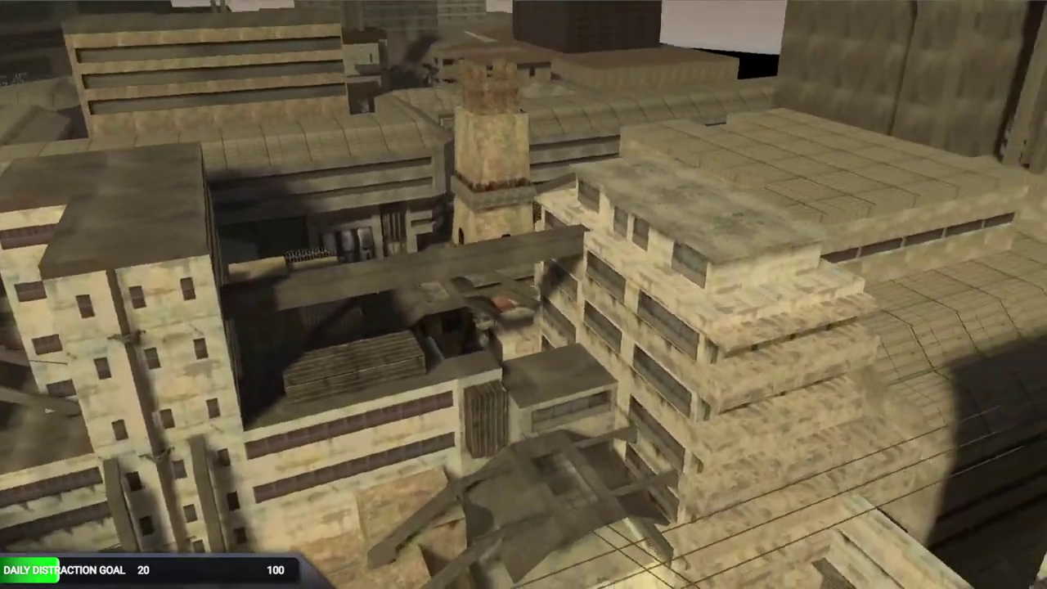
left_click_drag(523, 370, 571, 369)
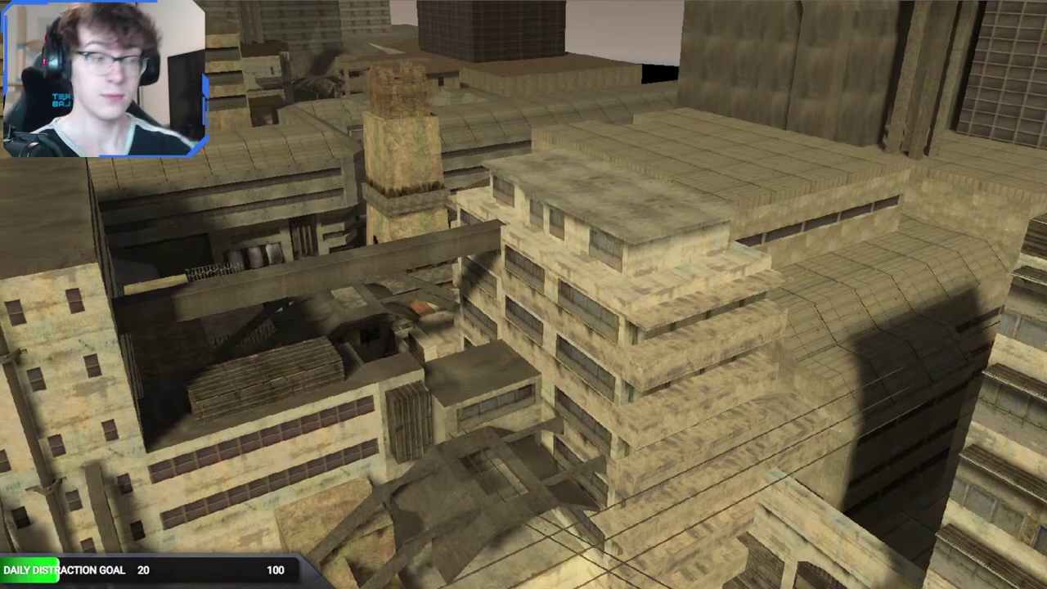
key("w")
left_click_drag(289, 205, 180, 274)
key("w")
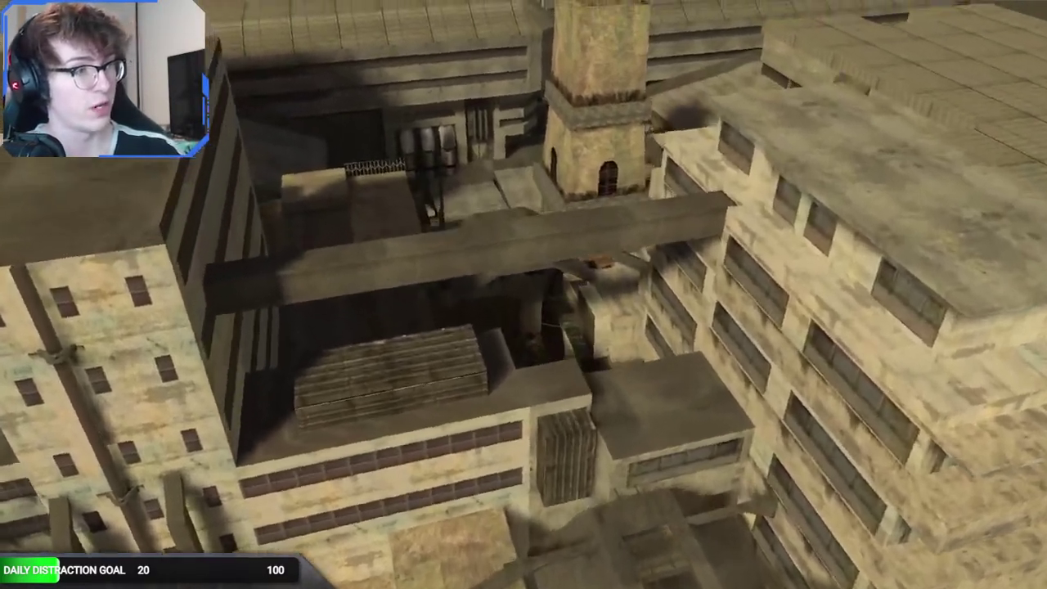
key("w")
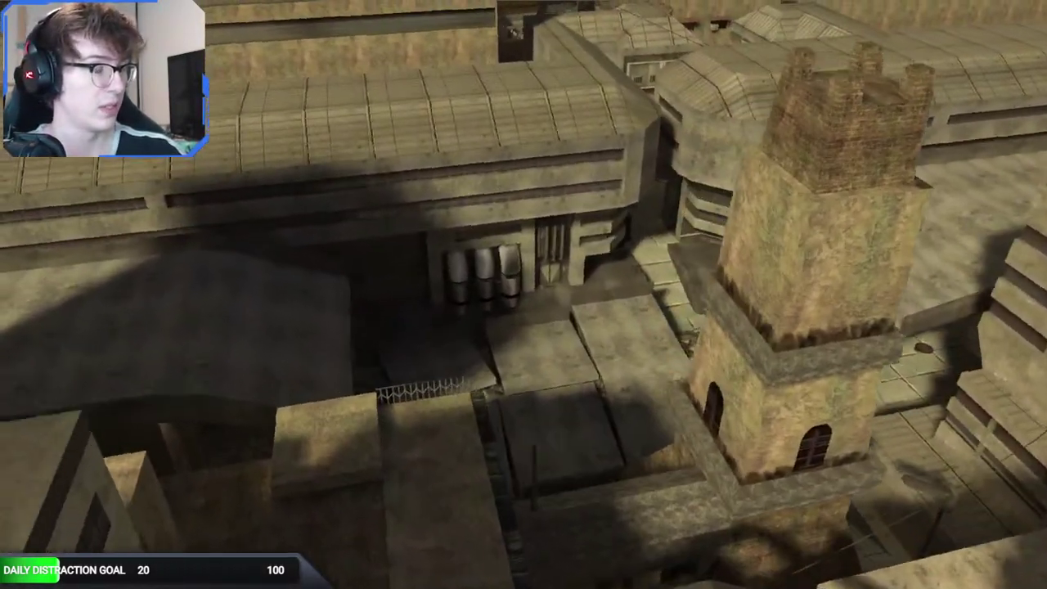
key("w")
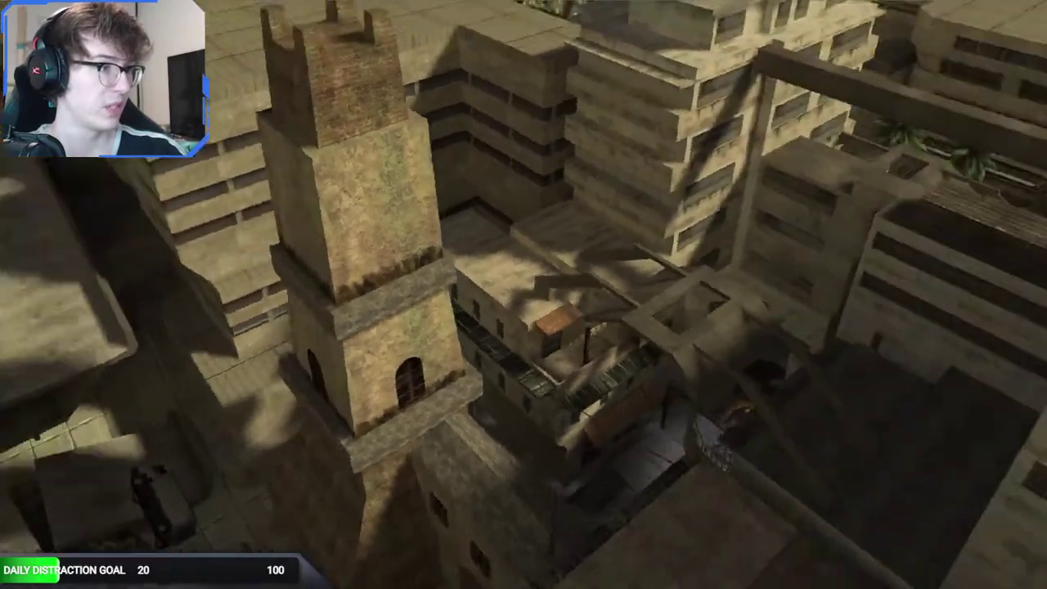
key("w")
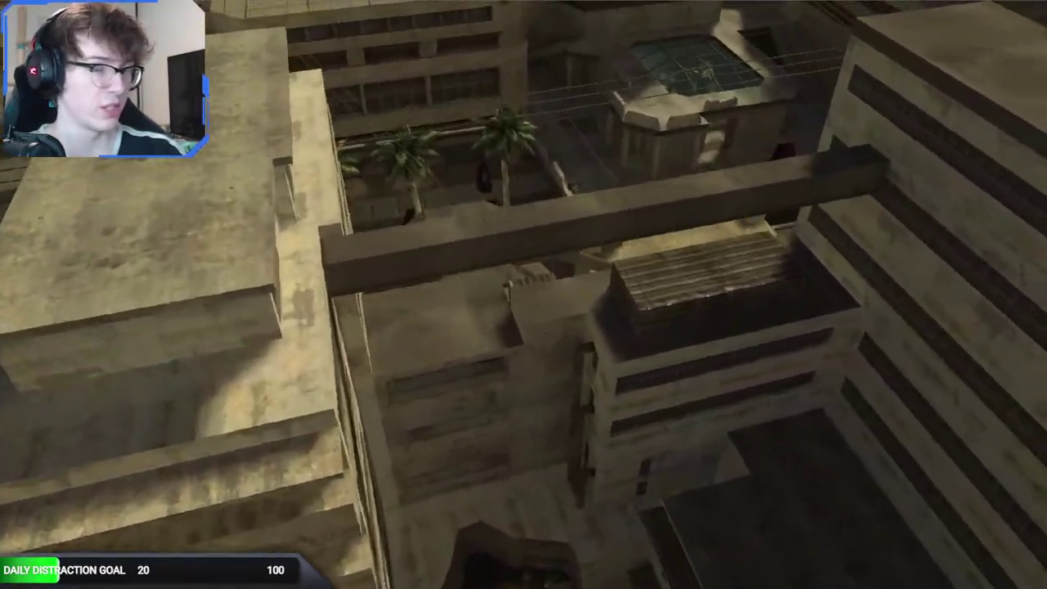
key("a")
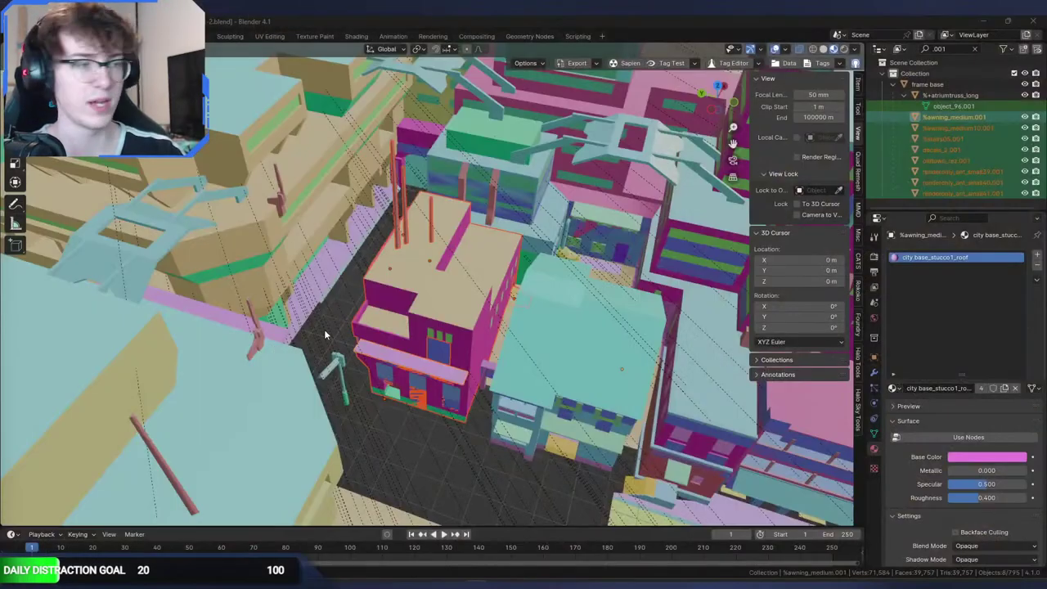
Step: Look over the earthcity_1-2 city model, then switch to the war_of_mombasa.blend project in Blender
middle_click_drag(324, 329, 531, 354)
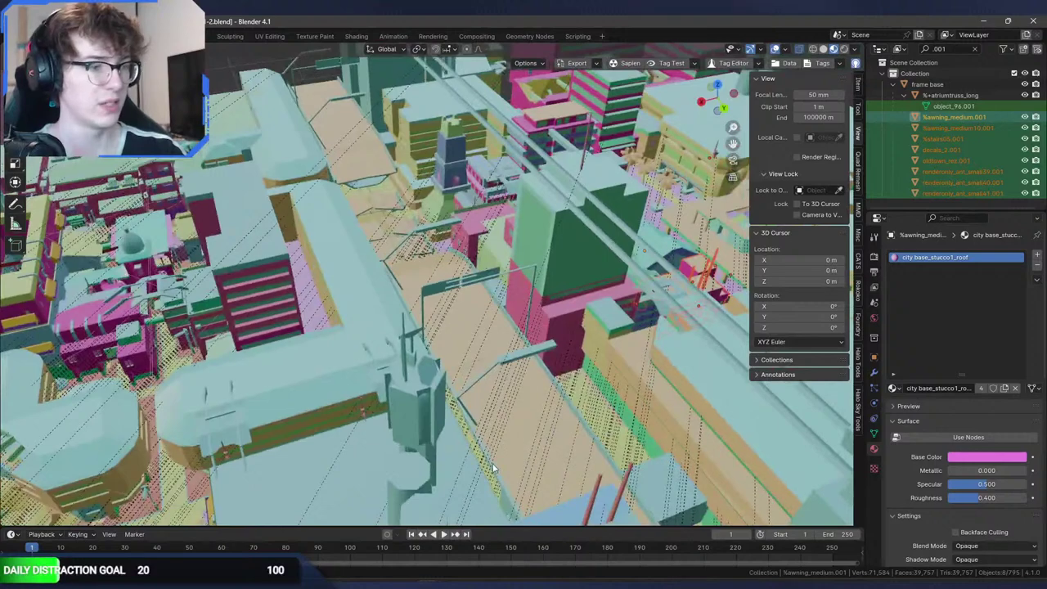
left_click(430, 582)
left_click(530, 546)
left_click(430, 581)
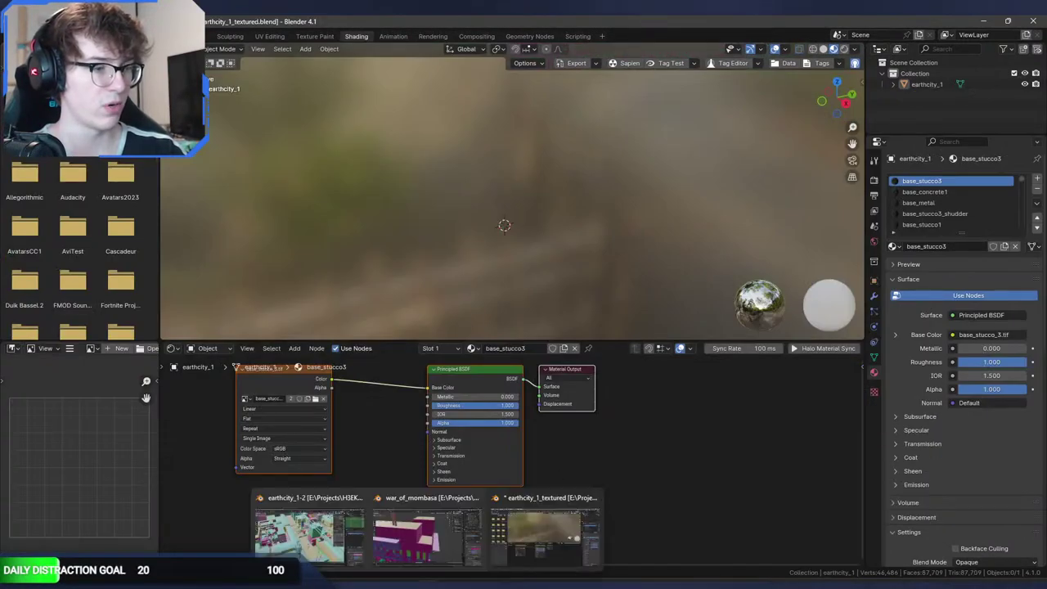
left_click(309, 530)
left_click(431, 582)
left_click(454, 546)
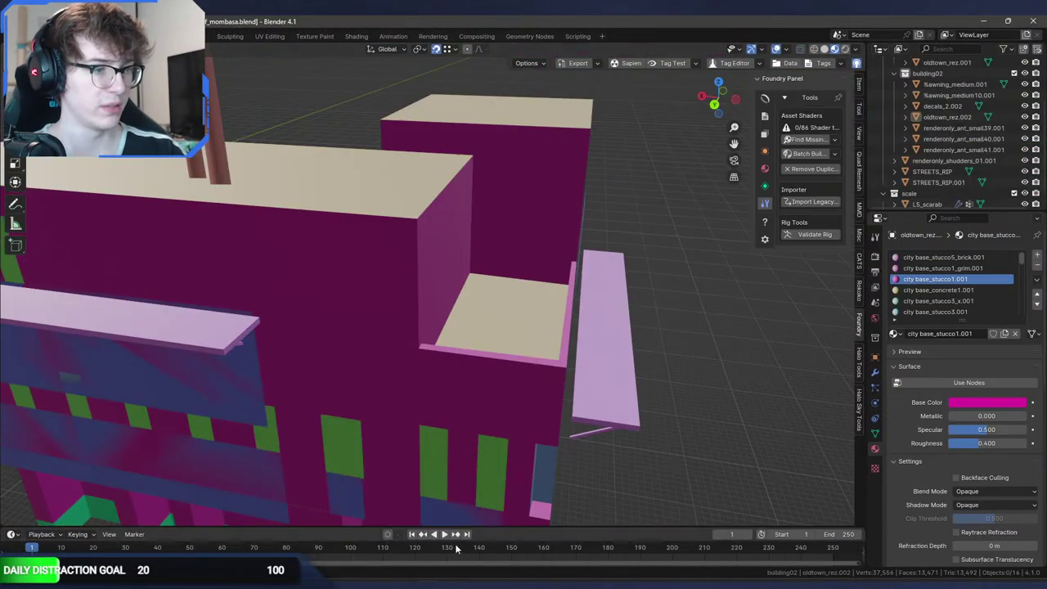
Step: Select the dark brick old town house and view its front facade up close
scroll(454, 339, "down", 5)
middle_click_drag(418, 337, 459, 334)
left_click(467, 313)
scroll(466, 313, "up", 4)
scroll(502, 351, "up", 1)
key("Tab")
key("Tab")
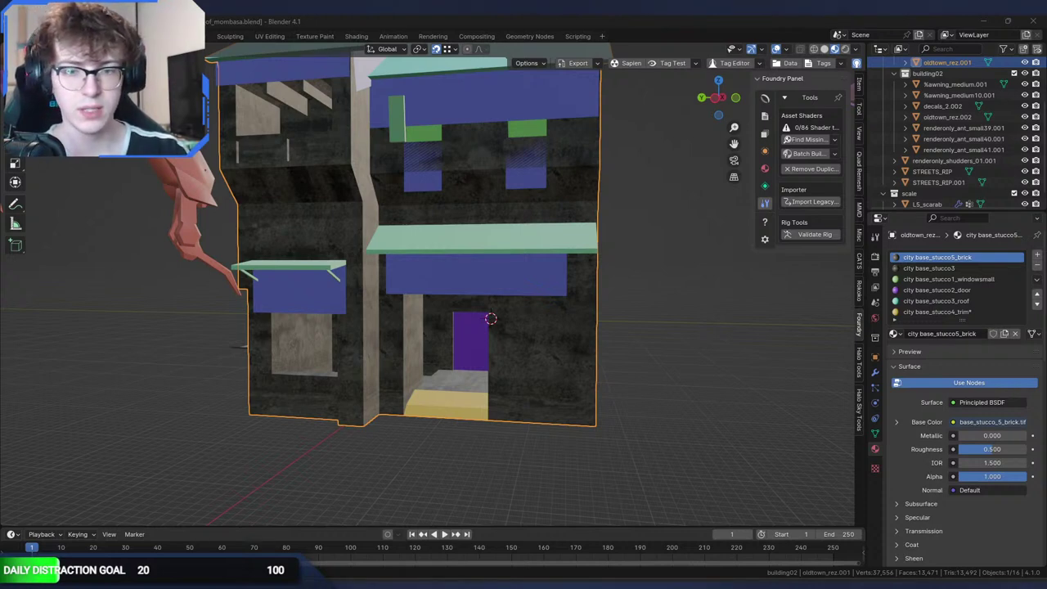
Step: Pick out the edges along the base of the brick house in Edit Mode and inspect its walls from several sides
middle_click_drag(452, 209, 415, 308)
key("Tab")
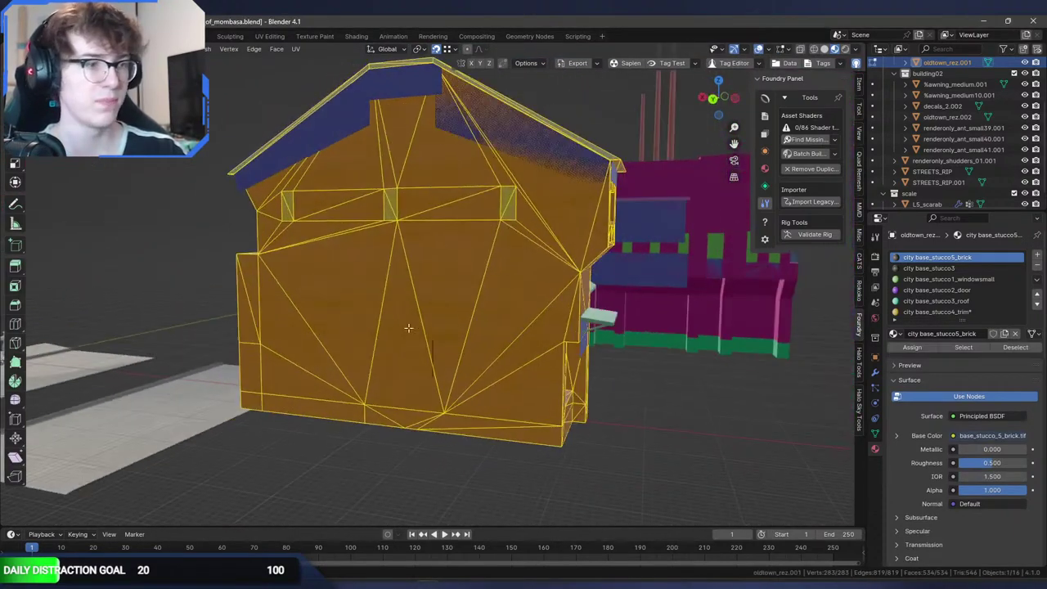
left_click(311, 377)
middle_click_drag(265, 357, 511, 397)
left_click(400, 396, "shift")
left_click(533, 380, "shift")
left_click(462, 390, "shift")
middle_click_drag(309, 411, 341, 428)
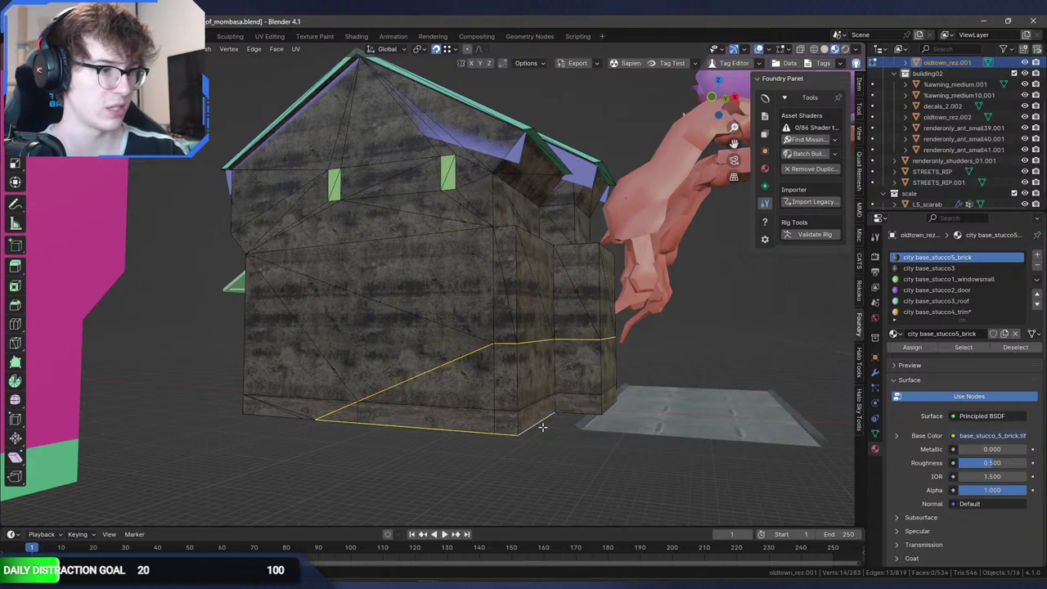
middle_click_drag(620, 404, 401, 471)
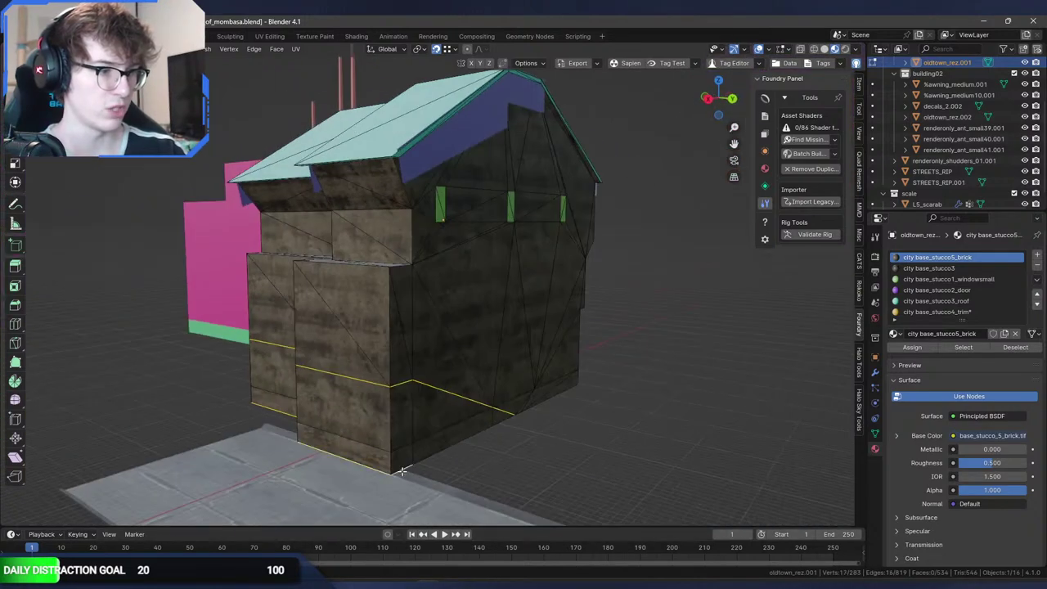
middle_click_drag(505, 426, 430, 319)
Step: Inspect the mesh of the magenta old town building in Edit Mode, then return to Object Mode
key("Tab")
left_click(363, 318)
key("Tab")
middle_click_drag(488, 226, 464, 215)
middle_click_drag(524, 318, 531, 292)
middle_click_drag(343, 293, 499, 305)
scroll(434, 280, "down", 4)
key("Tab")
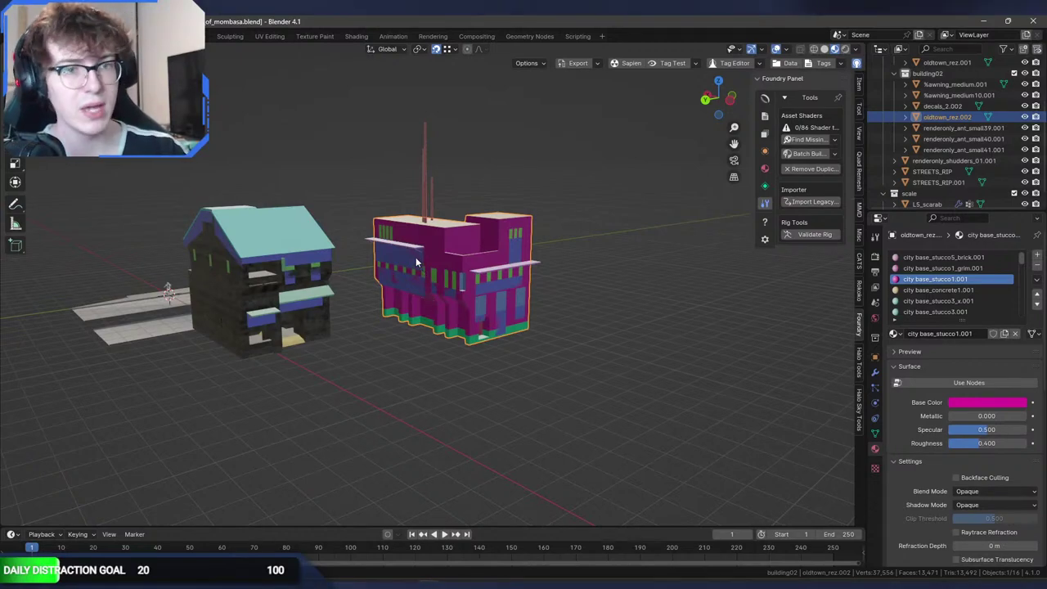
Step: Switch to the Sapien level editor and examine the Scarab walker from ground level
left_click(727, 583)
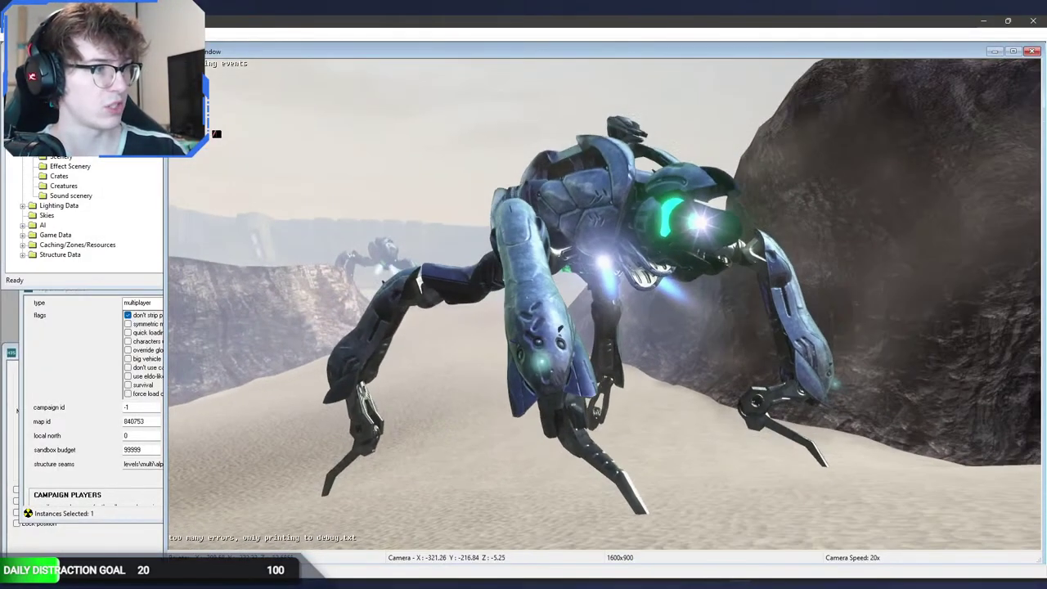
key("f")
middle_click_drag(599, 417, 599, 418)
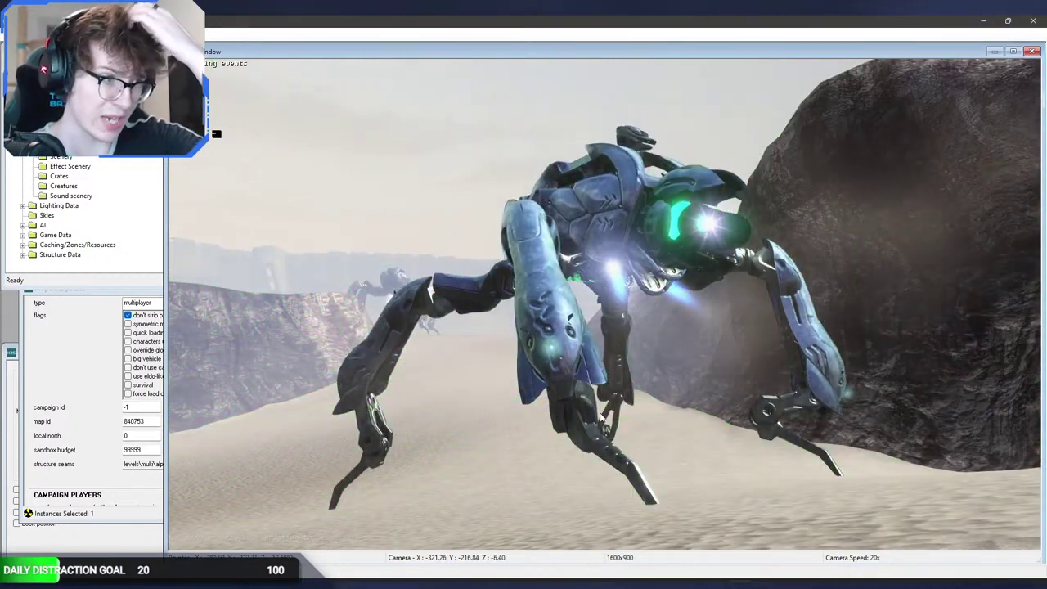
key("s")
middle_click_drag(600, 417, 607, 458)
key("w")
key("Tab")
middle_click_drag(605, 305, 605, 254)
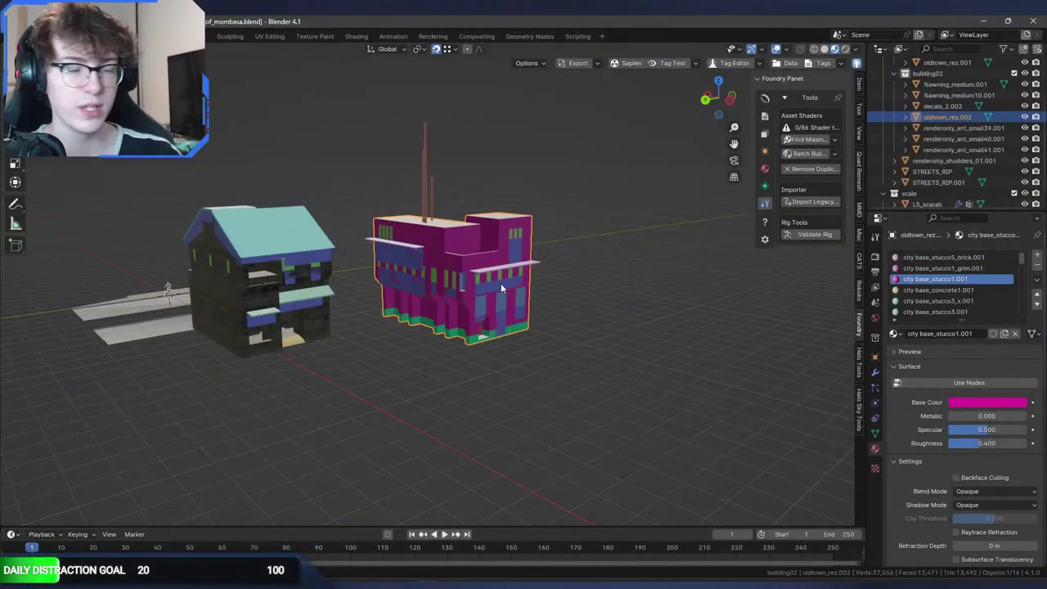
Step: Switch to the city block sketch in Photoshop and activate the Brush tool
middle_click_drag(500, 283, 406, 324)
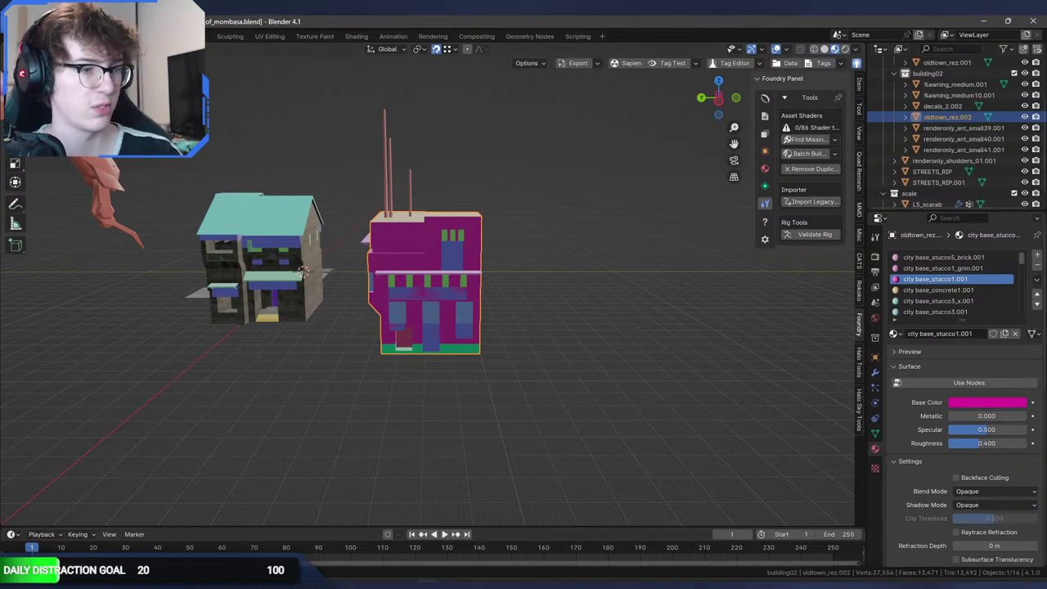
left_click(468, 586)
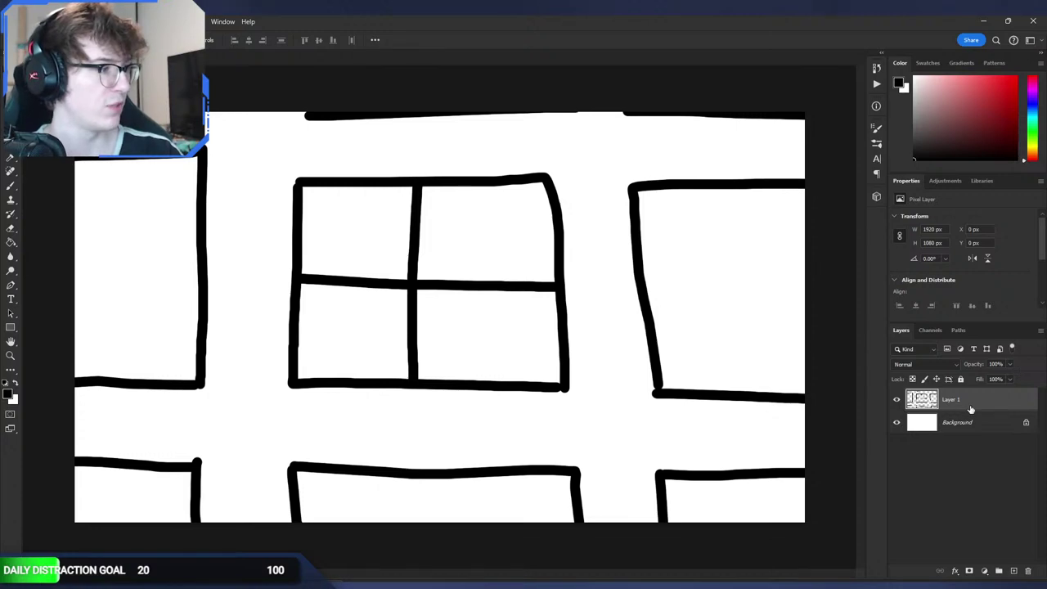
key("b")
Step: Try painting black dashes in the streets beside and above the central city block
left_click_drag(603, 365, 598, 306)
left_click_drag(599, 258, 593, 197)
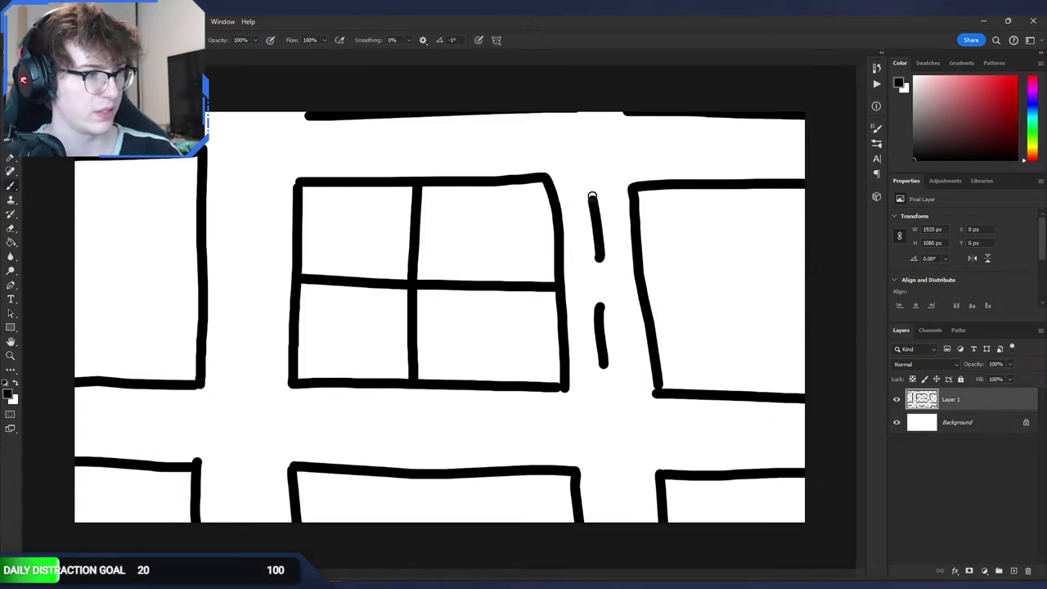
left_click_drag(579, 144, 498, 145)
left_click(417, 146)
left_click(341, 145)
left_click(314, 144)
Step: Undo the trial dashes and the cross lines that divide the central block
key("ctrl+z")
key("ctrl+z")
key("ctrl+z")
key("ctrl+z")
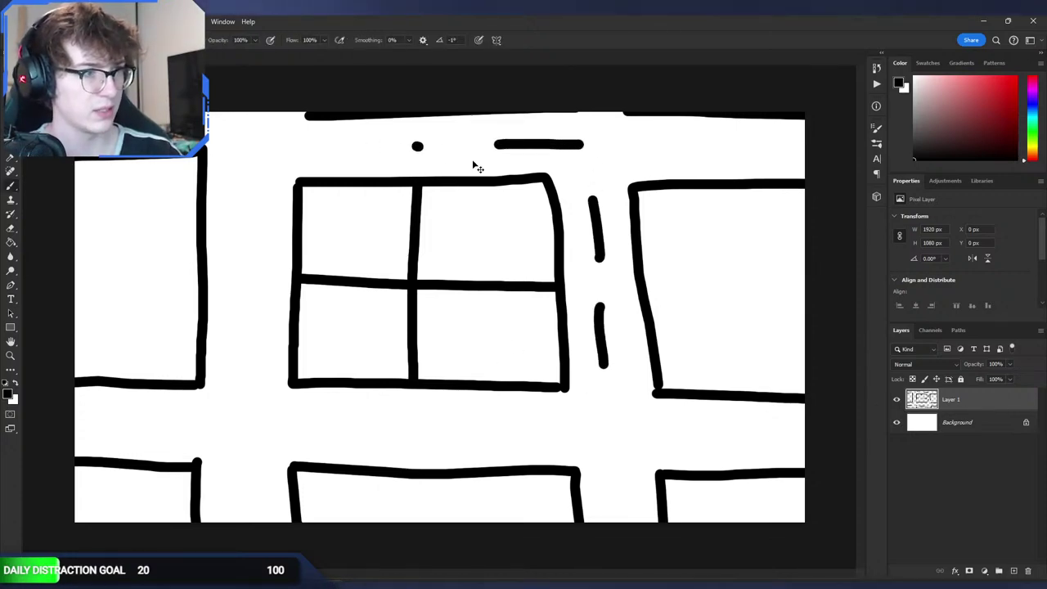
key("ctrl+z")
key("ctrl+z")
key("ctrl+z")
key("ctrl+z")
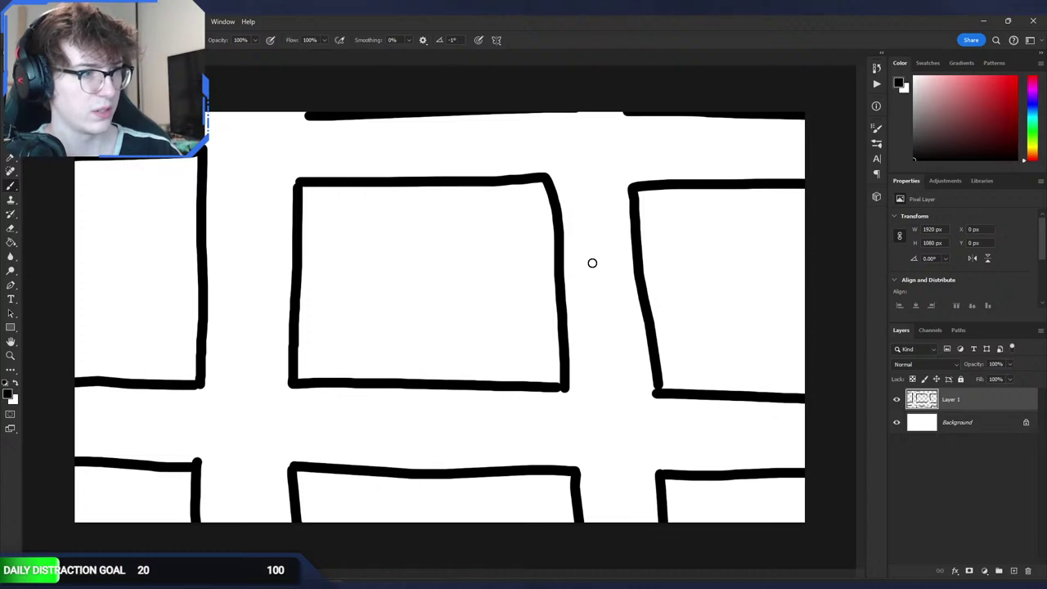
Step: Paint dashed black road markings in the streets along all four sides of the central block
left_click_drag(606, 378, 602, 187)
left_click_drag(471, 143, 323, 142)
left_click_drag(254, 166, 255, 180)
left_click_drag(256, 226, 256, 239)
left_click_drag(250, 275, 242, 327)
left_click_drag(240, 355, 239, 376)
left_click_drag(286, 426, 311, 426)
left_click_drag(339, 426, 354, 426)
left_click_drag(383, 427, 457, 428)
left_click_drag(481, 429, 594, 429)
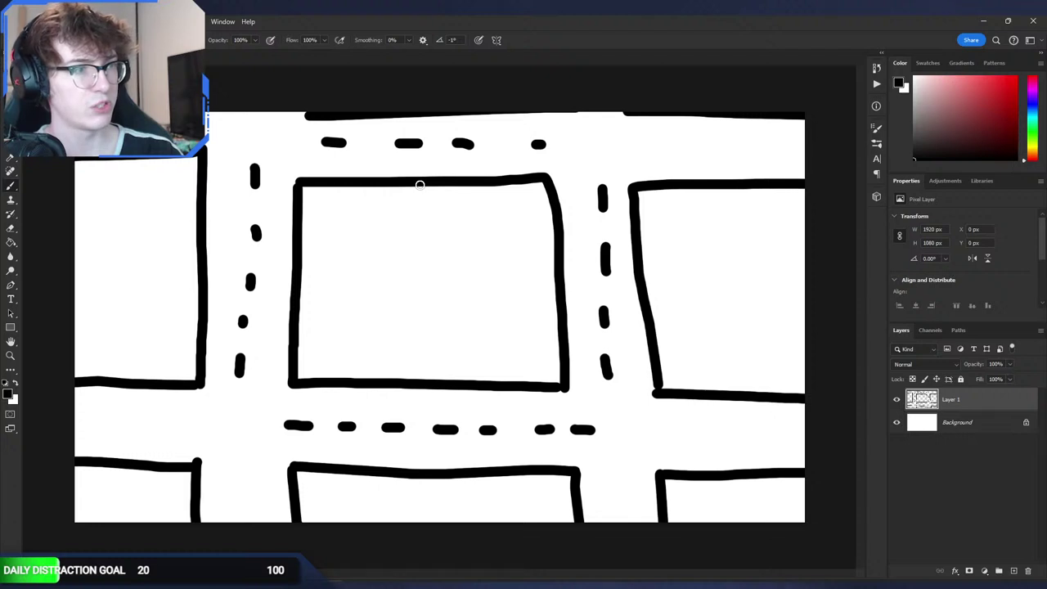
Step: Divide the central block into four lots with crossing lines and sketch a small gabled house in its upper-right lot
left_click_drag(420, 209, 417, 377)
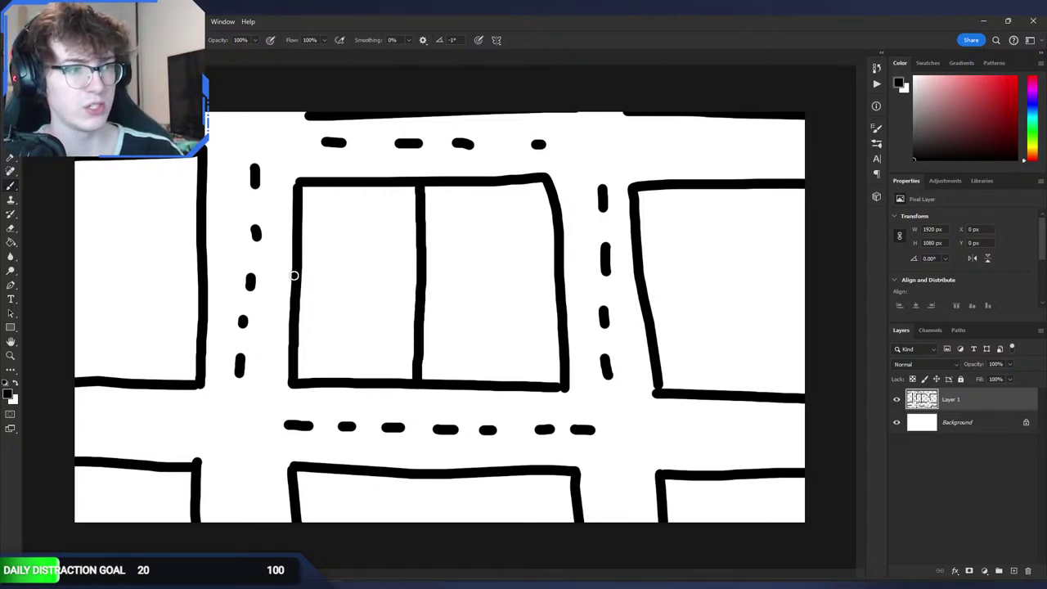
left_click_drag(302, 276, 540, 277)
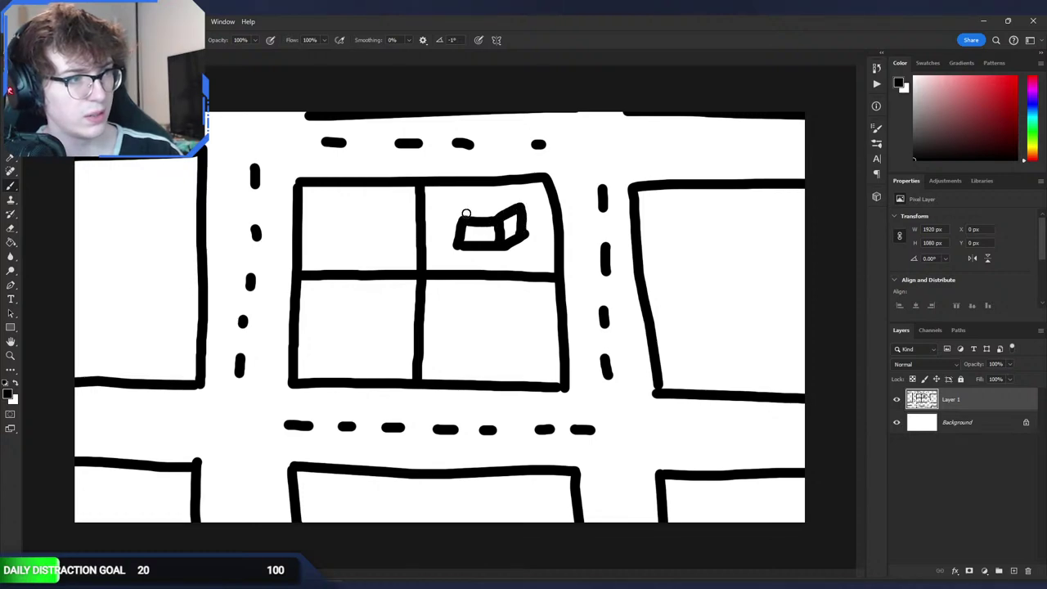
mouse_move(476, 194)
left_mouse_down()
mouse_move(489, 220)
mouse_move(505, 191)
mouse_move(523, 207)
left_mouse_up()
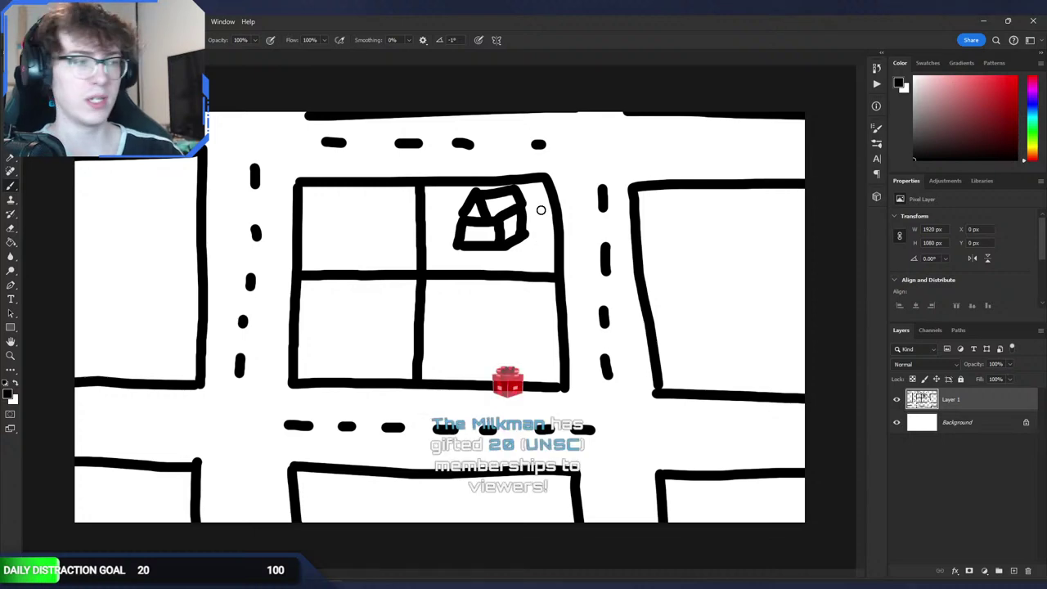
Step: Sketch a larger pitched-roof house in the lower-right lot of the central block
scroll(527, 260, "down", 8, "alt")
scroll(502, 257, "up", 4, "alt")
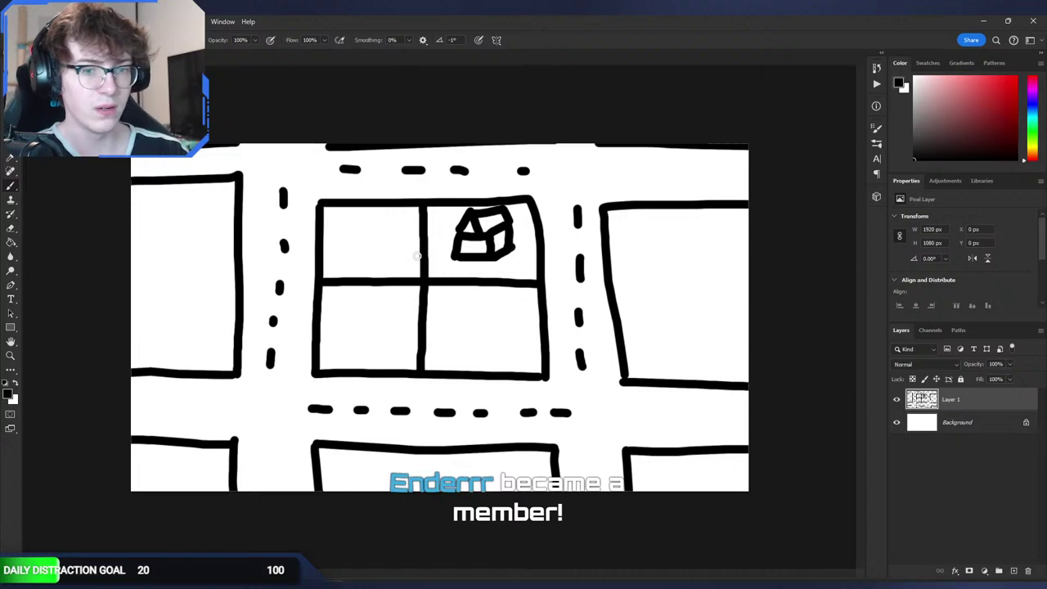
scroll(524, 298, "up", 2, "alt")
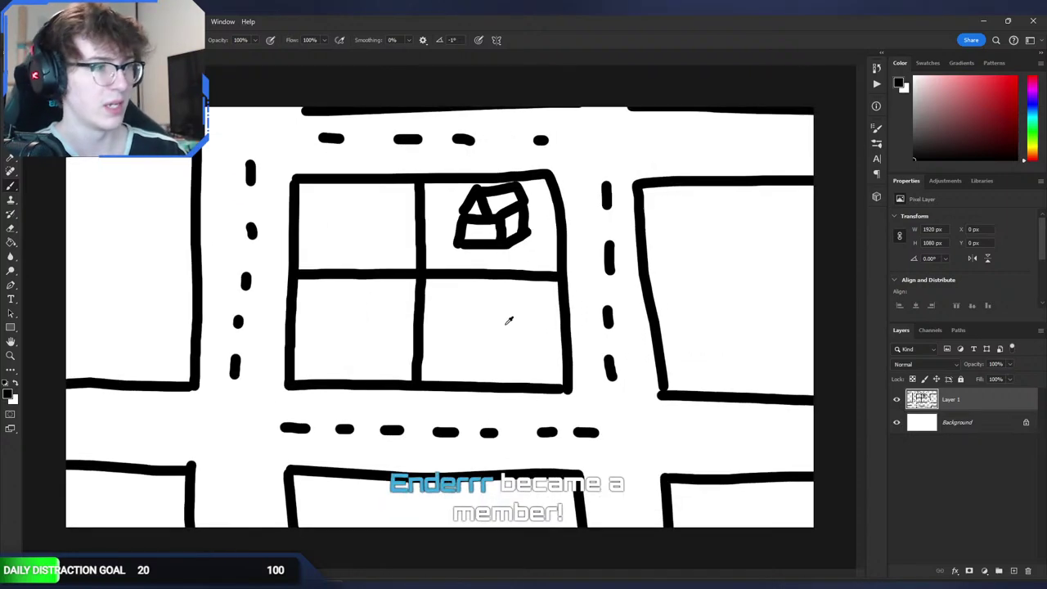
mouse_move(476, 366)
left_mouse_down()
mouse_move(514, 368)
mouse_move(543, 318)
mouse_move(453, 327)
mouse_move(444, 356)
mouse_move(466, 306)
mouse_move(509, 321)
mouse_move(542, 305)
left_mouse_up()
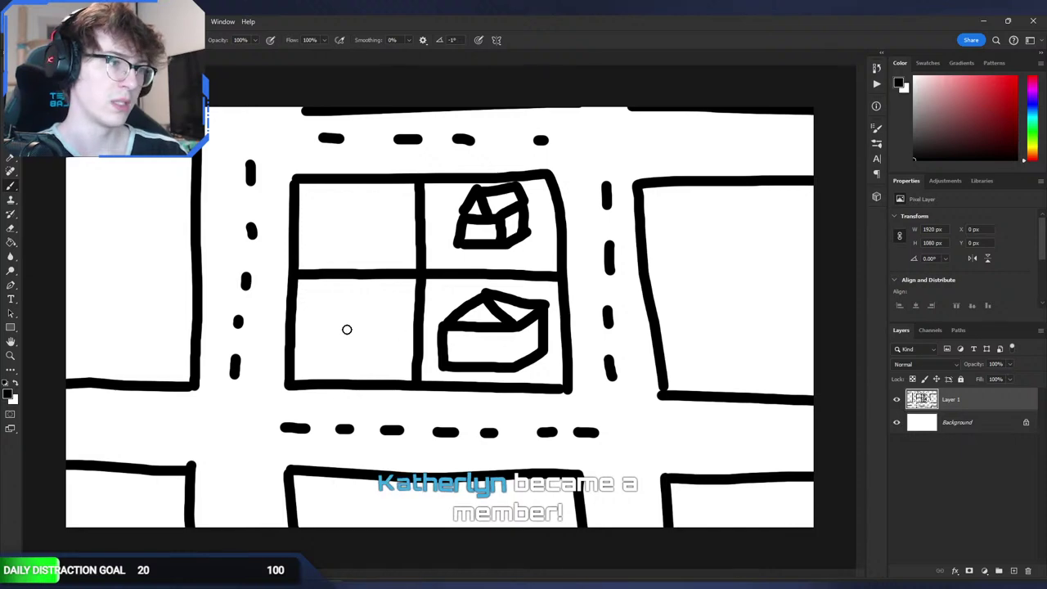
left_click_drag(513, 357, 512, 365)
Step: Sketch two small houses side by side in the lower-left lot of the central block
scroll(505, 360, "down", 5, "alt")
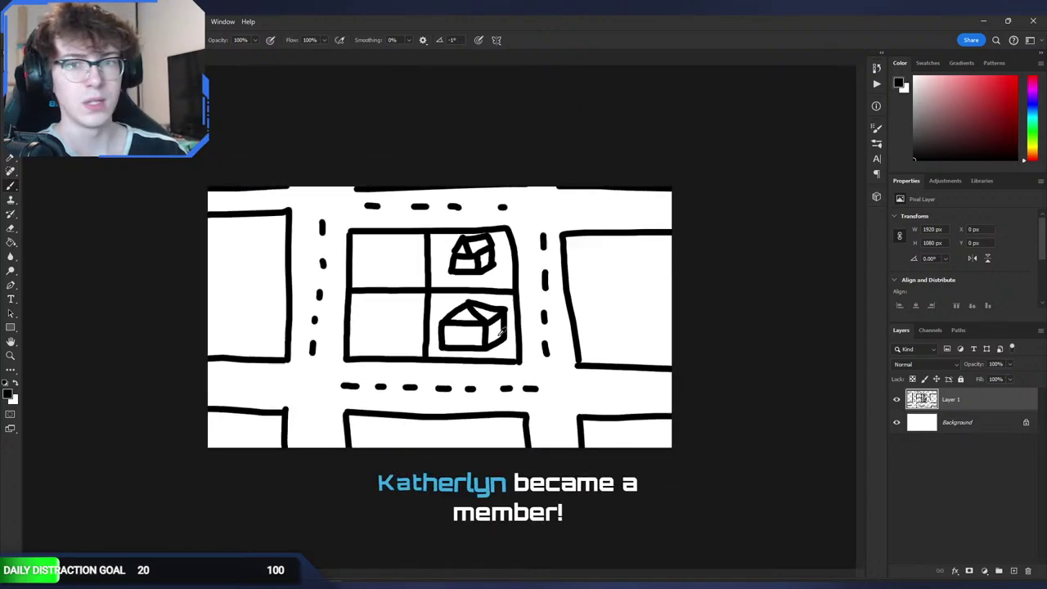
scroll(501, 332, "up", 2, "alt")
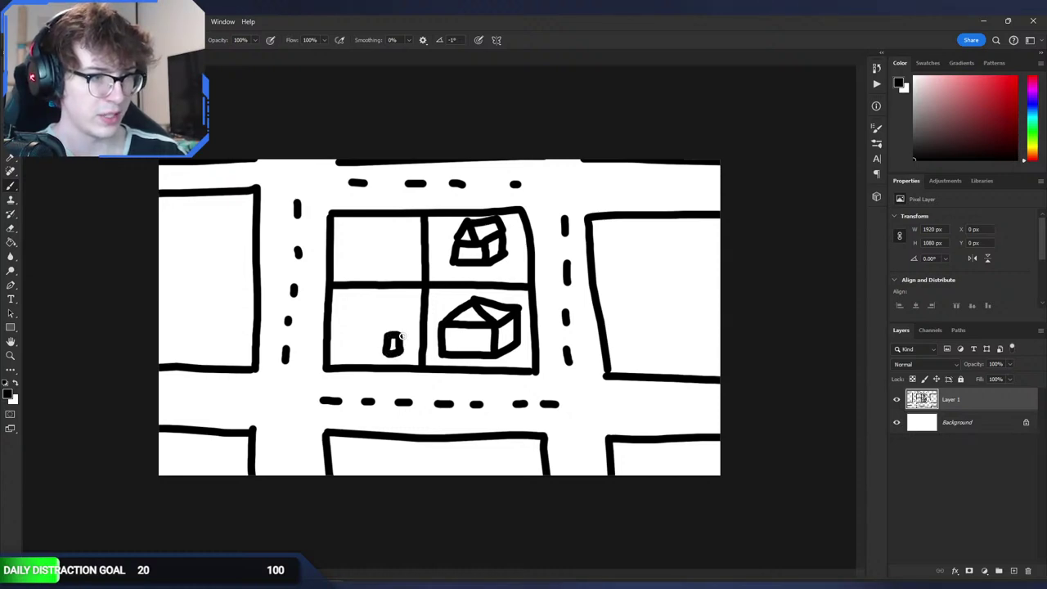
mouse_move(405, 332)
left_mouse_down()
mouse_move(410, 349)
mouse_move(398, 352)
mouse_move(388, 331)
mouse_move(412, 329)
left_mouse_up()
mouse_move(349, 350)
left_mouse_down()
mouse_move(361, 349)
mouse_move(359, 335)
mouse_move(349, 350)
mouse_move(355, 323)
mouse_move(382, 339)
left_mouse_up()
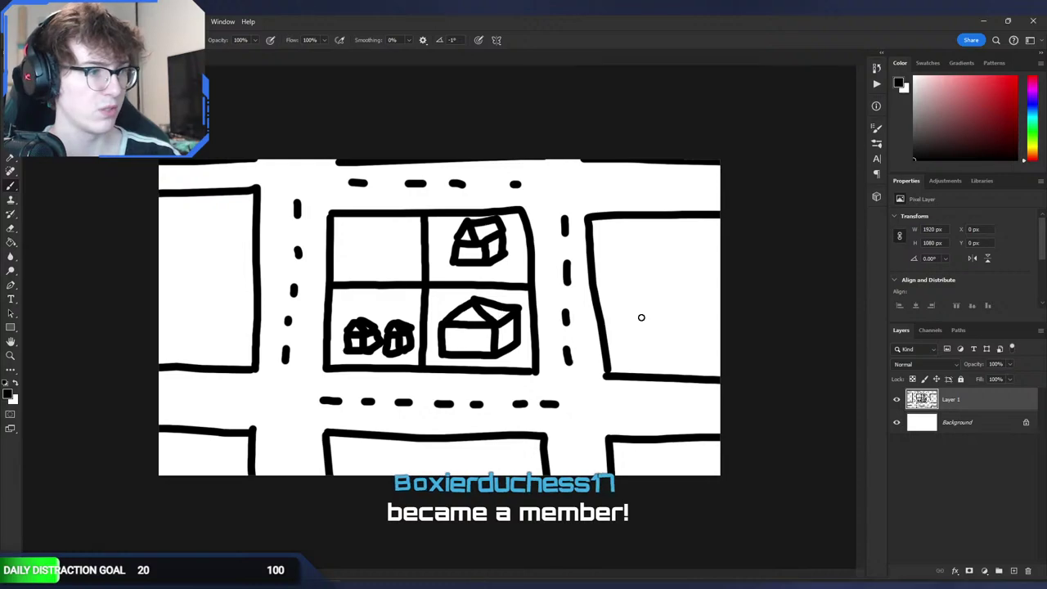
scroll(363, 241, "up", 3, "alt")
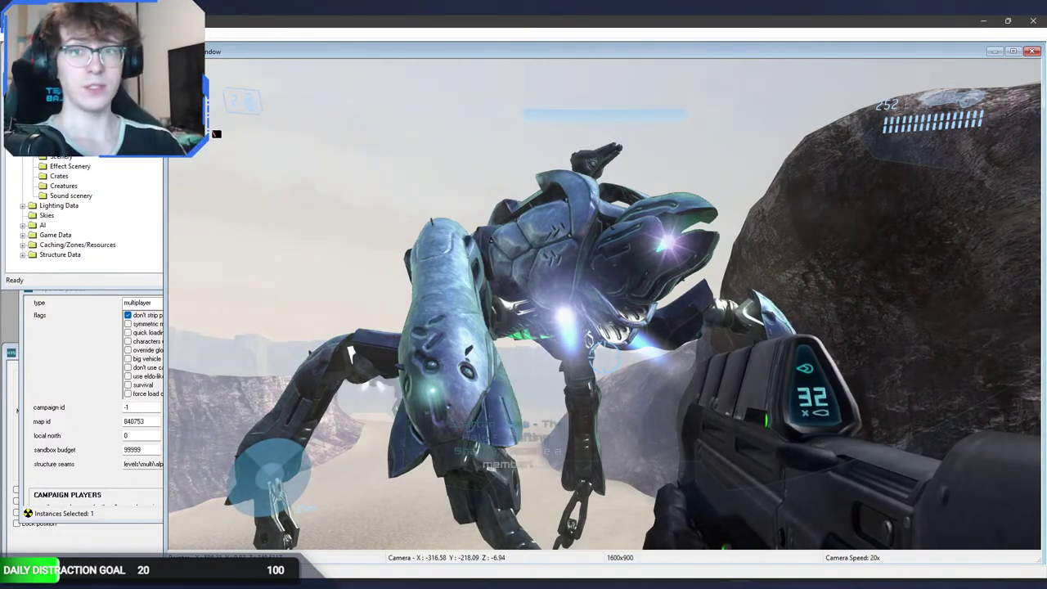
Step: Leave the Sapien game view and switch to the earthcity_1-2 project in Blender
key("Tab")
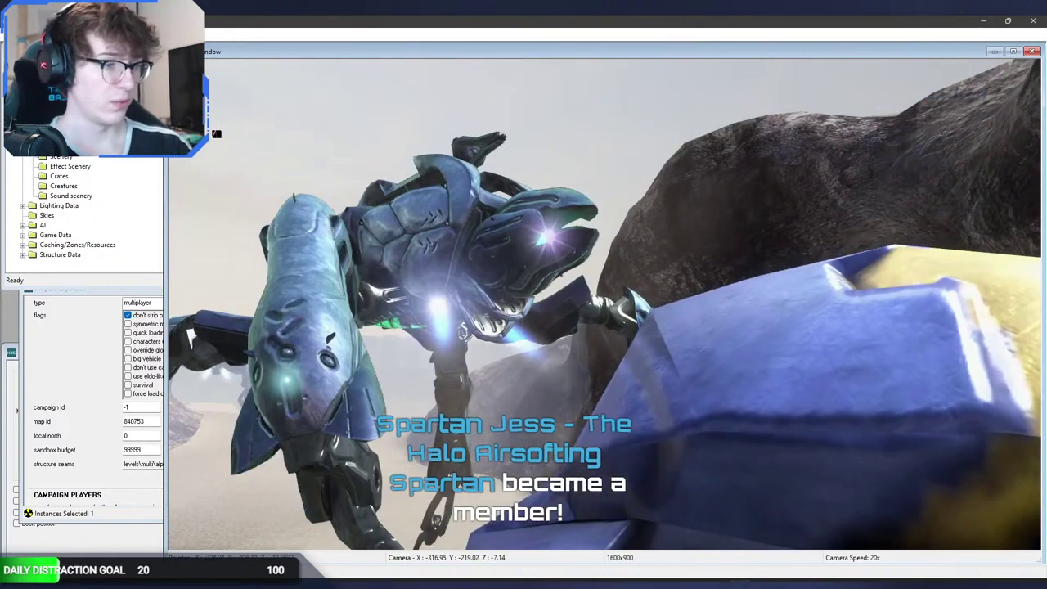
left_click(427, 585)
left_click(341, 540)
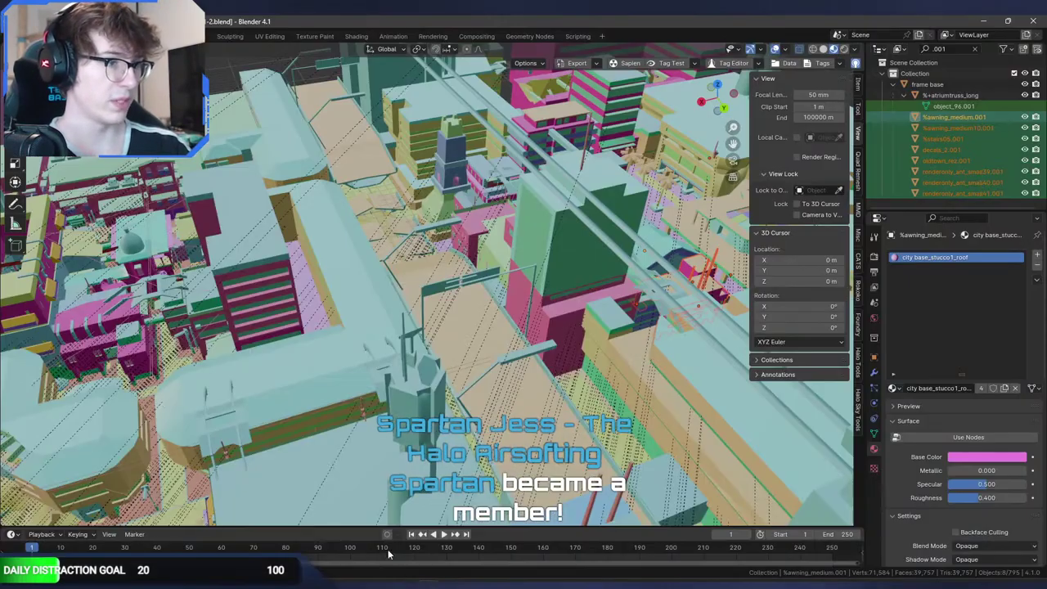
Step: Switch to the Mombasa Blender project and examine the magenta building and the gabled brick house from several sides
left_click(427, 585)
left_click(427, 536)
middle_click_drag(460, 342, 665, 359)
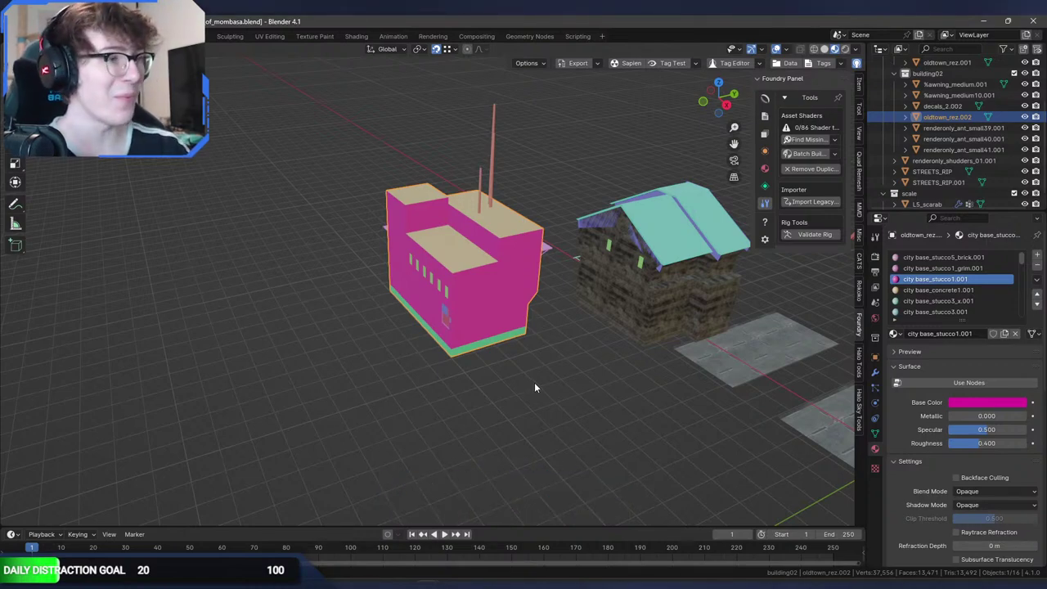
middle_click_drag(514, 366, 680, 346)
middle_click_drag(551, 333, 551, 378, "shift")
scroll(545, 379, "up", 3)
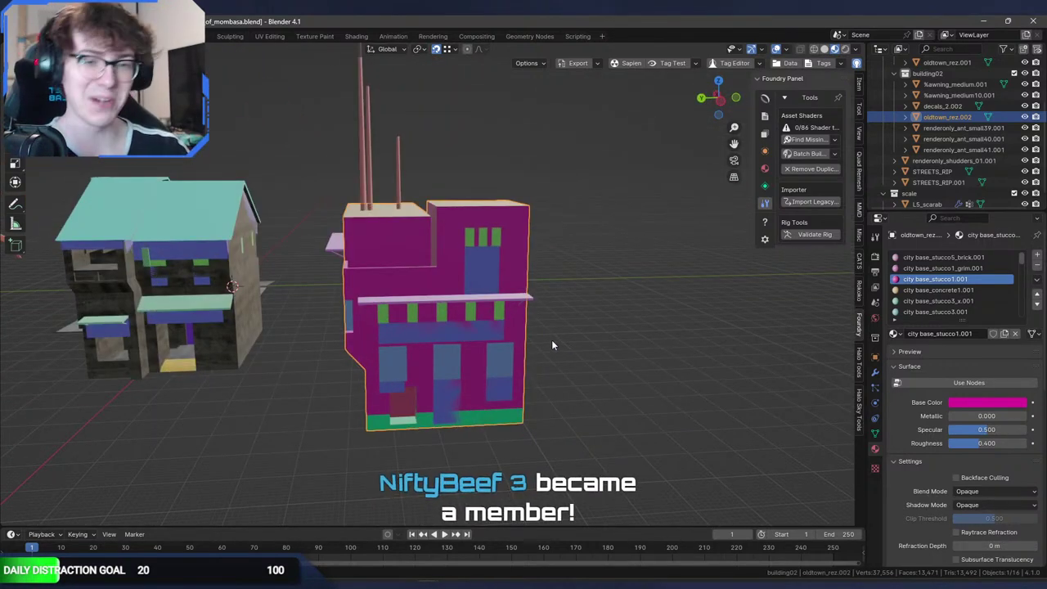
middle_click_drag(522, 364, 578, 364)
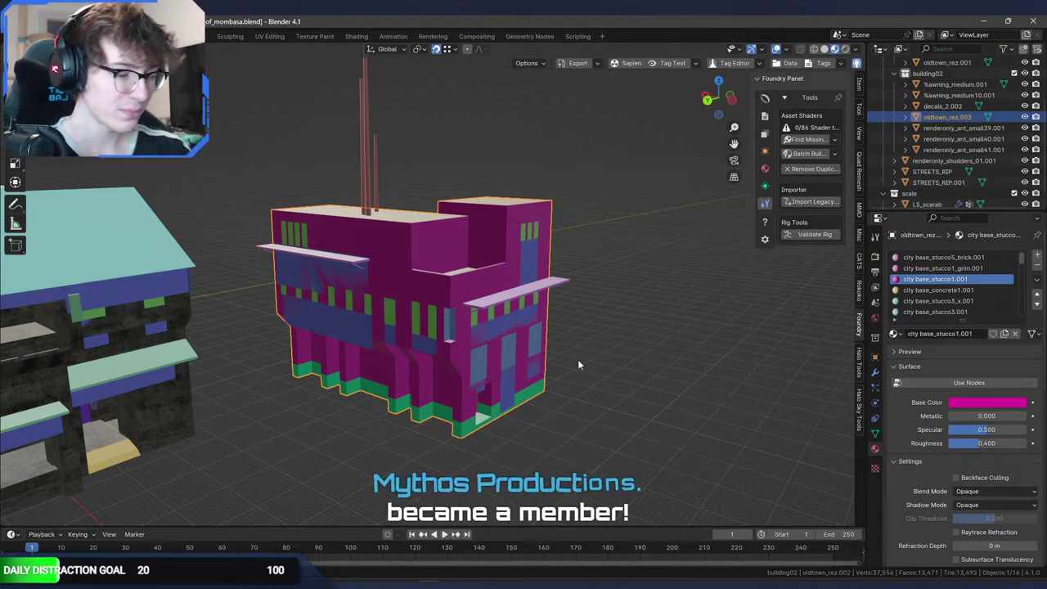
middle_click_drag(521, 333, 401, 344)
left_click(574, 368)
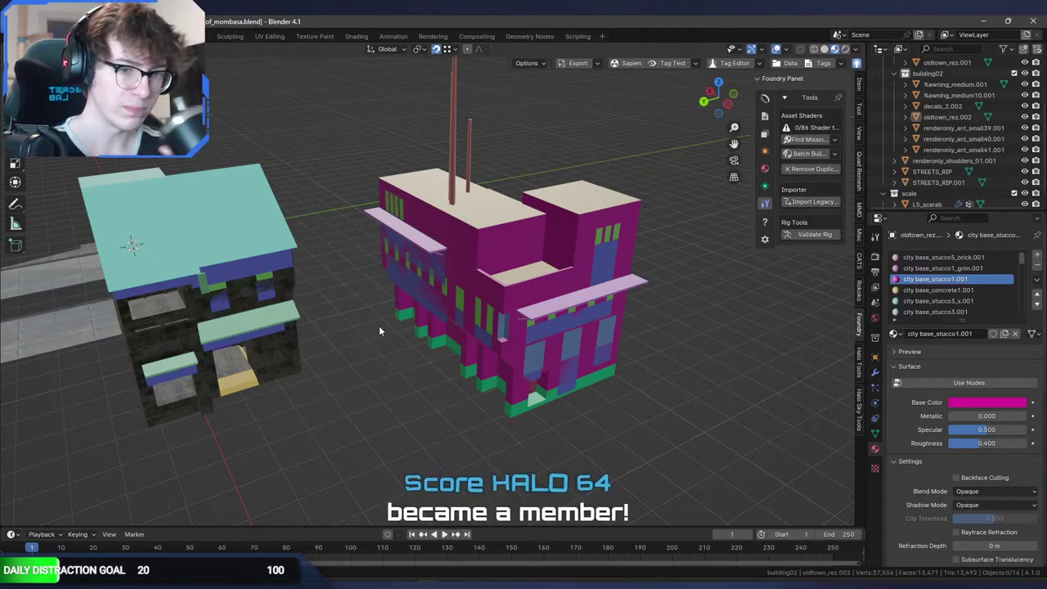
Step: Examine the paving on the sidewalk piece beside the brick house up close
middle_click_drag(379, 320, 511, 307)
scroll(463, 315, "up", 3)
left_click(451, 323)
scroll(476, 317, "up", 4)
key("alt+a")
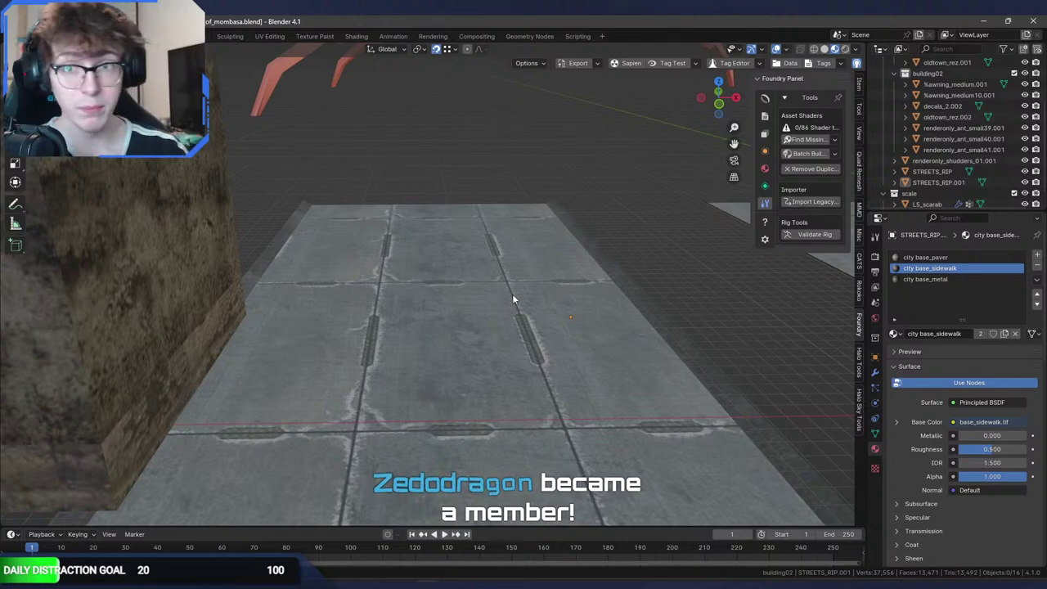
middle_click_drag(505, 302, 361, 285)
left_click(474, 350)
key("g")
key("z")
right_click(432, 325)
Step: Add a new mesh plane to the scene with the street pieces and buildings
scroll(333, 283, "down", 4)
middle_click_drag(564, 344, 592, 339, "shift")
scroll(460, 316, "up", 4)
scroll(532, 311, "down", 5)
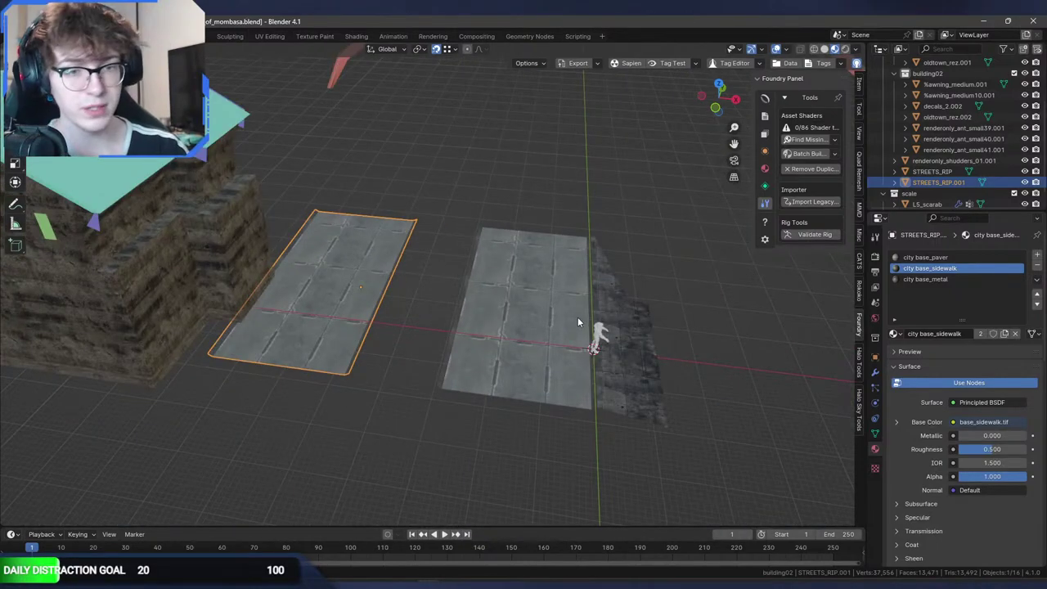
middle_click_drag(233, 271, 528, 276, "shift")
left_click(429, 295)
key("shift+a")
mouse_move(502, 298)
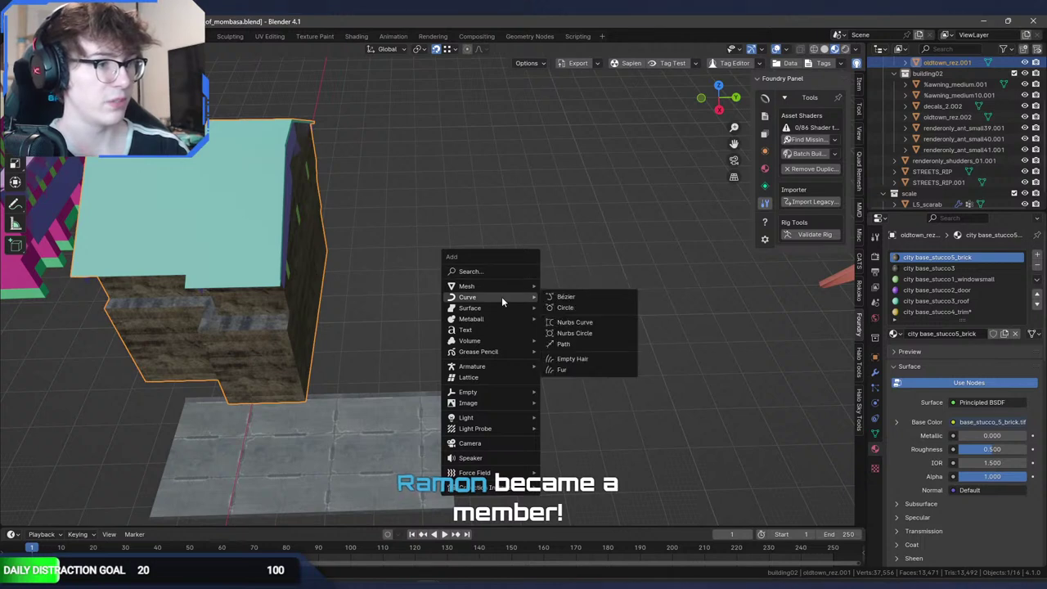
left_click(604, 289)
Step: Scale the plane by 1000 and again by about 0.468, and move it horizontally beside the brick house
scroll(483, 290, "down", 3)
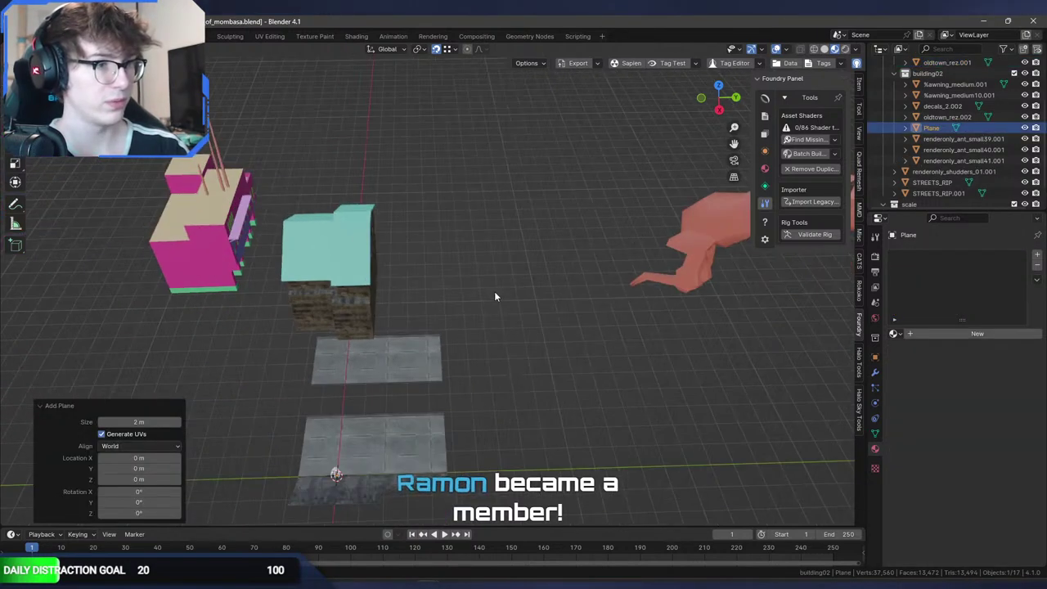
type("s1000")
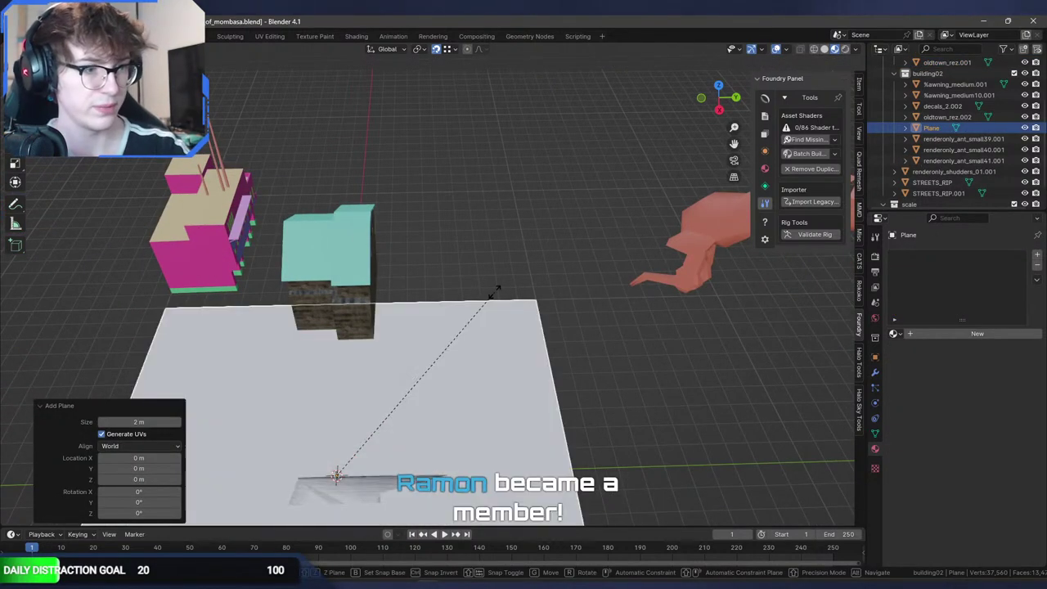
key("Return")
key("s")
left_click(501, 358)
key("g")
key("shift+z")
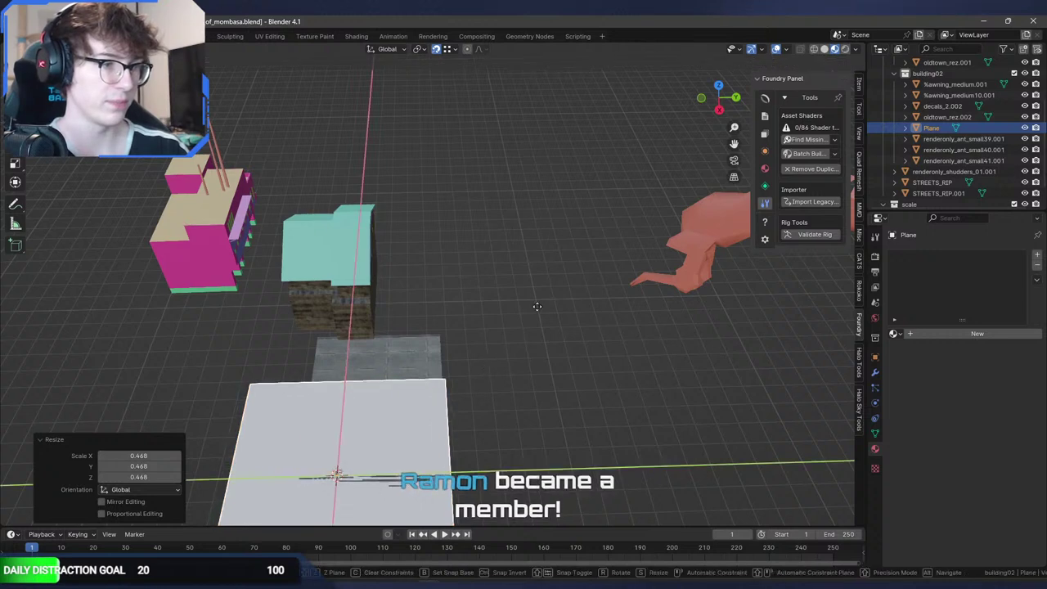
left_click(693, 75)
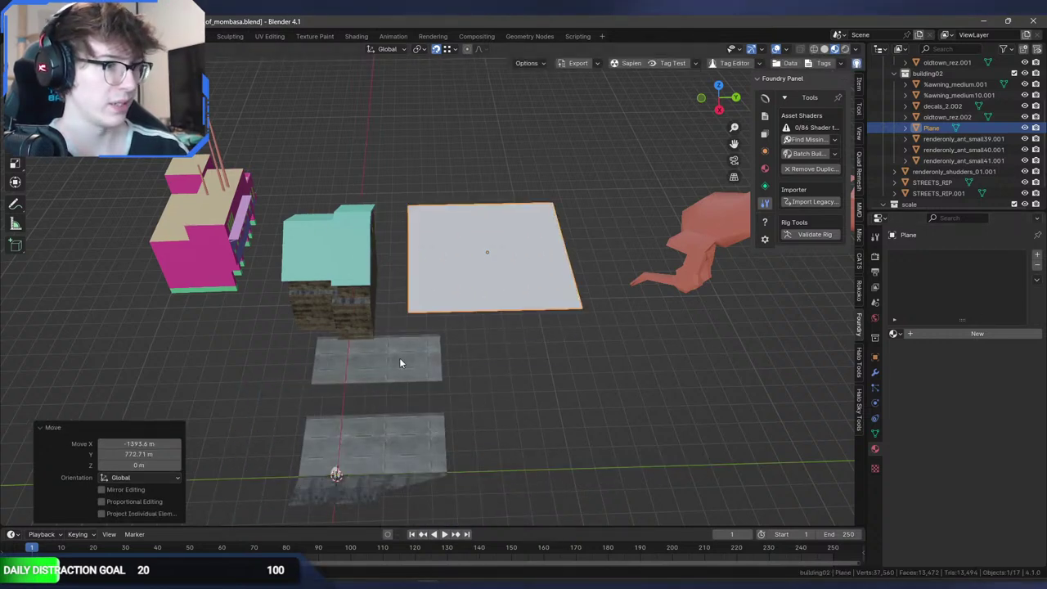
Step: Link the materials of the street piece at the world origin to the new plane
left_click(399, 358)
left_click(490, 288)
left_click(389, 463, "shift")
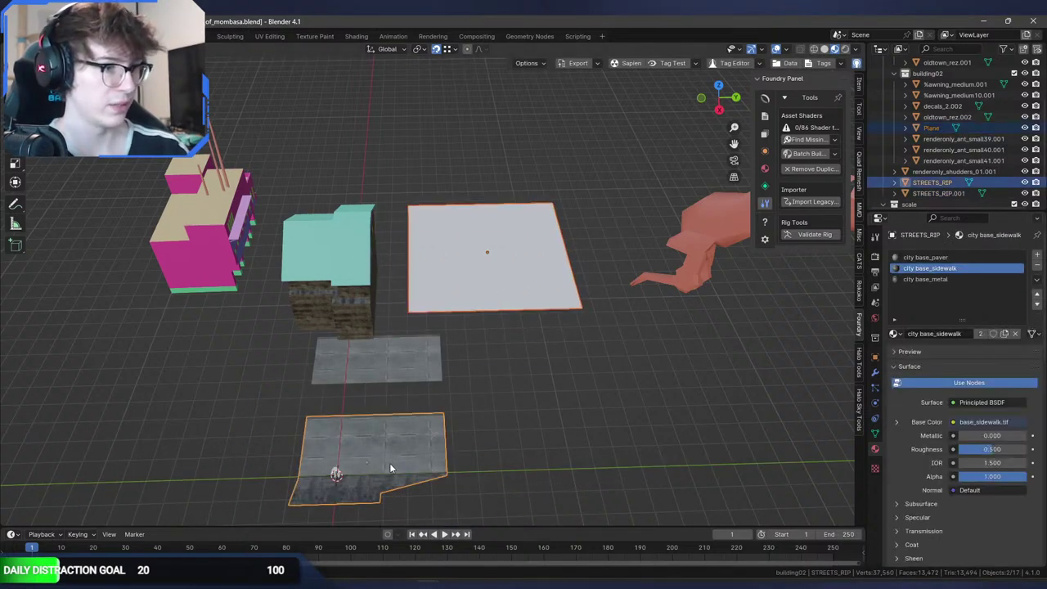
key("ctrl+l")
left_click(372, 451)
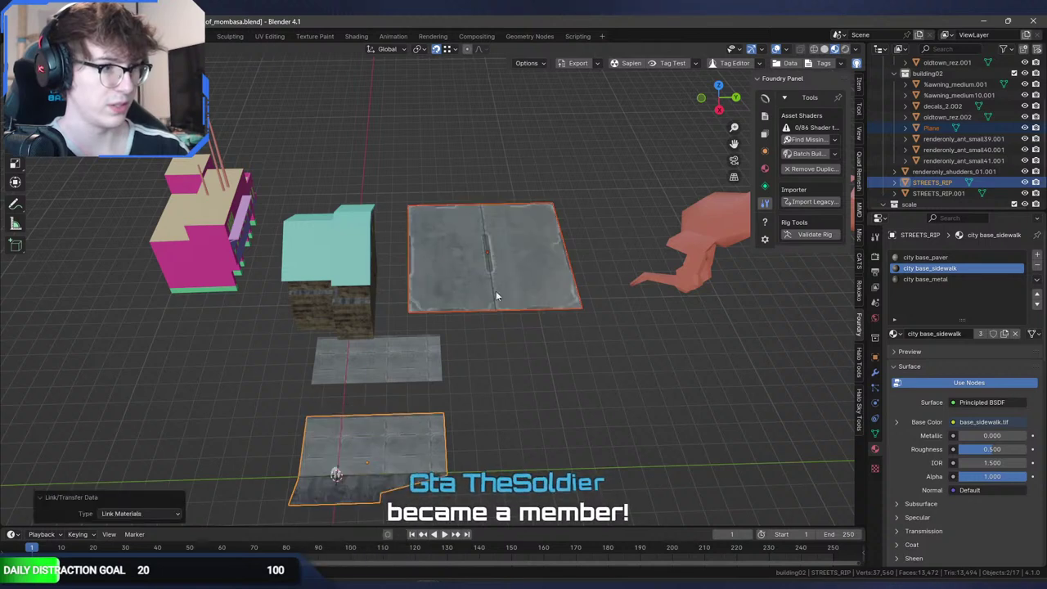
Step: Assign the city base_sidewalk material to the plane's face
left_click(517, 288)
key("Tab")
left_click(929, 268)
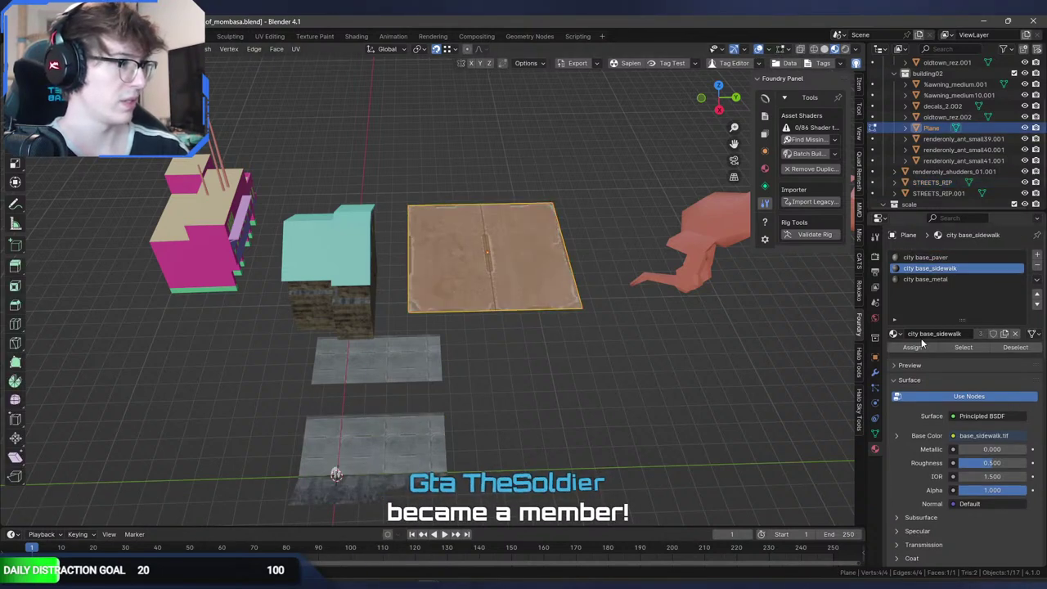
left_click(917, 347)
Step: Scale the plane's UVs by 4 so the sidewalk texture repeats, and return to the layout workspace
left_click(266, 37)
key("a")
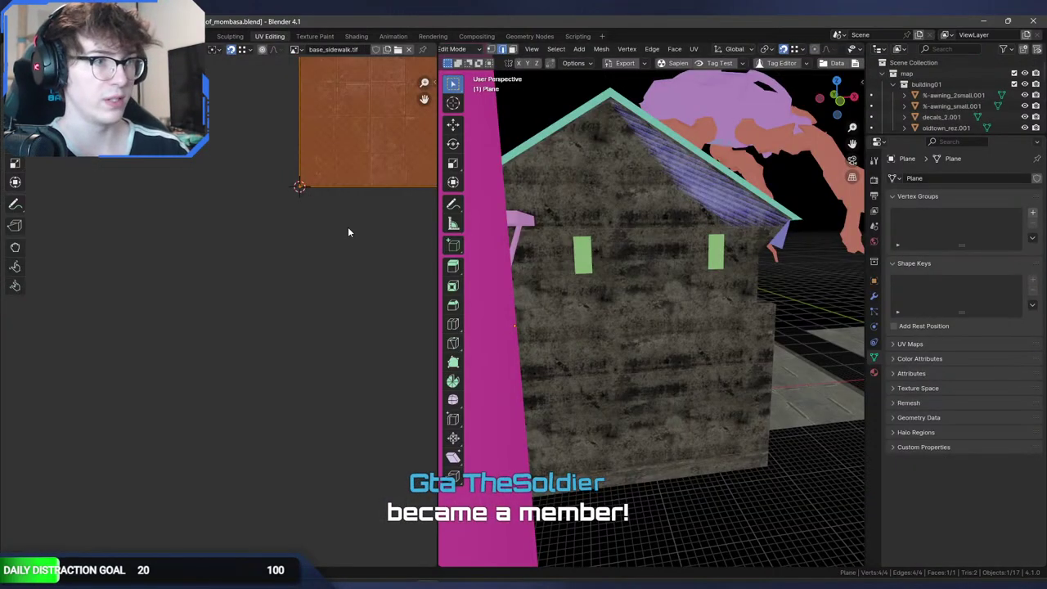
key("s")
key("4")
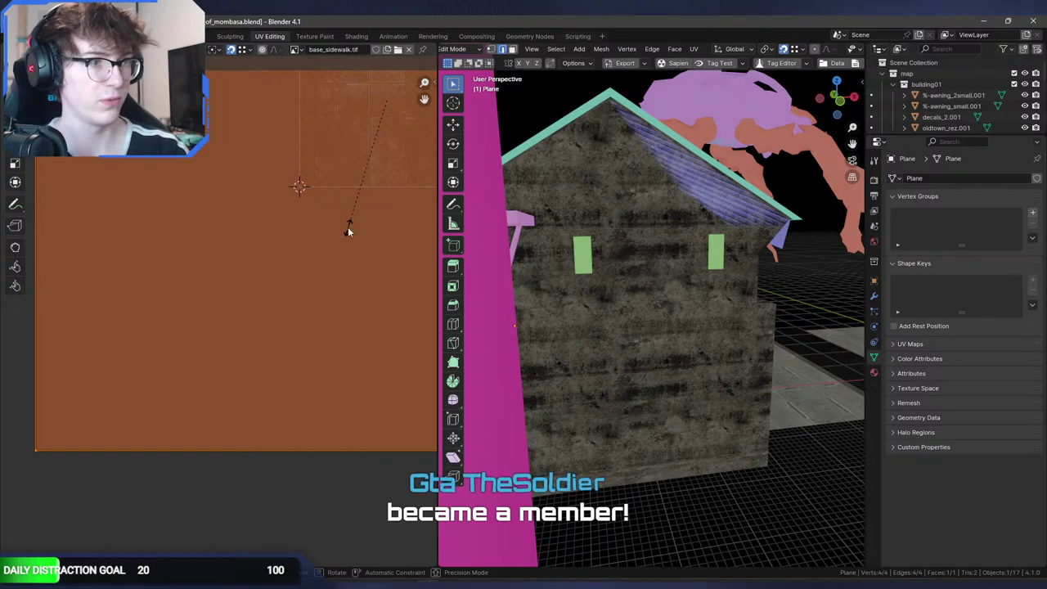
left_click(347, 228)
left_click(155, 37)
scroll(549, 235, "up", 4)
middle_click_drag(575, 229, 303, 232)
scroll(550, 297, "down", 2)
middle_click_drag(566, 257, 451, 225, "shift")
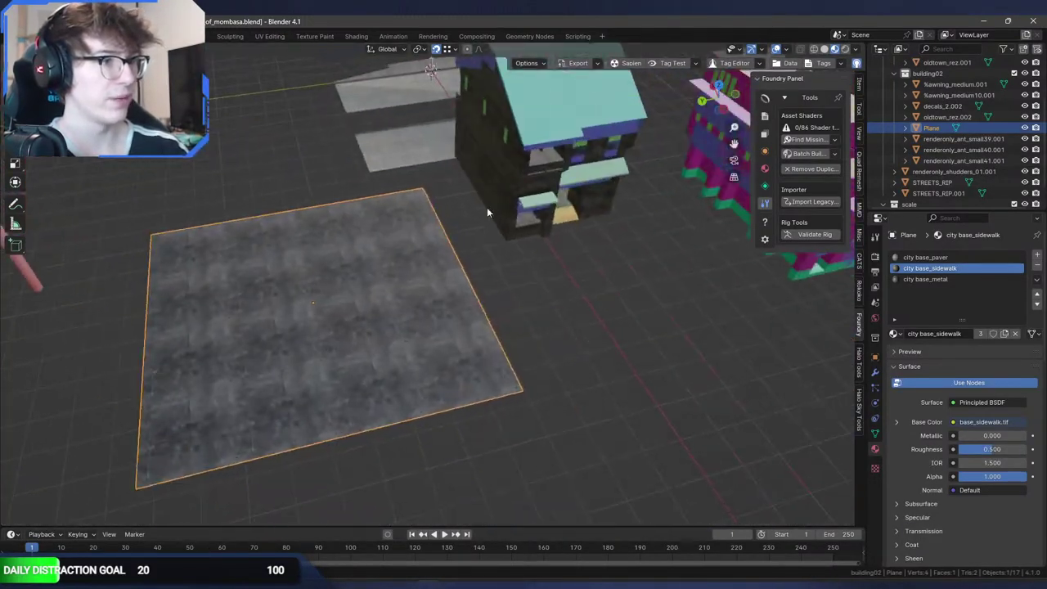
Step: Select all objects in the building01 collection and move them horizontally onto the textured plane
left_click(530, 198)
scroll(548, 198, "down", 1)
scroll(970, 135, "up", 3)
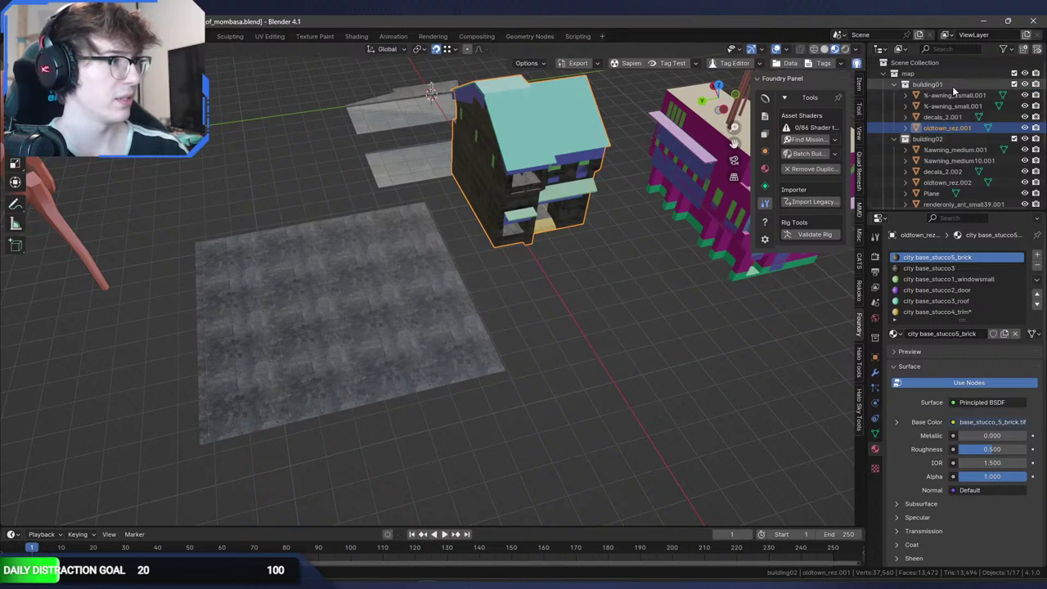
left_click(949, 86)
left_click(974, 96)
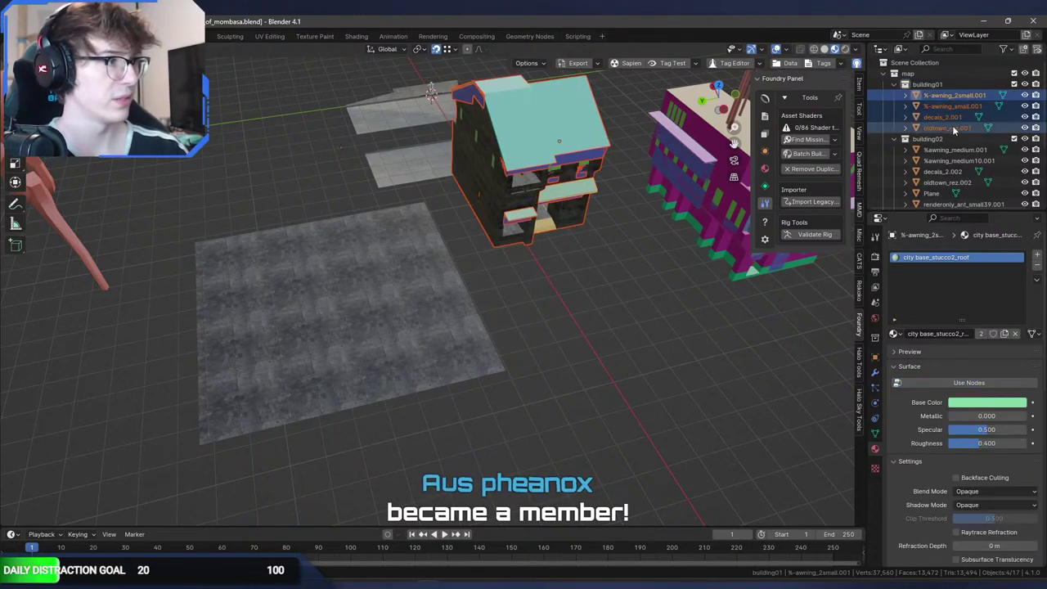
left_click(957, 127, "shift")
key("g")
key("shift+z")
left_click(345, 404)
Step: Duplicate the textured plane and move the copy about -1550 m along Y under the magenta building
middle_click_drag(345, 404, 556, 375)
left_click(556, 374)
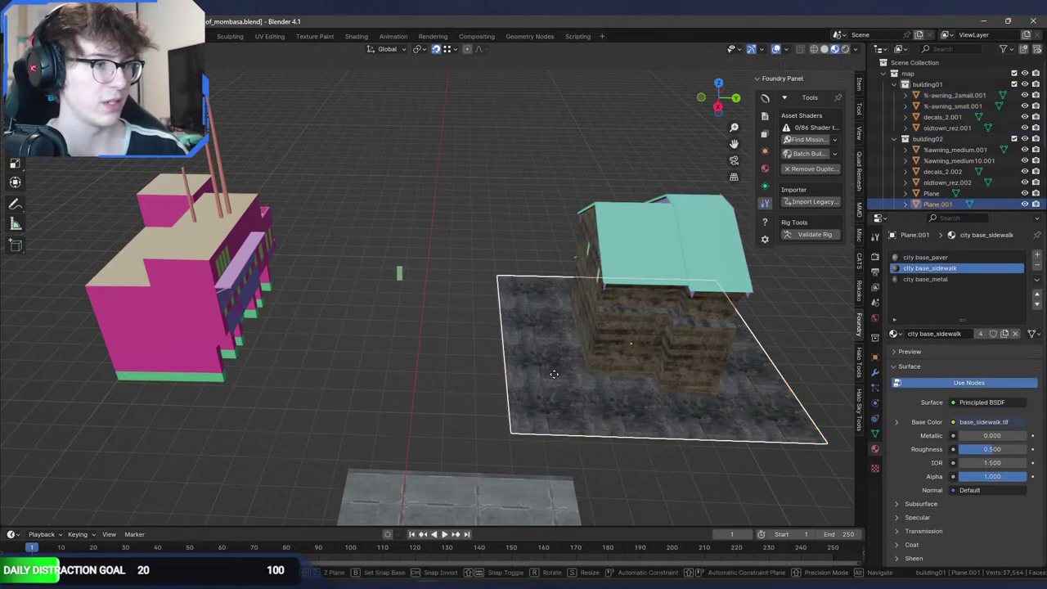
key("g")
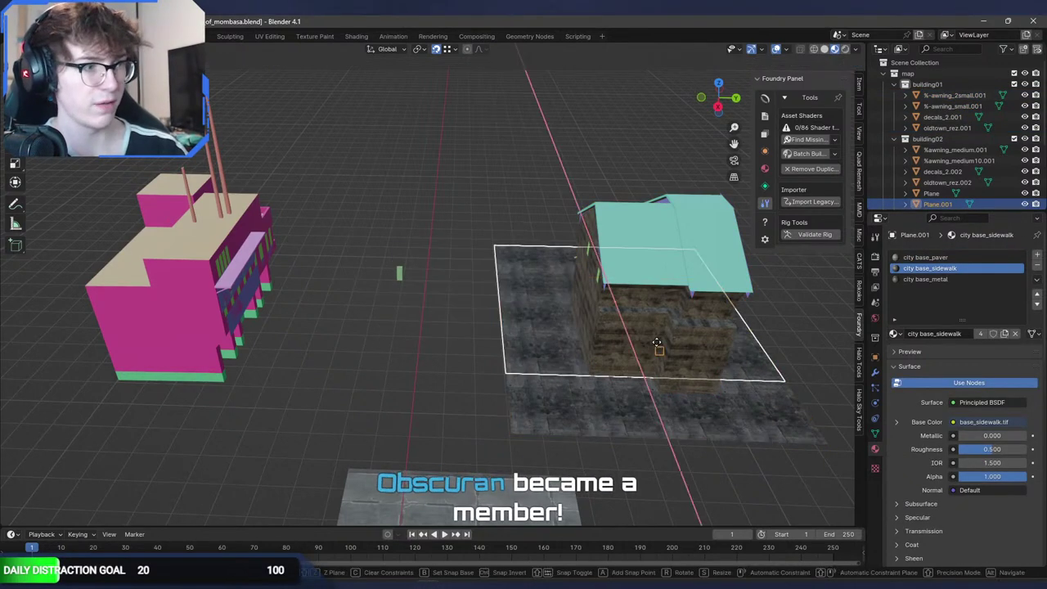
key("y")
left_click(229, 430)
Step: Select the magenta building's parts with its ground plane and move them along Y next to the brick house's lot
middle_click_drag(221, 424, 242, 380, "shift")
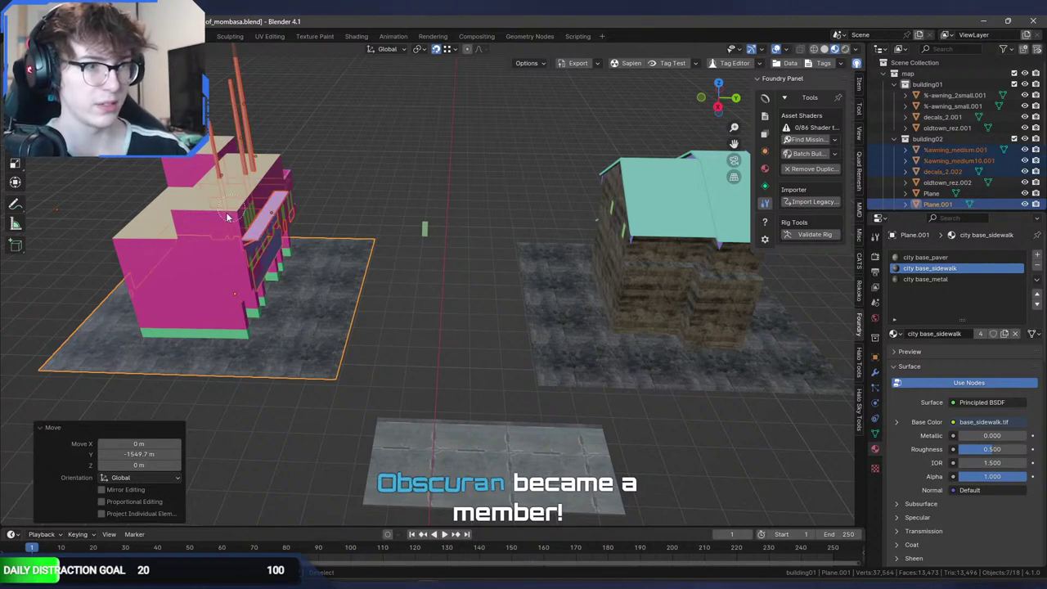
left_click_drag(236, 207, 238, 210, "shift")
key("b")
left_click_drag(351, 391, 133, 94)
key("g")
key("y")
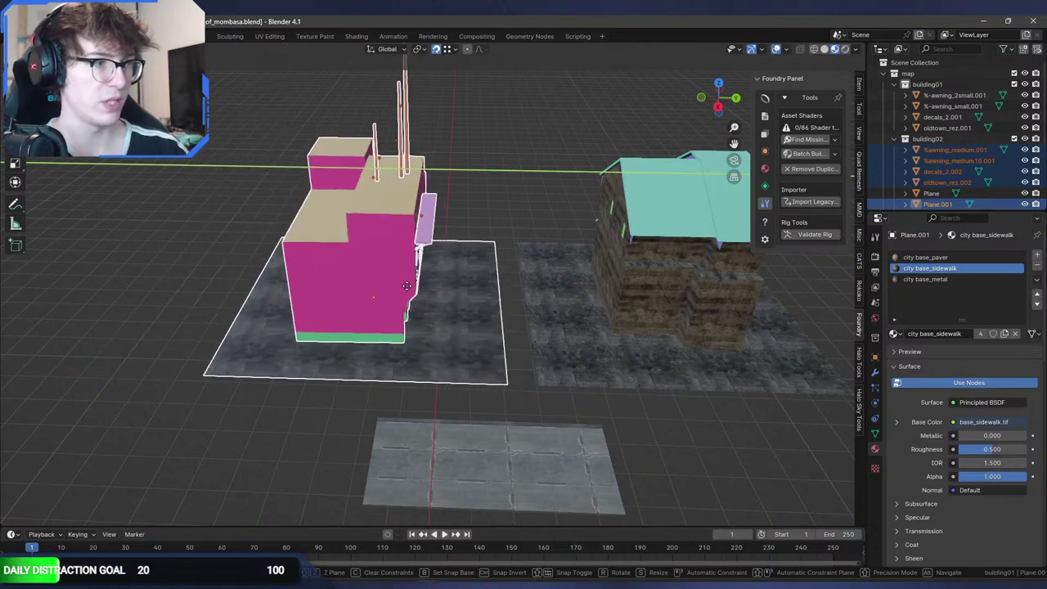
left_click(409, 302)
Step: Move the STREETS_RIP.001 piece horizontally about -155 m in X and -471 m in Y against the magenta building's lot
middle_click_drag(409, 301, 213, 300)
scroll(213, 299, "down", 6)
middle_click_drag(390, 224, 491, 266)
left_click(328, 314)
key("g")
key("shift+z")
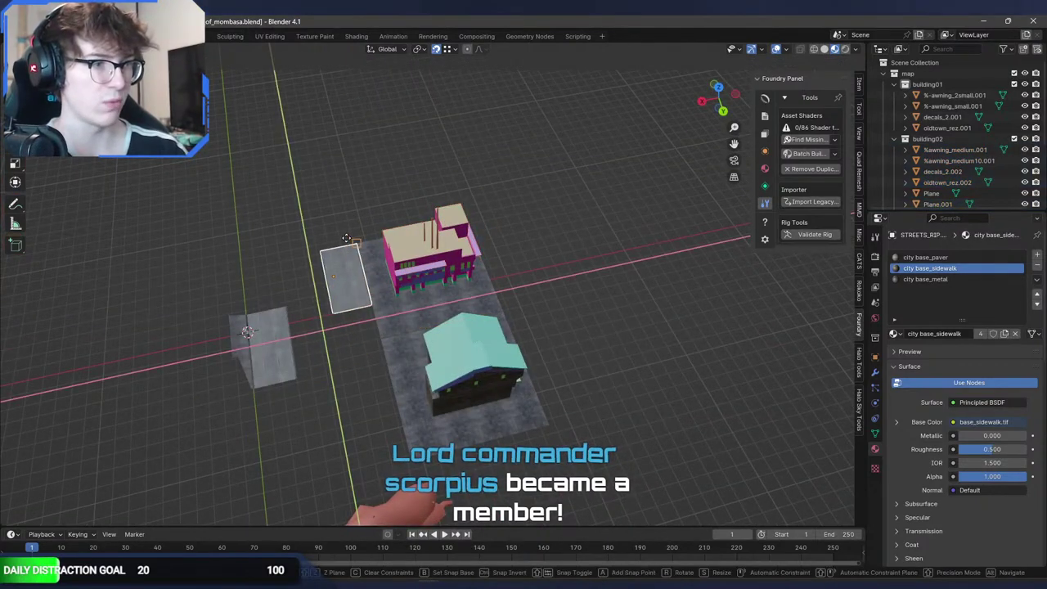
left_click(348, 238)
Step: Stretch the STREETS_RIP.001 piece along Y and reposition it alongside both building lots
left_click(365, 310)
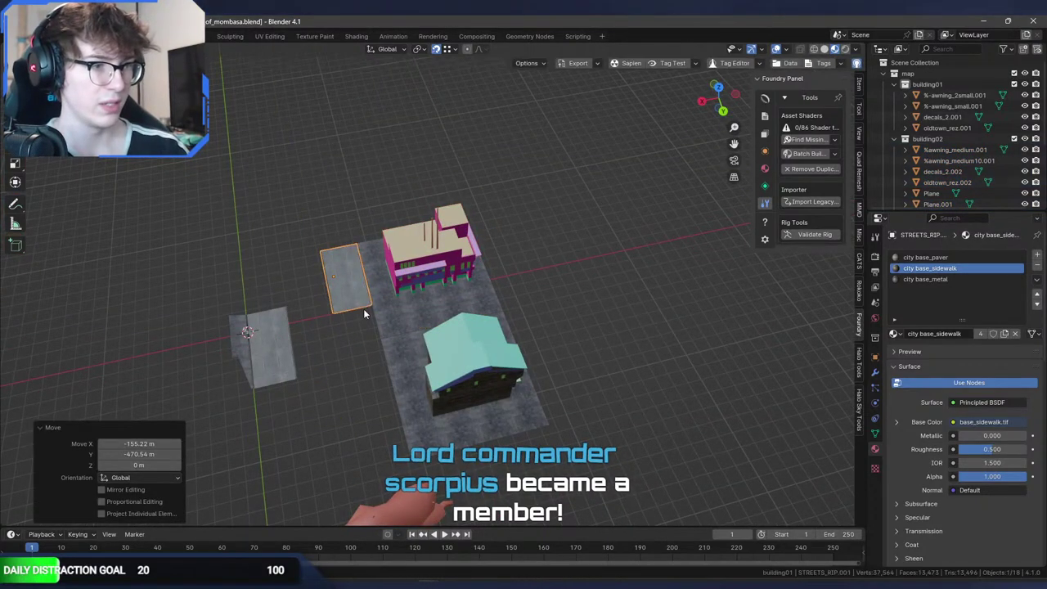
key("s")
key("x")
key("y")
left_click(473, 414)
key("g")
key("y")
key("x")
key("y")
left_click(488, 468)
Step: Examine the proportions of the two building lots and the adjoining street strip from different distances
middle_click_drag(489, 468, 540, 349)
scroll(607, 396, "up", 5)
scroll(465, 385, "down", 2)
scroll(465, 385, "up", 3)
scroll(481, 390, "down", 5)
scroll(481, 387, "up", 5)
scroll(540, 349, "down", 6)
Step: Undo the street, building and duplicate-plane changes back to the single textured plane
key("ctrl+z")
key("ctrl+z")
key("ctrl+z")
key("ctrl+z")
key("ctrl+z")
key("ctrl+z")
key("ctrl+z")
key("ctrl+z")
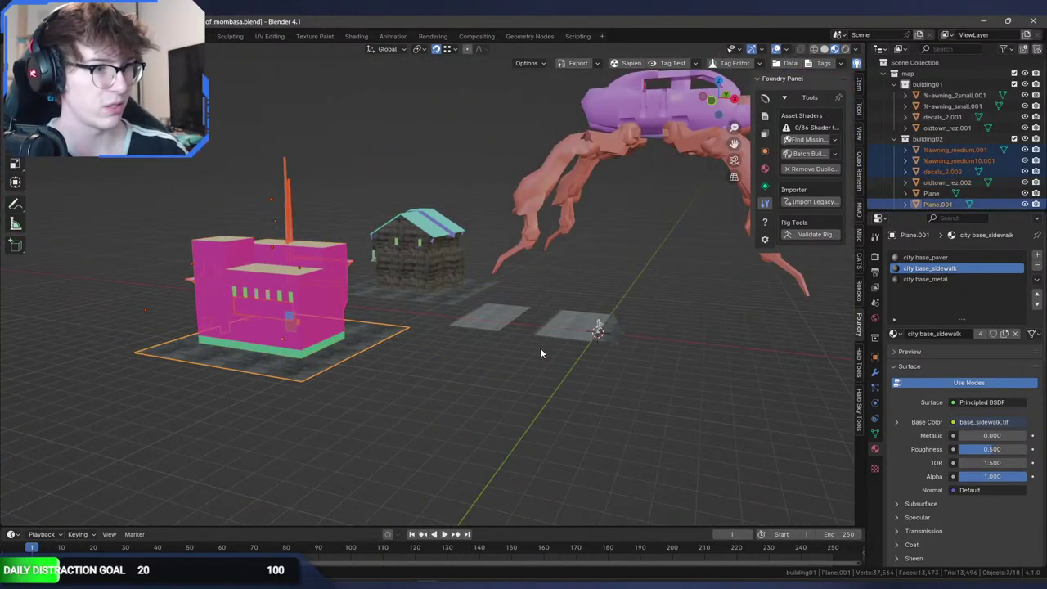
key("ctrl+z")
middle_click_drag(537, 348, 425, 385)
key("ctrl+z")
key("ctrl+z")
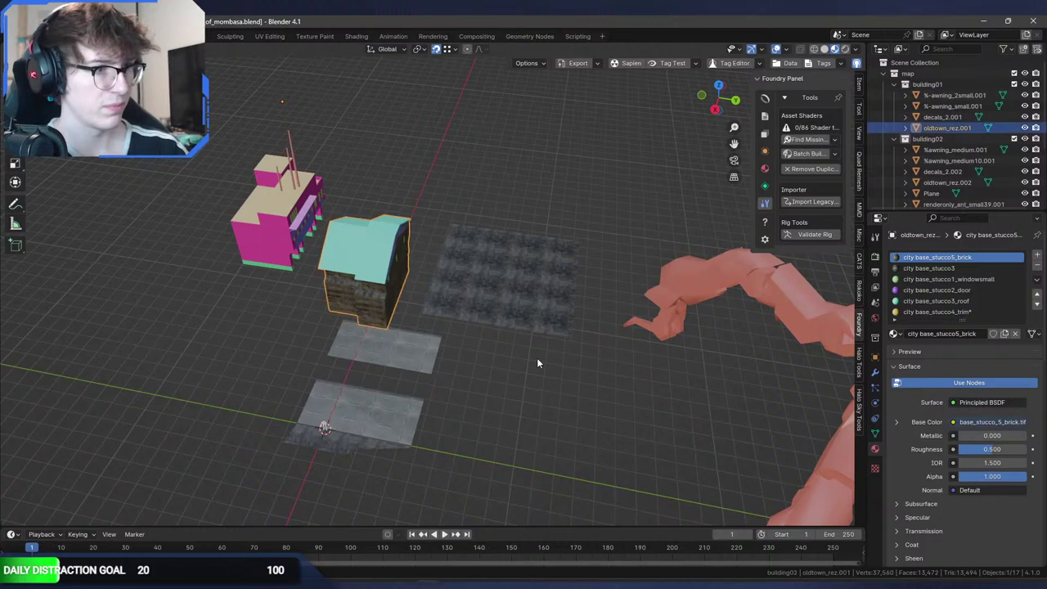
middle_click_drag(538, 363, 472, 370)
key("ctrl+z")
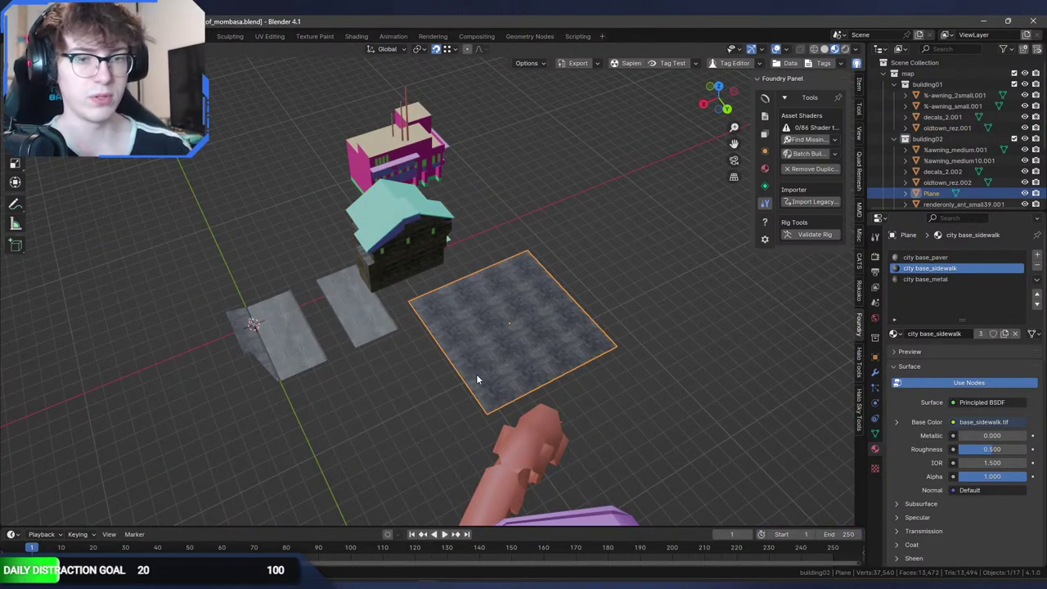
Step: Switch to the Sapien desert map and pilot the Scarab across the sand to judge its scale
mouse_move(726, 583)
left_click(708, 552)
middle_click_drag(706, 540, 622, 573)
middle_click_drag(622, 458, 683, 429)
key("w")
key("w")
key("Tab")
key("e")
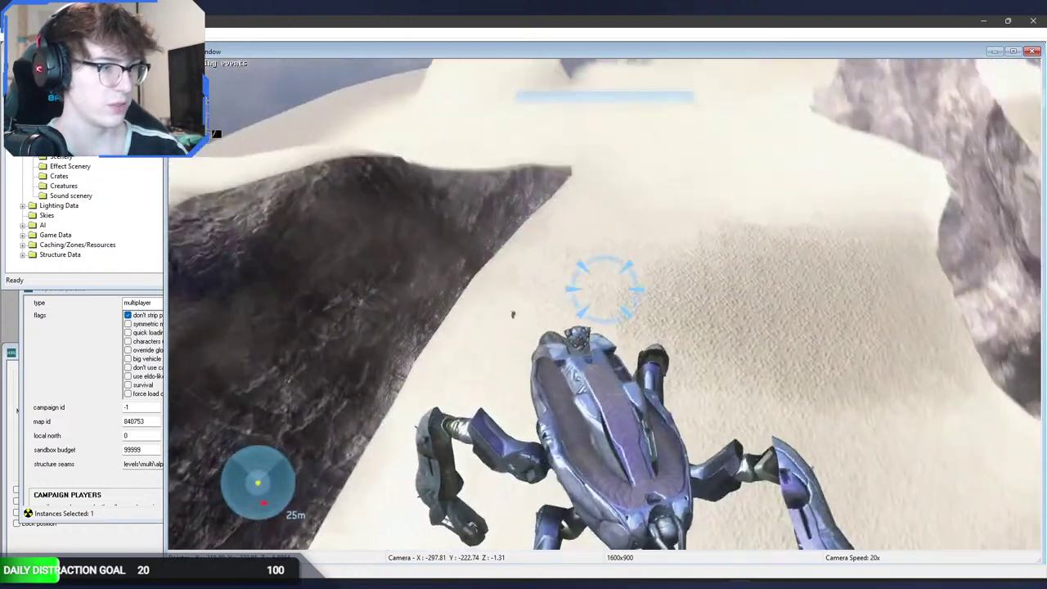
key("w")
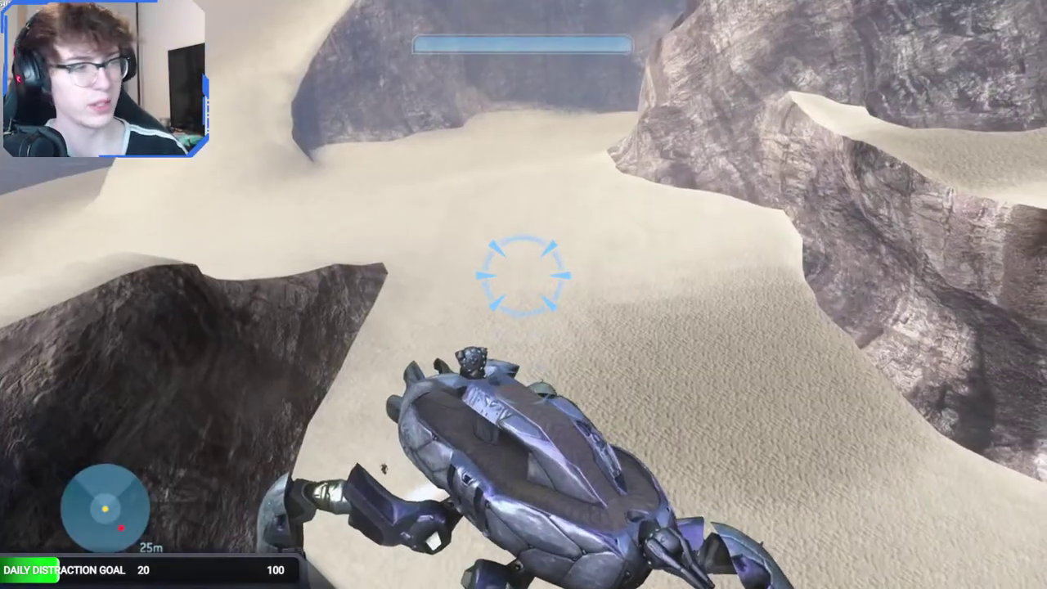
key("Tab")
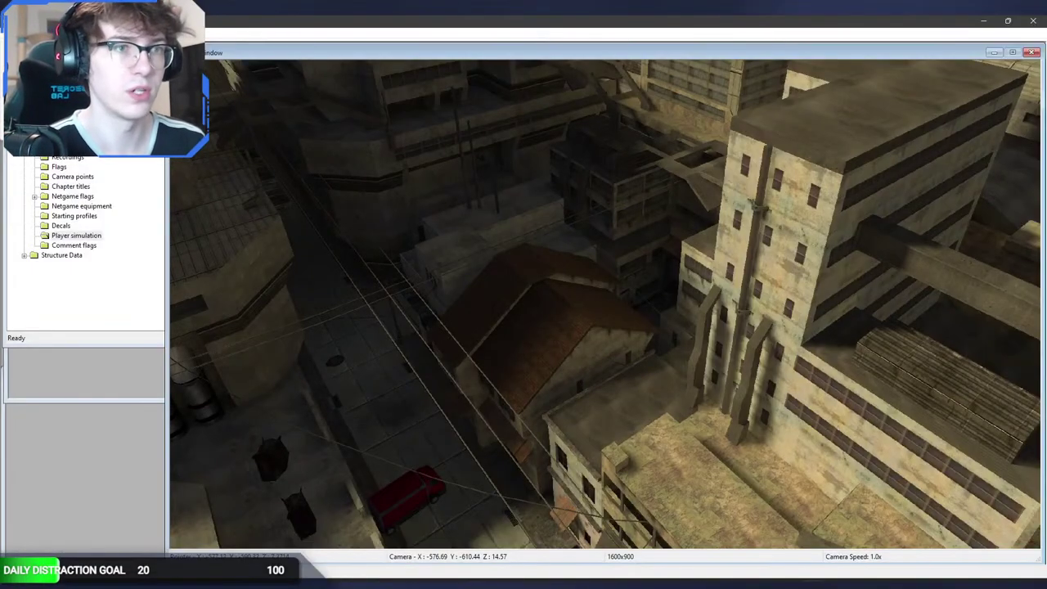
Step: Open the scenario file browser and go to the scenarios folder inside tags
key("ctrl+o")
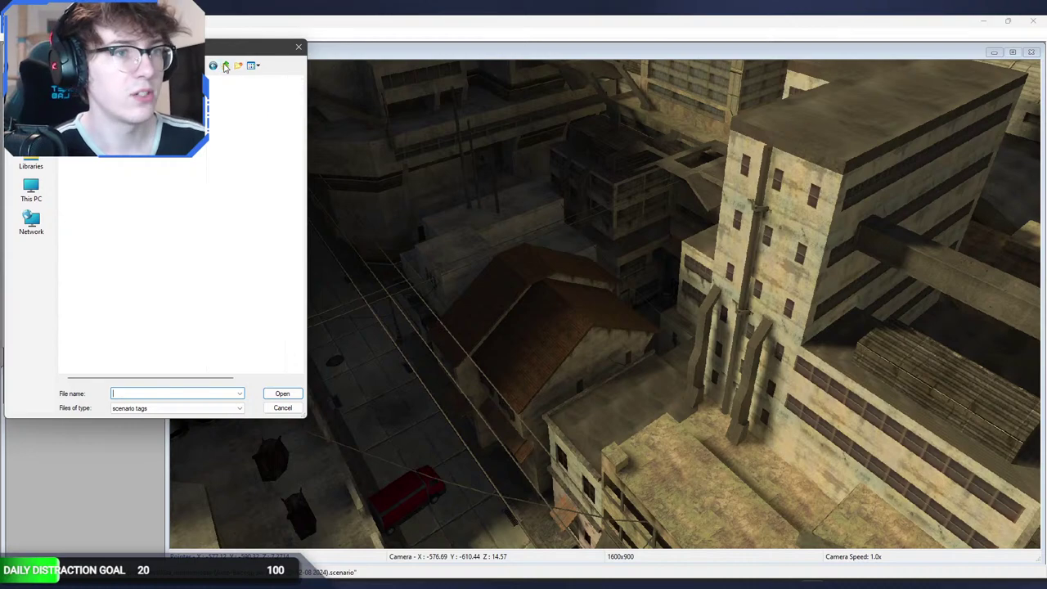
left_click(226, 68)
left_click(225, 68)
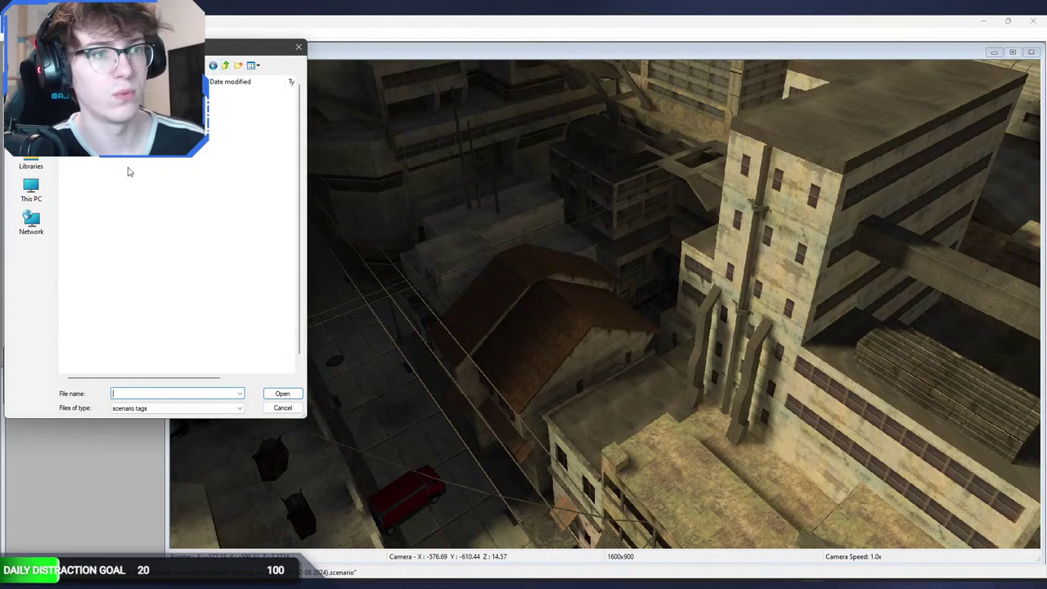
double_click(148, 146)
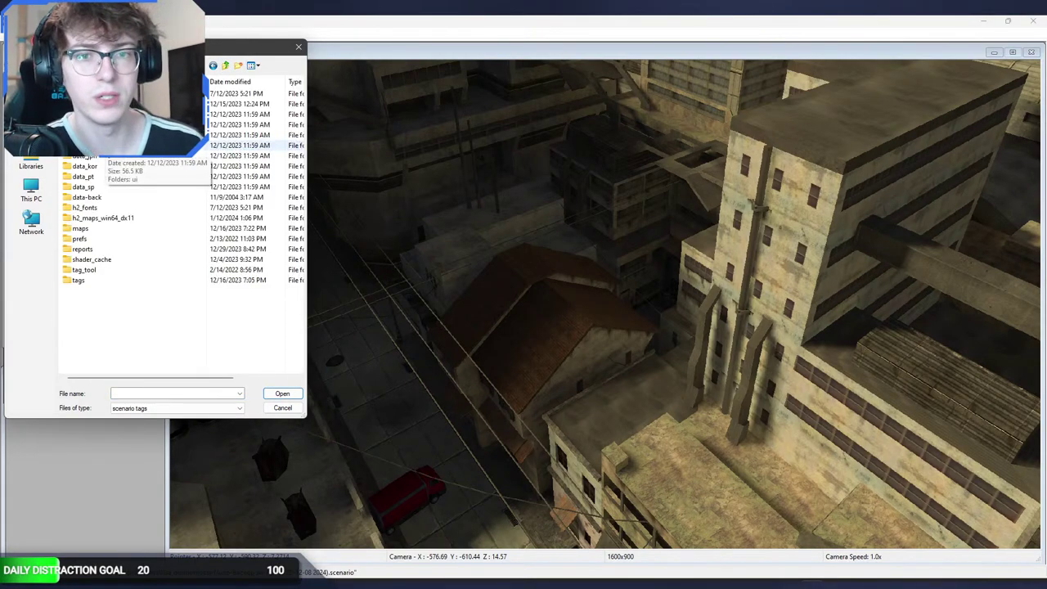
double_click(98, 280)
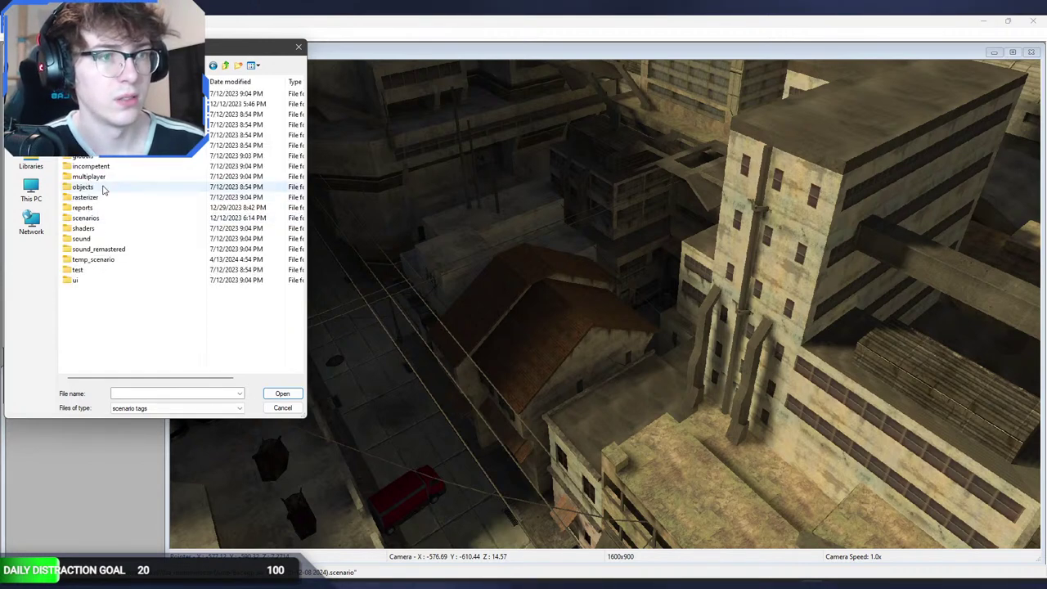
double_click(103, 218)
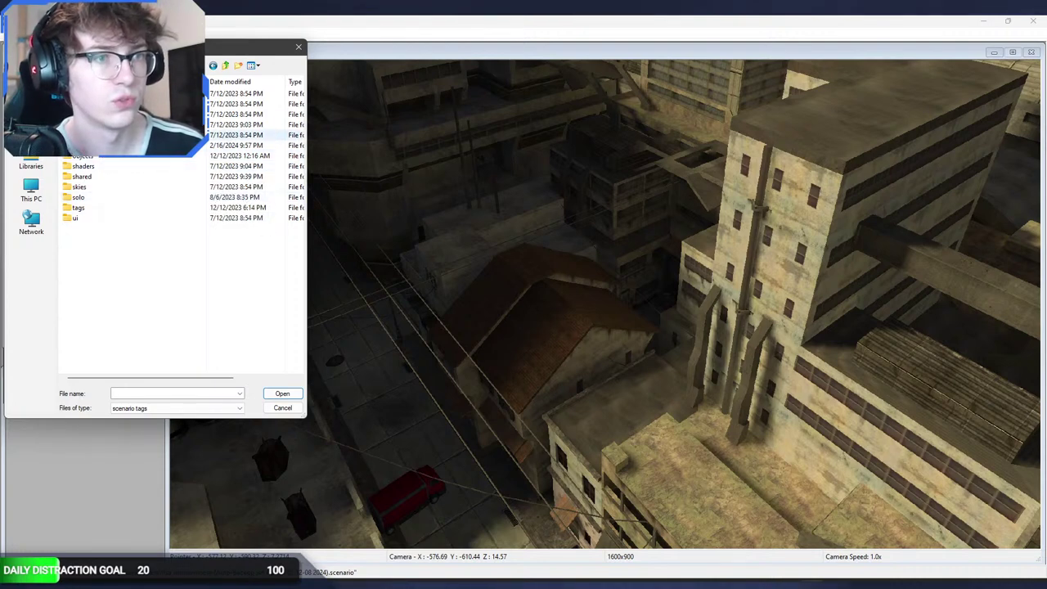
Step: Look through the multiplayer map folders for a city map, and return to the scenarios folder
double_click(92, 145)
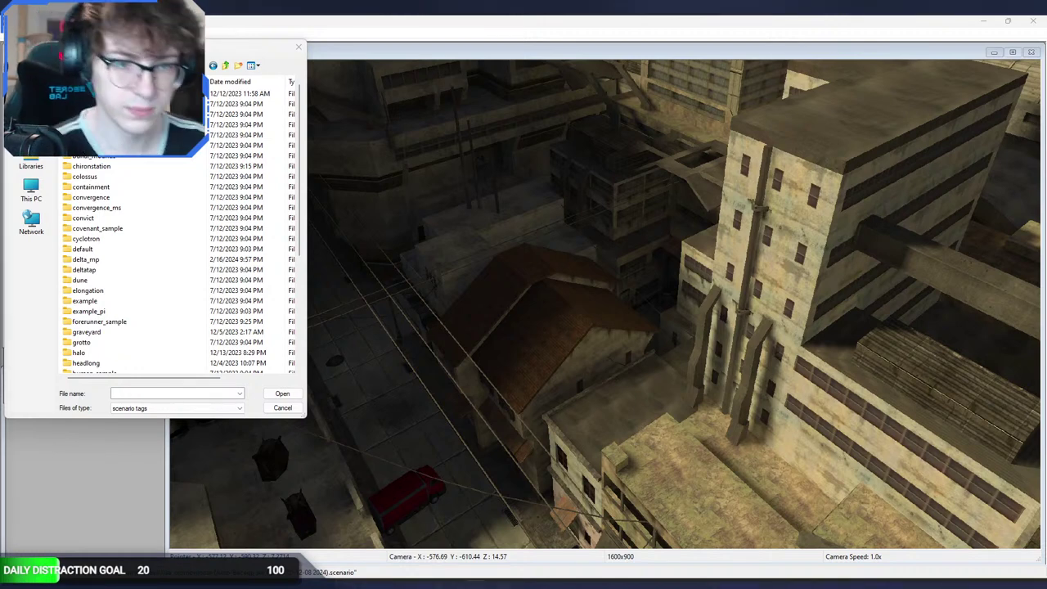
scroll(129, 311, "down", 6)
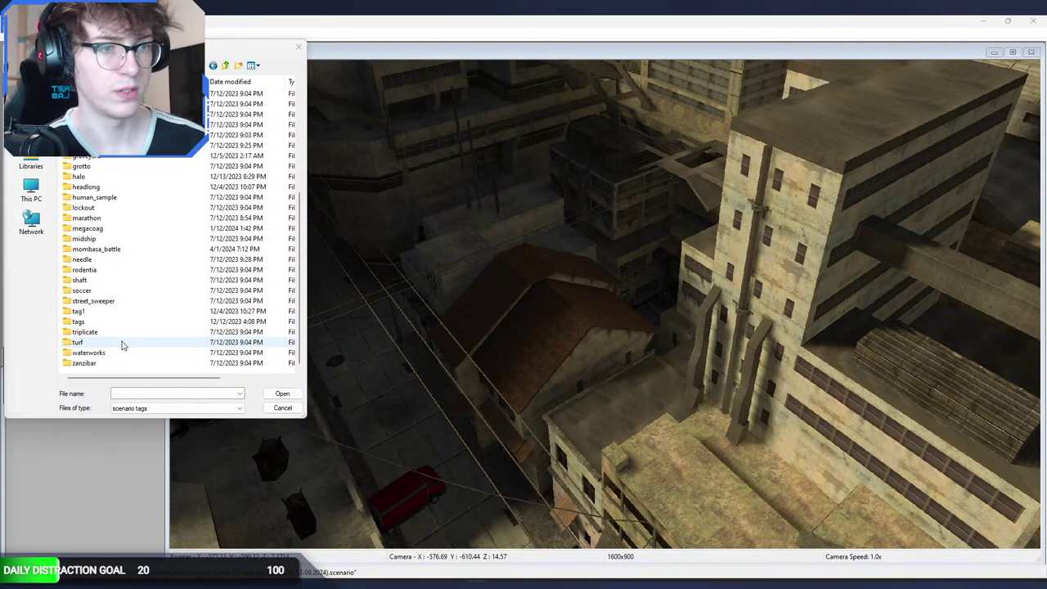
scroll(113, 270, "up", 1)
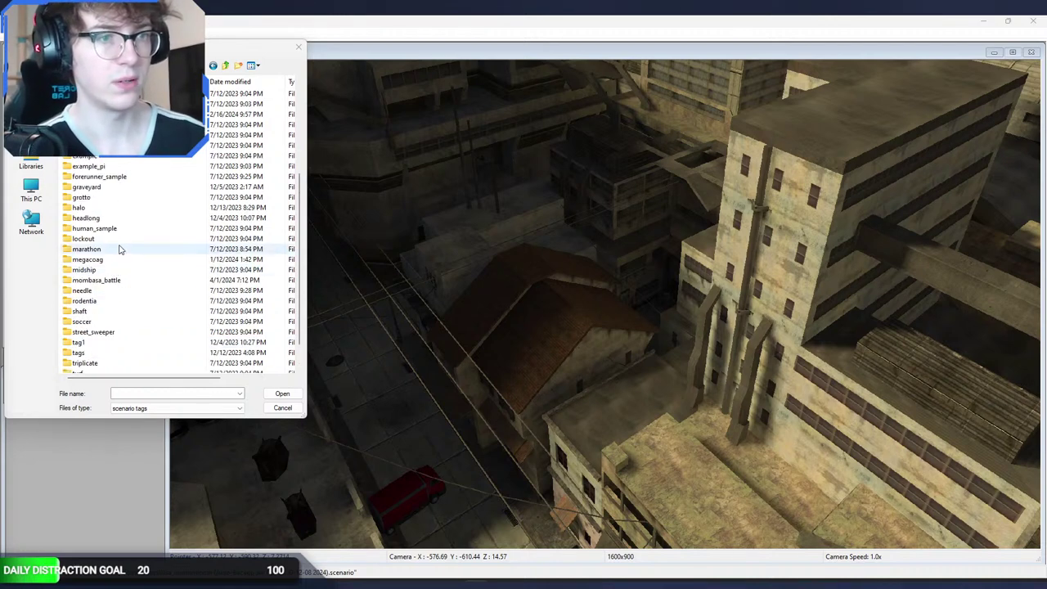
left_click(226, 66)
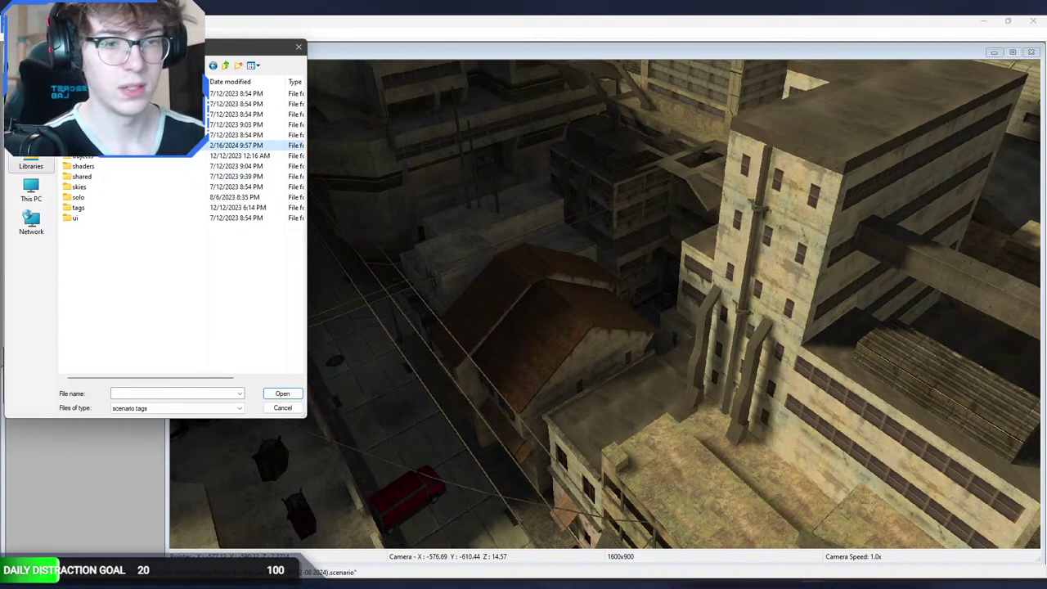
Step: Switch to the earthcity folder window in File Explorer and move it out of the way
key("alt+Tab")
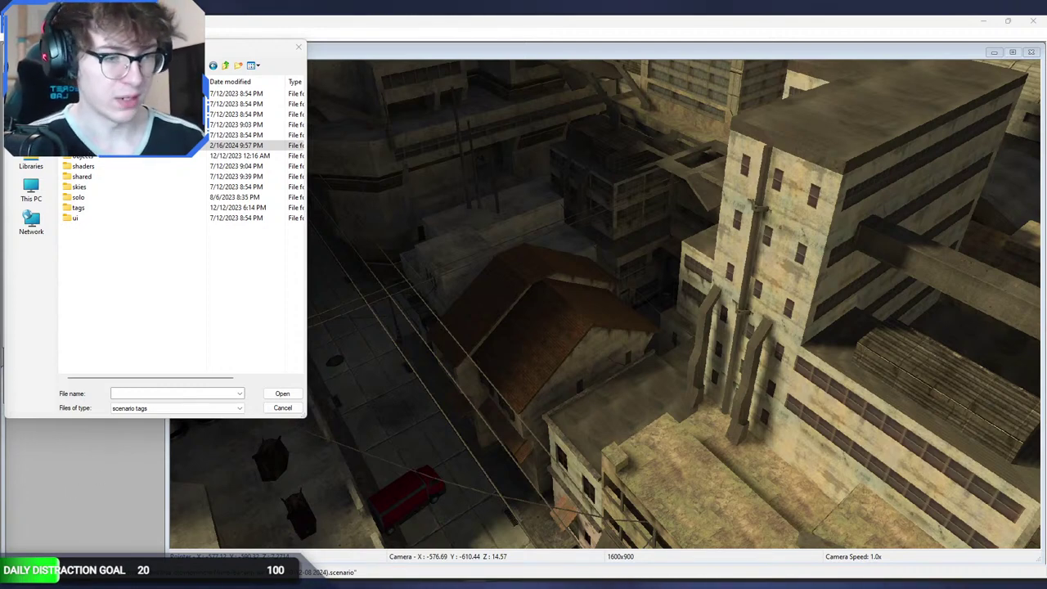
mouse_move(212, 584)
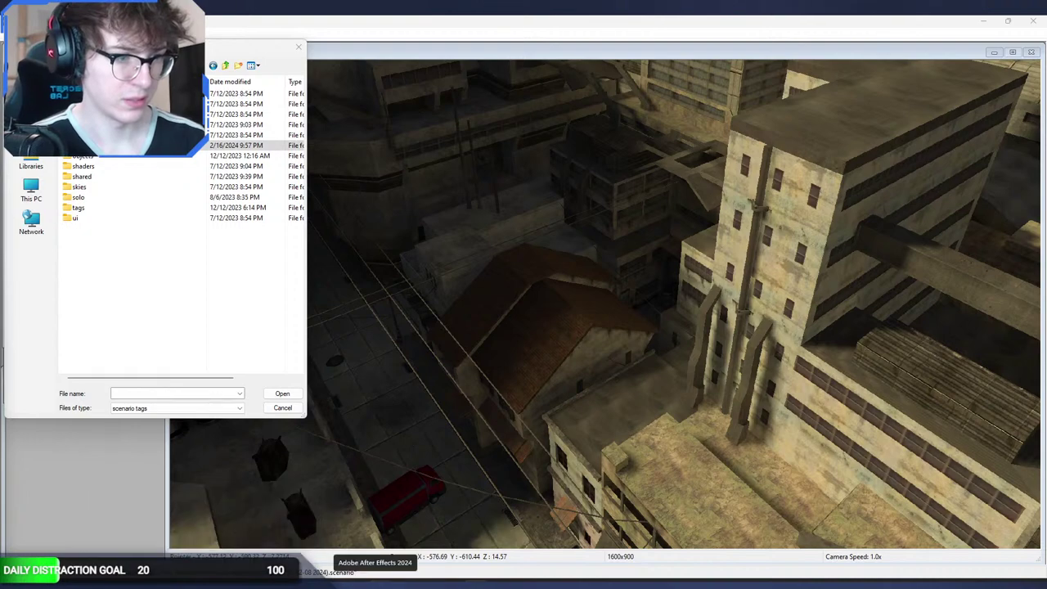
left_click(304, 496)
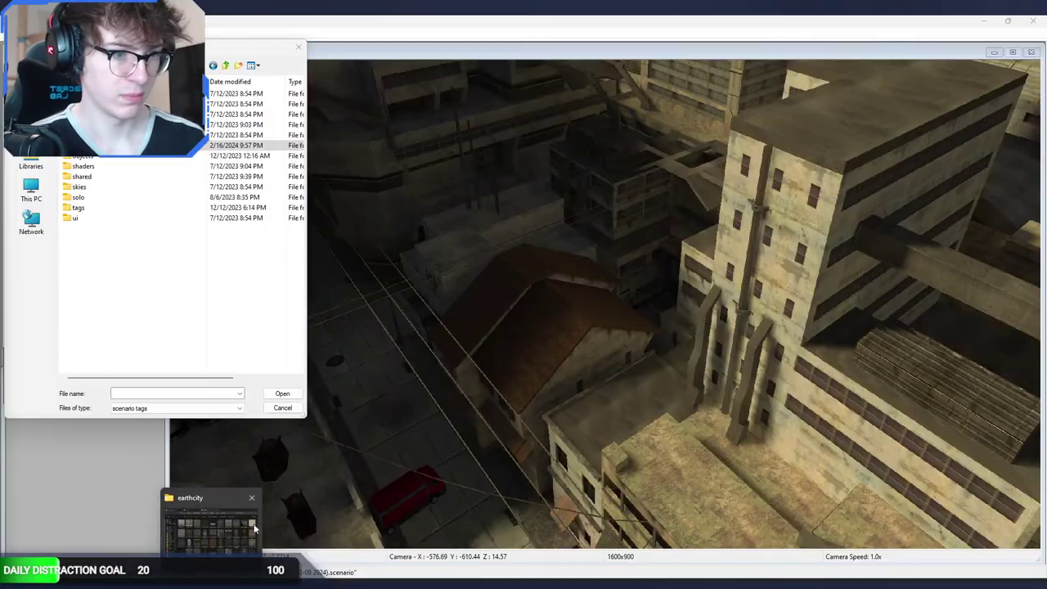
left_click(260, 519)
left_click_drag(572, 84, 0, 167)
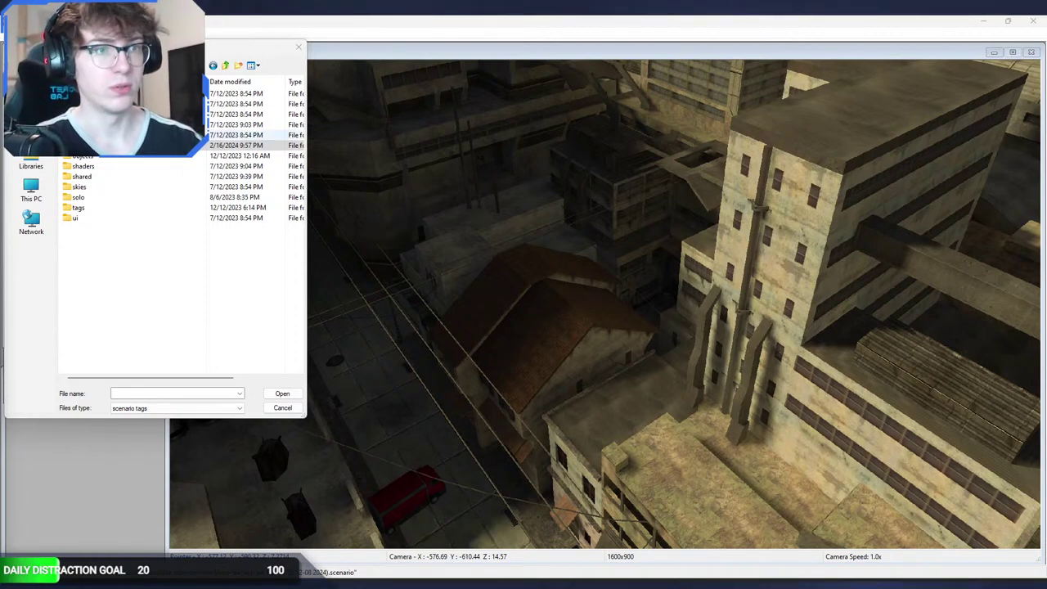
Step: Open the scenario stored in the multiplayer street_sweeper folder in Sapien
double_click(123, 146)
scroll(123, 279, "down", 6)
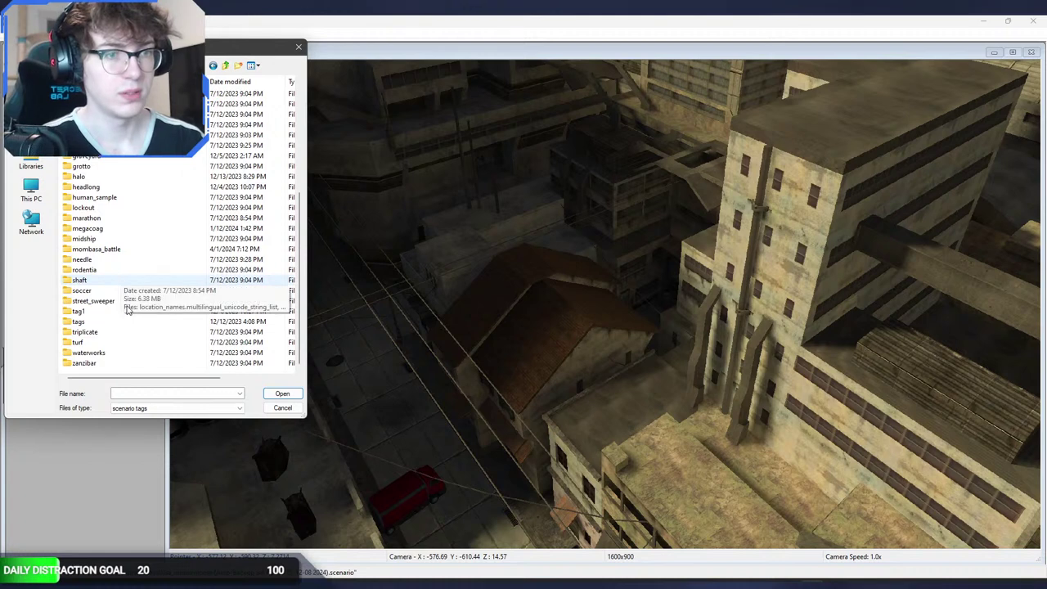
double_click(121, 302)
left_click(123, 93)
double_click(123, 93)
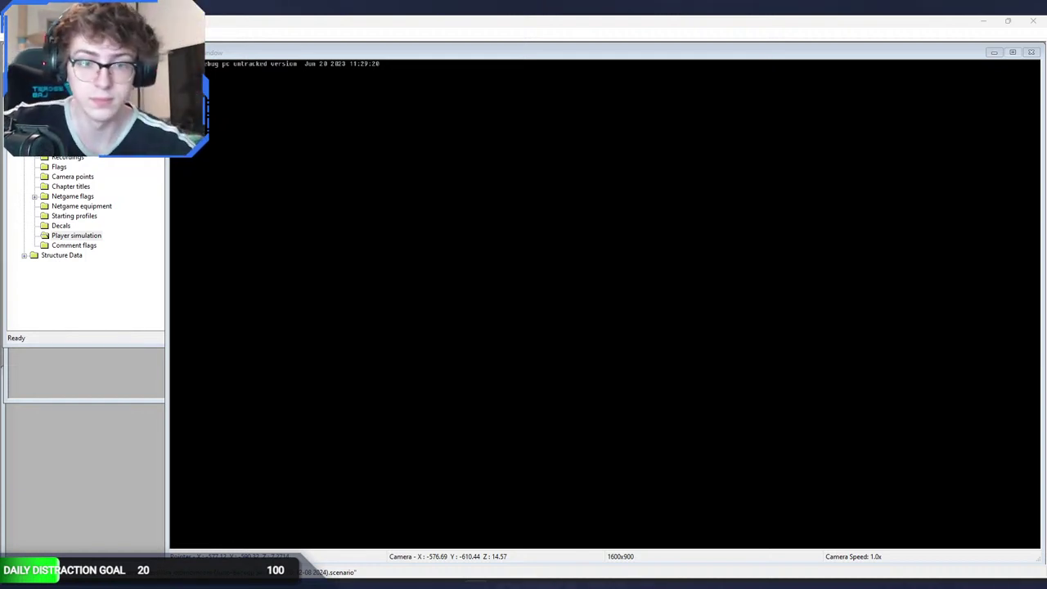
Step: Raise the camera speed to 40x and view the whole street_sweeper city from outside
left_click(402, 342)
middle_click_drag(403, 342, 265, 230)
key("w")
key("shift")
key("shift")
key("shift")
key("w")
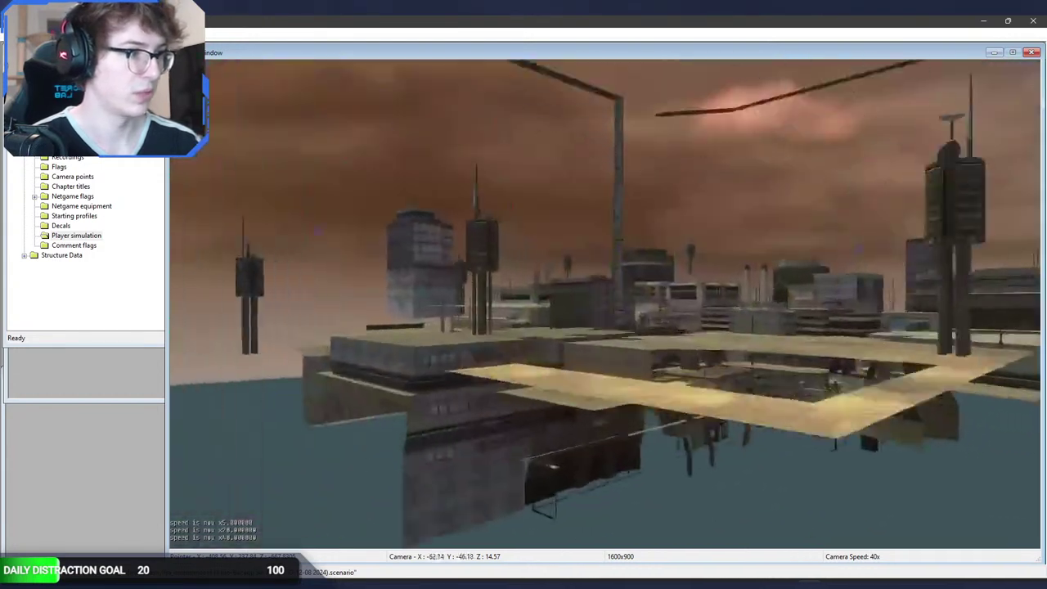
Step: Examine the rooftop parking lot and its neighbouring buildings from above
key("w")
middle_click_drag(605, 305, 287, 319)
key("r")
key("w")
key("w")
key("w")
key("w")
key("w")
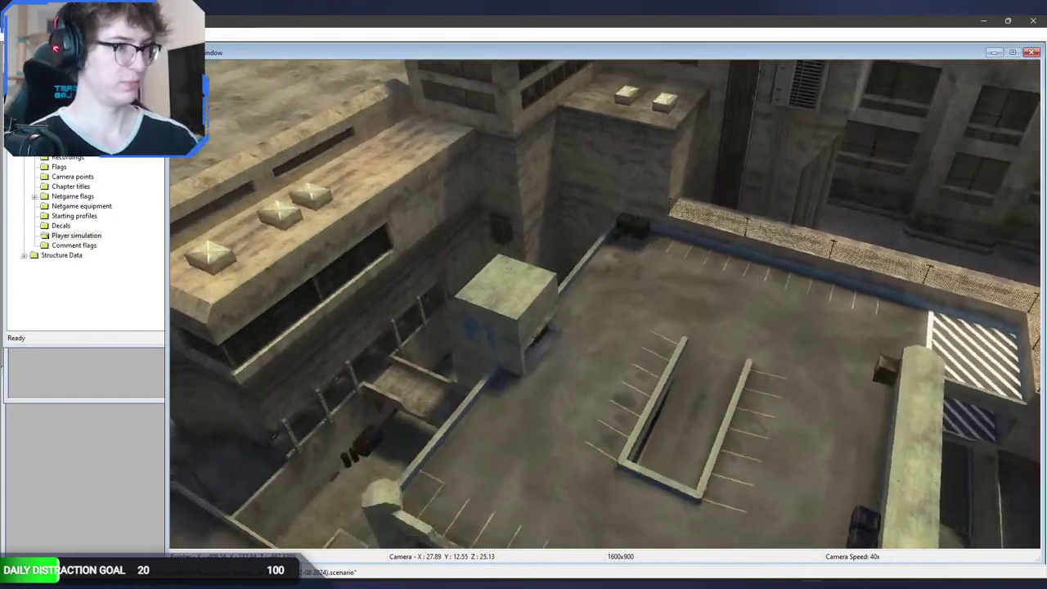
middle_click_drag(426, 319, 387, 359)
key("s")
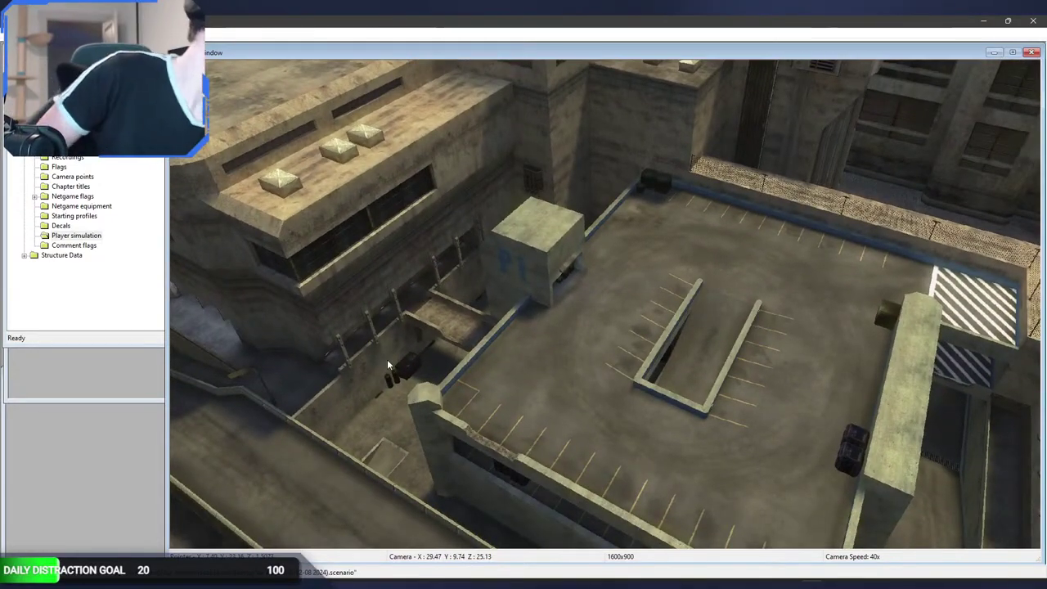
Step: Examine the streets around the parking structure and the small concrete P1 block on its roof
middle_click_drag(350, 318, 96, 271)
key("w")
middle_click_drag(314, 306, 438, 293)
key("a")
key("w")
key("w")
key("a")
key("f")
key("a")
key("d")
key("s")
key("d")
key("r")
key("w")
key("a")
key("r")
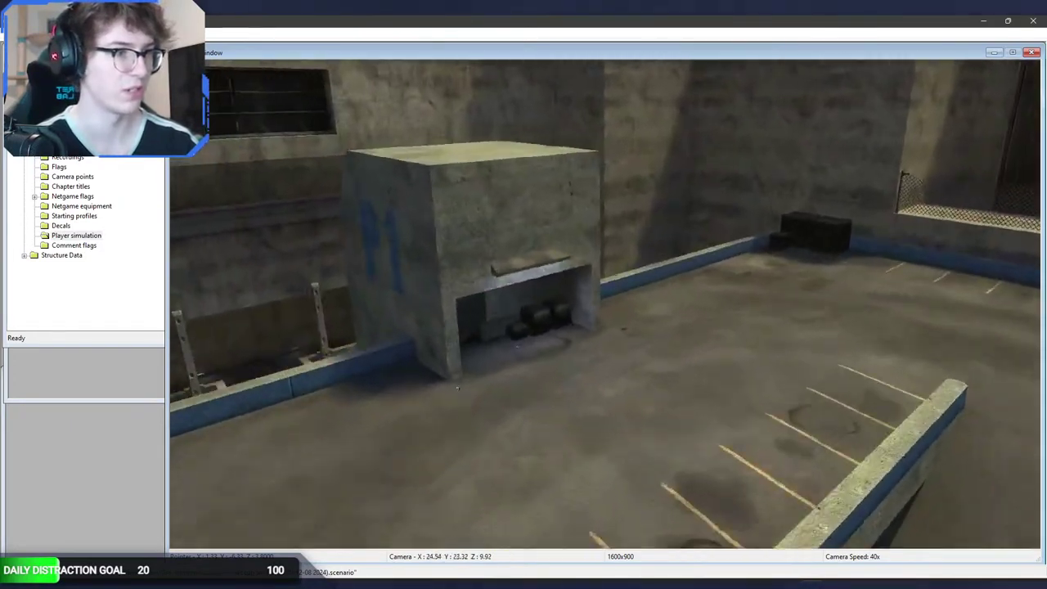
Step: Set the camera speed to 1.0x and inspect the road ramp and the pillared underpass beneath it
key("f")
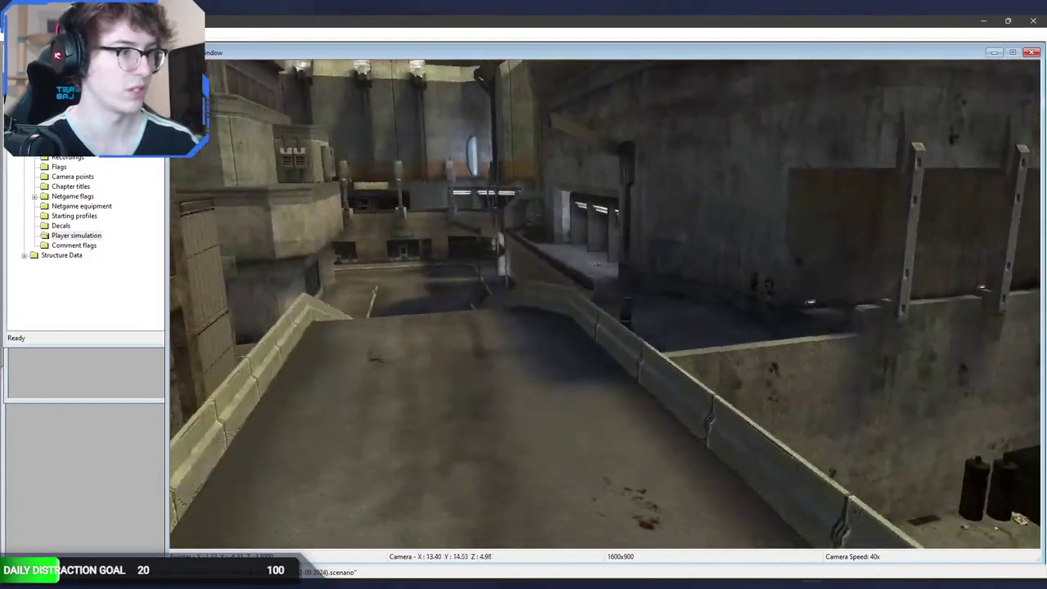
key("a")
key("shift")
key("f")
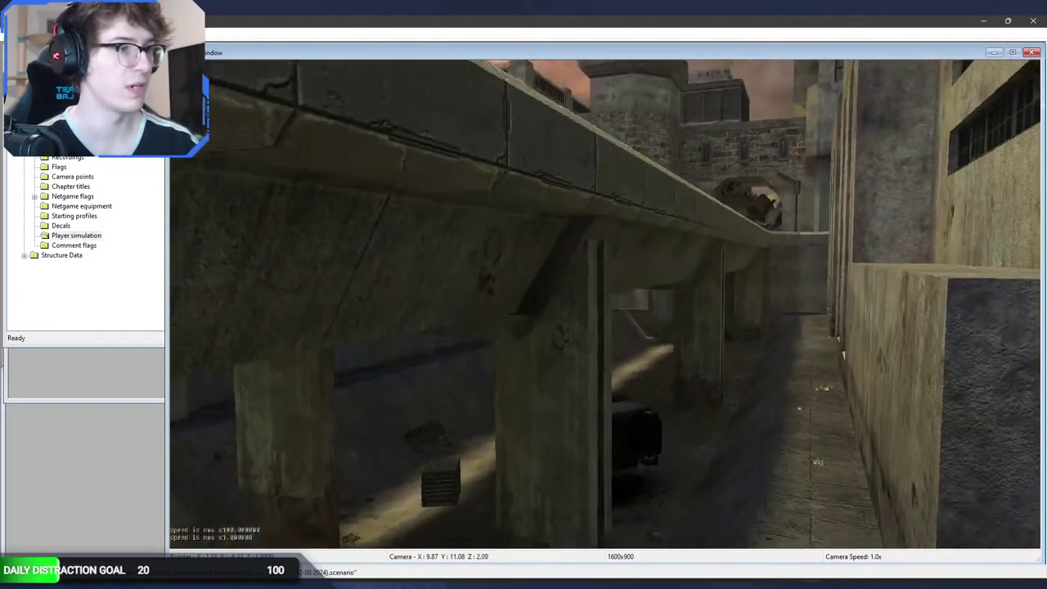
key("a")
key("f")
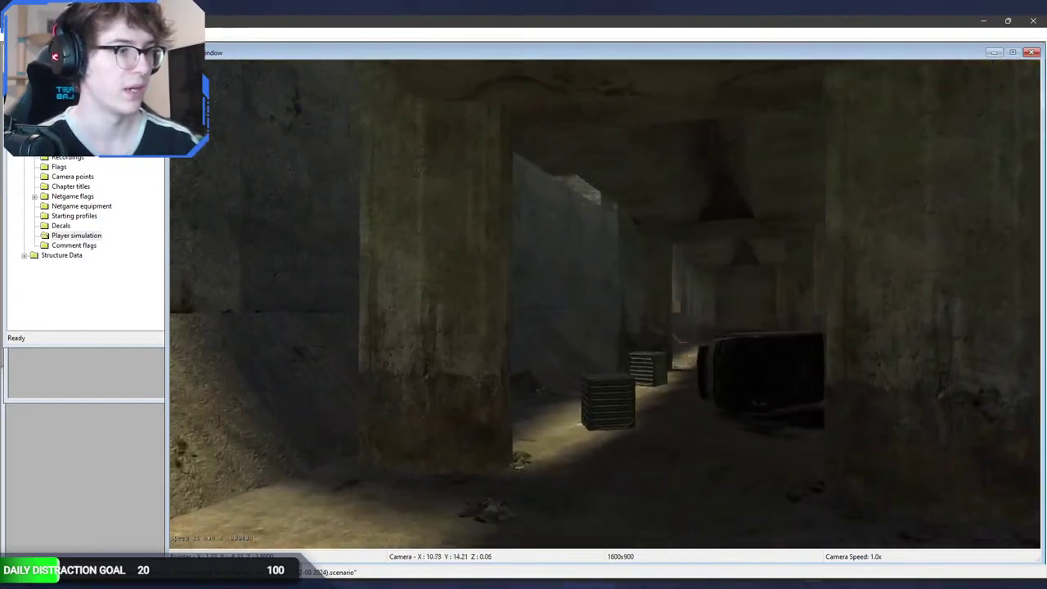
key("a")
key("r")
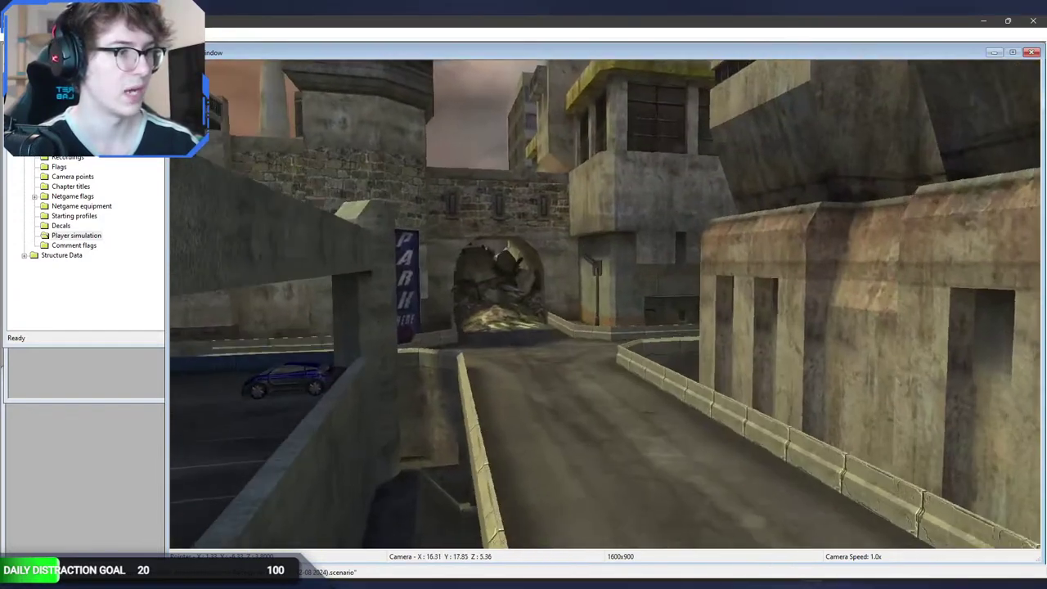
Step: Inspect the concrete road barriers, sidewalk and parking spaces up close
key("w")
key("w")
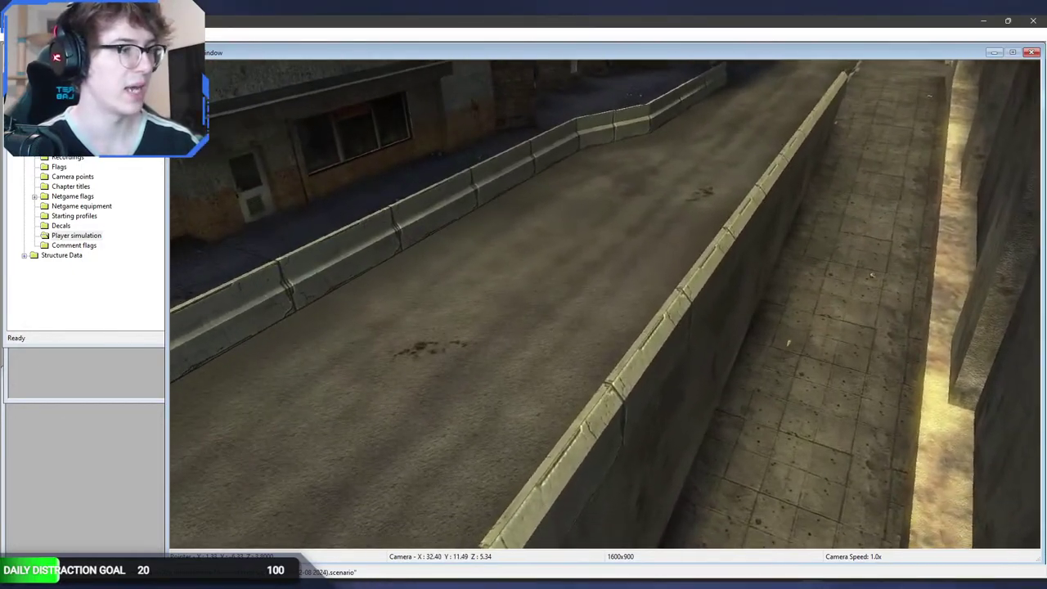
key("w")
key("r")
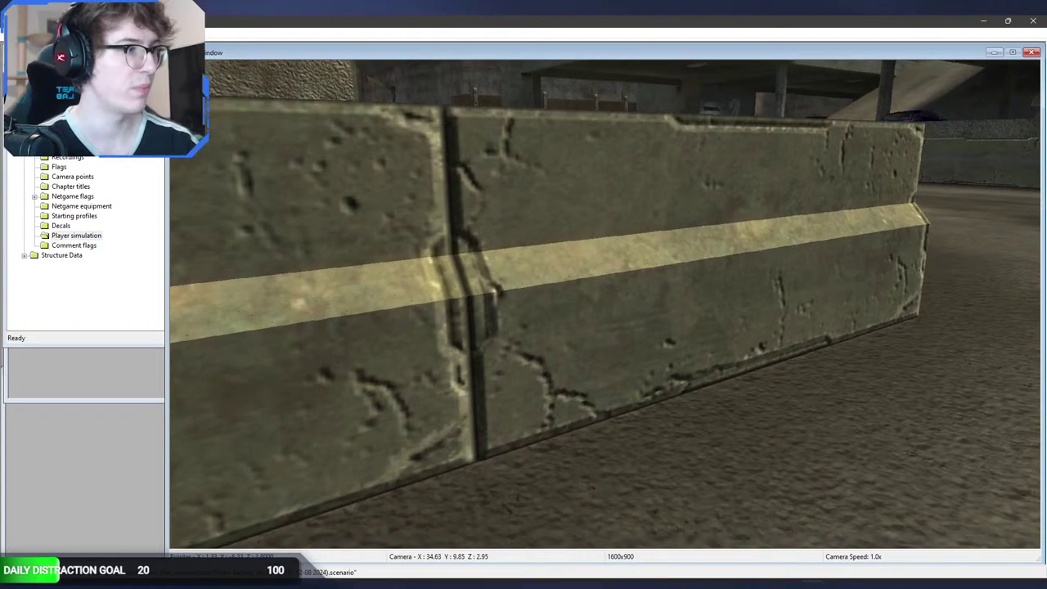
key("s")
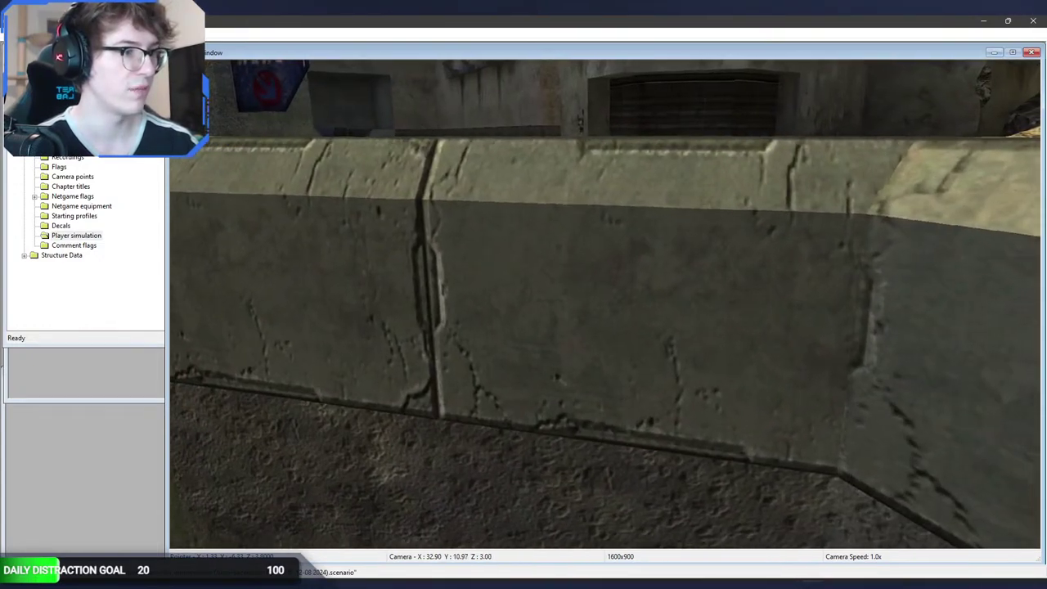
key("a")
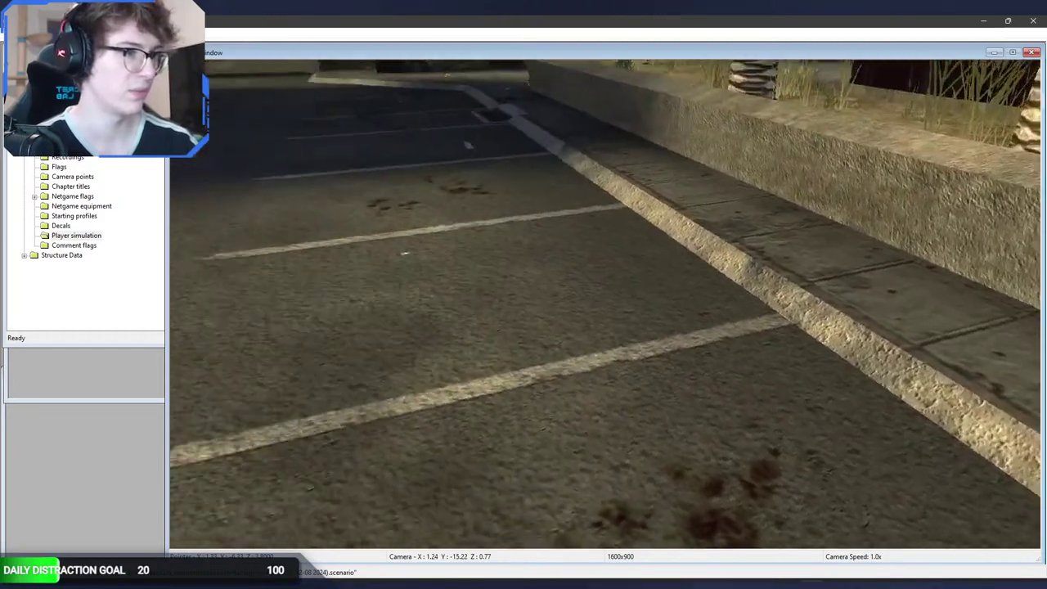
Step: Tour the map from the street-level parking spaces up to the rooftops and the outlying background building
key("w")
middle_click_drag(605, 304, 348, 286)
key("w")
key("w")
key("w")
key("w")
key("w")
key("w")
key("a")
key("w")
key("f")
key("w")
key("w")
key("r")
key("r")
key("w")
key("r")
key("w")
key("w")
key("r")
key("d")
key("w")
key("r")
key("s")
key("d")
key("w")
key("w")
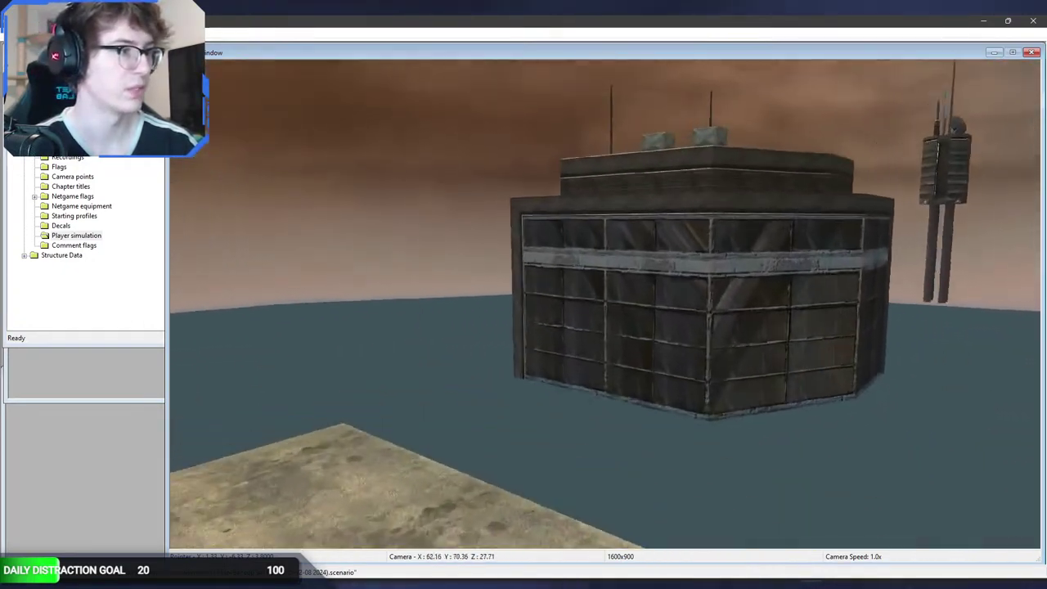
Step: Examine the background building and the tiled ground at the map's outer edge
key("f")
middle_click_drag(605, 303, 654, 235)
key("d")
key("s")
middle_click_drag(606, 303, 859, 315)
key("w")
key("w")
middle_click_drag(605, 303, 608, 274)
key("a")
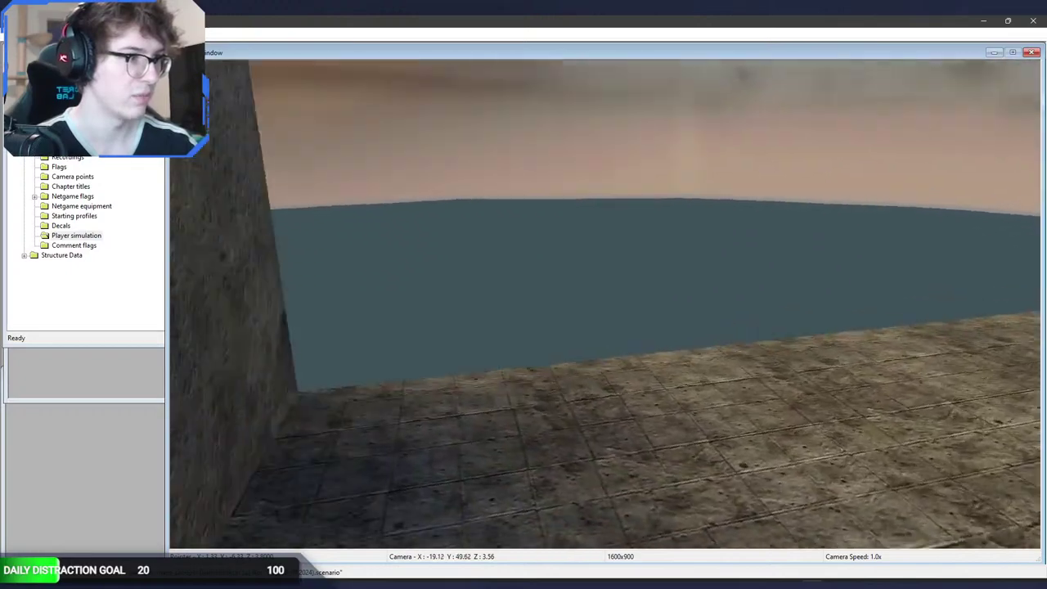
Step: View the tiled ground slab at the map's edge from above
middle_click_drag(605, 304, 671, 352)
key("r")
key("s")
key("w")
key("w")
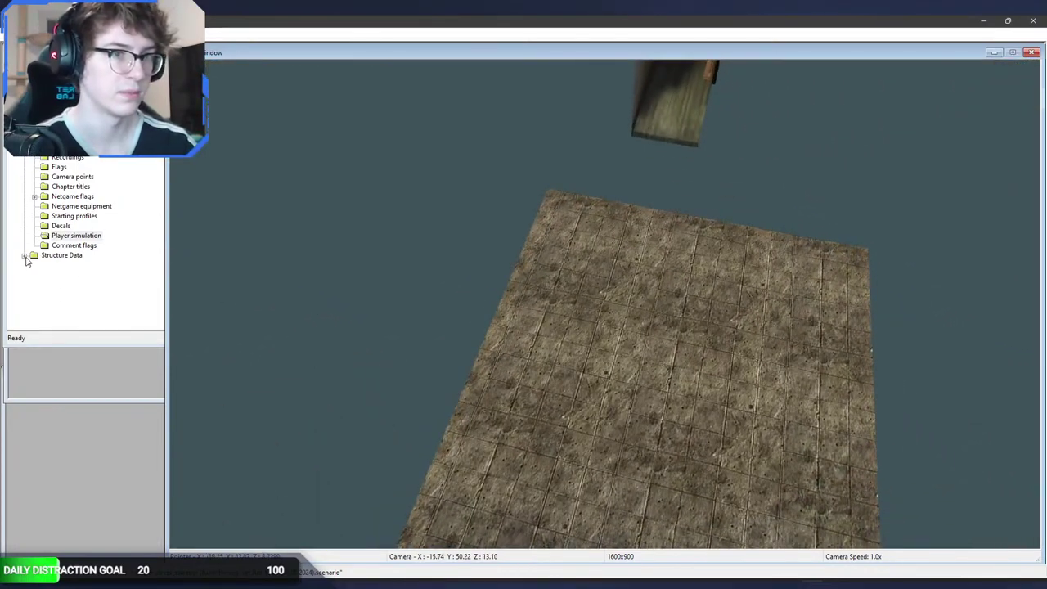
Step: Expand the Structure Data folder and select Player simulation
left_click(25, 256)
middle_click_drag(605, 270, 651, 239)
key("w")
key("d")
left_click(86, 209)
left_click(560, 397)
Step: Start the player simulation in the narrow alley between the buildings
key("w")
middle_click_drag(581, 244, 610, 276)
middle_click_drag(294, 300, 224, 265)
key("w")
left_click(62, 197)
left_click(77, 206)
left_click(520, 476)
right_click(522, 476)
Step: Walk and jump through the alley as the player to judge its scale, and leave the simulation
key("w")
key("w")
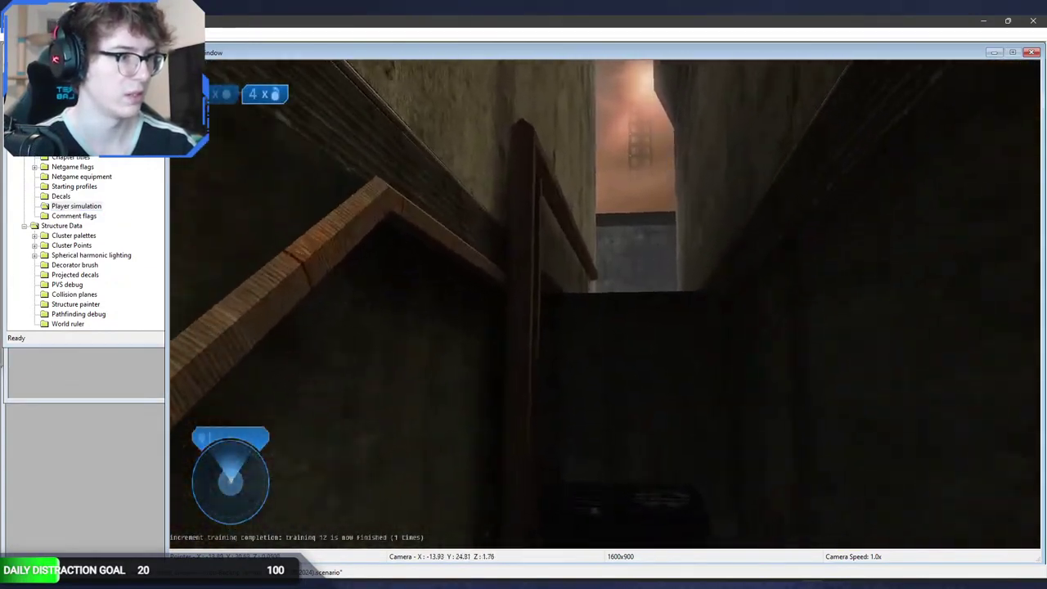
key("space")
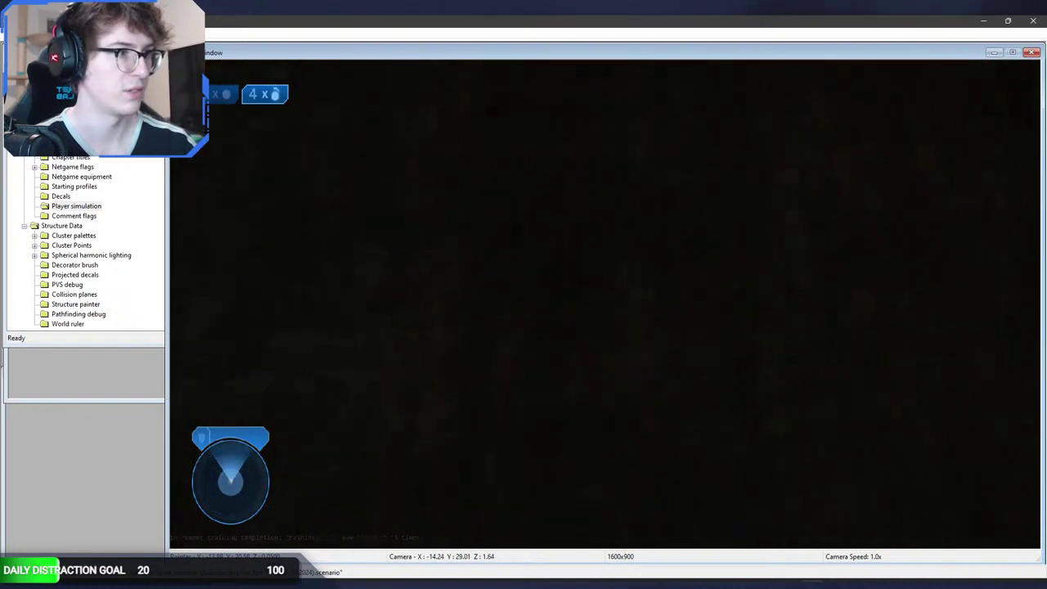
key("space")
key("w")
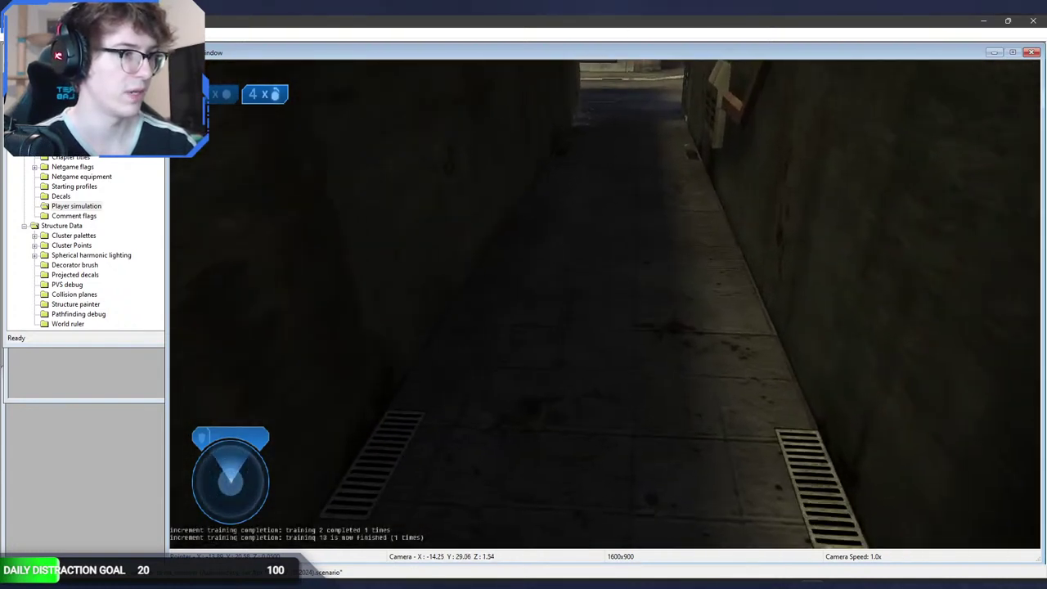
key("Escape")
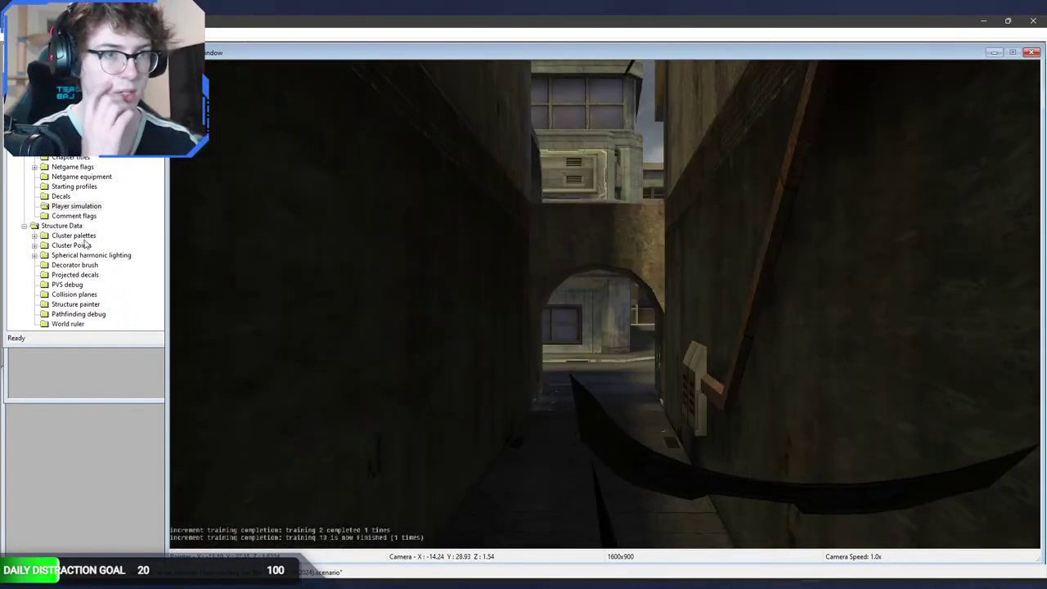
scroll(63, 184, "up", 1)
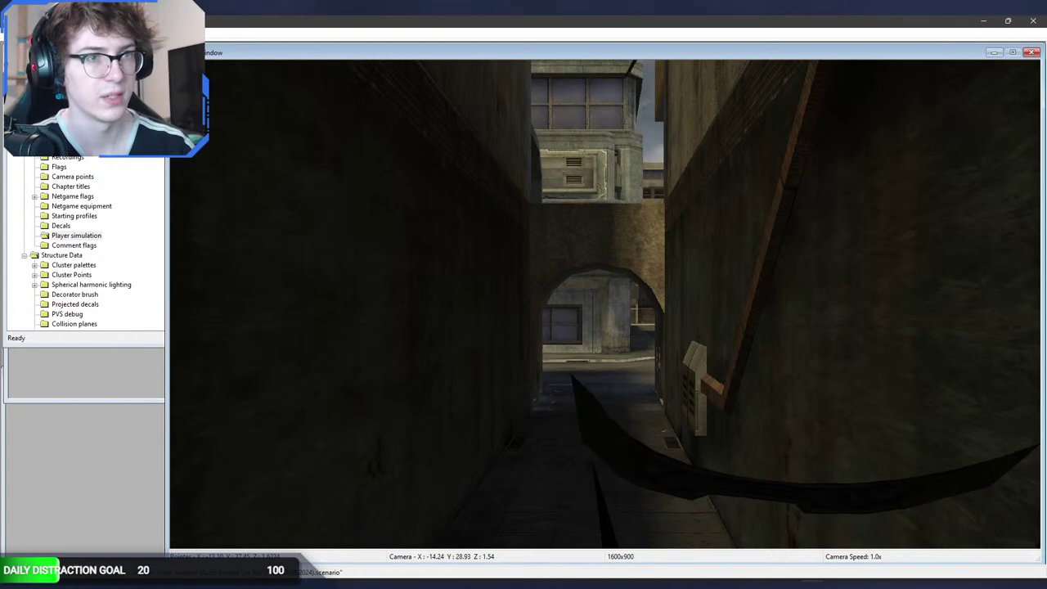
Step: Place a new vehicle object on the street just beyond the alley's arch and show its properties
left_click(24, 255)
scroll(49, 245, "up", 1)
left_click(66, 147)
middle_click_drag(601, 310, 601, 363)
key("r")
right_click(592, 236)
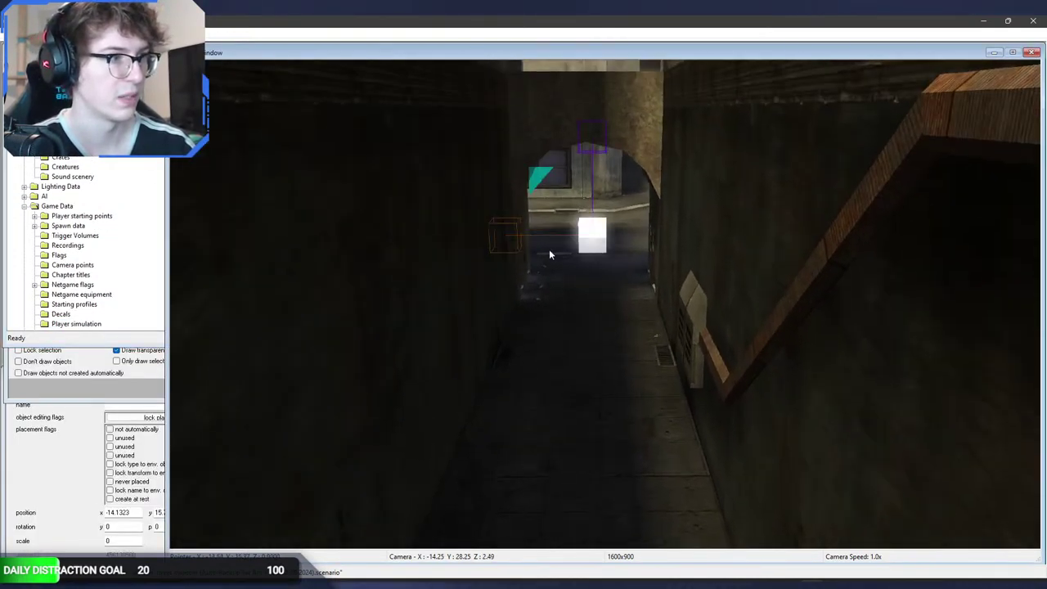
left_click(87, 427)
left_click(155, 392)
left_click(155, 393)
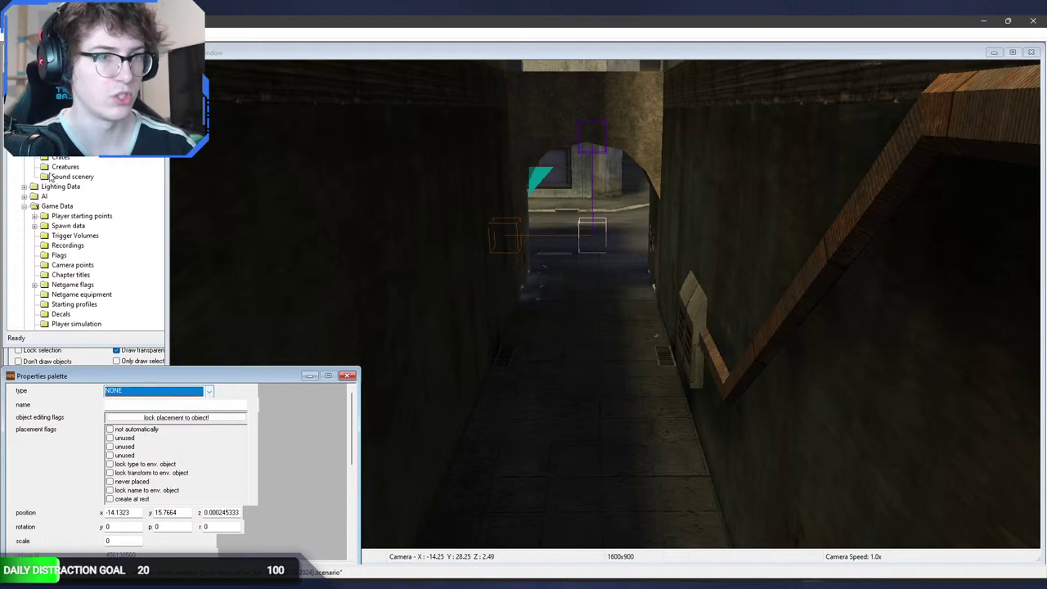
Step: Add warthog.vehicle to the available vehicle tags and set the placed vehicle's type to warthog
left_click(74, 148)
left_click(73, 65)
left_click(456, 357)
scroll(605, 304, "down", 6)
double_click(553, 342)
left_click(554, 333)
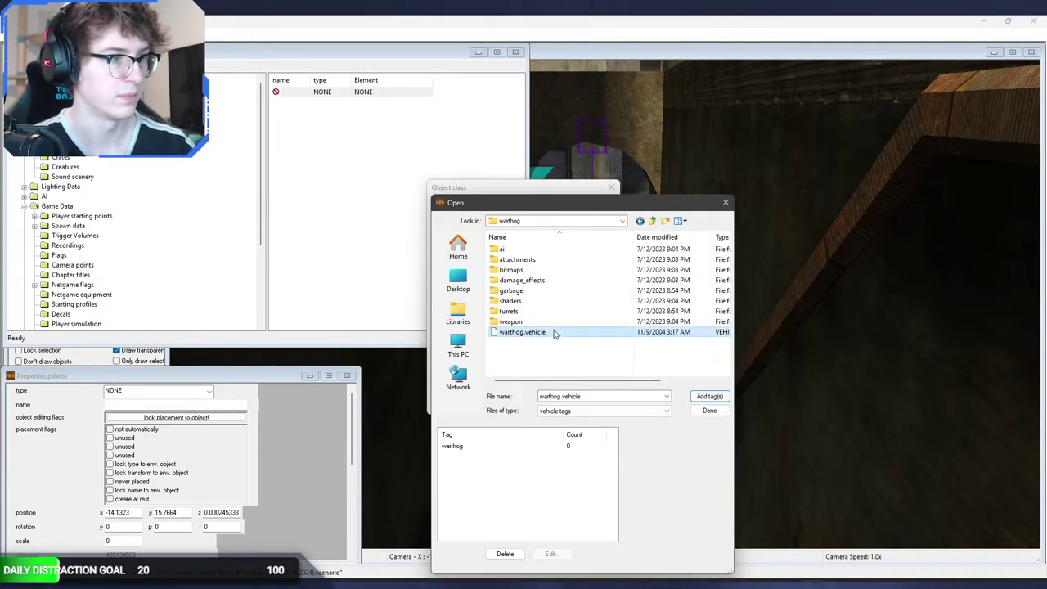
left_click(712, 411)
left_click(595, 402)
left_click(209, 392)
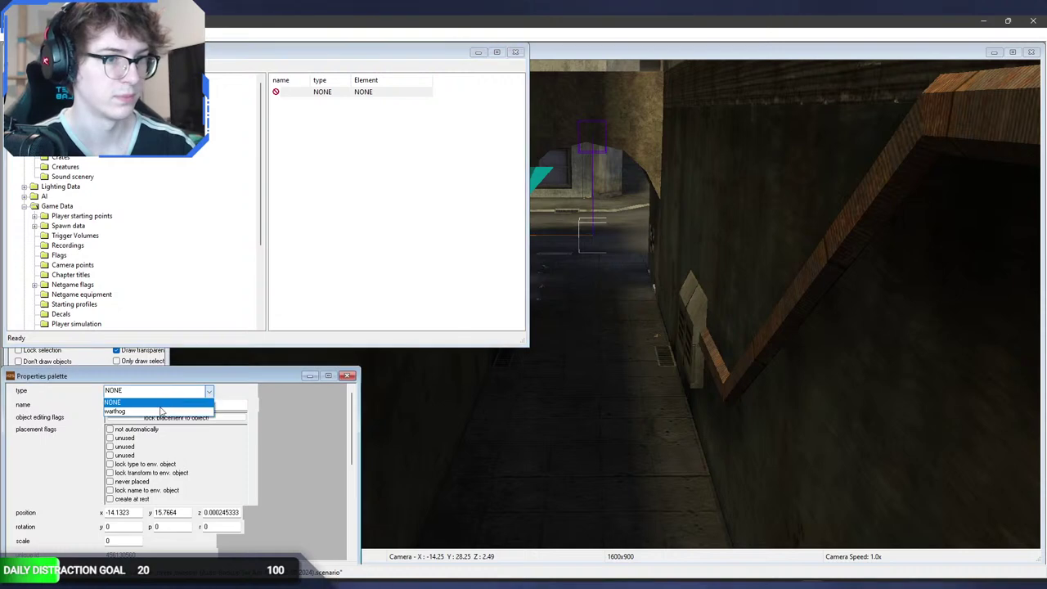
left_click(166, 412)
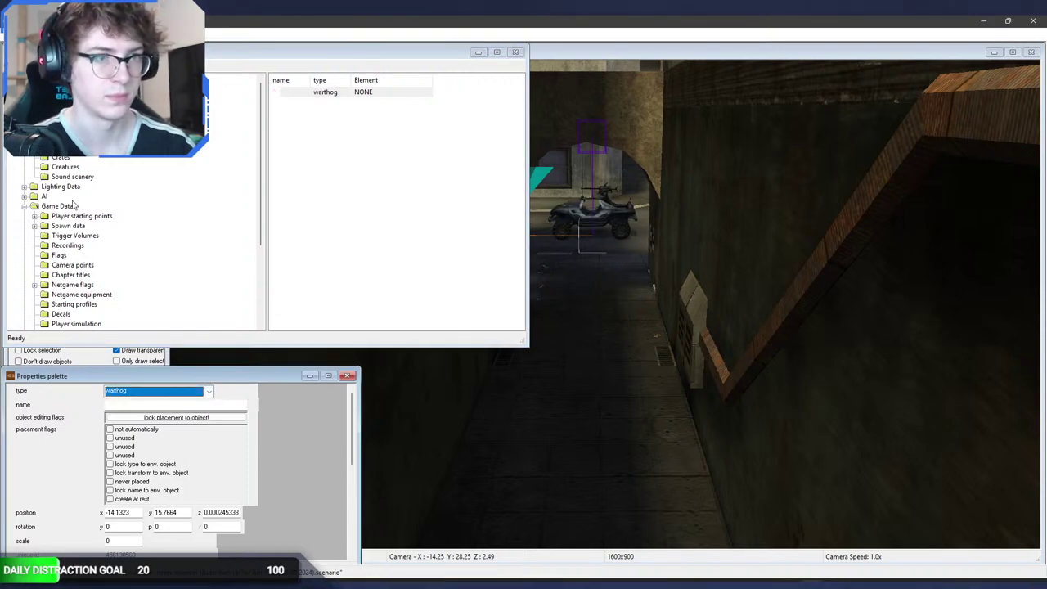
Step: Start the player simulation in the alley and board the Warthog parked on the street
left_click(86, 324)
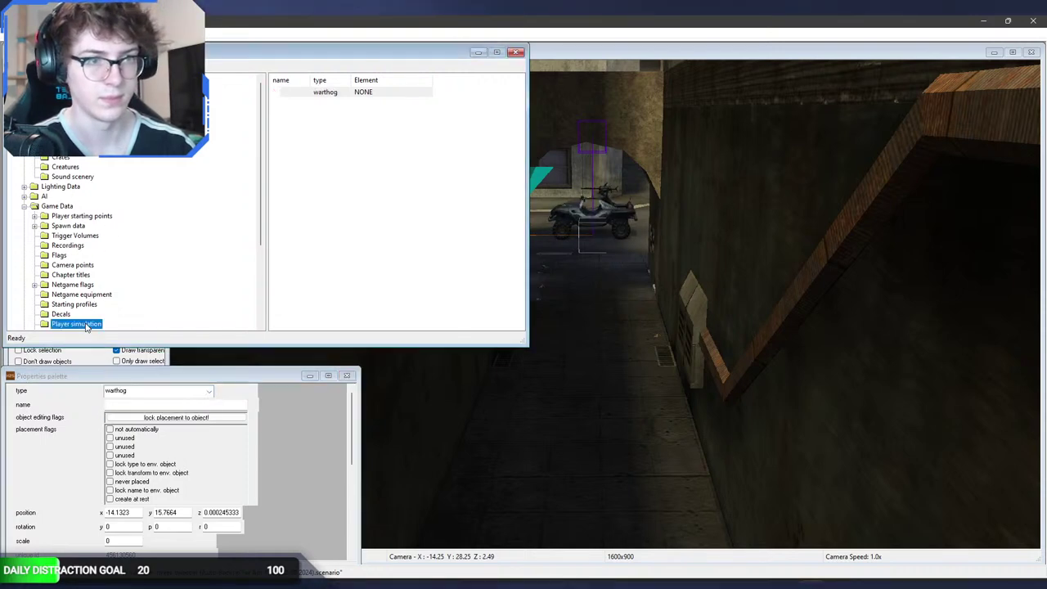
right_click(597, 306)
key("Tab")
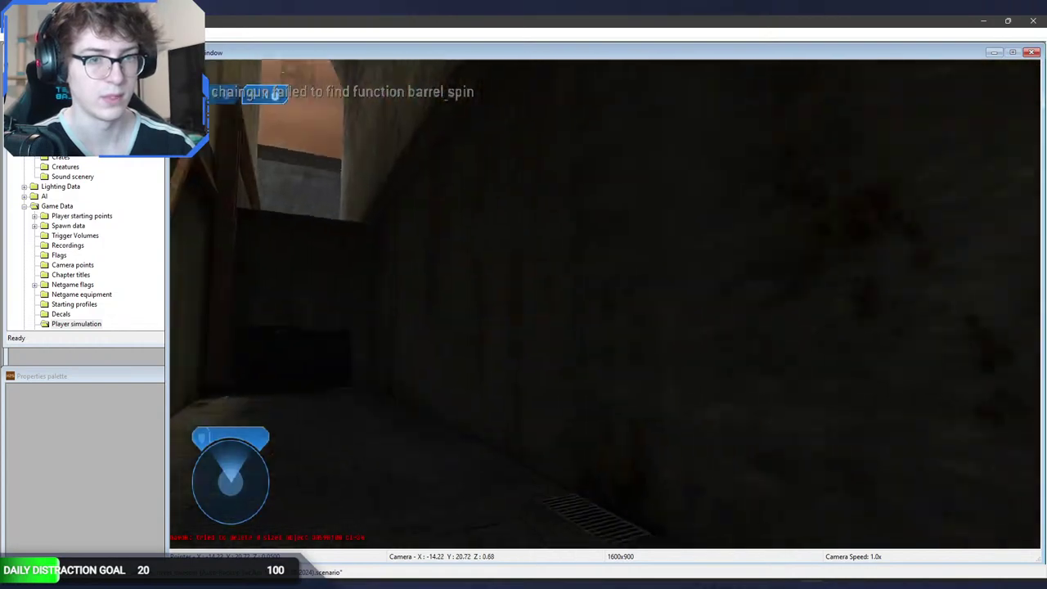
key("w")
key("w")
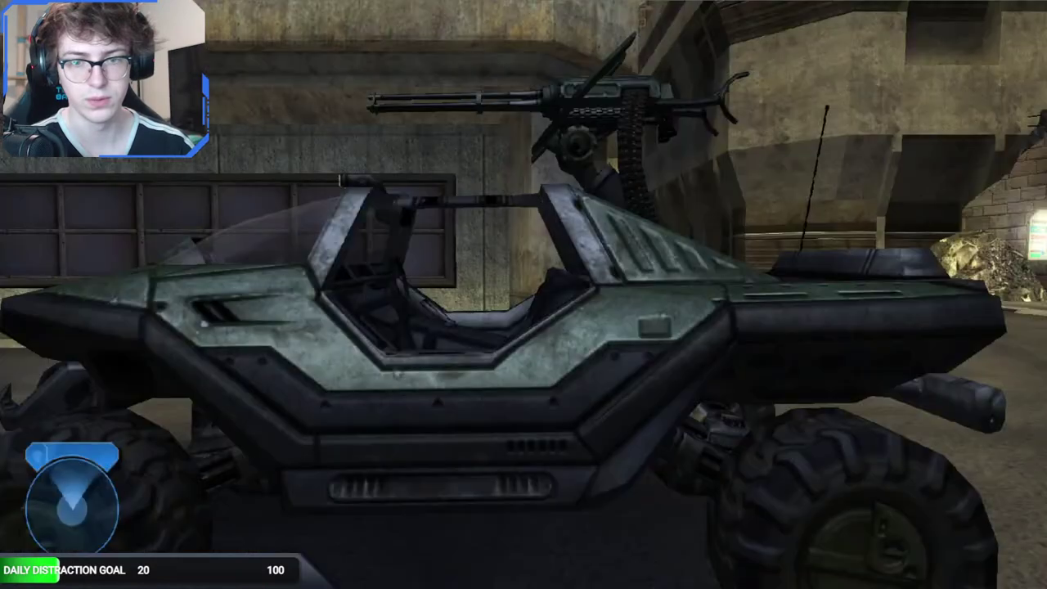
key("e")
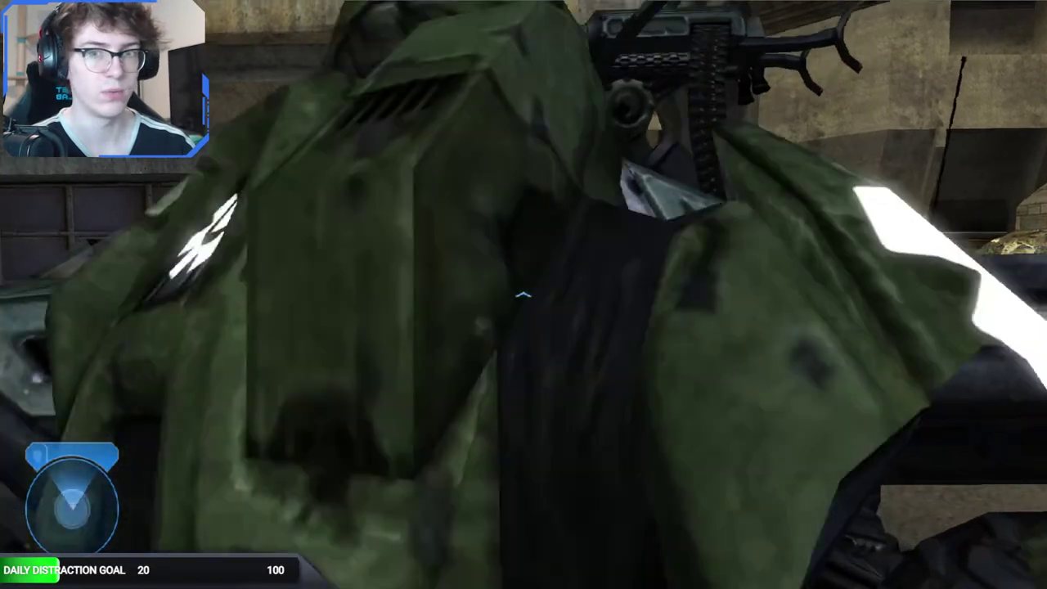
Step: Drive the Warthog through the arch into the alley to judge how well it fits
key("w")
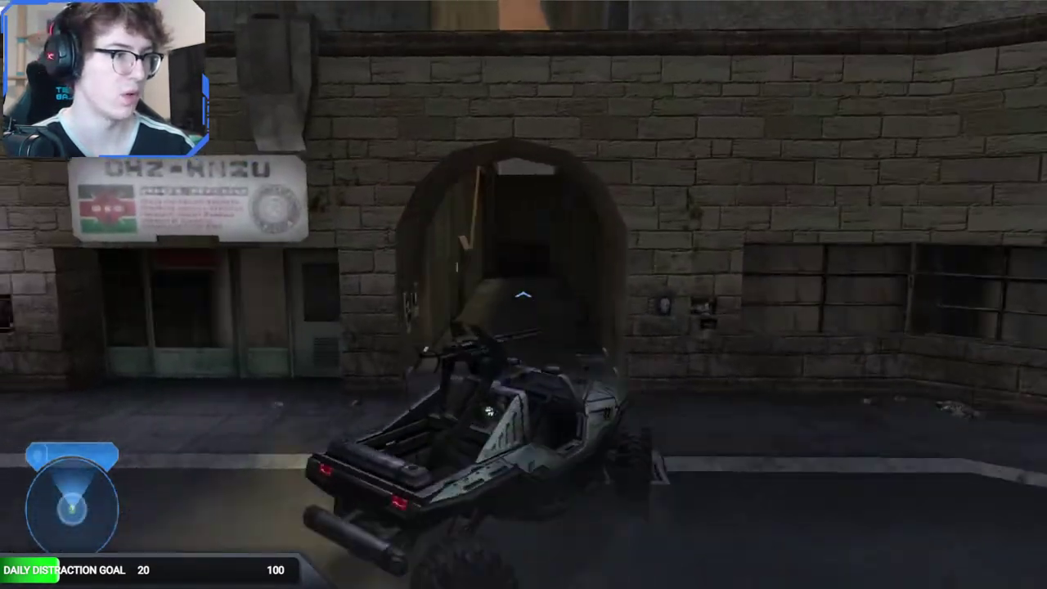
key("w")
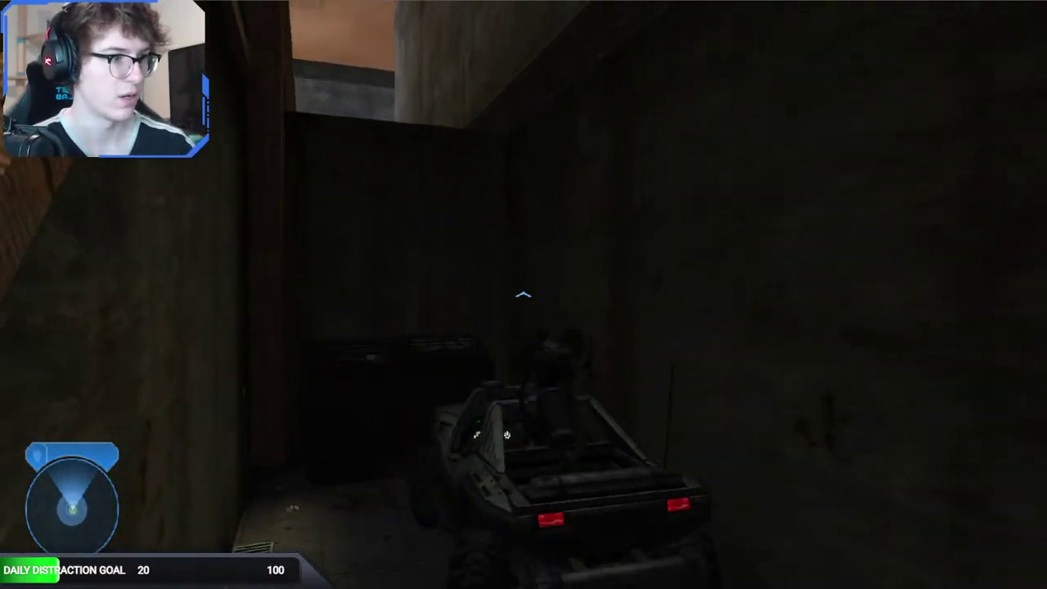
key("s")
key("s")
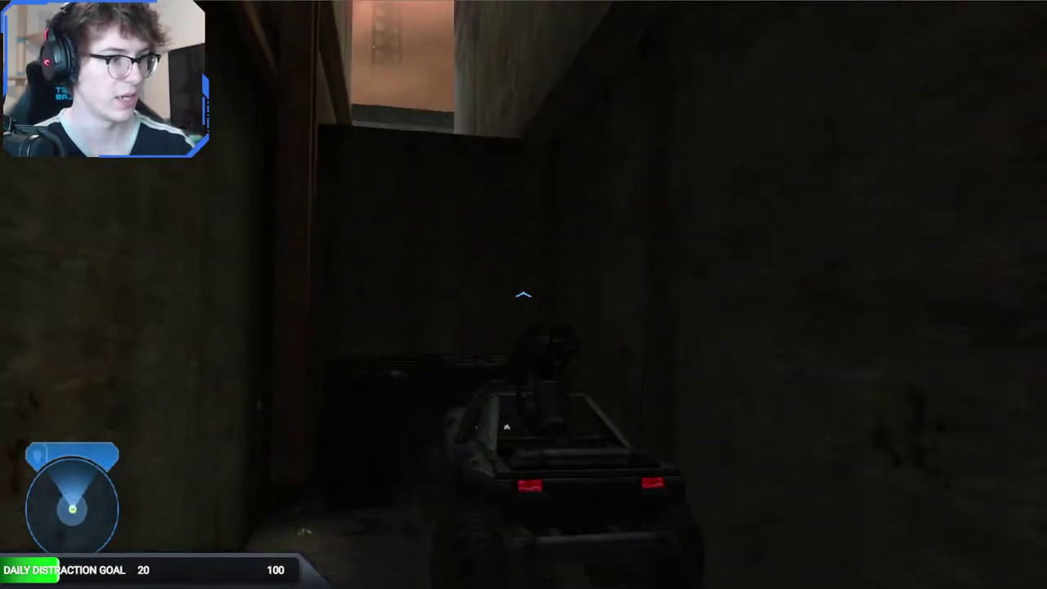
key("s")
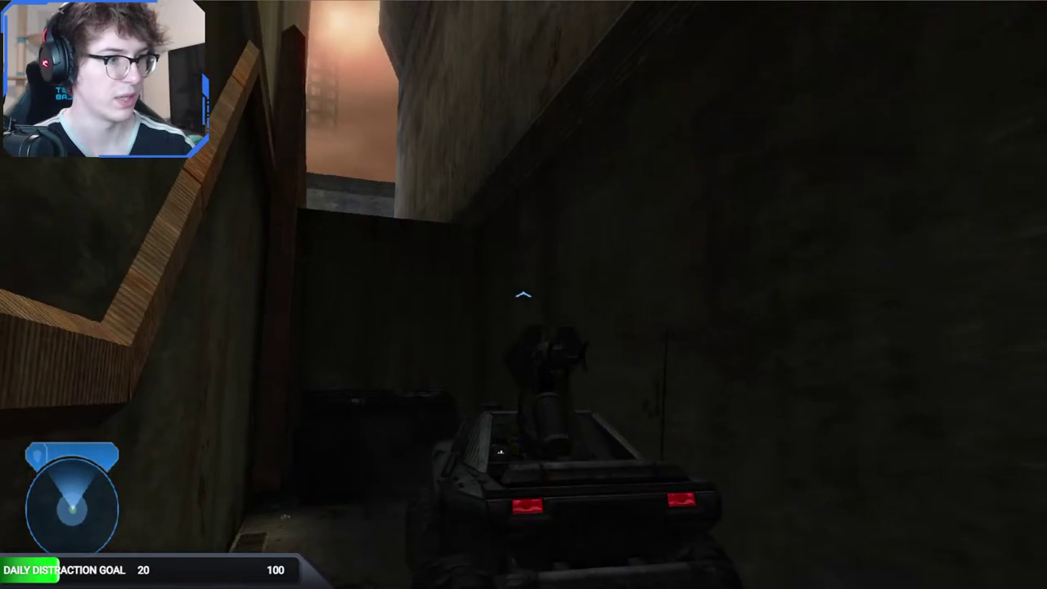
Step: Try to turn the Warthog around between the alley's walls to test the turning room
key("w")
key("w")
key("s")
key("s")
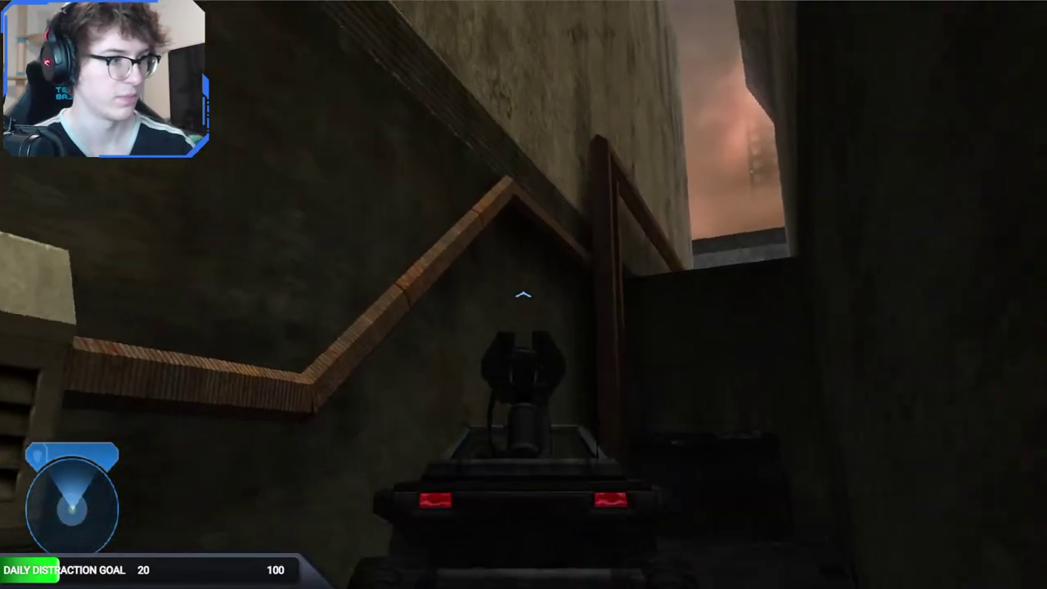
key("w")
key("s")
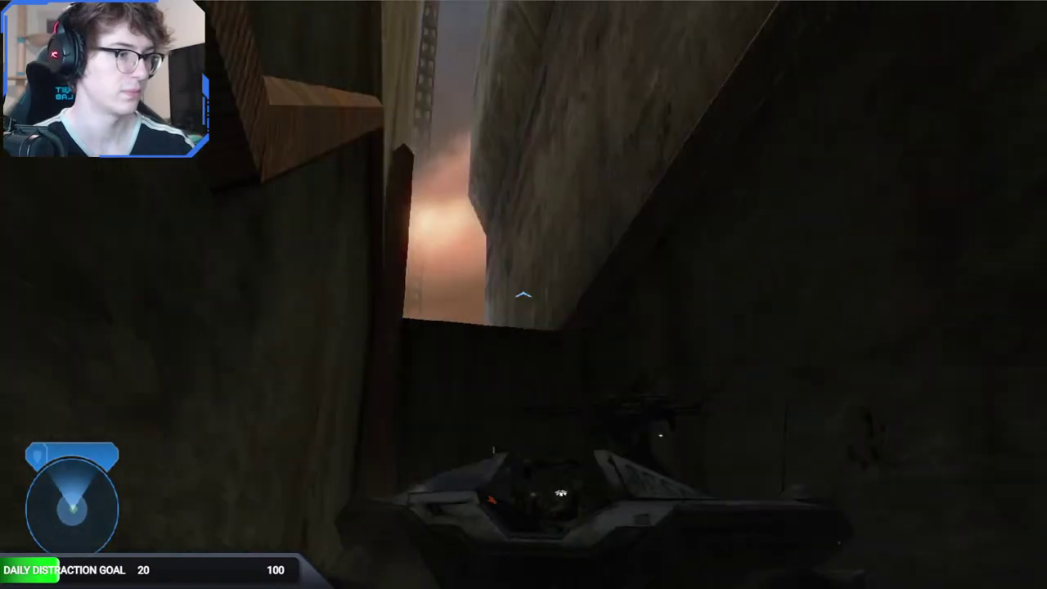
key("w")
key("s")
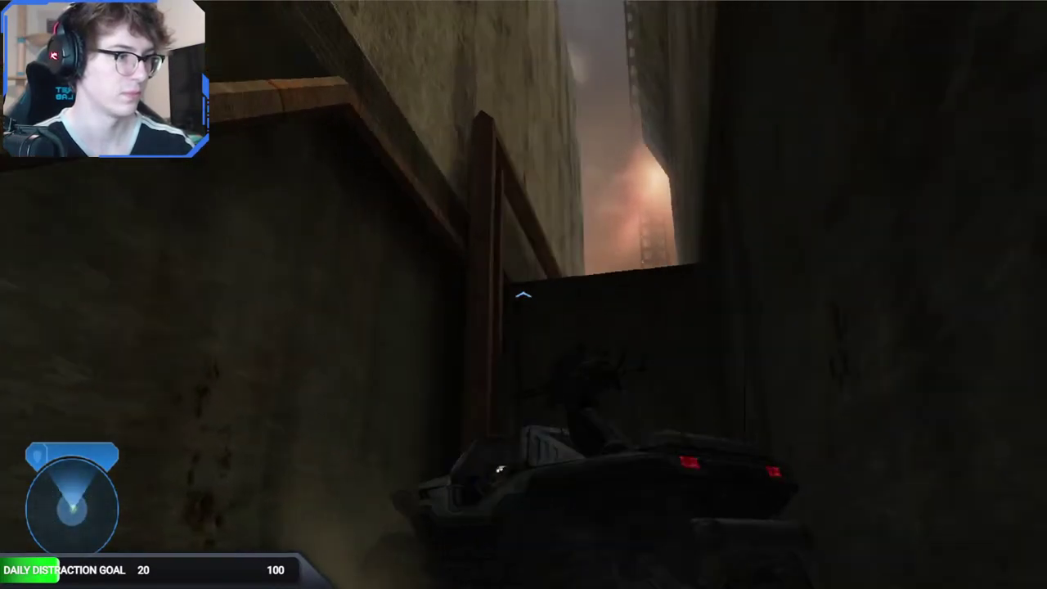
key("w")
key("s")
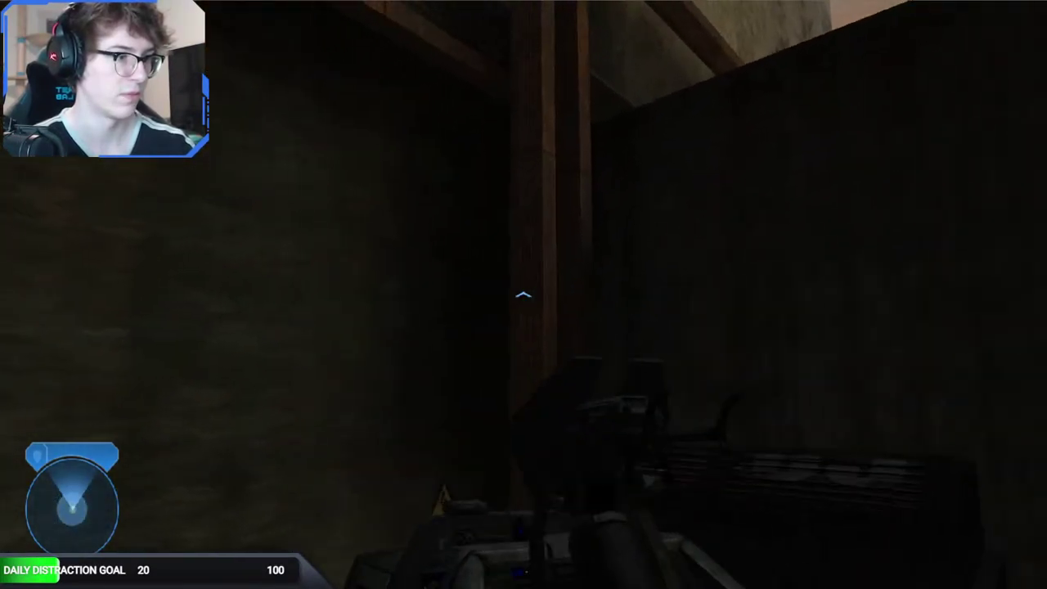
key("w")
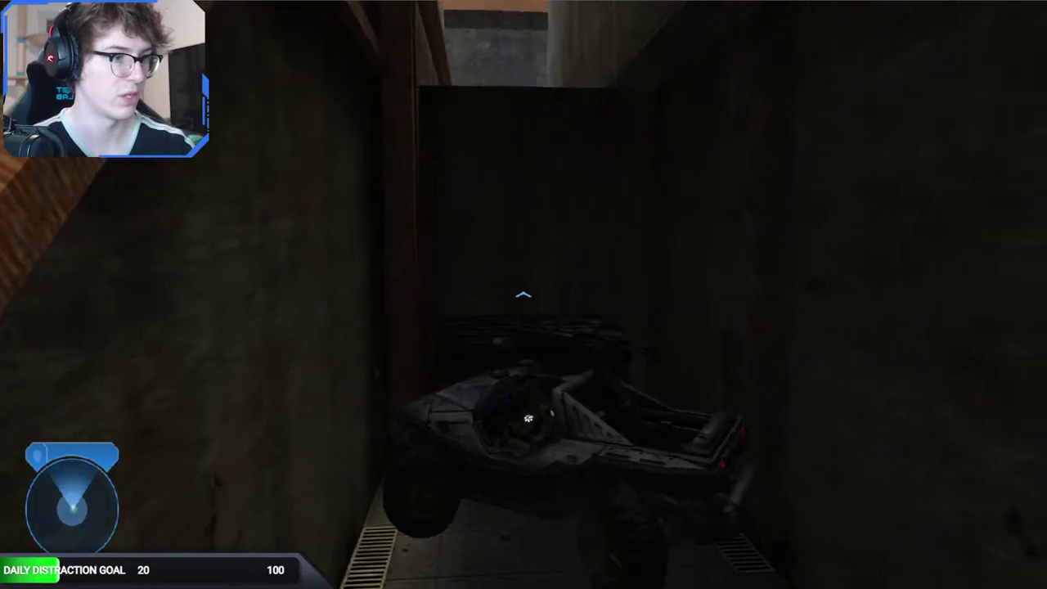
Step: Straighten the Warthog and reverse it out of the alley onto the street
key("s")
key("s")
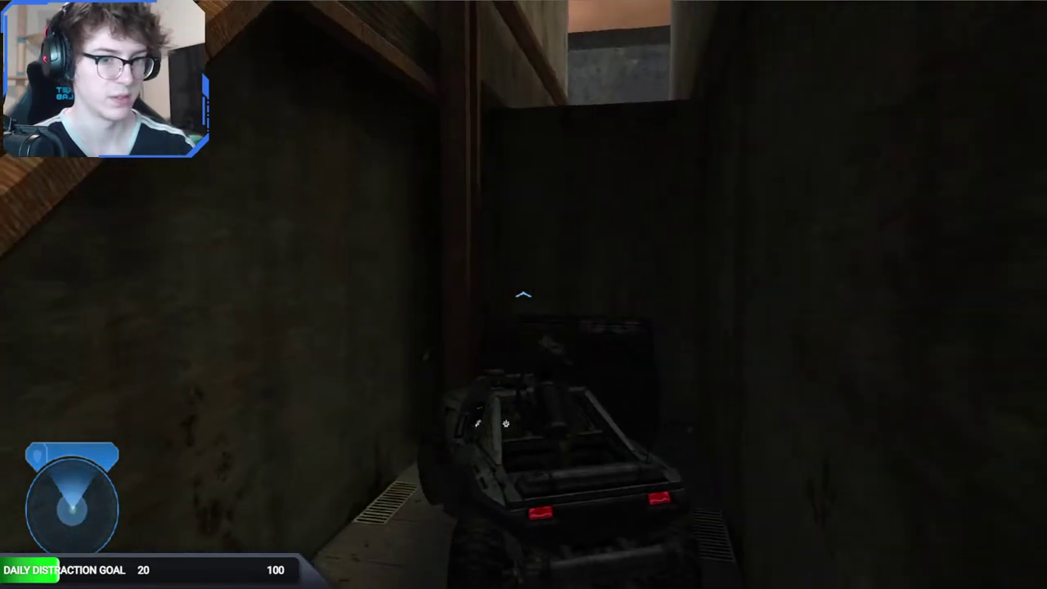
key("w")
key("s")
key("s")
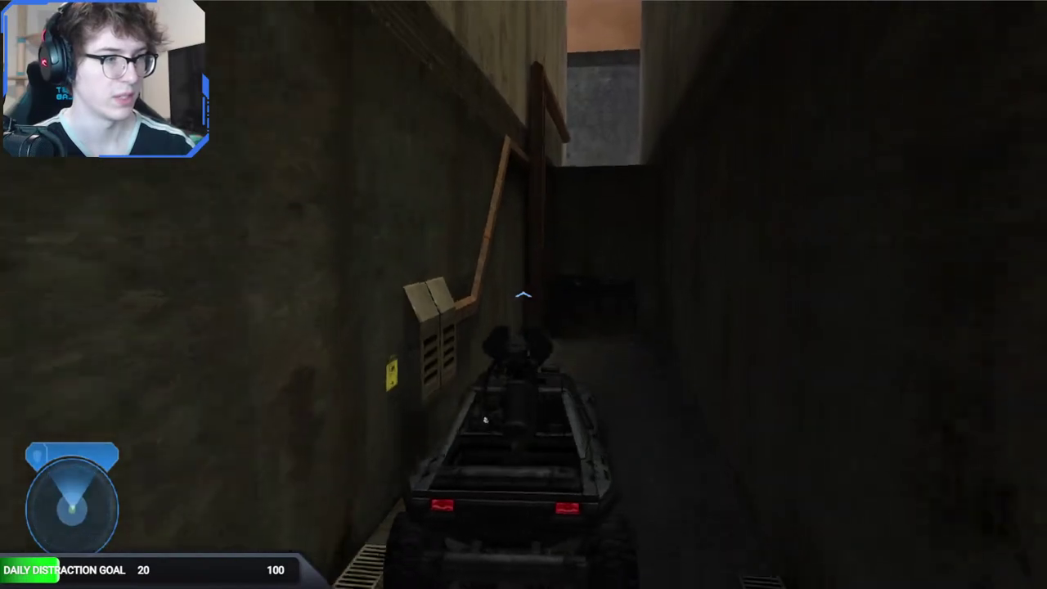
key("s")
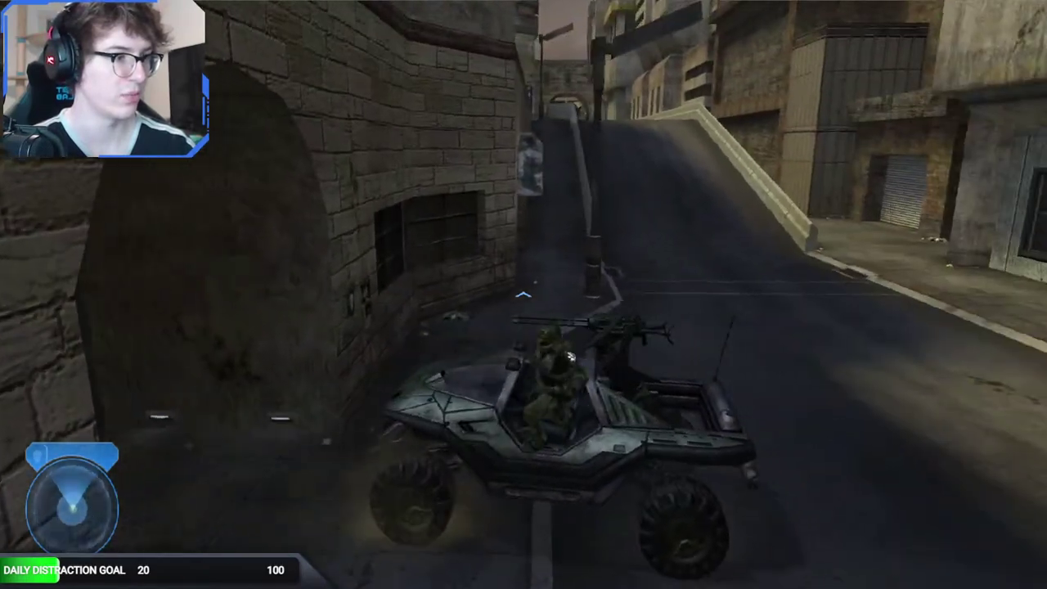
Step: Get out of the Warthog and walk into the alley to compare its width on foot
key("e")
key("w")
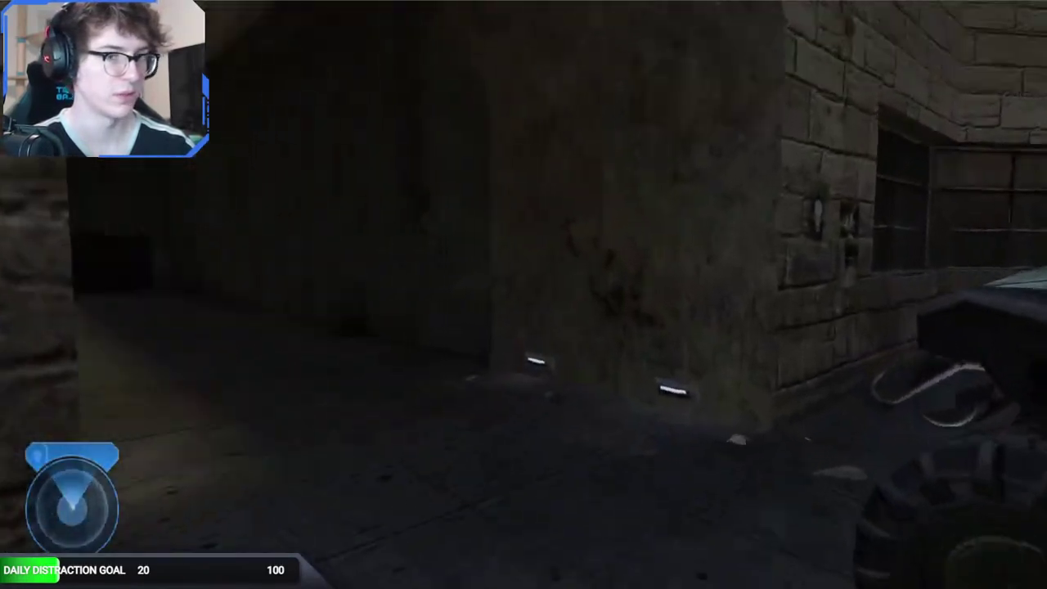
key("a")
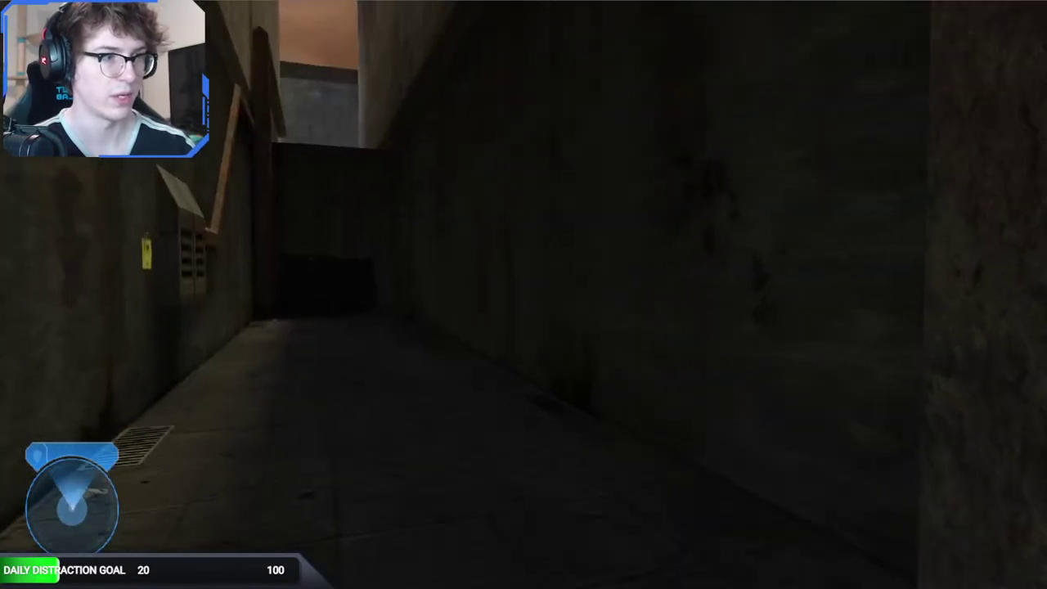
key("w")
key("w")
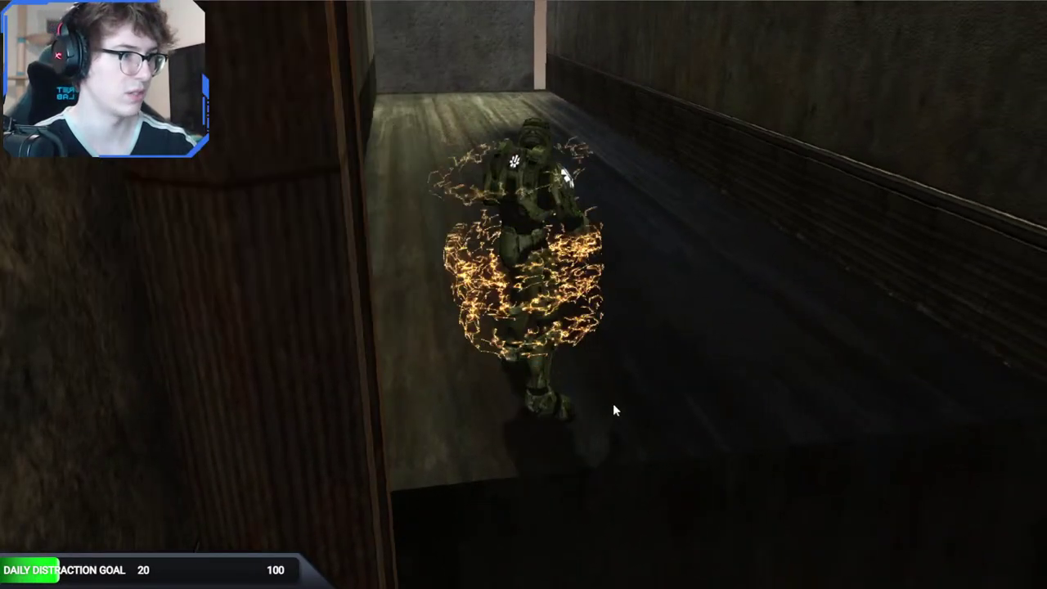
Step: Walk along the raised floor behind the alley and view the map from the tiled slab outside it
key("d")
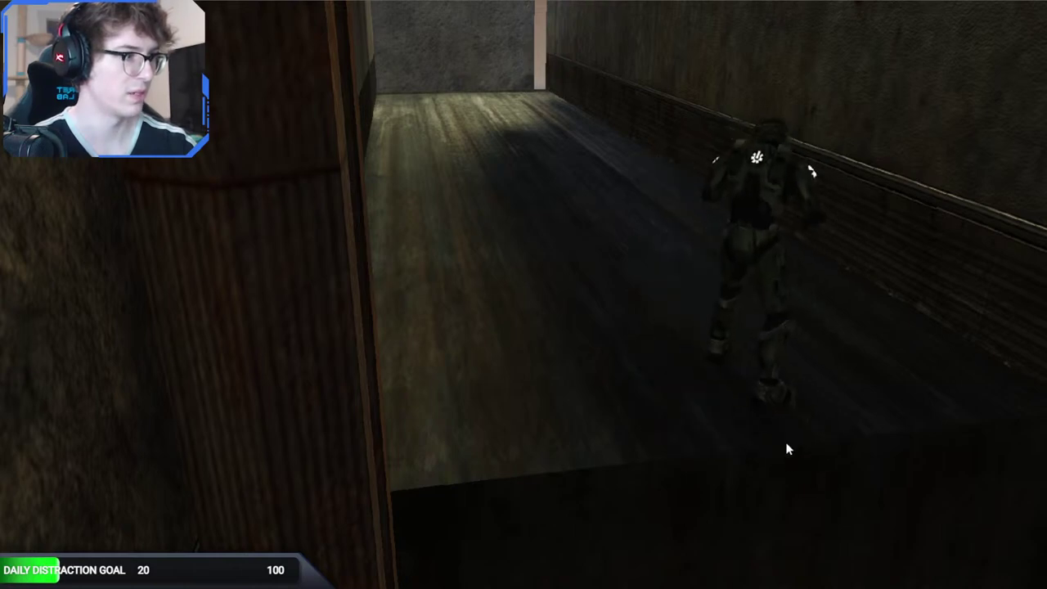
key("w")
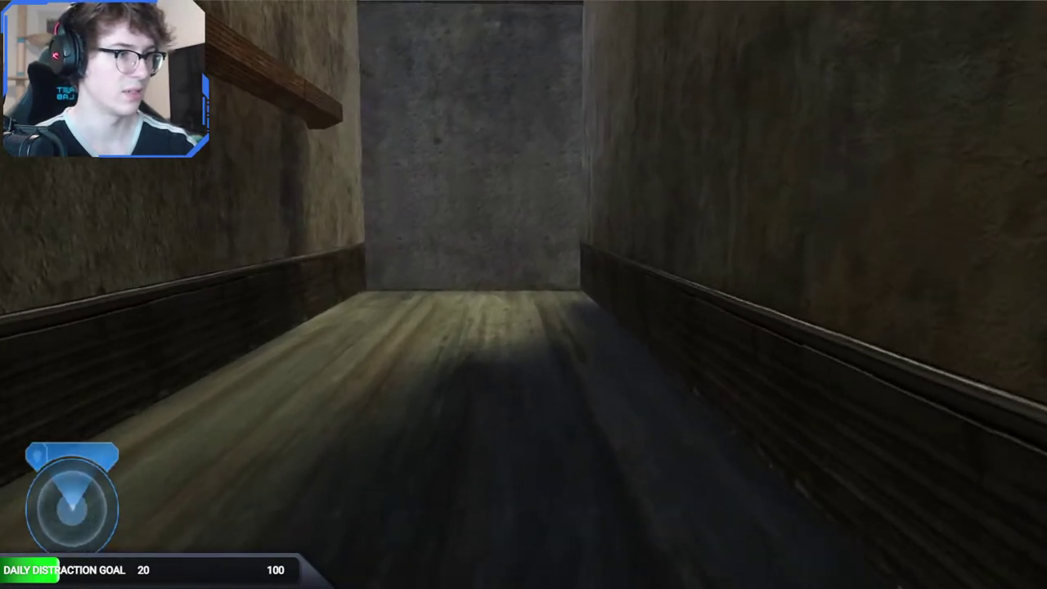
key("w")
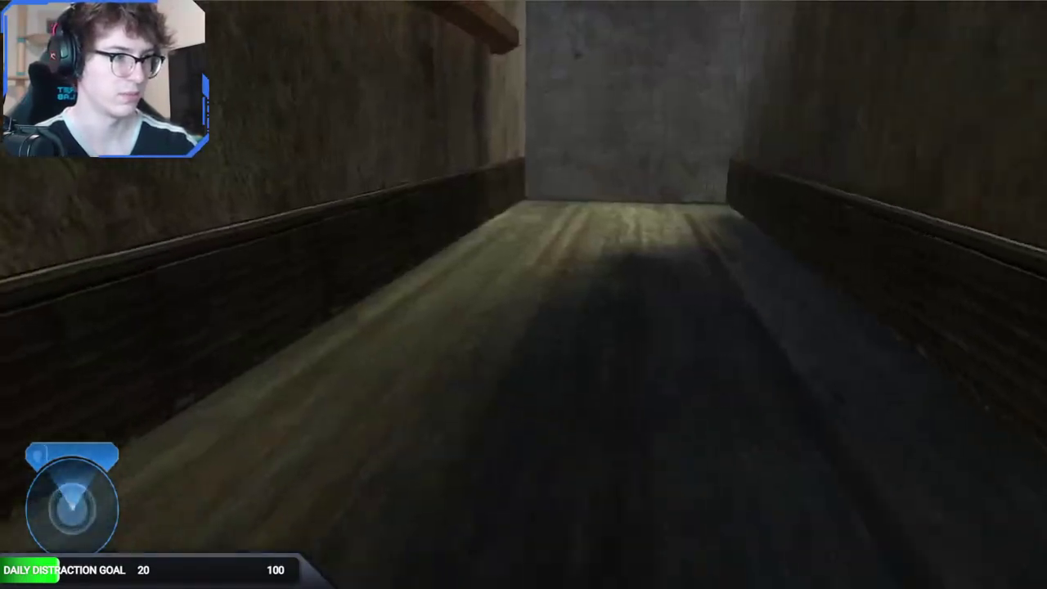
key("w")
key("w")
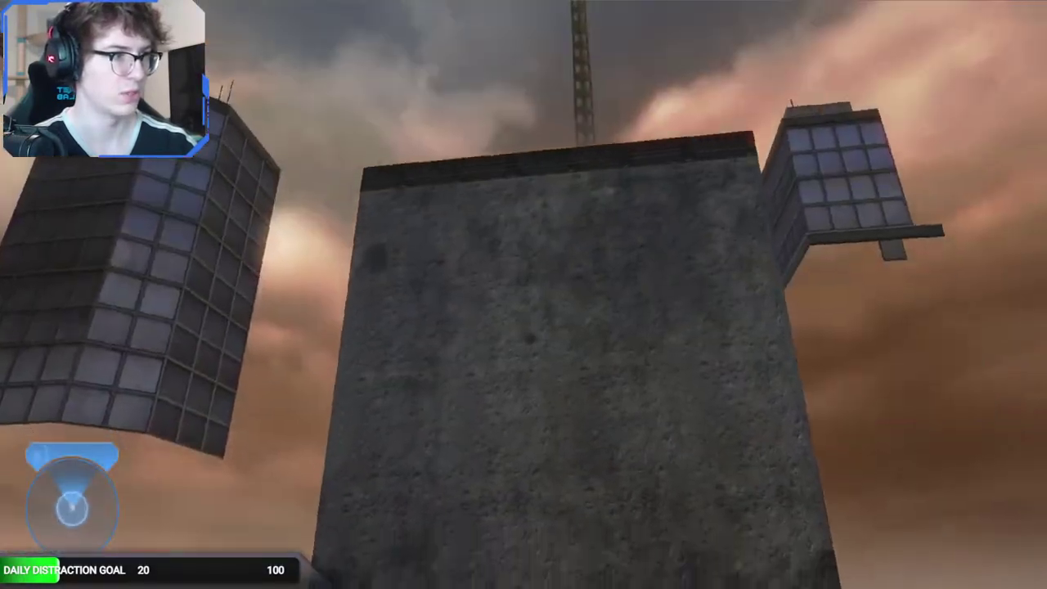
key("a")
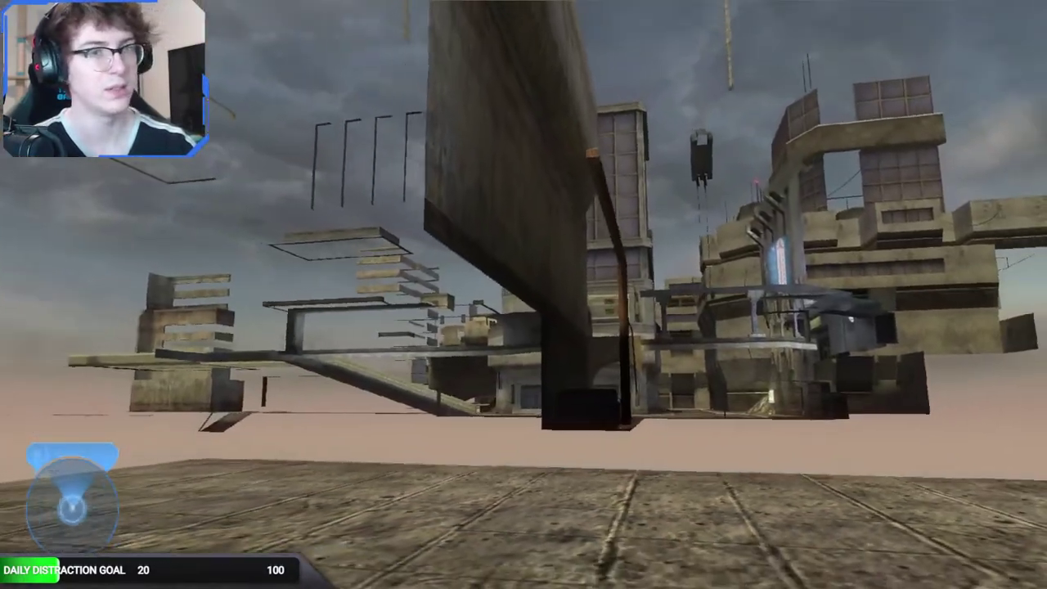
key("w")
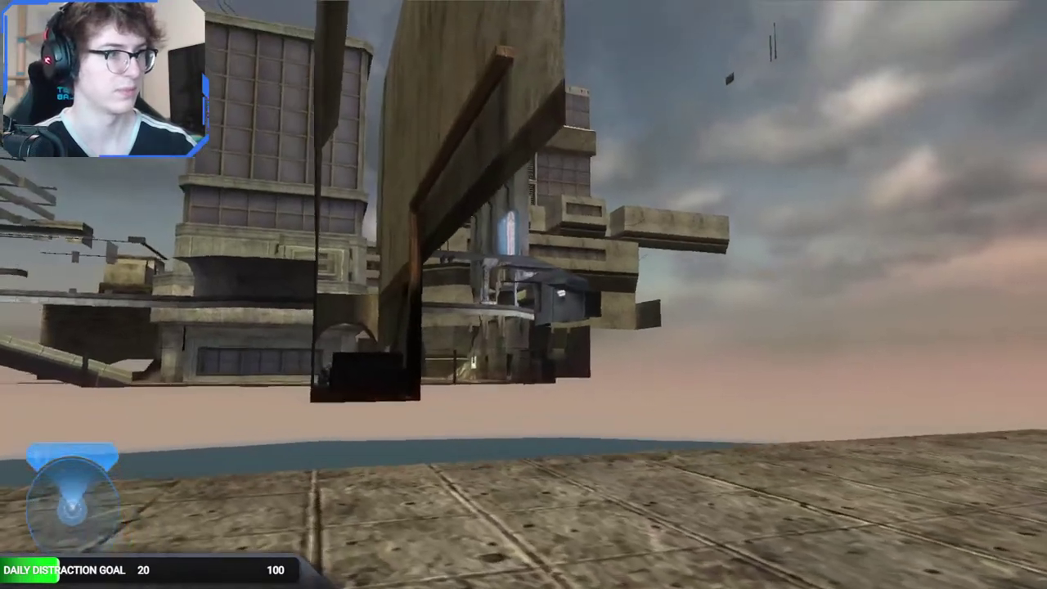
Step: Fly from outside the map back through the alley to the Warthog on the street
key("Escape")
key("w")
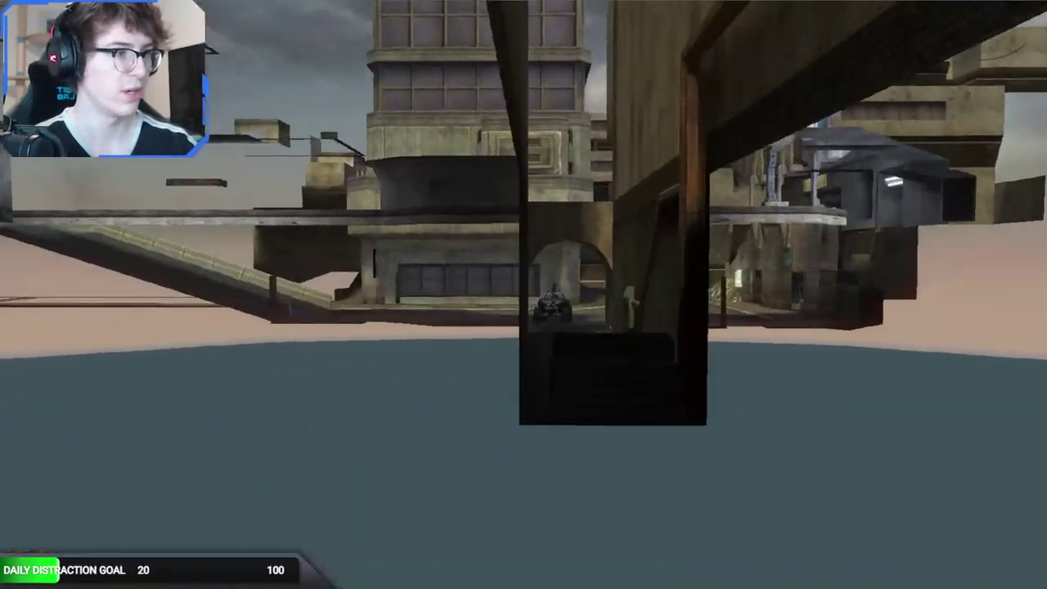
key("w")
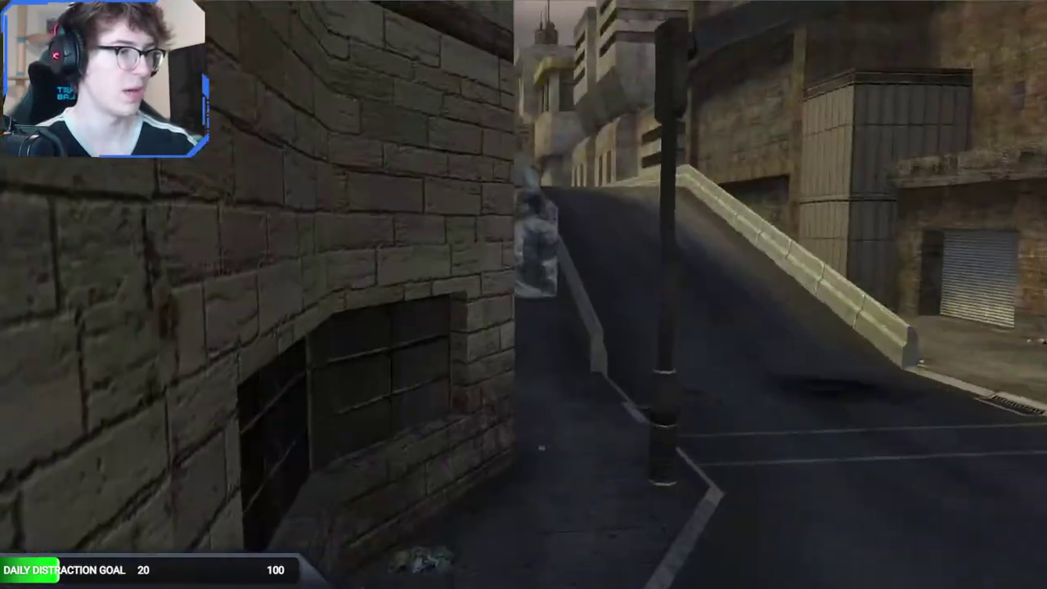
key("s")
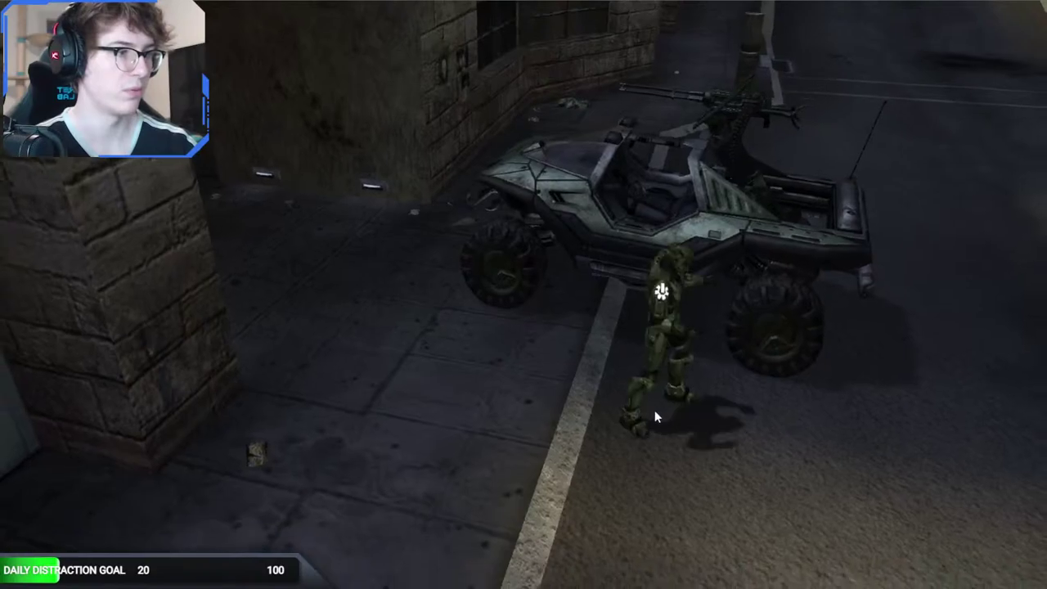
Step: Resume player control beside the Warthog, board it and drive it through the city streets
key("Tab")
key("e")
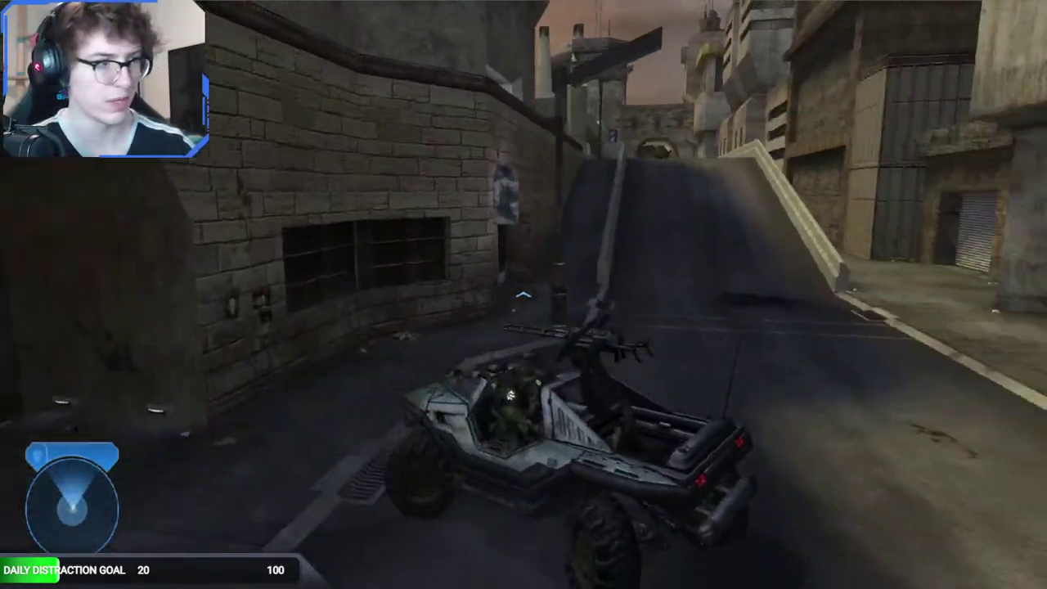
key("w")
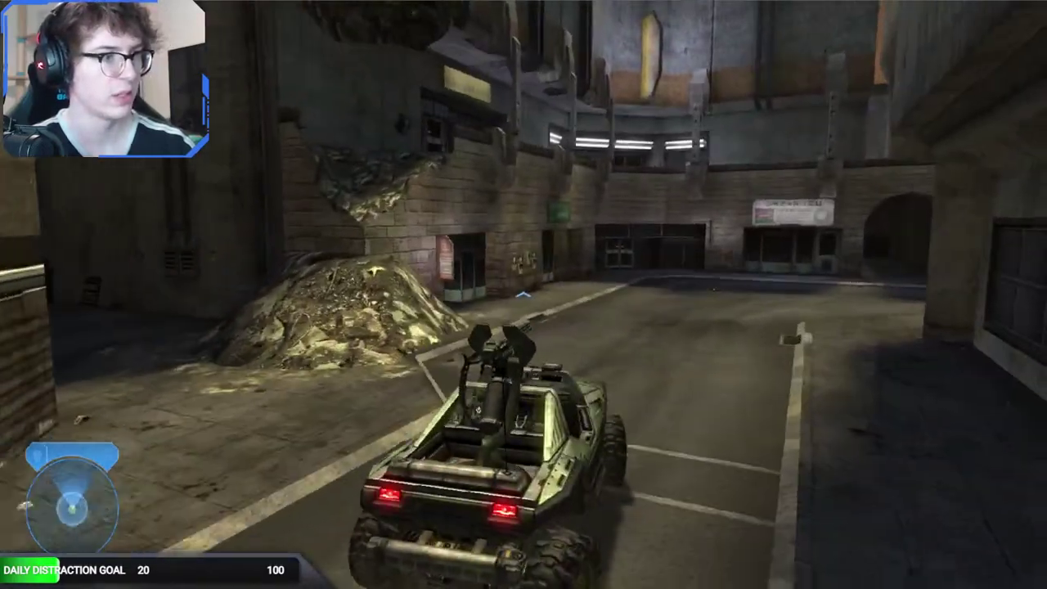
Step: Leave the Warthog and climb the rubble pile on foot to the raised storefront walkway
key("e")
key("w")
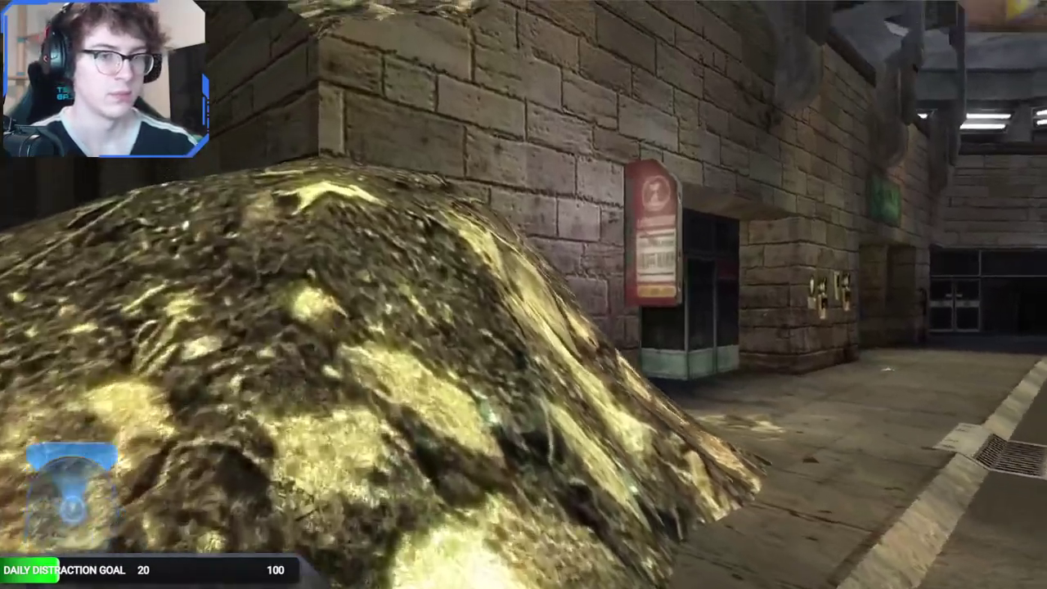
key("space")
key("w")
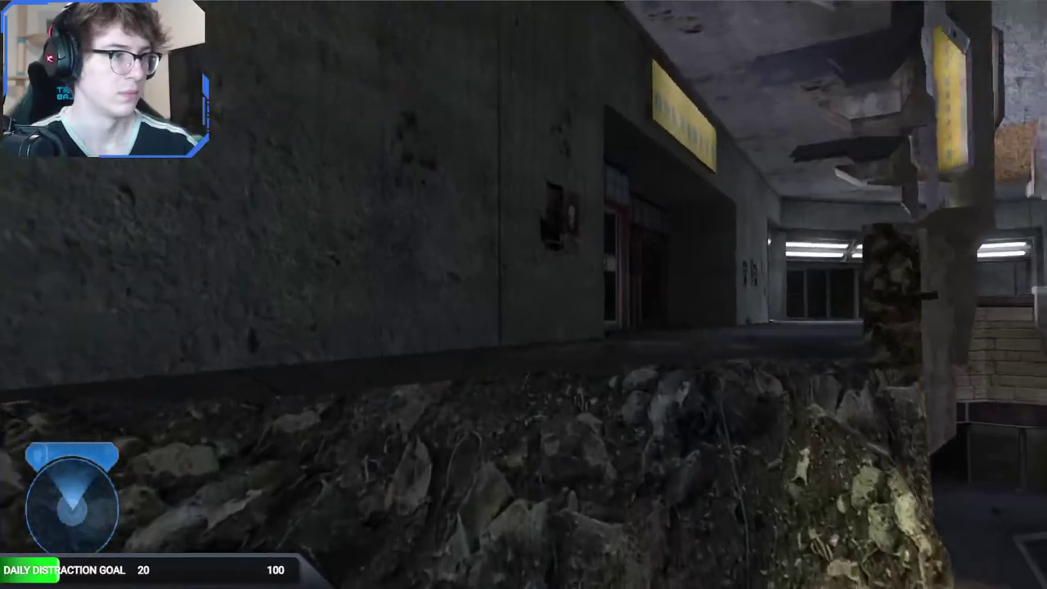
key("space")
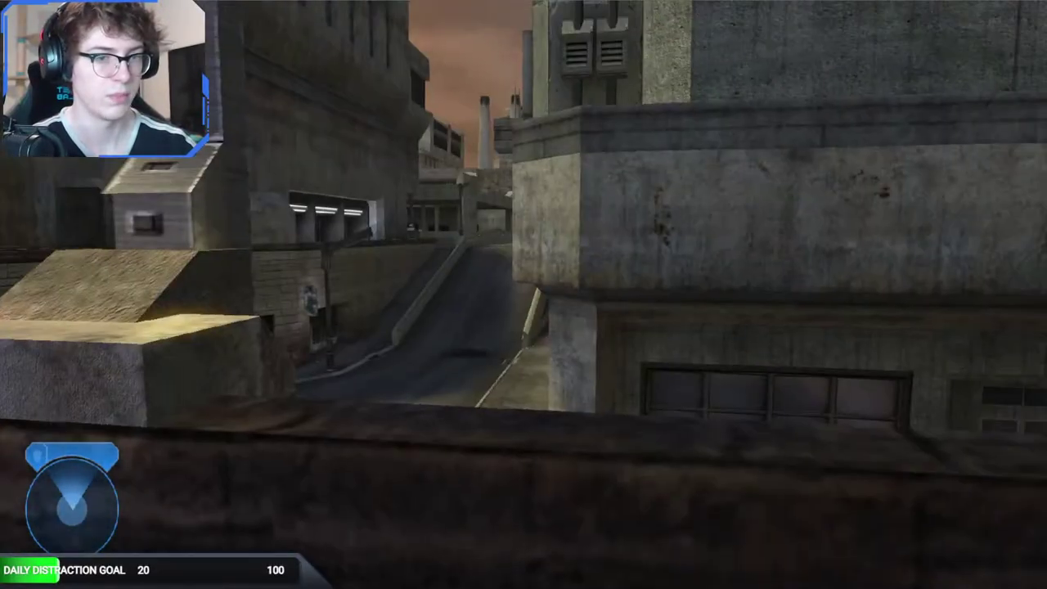
Step: Switch to the free camera, fly above the city rooftops and descend beside the tiled plaza overlooking the street
key("BackSpace")
key("w")
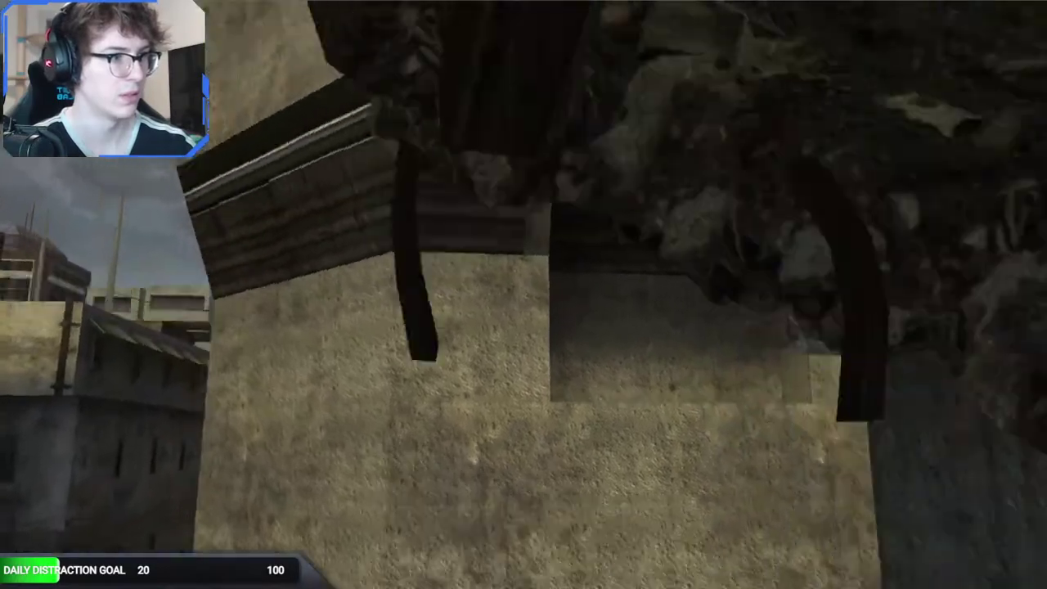
key("w")
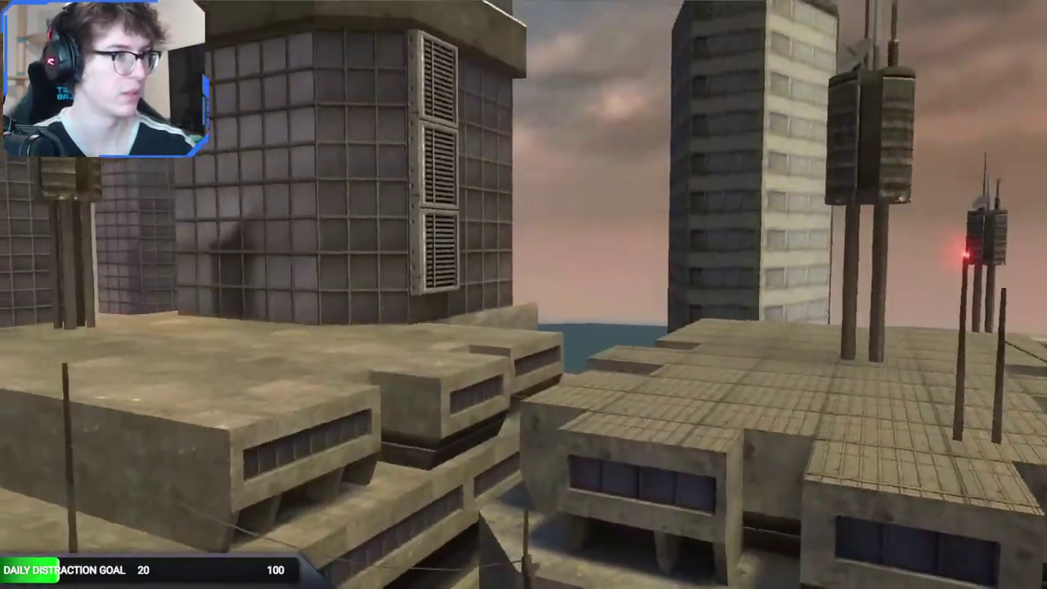
key("w")
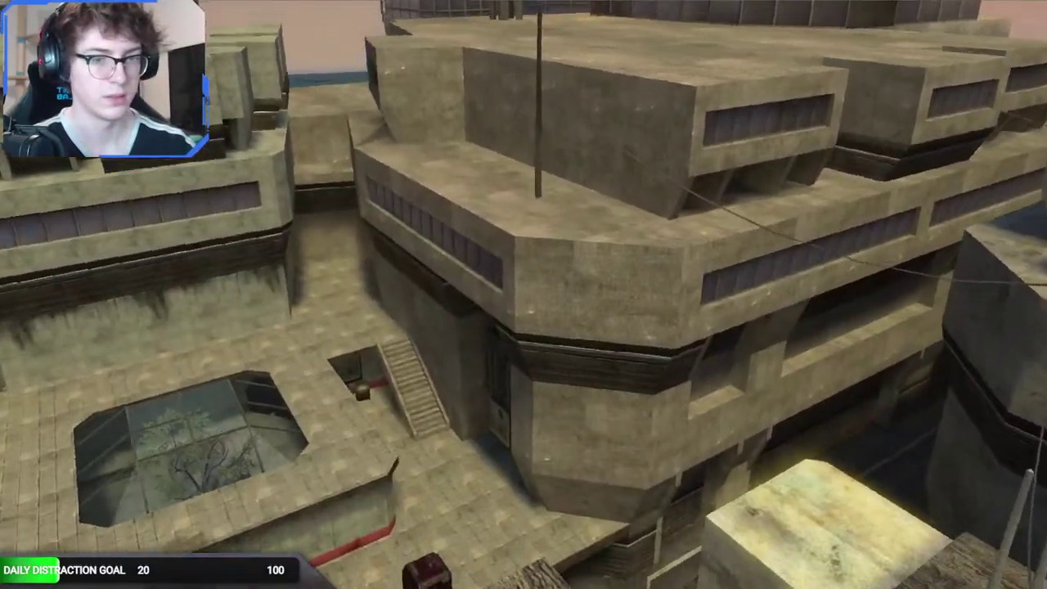
key("w")
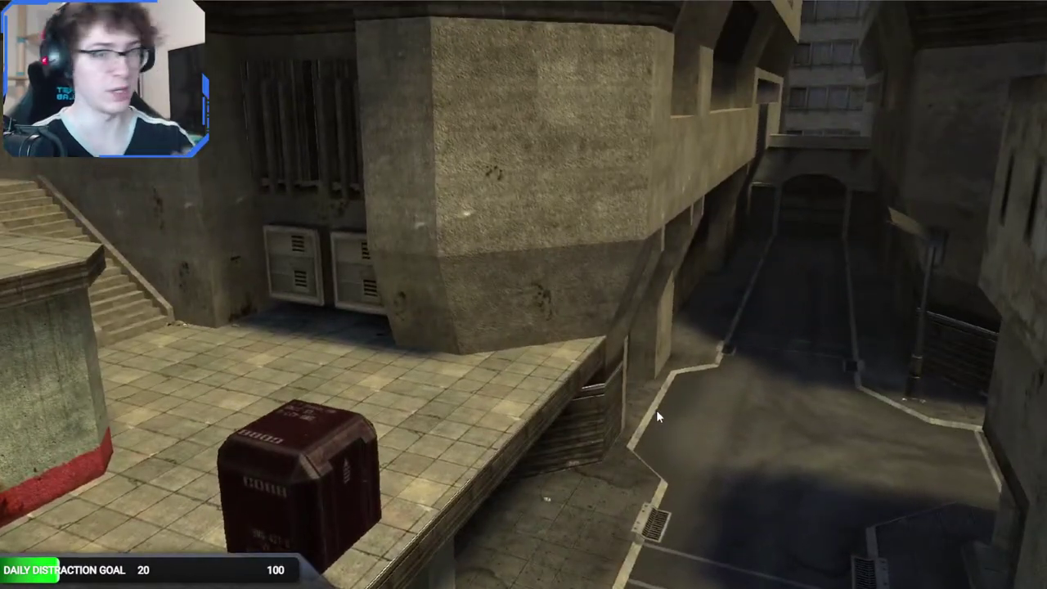
middle_click_drag(656, 410, 245, 409)
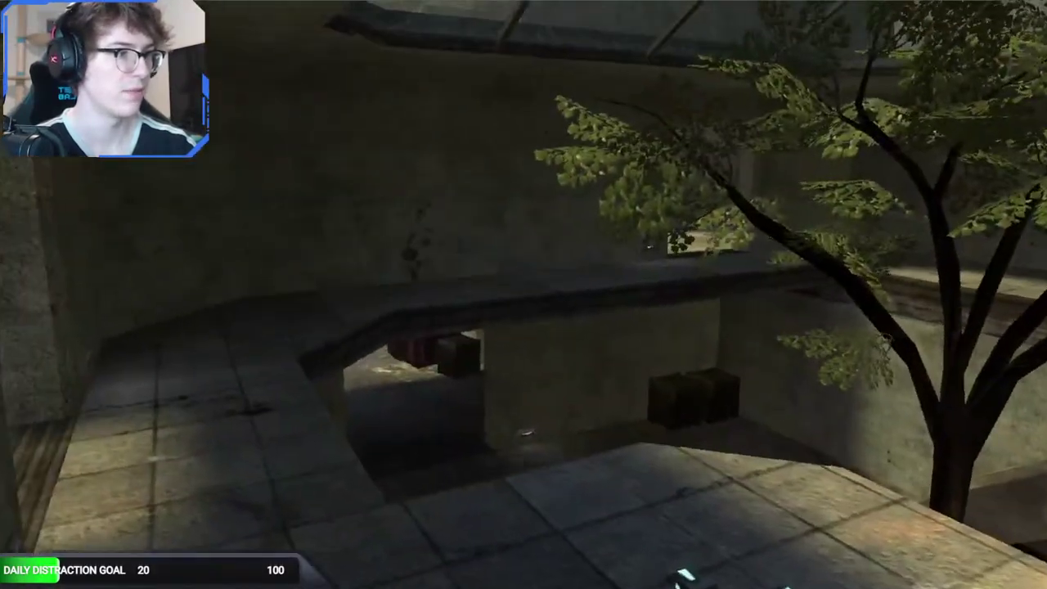
Step: Fly from the area with the tree across the tiled plaza to examine the building behind the palm trees
key("w")
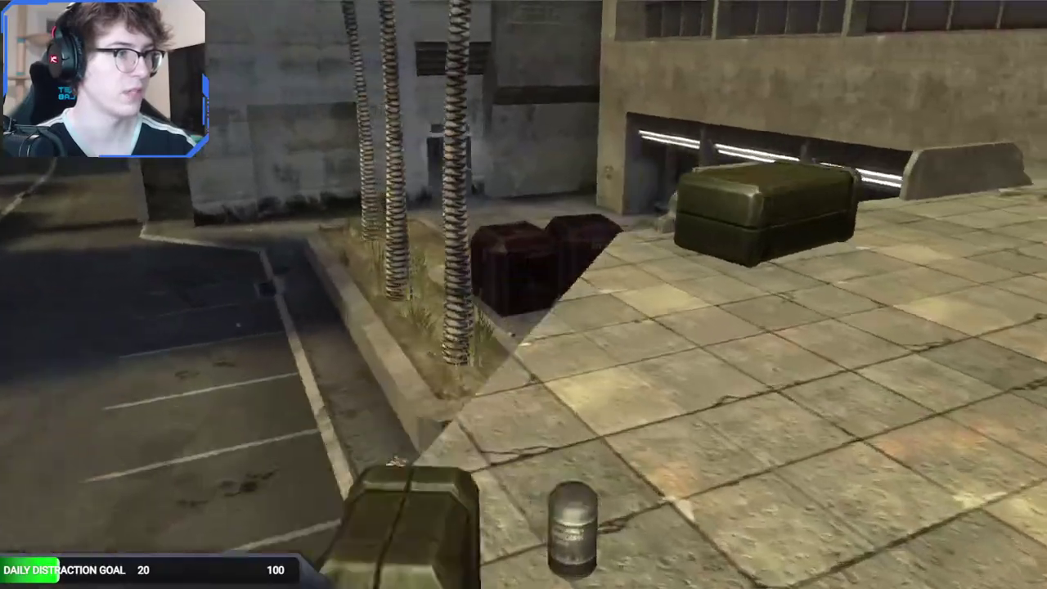
key("a")
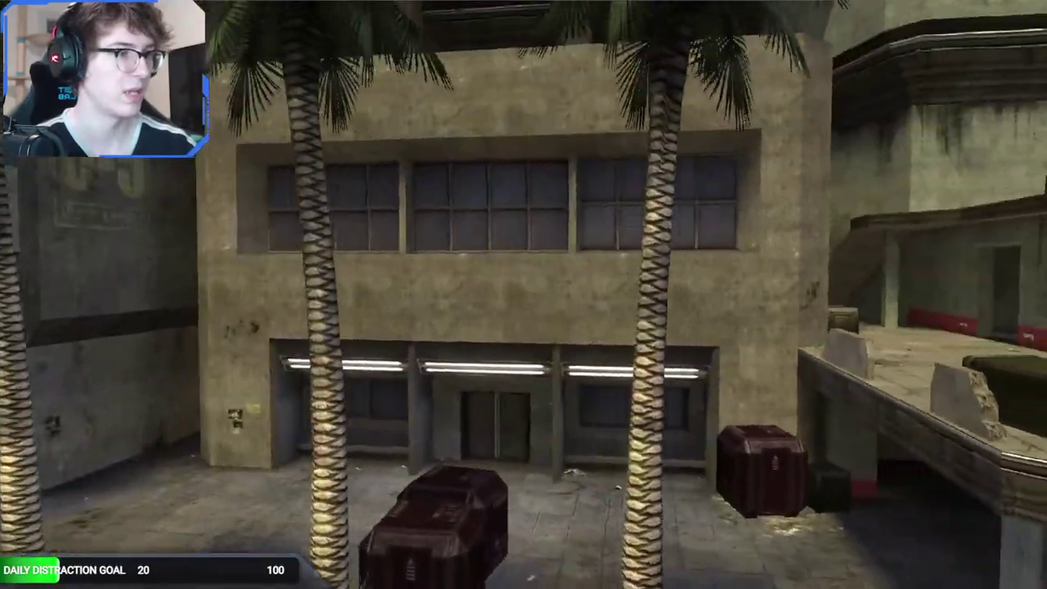
key("d")
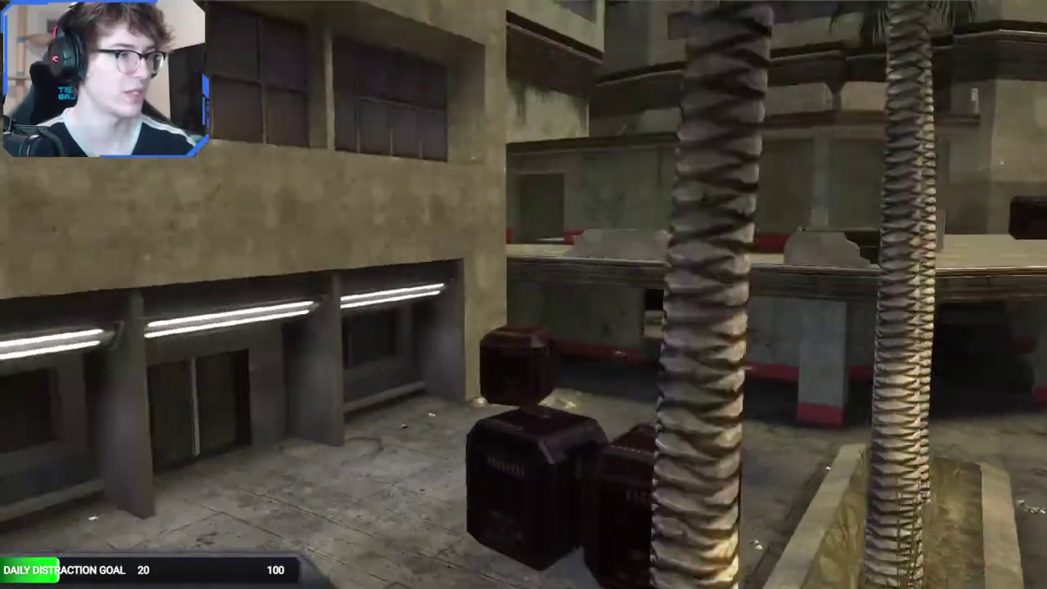
Step: Examine the street with the parking bays and the archway in the buildings along it
key("w")
key("w")
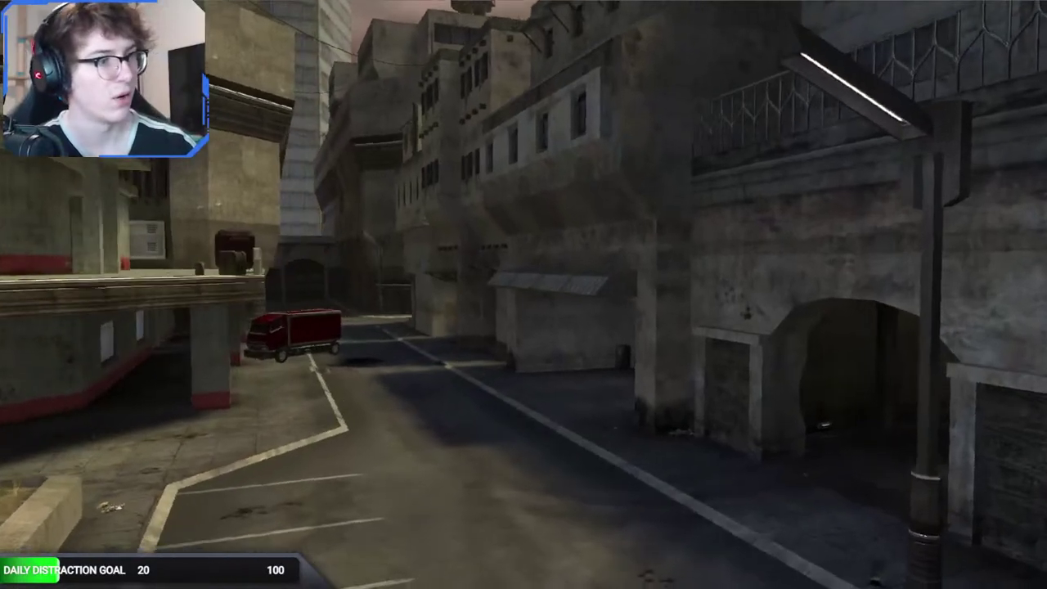
key("s")
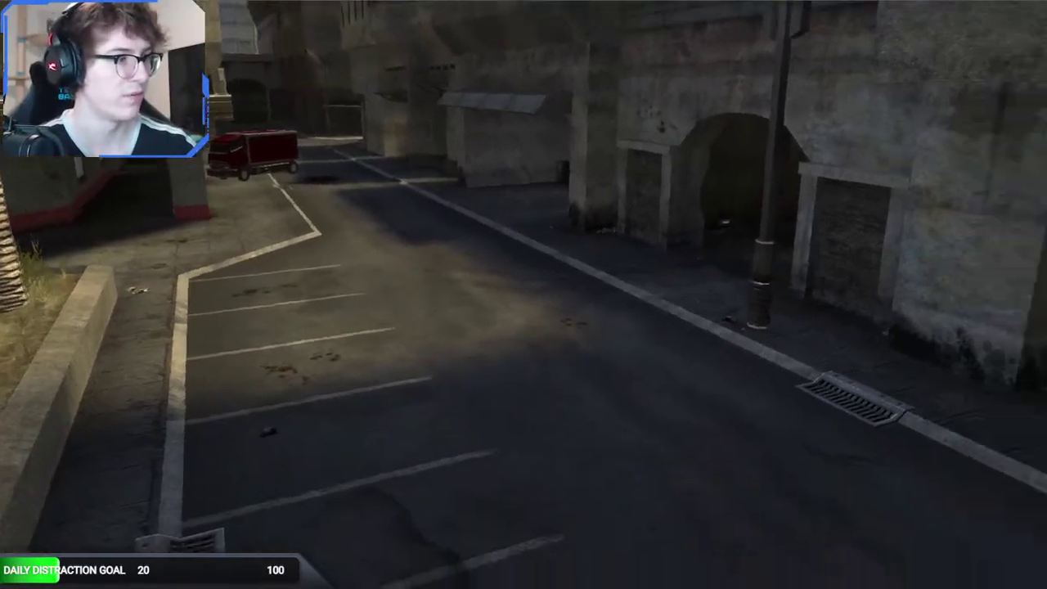
key("w")
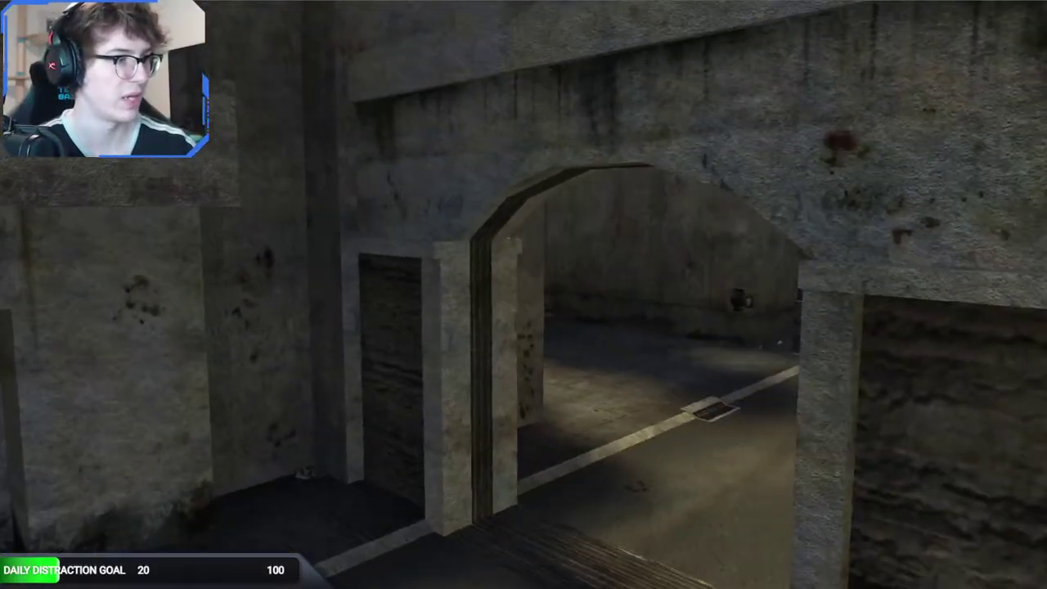
key("space")
key("w")
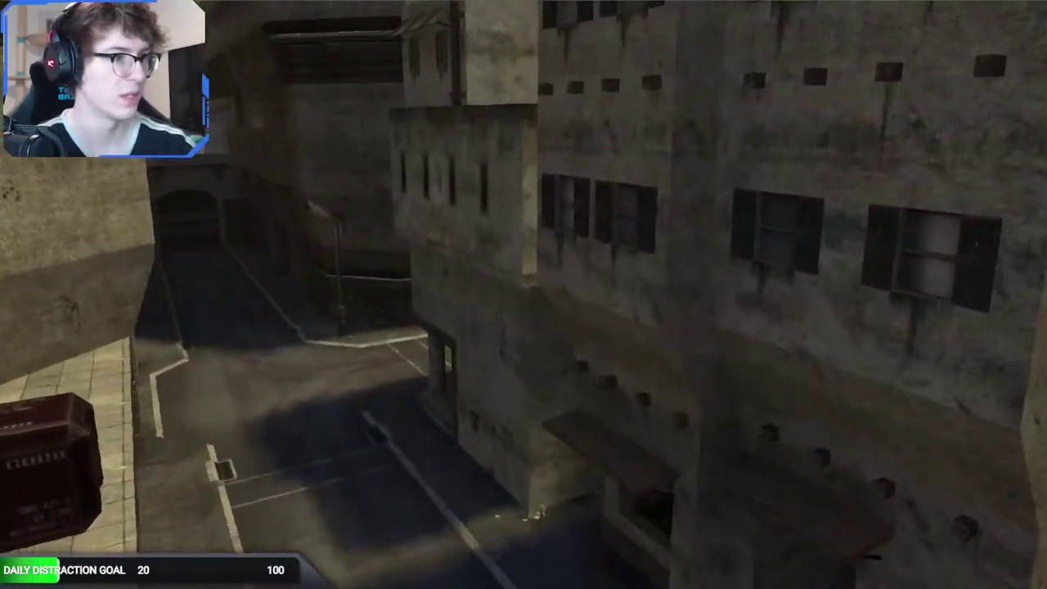
Step: Inspect the overhanging upper storeys and narrow windows of the buildings above the street junction
key("w")
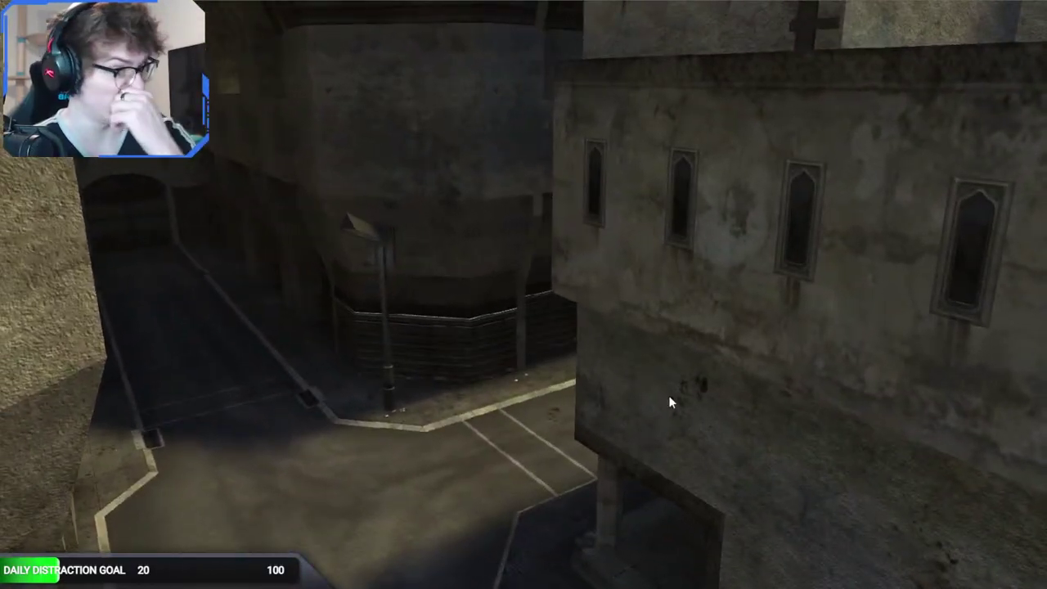
key("w")
left_click_drag(604, 404, 246, 327)
key("w")
key("s")
key("w")
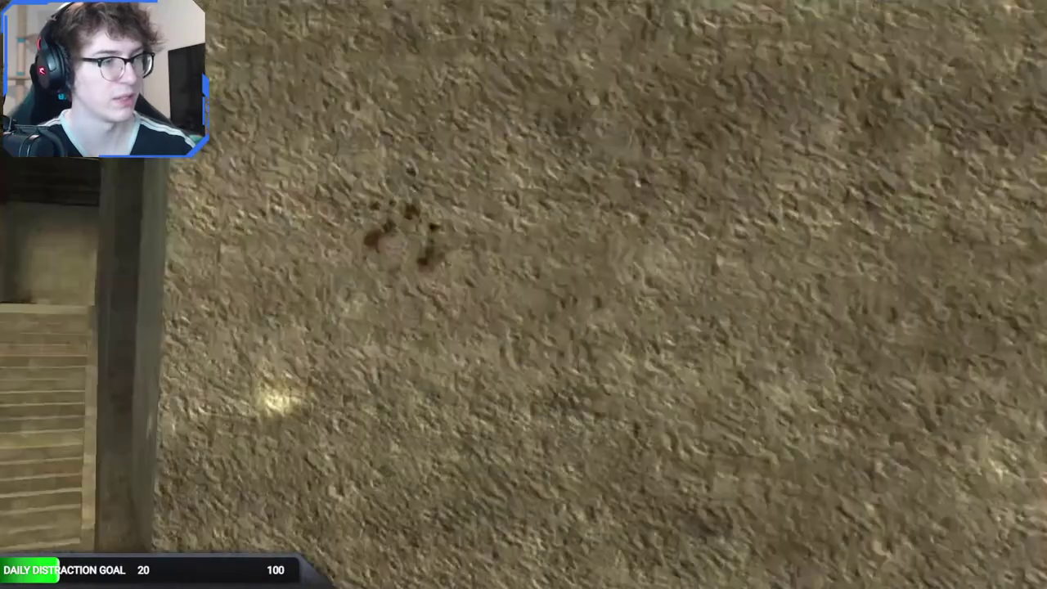
Step: Fly past the palm courtyard to inspect the recessed metal doors and the narrow gap between the tall buildings
key("w")
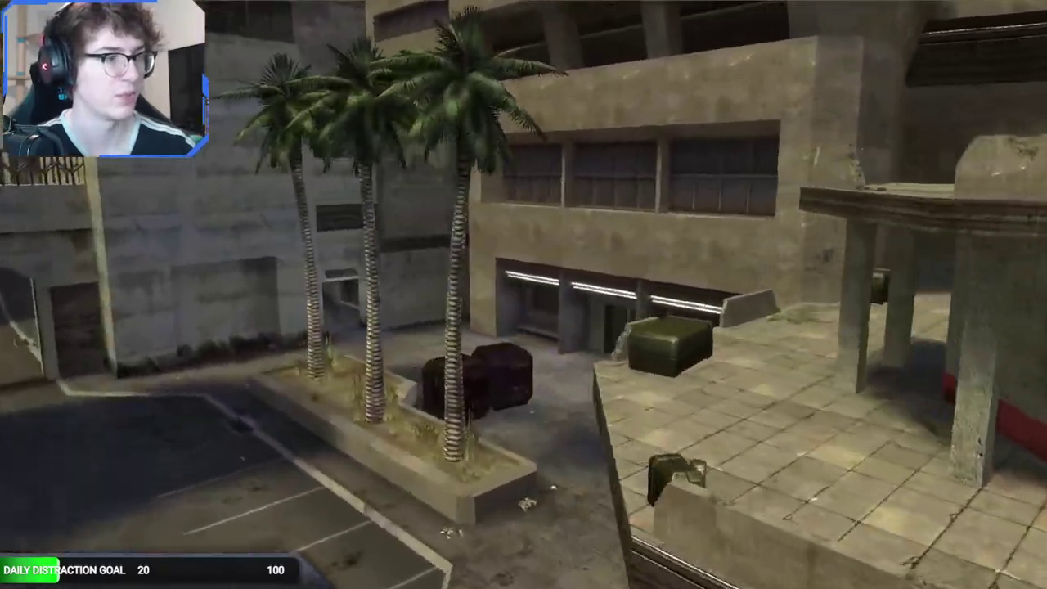
key("w")
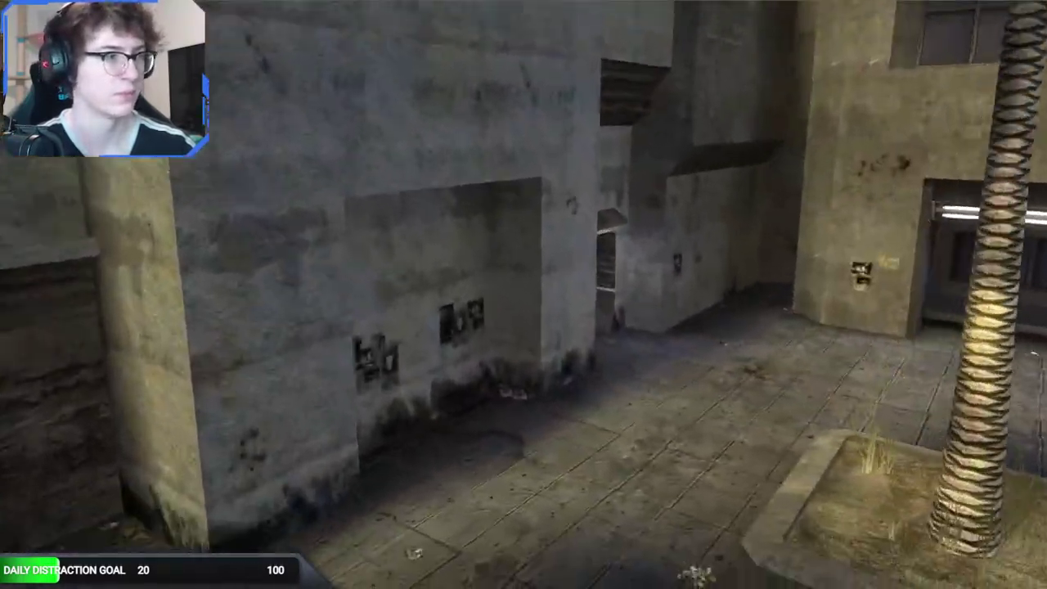
key("w")
key("w")
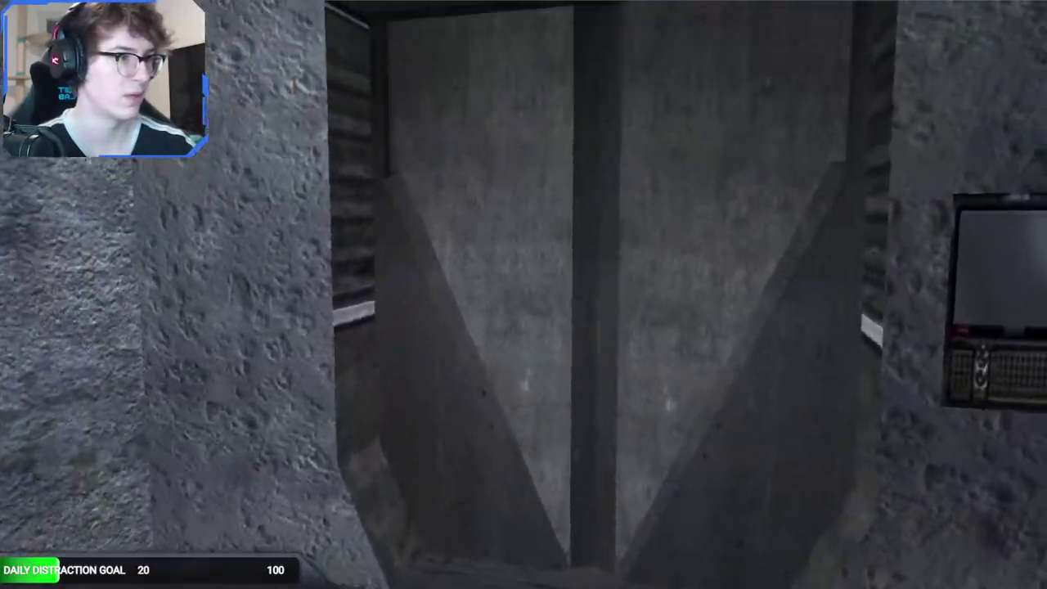
key("w")
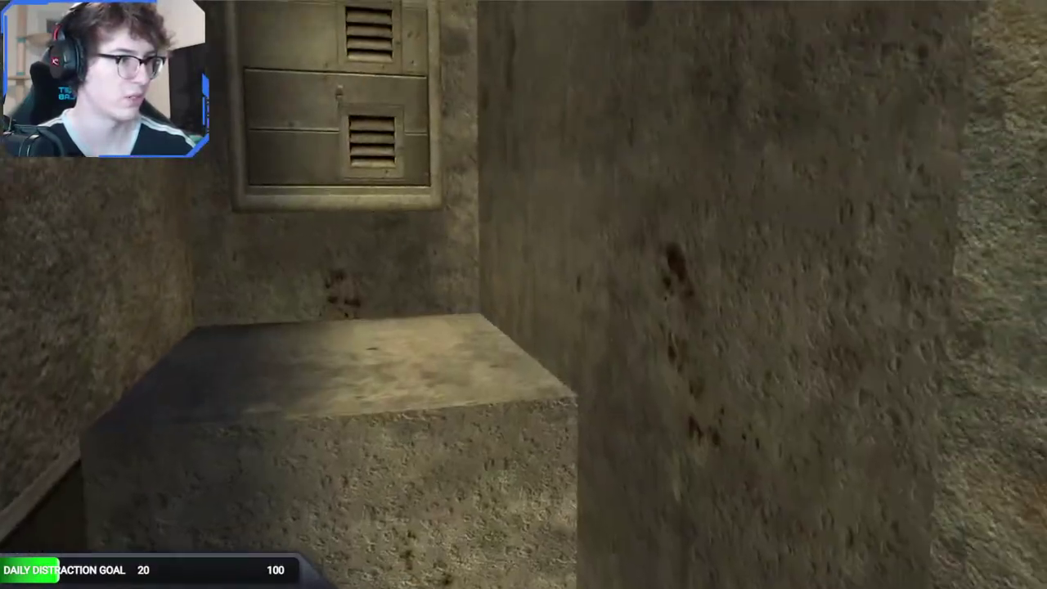
key("space")
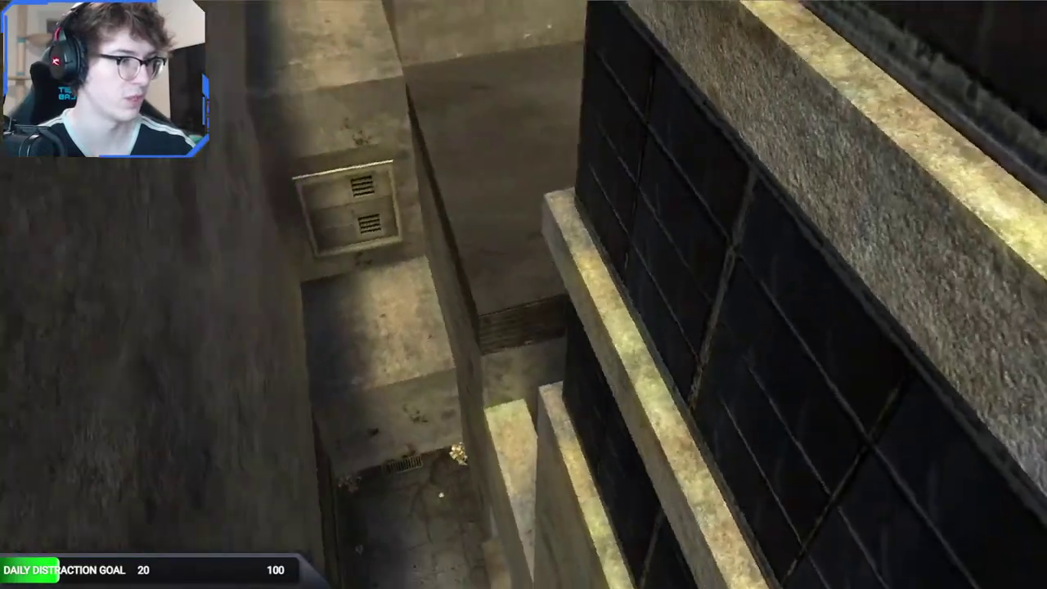
key("w")
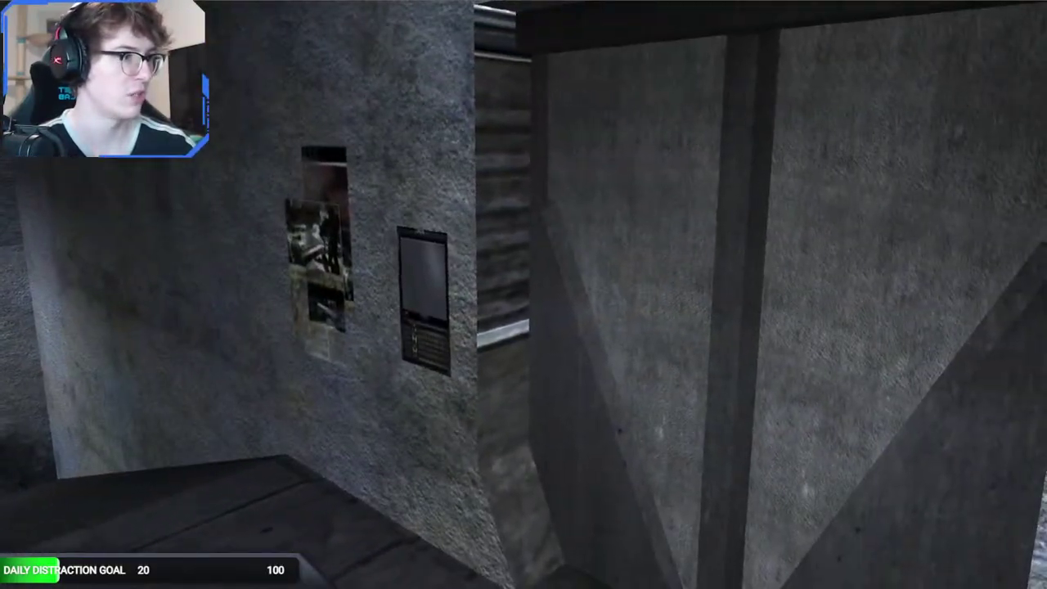
Step: View the palm courtyard from overhead, fly through the arched tunnel and look over the buildings and street beyond
key("w")
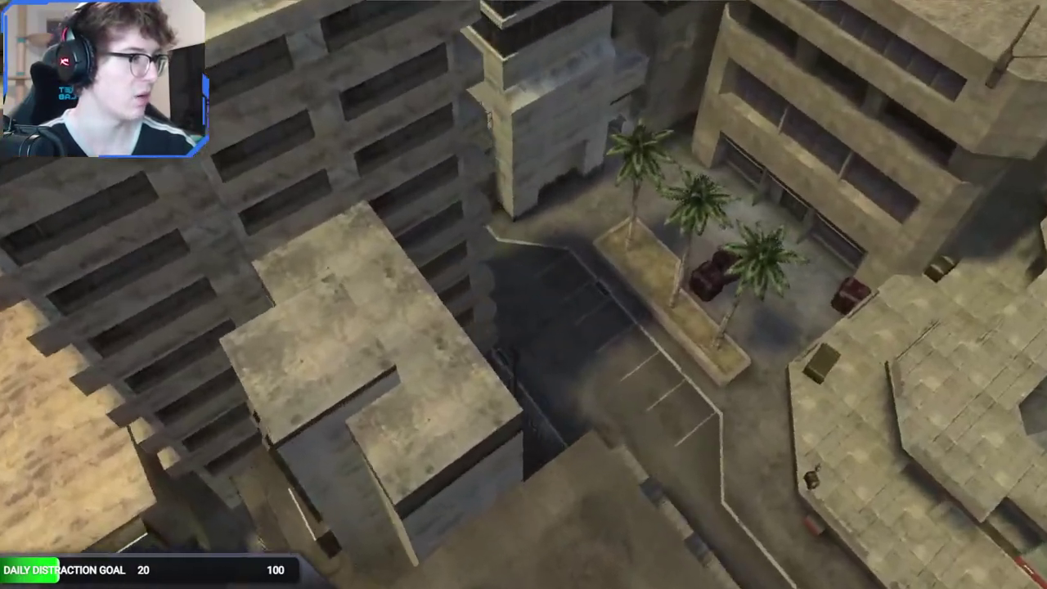
key("w")
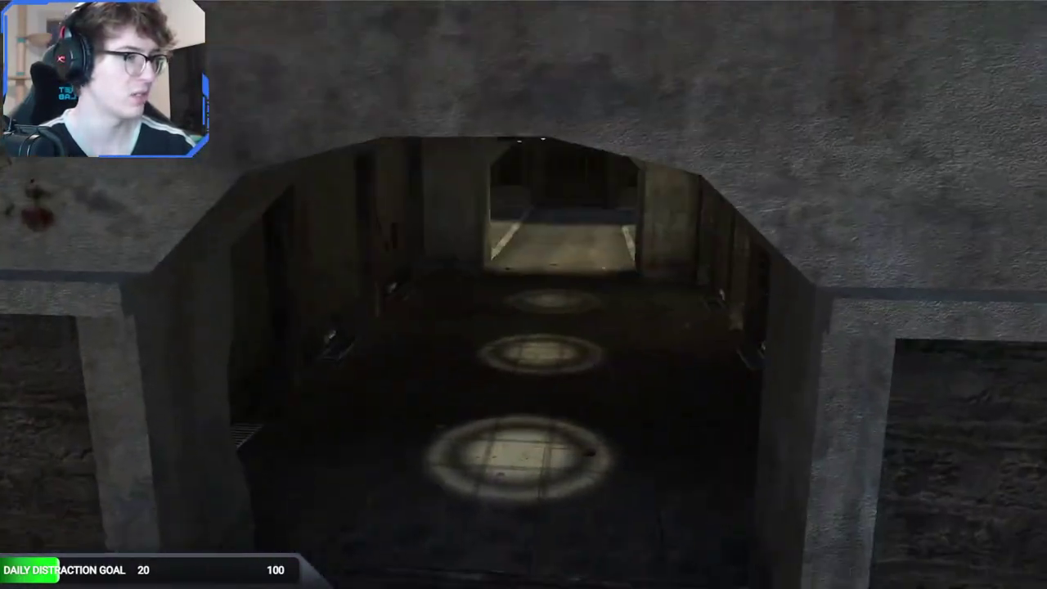
key("w")
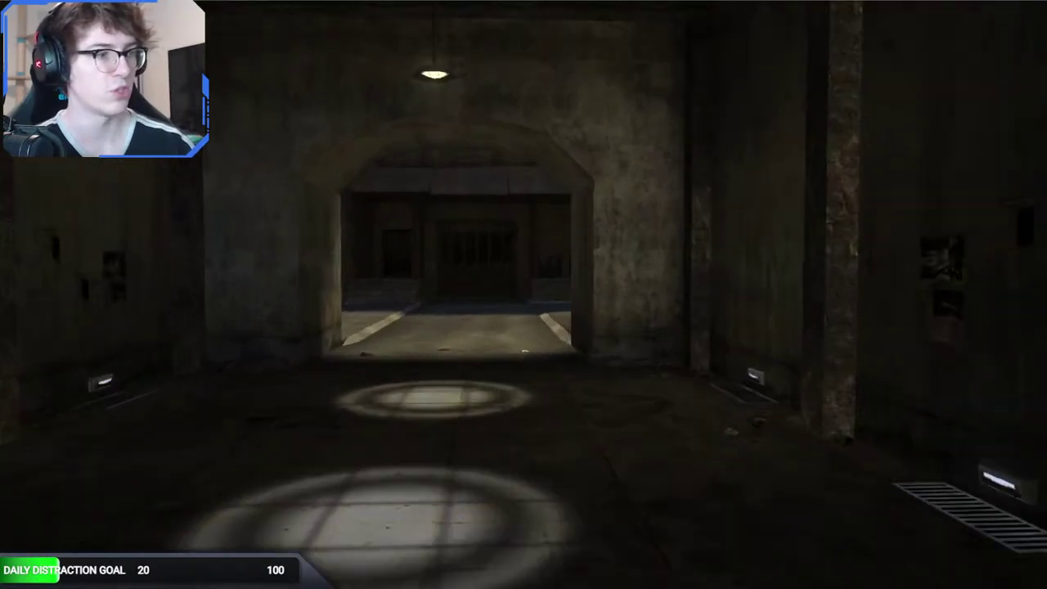
key("w")
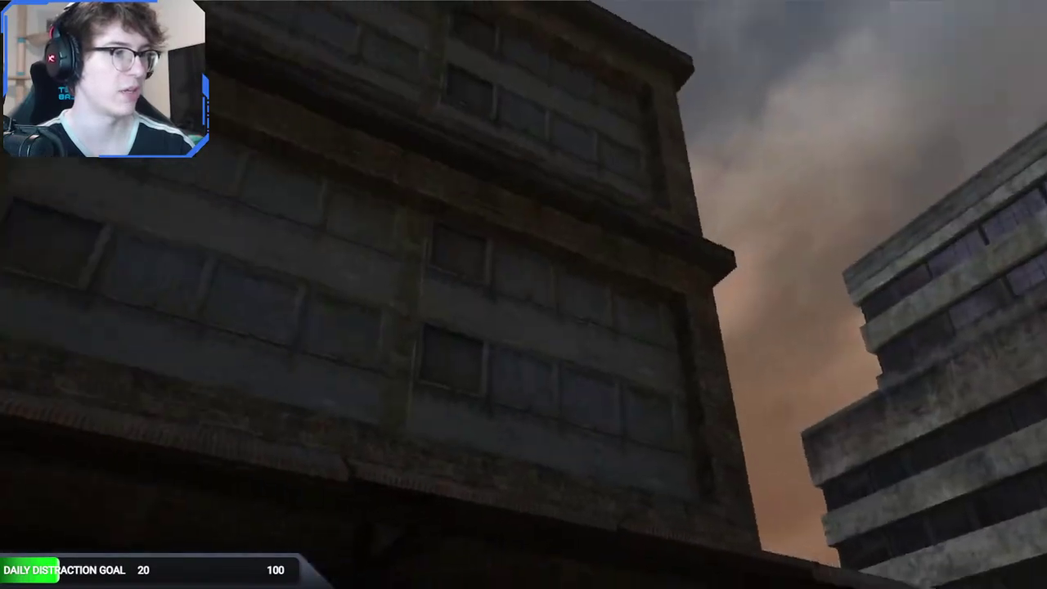
key("w")
key("w")
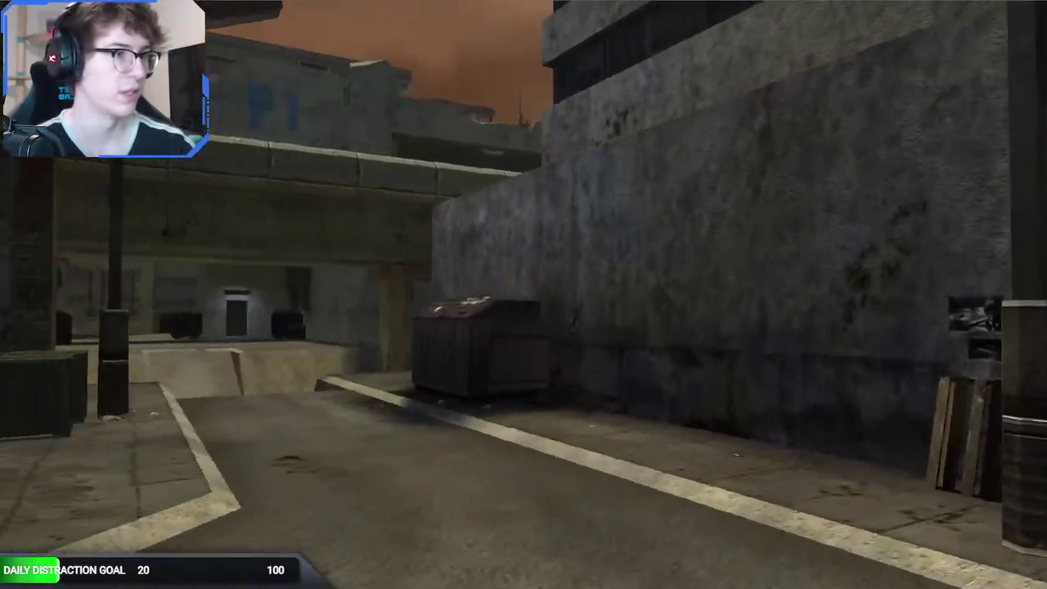
Step: Examine the sloping road between the concrete barriers and how it connects to the lower street
key("w")
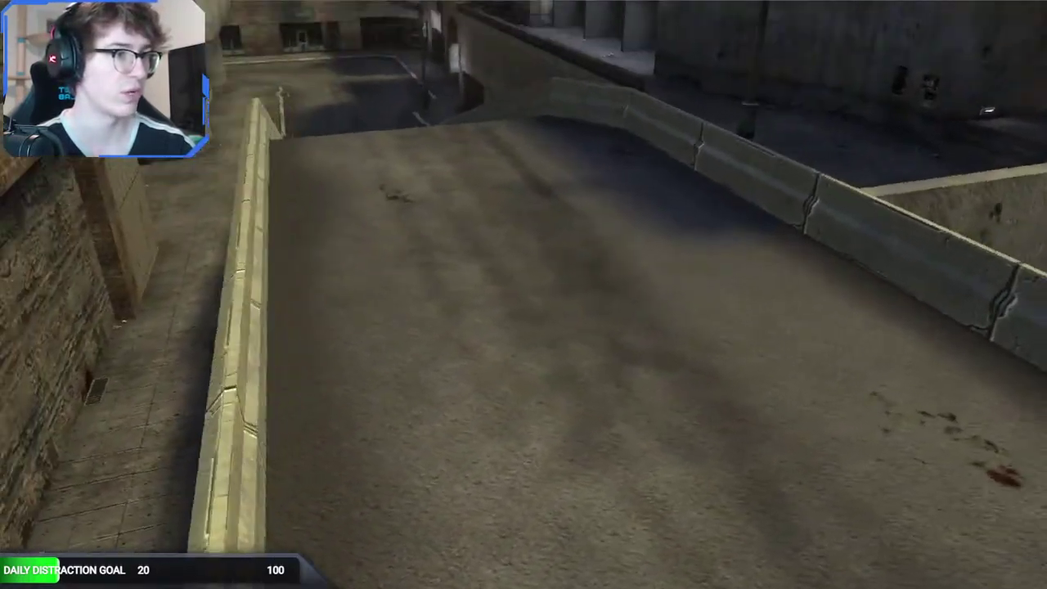
right_click_drag(433, 351, 515, 354)
right_click_drag(556, 166, 313, 144)
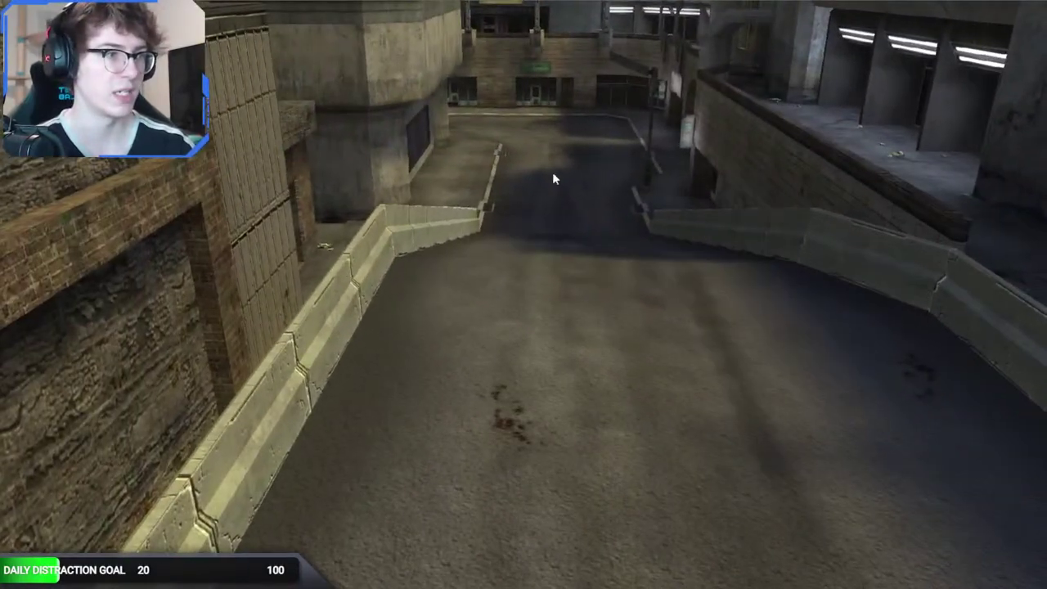
right_click_drag(564, 110, 896, 90)
key("w")
key("w")
Step: Fly to the covered area under the raised plaza and examine its red-based concrete pillars
right_click_drag(524, 294, 1014, 311)
key("w")
key("w")
right_click_drag(196, 327, 506, 181)
right_click_drag(498, 140, 352, 139)
key("w")
key("w")
right_click_drag(524, 294, 494, 144)
key("w")
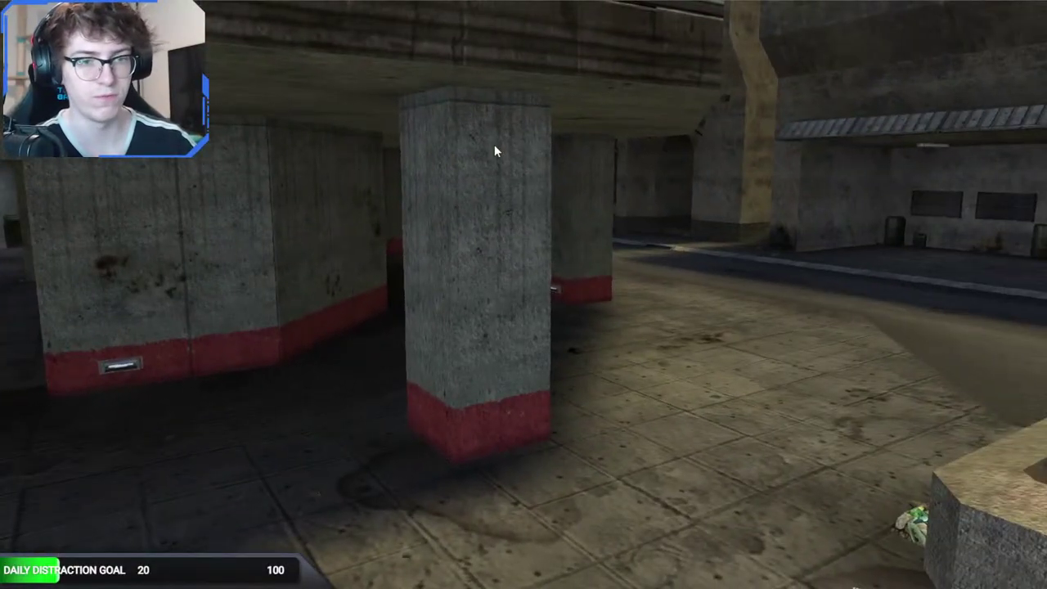
Step: Compare the multi-storey facades across the street and the gridded glass tower from rooftop height
right_click_drag(489, 137, 585, 45)
key("w")
key("w")
key("s")
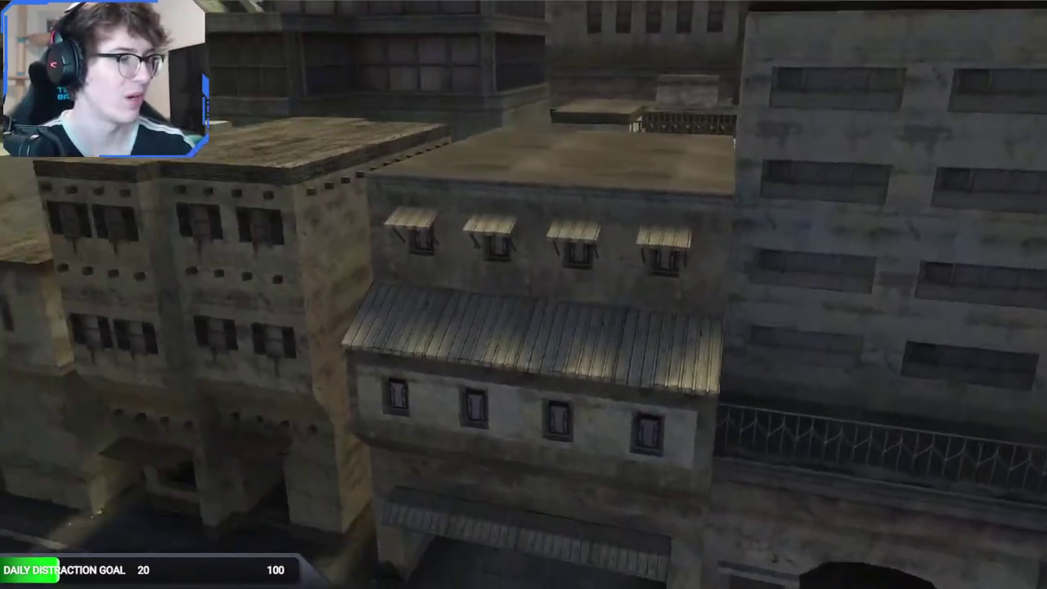
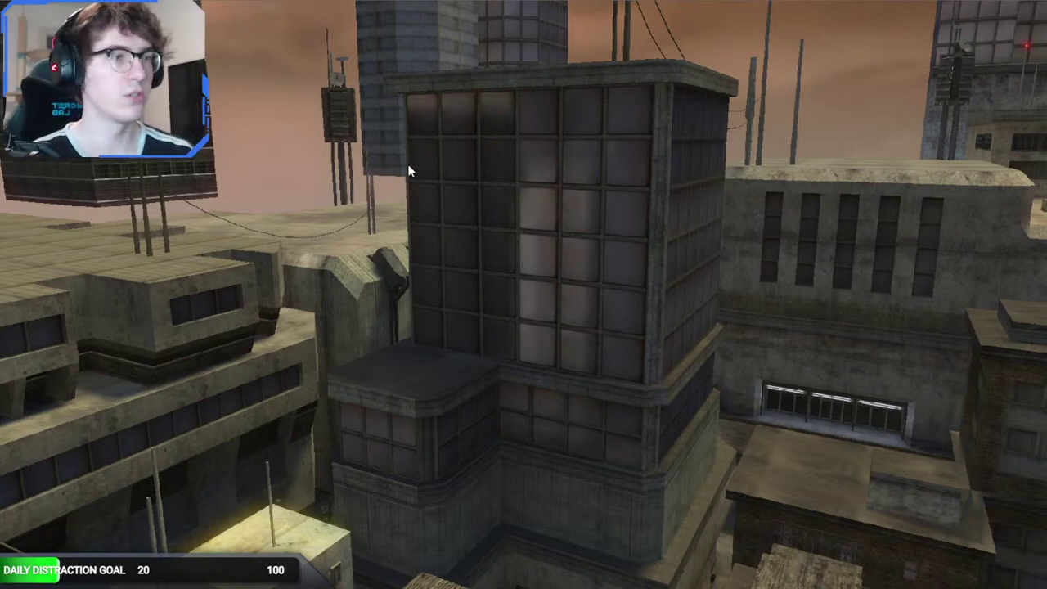
left_click_drag(391, 180, 491, 181)
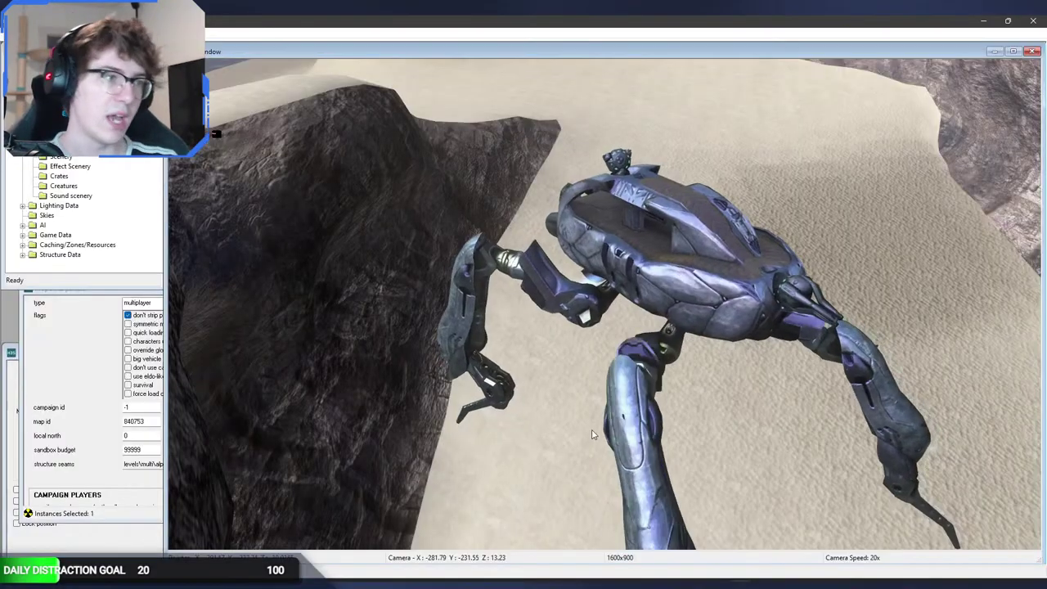
Step: Pull the camera back from the Scarab to view its size against the surrounding desert terrain
mouse_move(605, 433)
middle_mouse_down()
mouse_move(605, 327)
mouse_move(606, 434)
mouse_move(523, 413)
mouse_move(606, 433)
middle_mouse_up()
key("s")
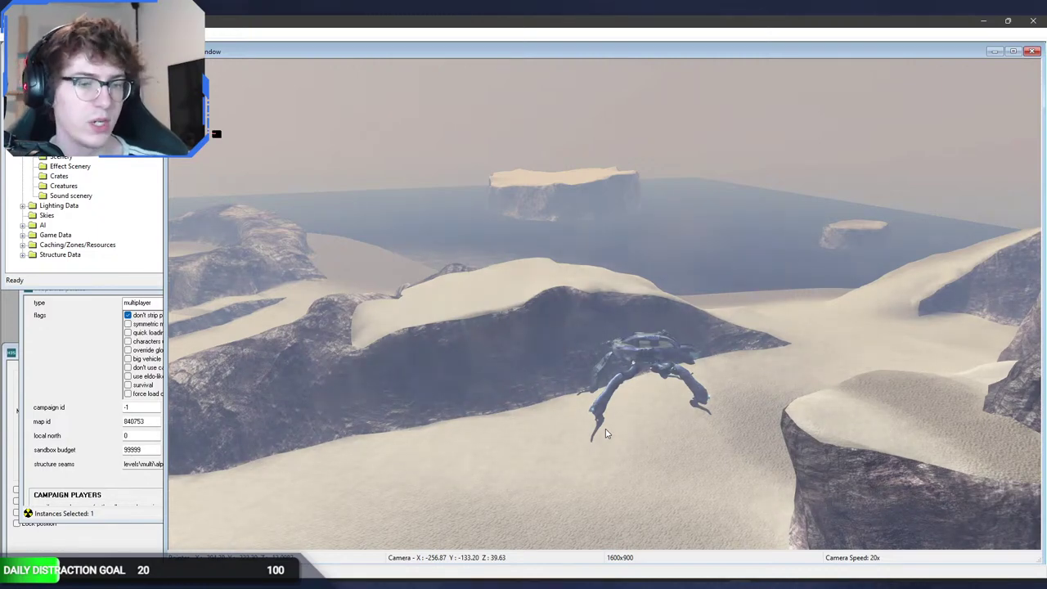
Step: Switch to Photoshop to review the city block layout sketch, and return to the city map in Sapien
key("alt+Tab")
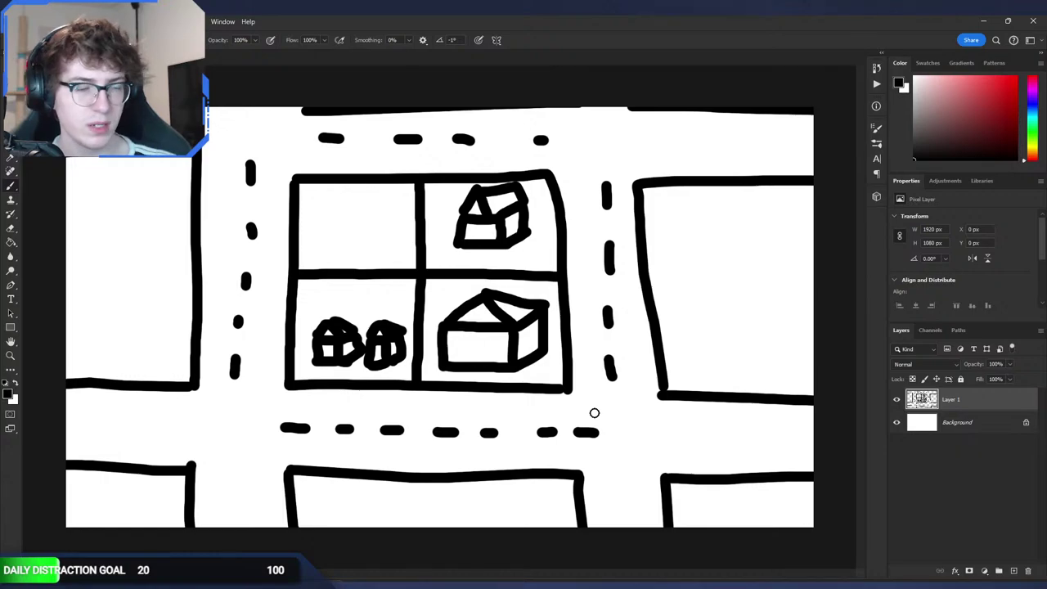
key("alt+Tab")
key("alt+Tab")
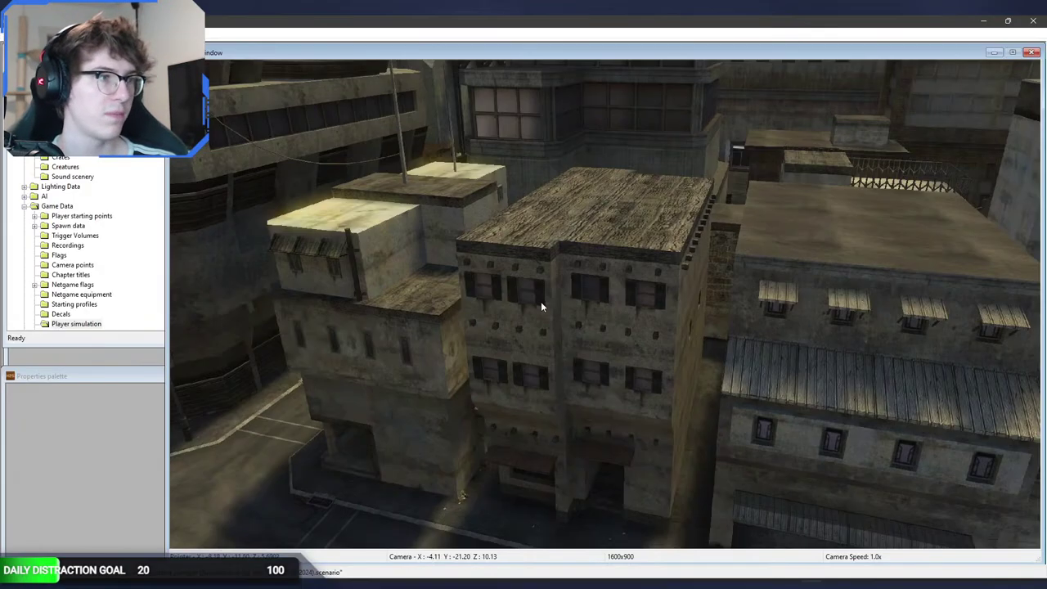
Step: Examine the multi-storey building with shuttered windows and the neighbouring rooftops from above the street
middle_click_drag(540, 301, 859, 343)
key("d")
key("r")
key("d")
key("a")
middle_click_drag(606, 304, 716, 229)
key("w")
key("s")
key("a")
middle_click_drag(541, 301, 526, 375)
key("w")
key("r")
key("s")
left_click_drag(526, 374, 533, 364)
key("a")
Step: Fly to the P1 parking garage and examine its roof deck and the road beside it from above
middle_click_drag(533, 365, 557, 303)
key("w")
key("a")
key("a")
key("a")
key("s")
key("w")
key("w")
key("a")
key("w")
key("d")
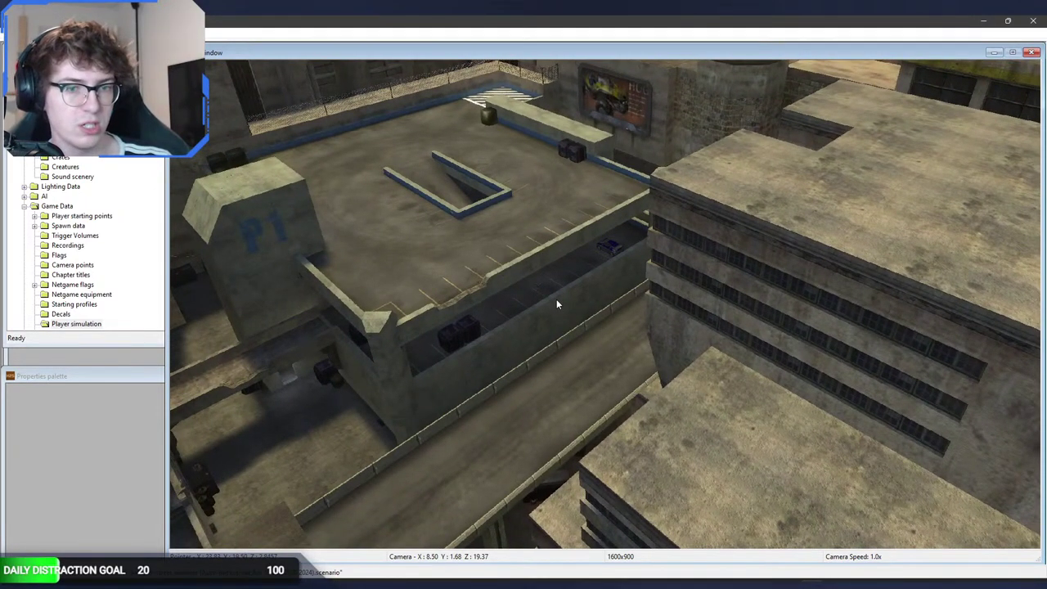
Step: Fly down to the narrow street leading through the arch and examine its road and sidewalk widths
middle_click_drag(557, 304, 433, 278)
key("w")
key("d")
key("s")
key("w")
key("f")
key("r")
key("s")
key("a")
key("d")
key("f")
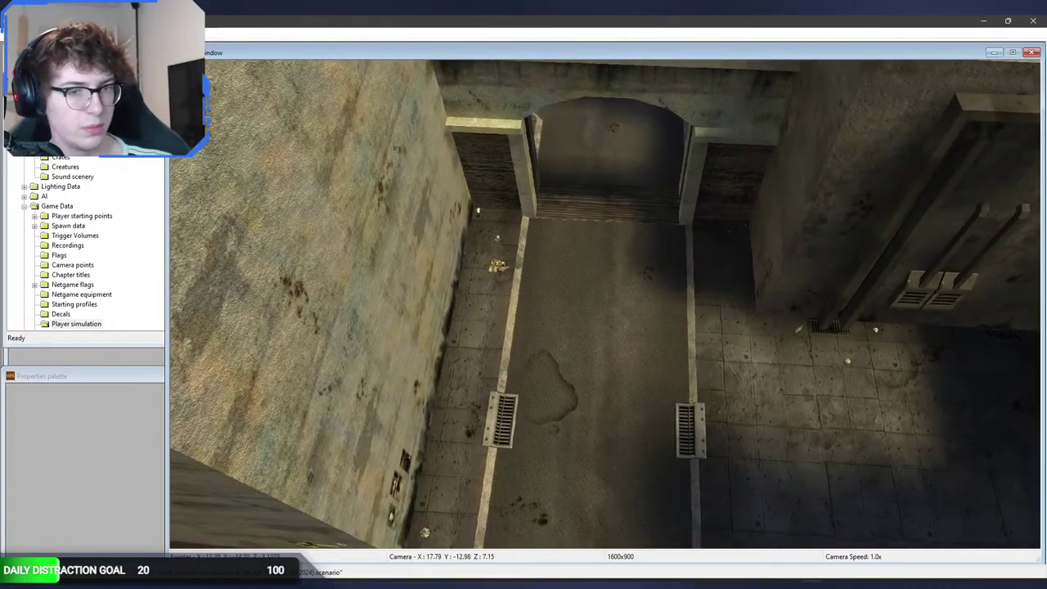
Step: Examine the office tower with banded windows against the adjoining street, overhanging building and distant skyline
middle_click_drag(606, 304, 650, 106)
key("d")
key("a")
key("a")
key("w")
key("w")
mouse_move(504, 268)
middle_mouse_down()
mouse_move(581, 458)
mouse_move(574, 356)
mouse_move(511, 247)
mouse_move(501, 298)
mouse_move(512, 257)
middle_mouse_up()
key("s")
key("d")
key("s")
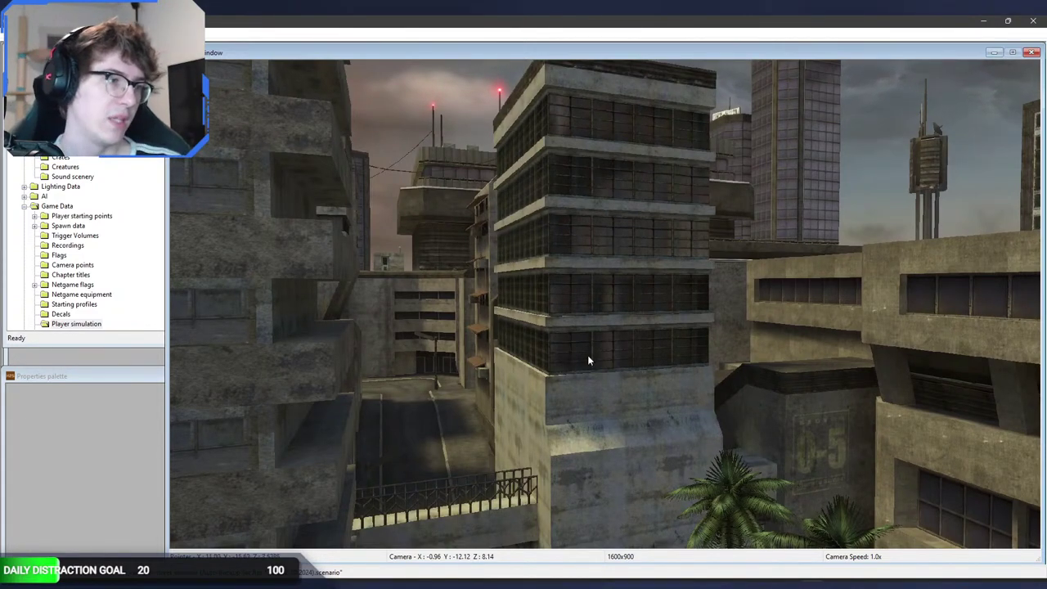
middle_click_drag(475, 254, 476, 254)
key("w")
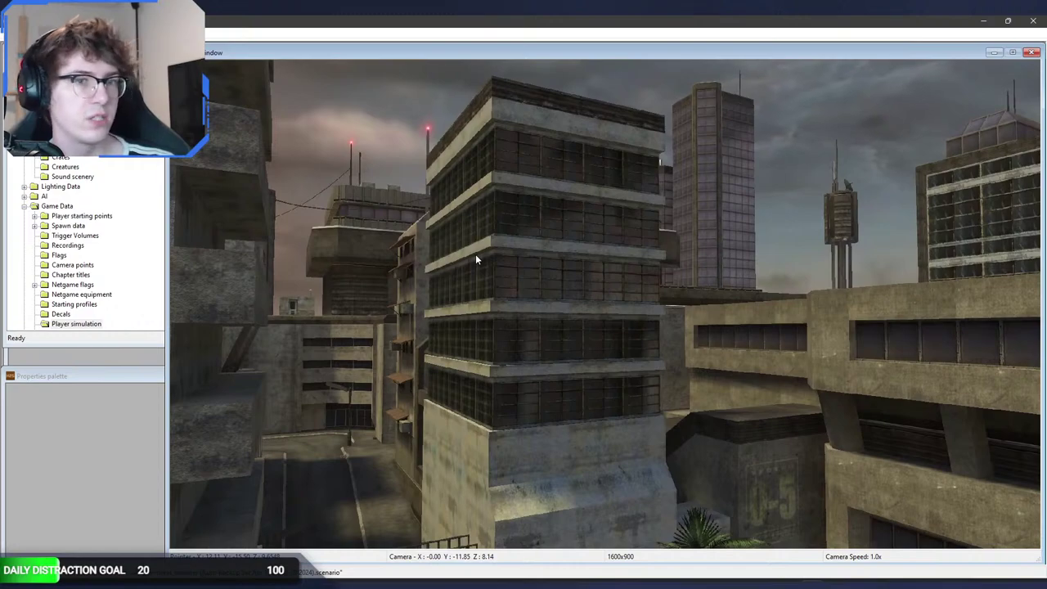
Step: Switch to the desert map and examine the Scarab's legs and body up close and from the side
key("alt+Tab")
left_click(542, 211)
key("w")
mouse_move(539, 240)
middle_mouse_down()
mouse_move(536, 278)
mouse_move(585, 275)
mouse_move(532, 254)
mouse_move(545, 248)
middle_mouse_up()
key("w")
key("s")
key("d")
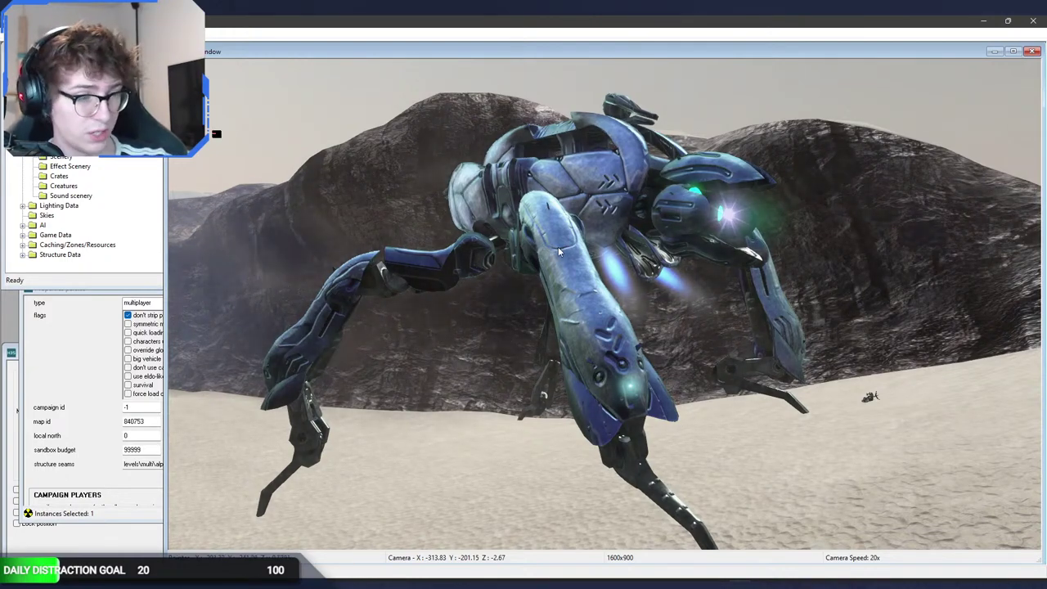
middle_click_drag(538, 239, 521, 252)
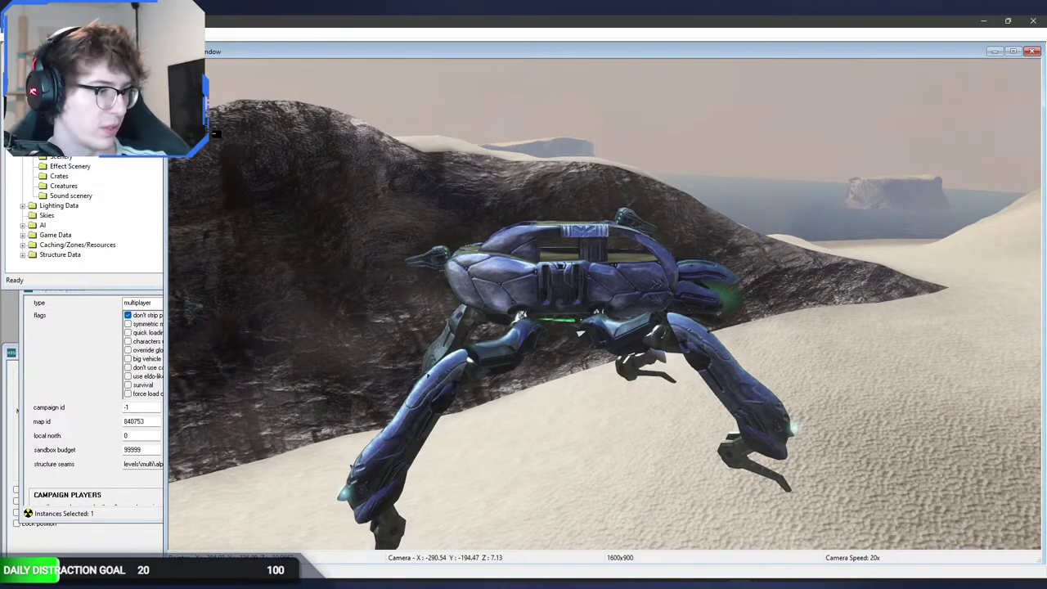
Step: In the city map's Sapien window, discard changes to street_sweeper.scenario and open the scenario with the wrecked Scarab
mouse_move(740, 584)
mouse_move(427, 584)
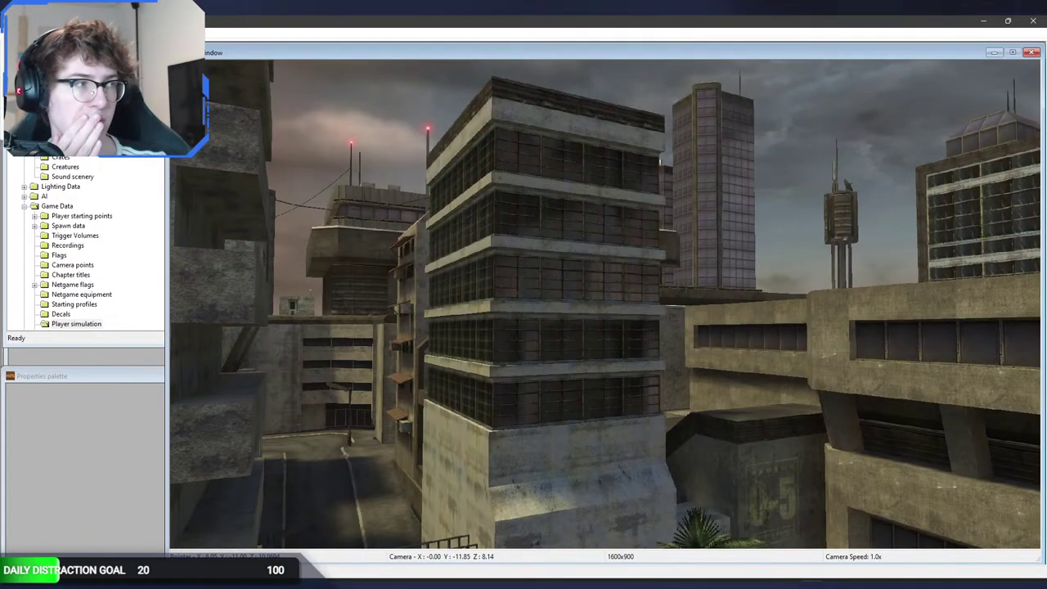
key("ctrl+s")
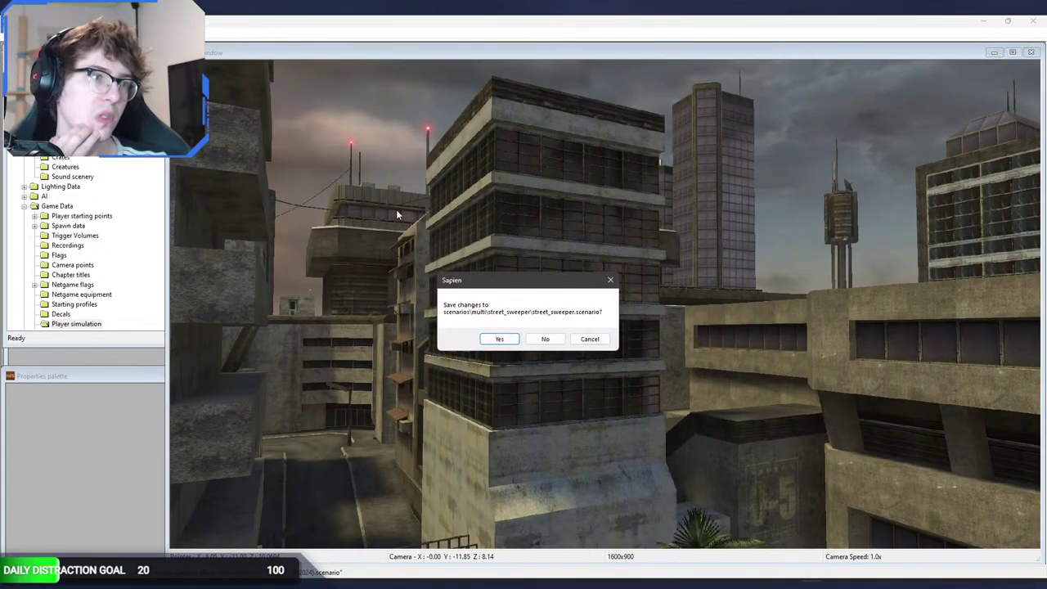
left_click(559, 341)
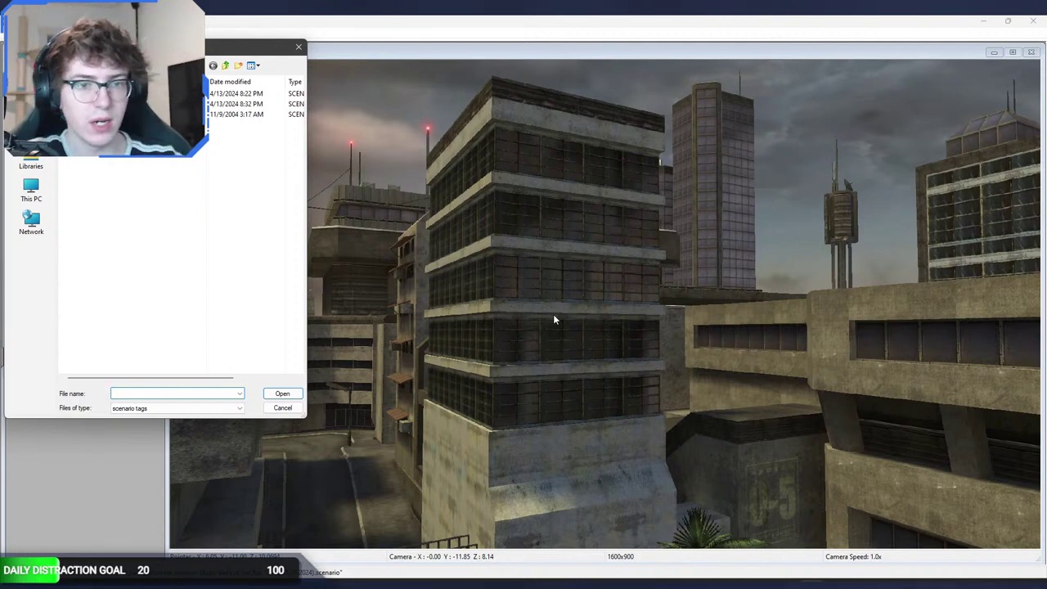
left_click(226, 69)
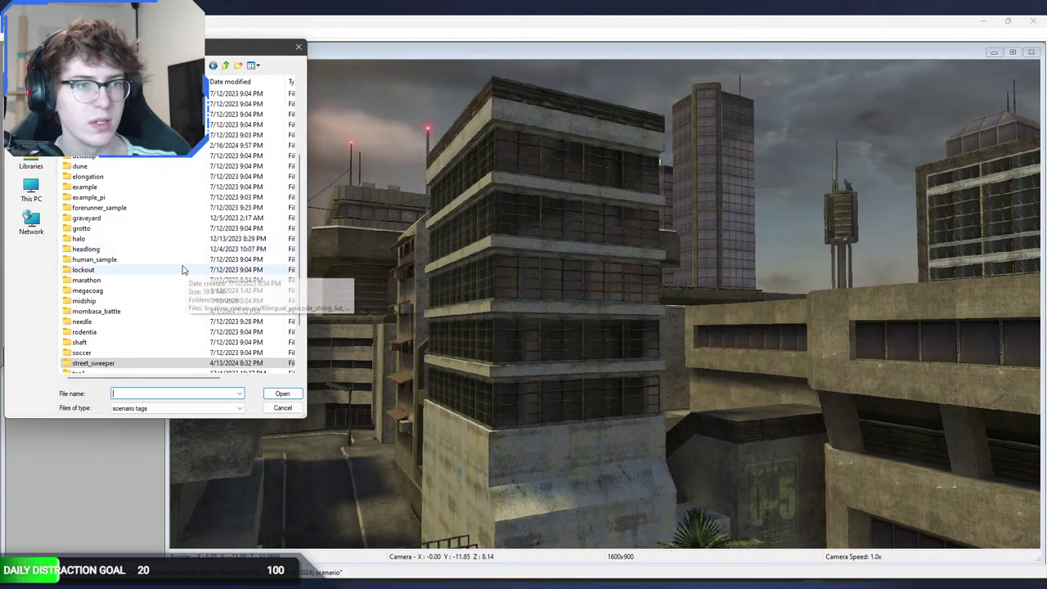
scroll(166, 296, "down", 2)
double_click(153, 343)
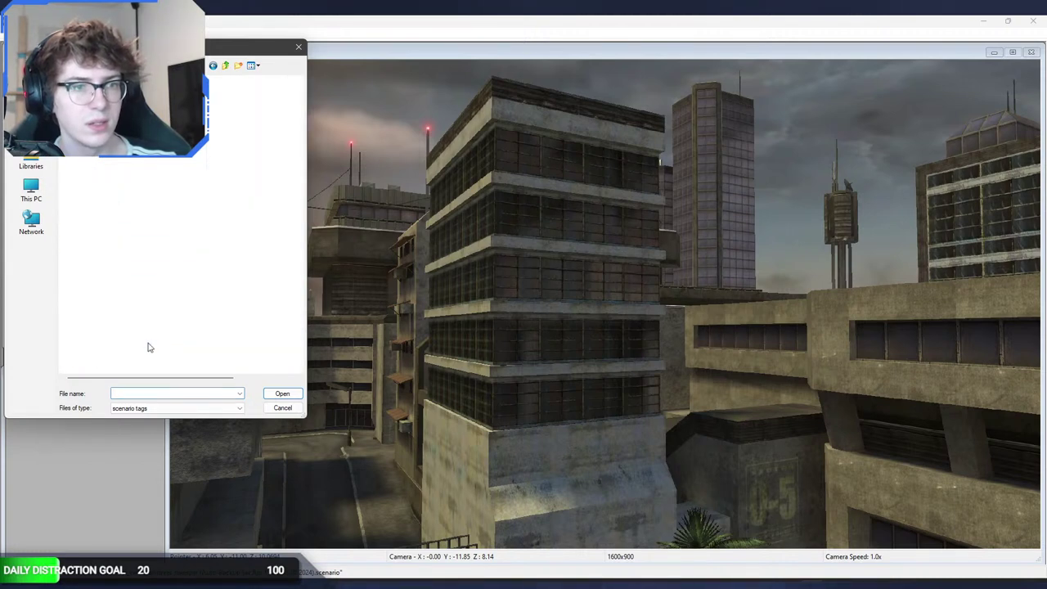
double_click(131, 104)
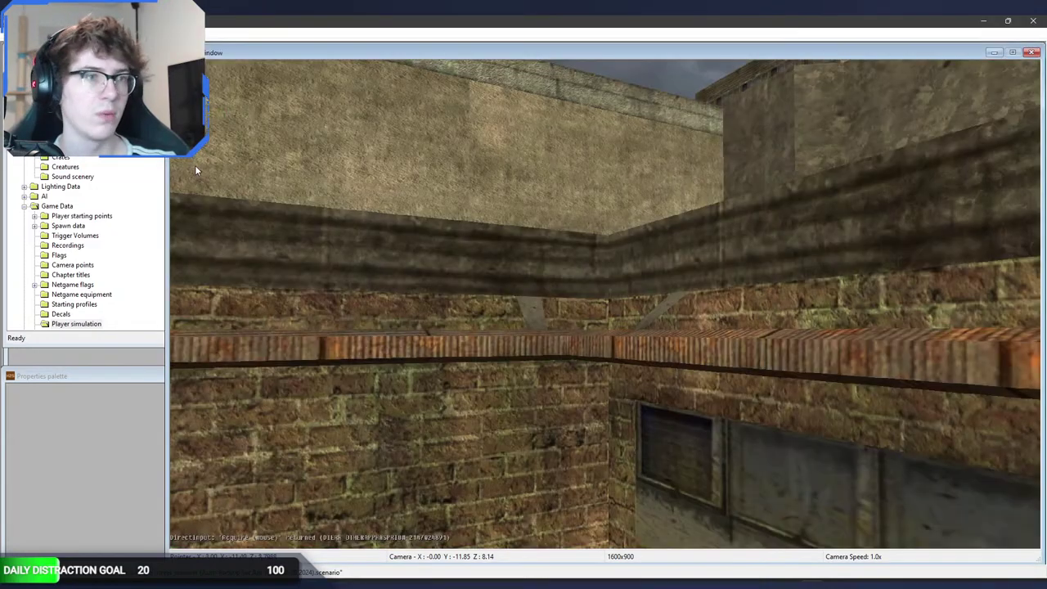
Step: Examine the wrecked Scarab's glowing green underside and the rubble between the brick walls
middle_click_drag(359, 194, 507, 237)
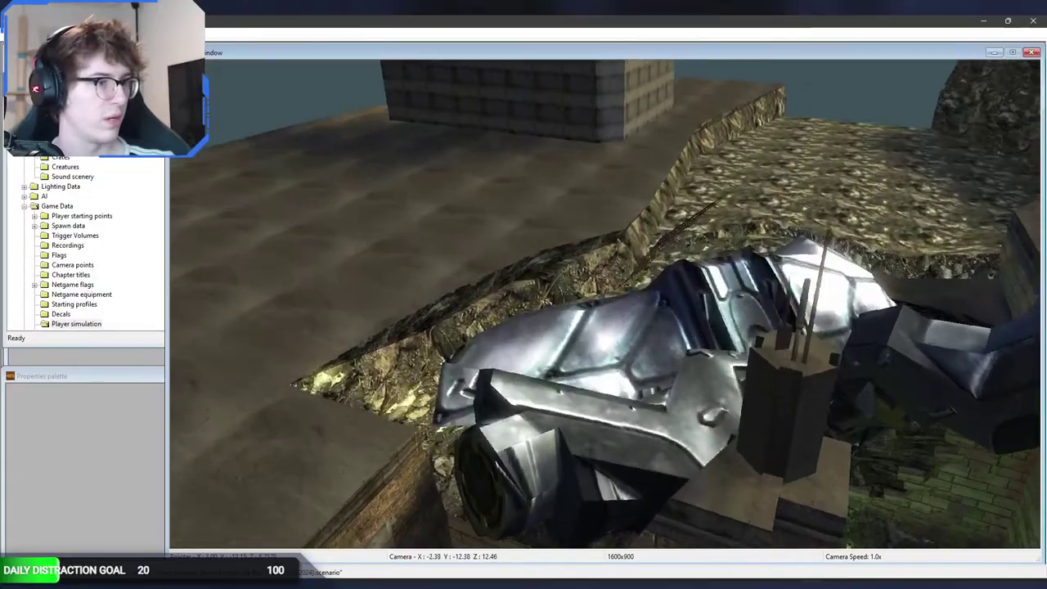
key("w")
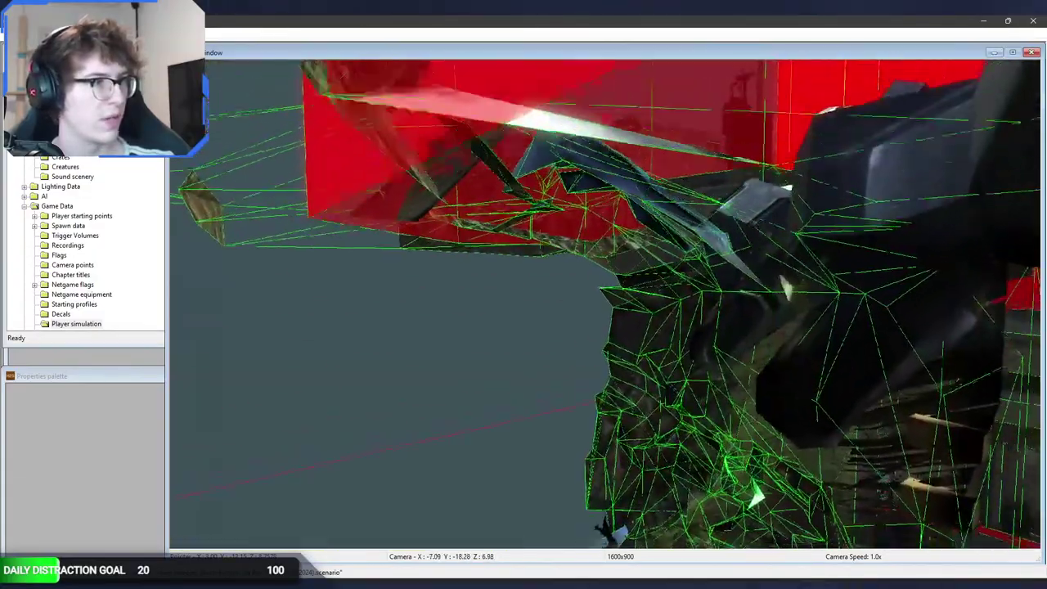
key("w")
key("w")
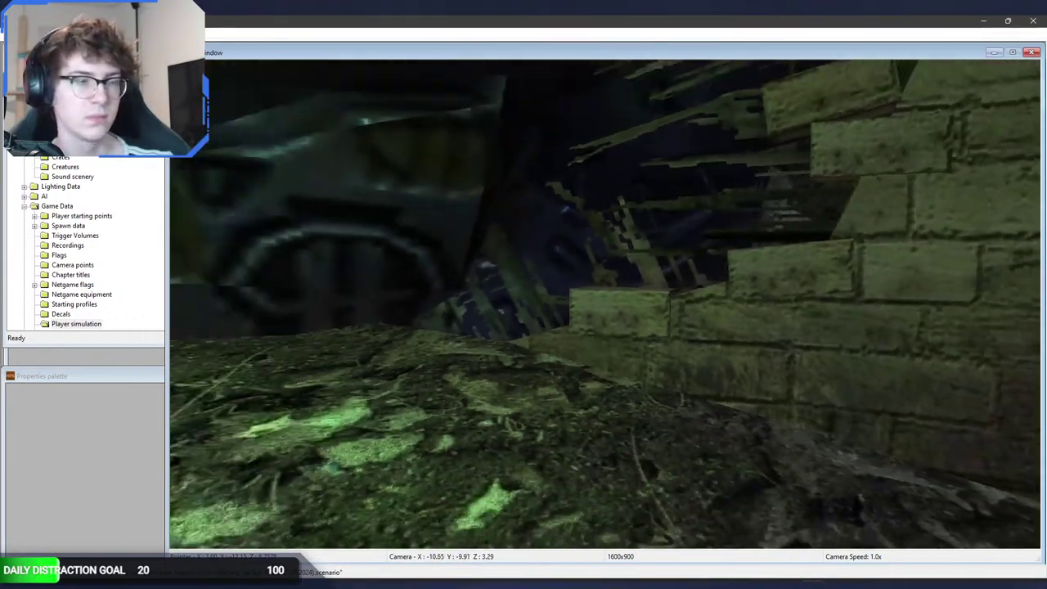
key("w")
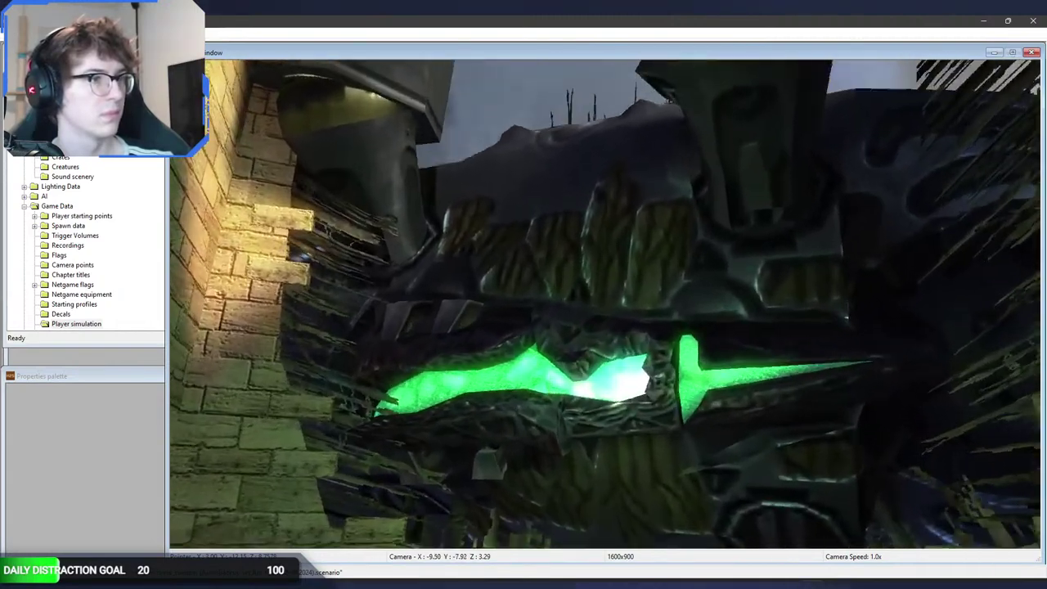
key("w")
key("w")
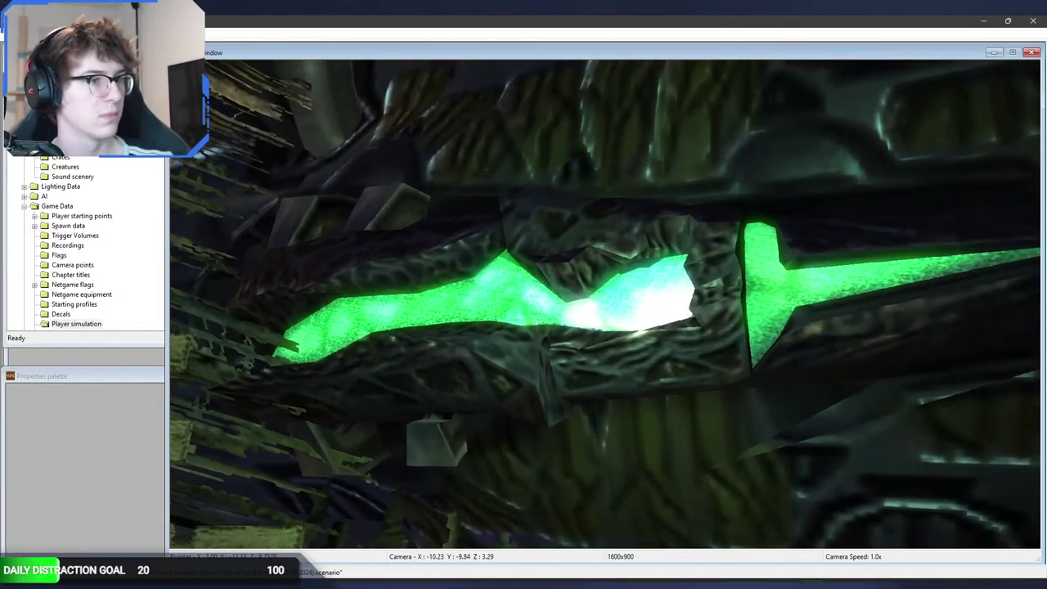
key("s")
key("s")
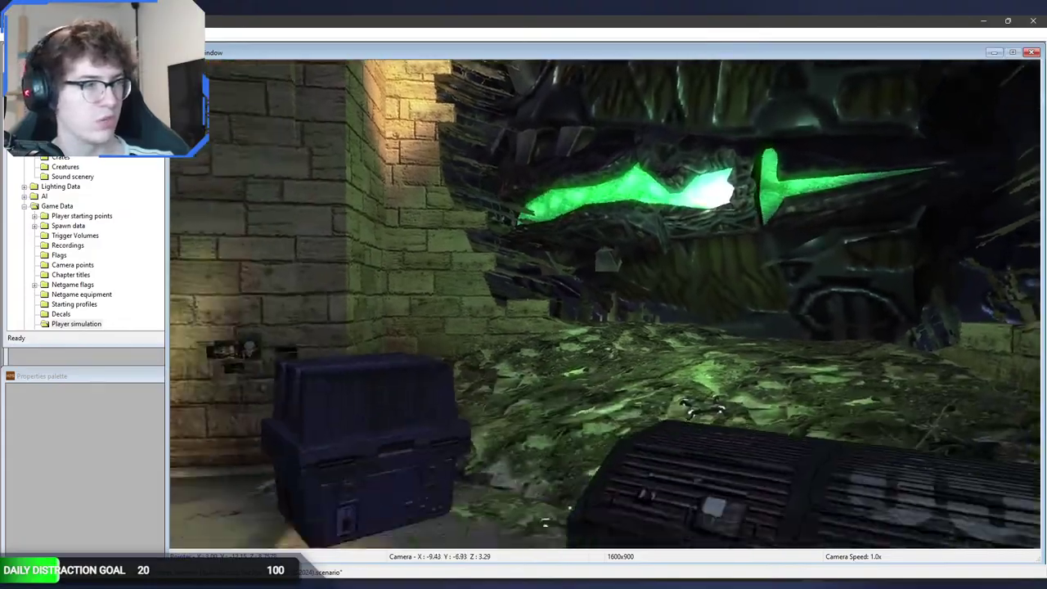
Step: Fly up along the Scarab's leg and brick tower to view how the wreck fits between the buildings
key("r")
key("w")
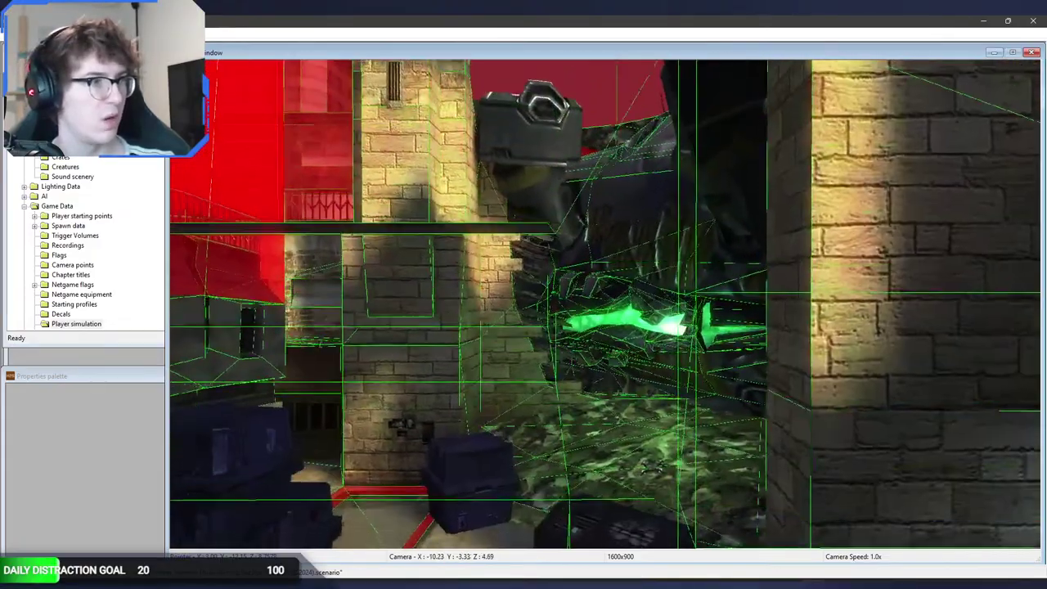
key("a")
key("w")
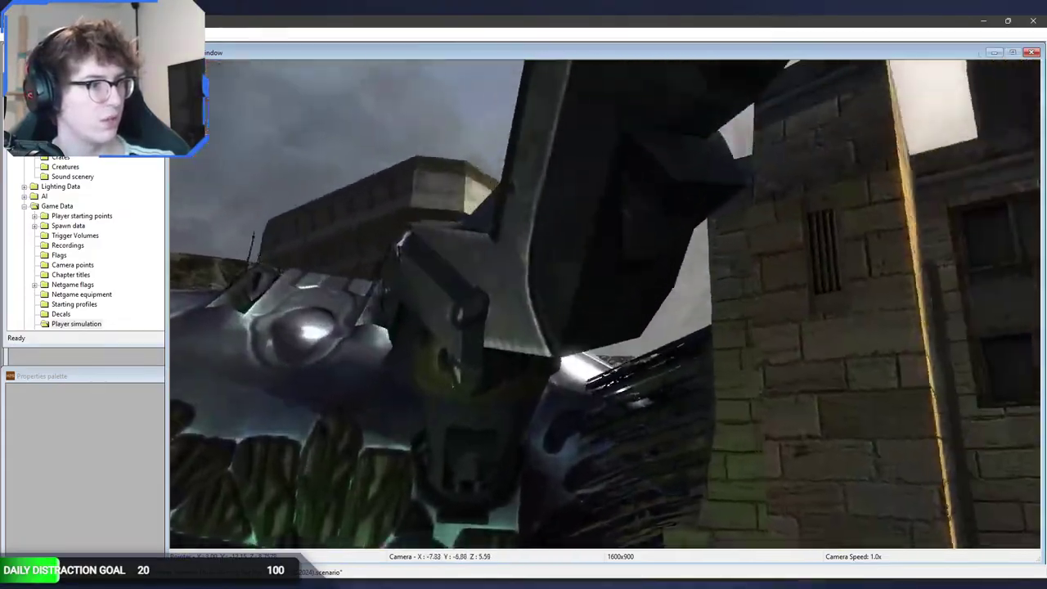
key("r")
middle_click_drag(606, 303, 658, 343)
middle_click_drag(370, 178, 358, 189)
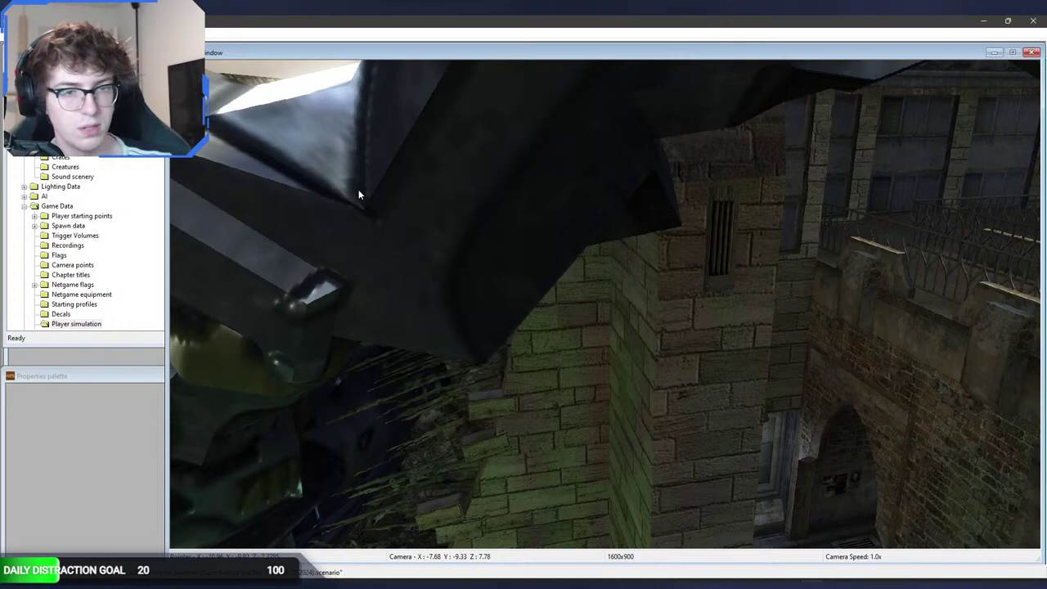
middle_click_drag(359, 188, 170, 187)
key("d")
key("f")
key("w")
key("r")
key("r")
key("s")
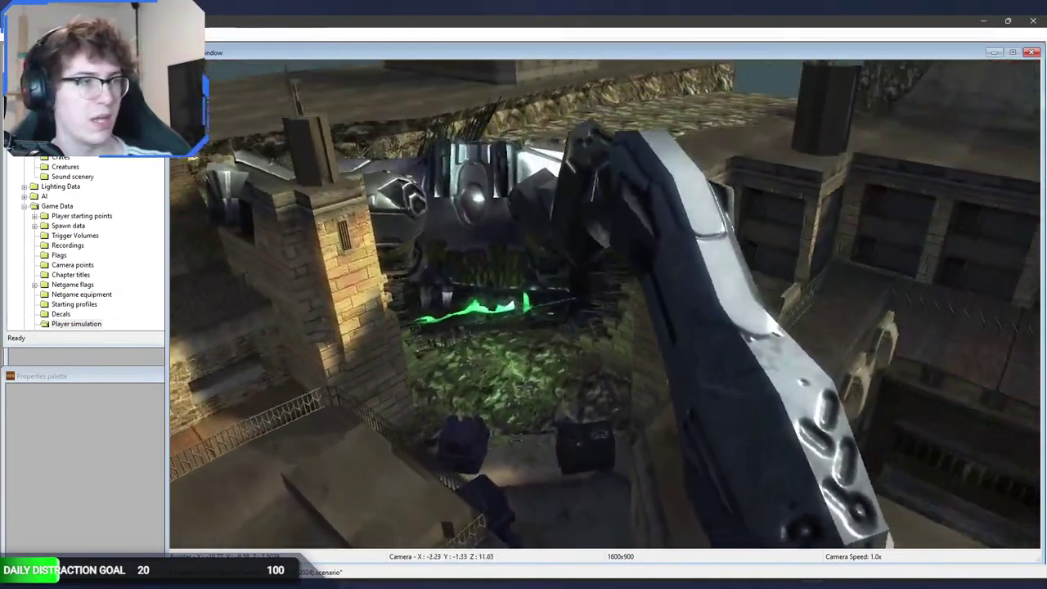
key("s")
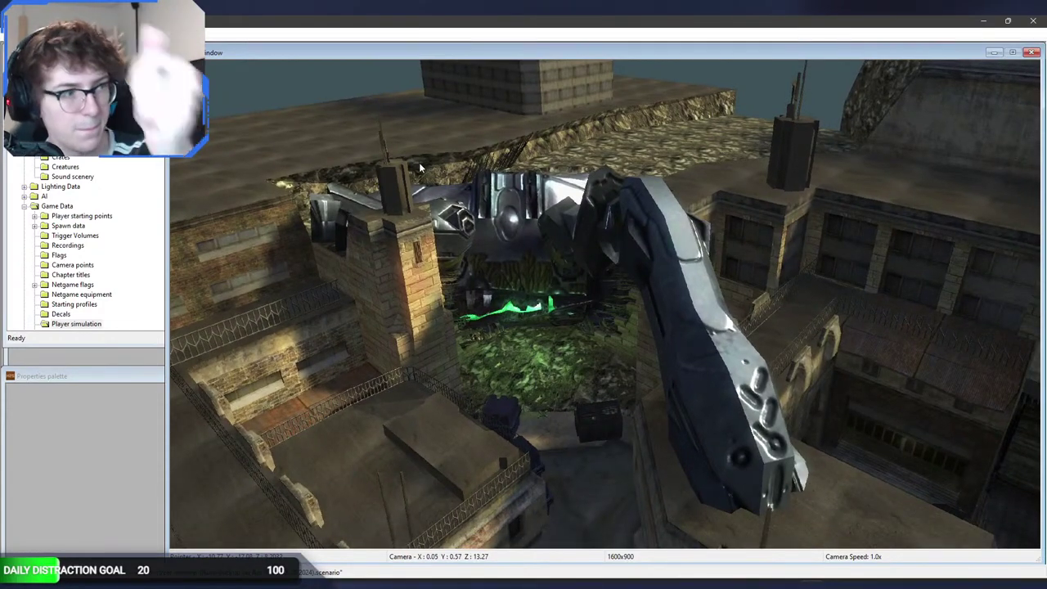
Step: Circle above the map to compare the Scarab's size with the terraced brick buildings around the street
key("a")
middle_click_drag(432, 153, 1040, 98)
key("w")
key("w")
key("w")
key("a")
key("w")
key("a")
mouse_move(502, 148)
middle_mouse_down()
mouse_move(499, 135)
mouse_move(501, 149)
middle_mouse_up()
key("w")
key("r")
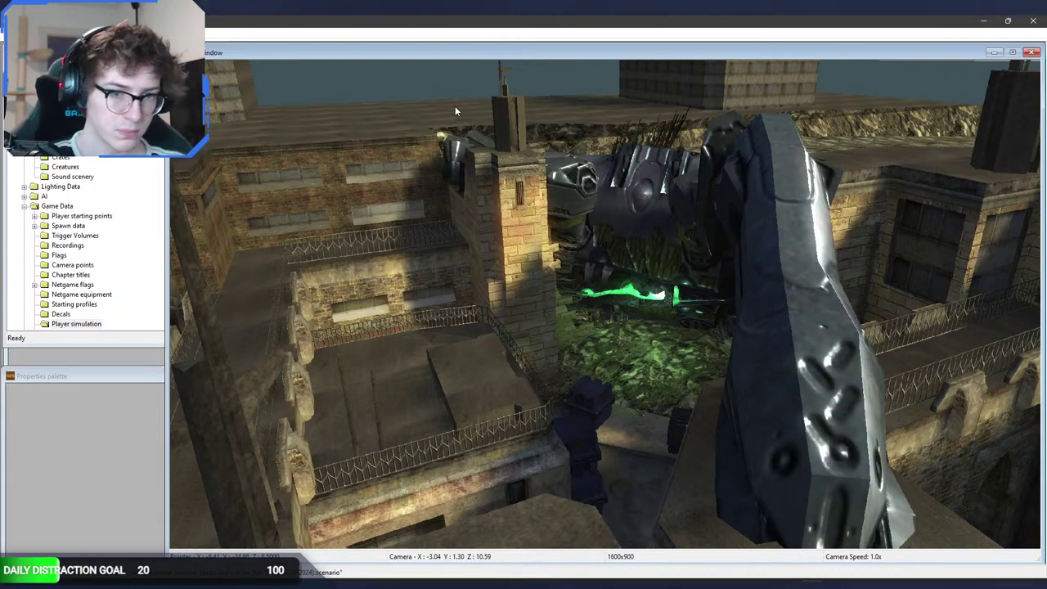
Step: Examine the railed rooftop terrace and the alley next to the Scarab at closer range
key("w")
middle_click_drag(526, 133, 640, 206)
key("w")
key("w")
key("s")
key("s")
key("f")
key("f")
key("w")
key("w")
key("s")
key("r")
key("w")
left_click_drag(639, 206, 649, 207)
key("r")
key("w")
middle_click_drag(650, 208, 526, 349)
key("d")
key("s")
key("w")
key("a")
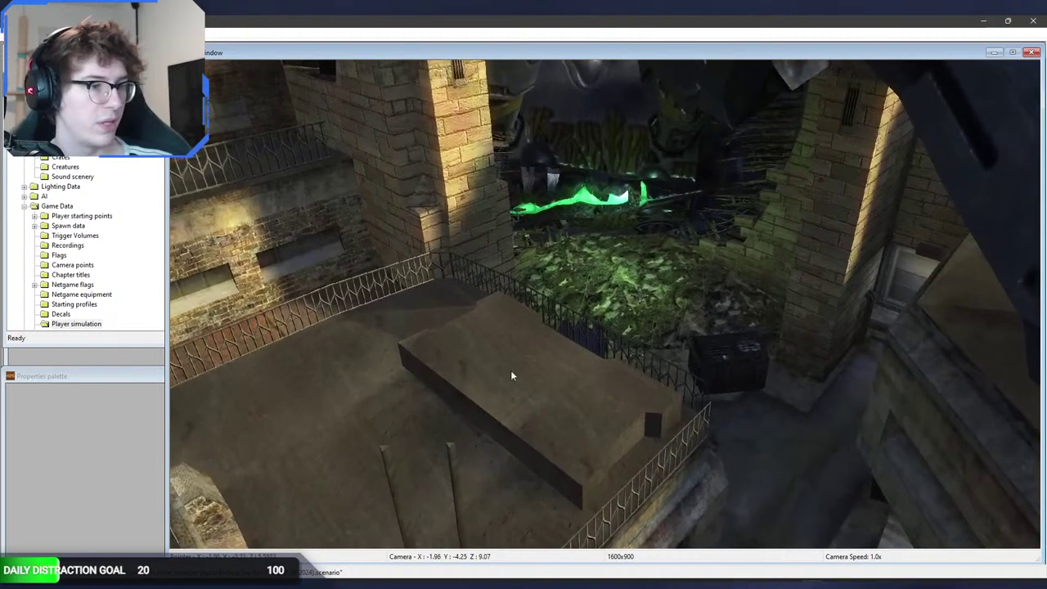
Step: Switch to the earthcity_1-2 file in Blender and view the whole city model from above
left_click(427, 585)
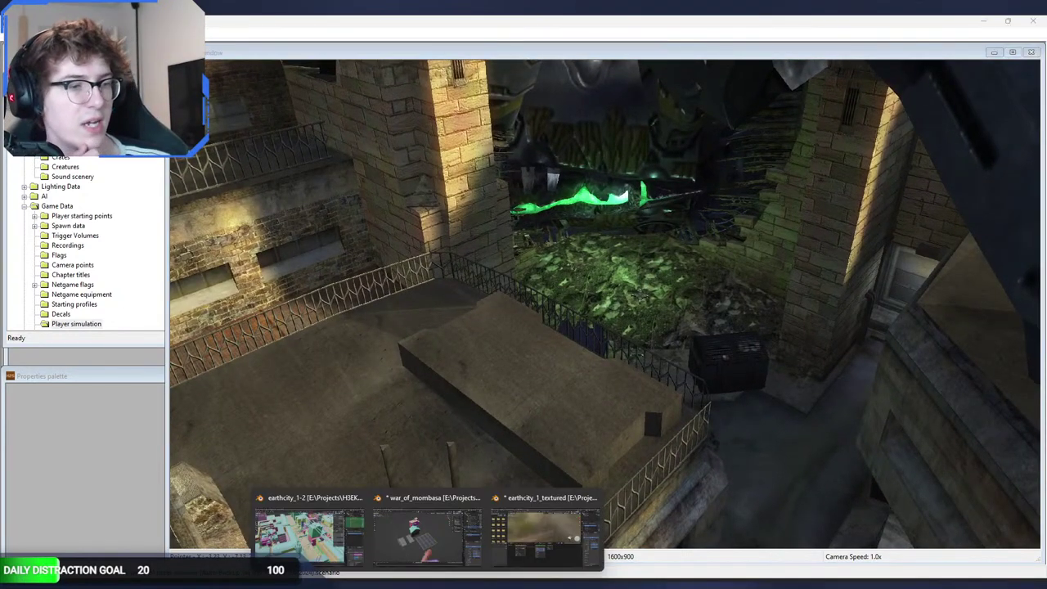
left_click(314, 533)
middle_click_drag(420, 339, 631, 315)
scroll(424, 317, "down", 5)
scroll(425, 316, "down", 3)
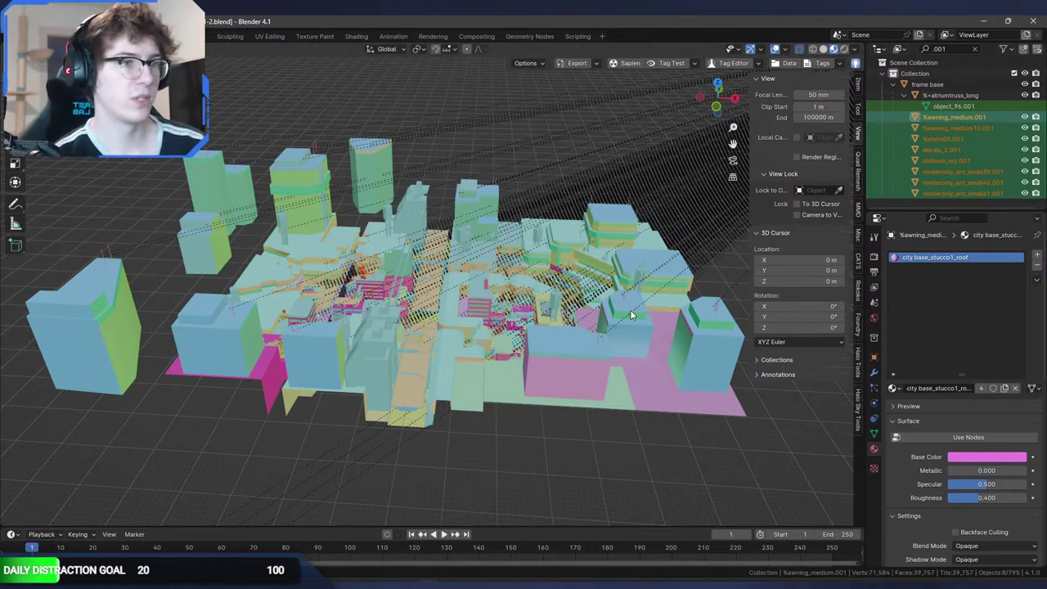
Step: Select the outer towers and the surrounding block in turn to identify their objects, finishing on outlying_buildings
left_click(365, 166)
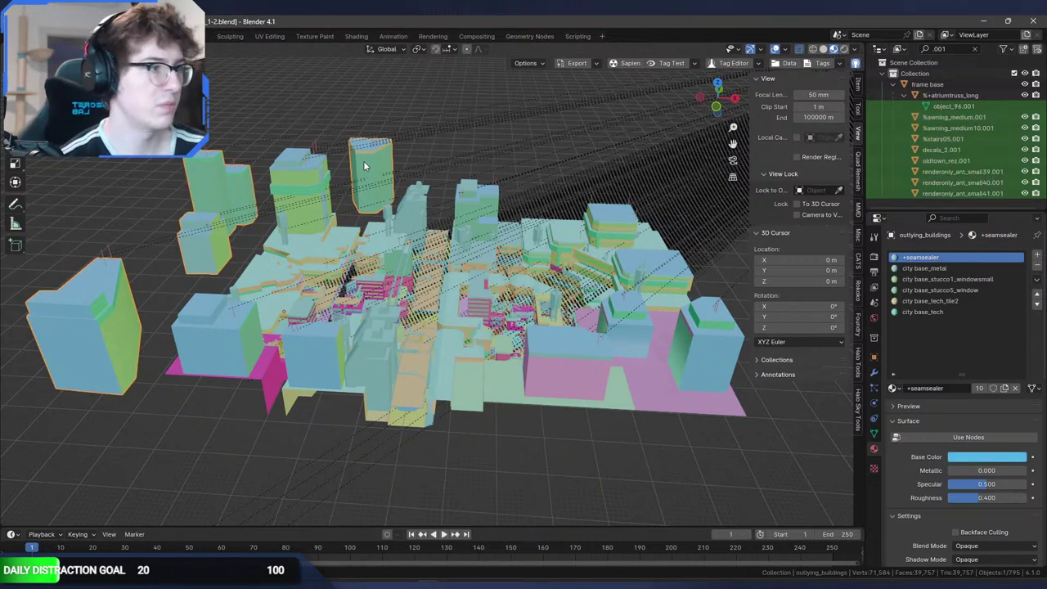
middle_click_drag(610, 198, 709, 267)
left_click(702, 253)
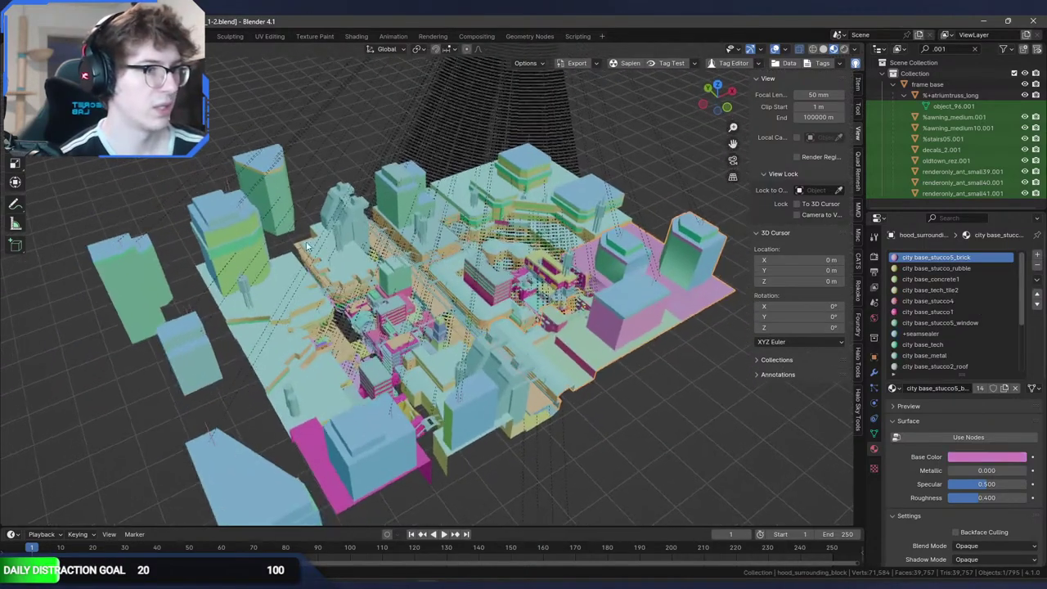
left_click(274, 191)
left_click(251, 233)
middle_click_drag(252, 233, 208, 188)
left_click(208, 187)
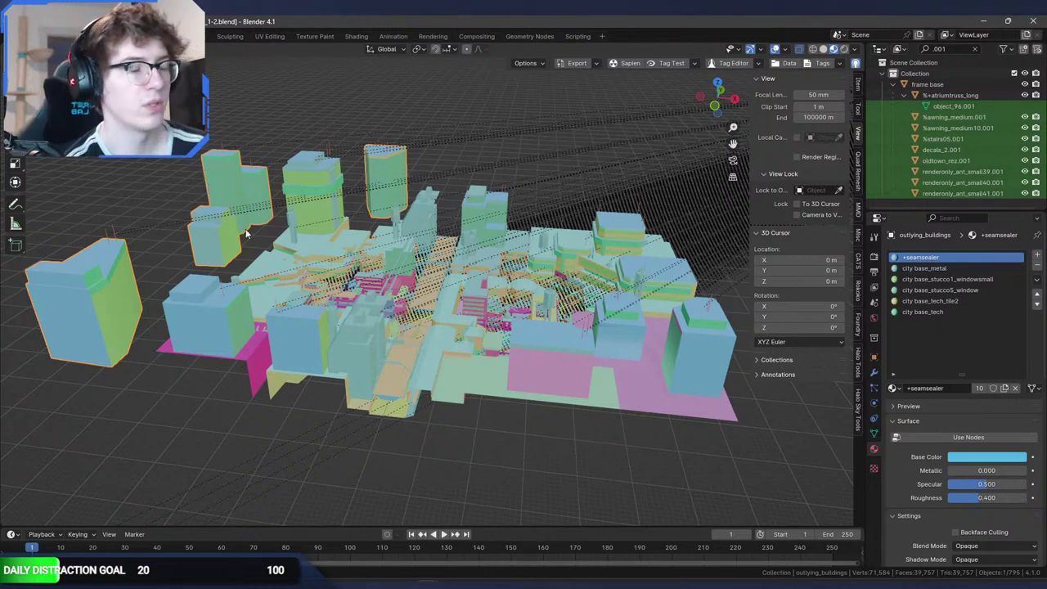
Step: Switch to the war_of_mombasa file and browse to the Object folder of earthcity_1-2.blend for appending
mouse_move(428, 582)
left_click(440, 561)
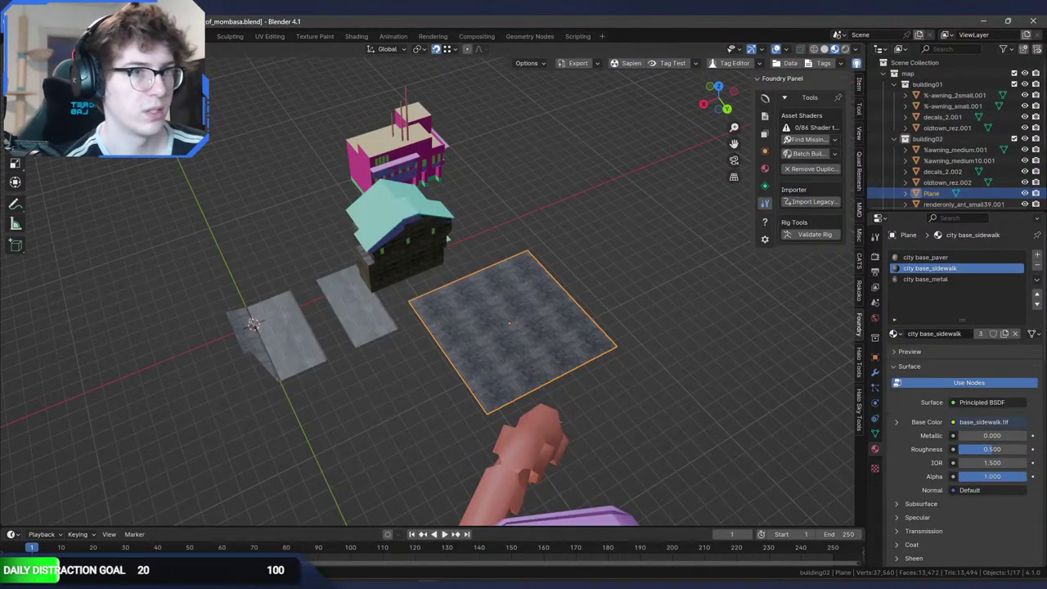
left_click(45, 36)
mouse_move(26, 36)
left_click(62, 168)
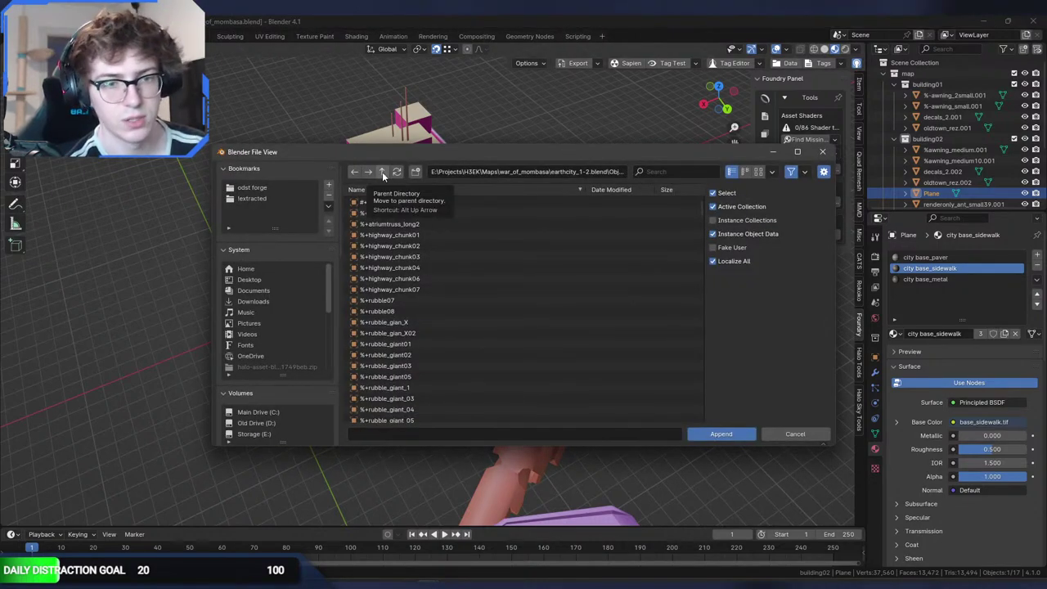
left_click(382, 172)
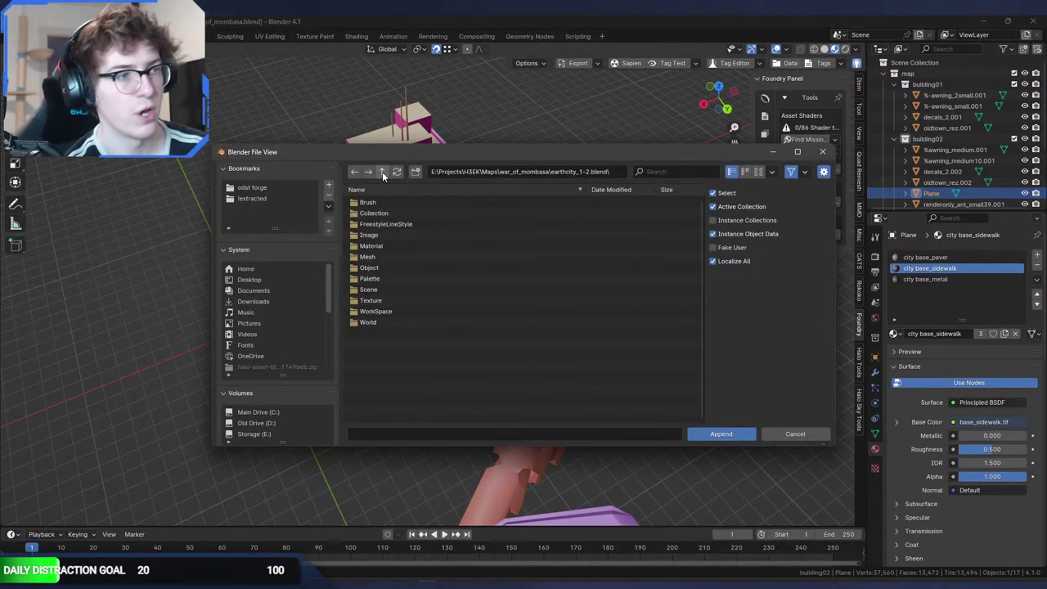
double_click(380, 268)
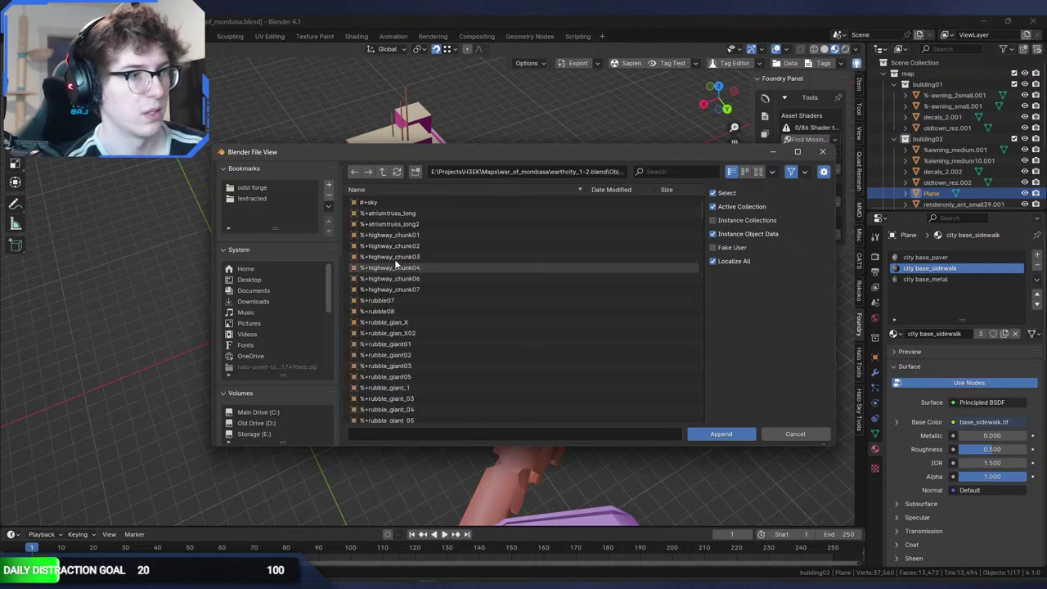
Step: Search the objects for "outl" and append outlying_buildings to the scene
left_click(661, 172)
type("outl")
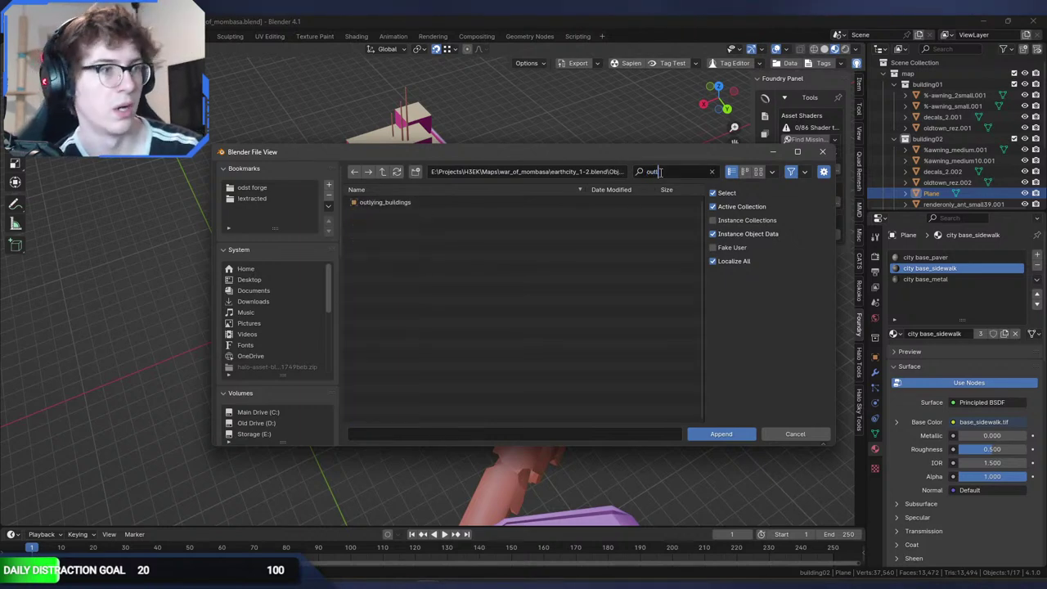
left_click(524, 204)
double_click(525, 205)
scroll(556, 216, "down", 7)
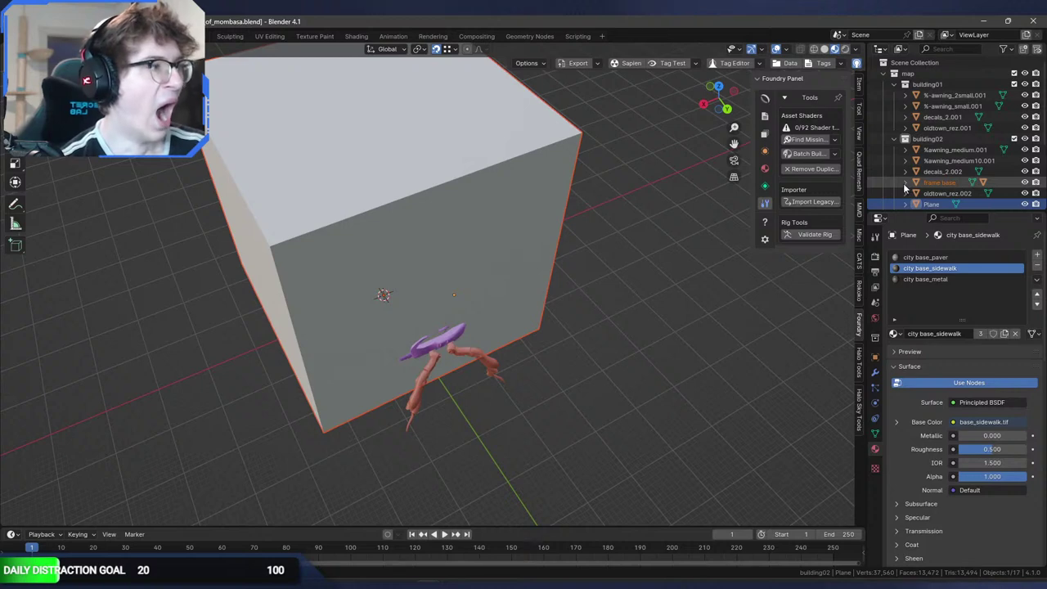
Step: Select the imported frame base object and rename Collection 3 as sky
left_click(939, 183)
scroll(939, 184, "down", 2)
scroll(949, 144, "up", 2)
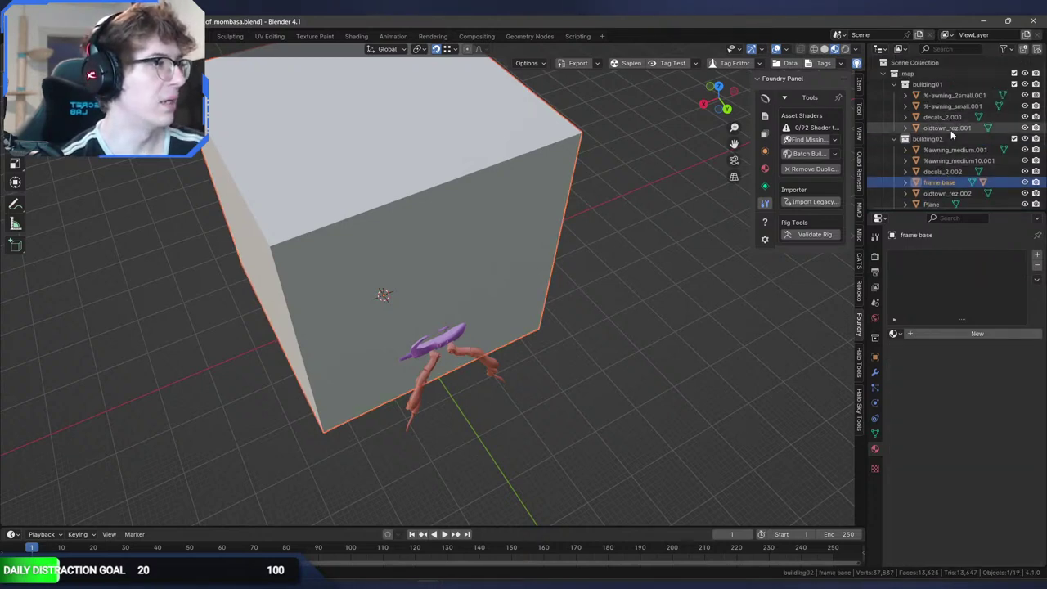
scroll(954, 156, "down", 4)
scroll(949, 184, "up", 4)
scroll(949, 141, "down", 6)
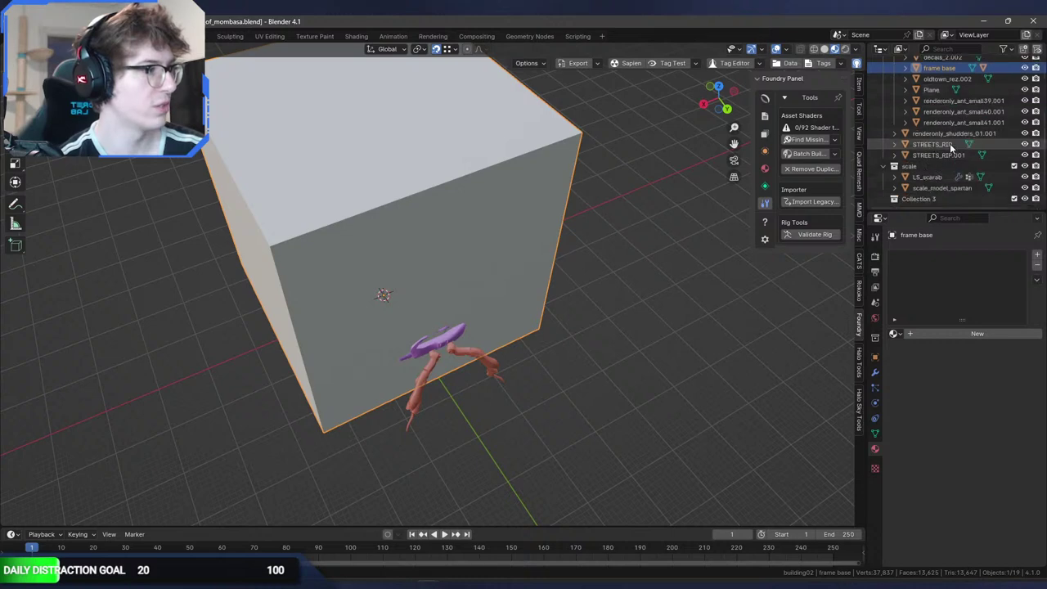
double_click(938, 197)
type("sky")
key("Return")
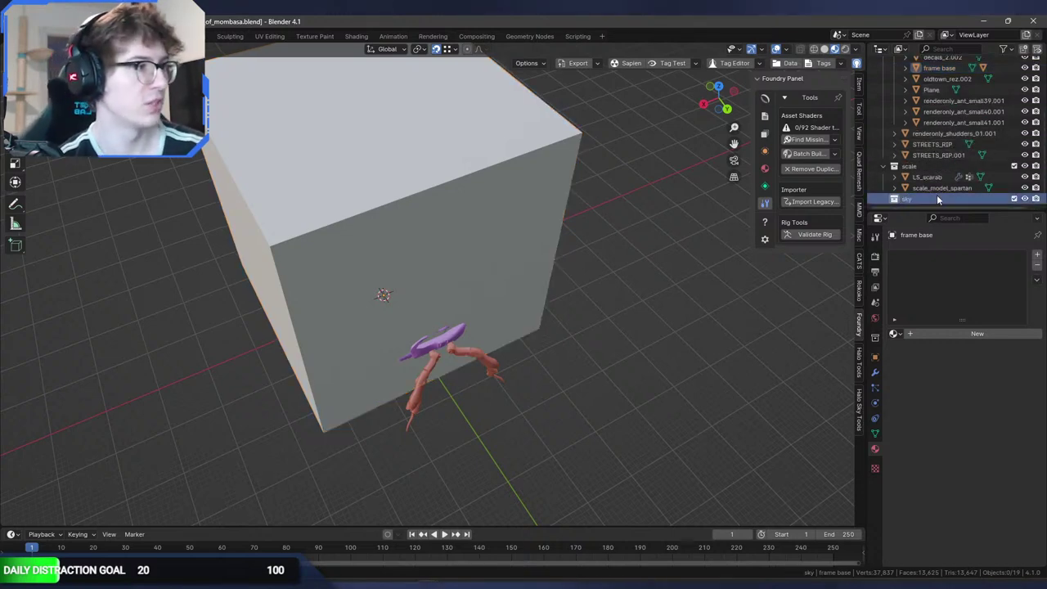
Step: Nest the sky collection under map and move frame base and outlying_buildings into it
left_click_drag(925, 200, 939, 77)
scroll(952, 121, "down", 3)
left_click_drag(939, 117, 942, 184)
left_click(907, 194)
scroll(939, 193, "down", 2)
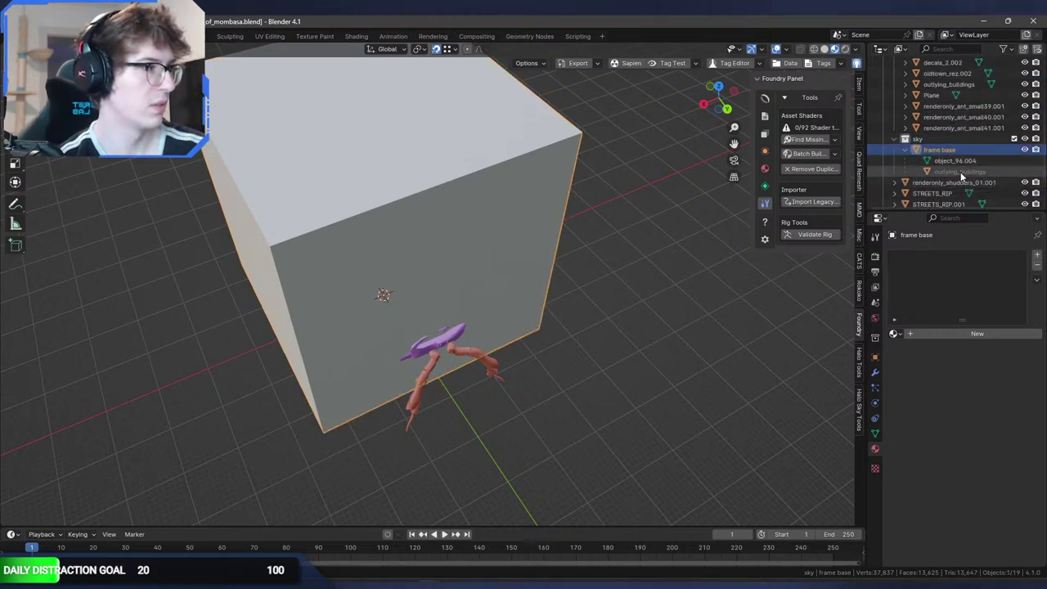
left_click(961, 174)
left_click_drag(967, 87, 960, 170)
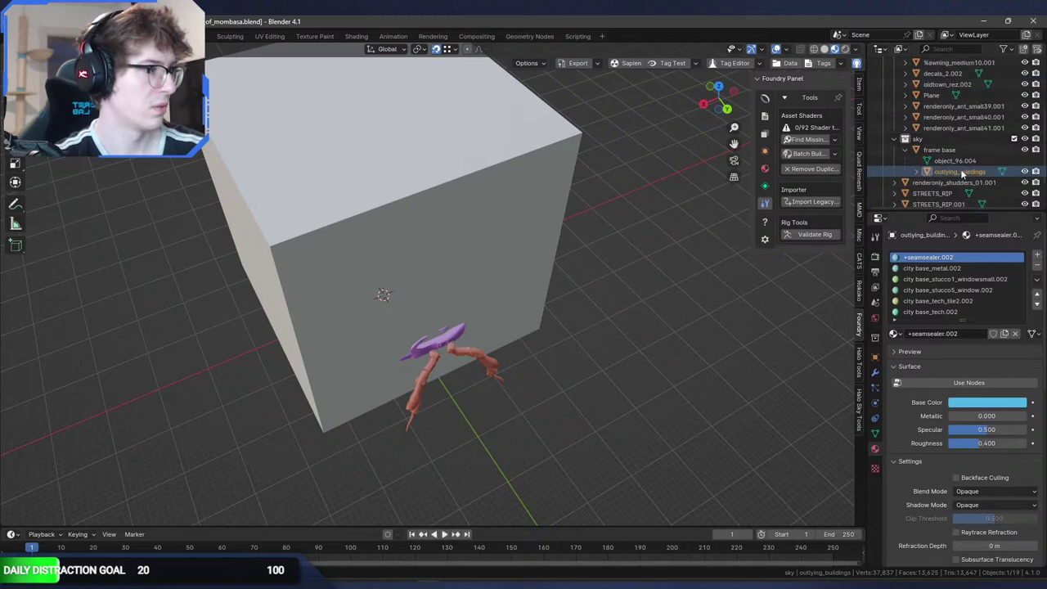
Step: Clear the parent of outlying_buildings while keeping its transformation, and delete the frame base object
key("alt+p")
left_click(587, 193)
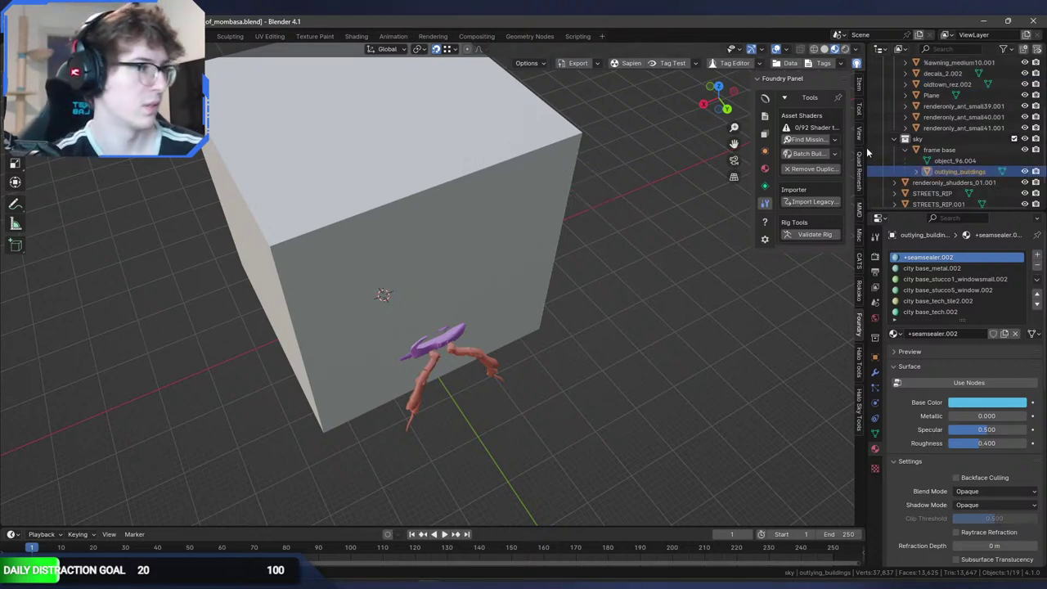
key("alt+p")
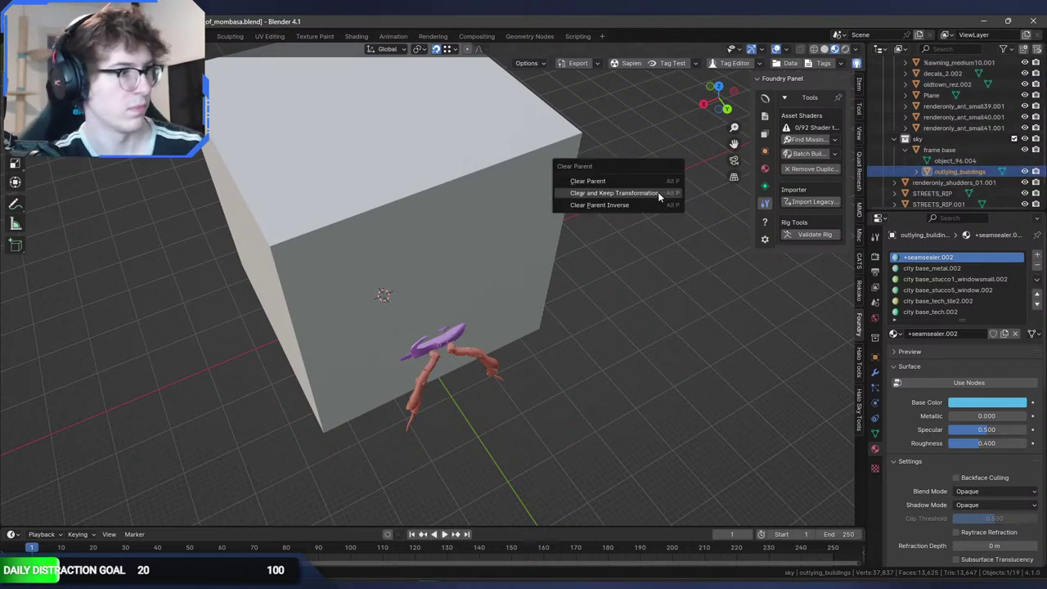
left_click(657, 192)
left_click(965, 153)
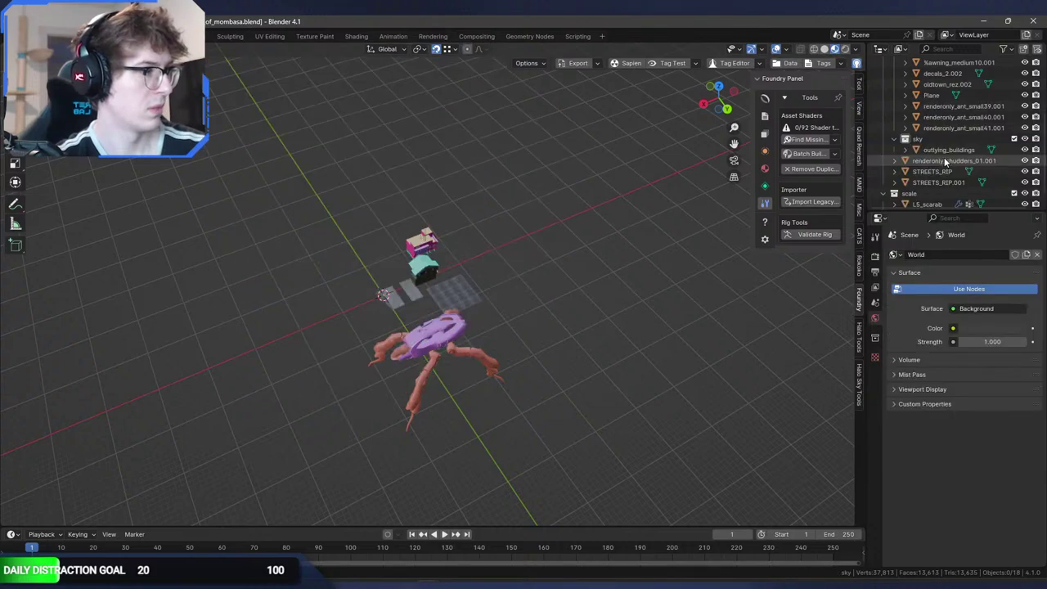
Step: Move outlying_buildings horizontally by about 57537 m in X and 57548 m in Y, bringing it near the Scarab
left_click(951, 151)
middle_click_drag(565, 233, 649, 163)
key("g")
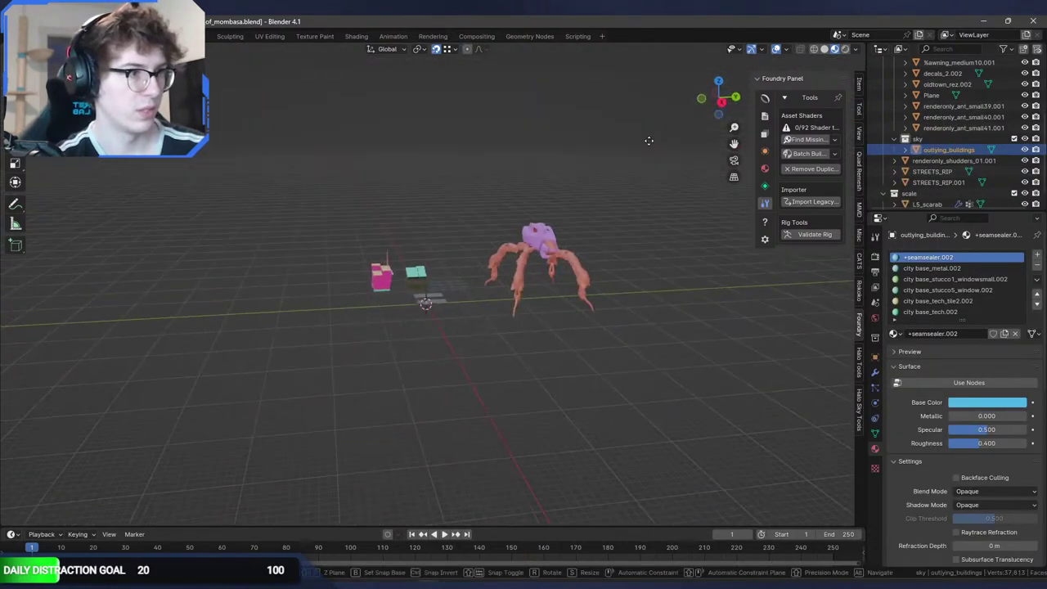
key("shift+z")
left_click(596, 272)
middle_click_drag(596, 272, 580, 298)
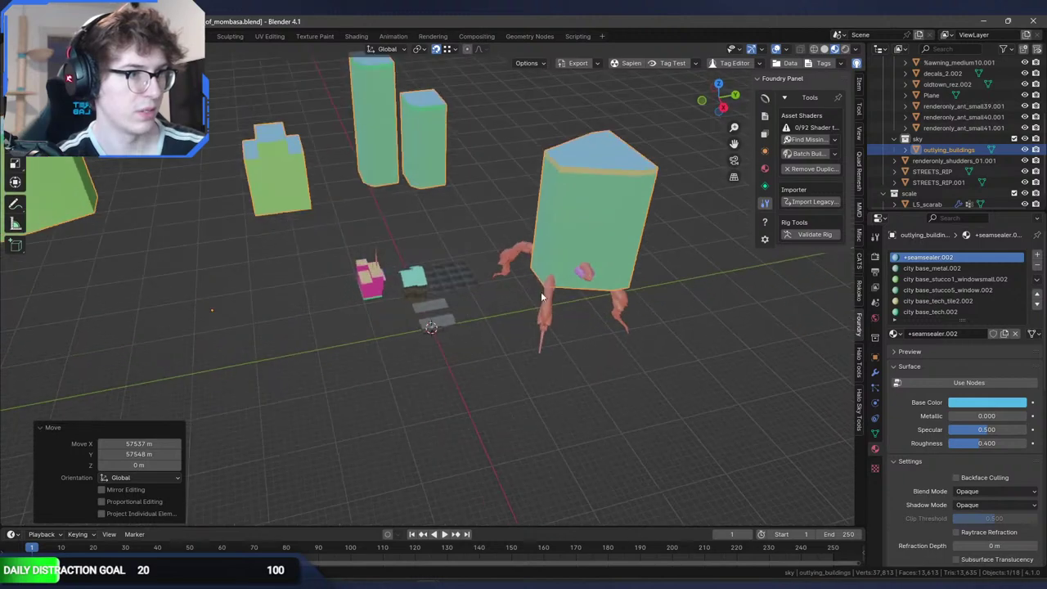
Step: Shift outlying_buildings horizontally by about -326 m in X and 2222 m in Y so the towers stand behind the Scarab
key("g")
key("shift+z")
left_click(418, 394)
middle_click_drag(418, 395, 370, 350)
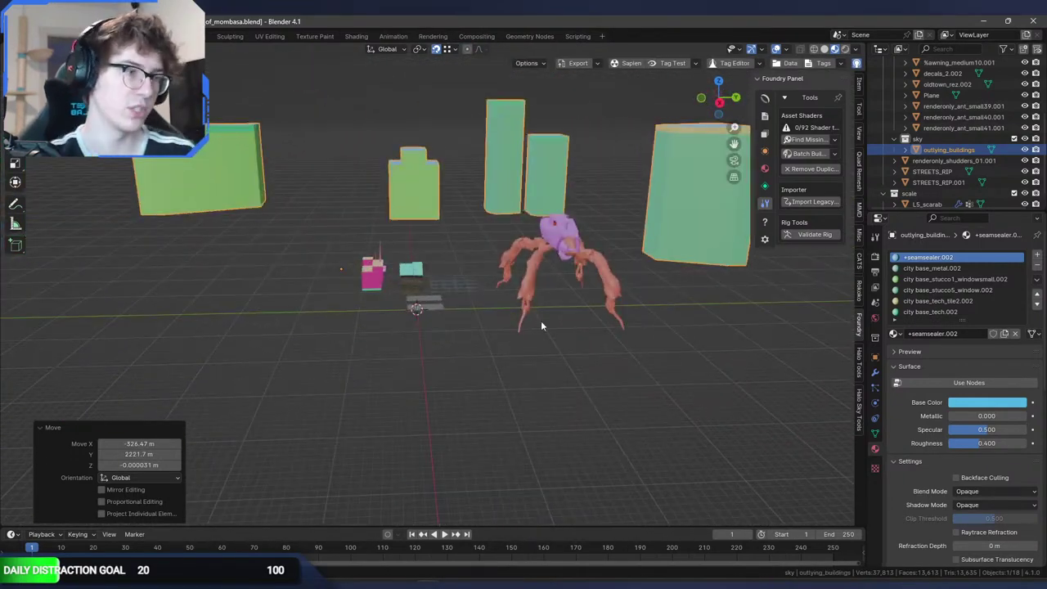
middle_click_drag(554, 325, 614, 346)
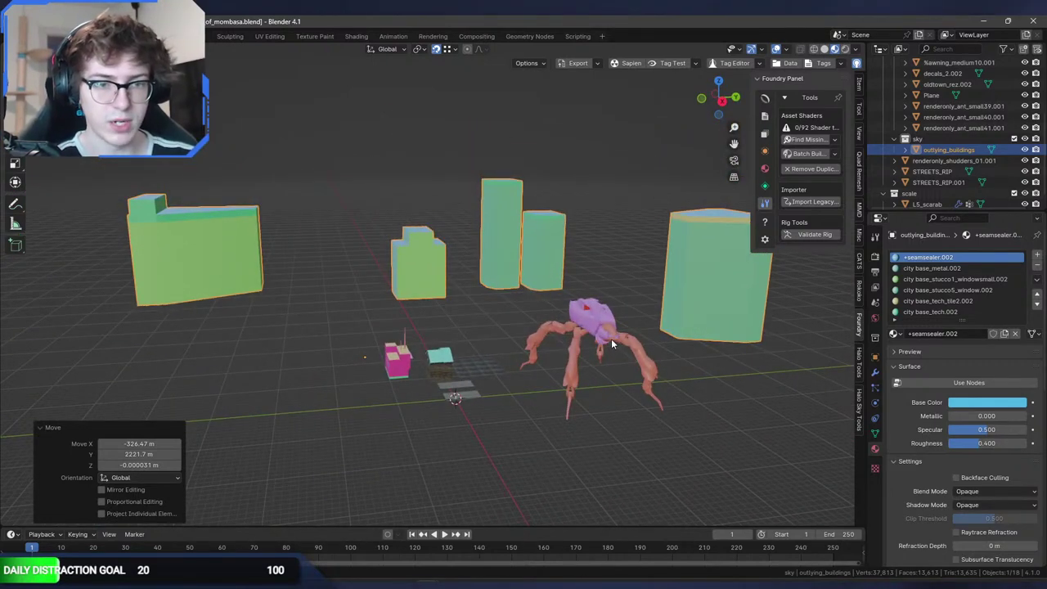
Step: Move outlying_buildings about -1295.5 m along X, away from the Scarab and the small buildings
middle_click_drag(530, 316, 627, 357)
key("g")
key("y")
key("x")
left_click(682, 394)
scroll(628, 362, "down", 3)
scroll(629, 362, "up", 2)
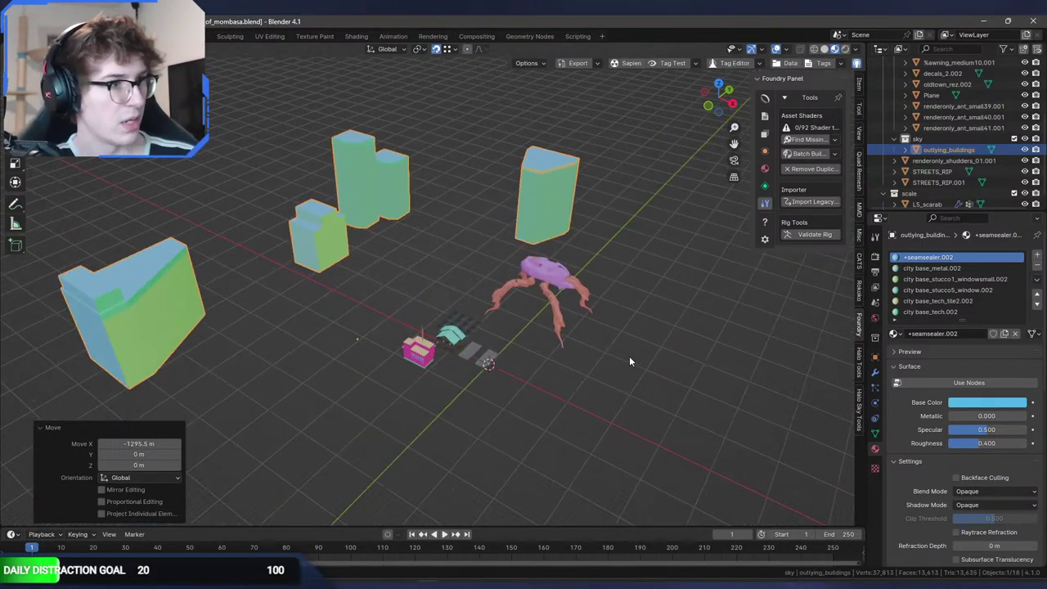
Step: Duplicate outlying_buildings in place and rotate the copy 180° about Z
key("shift+d")
type("z")
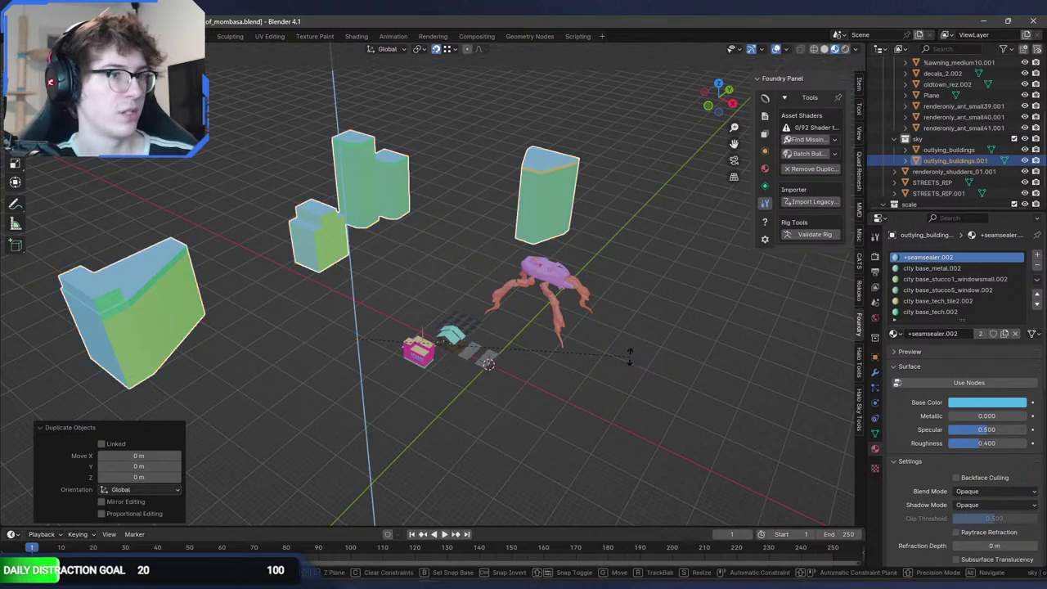
type("9")
key("Escape")
type("rz180")
key("Return")
scroll(663, 332, "down", 4)
middle_click_drag(663, 332, 655, 373)
Step: Move the rotated copy horizontally by about 4680 m in X and 926 m in Y to enclose the play area
key("g")
key("shift+z")
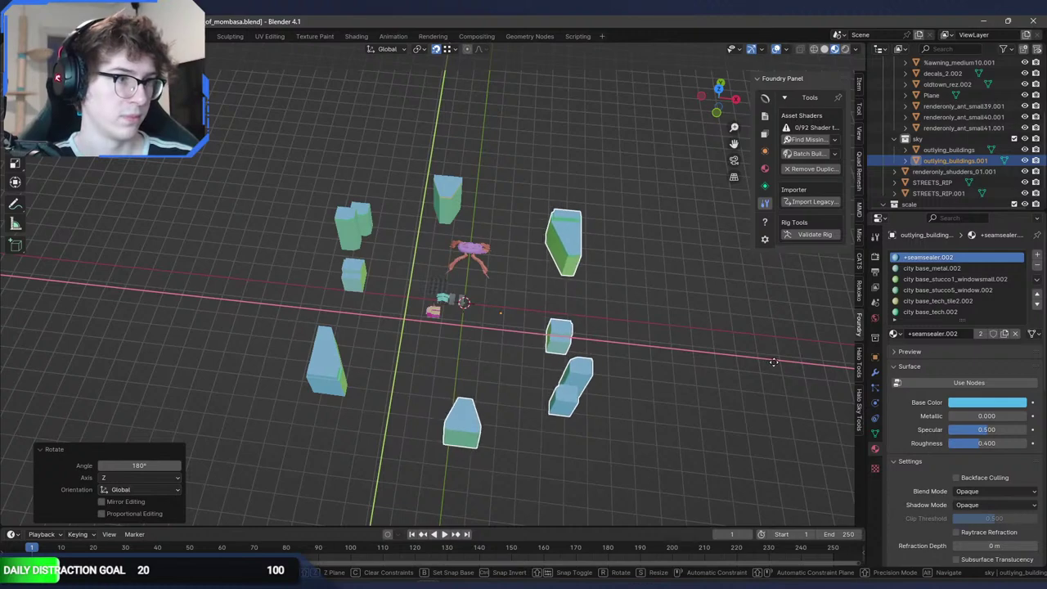
left_click(774, 362)
scroll(575, 336, "up", 1)
middle_click_drag(575, 335, 679, 329)
scroll(645, 327, "up", 3)
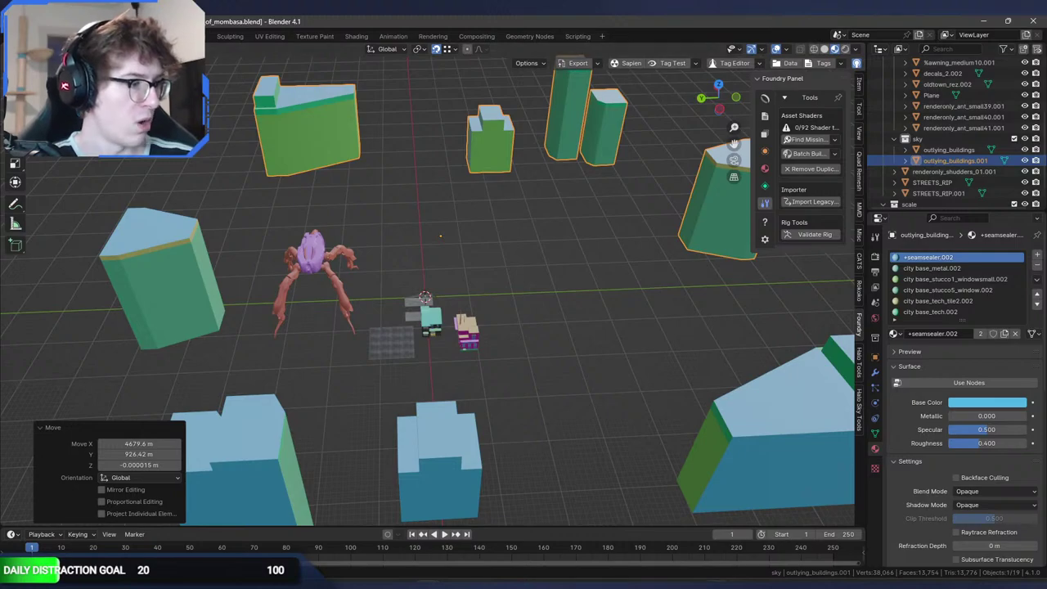
Step: Switch to the earthcity_1-2 file and inspect the city buildings and a selected object's mesh at close range
mouse_move(430, 583)
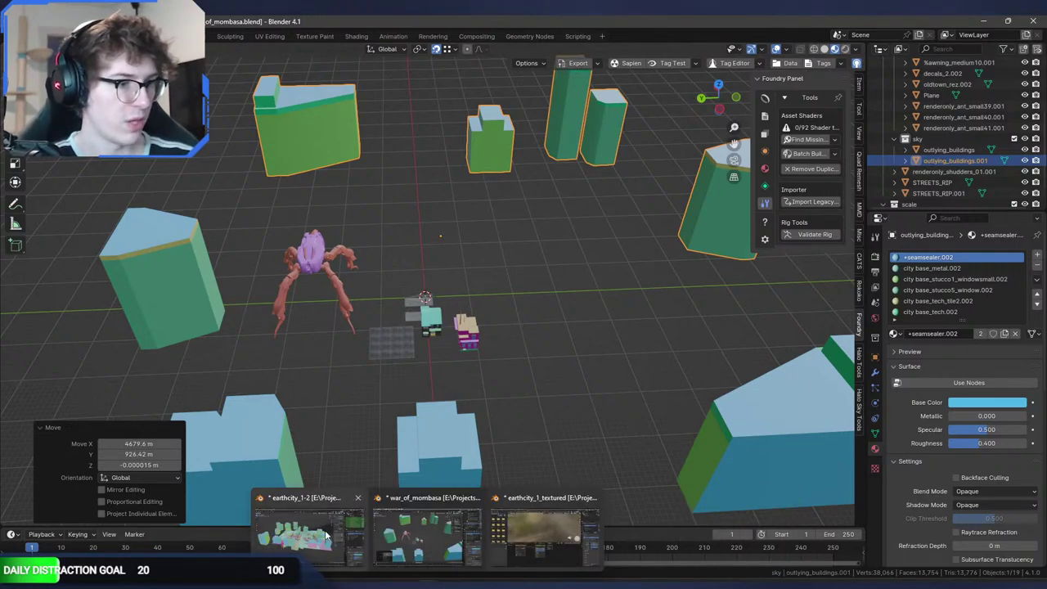
left_click(325, 536)
scroll(470, 274, "up", 6)
middle_click_drag(516, 278, 424, 233)
middle_click_drag(329, 300, 506, 256, "shift")
scroll(469, 275, "up", 5)
left_click(591, 365)
key("Tab")
key("Tab")
middle_click_drag(591, 364, 567, 331)
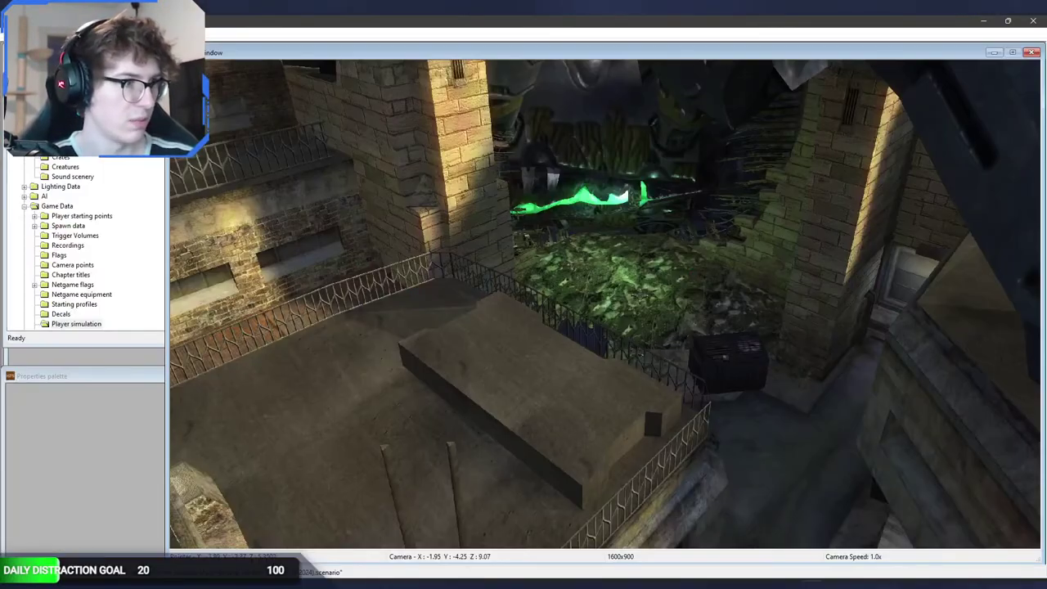
Step: Look up at the Scarab in Sapien and open the 03a_oldmombasa scenario
middle_click_drag(605, 305, 632, 184)
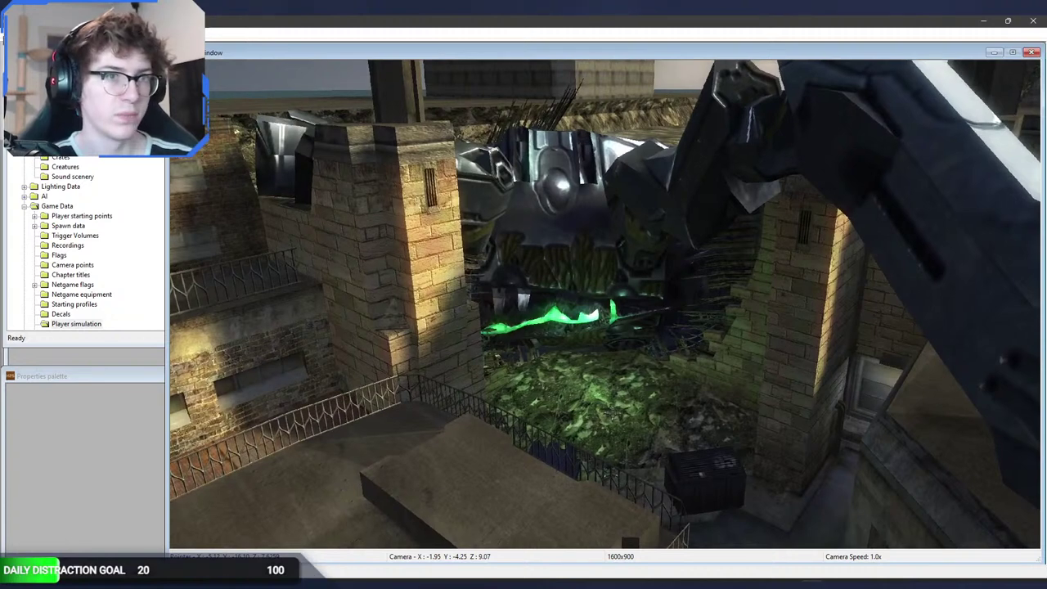
key("ctrl+o")
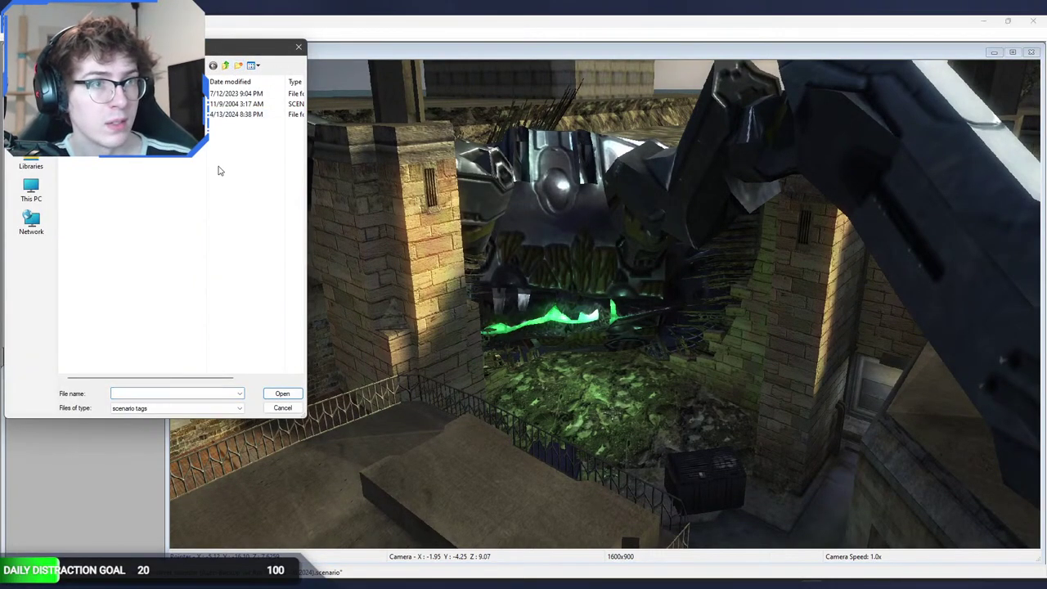
left_click(226, 67)
left_click(225, 67)
double_click(133, 196)
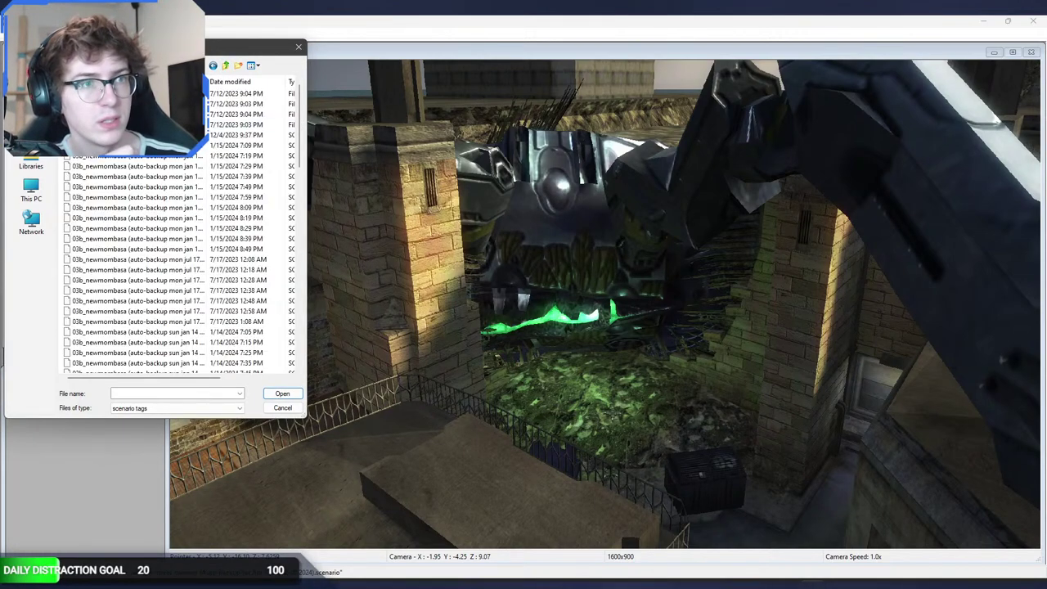
left_click(224, 66)
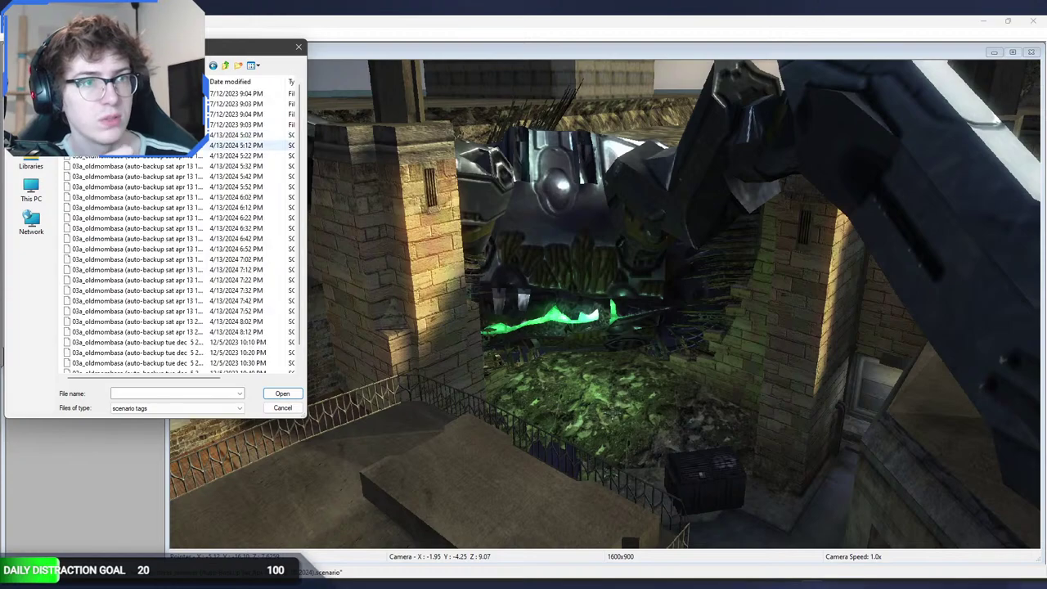
double_click(111, 363)
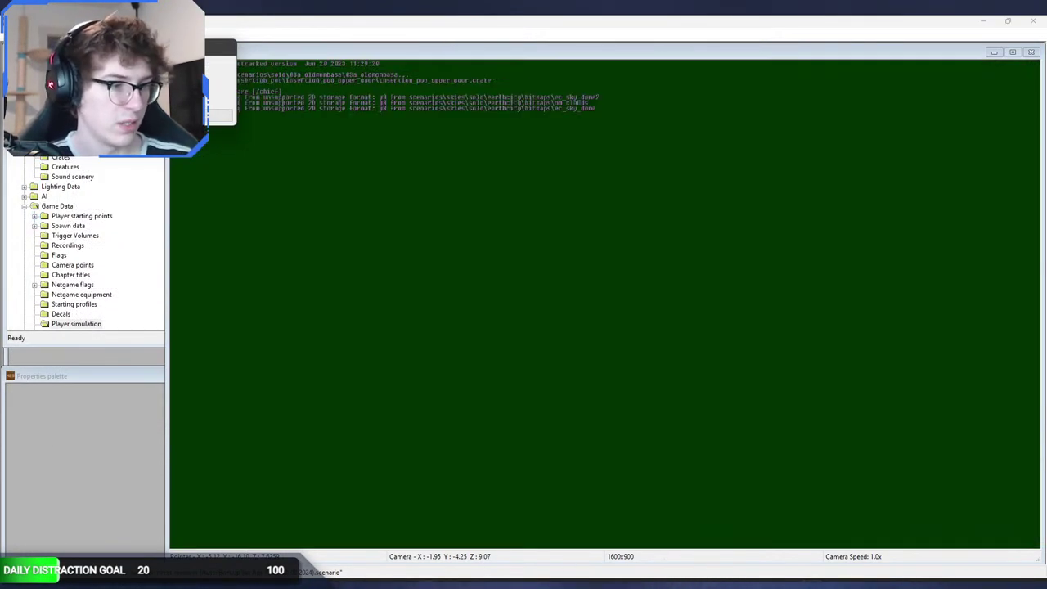
Step: Return to the earthcity_1-2 file and examine the city model's streets and buildings up close
left_click(402, 585)
left_click(334, 535)
middle_click_drag(498, 317, 481, 391)
scroll(523, 310, "up", 5)
scroll(580, 317, "up", 4)
scroll(614, 311, "down", 6)
scroll(532, 301, "down", 6)
scroll(546, 307, "up", 4)
scroll(550, 310, "down", 4)
scroll(450, 292, "up", 4)
scroll(307, 327, "up", 4)
scroll(503, 274, "up", 5)
scroll(415, 241, "down", 4)
scroll(393, 273, "up", 4)
Step: Select a small street object and examine the stepped rooftops and facade ledges of the block beside the street
left_click(279, 408)
scroll(410, 329, "up", 4)
scroll(481, 390, "down", 6)
mouse_move(470, 326)
middle_mouse_down()
mouse_move(484, 309)
mouse_move(462, 320)
middle_mouse_up()
middle_click_drag(462, 320, 536, 376, "shift")
middle_click_drag(536, 376, 329, 384, "shift")
middle_click_drag(446, 365, 228, 294)
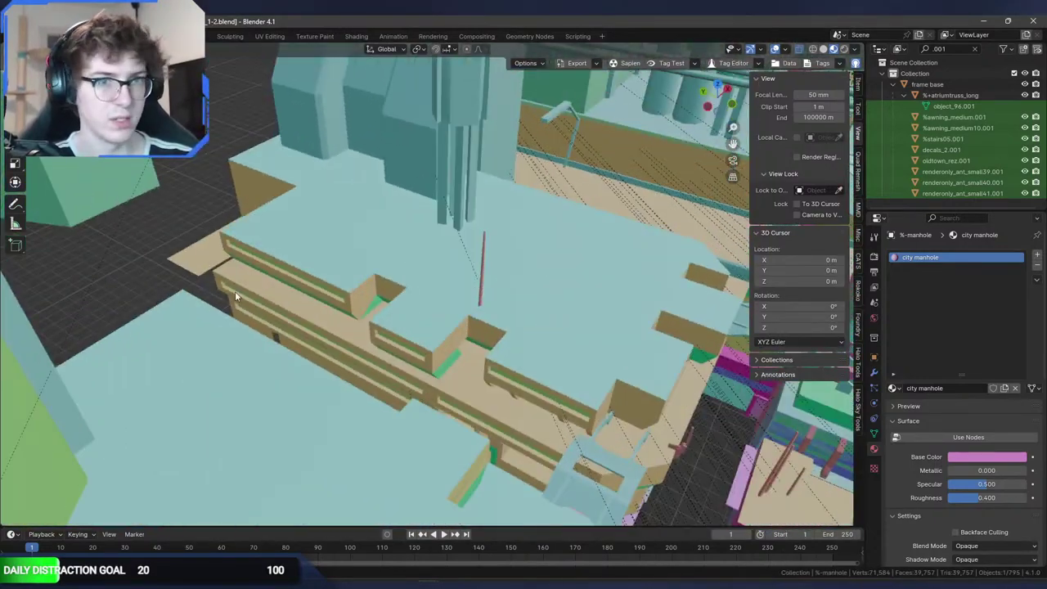
middle_click_drag(396, 304, 354, 262, "shift")
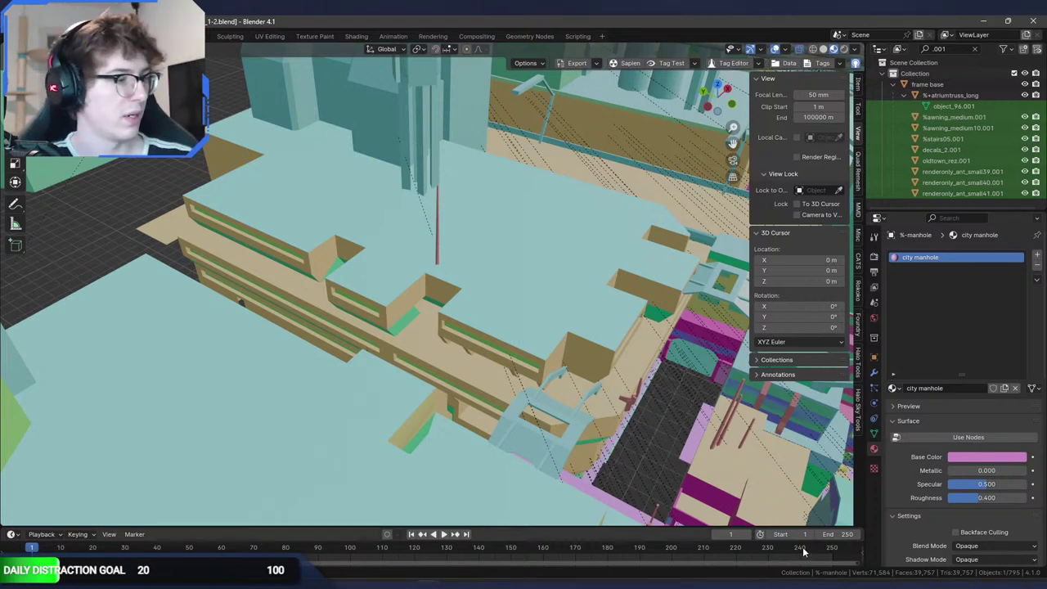
Step: Check the Scarab in Sapien and return to the earthcity_1-2 file to view the surrounding block and its alley
key("alt+Tab")
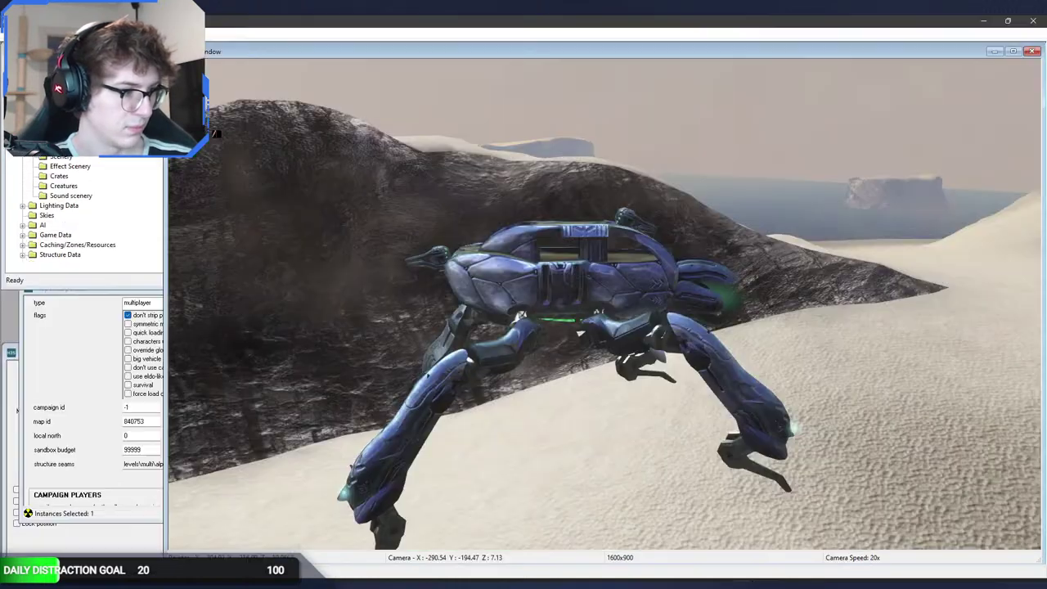
key("w")
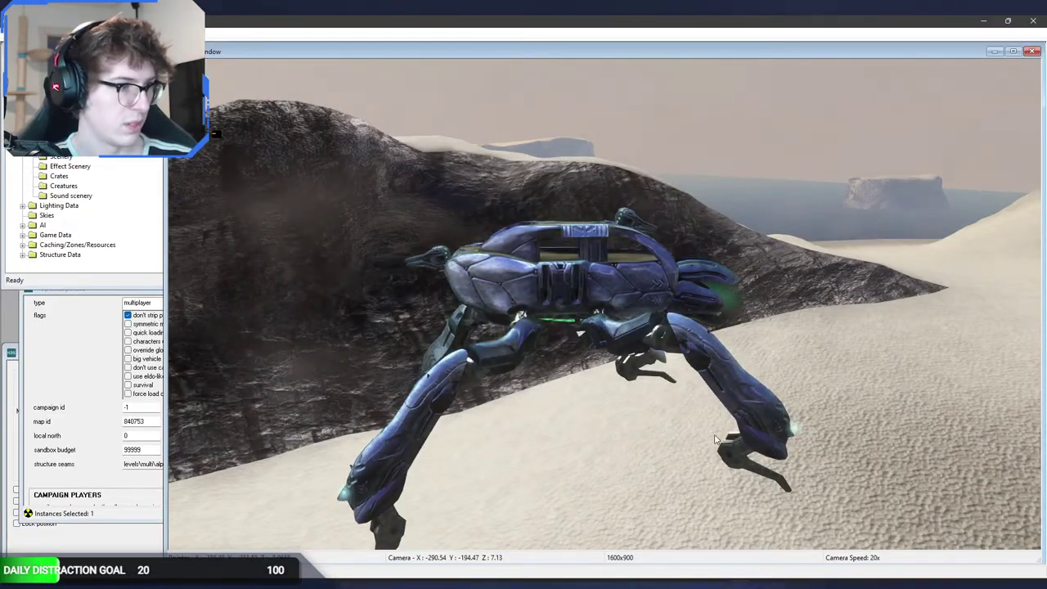
left_click(430, 584)
left_click(325, 534)
middle_click_drag(364, 491, 554, 377)
scroll(461, 372, "down", 3)
middle_click_drag(385, 375, 495, 354, "shift")
middle_click_drag(340, 377, 514, 346, "shift")
middle_click_drag(417, 396, 432, 291)
Step: Select hood_surrounding_block and inspect the material of one of its wall faces
left_click(434, 346)
key("Tab")
left_click(413, 349)
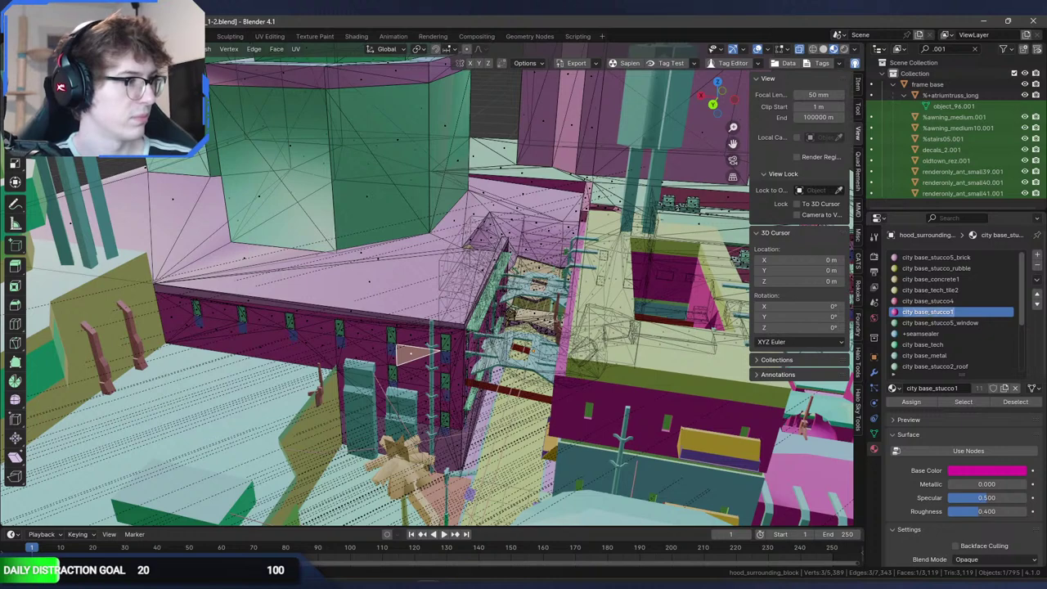
key("Tab")
Step: Switch back to the war_of_mombasa file with the ring of outlying towers
key("alt+Tab")
key("alt+Tab")
key("alt+Tab")
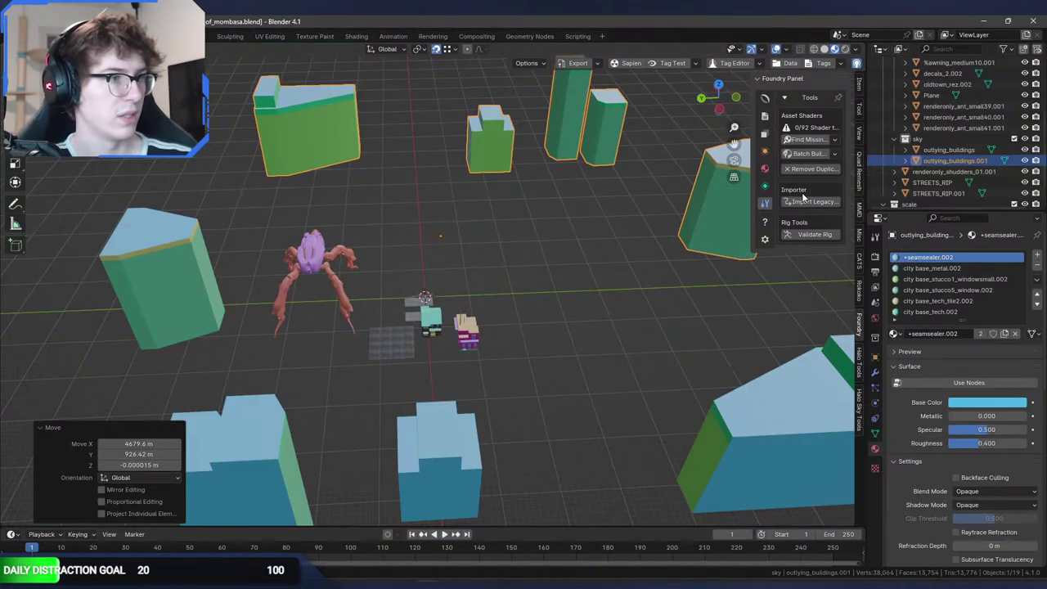
Step: Scale the sidewalk plane's geometry up about 11.1 times and move it horizontally to cover the ground inside the ring of towers
scroll(428, 200, "up", 1)
left_click(442, 216)
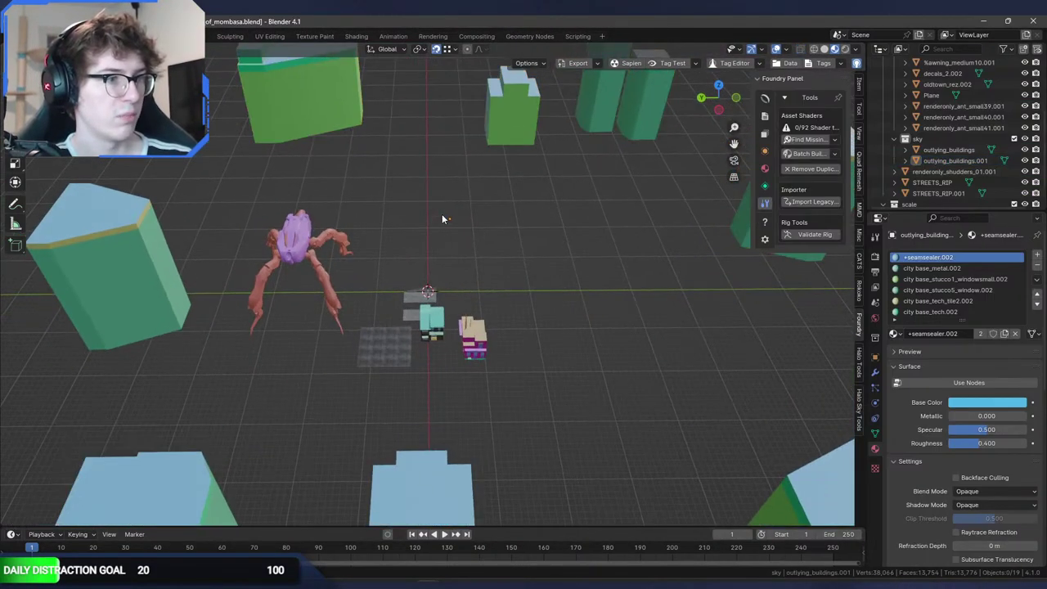
left_click(392, 360)
key("Tab")
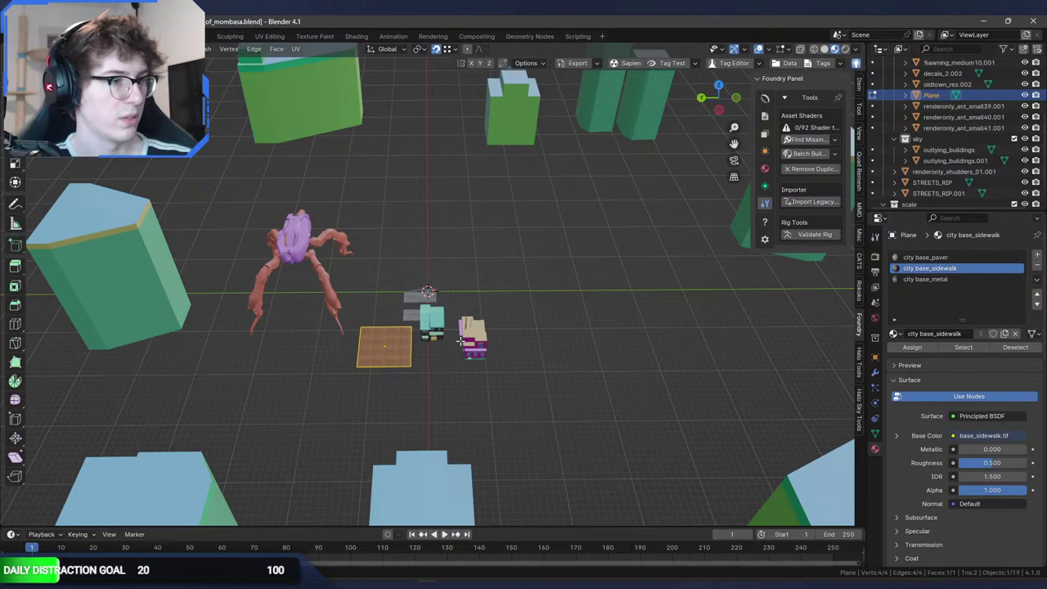
key("s")
left_click(789, 334)
key("g")
key("shift+z")
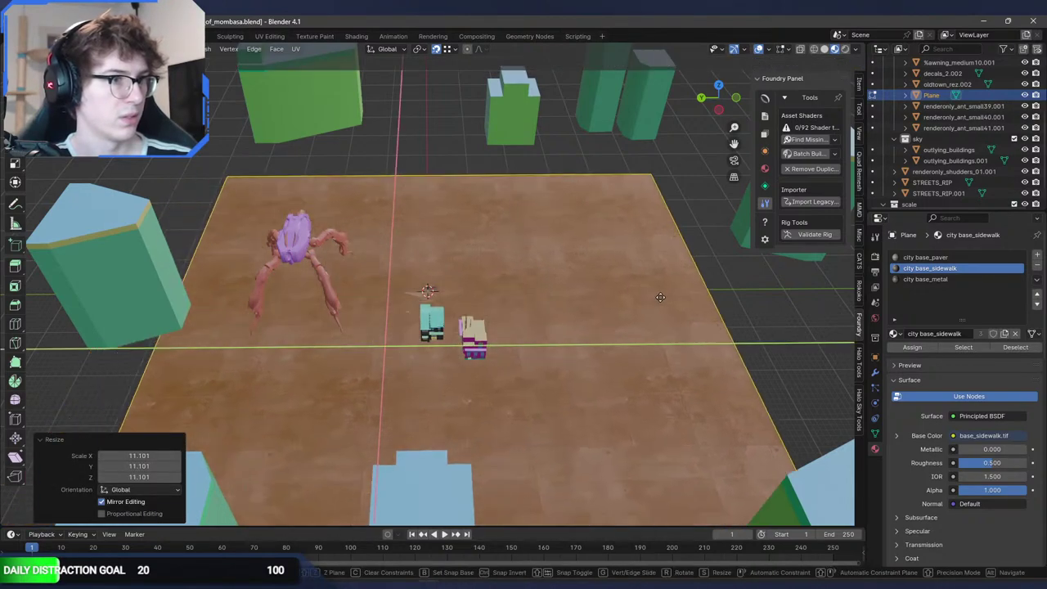
left_click(694, 257)
scroll(694, 257, "down", 2)
middle_click_drag(587, 288, 702, 299)
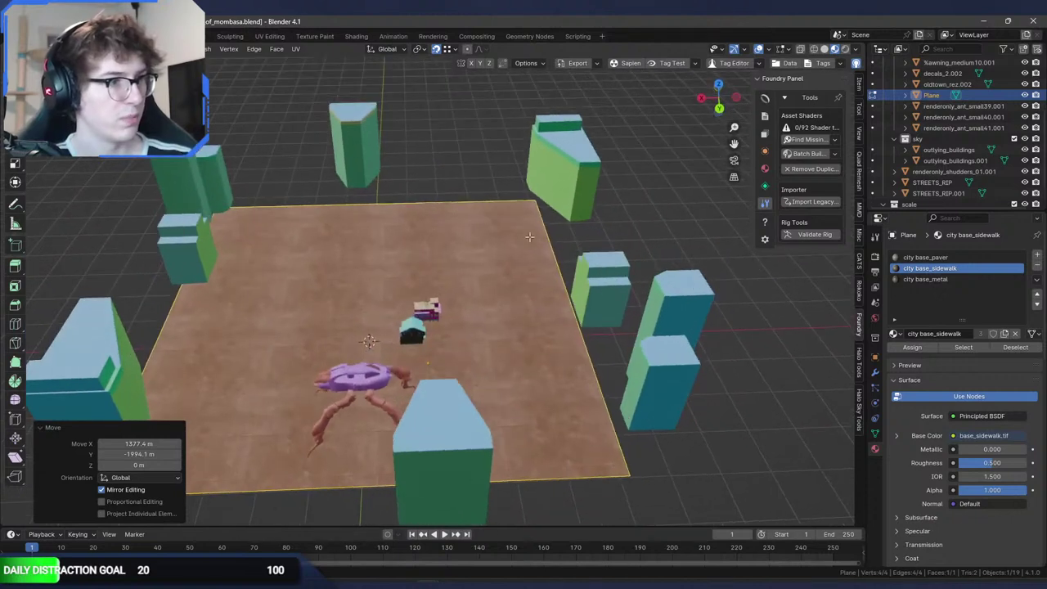
Step: Add a new material in its own slot on the enlarged plane and try to remove duplicate shaders with the Foundry tools
left_click(1036, 255)
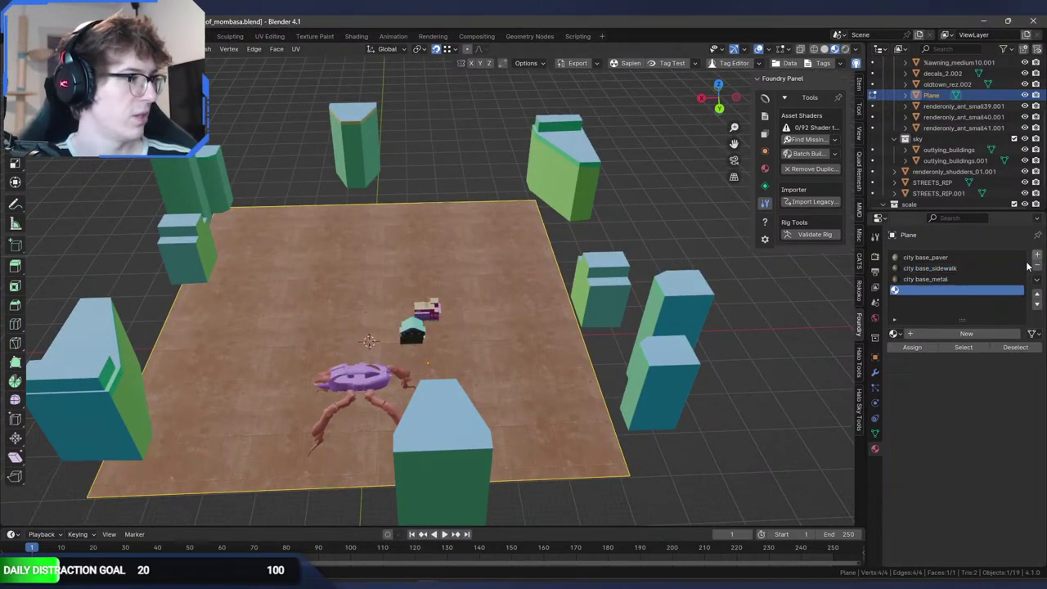
left_click(965, 333)
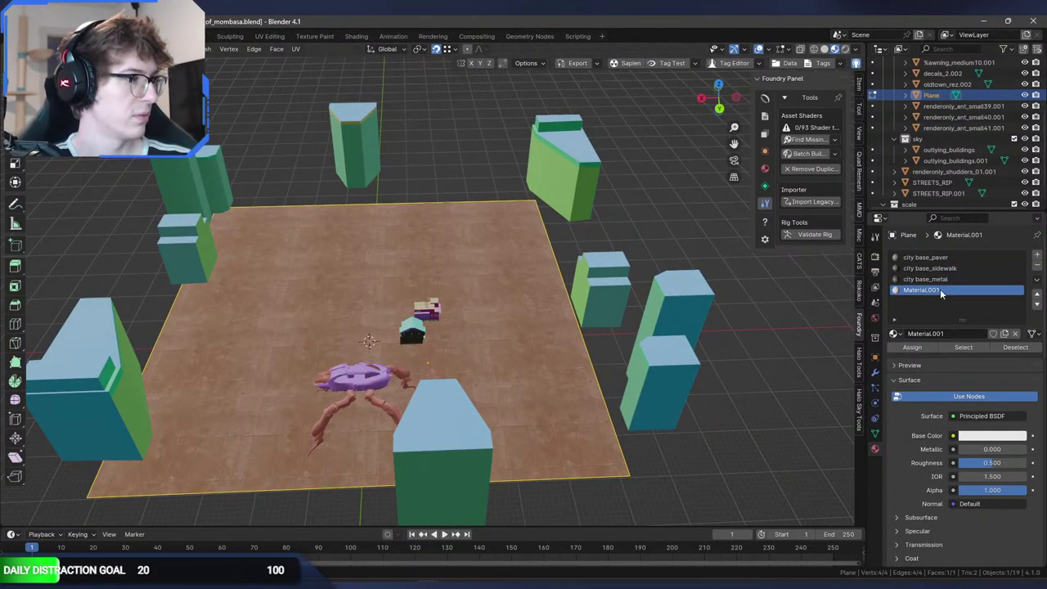
left_click(810, 168)
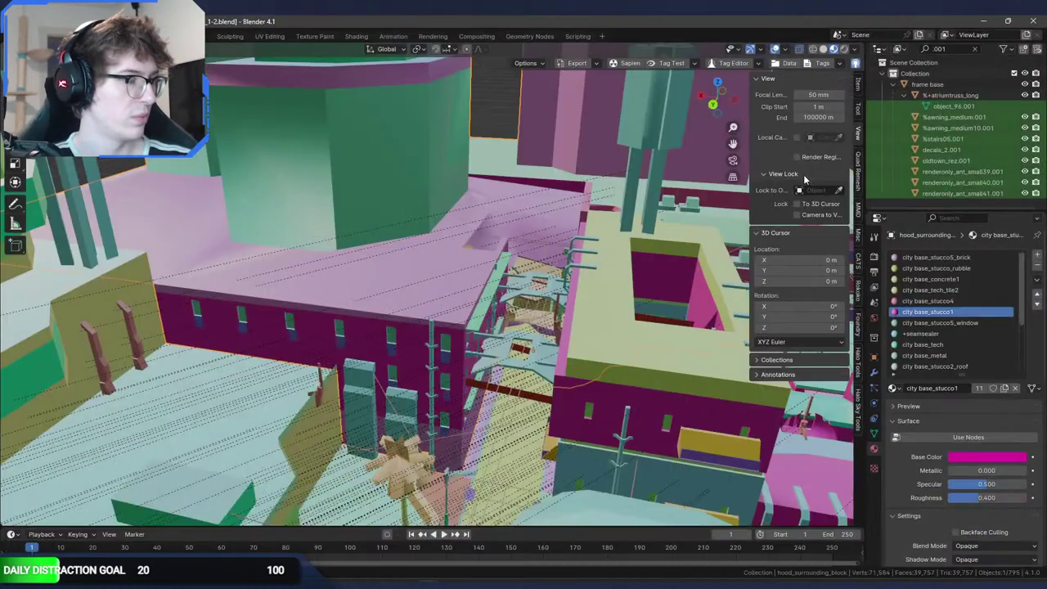
Step: Check the other open Blender windows and open the h2_scarab-10 file in a fresh Blender session
mouse_move(427, 583)
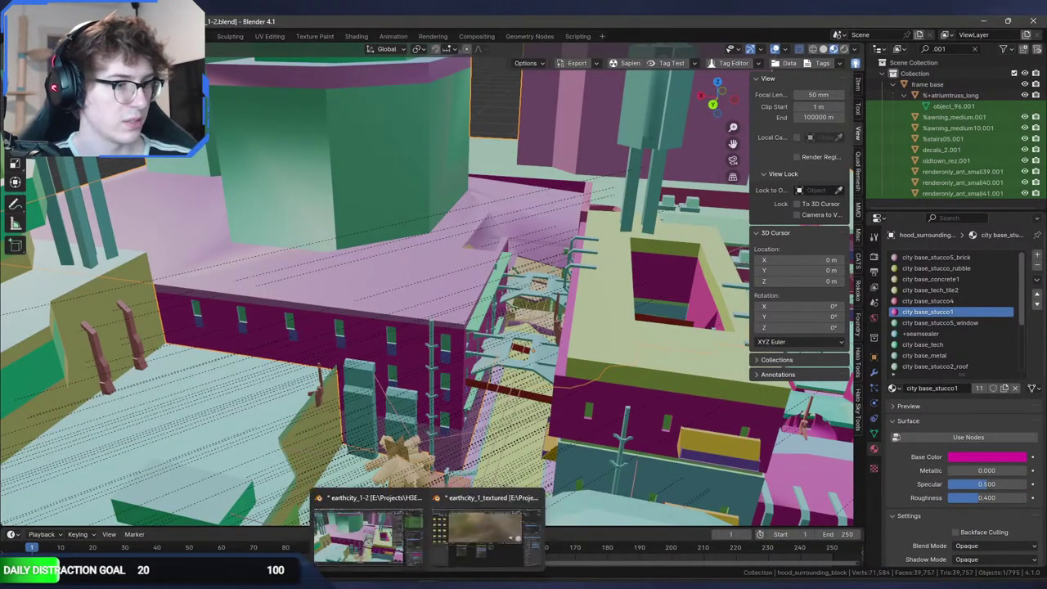
left_click(481, 530)
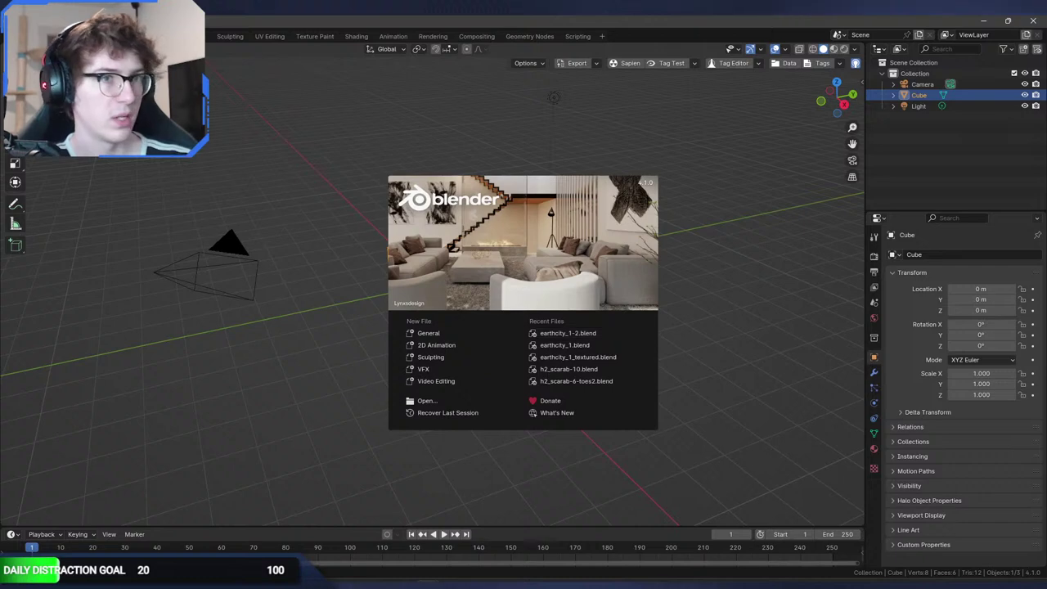
left_click(26, 35)
left_click(27, 36)
mouse_move(65, 69)
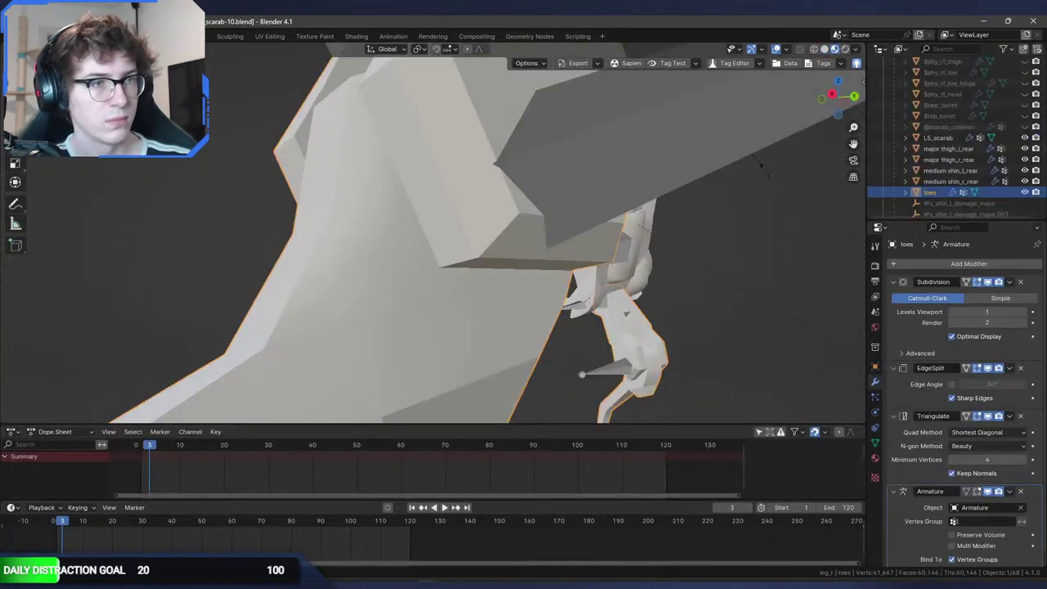
Step: Open war_of_mombasa.blend from the war_of_mombasa maps folder
left_click(27, 36)
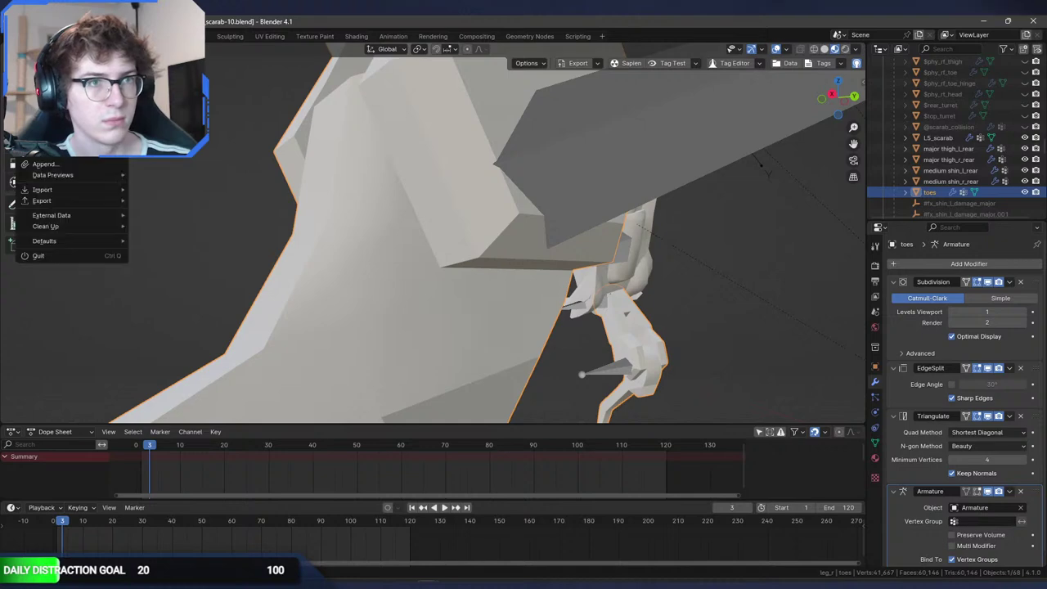
left_click(44, 60)
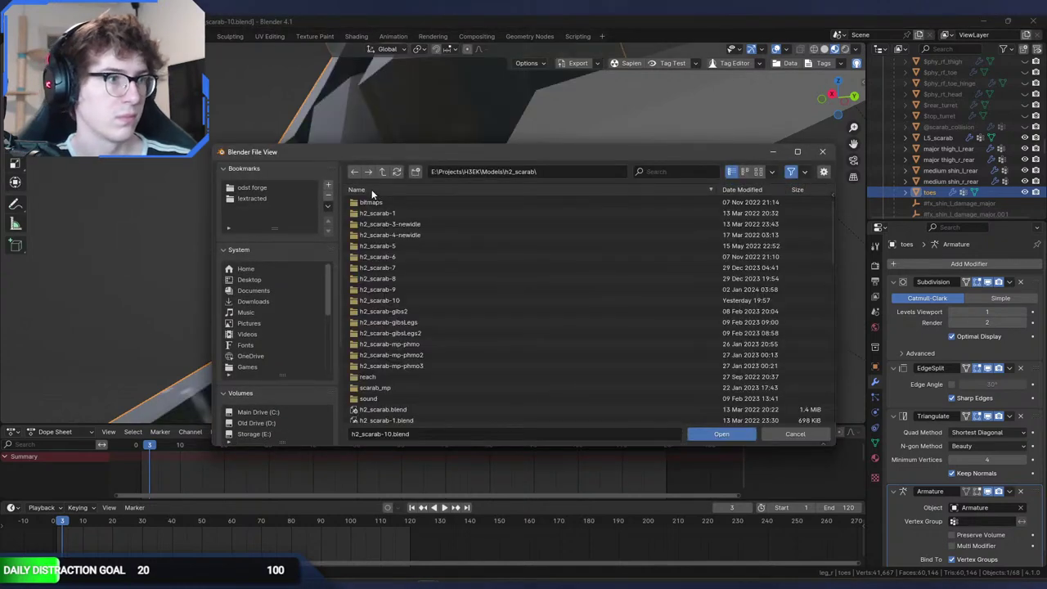
scroll(331, 328, "down", 5)
left_click(277, 381)
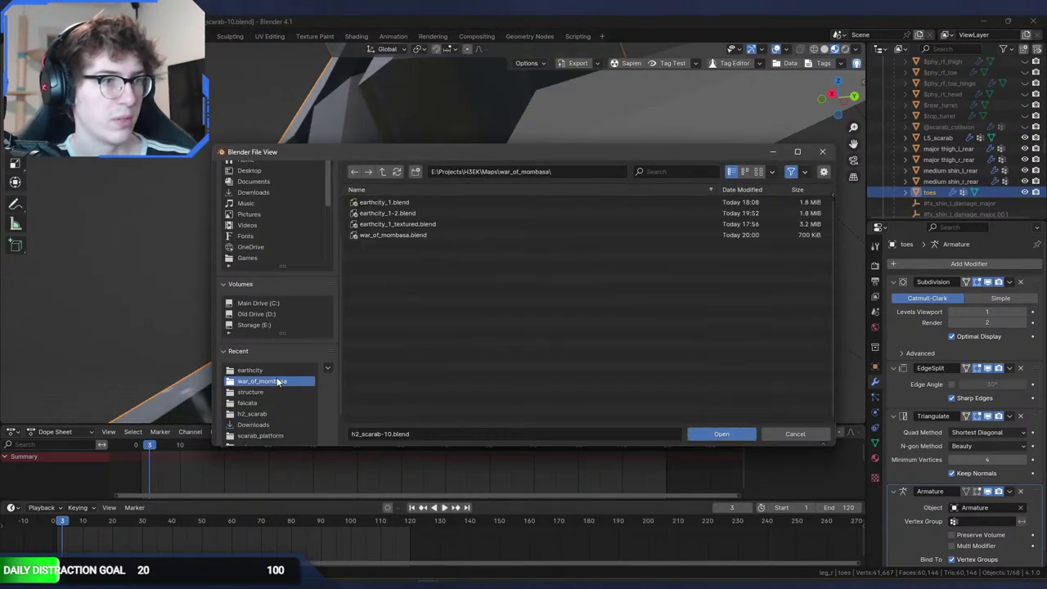
double_click(428, 234)
Step: Add a plane mesh at the world origin beside the street pieces
scroll(432, 268, "down", 5)
middle_click_drag(429, 234, 699, 282)
scroll(432, 269, "down", 2)
middle_click_drag(691, 282, 500, 290, "shift")
scroll(424, 278, "up", 4)
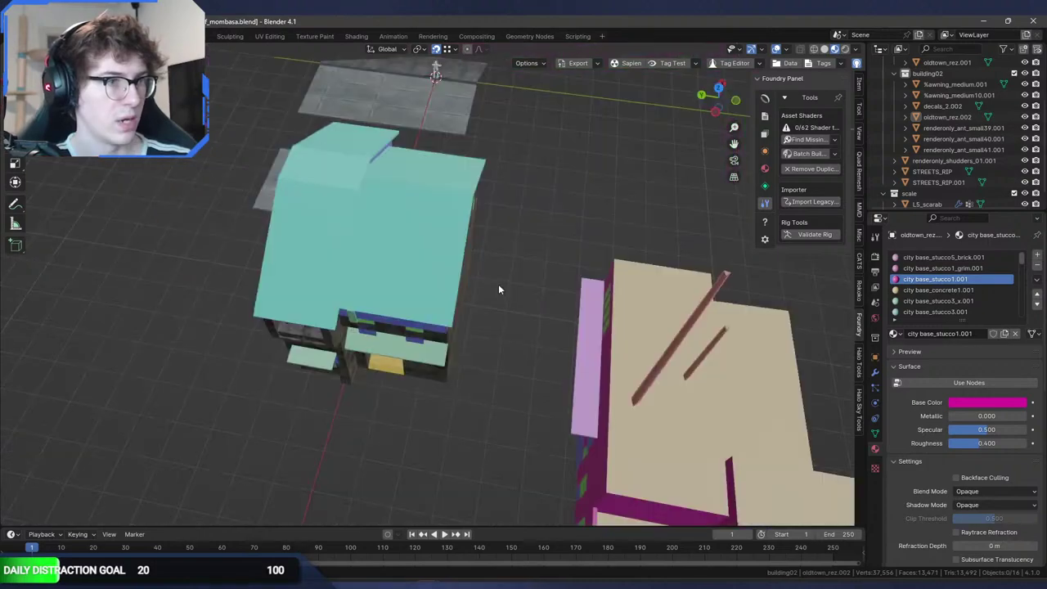
scroll(501, 289, "down", 6)
scroll(505, 290, "up", 2)
middle_click_drag(421, 227, 362, 276, "shift")
key("shift+a")
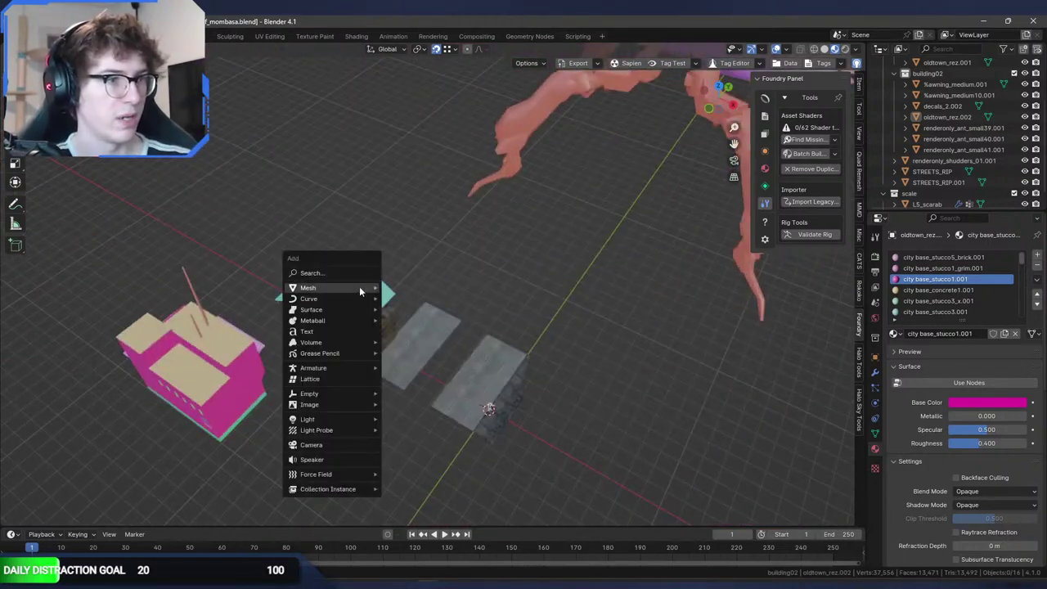
mouse_move(353, 289)
left_click(427, 289)
Step: Scale the new plane's geometry by 10000 to make a large ground surface
scroll(454, 283, "down", 3)
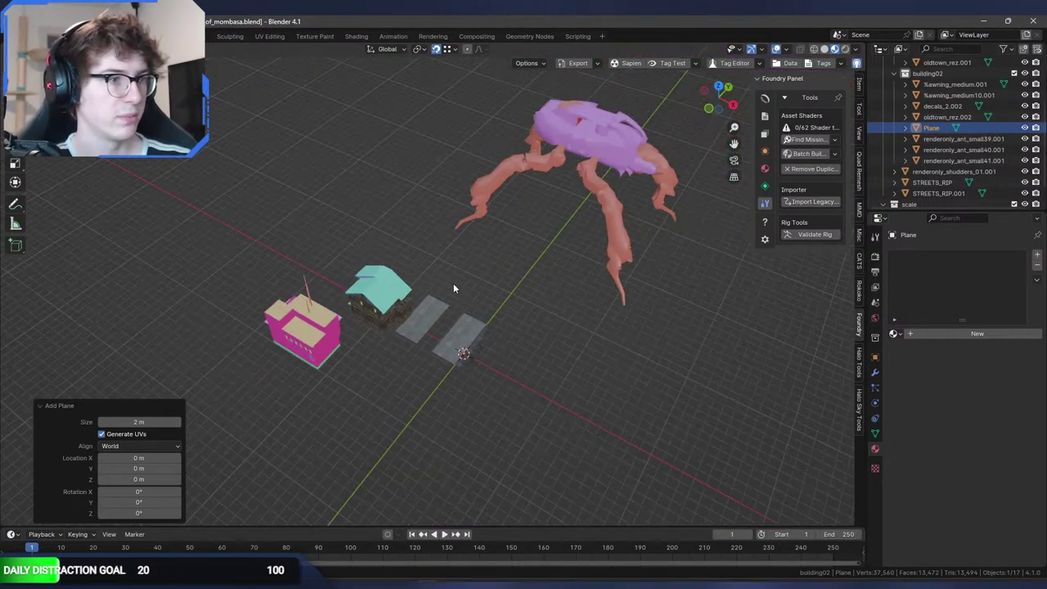
key("Tab")
type("s10000")
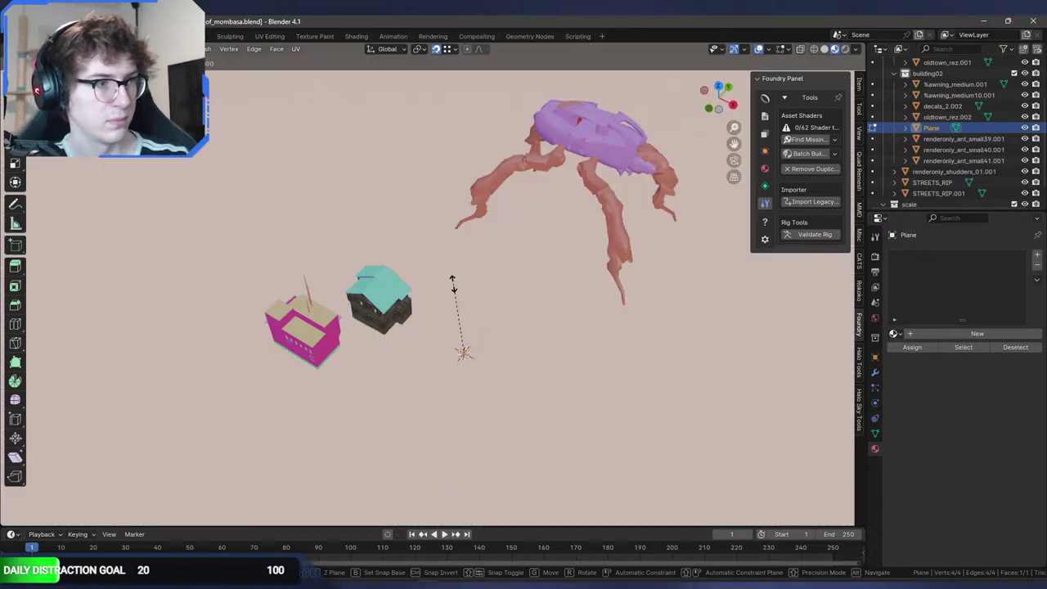
key("Return")
scroll(500, 268, "down", 4)
middle_click_drag(500, 268, 643, 253)
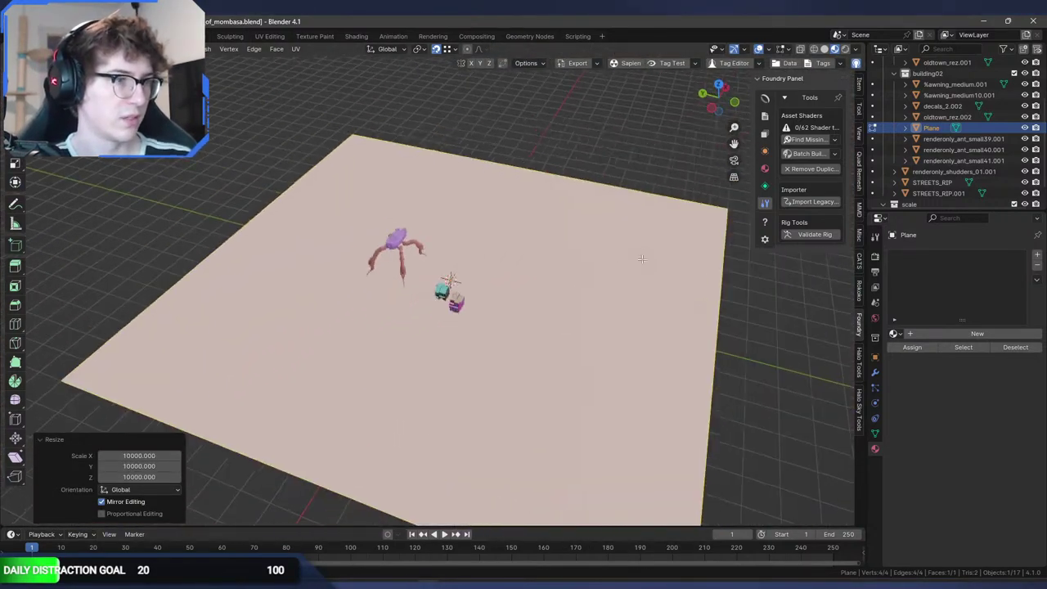
key("Tab")
Step: Append the outlying_buildings object from earthcity_1-2.blend
left_click(27, 36)
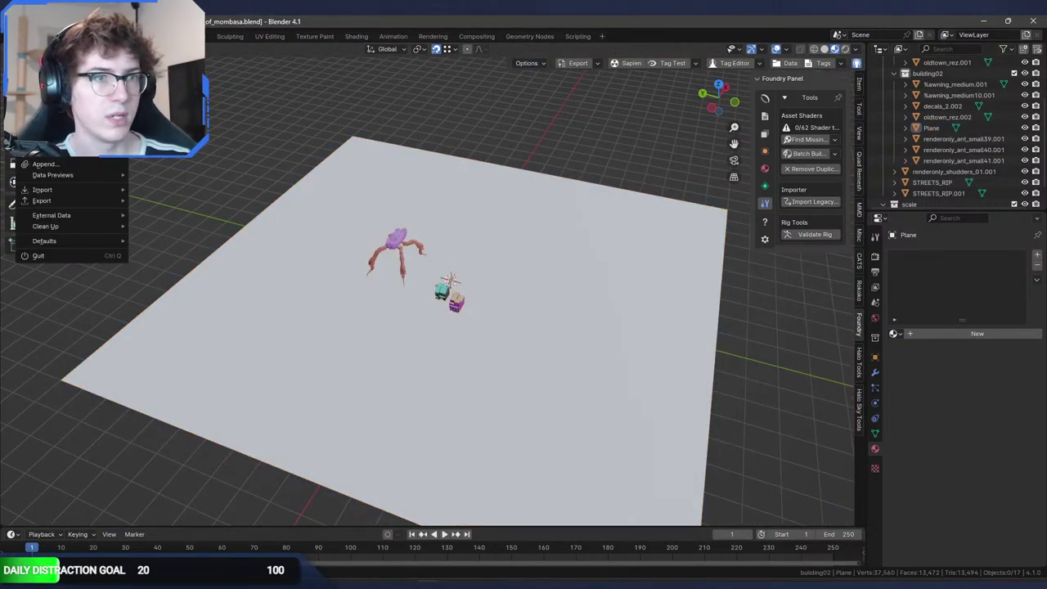
left_click(45, 165)
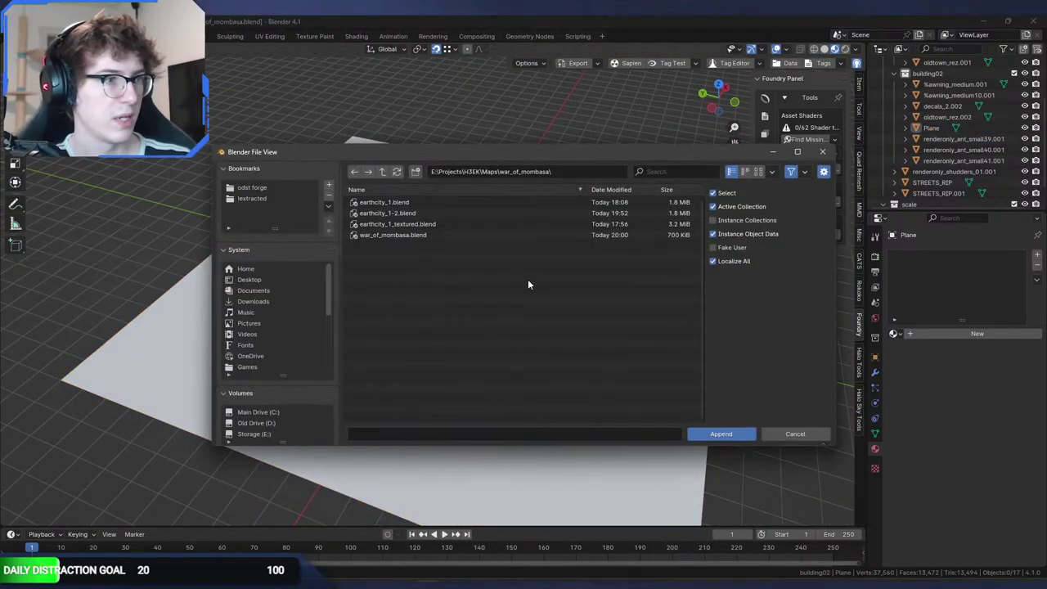
double_click(393, 213)
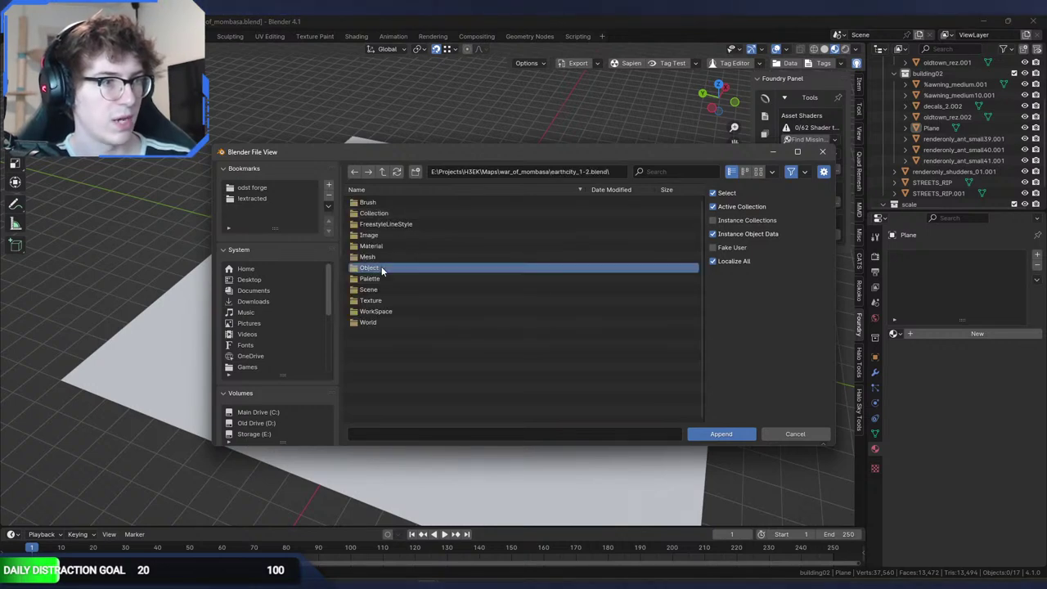
double_click(381, 268)
type("outl")
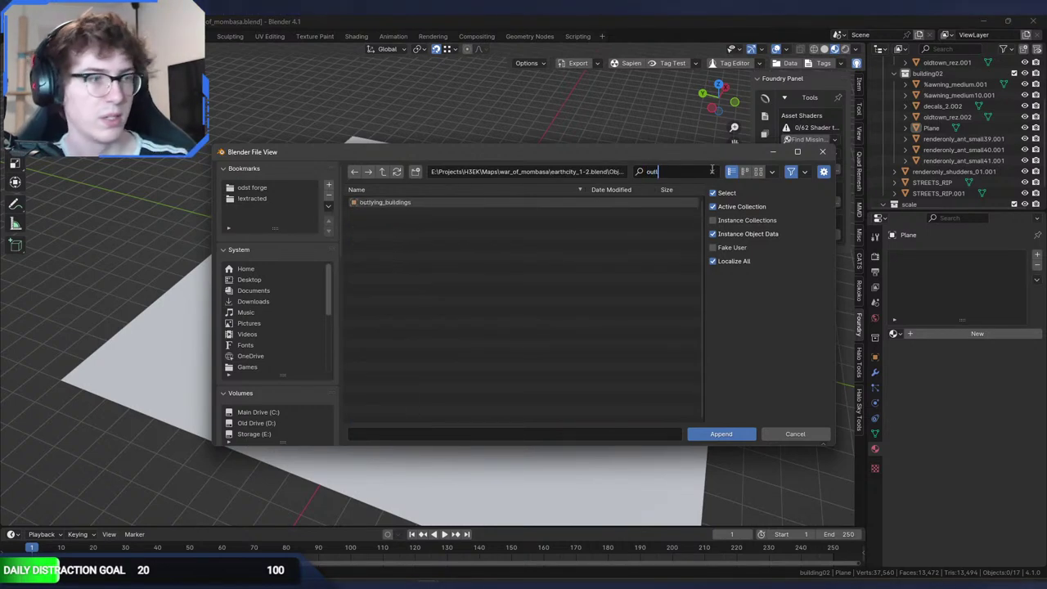
double_click(589, 202)
Step: Reveal outlying_buildings under the appended frame base and create a collection named sky inside the map collection
scroll(537, 284, "down", 4)
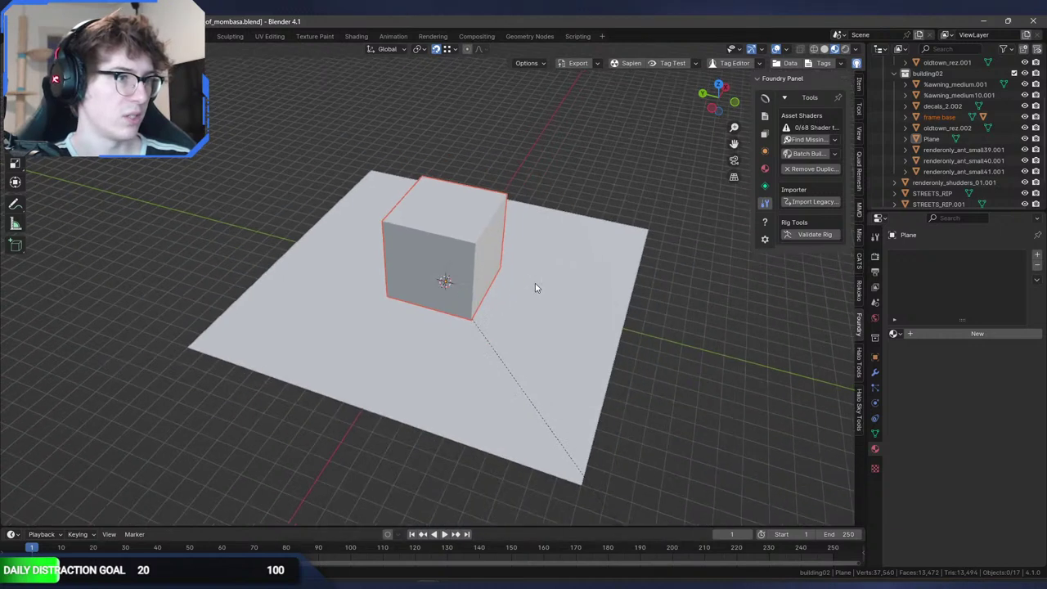
left_click(440, 249)
left_click(907, 118)
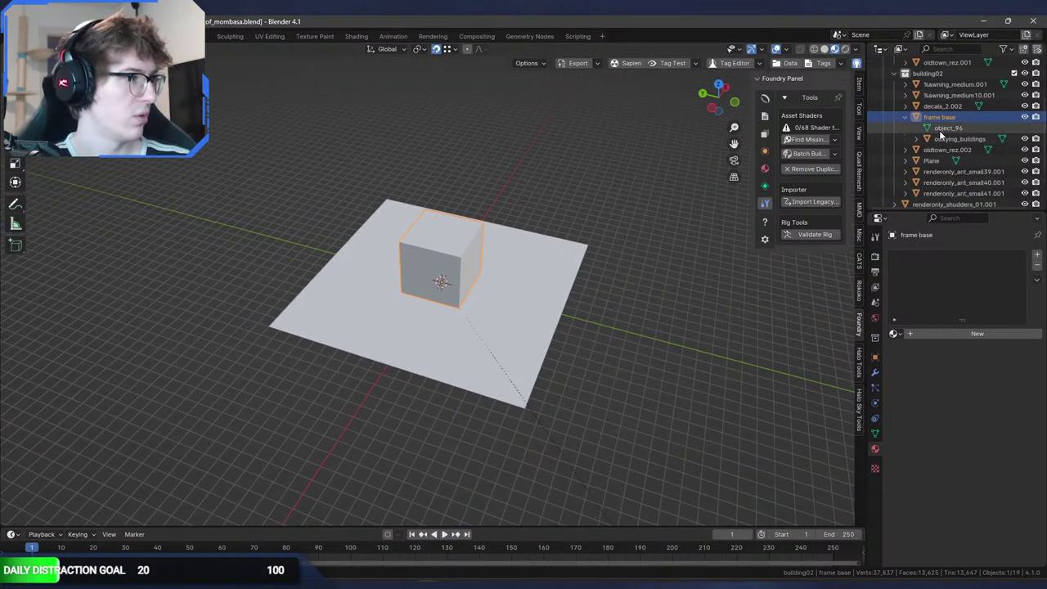
left_click(948, 140, "shift")
left_click_drag(948, 139, 951, 86)
double_click(932, 83)
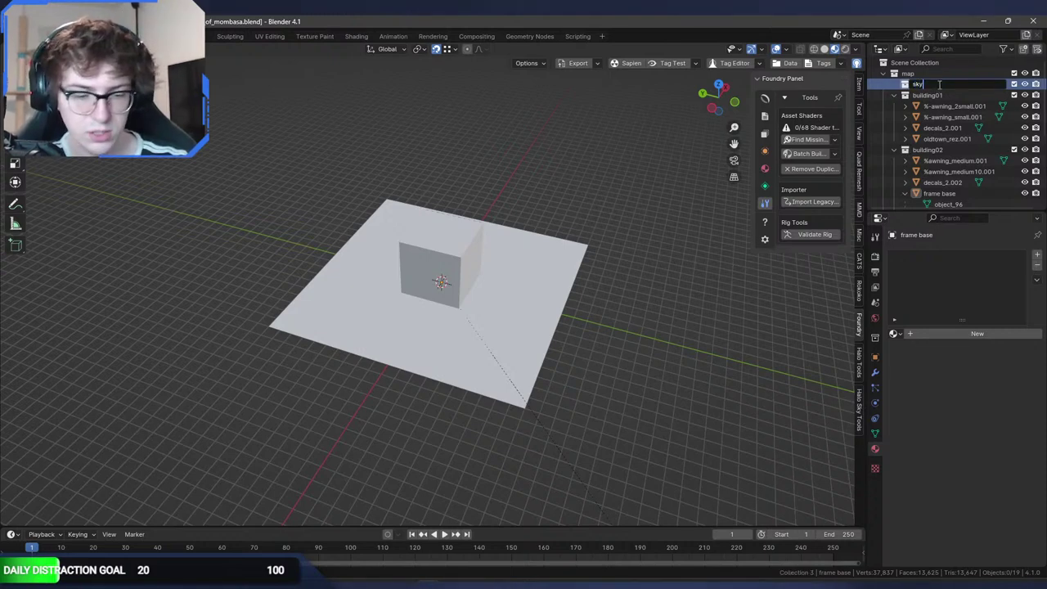
Step: Move frame base together with its child outlying_buildings into the sky collection
left_click(957, 195)
scroll(947, 190, "down", 1)
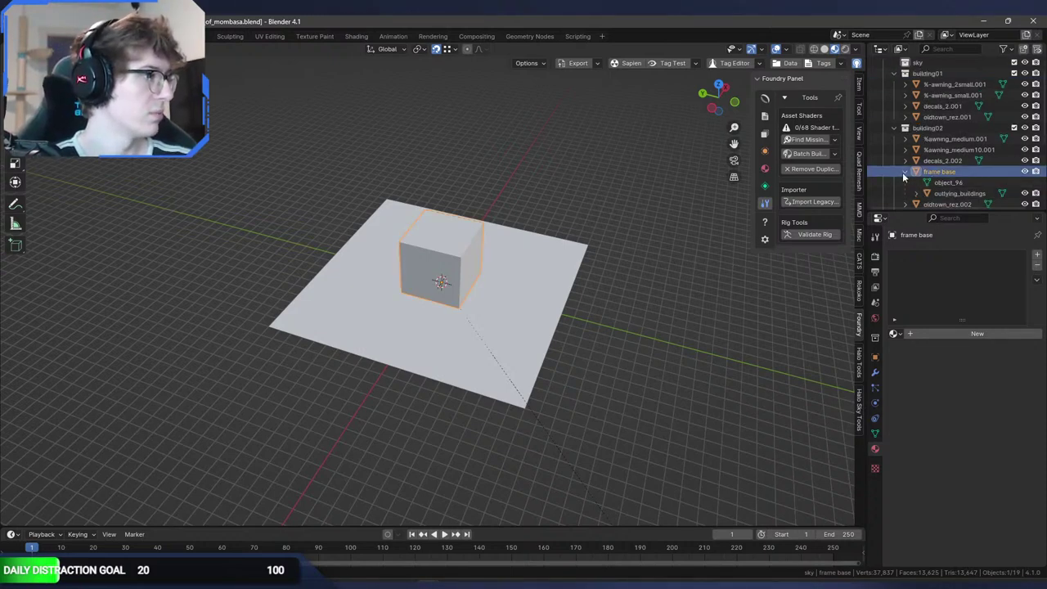
left_click(950, 191, "ctrl")
left_click_drag(951, 190, 942, 70)
Step: Clear the parent of outlying_buildings while keeping its transformation, and delete frame base
left_click(934, 69)
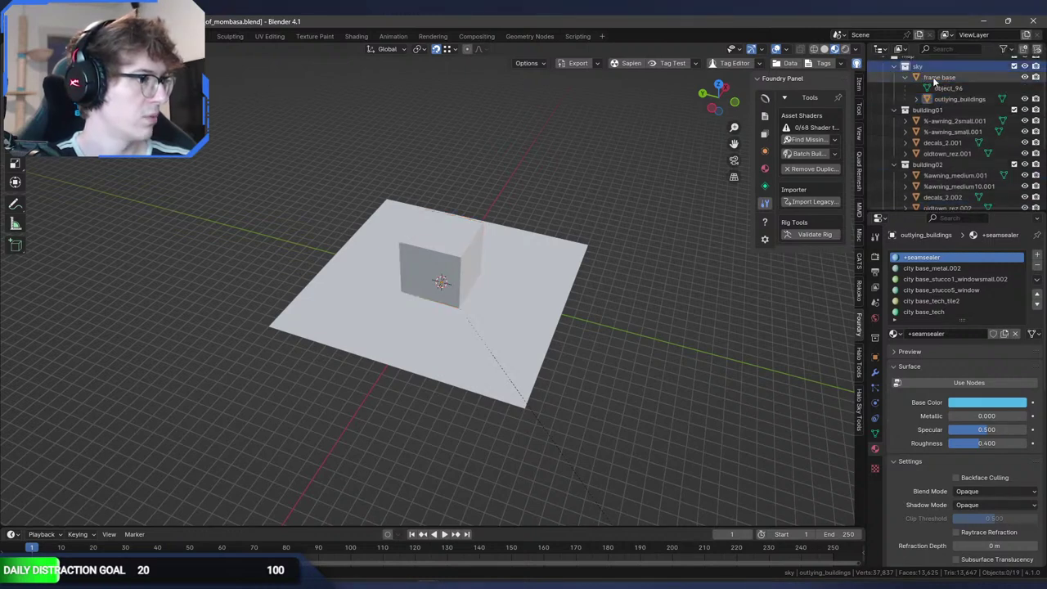
left_click(935, 78)
left_click(972, 109)
left_click(968, 100)
key("alt+p")
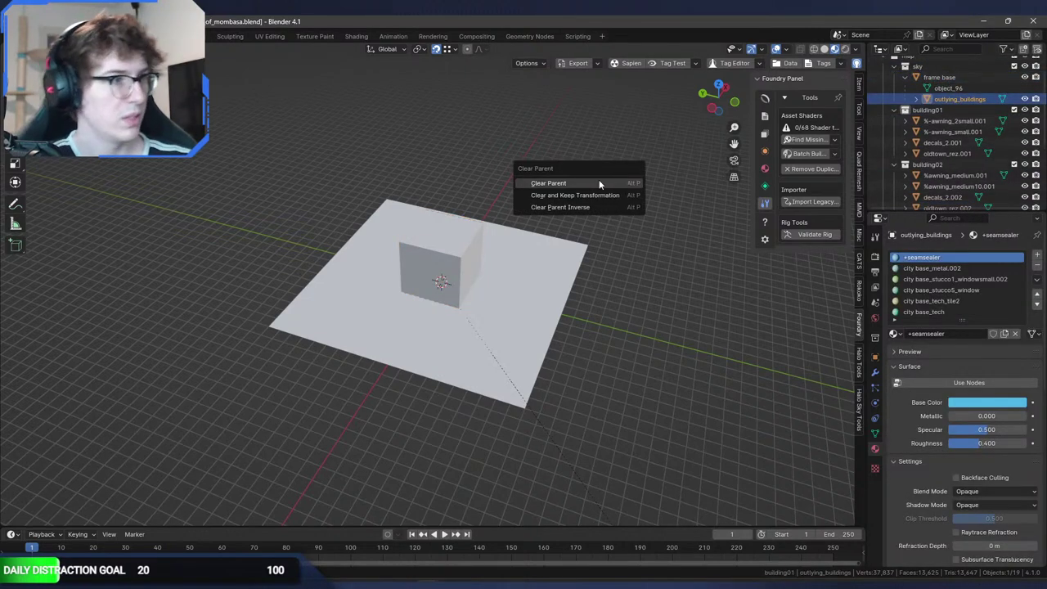
left_click(598, 196)
left_click(936, 77)
right_click(936, 76)
left_click(913, 113)
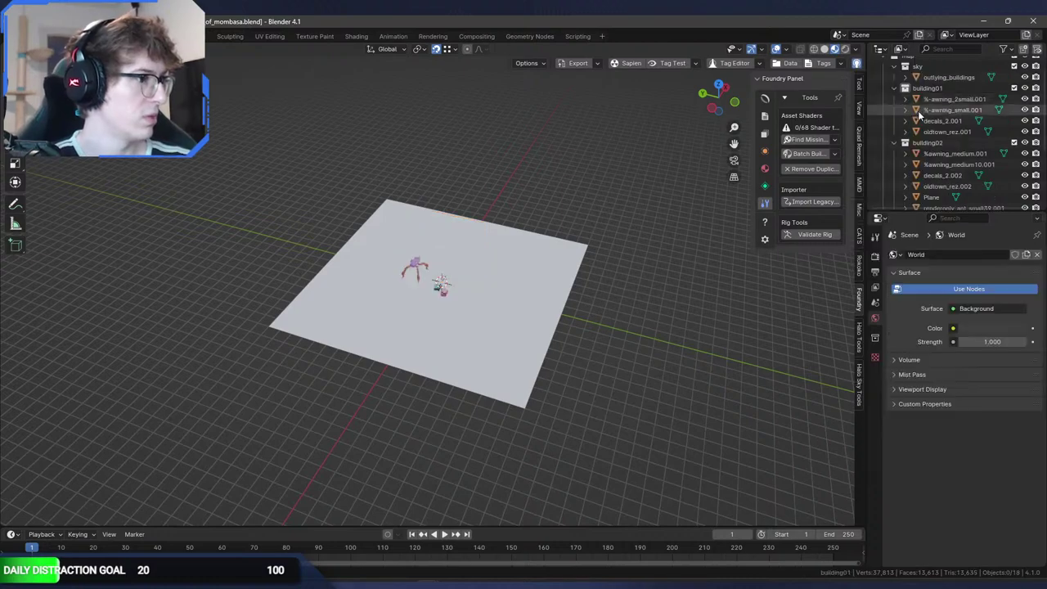
Step: Bring outlying_buildings back near the origin and move it horizontally beside the plane's edge, to about X -8222 m and Y 6200 m
left_click(960, 78)
left_click(859, 85)
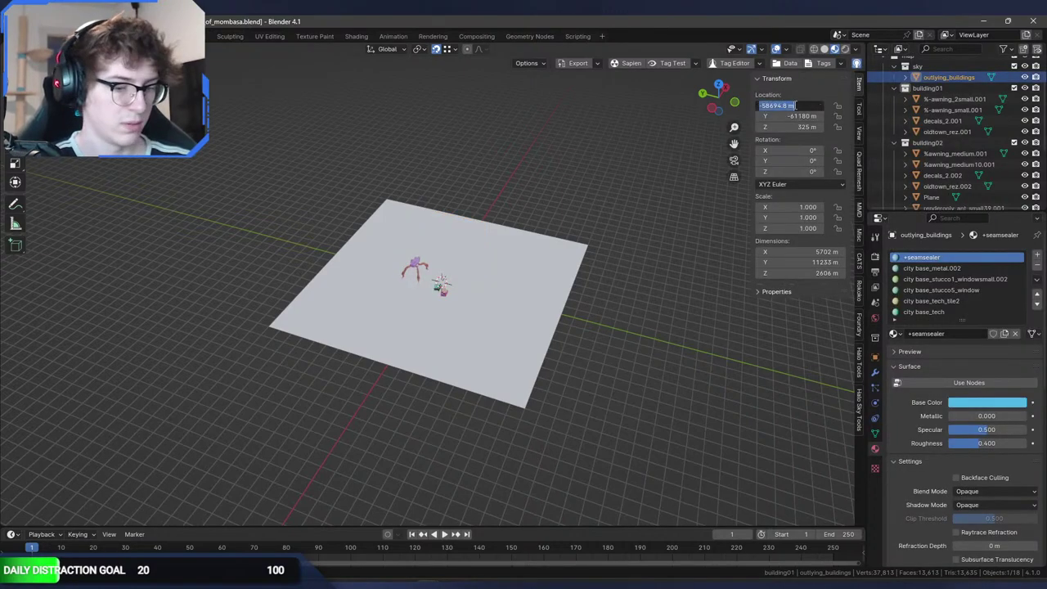
right_click(791, 116)
mouse_move(509, 250)
middle_mouse_down()
mouse_move(559, 248)
mouse_move(485, 253)
mouse_move(499, 246)
middle_mouse_up()
scroll(559, 248, "up", 4)
key("g")
key("shift+z")
left_click(266, 183)
Step: Lower outlying_buildings vertically by about 795 m to sink the tower bases to ground level
middle_click_drag(171, 185, 196, 156)
key("g")
key("z")
left_click(273, 172)
Step: Examine the size of the ground plane against the Scarab, the two city buildings and the outlying towers
middle_click_drag(273, 172, 362, 224)
scroll(530, 265, "up", 3)
middle_click_drag(530, 265, 473, 254)
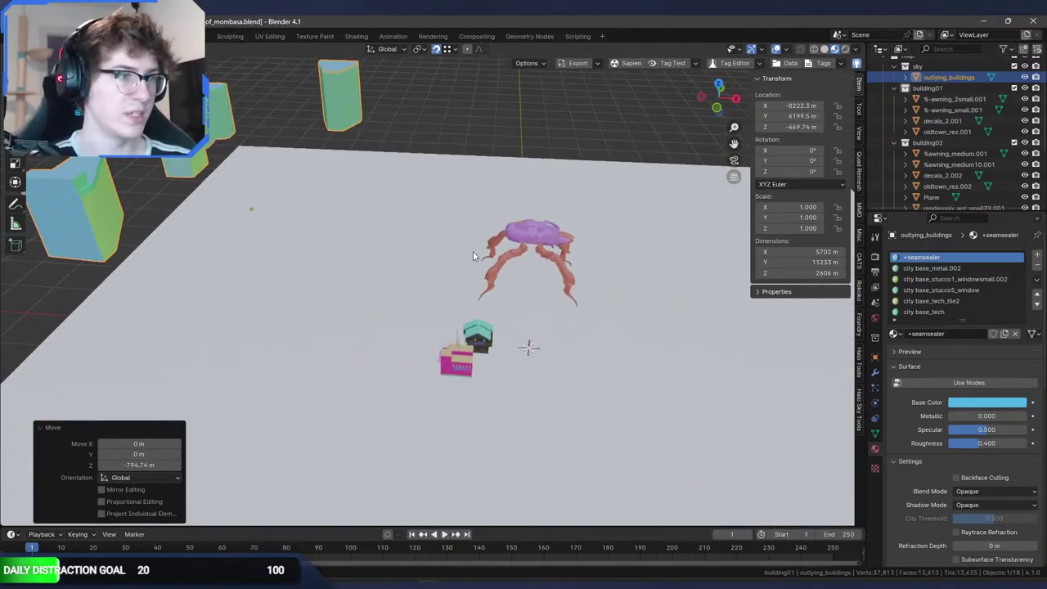
left_click(437, 248)
middle_click_drag(532, 270, 412, 232)
middle_click_drag(537, 214, 448, 230)
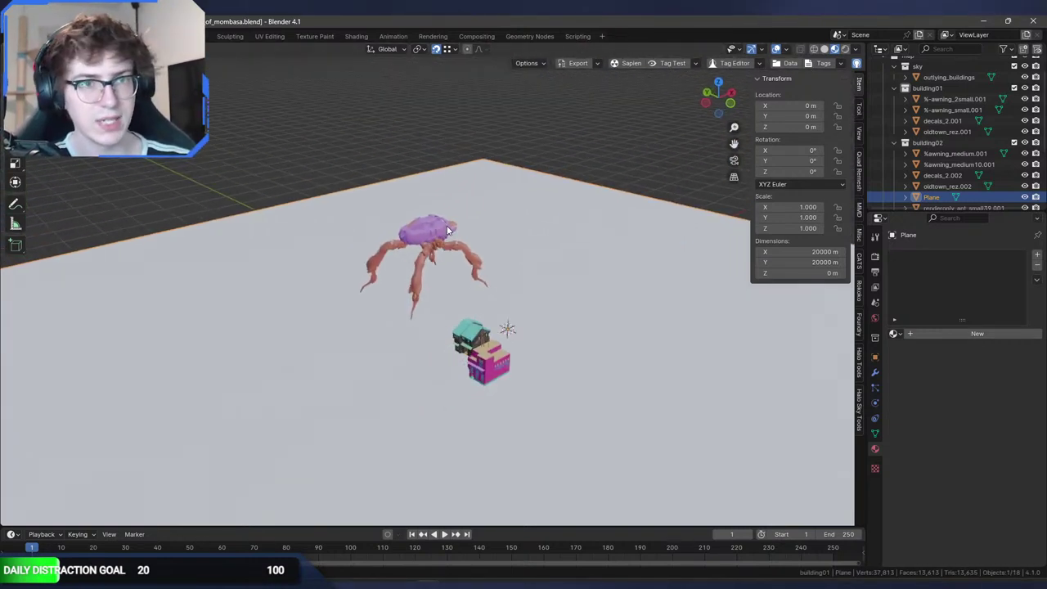
middle_click_drag(445, 228, 415, 222)
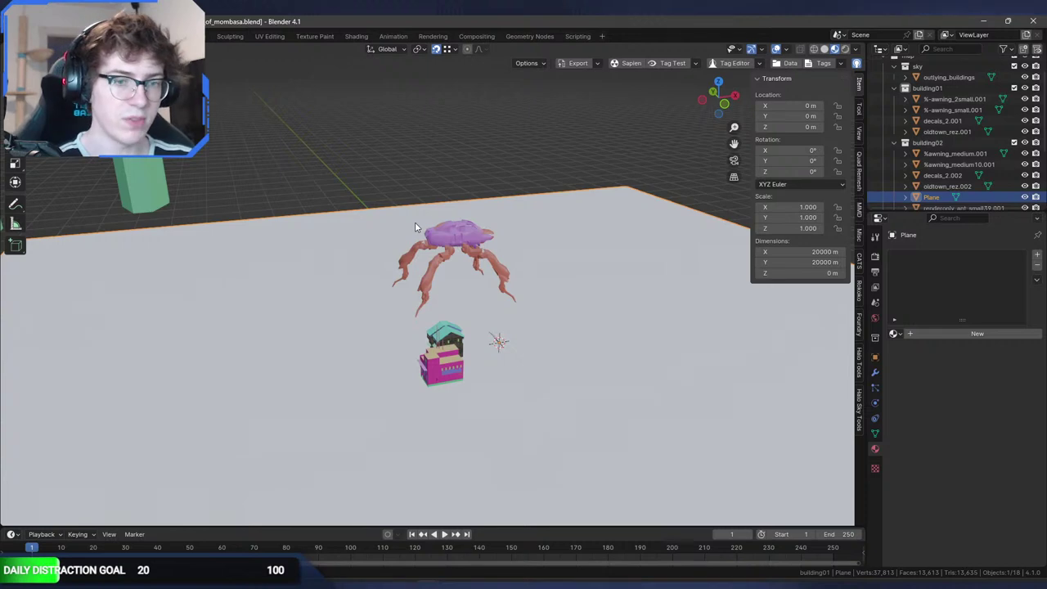
middle_click_drag(328, 259, 498, 264, "shift")
Step: Duplicate outlying_buildings, rotate the copy 90° about Z and move it horizontally beside the adjacent plane edge, about X -5588 m, Y -8825 m
left_click(141, 216)
scroll(147, 213, "down", 3)
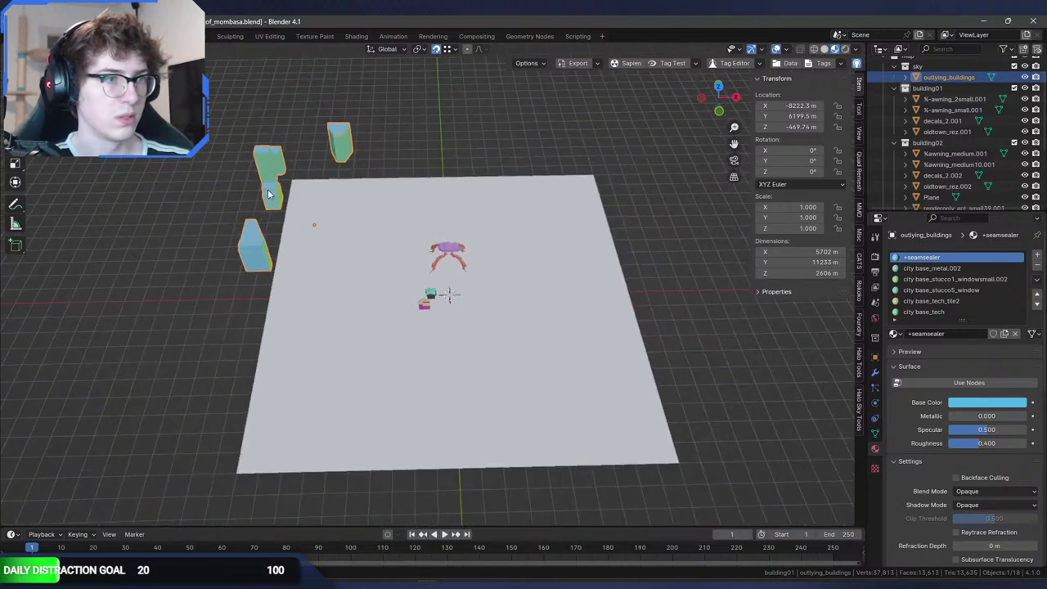
key("shift+d")
right_click(430, 218)
type("rz")
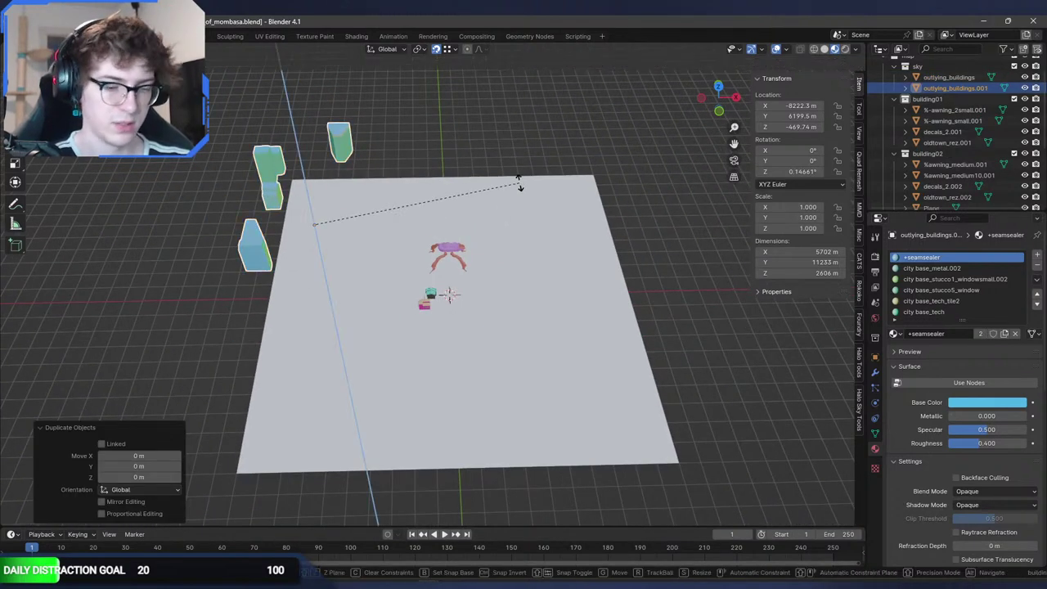
type("90")
key("Return")
key("g")
key("shift+z")
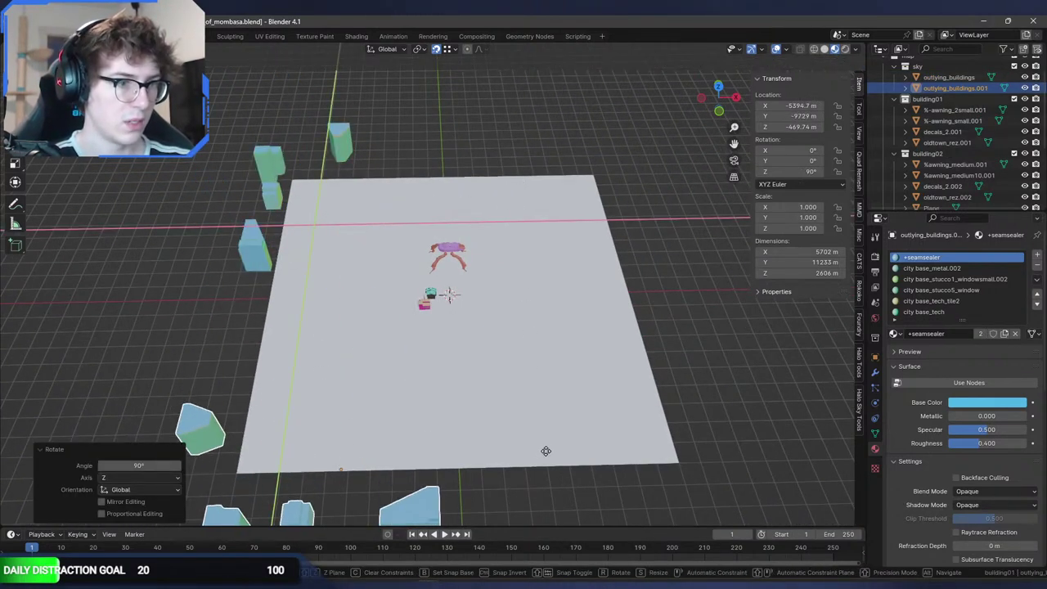
left_click(534, 414)
Step: Duplicate the rotated tower group, rotate it another 90° about Z and move it horizontally to about X 9051 m, Y -6469 m
key("r")
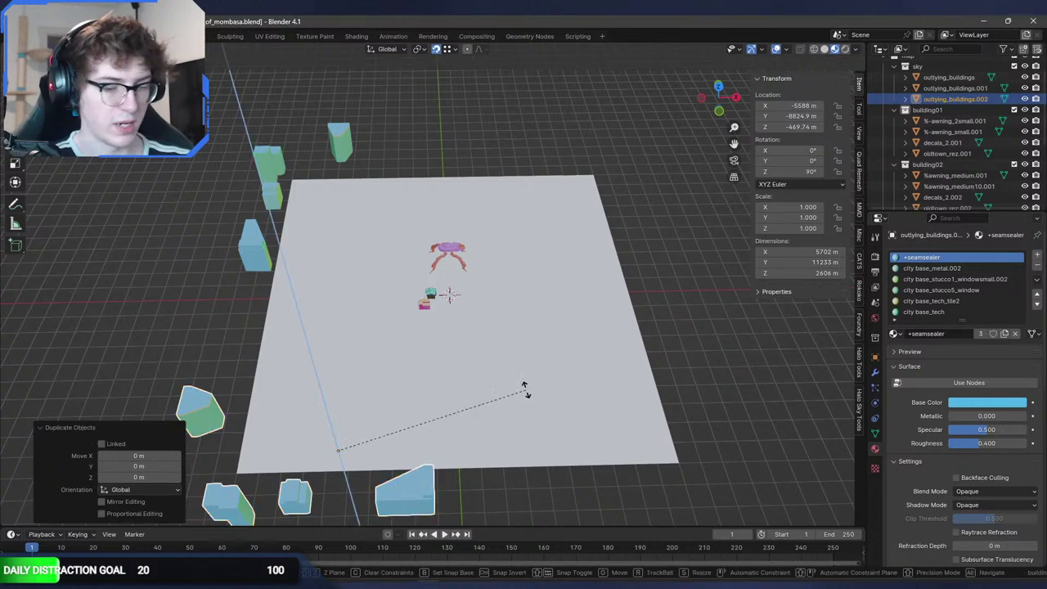
key("z")
key("9")
key("0")
key("Return")
key("g")
key("x")
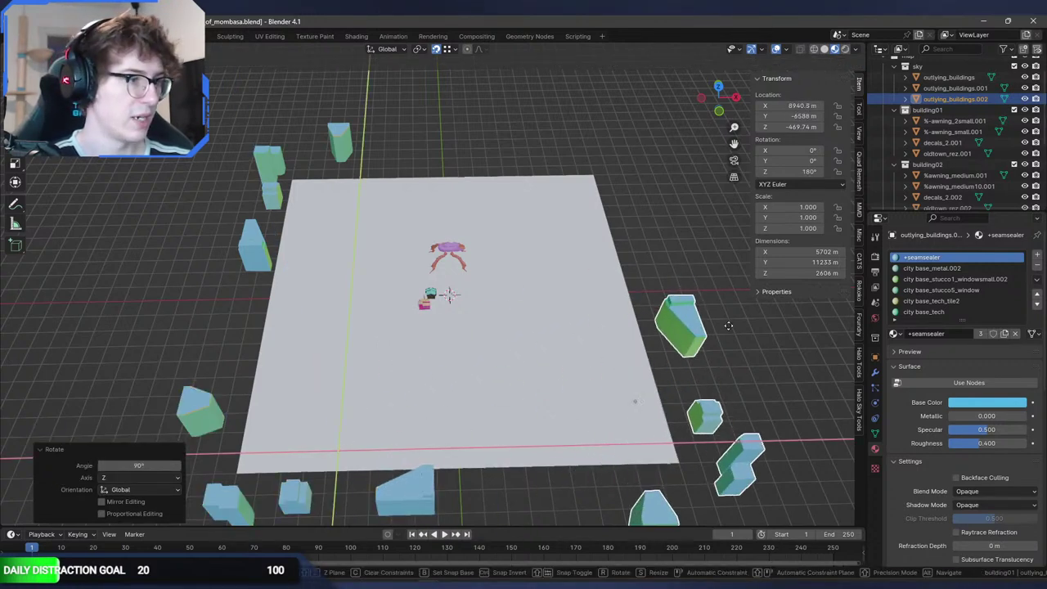
left_click(732, 322)
Step: Duplicate the latest tower group, rotate the copy 90° about Z and move it horizontally beside the last open edge of the plane
key("shift+d")
right_click(731, 322)
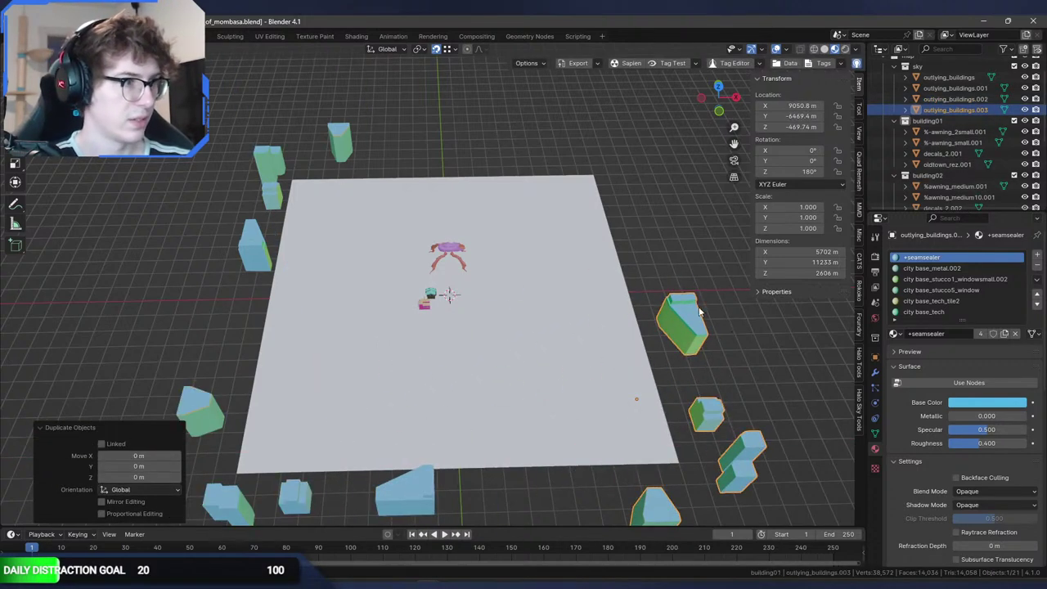
key("g")
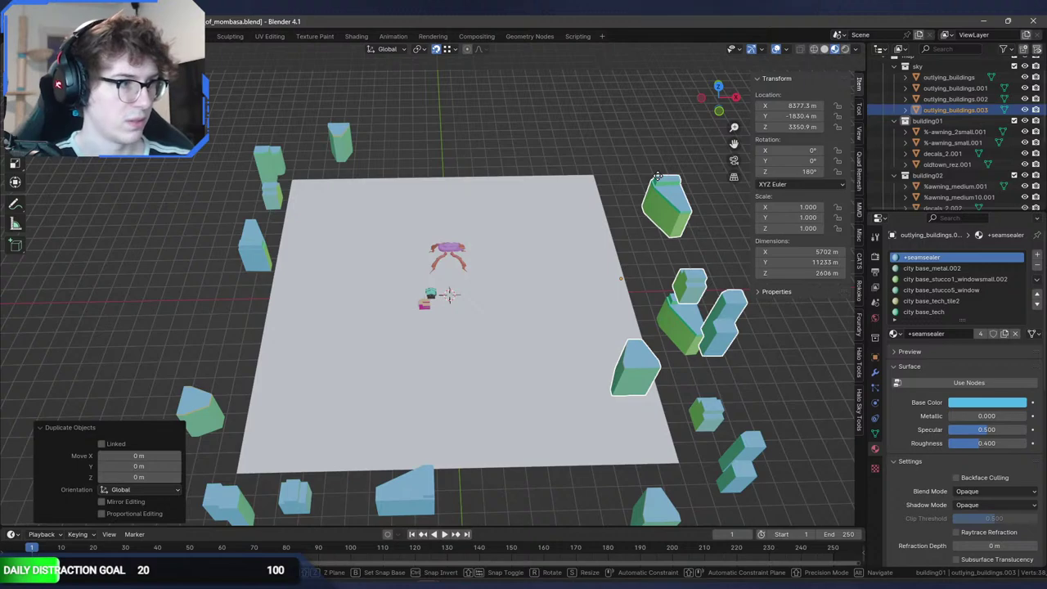
key("shift+z")
left_click(595, 95)
key("r")
key("z")
key("9")
key("0")
key("Return")
key("g")
key("shift+z")
left_click(557, 80)
Step: Extrude the whole ground plane upward by about 1627 m
middle_click_drag(557, 80, 390, 88)
scroll(382, 124, "up", 4)
middle_click_drag(382, 124, 398, 160)
left_click(392, 221)
key("Tab")
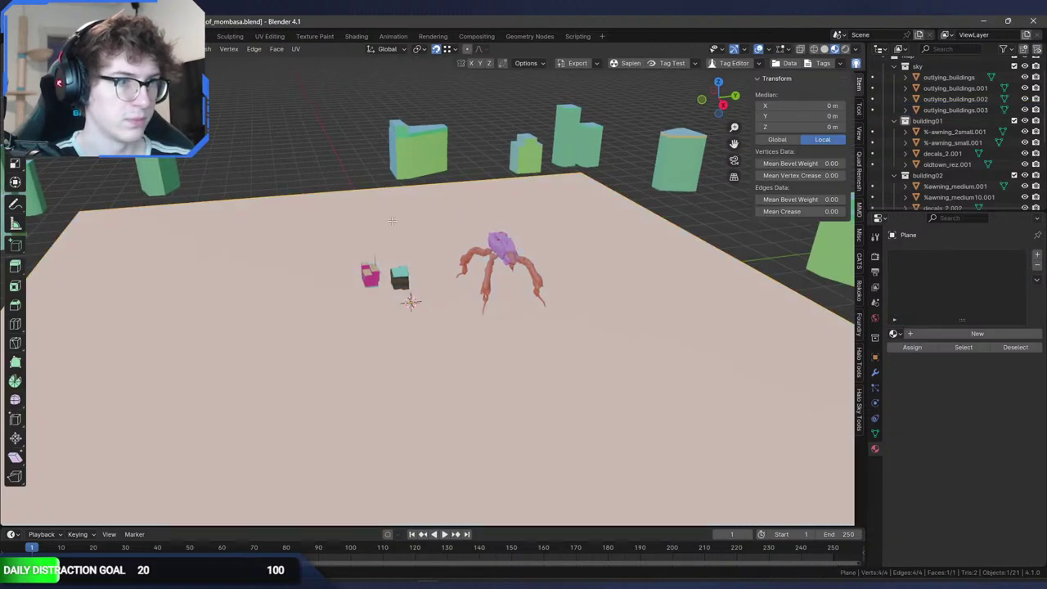
left_click(310, 189)
scroll(227, 277, "down", 4)
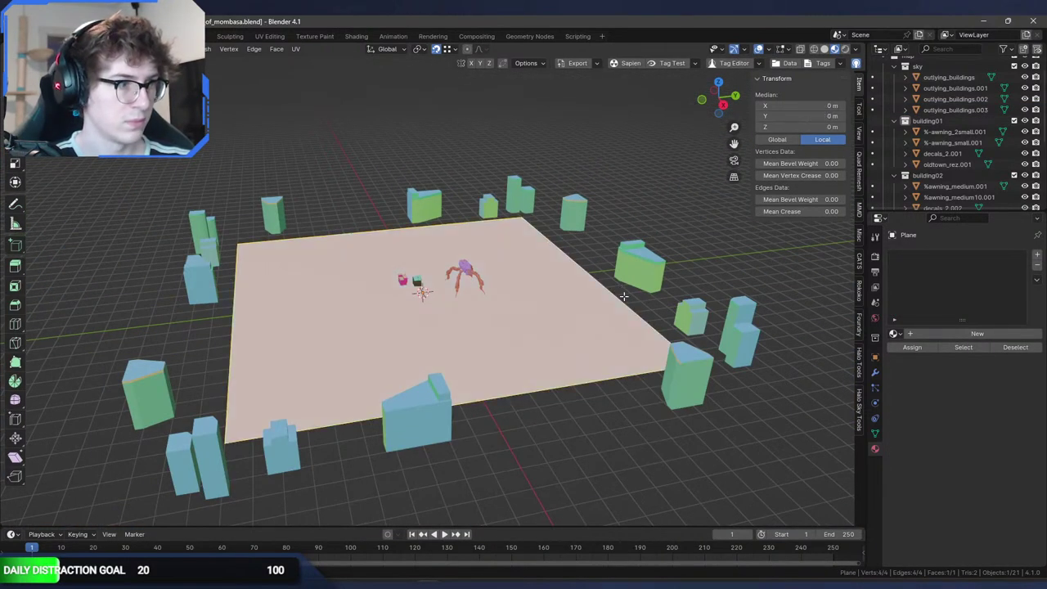
key("e")
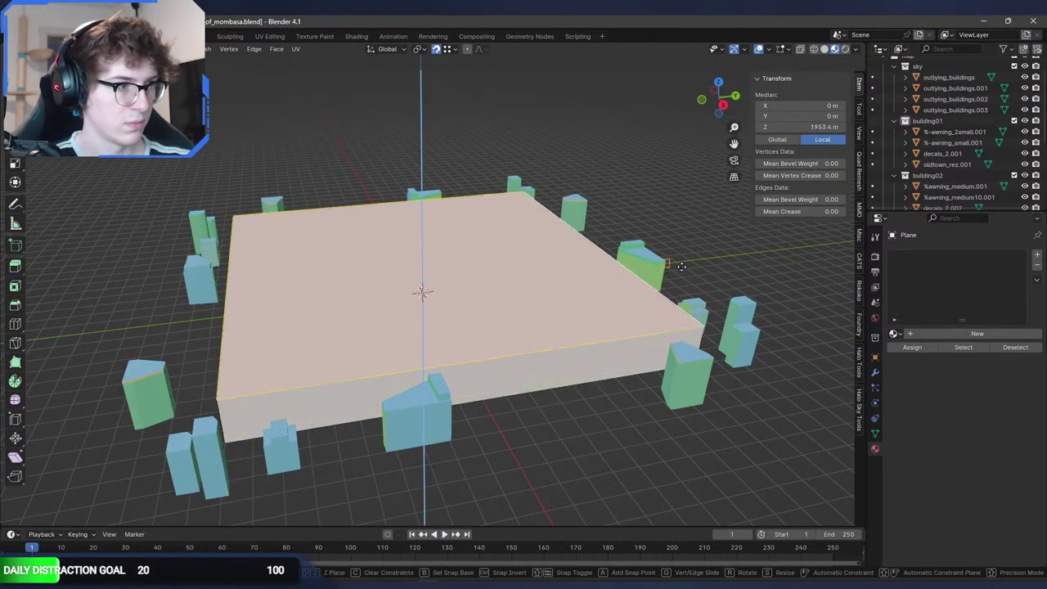
left_click(796, 320)
Step: Delete the top face of the extruded ground block, leaving an open box
middle_click_drag(528, 305, 415, 319)
key("3")
left_click(418, 299)
key("x")
left_click(394, 311)
Step: Flip the normals of all faces of the open box and check them with the face orientation overlay
key("a")
key("F3")
type("flip")
key("Return")
key("q")
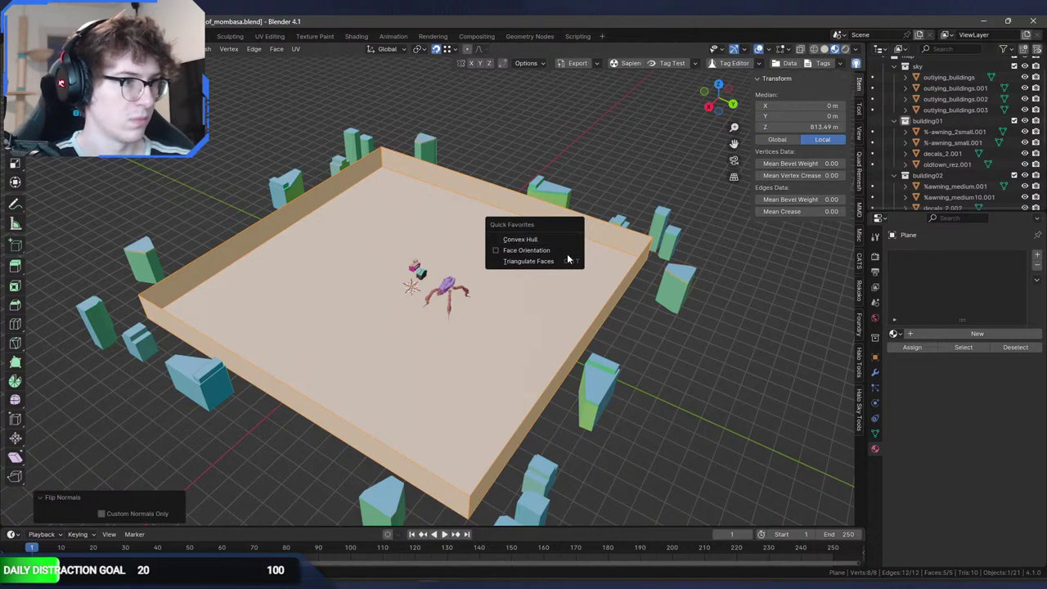
left_click(567, 253)
key("q")
left_click(565, 252)
Step: Select the edge loop along the top of the walls, turn off snapping and lower it vertically by about 932 m
middle_click_drag(563, 253, 400, 219)
scroll(472, 248, "up", 3)
key("2")
left_click(353, 234)
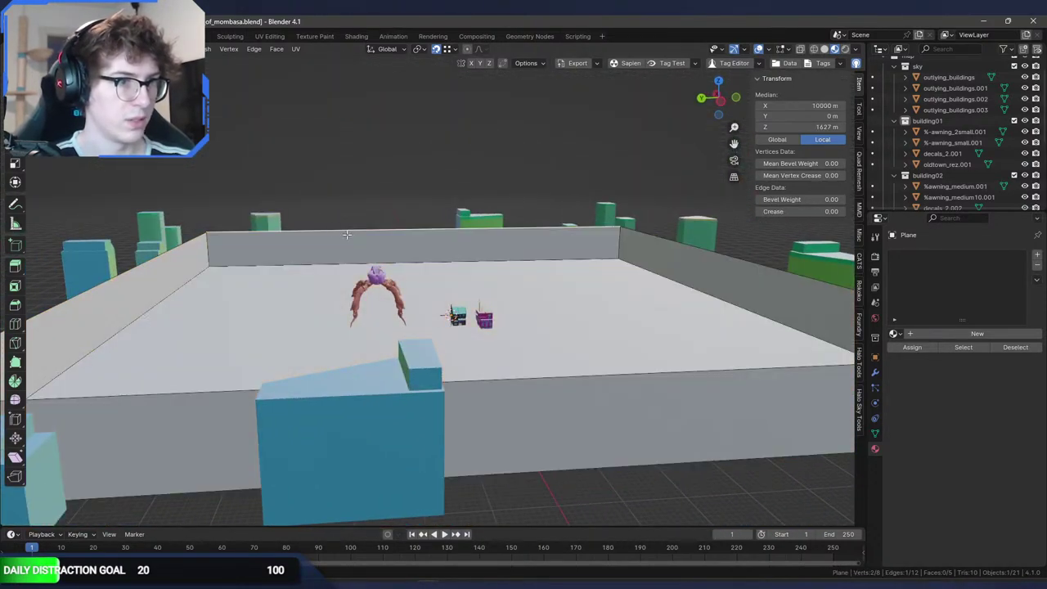
key("g")
key("z")
right_click(467, 197)
key("shift+Tab")
key("g")
key("z")
left_click(467, 197)
Step: Lower the wall rim further by about 225 m, judging it against the Scarab and the city buildings
middle_click_drag(467, 197, 383, 174)
scroll(414, 191, "up", 6)
key("g")
key("z")
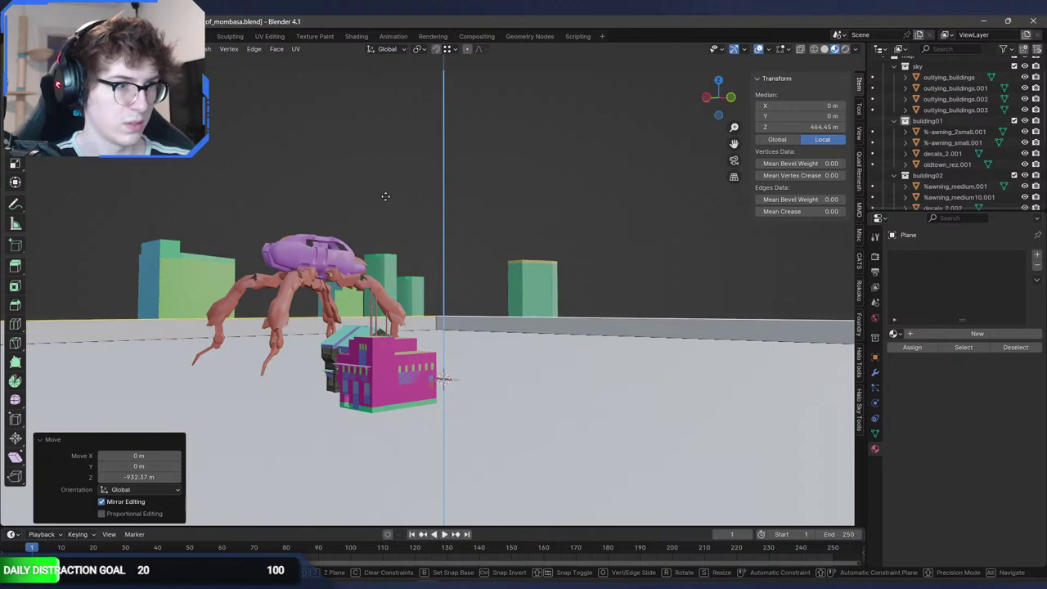
left_click(385, 196)
Step: Extrude the wall rim up by about 9210 m, fill the opening with a face and check the face orientation
middle_click_drag(385, 197, 253, 240)
scroll(253, 240, "down", 9)
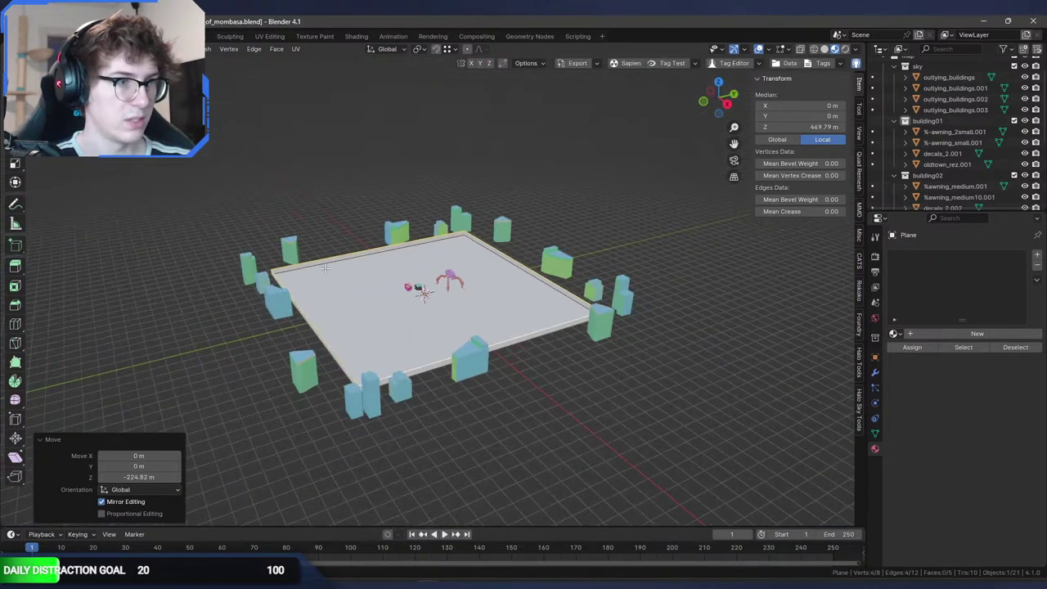
middle_click_drag(749, 364, 712, 373)
key("e")
left_click(736, 271)
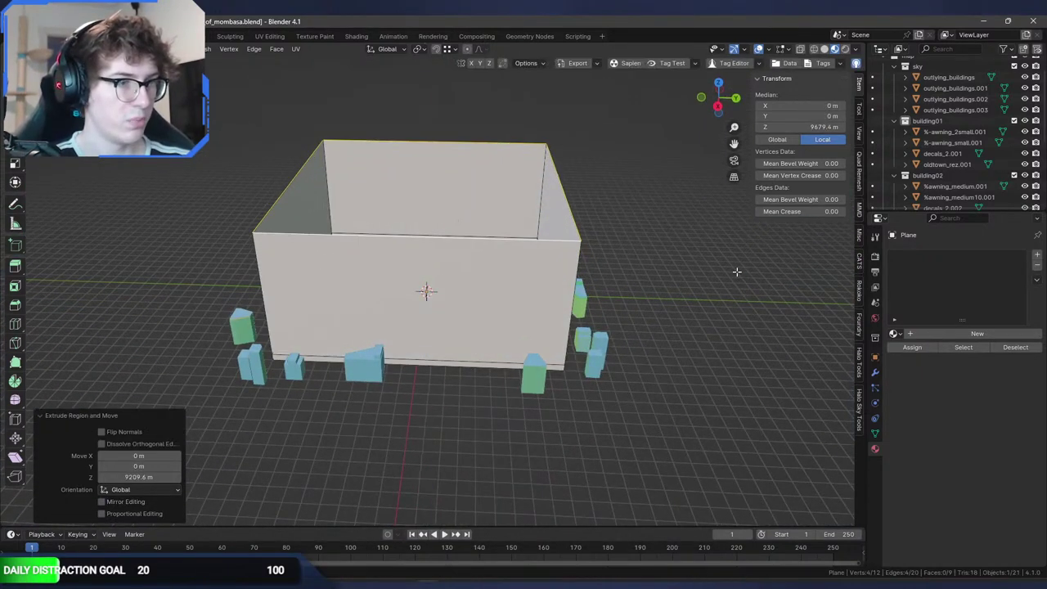
key("f")
key("q")
left_click(472, 277)
key("q")
left_click(471, 277)
Step: Create a +sky material for the tall walls and ceiling, and add a second new material for the inverted selection of ground faces
key("ctrl+KP_Add")
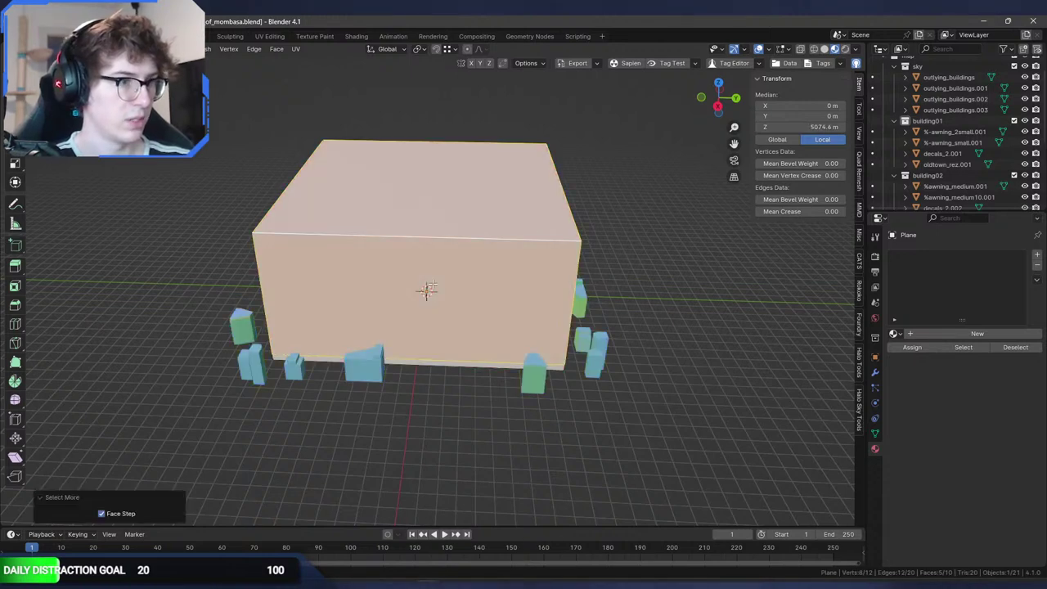
left_click(996, 333)
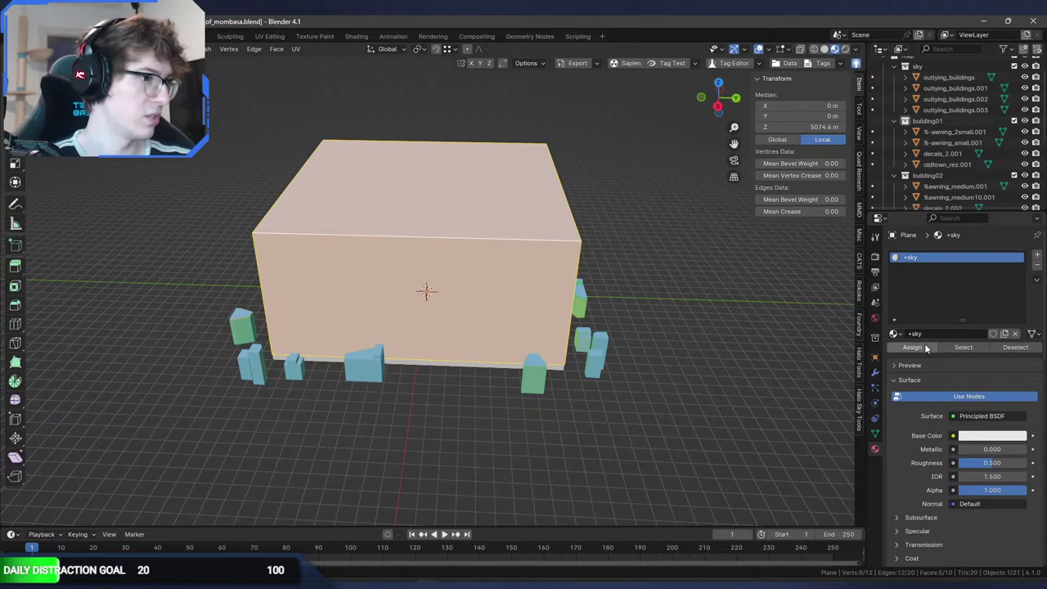
key("ctrl+i")
left_click(1037, 255)
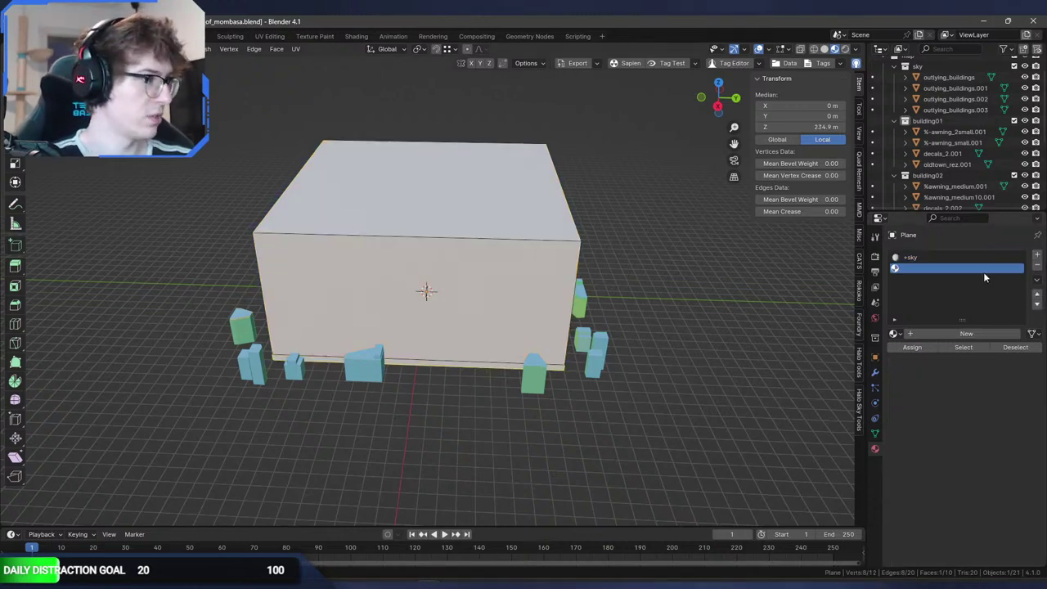
left_click(961, 334)
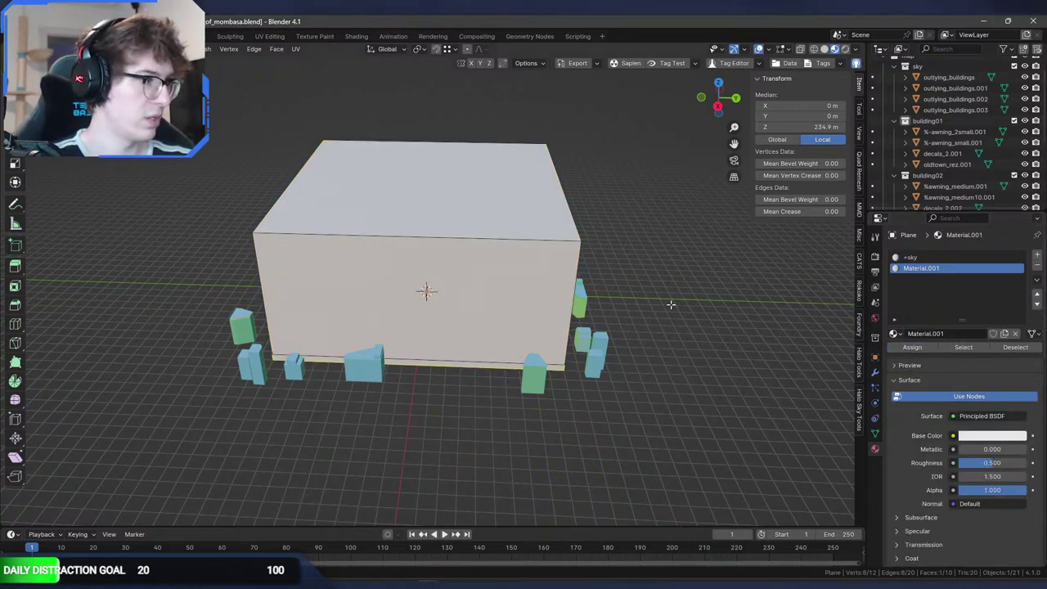
Step: Look up the stucco material name in the other open Blender file and name the ground material city base_stucco1
scroll(654, 313, "up", 10)
middle_click_drag(458, 307, 552, 303)
middle_click_drag(389, 299, 561, 236, "shift")
scroll(560, 236, "up", 1)
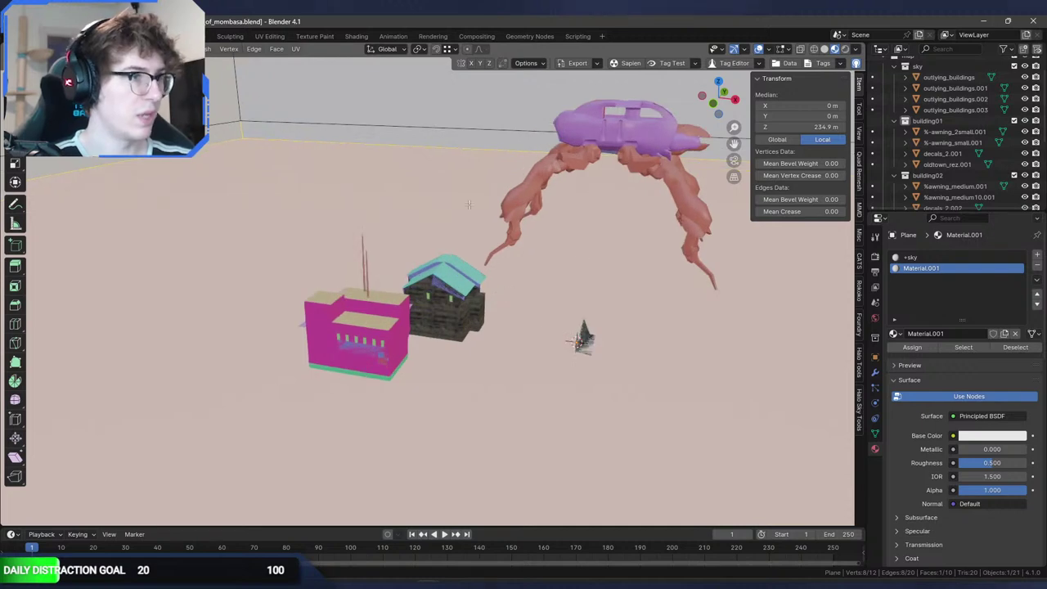
left_click(428, 583)
left_click(427, 536)
key("Tab")
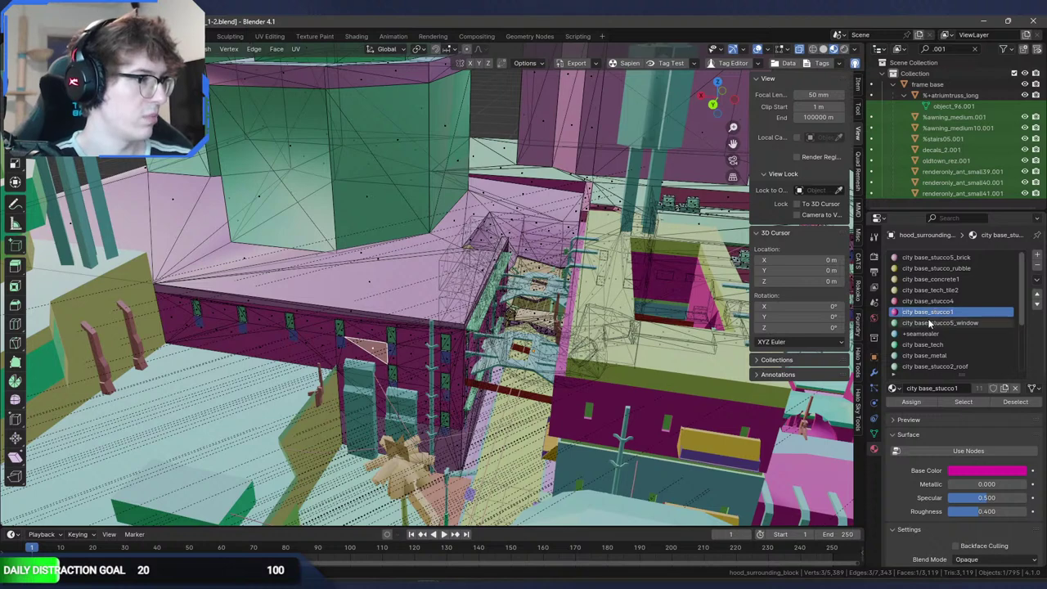
key("alt+Tab")
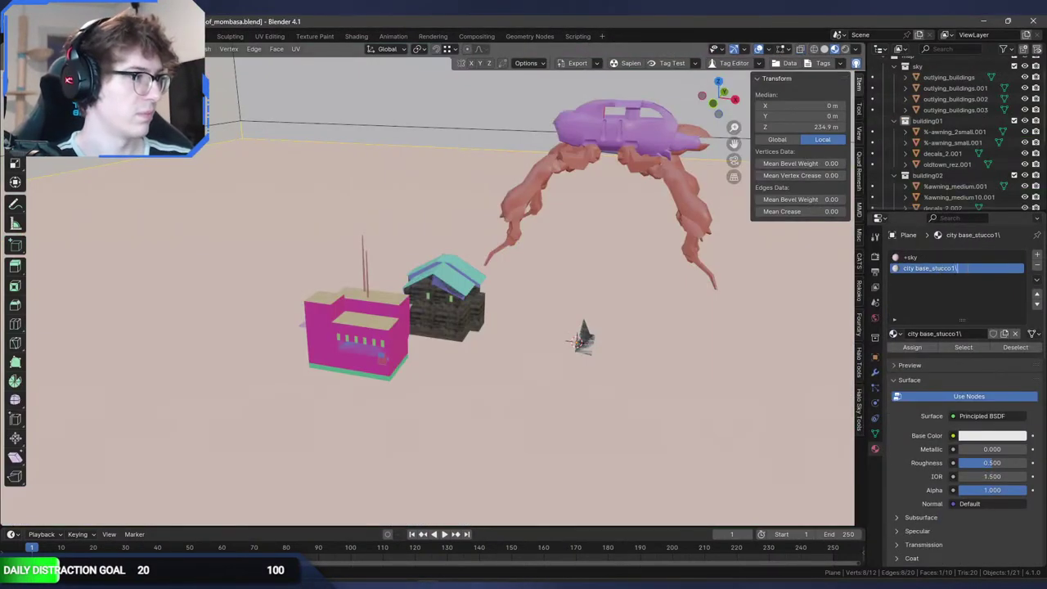
Step: Remove the duplicate materials with the Foundry tools and save war_of_mombasa.blend
left_click(861, 325)
left_click(813, 172)
middle_click_drag(467, 309, 569, 266)
middle_click_drag(502, 383, 464, 290, "ctrl")
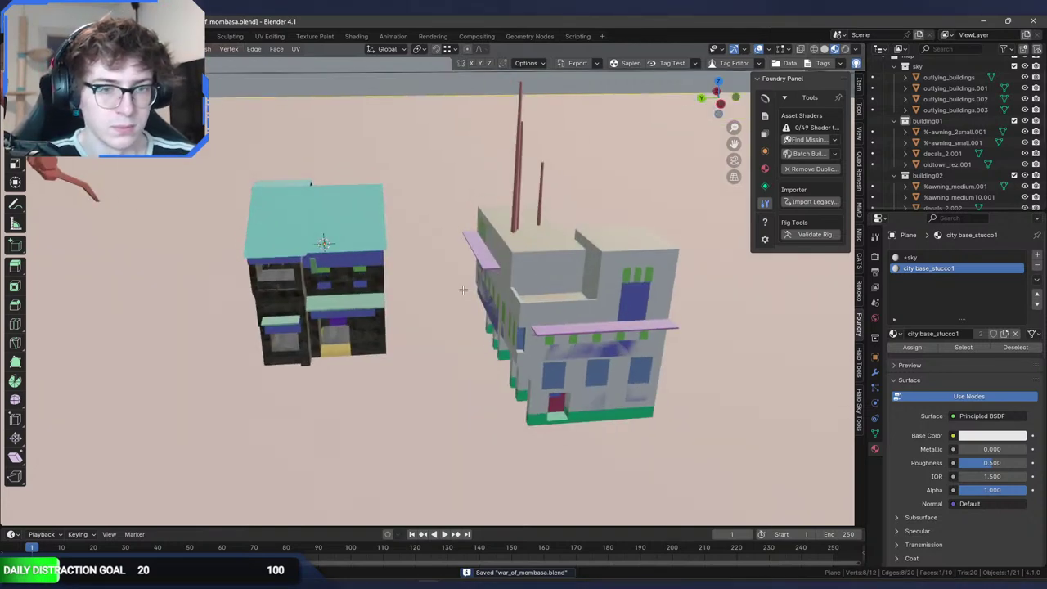
Step: Add a % prefix to the names of the four outlying_buildings objects in the sky collection
scroll(463, 289, "down", 14)
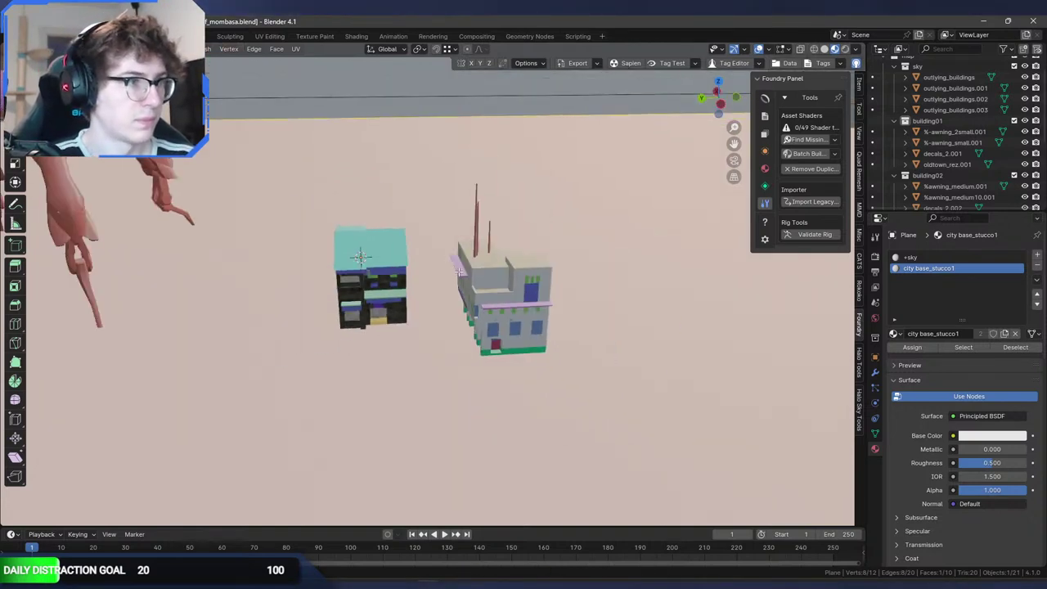
middle_click_drag(409, 267, 490, 261)
key("Tab")
left_click(556, 334)
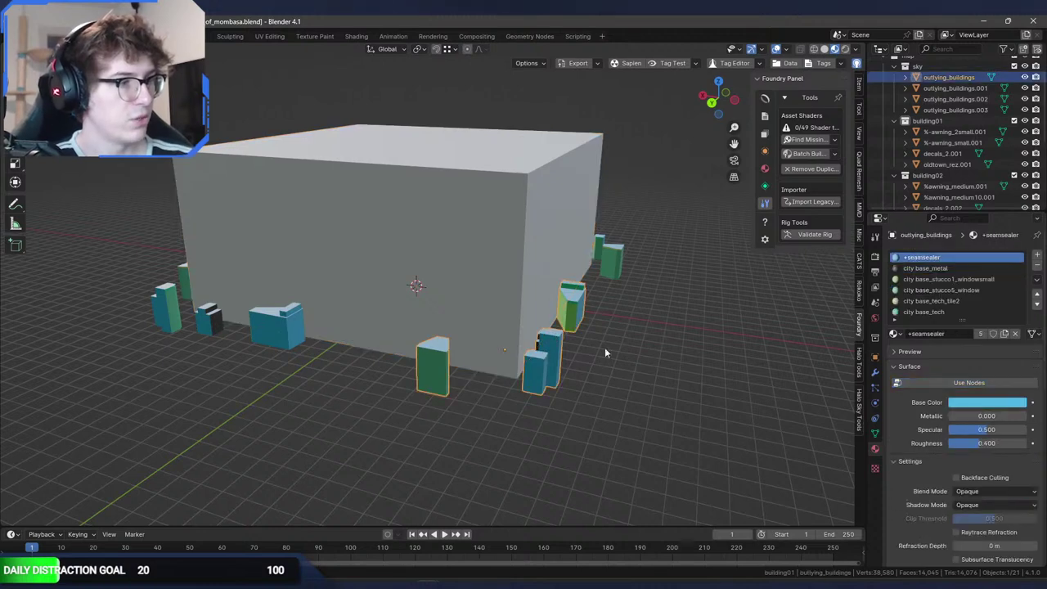
scroll(930, 102, "up", 1)
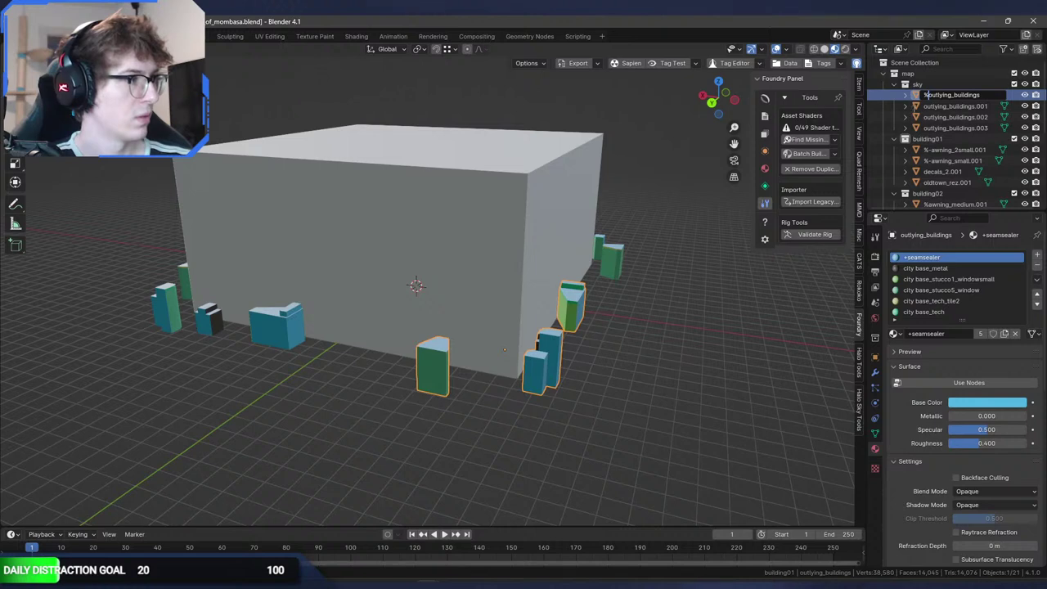
left_click(930, 106)
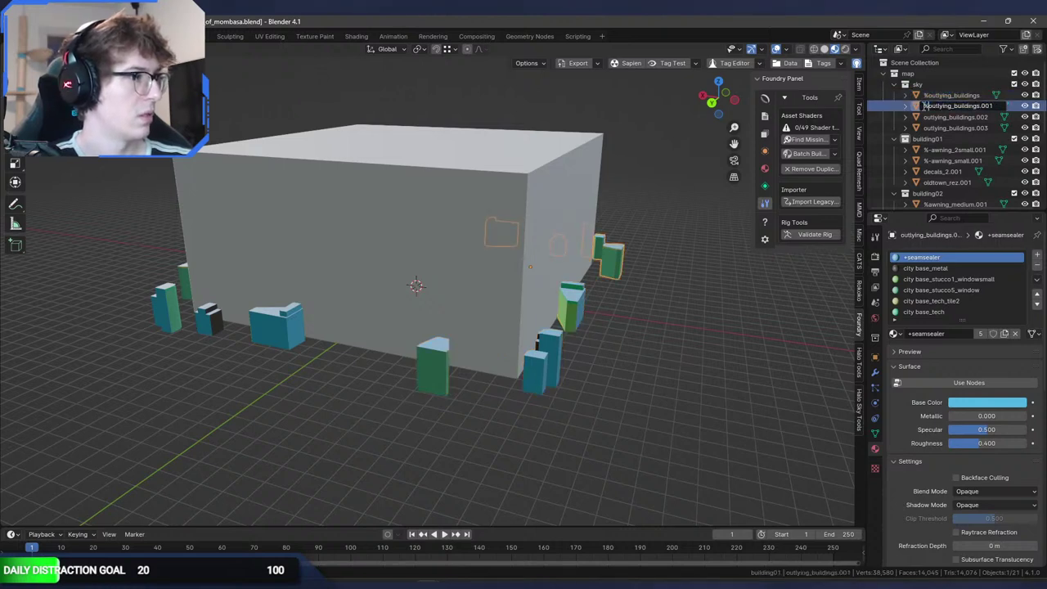
double_click(927, 117)
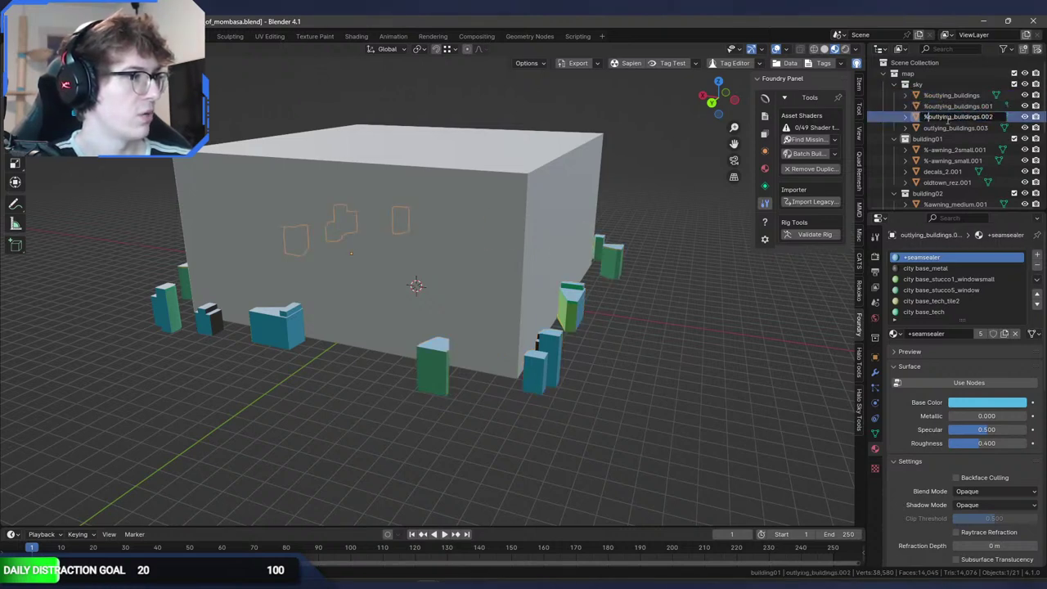
left_click(940, 129)
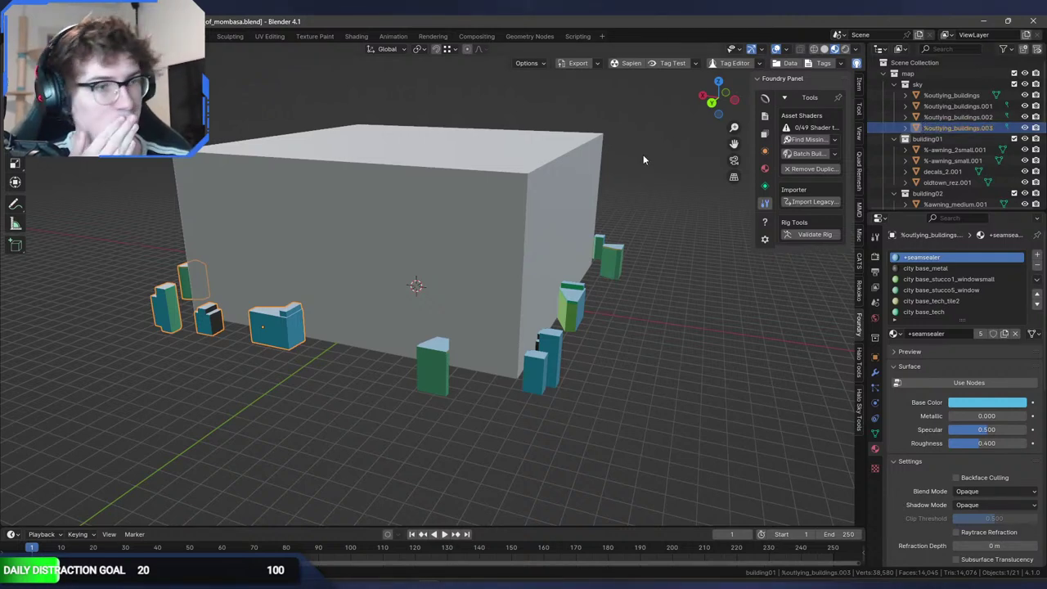
Step: Examine the faces and undersides of the %outlying_buildings.003 towers next to the box
middle_click_drag(461, 253, 539, 260)
key("Tab")
left_click(462, 341)
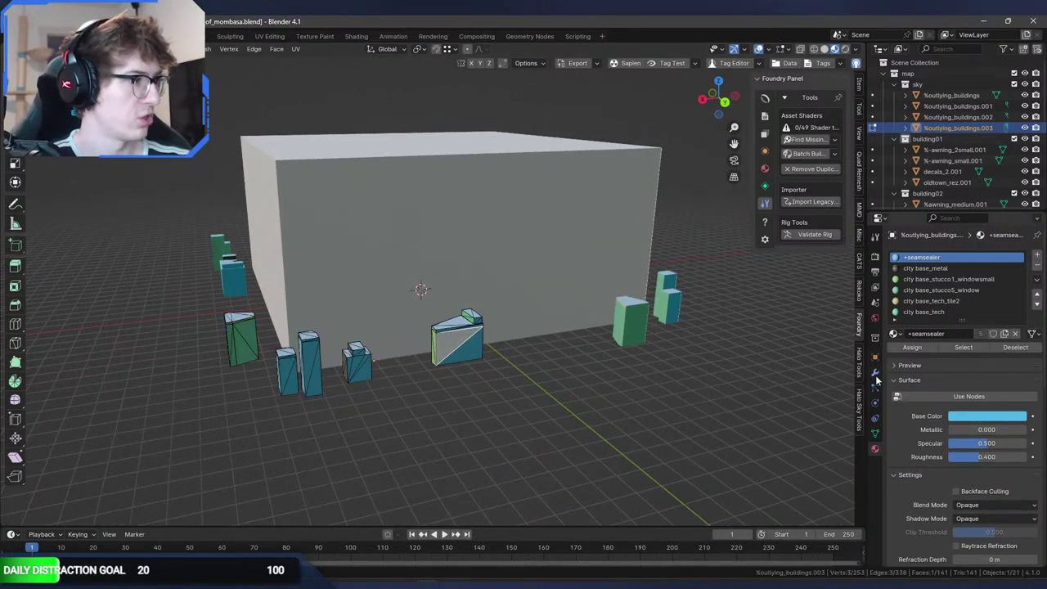
key("Tab")
middle_click_drag(560, 306, 561, 243)
scroll(544, 266, "up", 4)
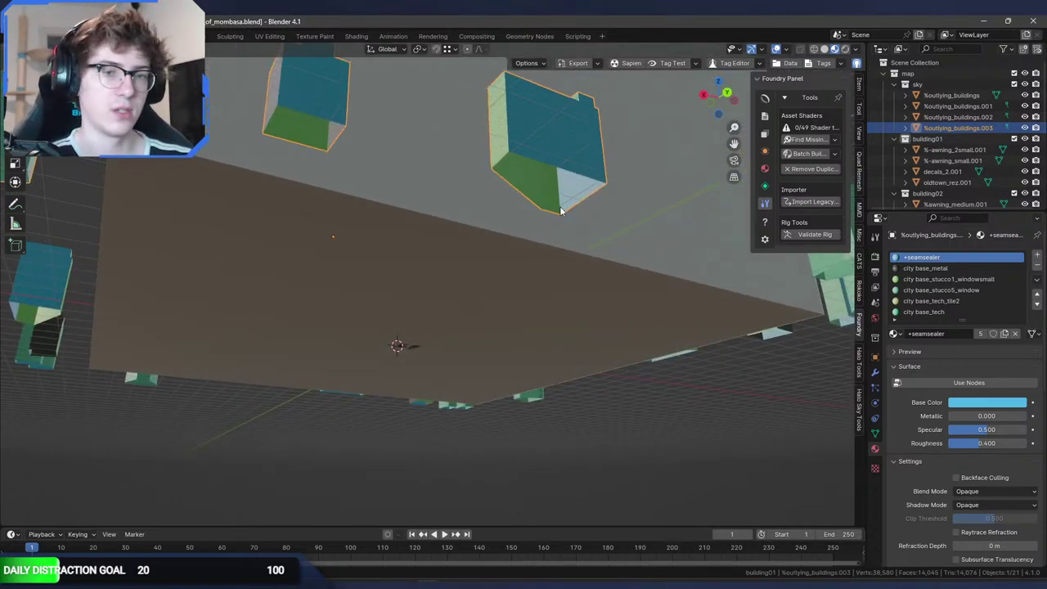
middle_click_drag(555, 259, 513, 274)
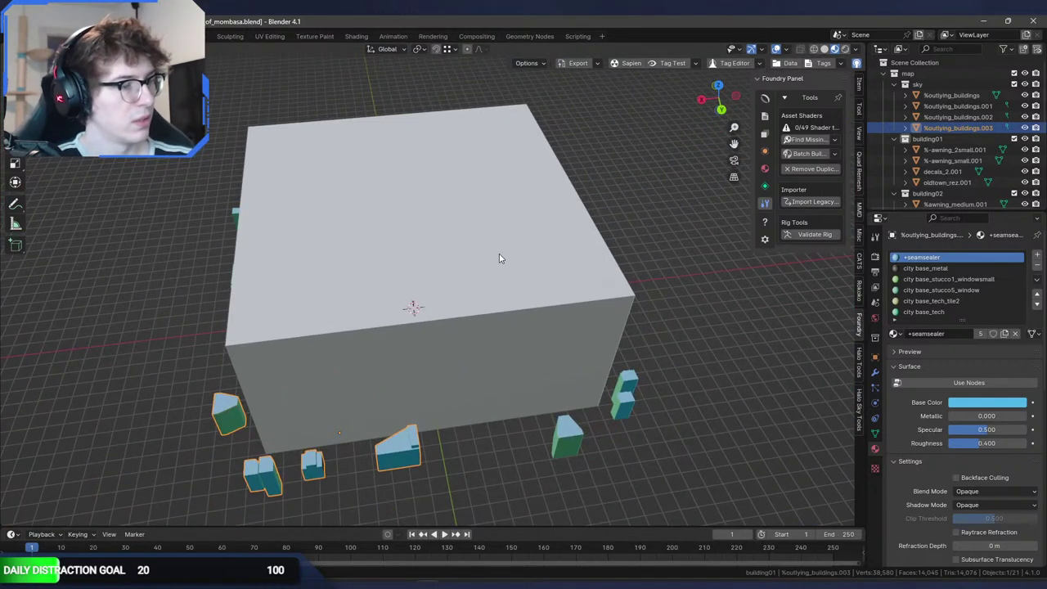
Step: Delete the ceiling and tall wall faces of the sky box, keeping the ground and low walls
left_click(508, 277)
key("Tab")
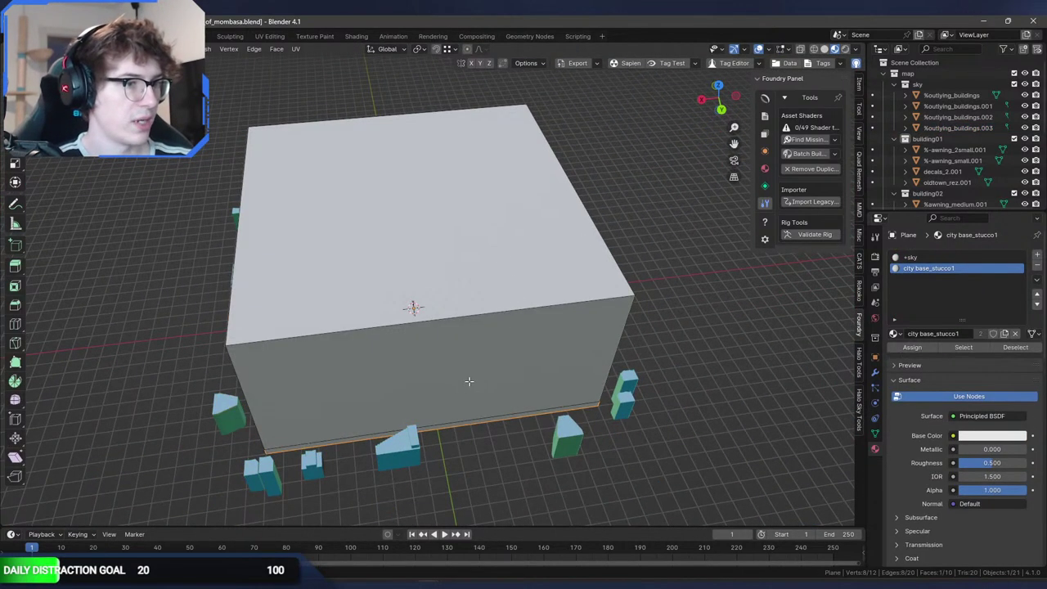
left_click(429, 377)
middle_click_drag(403, 374, 458, 352)
left_click(380, 337, "shift")
left_click(421, 248)
key("ctrl+KP_Add")
key("x")
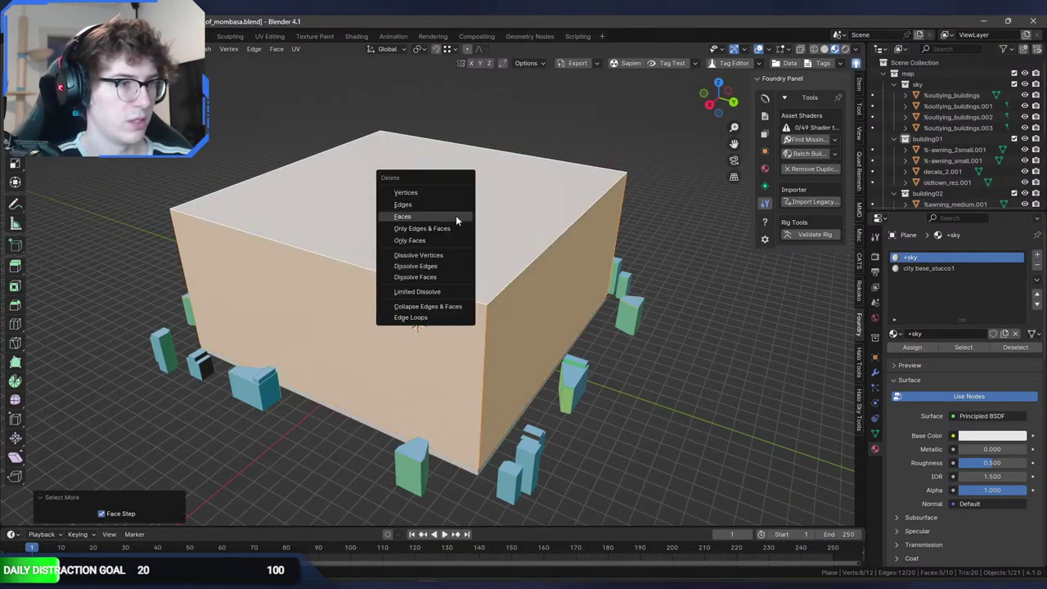
left_click(452, 216)
Step: Assign the city base_stucco1 material to all faces of the remaining ground plane and its low walls
middle_click_drag(451, 216, 532, 226)
key("a")
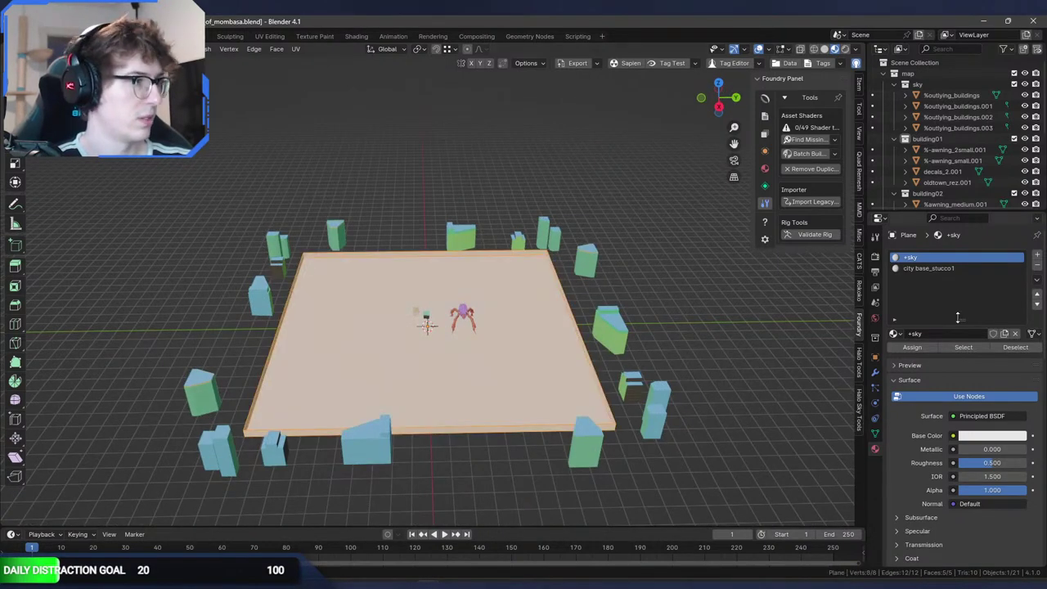
left_click(926, 269)
left_click(912, 347)
key("Tab")
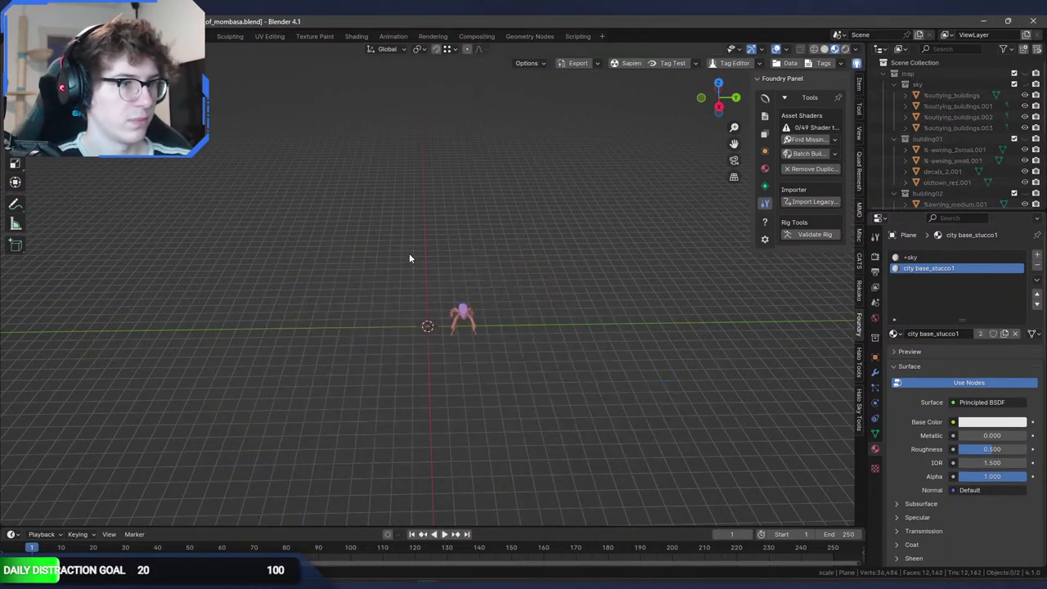
Step: Extrude the top edge loop of the low walls outward at a scale of about 1.356 to form a ledge under the towers
key("Tab")
key("2")
left_click(412, 250, "alt")
left_click(412, 250, "alt")
key("e")
key("s")
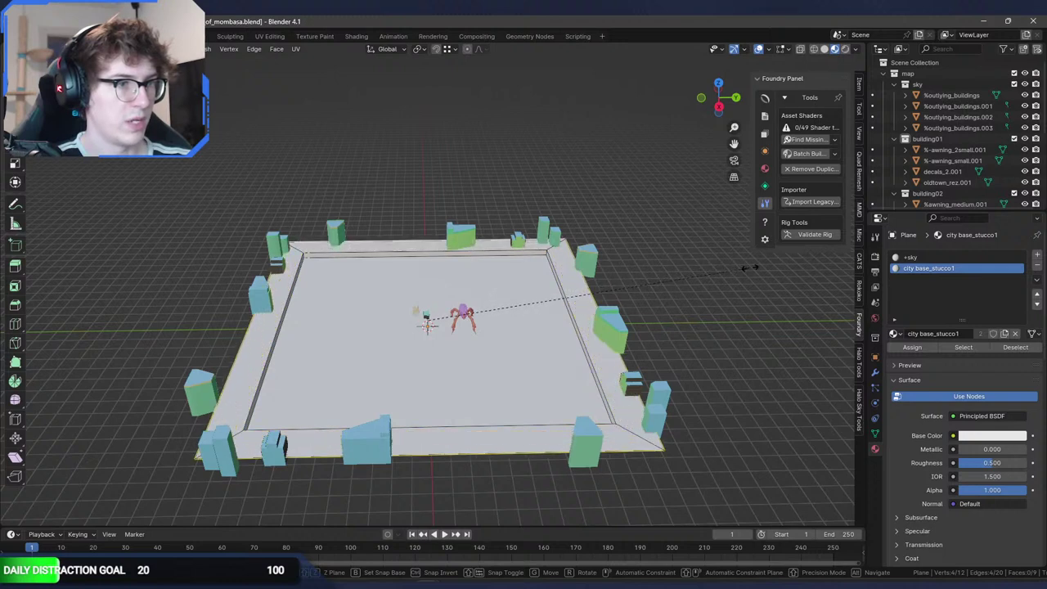
left_click(792, 268)
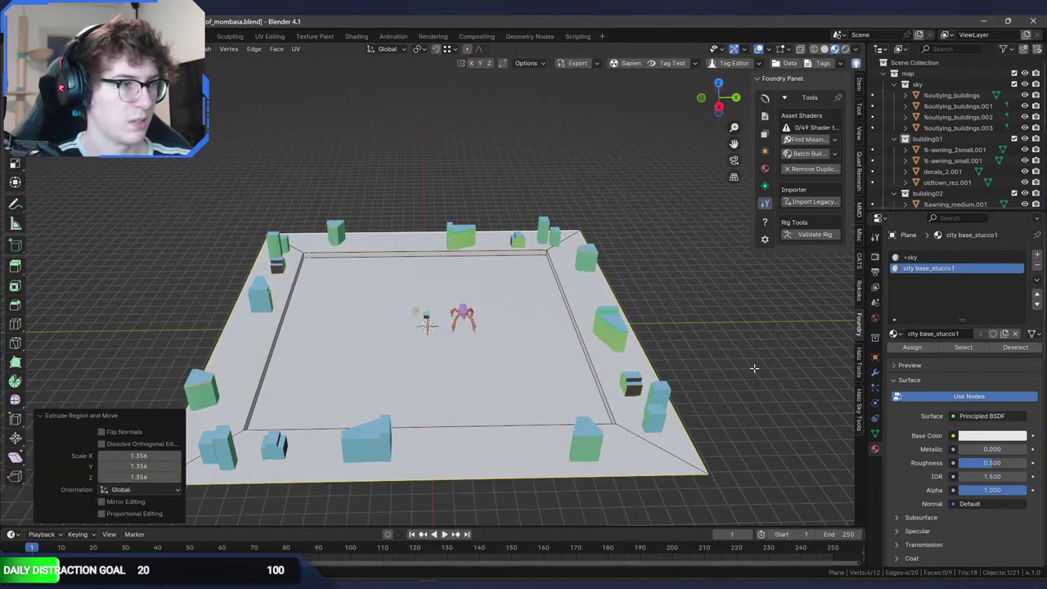
Step: Extrude the ledge's outer edges vertically into tall walls and fill the open top with a ceiling face
key("e")
key("z")
left_click(777, 288)
key("f")
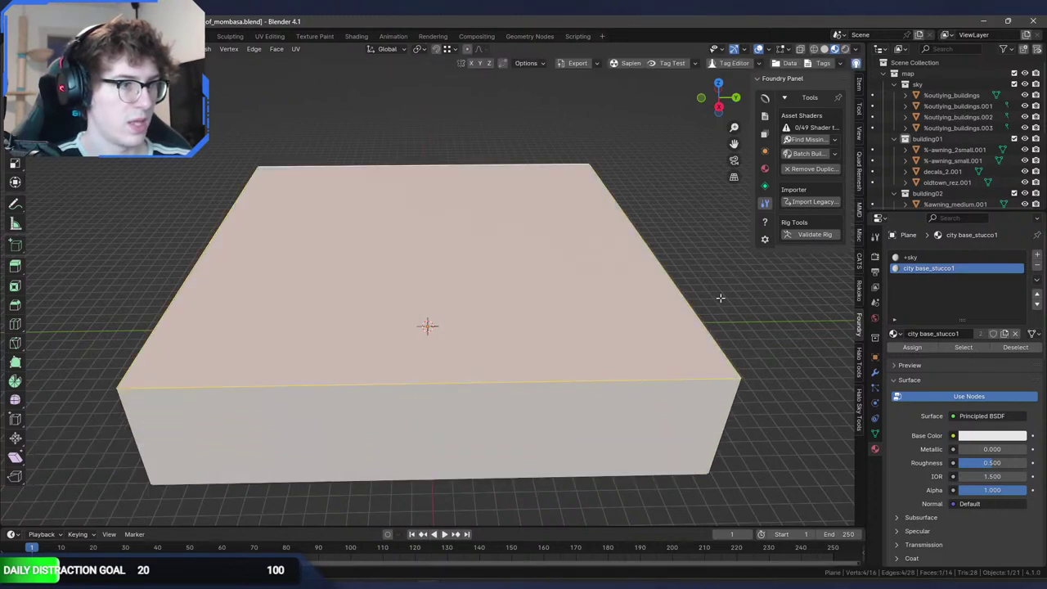
Step: Assign the +sky material to the ceiling, the tall outer walls and the ledge faces
middle_click_drag(718, 300, 737, 283)
key("ctrl+KP_Add")
middle_click_drag(805, 276, 602, 255)
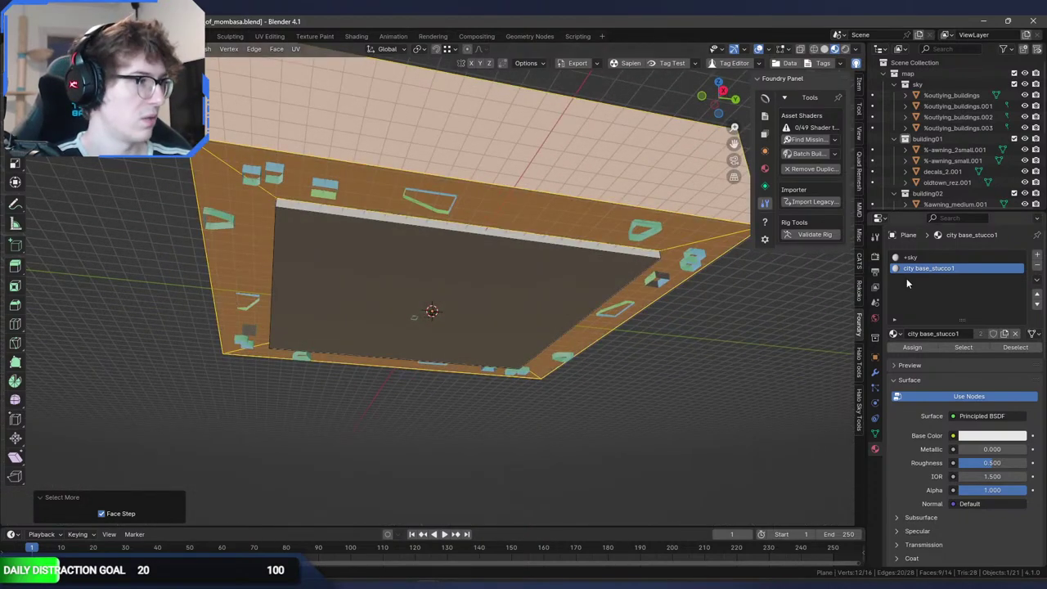
left_click(911, 258)
left_click(915, 349)
middle_click_drag(430, 245, 474, 266)
key("Tab")
Step: Examine the skyline towers, the two buildings and the scarab from inside the new sky box
key("q")
left_click(541, 298)
key("q")
left_click(536, 326)
scroll(532, 321, "up", 5)
scroll(532, 326, "up", 2)
left_click(381, 275)
middle_click_drag(381, 275, 573, 281)
key("alt+a")
middle_click_drag(492, 244, 607, 298)
scroll(594, 272, "down", 4)
middle_click_drag(312, 262, 710, 307)
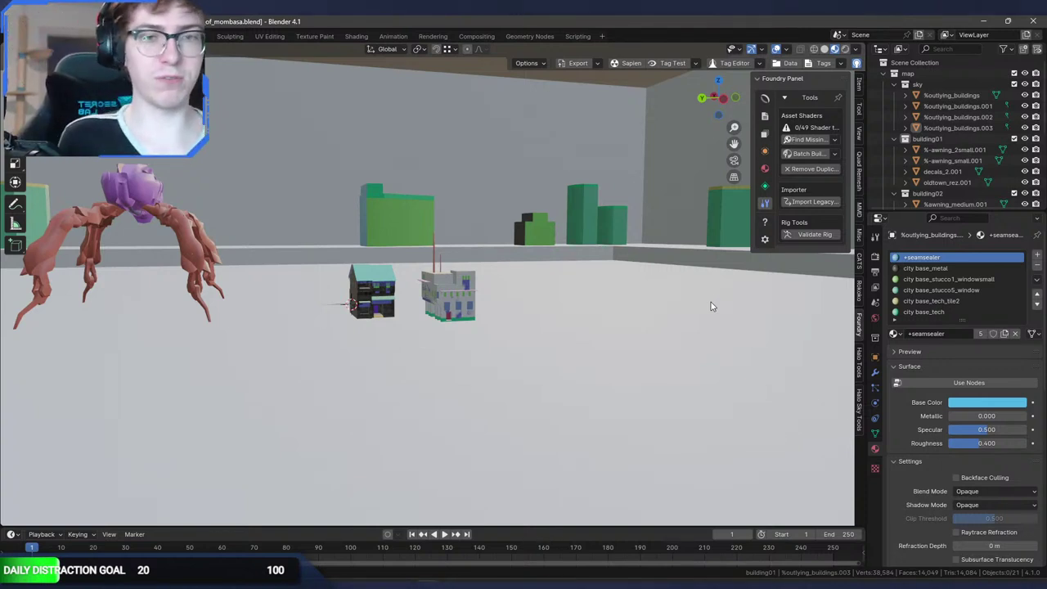
middle_click_drag(684, 289, 501, 275)
Step: Remove the .001 suffix from the %-awning_2small and %-awning_small object names in building01
left_click(480, 280)
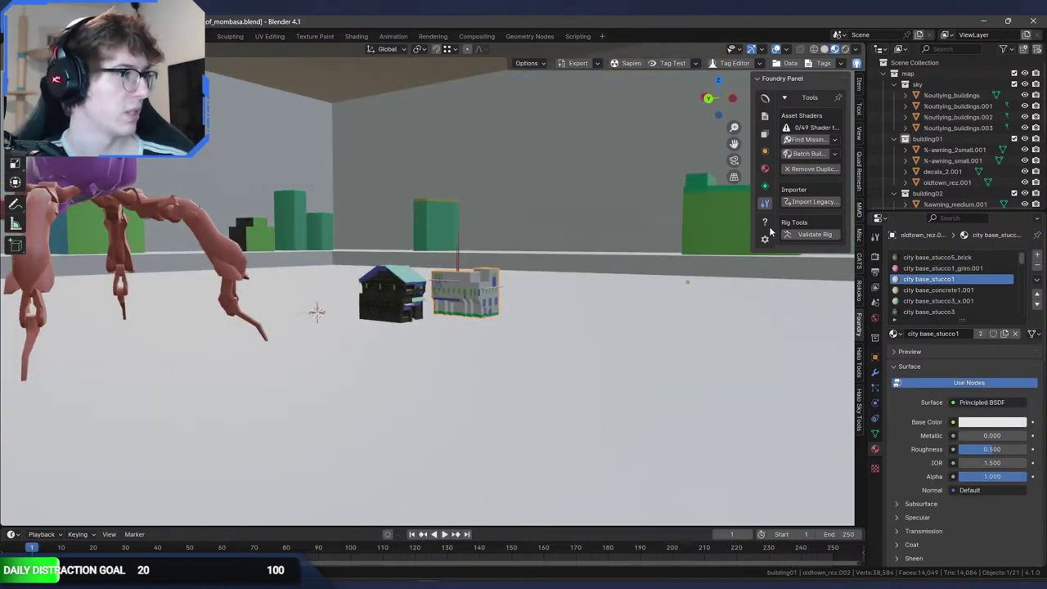
left_click(988, 150)
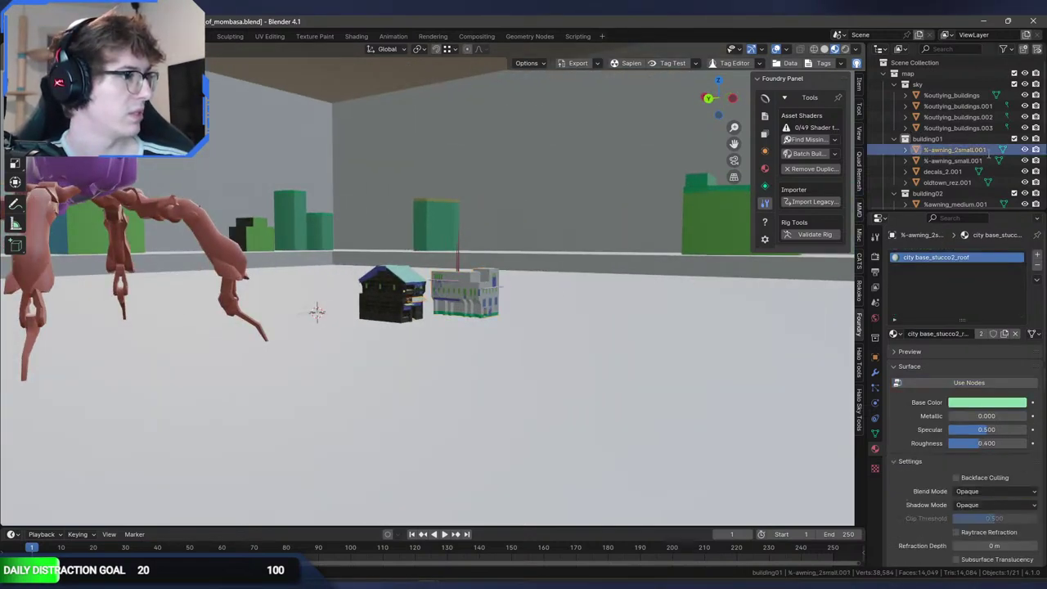
scroll(990, 150, "down", 1)
left_click(986, 137)
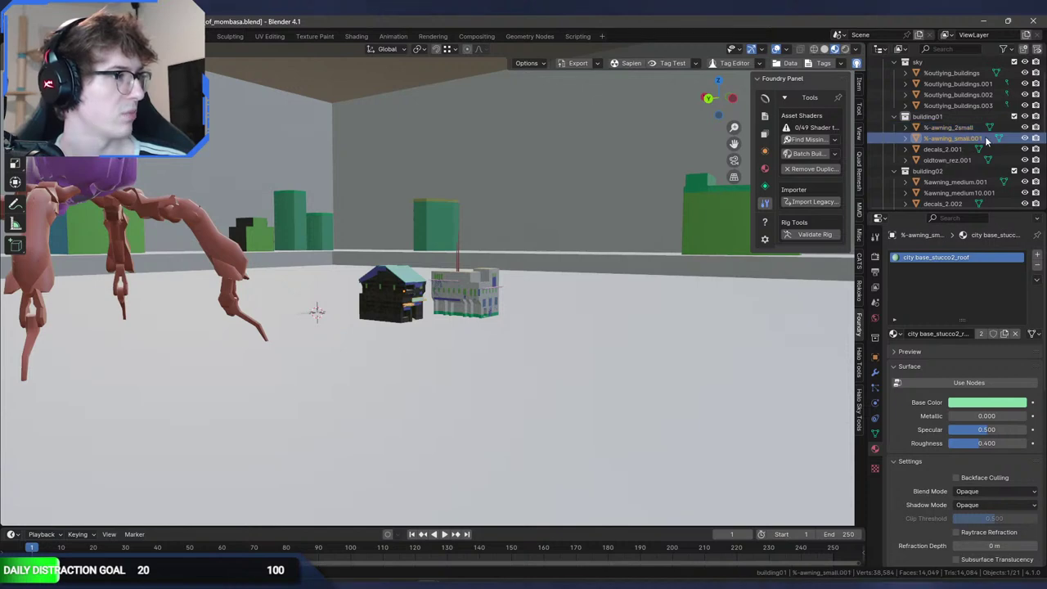
key("F2")
left_click(994, 127)
key("BackSpace")
key("Return")
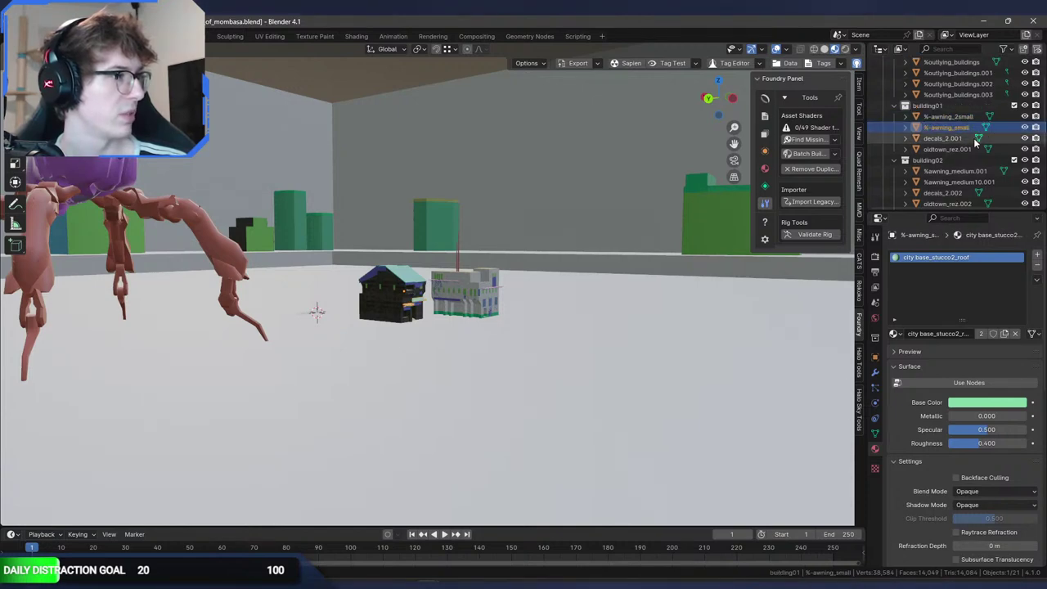
Step: Rename the remaining building01 objects as decals_2 and oldtown_rez, without their .001 suffixes
left_click(975, 138)
key("F2")
left_click(972, 134)
double_click(964, 127)
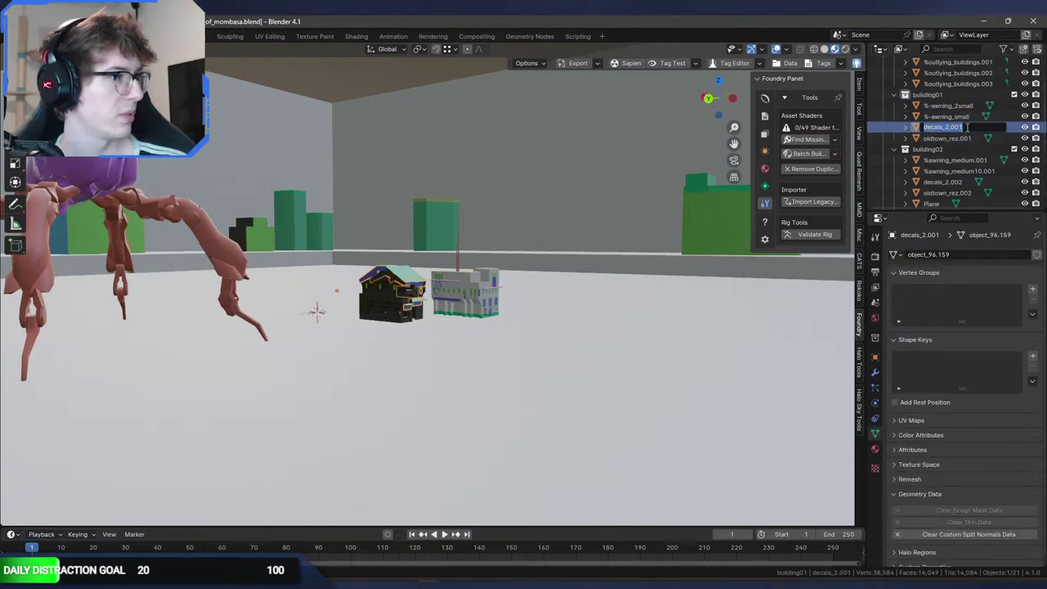
key("BackSpace")
key("BackSpace")
key("Return")
double_click(970, 138)
left_click(983, 128)
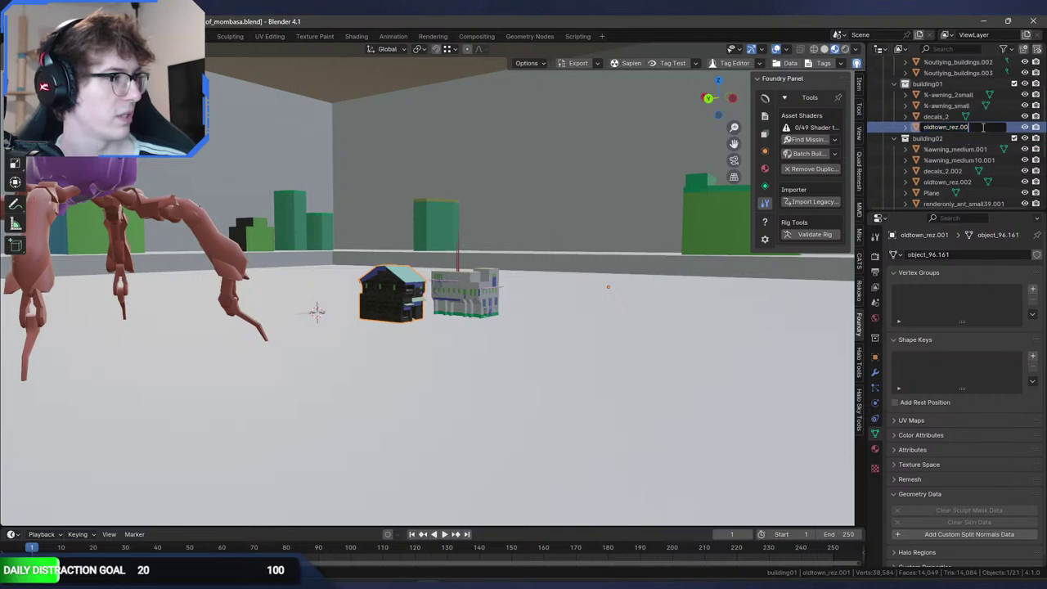
key("BackSpace")
key("Return")
Step: Rename the two awning objects in building02 as %awning_medium and %awning_medium10
double_click(983, 151)
left_click(999, 128)
key("BackSpace")
key("BackSpace")
key("BackSpace")
key("BackSpace")
key("Return")
left_click(998, 138)
scroll(998, 138, "down", 1)
double_click(1000, 128)
key("BackSpace")
key("Return")
Step: Rename the decals and old town building objects in building02 as decals_2.001 and oldtown_rez.001
left_click(972, 138)
scroll(974, 139, "down", 1)
double_click(978, 127)
key("BackSpace")
key("Return")
double_click(977, 139)
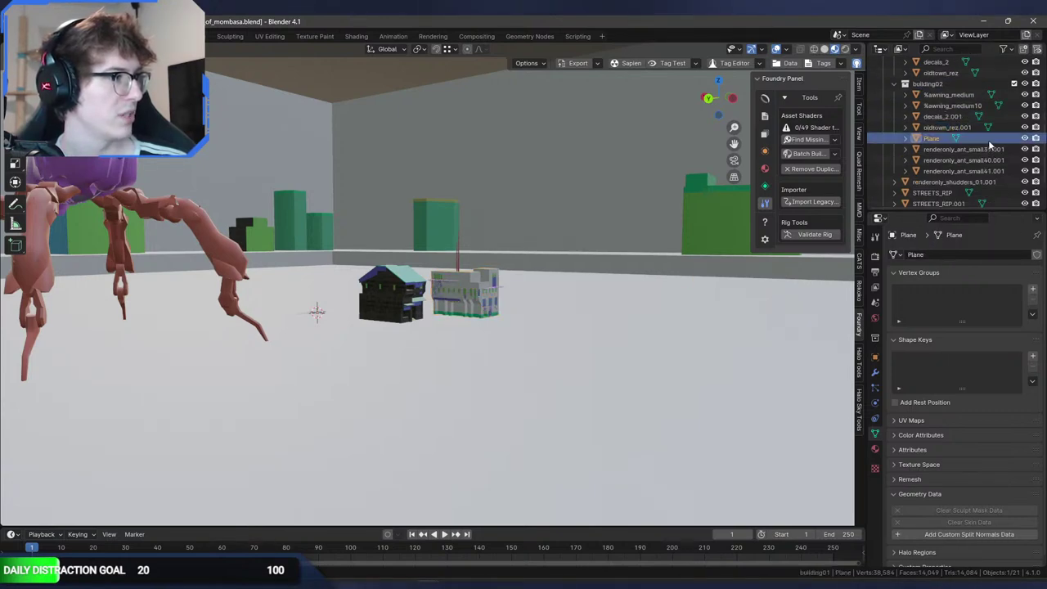
Step: Move the Plane object out of building02 into the parent map collection and rename it map
left_click(934, 139)
scroll(934, 141, "down", 1)
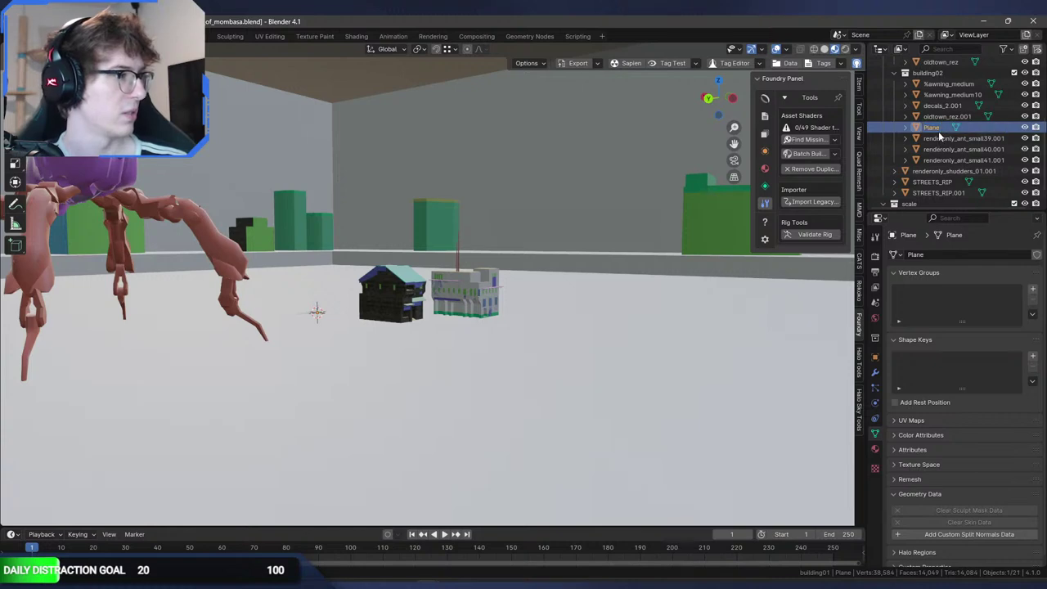
left_click_drag(938, 132, 940, 173)
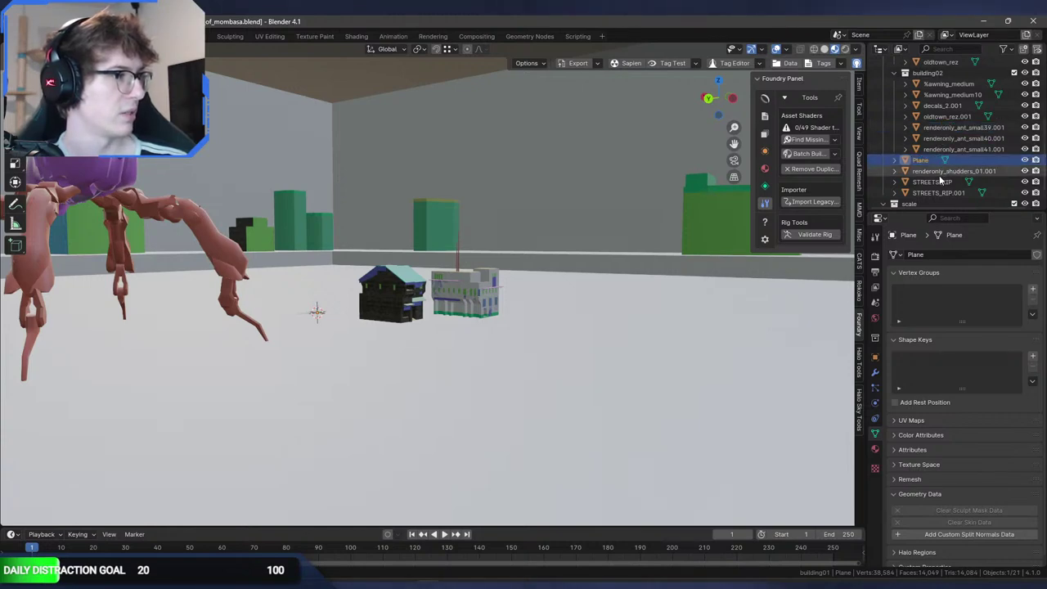
double_click(926, 162)
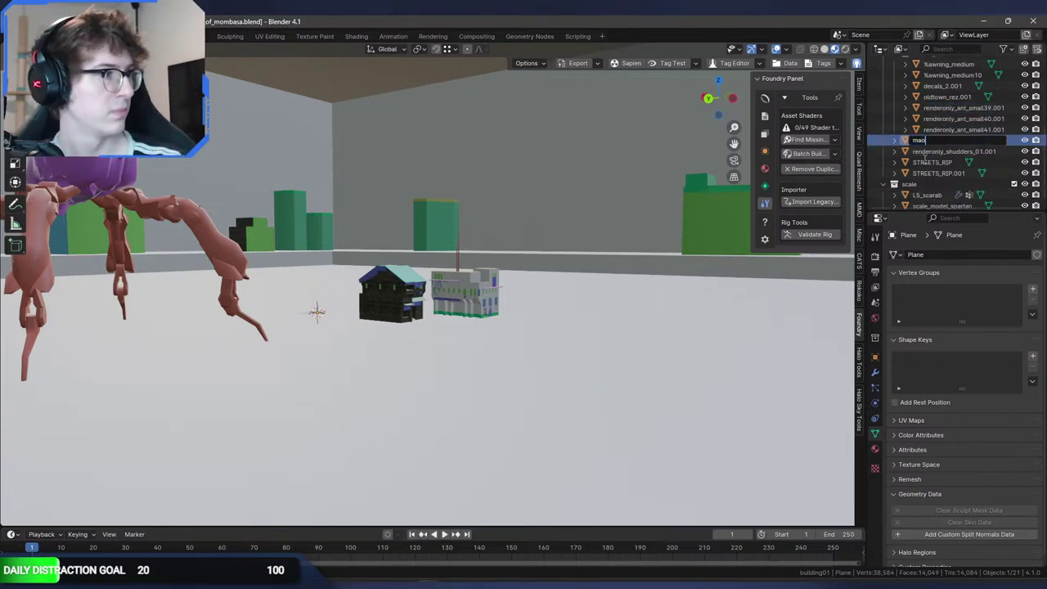
type("map")
key("Return")
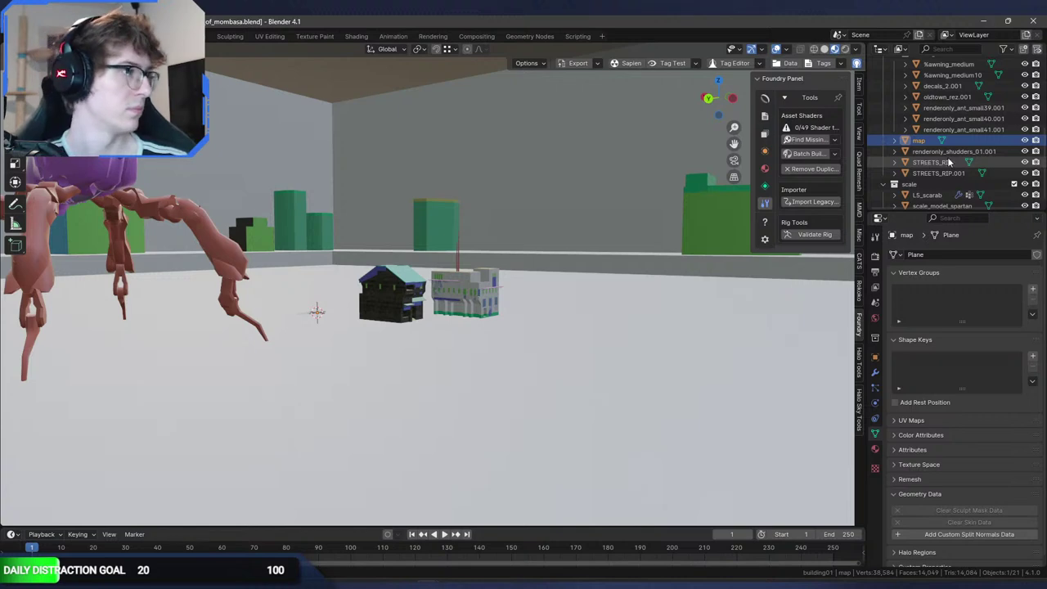
Step: Move renderonly_shudders_01.001 into the building01 collection and check its place on the building
left_click(962, 153)
scroll(714, 259, "up", 2)
left_click_drag(939, 157, 967, 147)
scroll(985, 190, "down", 2)
scroll(632, 243, "up", 2)
scroll(632, 242, "up", 3)
middle_click_drag(529, 251, 510, 256)
scroll(483, 257, "up", 3)
middle_click_drag(438, 259, 425, 261)
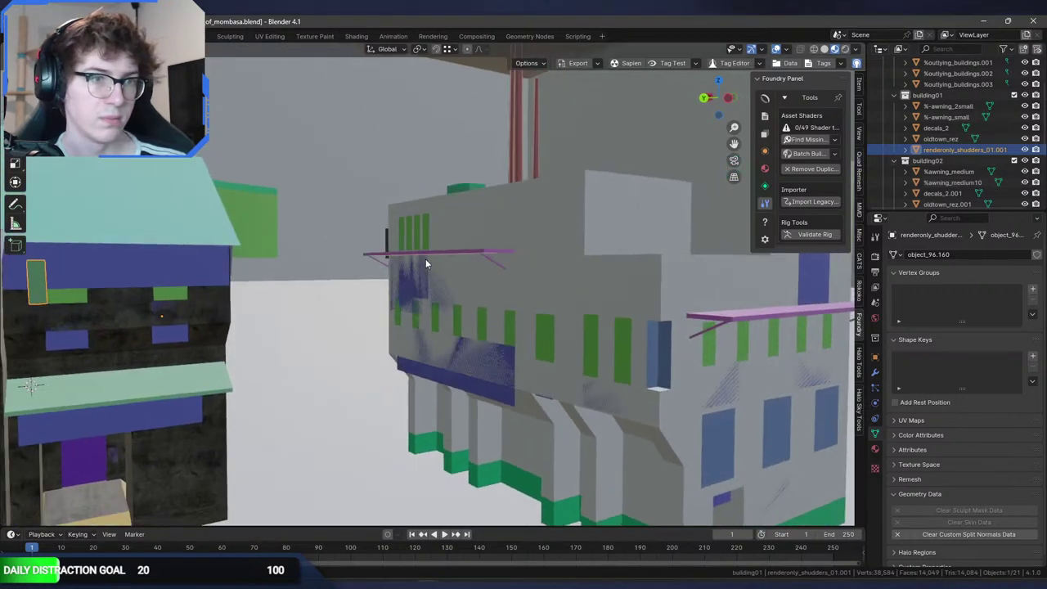
Step: Rename the shutter object in building01 as renderonly_shudders_01
scroll(1000, 153, "down", 1)
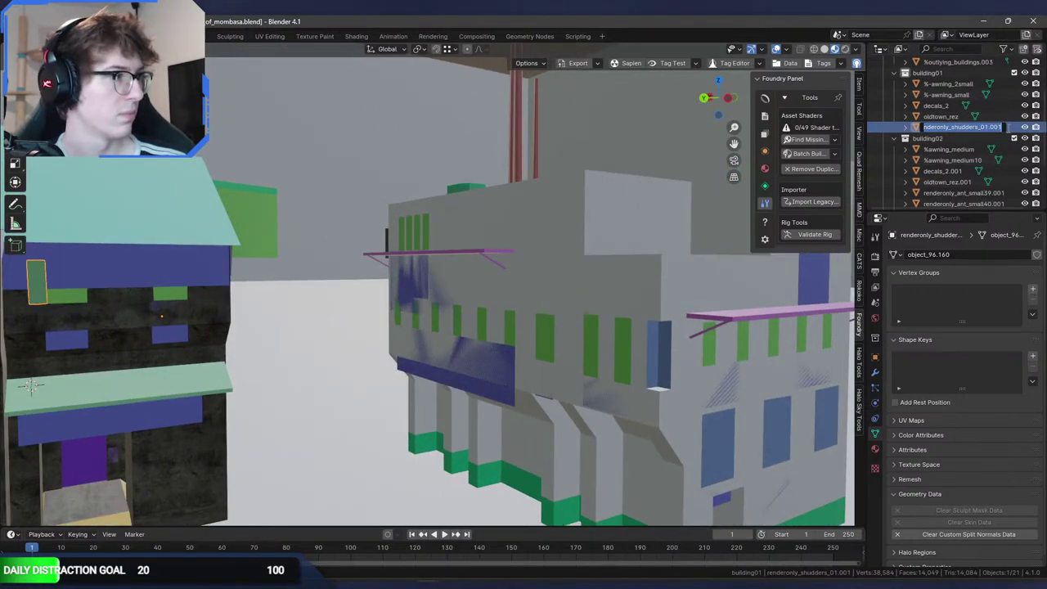
left_click(1004, 127)
key("BackSpace")
key("BackSpace")
key("BackSpace")
key("BackSpace")
key("Return")
Step: Rename the tall antenna object renderonly_ant_small39.001 in building02 as renderonly_ant_small39
scroll(982, 156, "down", 4)
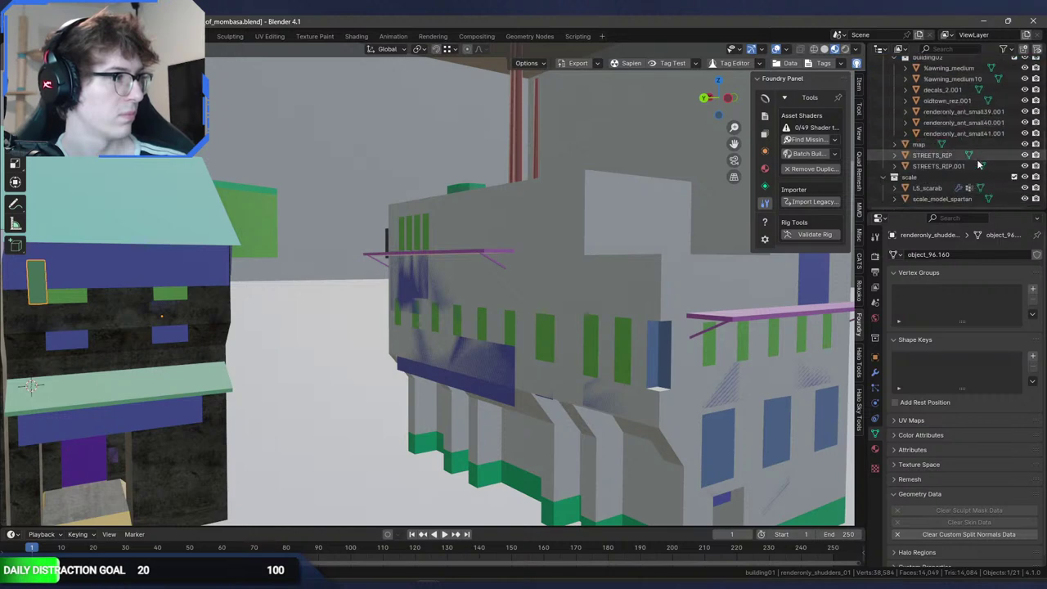
left_click(1006, 113)
scroll(659, 219, "down", 3)
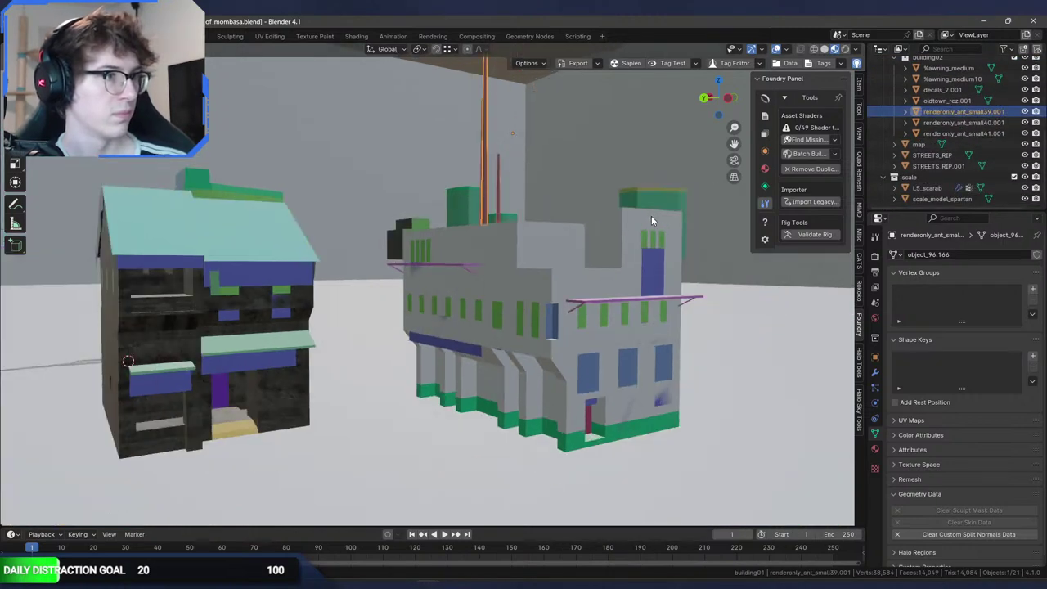
double_click(1000, 113)
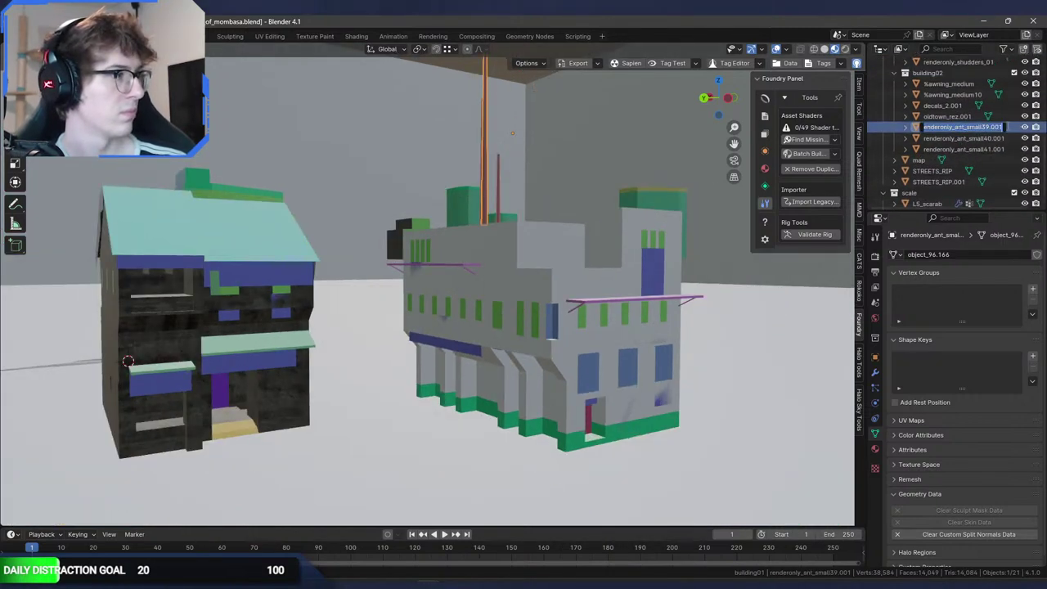
left_click(1007, 127)
key("BackSpace")
key("BackSpace")
key("BackSpace")
key("BackSpace")
key("Return")
Step: Remove the .001 suffix from the renderonly_ant_small40 and renderonly_ant_small41 object names
double_click(1004, 138)
left_click(1005, 129)
key("BackSpace")
key("Return")
double_click(1005, 140)
left_click(1007, 140)
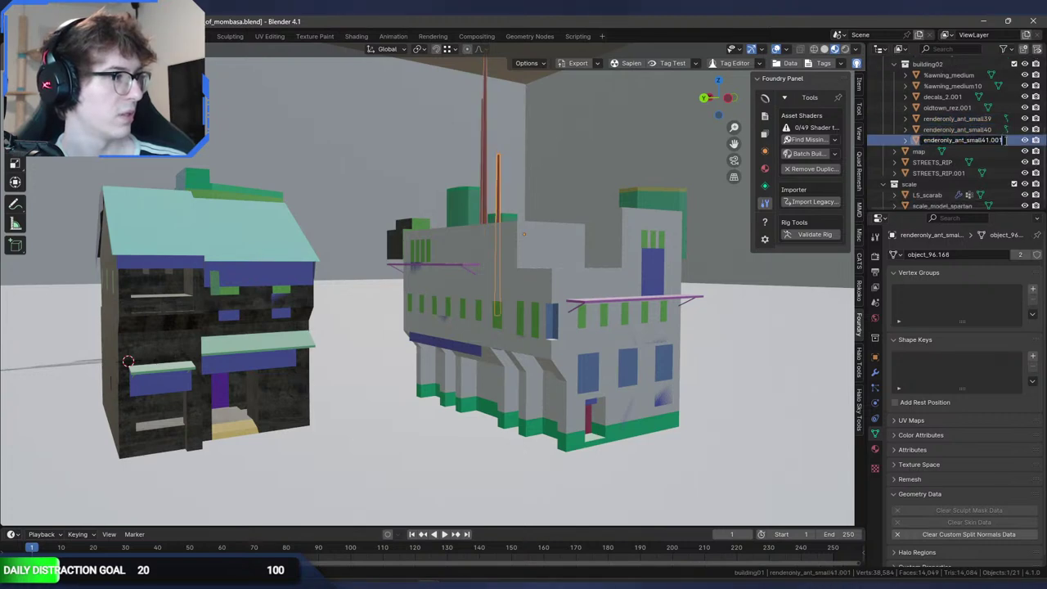
key("BackSpace")
key("Return")
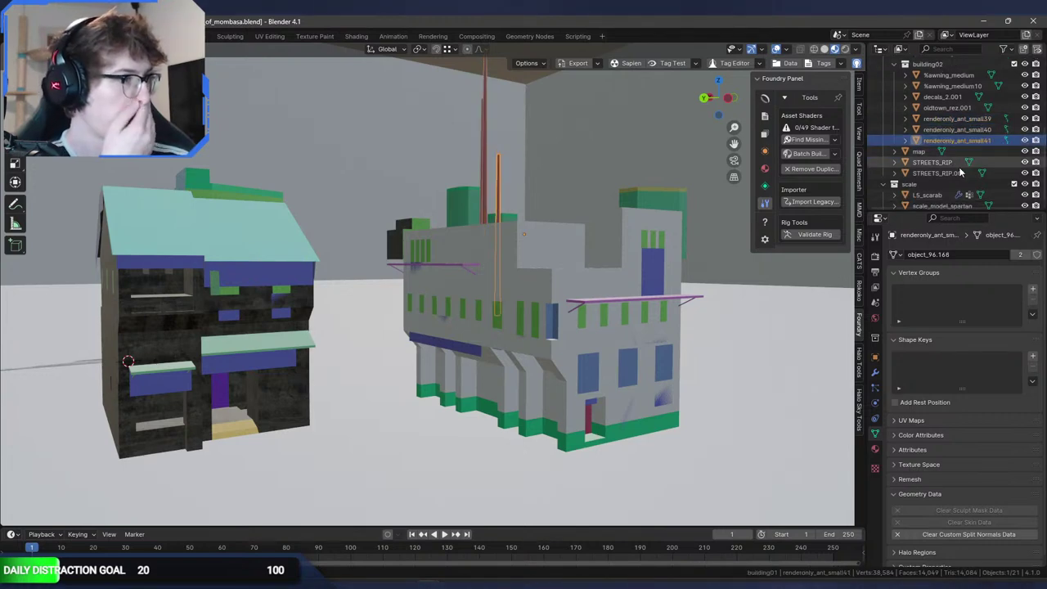
Step: Compare the two street objects and delete STREETS_RIP, keeping STREETS_RIP.001
left_click(960, 167)
left_click(957, 173)
middle_click_drag(402, 203, 564, 147)
left_click(943, 163)
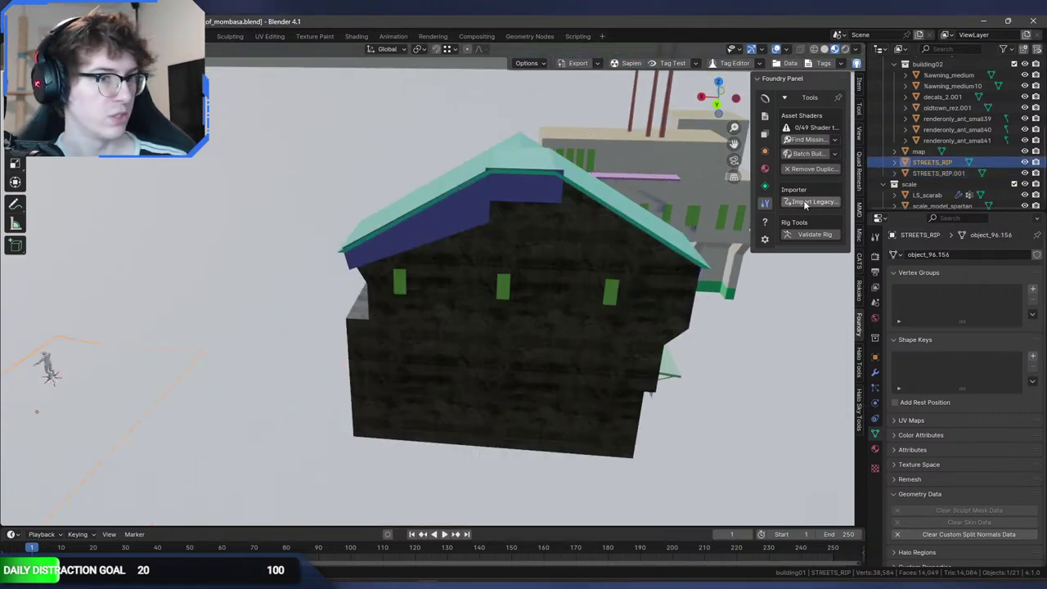
key("Delete")
Step: Raise the STREETS_RIP.001 road piece about 33.26 m along Z and place it horizontally beside the dark building
left_click(949, 169)
middle_click_drag(416, 374, 585, 283, "shift")
key("g")
key("z")
left_click(517, 243)
key("g")
key("shift+z")
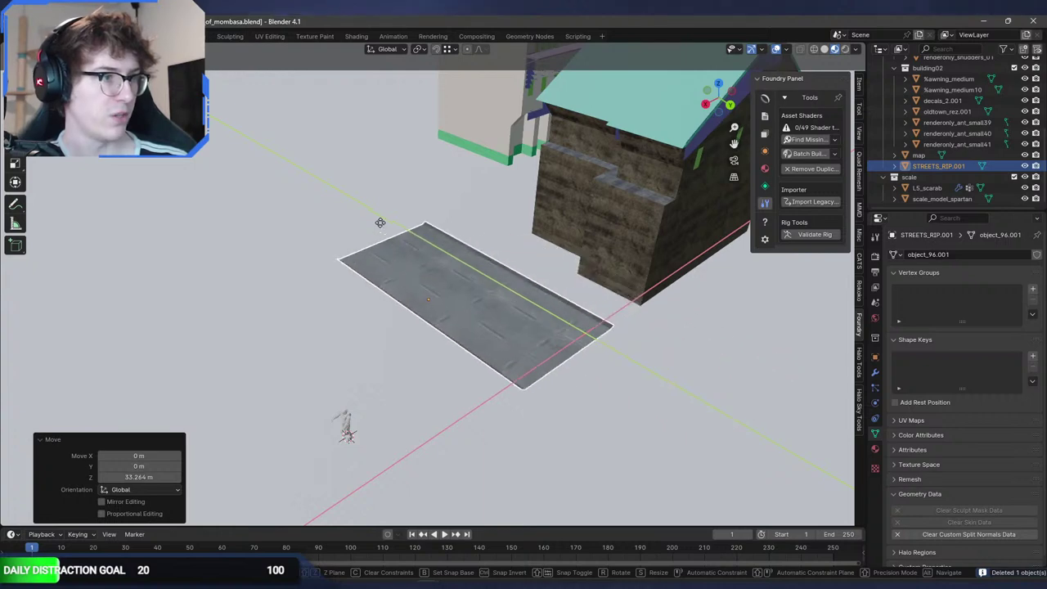
left_click(390, 250)
Step: Hide the L5_scarab and scale_model_spartan reference models in the scale collection
middle_click_drag(391, 251, 463, 282)
scroll(463, 283, "down", 4)
middle_click_drag(520, 201, 505, 274, "shift")
left_click(580, 166)
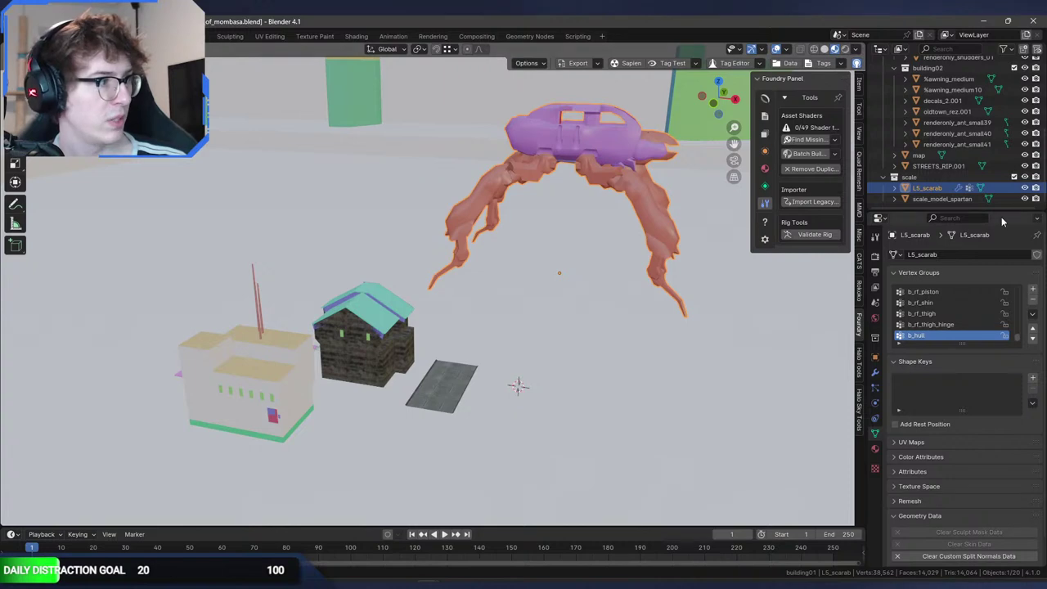
left_click(1024, 178)
left_click(1024, 178)
left_click(1024, 177)
middle_click_drag(527, 291, 581, 238)
Step: Rename the remaining road object as STREETS_RIP, deselect everything and save war_of_mombasa.blend
left_click(965, 166)
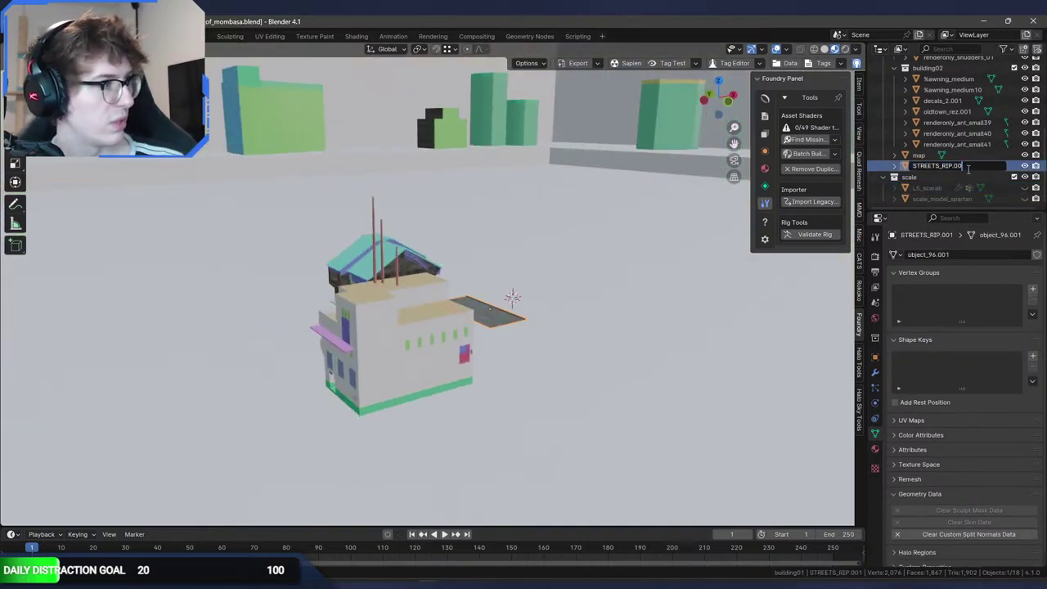
key("Return")
left_click(914, 154)
middle_click_drag(469, 210, 557, 214)
key("alt+a")
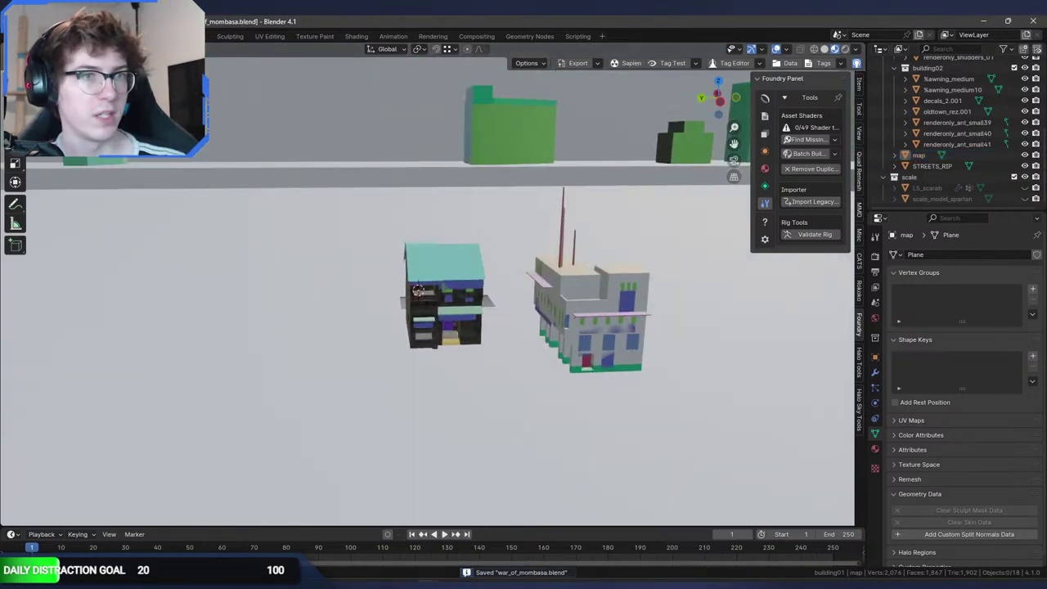
Step: Look through the available Halo export formats and run the Foundry duplicate material removal
left_click(26, 36)
mouse_move(55, 202)
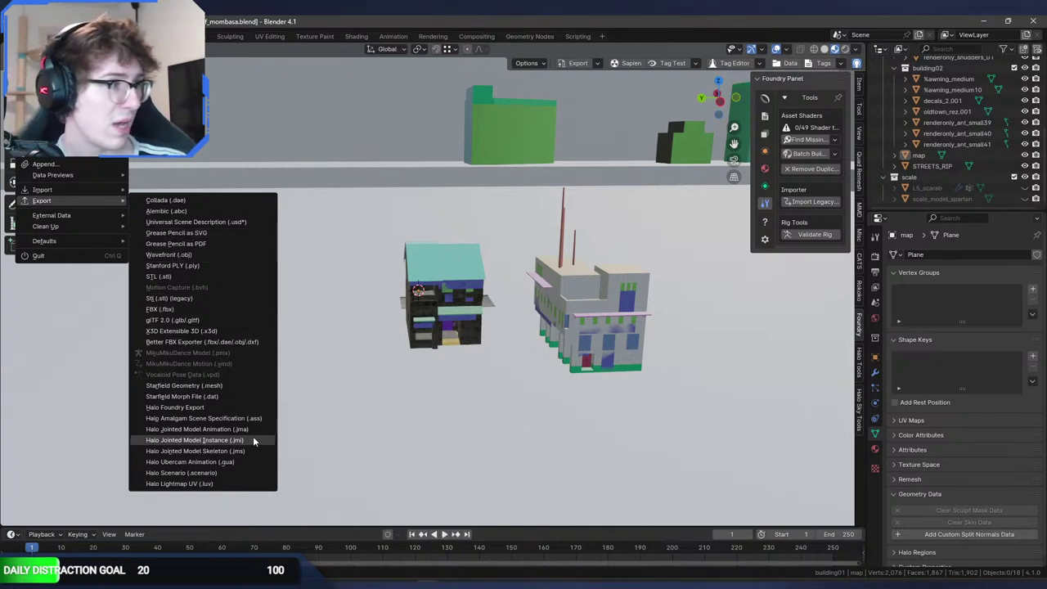
left_click(807, 169)
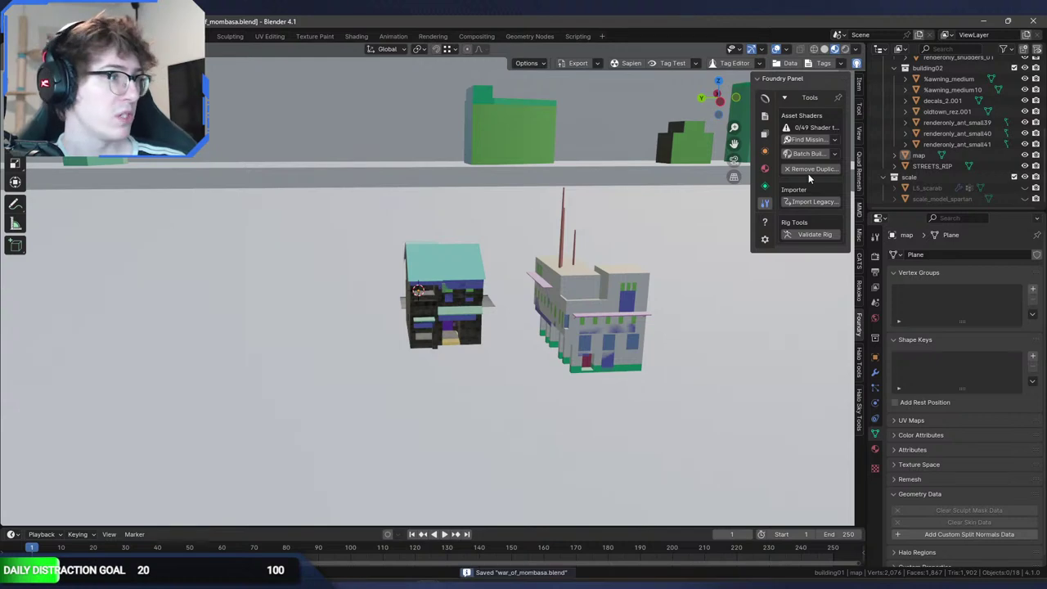
Step: Export the scene as war_of_mombasa.ASS to E:\Projects\H3EK\Maps\war_of_mombasa with Halo 3 as the game title
left_click(26, 36)
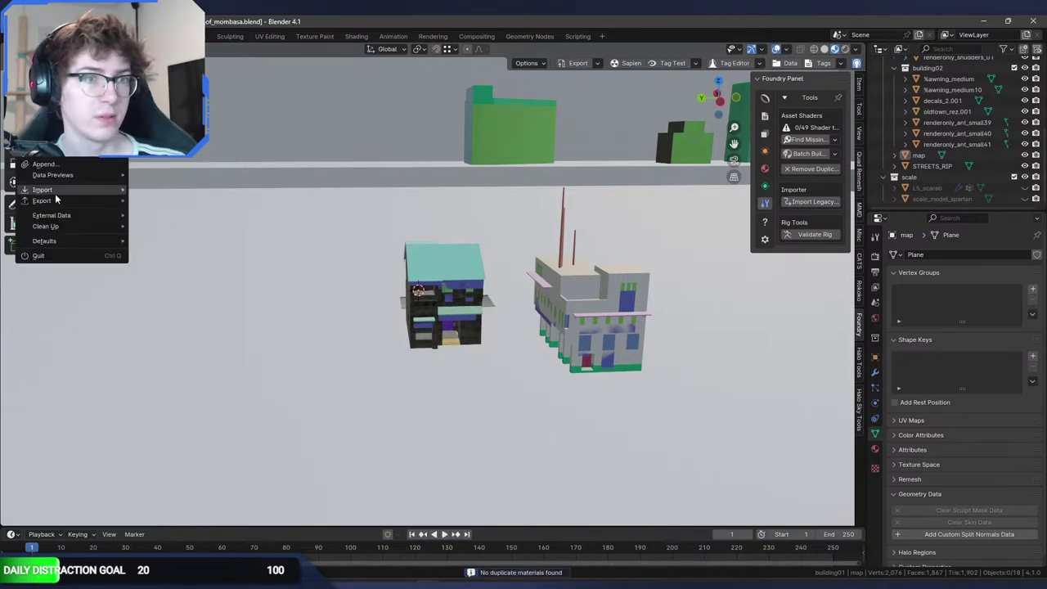
left_click(258, 418)
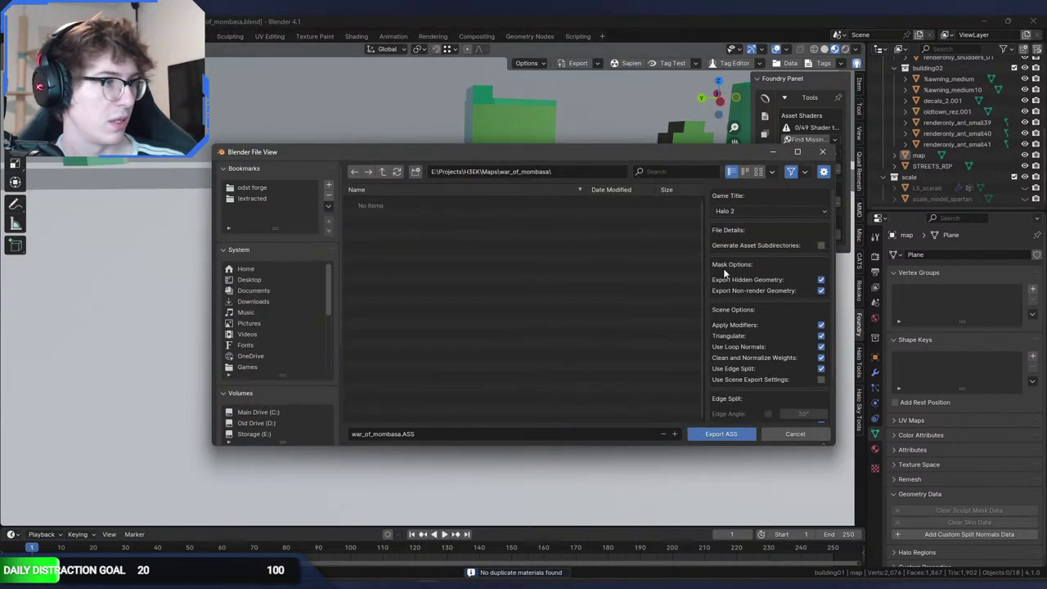
left_click(739, 212)
left_click(741, 235)
left_click(556, 170)
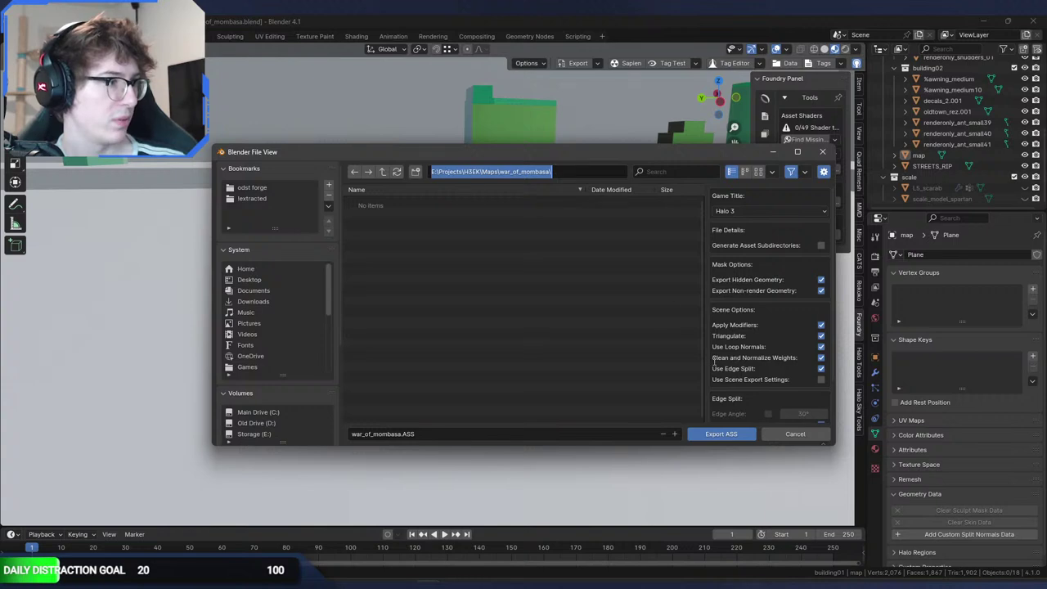
left_click(771, 271)
left_click(725, 435)
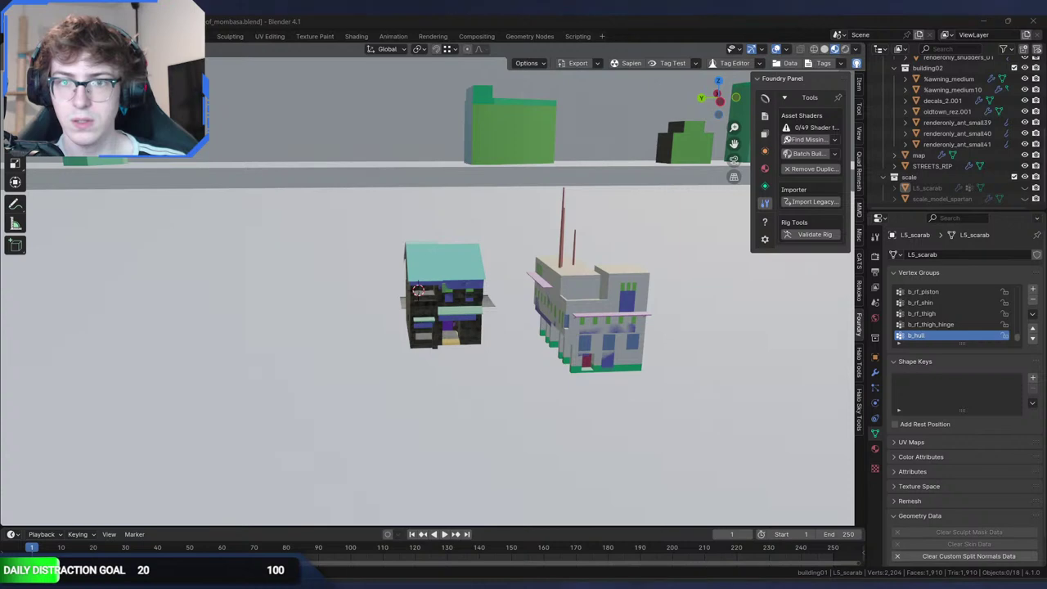
Step: Switch to File Explorer and create a folder named custom in the H3EK data\levels directory
left_click_drag(1, 157, 745, 93)
double_click(328, 261)
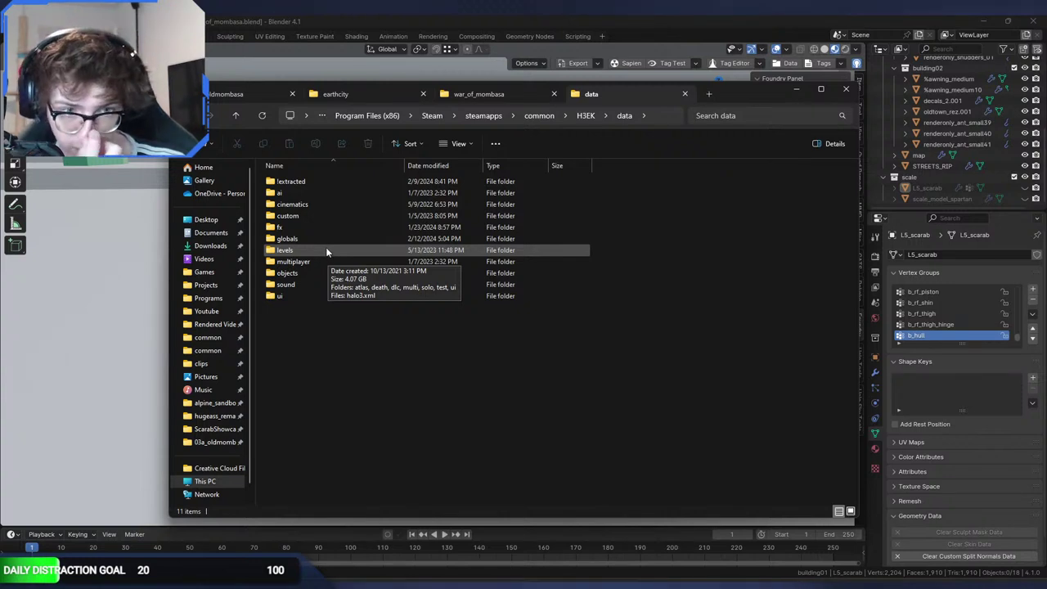
double_click(326, 250)
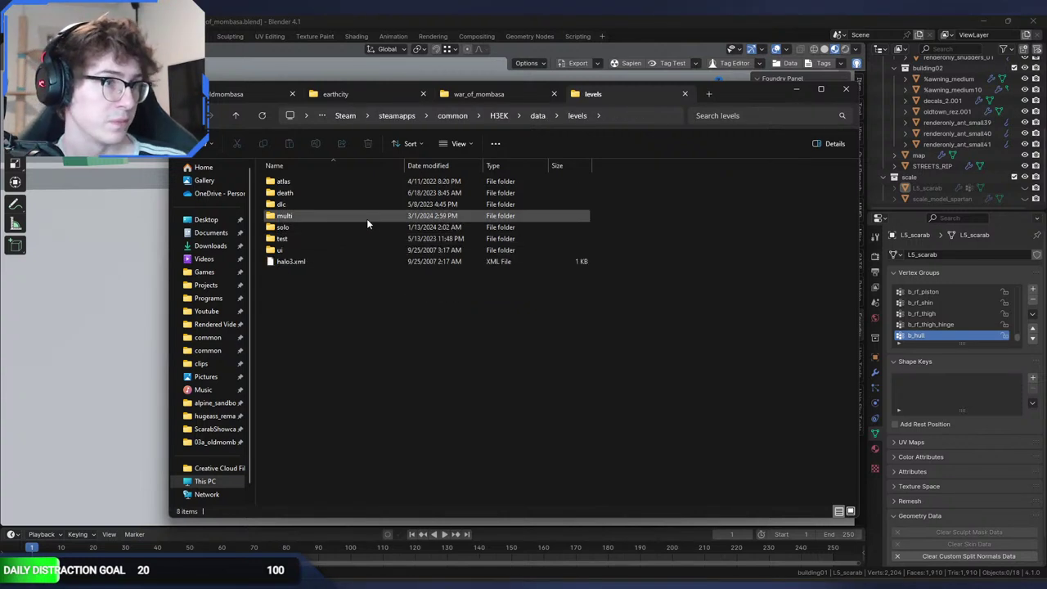
double_click(308, 217)
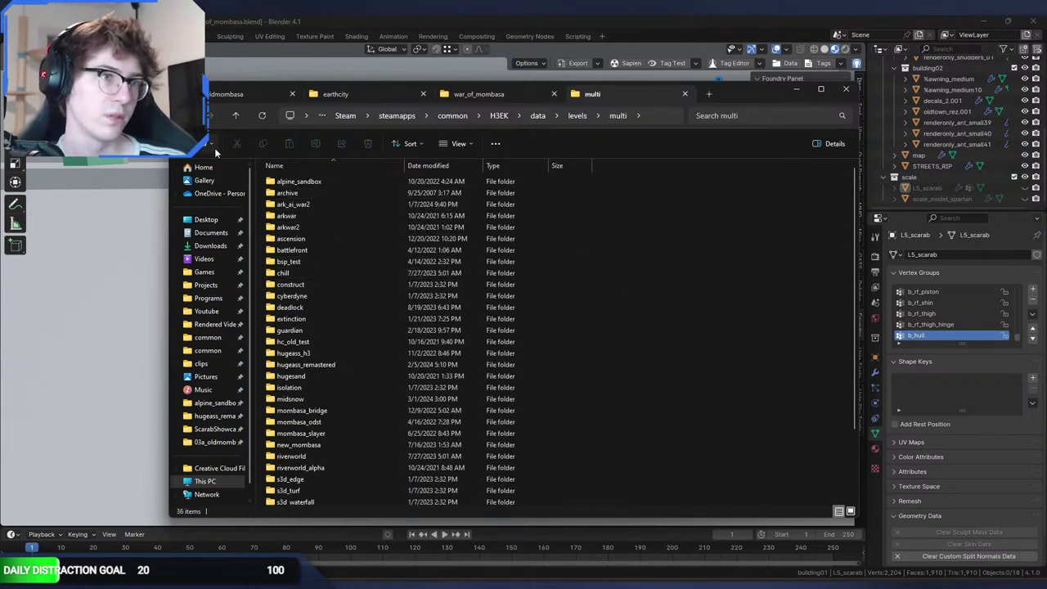
left_click(184, 115)
left_click(506, 311)
key("ctrl+shift+n")
type("custom")
key("Return")
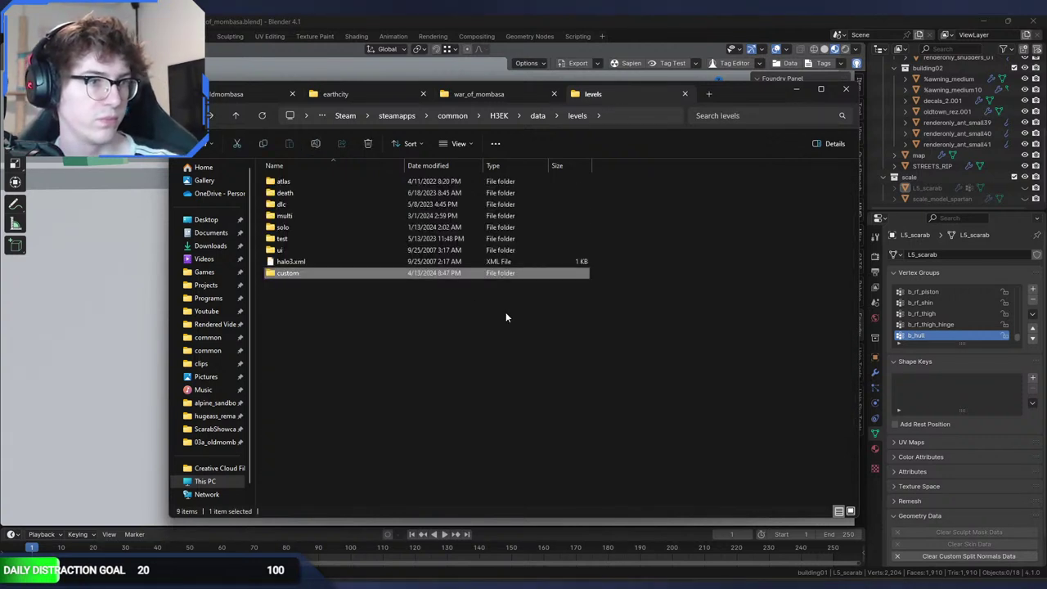
Step: Create a folder named war_on_mombasa inside the custom levels folder
key("Return")
key("ctrl+shift+n")
type("war")
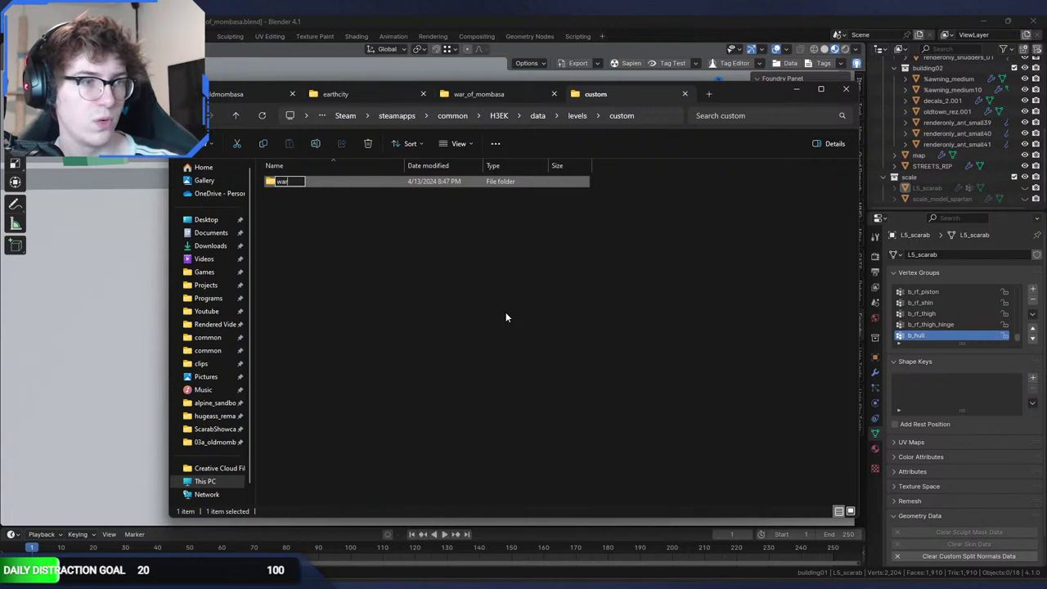
type("_on_mombasa")
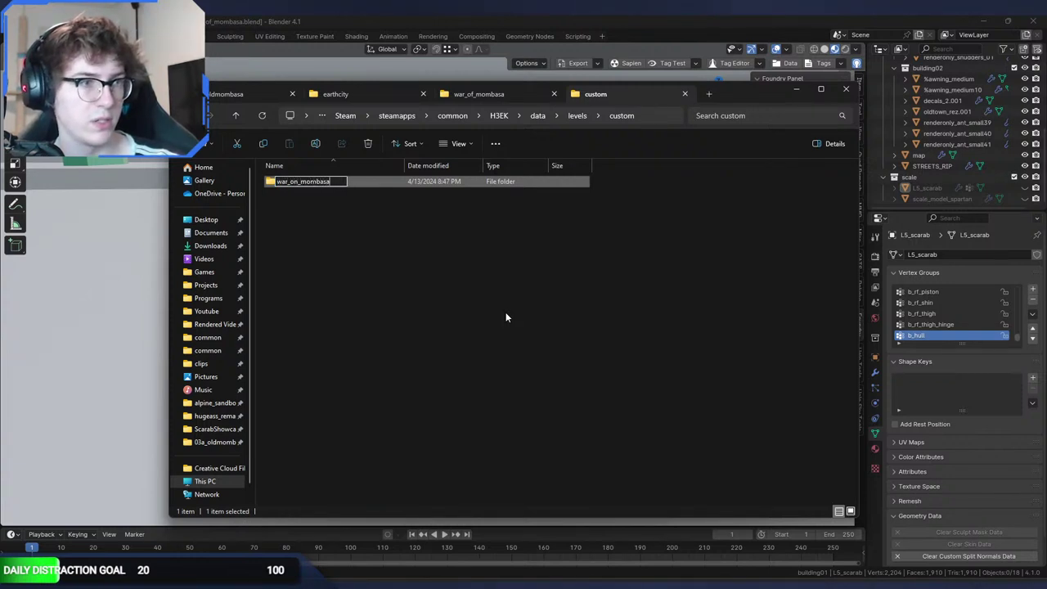
Step: Rename the war_on_mombasa folder in levels\custom to war_of_mombasa and open it
key("Return")
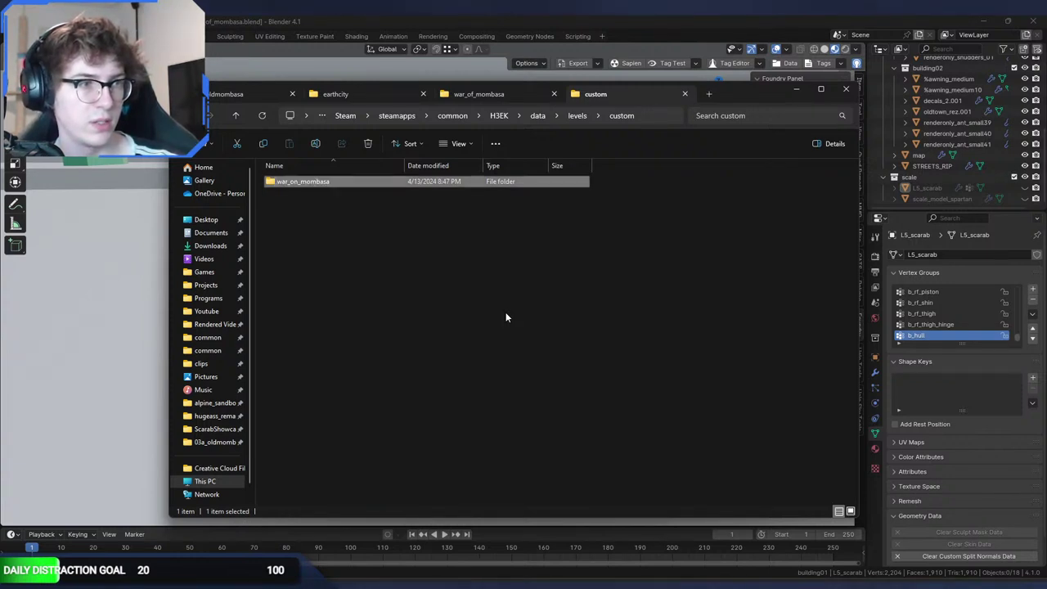
key("F2")
left_click_drag(294, 182, 299, 184)
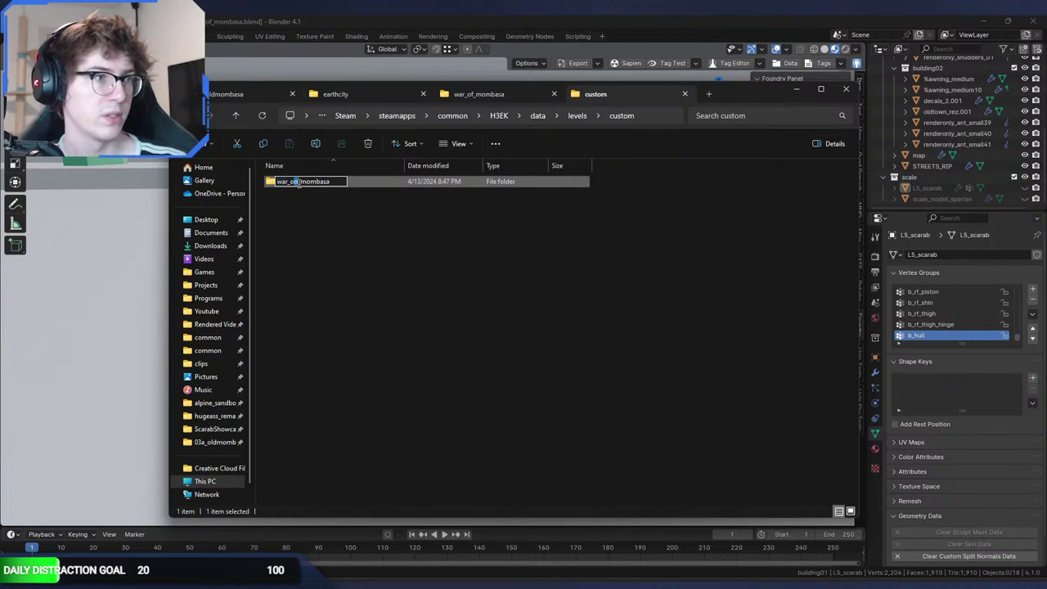
key("Return")
double_click(339, 183)
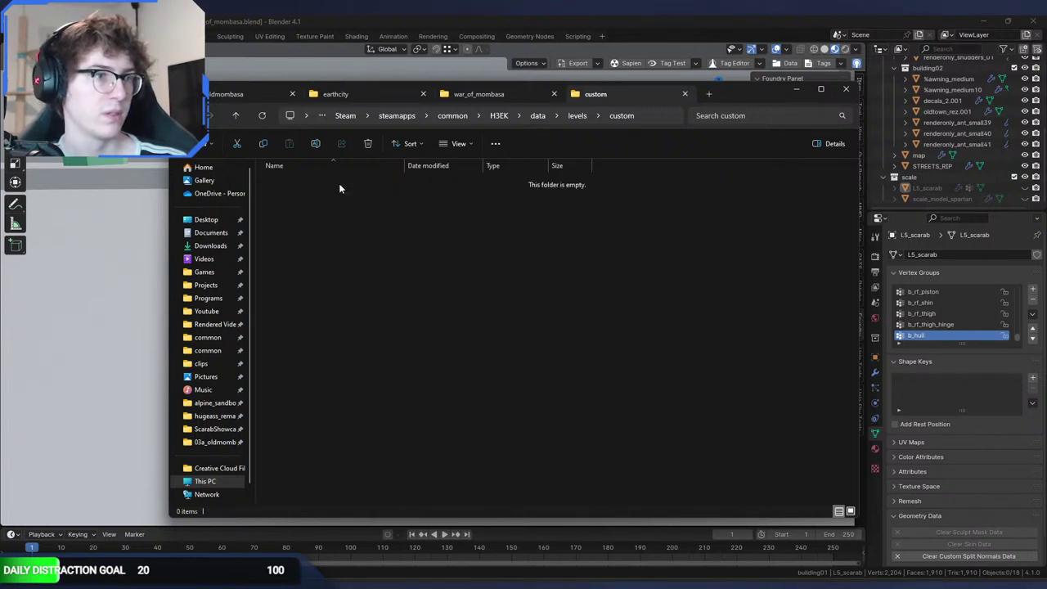
Step: Create a folder named structure inside war_of_mombasa and open it
key("ctrl+shift+n")
type("structure")
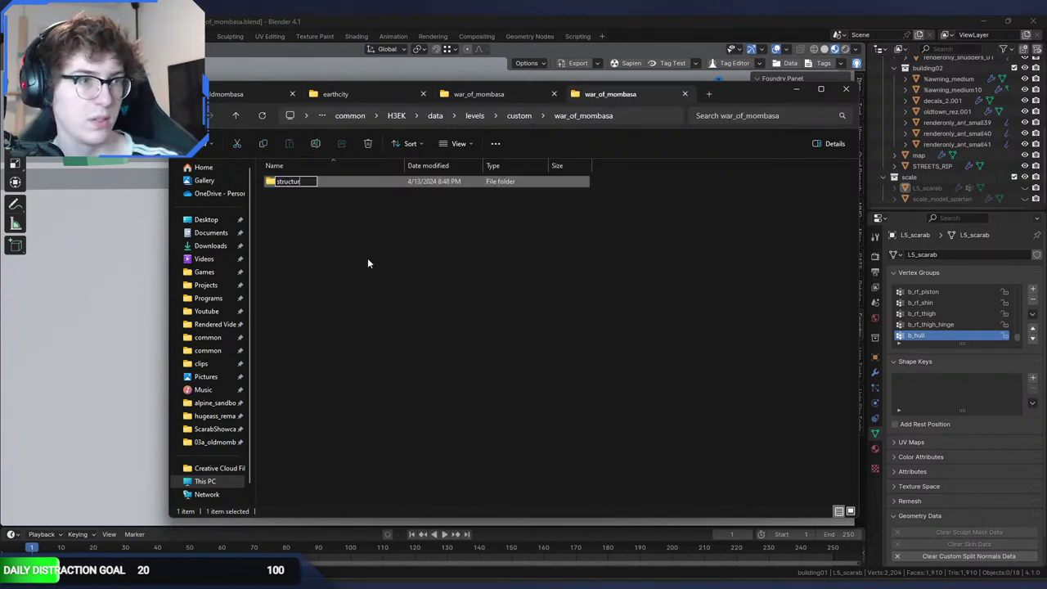
key("Return")
key("Return")
Step: Copy war_of_mombasa.ASS from the Maps\war_of_mombasa project folder into the new structure folder
left_click(473, 95)
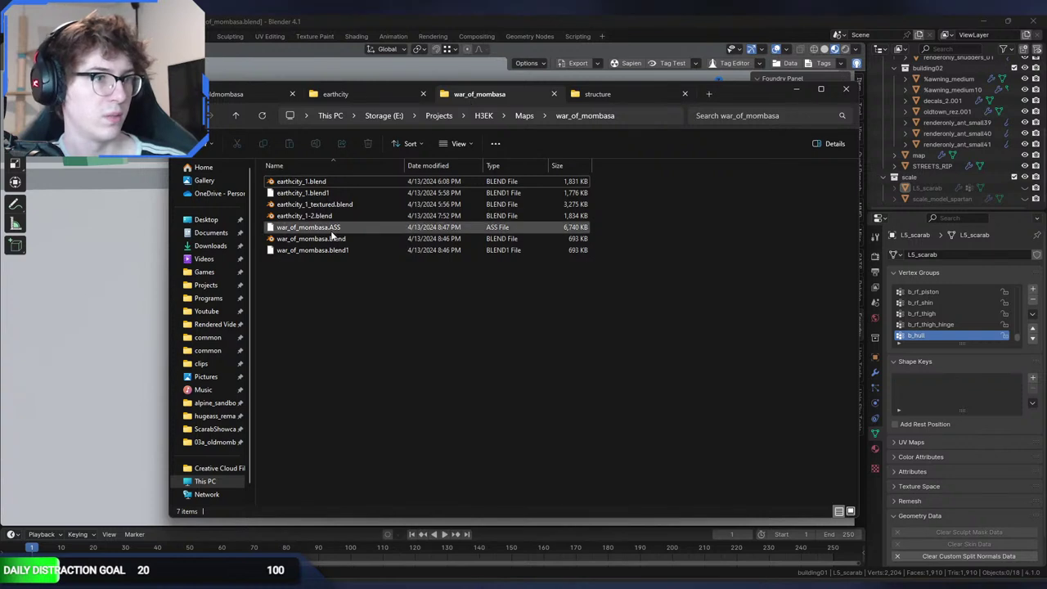
left_click(347, 238)
left_click(440, 224)
key("ctrl+c")
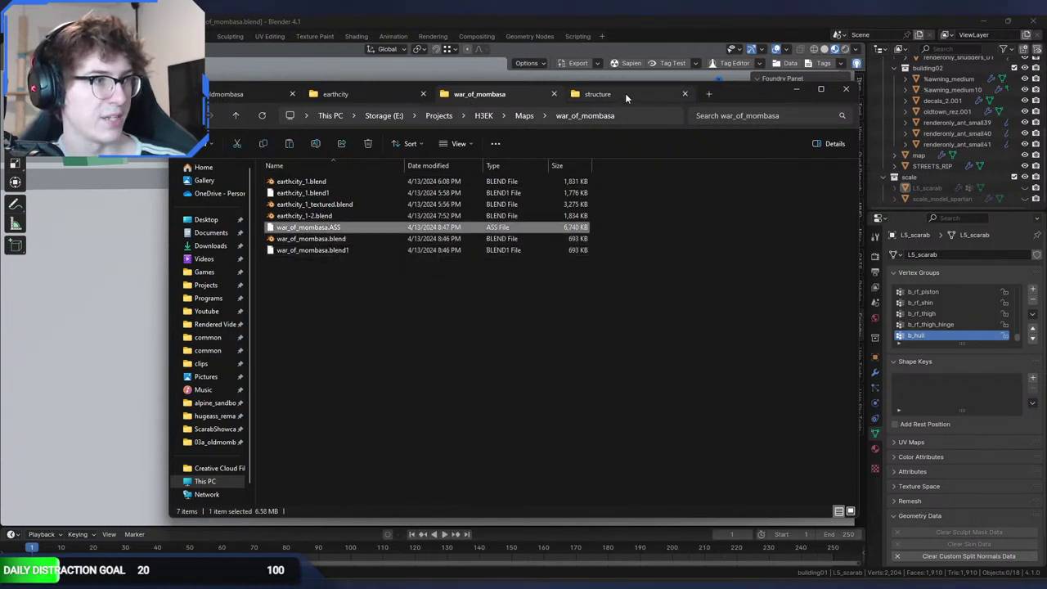
left_click(648, 94)
key("ctrl+v")
Step: Switch to the H2EK command prompt and try running tool structure levels\custom\war_of_mombasa\structure\war_of_mombasa.ass
key("alt+Tab")
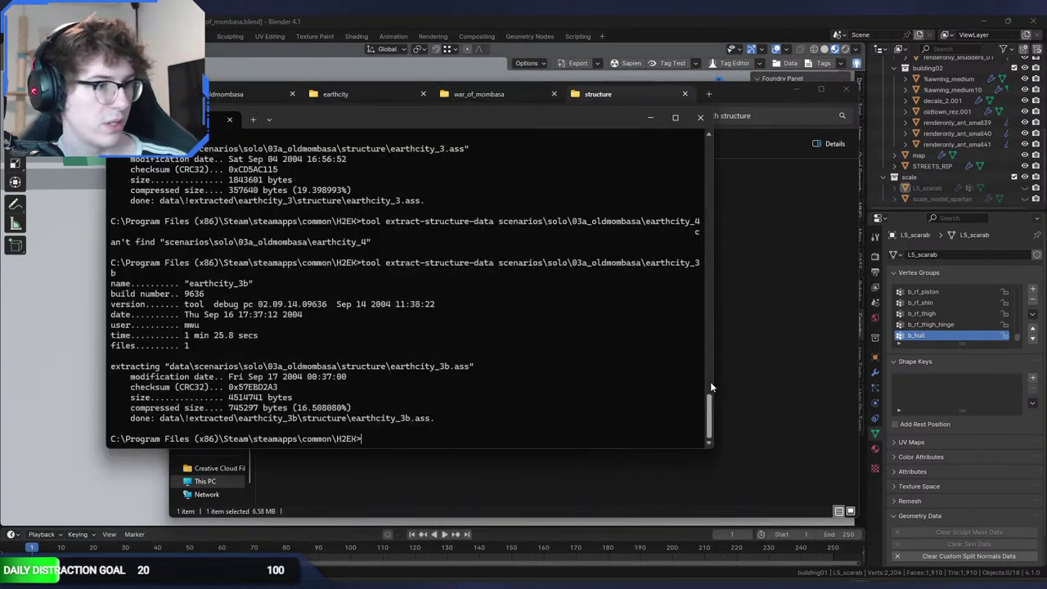
type("tool structure levels\\custom\\war_of_mombasa\\structure")
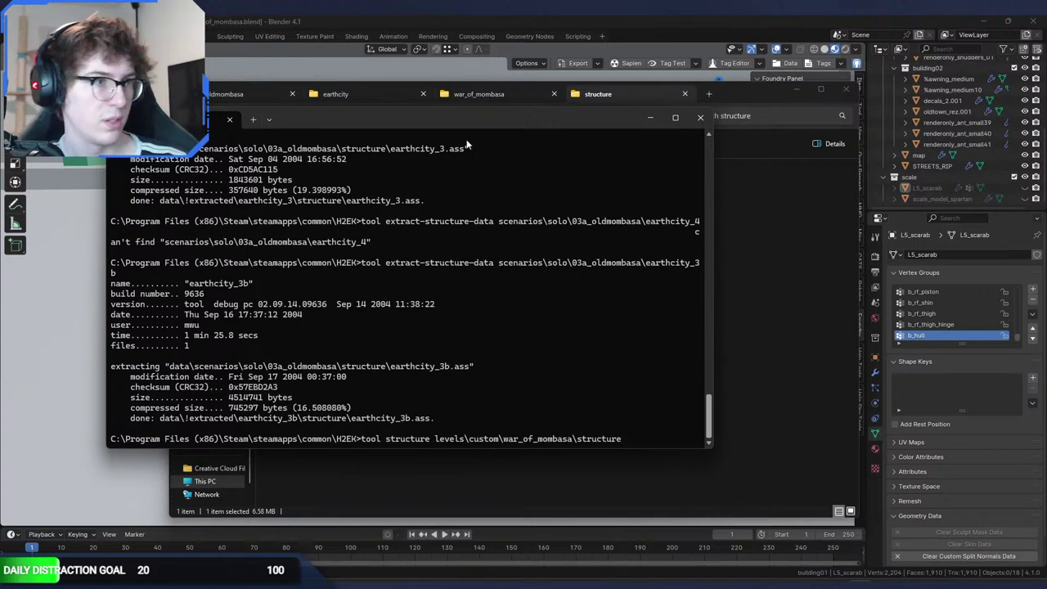
left_click_drag(432, 119, 743, 116)
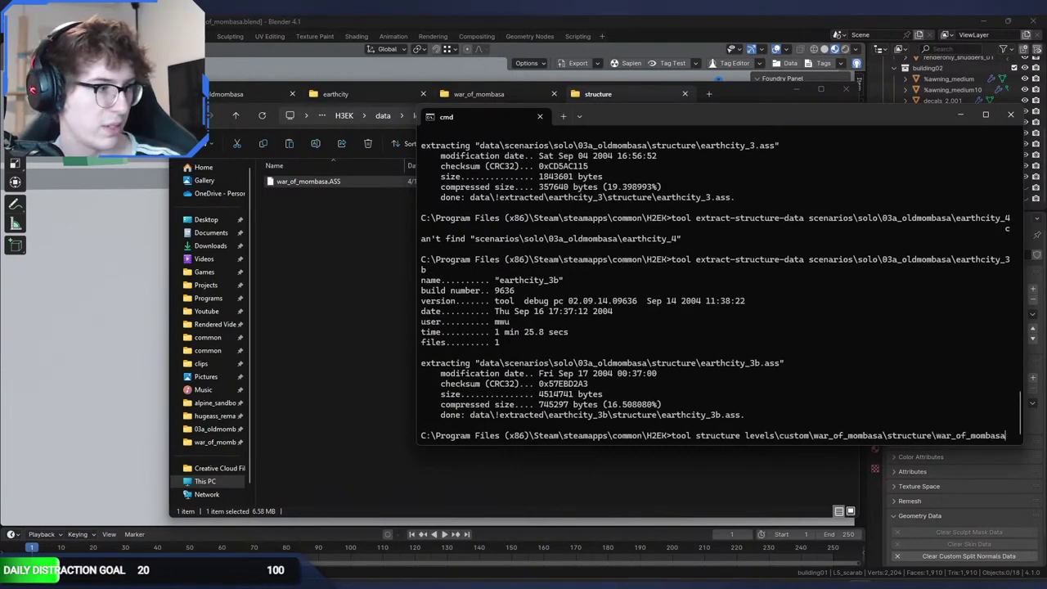
type(".ass")
key("Return")
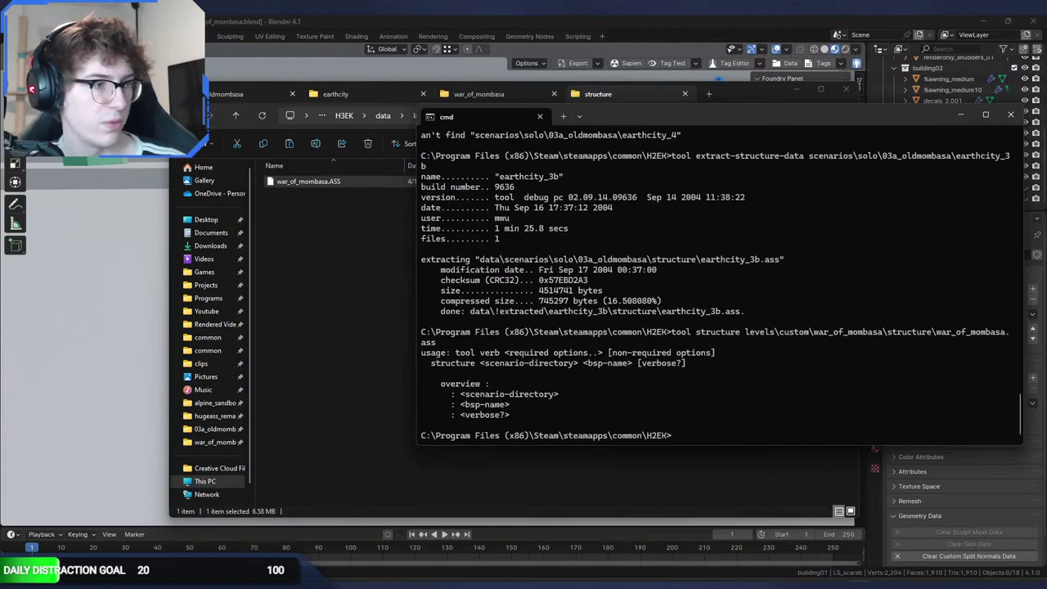
Step: Retry the tool structure command without the .ass extension, and close the H2EK command prompt
key("Up")
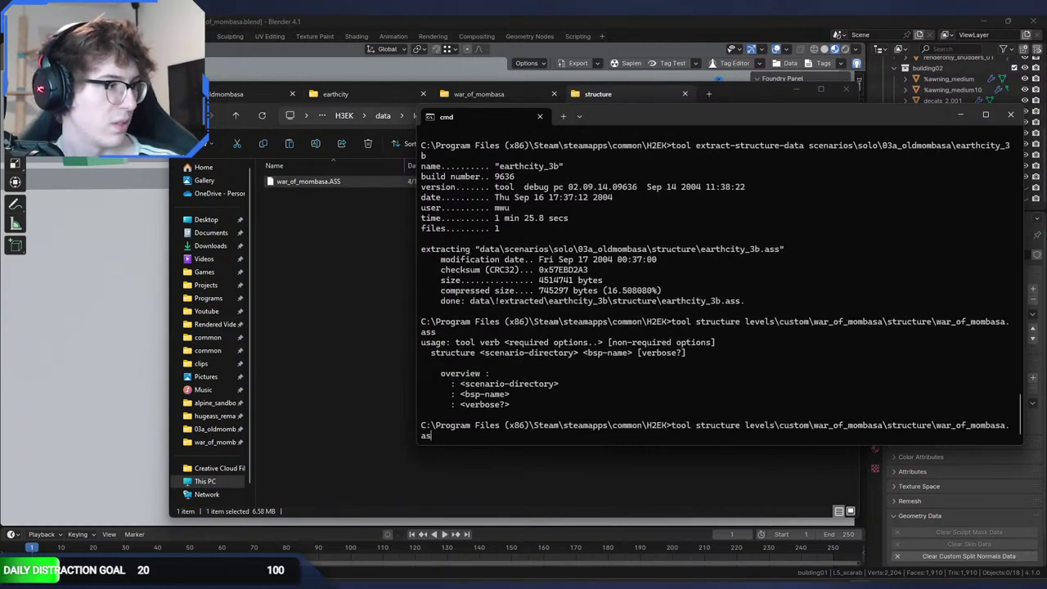
key("Return")
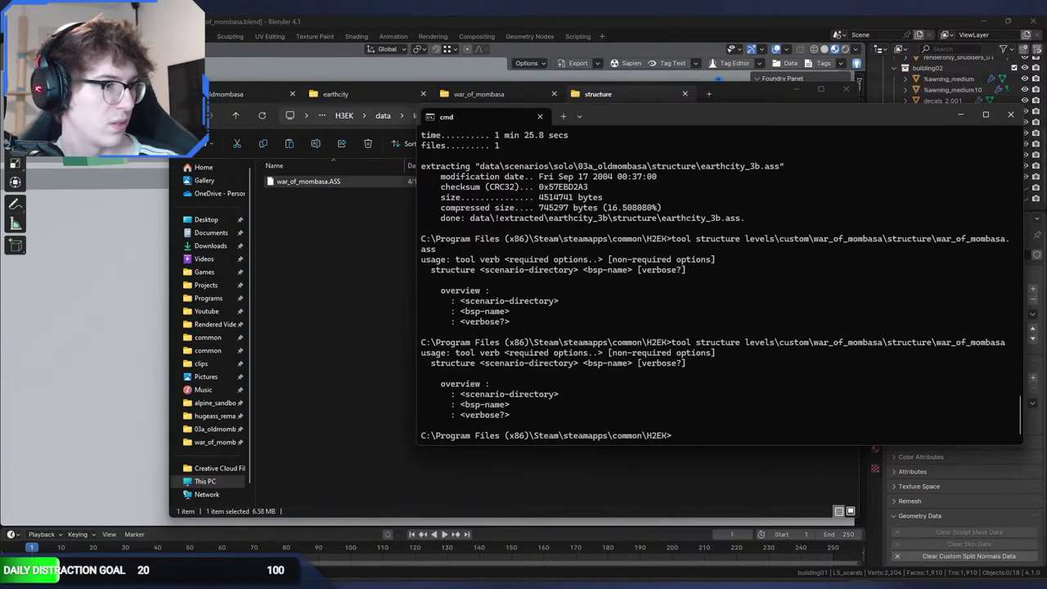
key("Up")
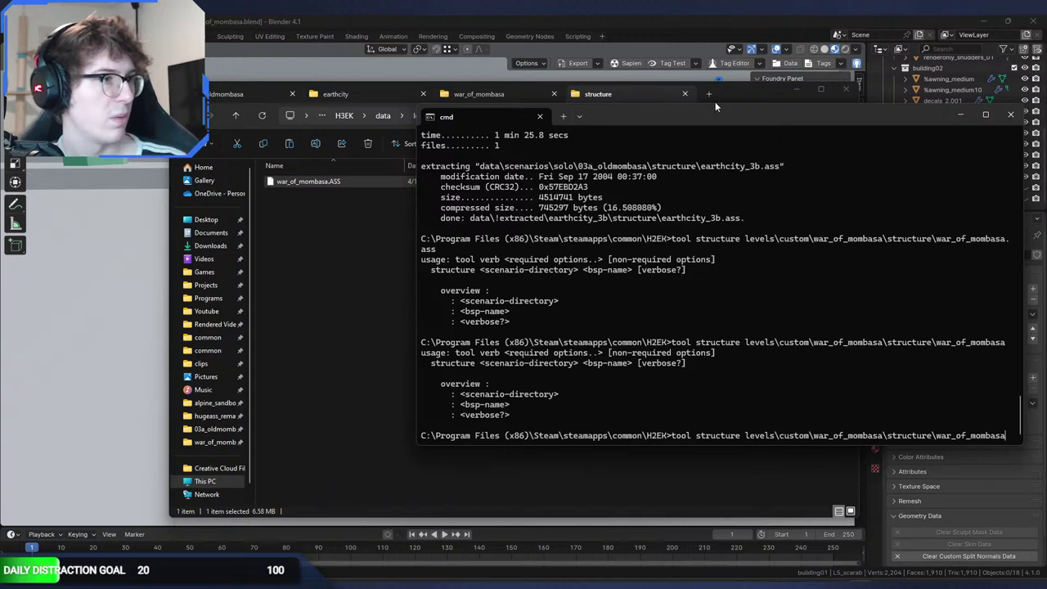
left_click(1011, 115)
Step: Open a command prompt from the H3EK folder and run the tool structure import for the war_of_mombasa level
left_click(345, 116)
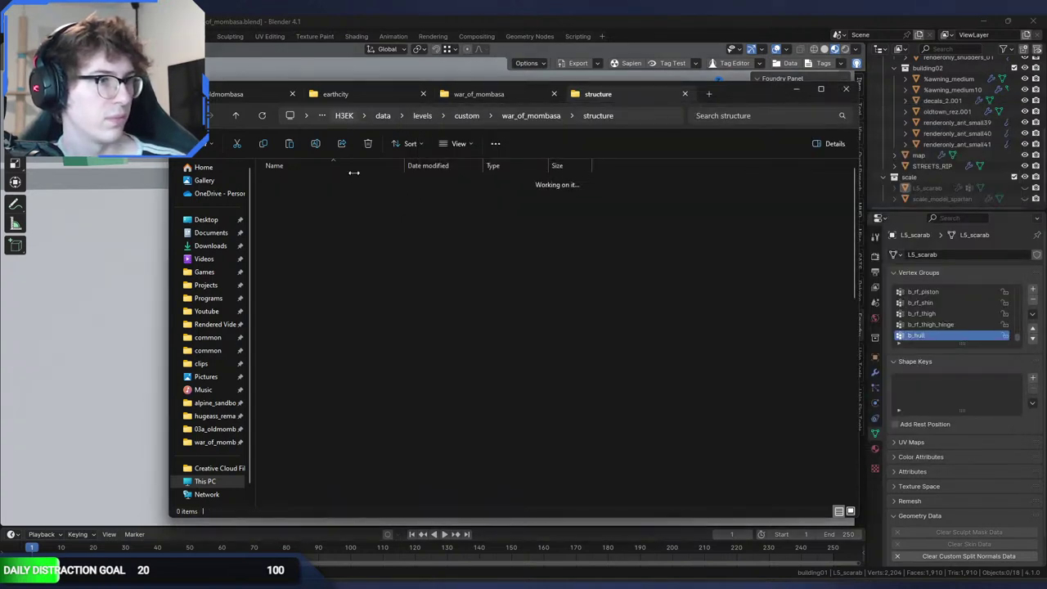
double_click(323, 478)
left_click(767, 361)
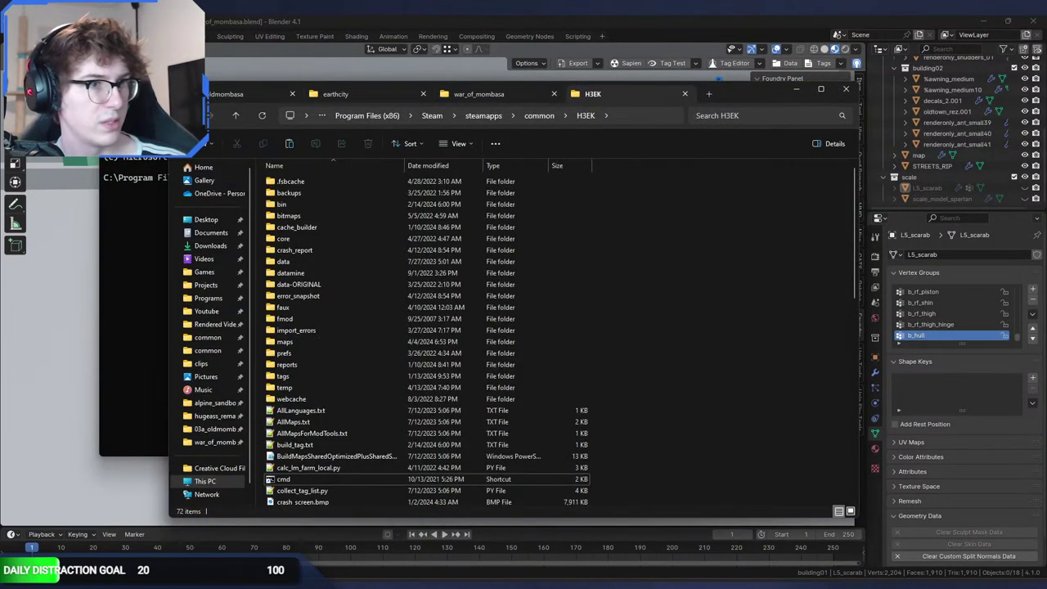
left_click(185, 116)
left_click(143, 152)
type("tool struc")
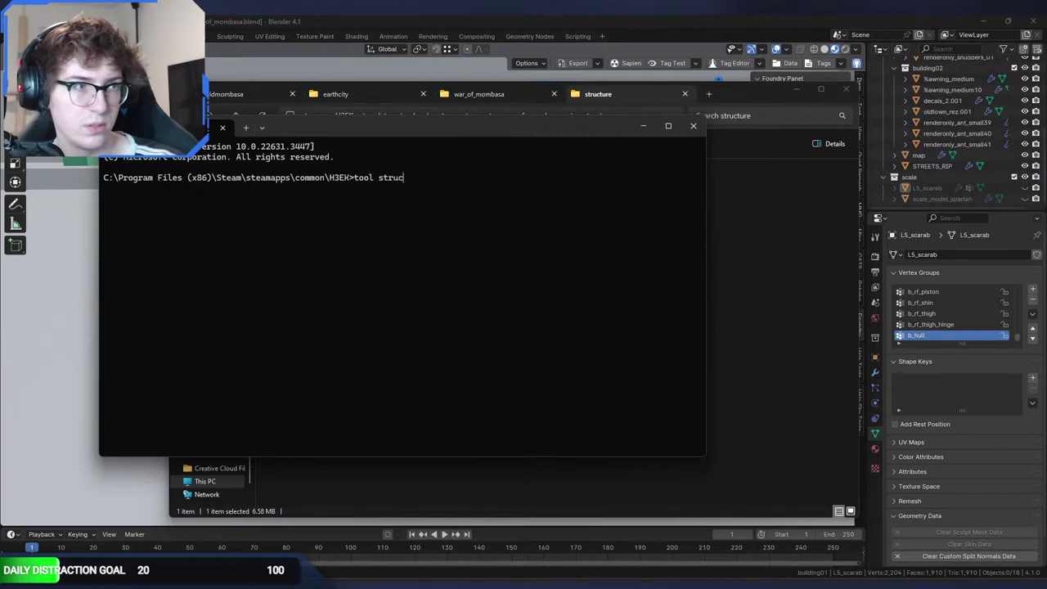
type("ture")
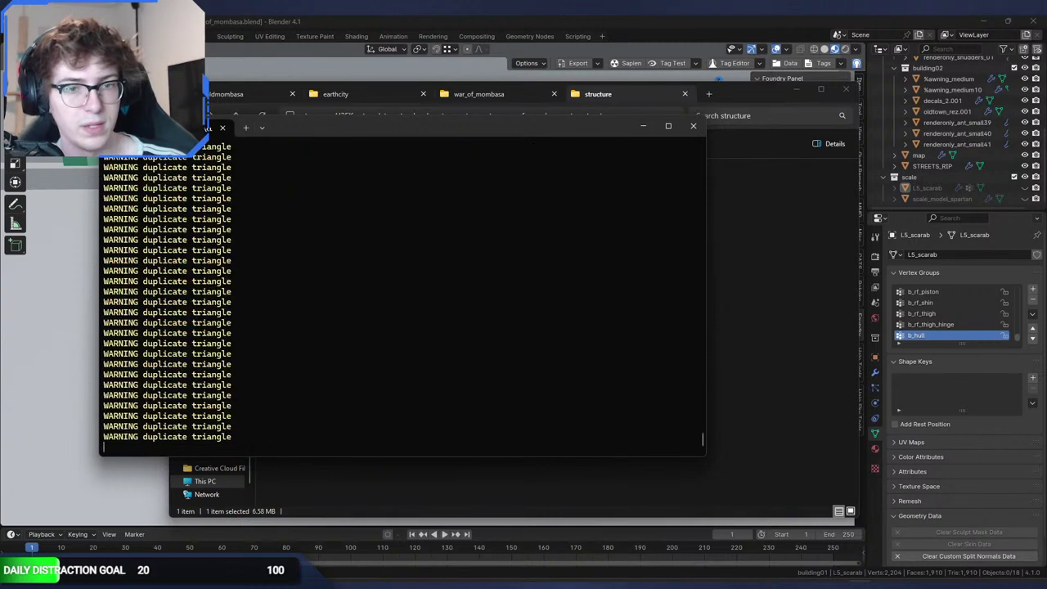
Step: Examine the import output for missing shader errors and compare them with the Blender scene
left_click_drag(701, 443, 693, 157)
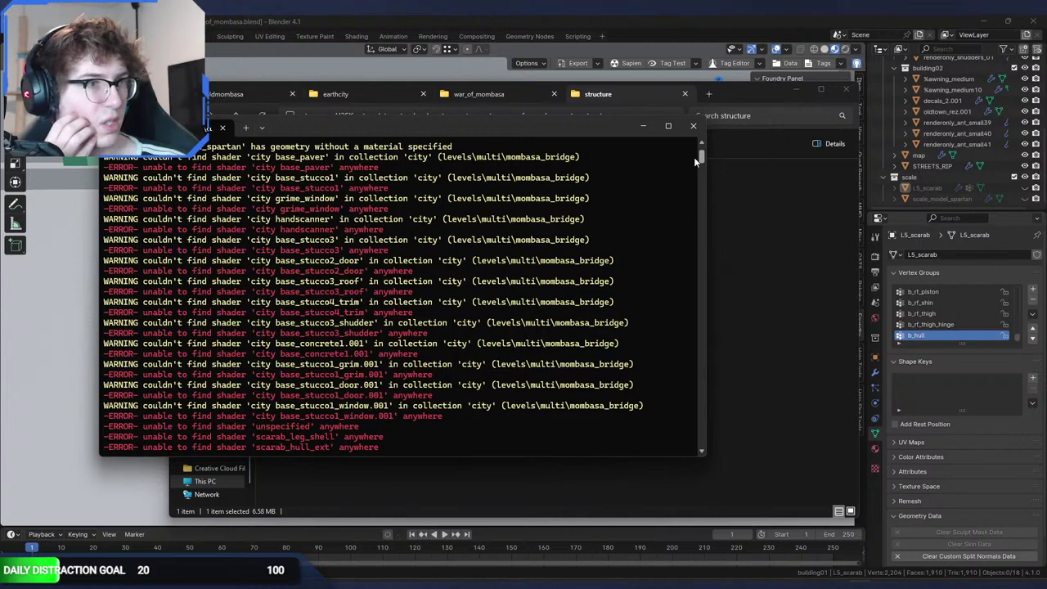
left_click(498, 18)
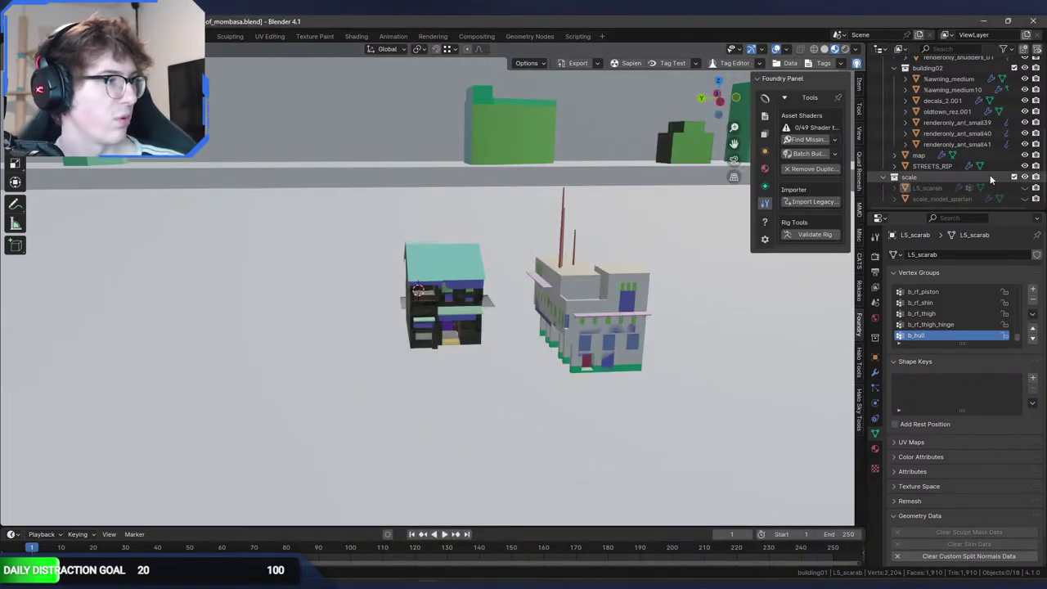
left_click(864, 584)
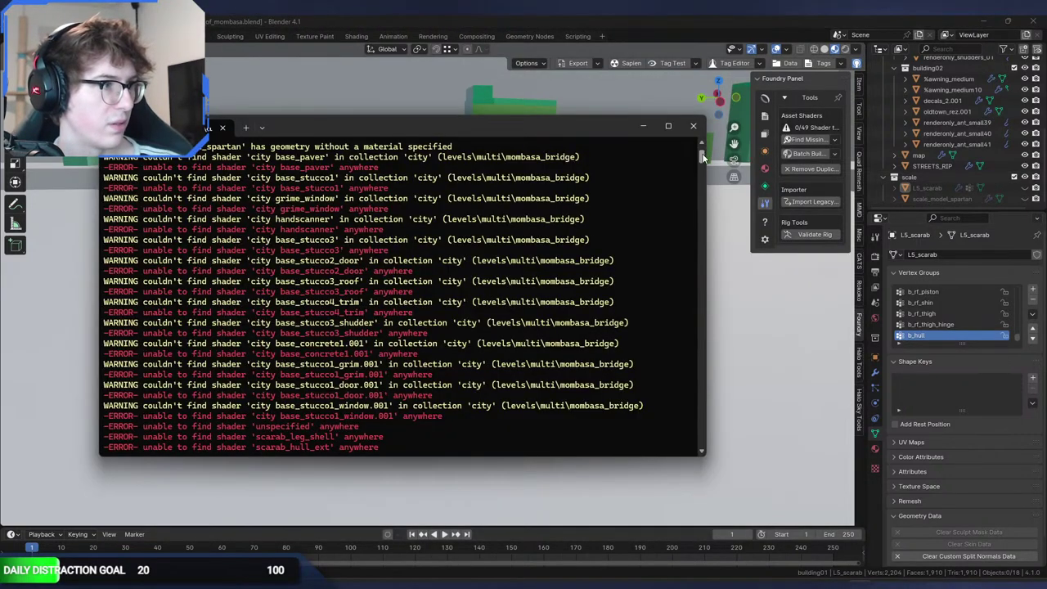
Step: Switch to Blender and rename the city base_stucco1_grim.001 material on oldtown_rez.001 to city base_stucco1_grim
left_click(662, 18)
left_click(957, 147)
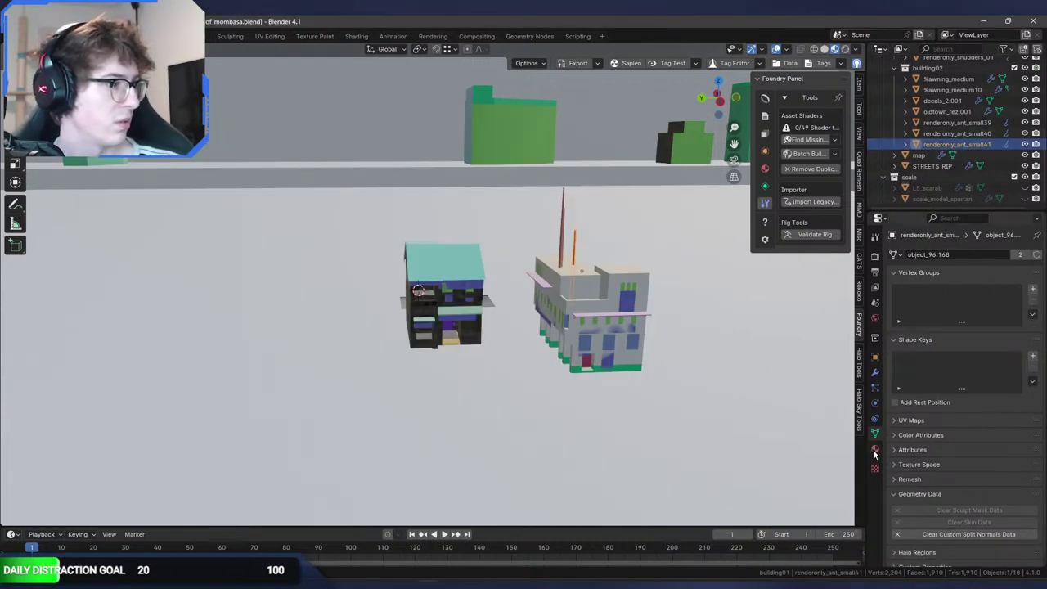
left_click(876, 448)
left_click(969, 135)
key("Up")
key("Up")
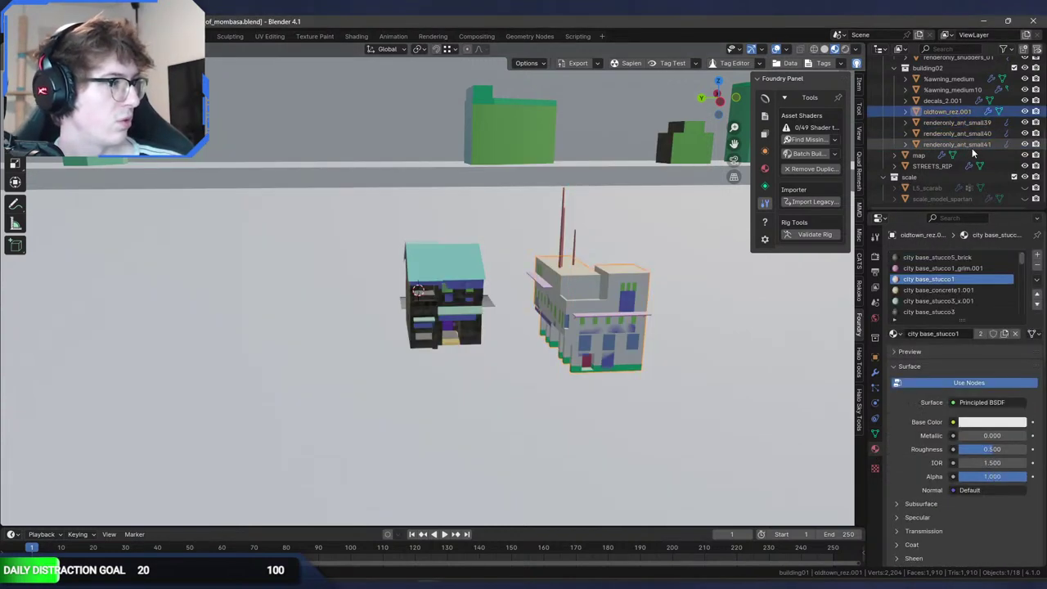
double_click(995, 271)
left_click(996, 273)
key("BackSpace")
key("BackSpace")
key("BackSpace")
key("BackSpace")
key("Return")
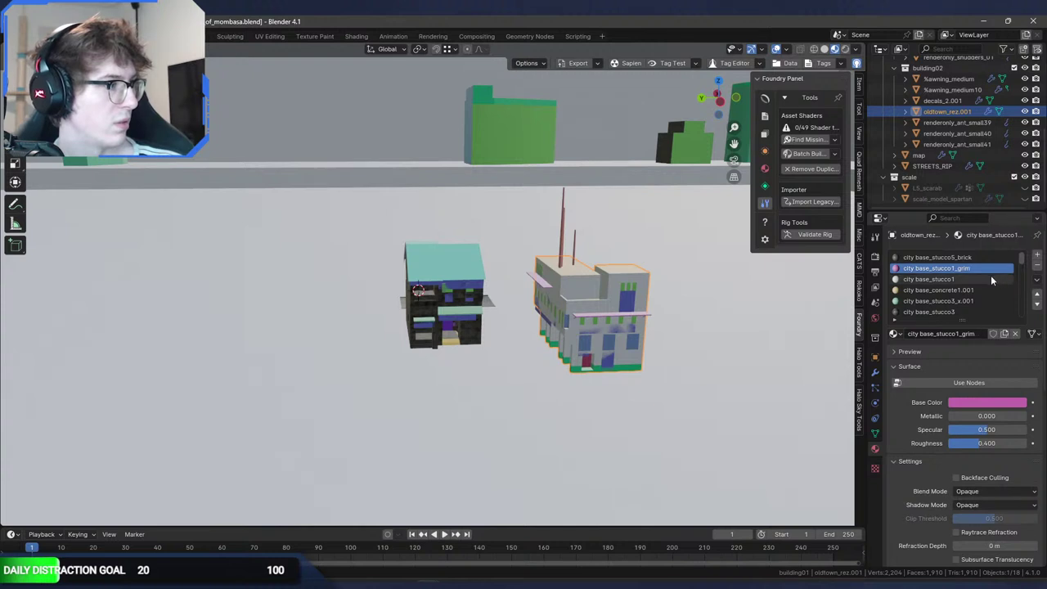
Step: Remove the .001 suffix from the city base_concrete1 and city base_stucco3_x materials of oldtown_rez.001
left_click(985, 289)
key("Return")
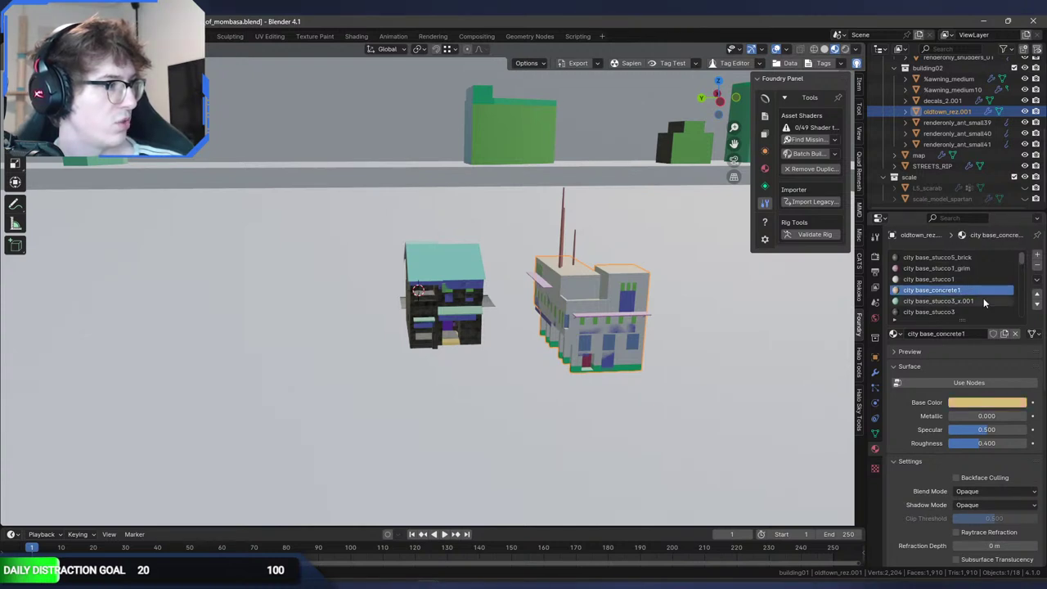
double_click(984, 300)
left_click(984, 301)
key("BackSpace")
key("BackSpace")
key("BackSpace")
key("BackSpace")
key("Return")
Step: Rename the next suffixed material to city base_stucco5_window_detail and strip the numeric suffix from another one further down the list
scroll(981, 282, "down", 3)
double_click(990, 289)
key("BackSpace")
key("BackSpace")
key("Return")
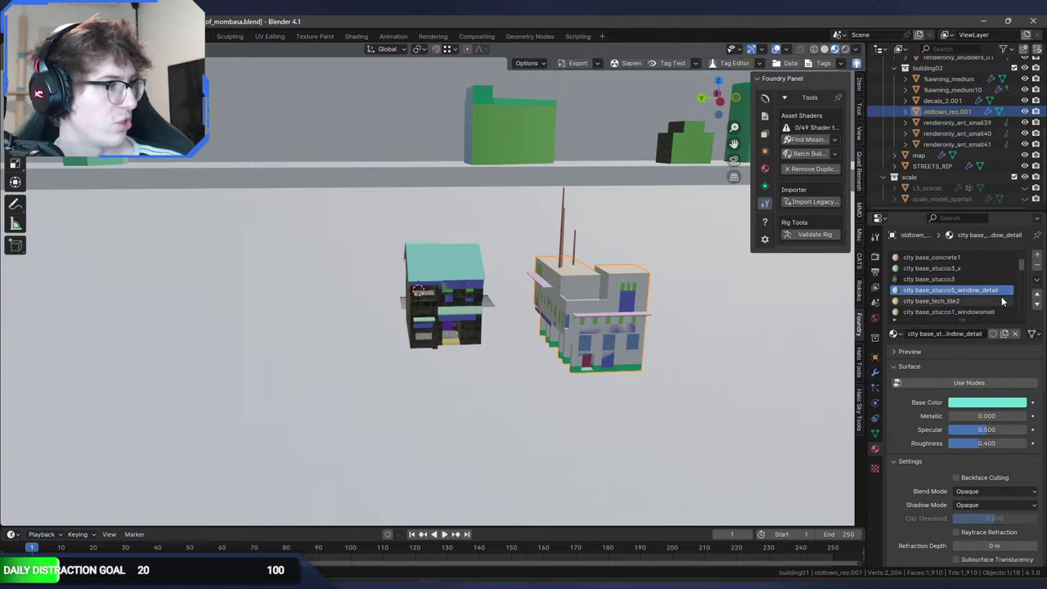
scroll(1000, 297, "down", 4)
double_click(992, 279)
left_click(990, 281)
key("BackSpace")
key("BackSpace")
key("BackSpace")
key("BackSpace")
key("Return")
Step: Remove the unused material slots from oldtown_rez.001
scroll(989, 281, "down", 6)
left_click(984, 279)
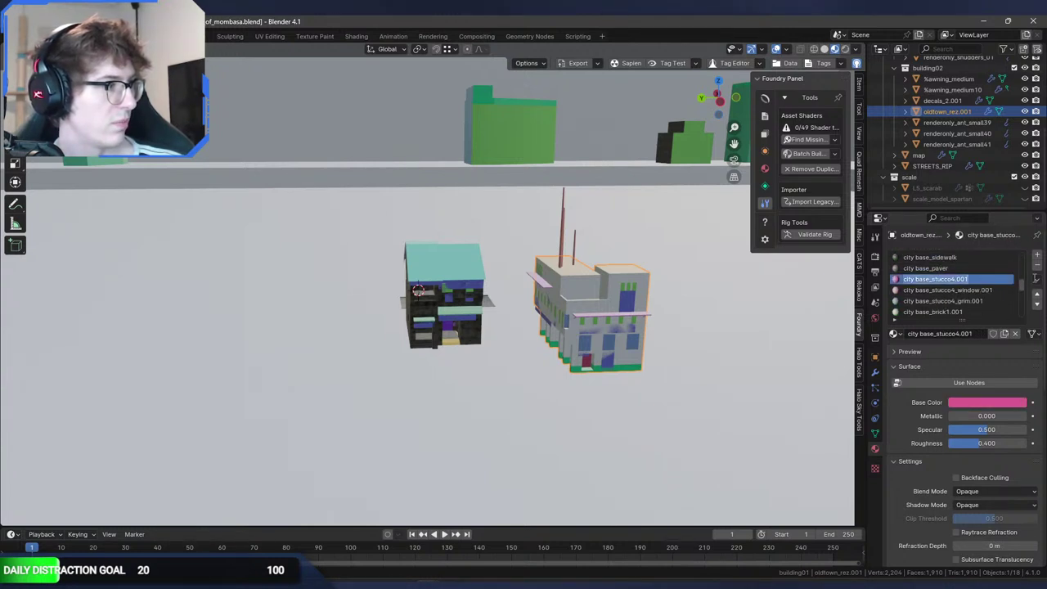
left_click(1036, 280)
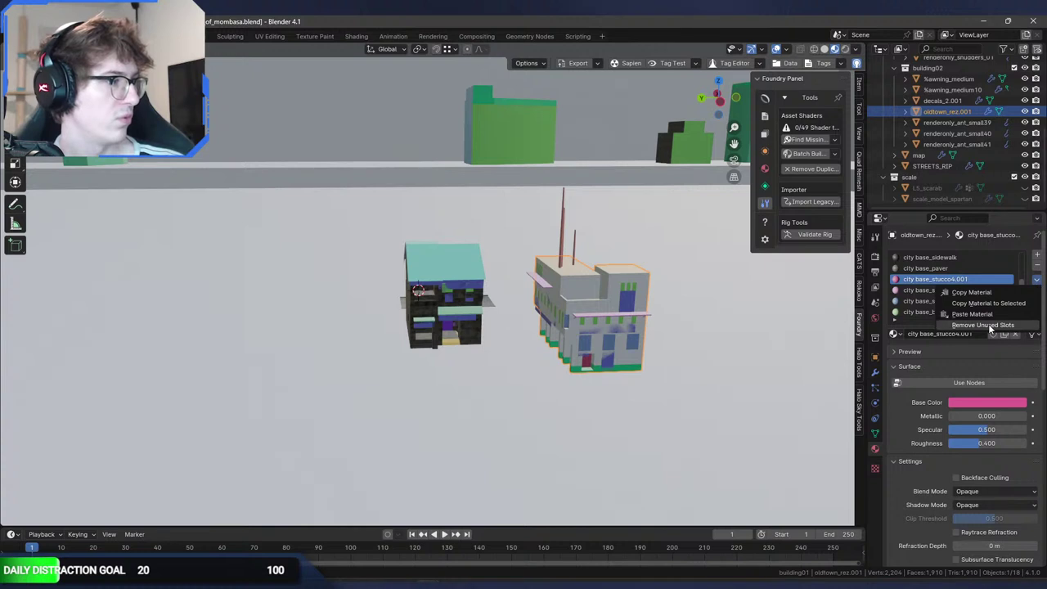
left_click(982, 325)
Step: Rename the city base_stucco1_door.001 material to city base_stucco1_door
double_click(982, 301)
left_click(995, 301)
key("BackSpace")
key("BackSpace")
key("BackSpace")
key("BackSpace")
key("Return")
Step: Rename the city base_stucco1_window.001 material to city base_stucco1_window
double_click(998, 312)
left_click(1000, 312)
key("BackSpace")
key("BackSpace")
key("BackSpace")
key("BackSpace")
key("Return")
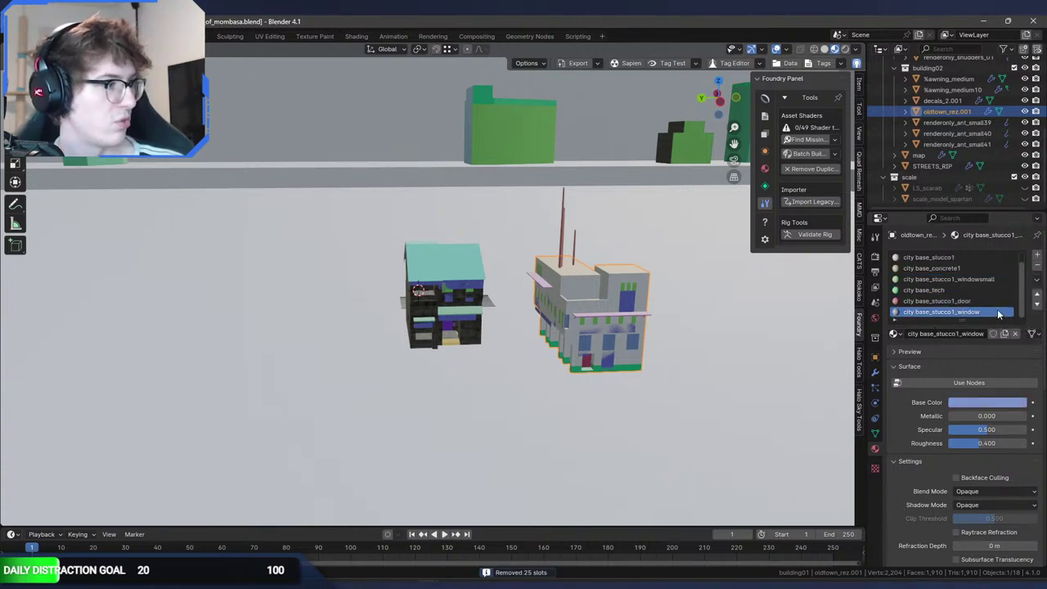
Step: Check the material of %awning_medium and run Remove Unused Slots again on oldtown_rez.001
left_click(948, 81)
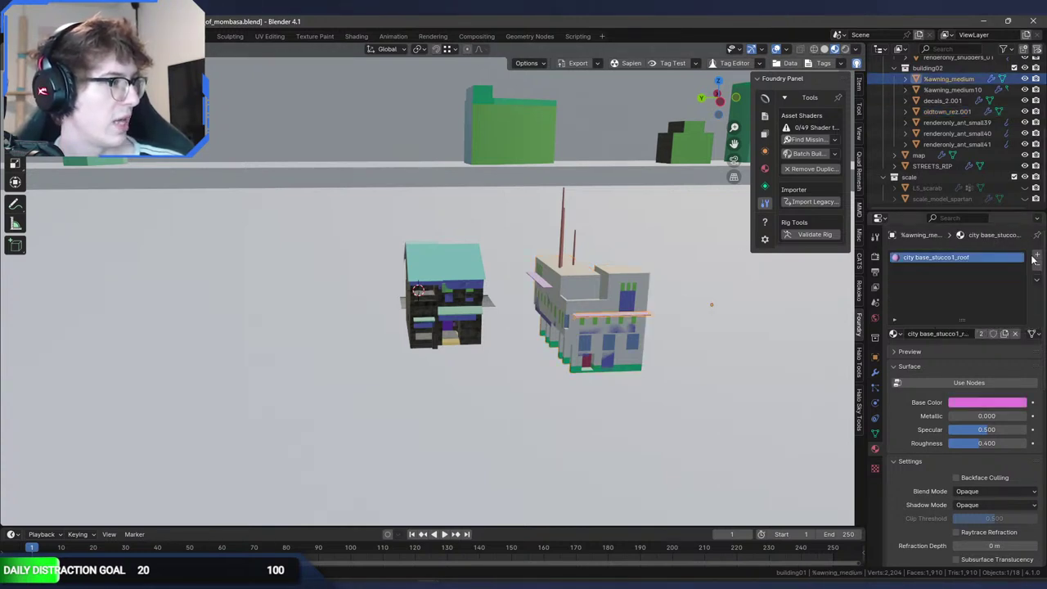
left_click(956, 99)
key("Down")
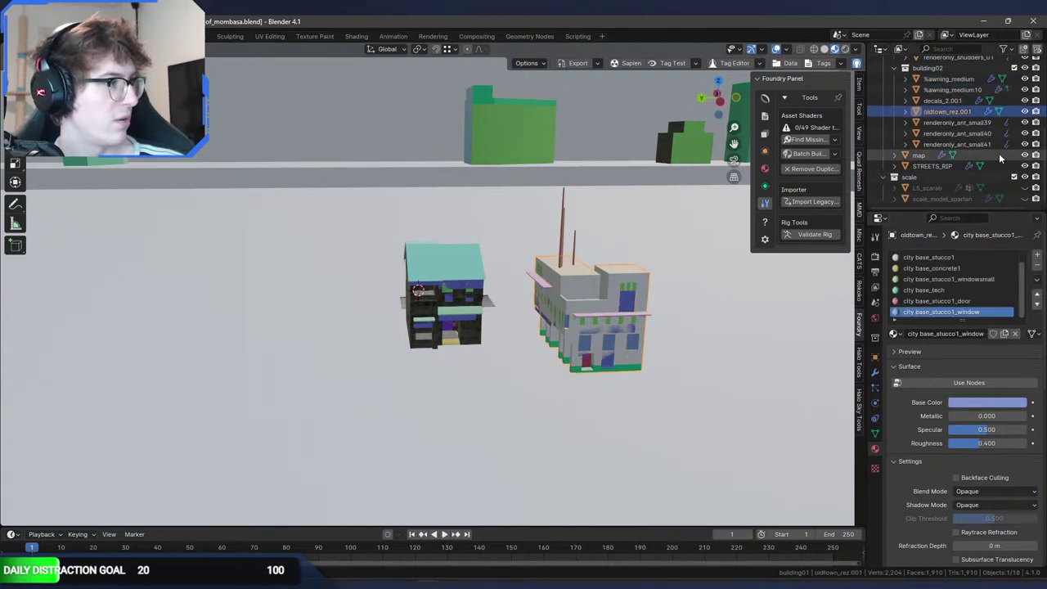
left_click(1036, 279)
left_click(1008, 325)
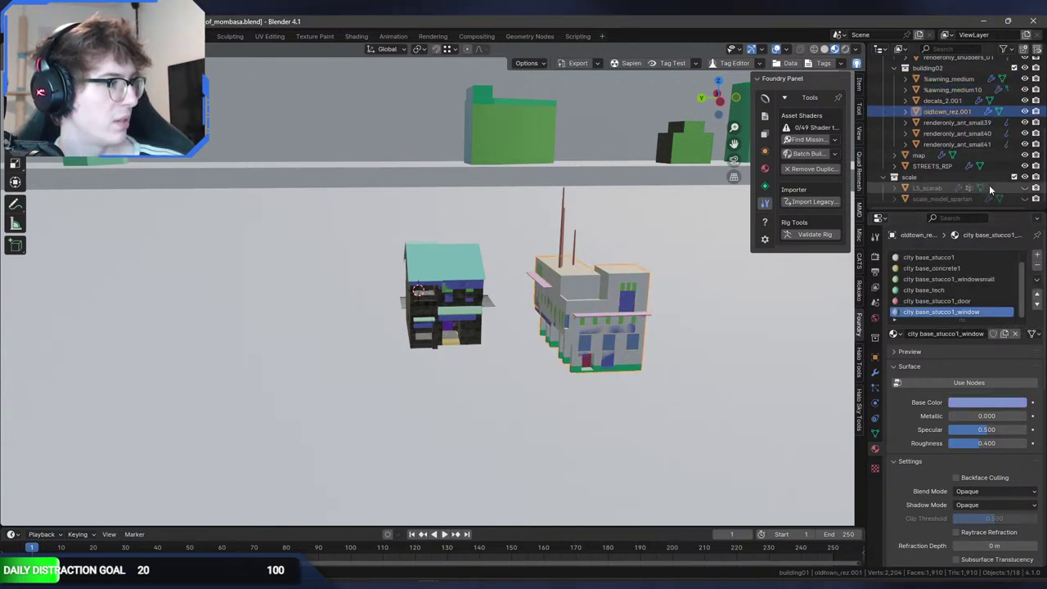
Step: Step through the objects listed below oldtown_rez.001 and examine their material slots
key("Down")
key("Down")
key("Down")
key("Down")
key("Down")
key("Up")
scroll(971, 151, "up", 6)
Step: Run Remove Unused Slots on the %outlying_buildings object in the sky collection
left_click(971, 96)
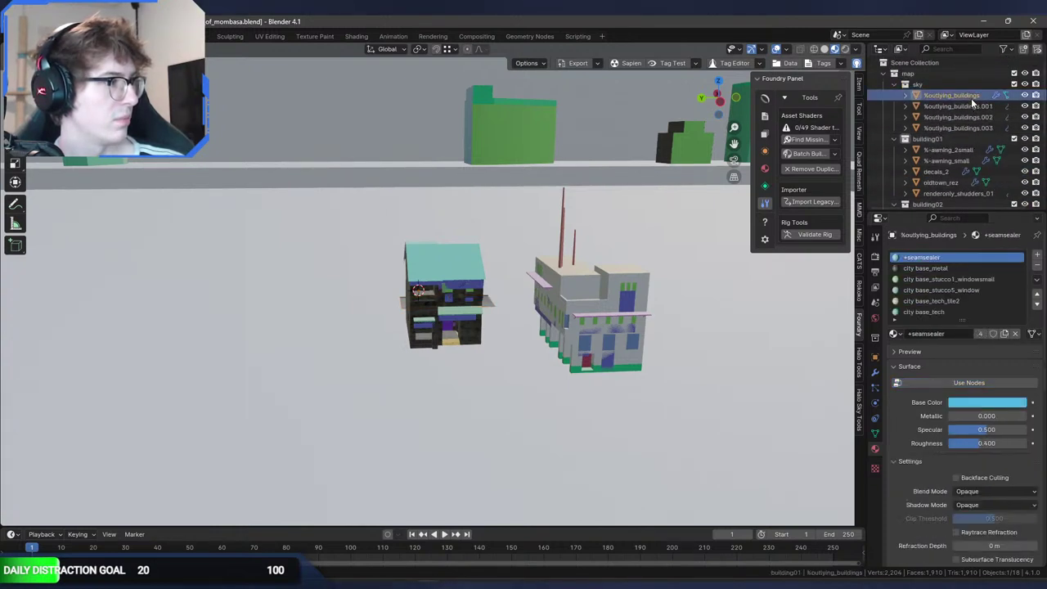
left_click(1037, 279)
left_click(1017, 325)
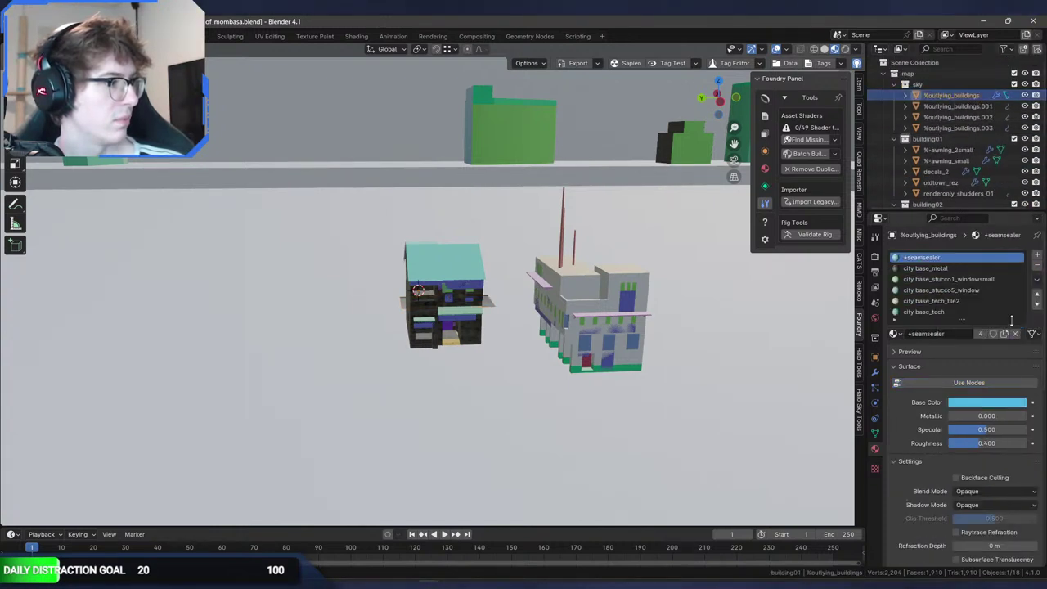
Step: Step through the sky and building01 objects down to oldtown_rez, examining their material names
key("Down")
key("Down")
key("Down")
key("Down")
key("Down")
key("Down")
key("Down")
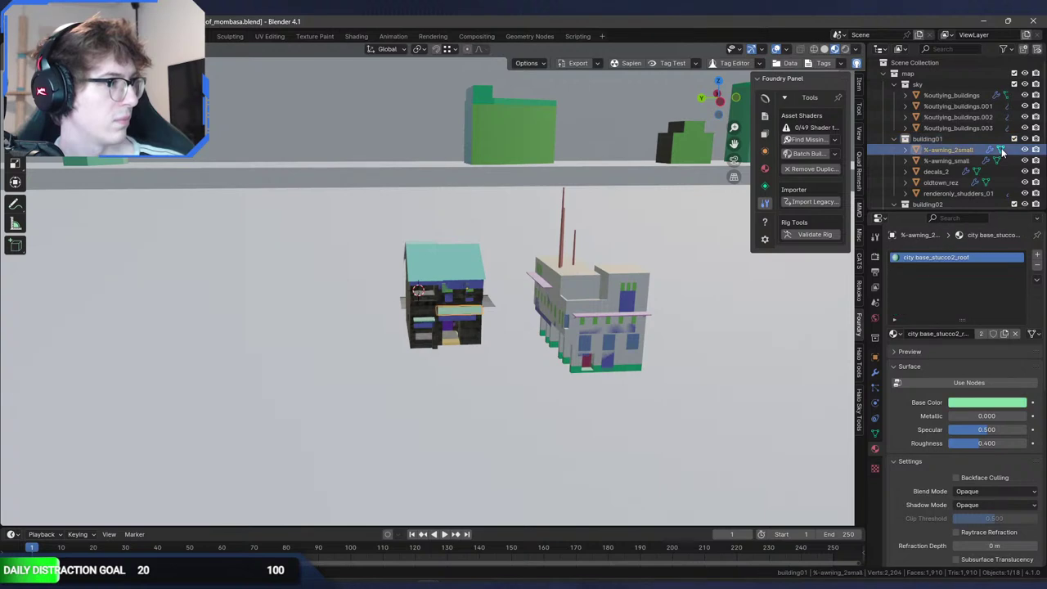
key("Down")
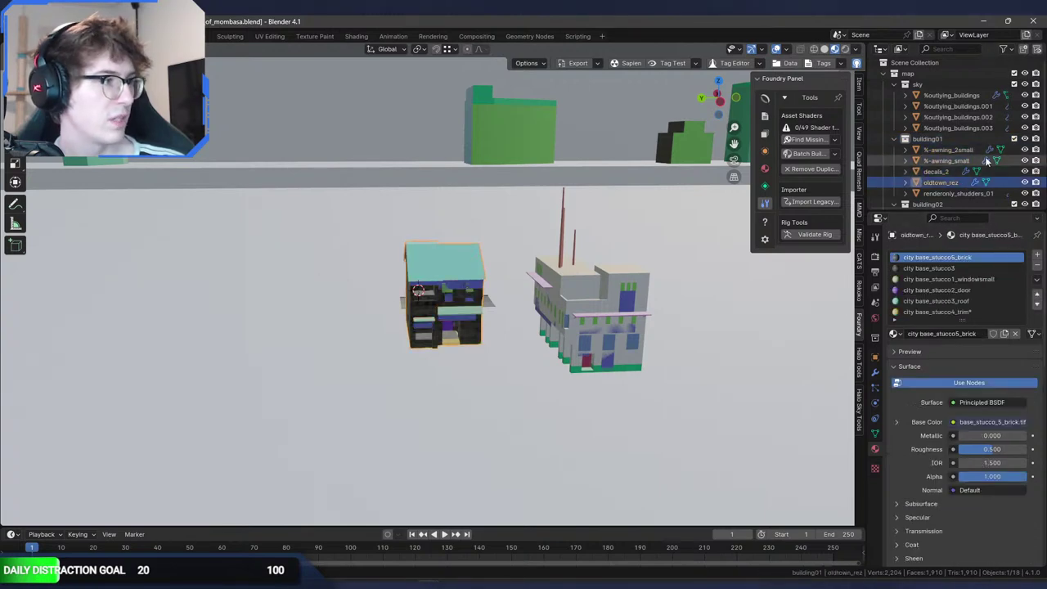
Step: Check the materials of the last building01 objects down to building02 and save the Blender file
scroll(998, 274, "down", 2)
scroll(997, 274, "up", 2)
key("Down")
key("Down")
scroll(998, 183, "down", 6)
key("ctrl+s")
Step: Export the scene as a Halo Amalgam Scene Specification with hidden geometry excluded, overwriting war_of_mombasa.ASS in the Maps\war_of_mombasa folder
left_click(29, 36)
mouse_move(62, 201)
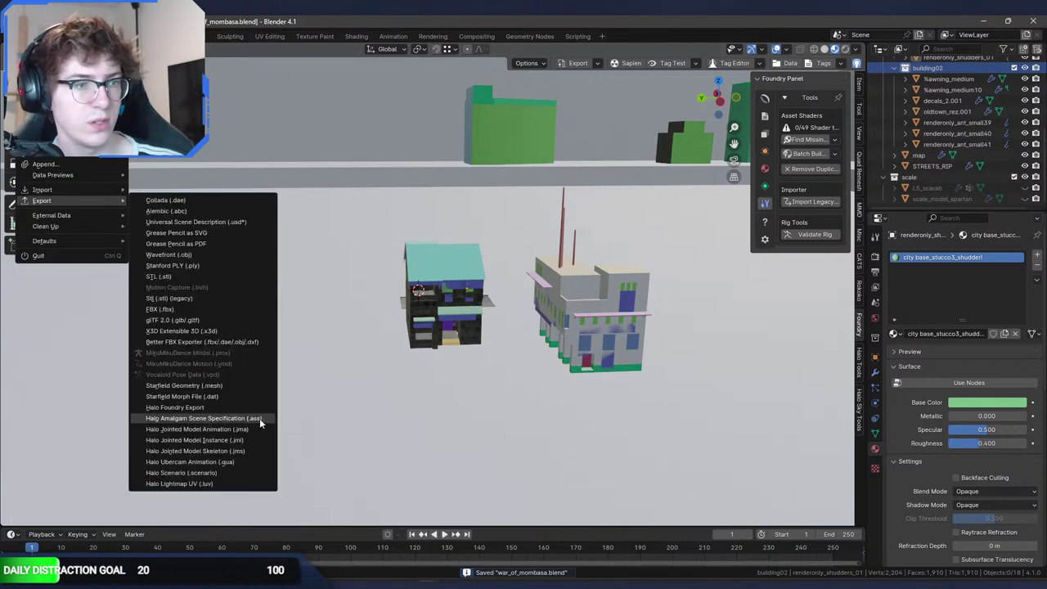
left_click(257, 419)
left_click(821, 280)
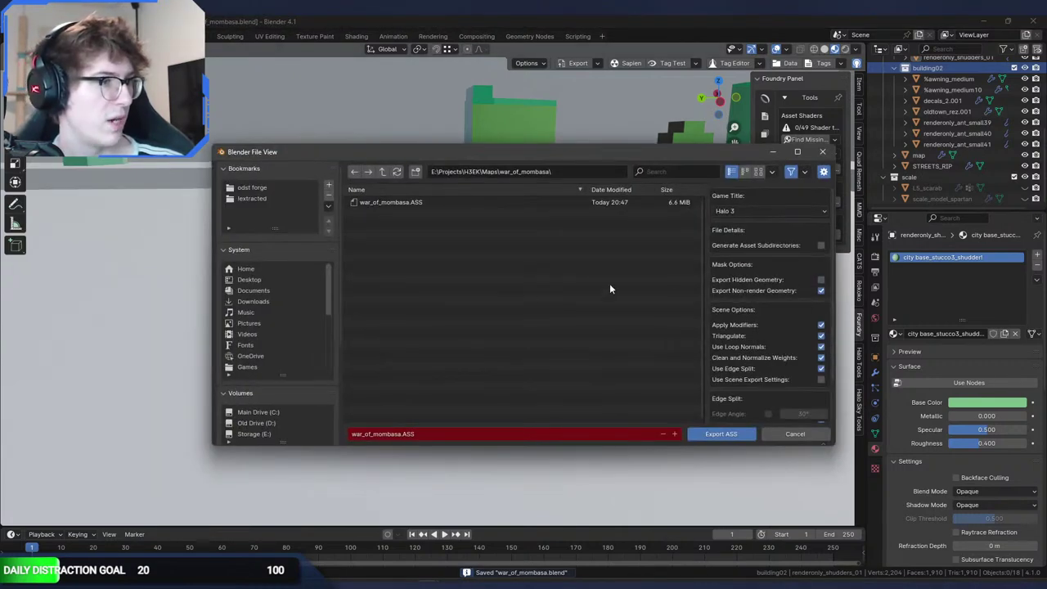
double_click(468, 202)
Step: Copy the exported war_of_mombasa.ASS from Maps\war_of_mombasa into the level's structure folder, replacing the existing file
left_click(304, 584)
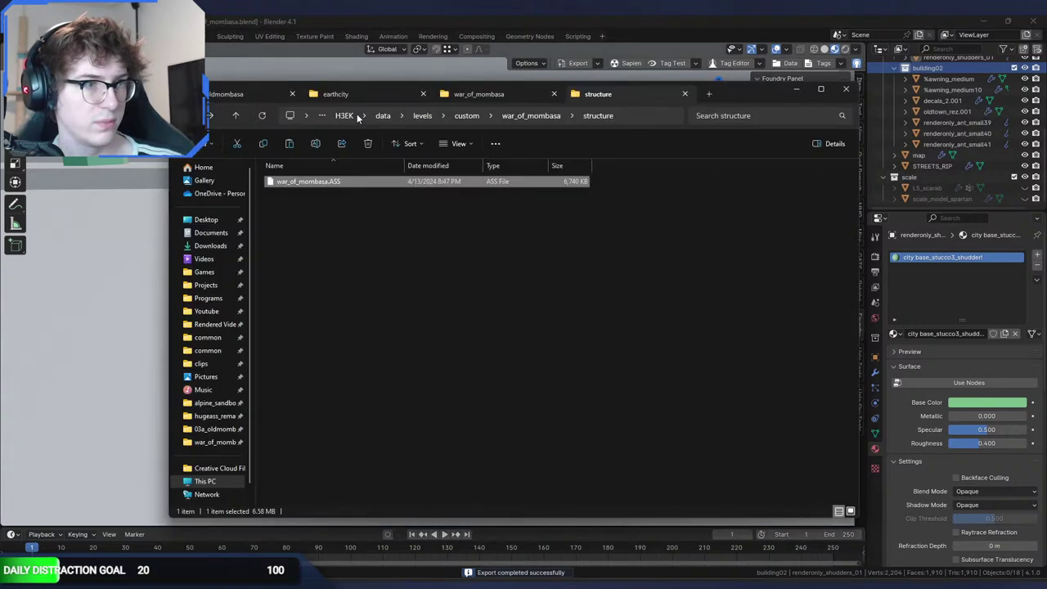
left_click(532, 95)
key("ctrl+c")
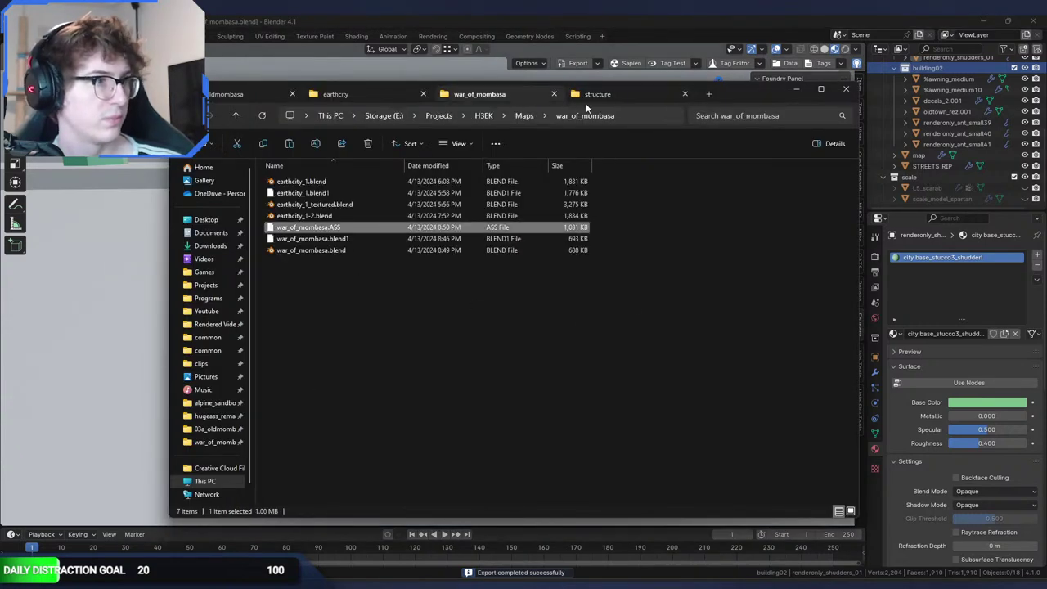
left_click(595, 95)
key("ctrl+v")
left_click(346, 232)
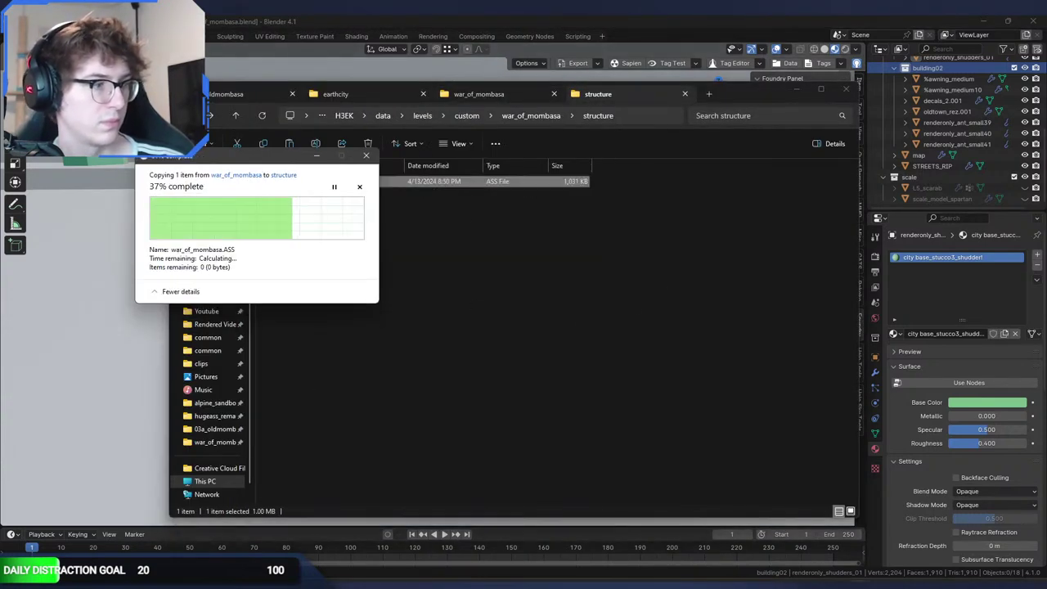
Step: Rerun the previous structure import command in the H3EK terminal and review its output
left_click(344, 584)
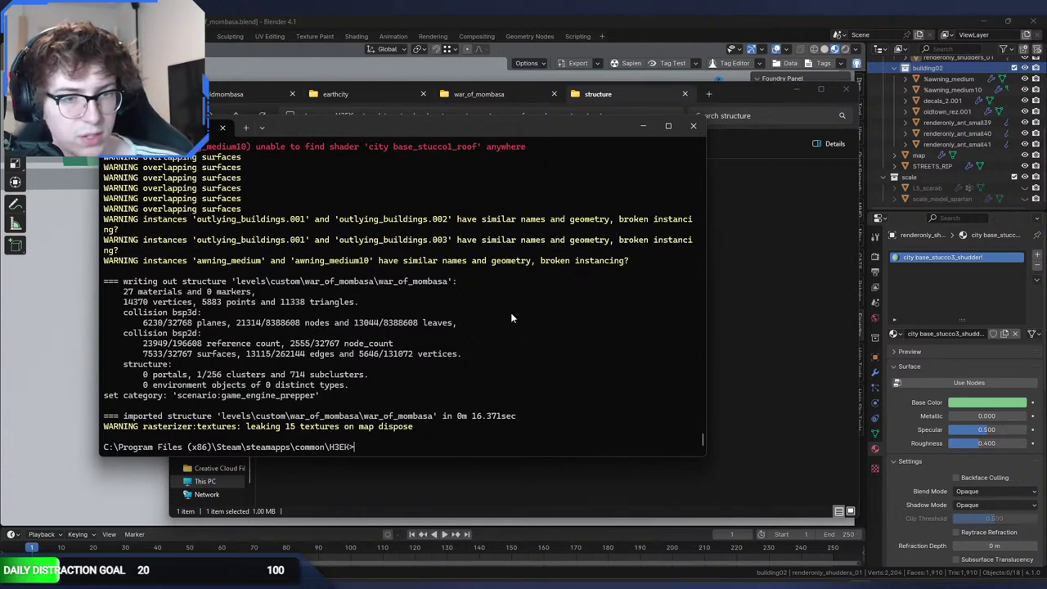
key("Up")
key("Return")
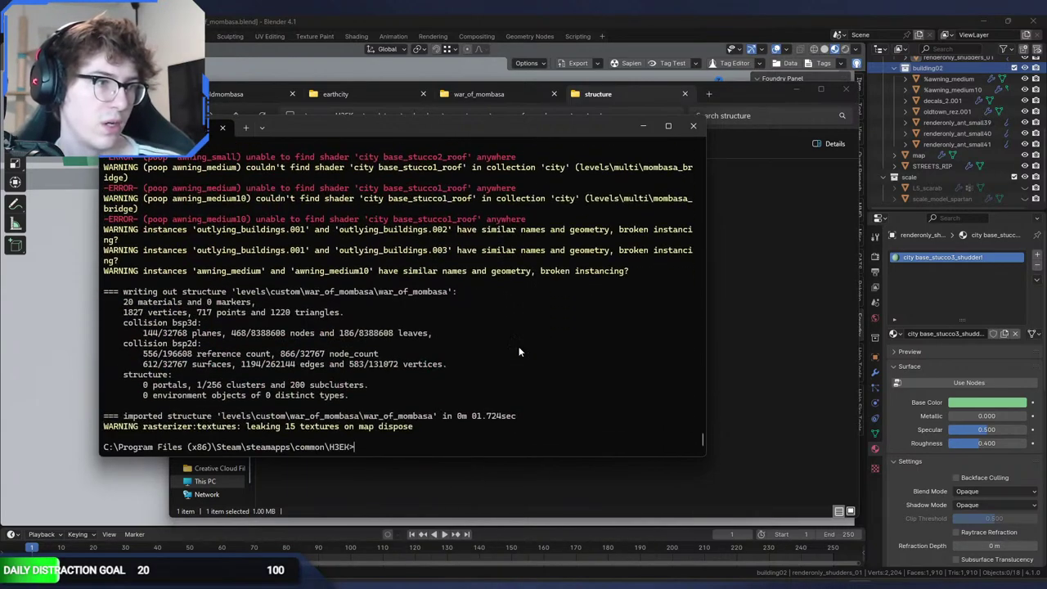
scroll(510, 343, "up", 20)
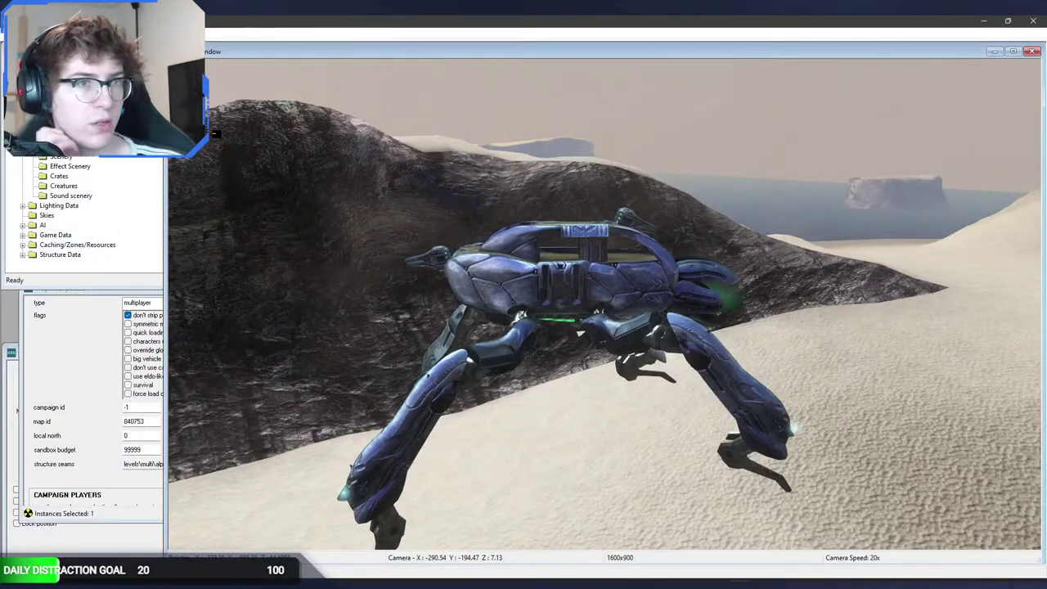
Step: Switch to Sapien and open the war_of_mombasa scenario from the levels\custom folder
key("ctrl+s")
left_click(528, 337)
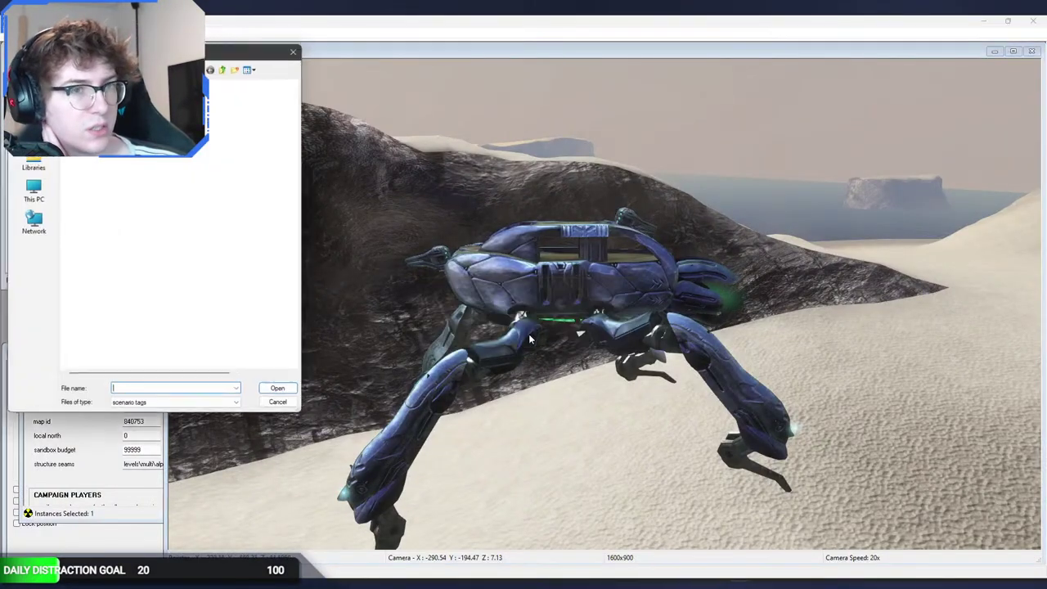
left_click(226, 68)
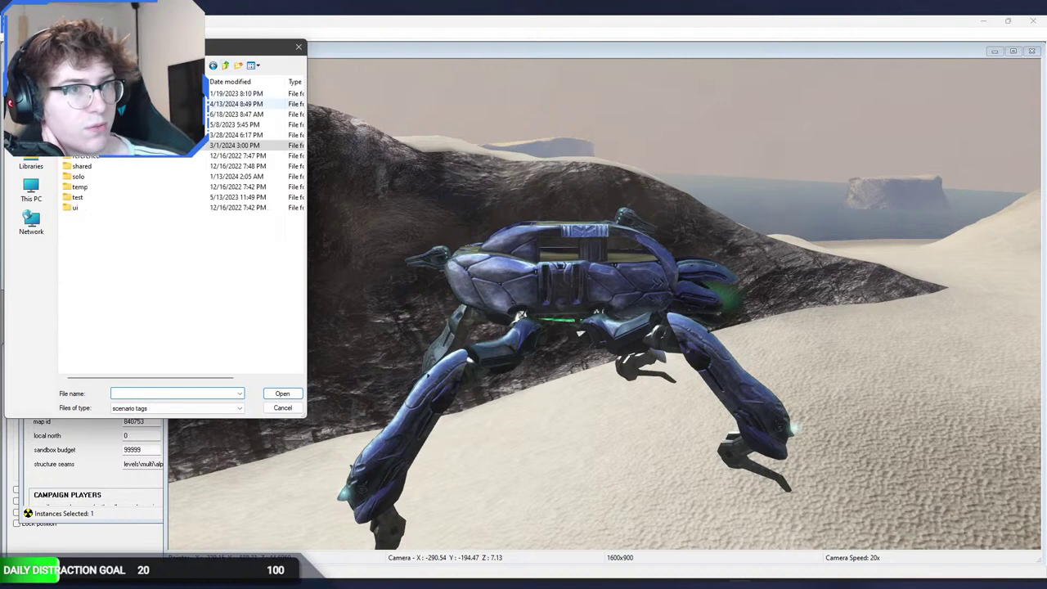
double_click(155, 104)
double_click(147, 94)
double_click(148, 94)
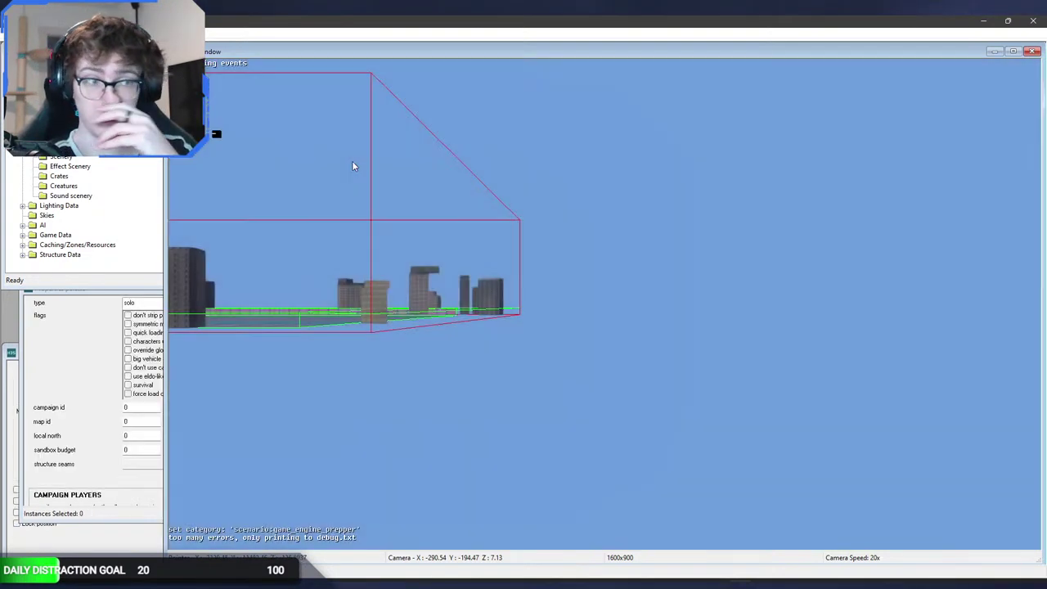
Step: Fly from the map's edge to the old town building and examine its wall, ledge and window textures up close
middle_click_drag(353, 162, 842, 200)
key("w")
key("w")
key("w")
key("w")
key("w")
key("w")
key("a")
key("w")
key("d")
key("a")
key("a")
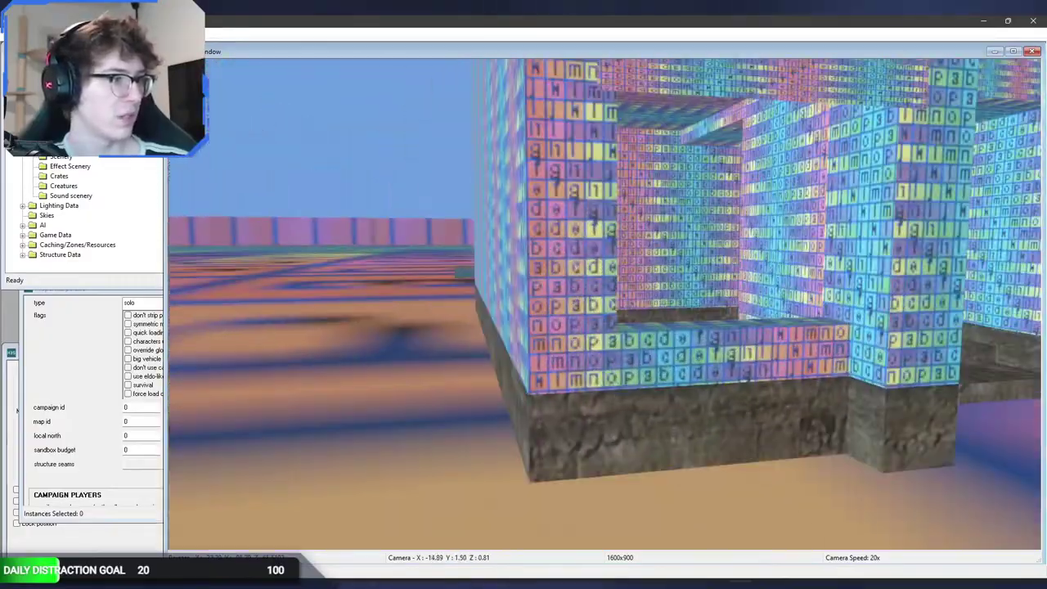
key("w")
key("w")
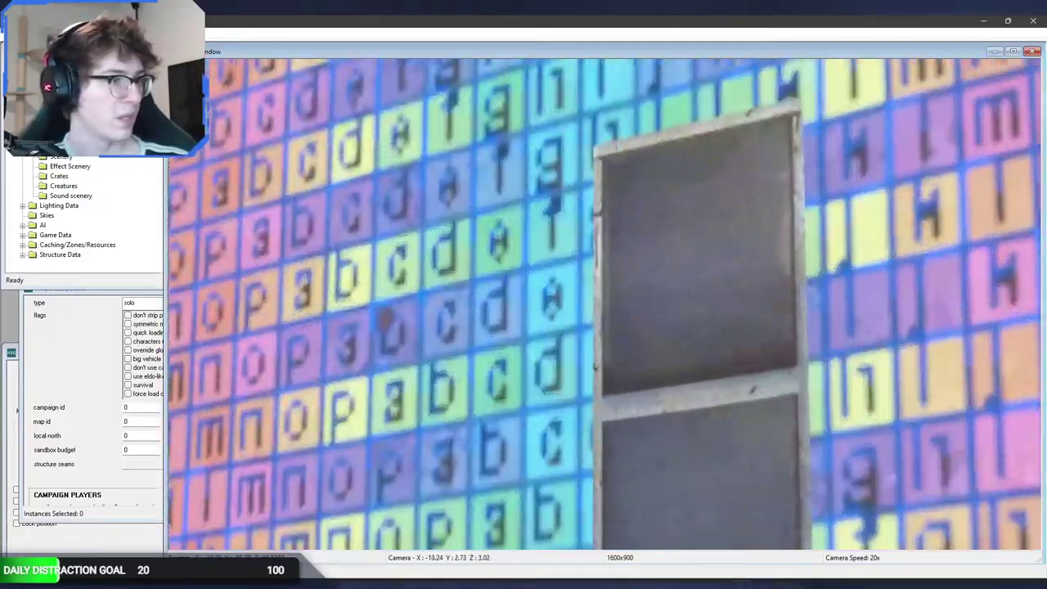
key("s")
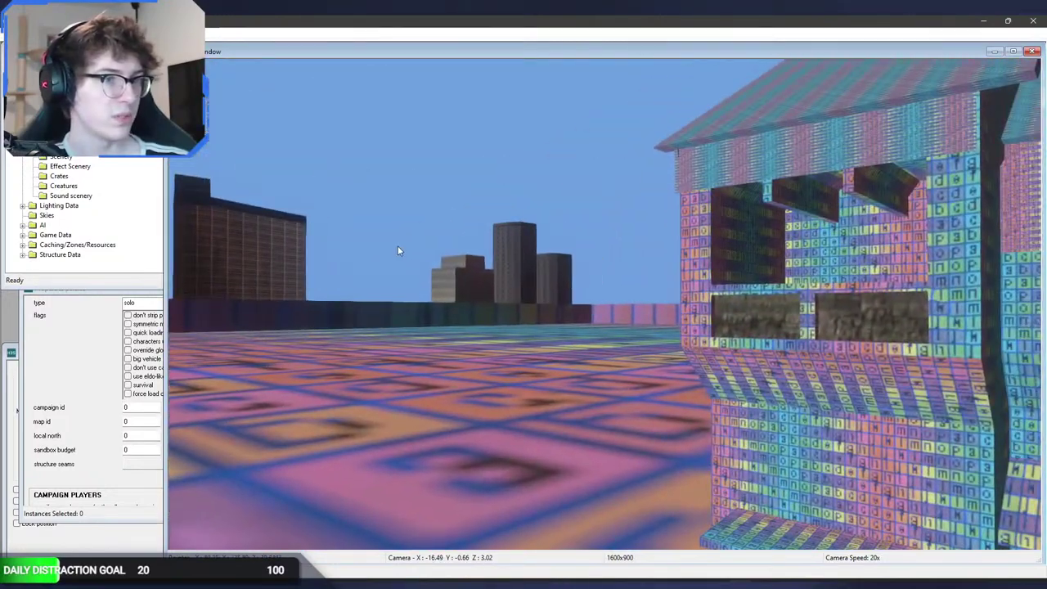
Step: Fly around the outside of the buildings and examine their textures, the ground surface and the outlying skyline
middle_click_drag(398, 250, 394, 282)
key("w")
key("w")
key("r")
key("w")
key("w")
key("a")
key("w")
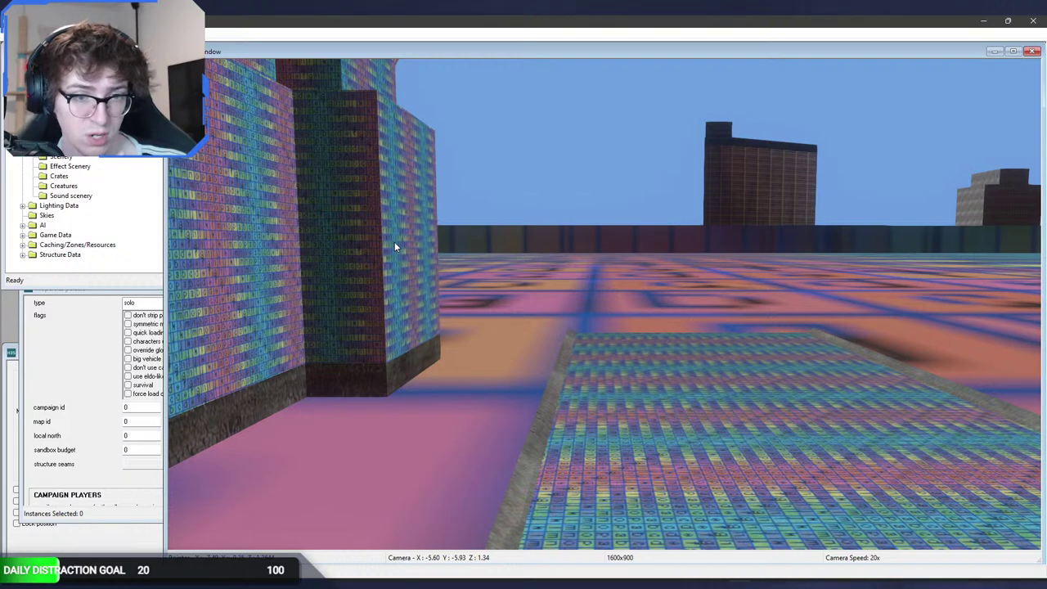
middle_click_drag(391, 240, 564, 323)
key("w")
key("r")
key("s")
key("r")
key("s")
key("w")
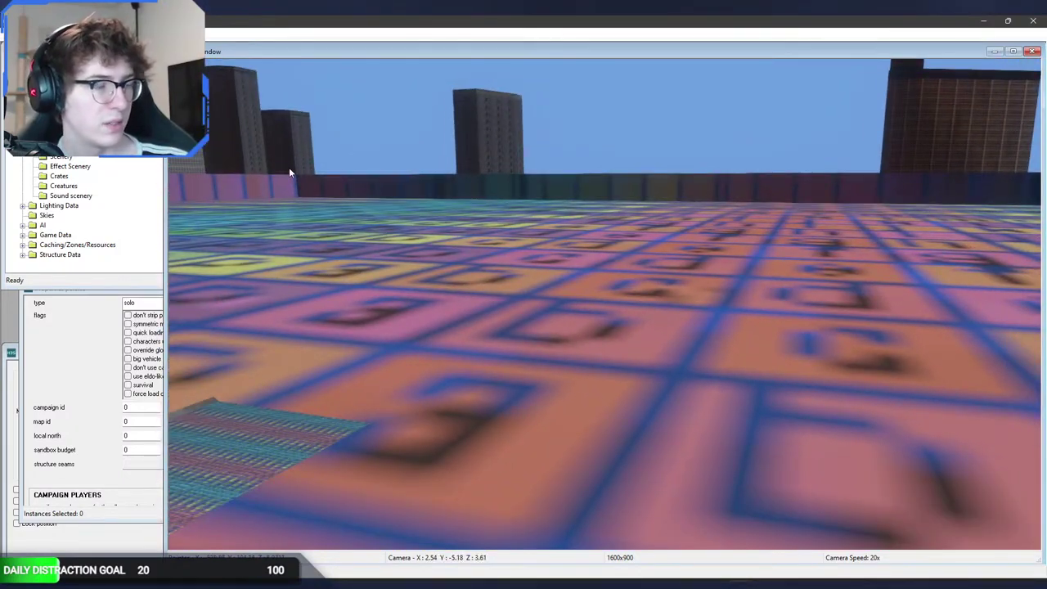
middle_click_drag(298, 167, 188, 141)
middle_click_drag(327, 185, 325, 186)
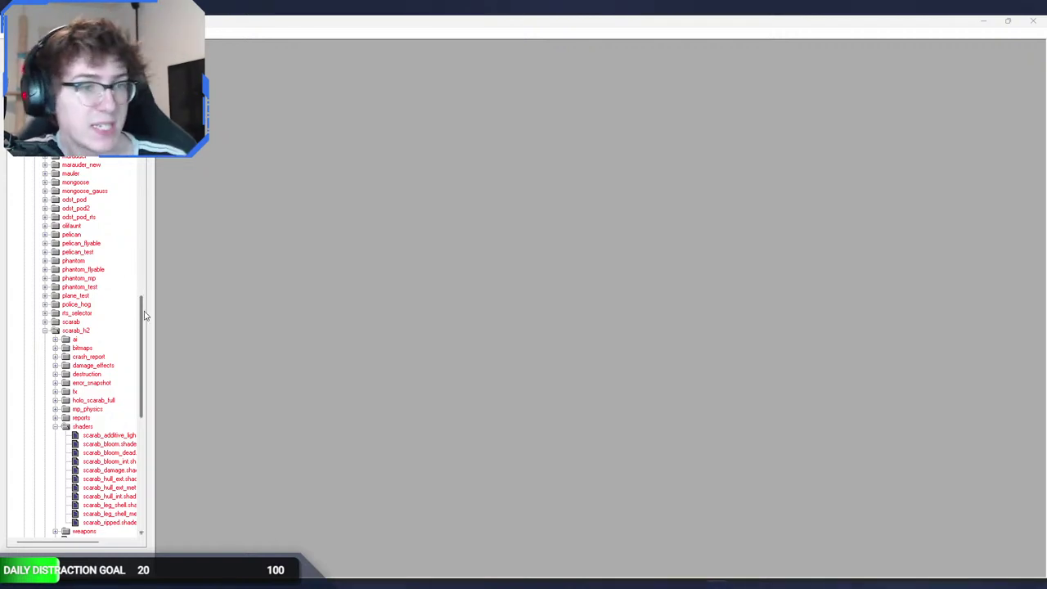
Step: Switch to Guerilla, collapse the vehicle folders and expand levels\custom\war_of_mombasa to reach the war_of_mombasa scenario tag
left_click(46, 331)
scroll(78, 244, "up", 20)
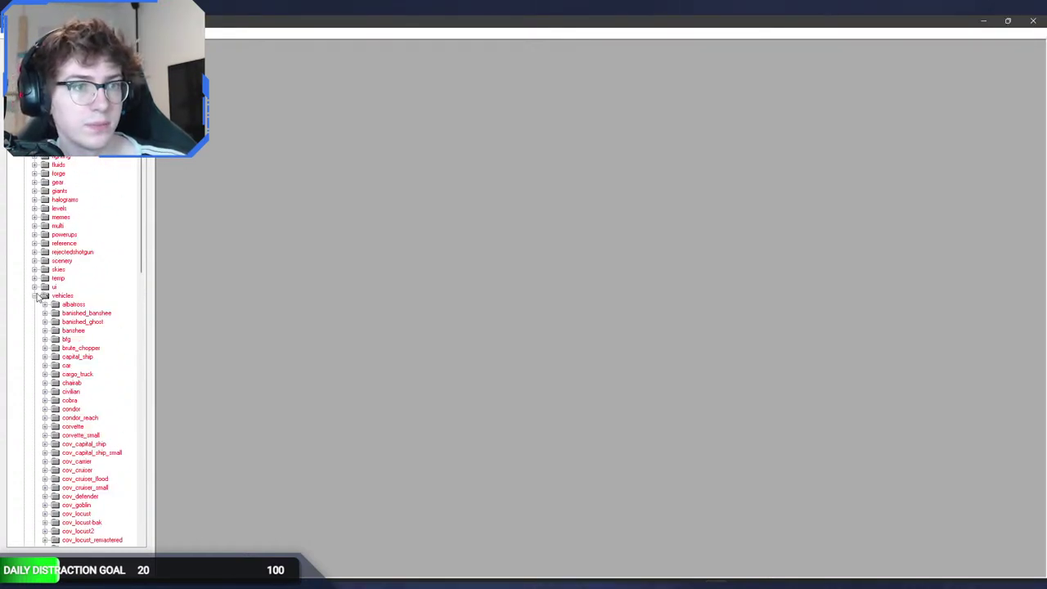
left_click(35, 295)
left_click(25, 173)
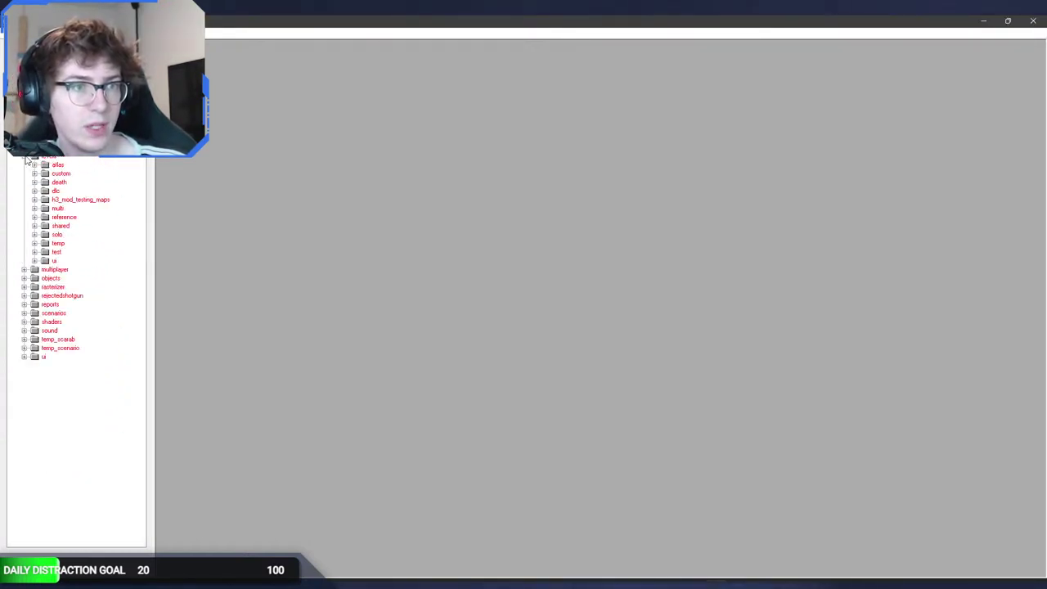
left_click(35, 174)
left_click(45, 182)
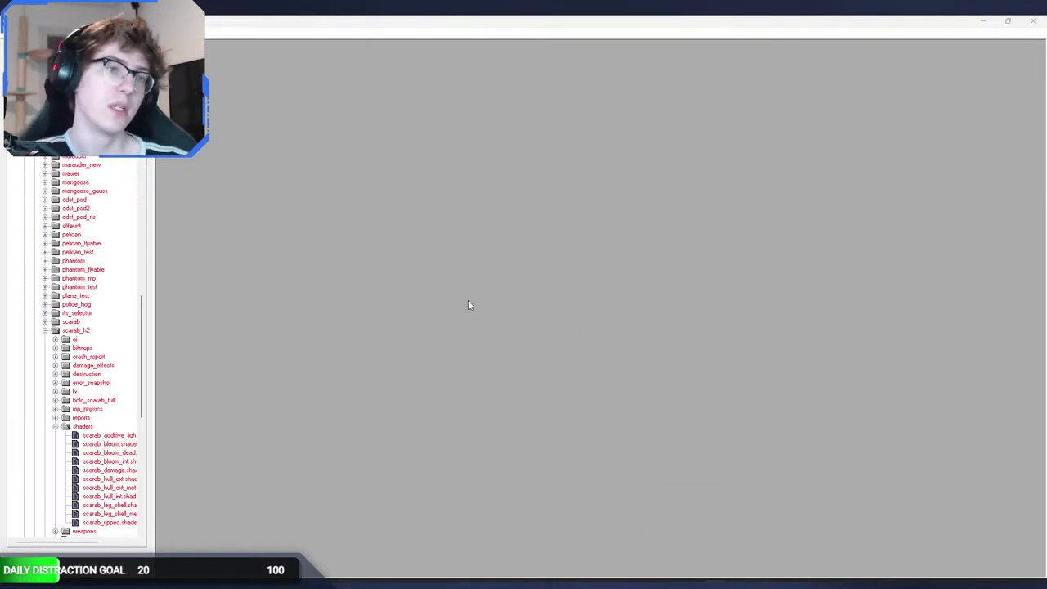
Step: In a second Guerilla window, collapse the objects folder and expand levels\solo\metropolis_h3 to reach the metropolis_h3 scenario tag
scroll(99, 293, "up", 20)
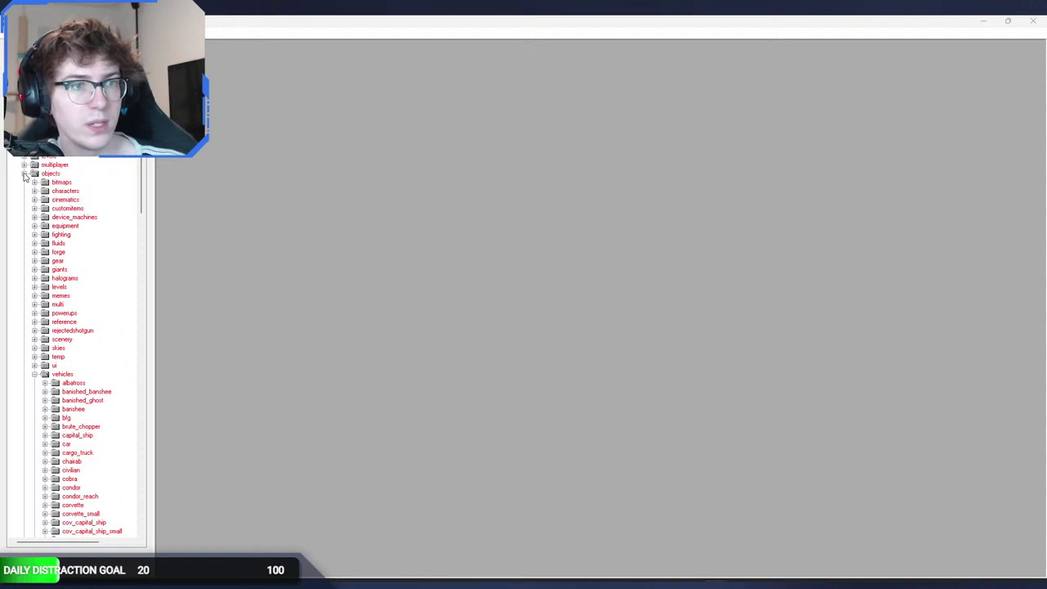
left_click(26, 173)
left_click(26, 156)
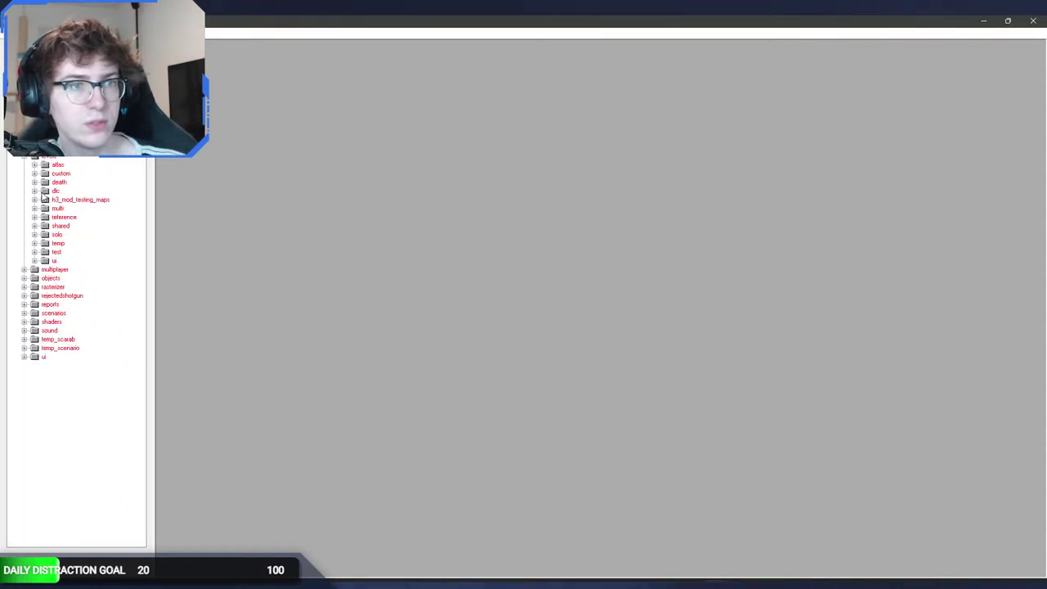
left_click(34, 234)
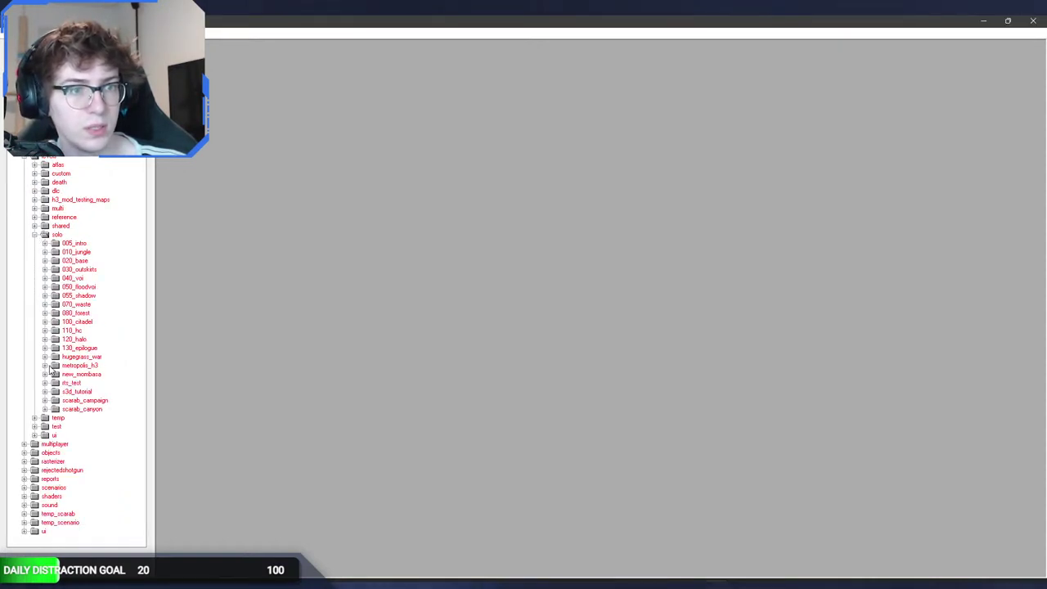
left_click(46, 366)
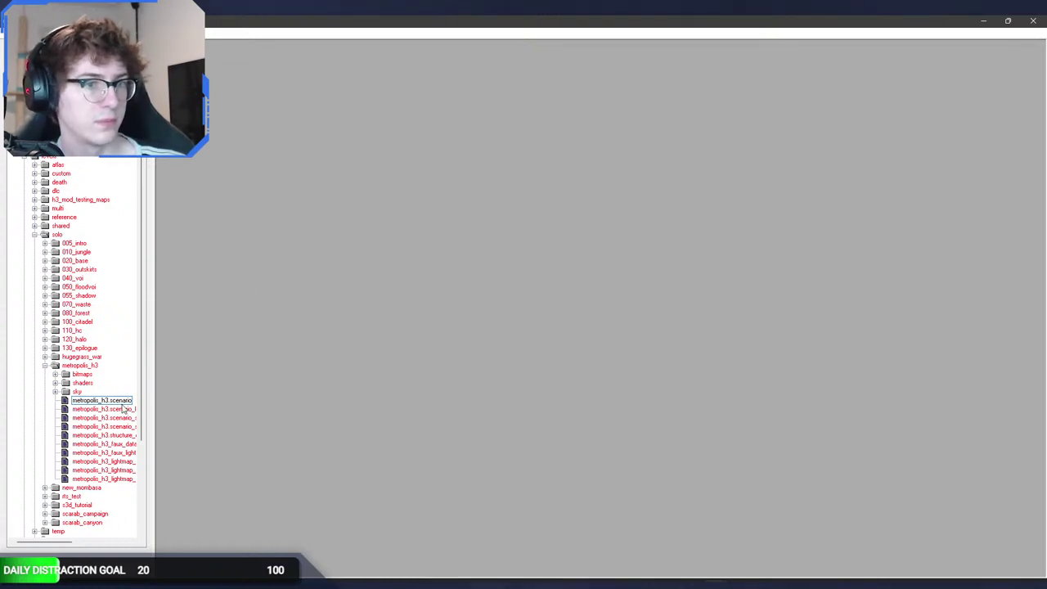
Step: Add a skies entry to the war_of_mombasa scenario and set its sky to metropolis_sky.scenery, copied from the metropolis_h3 scenario
mouse_move(717, 584)
left_click(652, 543)
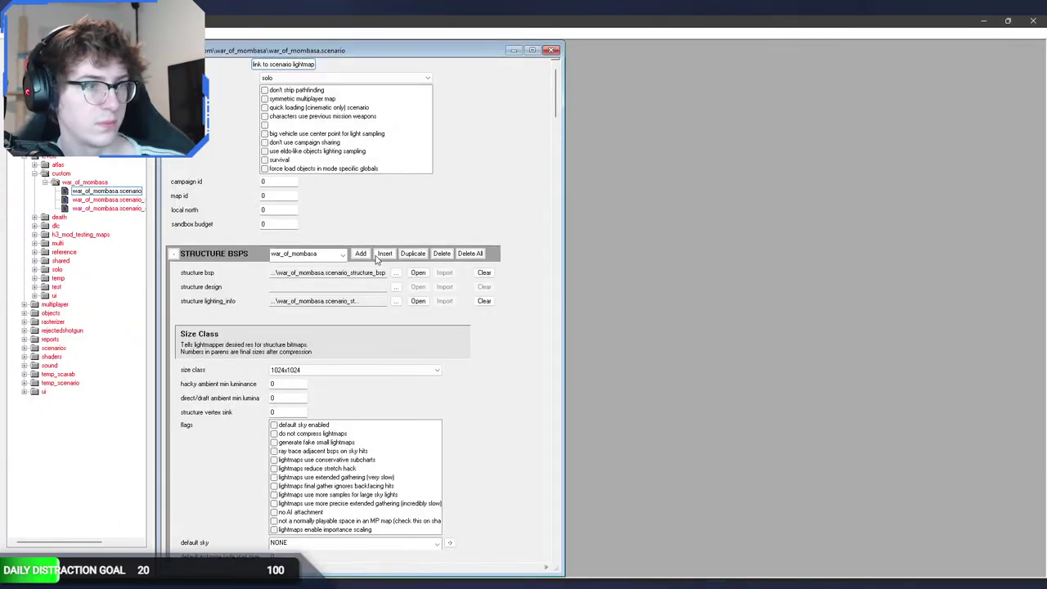
left_click_drag(556, 95, 549, 144)
left_click(361, 215)
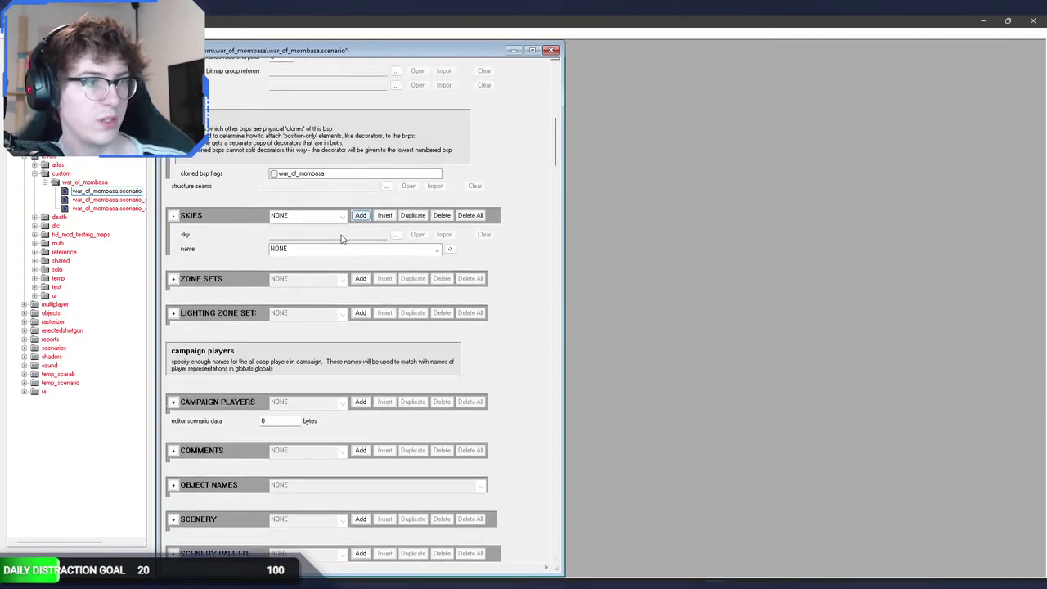
mouse_move(717, 584)
left_click(756, 558)
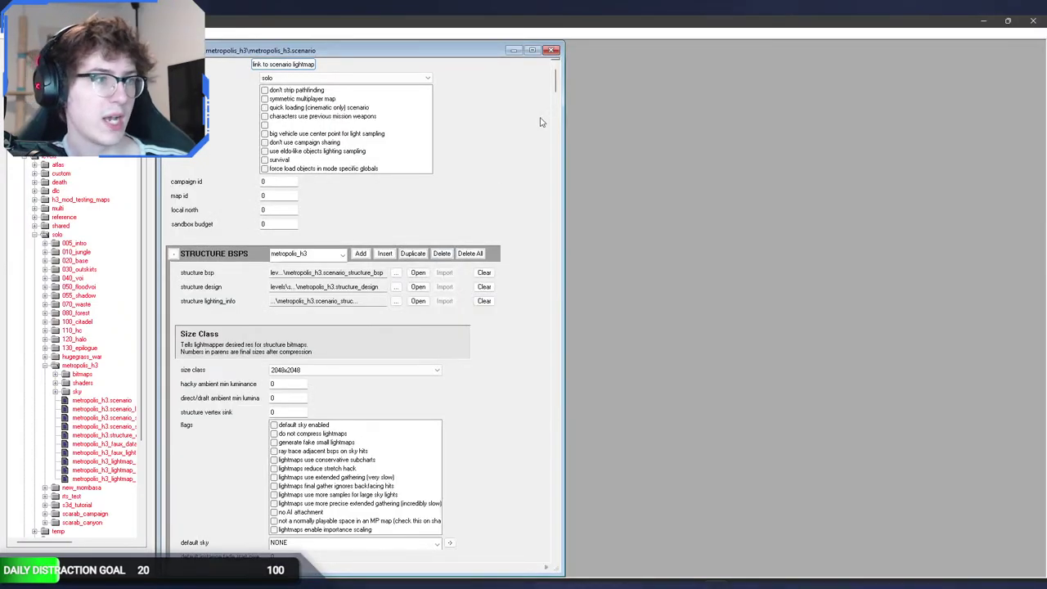
left_click_drag(555, 85, 556, 102)
key("alt+Tab")
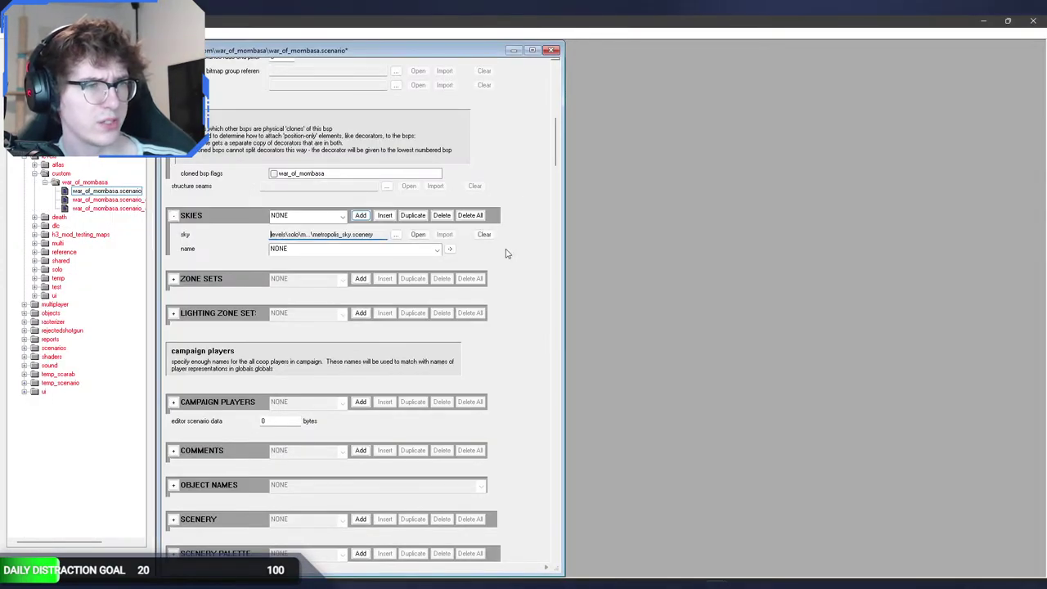
Step: Copy the sc130_sky.camera_fx_settings reference from the metropolis_h3 scenario into war_of_mombasa's camera effects
key("alt+Tab")
left_click_drag(556, 94, 575, 505)
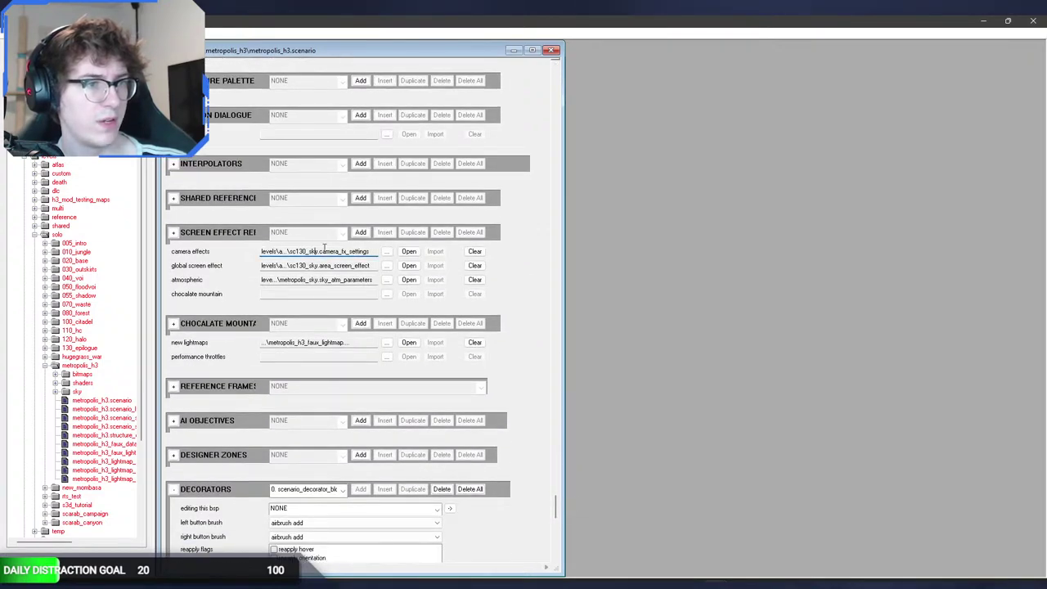
key("alt+Tab")
left_click_drag(558, 153, 561, 506)
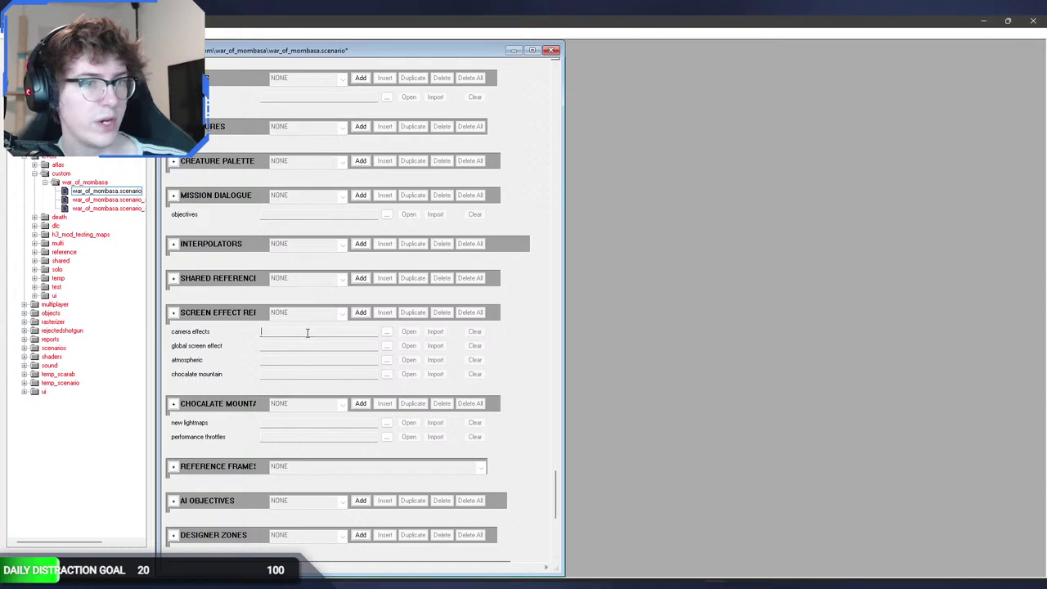
Step: Set war_of_mombasa's global screen effect to sc130_sky.area_screen_effect and atmospheric to metropolis_sky.sky_atm_parameters from metropolis_h3, and save the scenario
key("alt+Tab")
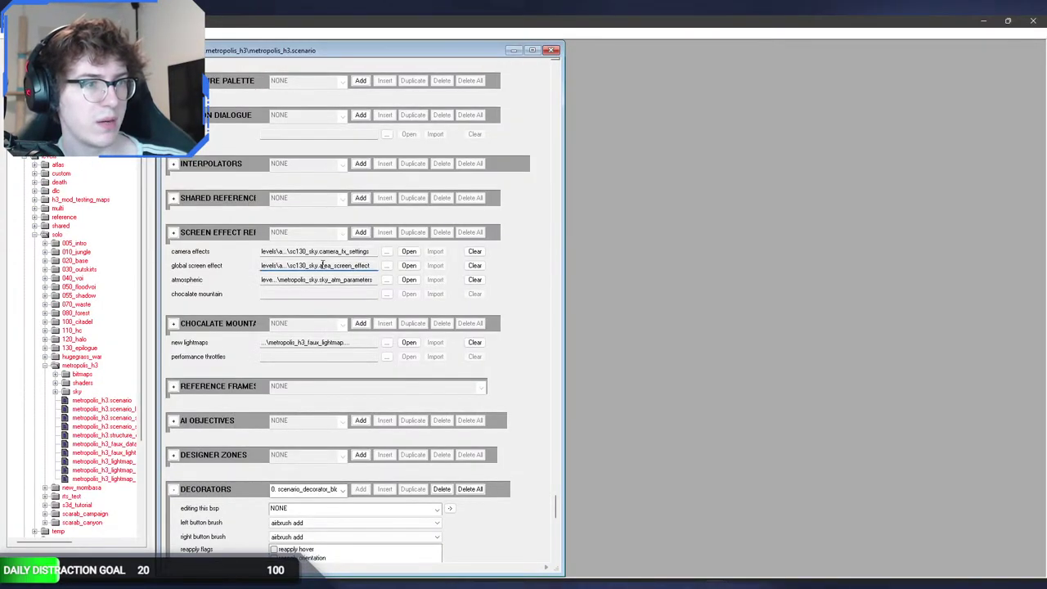
key("alt+Tab")
left_click(330, 346)
type("levels\\a...\\sc130_sky.area_screen_effect")
key("alt+Tab")
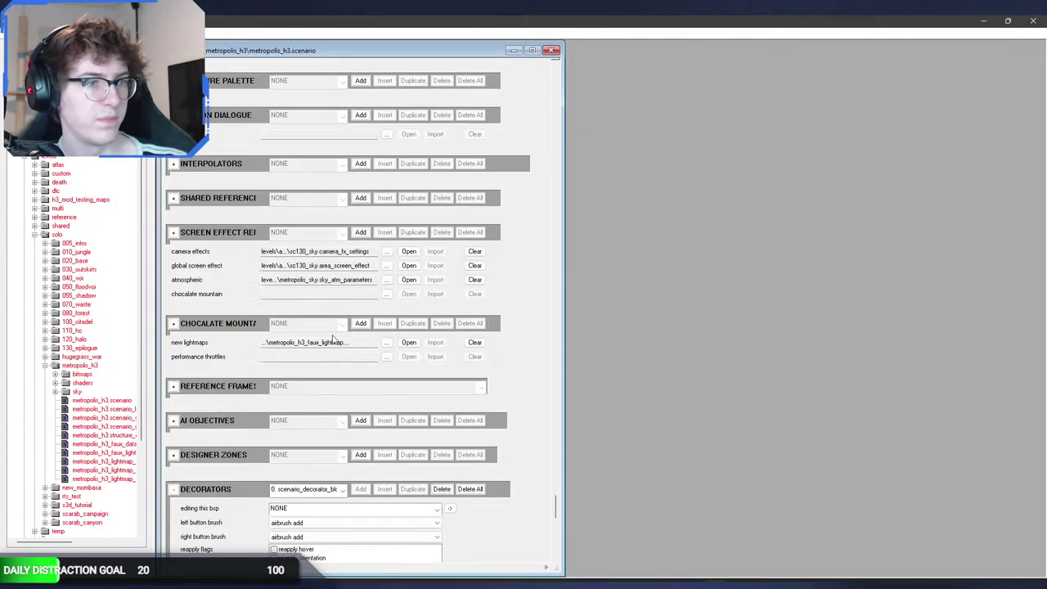
key("alt+Tab")
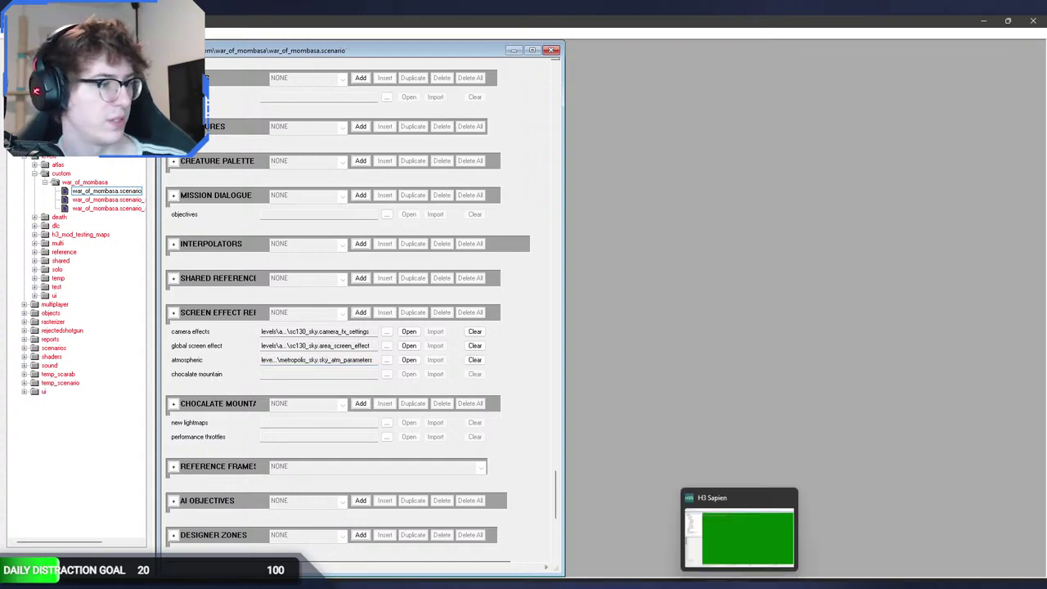
Step: Switch to Sapien and fly around the old town buildings to examine the new sky and atmosphere
left_click(740, 584)
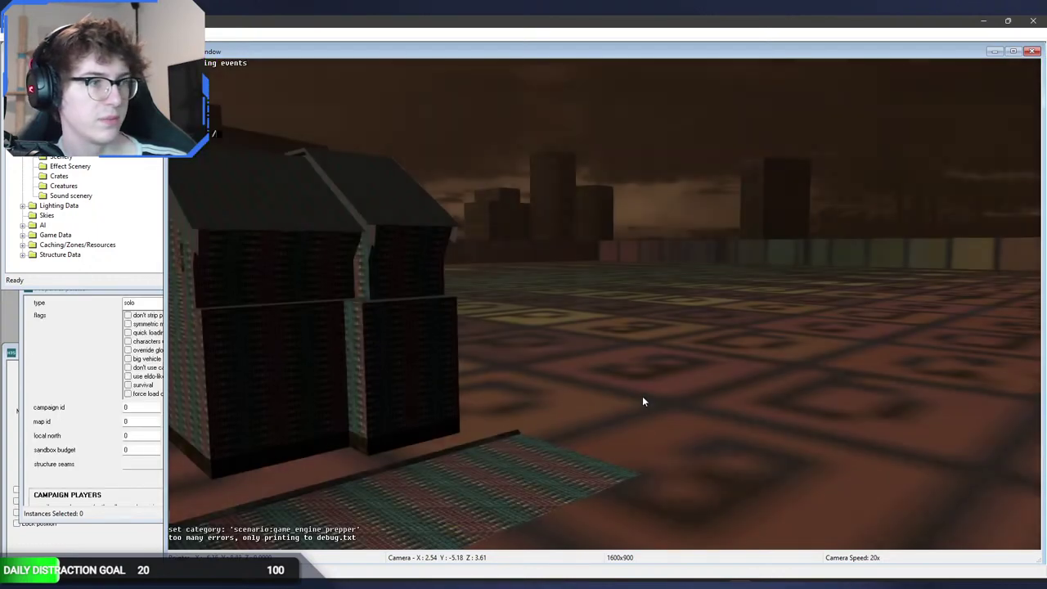
middle_click_drag(642, 396, 991, 433)
key("d")
key("w")
key("s")
key("a")
key("w")
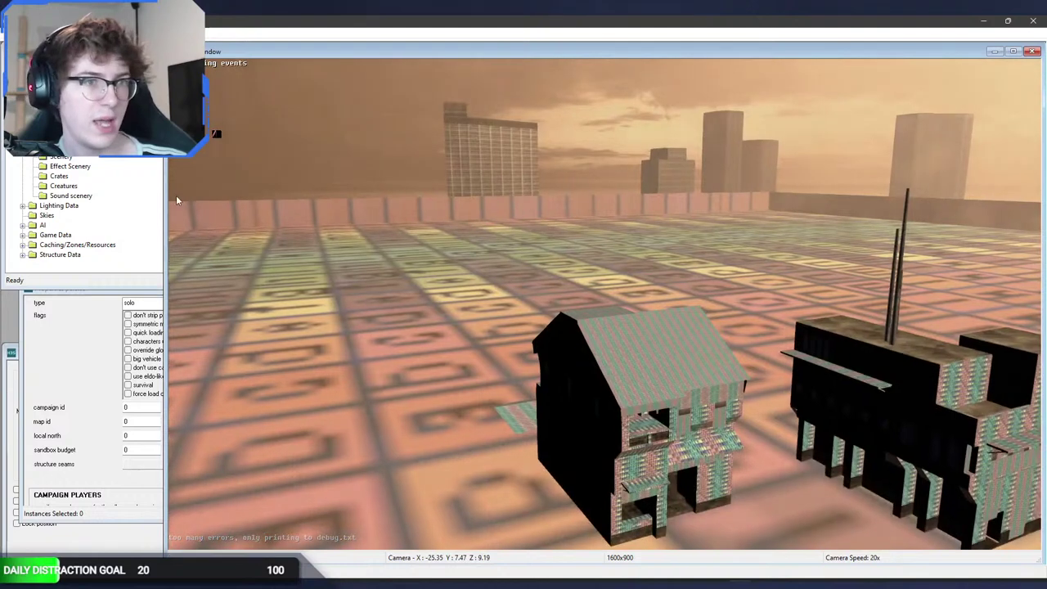
left_click(69, 139)
right_click(323, 327)
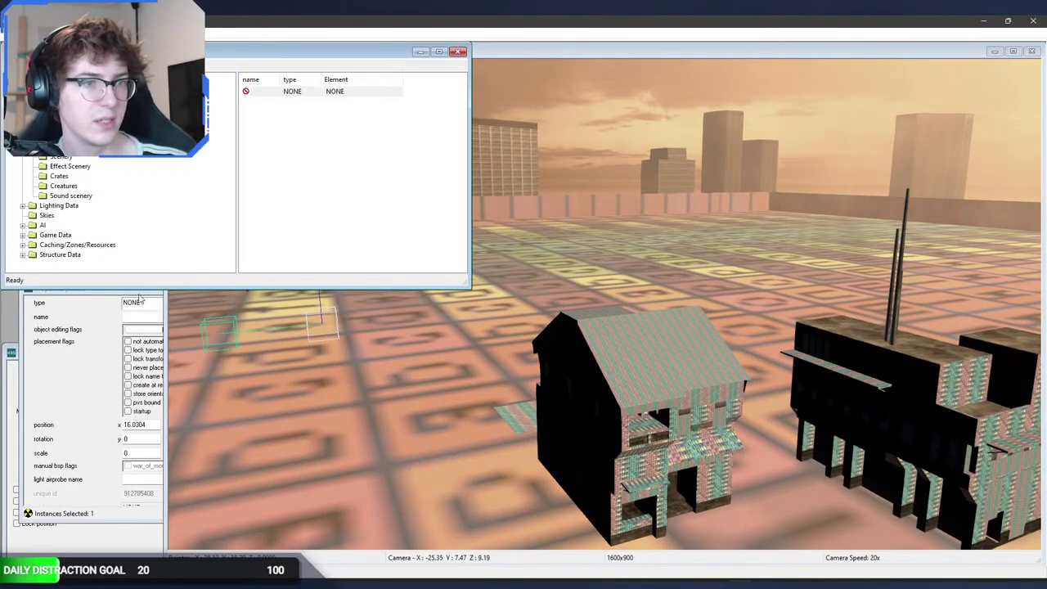
left_click_drag(296, 332, 308, 347)
key("Delete")
Step: Add the scarab_h2_drivable.giant tag from the scarab_h2 folder to the scenario's giant palette
left_click(74, 143)
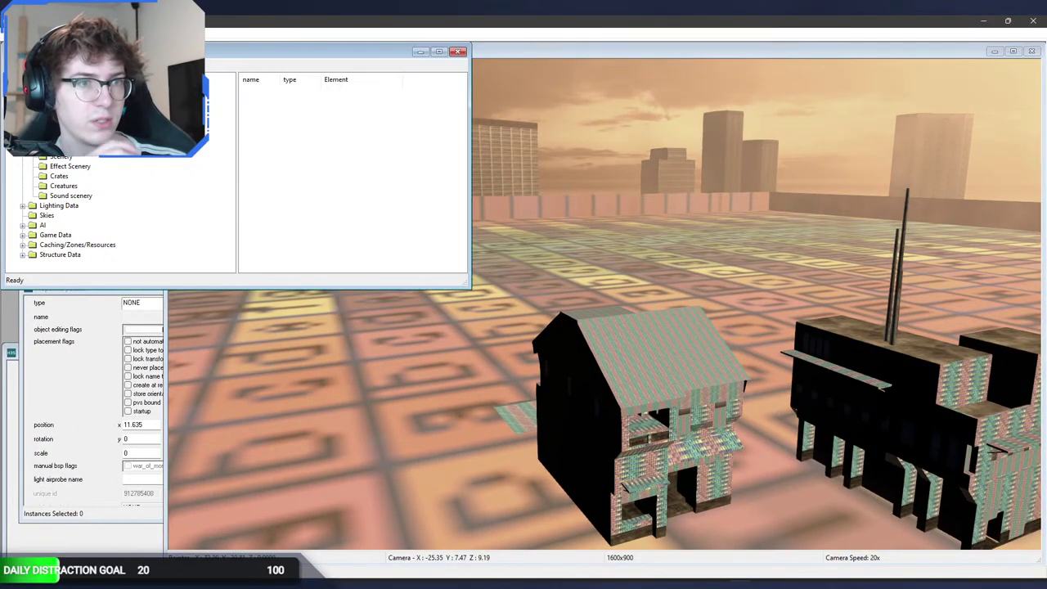
left_click(90, 114)
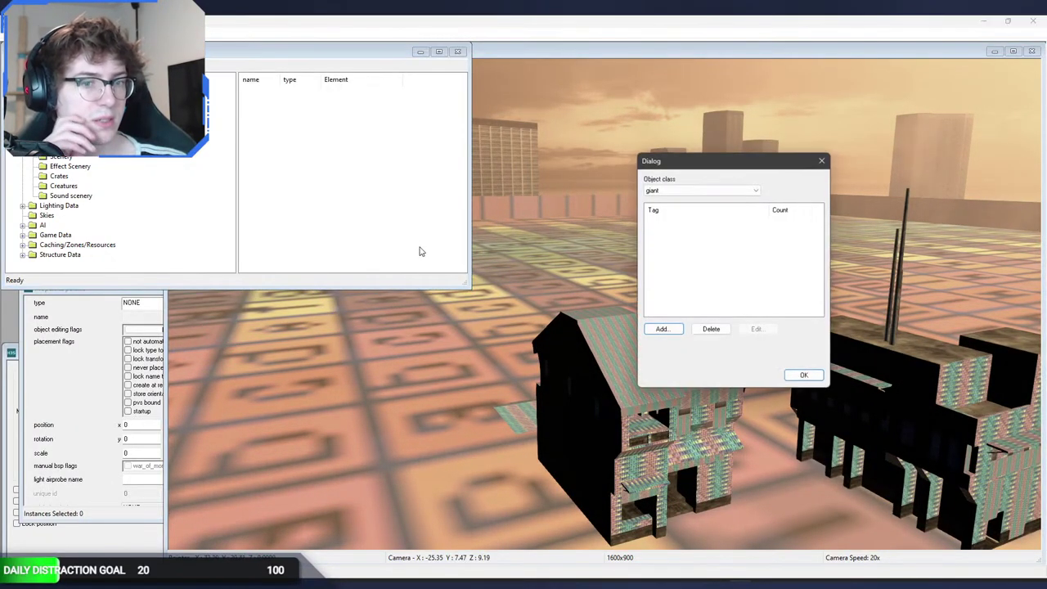
left_click(713, 332)
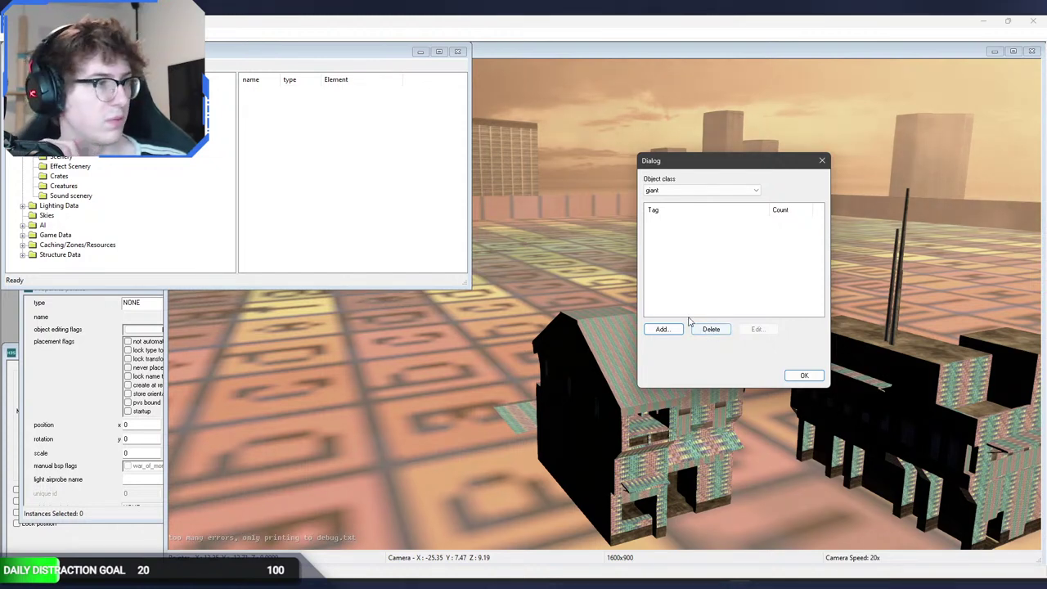
left_click(679, 330)
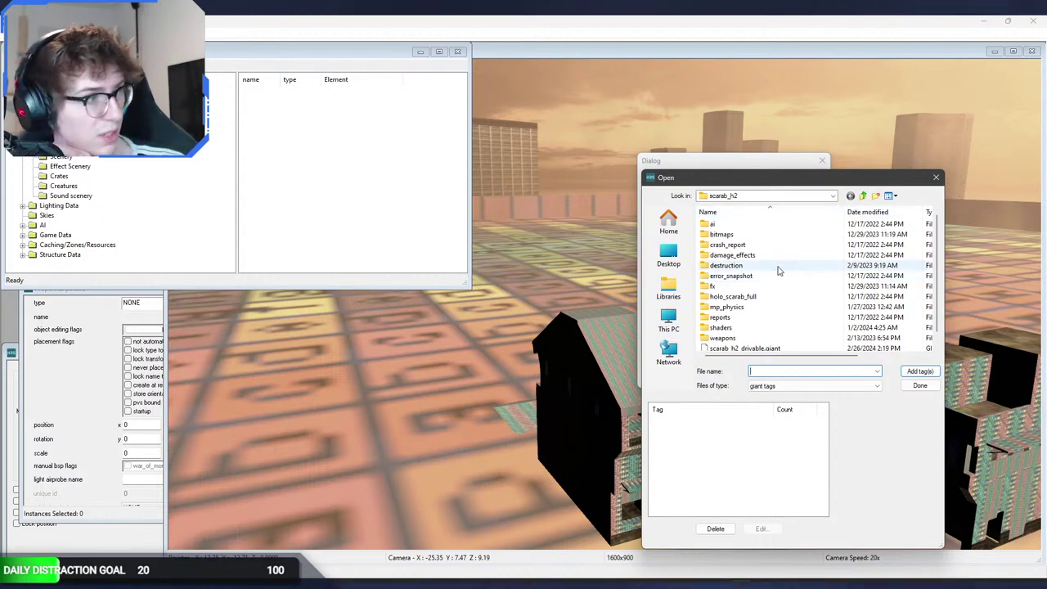
left_click(782, 348)
left_click(914, 372)
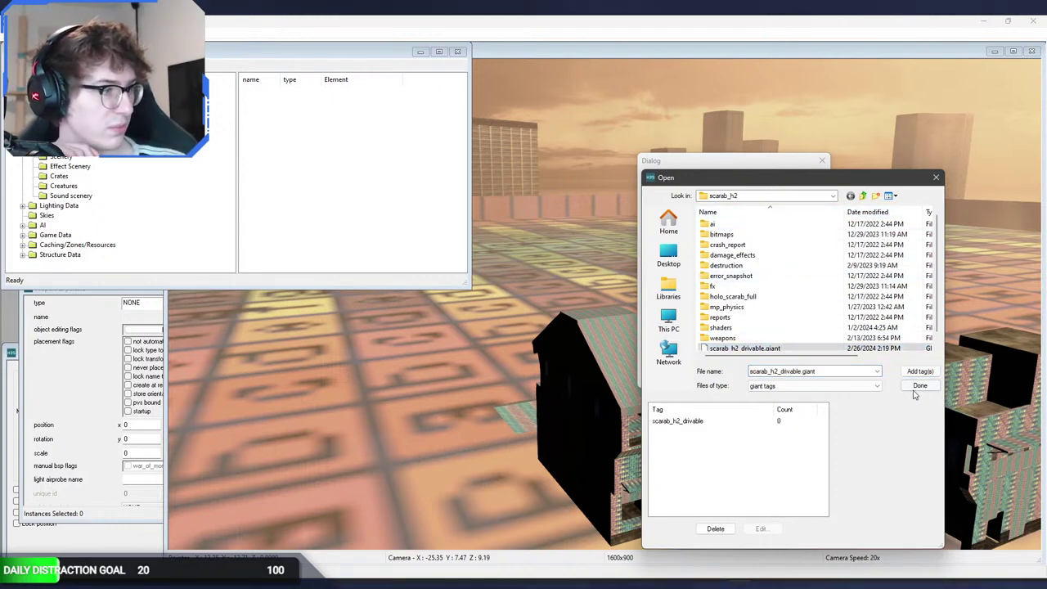
left_click(914, 388)
left_click(800, 375)
Step: Place a giant instance on the ground near the buildings and set its type to scarab_h2_drivable
right_click(235, 340)
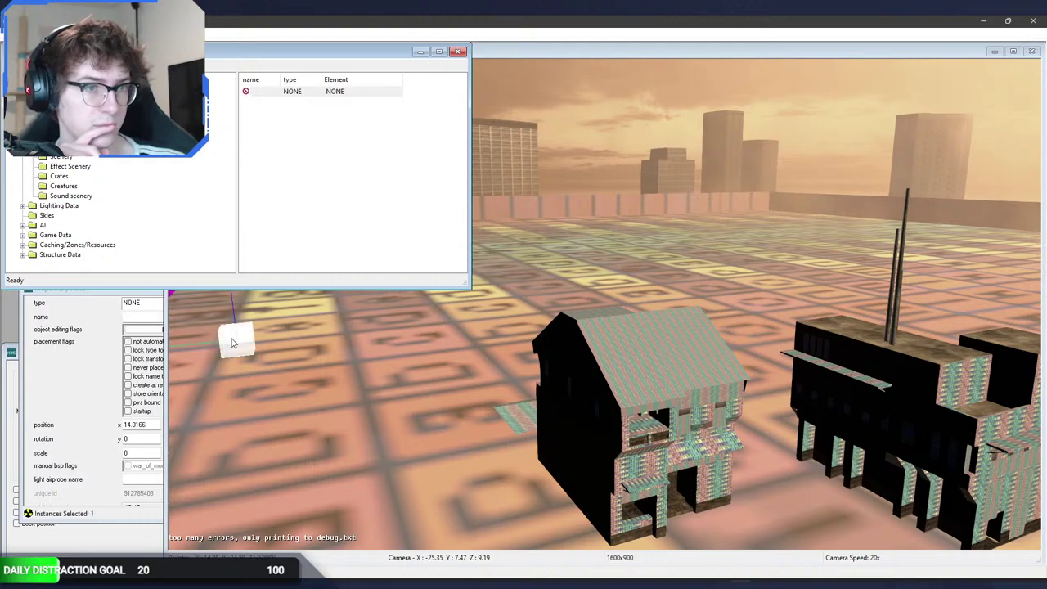
left_click(140, 303)
left_click(161, 329)
Step: Move the Scarab across the ground to an open spot beside the old town buildings, at about x -37
middle_click_drag(507, 352, 311, 360)
key("d")
key("s")
left_click_drag(862, 364, 273, 373)
key("w")
middle_click_drag(273, 373, 148, 270)
key("f")
key("w")
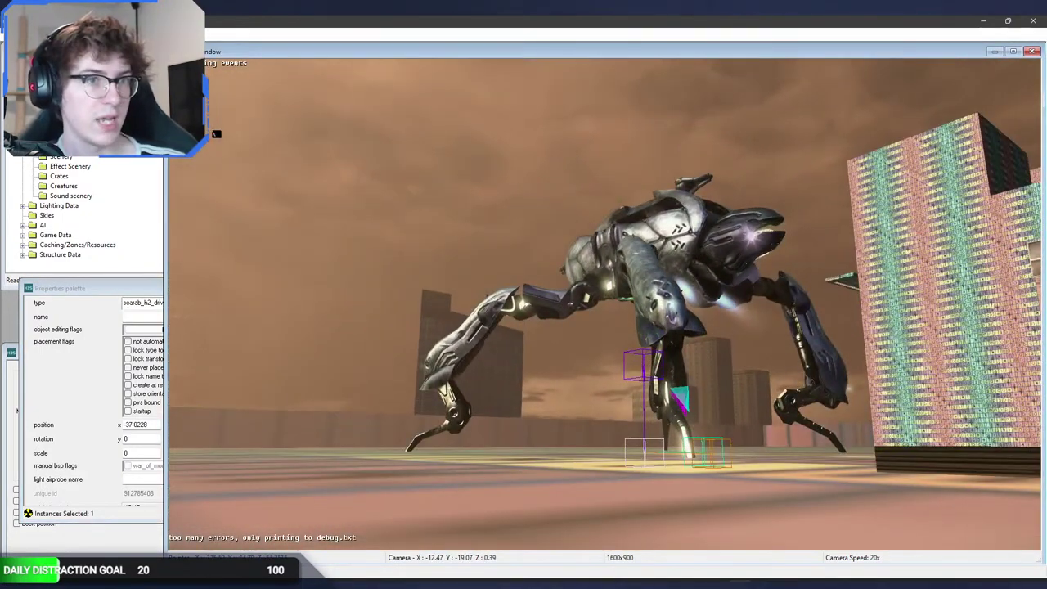
Step: Leave the giant selection by returning to the scenario's top level, and save the war_of_mombasa scenario
left_click(49, 68)
left_click(435, 345)
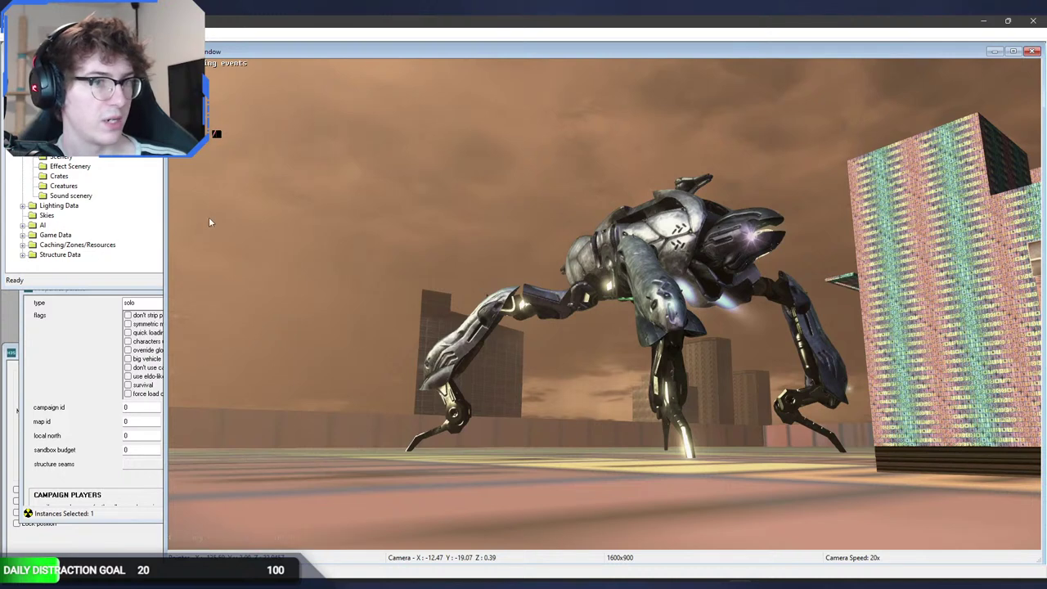
key("ctrl+s")
Step: Create a new player starting profile in the scenario's game data
left_click(24, 254)
left_click(22, 168)
left_click(24, 235)
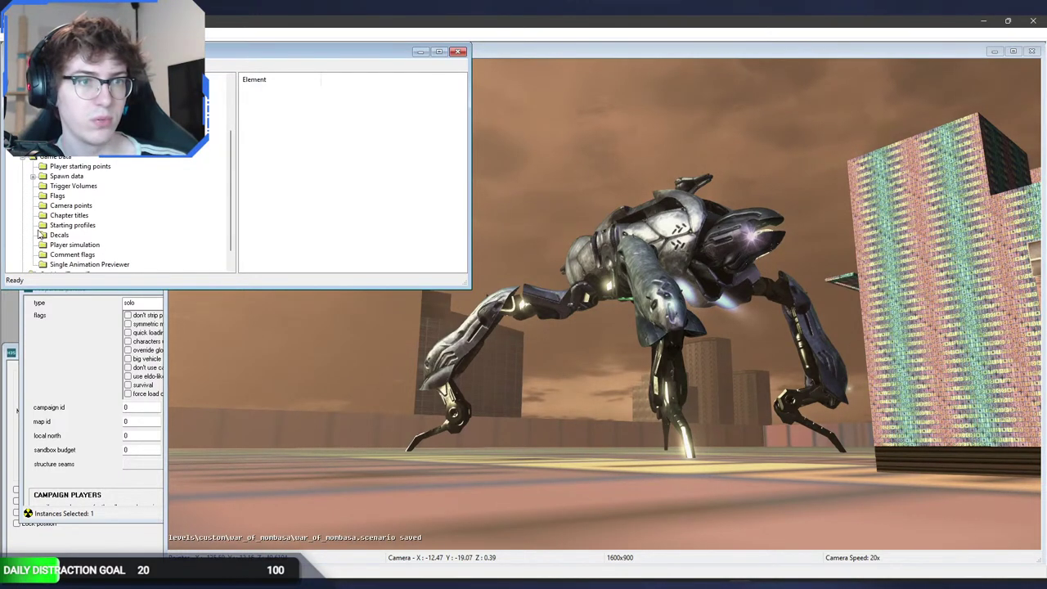
left_click(83, 246)
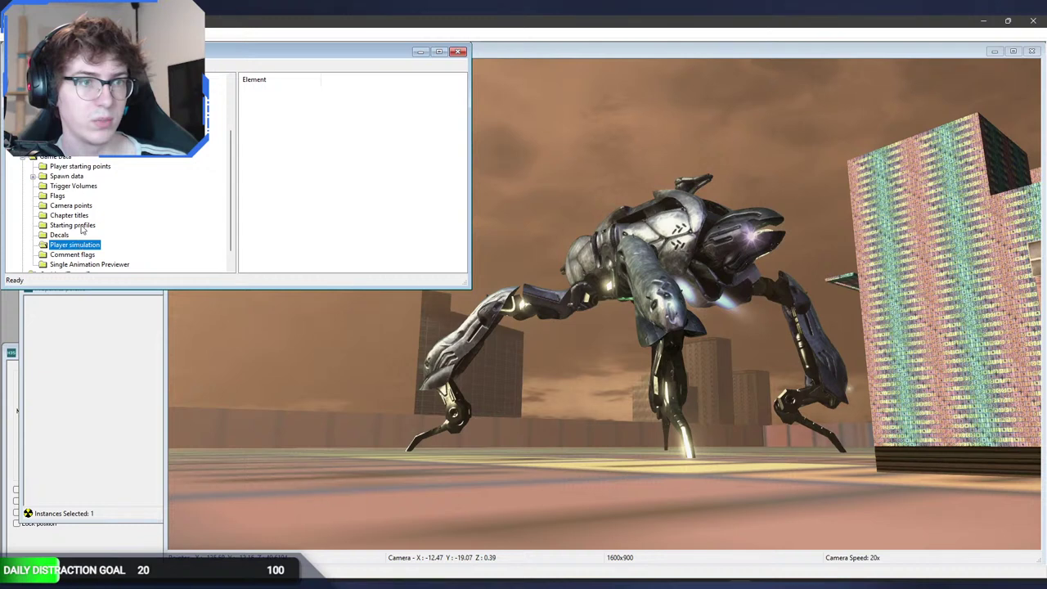
left_click(81, 226)
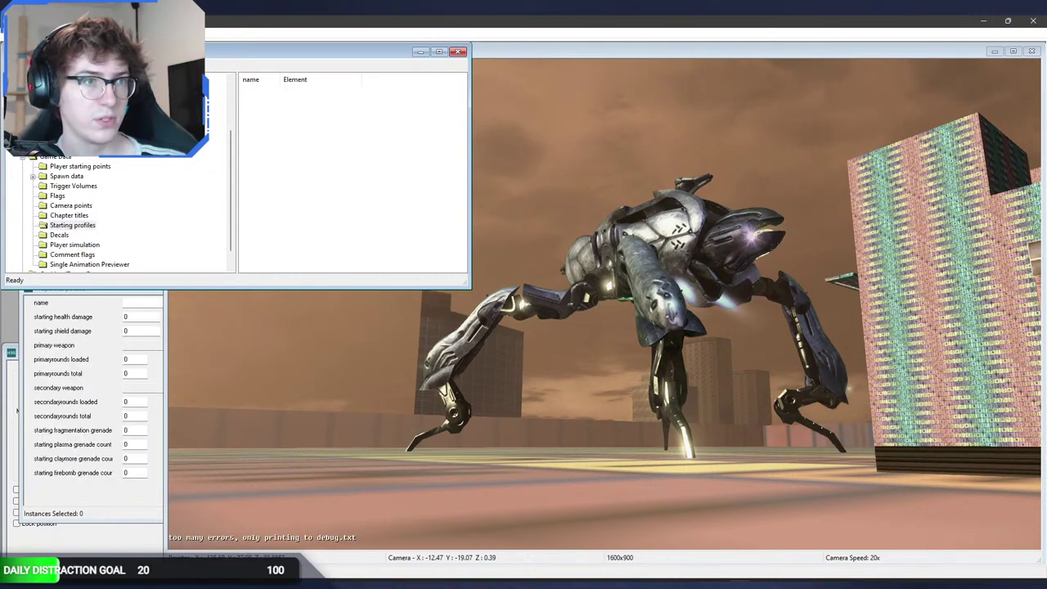
left_click(273, 93)
Step: Set the starting profile's primary weapon to assault_rifle.weapon, with 99 primary rounds loaded and 999 rounds total
left_click(143, 345)
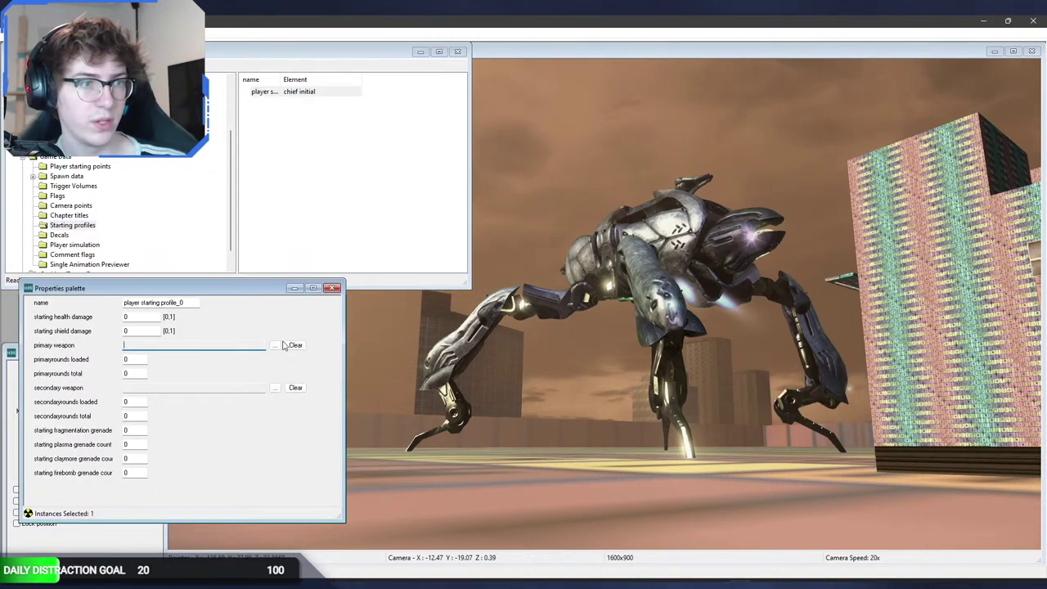
left_click(276, 348)
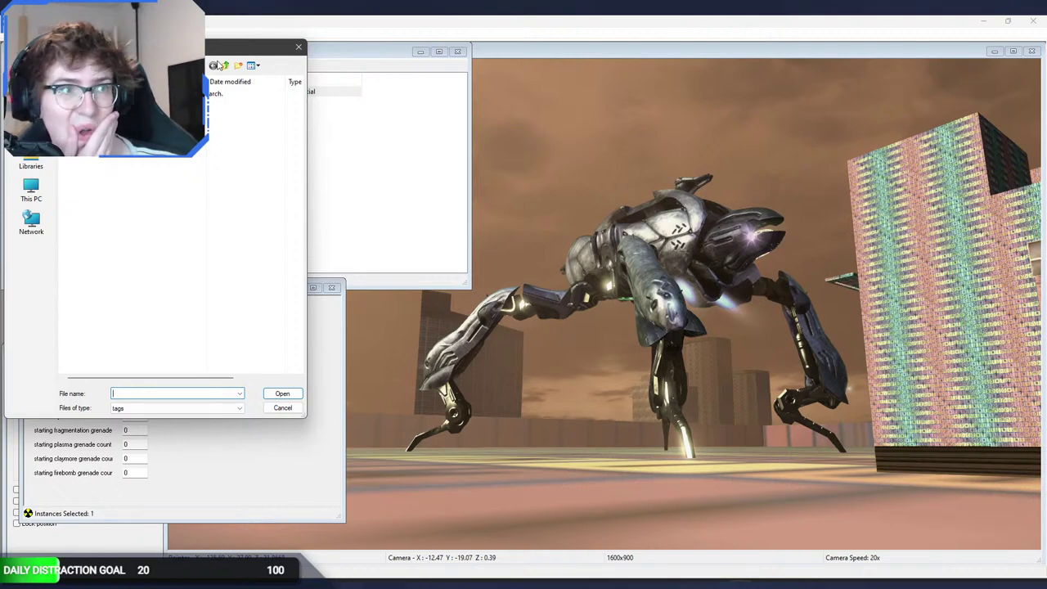
left_click(226, 67)
double_click(135, 271)
double_click(118, 189)
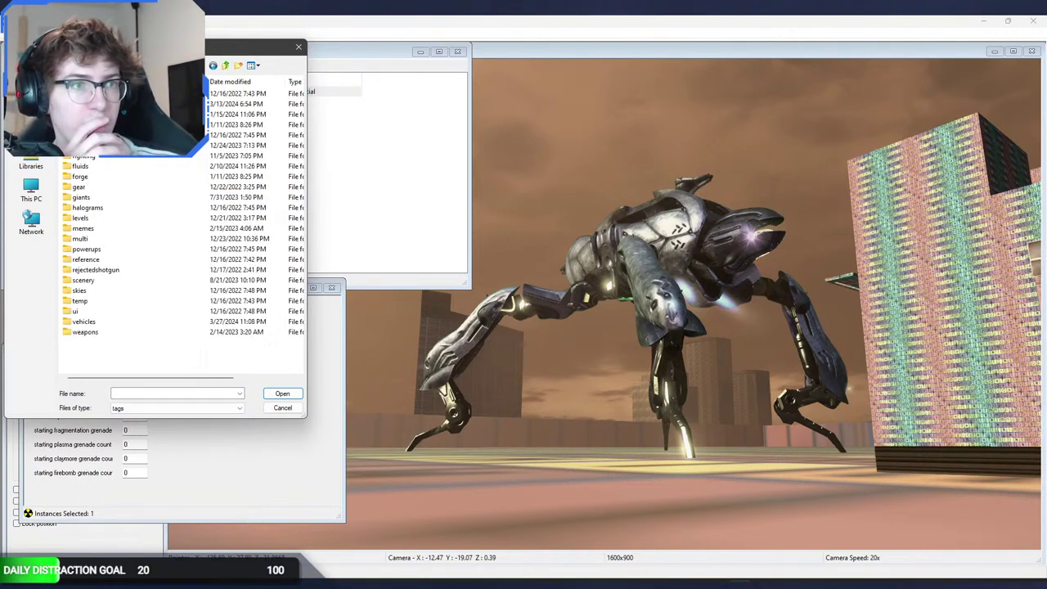
left_click_drag(176, 46, 394, 84)
double_click(303, 368)
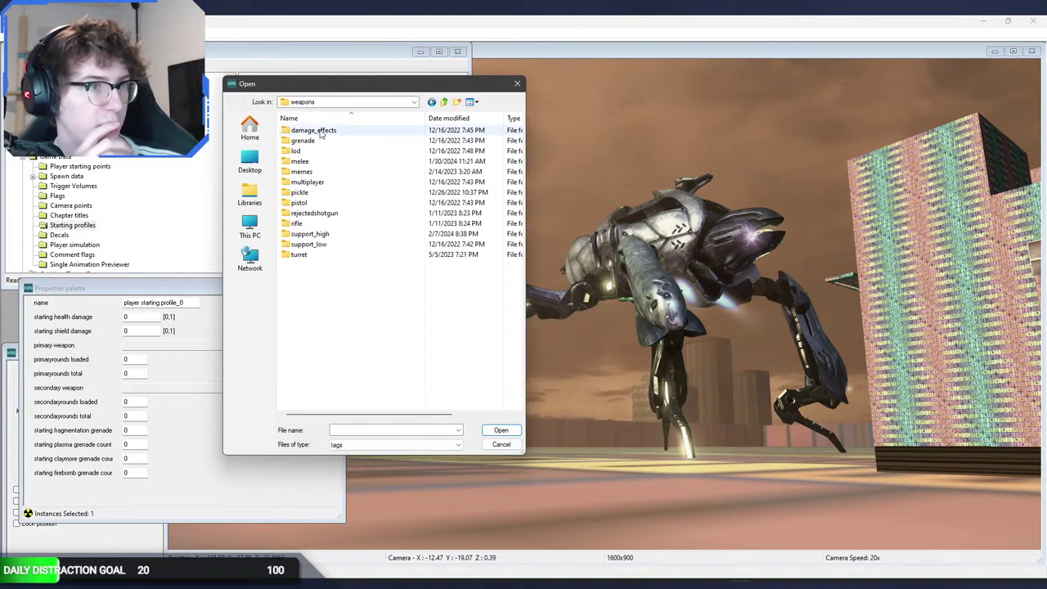
double_click(317, 223)
double_click(318, 132)
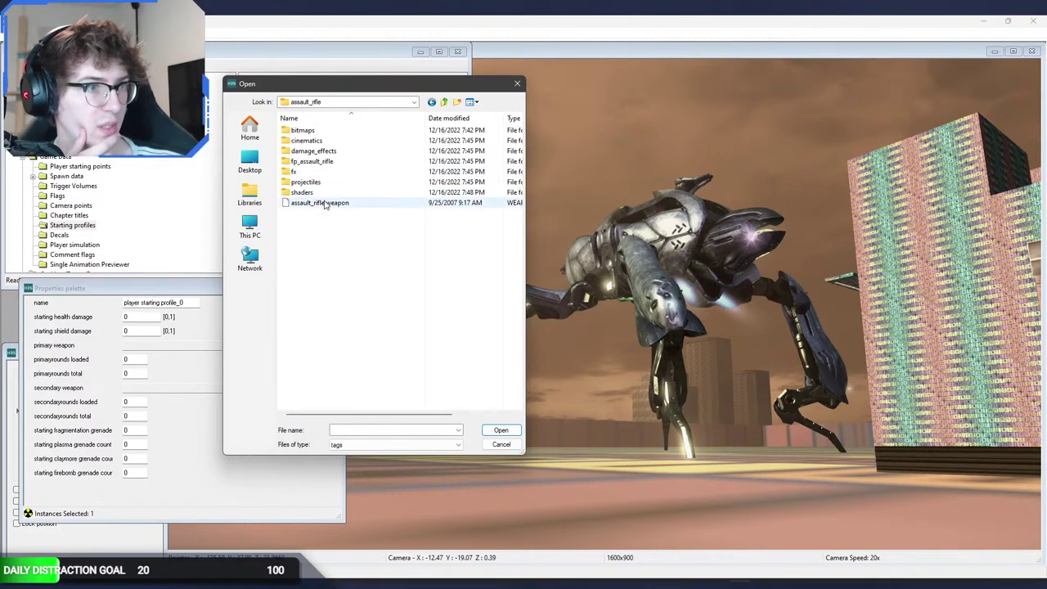
double_click(326, 203)
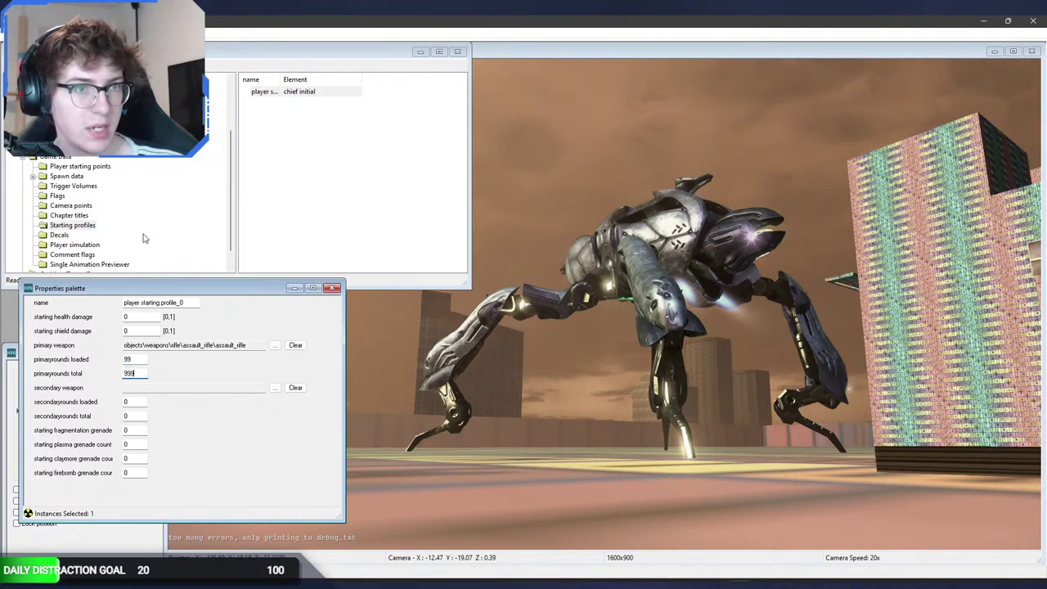
Step: Place a player starting point on the ground between the camera and the Scarab, and save the scenario
left_click(80, 169)
right_click(756, 511)
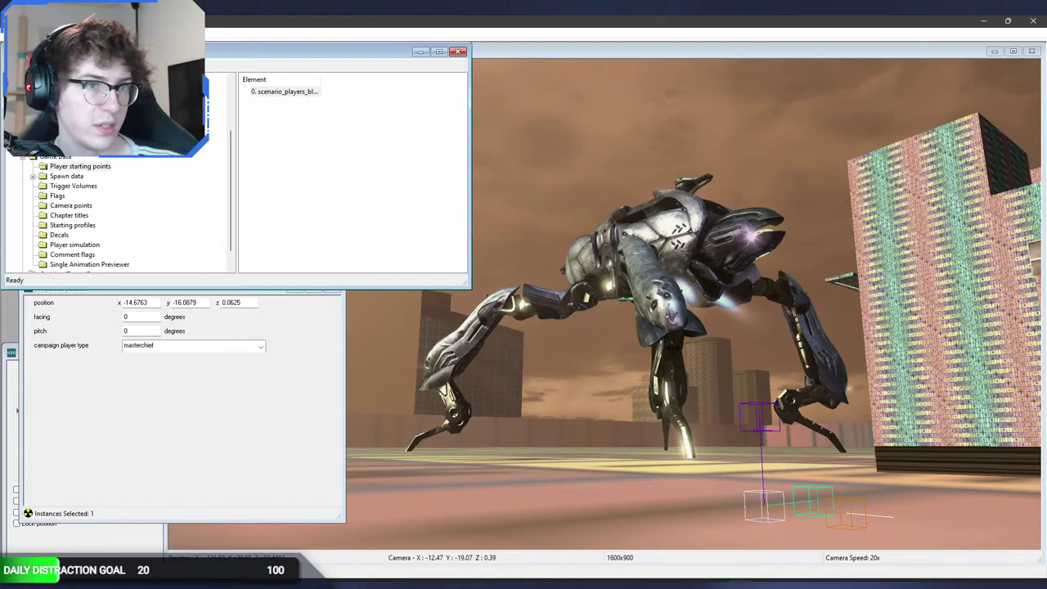
key("ctrl+s")
Step: Run map_reset in the console and switch into playing the level from the player's view
left_click(532, 433)
key("grave")
key("Up")
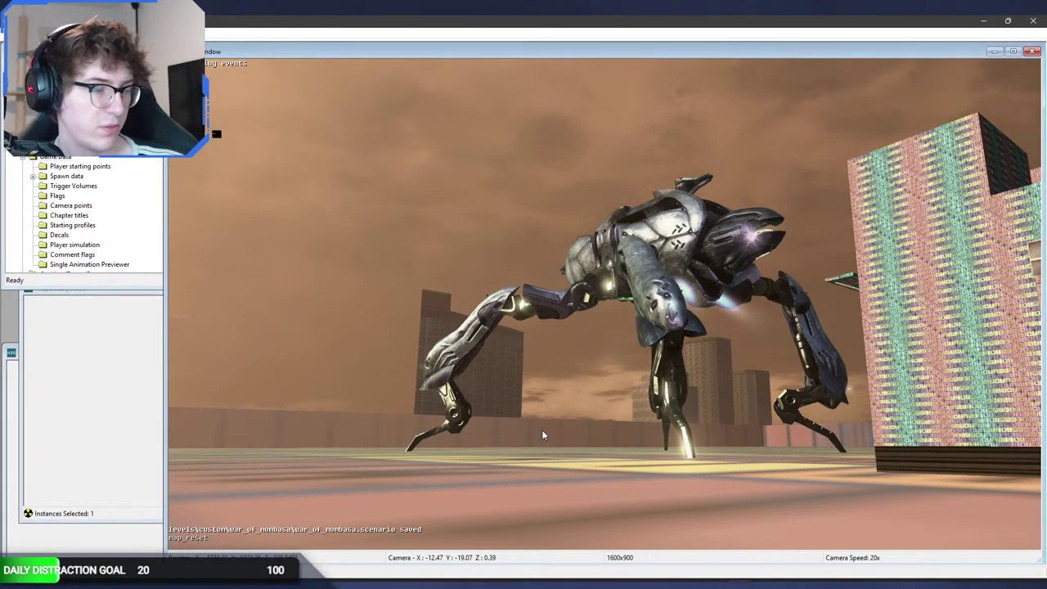
key("Return")
key("Tab")
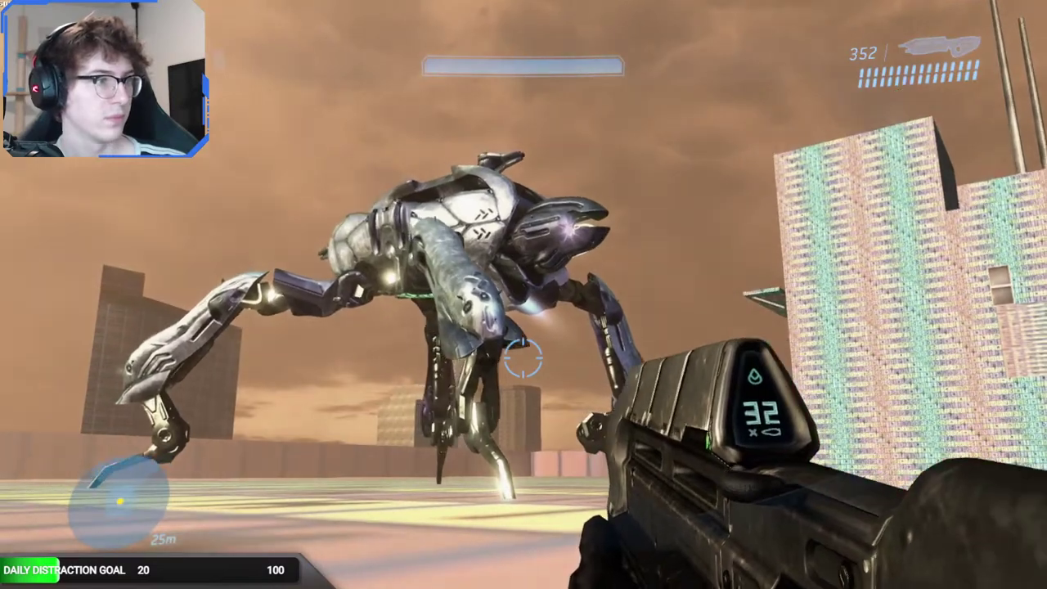
Step: Look around the spawn area to compare the building and the Scarab at player scale
key("d")
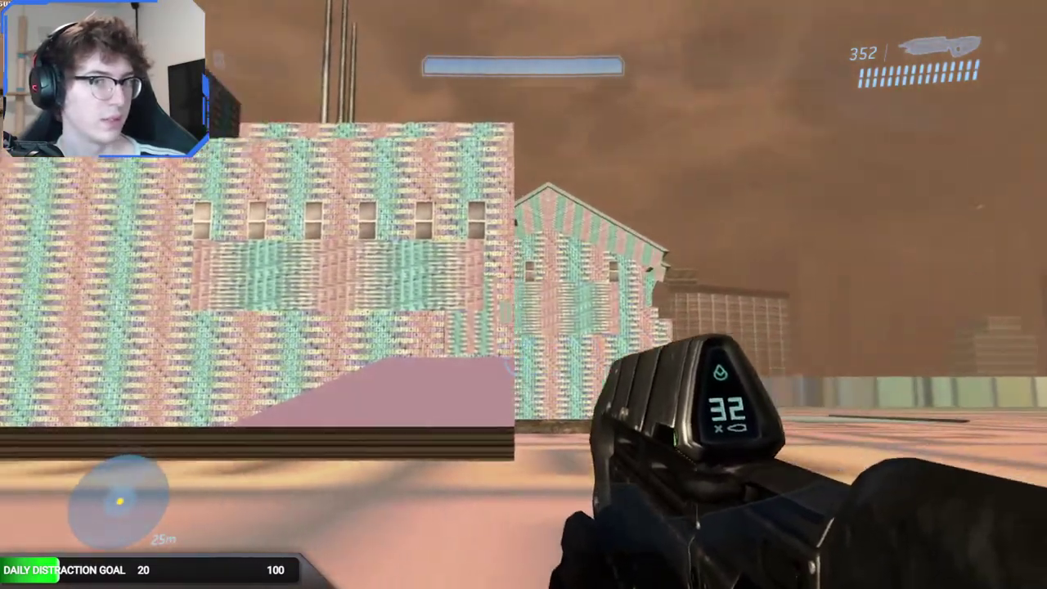
key("w")
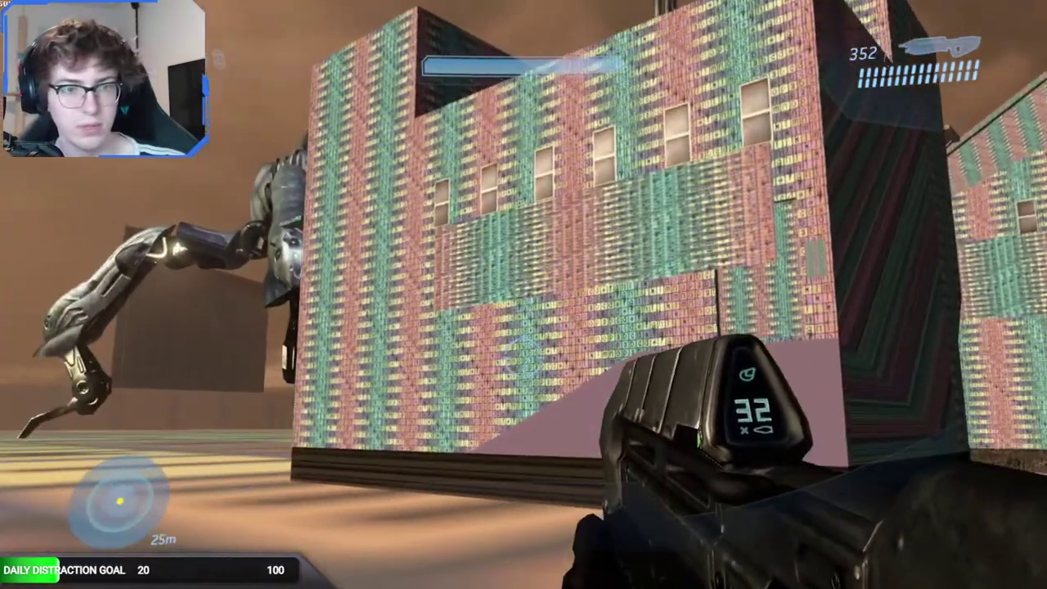
key("a")
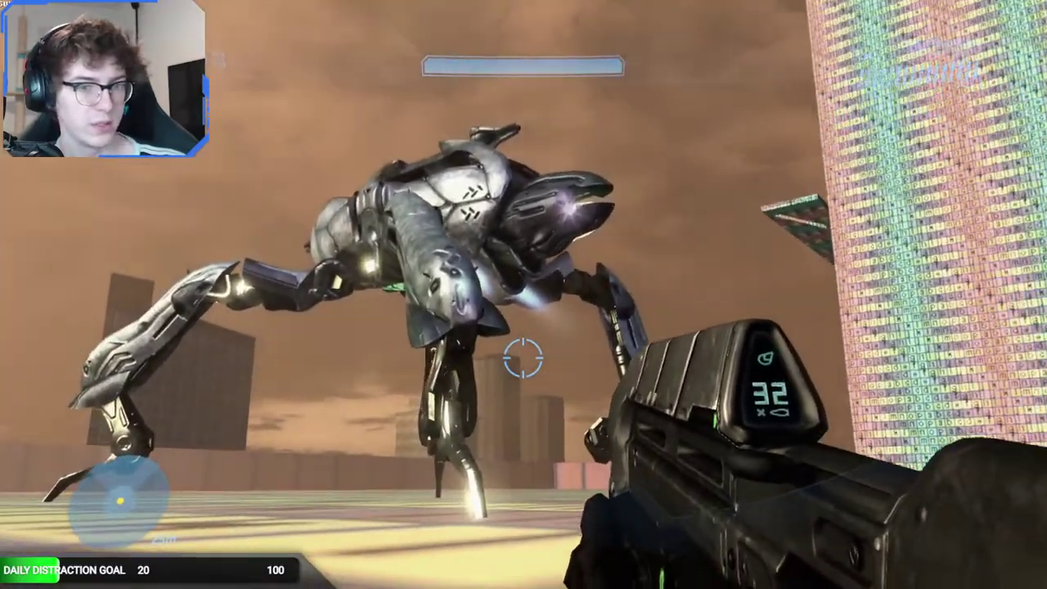
Step: Fly the free camera into the Scarab and continue as the player from inside it
key("BackSpace")
key("w")
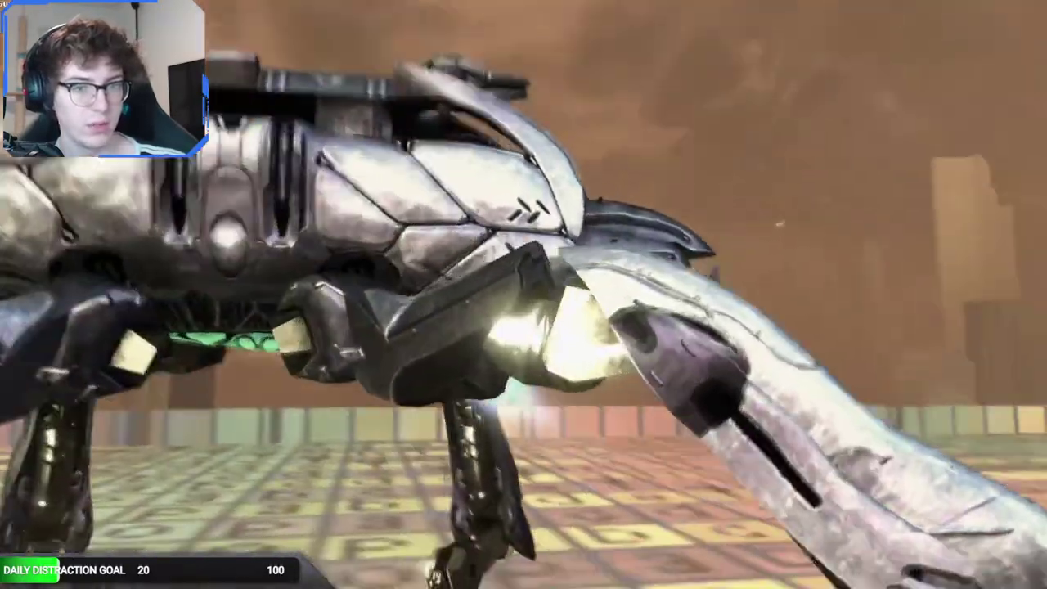
key("a")
key("w")
key("w")
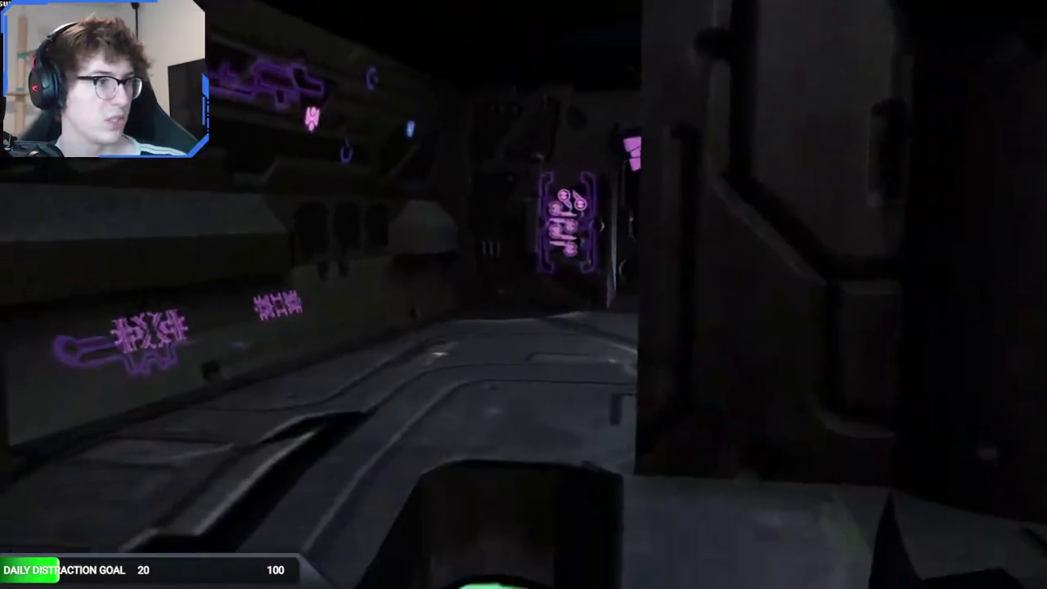
key("w")
key("d")
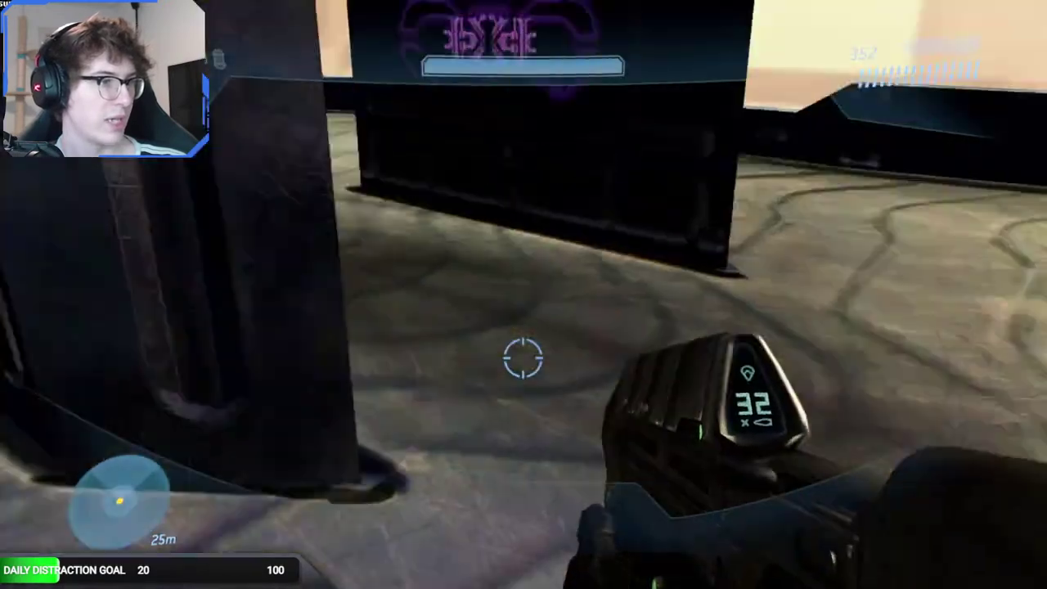
Step: Walk through the Scarab's interior to its control area and take control of the Scarab
key("w")
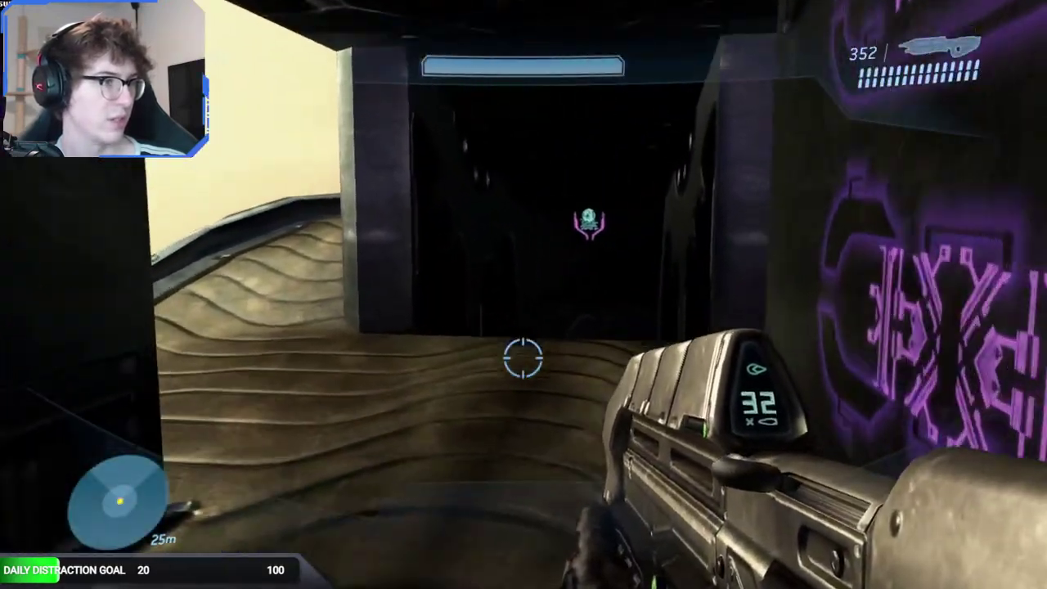
key("w")
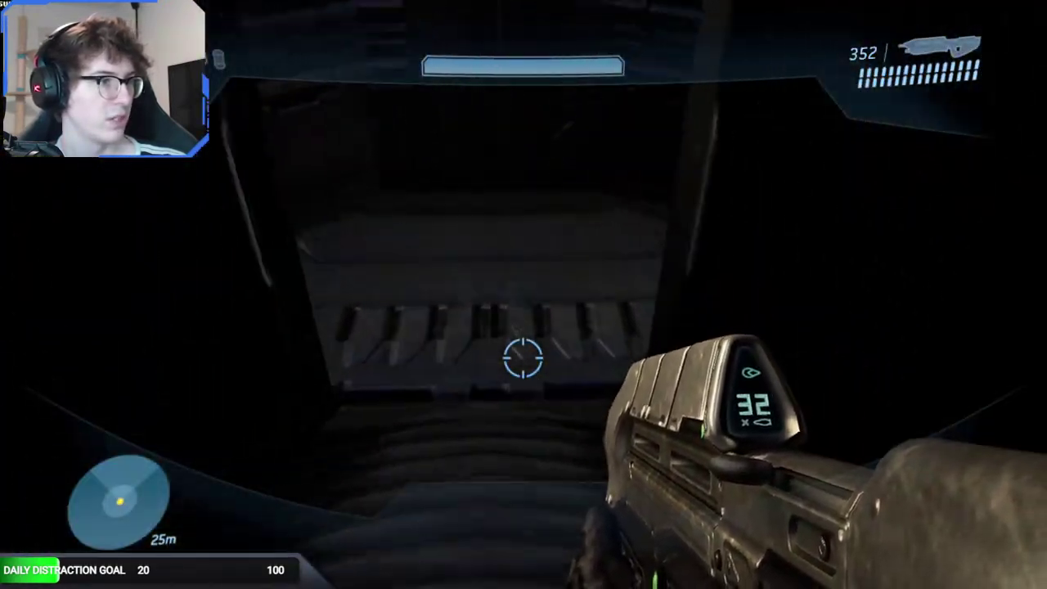
key("w")
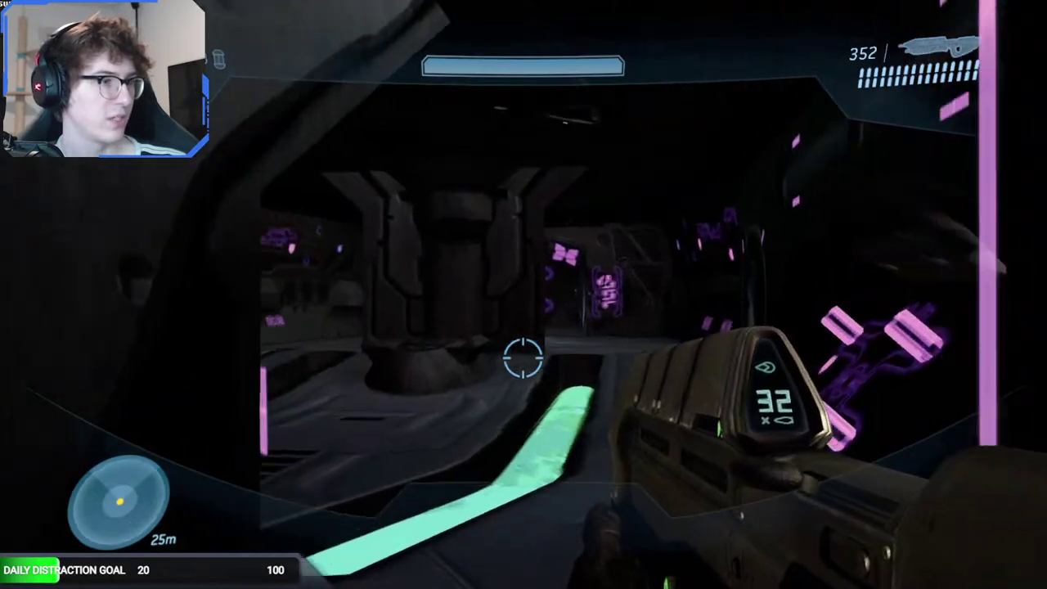
key("w")
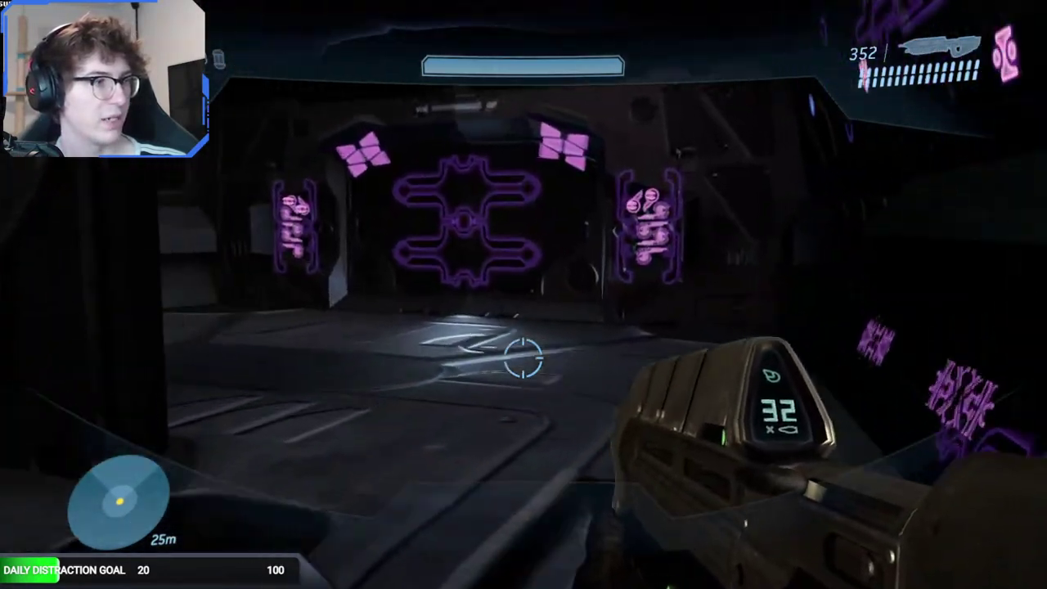
key("e")
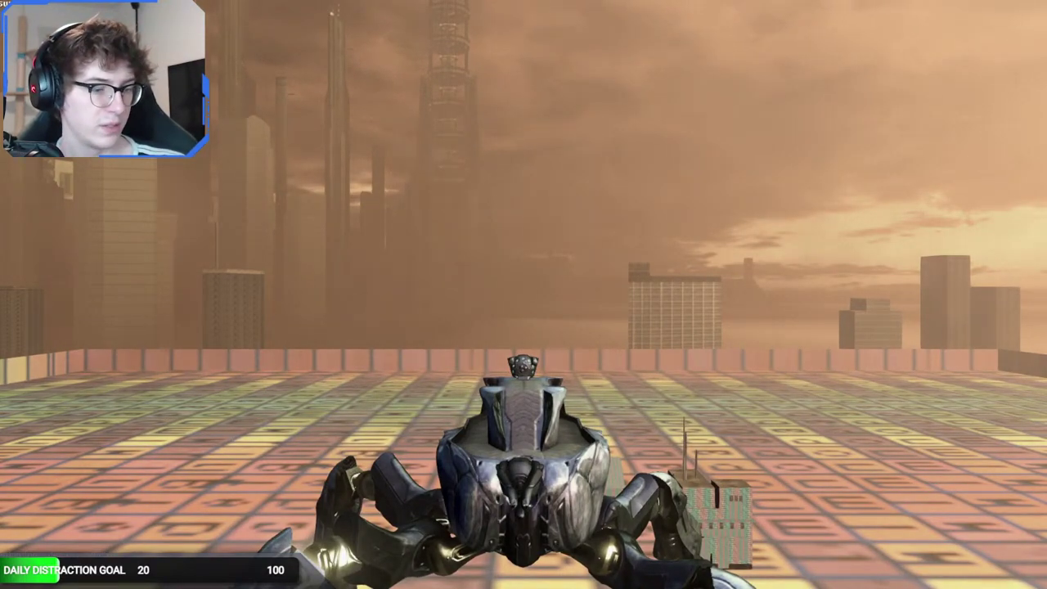
Step: Fly the free camera around the Scarab and over to the textured buildings to compare their scale
key("BackSpace")
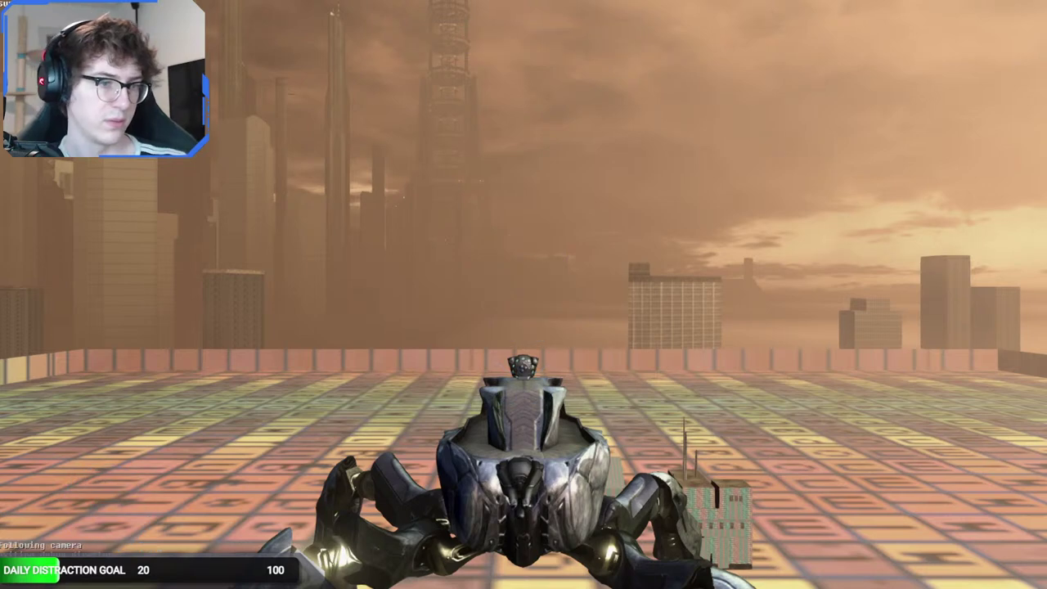
key("BackSpace")
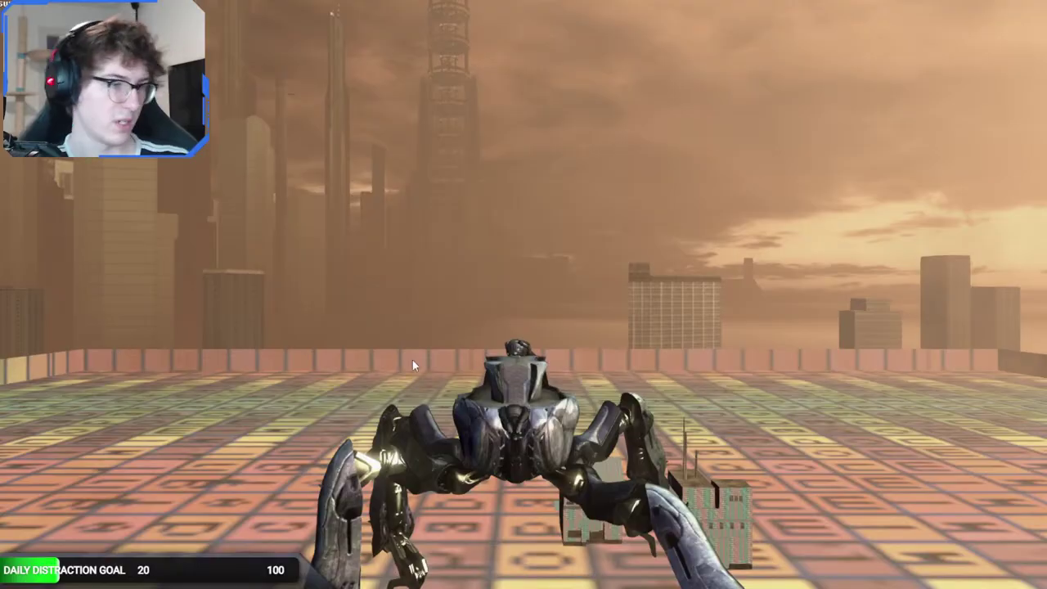
key("w")
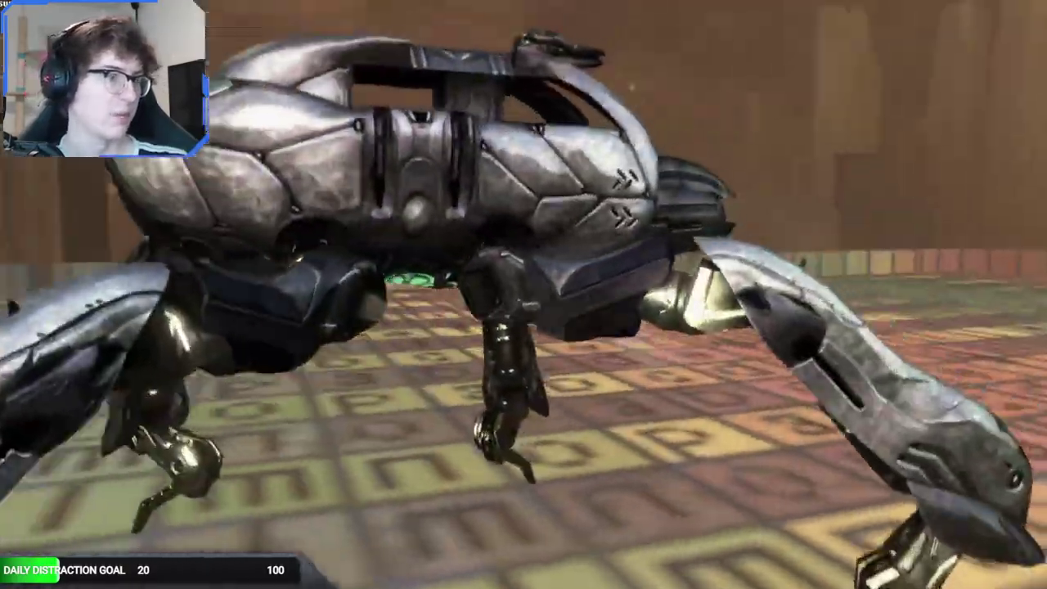
key("w")
key("w")
key("w")
key("w")
key("s")
key("a")
key("s")
key("a")
key("w")
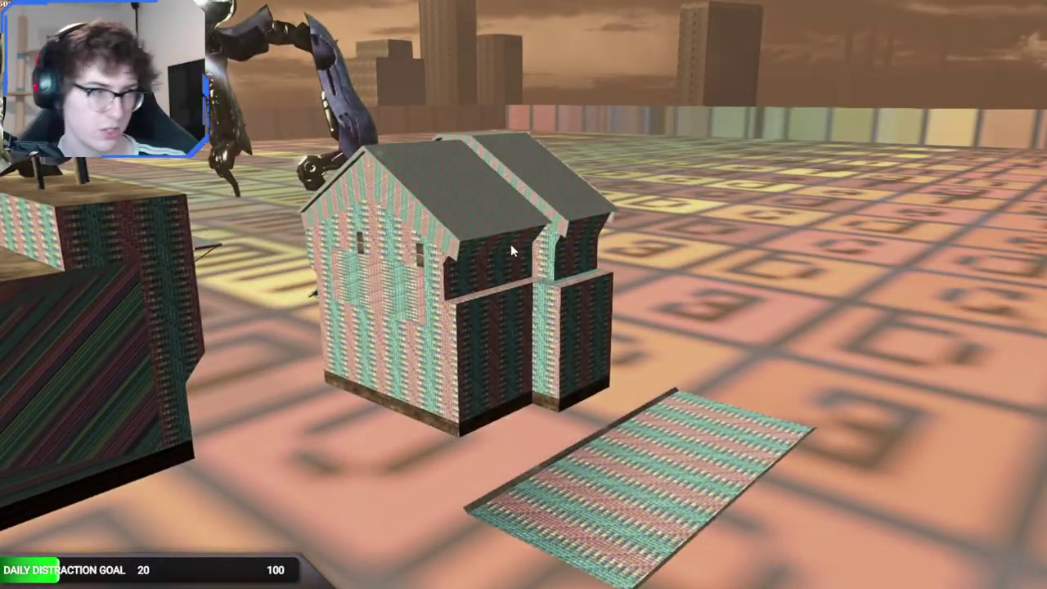
key("s")
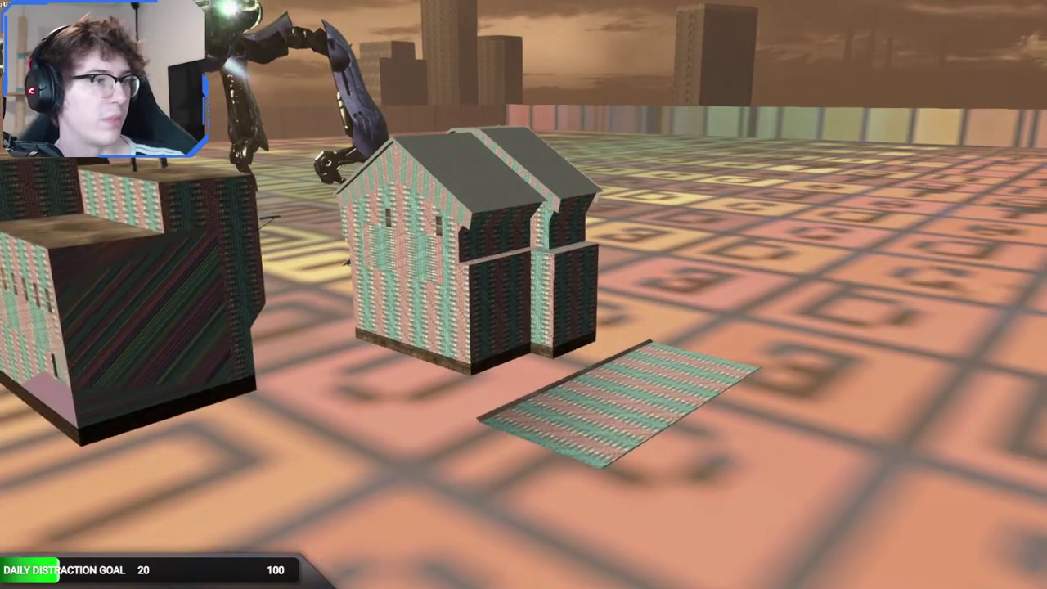
Step: Walk to the Scarab's control area, take control of it to test driving past the buildings, and leave the playtest
key("w")
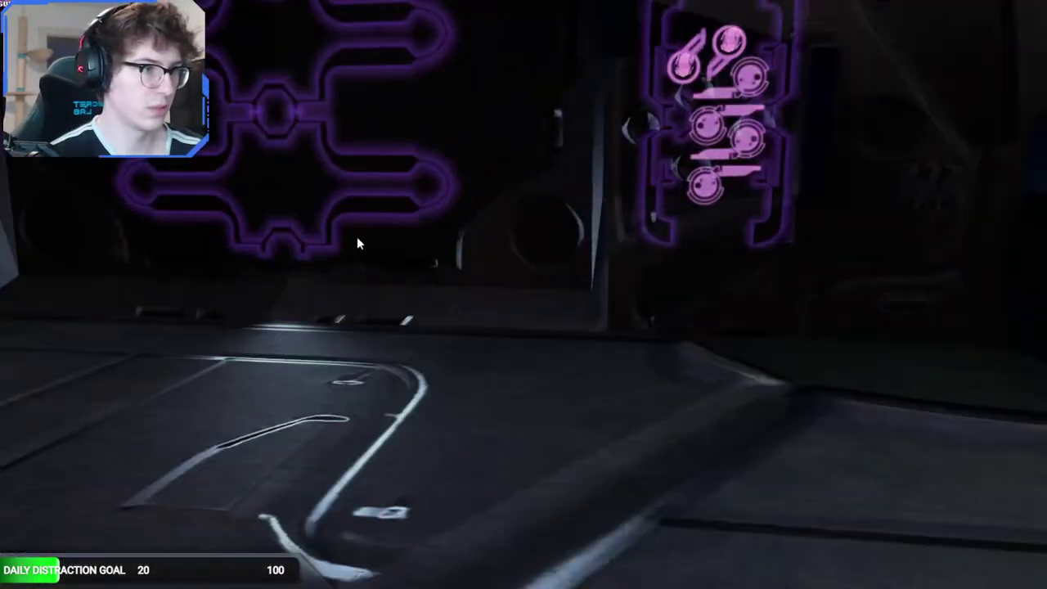
key("e")
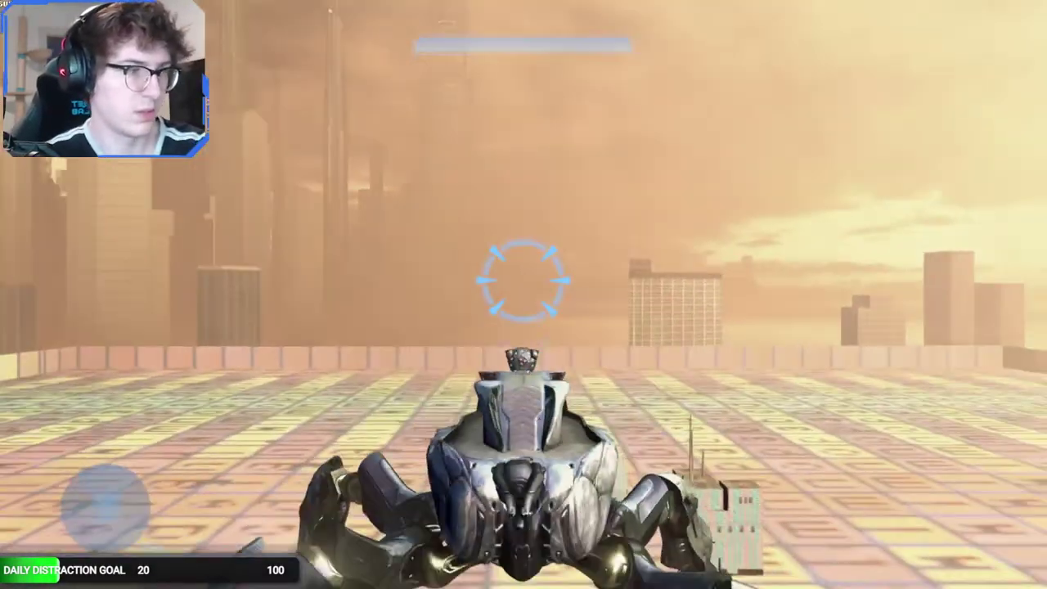
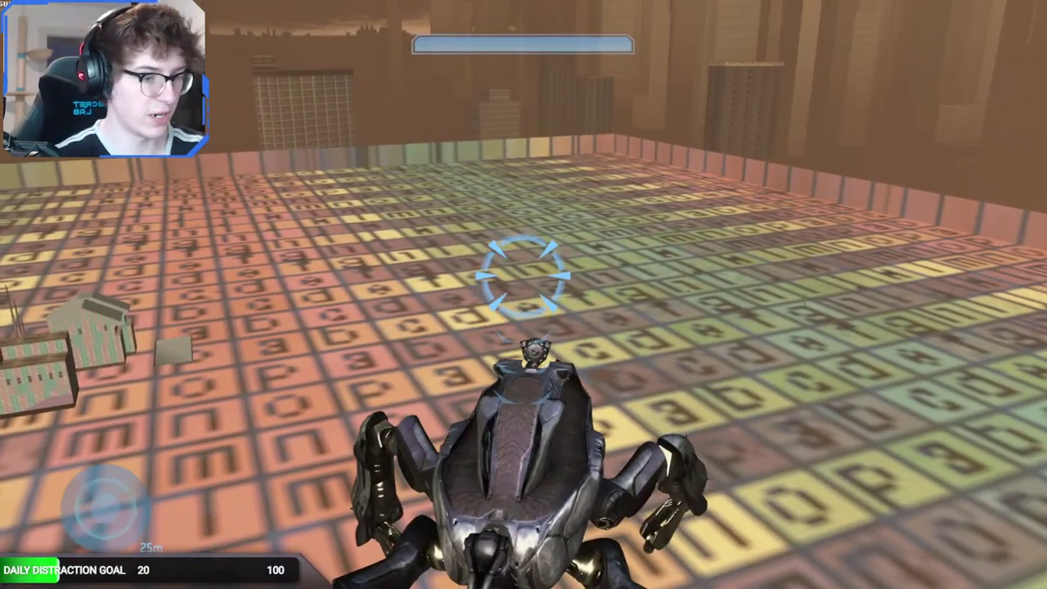
key("Escape")
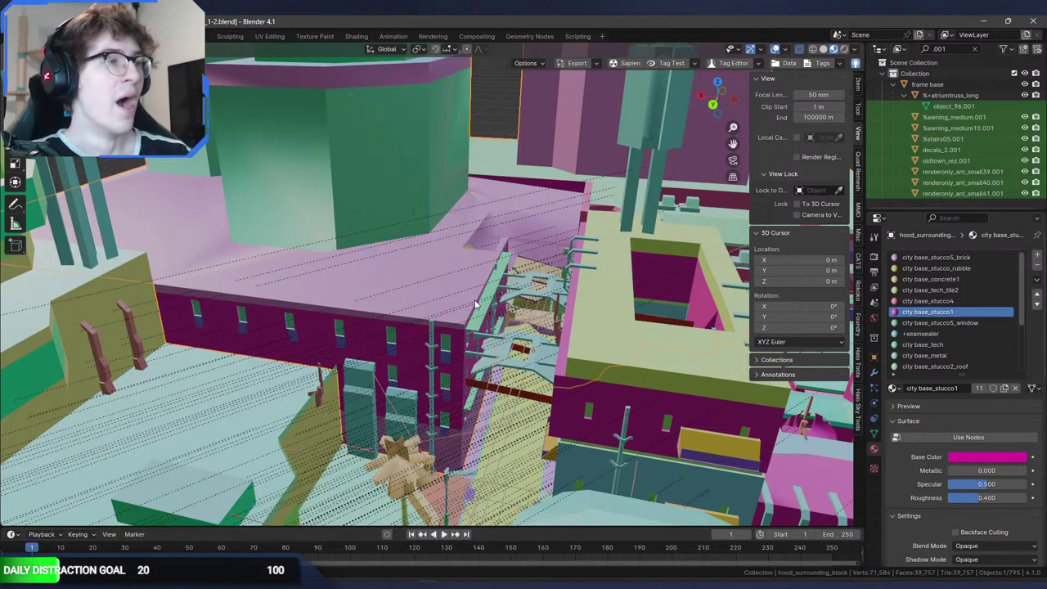
Step: Switch to Blender and inspect the surrounding city blocks in the source map file and in earthcity_1_textured.blend's Layout workspace
middle_click_drag(492, 319, 464, 321)
scroll(464, 318, "down", 8)
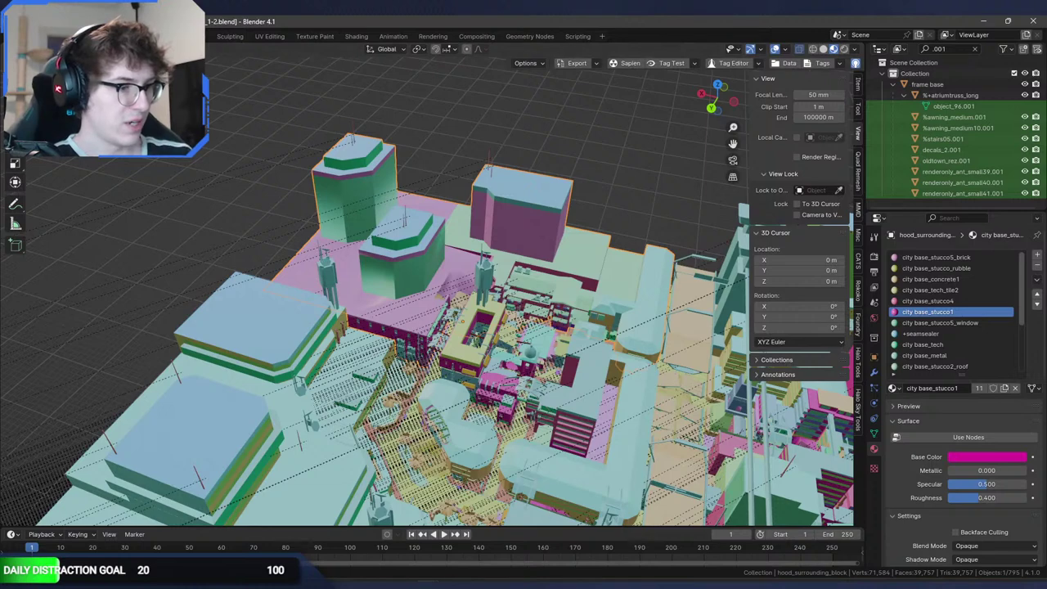
mouse_move(433, 584)
left_click(454, 538)
left_click(454, 537)
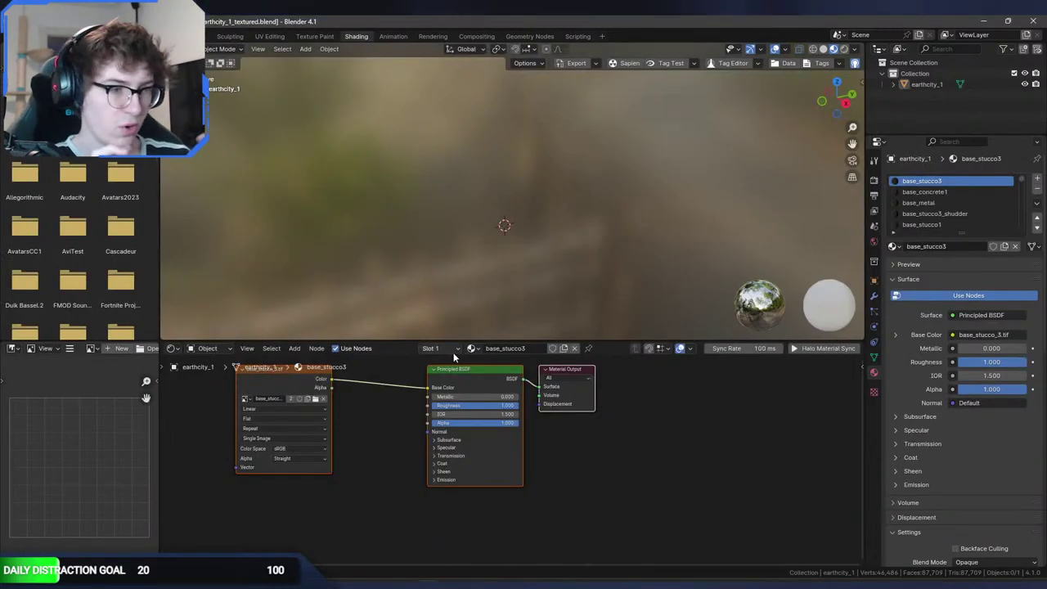
middle_click_drag(445, 264, 516, 264)
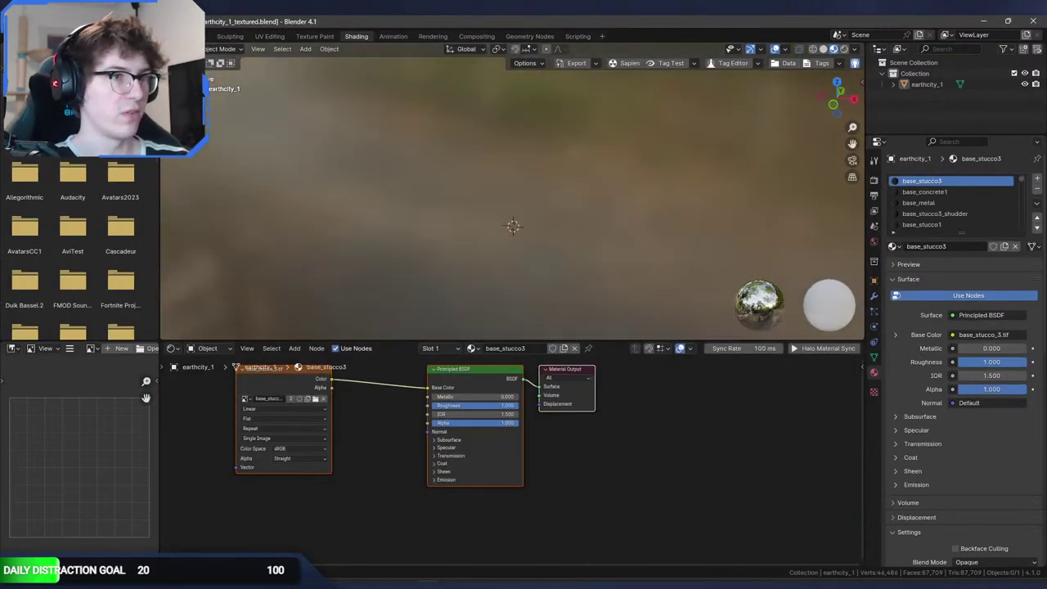
left_click(159, 36)
middle_click_drag(340, 219, 273, 237)
scroll(350, 249, "down", 8)
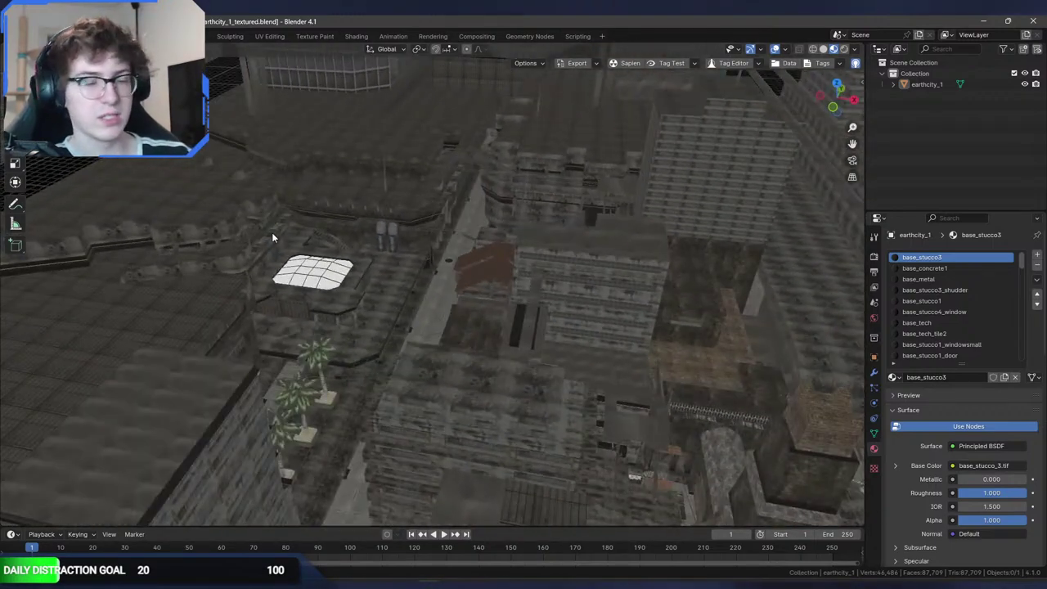
Step: Switch to war_of_mombasa.blend, get close to the old town building's facade and select the building
mouse_move(454, 585)
left_click(540, 536)
middle_click_drag(472, 351, 507, 298)
scroll(631, 354, "up", 3)
scroll(475, 304, "up", 3)
left_click(486, 294)
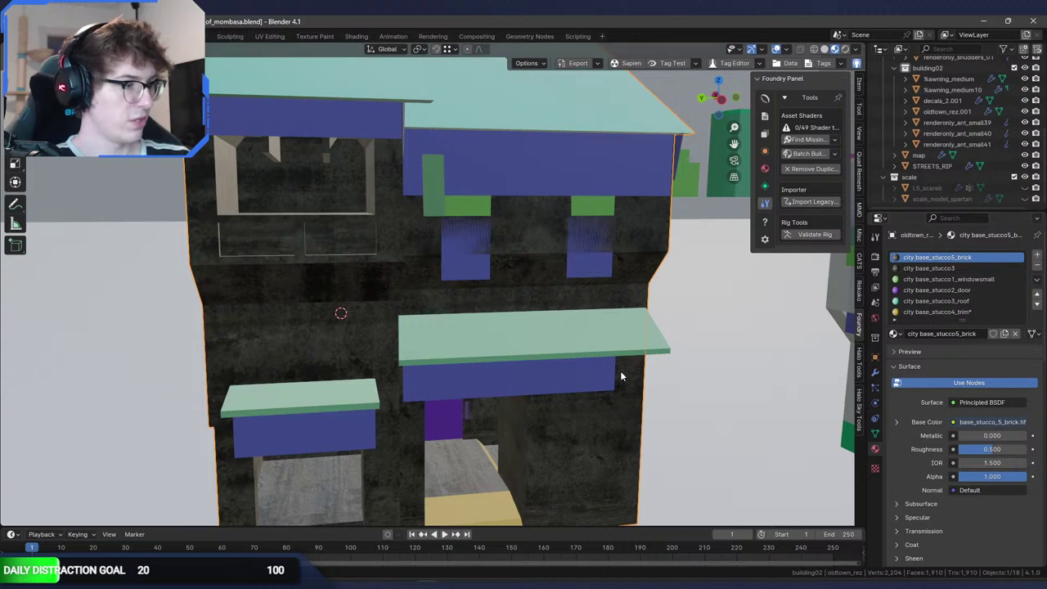
Step: Switch to File Explorer and open the H3EK tags folder in a new tab
mouse_move(229, 579)
left_click(219, 521)
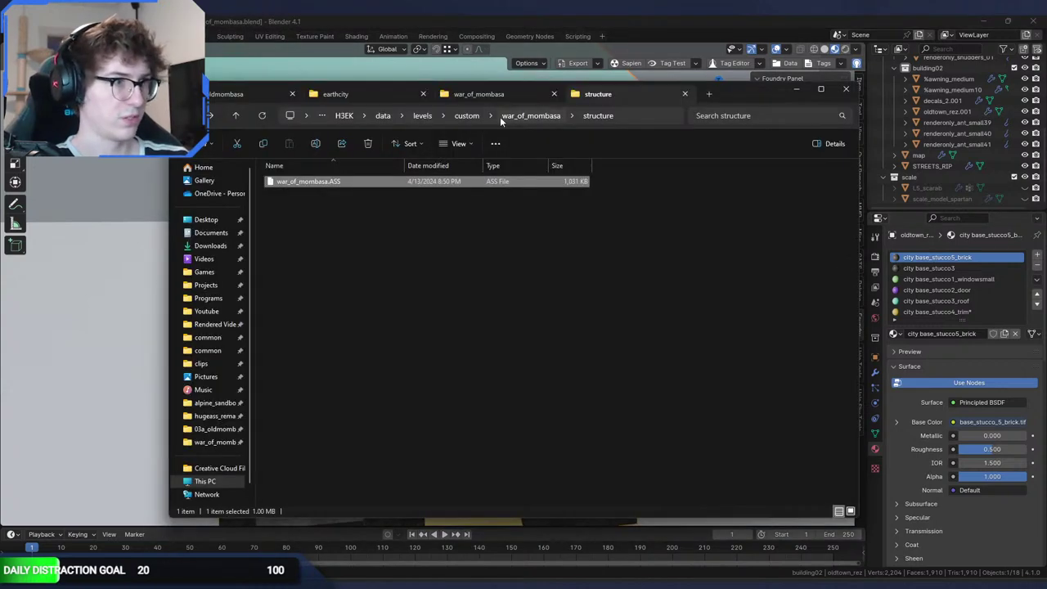
left_click(621, 325)
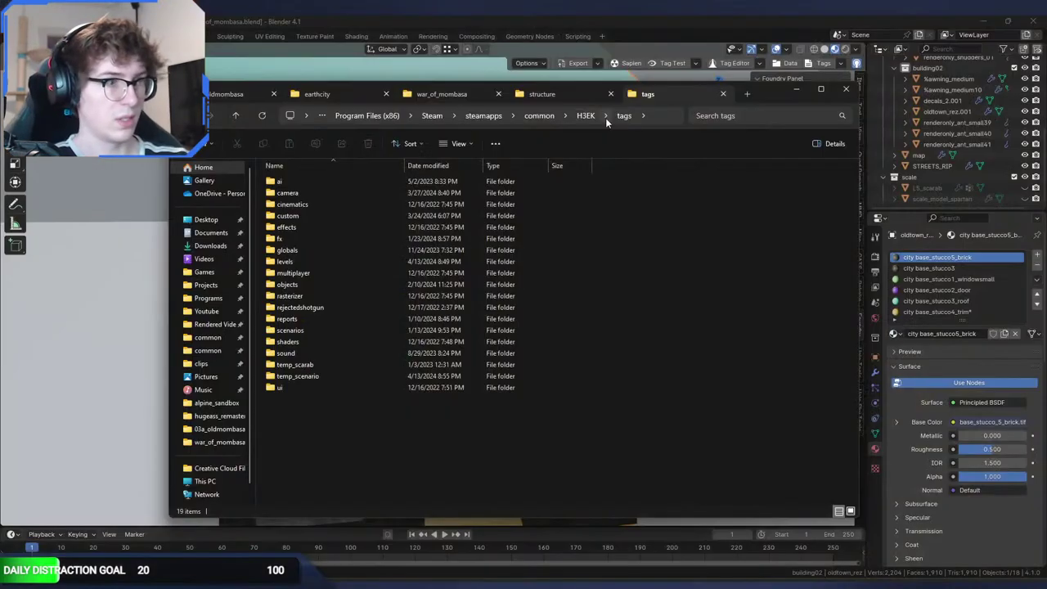
left_click(423, 328)
double_click(423, 328)
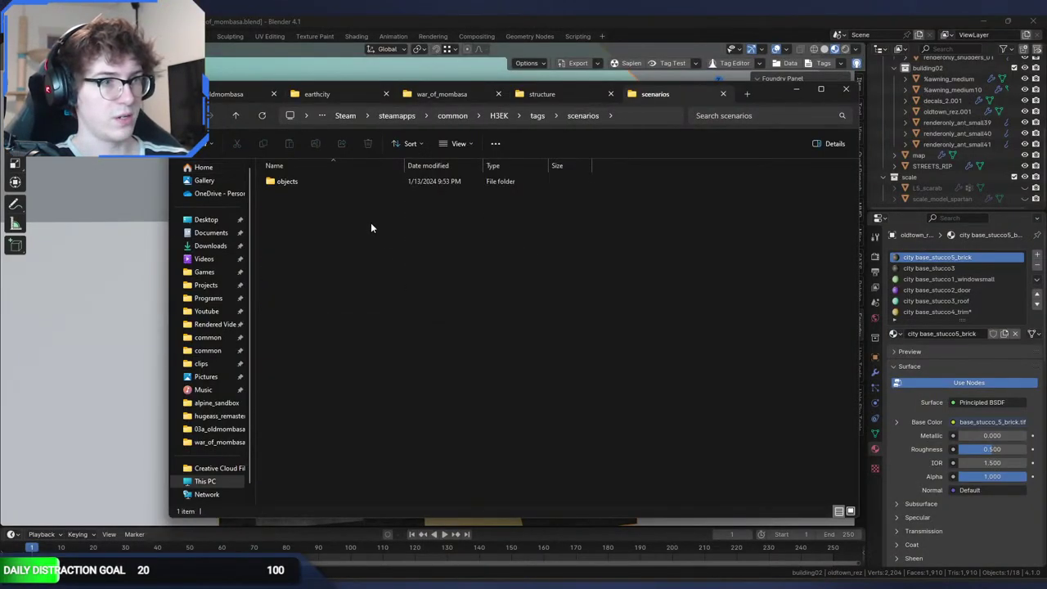
double_click(324, 180)
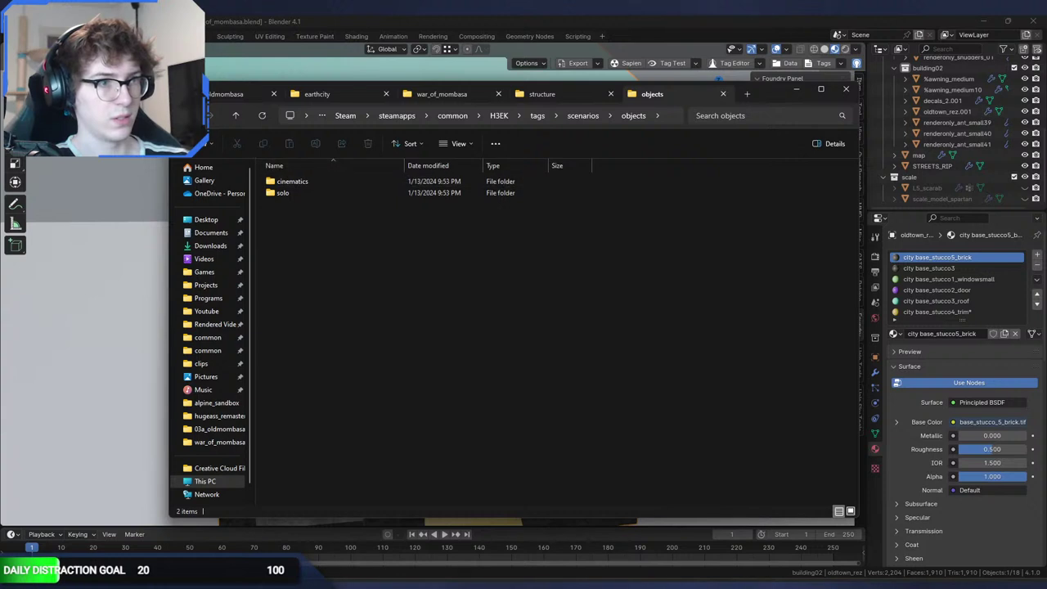
left_click(184, 115)
key("alt+Left")
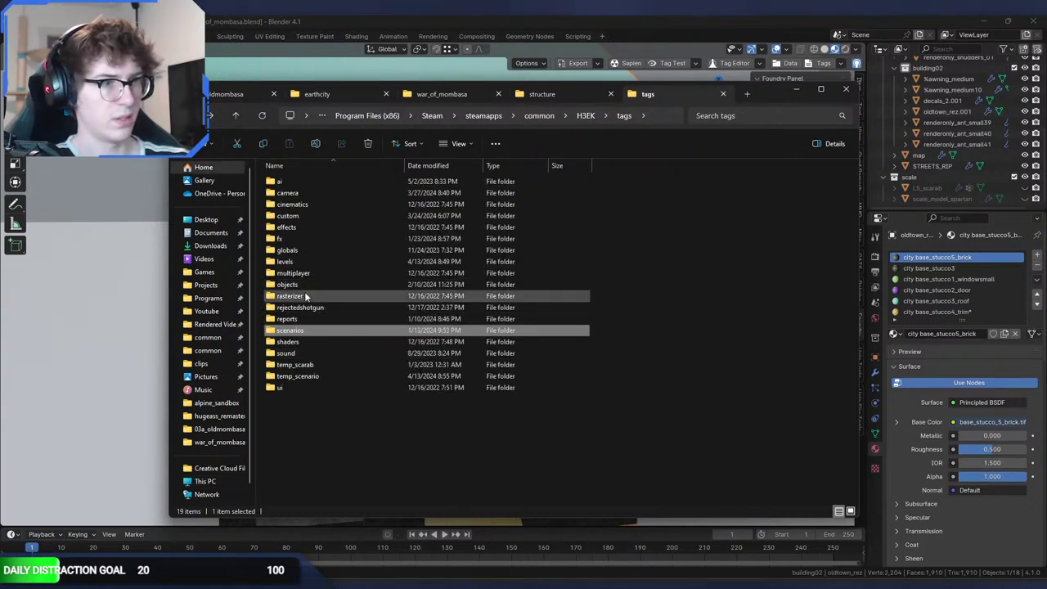
Step: Open shader_collections.txt from the tags\levels folder and examine the shader prefixes in its ODST section
double_click(288, 262)
left_click(323, 319)
double_click(323, 319)
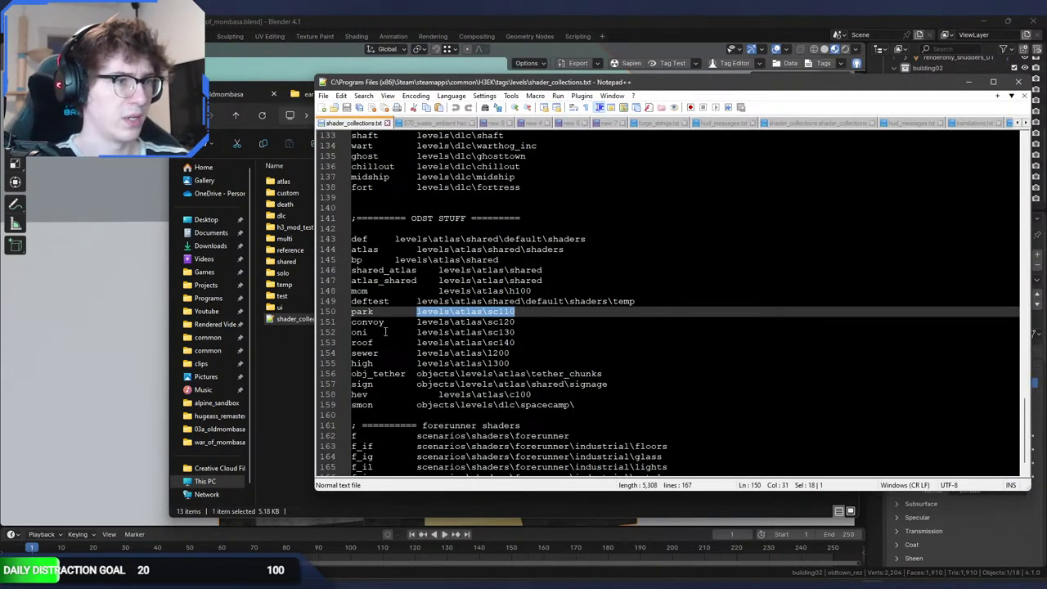
left_click(376, 332)
scroll(408, 343, "down", 1)
scroll(411, 340, "up", 1)
scroll(412, 339, "up", 2)
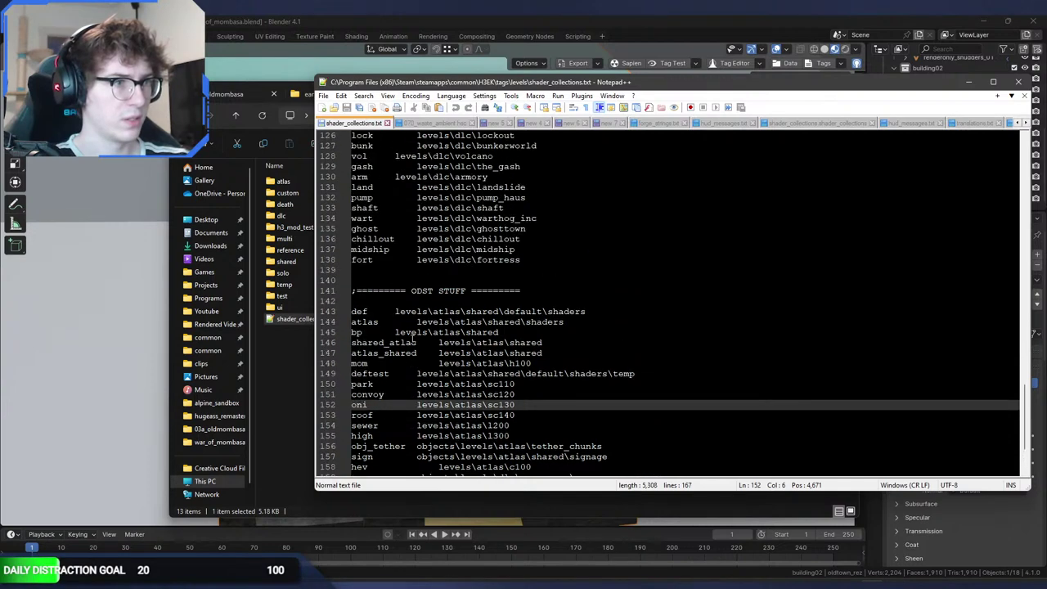
left_click(377, 363)
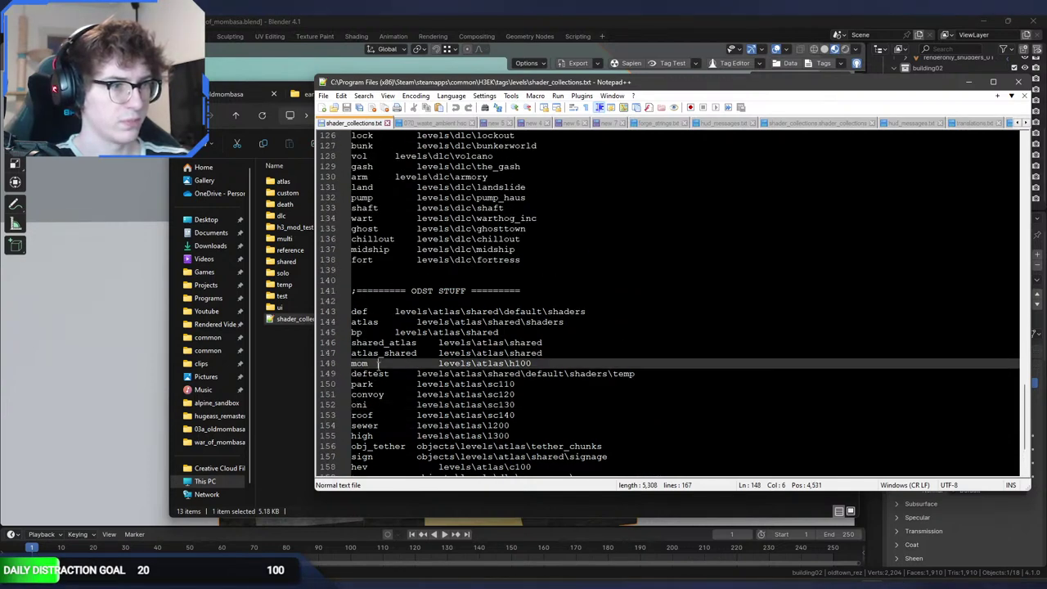
scroll(378, 360, "down", 1)
left_click(398, 420)
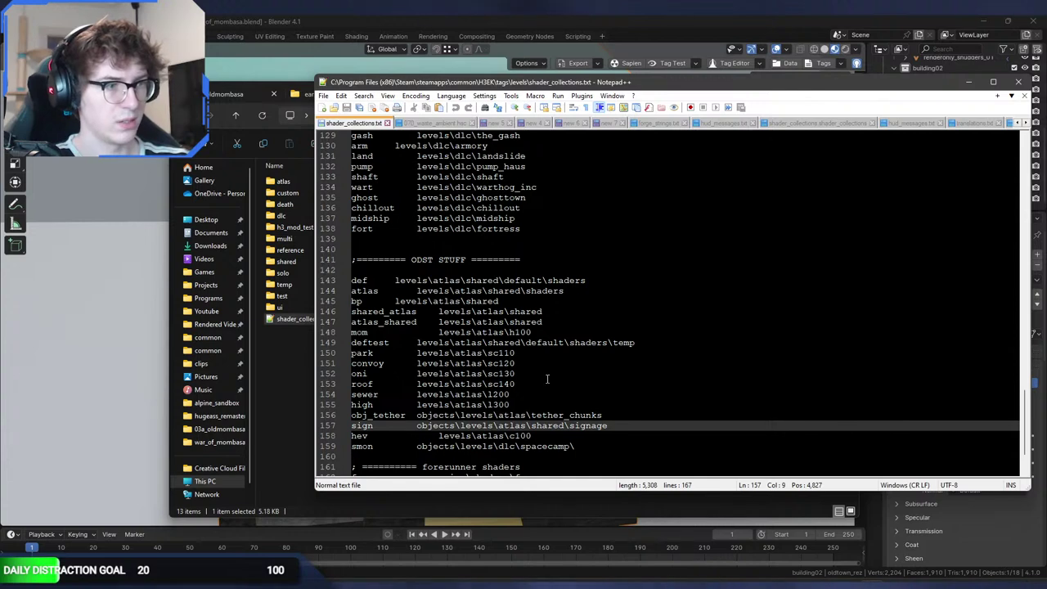
Step: Search the shader collections file for "city" to check which folder the prefix maps to, and close the file
key("ctrl+f")
type("city")
key("Return")
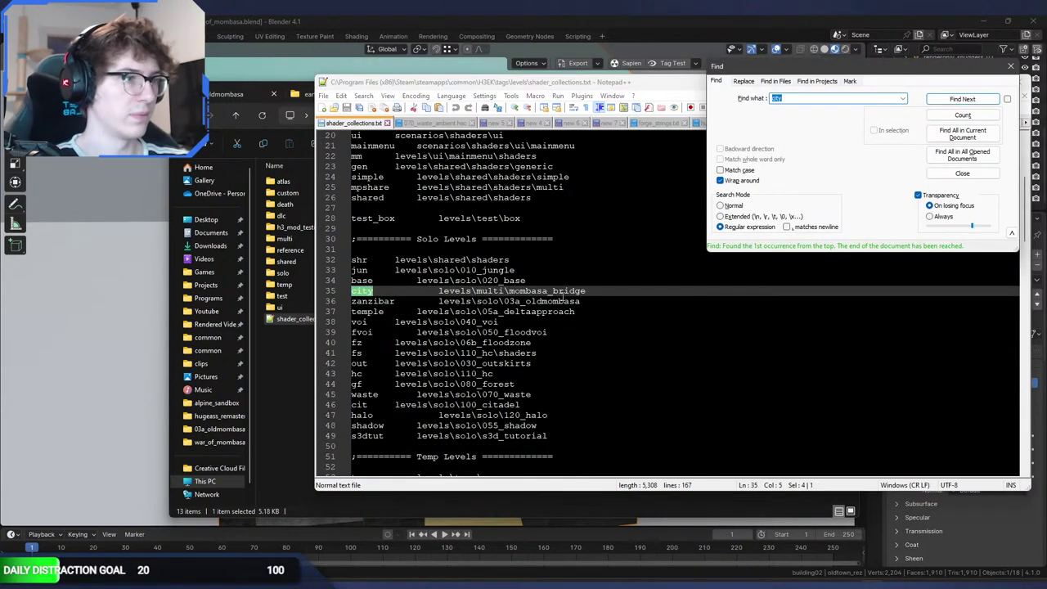
left_click(600, 292)
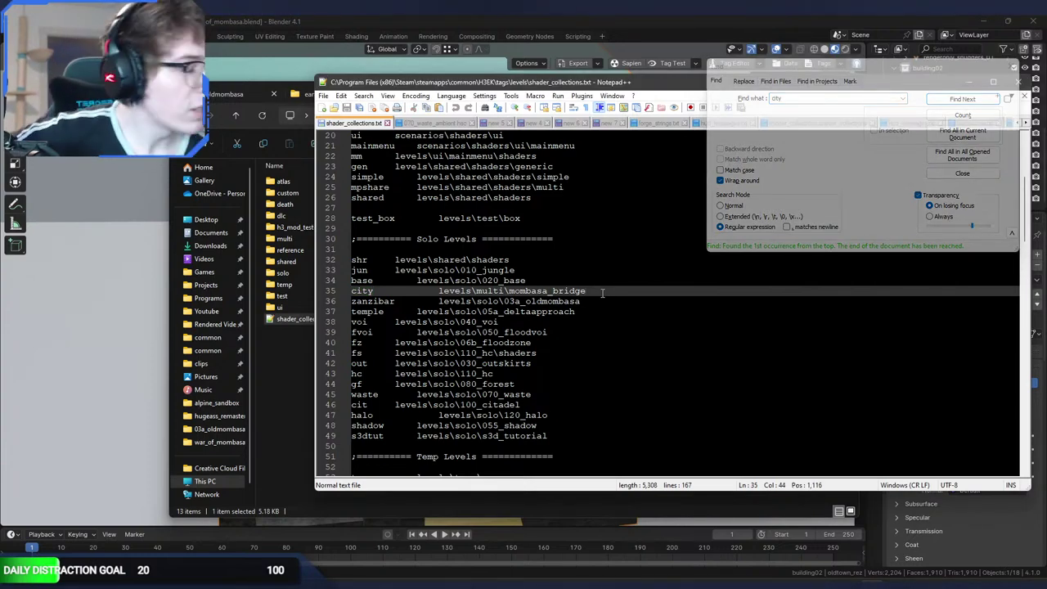
left_click(1013, 68)
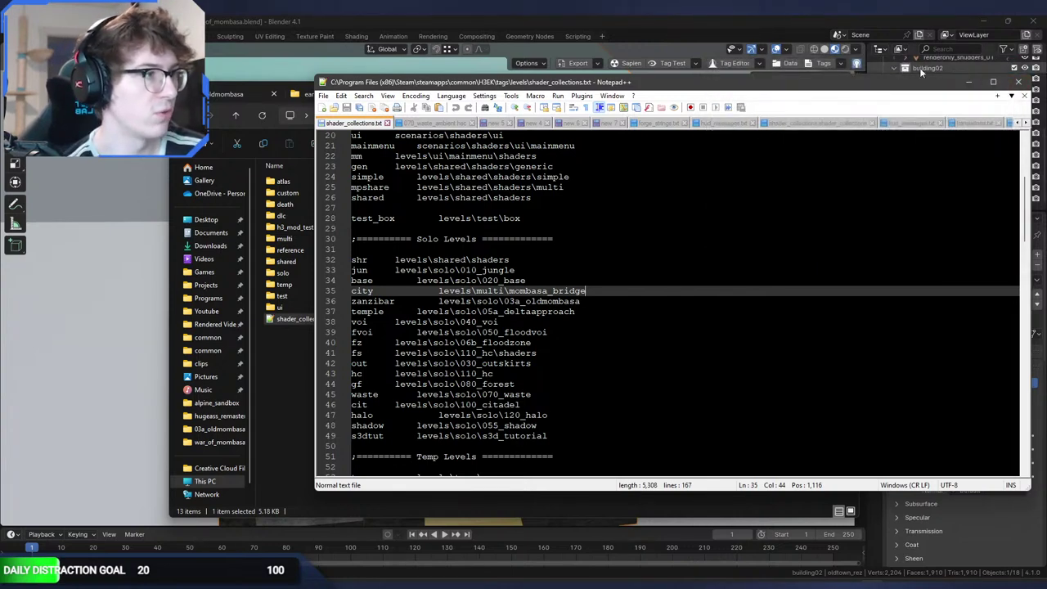
left_click(1019, 83)
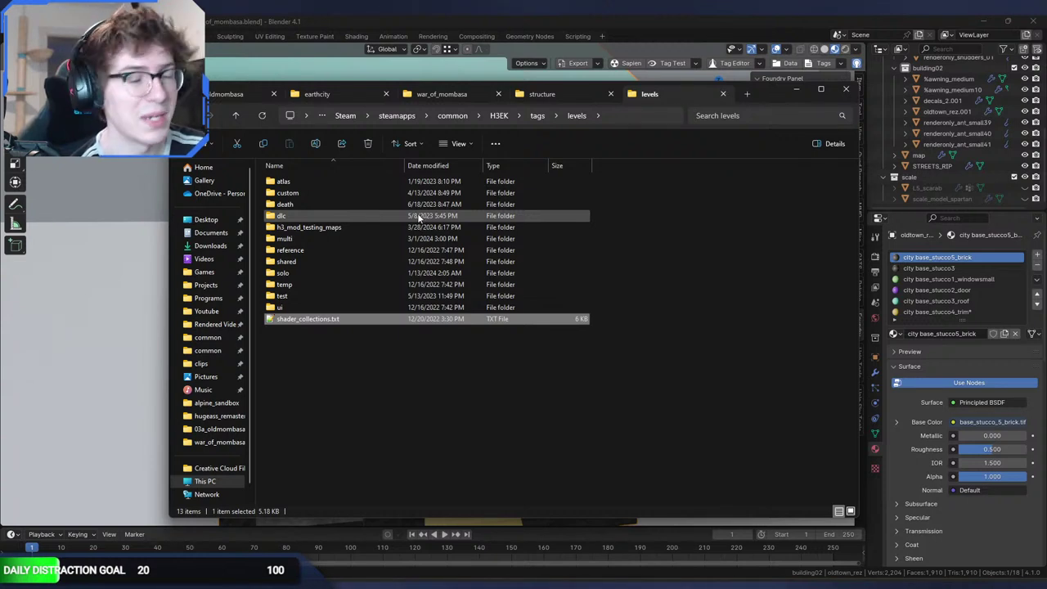
Step: Open the shaders folder of multi\mombasa_bridge inside the levels folder
double_click(365, 238)
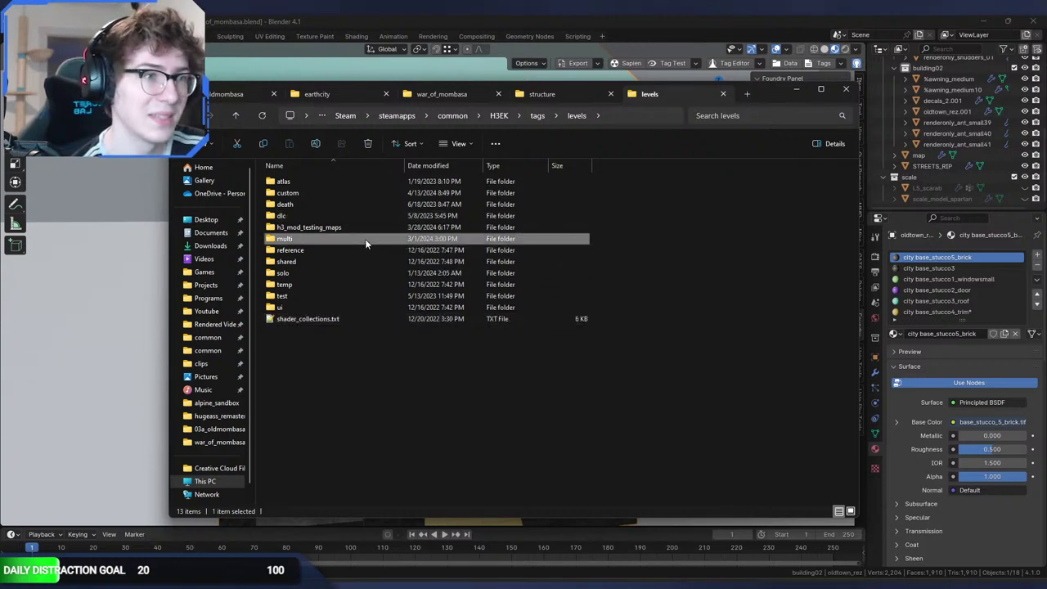
left_click(340, 364)
double_click(340, 364)
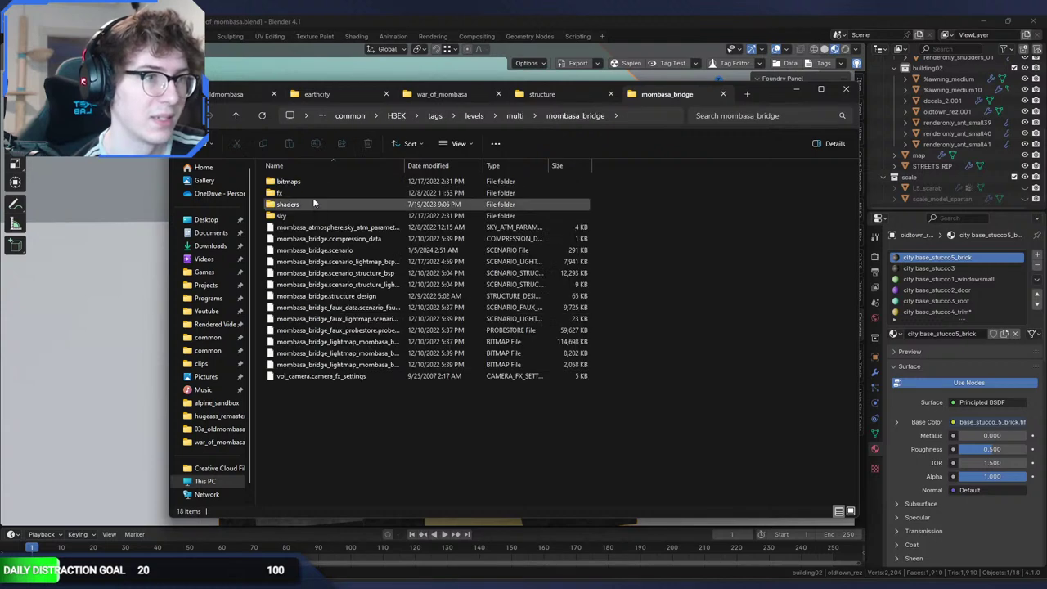
double_click(306, 206)
left_click_drag(343, 238, 494, 245)
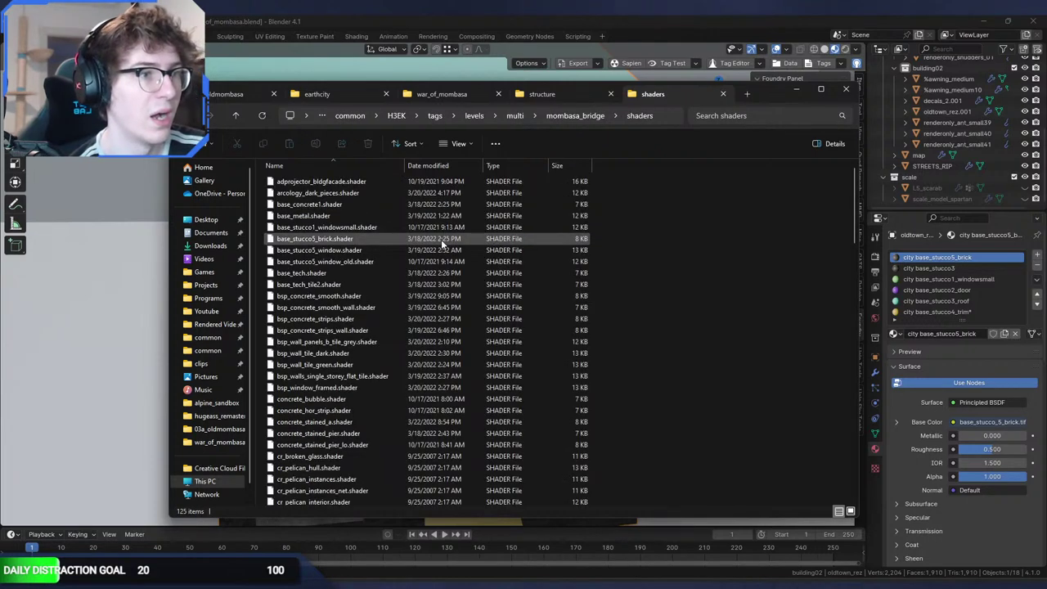
Step: Check the building's material names in Blender against the shader files and return to the shaders folder
left_click_drag(769, 94, 682, 85)
left_click(710, 80)
left_click(470, 282)
left_click(563, 273)
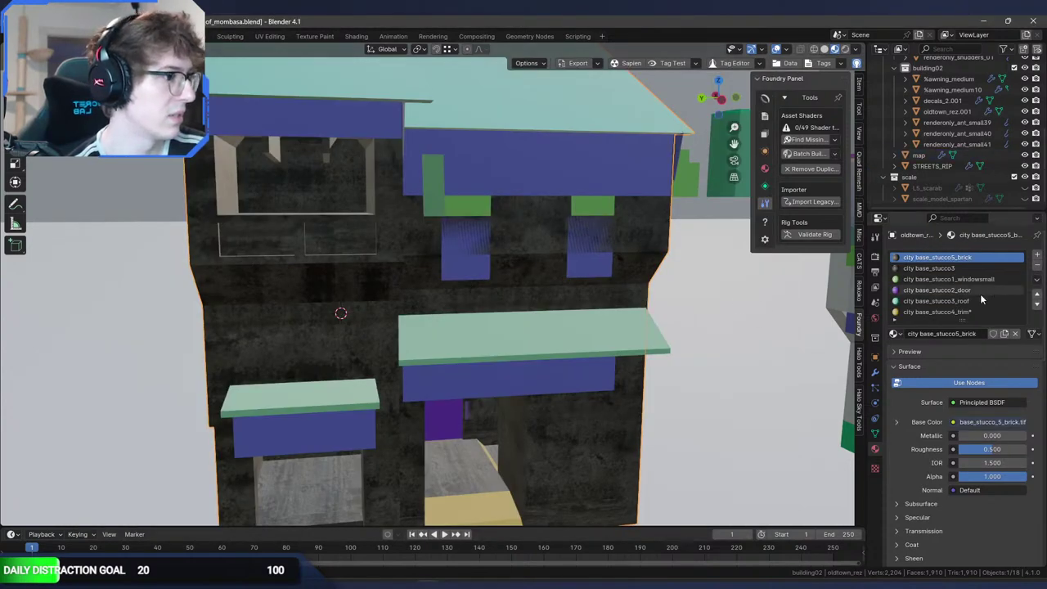
key("alt+Tab")
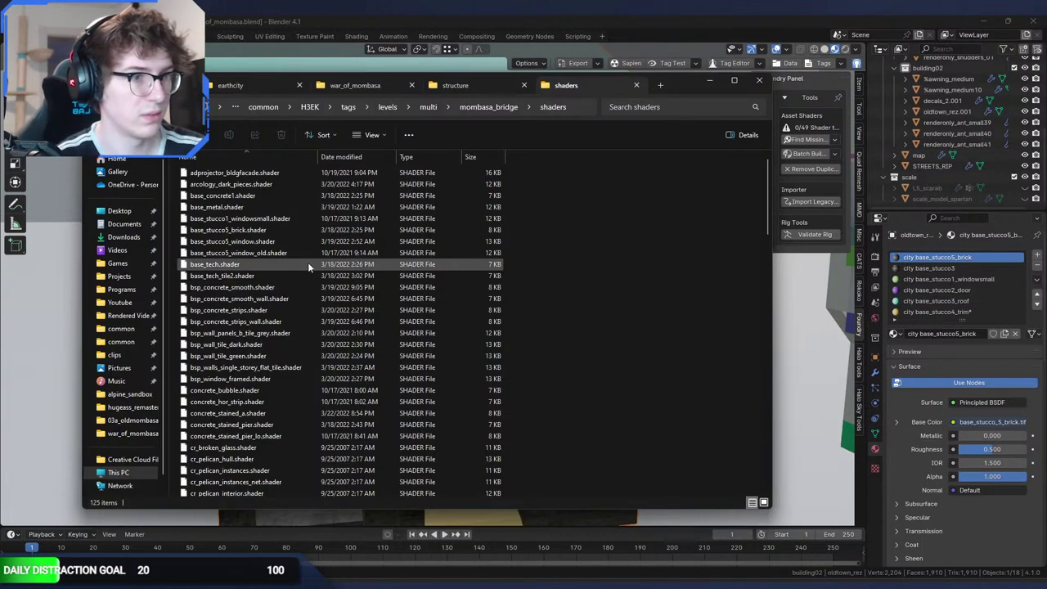
Step: Duplicate base_stucco5_brick.shader in the same folder and rename the copy base_stucco3.shader
left_click(274, 230)
key("ctrl+c")
key("ctrl+v")
key("F2")
left_click_drag(226, 490, 248, 490)
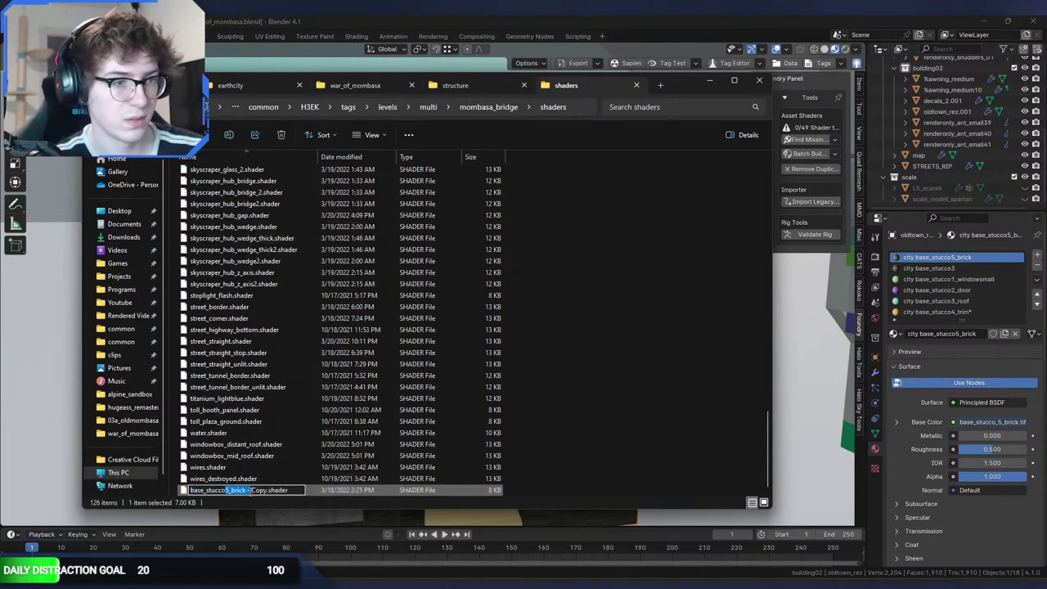
type("3")
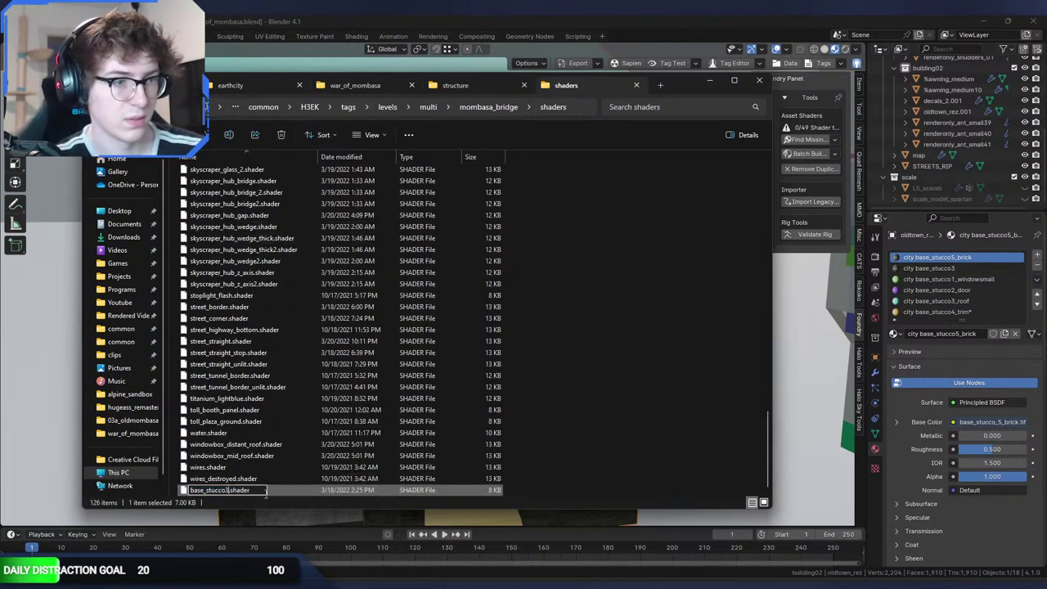
key("Return")
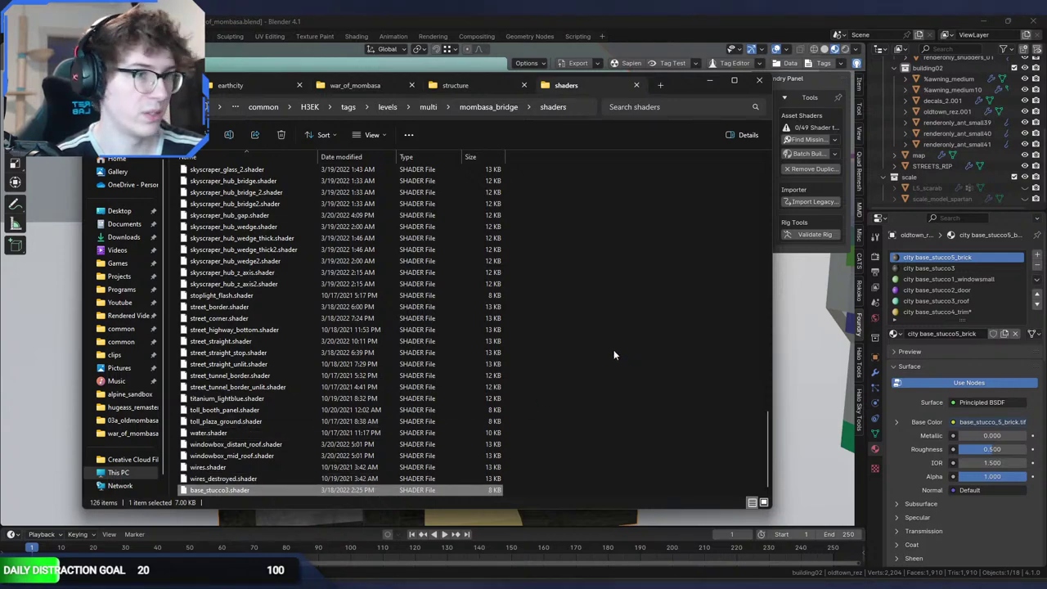
Step: Duplicate base_stucco5_brick.shader in the same folder and rename the copy base_stucco2_door.shader
scroll(614, 355, "up", 20)
scroll(614, 351, "up", 8)
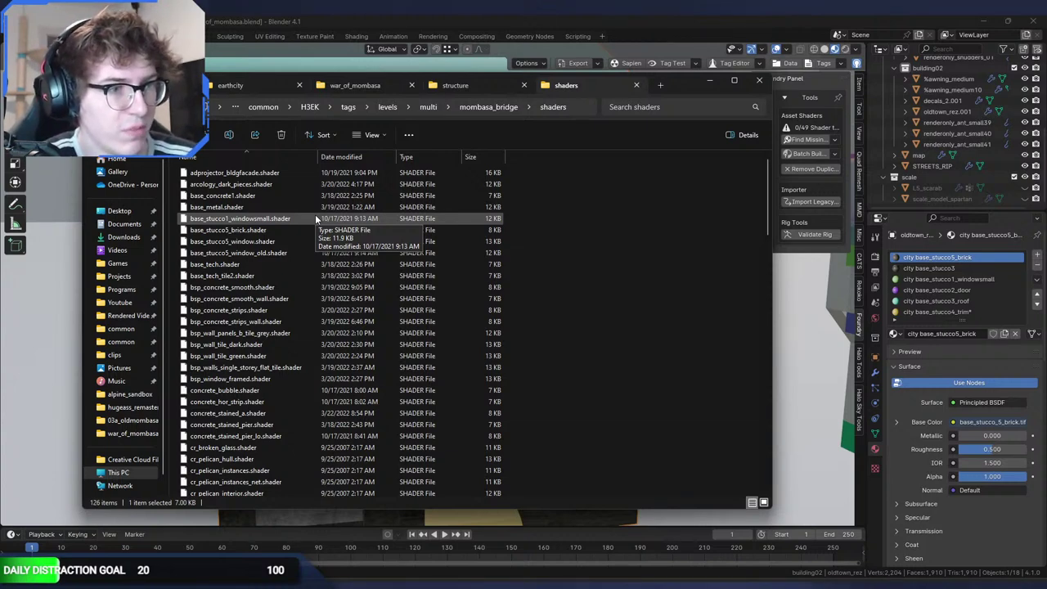
left_click(314, 216)
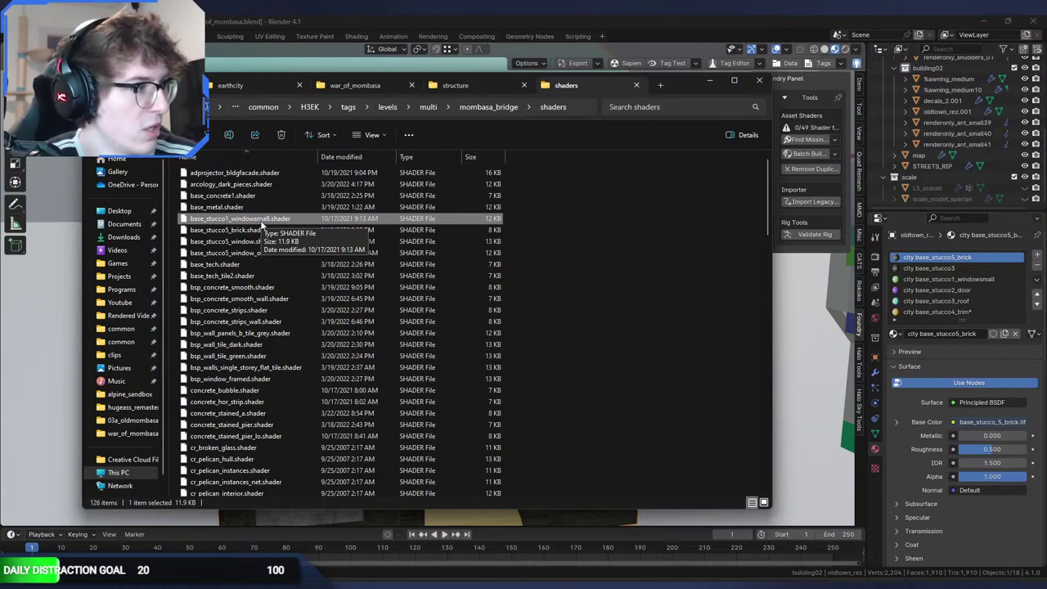
left_click(266, 231)
key("ctrl+c")
key("ctrl+v")
key("F2")
type("base_st")
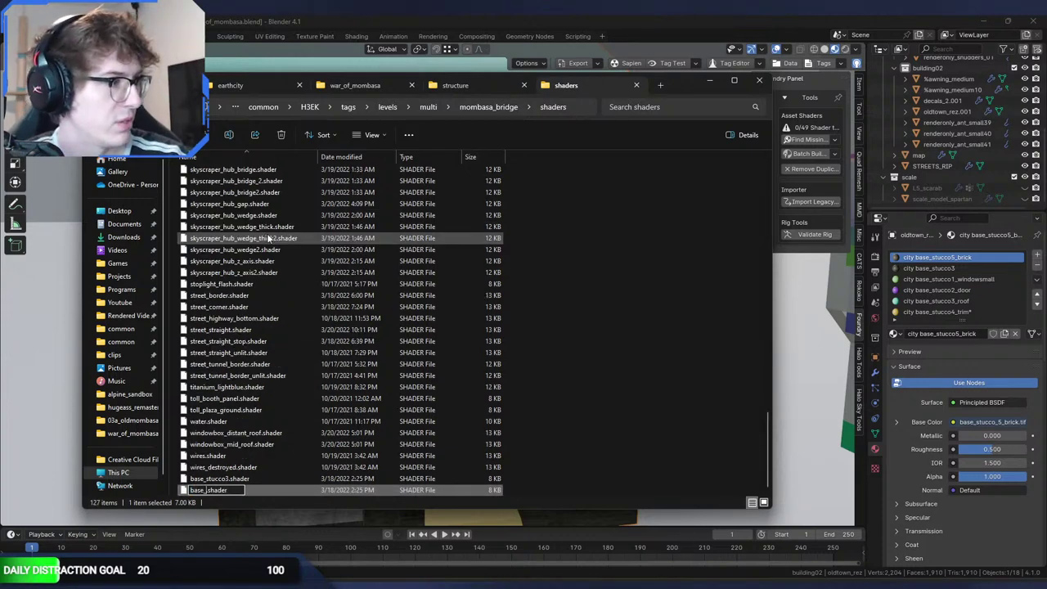
type("ucco2_door")
key("Return")
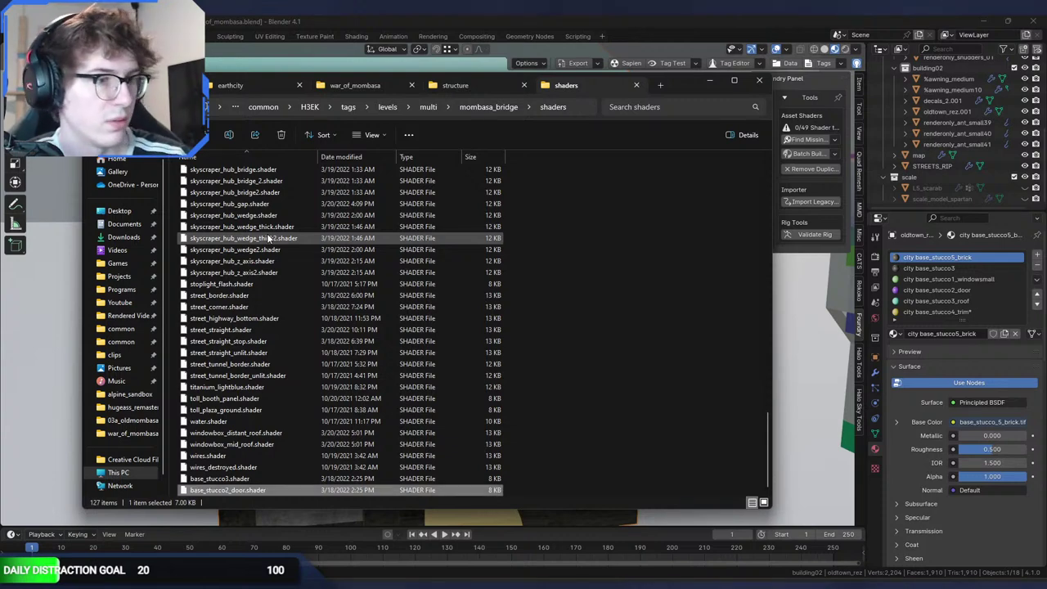
Step: Duplicate base_stucco2_door.shader in the same folder and rename the copy base_stucco3_roof.shader
key("ctrl+c")
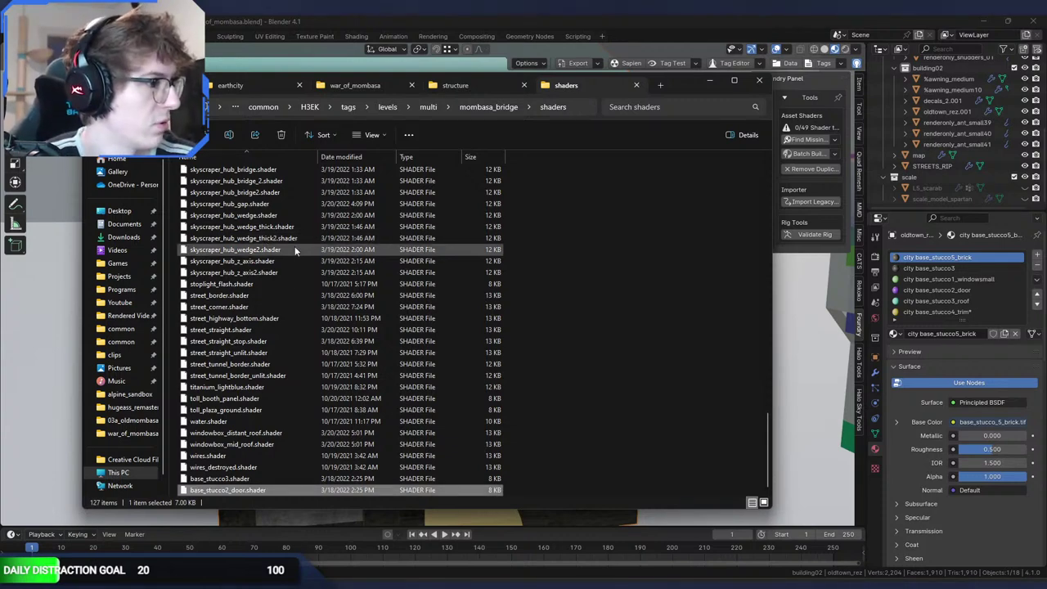
key("ctrl+v")
key("F2")
type("base_stucco")
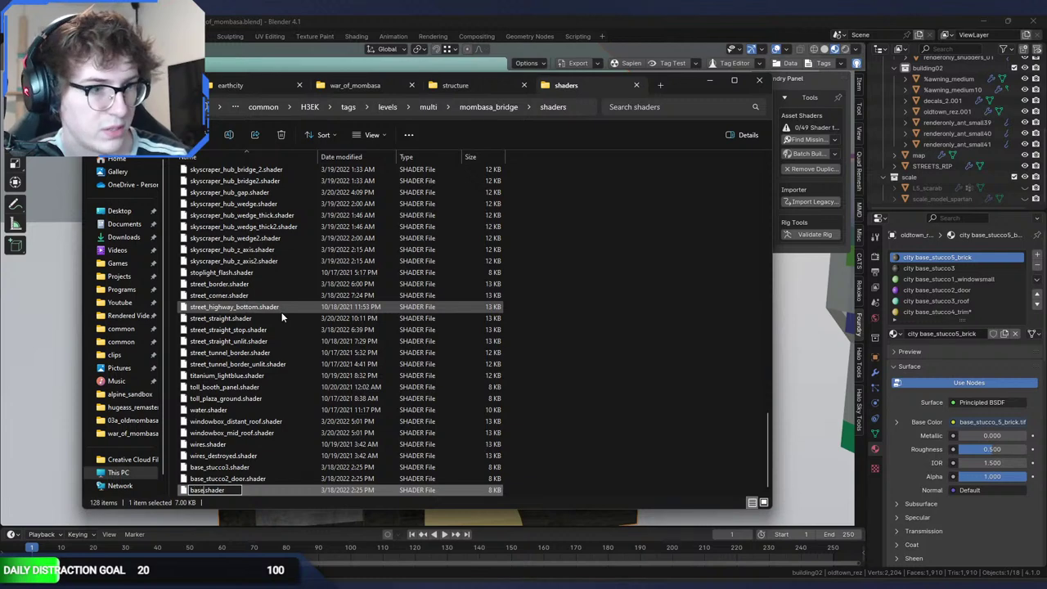
type("3_roof")
key("Return")
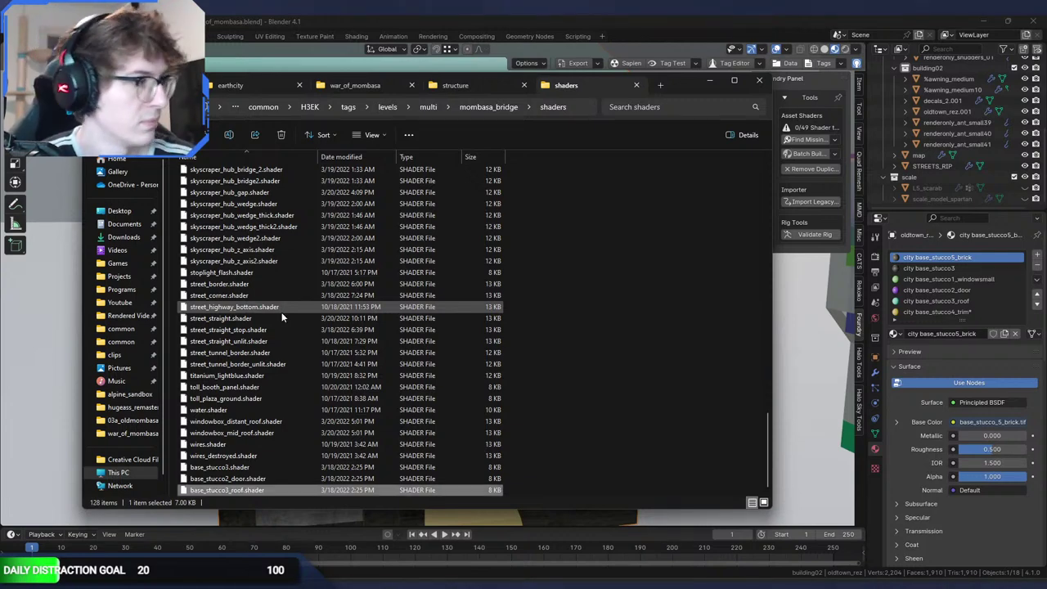
Step: Paste another copy of base_stucco2_door.shader and rename it base_stucco4_trim.shader
key("ctrl+v")
key("F2")
type("base_stucco")
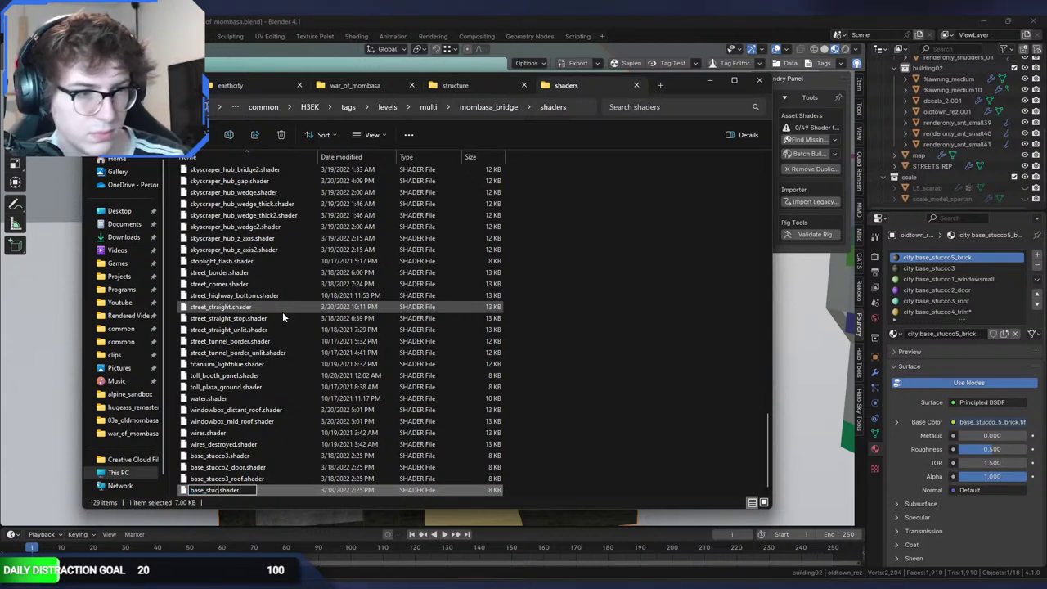
type("4_trim")
key("Return")
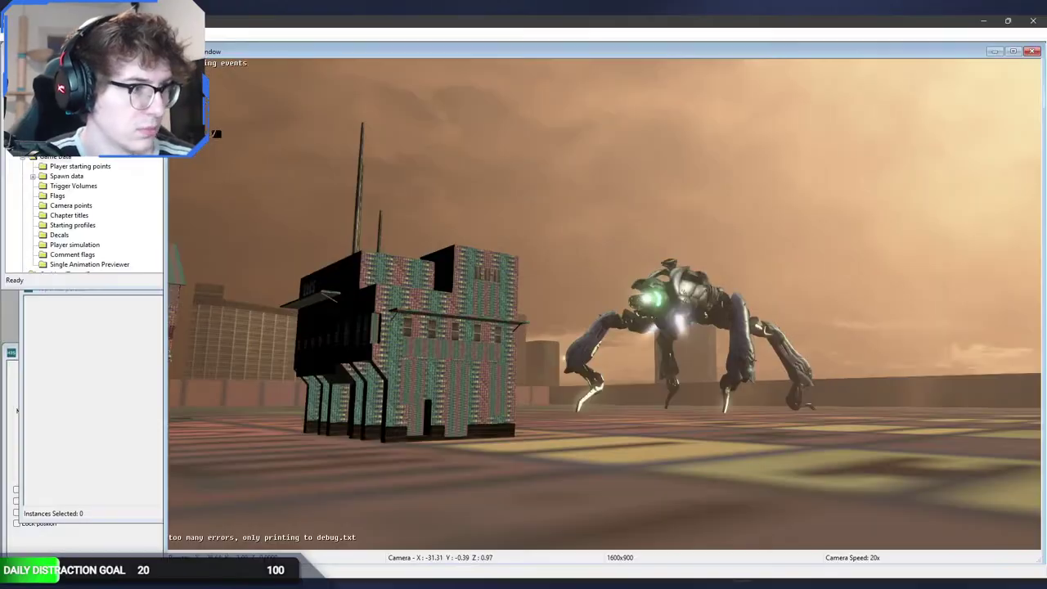
Step: Fly around the building in Sapien to examine which walls, awnings and roof parts lack proper shaders
key("w")
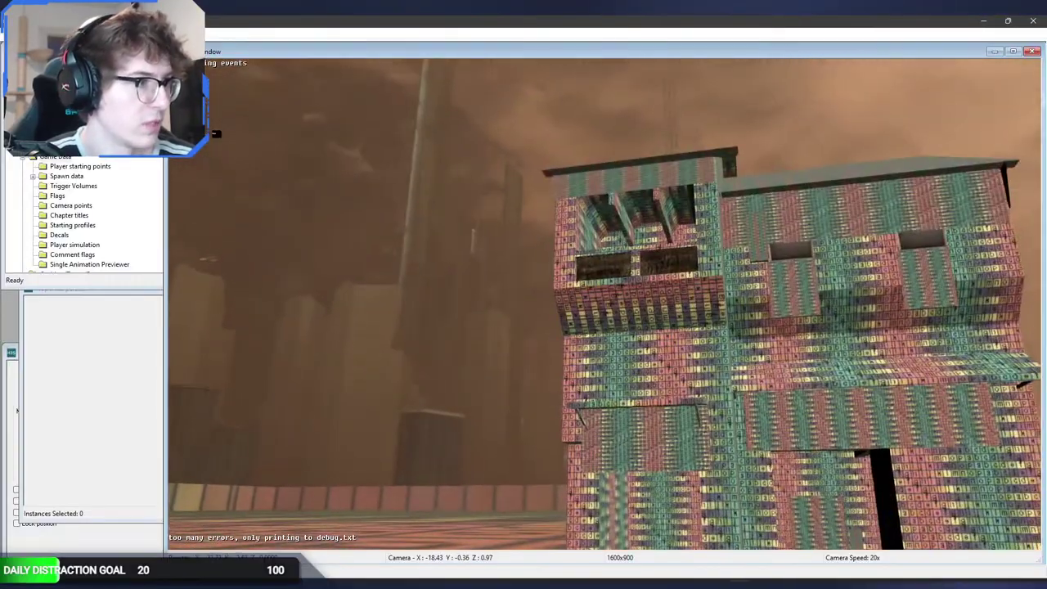
key("w")
key("z")
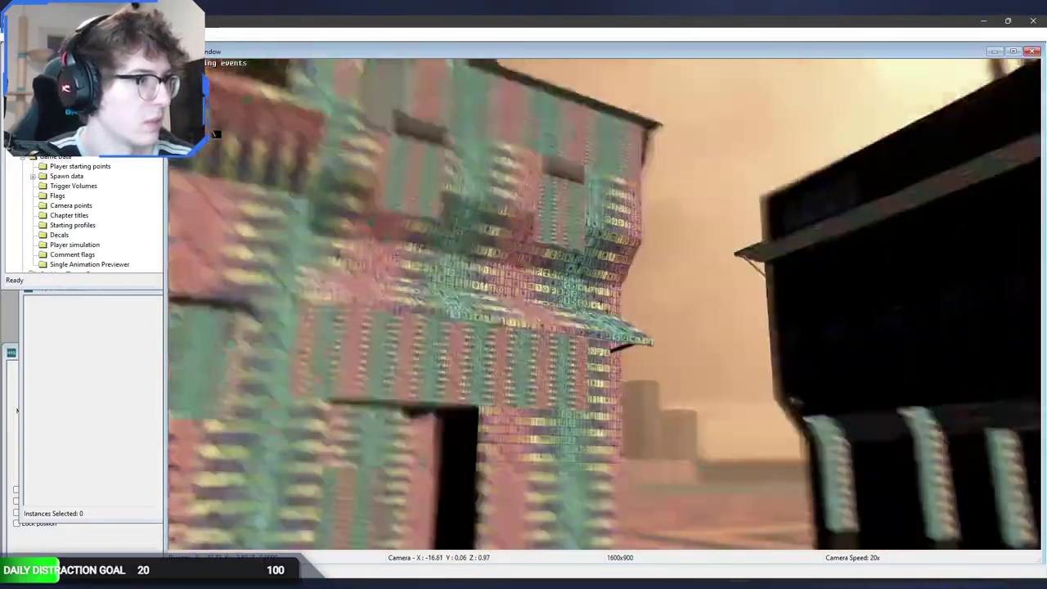
key("w")
key("z")
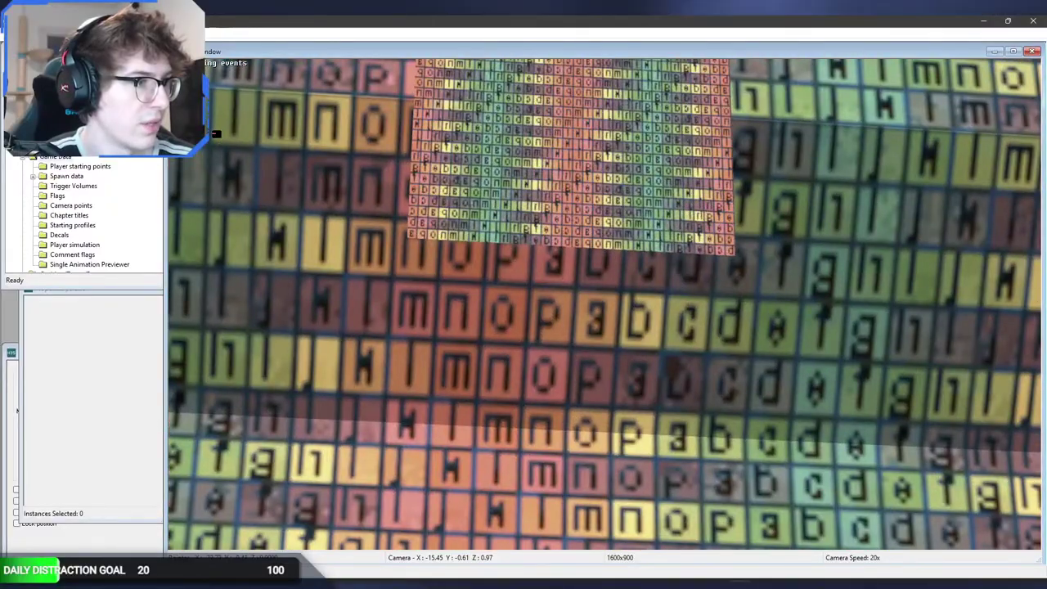
key("z")
key("d")
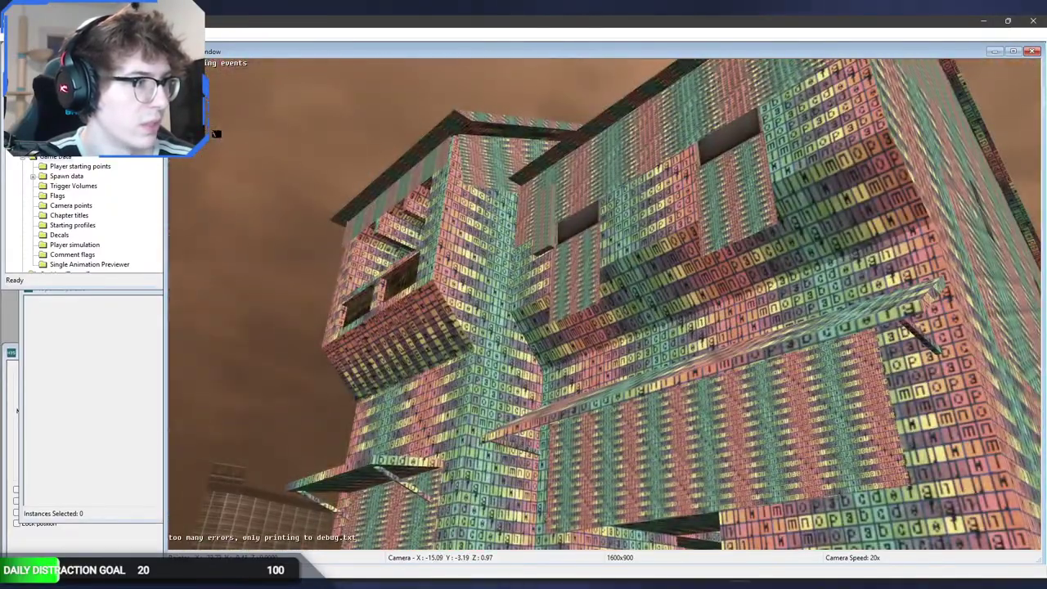
key("a")
key("z")
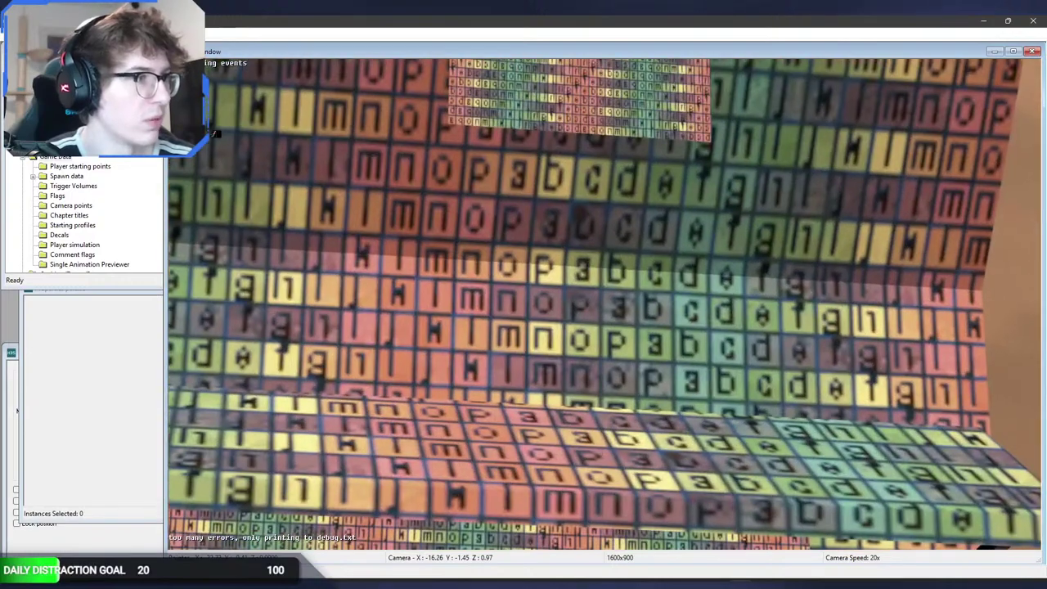
middle_click_drag(605, 303, 650, 450)
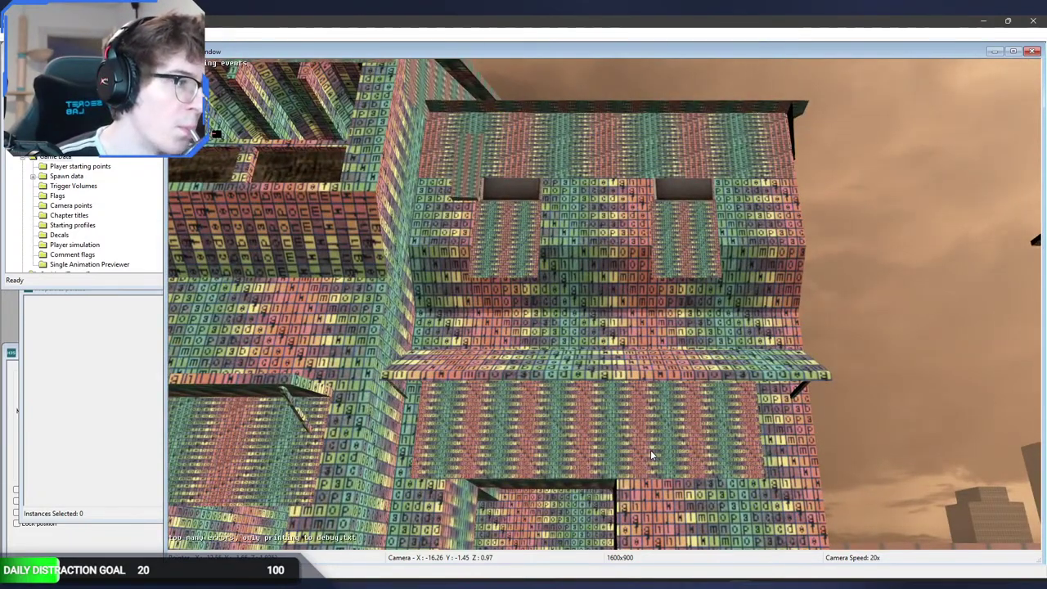
key("w")
mouse_move(642, 447)
middle_mouse_down()
mouse_move(630, 434)
mouse_move(474, 437)
mouse_move(426, 452)
mouse_move(636, 454)
middle_mouse_up()
key("a")
key("d")
key("s")
Step: Rerun the tool structure import of war_of_mombasa.ass in the command line and view the reloaded building in Sapien
key("alt+Tab")
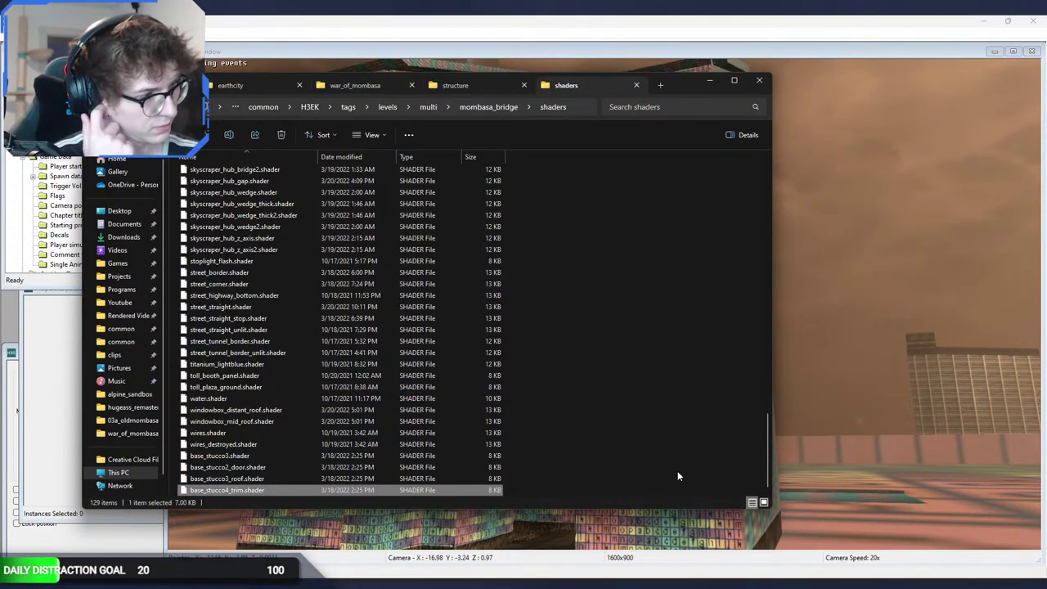
left_click(851, 584)
key("Up")
key("Return")
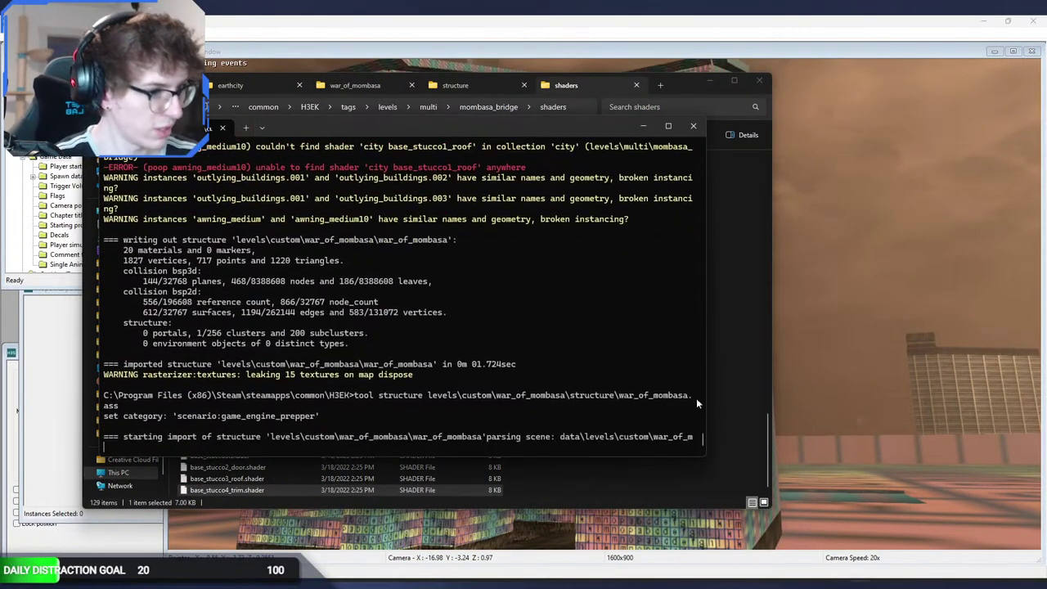
left_click(835, 371)
middle_click_drag(745, 358, 743, 357)
key("a")
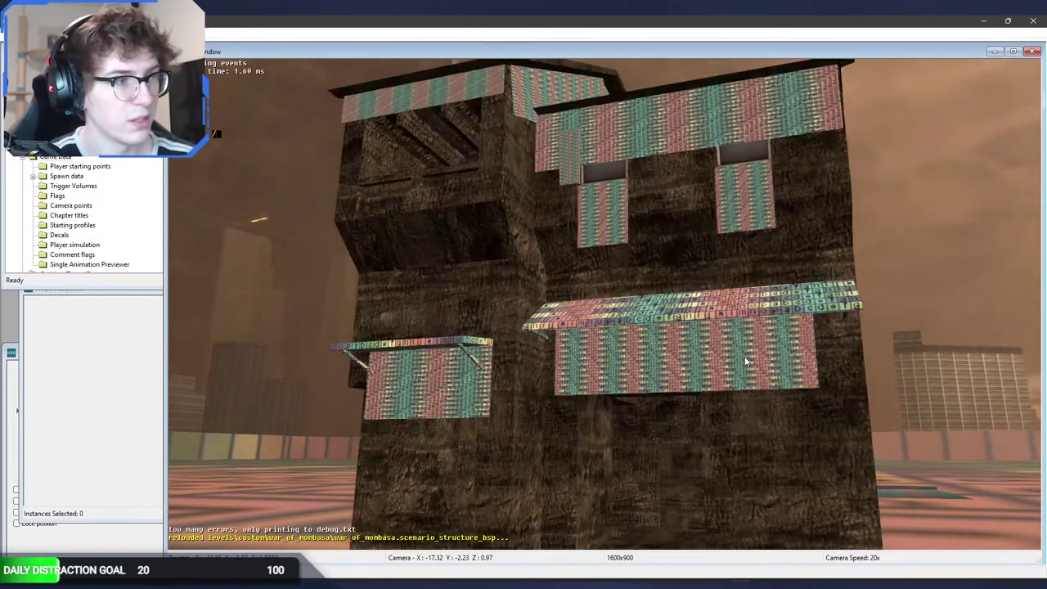
key("s")
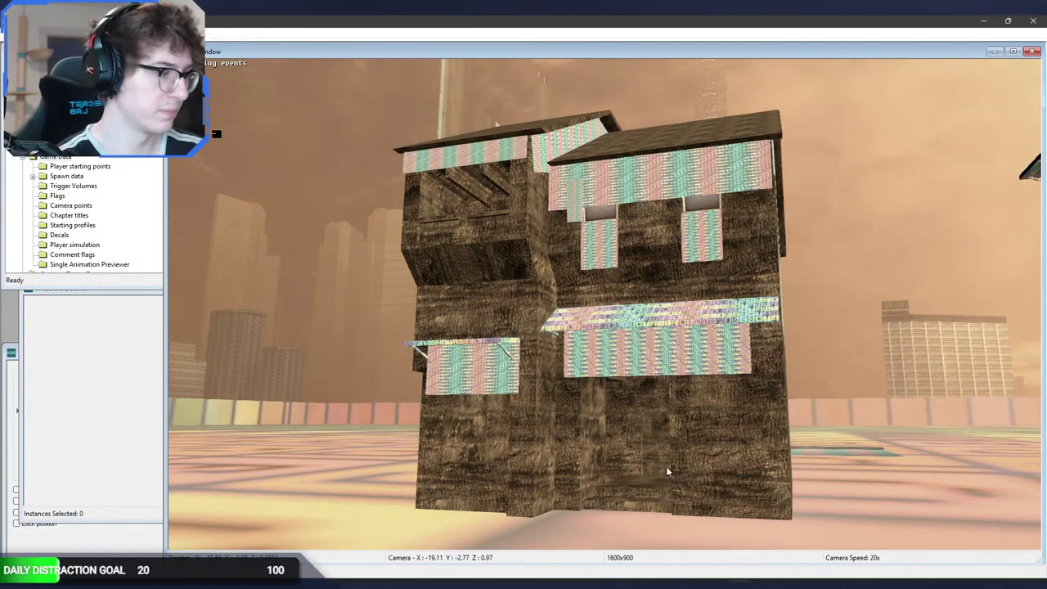
Step: Switch to Guerilla and close its second window, keeping the one with war_of_mombasa.scenario
left_click(716, 583)
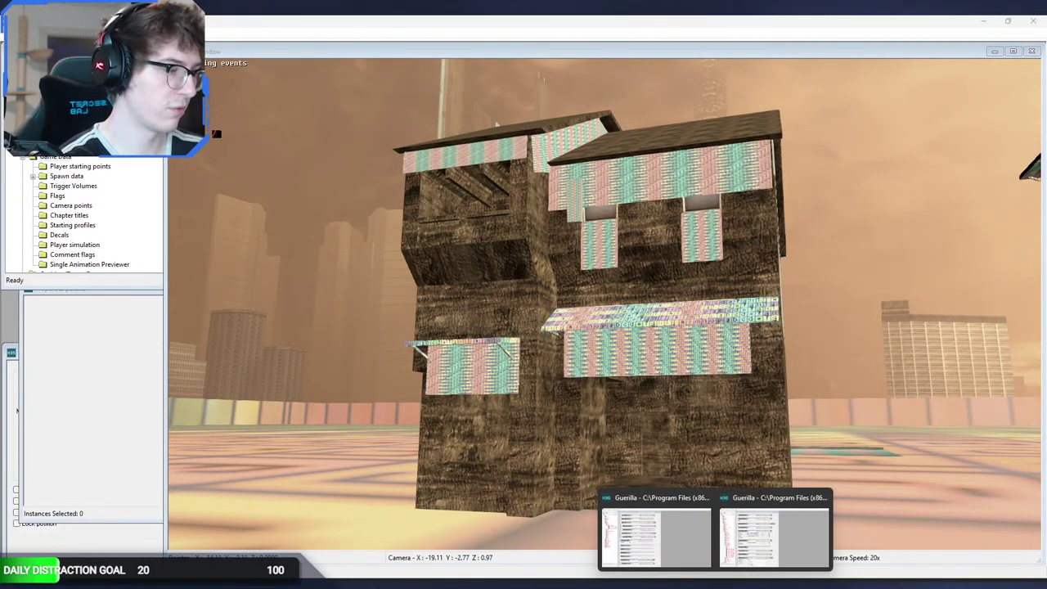
left_click(671, 524)
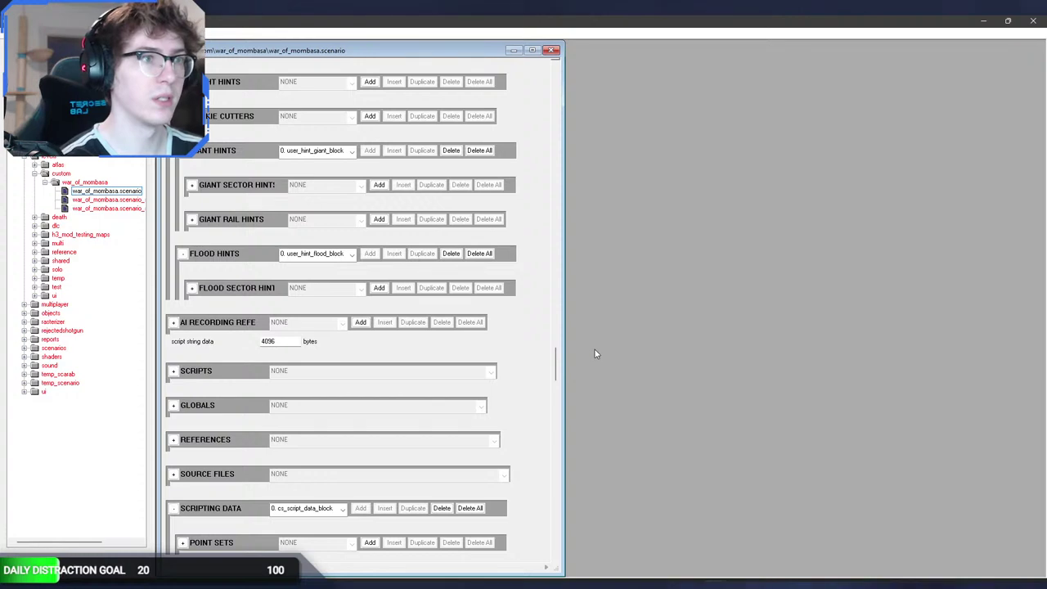
left_click(718, 583)
left_click(780, 518)
left_click(1035, 22)
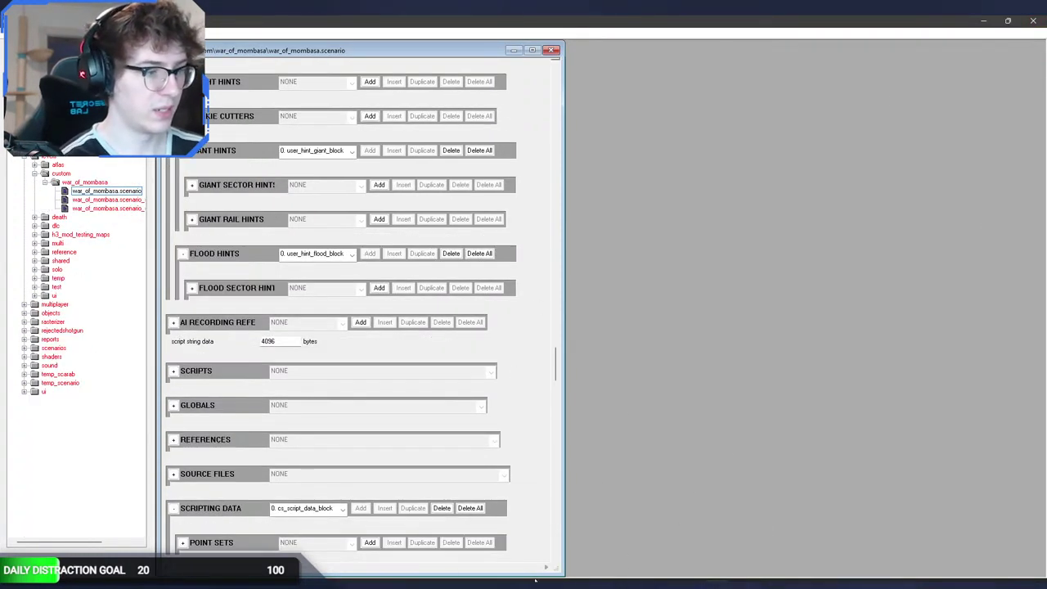
Step: Switch to the earthcity_1_textured Blender file and check which materials the wall and upper window of the red-roofed building use
mouse_move(425, 583)
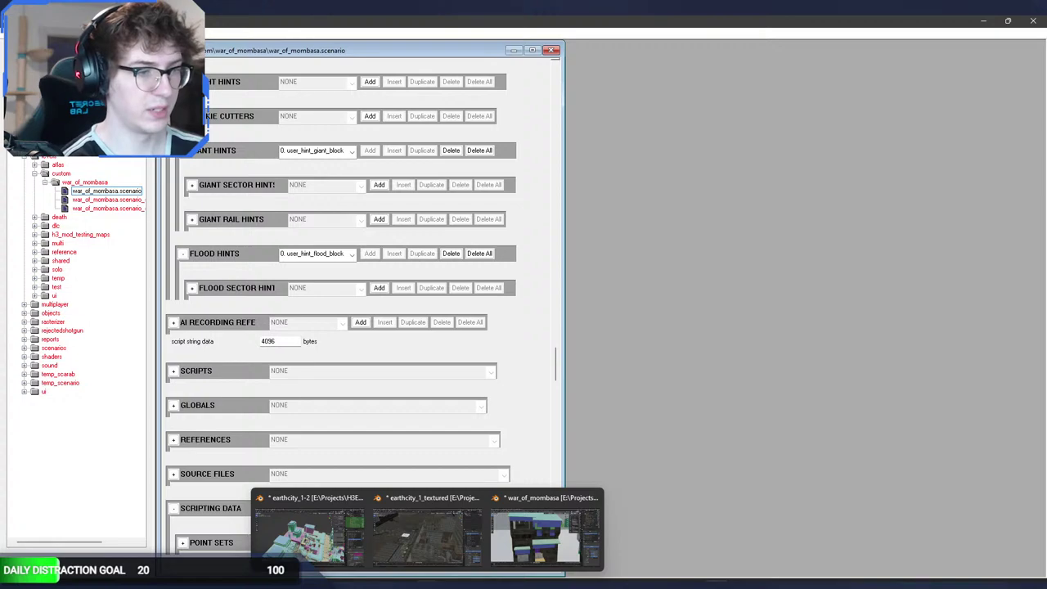
left_click(435, 548)
middle_click_drag(448, 329, 495, 284)
scroll(495, 284, "up", 5)
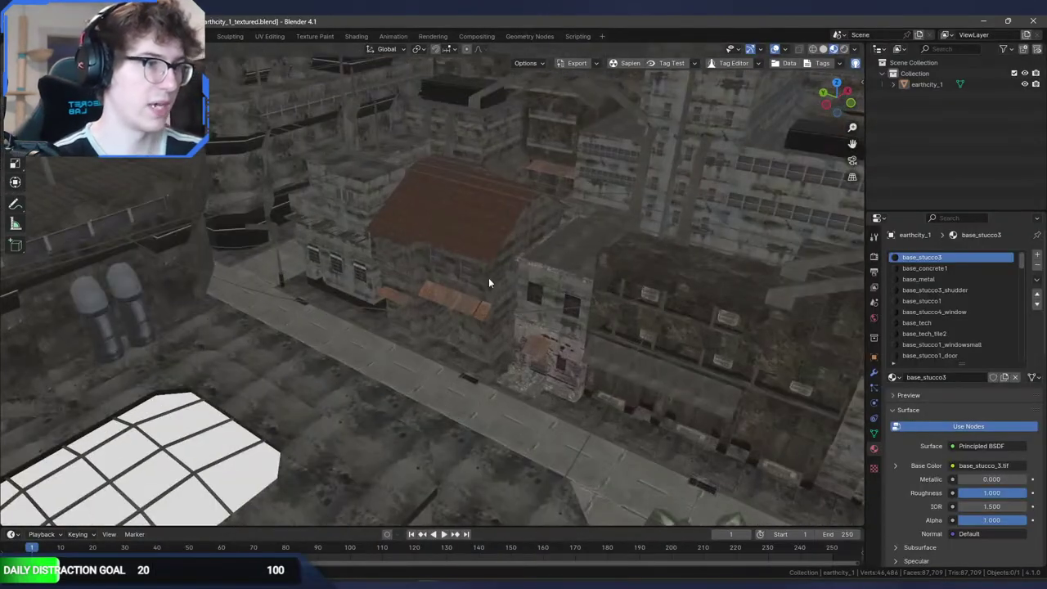
scroll(481, 276, "up", 4)
key("Tab")
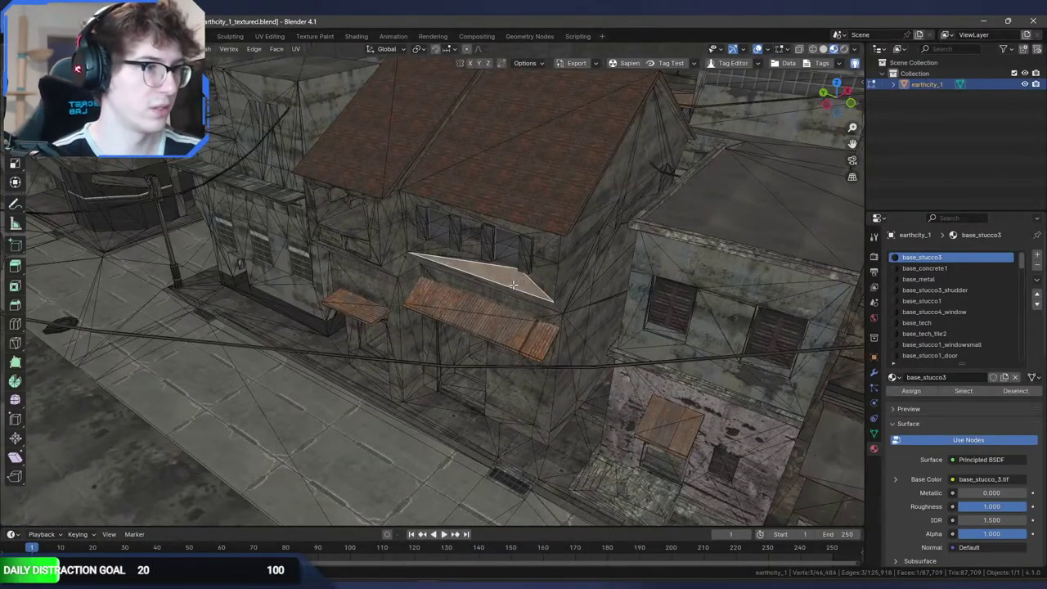
key("Tab")
middle_click_drag(550, 281, 442, 201)
scroll(572, 233, "up", 4)
middle_click_drag(442, 201, 484, 259, "shift")
key("Tab")
left_click(483, 259)
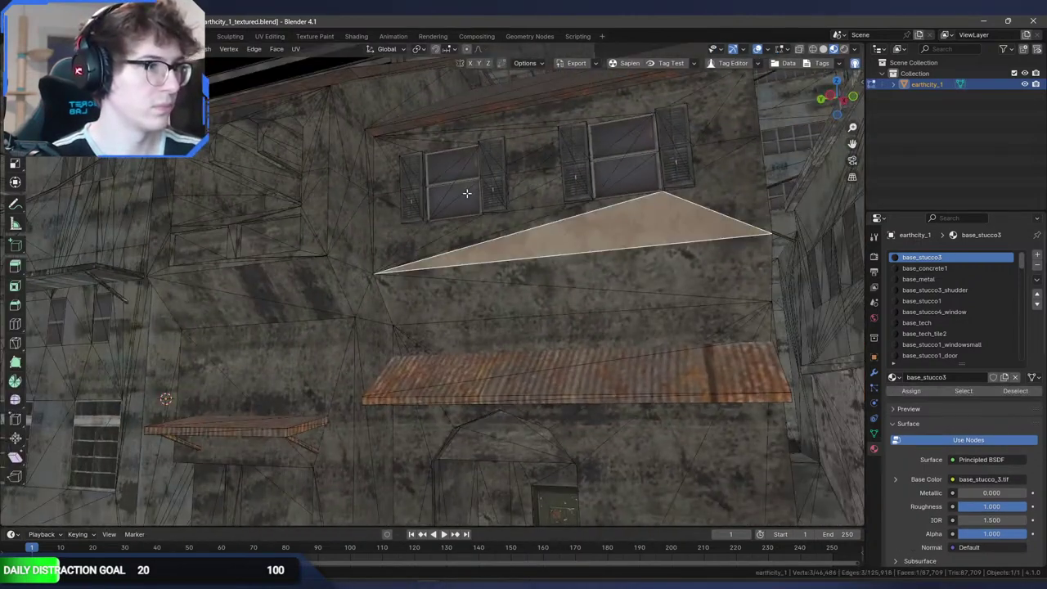
left_click(469, 194)
key("Tab")
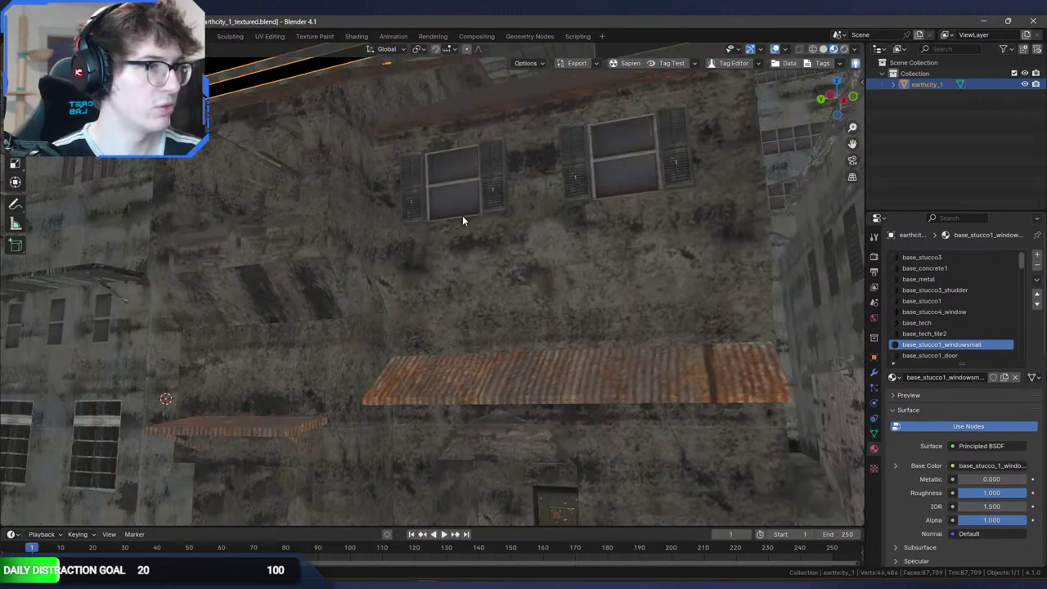
Step: Compare the building with its Sapien version and check the material of the wall face below the windows in Blender
key("alt+Tab")
key("alt+Tab")
key("w")
middle_click_drag(467, 215, 500, 221)
key("alt+Tab")
key("Tab")
left_click(501, 222)
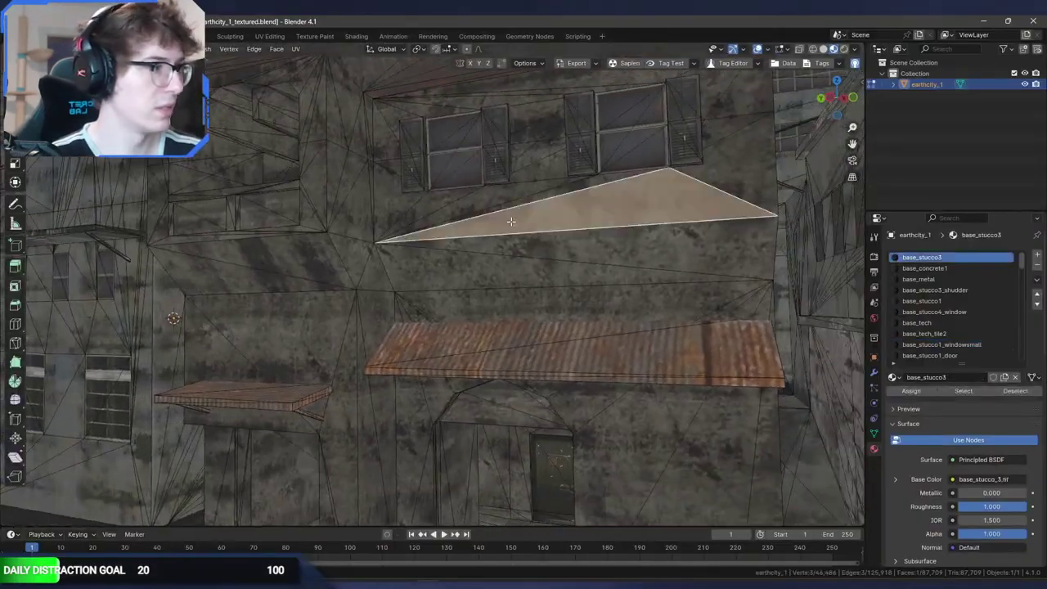
Step: Select a face of the large awning and inspect the image texture of its material in the Shading workspace
left_click(600, 340)
key("Tab")
key("Tab")
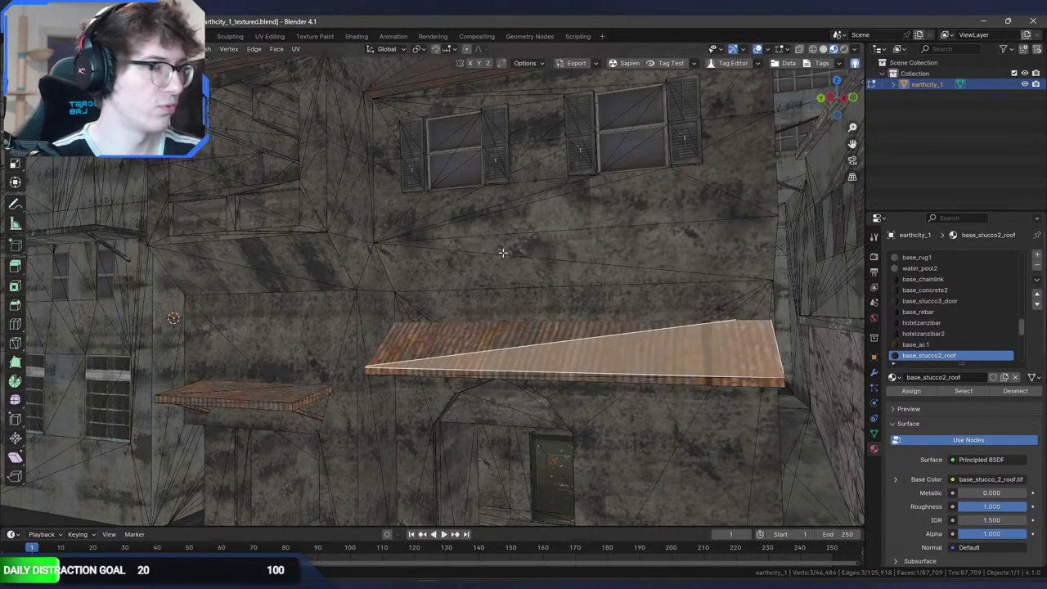
left_click(357, 35)
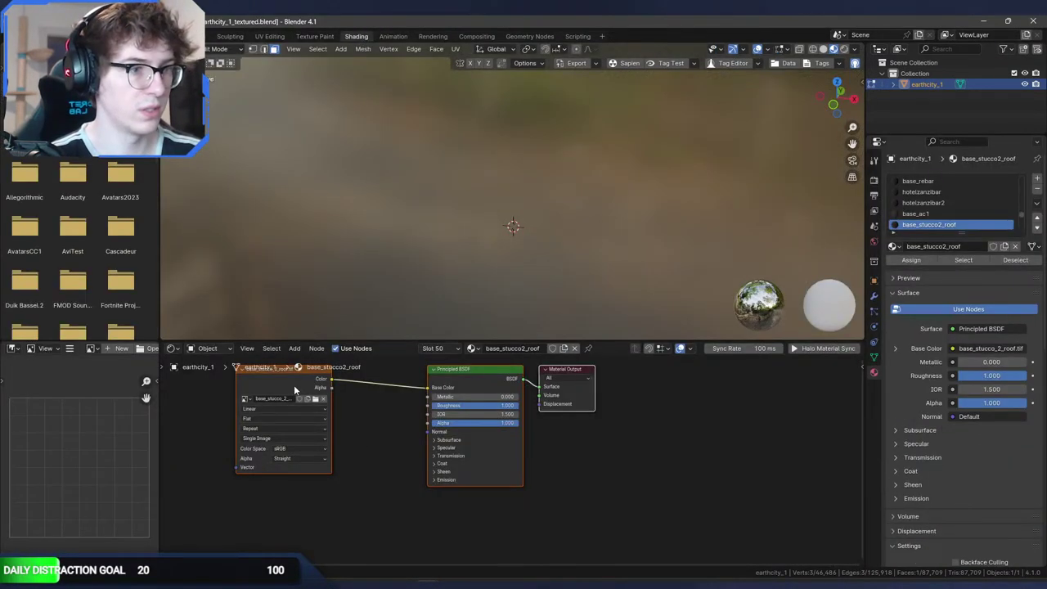
left_click(582, 477)
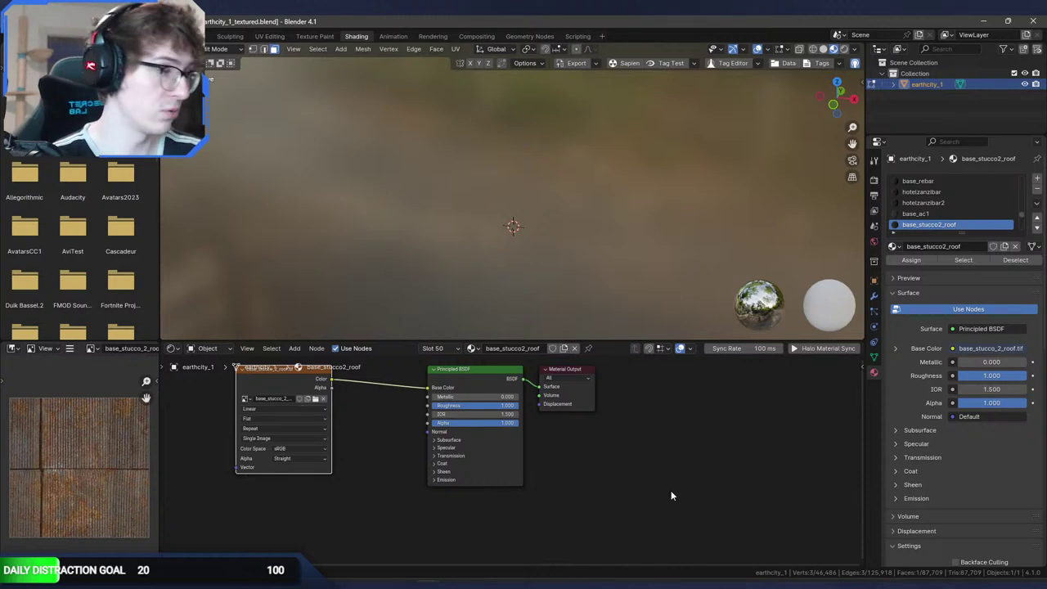
Step: Switch to File Explorer, look through the earthcity bitmaps folder and the war_of_mombasa project folder, and move the window out of the way
left_click(739, 584)
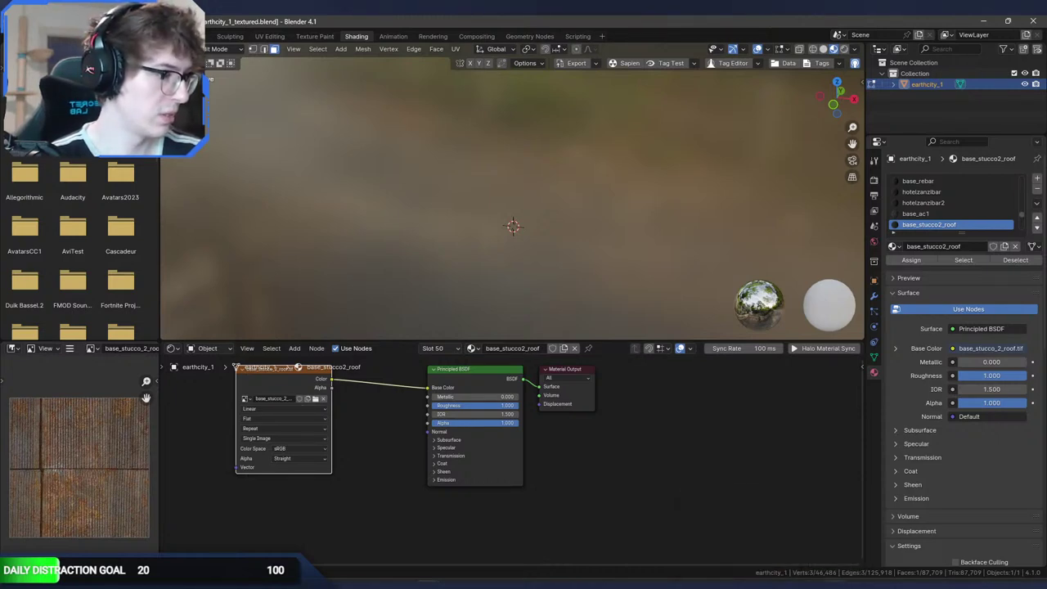
left_click(393, 584)
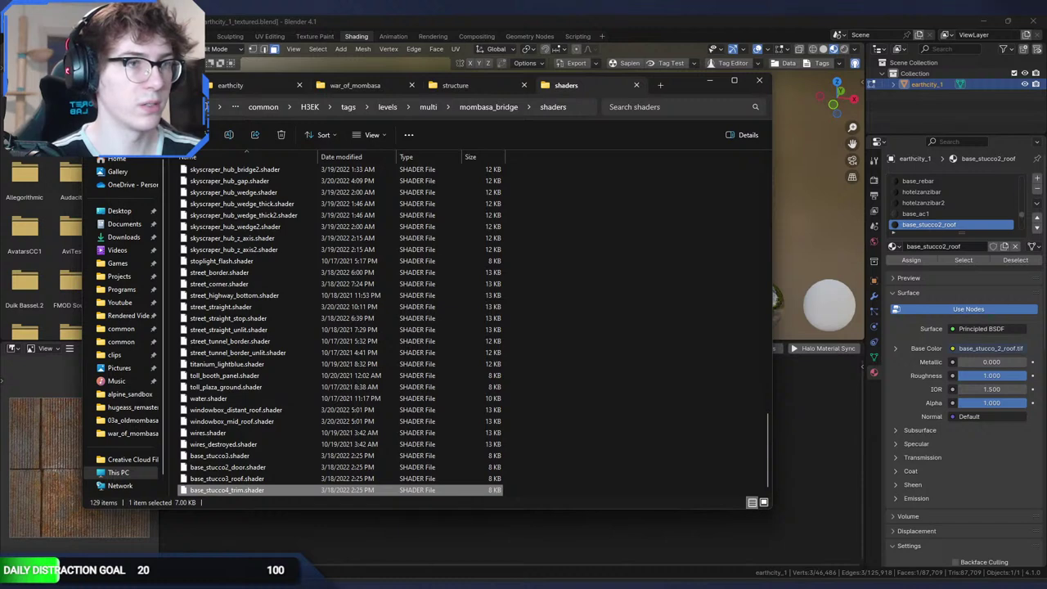
left_click(139, 85)
left_click(264, 91)
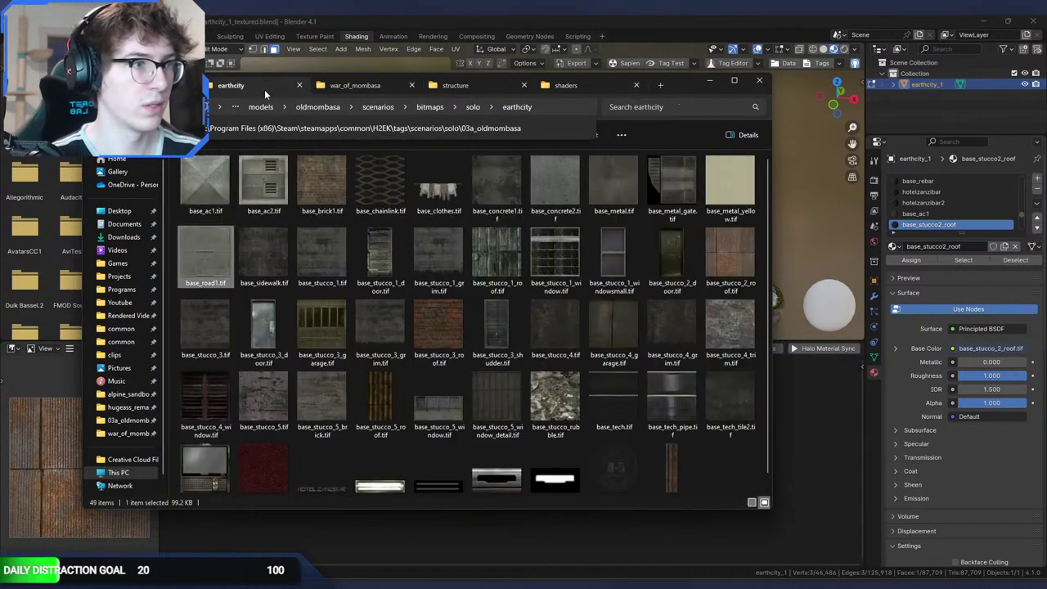
left_click(389, 92)
left_click(612, 248)
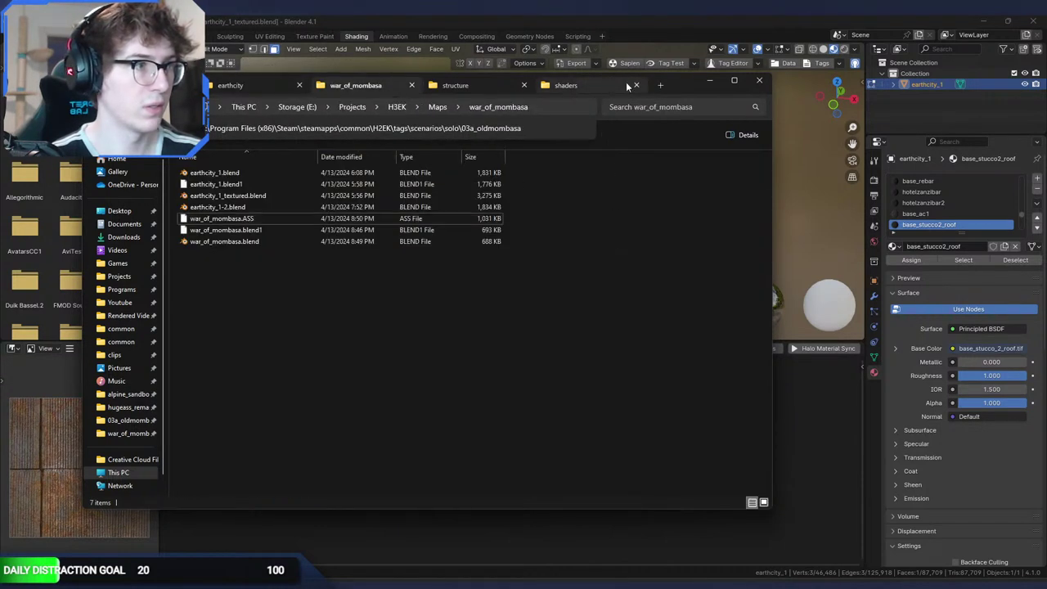
left_click(350, 129)
key("alt+Left")
left_click_drag(671, 86, 0, 122)
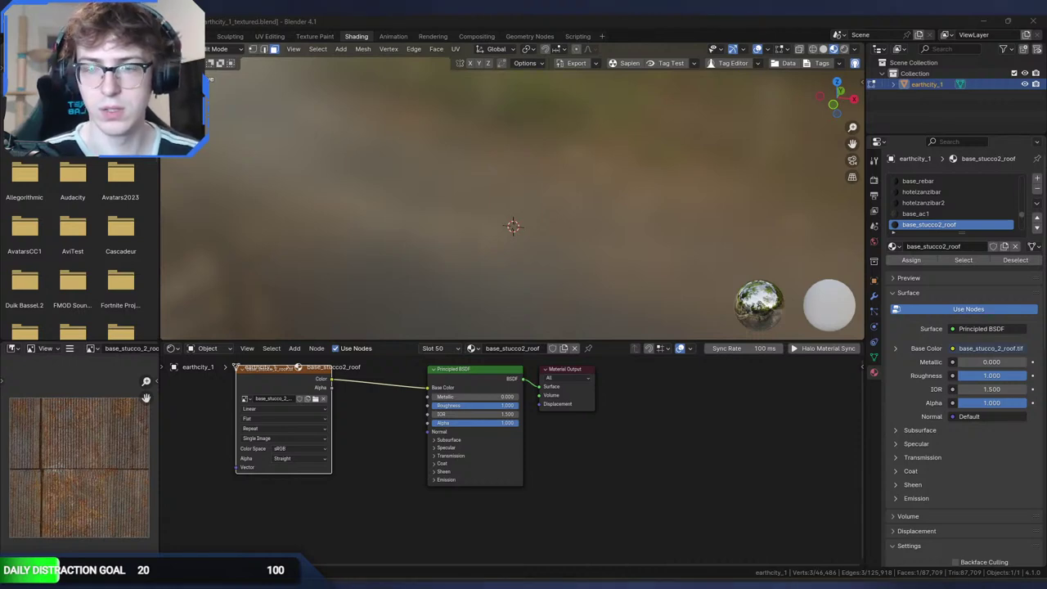
Step: Switch to the command prompt and import the bitmaps with "tool bitmaps levels\multi\mombasa_bridge\bitmaps"
key("alt+Tab")
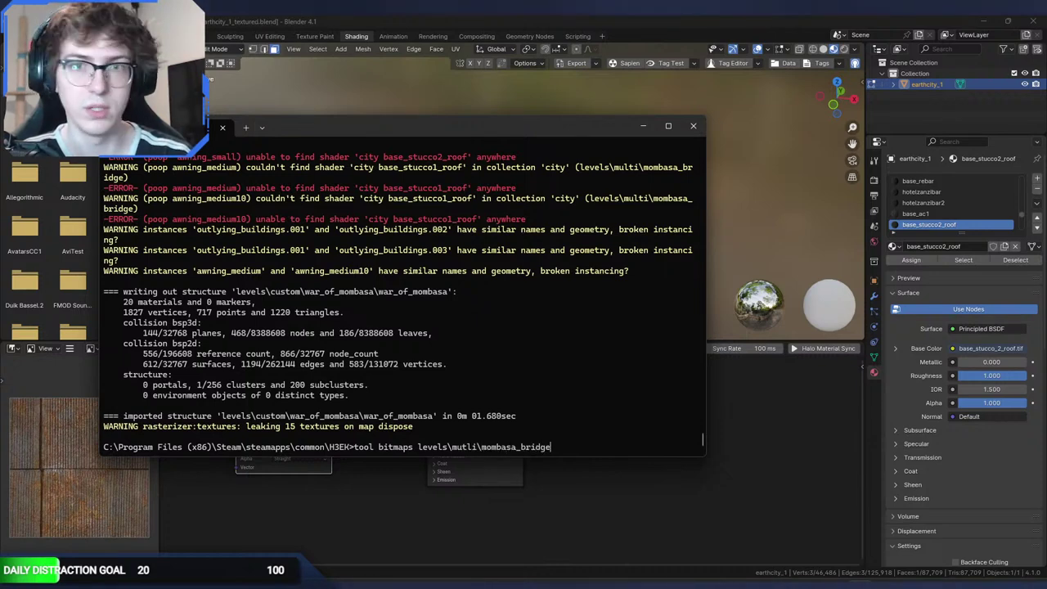
type("aps")
key("Return")
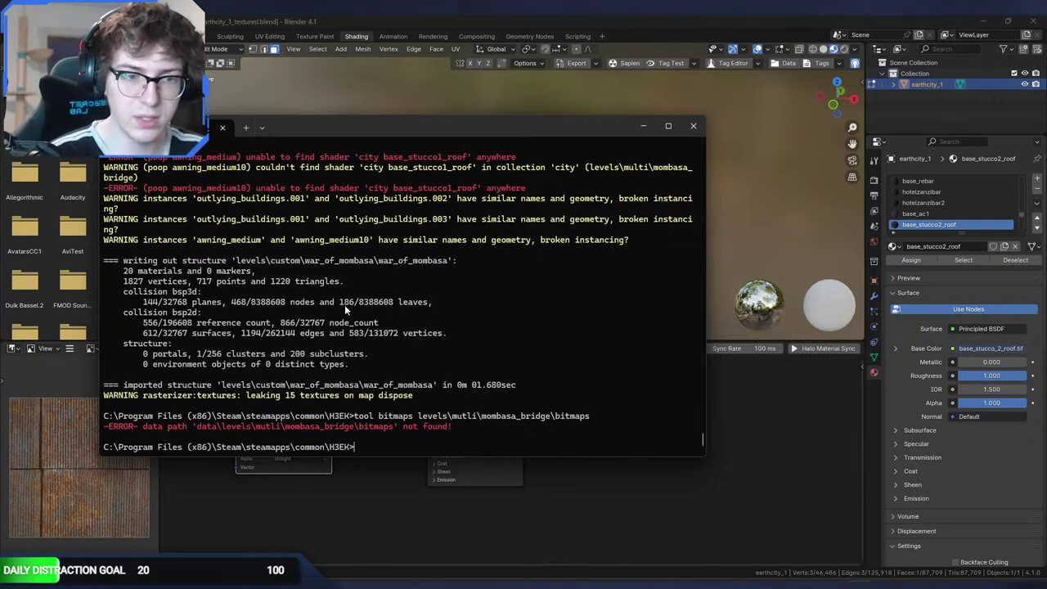
key("Up")
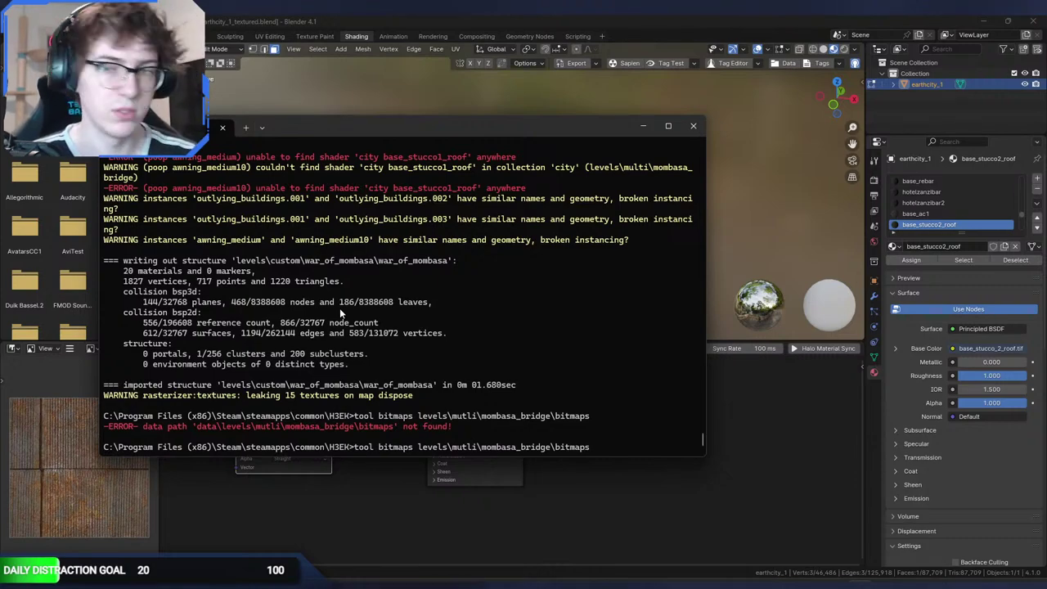
key("Left")
key("BackSpace")
key("BackSpace")
type("lt")
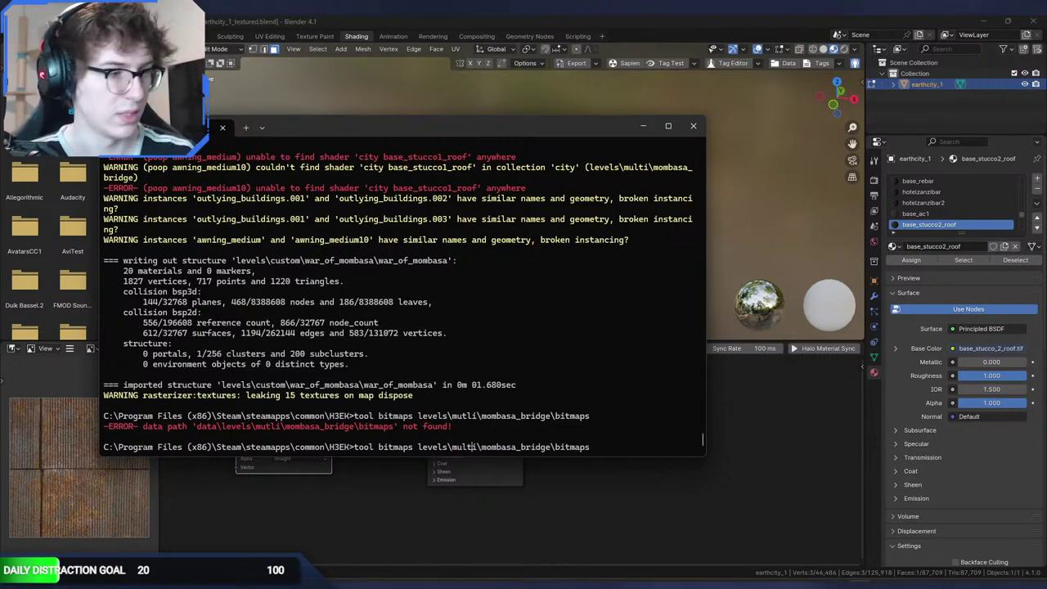
key("Return")
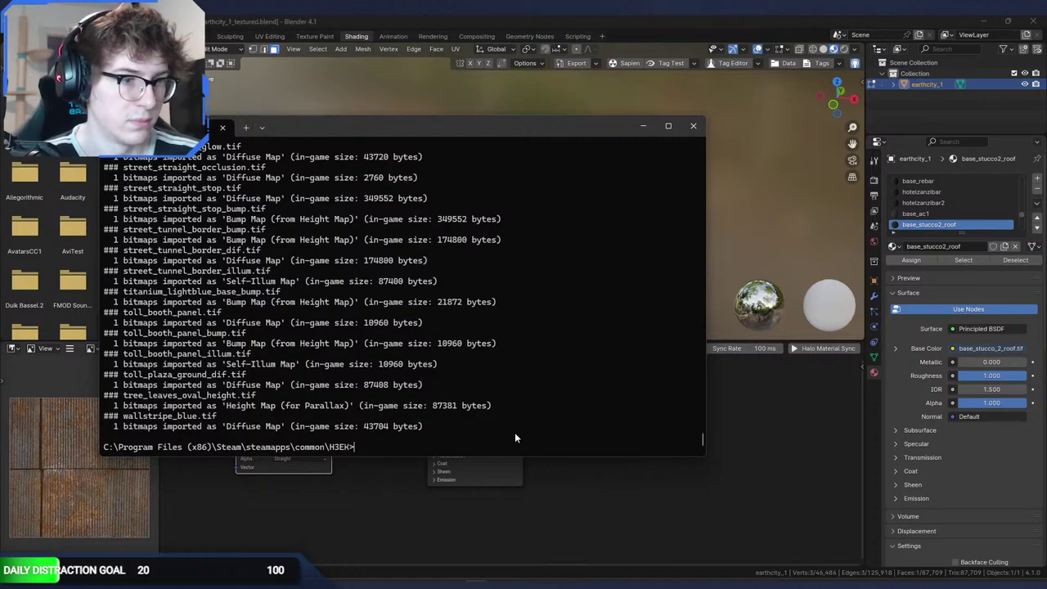
Step: Switch to Sapien and check the building's textures after the bitmap import
left_click(721, 581)
key("s")
middle_click_drag(681, 425, 682, 488)
key("w")
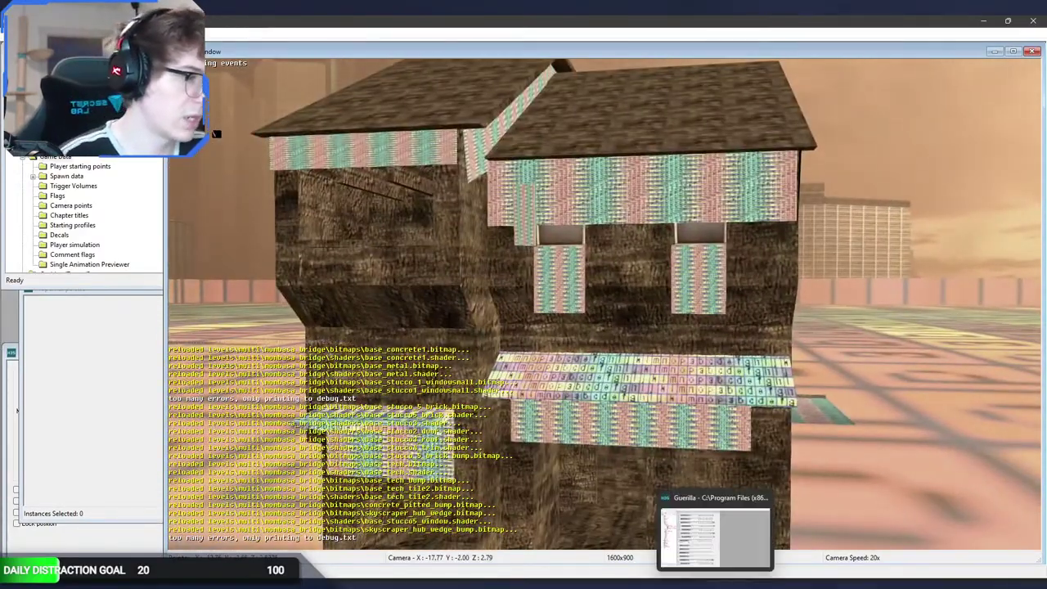
left_click(702, 581)
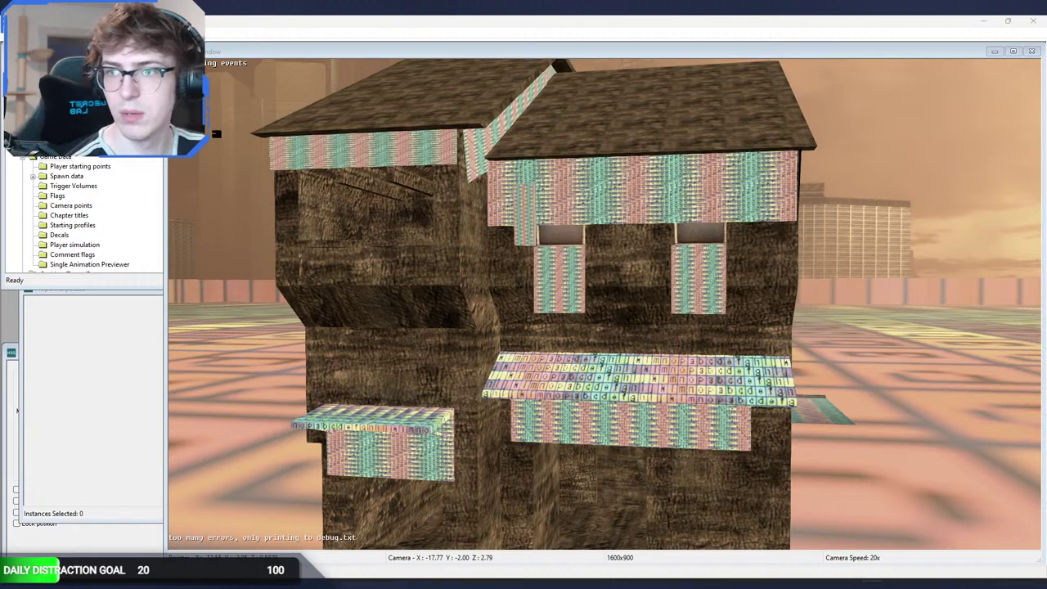
Step: Bring in Reclaimer, filter the 03a_oldmombasa.map tags for roof bitmaps and view base_stucco_2_roof
left_click_drag(0, 92, 300, 79)
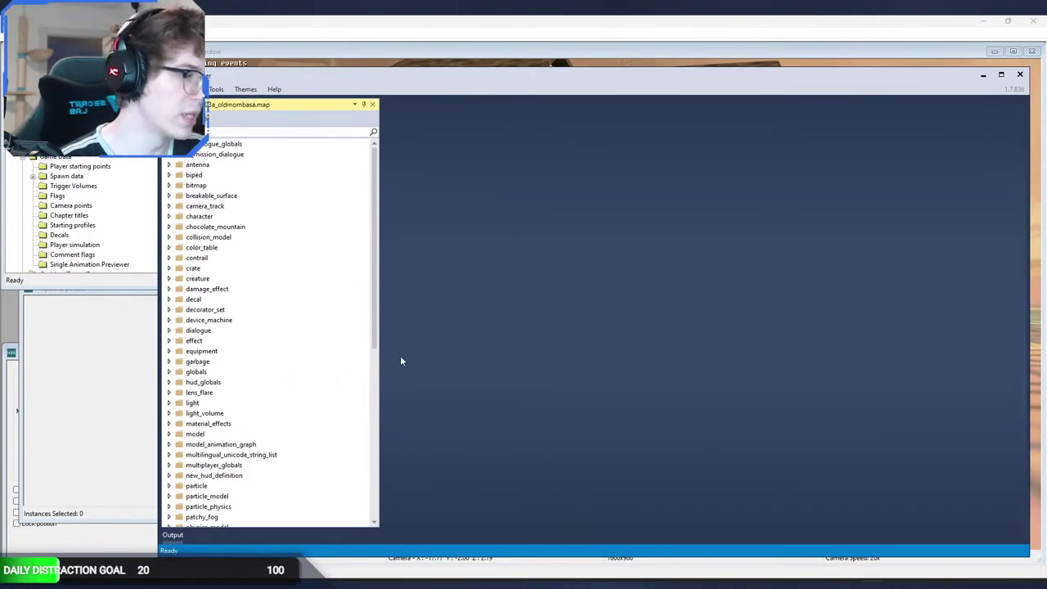
left_click(244, 136)
type("wall")
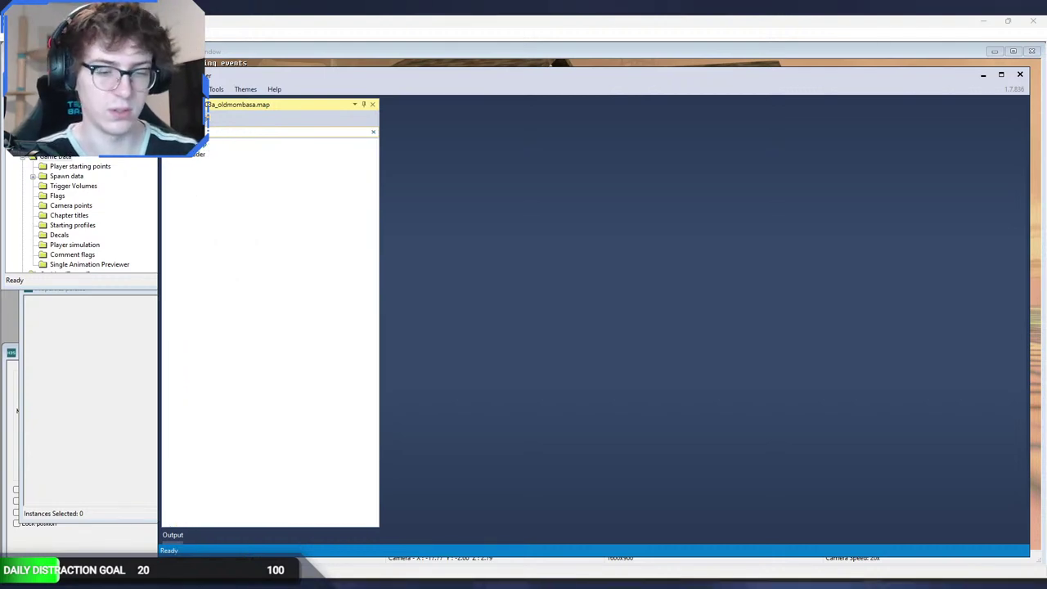
left_click(169, 144)
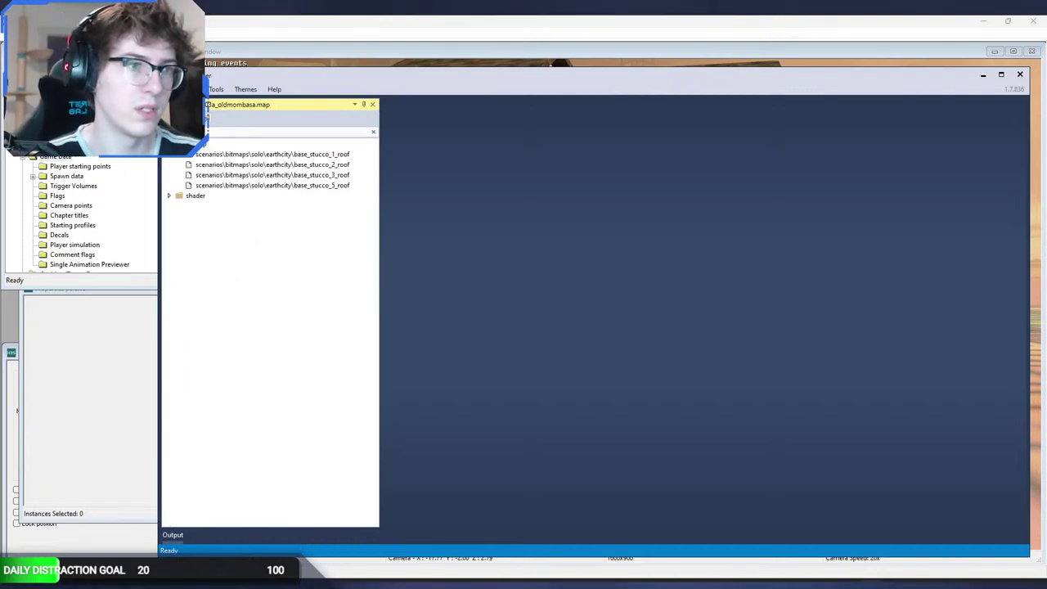
double_click(286, 166)
scroll(675, 322, "up", 1)
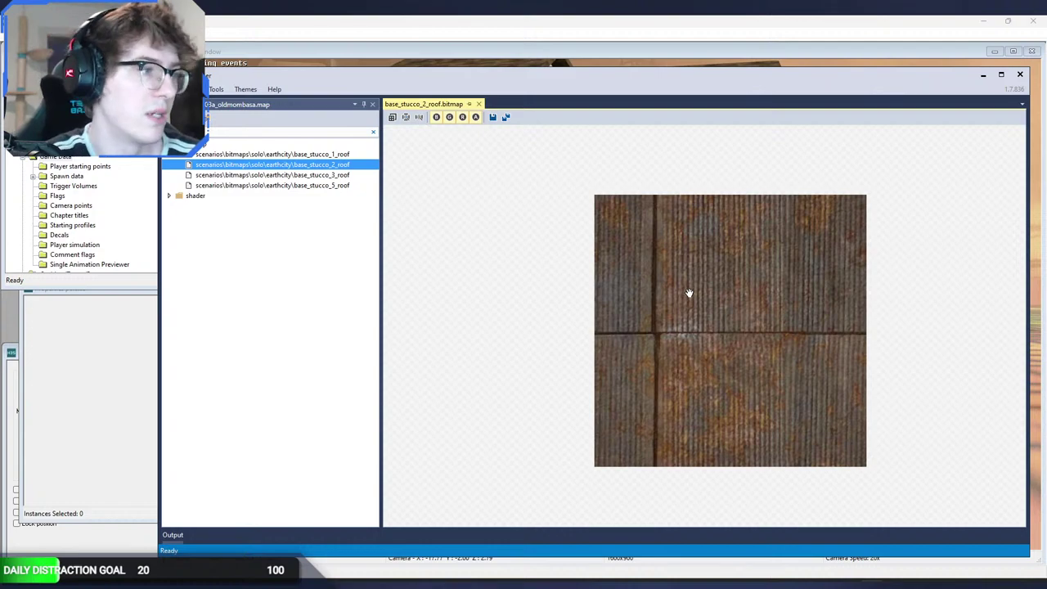
Step: Switch to Guerilla and open base_stucco3_roof.shader from the levels\multi\mombasa_bridge\shaders folder
key("alt+Tab")
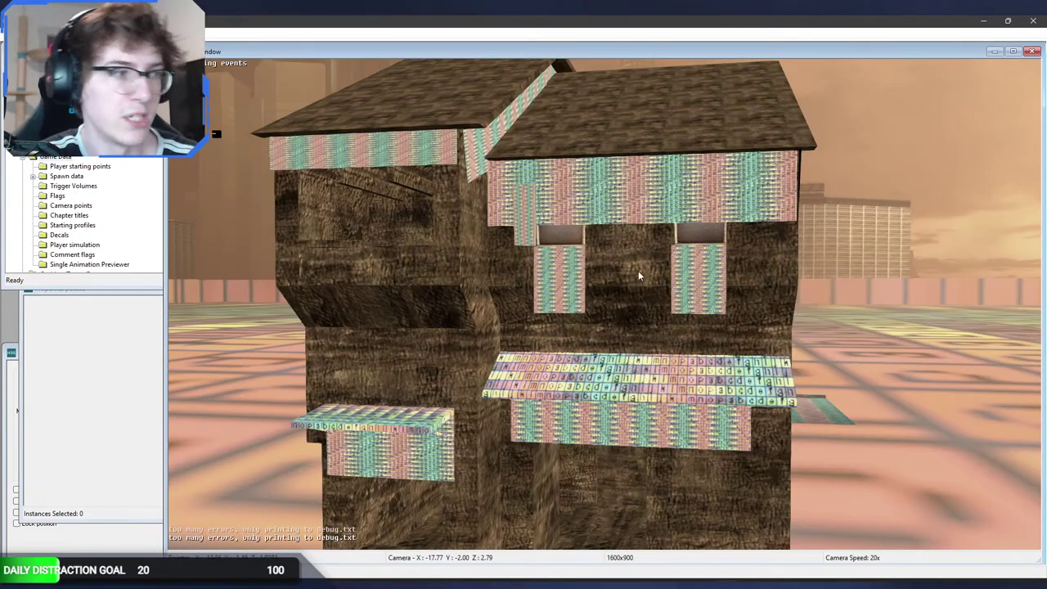
left_click(720, 584)
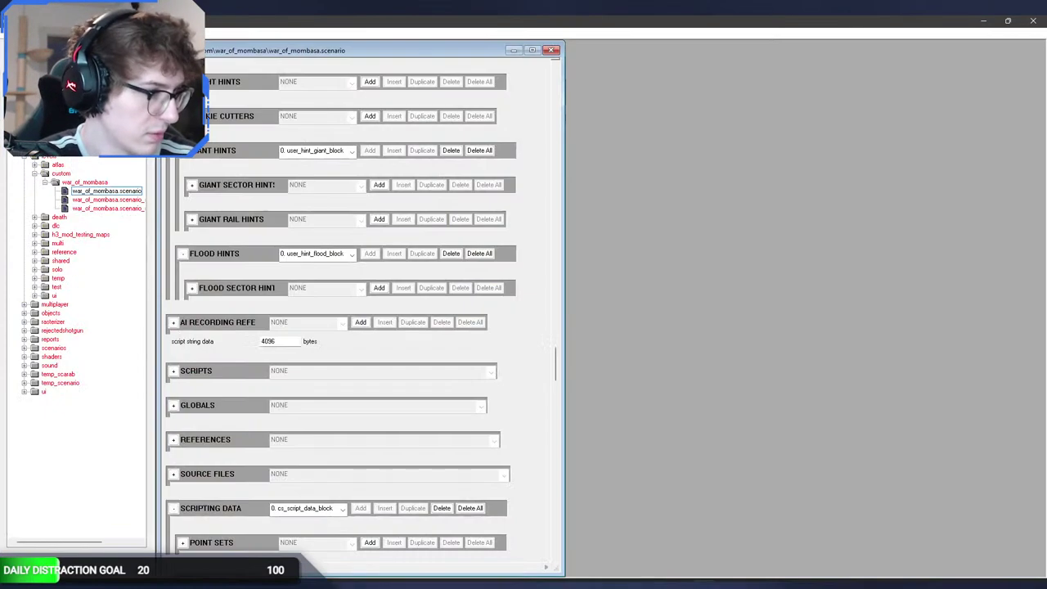
left_click(261, 584)
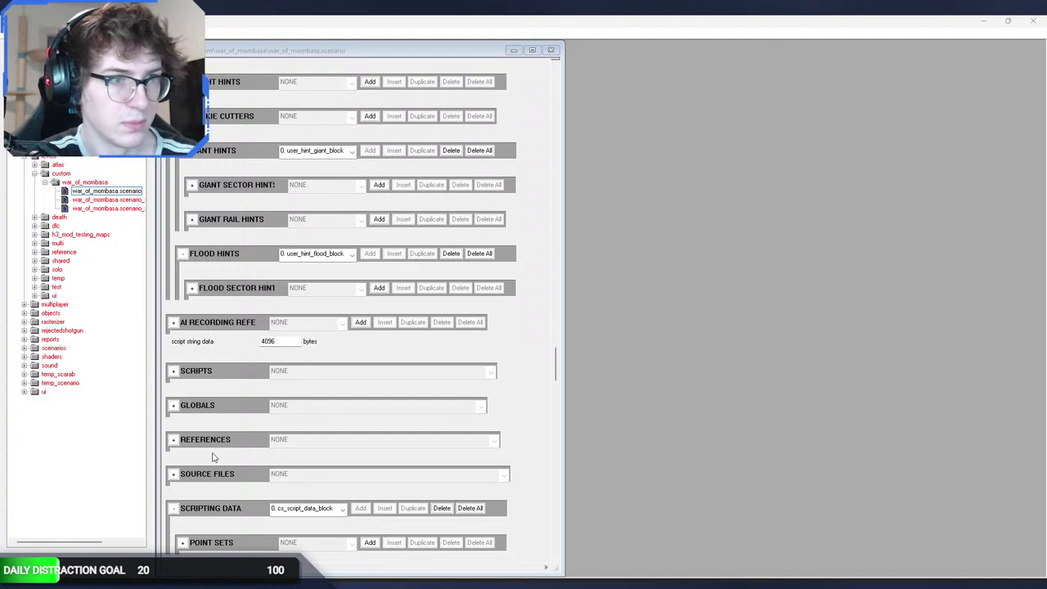
left_click(45, 183)
left_click(34, 174)
left_click(35, 207)
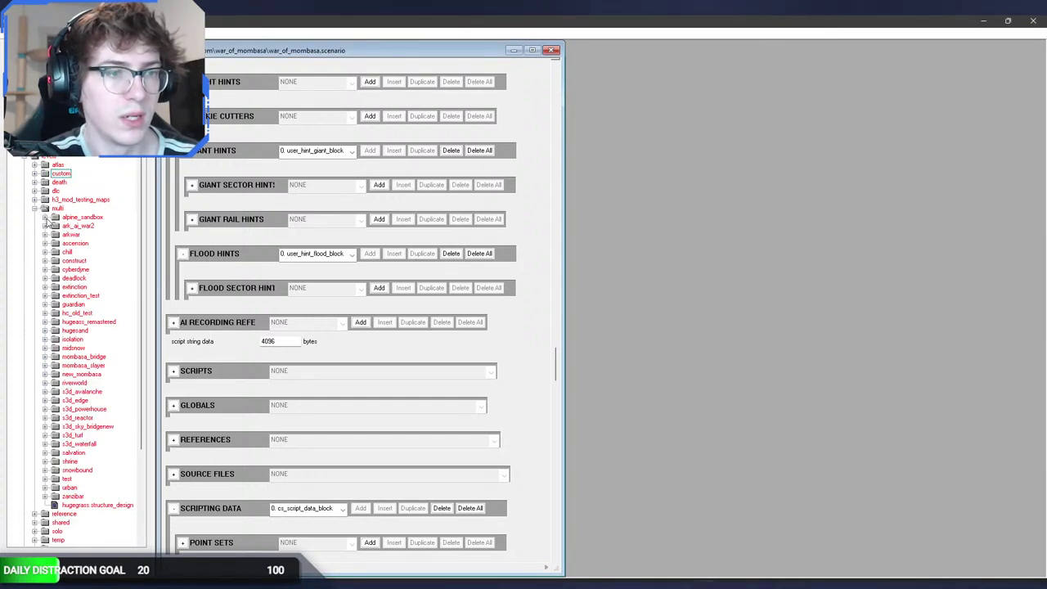
left_click(45, 357)
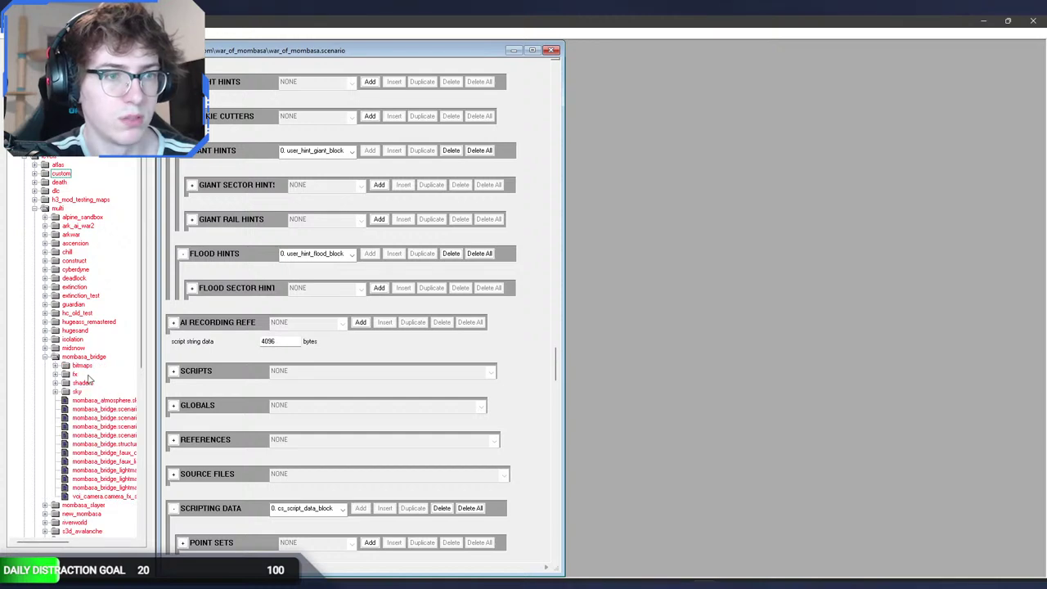
left_click(54, 383)
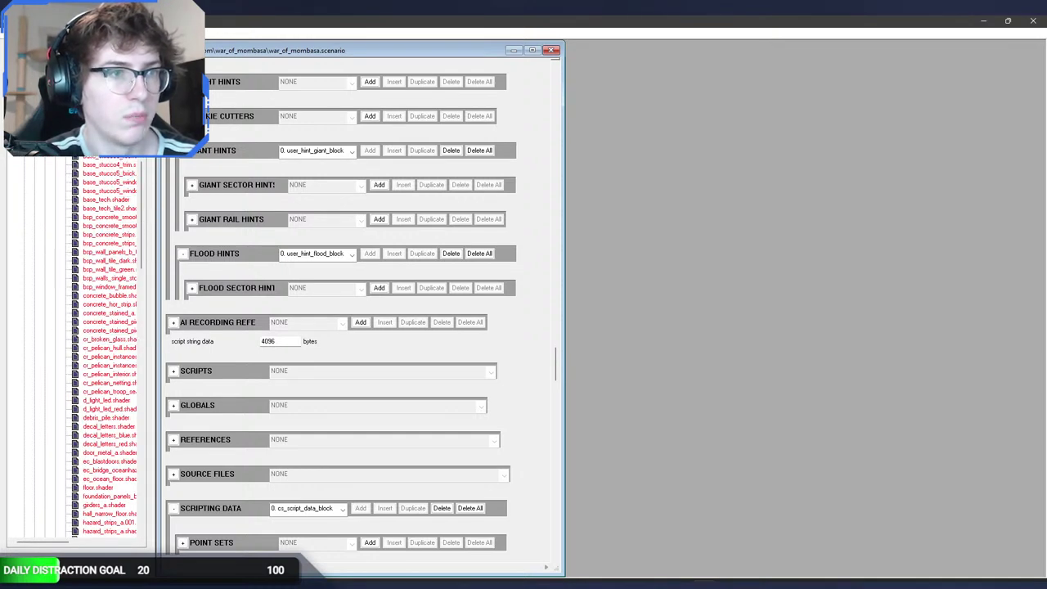
double_click(134, 158)
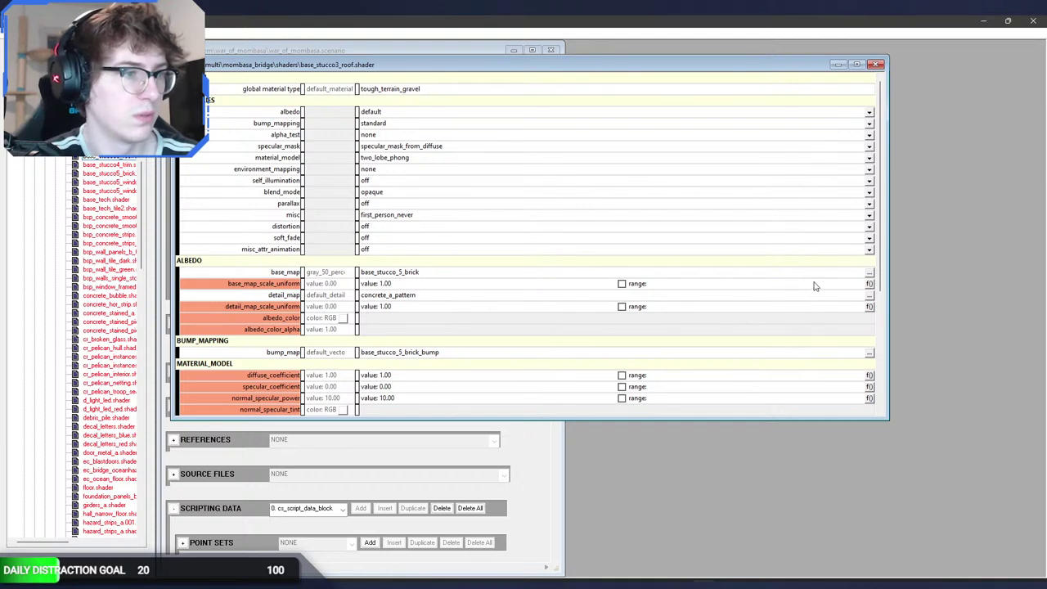
Step: Open the bump map bitmap used by base_stucco3_roof.shader, view its image and close the preview
left_click(499, 352)
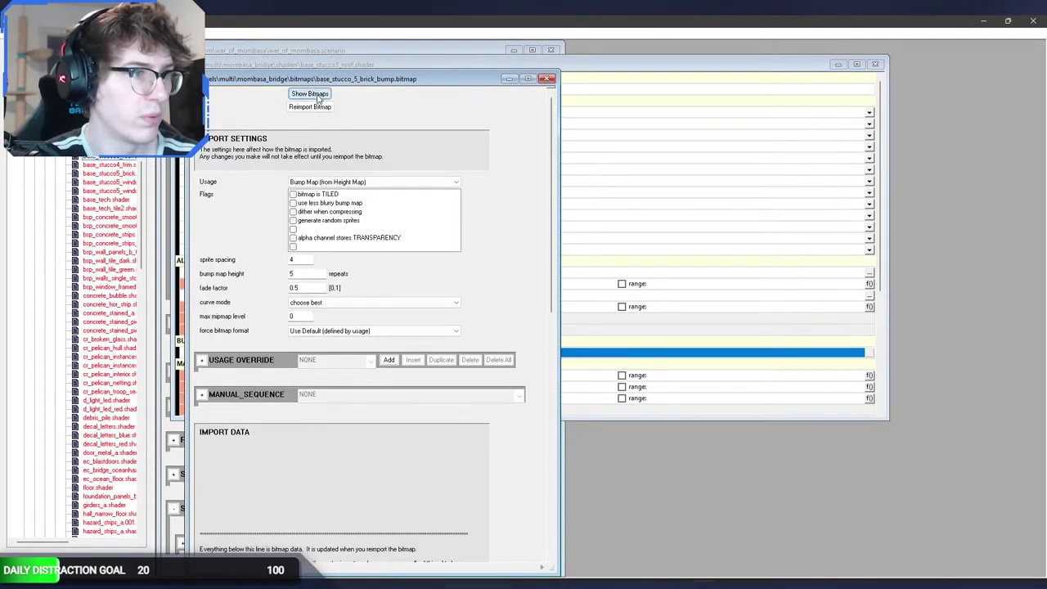
left_click(318, 96)
left_click(904, 93)
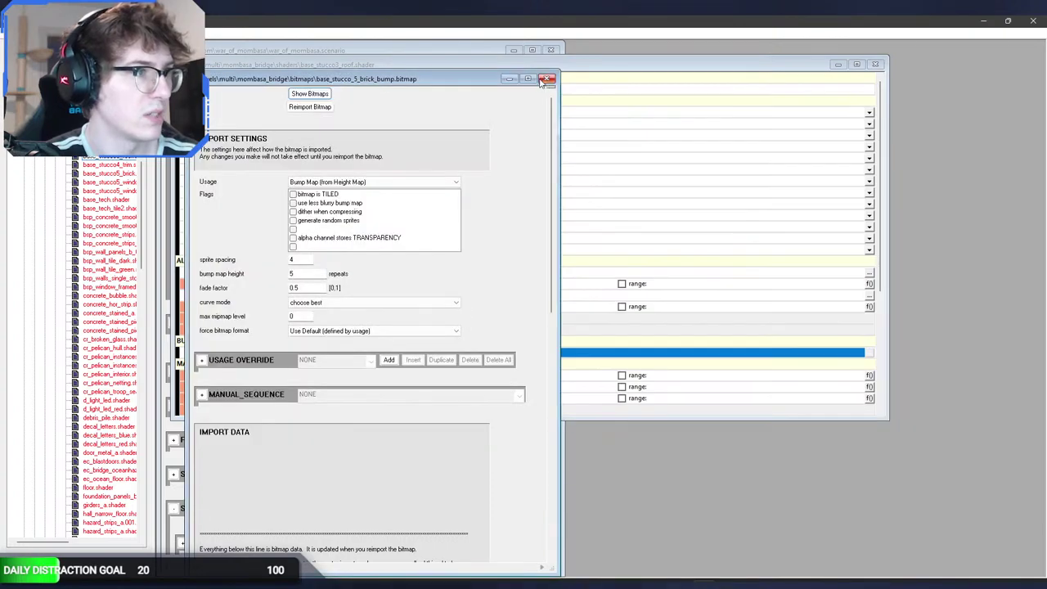
Step: Close the bump map tag, switch to Reclaimer and list all of the map's stucco bitmaps
key("alt+Tab")
key("alt+Tab")
key("alt+Tab")
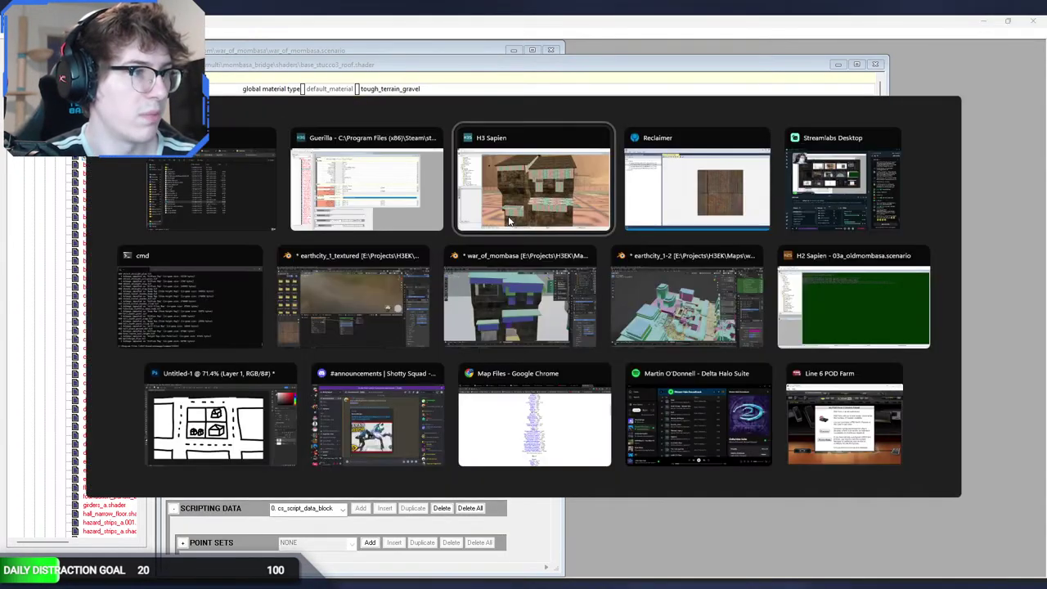
key("alt+Tab")
key("alt+Tab")
key("Tab")
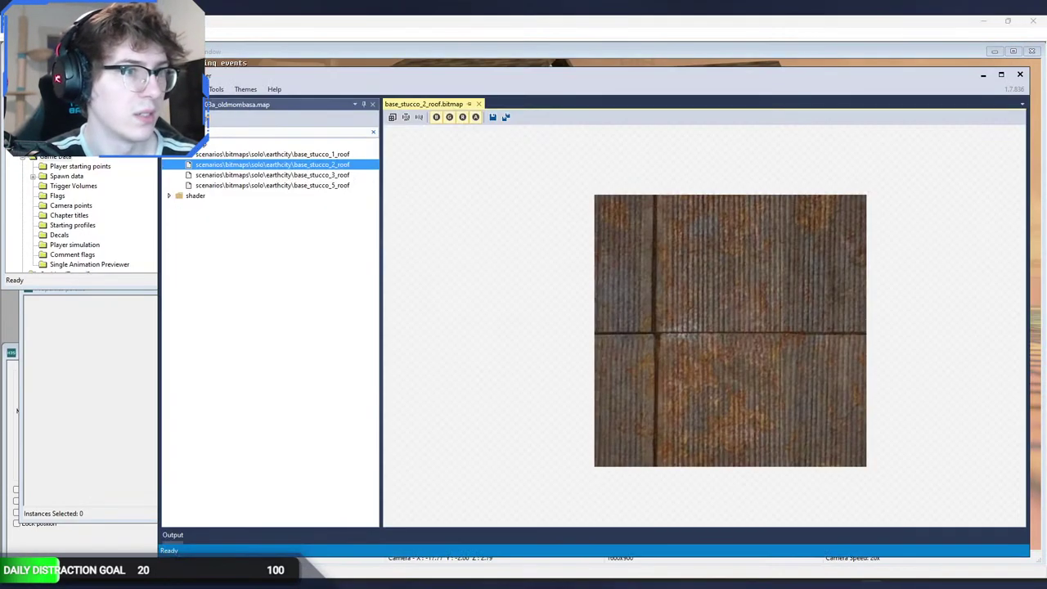
key("BackSpace")
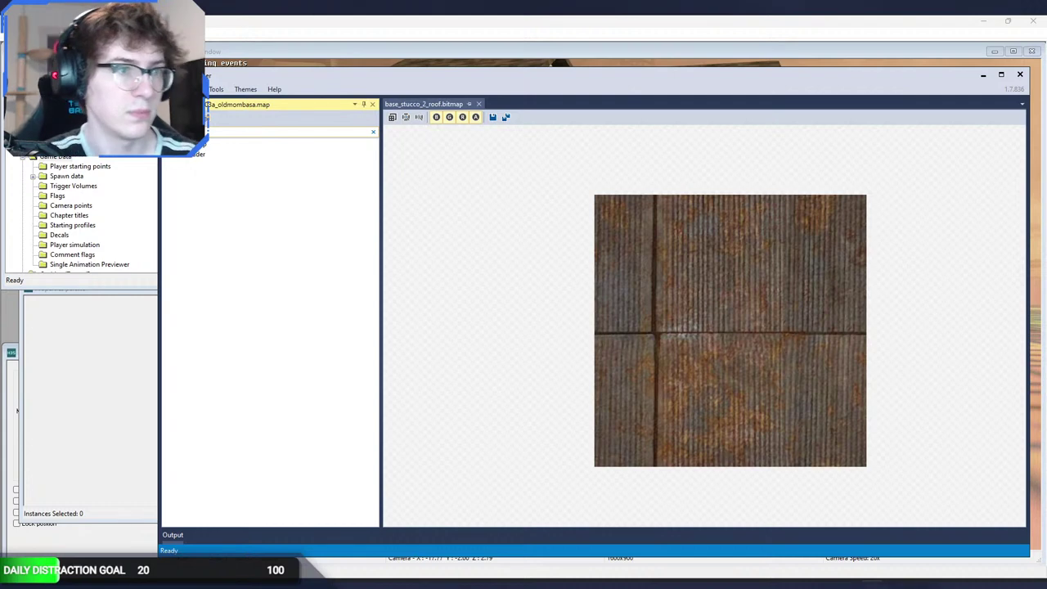
left_click(170, 144)
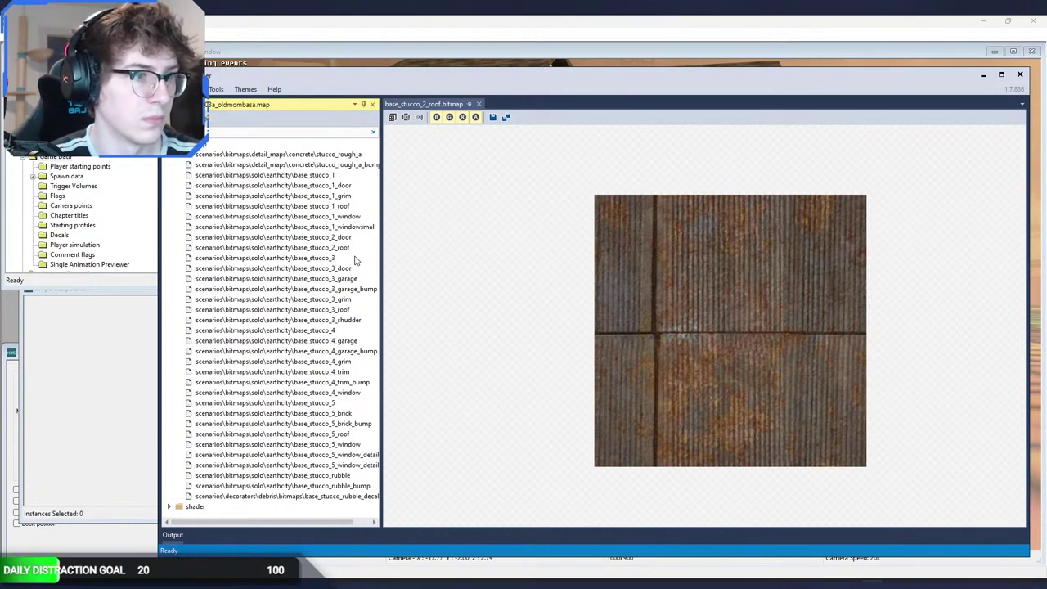
Step: View the base_stucco_3_roof bitmap in Reclaimer and close the base_stucco_2_roof one
left_click(366, 426)
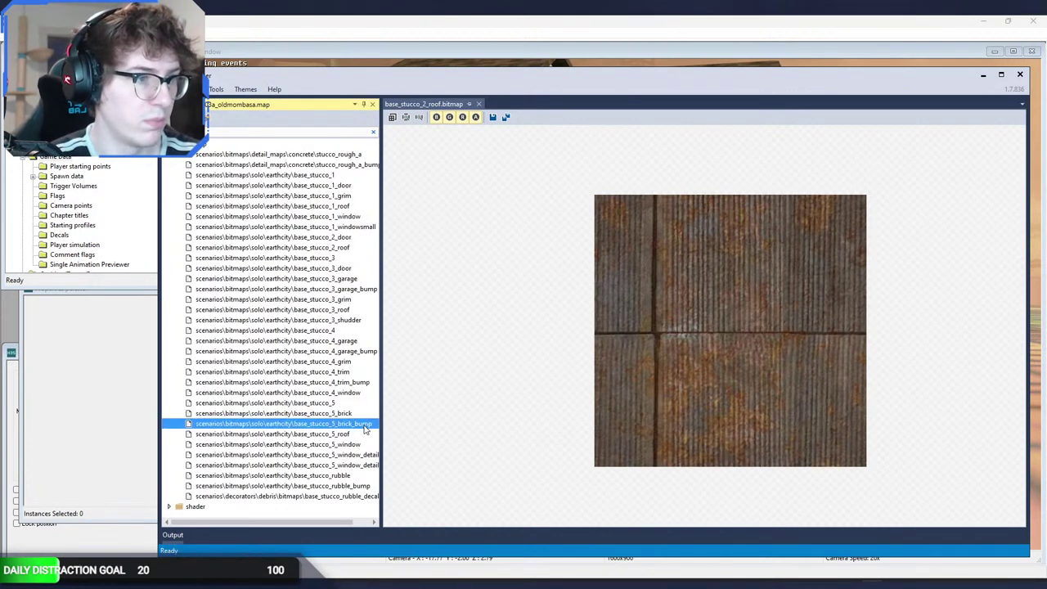
left_click(356, 311)
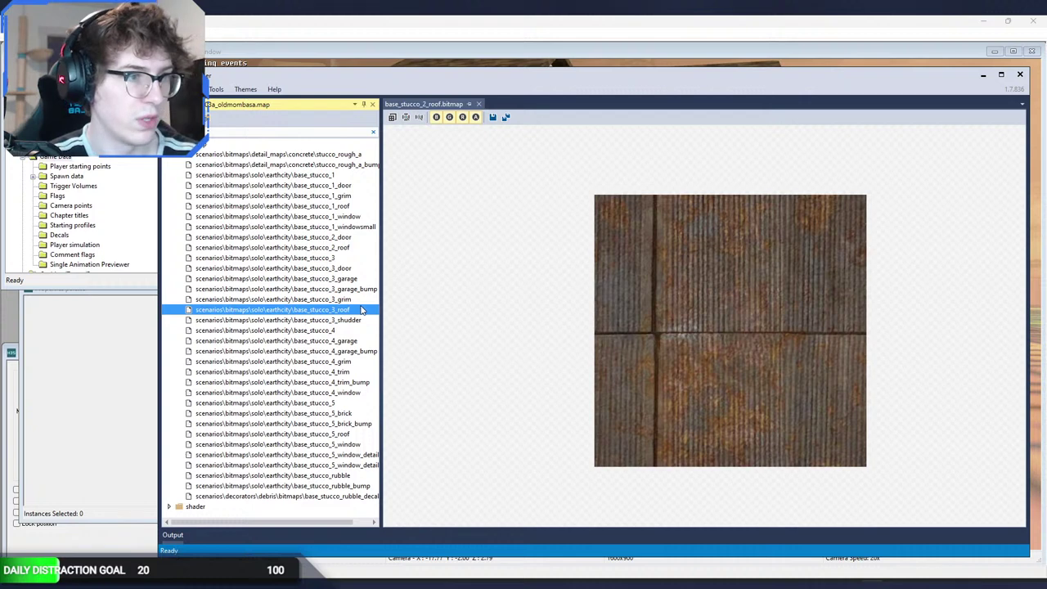
double_click(360, 311)
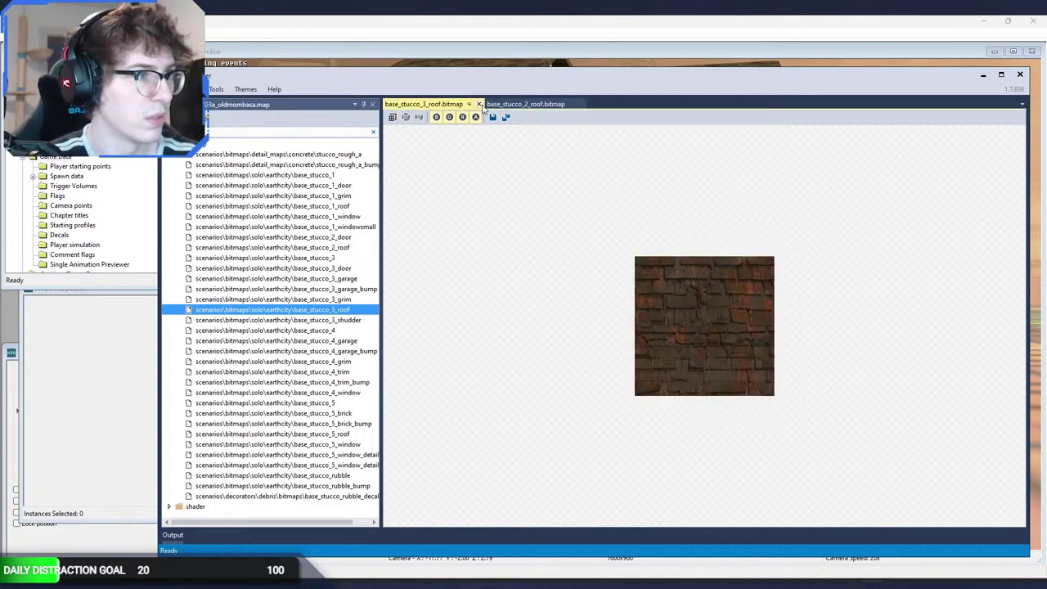
left_click(579, 104)
Step: Check the building's roof in the war_of_mombasa Blender file and return to Reclaimer
key("alt+Tab")
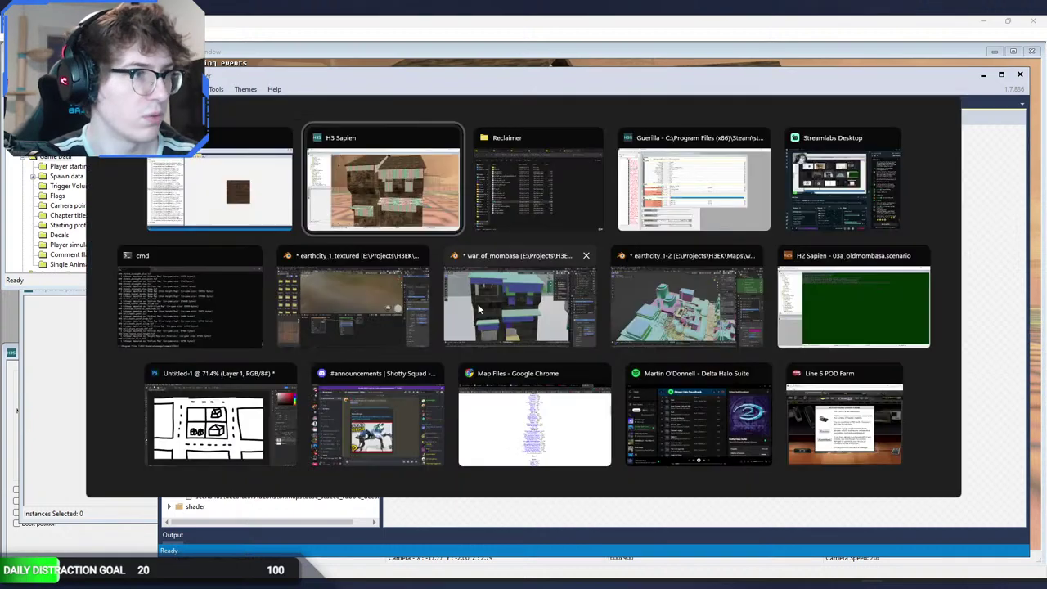
left_click(525, 312)
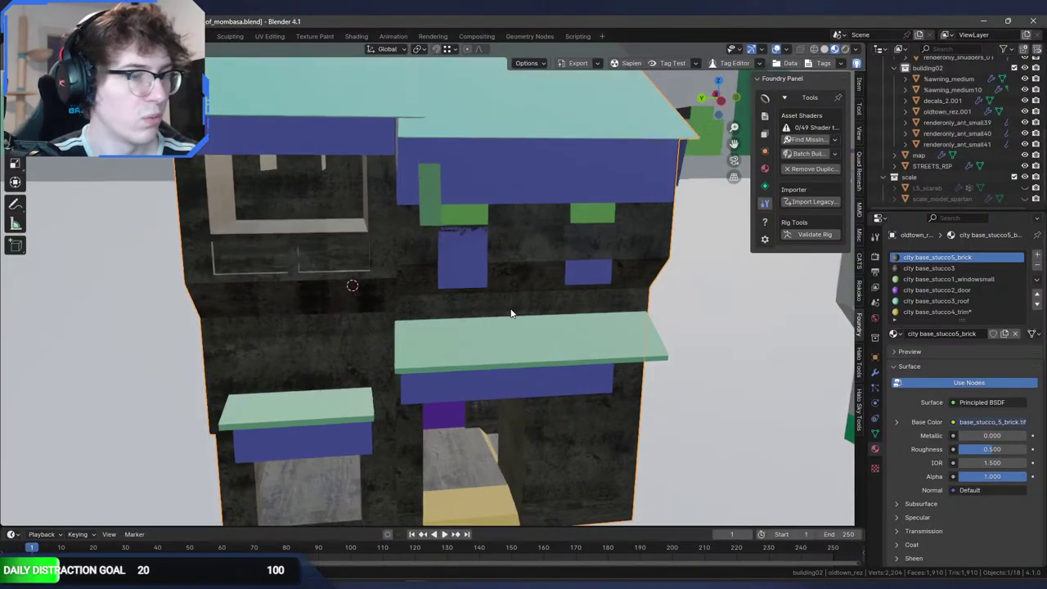
key("alt+Tab")
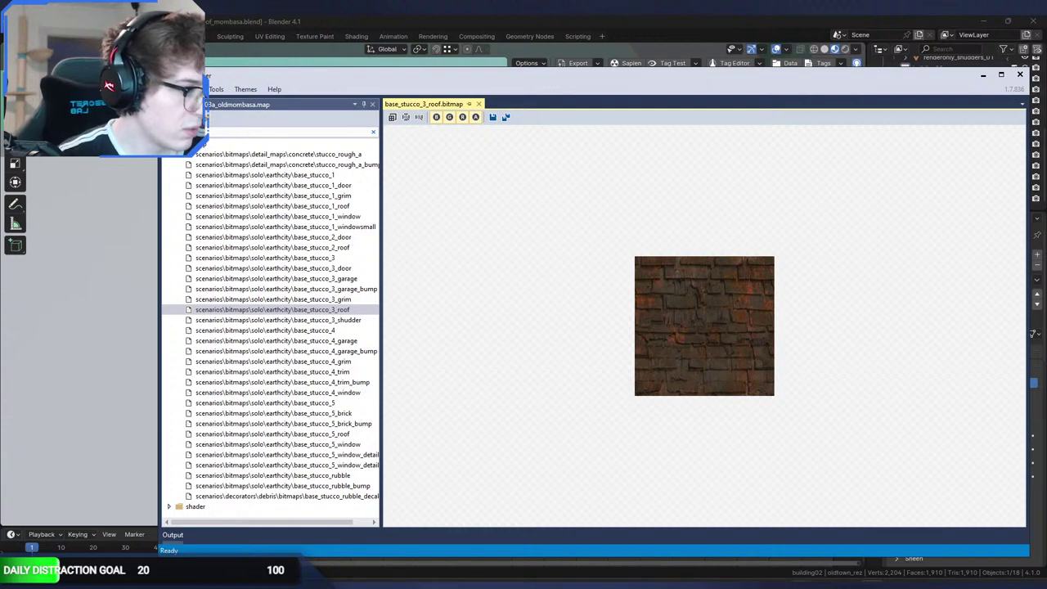
Step: Check which texture the base_stucco2_roof material uses in the earthcity_1_textured Blender file, then return to its layout view
left_click(557, 583)
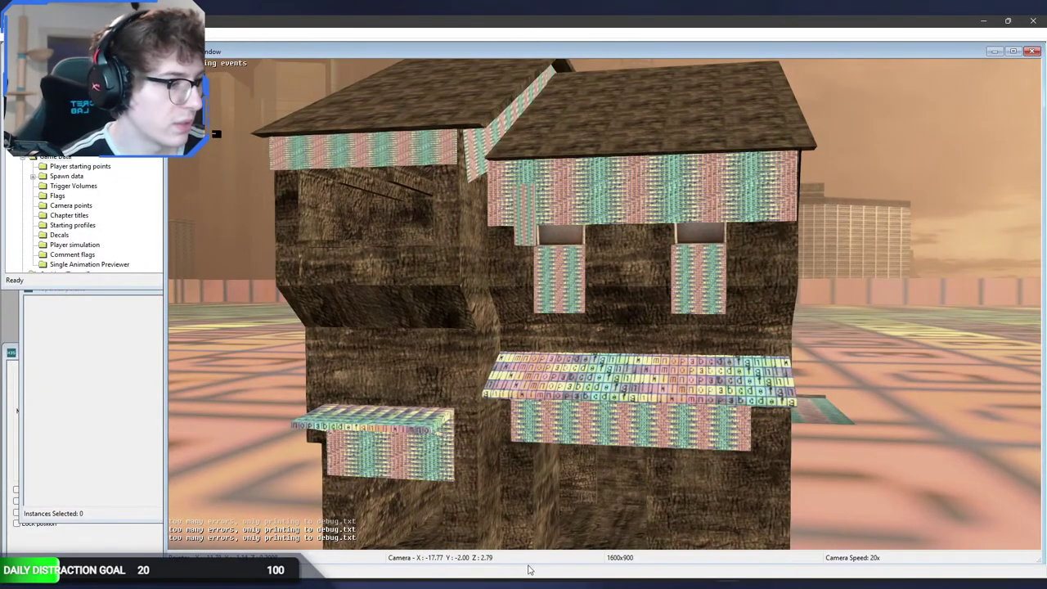
mouse_move(421, 575)
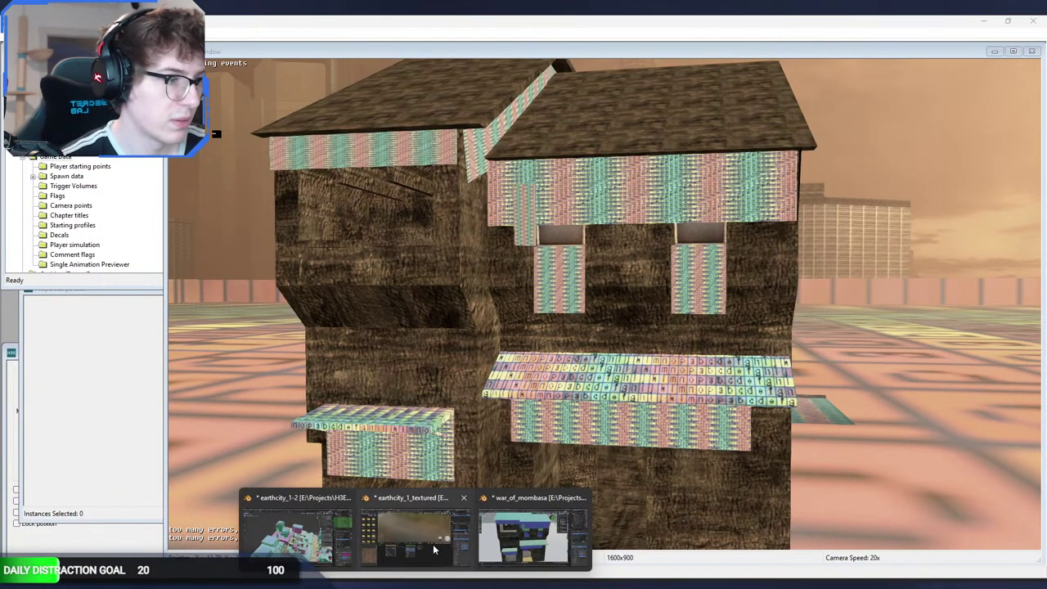
left_click(433, 544)
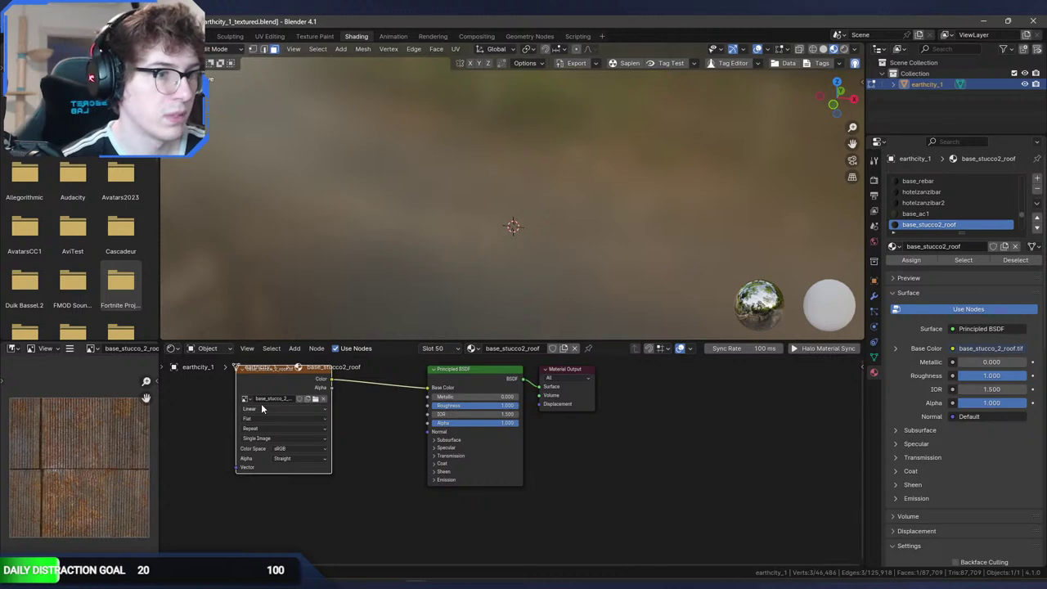
key("Escape")
left_click(196, 36)
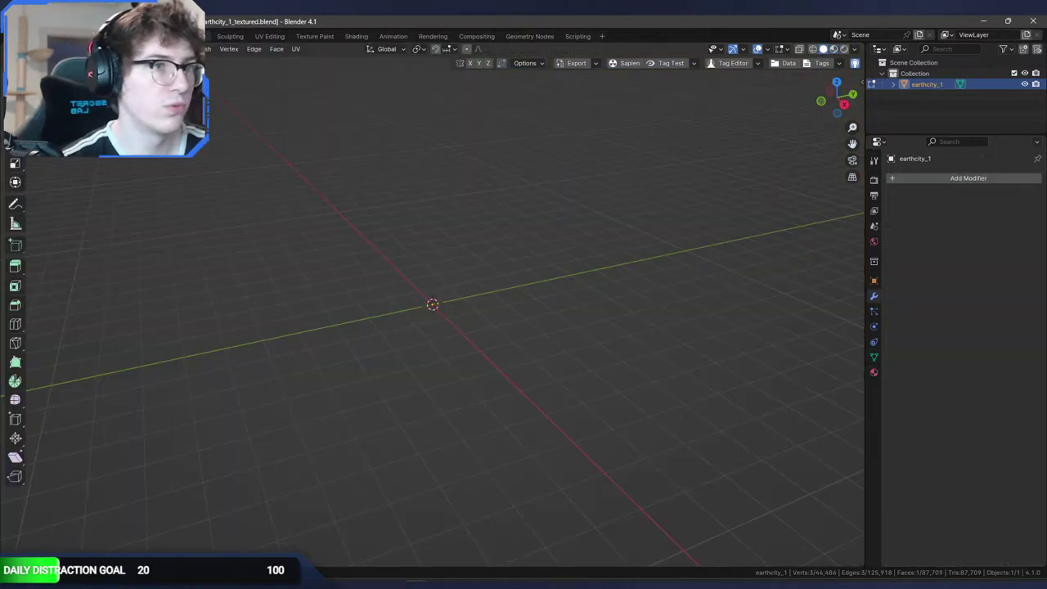
left_click(162, 37)
Step: Switch to Guerilla and close the base_stucco3_roof.shader tag
key("alt+Tab")
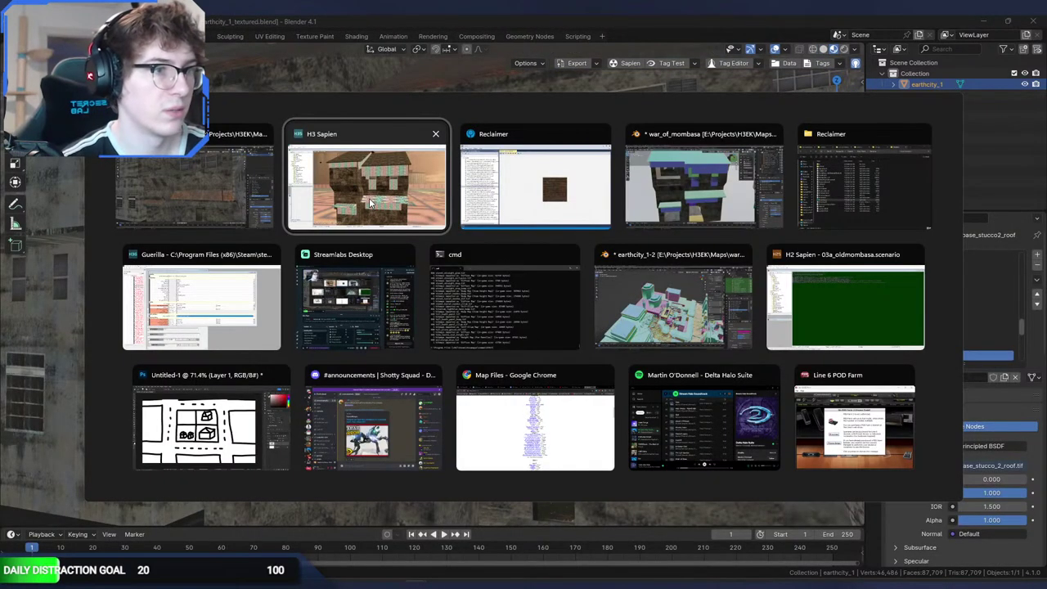
left_click(242, 299)
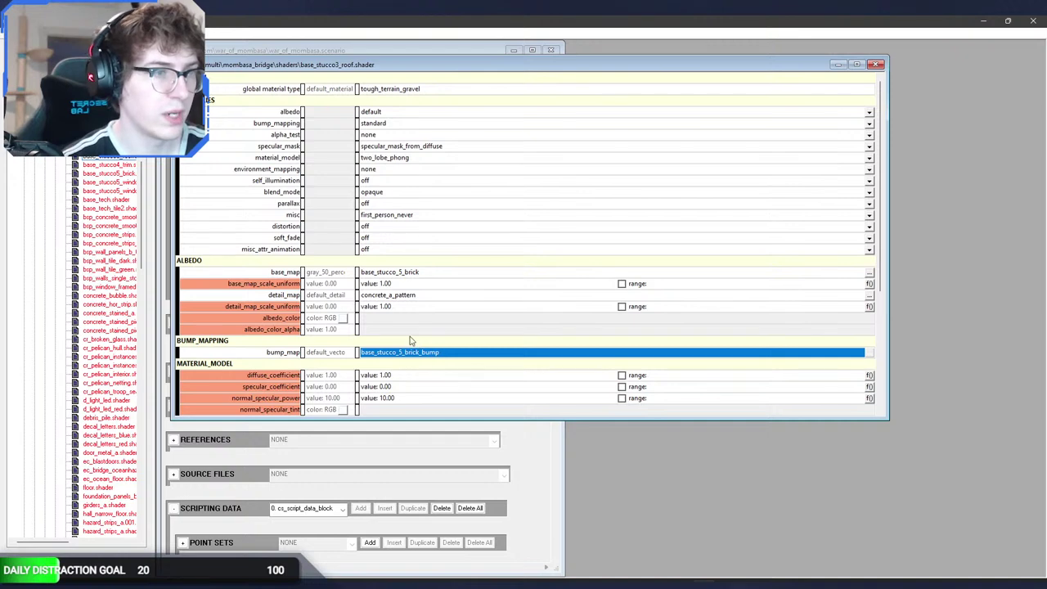
left_click(875, 65)
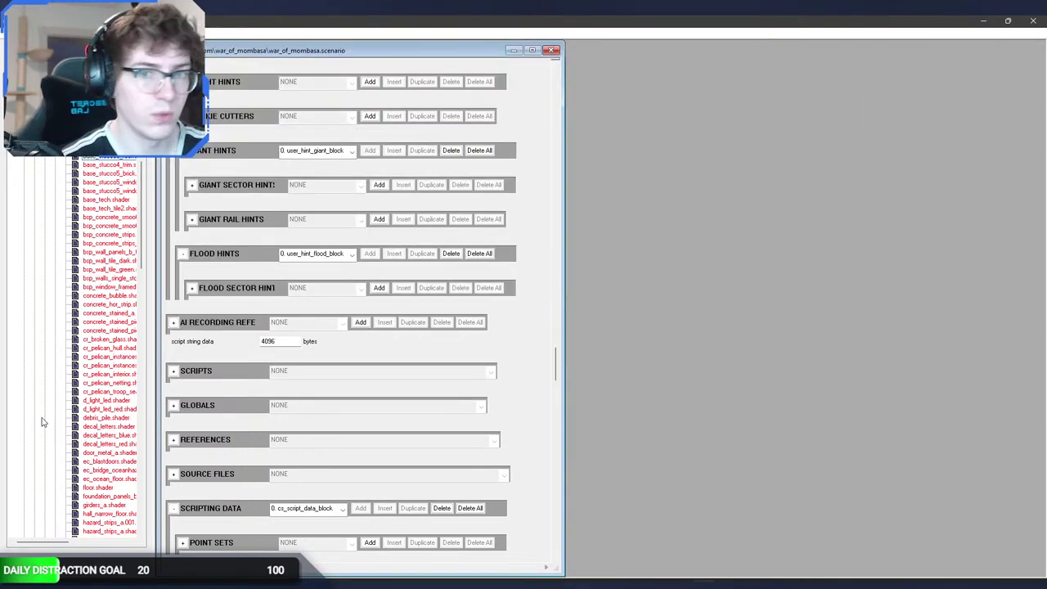
key("alt+Tab")
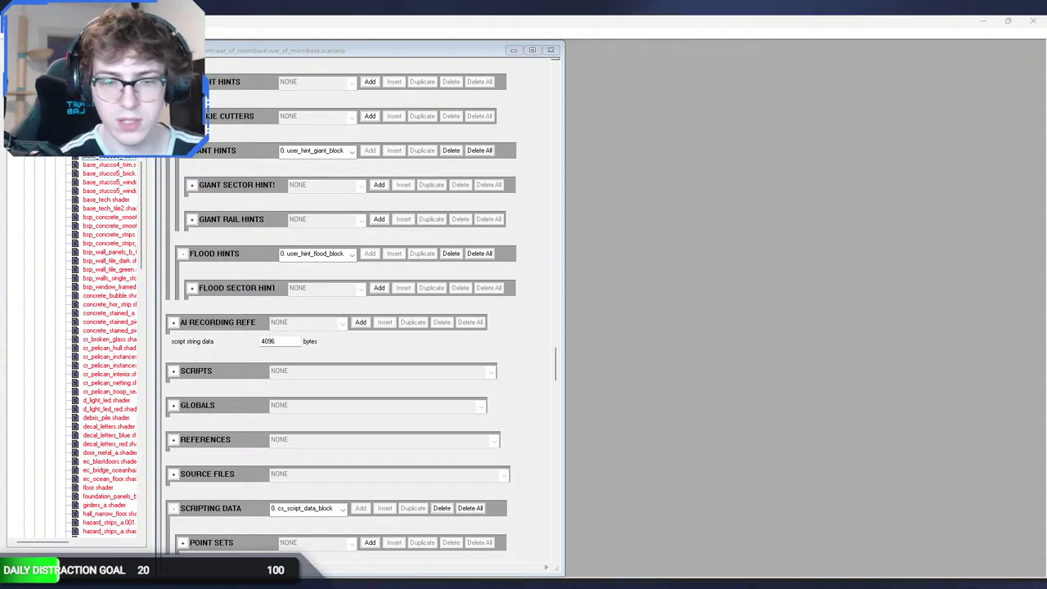
key("alt+Tab")
key("Up")
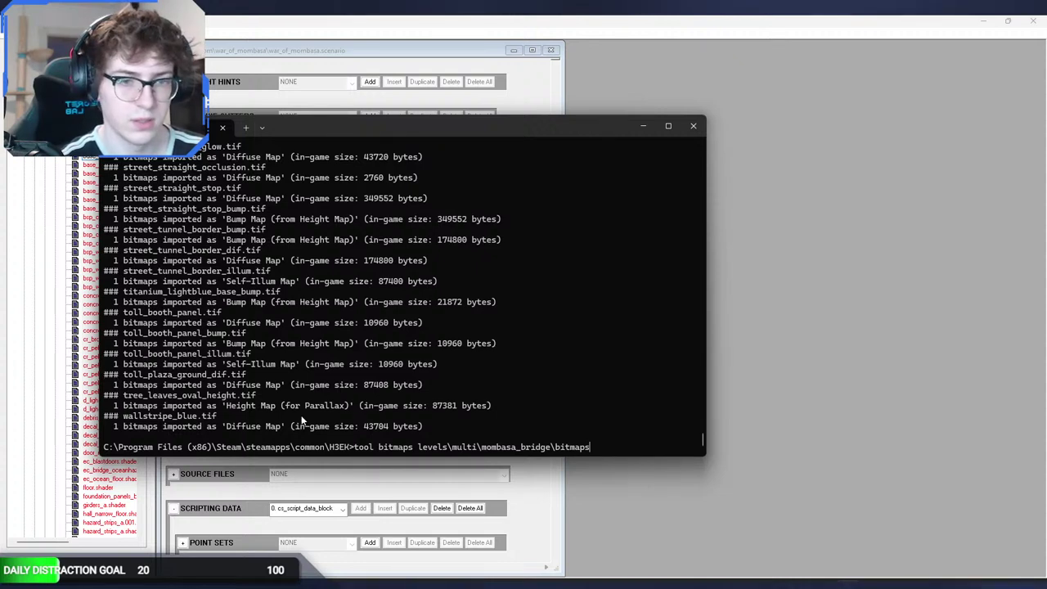
left_click(515, 512)
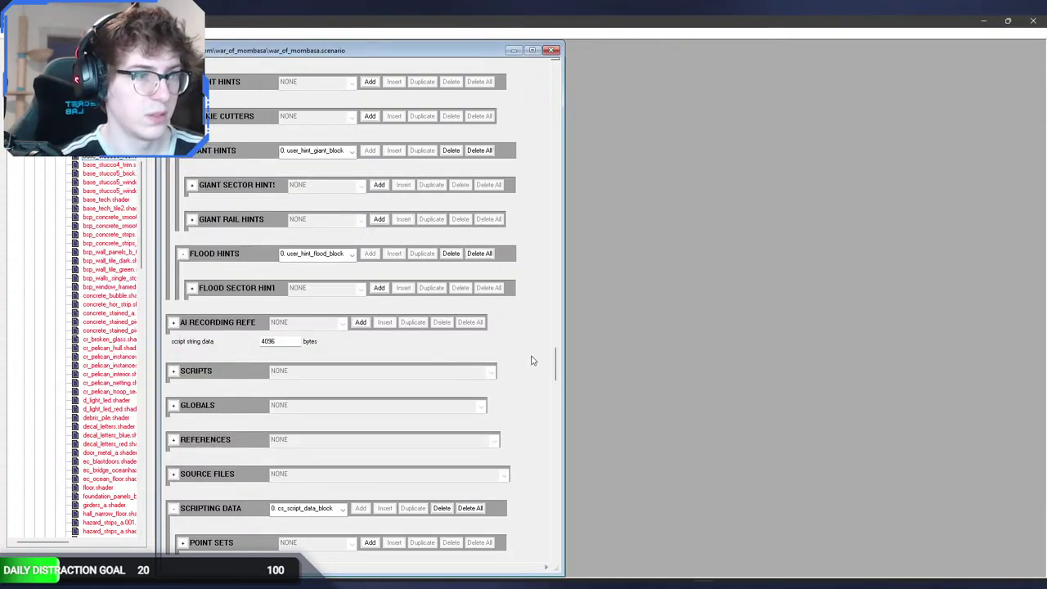
left_click_drag(557, 374, 558, 374)
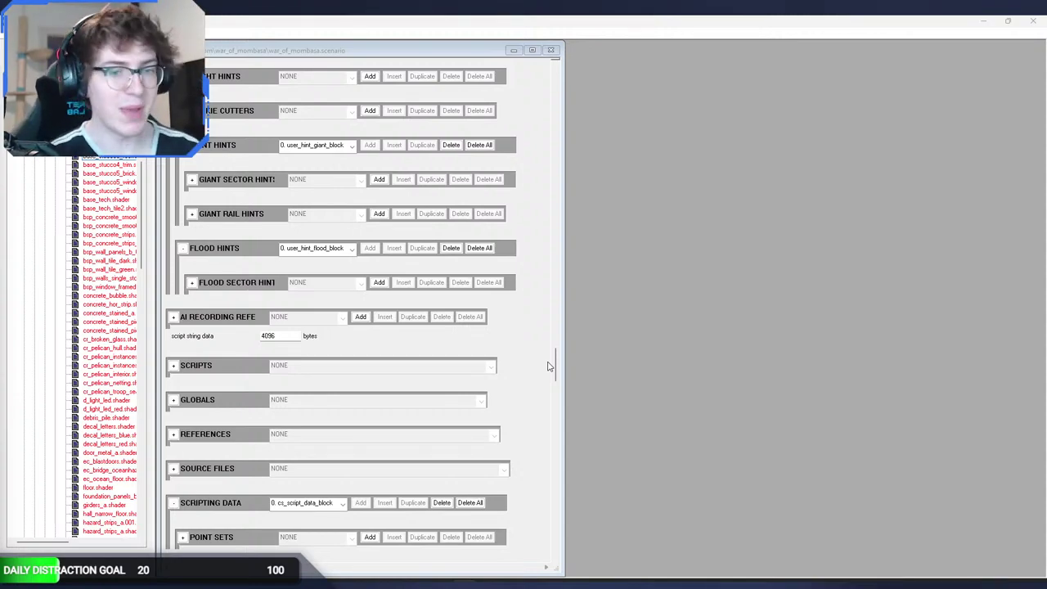
left_click_drag(556, 364, 573, 122)
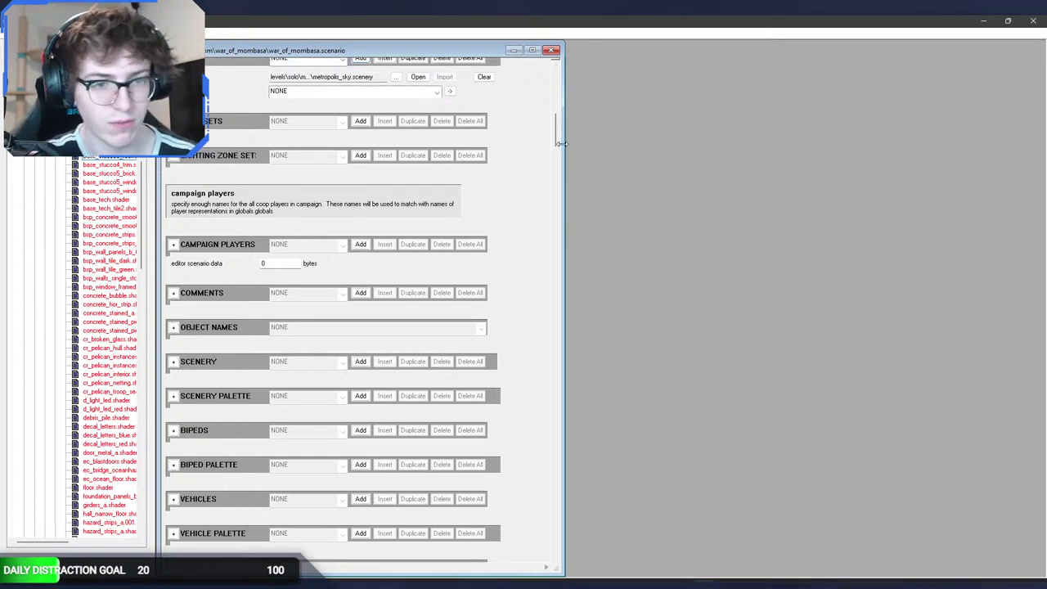
left_click_drag(557, 137, 563, 109)
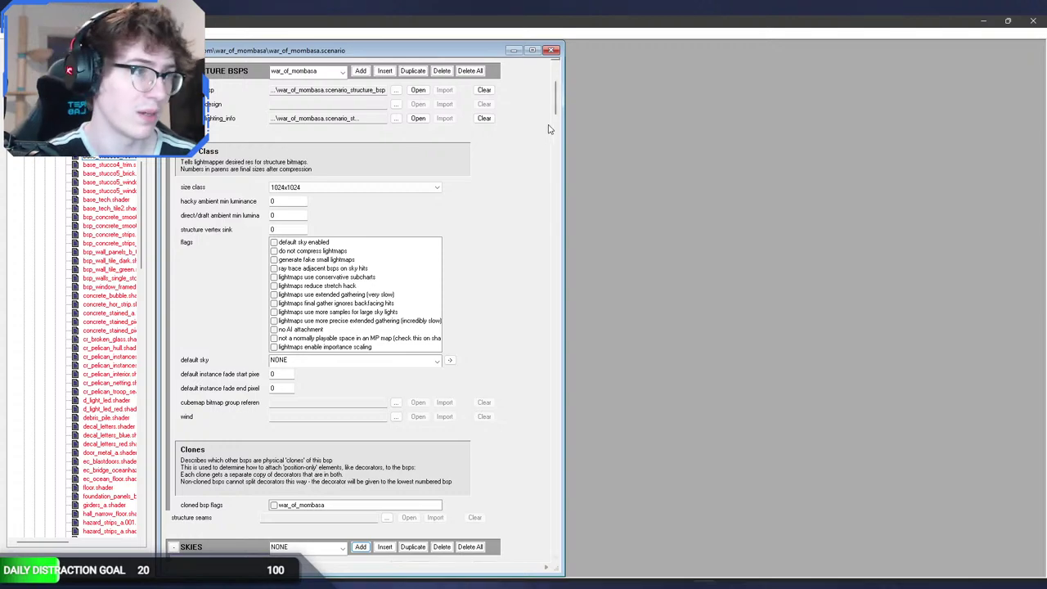
left_click_drag(557, 103, 581, 88)
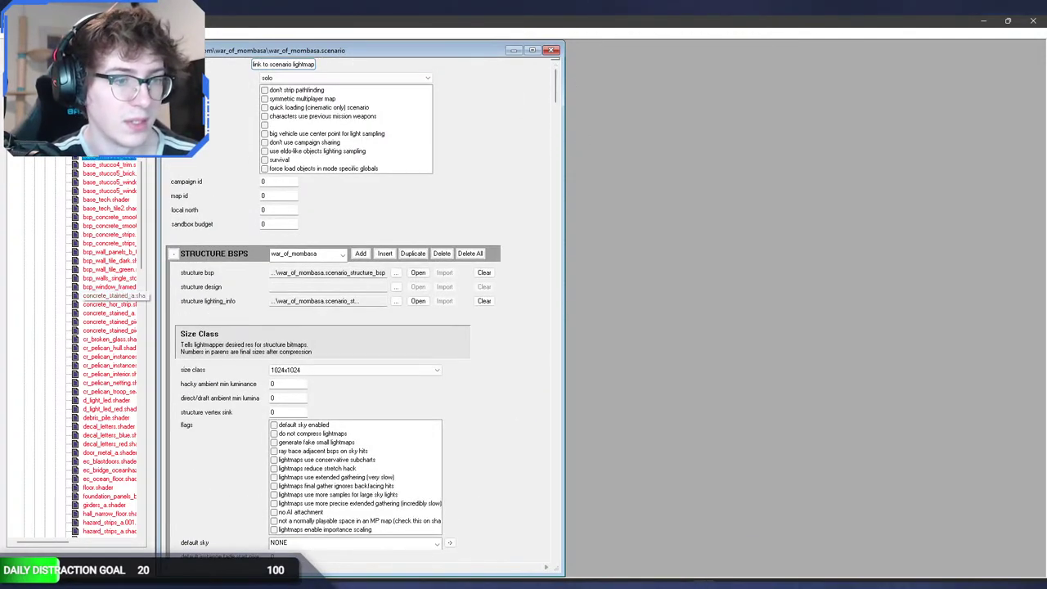
Step: Open base_stucco2_roof.shader from mombasa_bridge and set its bump_mapping to off
left_click_drag(111, 583, 584, 282)
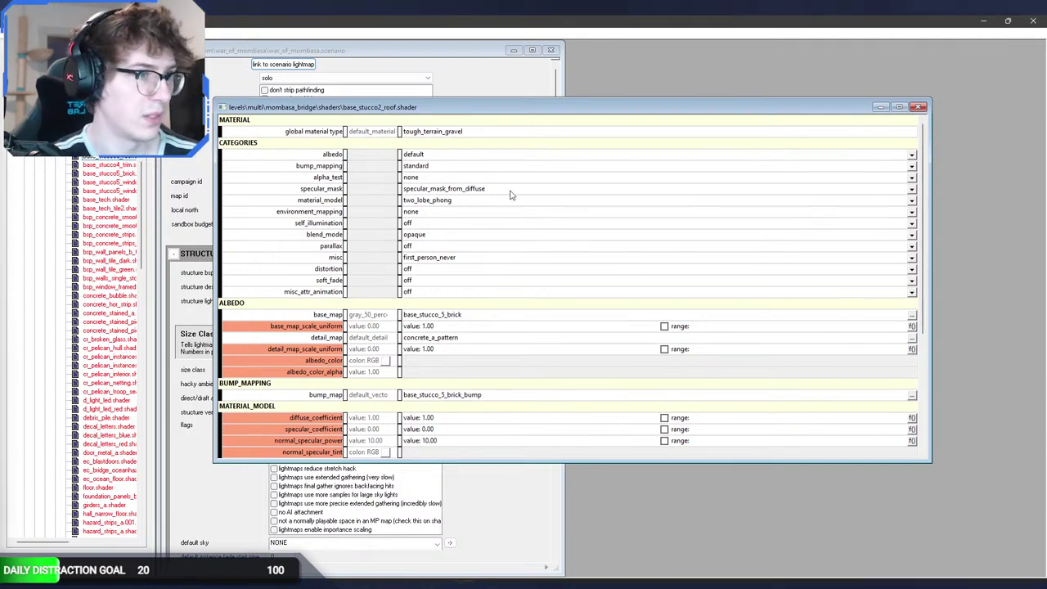
left_click(444, 168)
left_click(446, 175)
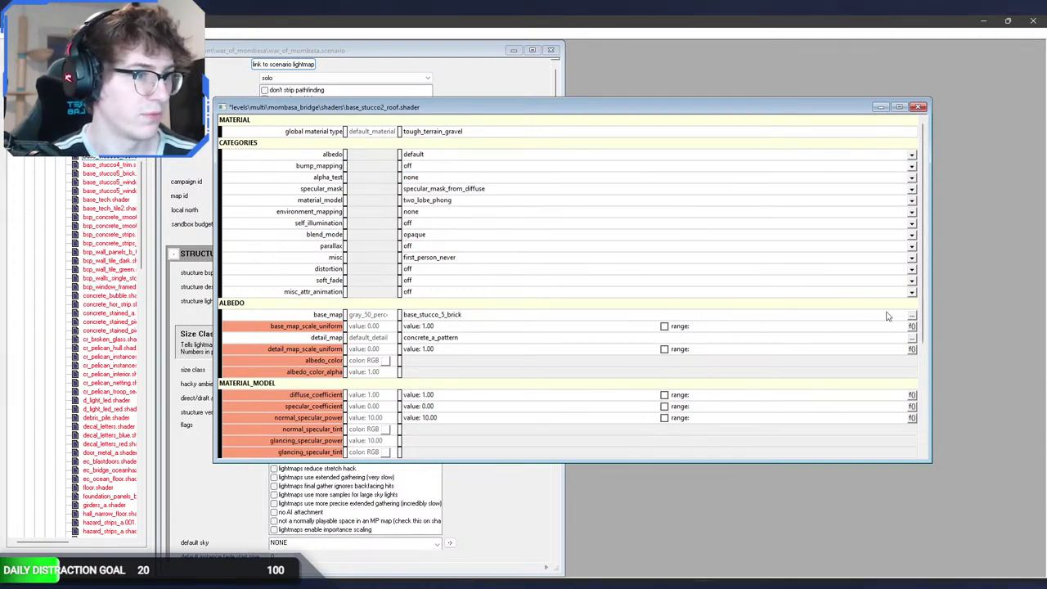
Step: Assign base_stucco_2_roof.bitmap as the base_map of base_stucco2_roof.shader and save the tag
left_click(912, 315)
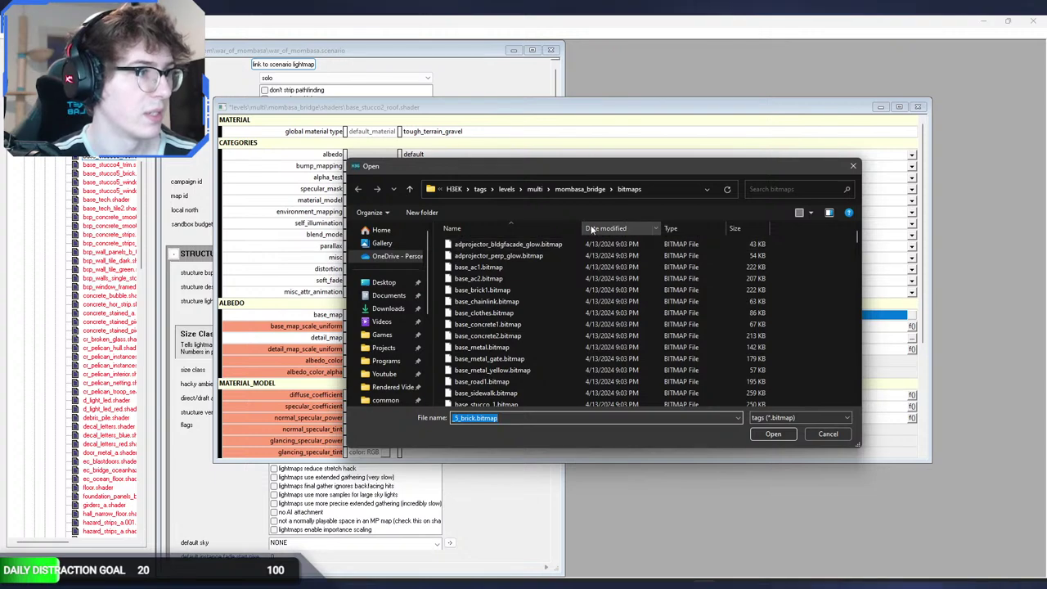
scroll(536, 306, "down", 2)
scroll(536, 308, "down", 1)
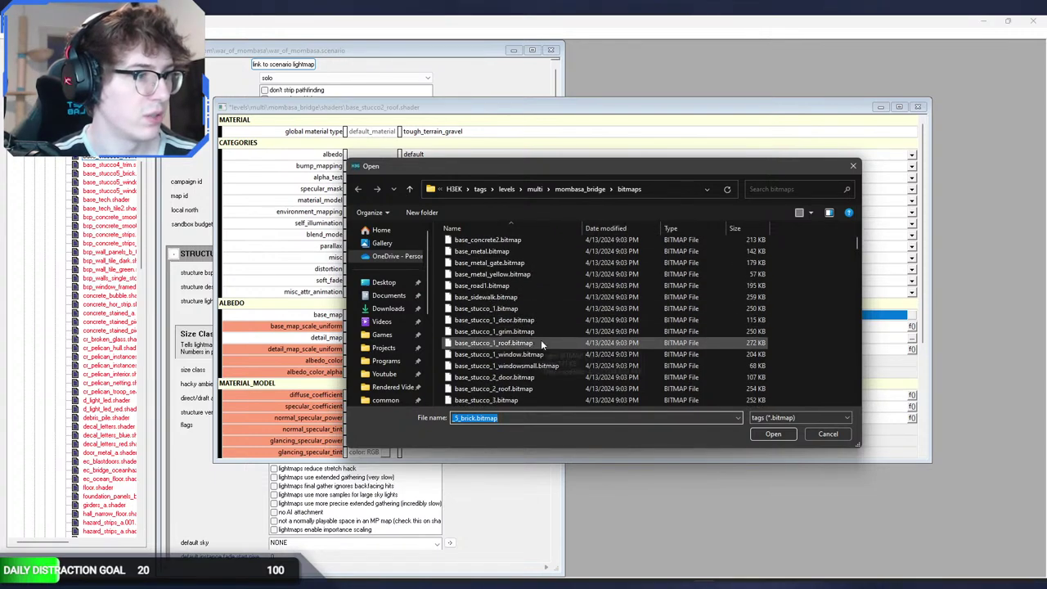
left_click(542, 389)
double_click(542, 389)
key("ctrl+s")
Step: Switch to Halo 3 Sapien and look at the building's roof and awnings from above
key("alt+Tab")
left_click(171, 294)
middle_click_drag(290, 296, 282, 368)
key("w")
key("r")
key("s")
mouse_move(773, 480)
middle_mouse_down()
mouse_move(774, 463)
mouse_move(774, 480)
middle_mouse_up()
key("f")
Step: Rerun the level's structure import command in the command window and return to Halo 3 Sapien
key("alt+Tab")
key("alt+Tab")
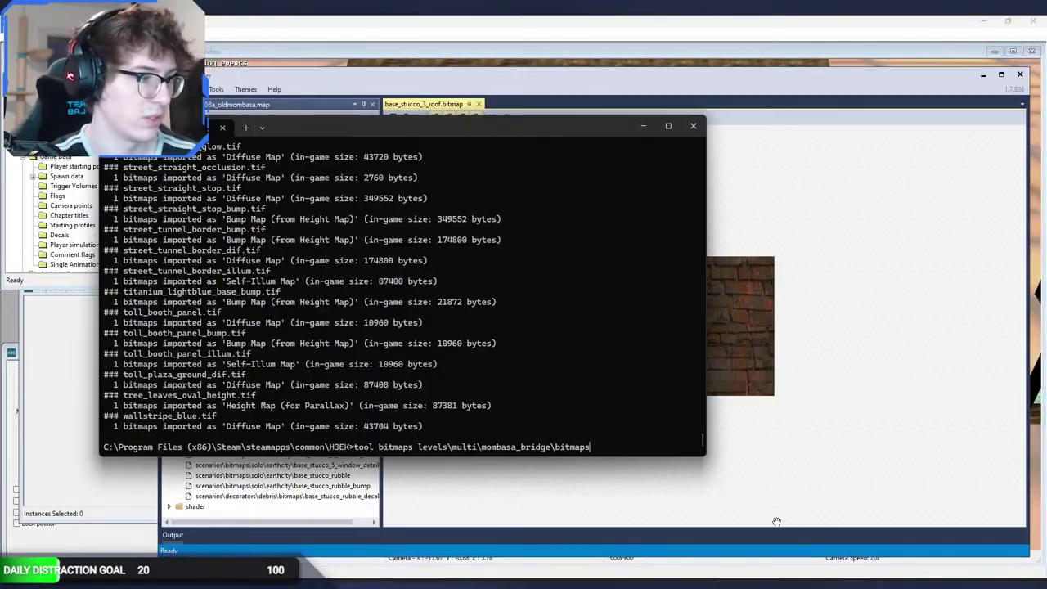
key("Up")
key("Up")
key("Return")
left_click(1036, 362)
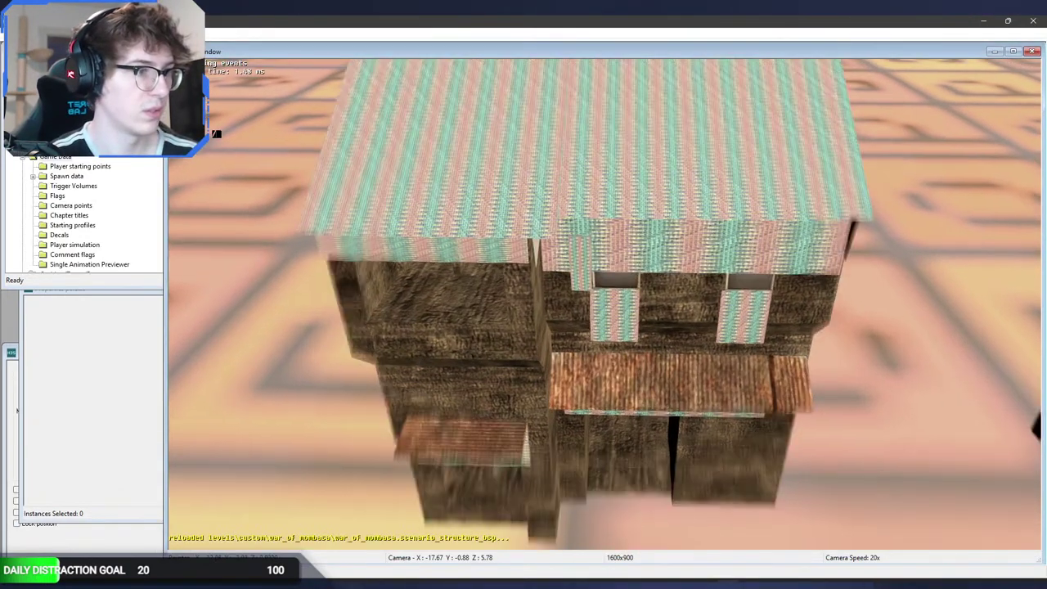
Step: Examine the building's awnings, lower walls and side wall in Halo 3 Sapien from above and from street level
key("w")
middle_click_drag(605, 305, 574, 303)
key("d")
key("s")
key("w")
middle_click_drag(730, 294, 696, 306)
key("s")
key("s")
key("a")
key("f")
key("w")
key("s")
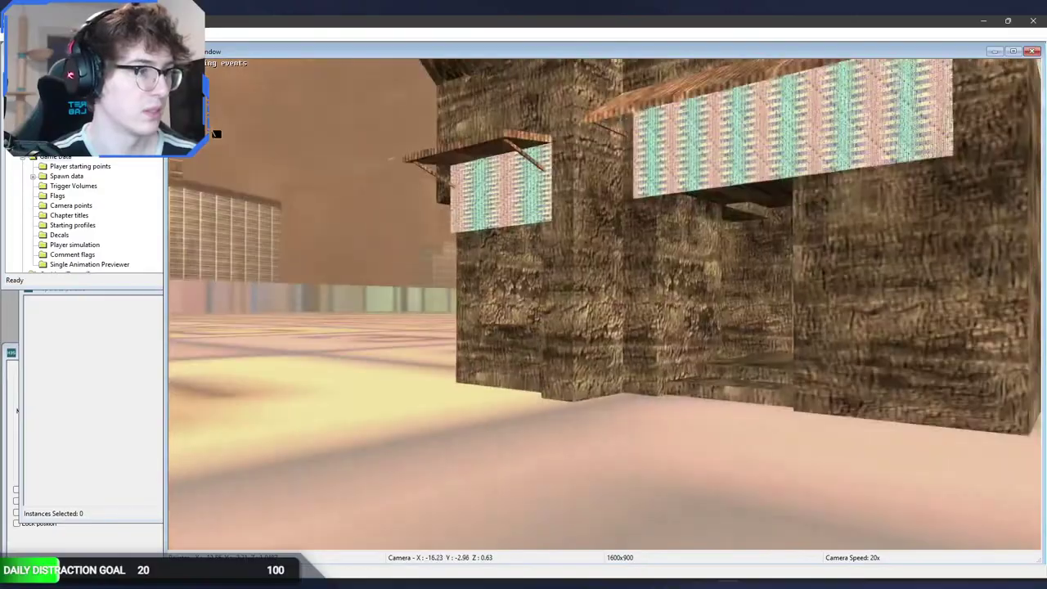
middle_click_drag(743, 275, 736, 328)
key("r")
key("w")
key("d")
key("d")
key("w")
middle_click_drag(606, 303, 576, 319)
key("w")
key("w")
middle_click_drag(216, 133, 204, 98)
key("s")
key("s")
middle_click_drag(761, 266, 735, 252)
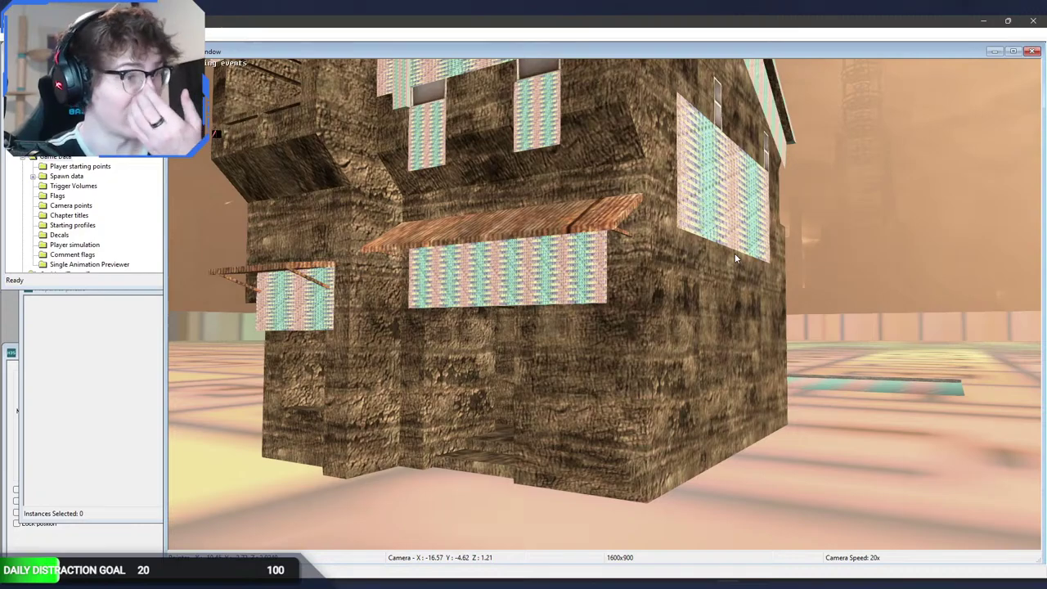
Step: Walk up to the building as the player to inspect the awnings, then go back to the free camera
key("Tab")
key("w")
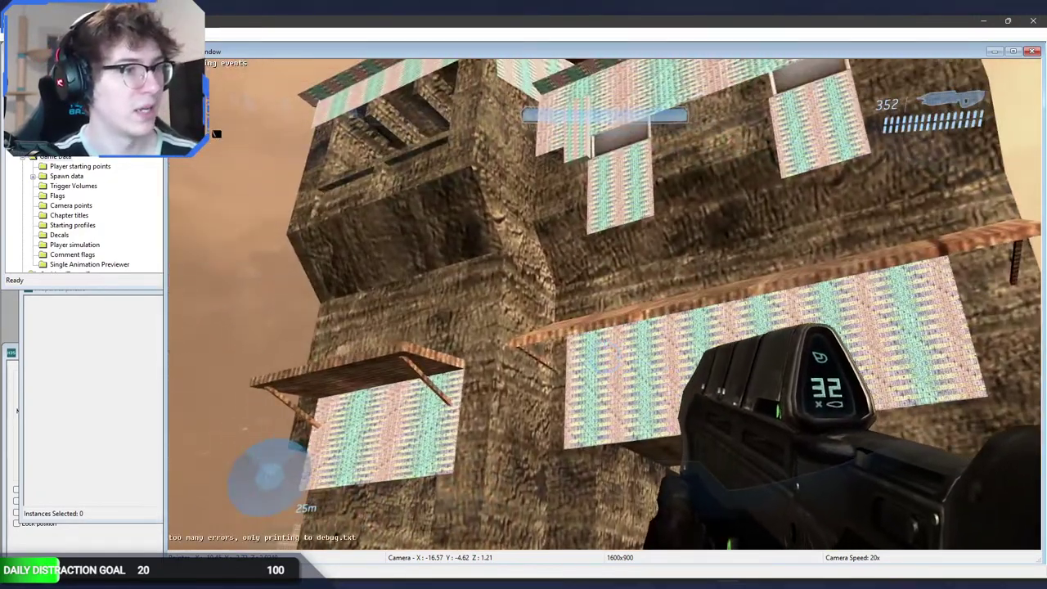
key("w")
key("w")
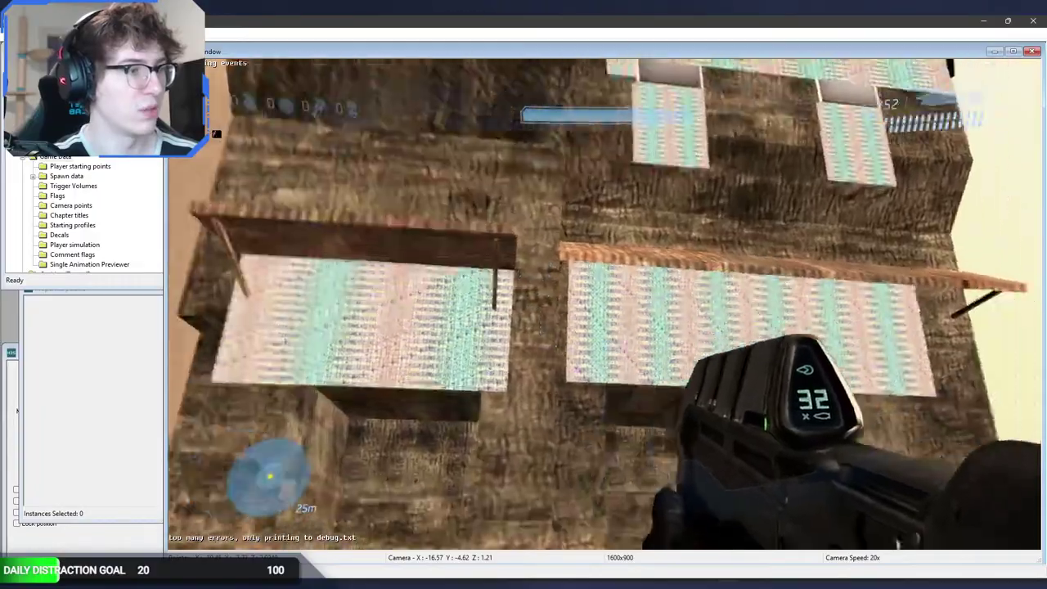
key("z")
key("z")
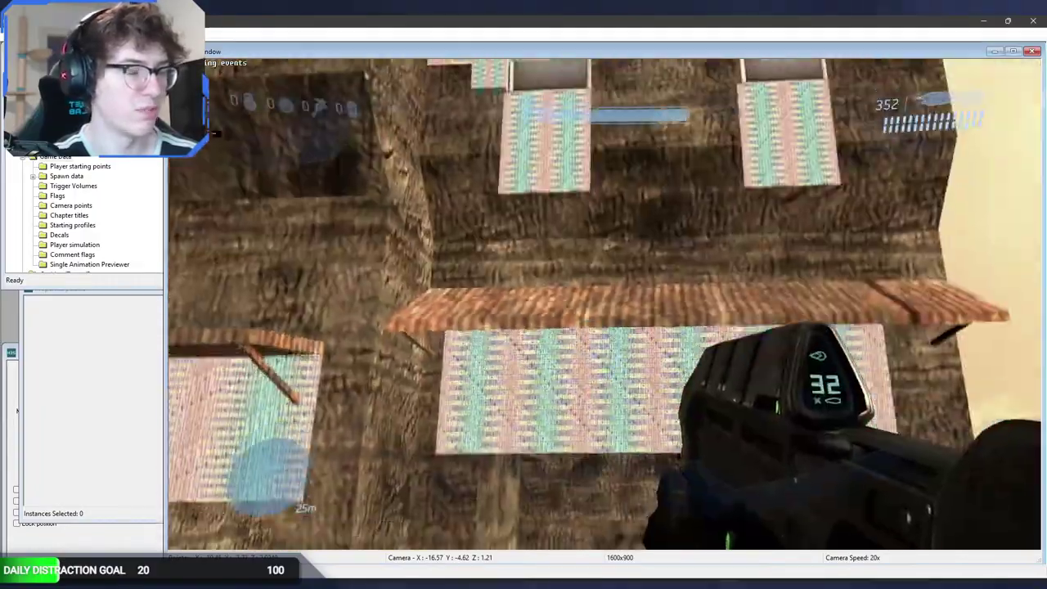
key("space")
key("z")
key("Tab")
key("s")
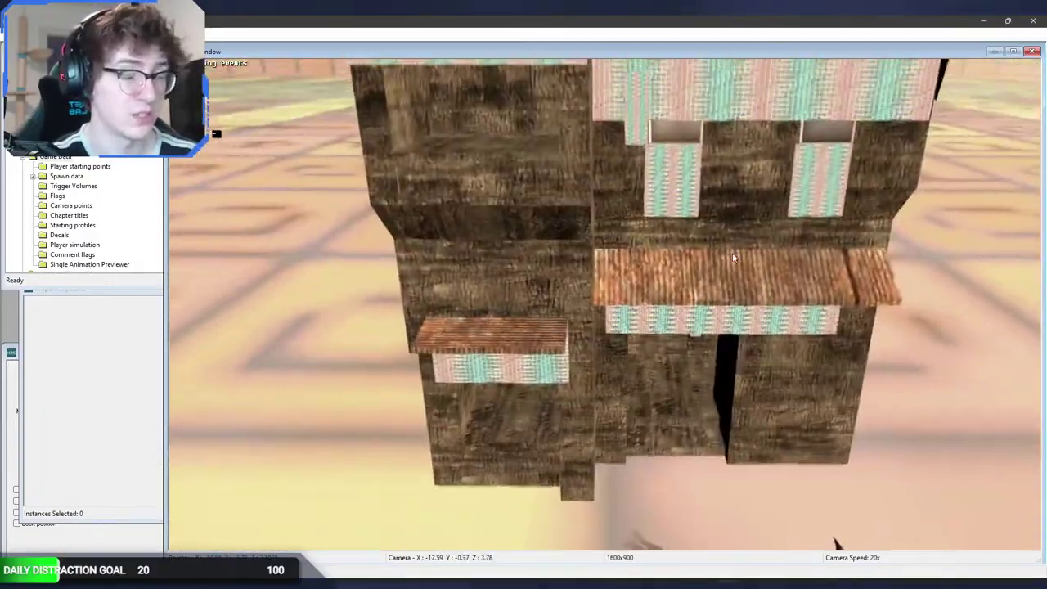
middle_click_drag(733, 257, 740, 265)
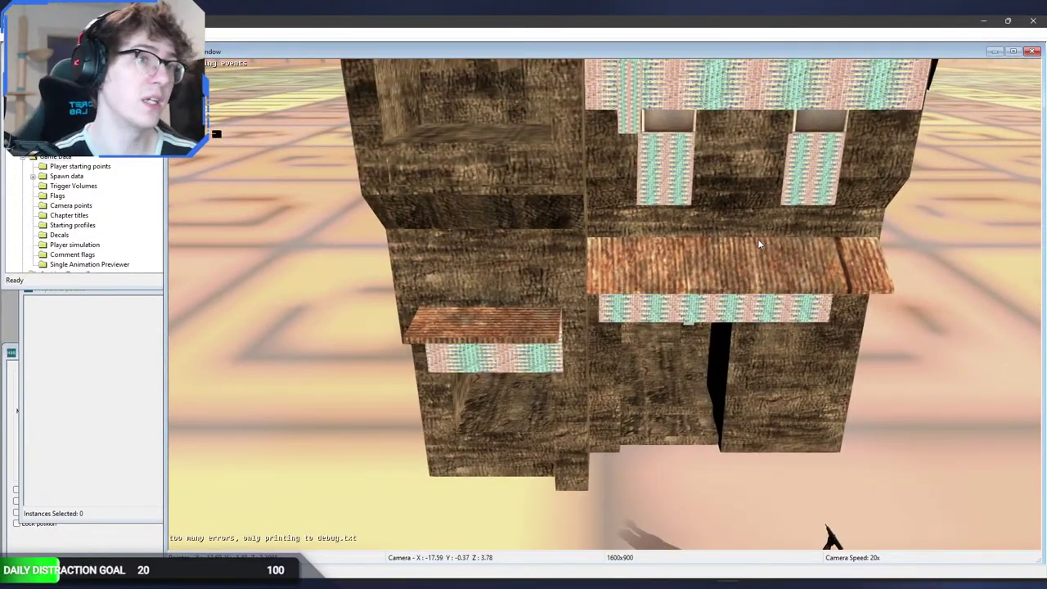
key("d")
middle_click_drag(768, 222, 765, 221)
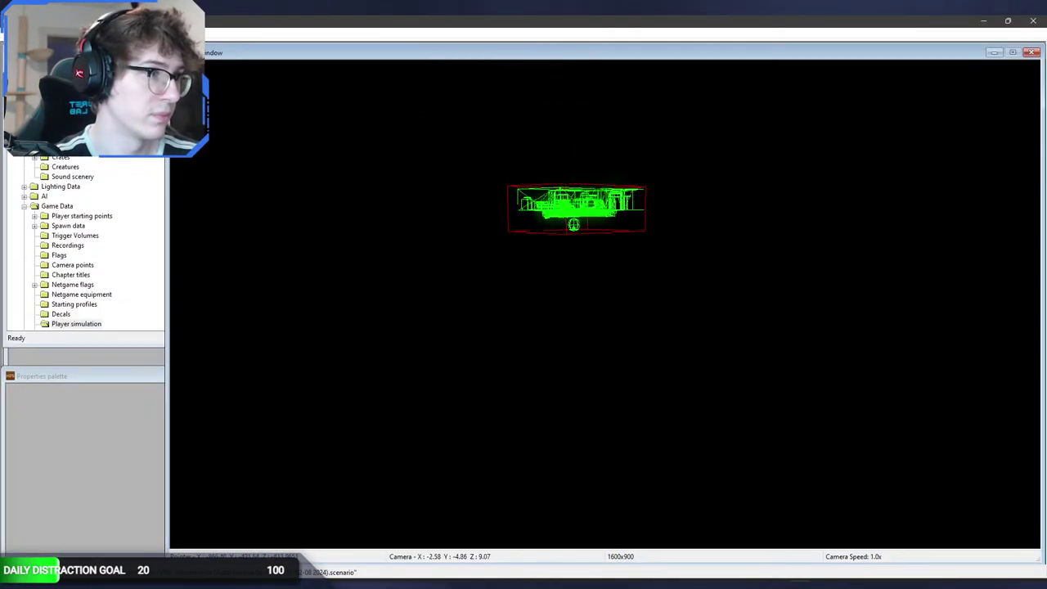
Step: Fly the Halo 2 Sapien camera into the 03a_oldmombasa scenario to find the original building
key("a")
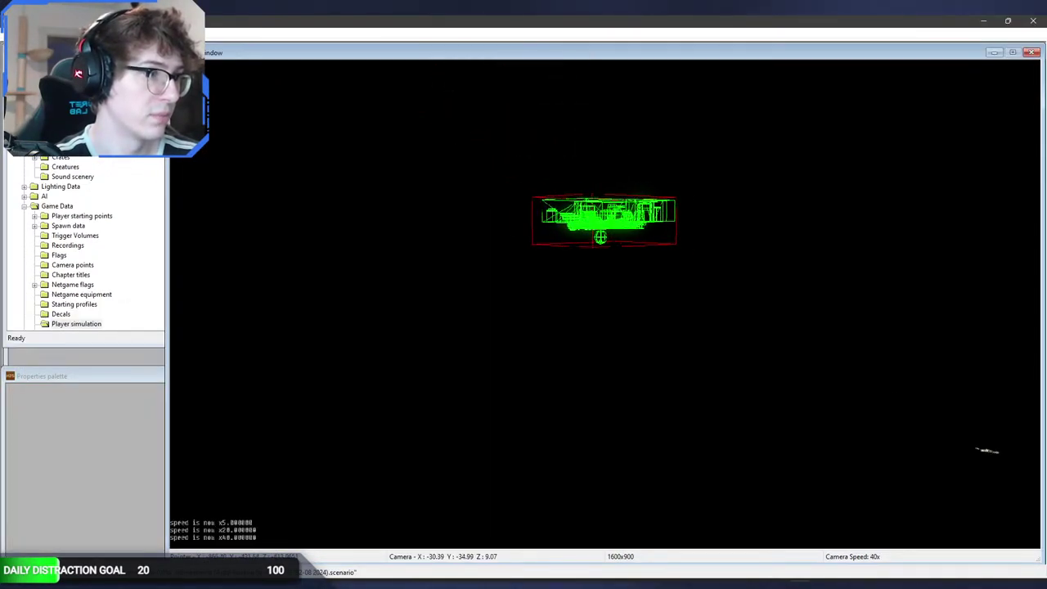
key("w")
key("w")
key("w")
key("w")
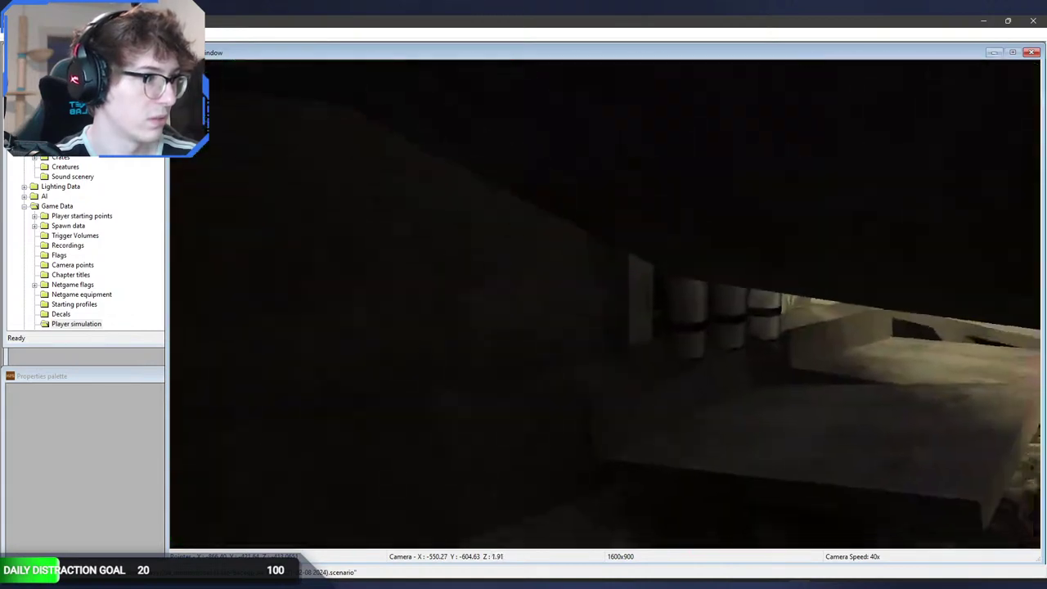
key("s")
key("s")
middle_click_drag(605, 303, 737, 299)
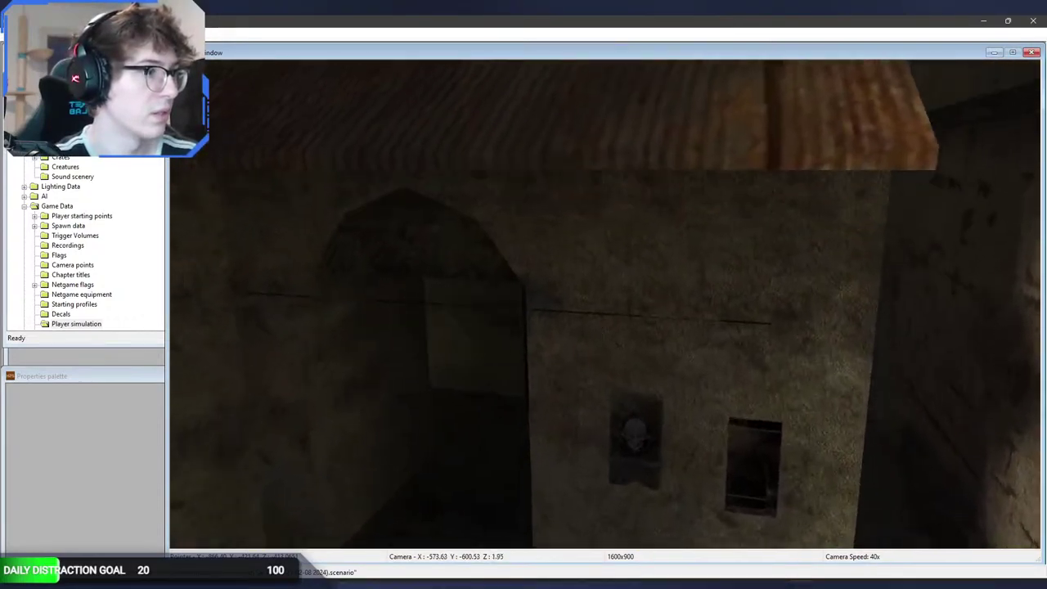
Step: Examine the original building's roof, awnings, walls and windows in Halo 2 Sapien from street and roof height
middle_click_drag(605, 302, 646, 220)
key("f")
middle_click_drag(605, 302, 564, 253)
key("r")
key("f")
key("r")
left_click_drag(564, 254, 565, 245)
key("s")
middle_click_drag(565, 245, 735, 411)
key("w")
key("w")
key("r")
key("s")
left_click_drag(735, 410, 805, 368)
key("s")
middle_click_drag(806, 368, 867, 327)
key("s")
key("w")
key("w")
key("w")
middle_click_drag(605, 304, 401, 289)
key("r")
key("r")
key("s")
key("w")
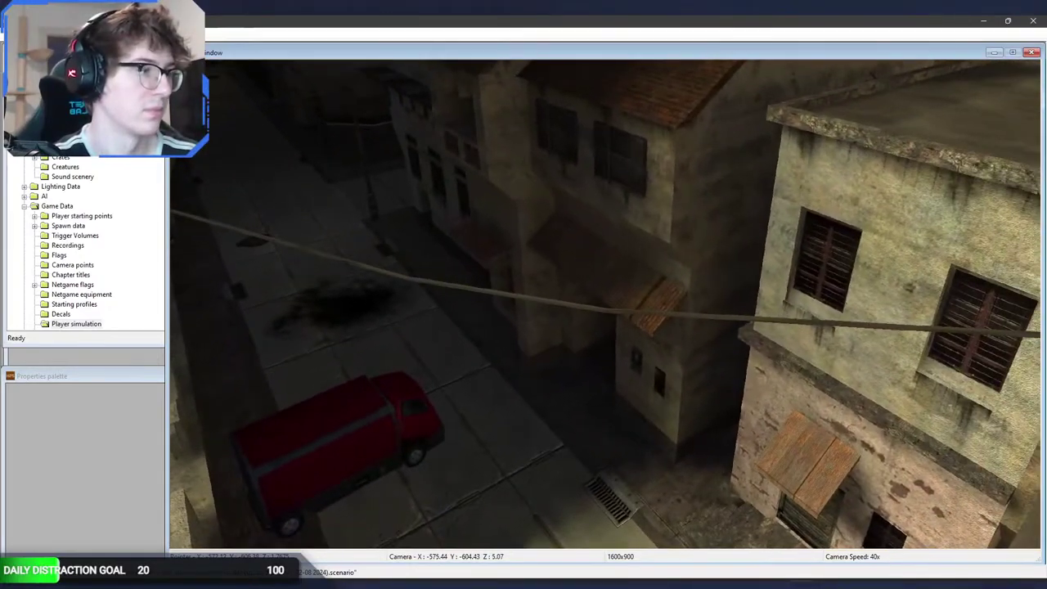
middle_click_drag(665, 334, 681, 324)
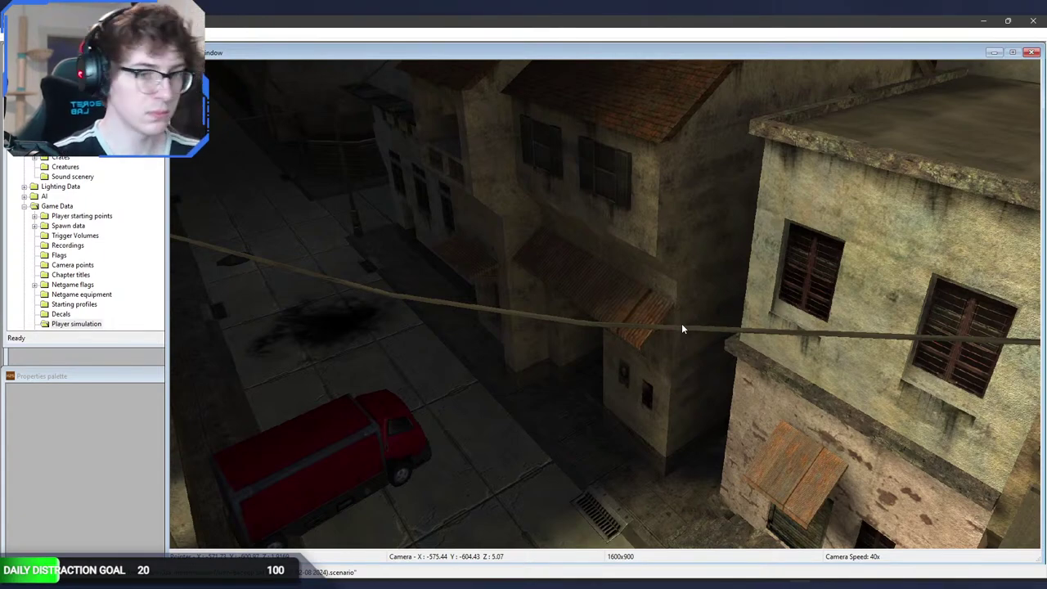
Step: Return to Halo 3 Sapien and compare the building's awning, upper windows and roof edge up close
key("alt+Tab")
key("a")
middle_click_drag(682, 323, 639, 251)
key("f")
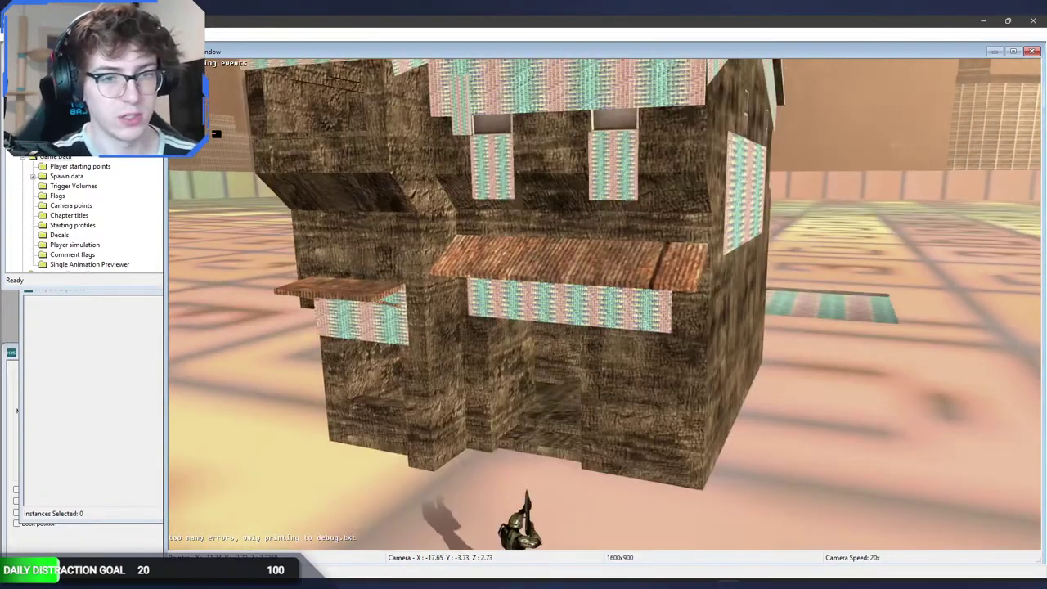
key("r")
key("w")
key("r")
key("w")
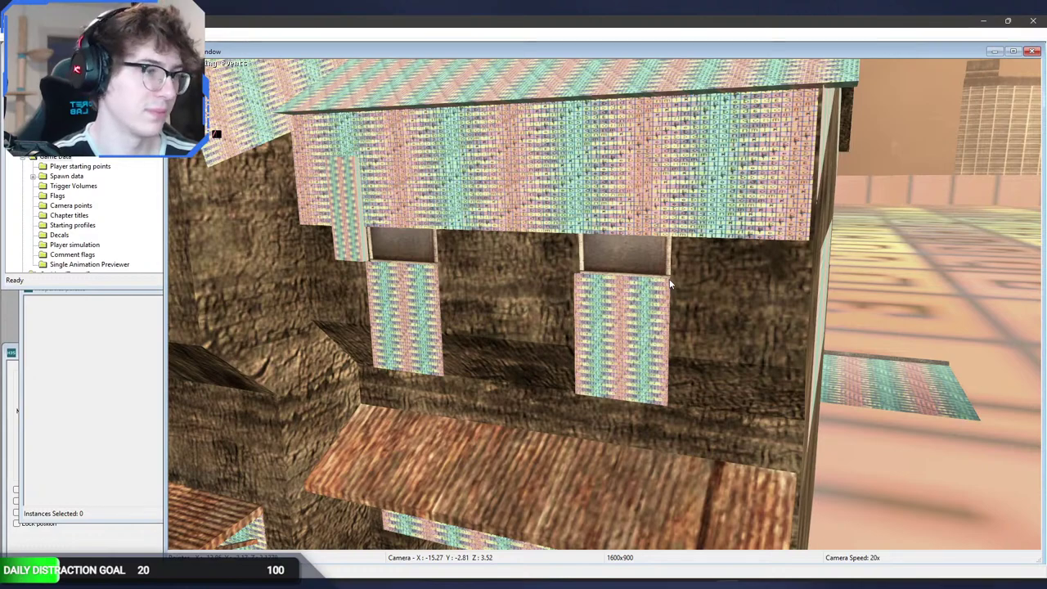
Step: Fly the Sapien camera around the building's front to examine its upper windows, awnings and lower walls
middle_click_drag(670, 284, 642, 274)
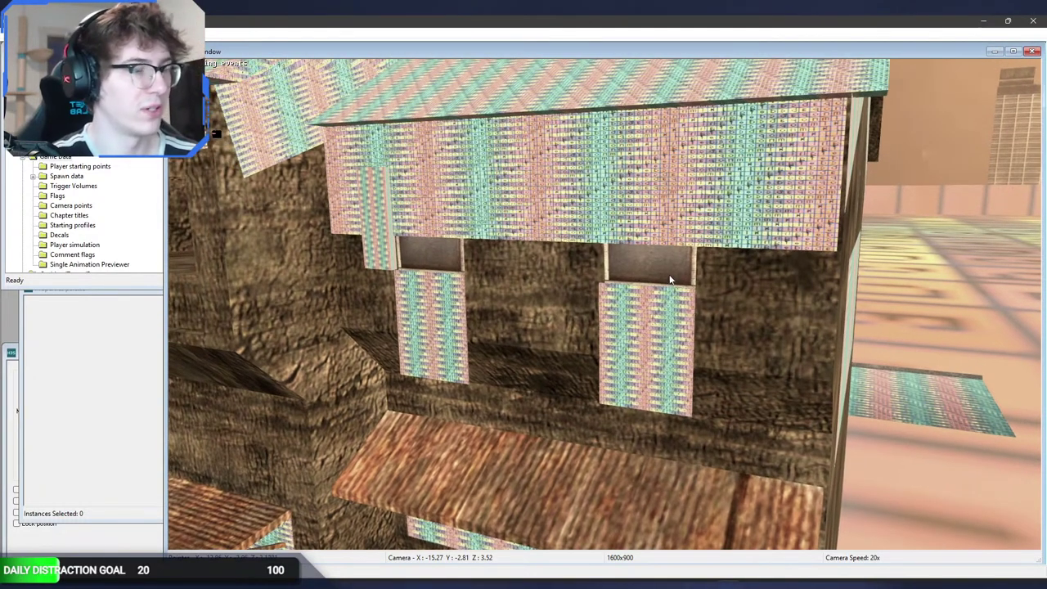
key("s")
right_click_drag(670, 284, 625, 282)
key("w")
key("w")
middle_click_drag(625, 282, 634, 352)
key("s")
key("s")
key("Tab")
key("Tab")
key("s")
Step: Switch to the earthcity_1-2 Blender file and select an upper window face of the building's decals object to identify its material
left_click(416, 583)
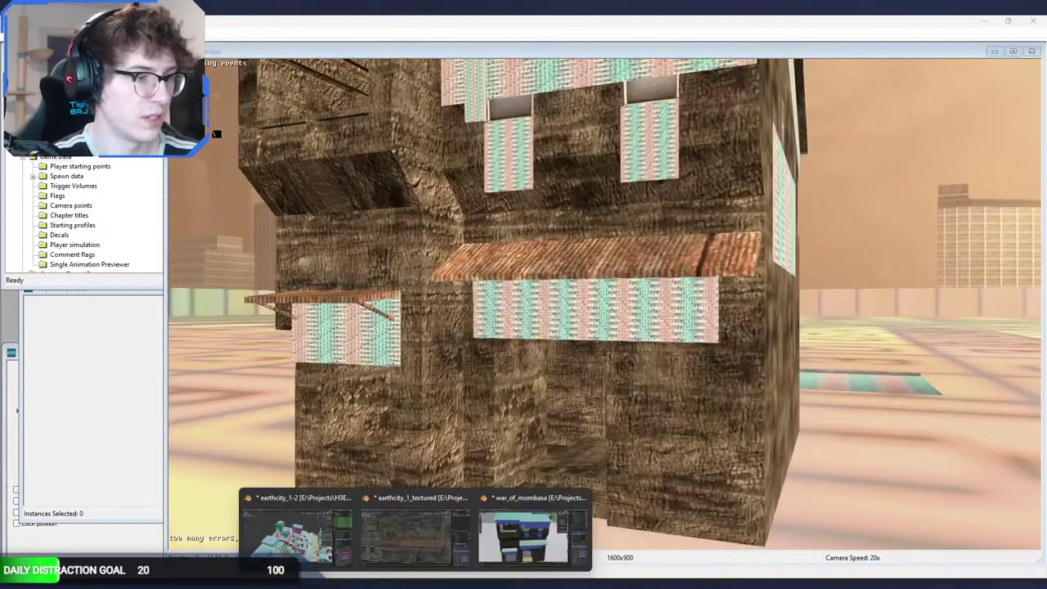
left_click(300, 534)
scroll(529, 315, "up", 4)
middle_click_drag(528, 315, 483, 288, "shift")
scroll(332, 237, "up", 3)
middle_click_drag(565, 282, 451, 253, "shift")
scroll(426, 286, "down", 4)
scroll(355, 279, "up", 3)
scroll(451, 253, "up", 3)
middle_click_drag(360, 270, 456, 286, "shift")
scroll(456, 286, "up", 3)
left_click(492, 300)
key("Tab")
key("Tab")
left_click(483, 293)
key("Tab")
left_click(476, 288)
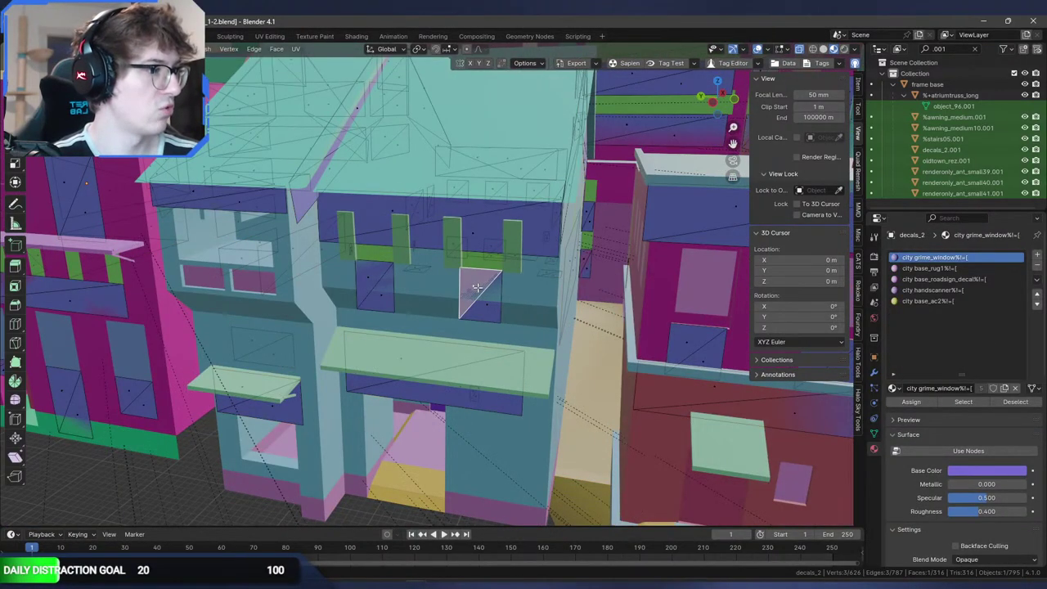
key("Tab")
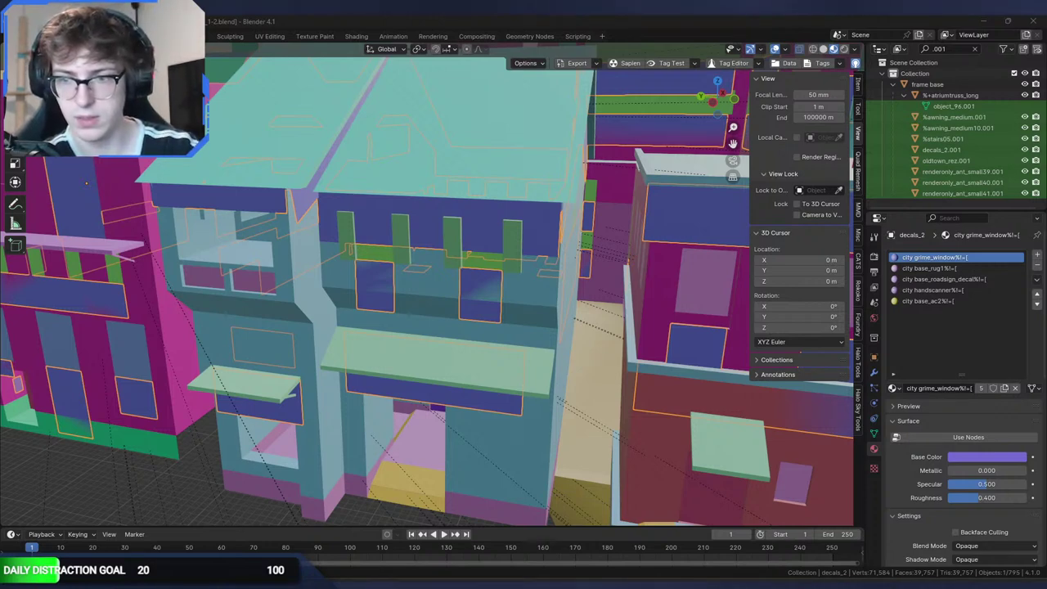
left_click_drag(770, 85, 826, 95)
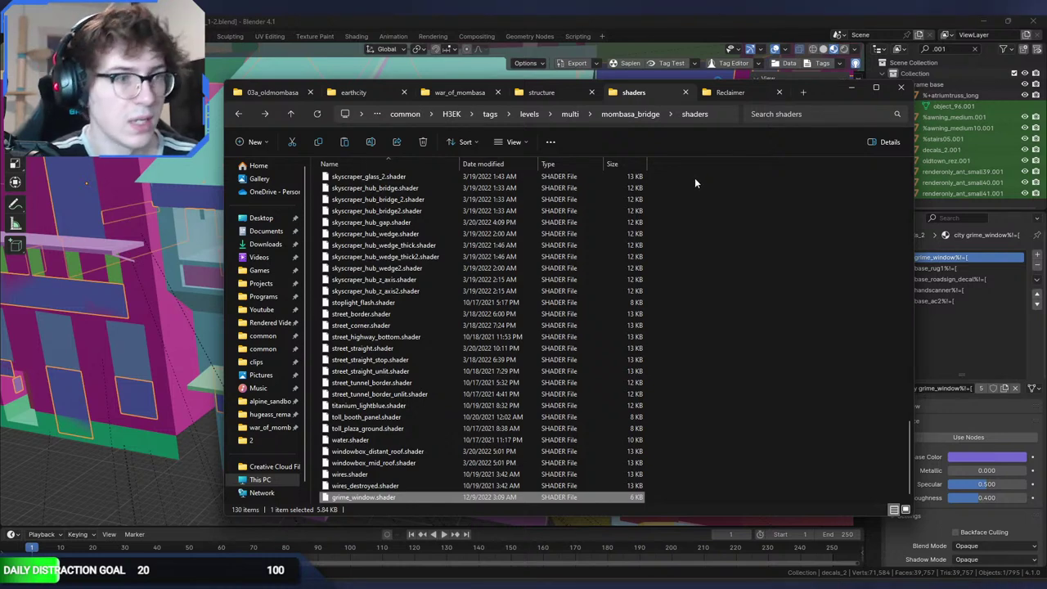
left_click_drag(828, 93, 813, 77)
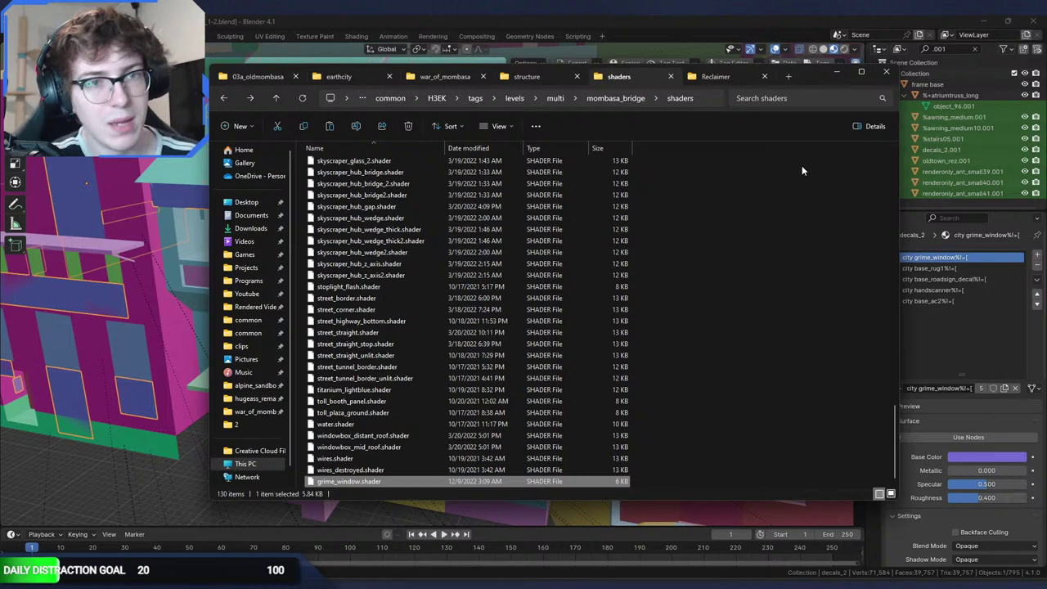
left_click(567, 15)
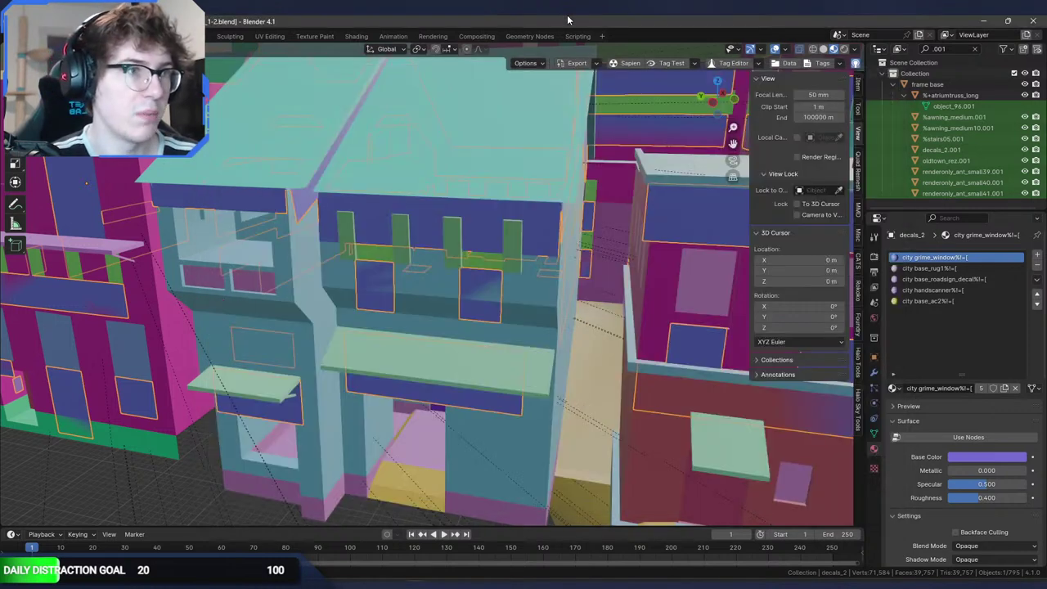
key("alt+Tab")
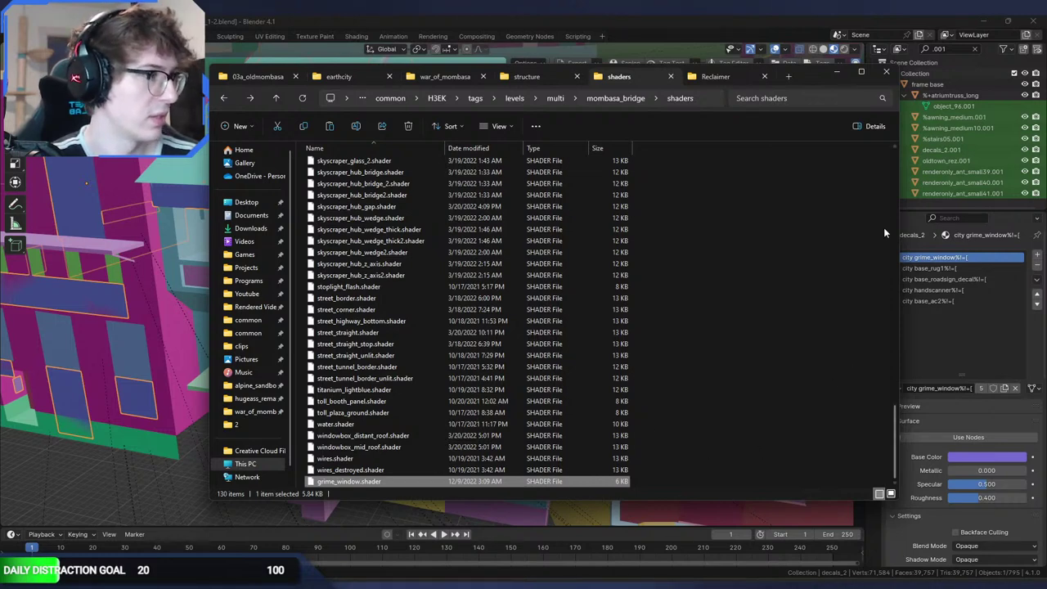
left_click(570, 30)
Step: Switch to the war_of_mombasa Blender file and check the building's windows and awnings
mouse_move(422, 577)
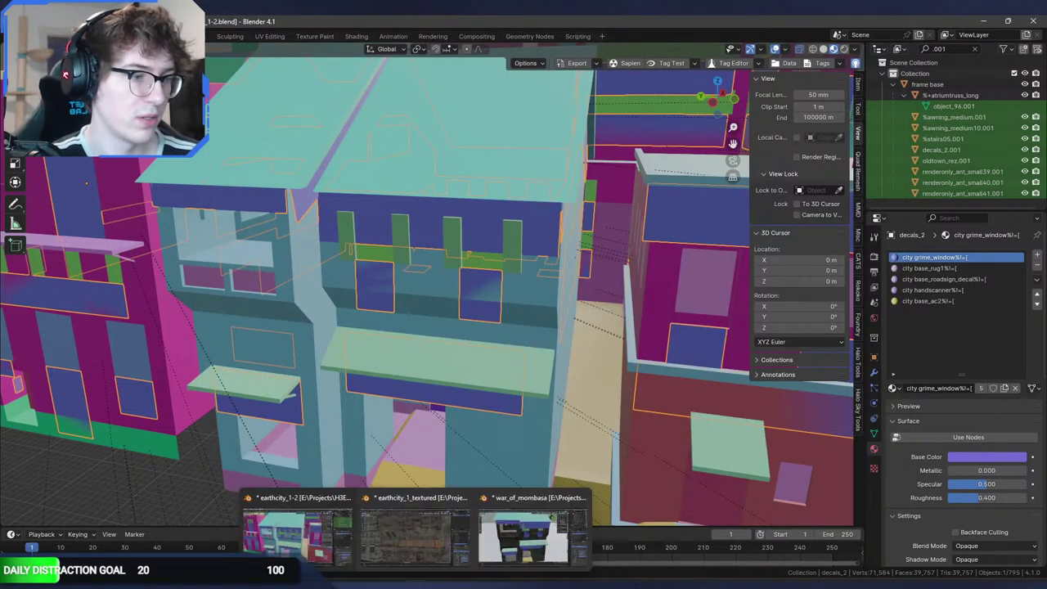
left_click(506, 550)
middle_click_drag(423, 393, 403, 371)
mouse_move(446, 295)
middle_mouse_down()
mouse_move(435, 284)
mouse_move(450, 288)
middle_mouse_up()
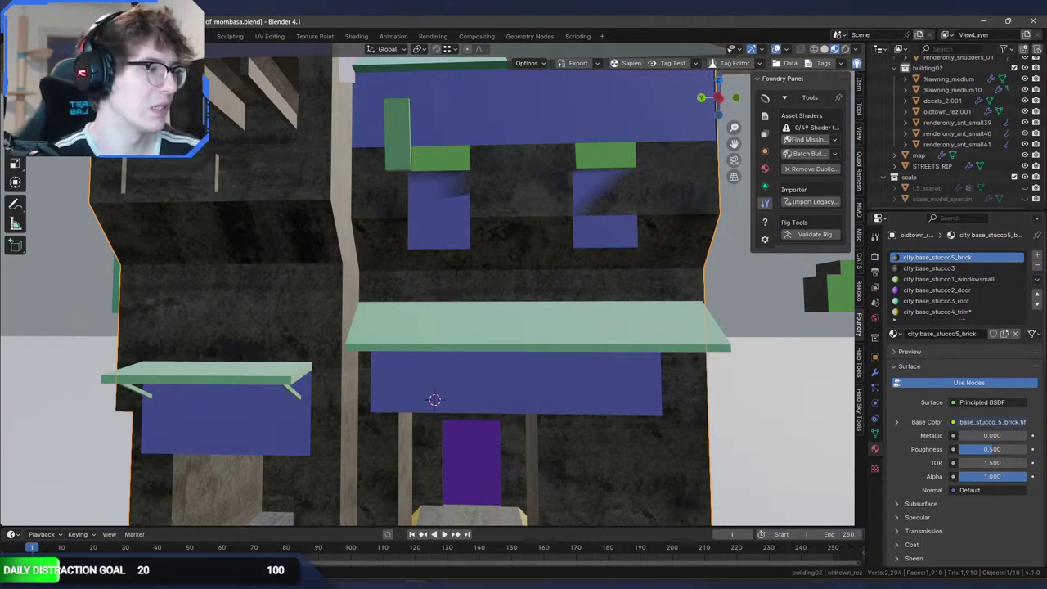
Step: Switch to Halo 2 Guerilla, close all the open goku tags, and collapse the goku and objects folders
left_click(703, 585)
left_click(735, 584)
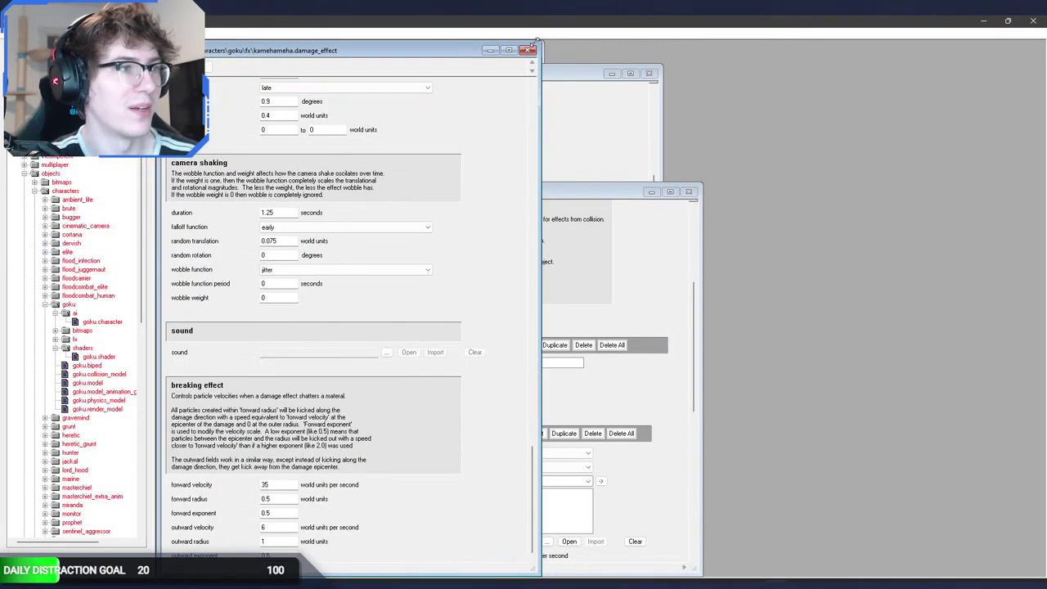
left_click(530, 51)
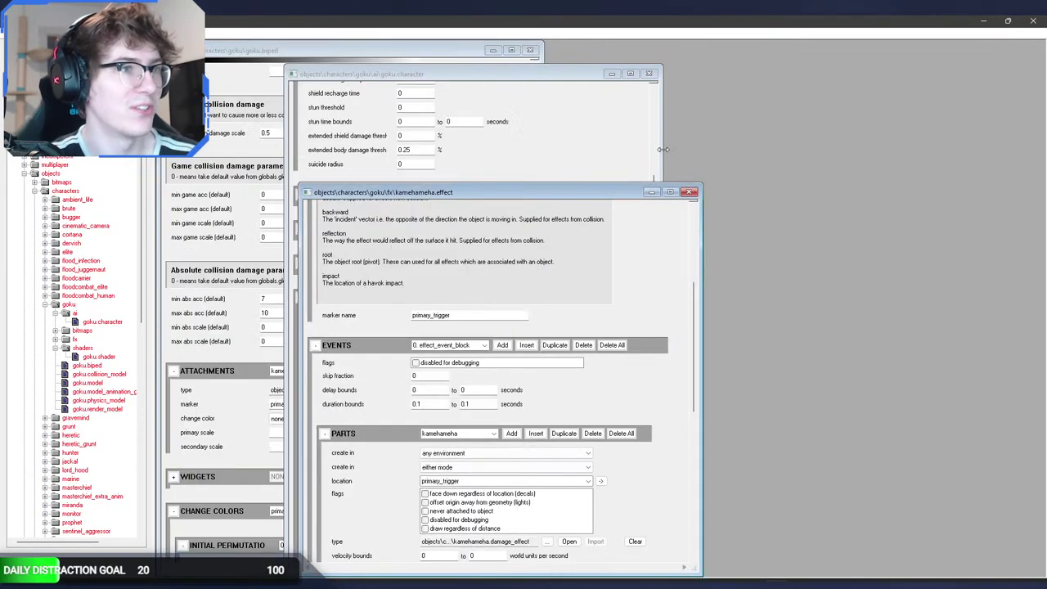
left_click(691, 193)
left_click(648, 74)
left_click(530, 50)
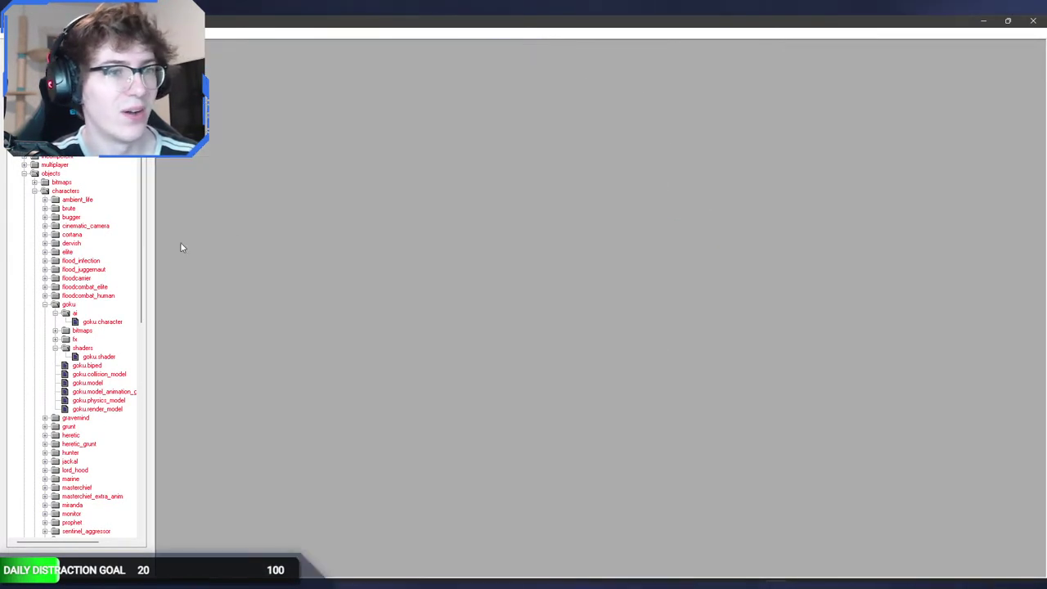
left_click(45, 304)
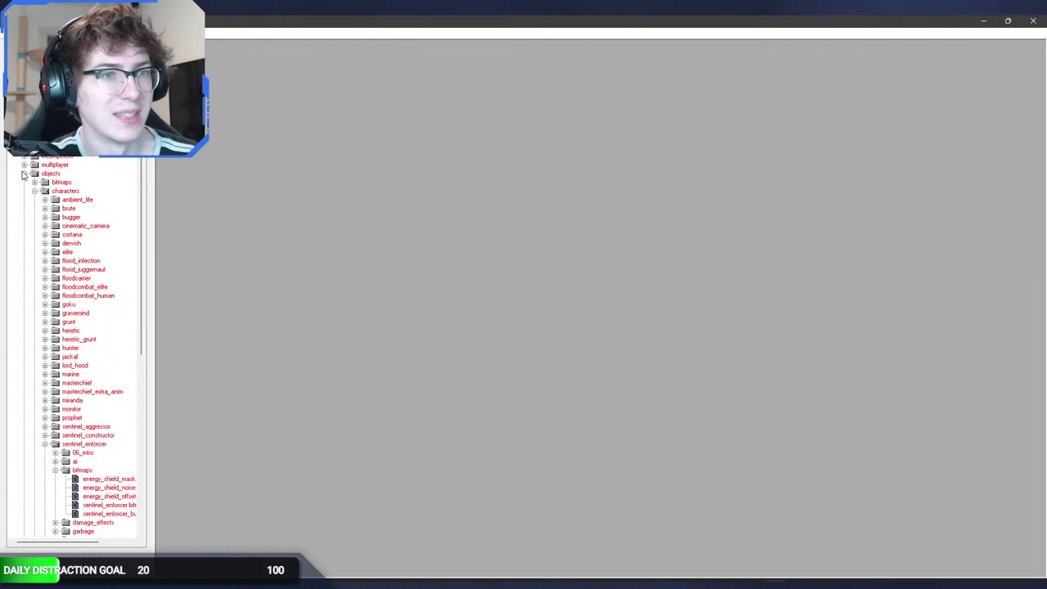
left_click(24, 173)
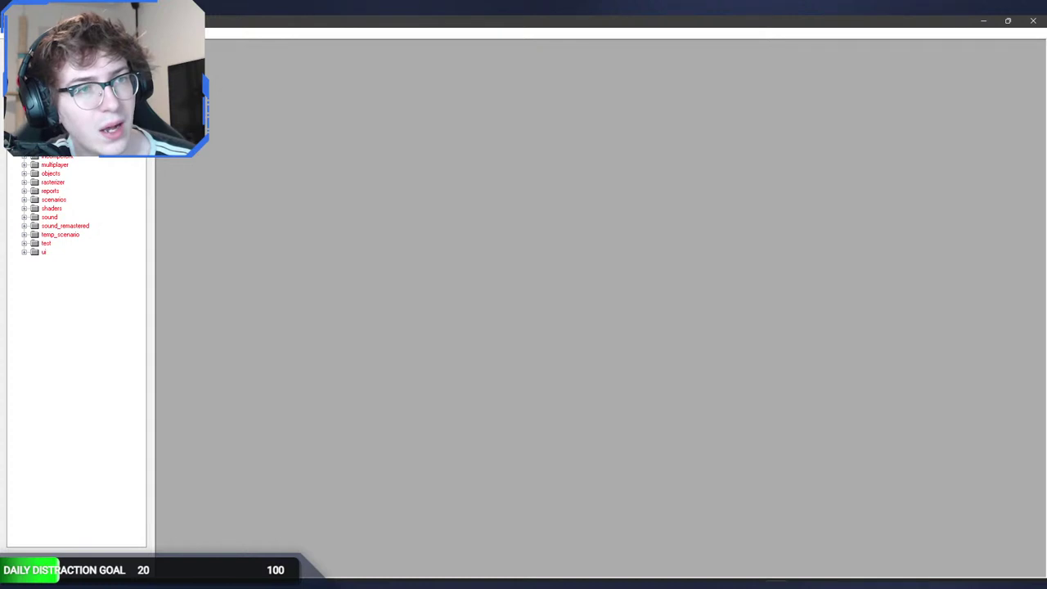
Step: Search the scenarios, sound and shaders tag folders for the Old Mombasa shaders
left_click(25, 199)
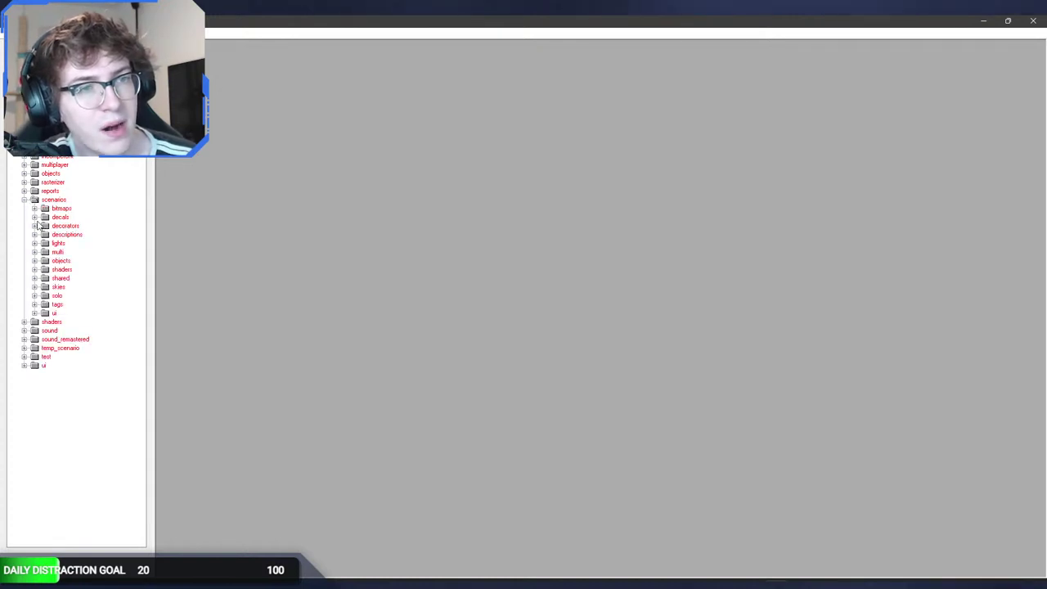
left_click(36, 304)
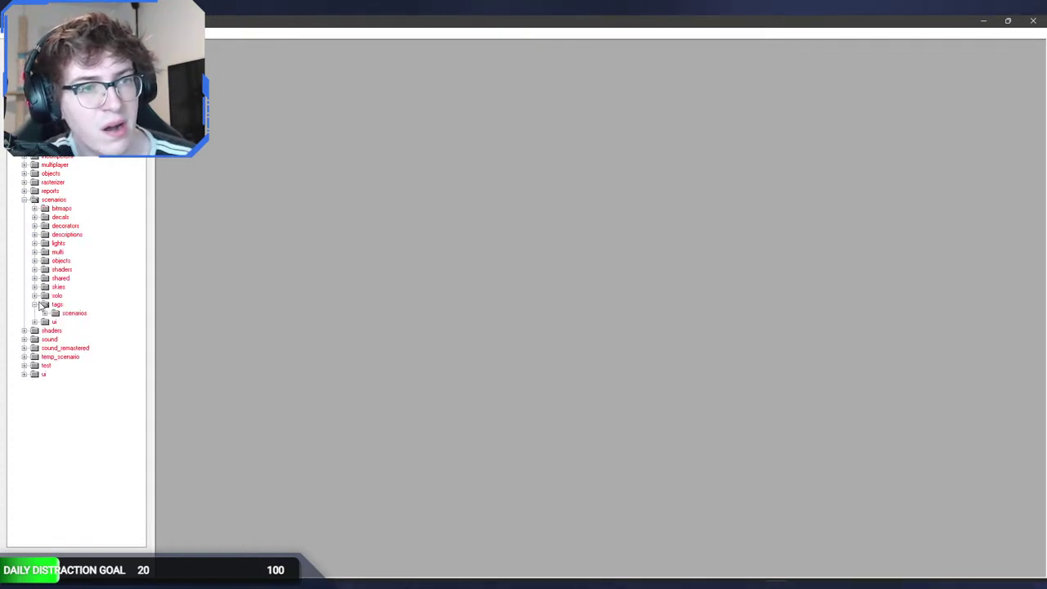
left_click(36, 304)
left_click(36, 296)
double_click(55, 331)
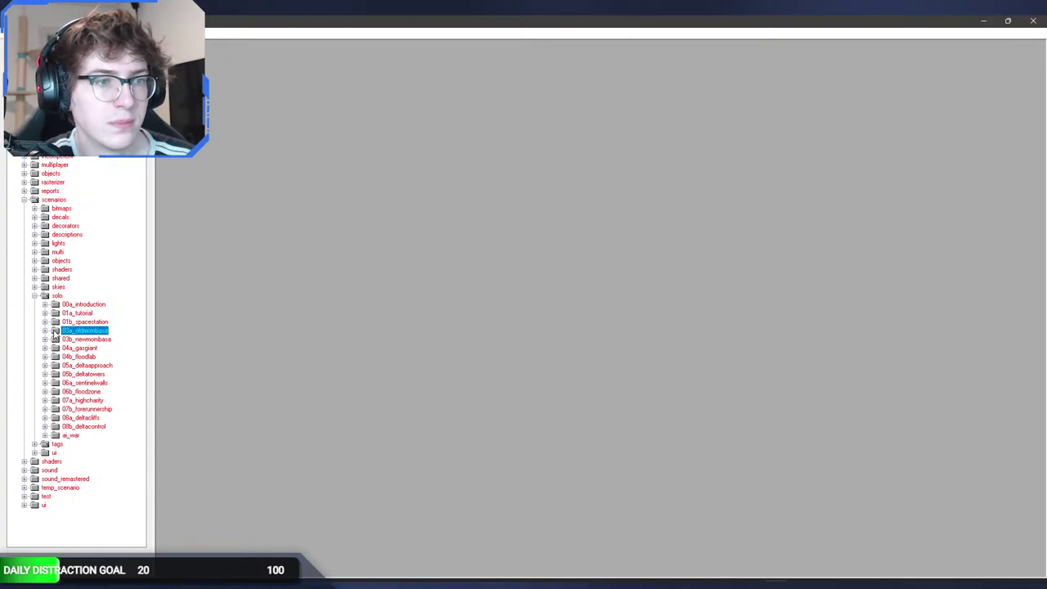
left_click(46, 147)
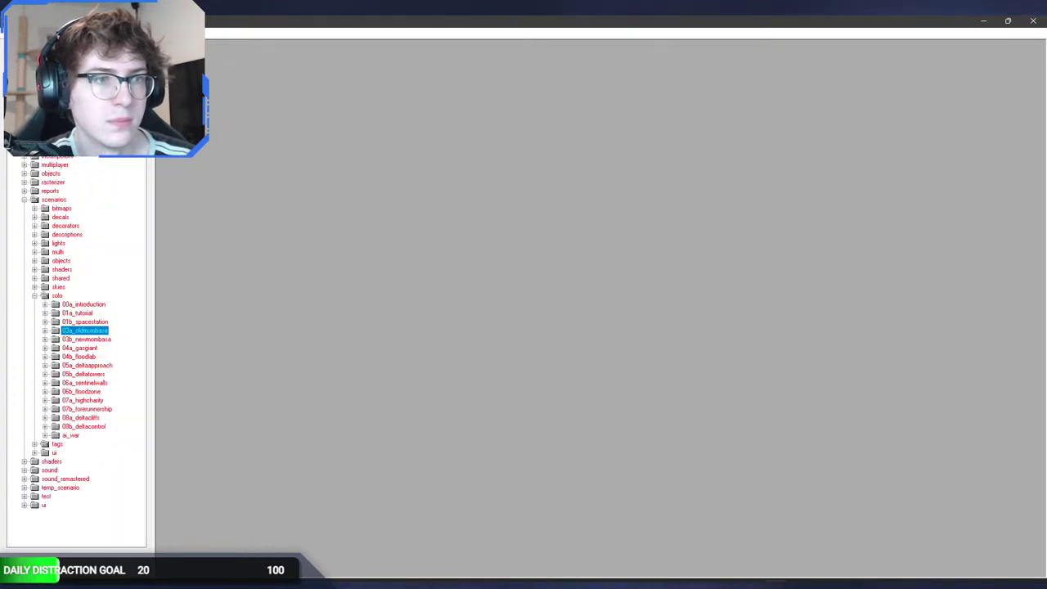
left_click(25, 200)
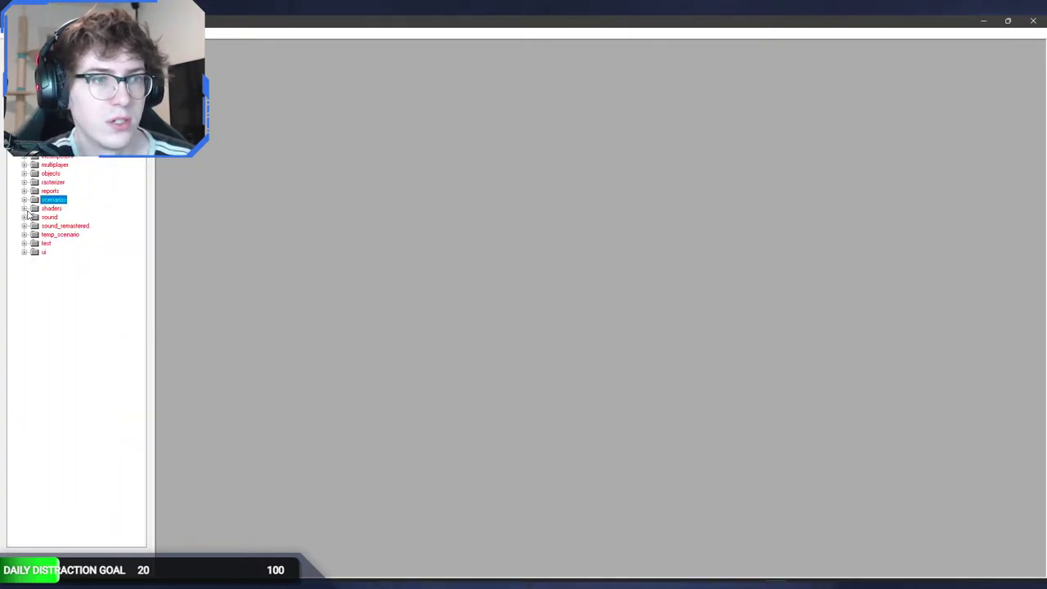
left_click(24, 217)
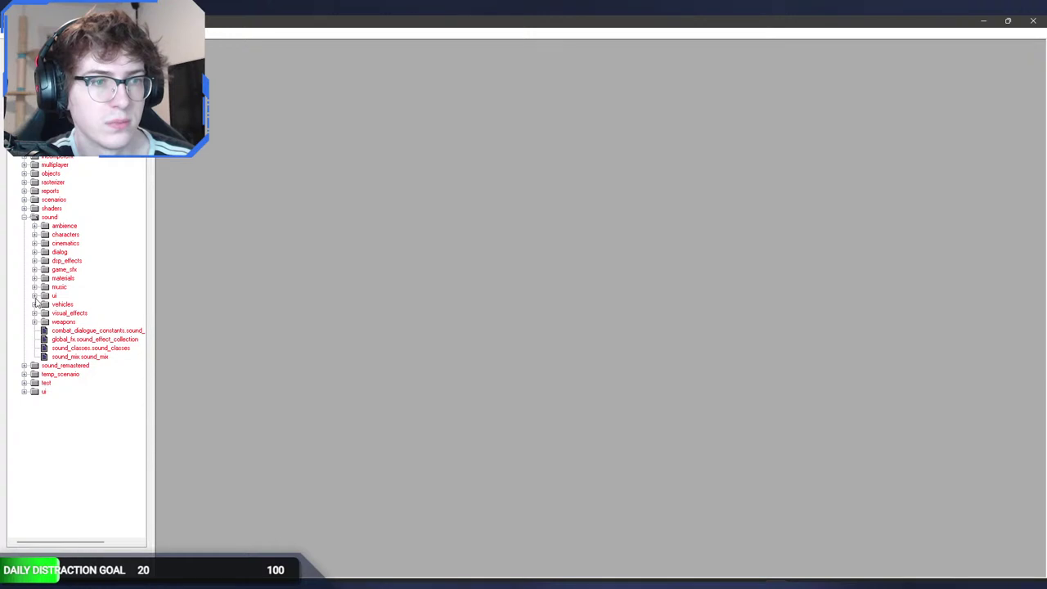
left_click(24, 217)
left_click(25, 208)
left_click(25, 209)
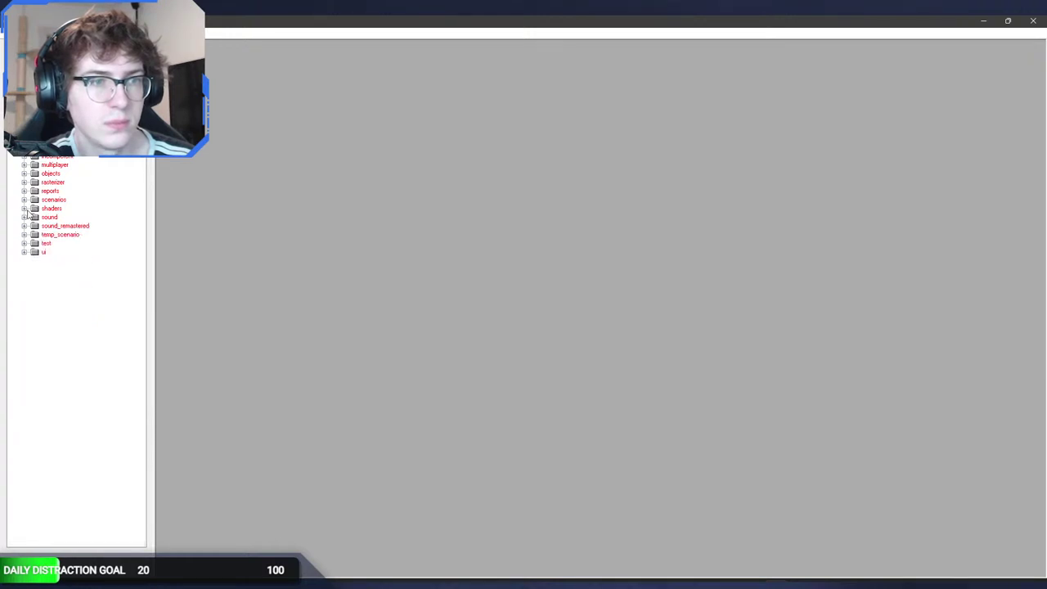
Step: Open grime_window.shader from scenarios\shaders\solo\earthcity and examine its base map
left_click(24, 200)
left_click(35, 304)
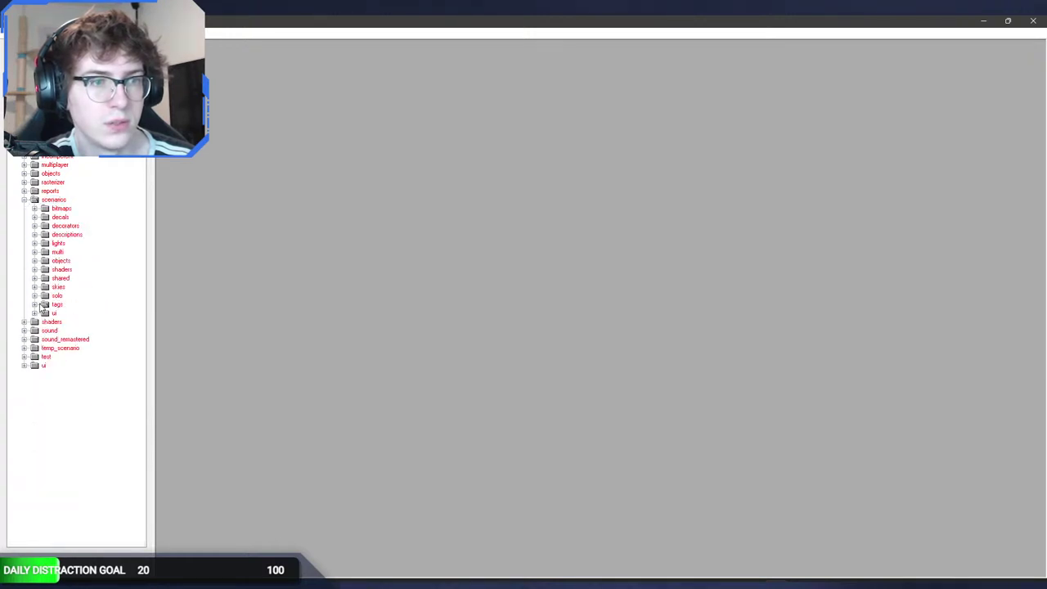
left_click(35, 269)
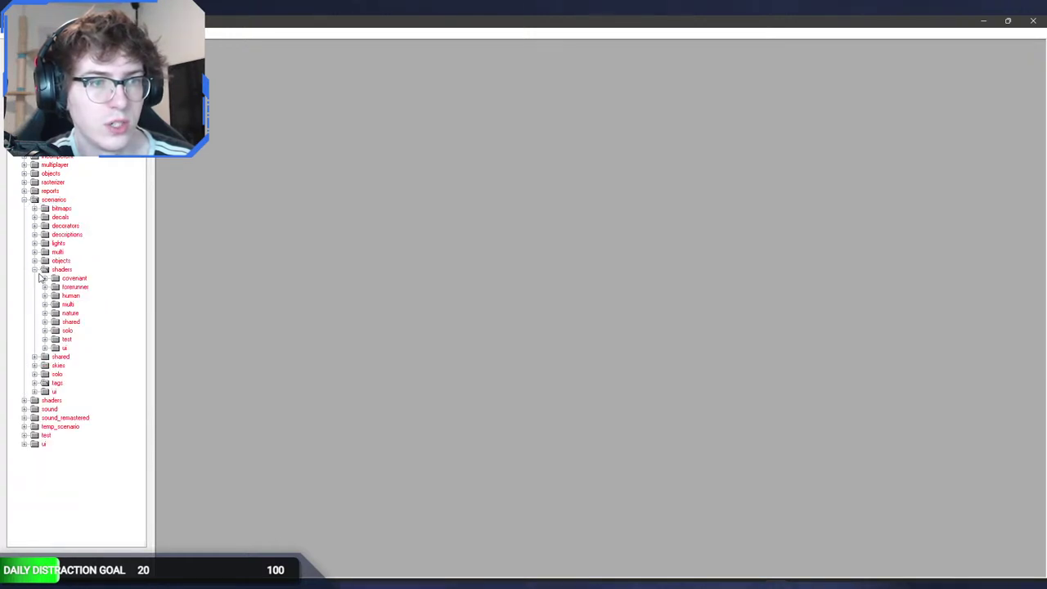
left_click(45, 330)
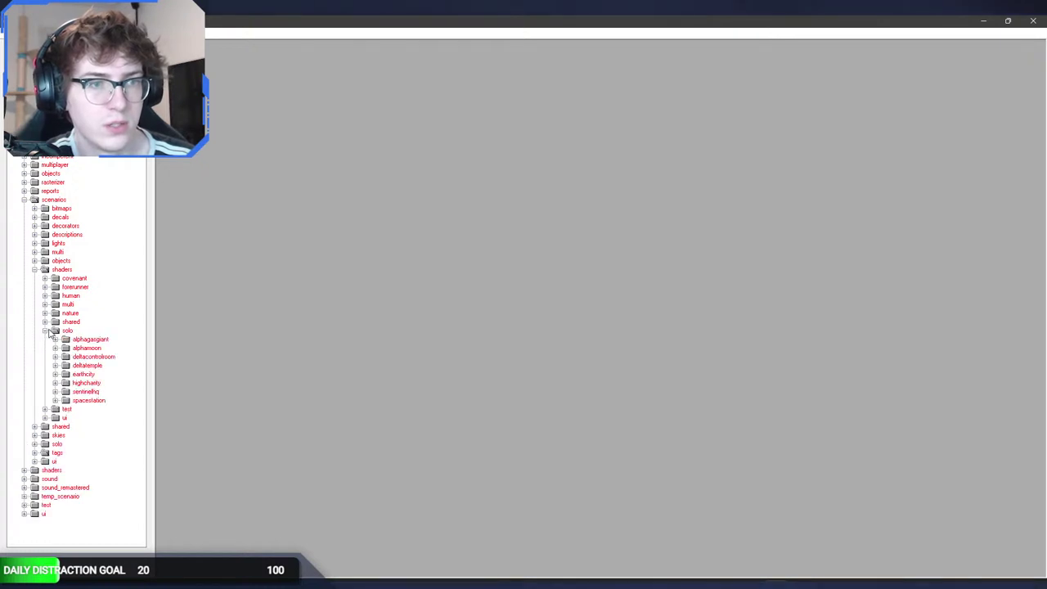
left_click(56, 374)
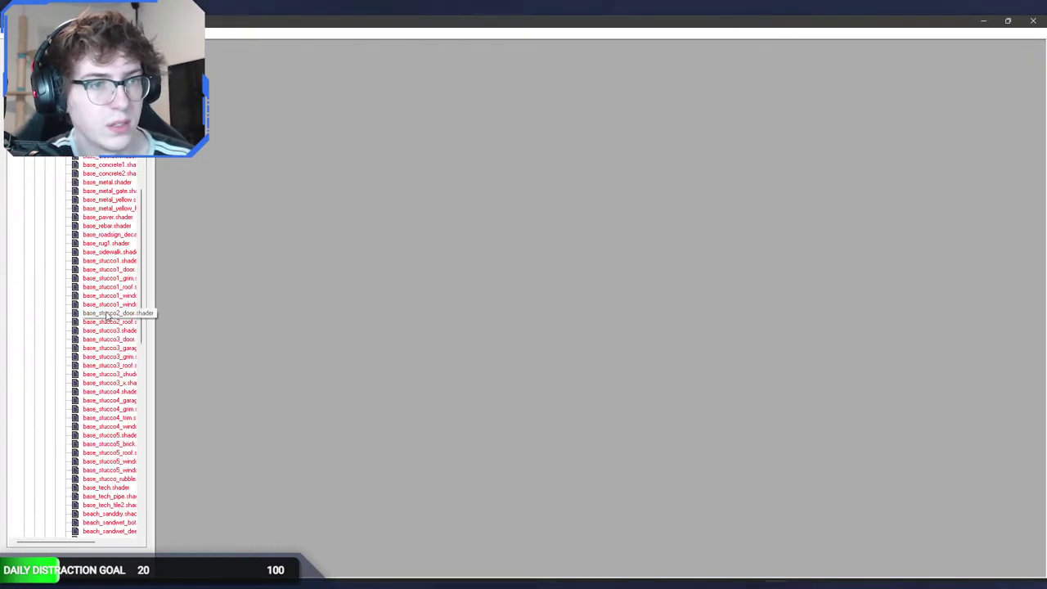
scroll(117, 311, "down", 8)
double_click(109, 487)
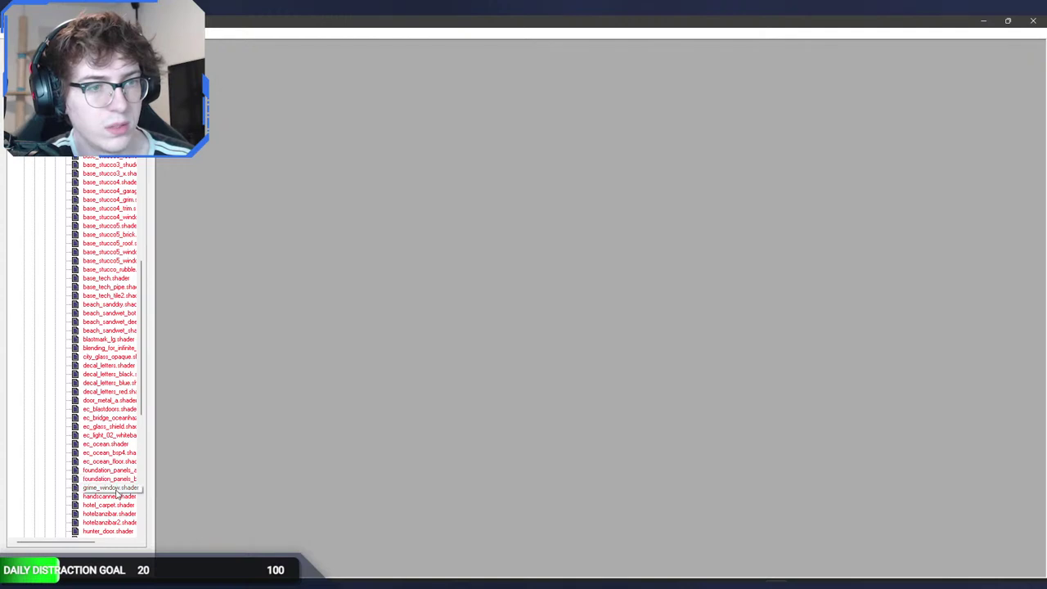
left_click(466, 278)
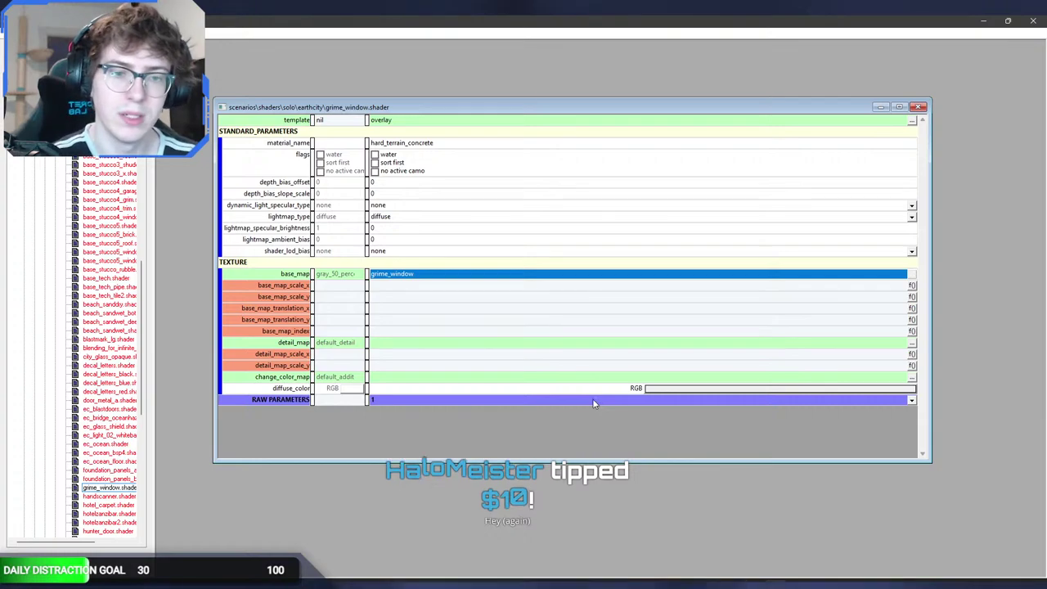
Step: Check the building's windows again in Halo 3 Sapien and in the earthcity_1-2 Blender file
left_click(720, 584)
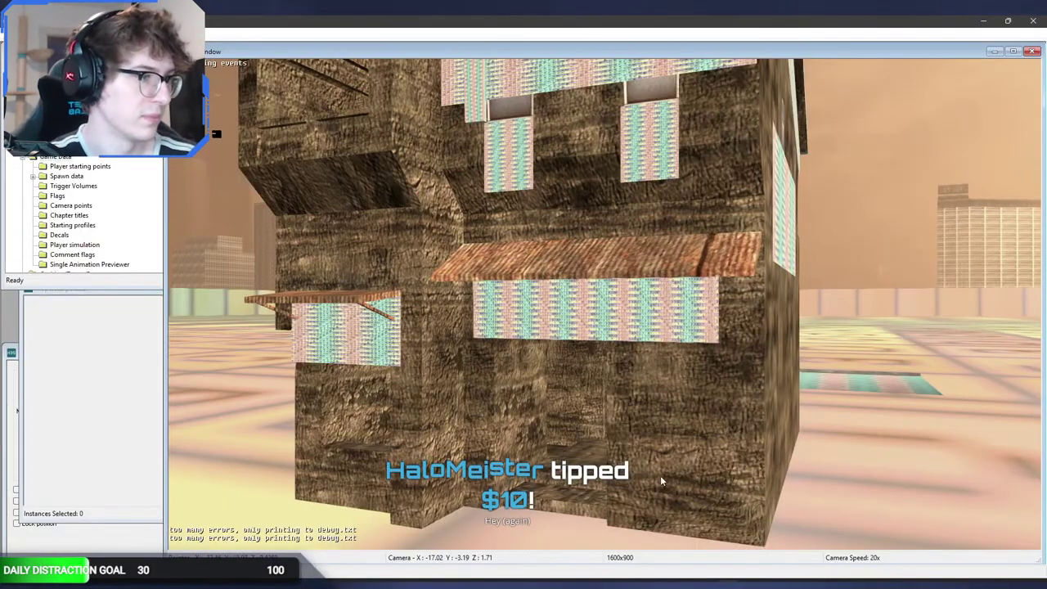
key("alt+Tab")
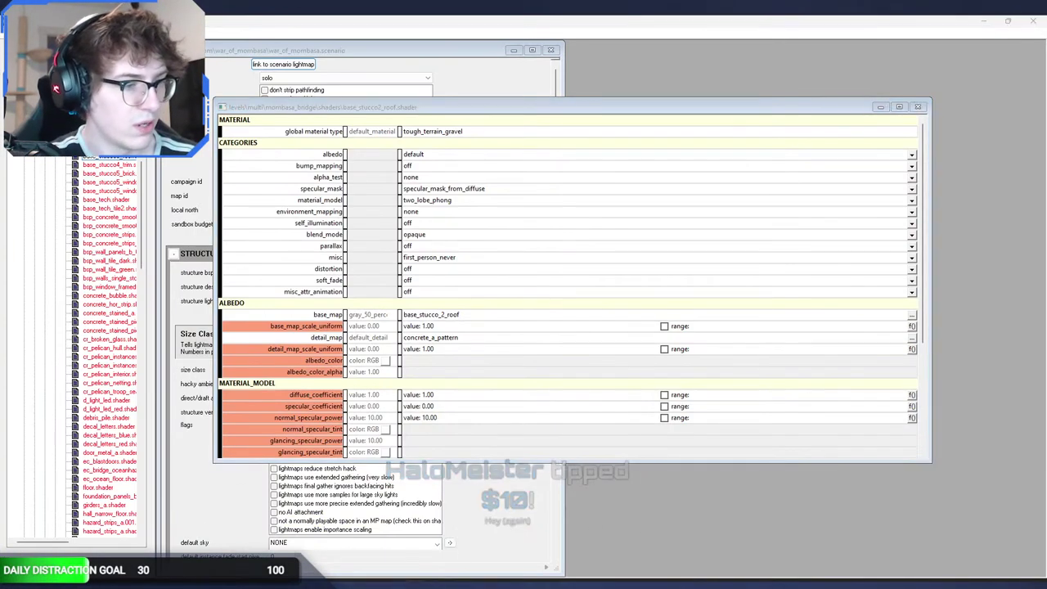
mouse_move(415, 586)
left_click(293, 525)
middle_click_drag(464, 339, 455, 347)
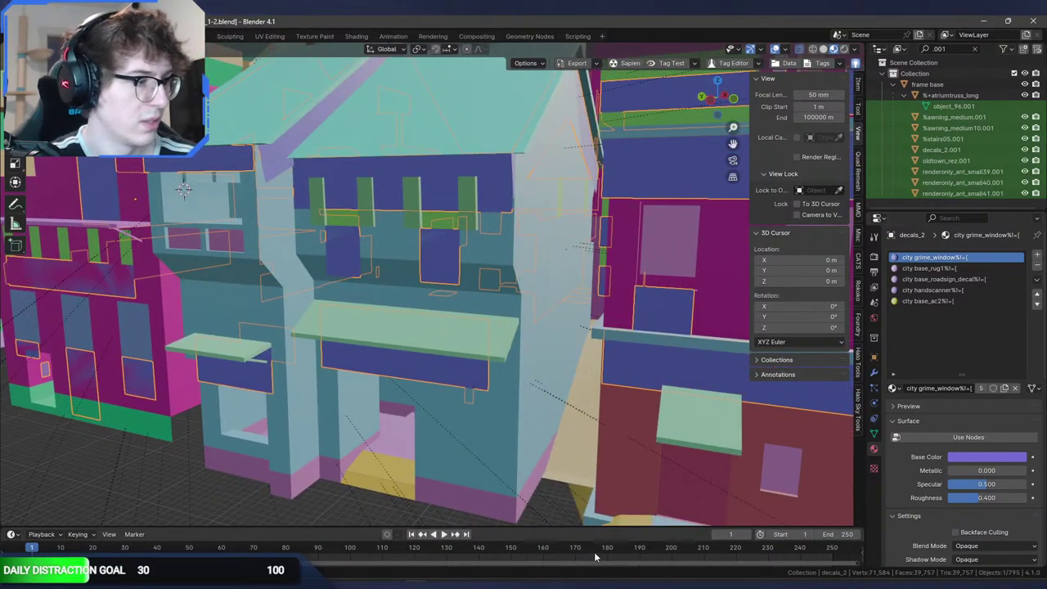
Step: Close base_stucco2_roof.shader in Halo 3 Guerilla and open grime_window.shader from the mombasa_bridge shaders folder
left_click(199, 583)
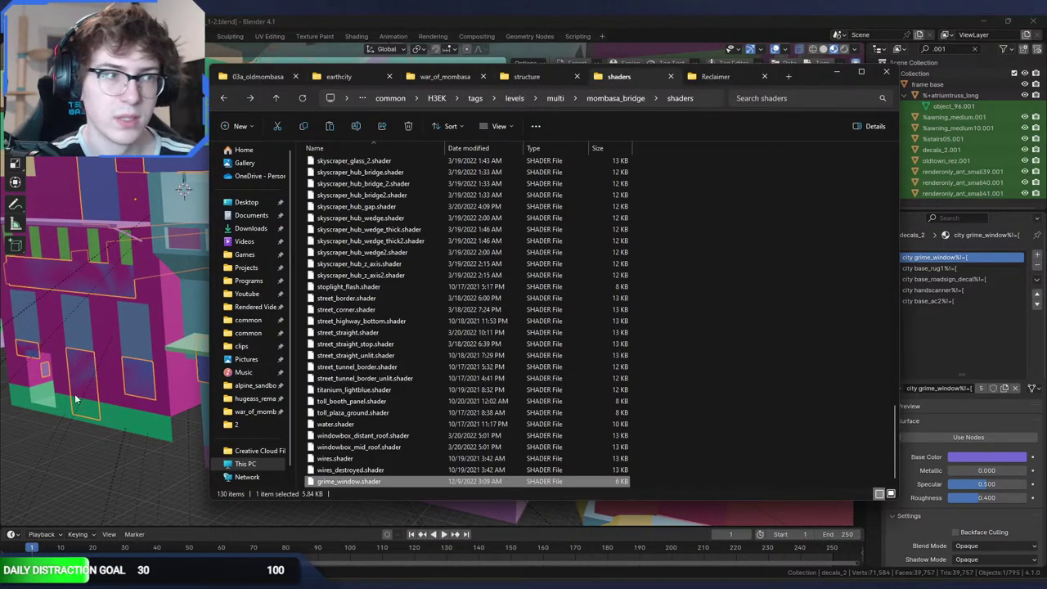
left_click(739, 582)
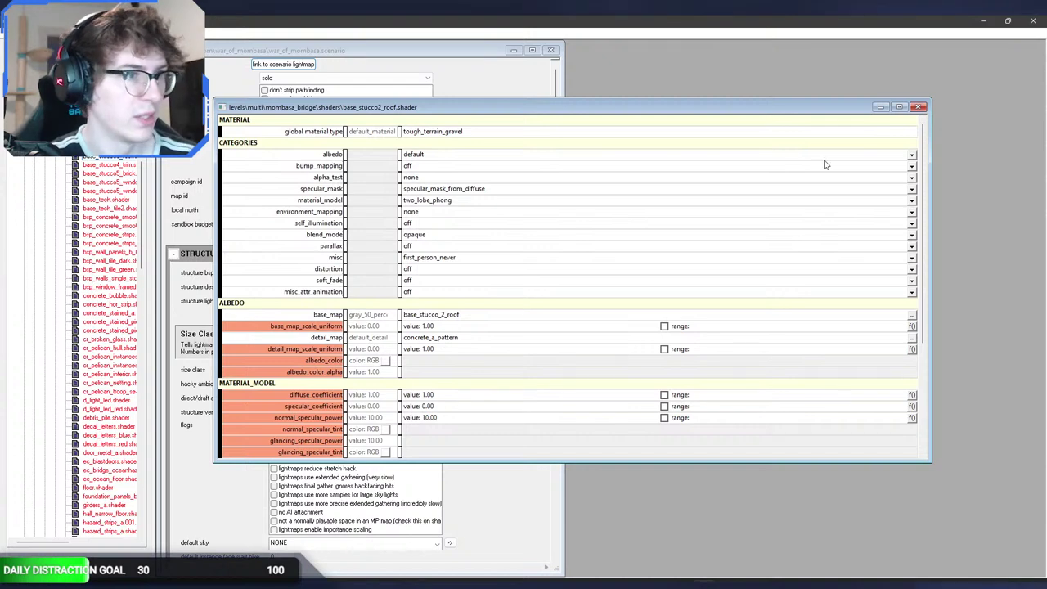
left_click(919, 107)
left_click(199, 583)
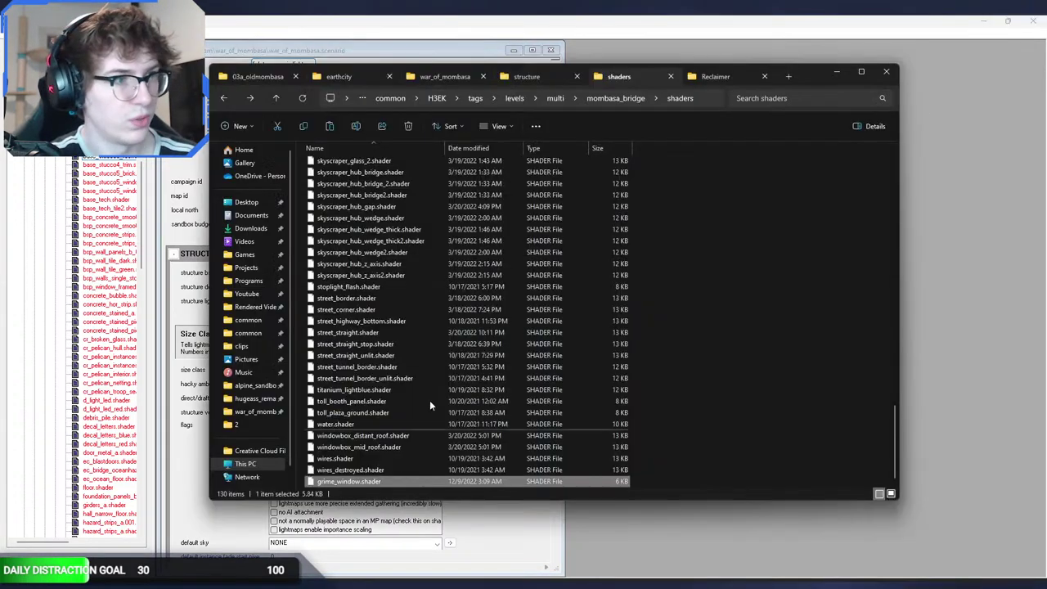
left_click_drag(365, 487, 971, 368)
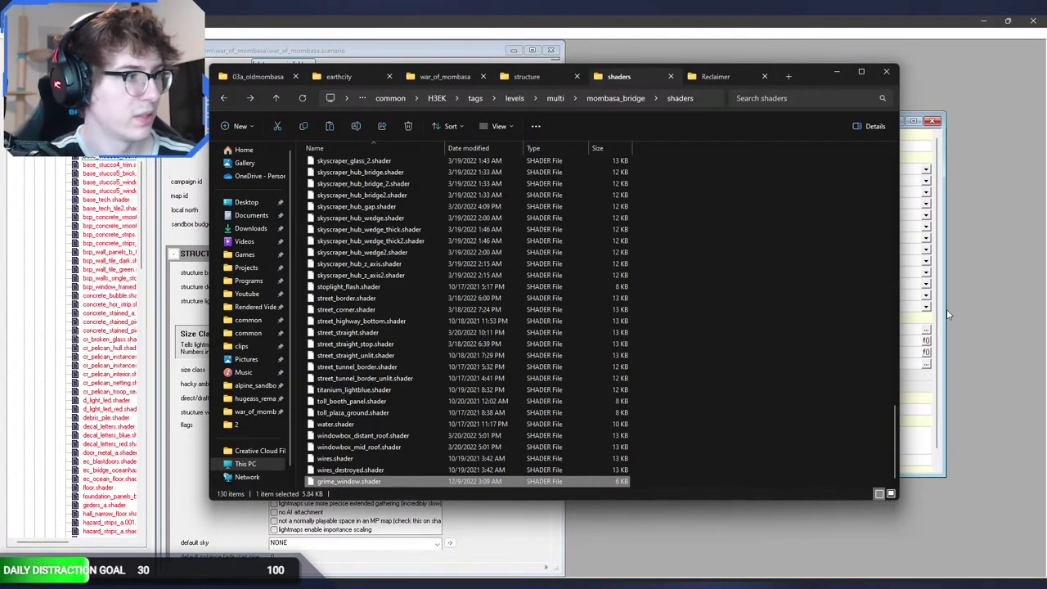
Step: Browse the mombasa_bridge bitmaps for a grime texture to use as the base map of grime_window.shader
left_click(944, 309)
left_click(427, 332)
scroll(434, 342, "down", 1)
scroll(435, 342, "up", 1)
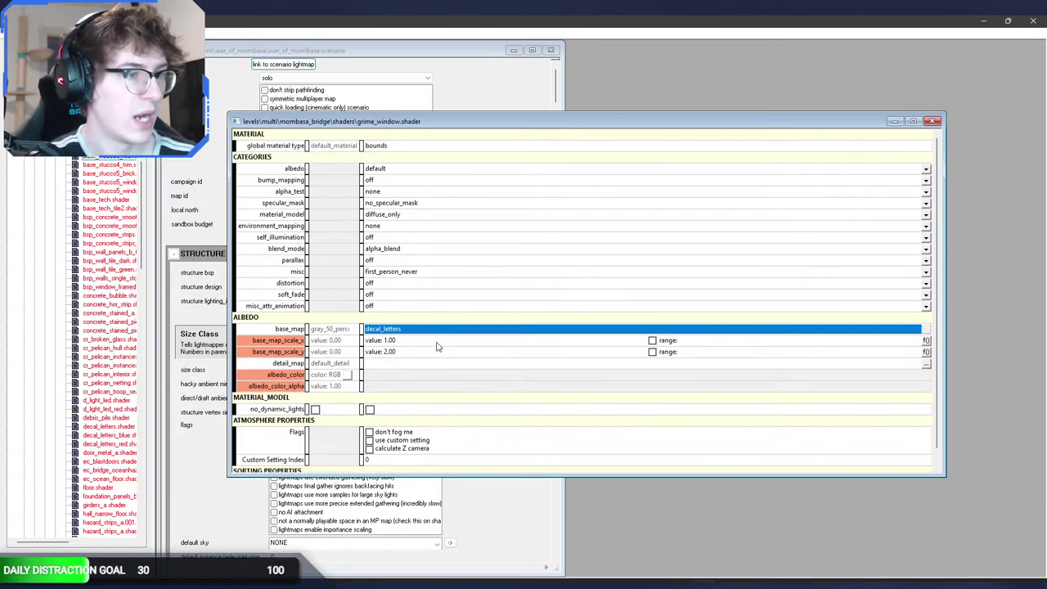
left_click(928, 331)
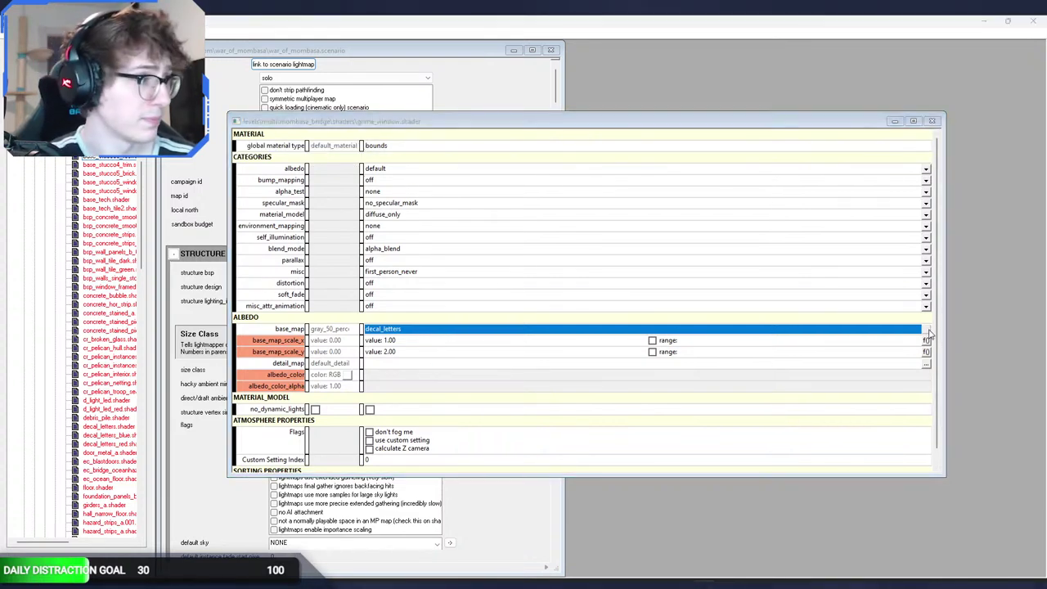
left_click(593, 287)
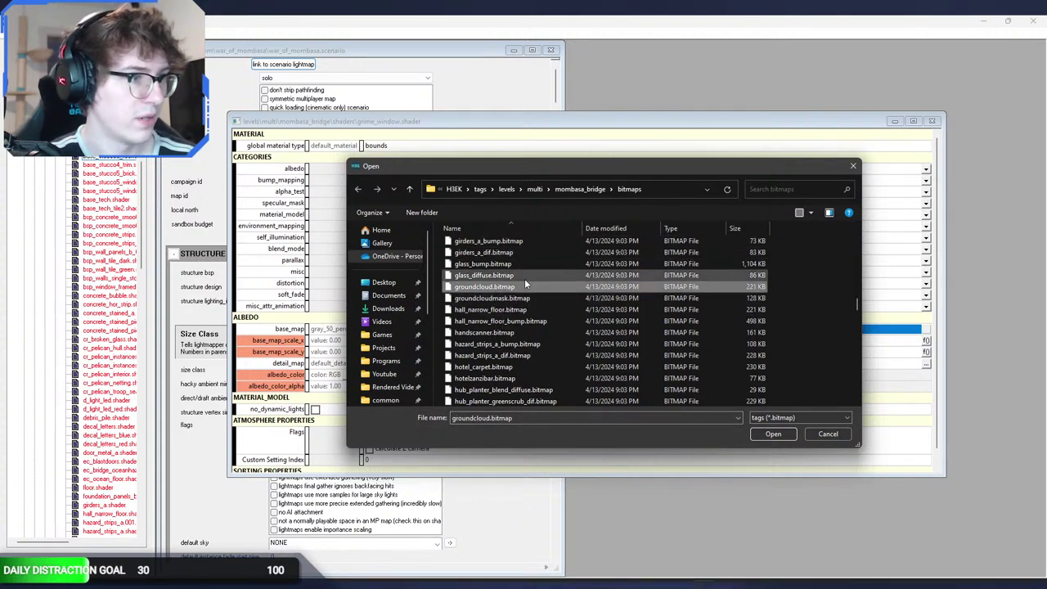
Step: Look through the exported earthcity textures in File Explorer for the grime window texture
left_click(199, 581)
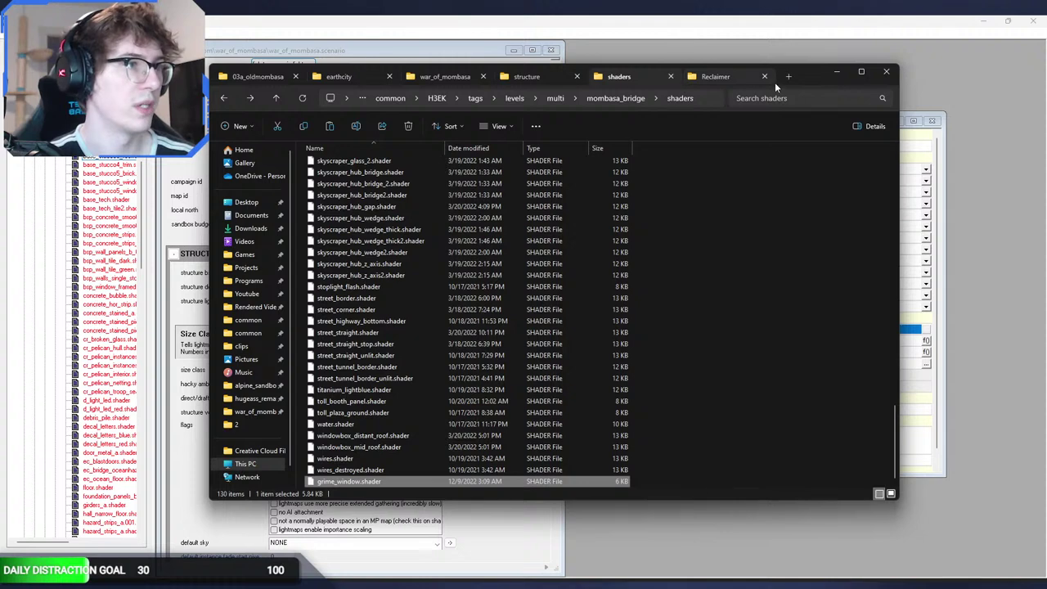
left_click(340, 77)
left_click(401, 240)
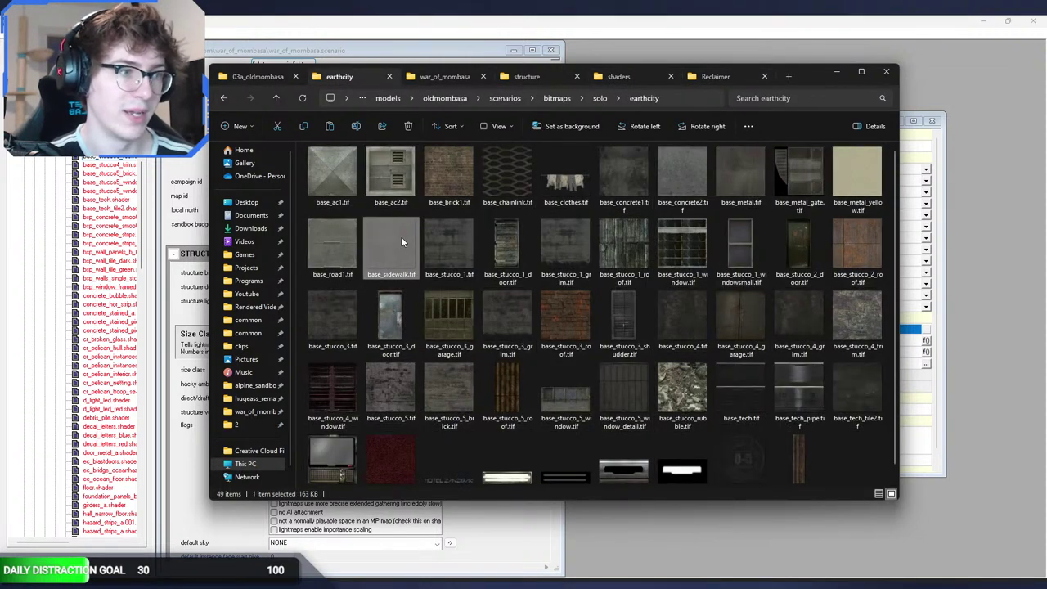
left_click(603, 305)
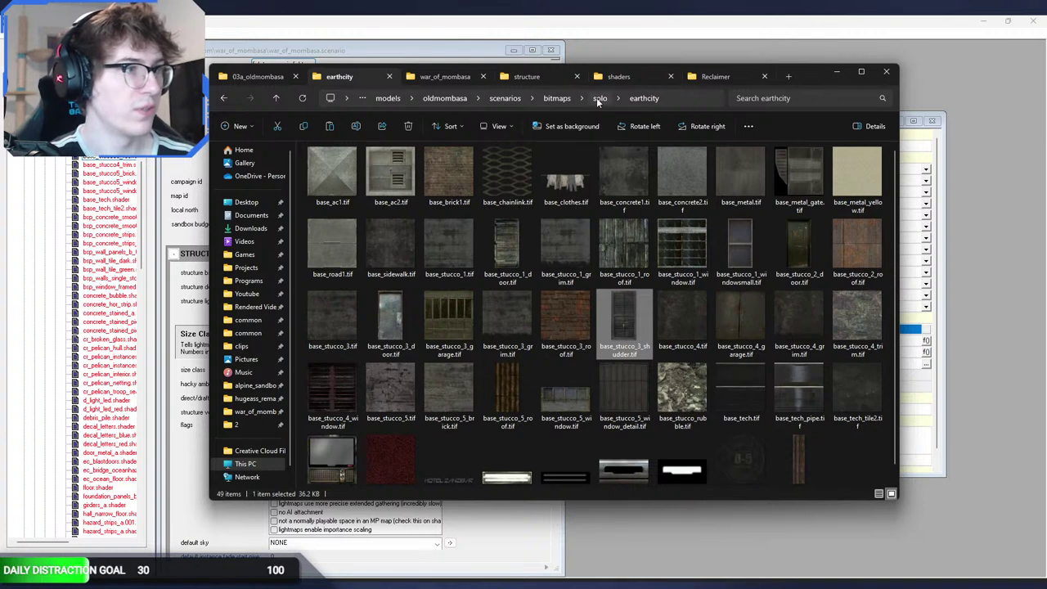
Step: Check the objects folder of the exported oldmombasa scenarios for the missing grime texture
left_click(512, 99)
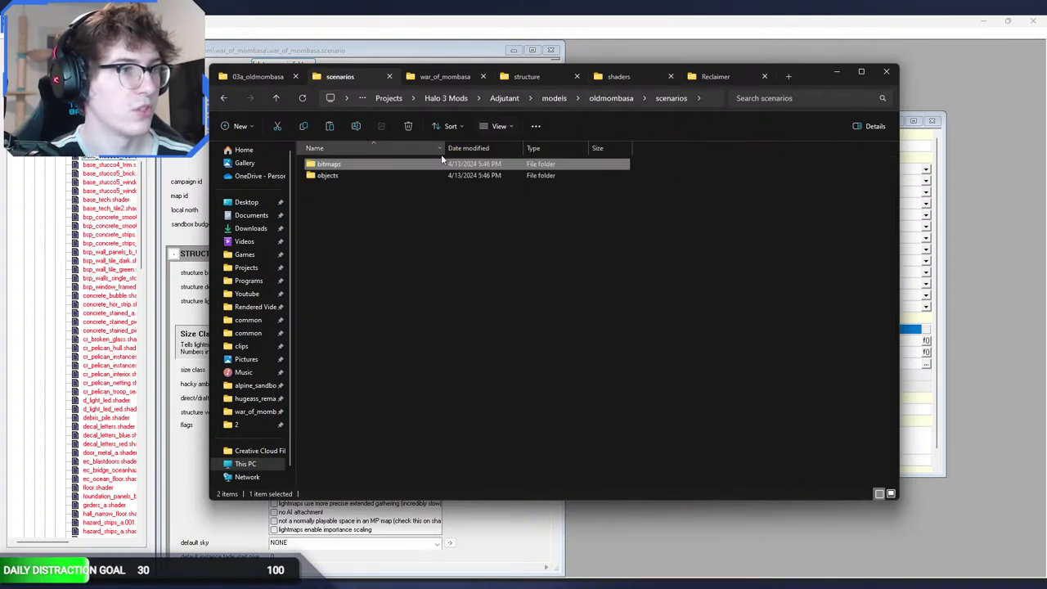
double_click(399, 172)
double_click(388, 167)
double_click(388, 168)
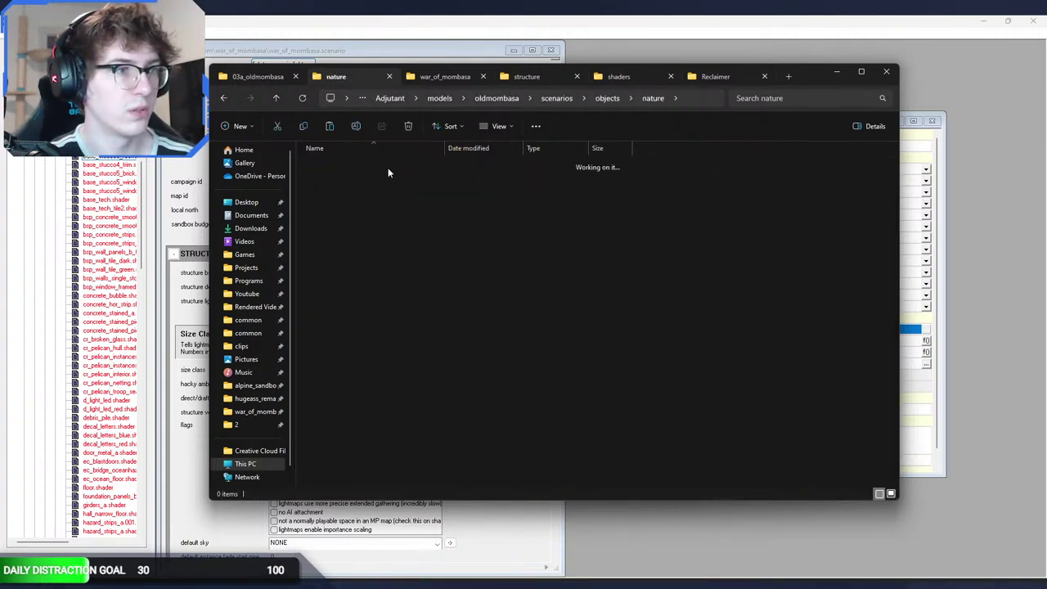
left_click(226, 102)
left_click(226, 103)
left_click(226, 103)
left_click(225, 103)
left_click(248, 99)
Step: Reopen bitmaps\solo\earthcity, check its textures again for grime_window, and return to the shader's base map selection
double_click(331, 163)
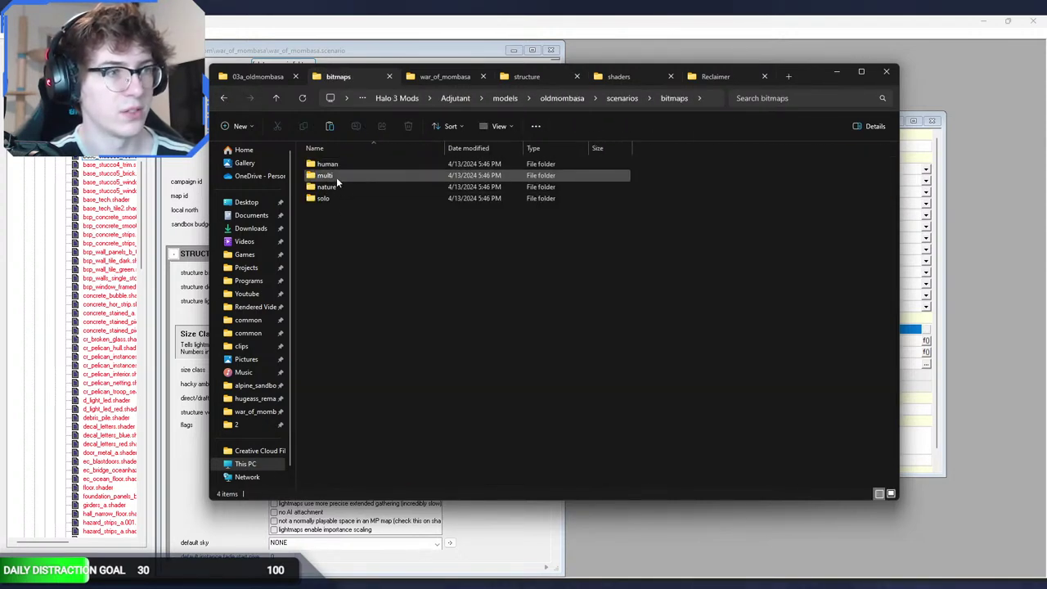
double_click(332, 198)
double_click(340, 172)
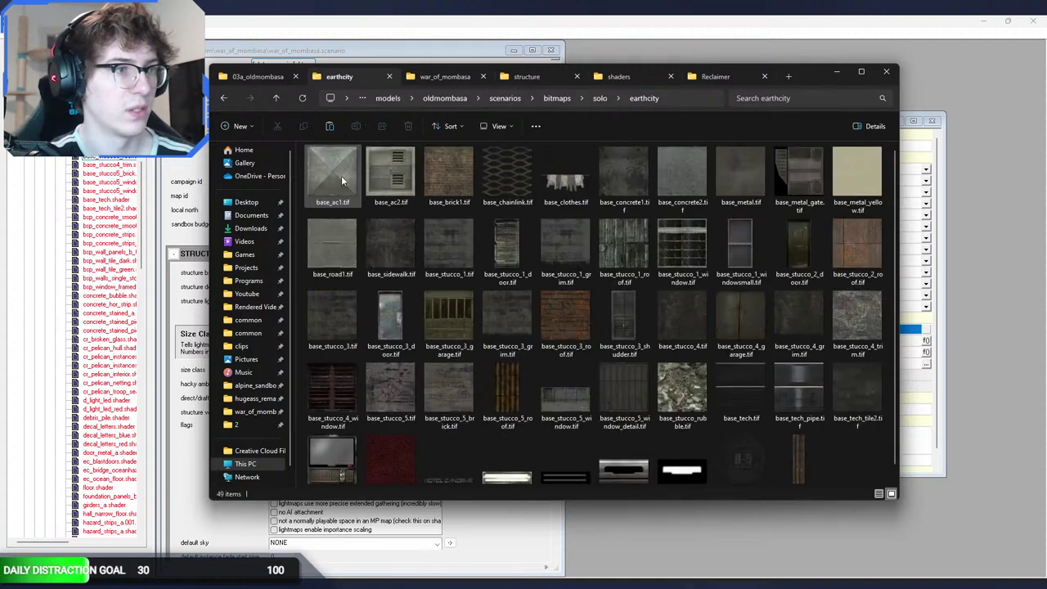
left_click(428, 254)
left_click(540, 340)
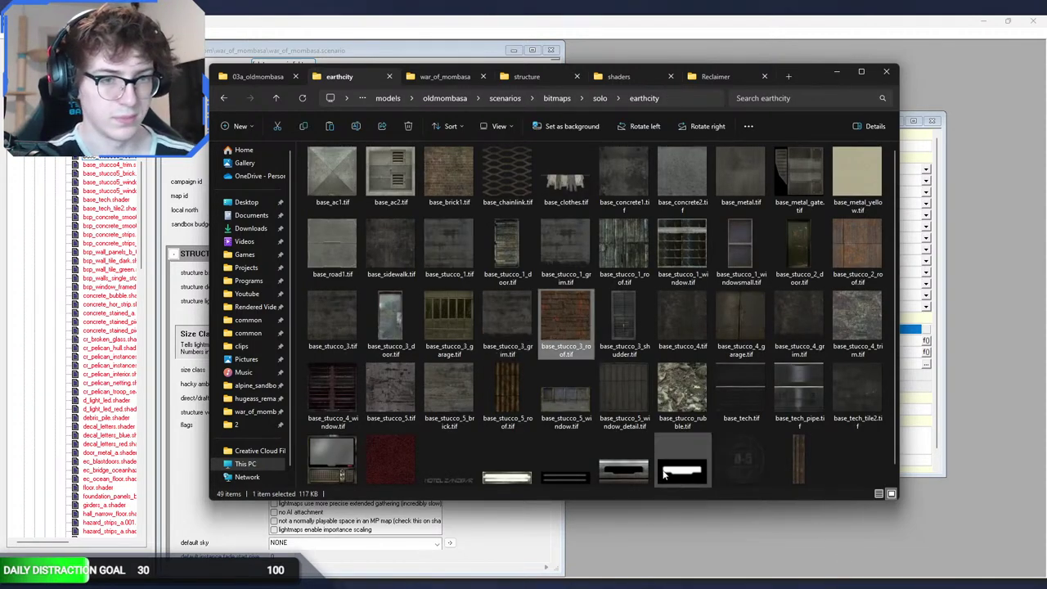
left_click(536, 390)
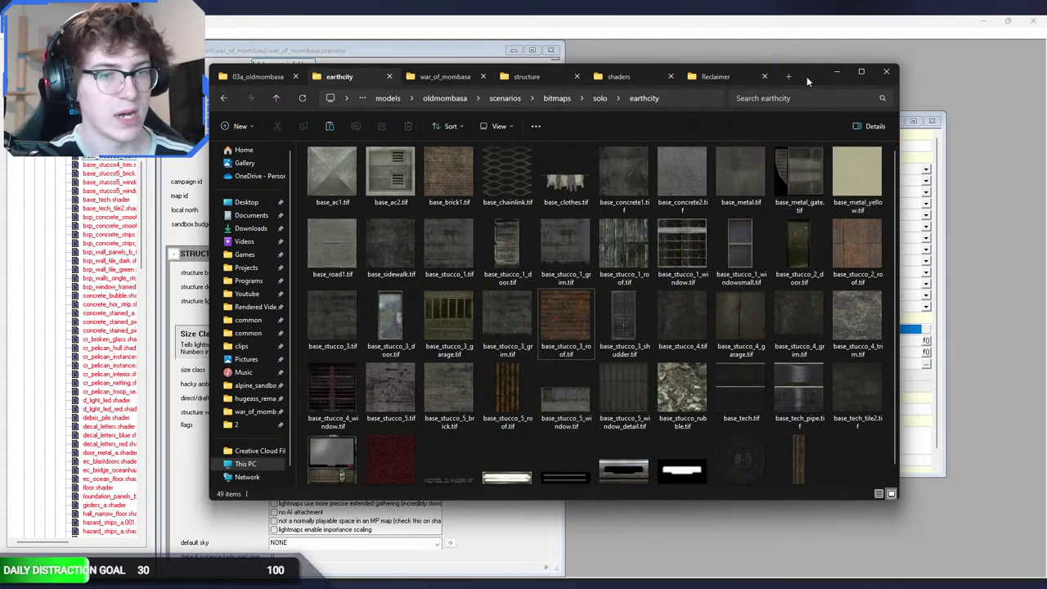
mouse_move(806, 76)
left_mouse_down()
mouse_move(822, 91)
mouse_move(805, 84)
left_mouse_up()
left_click(956, 172)
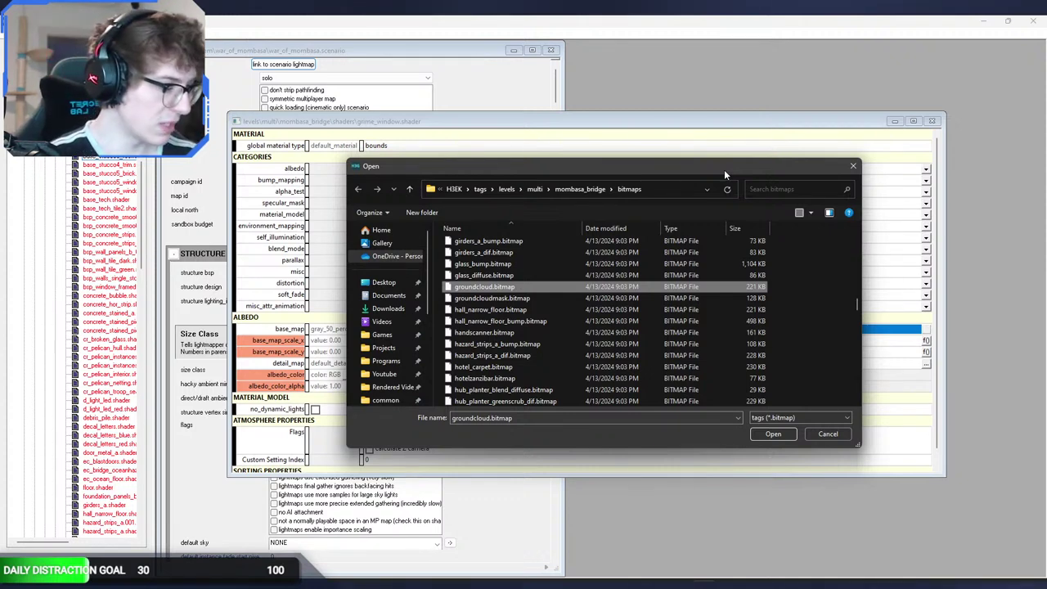
Step: Look through the mombasa_bridge bitmap list again for a grime texture and leave the base map selection without choosing one
left_click(589, 311)
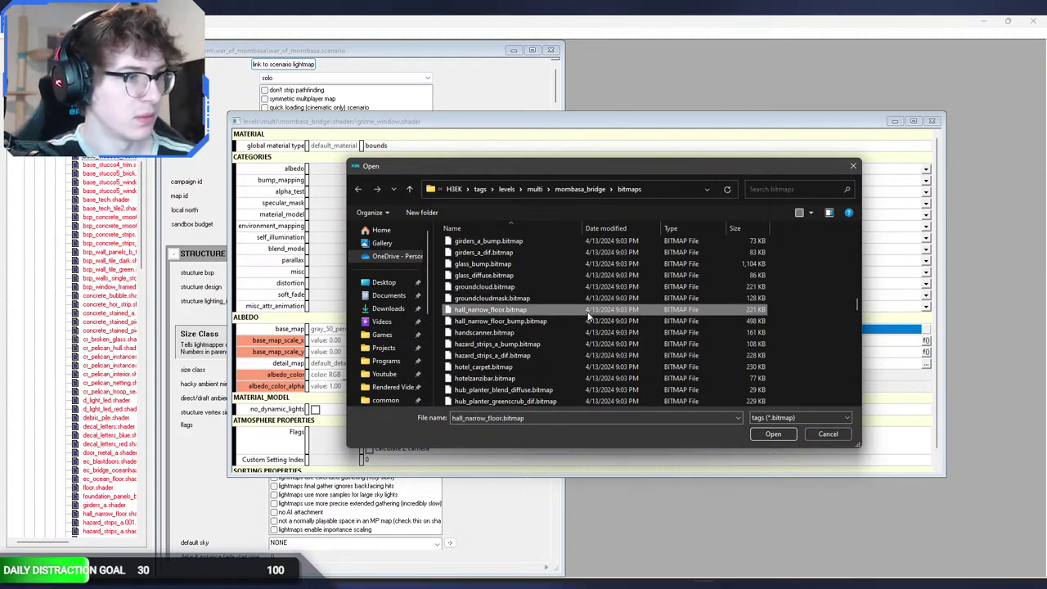
left_click(541, 299)
scroll(520, 242, "up", 20)
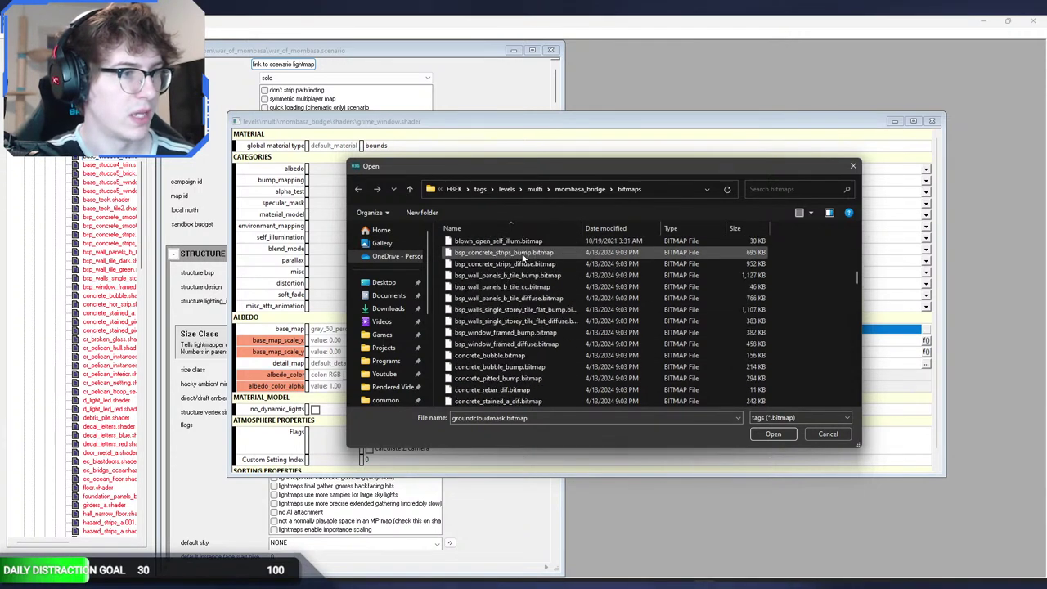
scroll(528, 249, "up", 1)
left_click(530, 245)
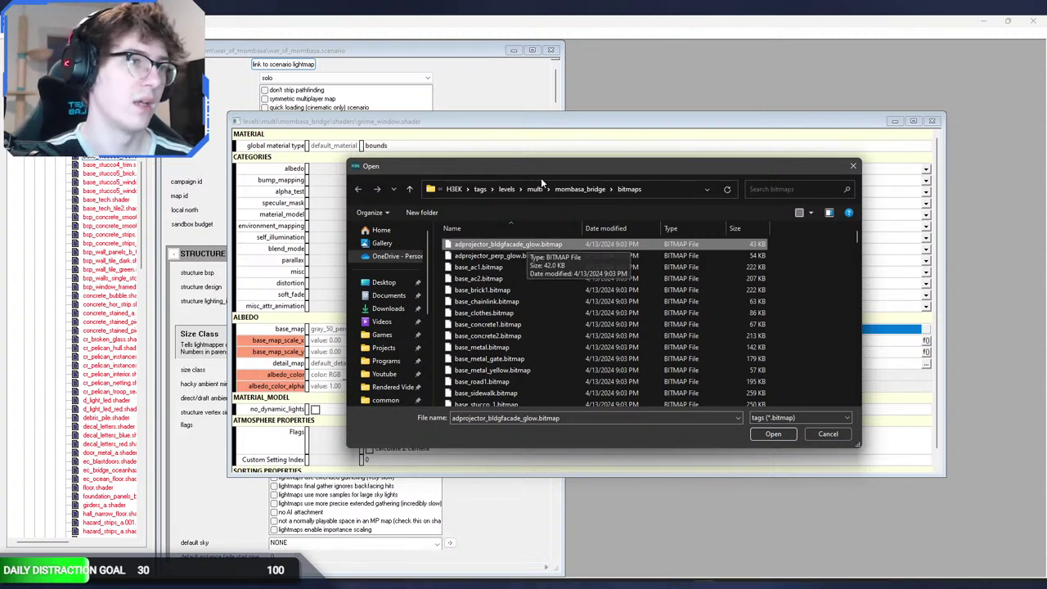
left_click(853, 166)
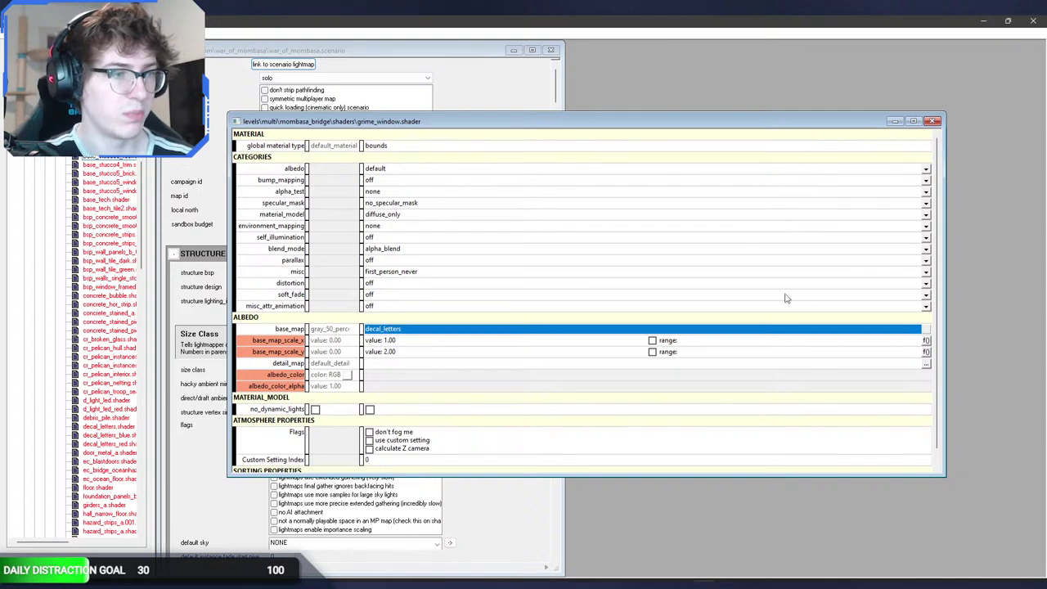
left_click(927, 329)
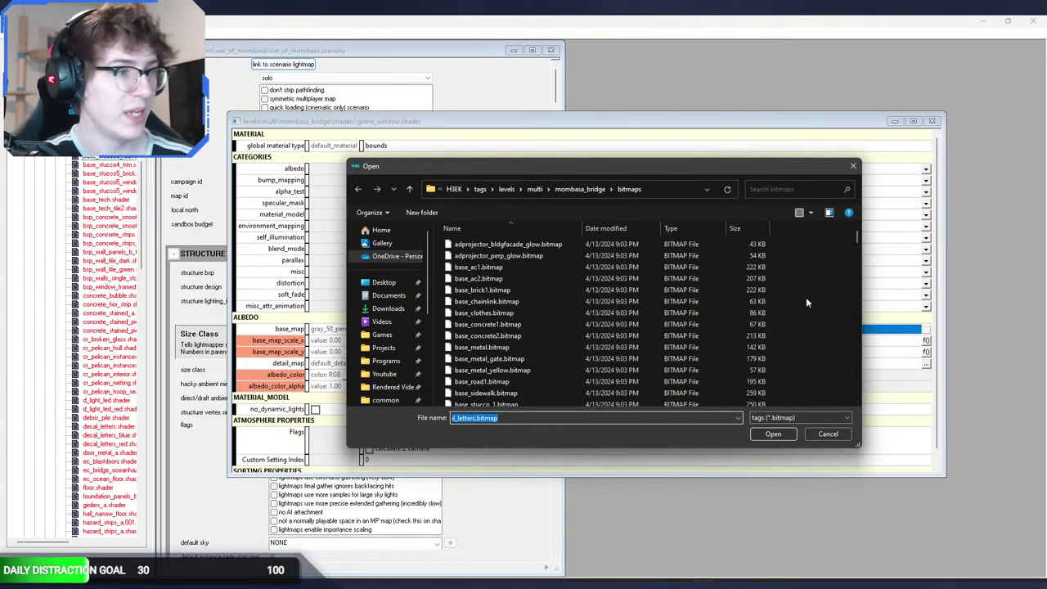
left_click(784, 247)
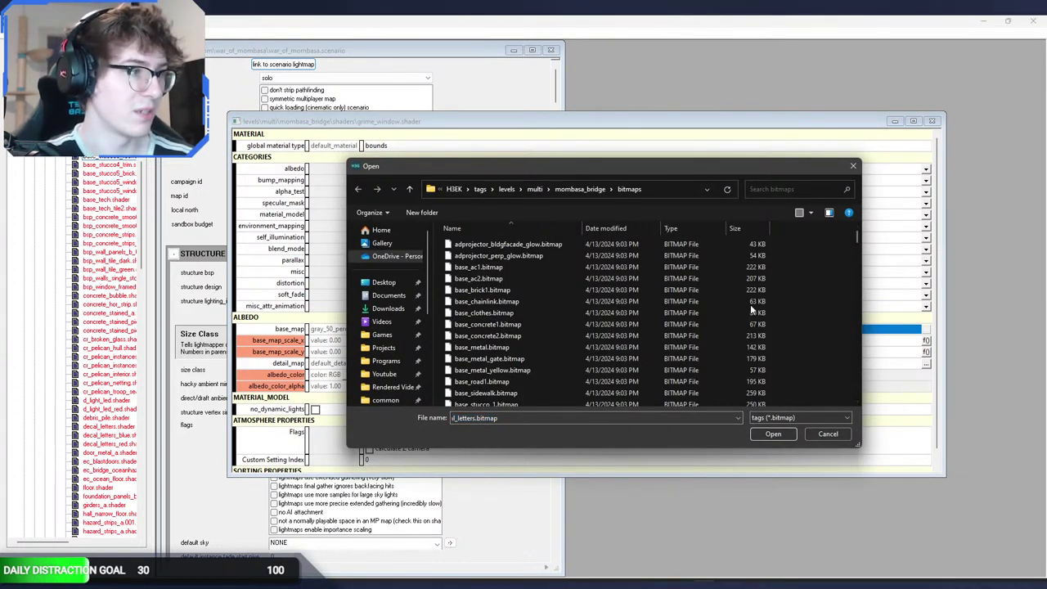
left_click(750, 244)
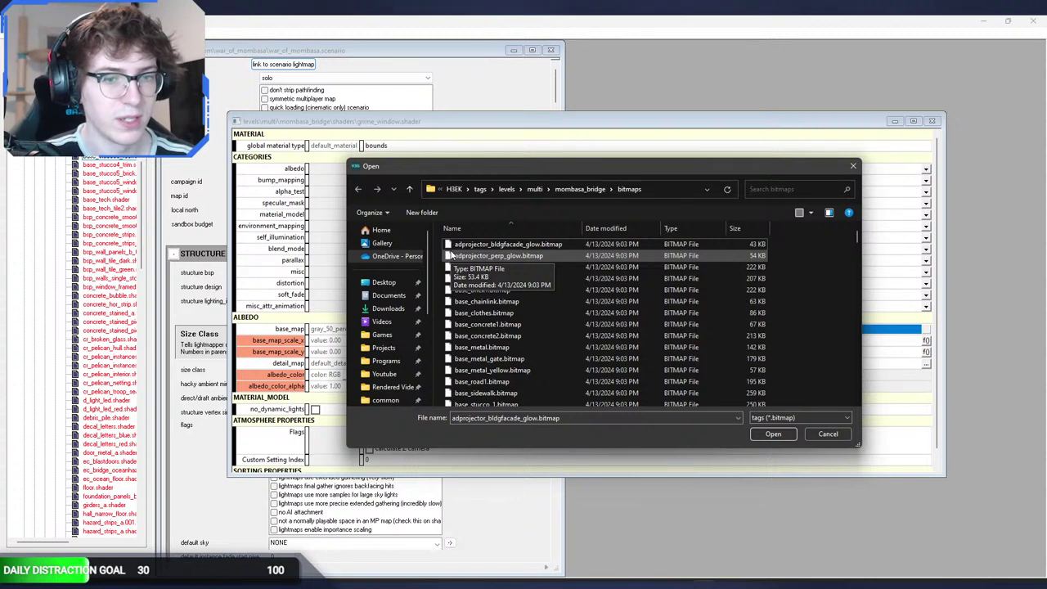
left_click(528, 256)
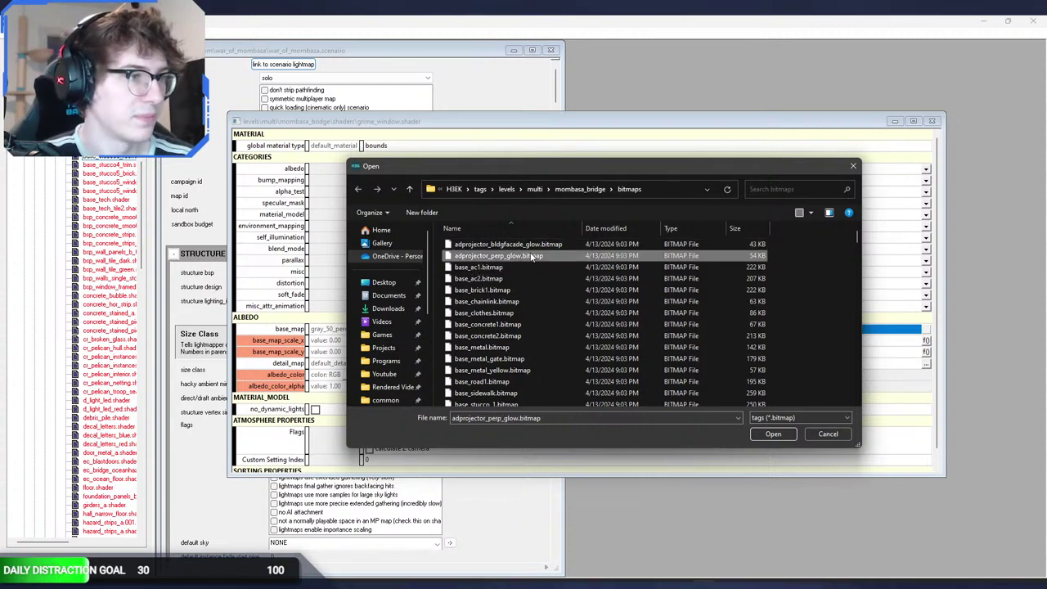
left_click(823, 435)
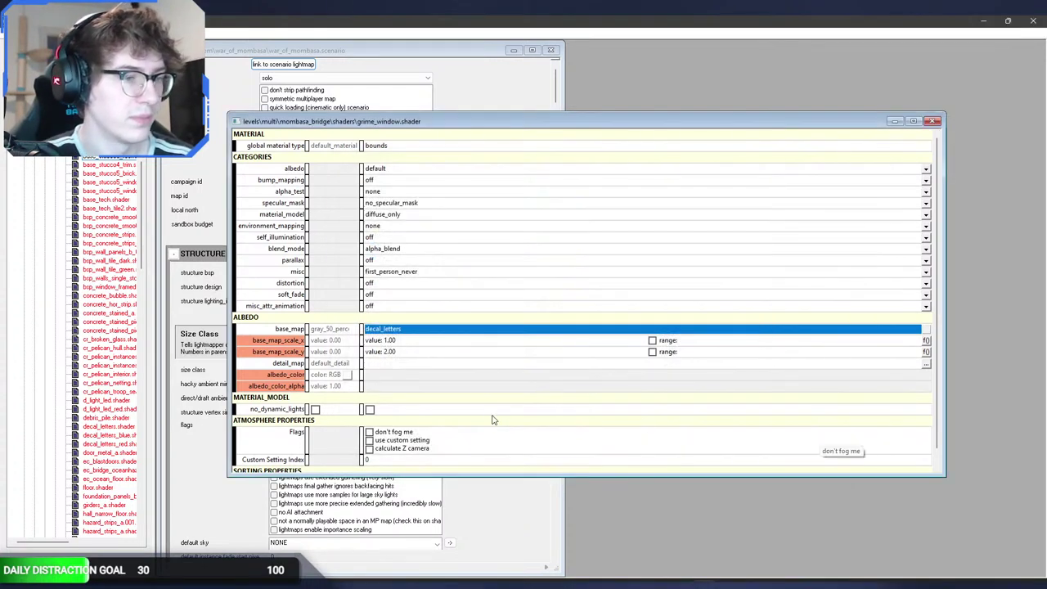
Step: Switch to Reclaimer, search 03a_oldmombasa.map for "grime", and open the earthcity grime_window bitmap
left_click(837, 582)
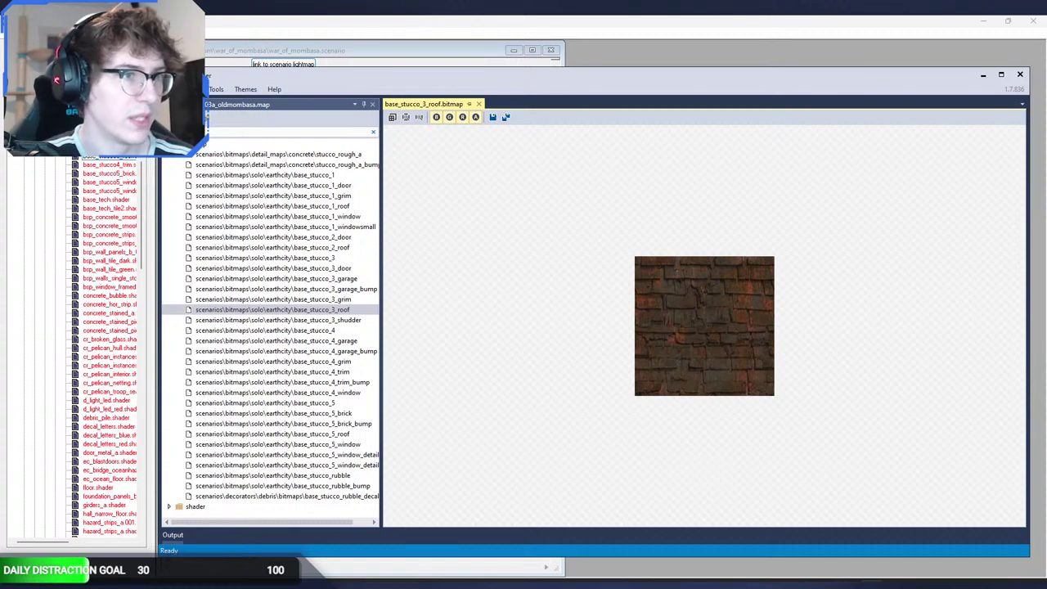
left_click(197, 132)
type("grime")
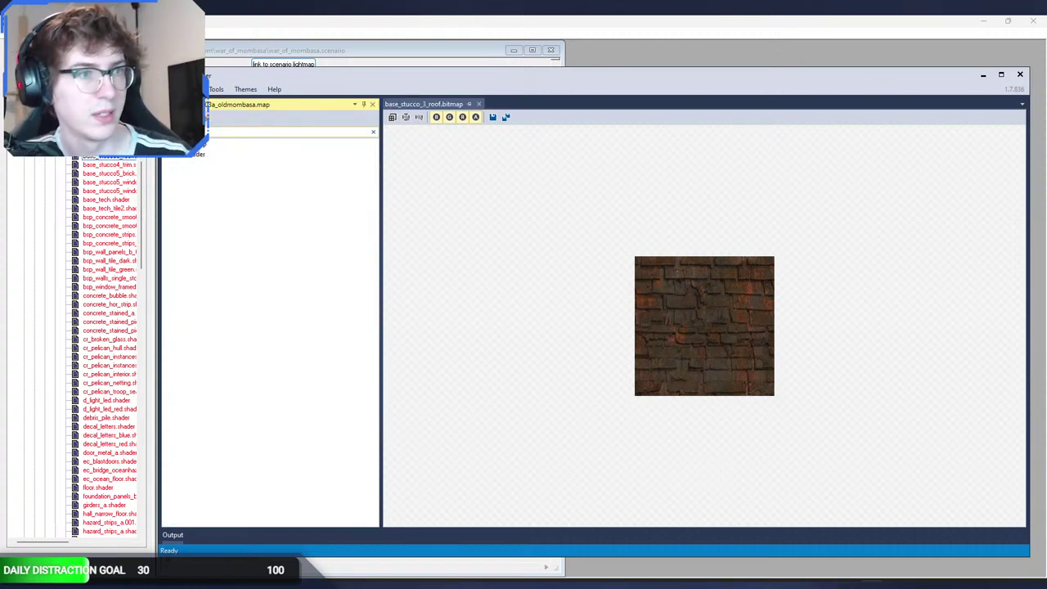
double_click(237, 158)
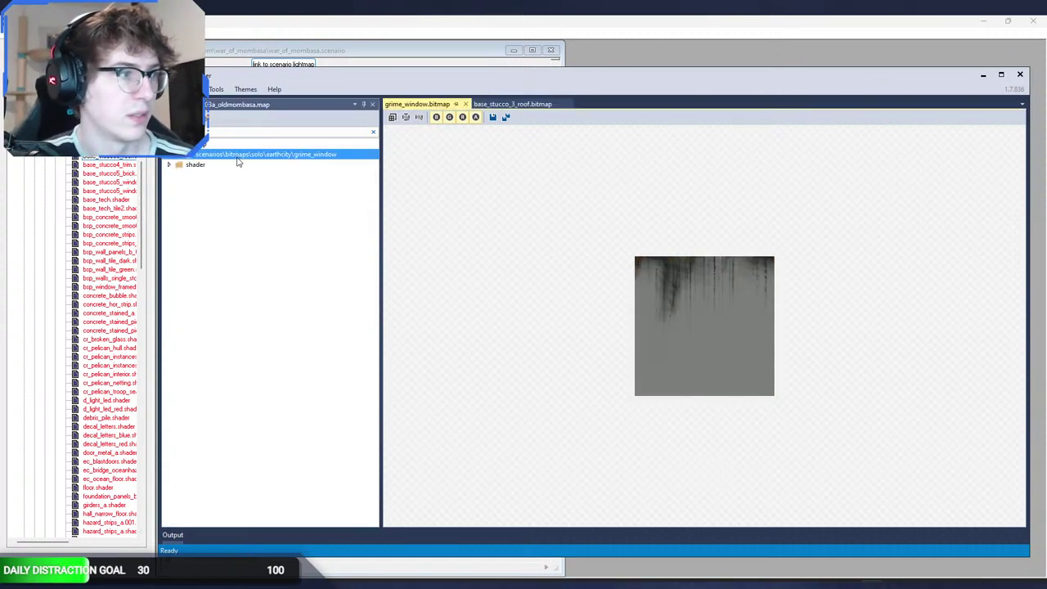
Step: Export the grime_window bitmap as grime_window.tif into the Adjutant\maps\2 folder
left_click(505, 118)
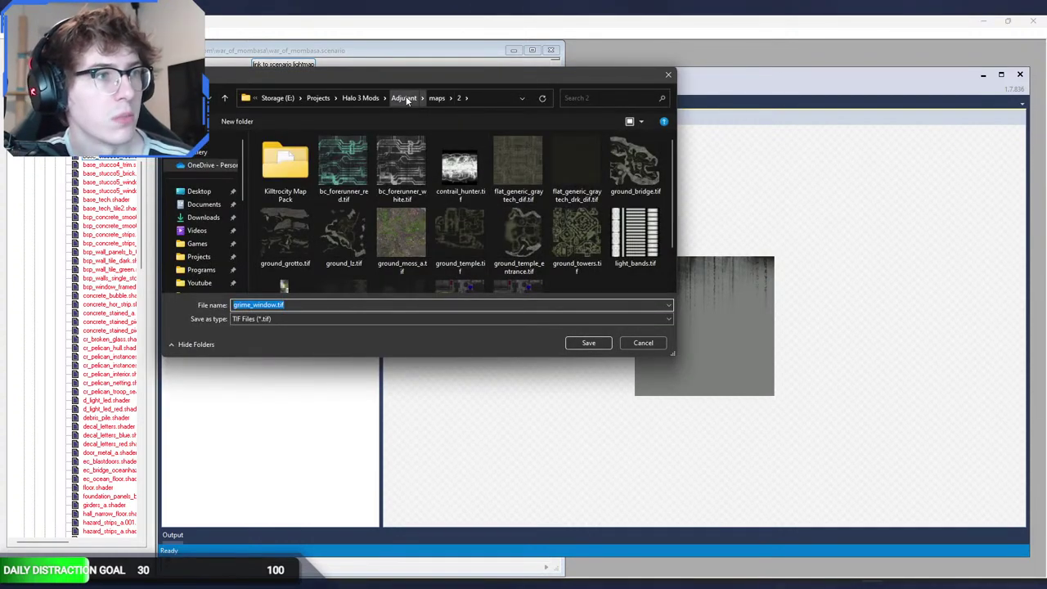
left_click(488, 98)
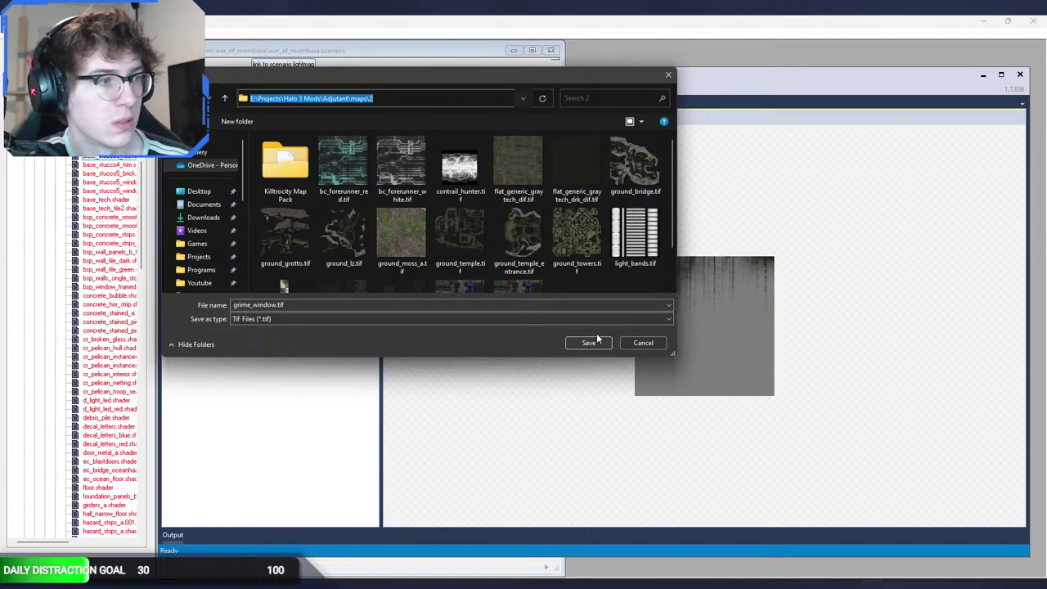
left_click(592, 342)
left_click(403, 583)
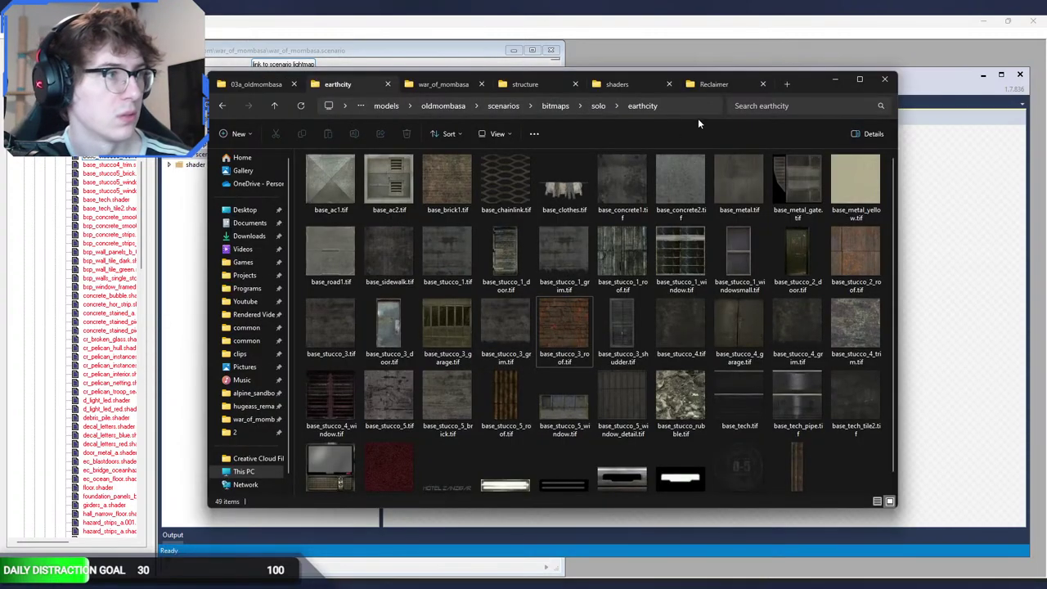
left_click(835, 79)
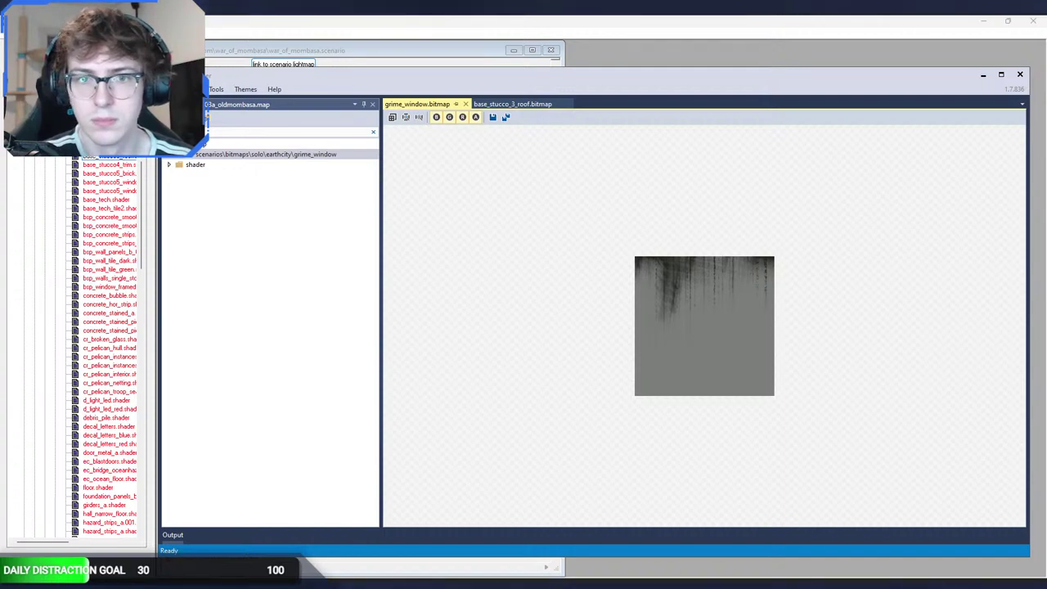
Step: Switch to the H3EK command prompt and rerun the bitmap import command for the mombasa_bridge bitmaps
key("alt+Tab")
key("alt+Tab")
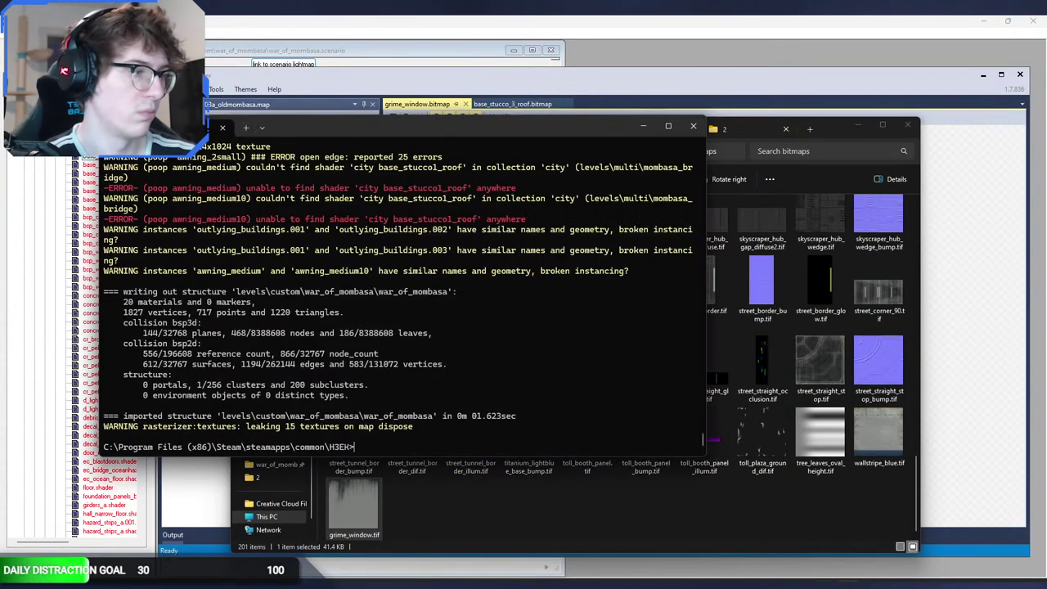
key("Up")
key("Up")
key("Down")
key("Up")
key("Return")
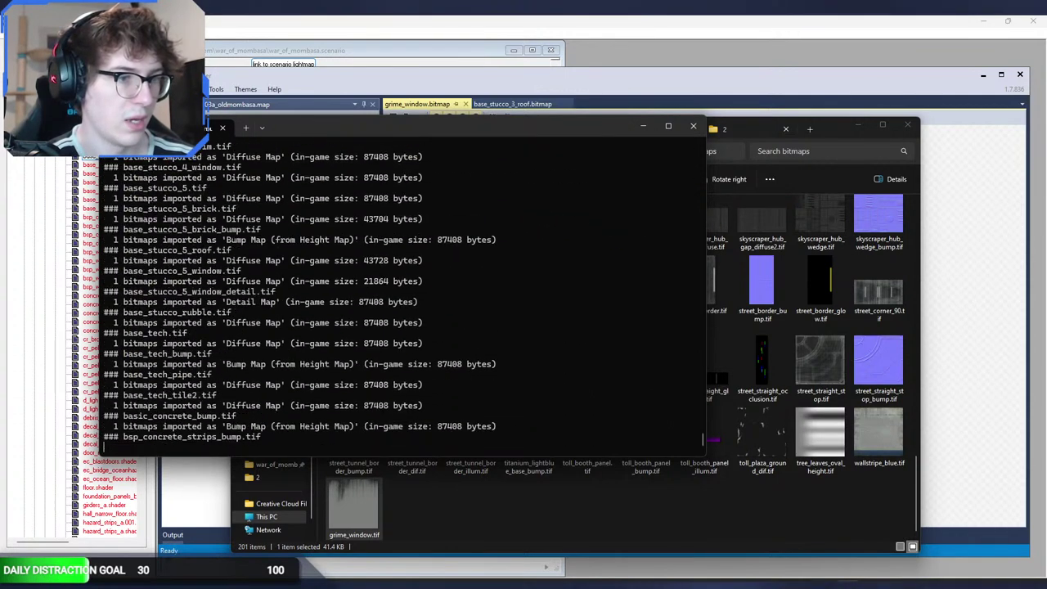
Step: Set the base_map of grime_window.shader to grime_window.bitmap in Guerilla, save the shader, and open the bitmap tag
key("alt+Tab")
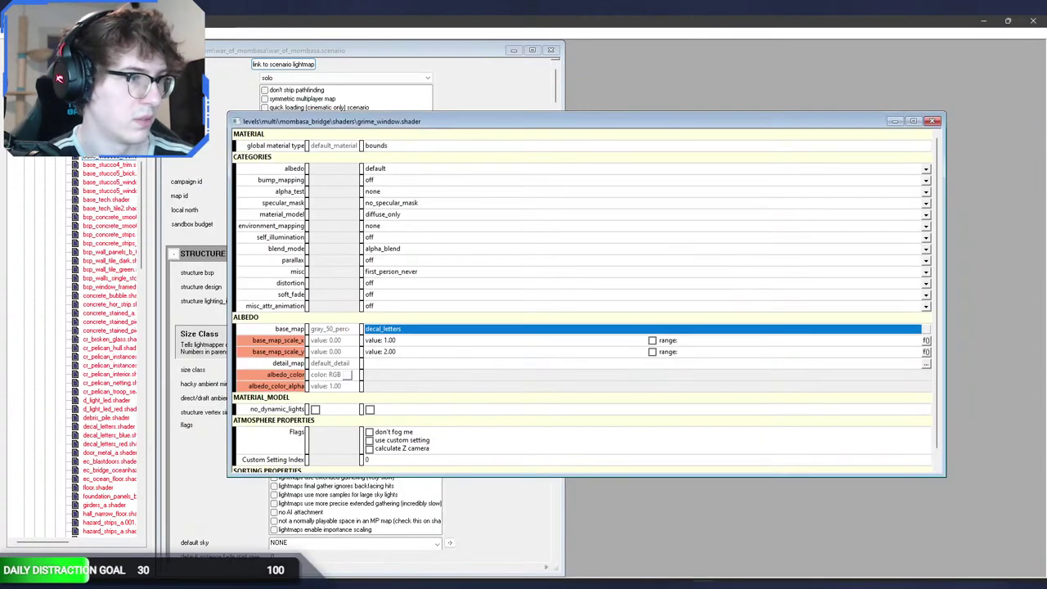
left_click(926, 329)
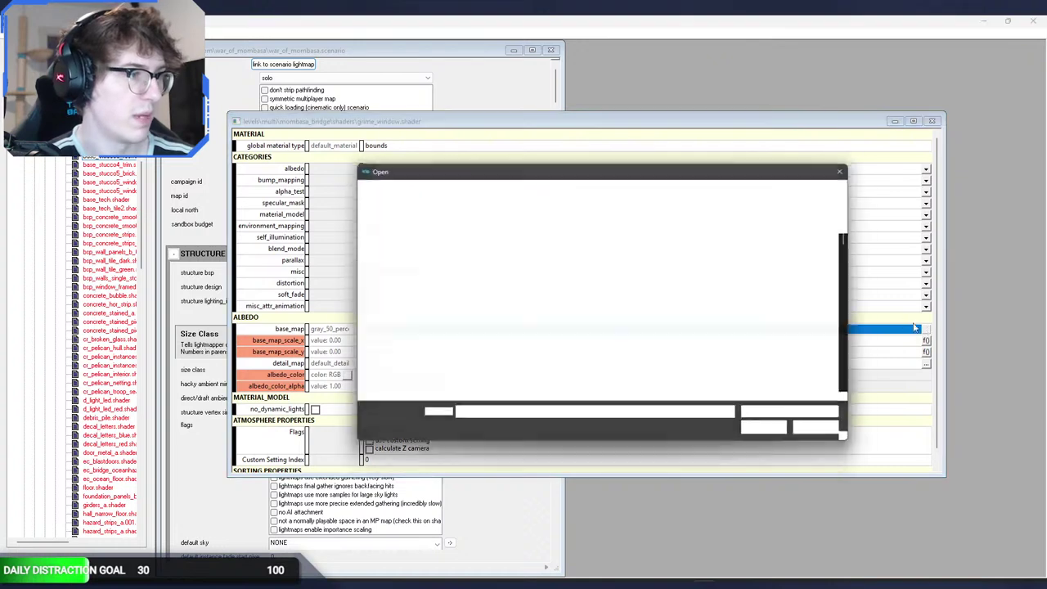
left_click(655, 285)
key("g")
key("r")
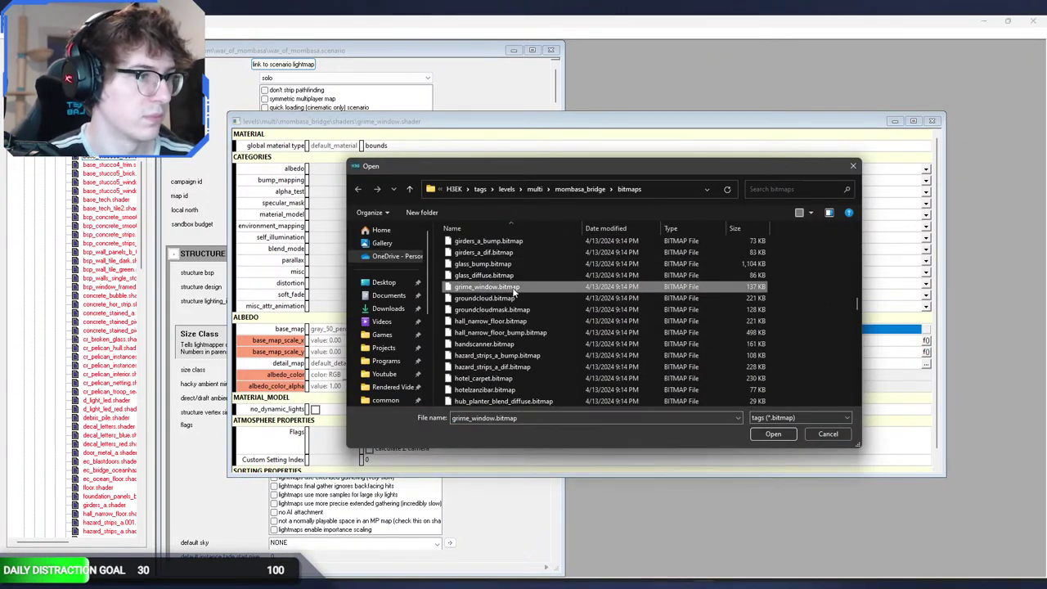
double_click(514, 288)
key("ctrl+s")
left_click(460, 329)
double_click(460, 330)
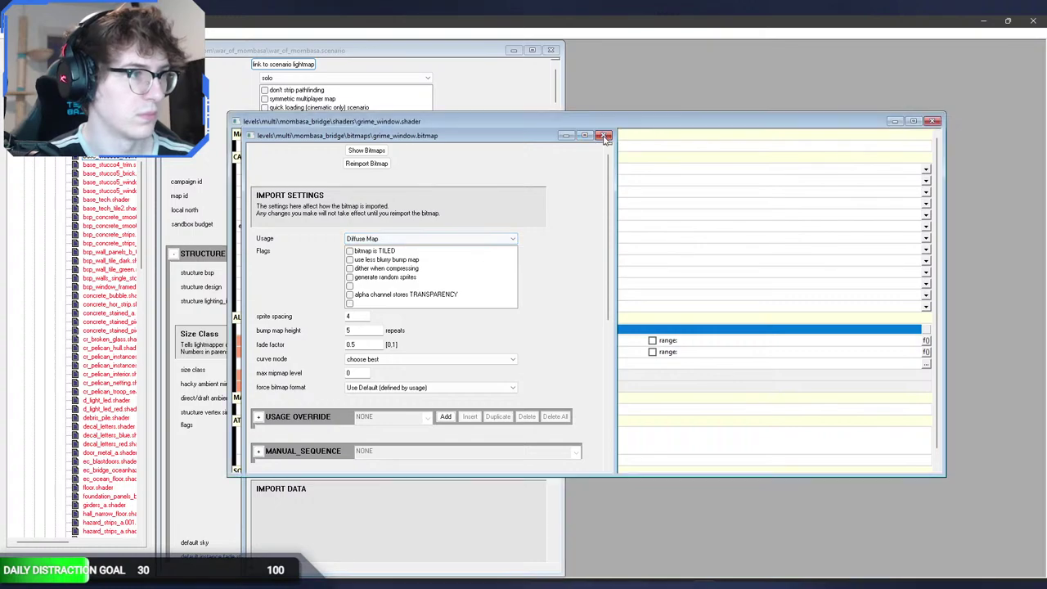
Step: Switch to the H3EK command prompt and rerun the structure import for war_of_mombasa.ass
key("alt+Tab")
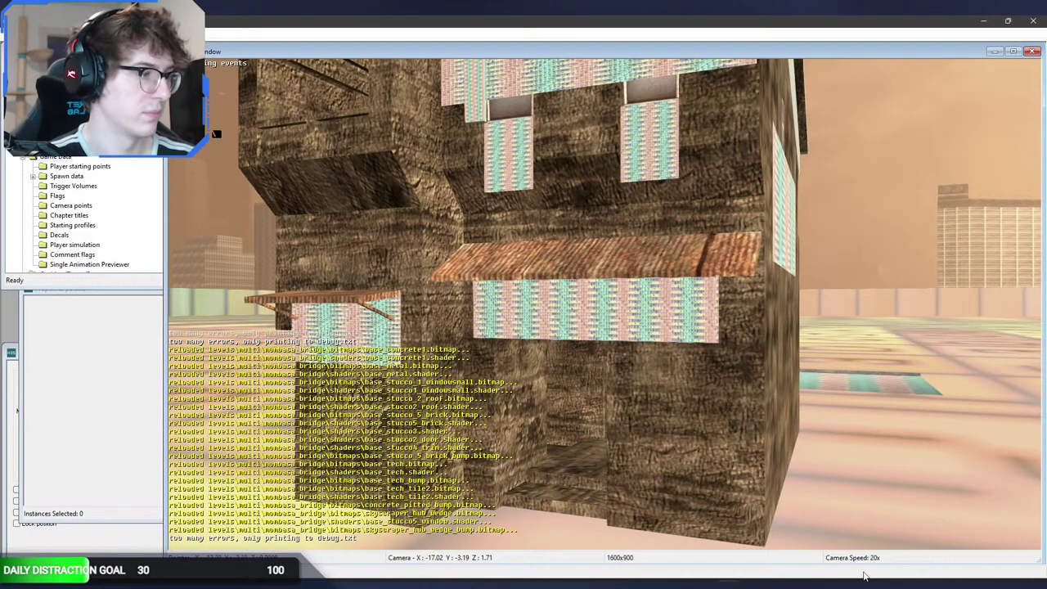
left_click(854, 584)
key("Up")
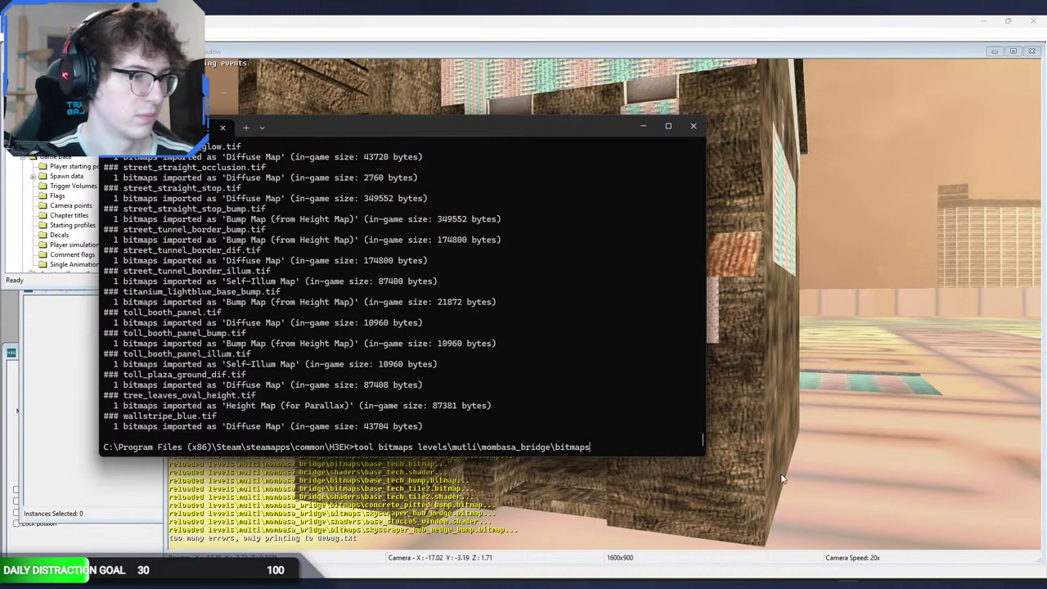
key("Up")
key("Return")
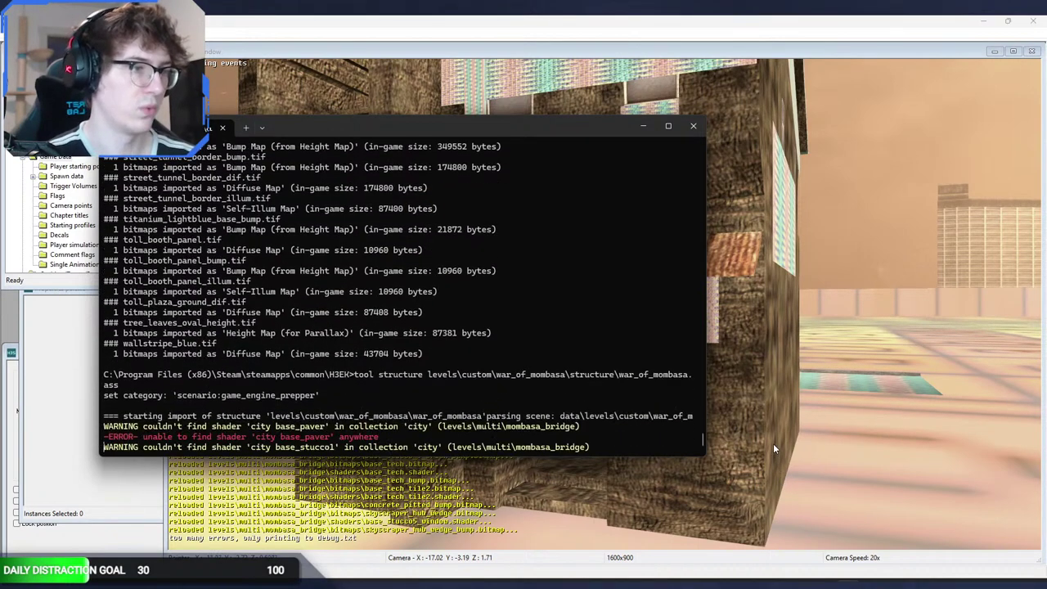
Step: Return to Sapien and inspect the grime texture around the awning and windows of the building up close
left_click(771, 444)
middle_click_drag(725, 356, 726, 298)
key("w")
key("w")
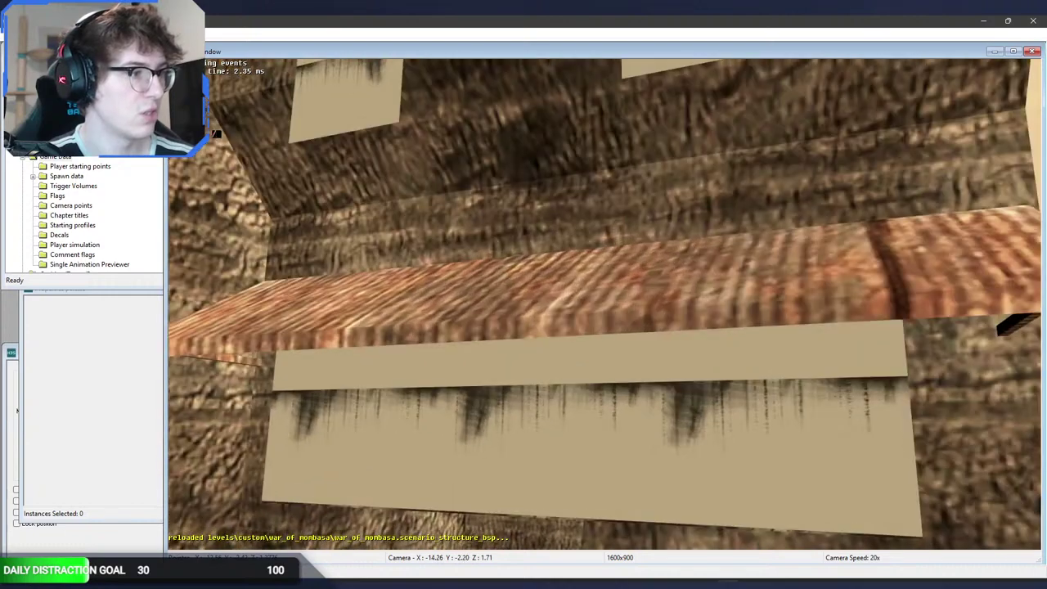
middle_click_drag(725, 347, 721, 350)
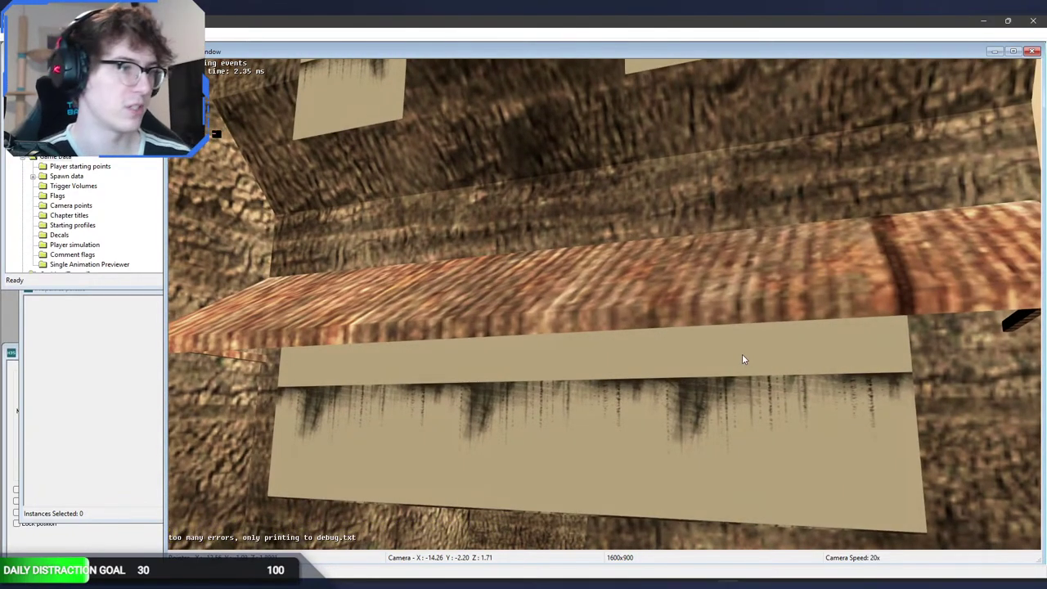
Step: Switch to Guerilla, review the albedo and blend_mode settings of grime_window.shader, and open its base_map bitmap tag
key("alt+Tab")
key("alt+Tab")
key("alt+Tab")
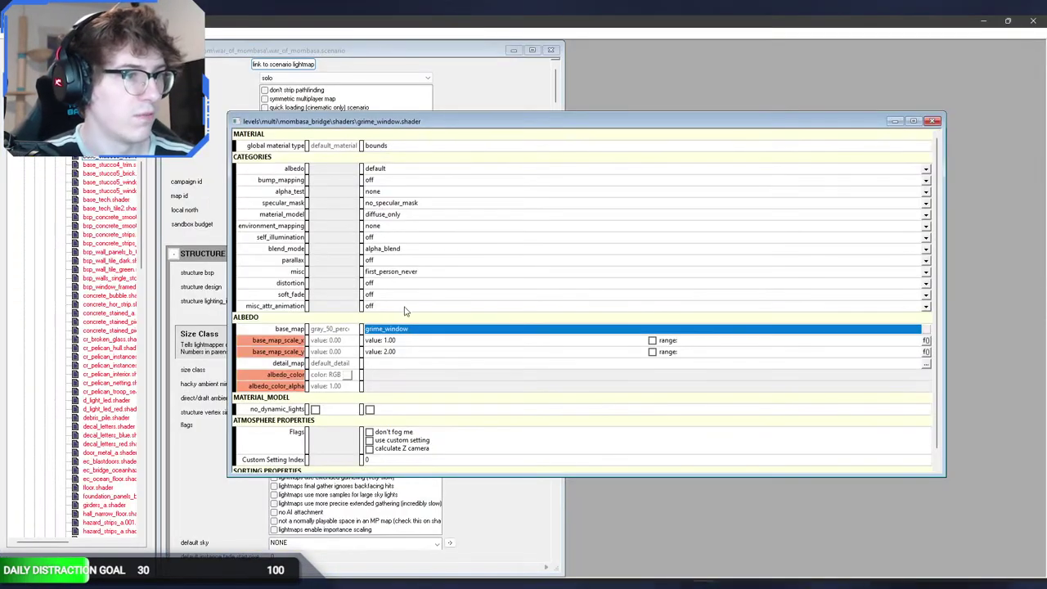
double_click(392, 174)
left_click(392, 176)
double_click(395, 250)
left_click(394, 250)
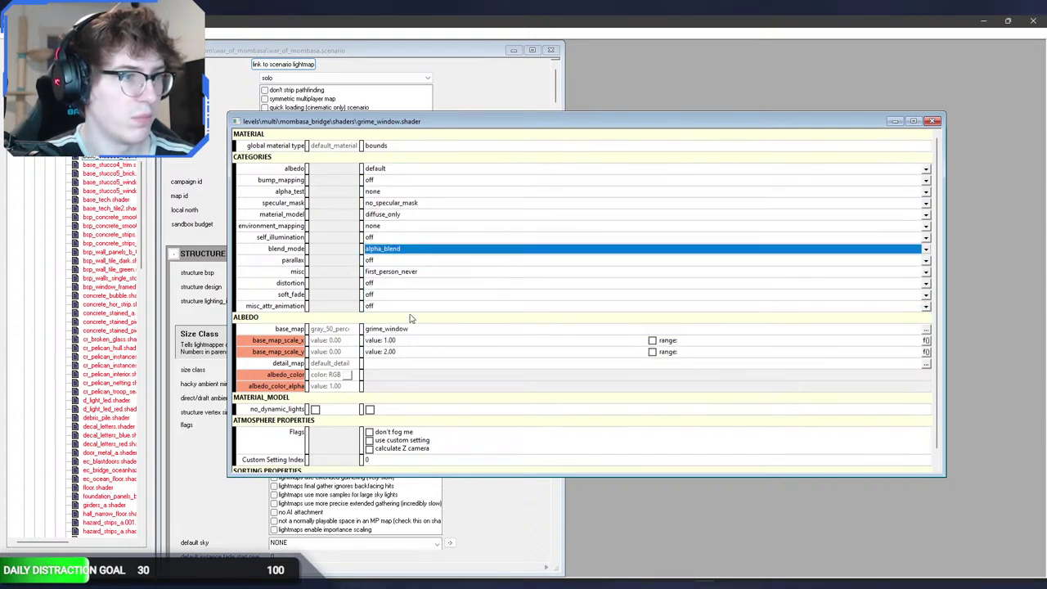
left_click(414, 332)
double_click(421, 332)
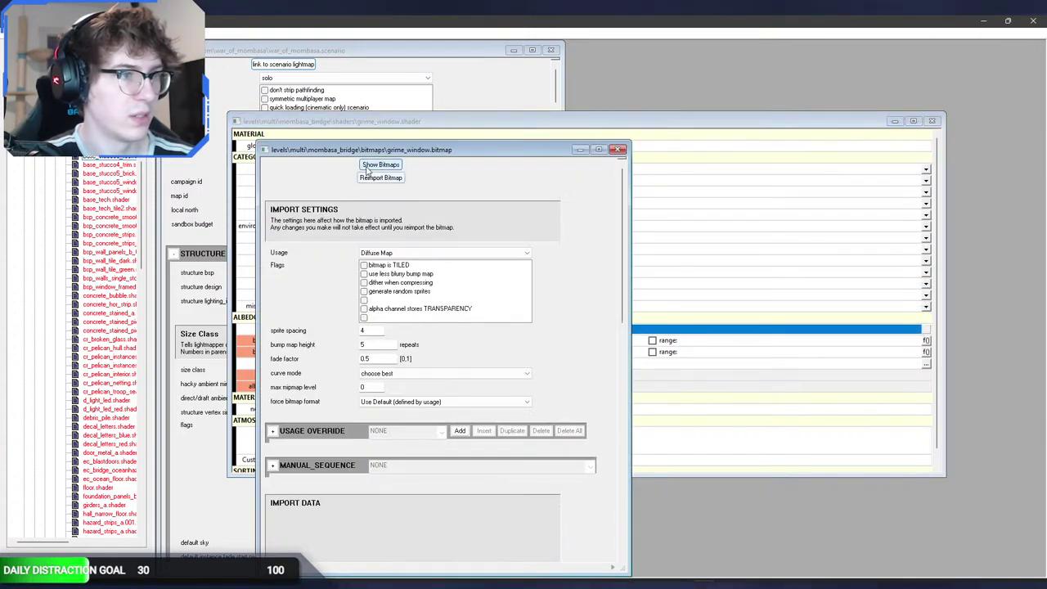
Step: Preview the grime_window bitmap and compare it with the alpha channel shown and hidden
left_click(379, 166)
left_click(361, 198)
left_click(360, 216)
left_click(361, 199)
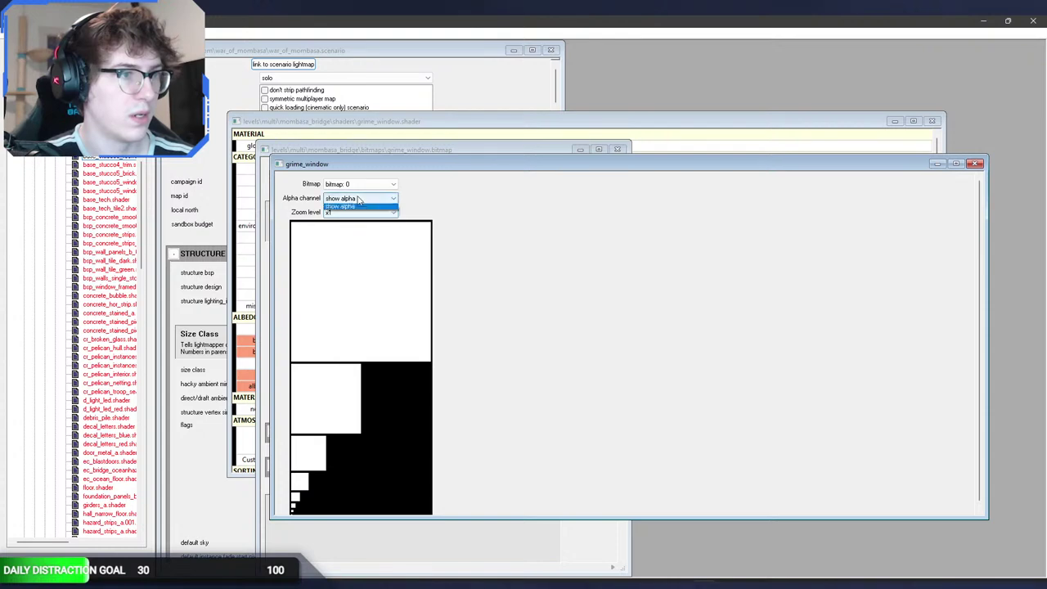
left_click(361, 209)
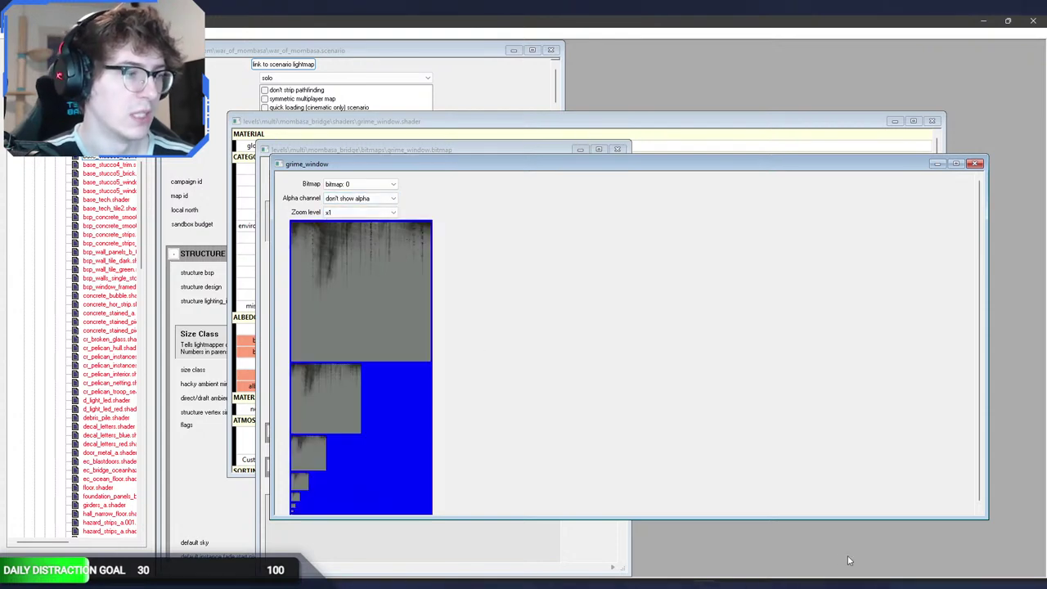
Step: Switch to Reclaimer and toggle the individual color channels of grime_window.bitmap to examine its alpha
key("alt+Tab")
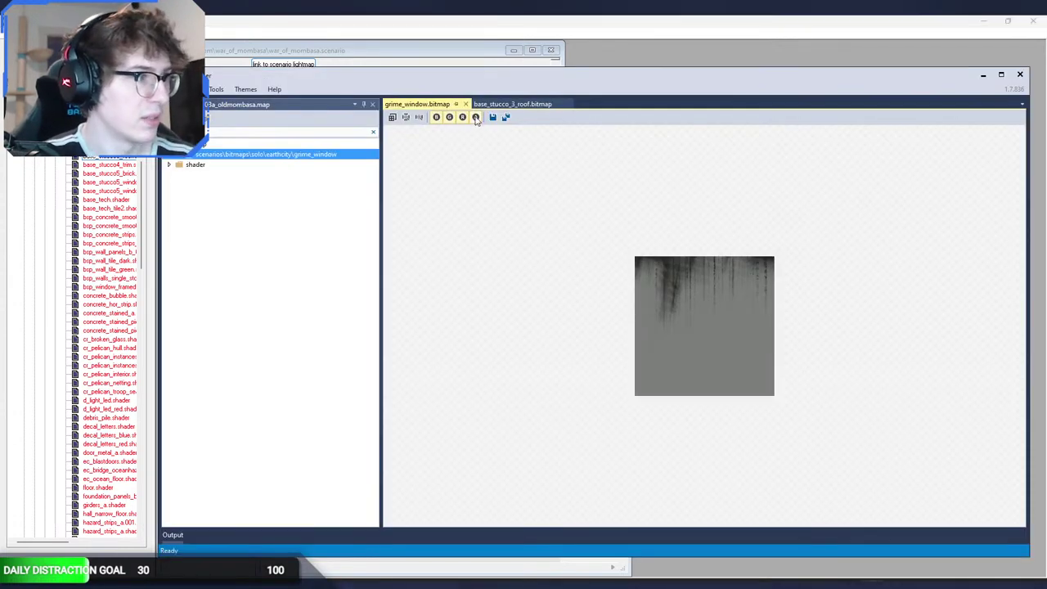
left_click(465, 119)
left_click(449, 121)
left_click(436, 120)
left_click(449, 117)
left_click(462, 117)
Step: Close the bitmap windows in Guerilla, set grime_window.shader's blend_mode to multiply, save it, and check the result in Sapien
key("alt+Tab")
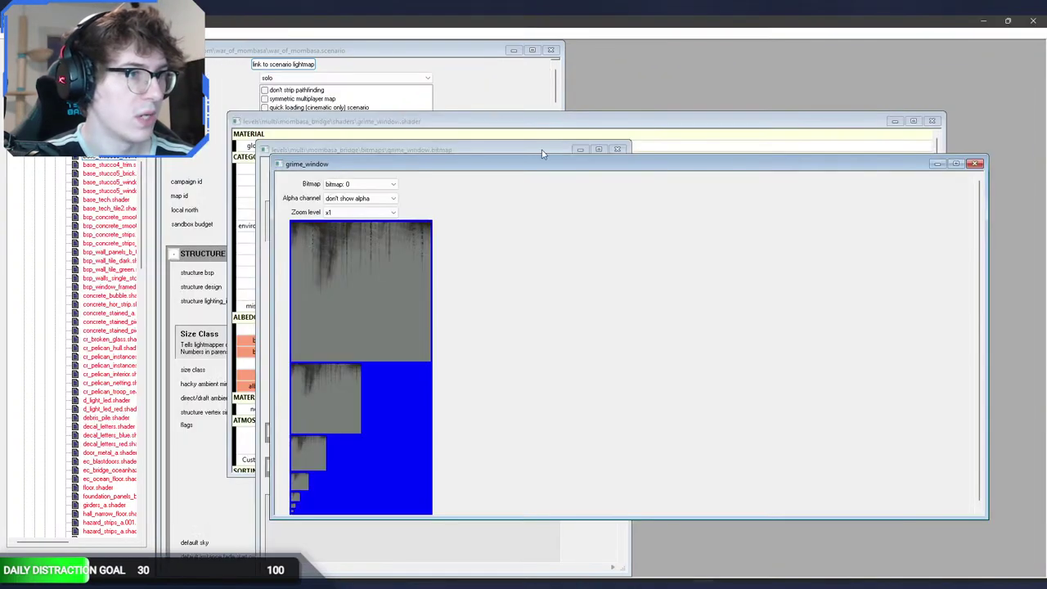
left_click(974, 164)
left_click(461, 252)
left_click(461, 253)
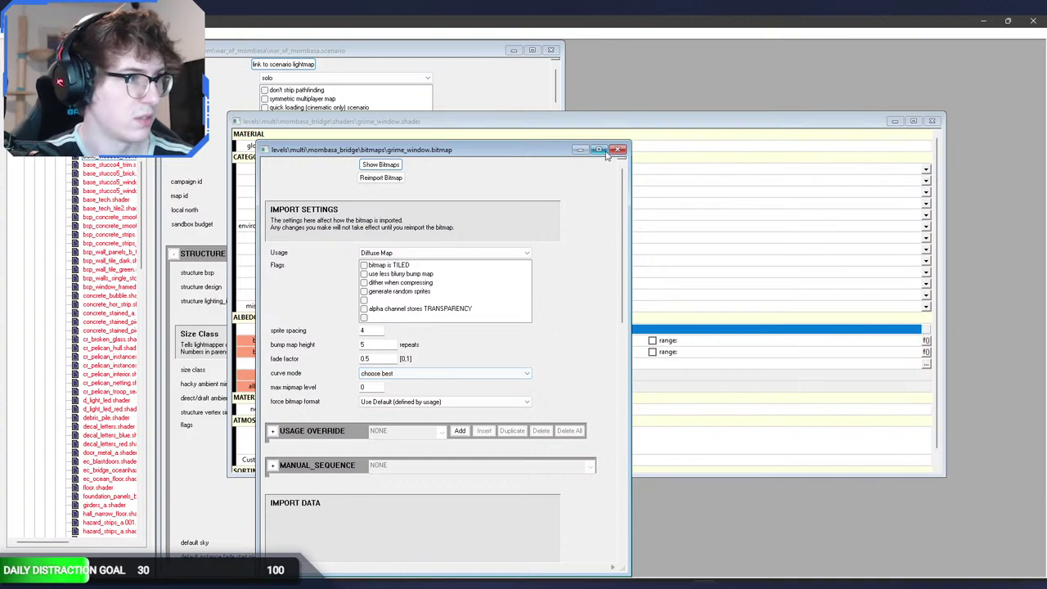
left_click(619, 150)
double_click(416, 248)
left_click(406, 276)
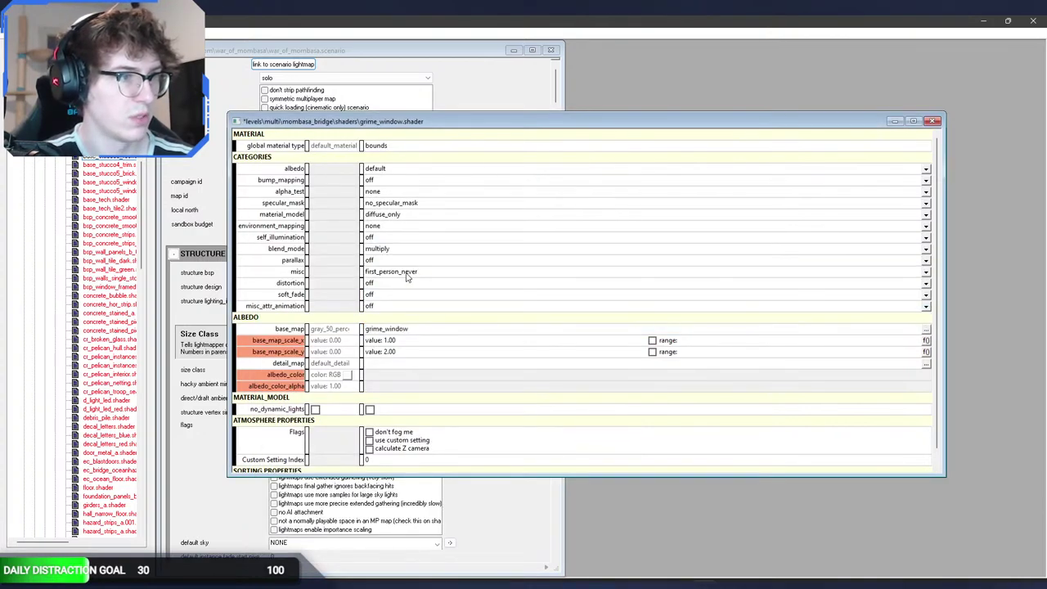
key("ctrl+s")
key("alt+Tab")
key("alt+Tab")
key("s")
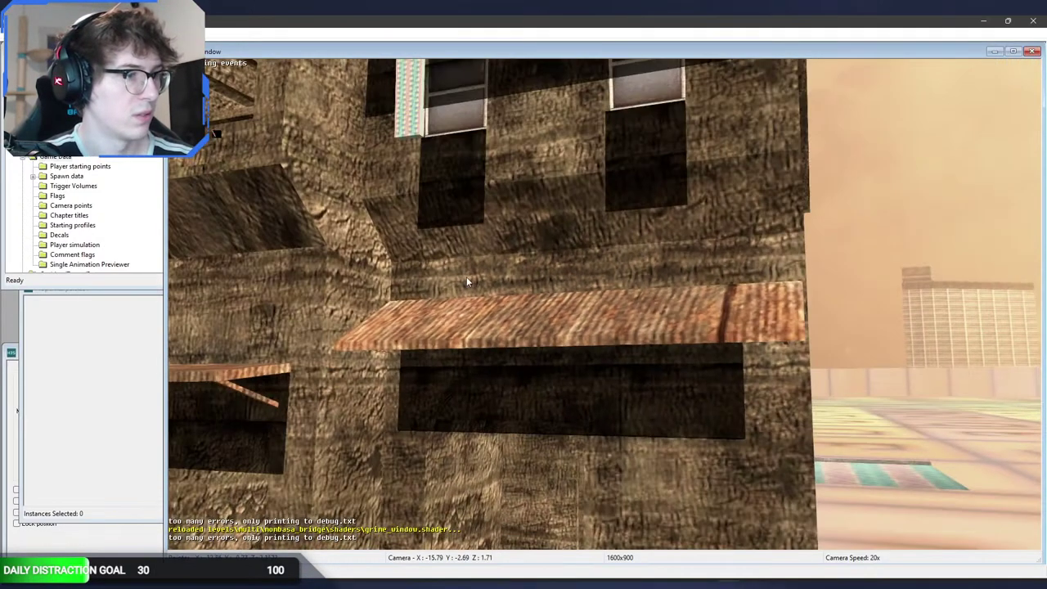
Step: Try other blend modes such as additive on grime_window.shader, compare them in Sapien, and set blend_mode back to alpha_blend
key("alt+Tab")
left_click(395, 248)
left_click(396, 248)
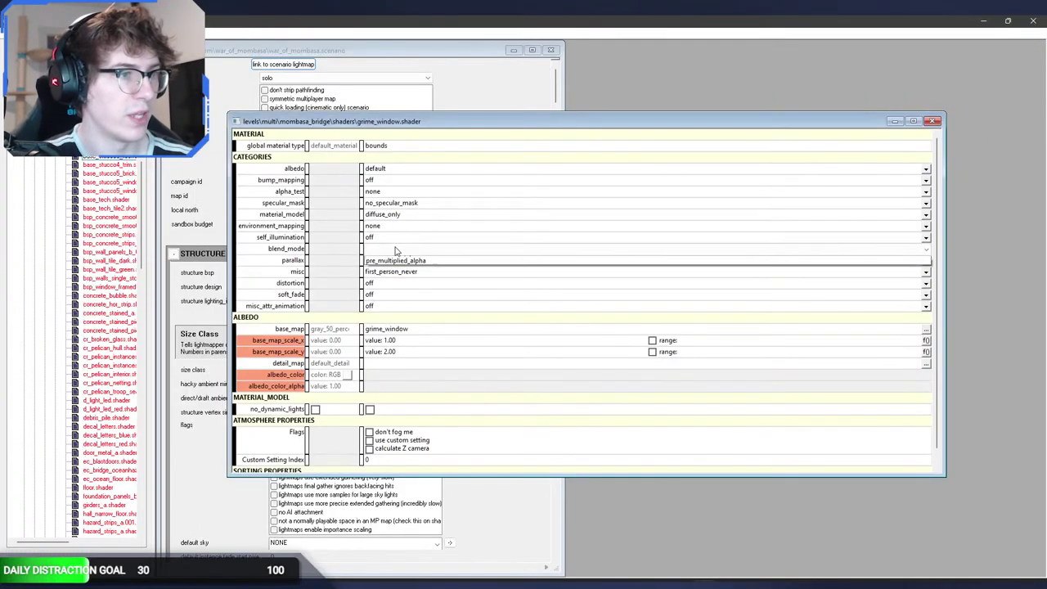
left_click(398, 250)
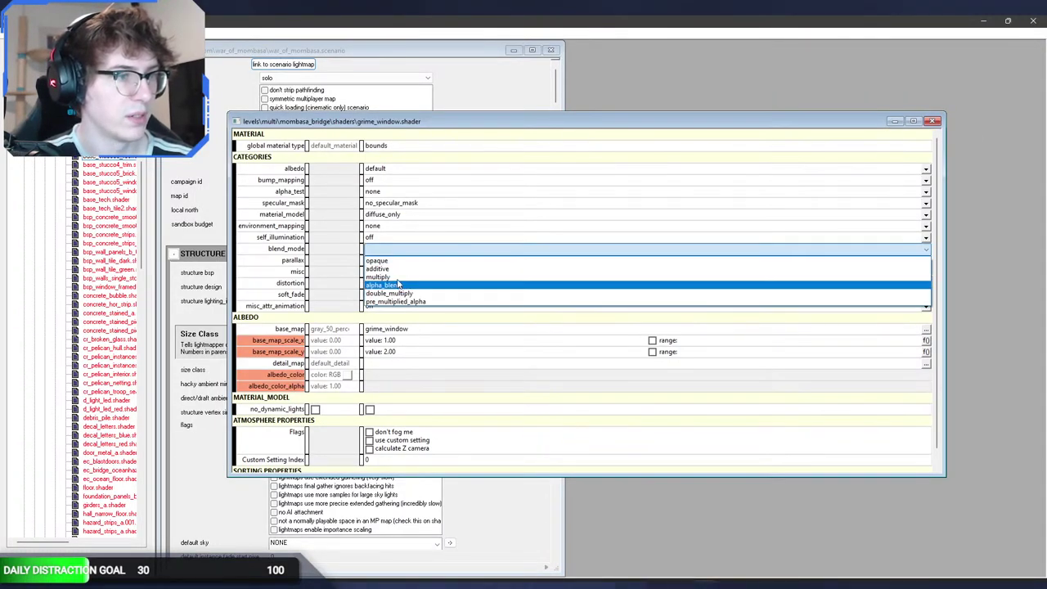
left_click(399, 286)
key("alt+Tab")
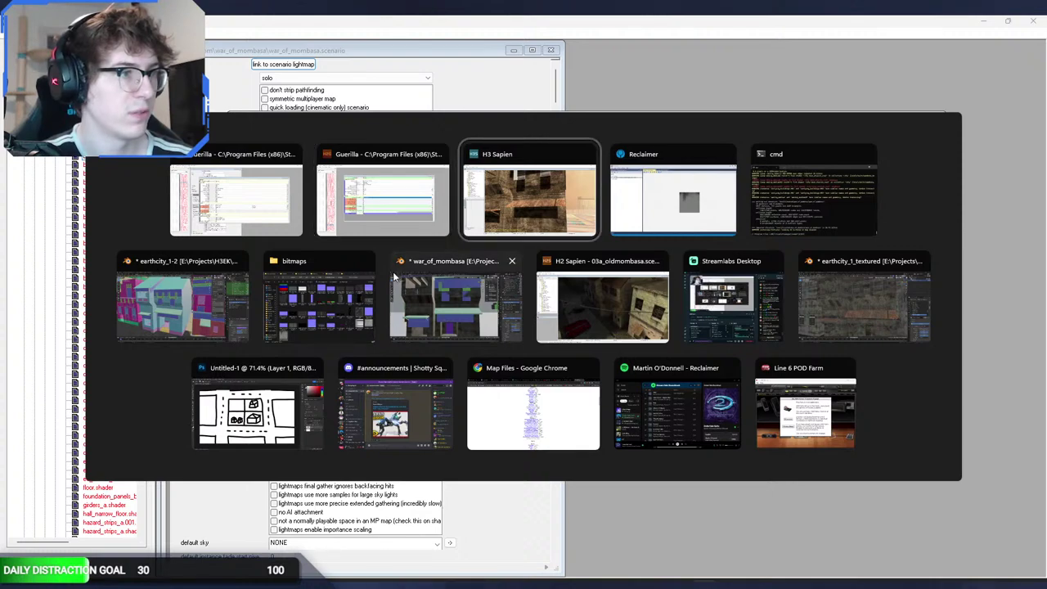
key("alt+Tab")
key("alt+Tab")
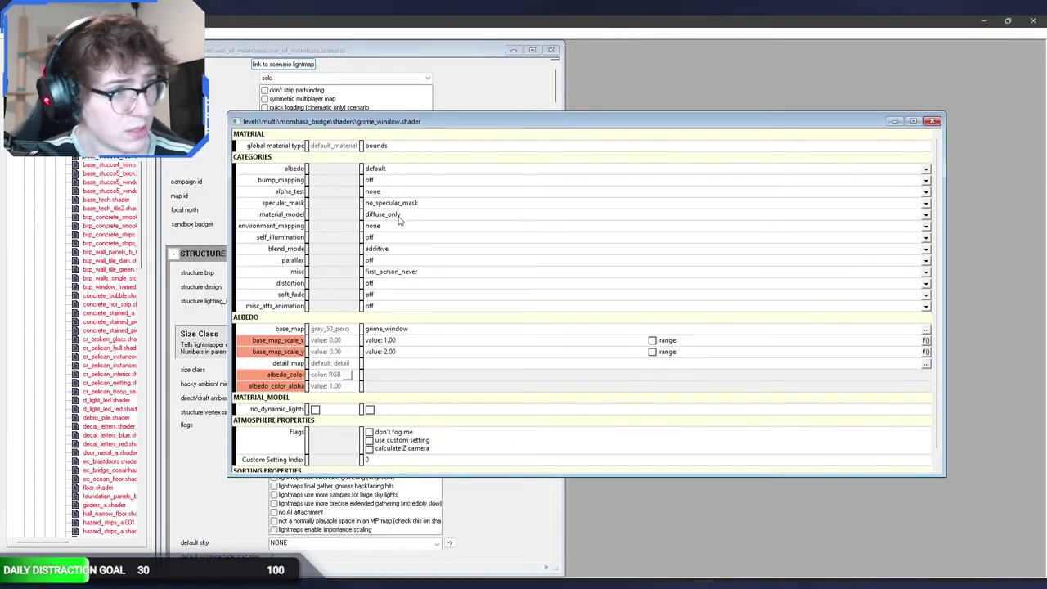
left_click(394, 250)
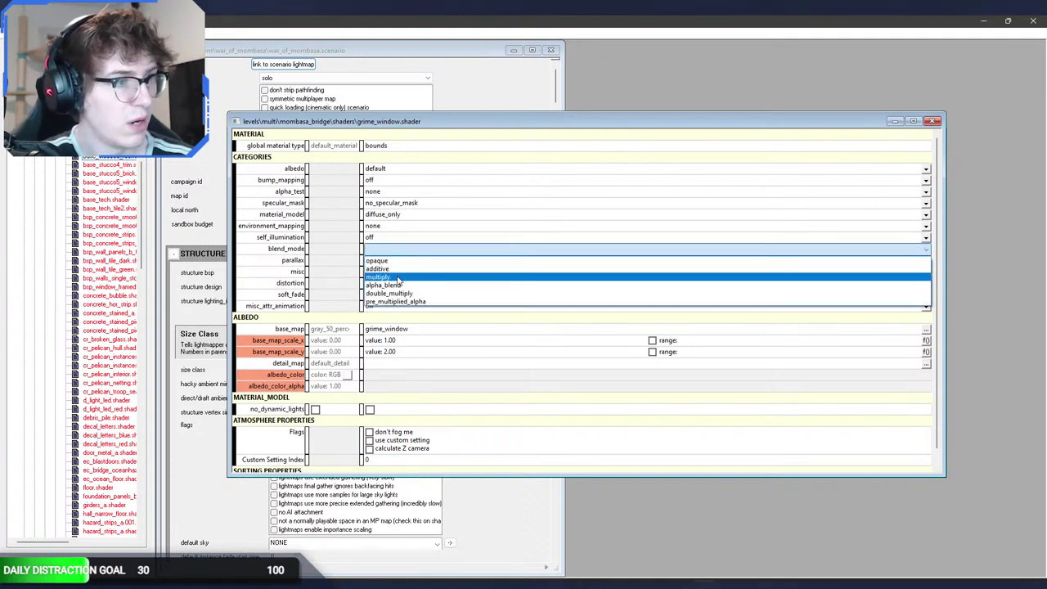
left_click(397, 285)
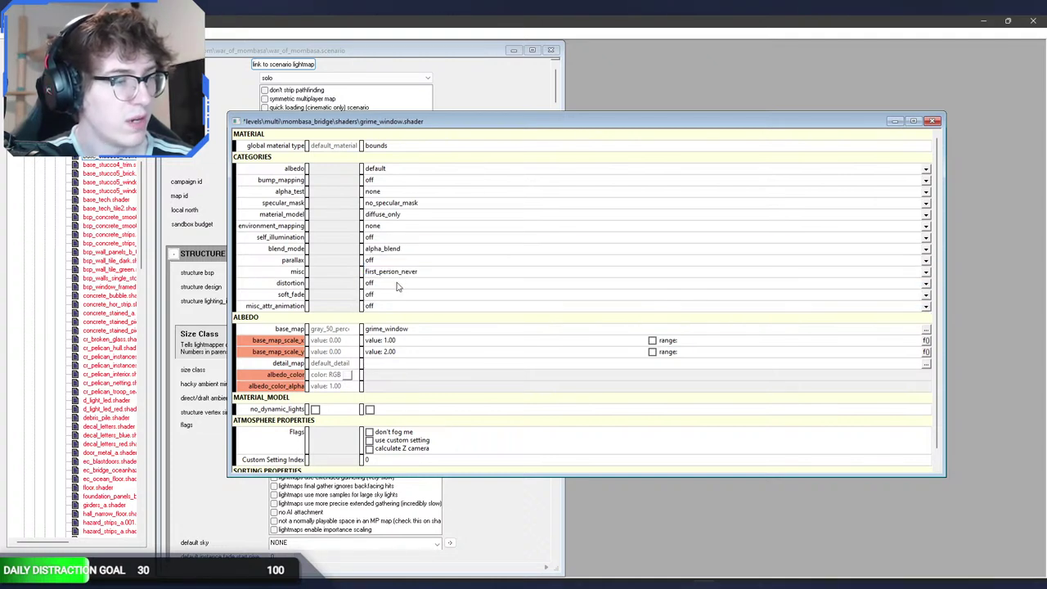
Step: Open grime_window.tif from the mombasa_bridge bitmaps folder in Photoshop as its own document
left_click(320, 584)
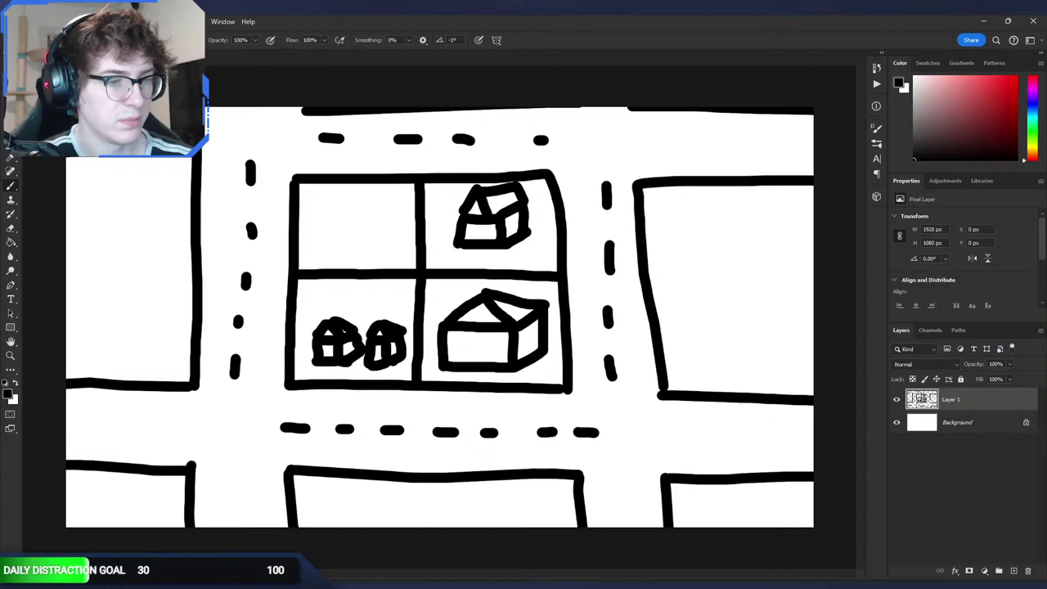
left_click(320, 584)
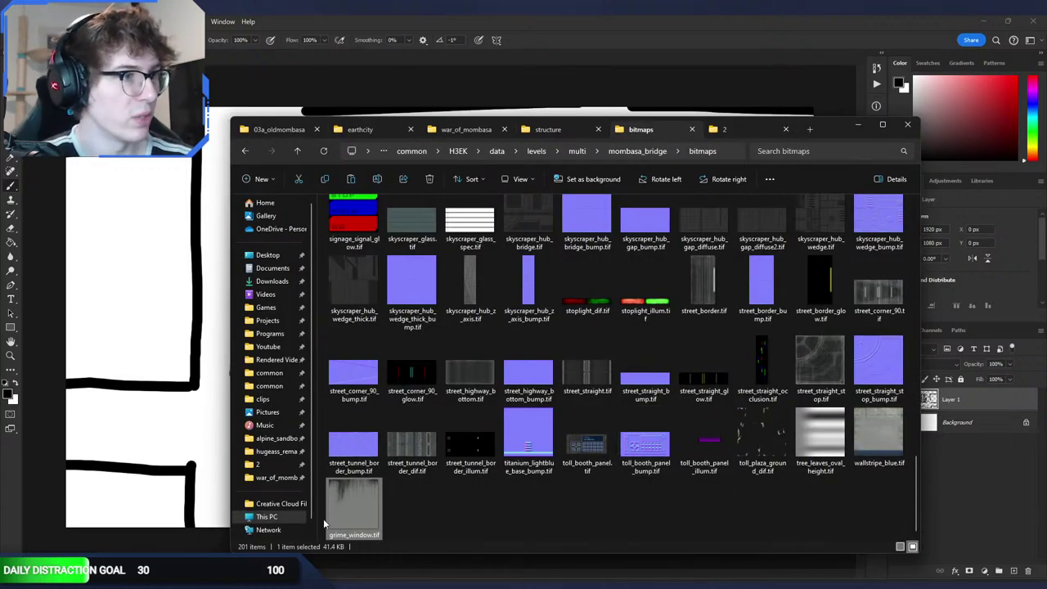
left_click_drag(336, 516, 293, 51)
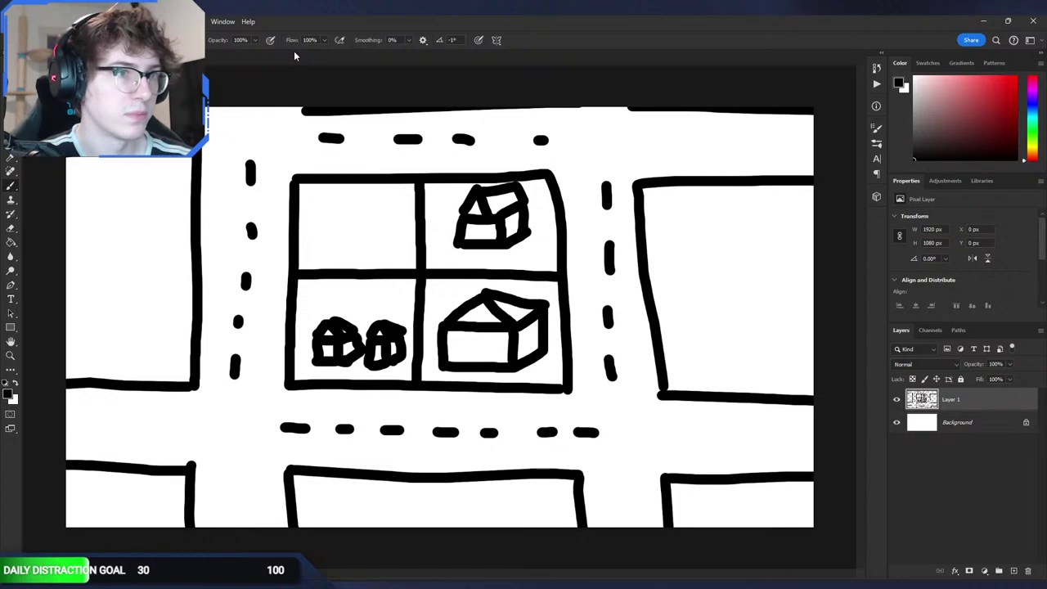
left_click(245, 583)
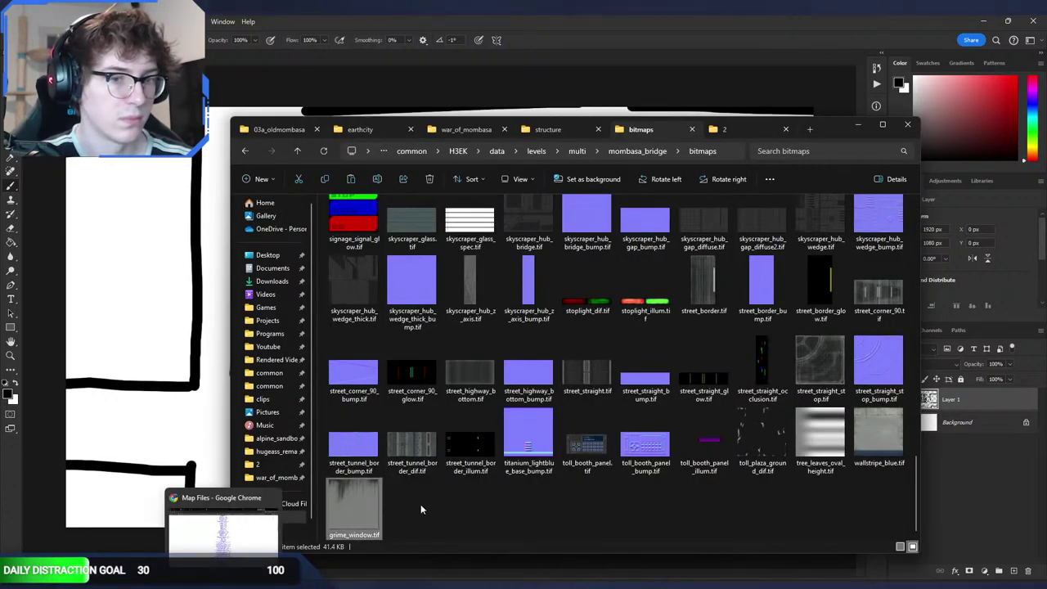
left_click(121, 313)
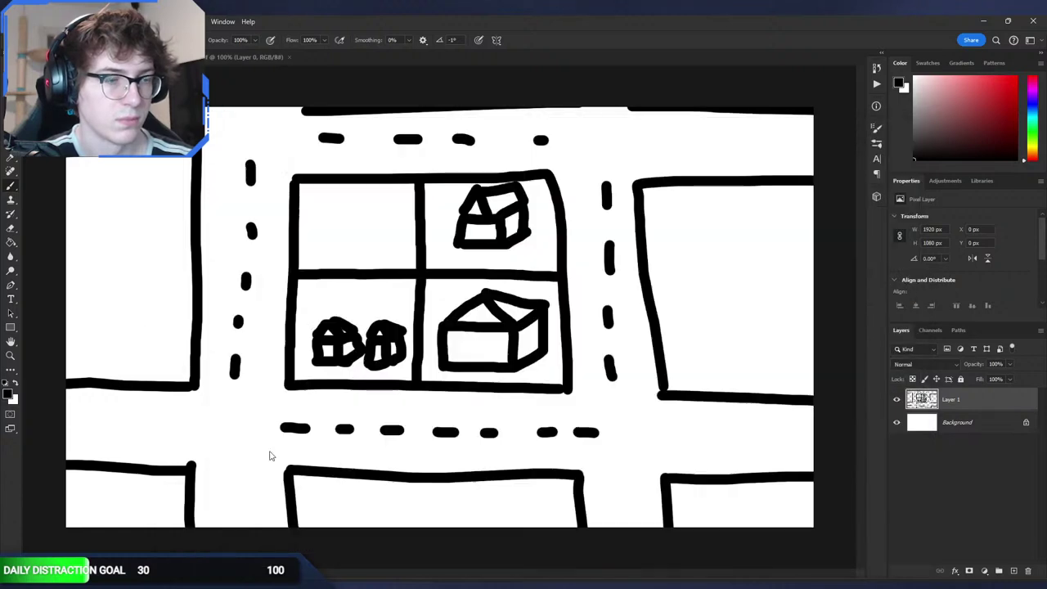
left_click(247, 57)
scroll(493, 321, "up", 6, "alt")
key("v")
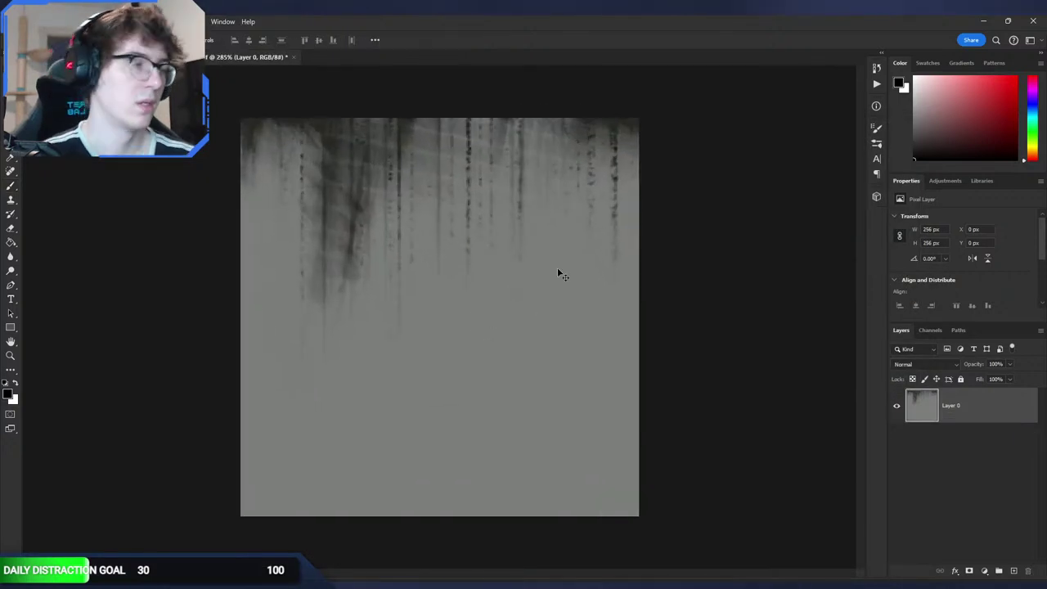
Step: Duplicate Layer 0 of the grime_window image under the default copy name
right_click(999, 410)
left_click(989, 165)
right_click(959, 408)
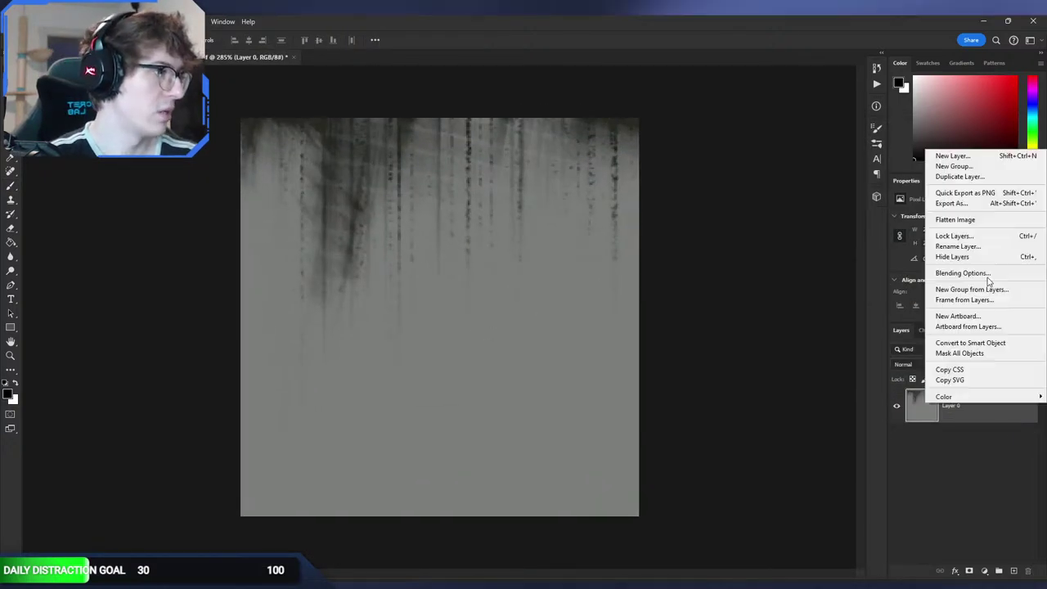
left_click(960, 177)
key("Return")
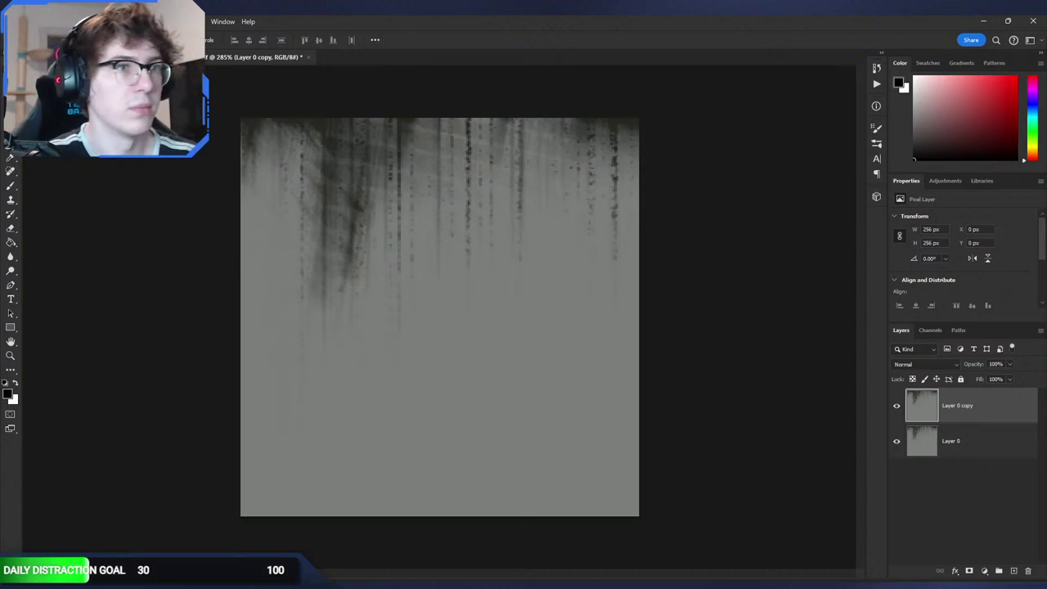
Step: Apply Brightness/Contrast to the duplicated layer with brightness 57 and contrast 100
left_click(130, 21)
left_click(130, 21)
left_click(39, 21)
mouse_move(61, 22)
mouse_move(80, 48)
left_click(201, 50)
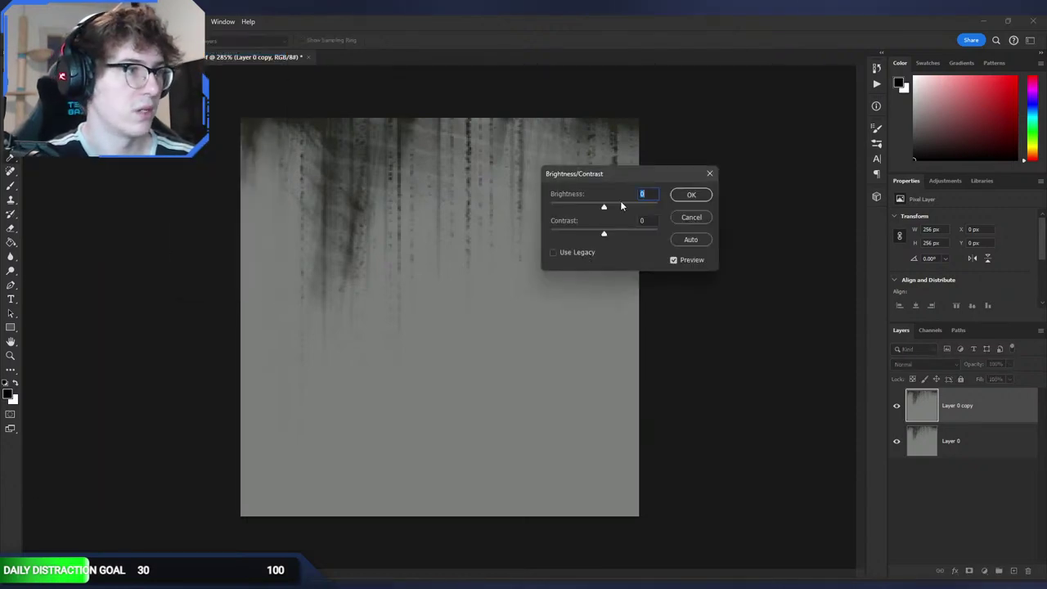
left_click_drag(603, 235, 749, 251)
left_click_drag(610, 206, 625, 208)
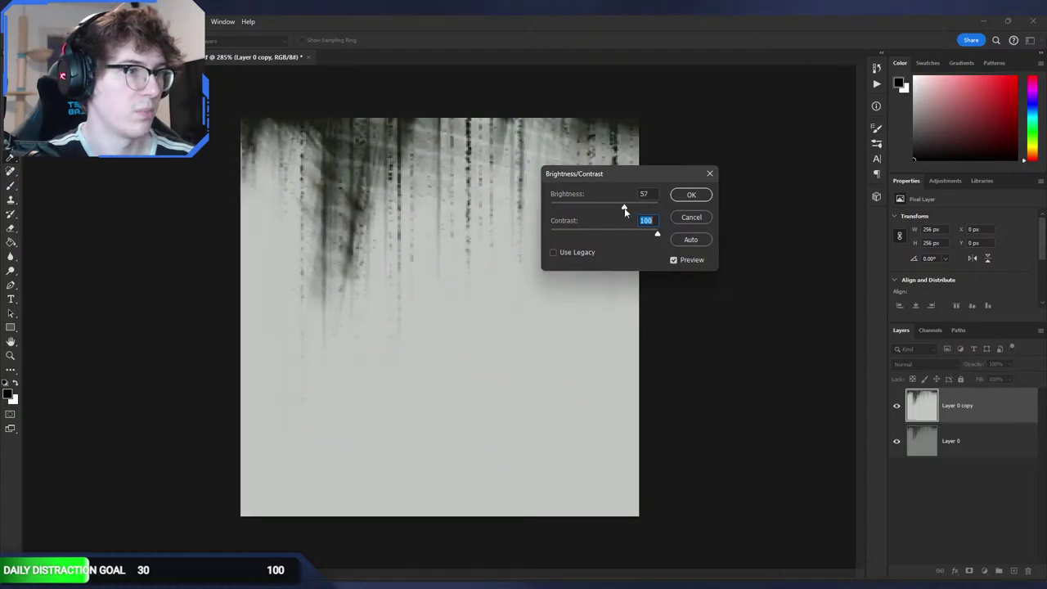
left_click(694, 199)
Step: Apply a second Brightness/Contrast adjustment to the layer copy with brightness 32 and contrast 100
left_click(40, 22)
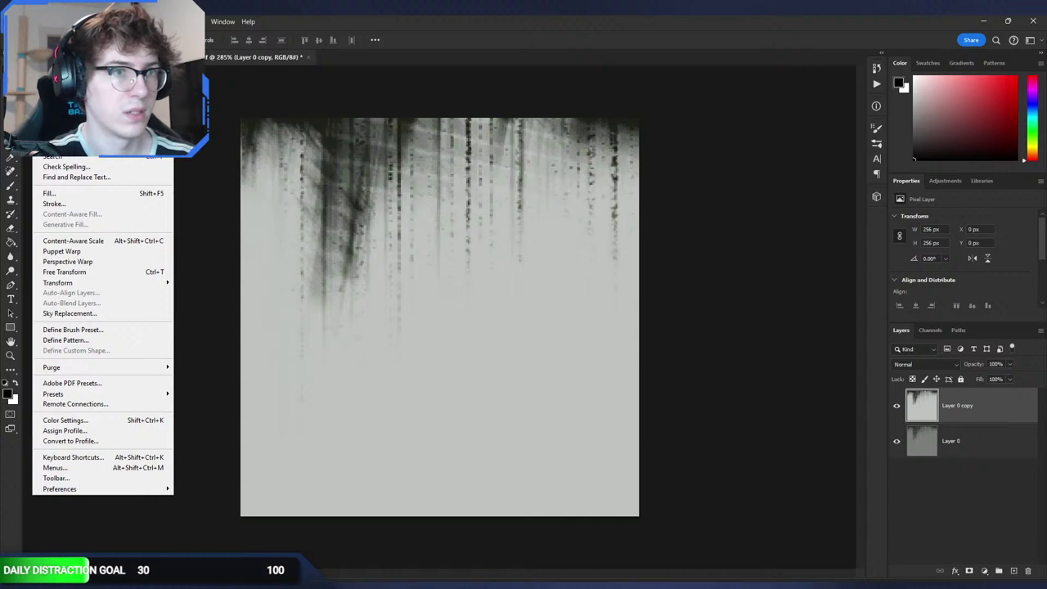
mouse_move(63, 22)
mouse_move(82, 51)
left_click(197, 51)
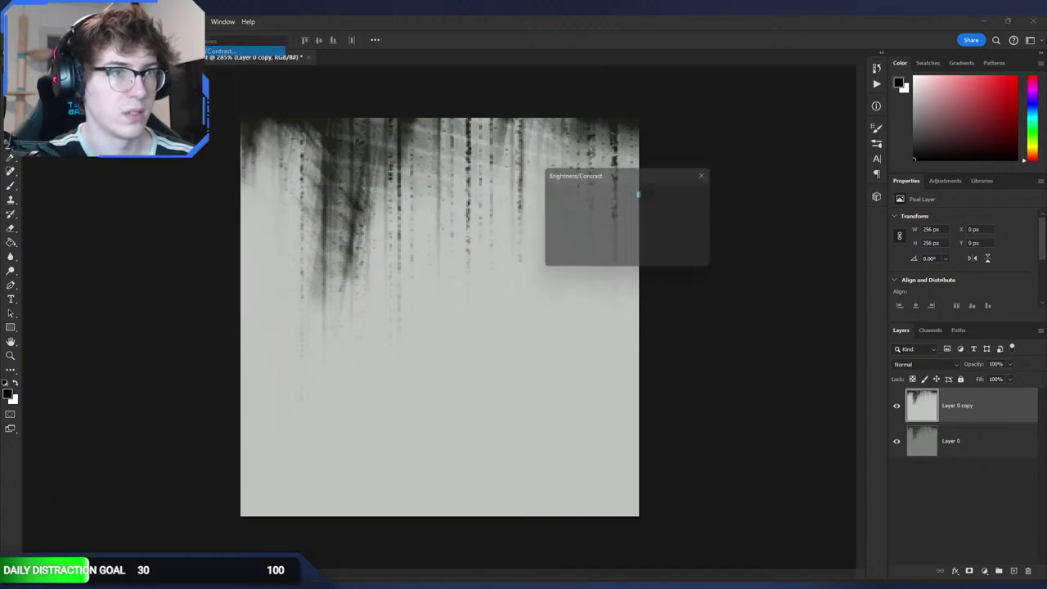
left_click_drag(619, 235, 713, 241)
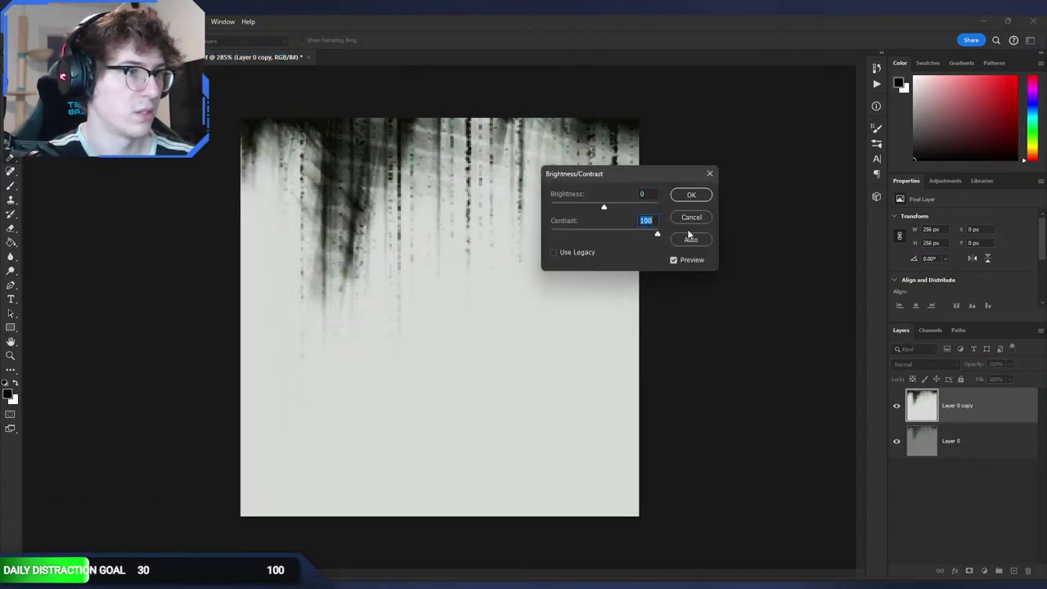
left_click(616, 206)
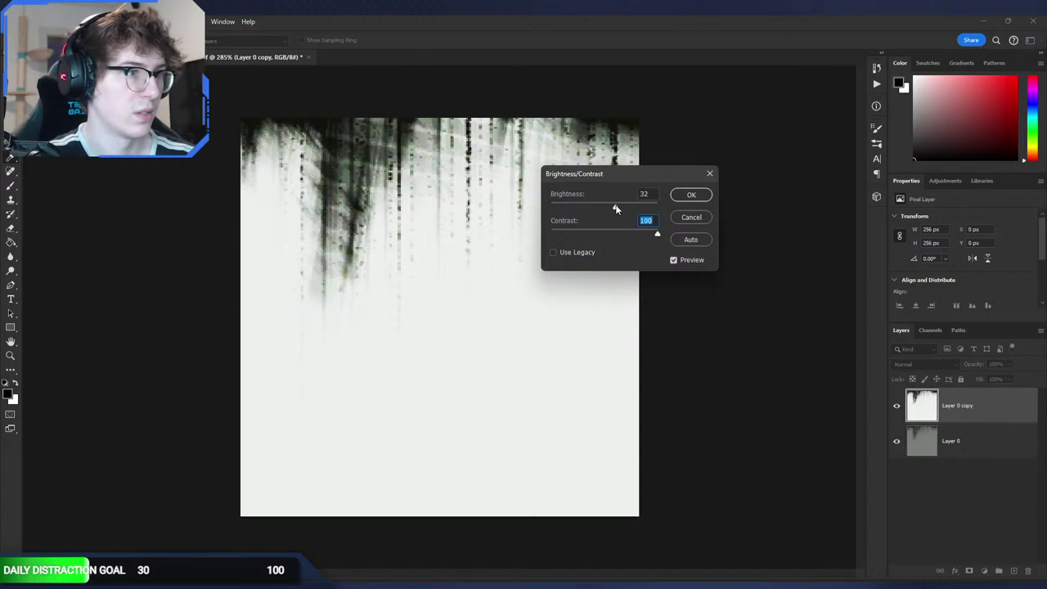
left_click(686, 199)
Step: Apply a third Brightness/Contrast adjustment to the layer copy with brightness -12 and contrast 100
left_click(63, 22)
mouse_move(82, 51)
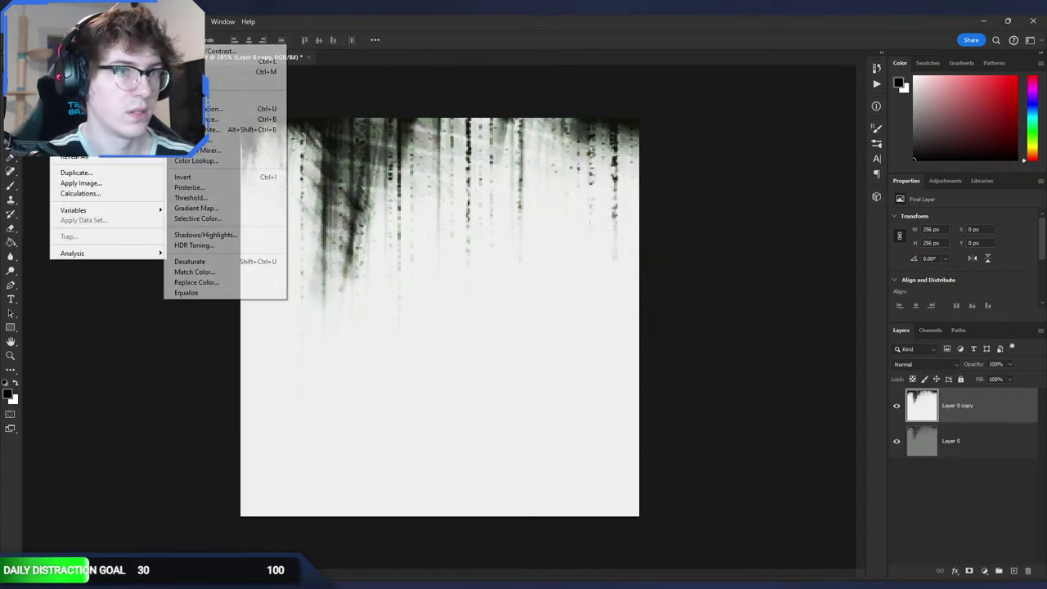
left_click(206, 55)
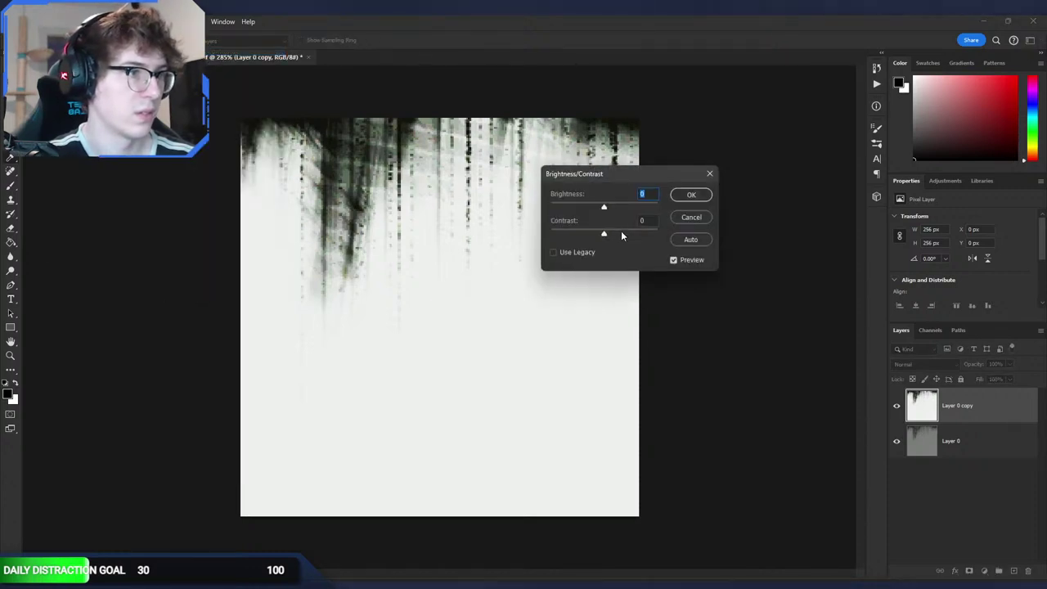
left_click_drag(620, 233, 702, 238)
mouse_move(604, 206)
left_mouse_down()
mouse_move(620, 205)
mouse_move(598, 206)
left_mouse_up()
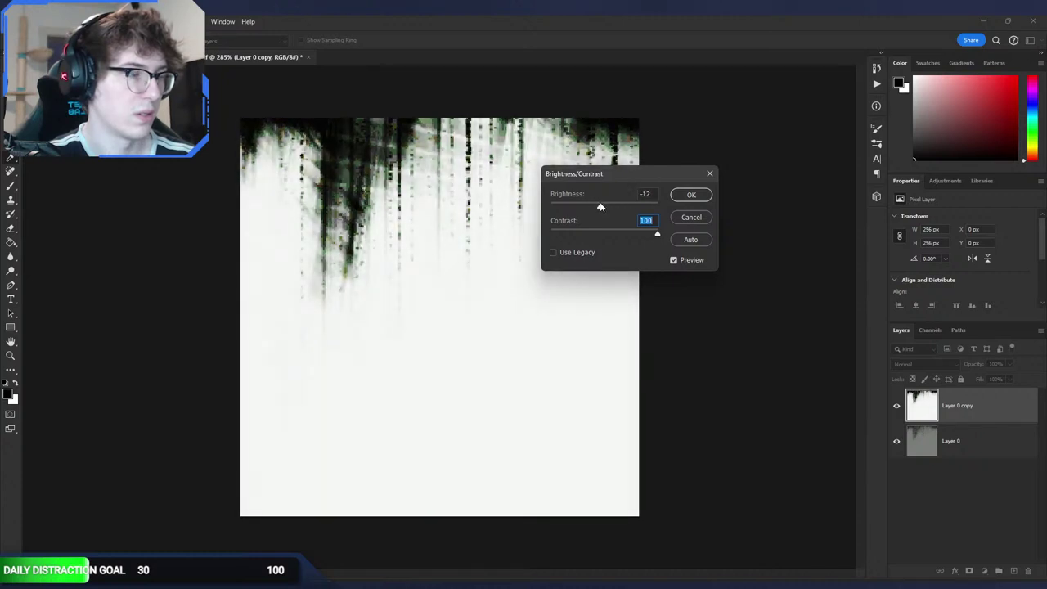
left_click(692, 196)
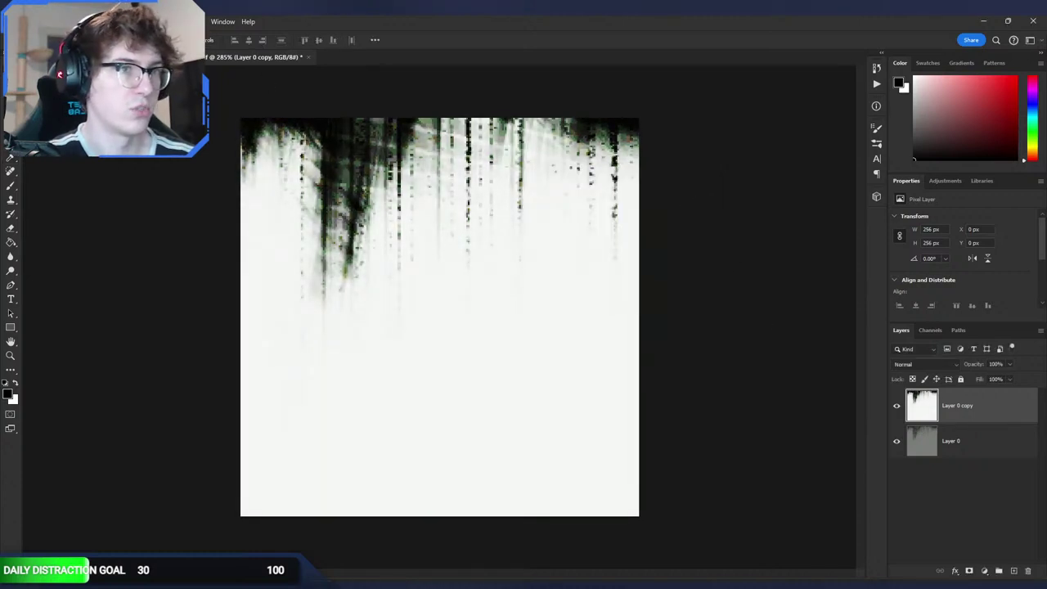
Step: Apply Brightness/Contrast to the Layer 0 copy with brightness -11 and contrast 100
left_click(60, 22)
mouse_move(82, 50)
left_click(223, 52)
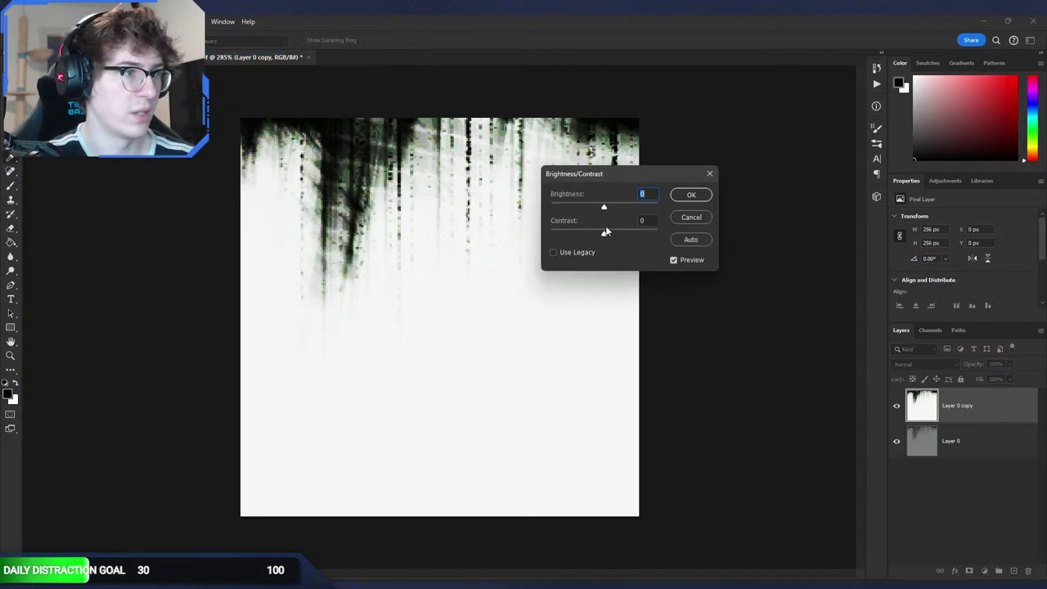
left_click_drag(615, 236, 658, 236)
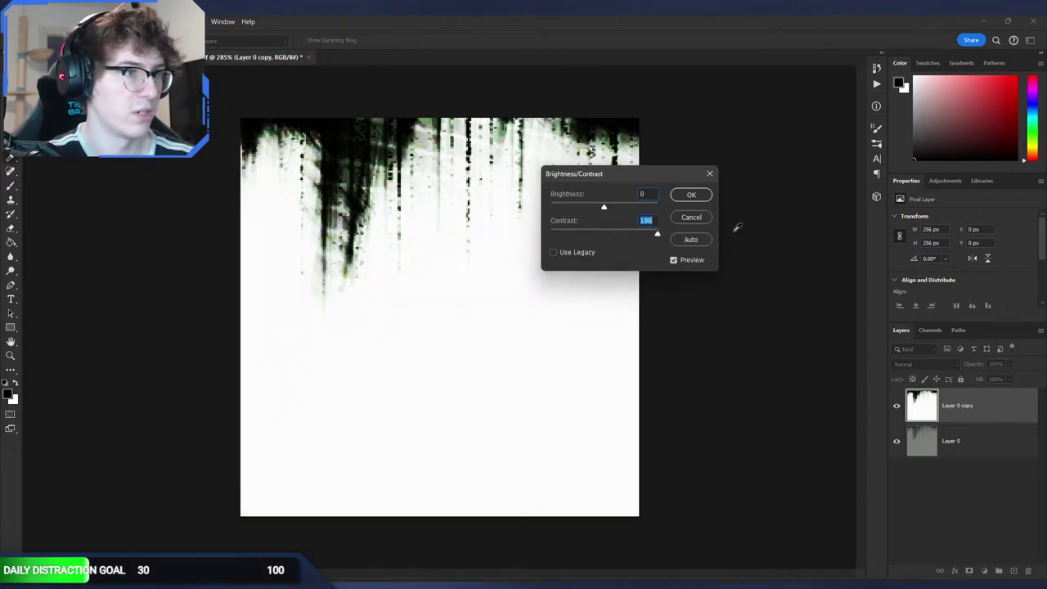
mouse_move(606, 208)
left_mouse_down()
mouse_move(617, 210)
mouse_move(600, 209)
left_mouse_up()
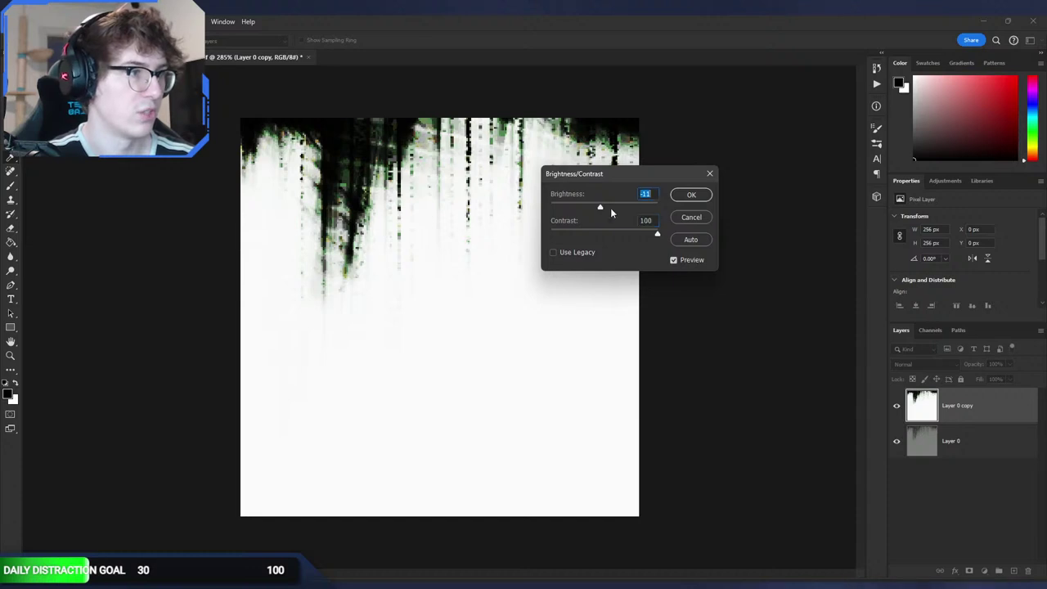
left_click(689, 199)
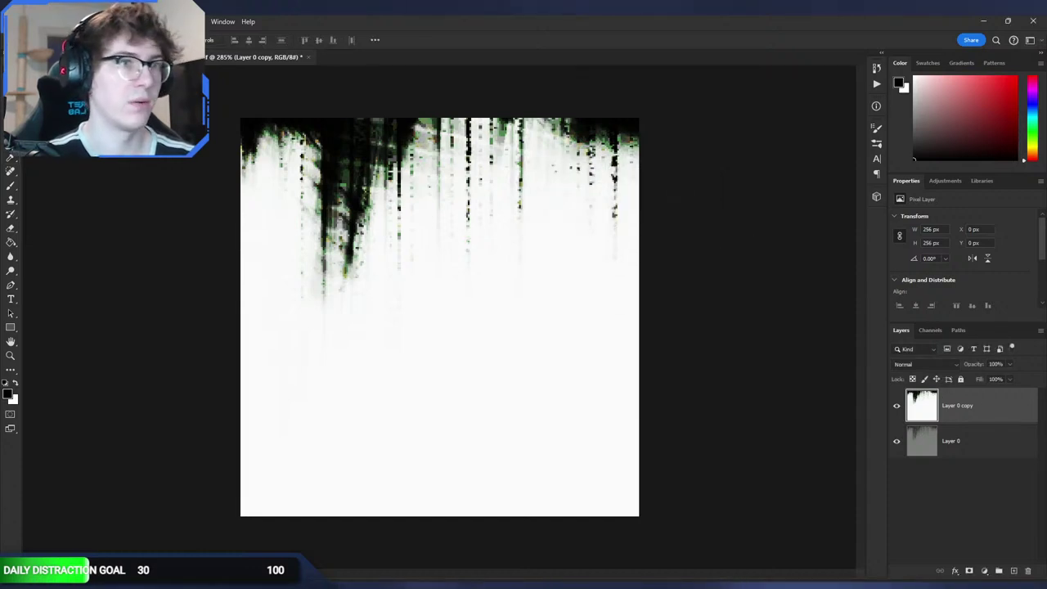
Step: Convert the Layer 0 copy to grayscale with the Black & White adjustment at its default settings
left_click(61, 21)
mouse_move(81, 49)
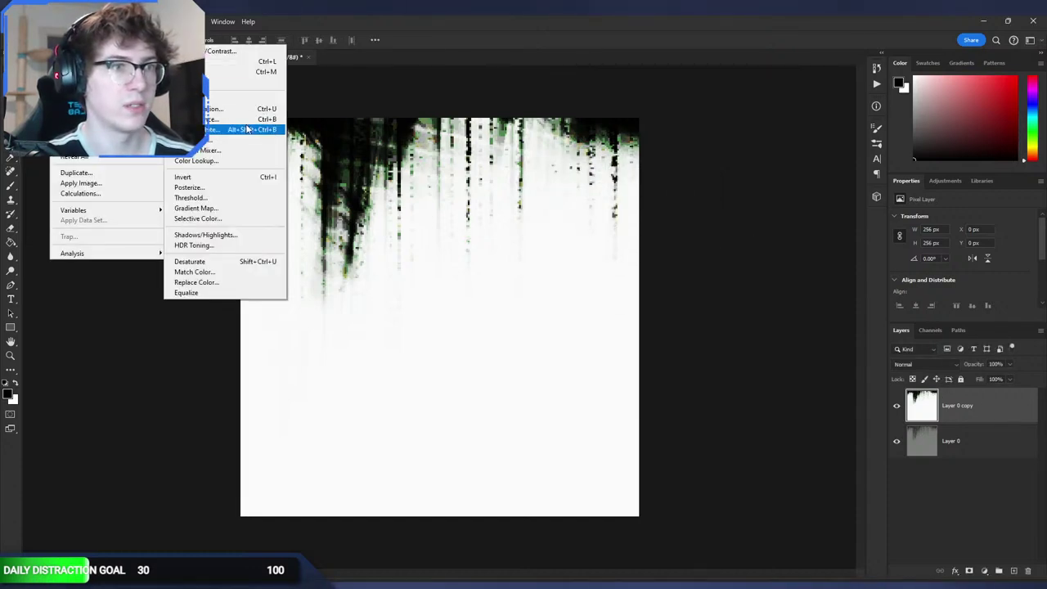
left_click(252, 130)
left_click(781, 190)
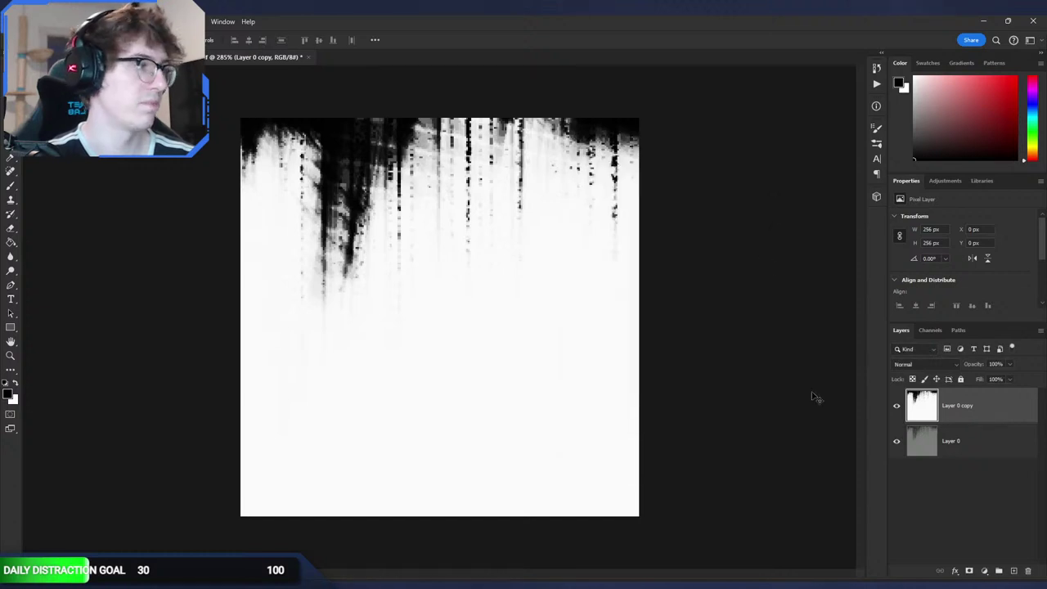
Step: Hide the Layer 0 copy, add a layer mask to Layer 0, and paste the black-and-white grime image into it
left_click(896, 406)
left_click(925, 437)
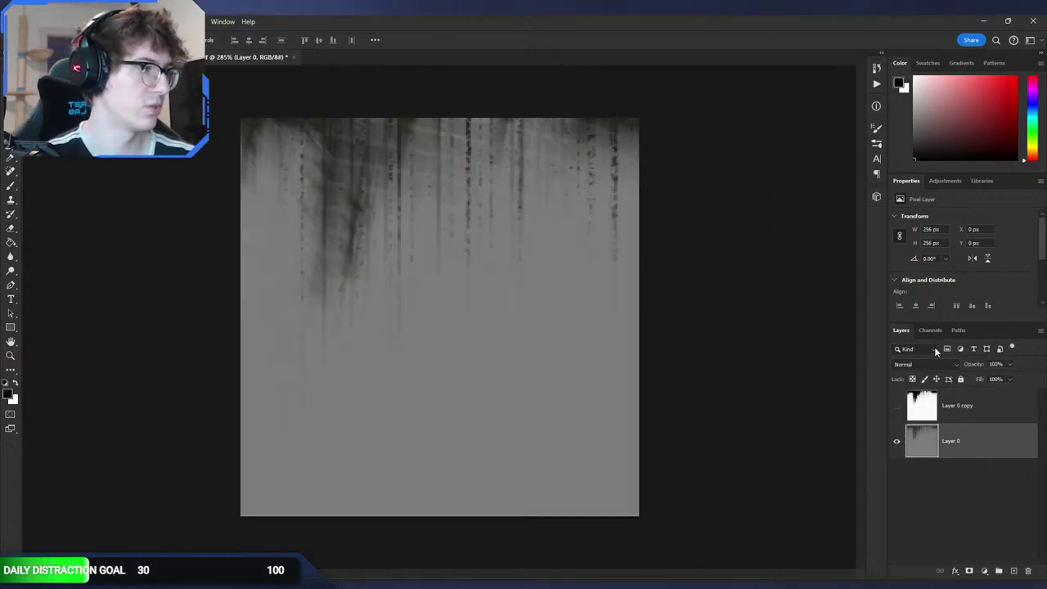
left_click(970, 571)
left_click(961, 446, "alt")
key("ctrl+v")
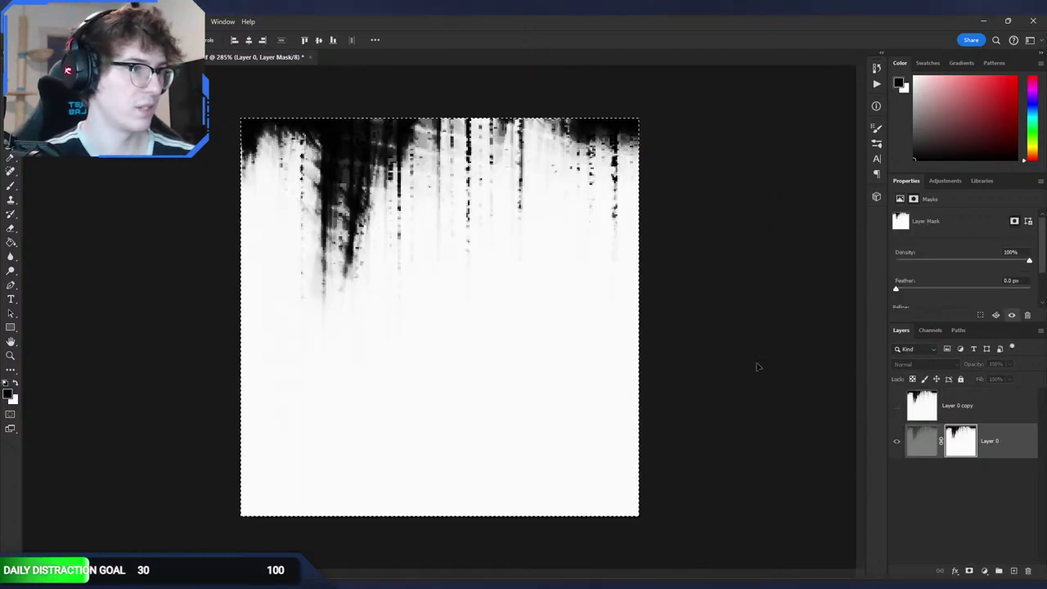
left_click(920, 440)
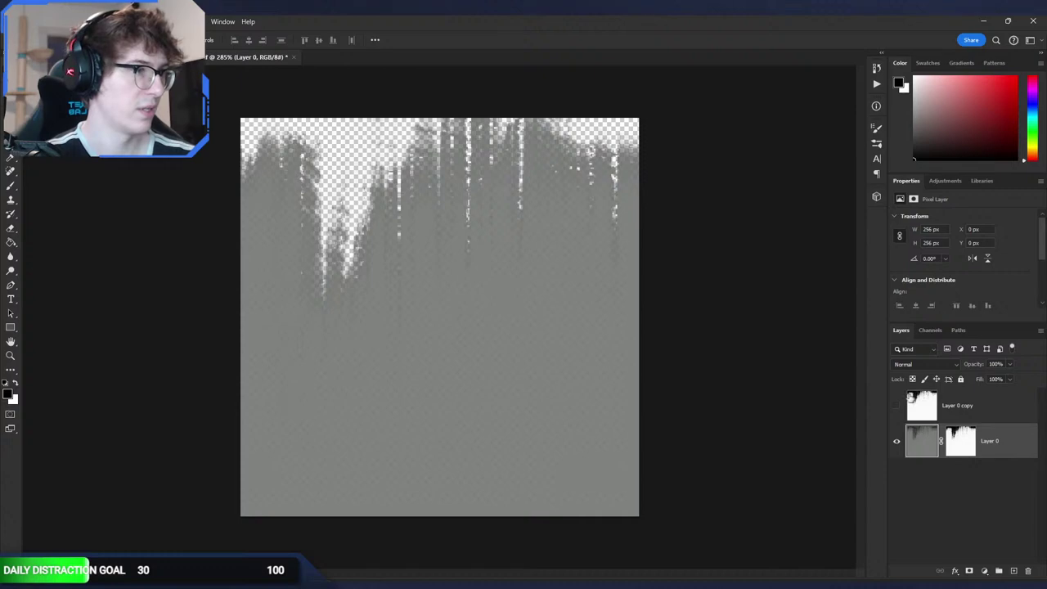
Step: Invert Layer 0's mask to isolate the grime streaks, and delete the Layer 0 copy layer
left_click(959, 442, "alt")
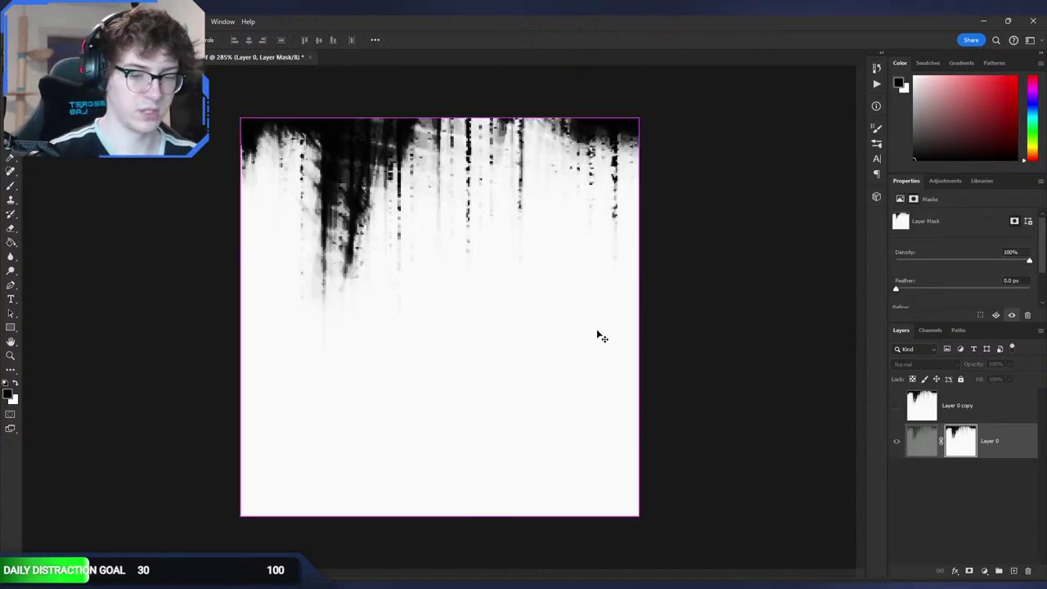
key("ctrl+i")
left_click(927, 449)
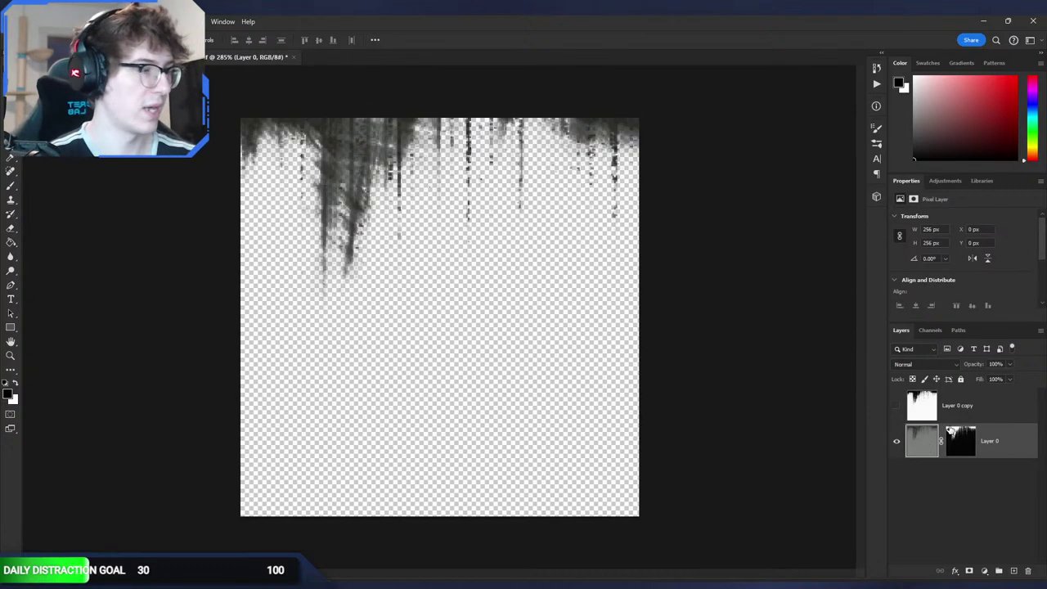
left_click(970, 406)
key("Delete")
left_click(961, 406)
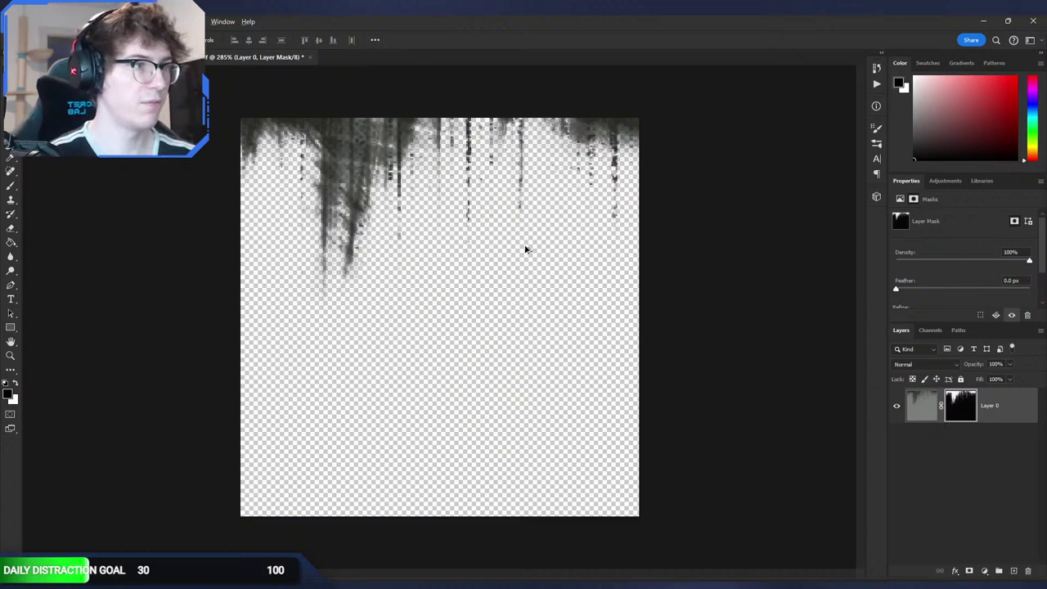
Step: Create a new alpha channel, paste the grime mask into it, and return to the RGB composite of Layer 0
scroll(516, 242, "down", 3, "alt")
scroll(552, 254, "up", 2, "alt")
left_click(961, 409, "alt")
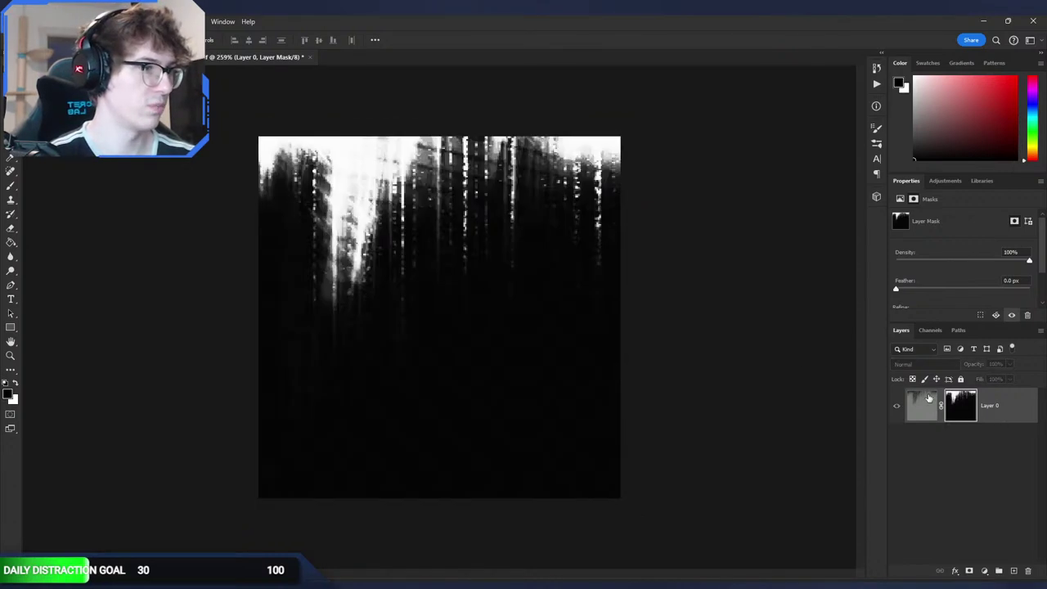
left_click(920, 405)
left_click(931, 332)
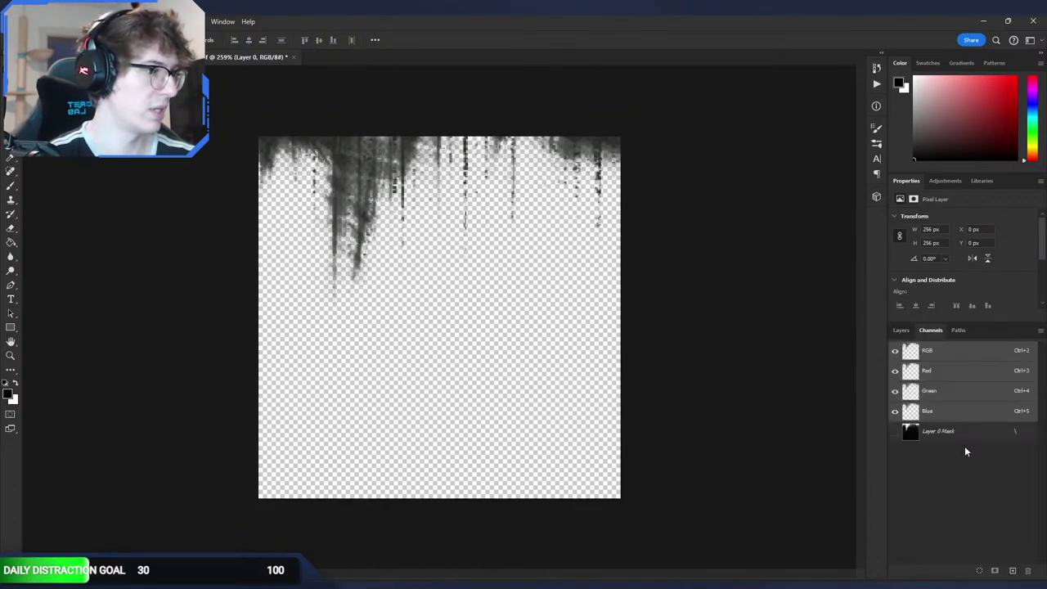
left_click(968, 429)
left_click(1012, 571)
key("ctrl+v")
left_click(953, 352)
left_click(900, 331)
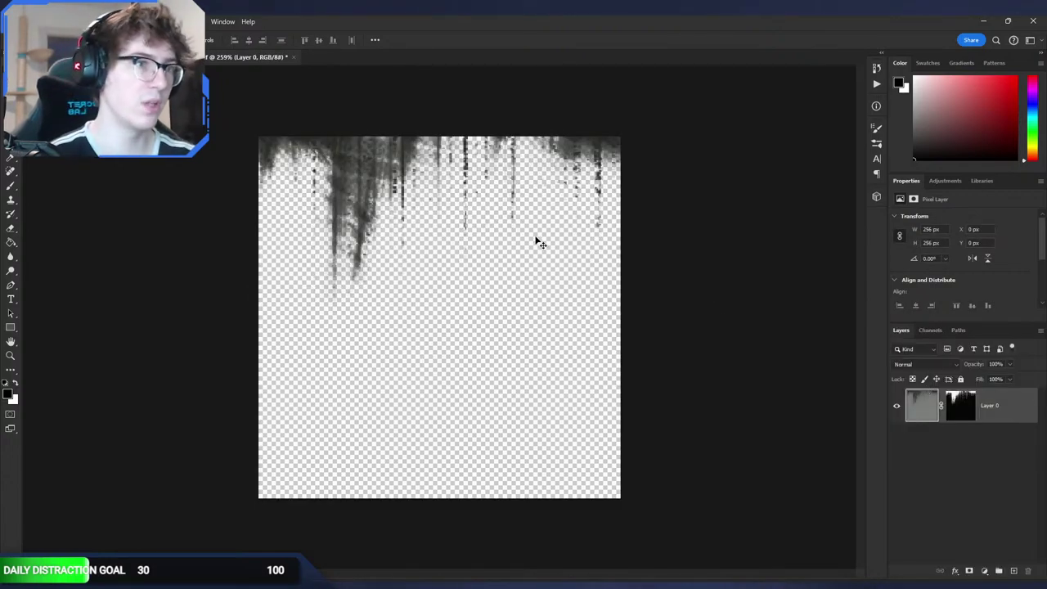
Step: Switch to the command prompt and rerun the earlier command to reimport the grime_window bitmap
key("alt+Tab")
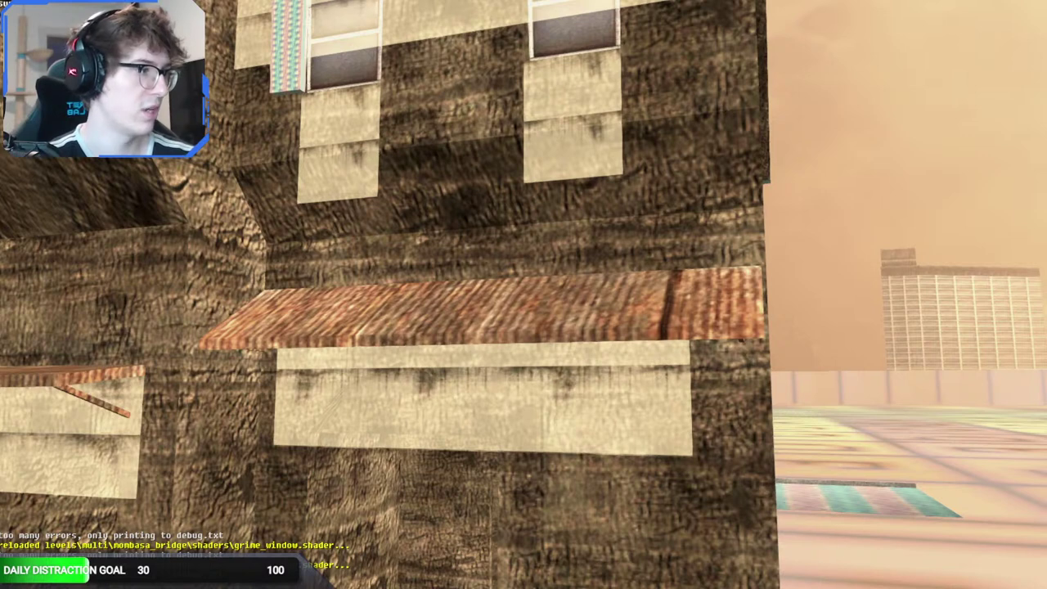
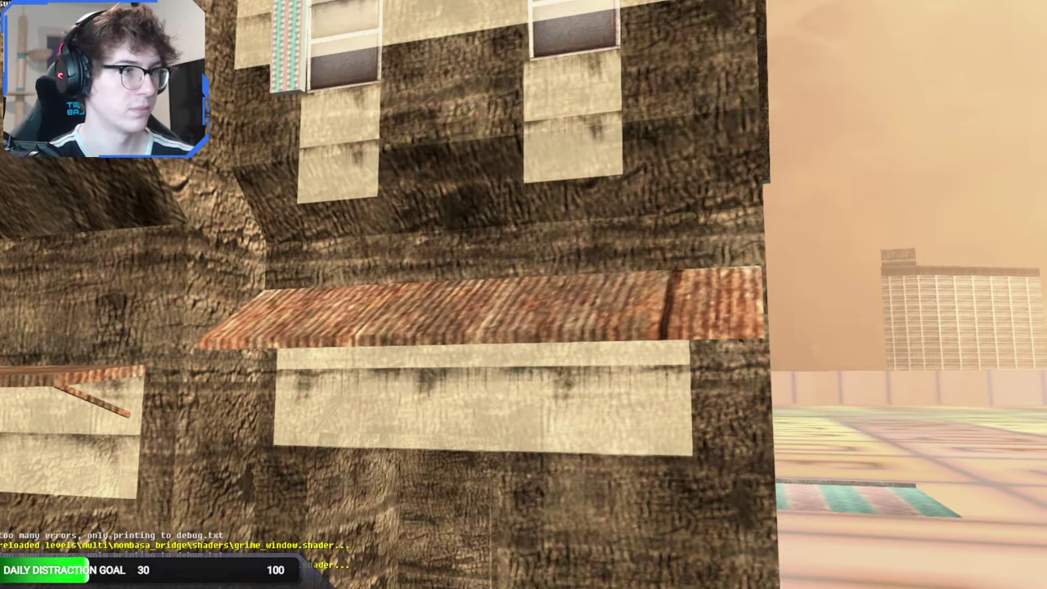
key("alt+Tab")
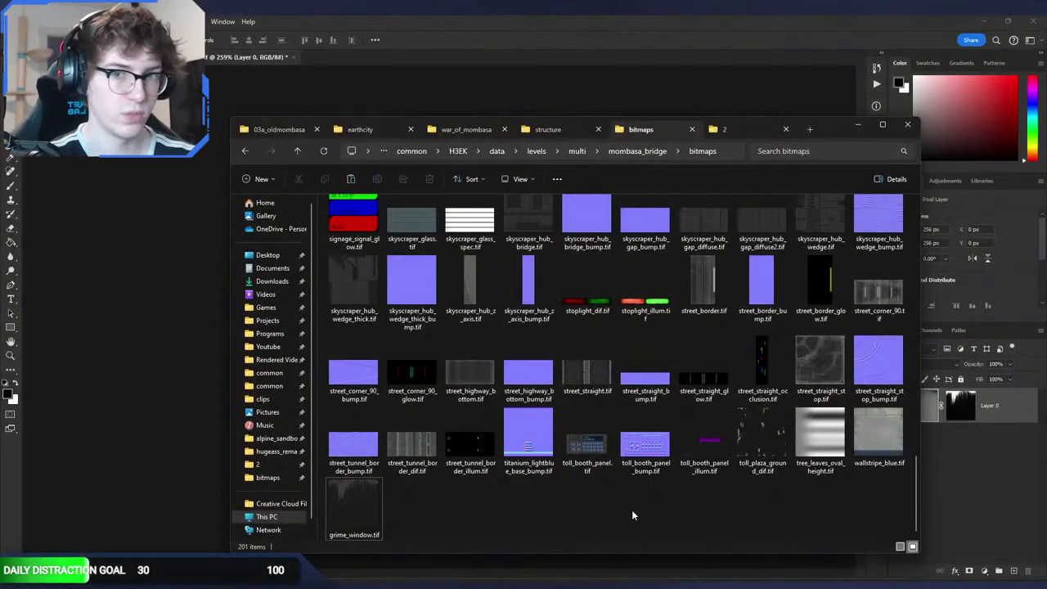
left_click(779, 581)
key("Up")
key("Up")
key("Return")
Step: Switch to H3 Sapien and inspect the grime overlays below the window and under the rusty awning
key("alt+Tab")
middle_click_drag(649, 443, 654, 319)
key("w")
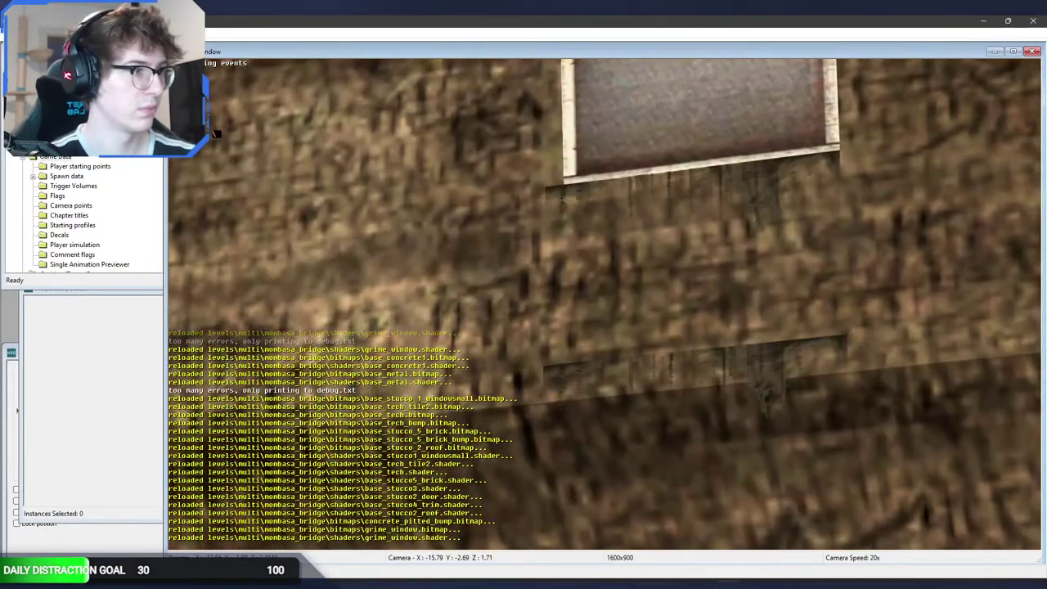
key("s")
middle_click_drag(654, 319, 647, 431)
key("w")
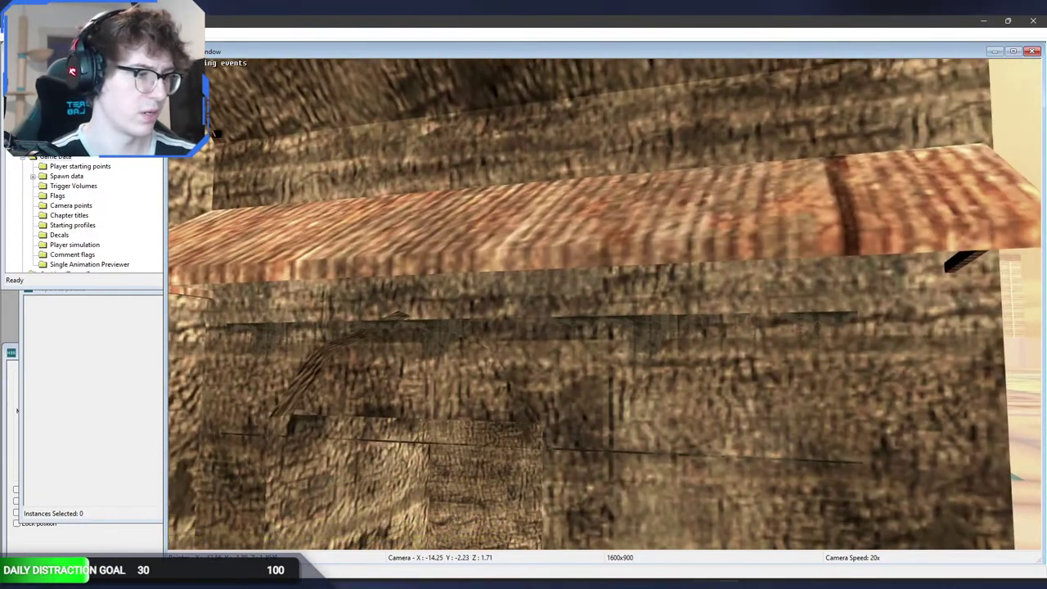
Step: Check the base map settings of the earthcity grime_window shader in Guerilla against the grime in H3 Sapien
left_click(771, 585)
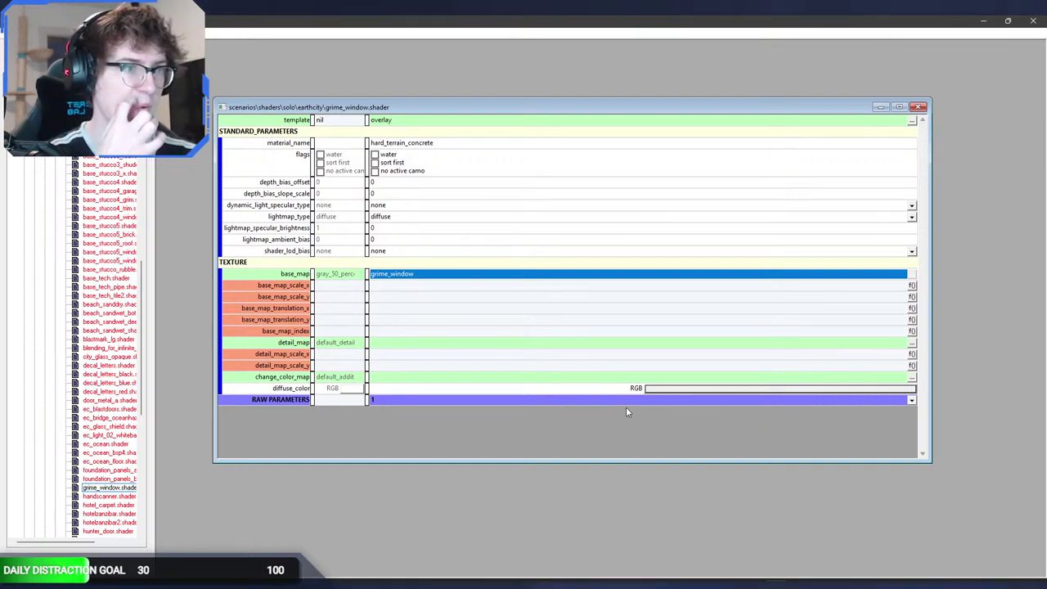
key("alt+Tab")
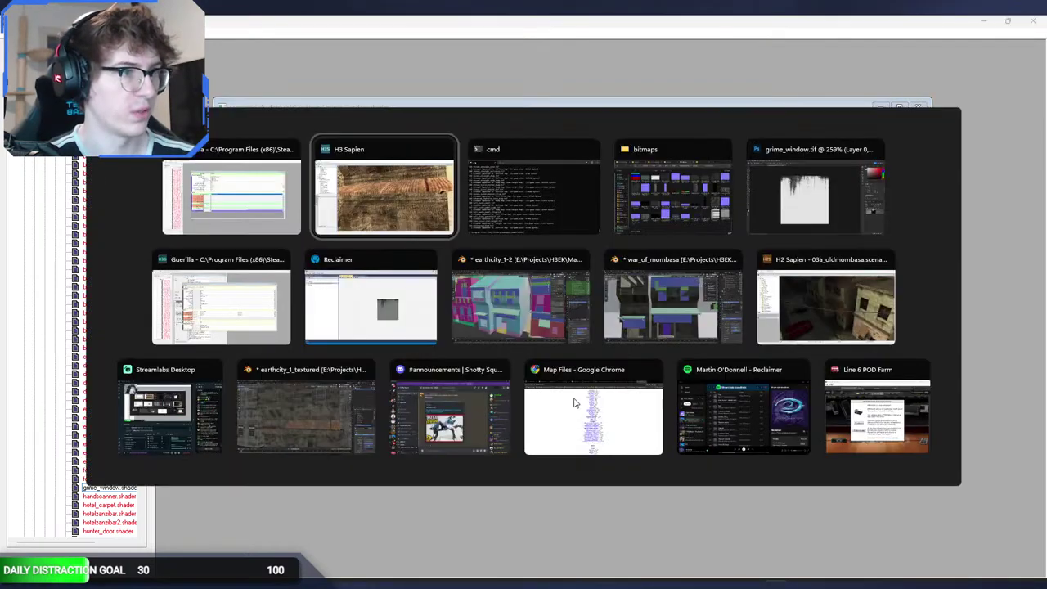
middle_click_drag(605, 305, 556, 374)
key("alt+Tab")
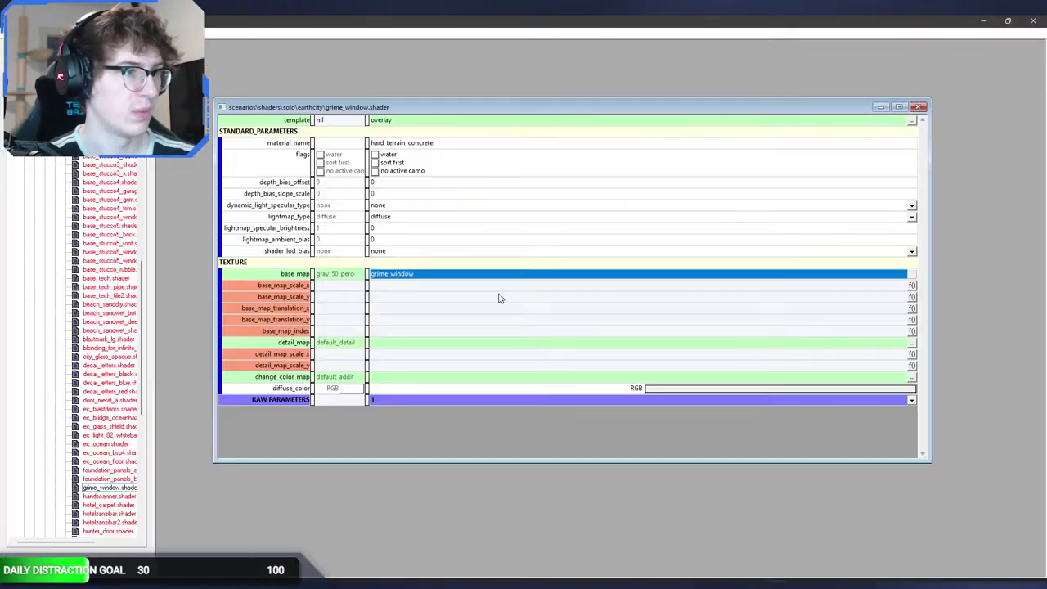
key("alt+Tab")
key("alt+Tab")
key("alt+Tab")
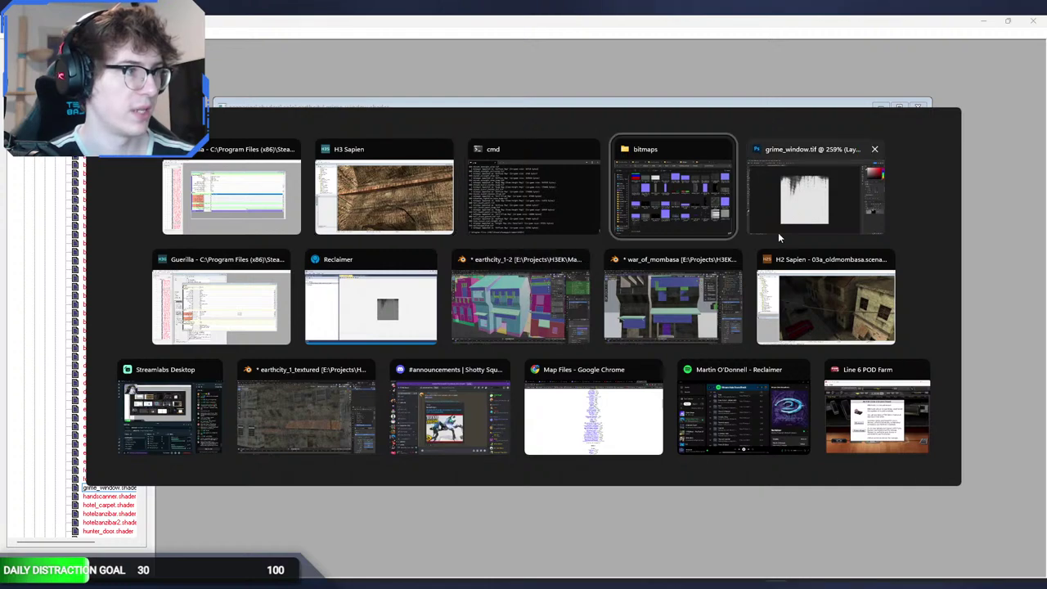
Step: In the other Guerilla window, set base_map_scale_y of the mombasa_bridge grime_window shader to 1 and save it
left_click(250, 319)
double_click(406, 353)
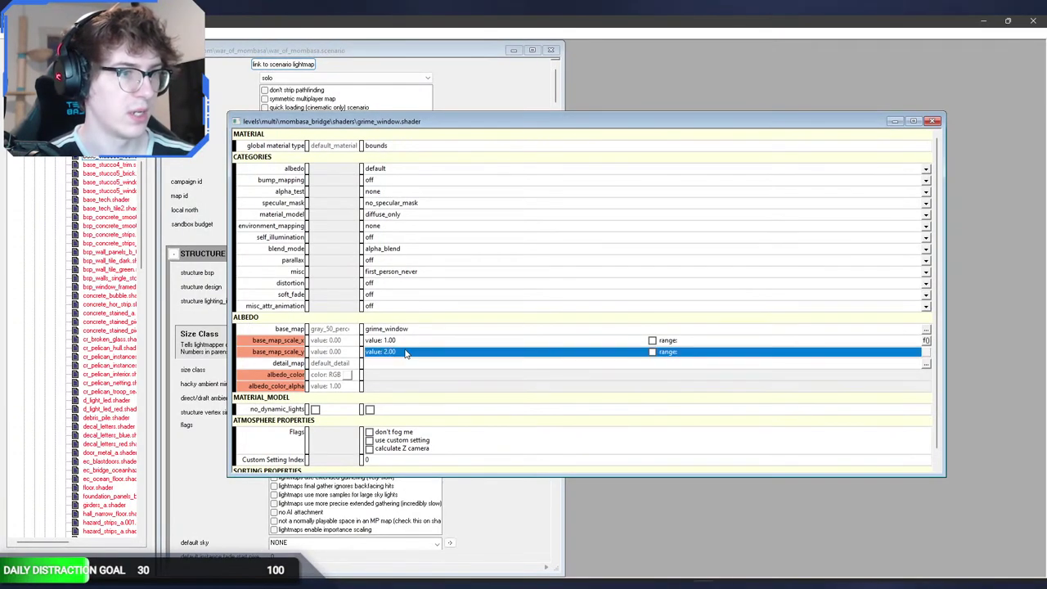
type("1")
key("Return")
key("ctrl+s")
Step: Switch to H3 Sapien and examine the grime placement under the awning, beneath the roof edge and across the building's facade
key("alt+Tab")
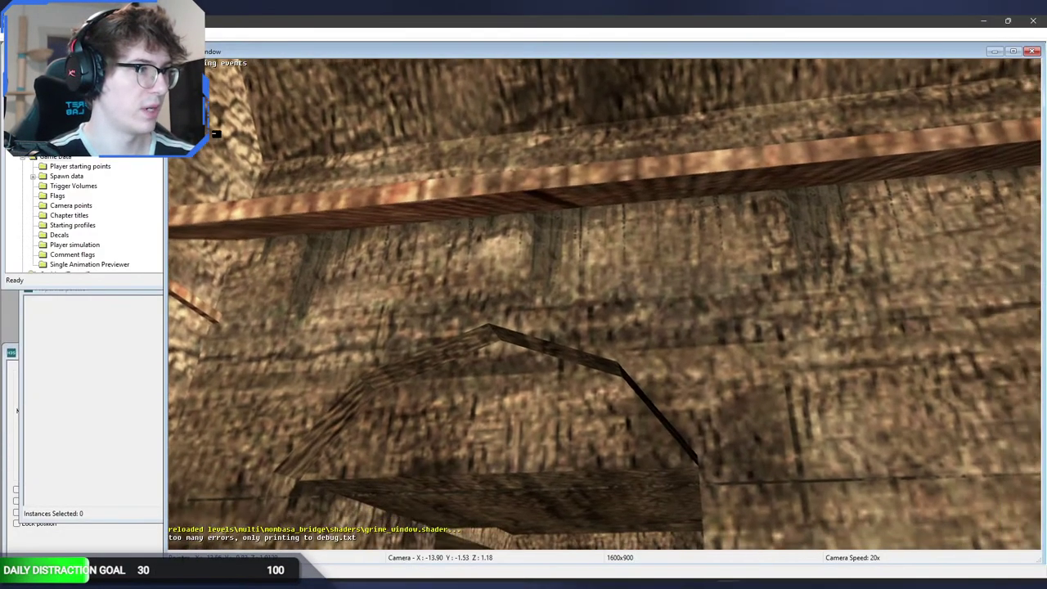
key("s")
middle_click_drag(604, 305, 634, 97)
key("w")
key("w")
middle_click_drag(508, 336, 541, 338)
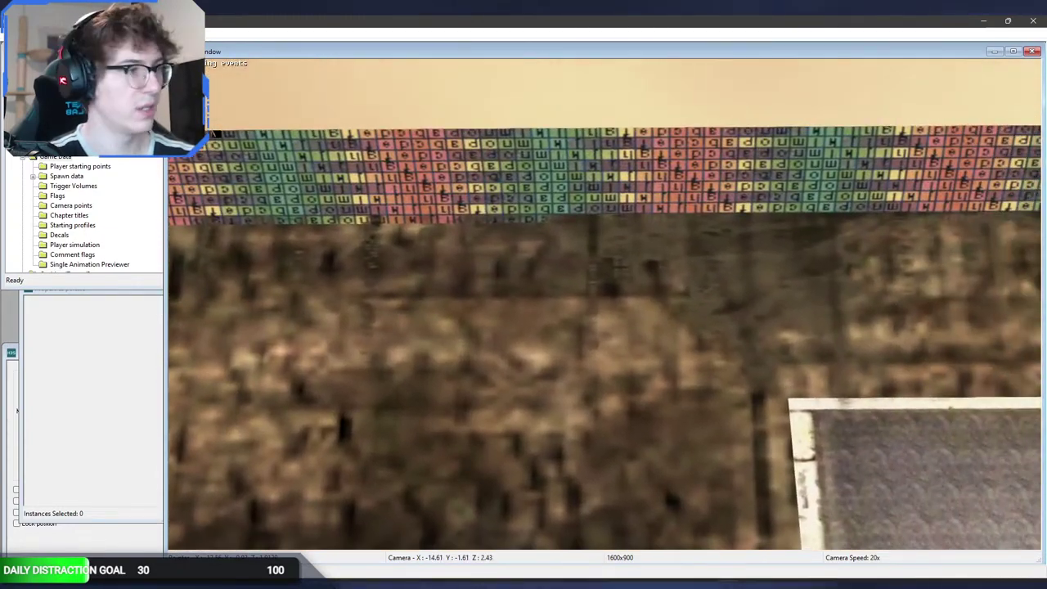
key("s")
key("alt+Tab")
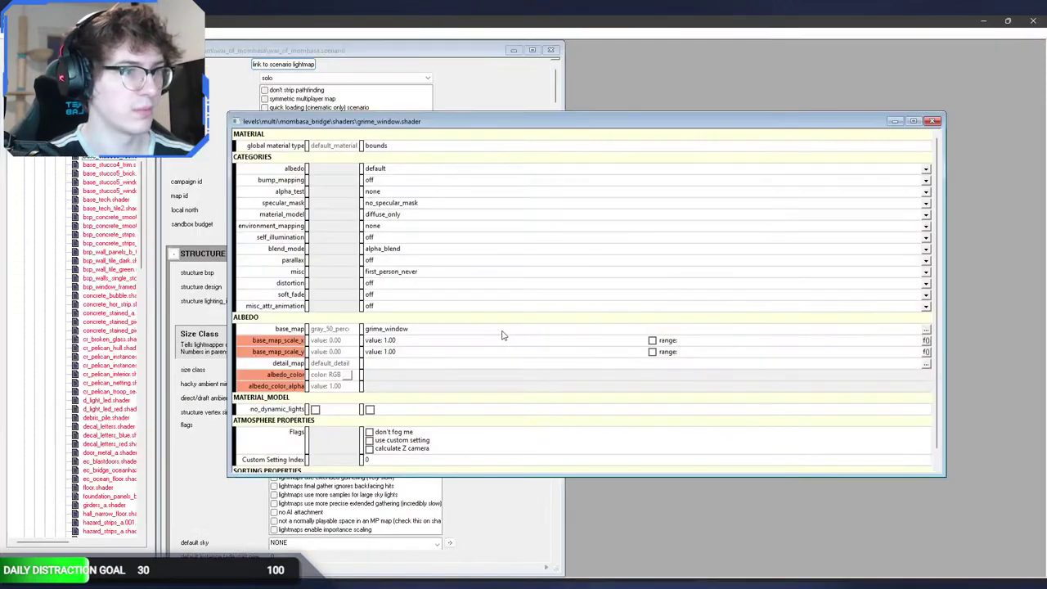
key("alt+Tab")
middle_click_drag(503, 335, 501, 433)
key("s")
key("a")
key("s")
middle_click_drag(524, 282, 508, 314)
key("w")
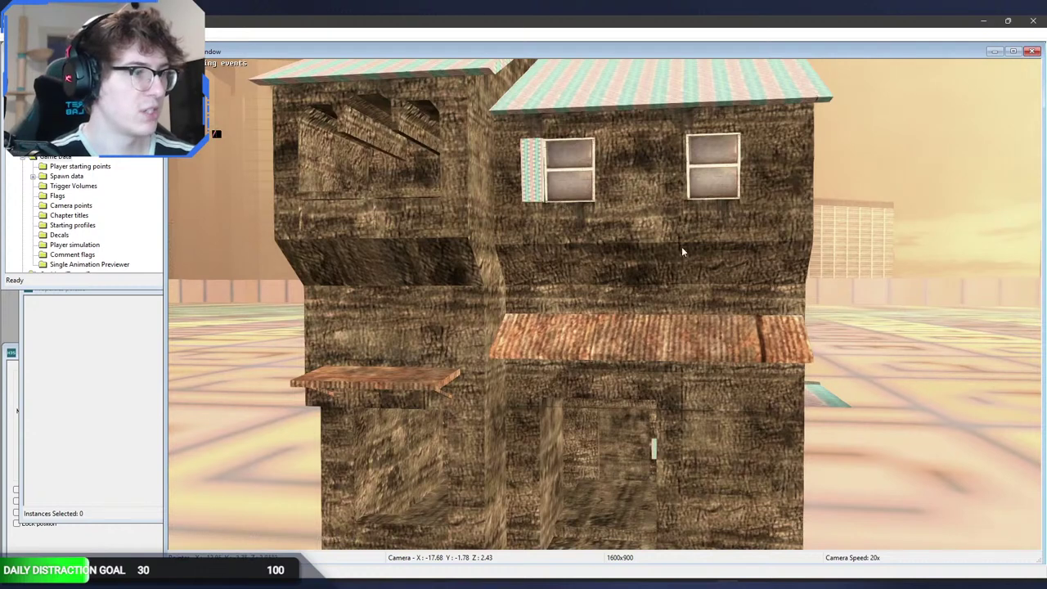
Step: Switch to the earthcity_1_textured Blender file and identify the material on the wall face above the awning
mouse_move(703, 587)
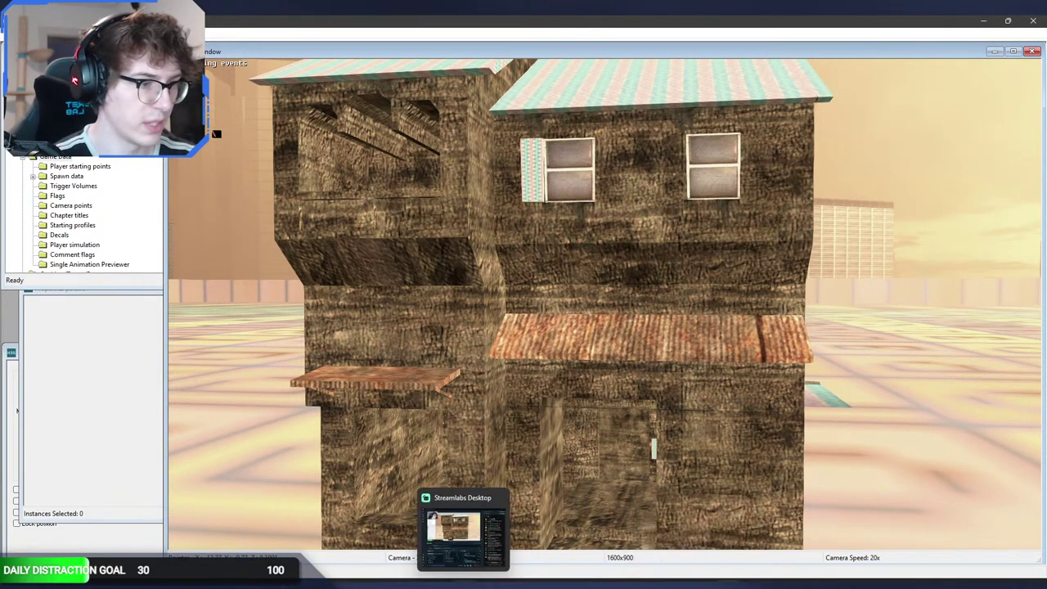
left_click(463, 586)
mouse_move(439, 579)
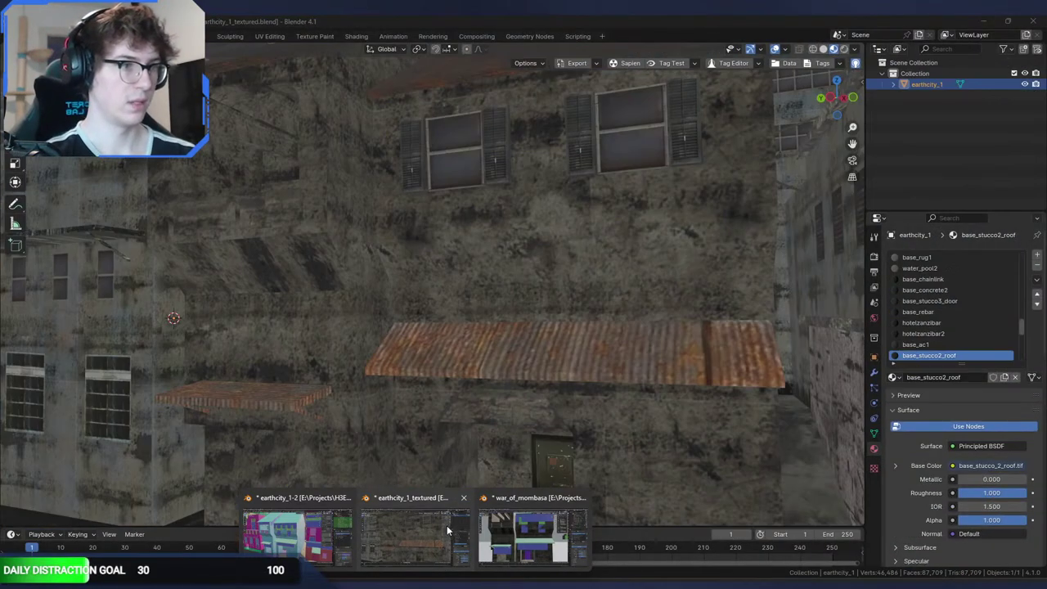
left_click(462, 539)
key("Tab")
left_click(505, 251)
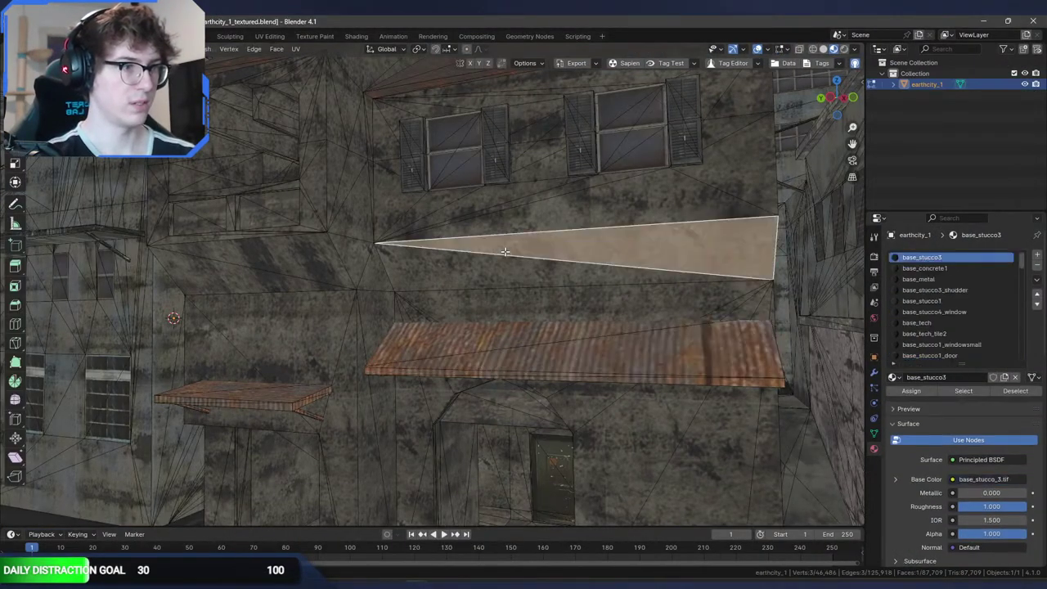
key("Tab")
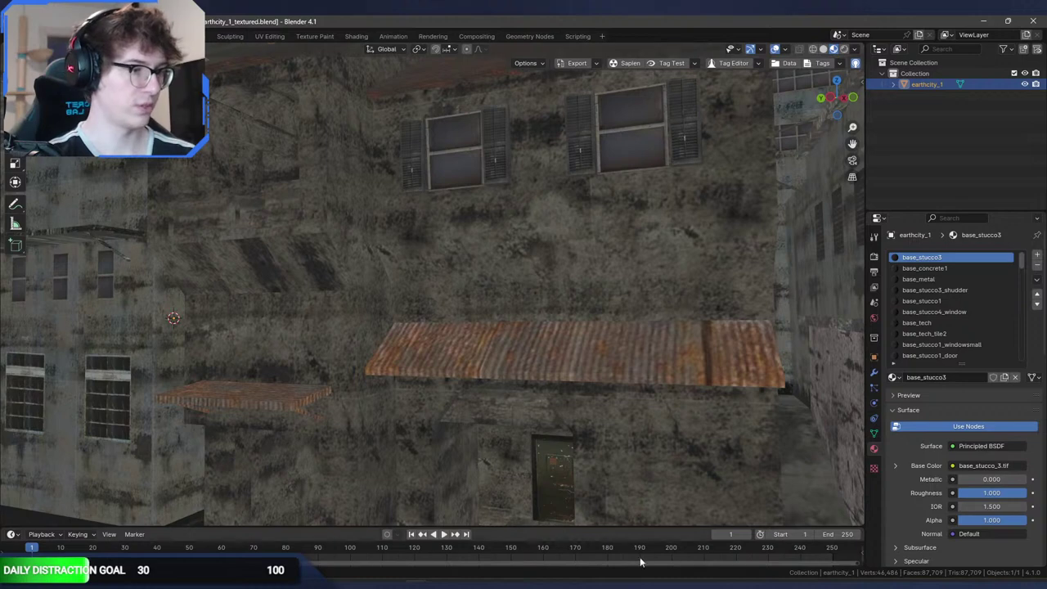
Step: Switch to Reclaimer and filter the 03a_oldmombasa map's tags for base_stucco3
key("alt+Tab")
left_click(221, 131)
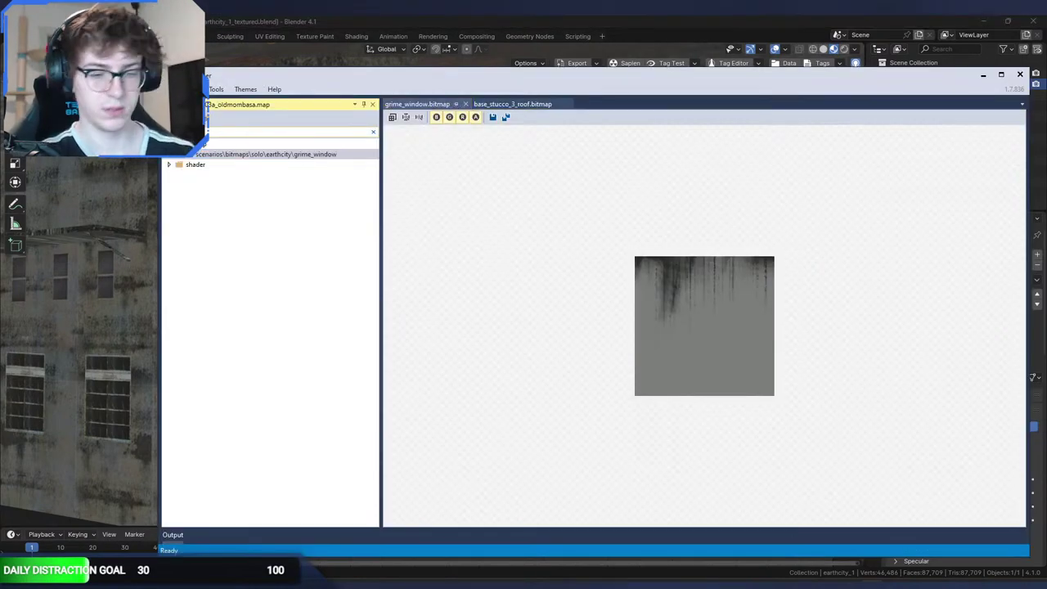
type("b")
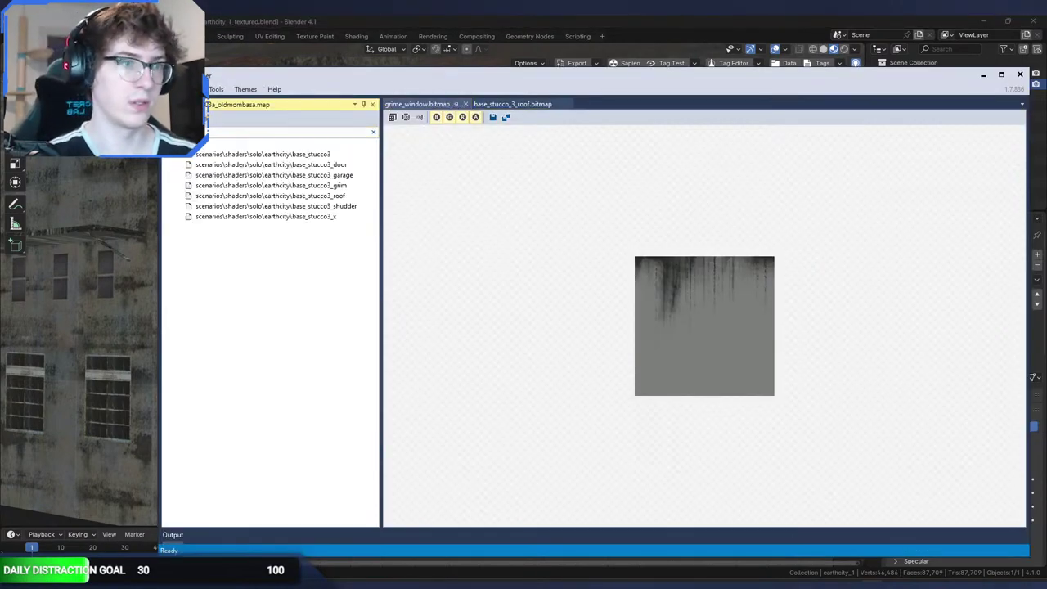
Step: Close the open grime_window and base_stucco_3_roof bitmap previews and select the base_stucco3 shader tag
left_click(310, 216)
left_click(323, 155)
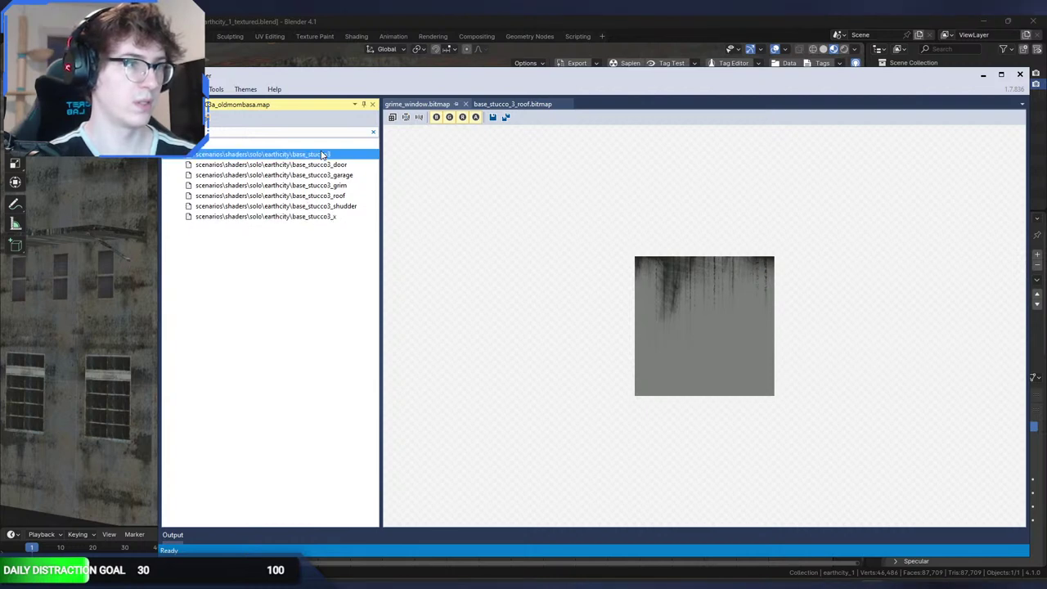
left_click(467, 106)
left_click(477, 105)
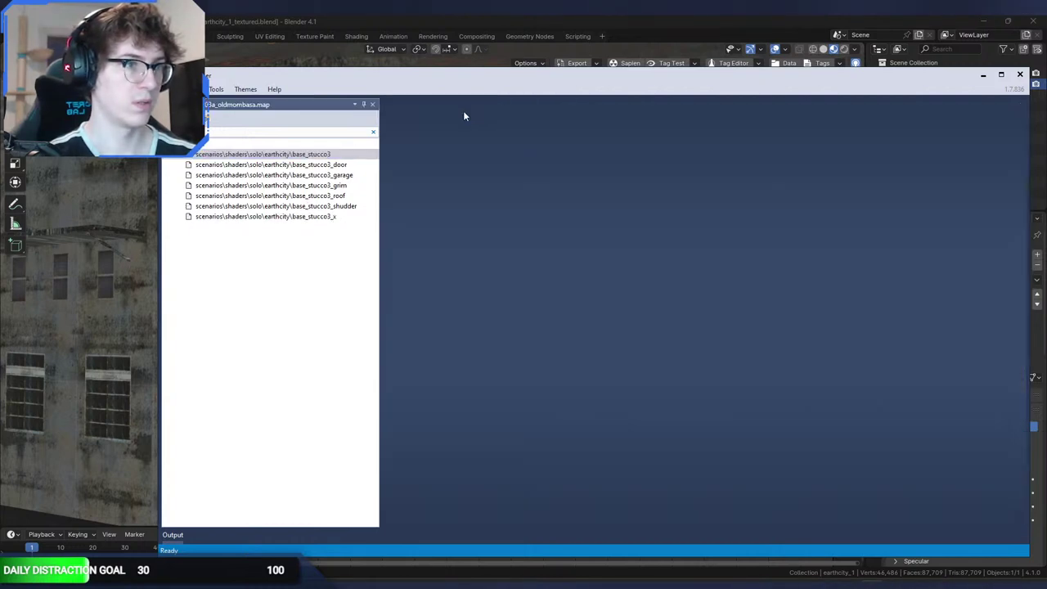
left_click(330, 156)
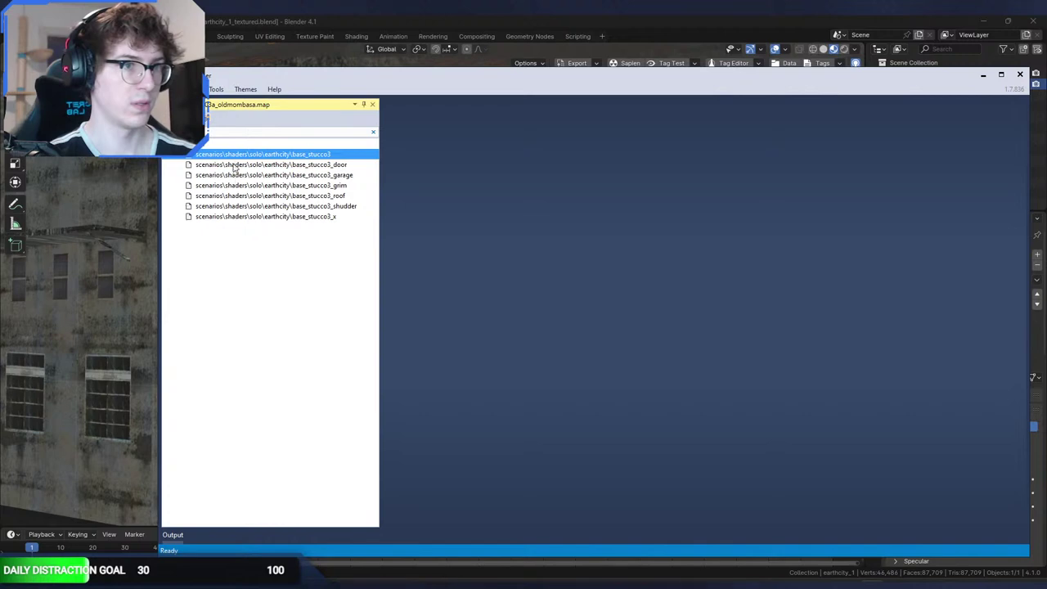
Step: Broaden the tag filter to cover the stucco bitmaps, open base_stucco_3 and compare it with and without its alpha channel
left_click(211, 132)
key("BackSpace")
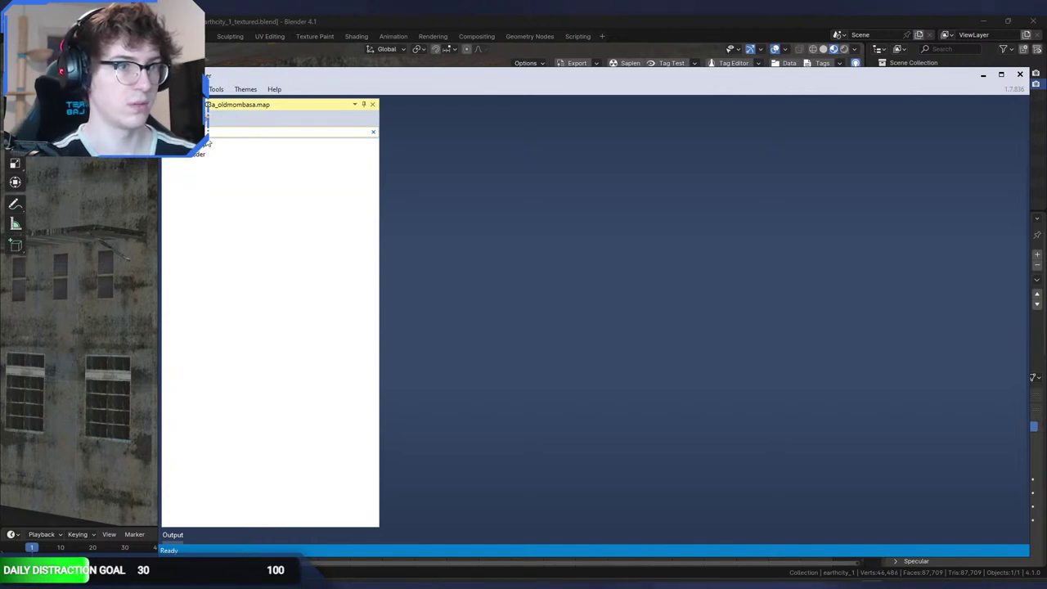
left_click(170, 144)
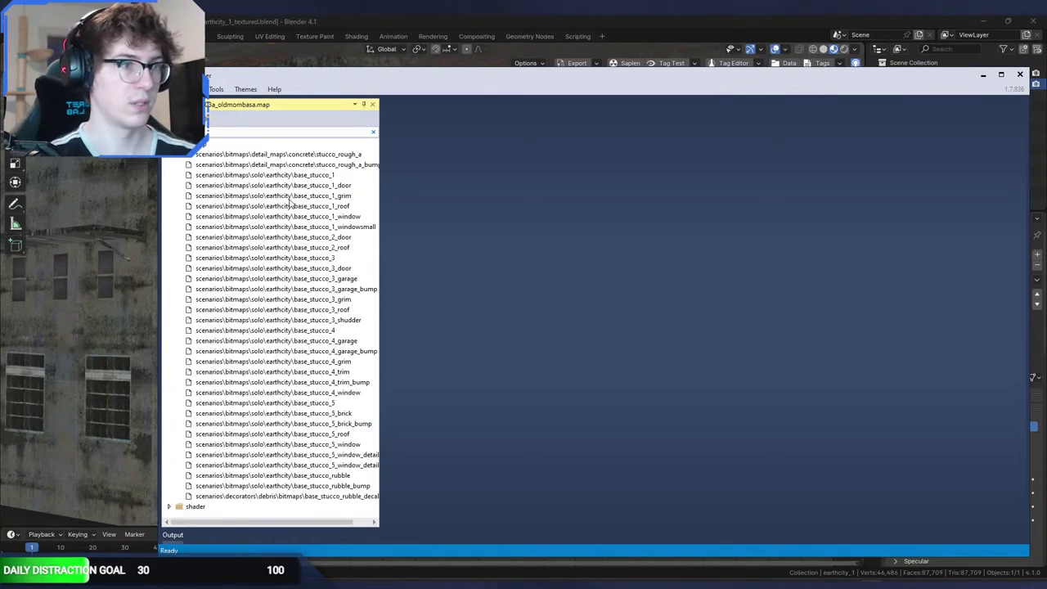
double_click(327, 258)
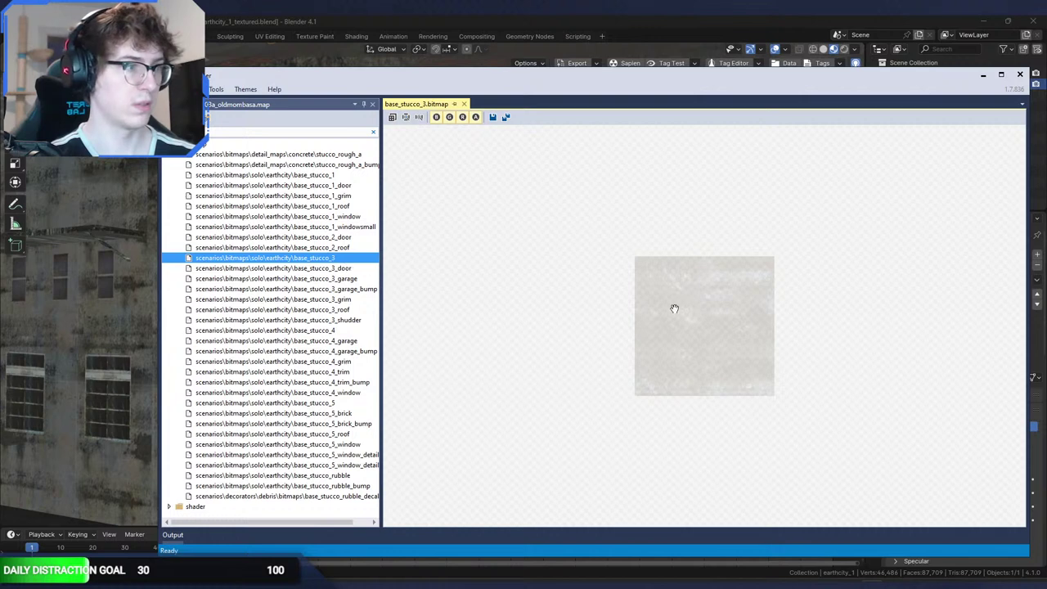
left_click(476, 118)
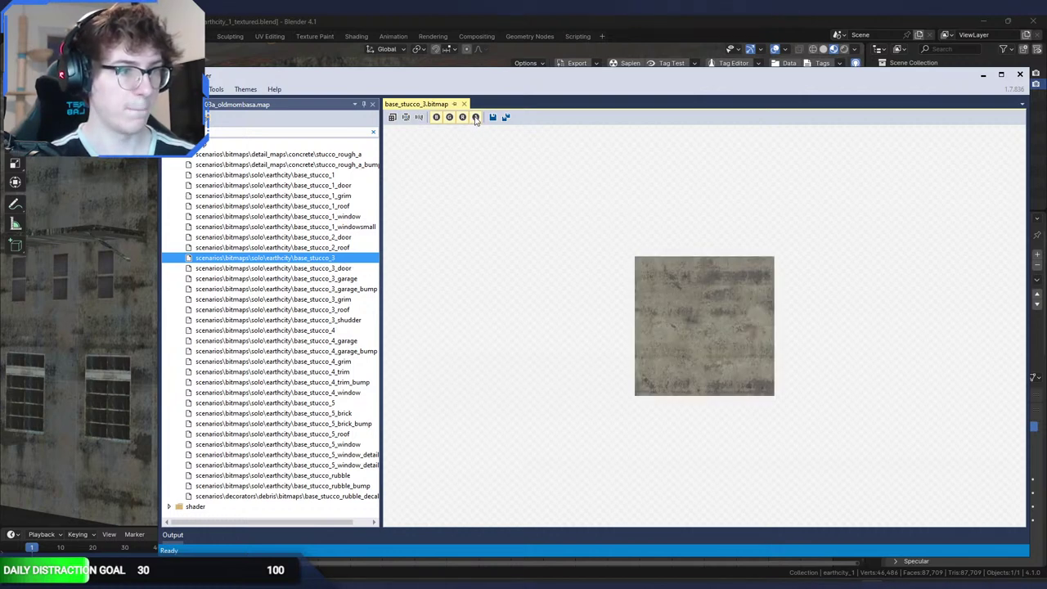
left_click(475, 117)
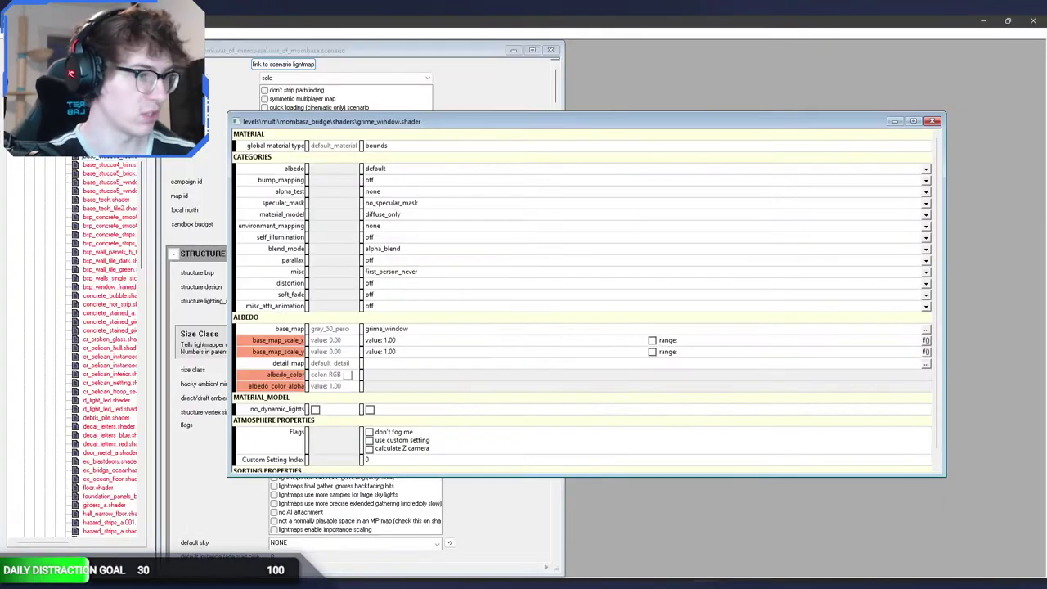
Step: In Guerilla, close the grime_window shader and set base_map of the mombasa_bridge base_stucco3 shader to base_stucco_3
left_click(933, 122)
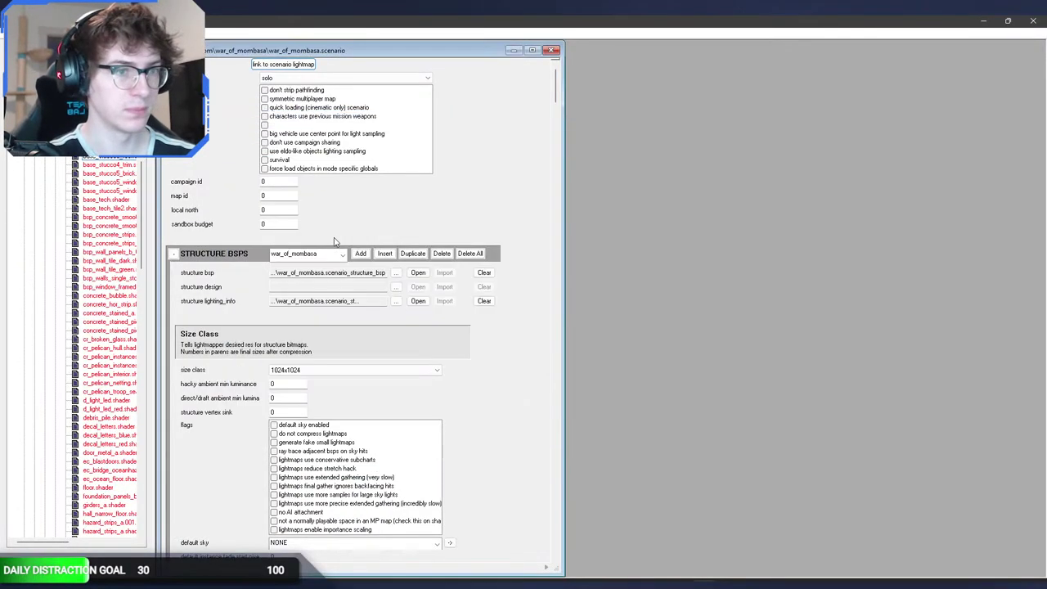
double_click(122, 156)
left_click(562, 389)
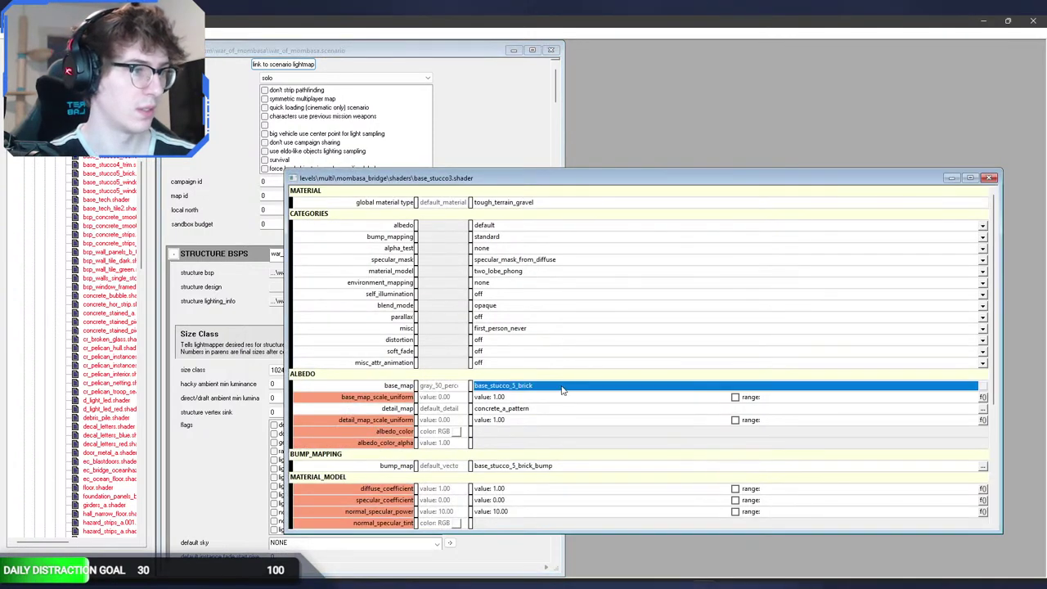
left_click(982, 385)
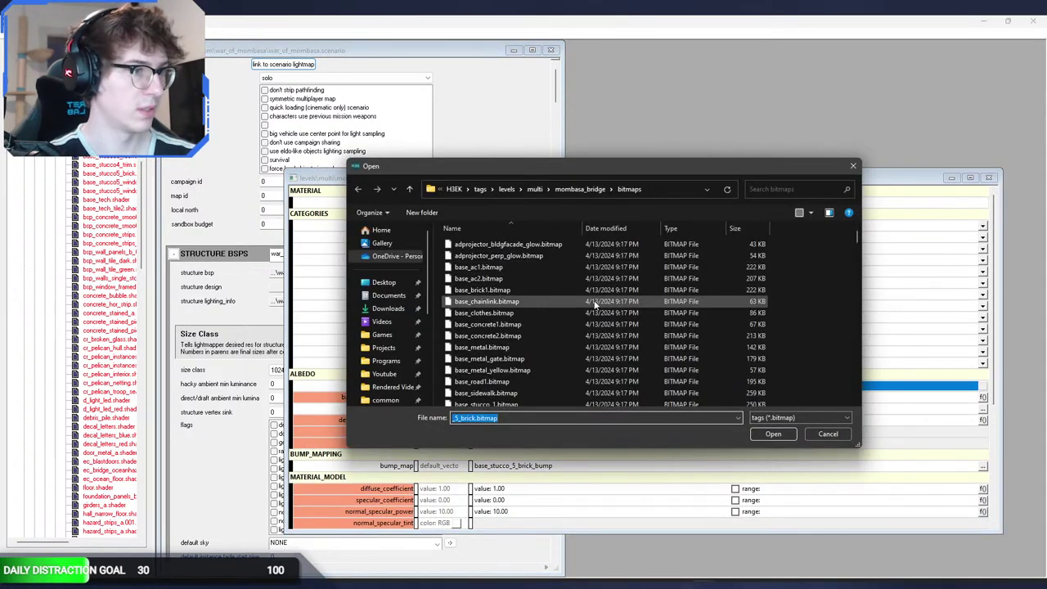
scroll(594, 302, "down", 4)
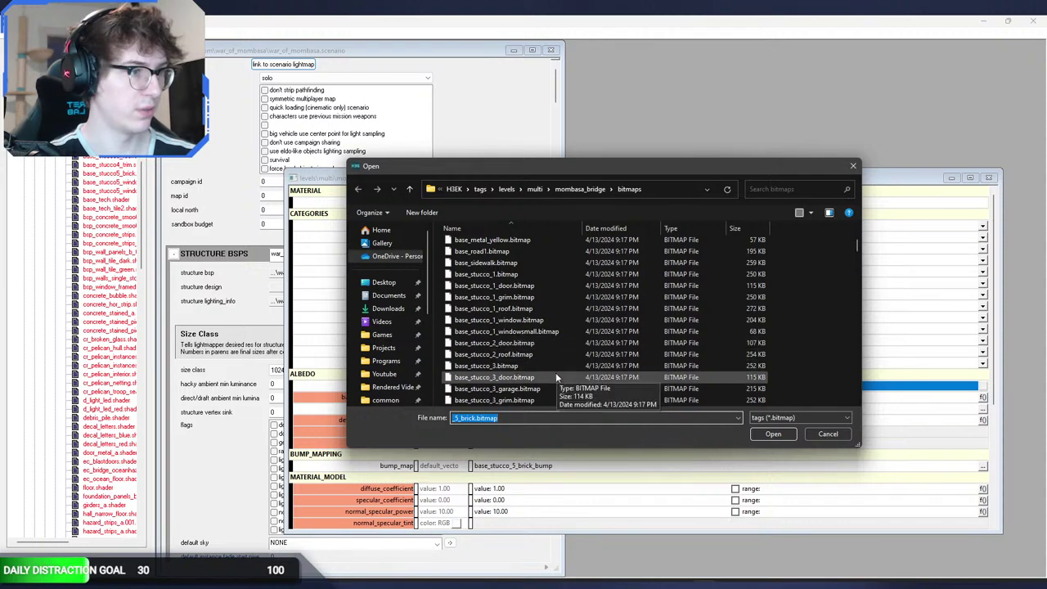
double_click(548, 367)
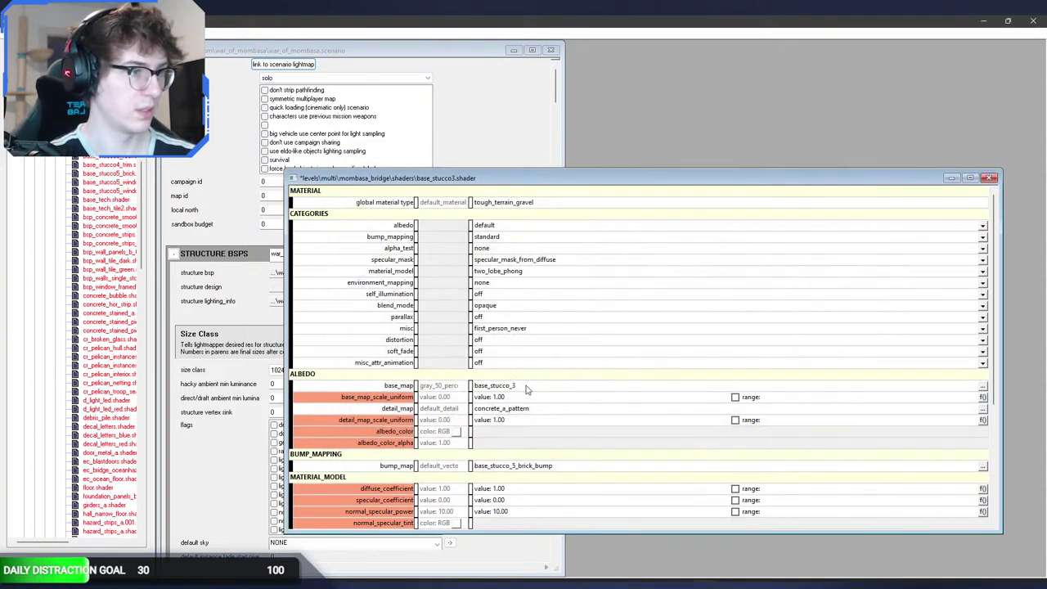
Step: Change the bump_mapping option of the base_stucco3 shader and save the shader
left_click(505, 238)
left_click(506, 247)
key("ctrl+s")
Step: Switch to H3 Sapien and examine the stucco texture on the building's facade, balcony and side wall from the player's view
key("alt+Tab")
key("alt+Tab")
key("alt+Tab")
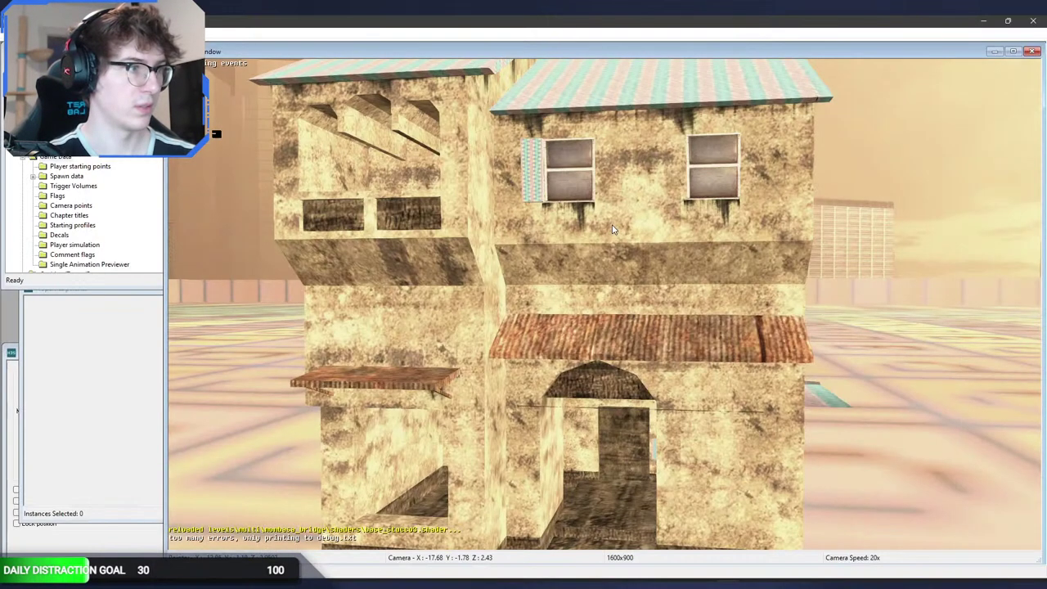
key("s")
middle_click_drag(569, 254, 564, 168)
key("w")
key("w")
key("s")
key("w")
key("BackSpace")
key("a")
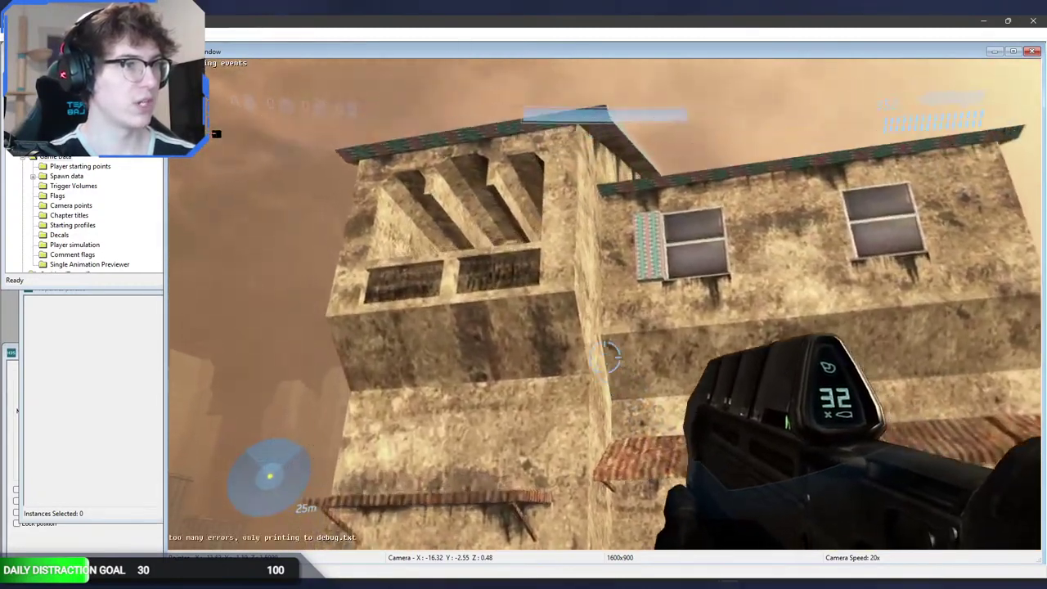
key("a")
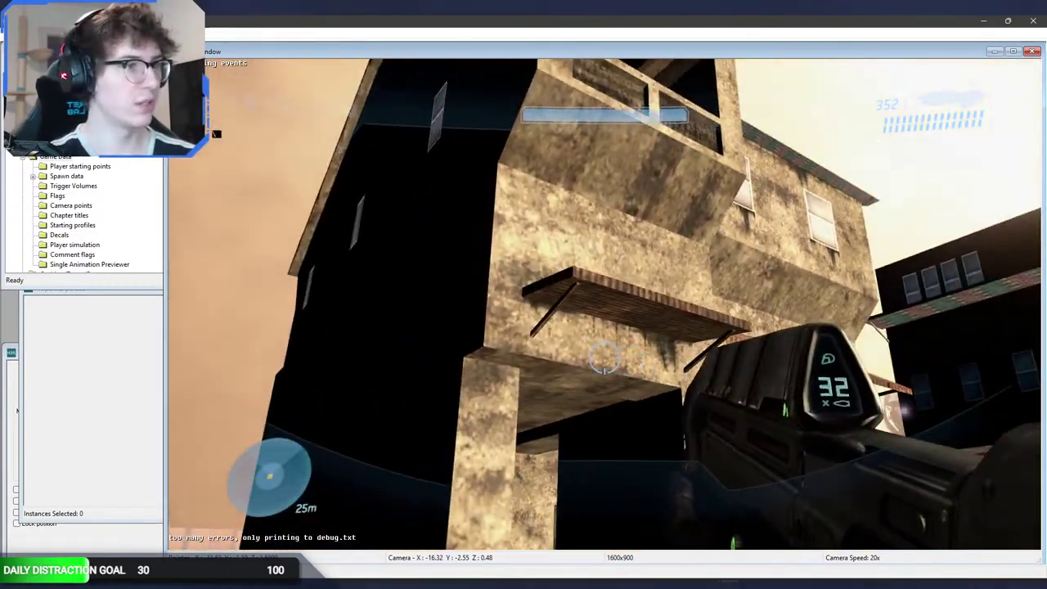
Step: Examine the entrance steps and doorway up close, and inspect the grime beneath the upper windows through the zoomed scope
key("w")
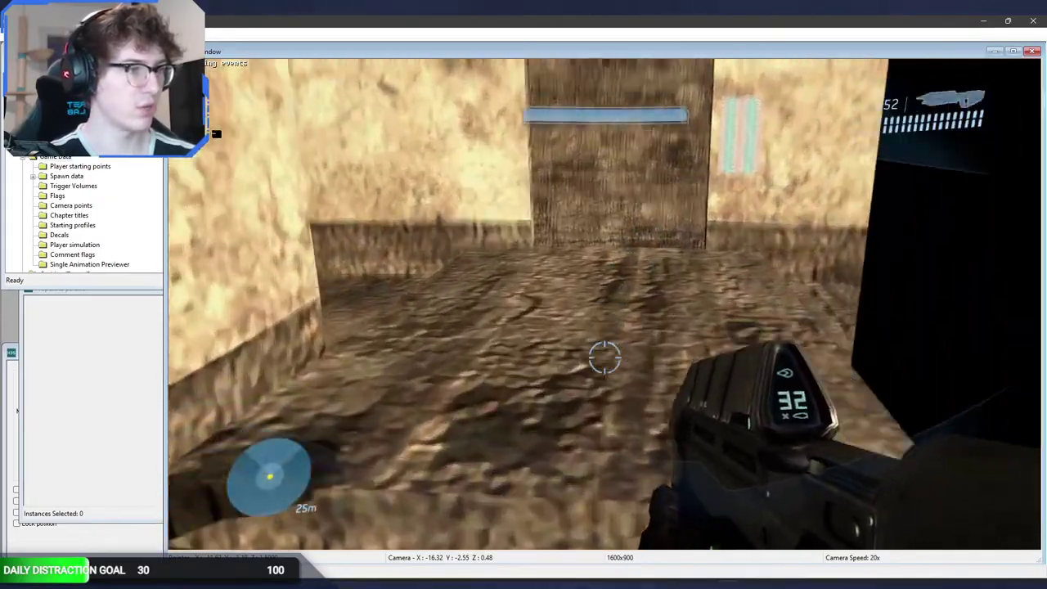
key("w")
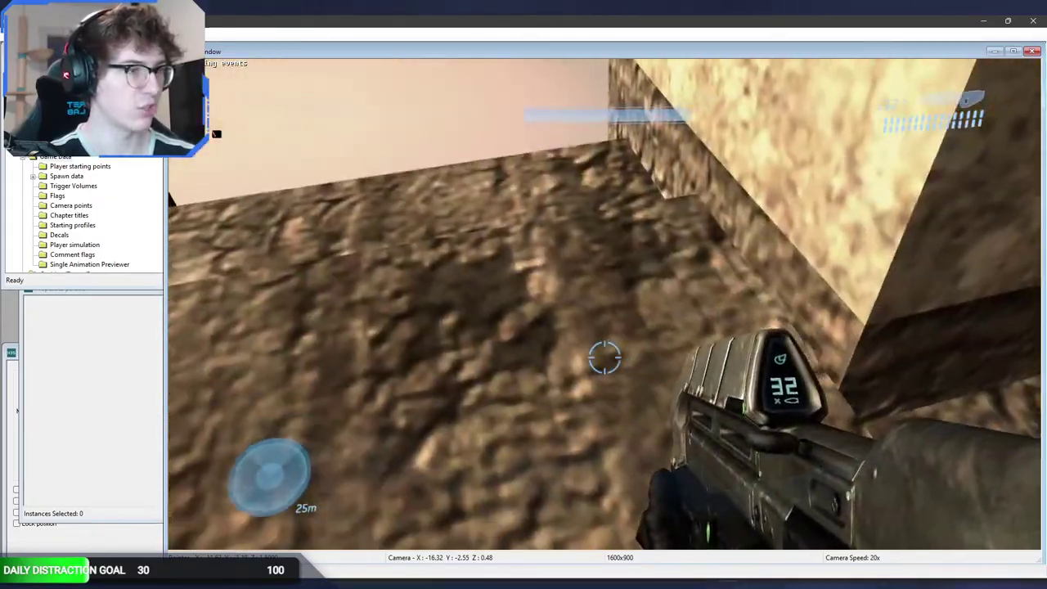
key("w")
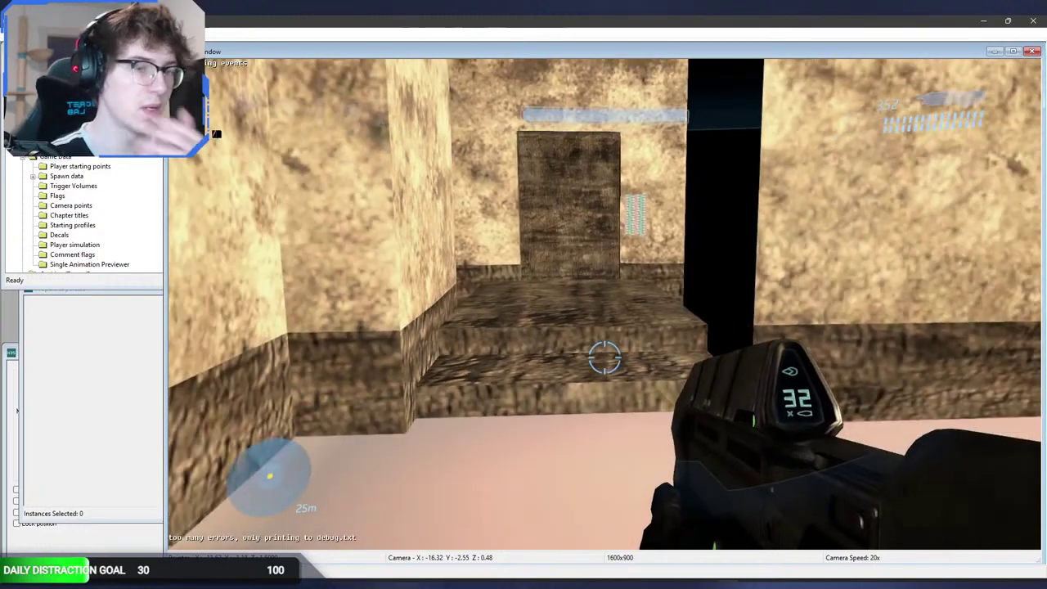
key("s")
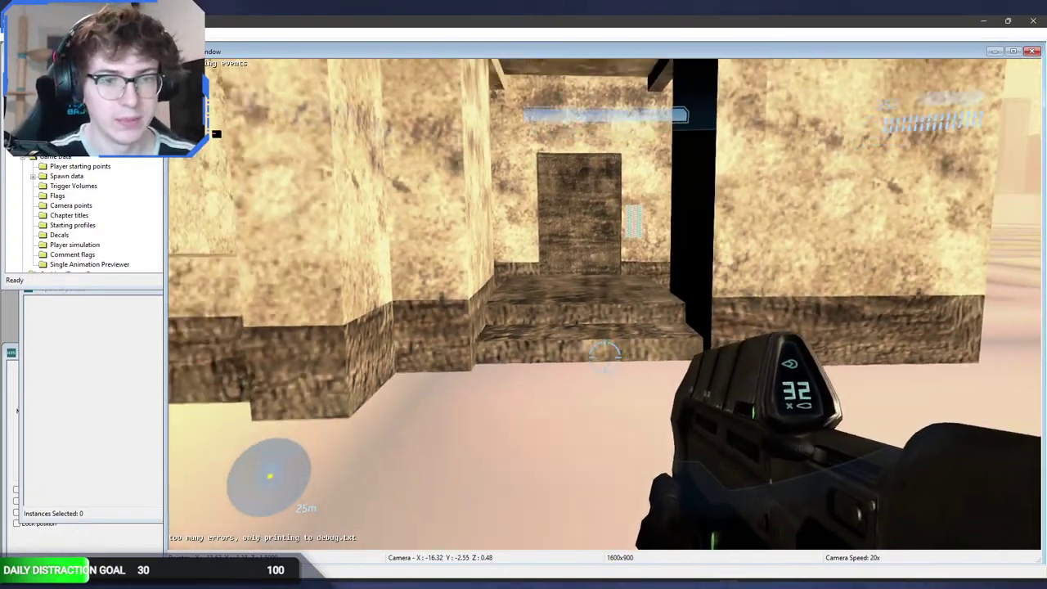
key("s")
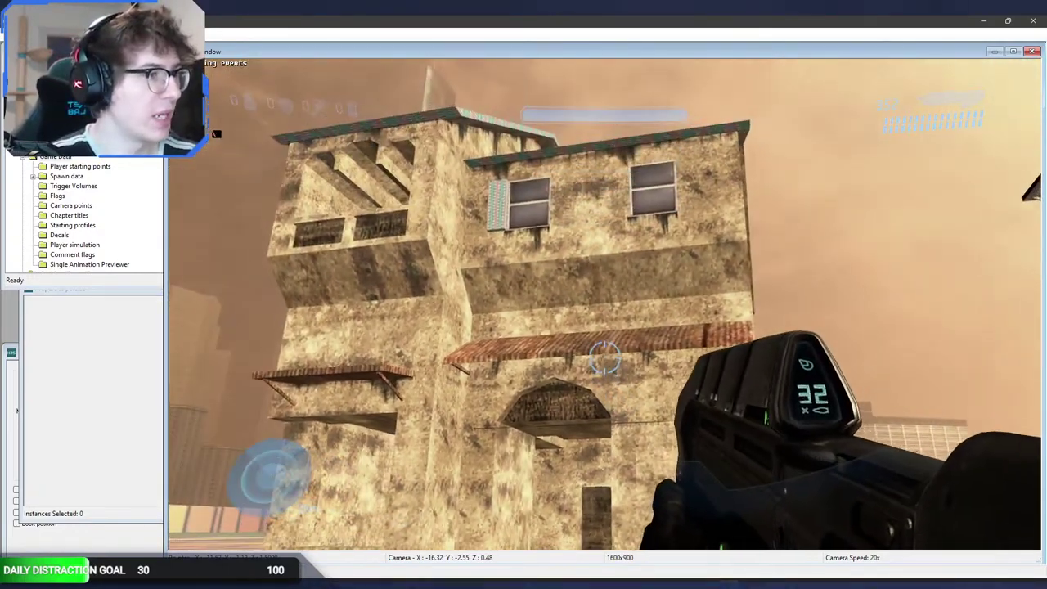
key("z")
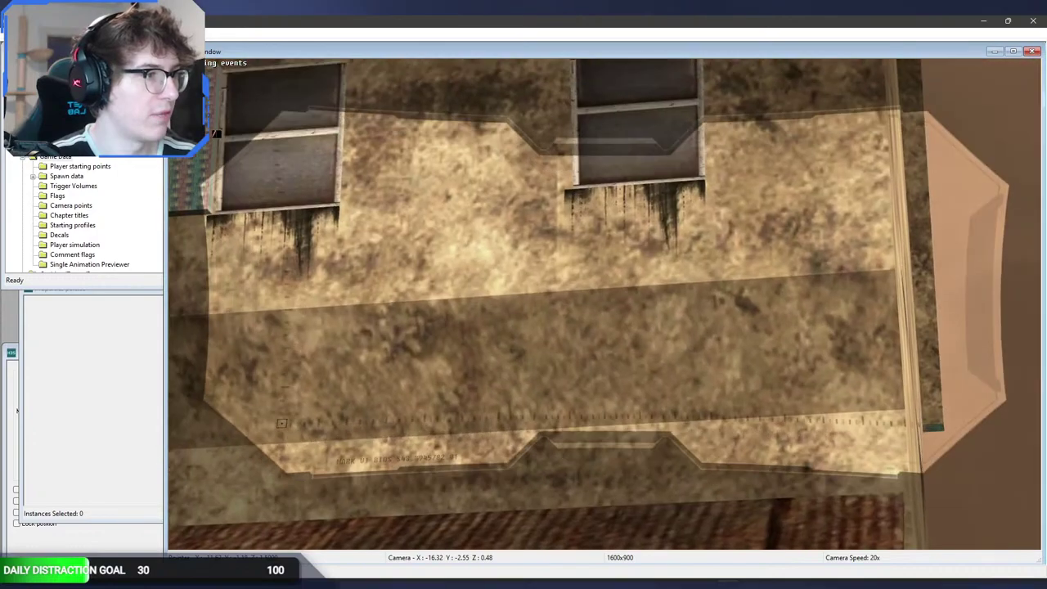
key("z")
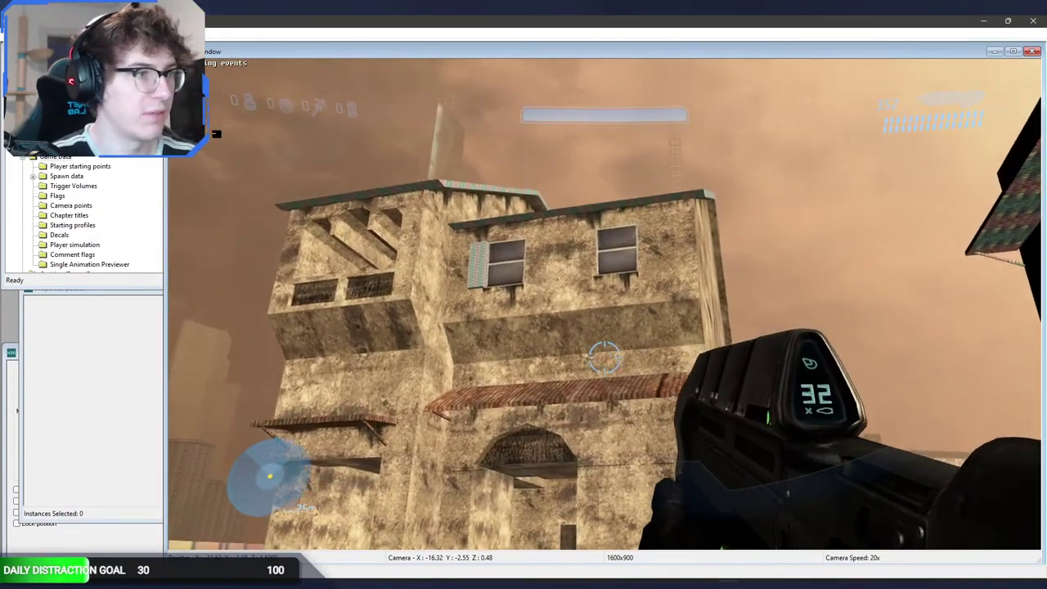
Step: Examine the roof from the air and the whole stucco facade with its awnings from ground level
key("BackSpace")
key("r")
key("w")
key("s")
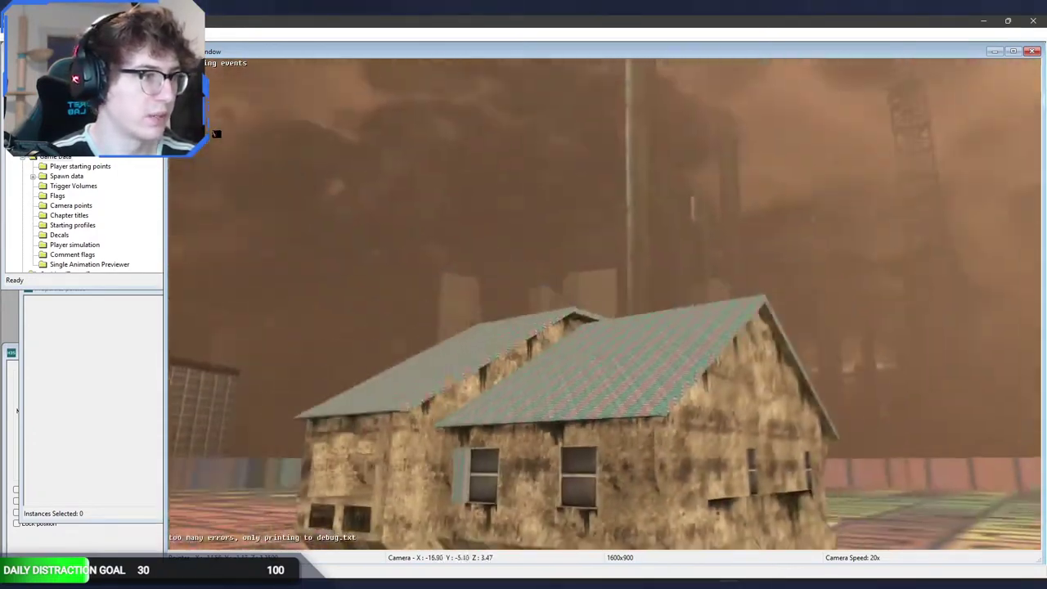
key("BackSpace")
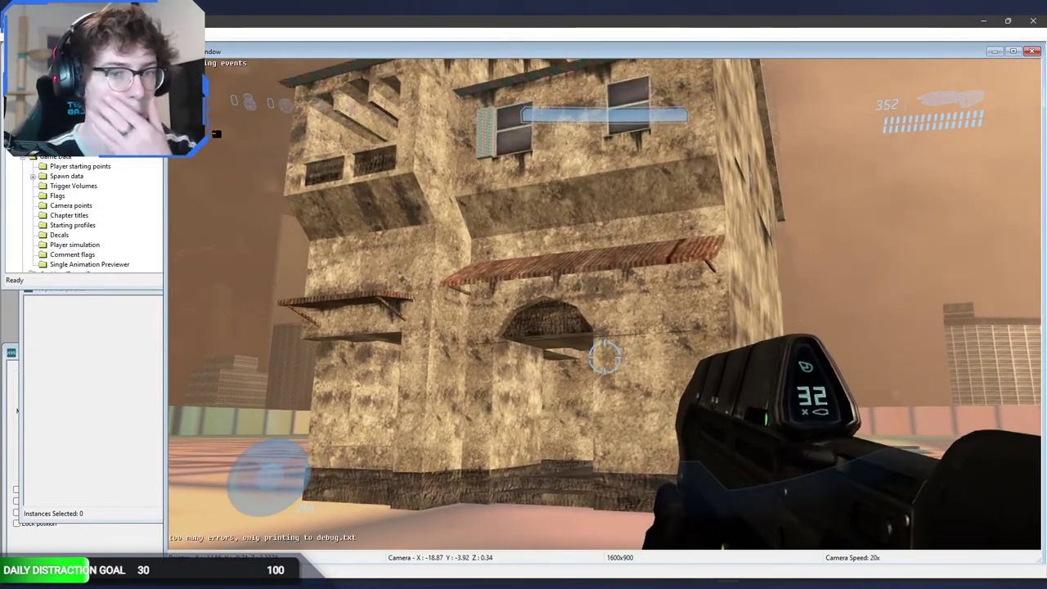
key("w")
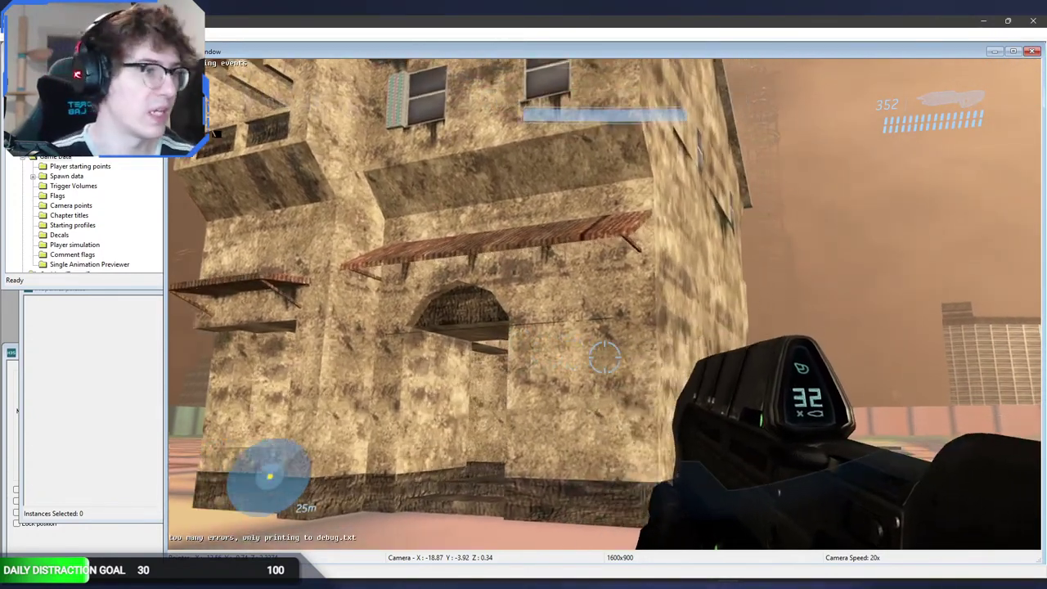
key("s")
key("a")
key("s")
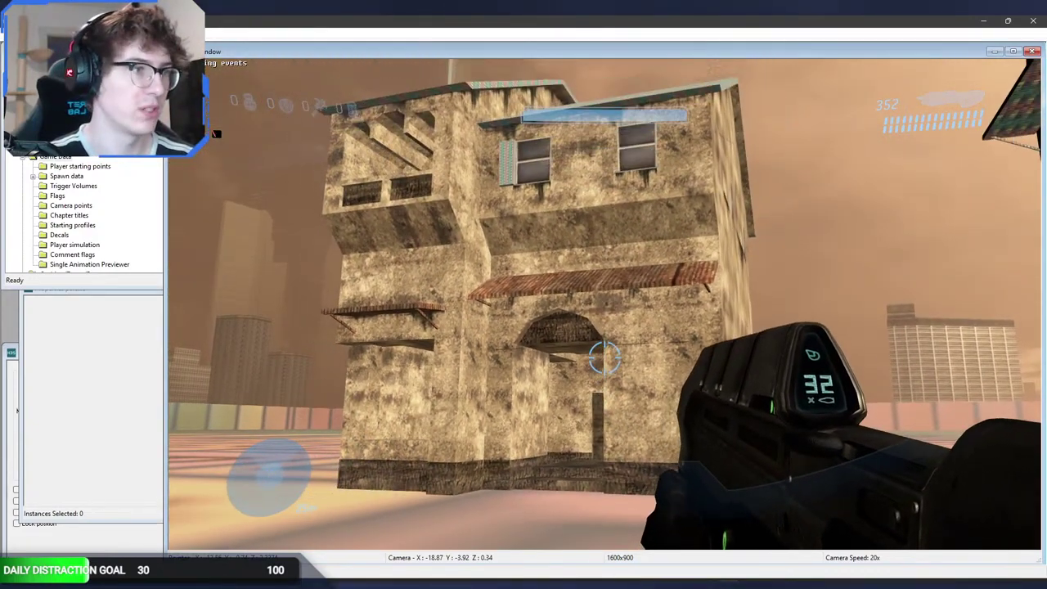
key("s")
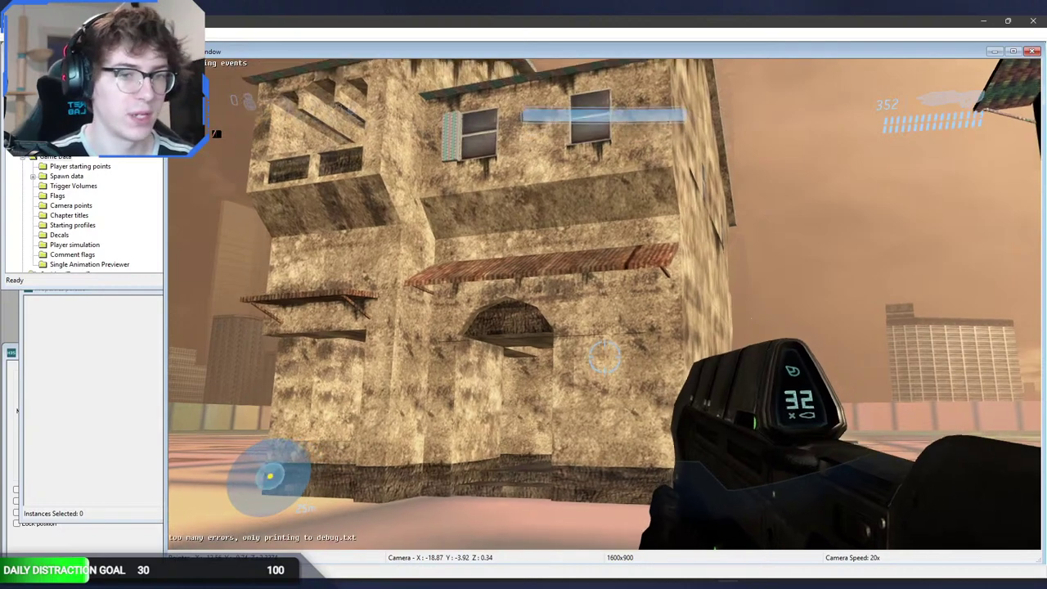
key("w")
key("w")
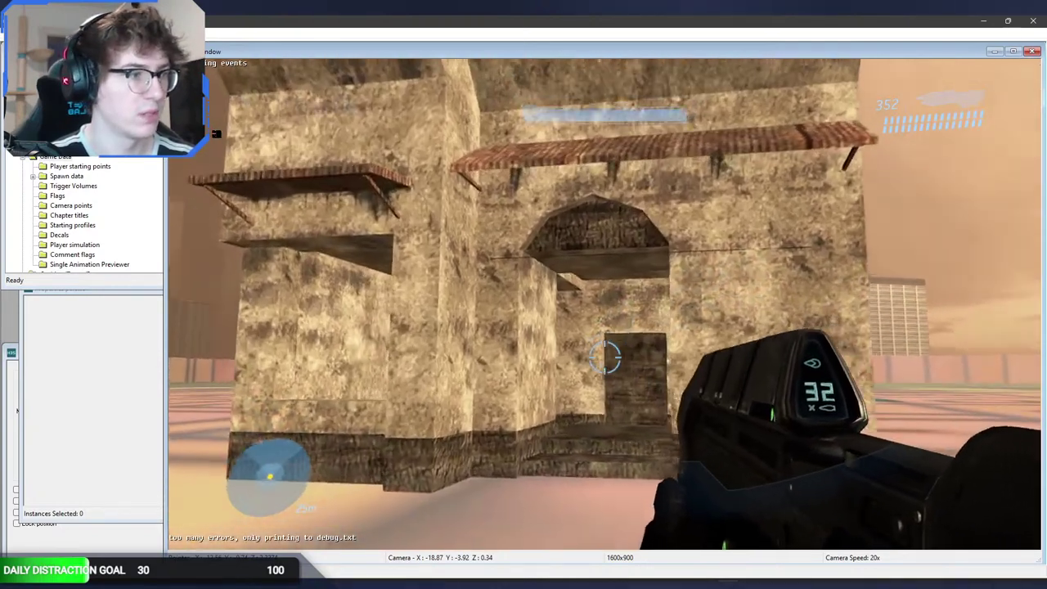
Step: Walk around the building's ground floor and inspect the lower walls, base trim and interior stucco up close
key("d")
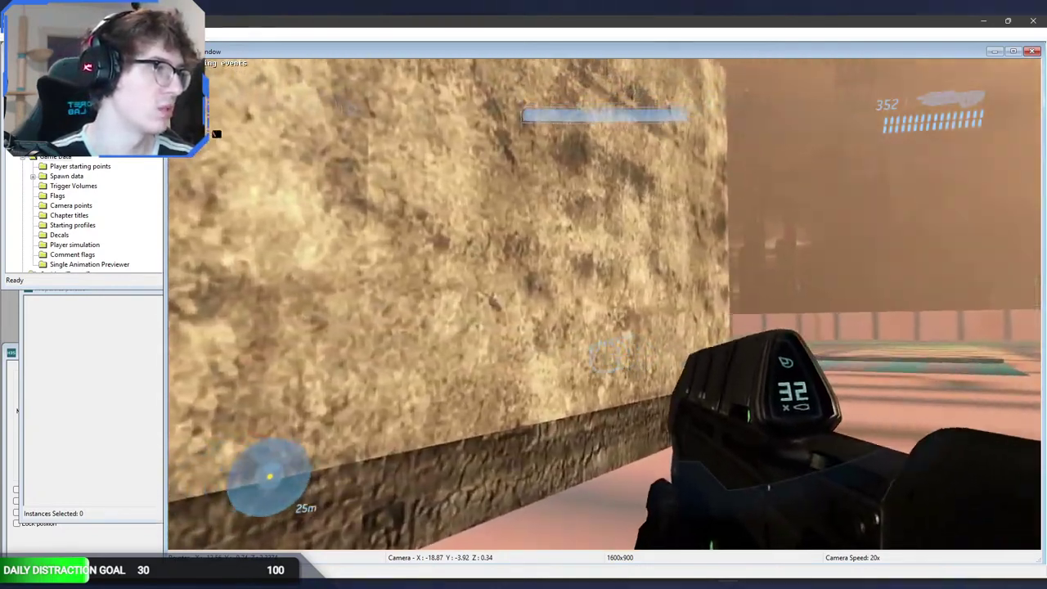
key("w")
key("w")
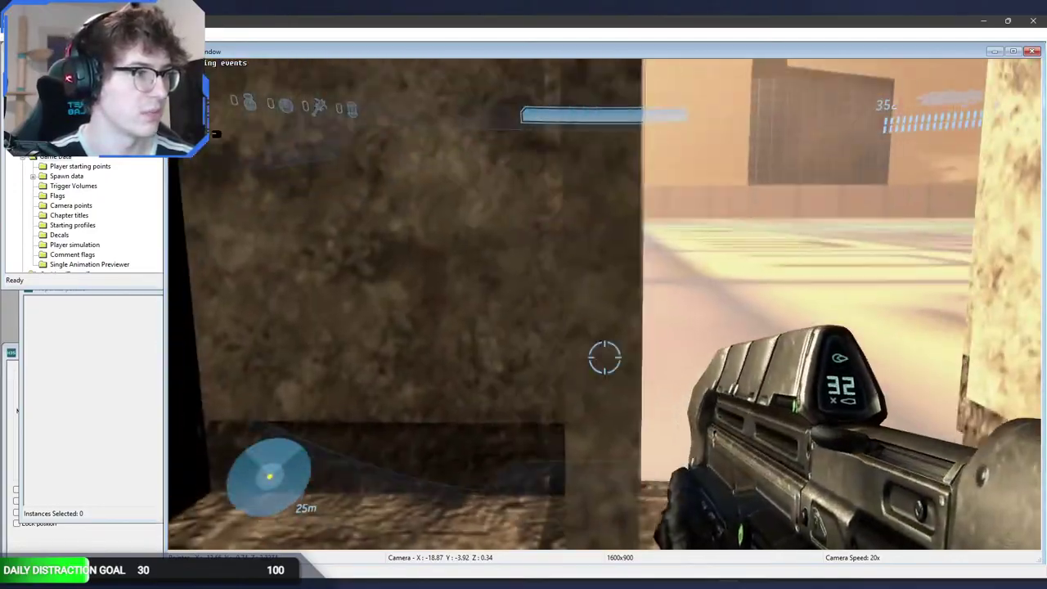
key("BackSpace")
key("w")
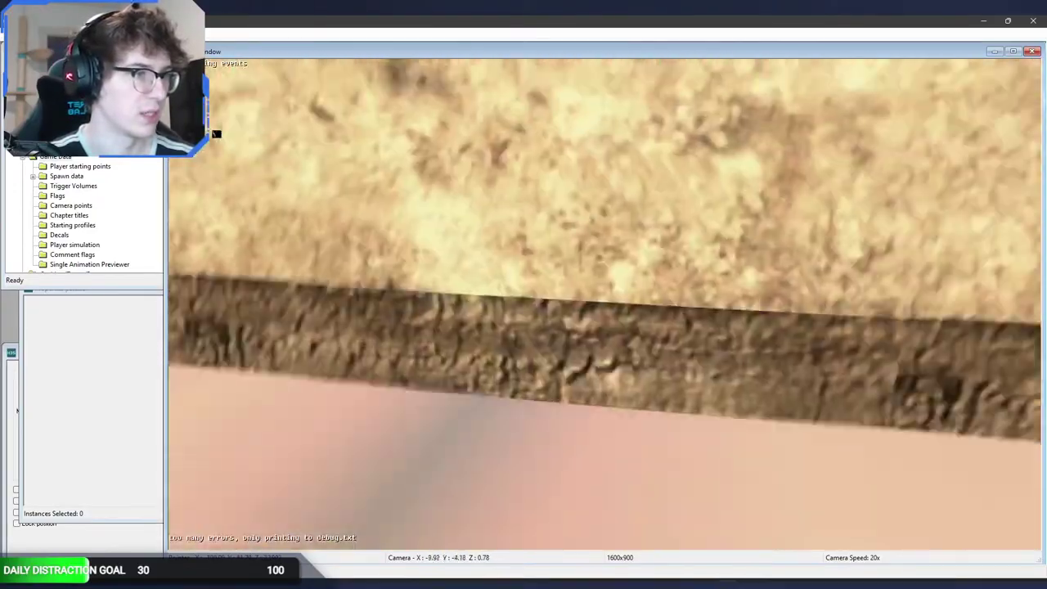
key("s")
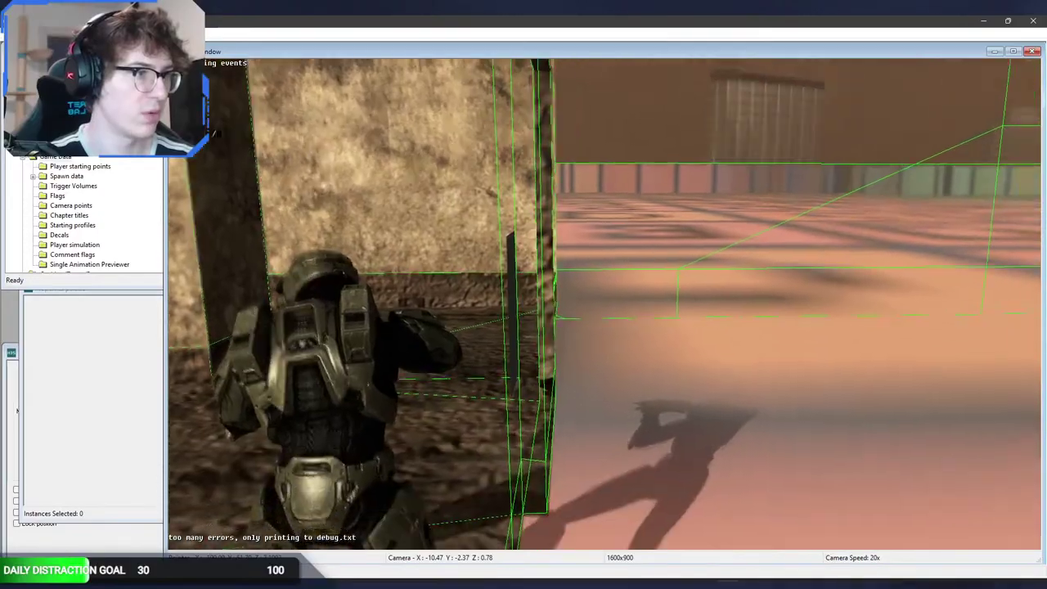
key("BackSpace")
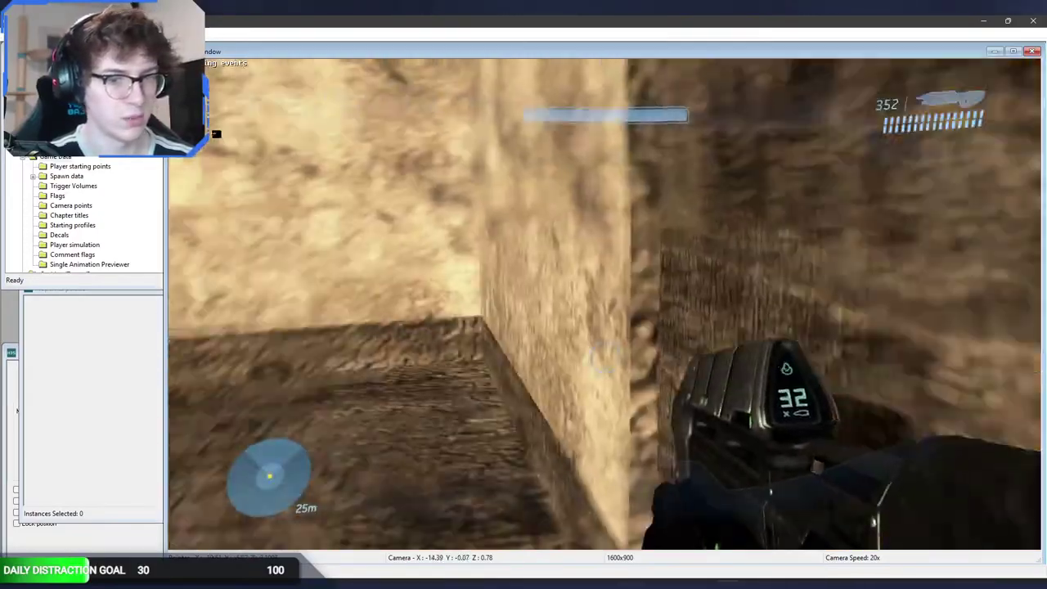
key("s")
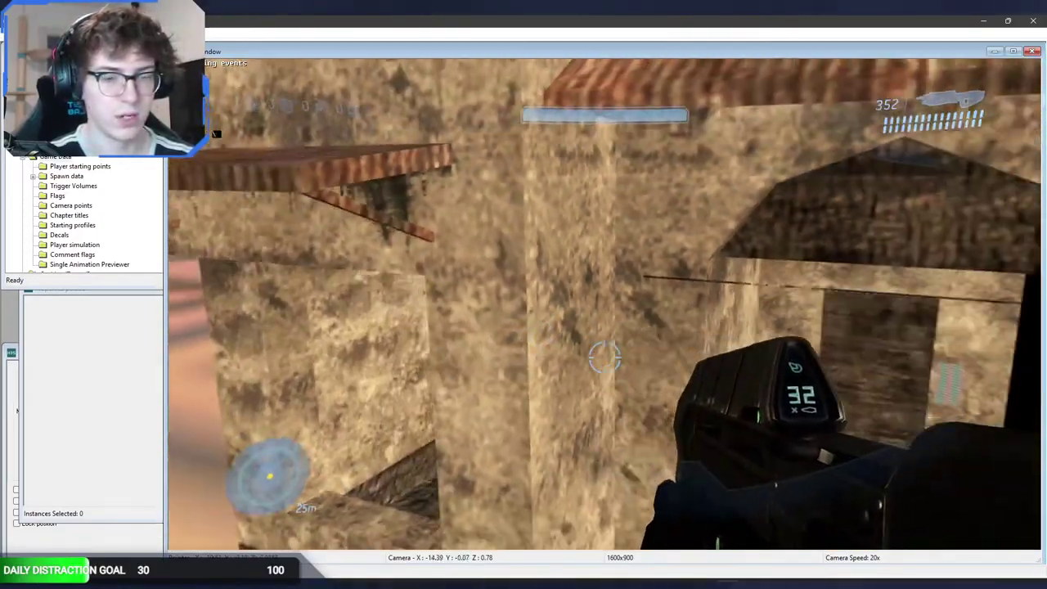
Step: Examine the stucco building's whole facade and windowed side wall from ground level in the player's view
key("s")
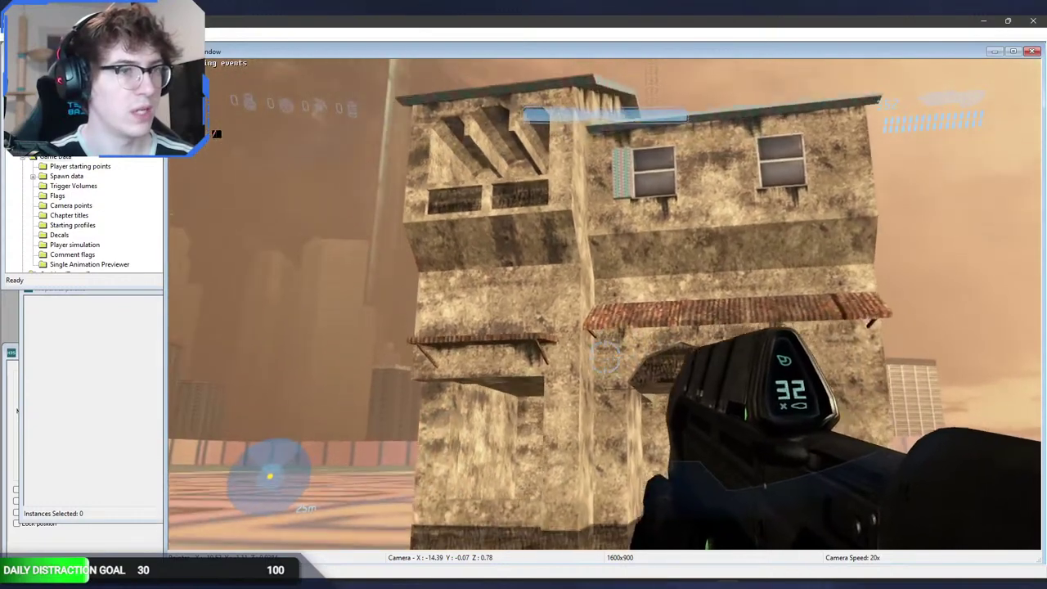
key("d")
key("s")
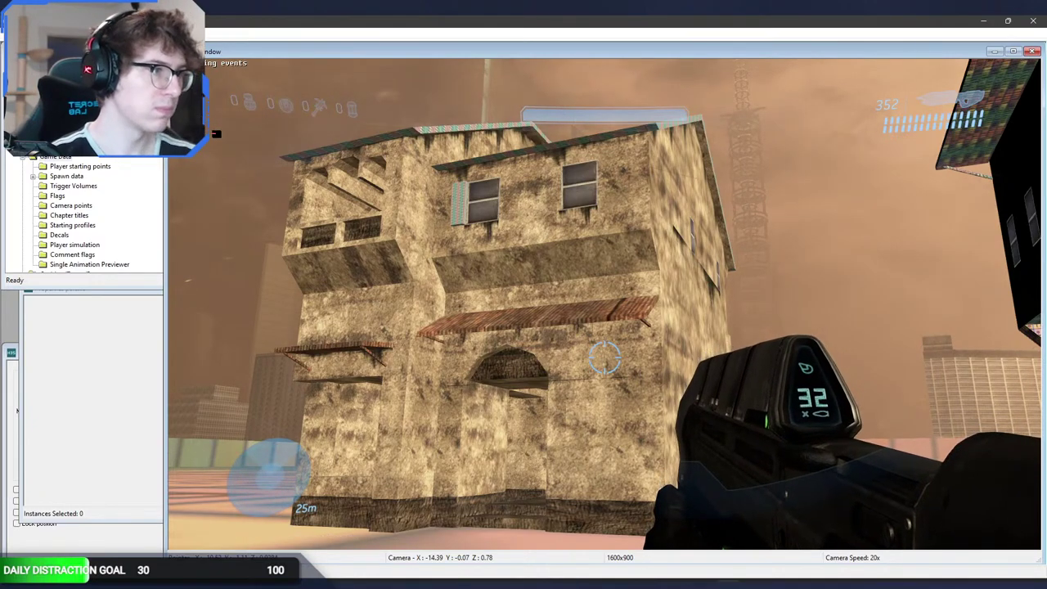
key("w")
key("d")
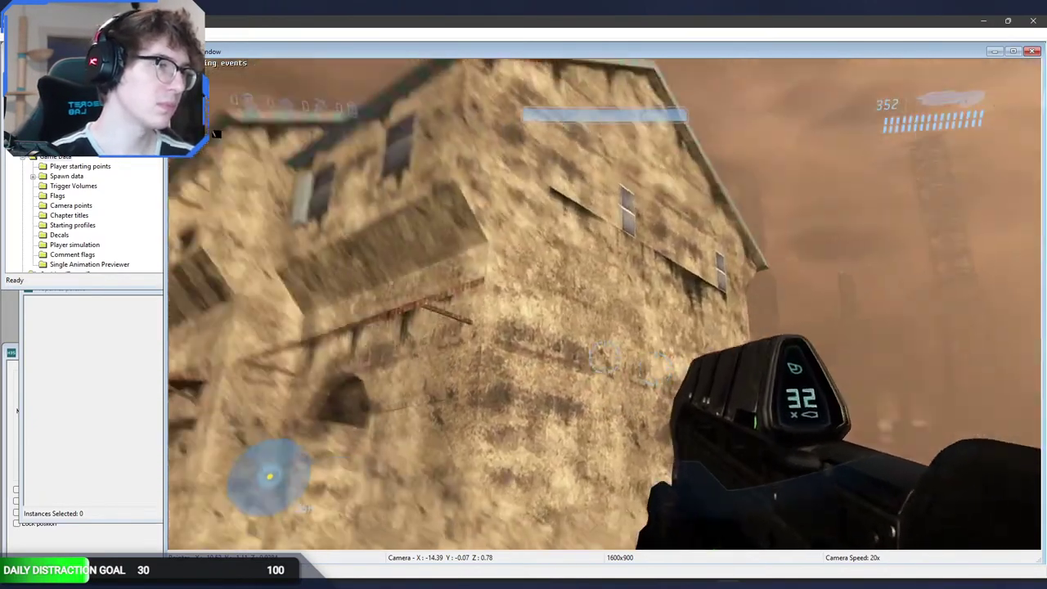
key("d")
key("a")
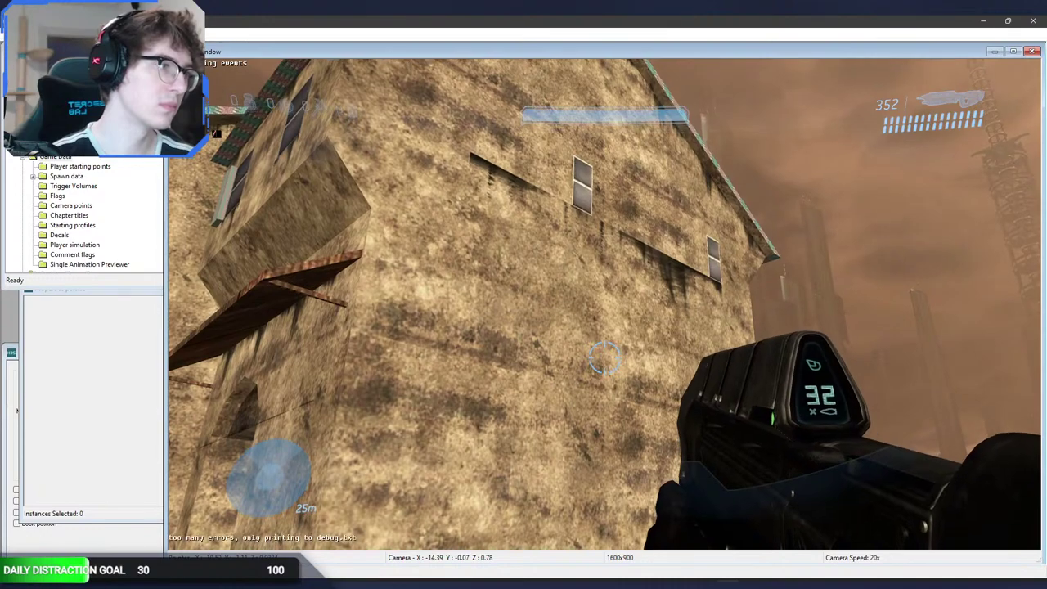
key("a")
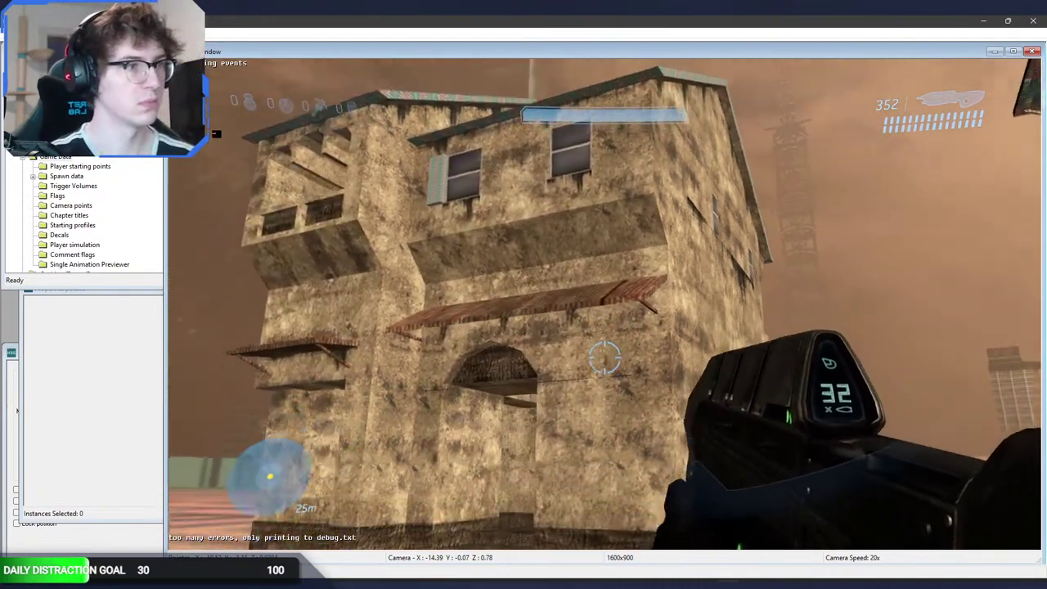
Step: Switch to the earthcity_1_textured model in Blender and identify the material on the building's lower wall face
key("alt+Tab")
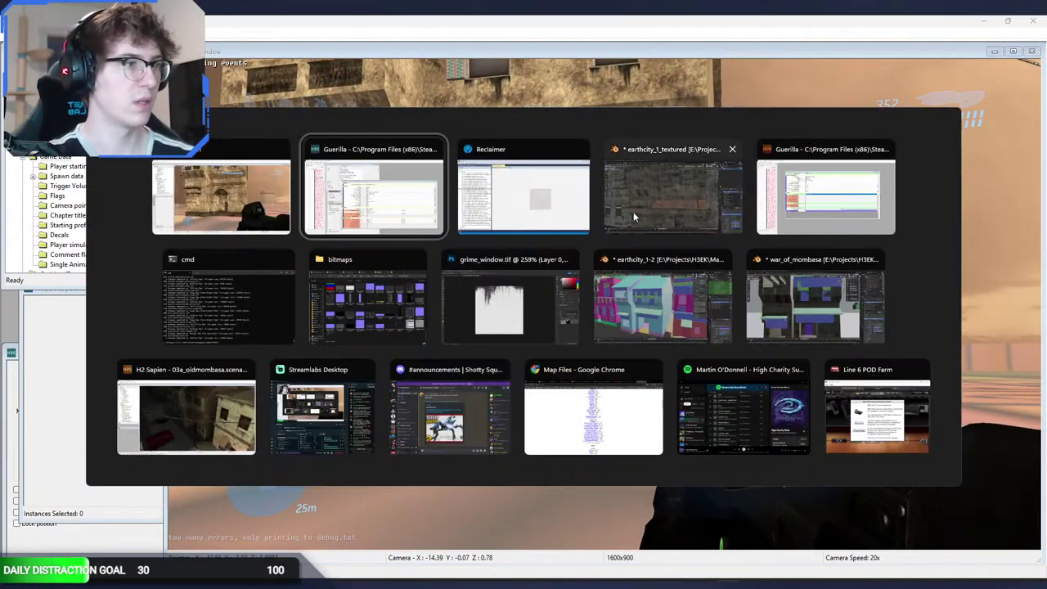
left_click(655, 191)
middle_click_drag(565, 382, 529, 287)
key("Tab")
left_click(487, 337)
key("Tab")
Step: Open the base_stucco5_brick shader in the Halo 3 Guerilla and compare it with the zoomed-in wall in H3 Sapien
key("alt+Tab")
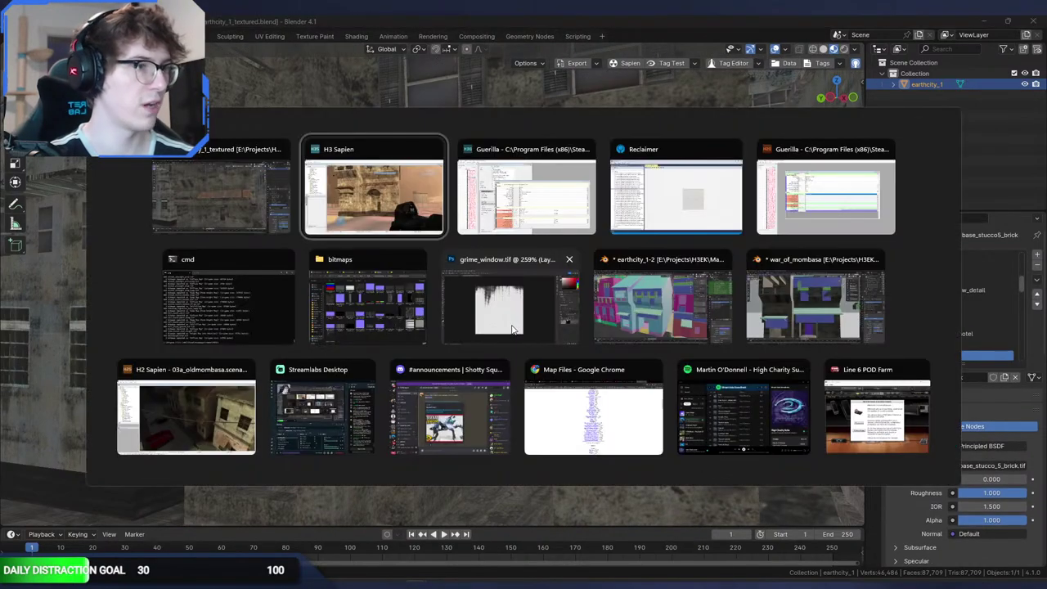
key("z")
key("z")
key("alt+Tab")
key("alt+Tab")
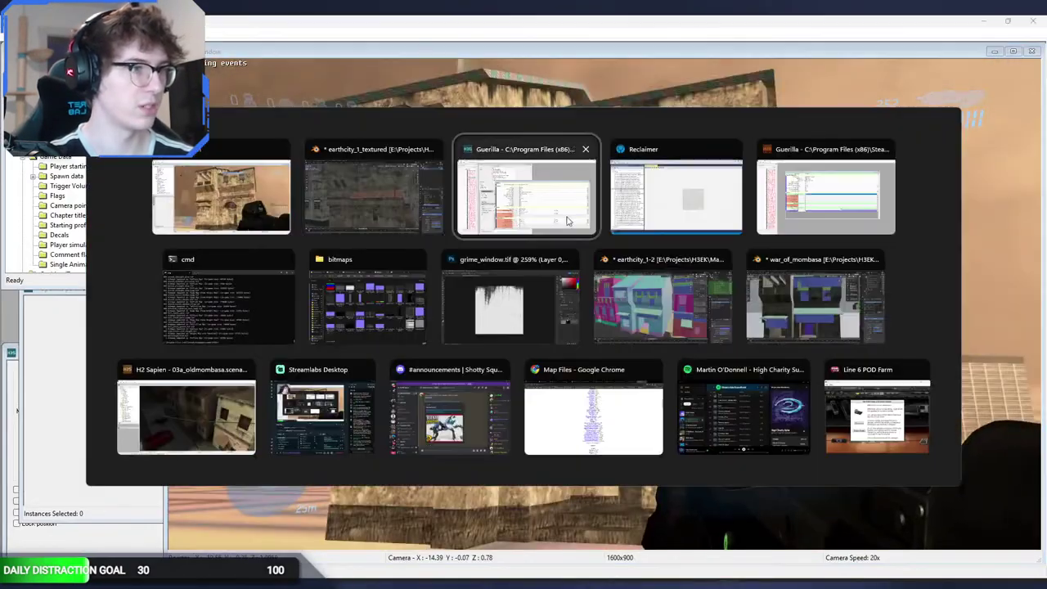
scroll(122, 208, "up", 1)
double_click(114, 201)
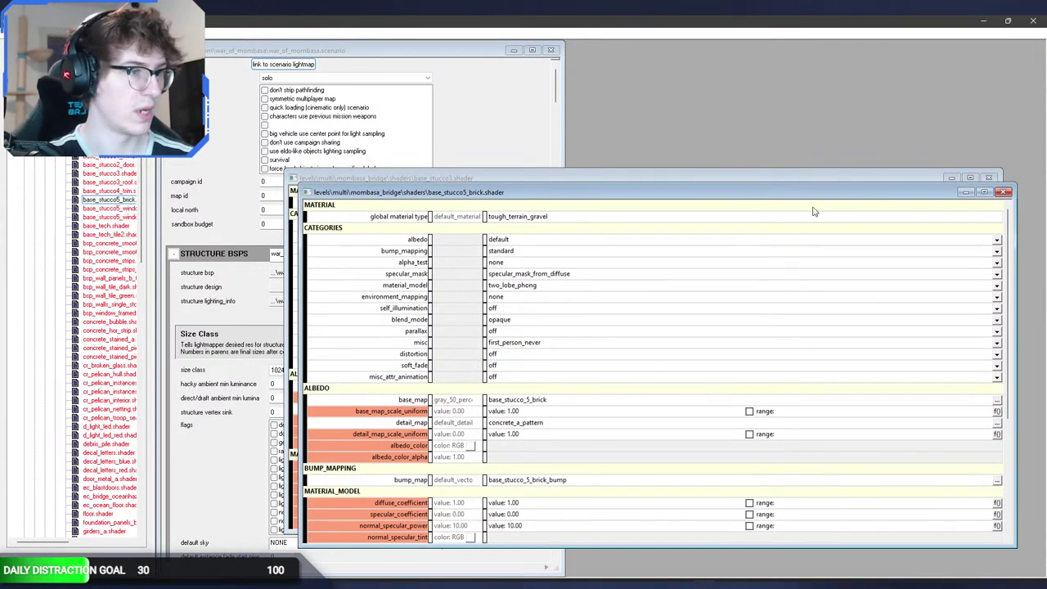
key("alt+Tab")
key("z")
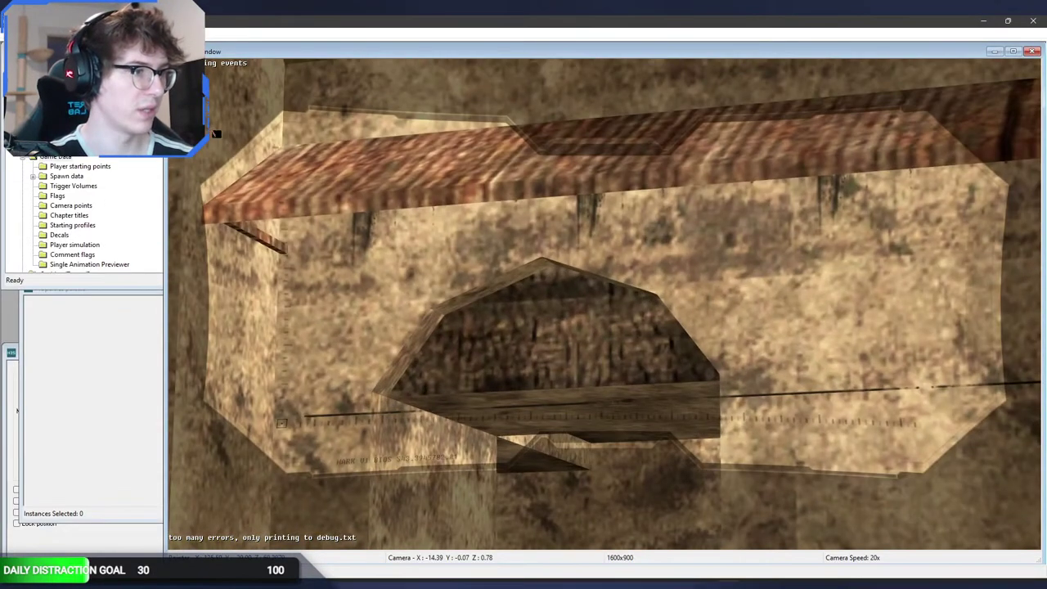
Step: Preview the bitmap assigned as base map in the base_stucco5_brick shader, leaving only the shader open
key("alt+Tab")
scroll(552, 429, "down", 2)
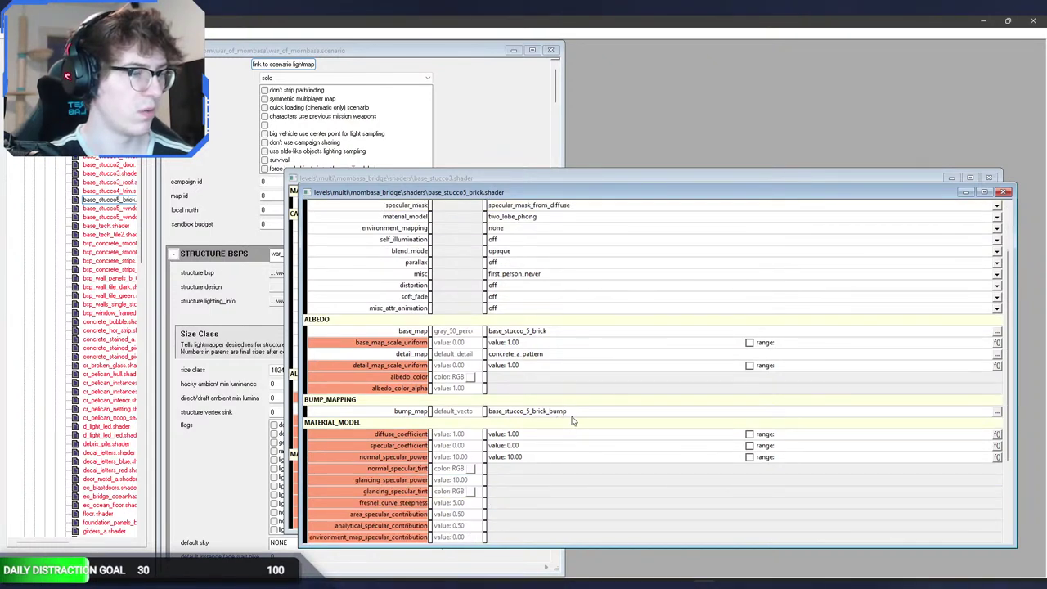
double_click(545, 331)
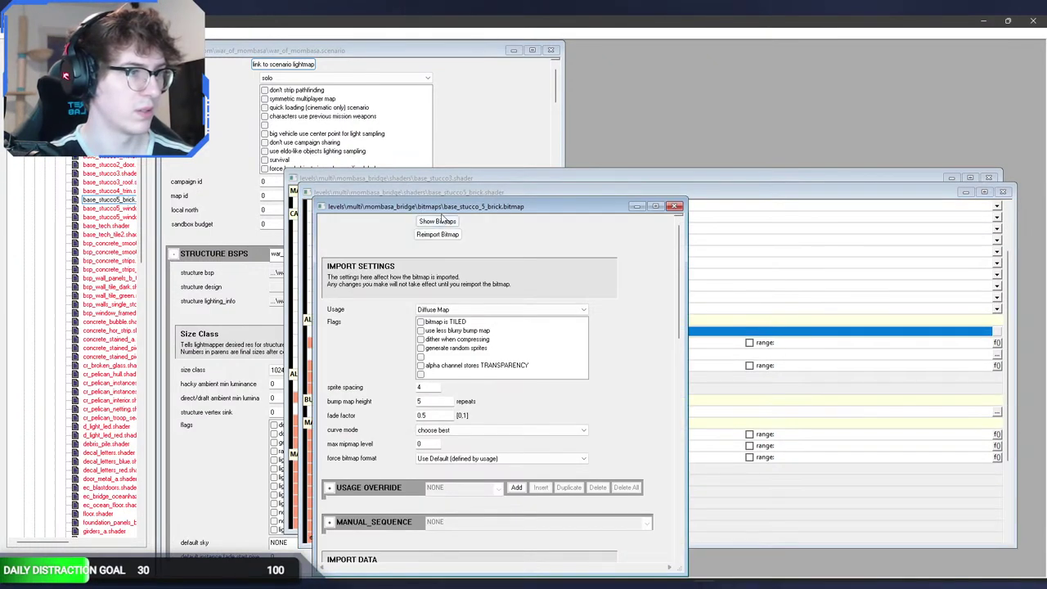
left_click(438, 221)
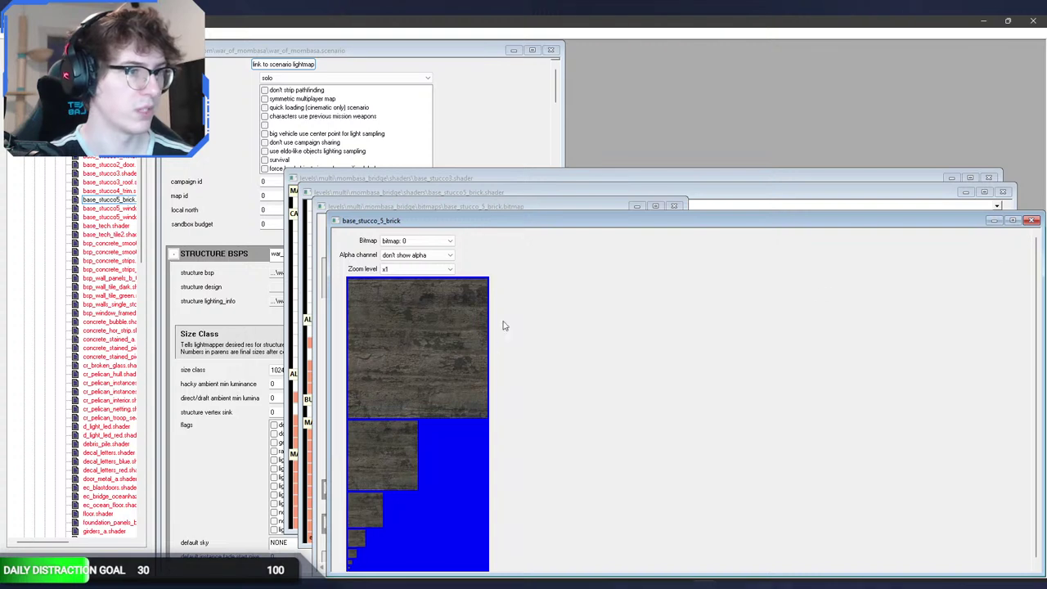
left_click(1033, 220)
left_click(674, 206)
Step: Switch to Reclaimer, inspect the base_stucco_5_brick and base_stucco_5_brick_bump bitmaps, and close all open bitmap previews
key("alt+Tab")
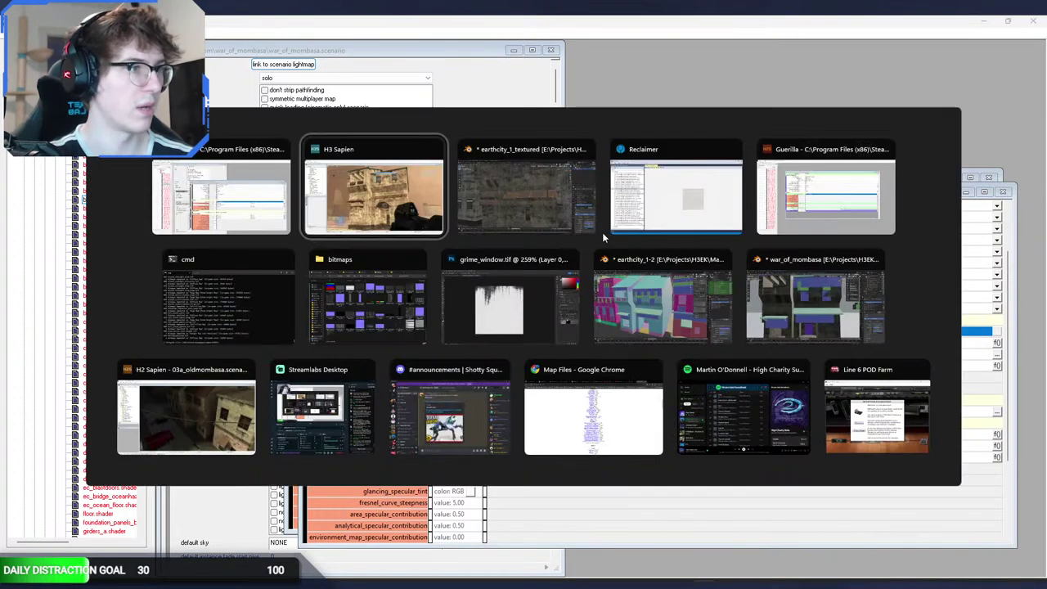
left_click(677, 198)
left_click(215, 135)
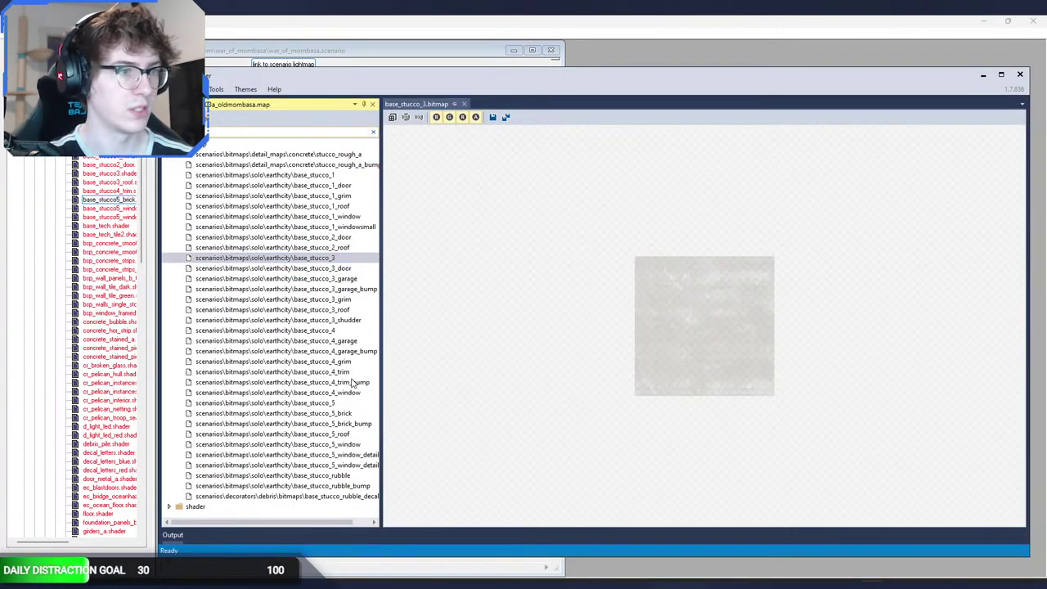
double_click(351, 416)
scroll(699, 352, "up", 5)
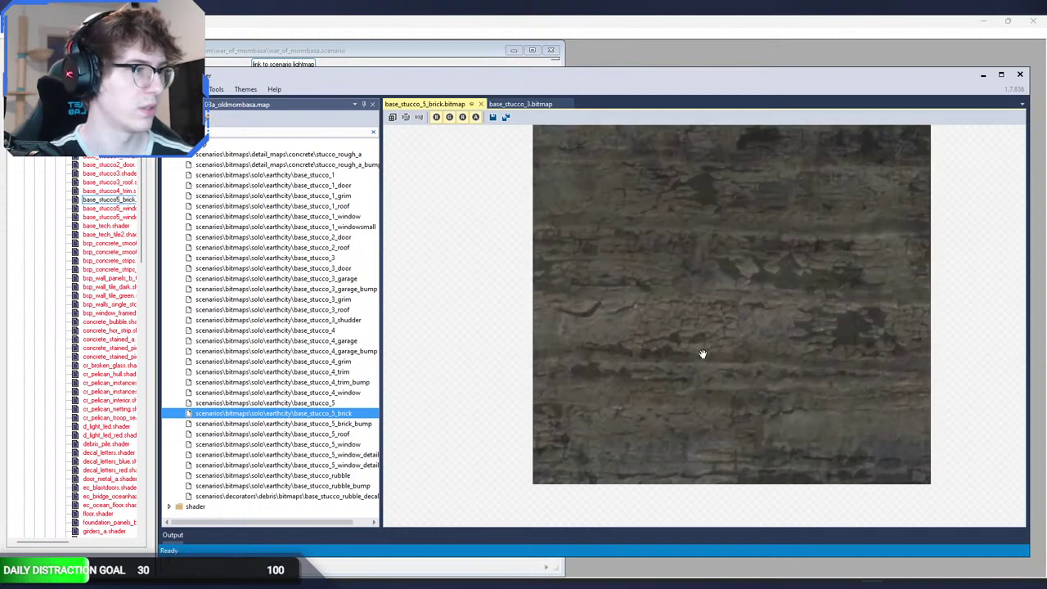
double_click(356, 424)
scroll(687, 301, "up", 2)
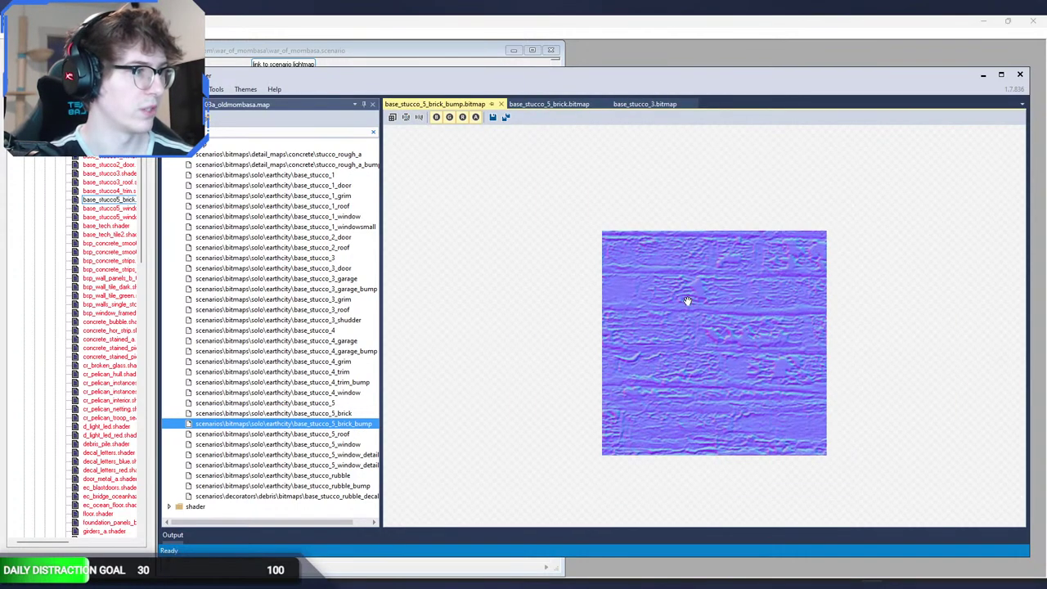
left_click(502, 104)
left_click(482, 103)
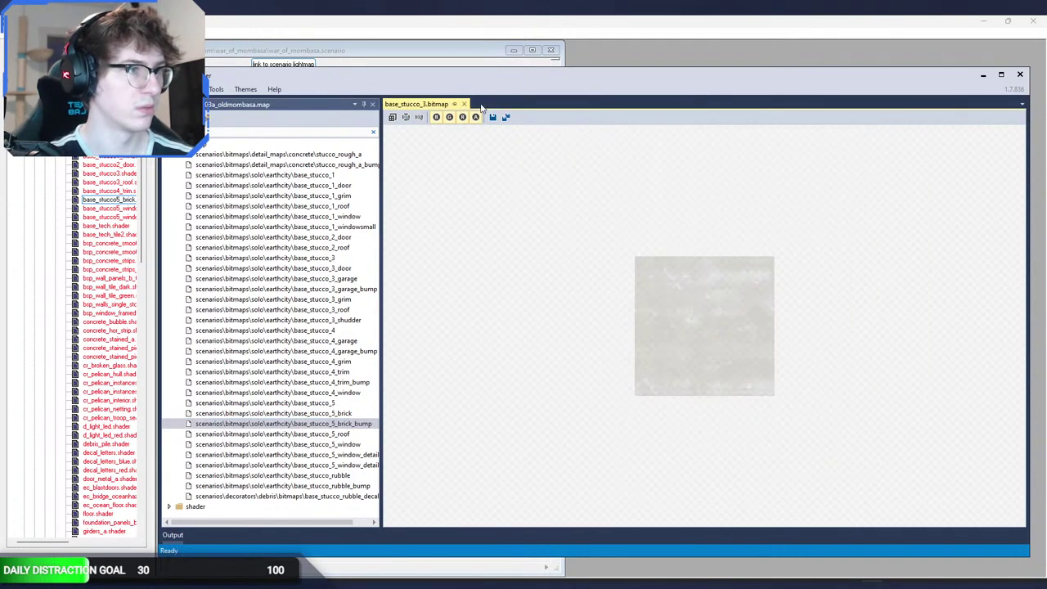
left_click(466, 105)
Step: Compare the entrance in H3 Sapien with the Blender model, and identify the materials of the lower wall, arch and door faces
key("alt+Tab")
left_click(515, 155)
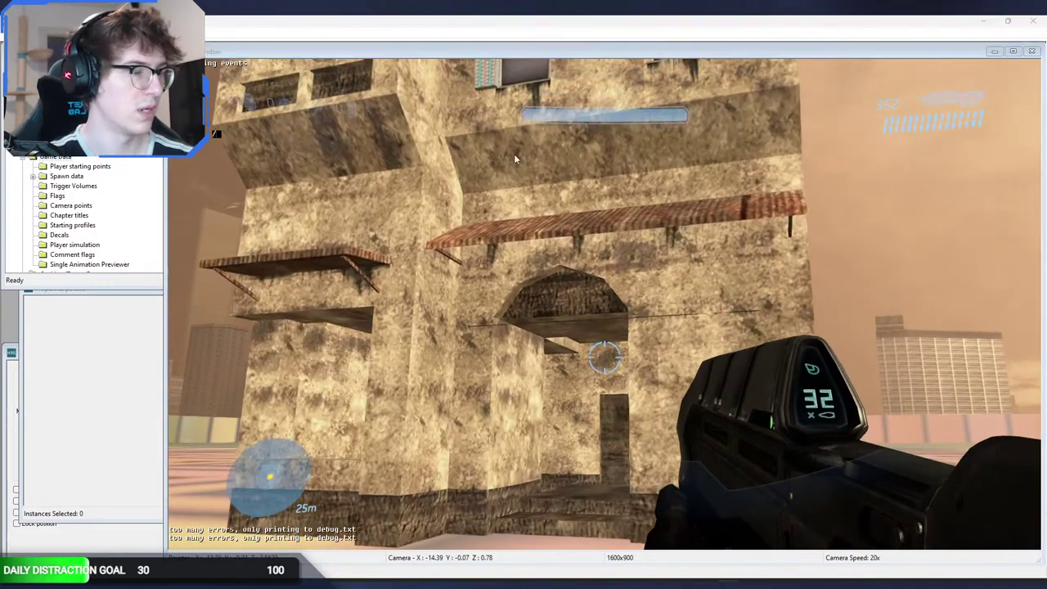
key("alt+Tab")
key("alt+Tab")
key("alt+Tab")
middle_click_drag(577, 355, 557, 190)
key("Tab")
left_click(594, 455)
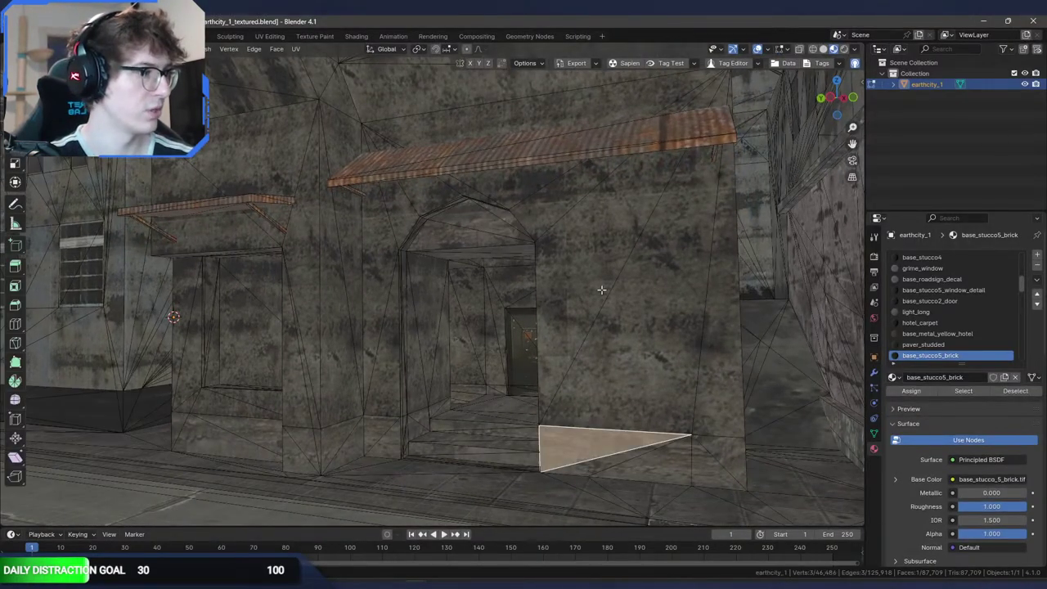
left_click(504, 227)
left_click(976, 392)
middle_click_drag(556, 236, 656, 222)
left_click(584, 318)
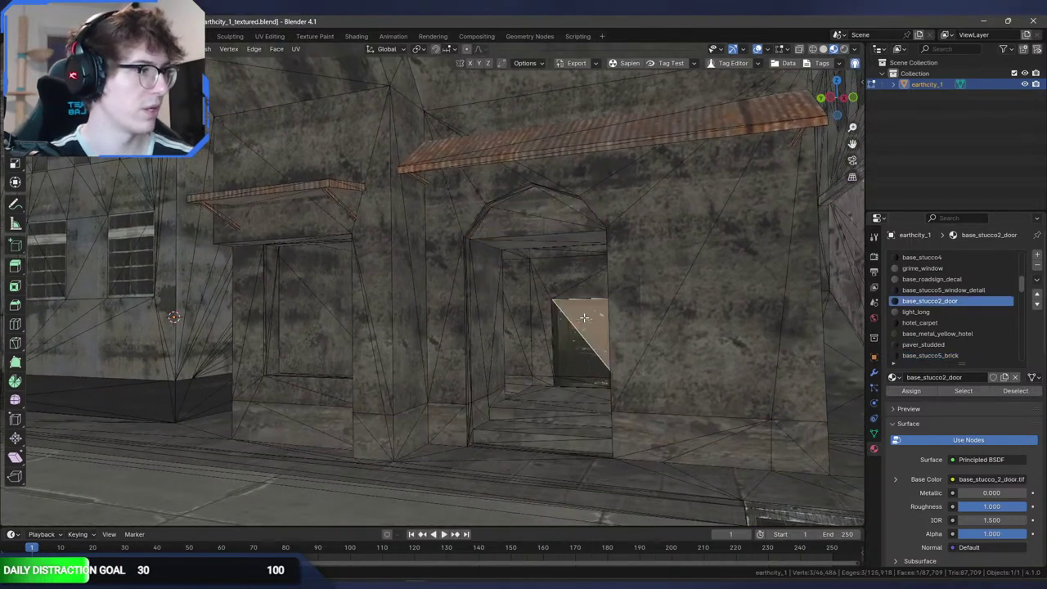
Step: Inspect the base_stucco_2_door bitmap in Reclaimer and look up the base_stucco2_door shader in the Halo 2 Guerilla
key("alt+Tab")
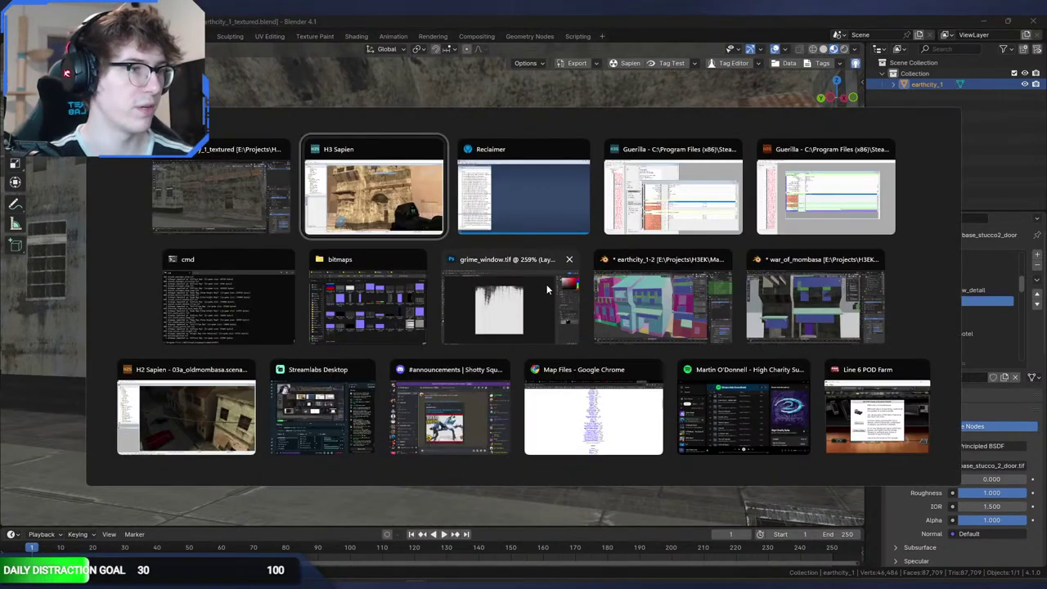
key("alt+Tab")
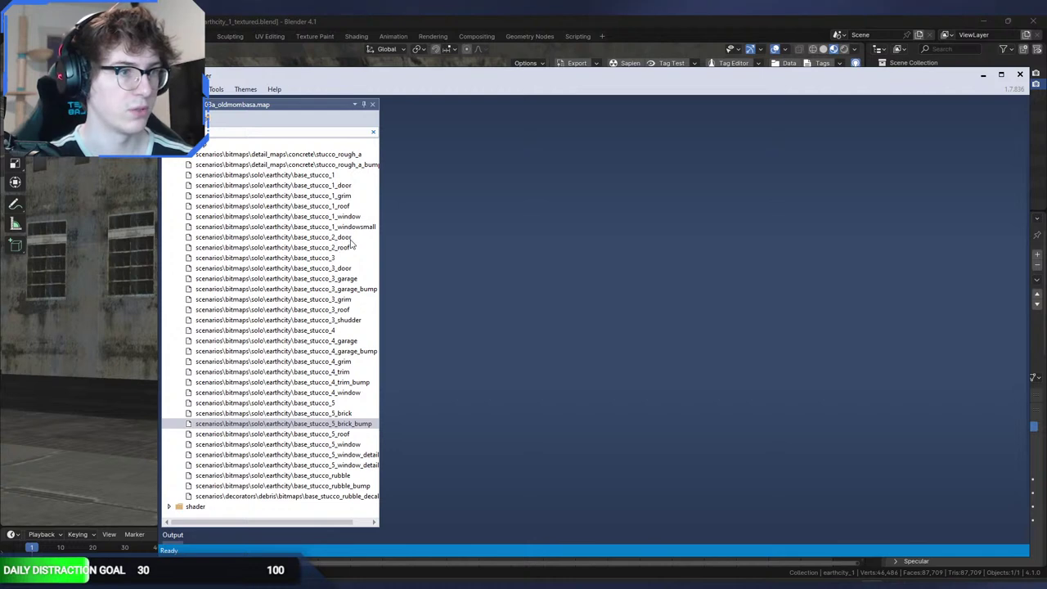
double_click(350, 237)
scroll(727, 342, "up", 2)
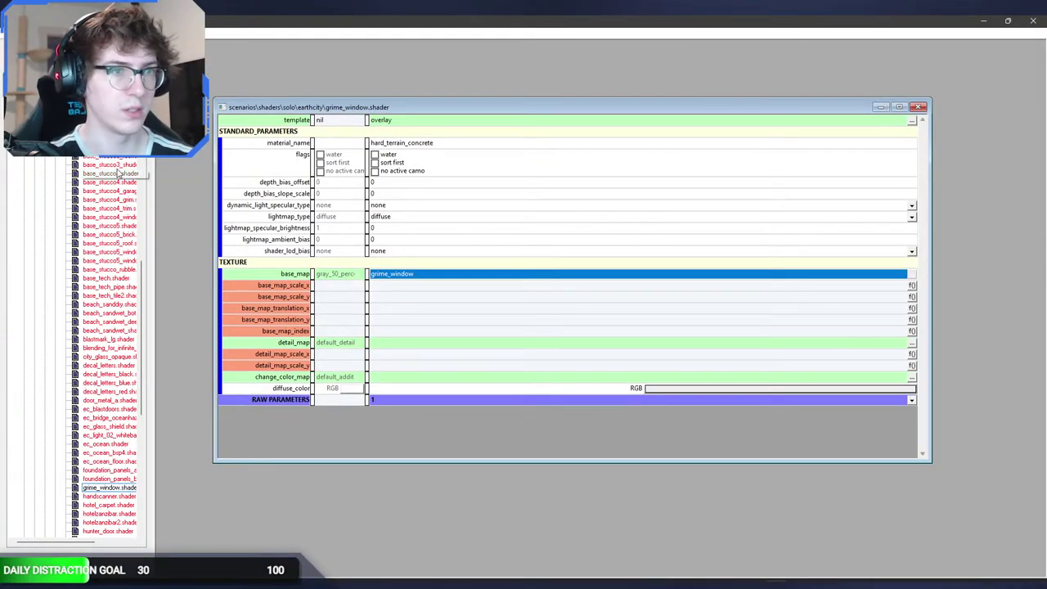
double_click(110, 114)
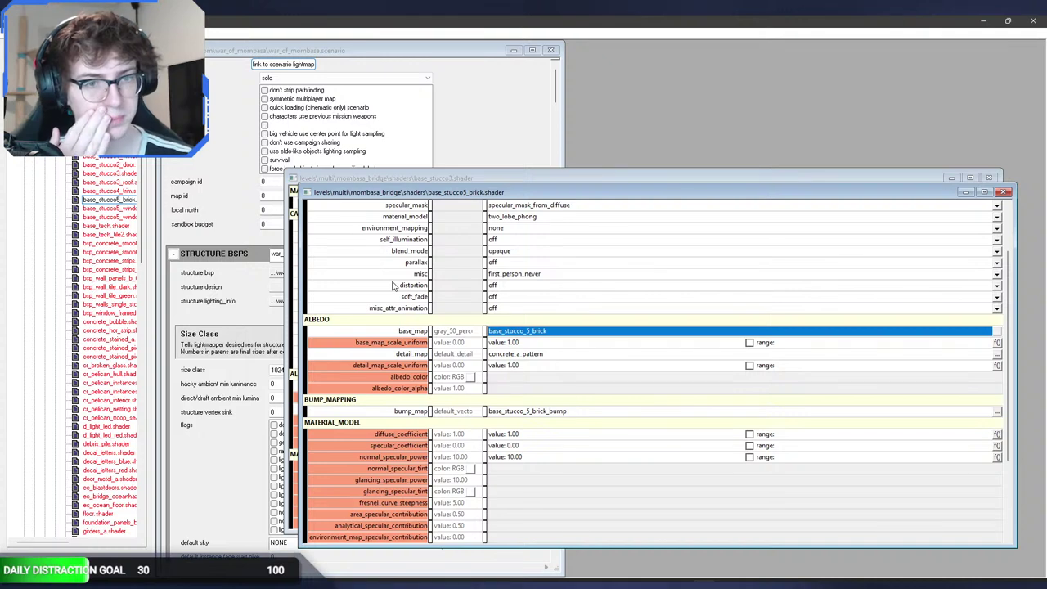
Step: In the Halo 3 Guerilla's base_stucco2_door shader, set bump_mapping to off and the base map to base_stucco_2_door
left_click(1001, 193)
left_click(990, 178)
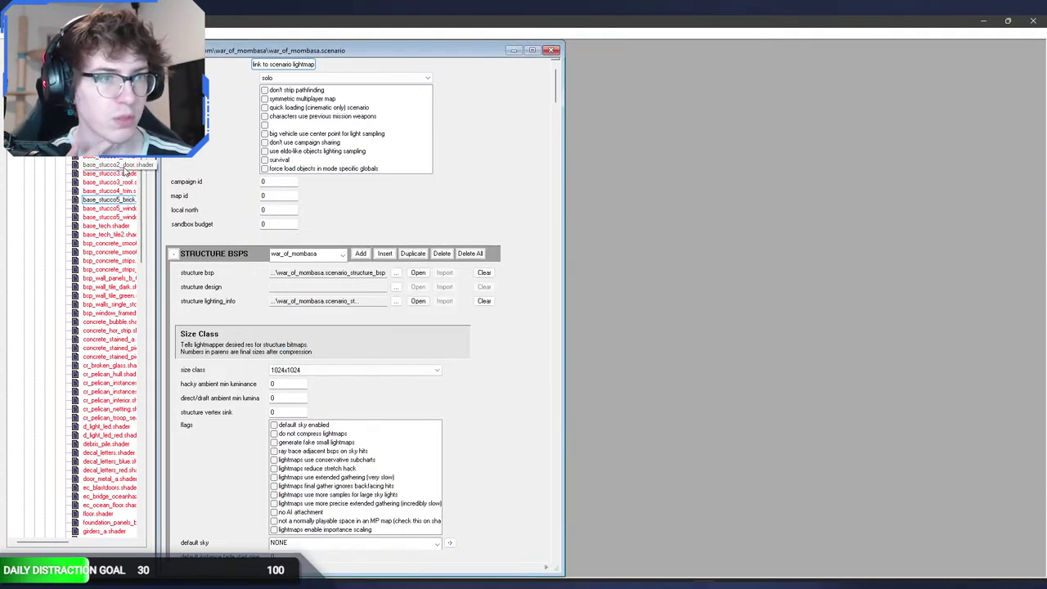
double_click(124, 170)
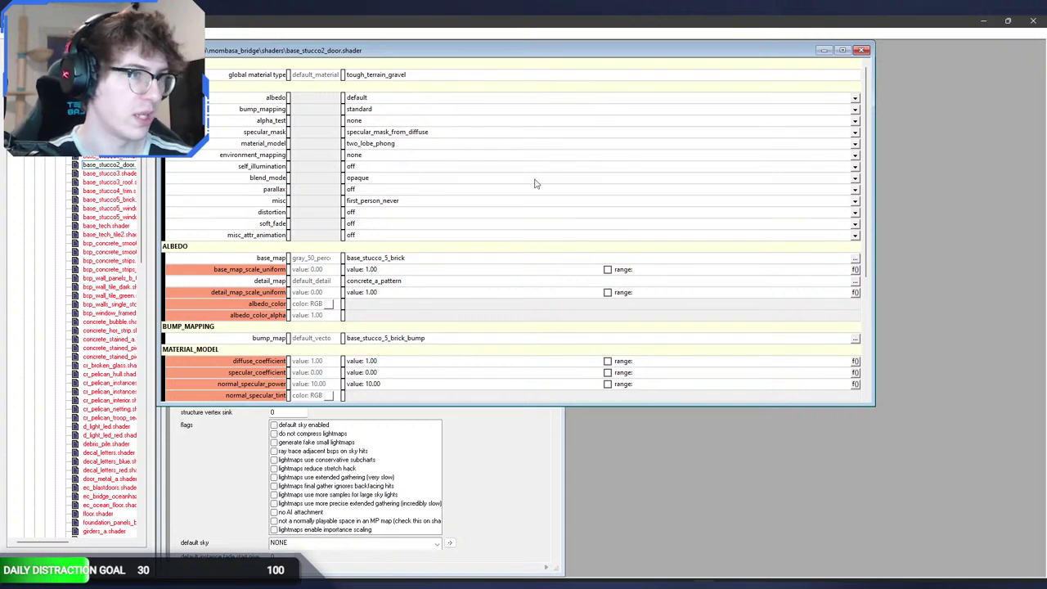
left_click(383, 109)
left_click(376, 121)
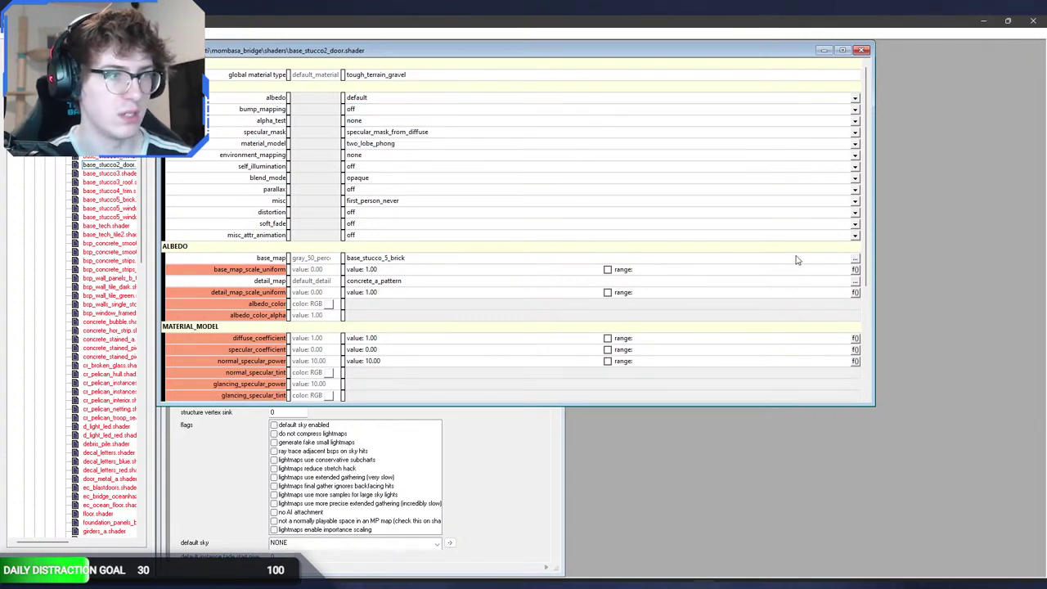
left_click(854, 258)
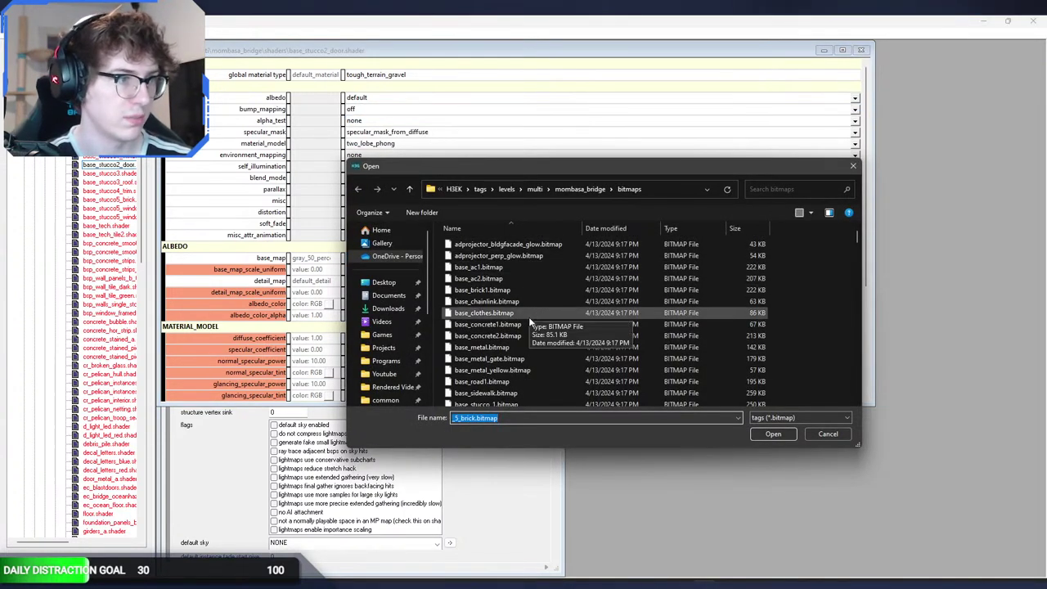
double_click(532, 344)
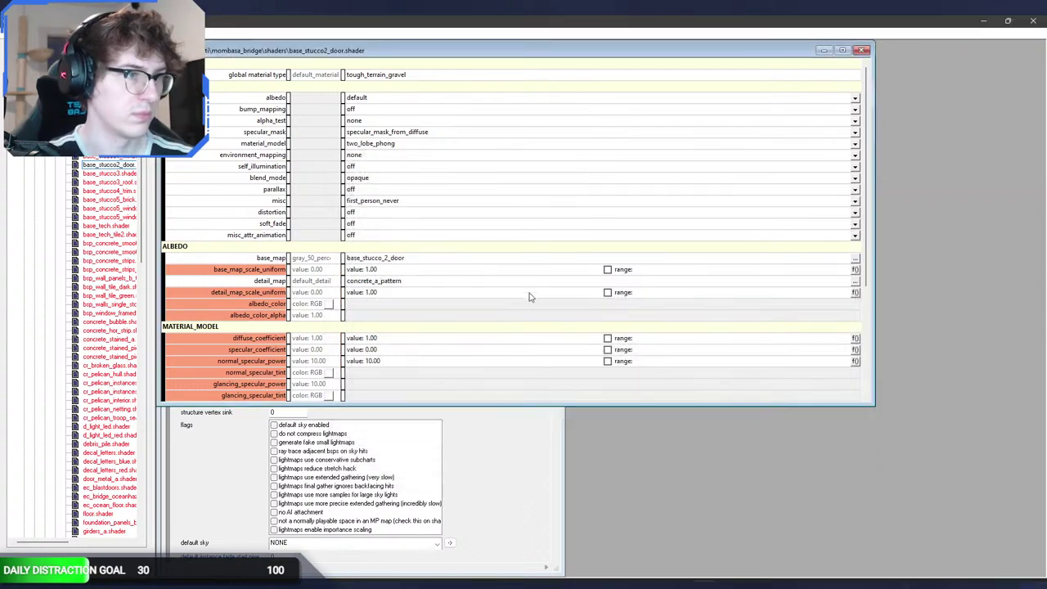
Step: Switch to H3 Sapien and inspect the door texture inside the building's entrance up close
key("alt+Tab")
key("alt+Tab")
key("alt+Tab")
key("alt+Tab")
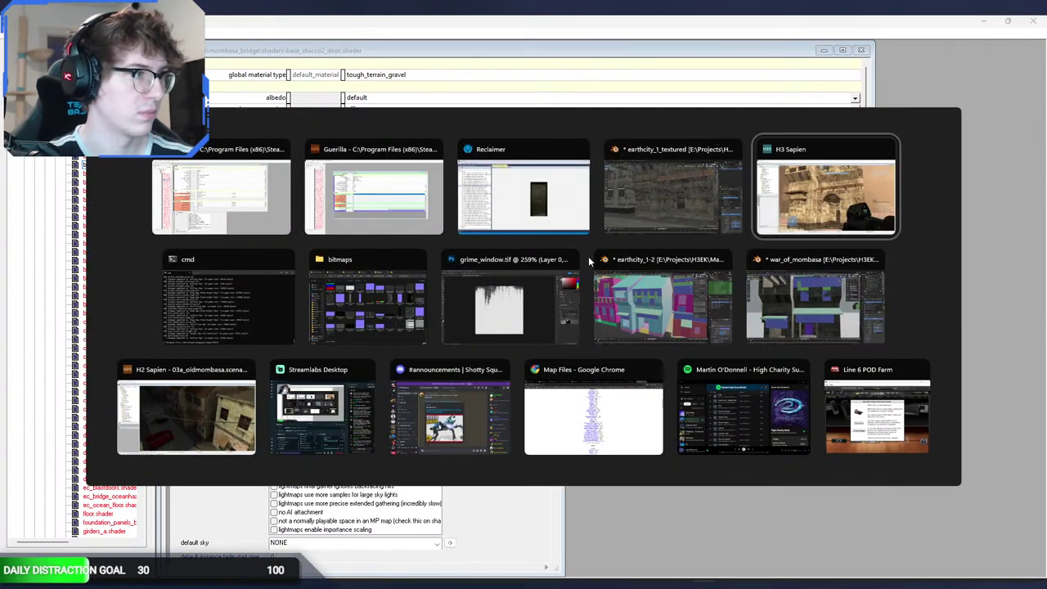
key("w")
key("z")
key("s")
key("z")
key("z")
key("z")
key("z")
Step: Switch to the earthcity_1_textured model in Blender and identify the material of the small panel beside the door
key("alt+Tab")
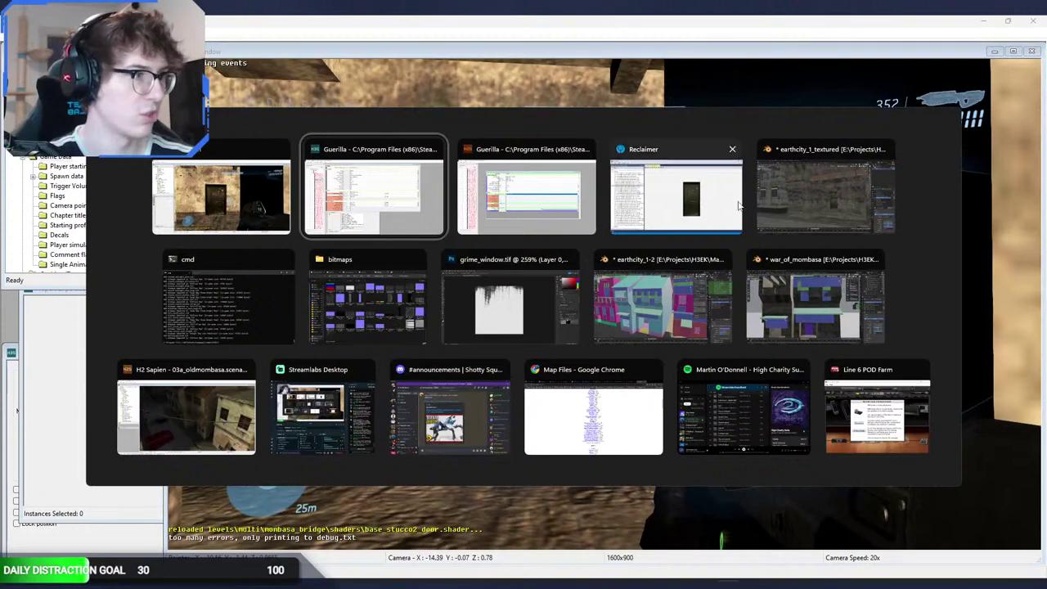
left_click(790, 199)
middle_click_drag(681, 268, 644, 288)
key("Tab")
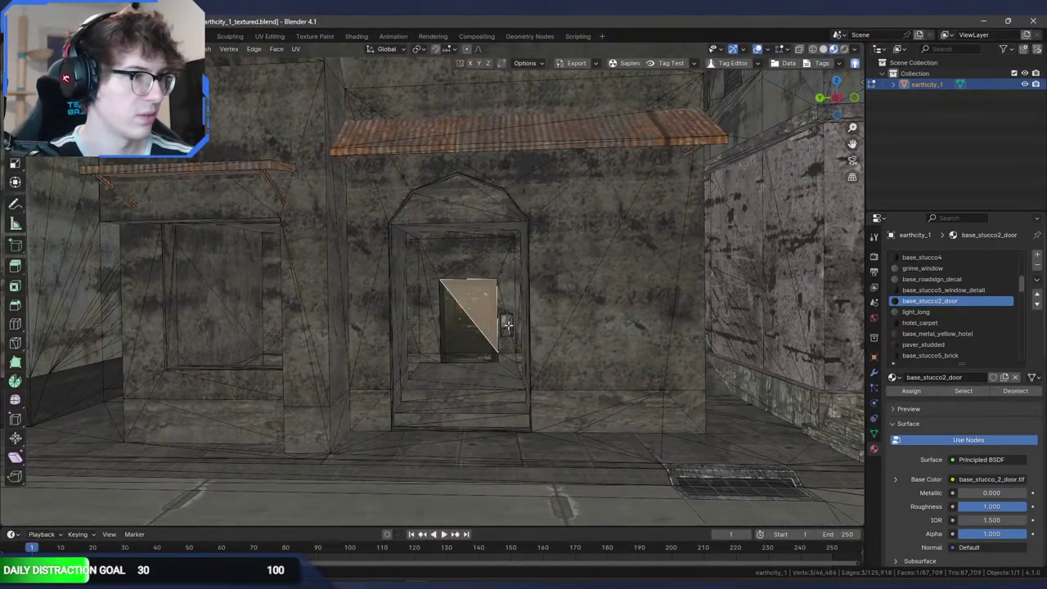
left_click(507, 325)
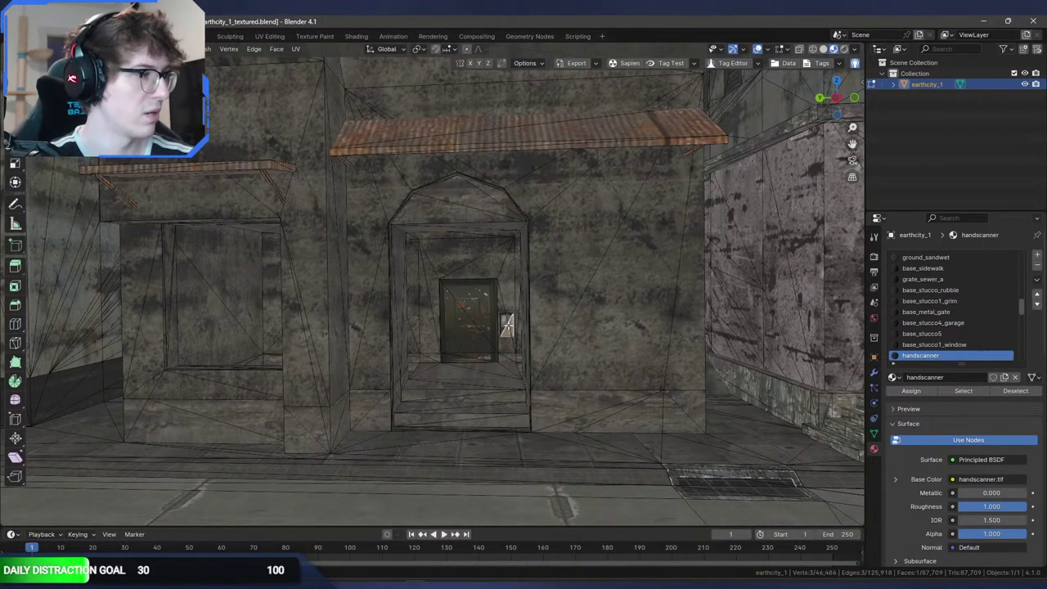
key("Tab")
key("alt+Tab")
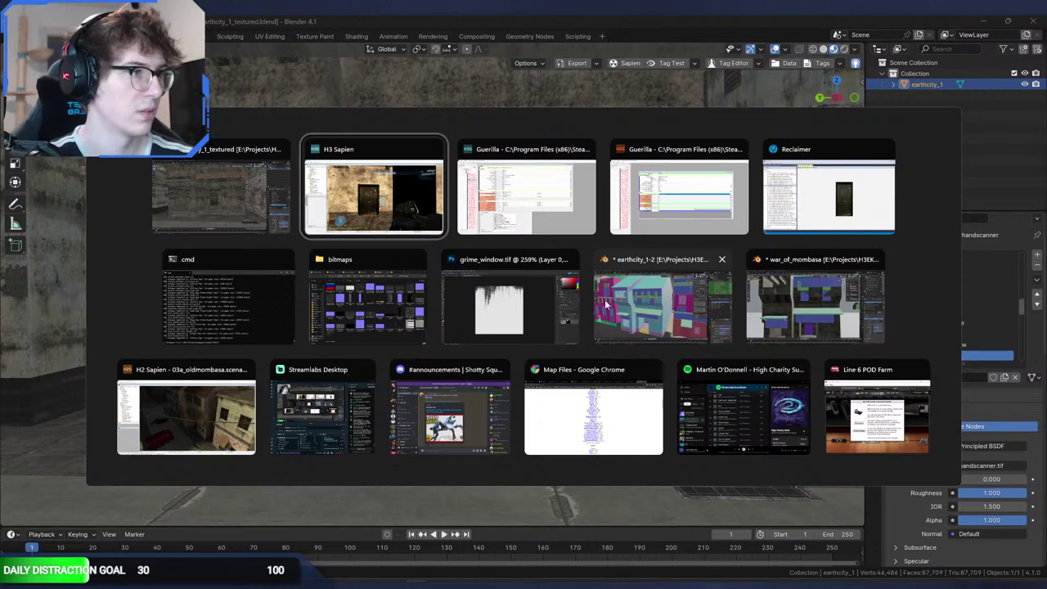
Step: Switch to the earthcity_1-2 model in Blender and check which material is assigned to the small panel beside the door
left_click(654, 307)
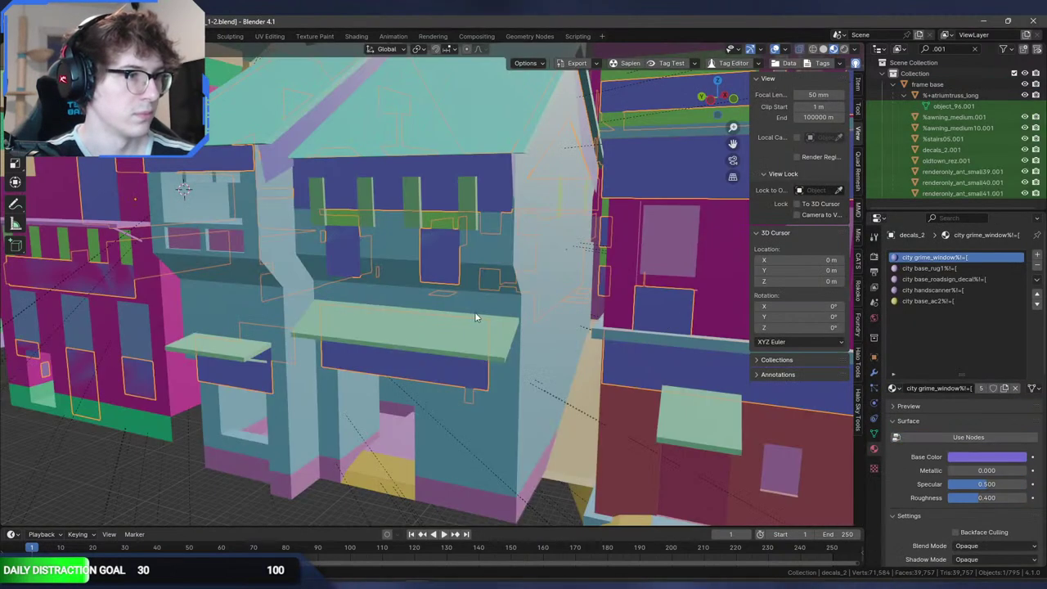
middle_click_drag(470, 317, 519, 301)
scroll(519, 311, "up", 3)
key("Tab")
left_click(504, 408)
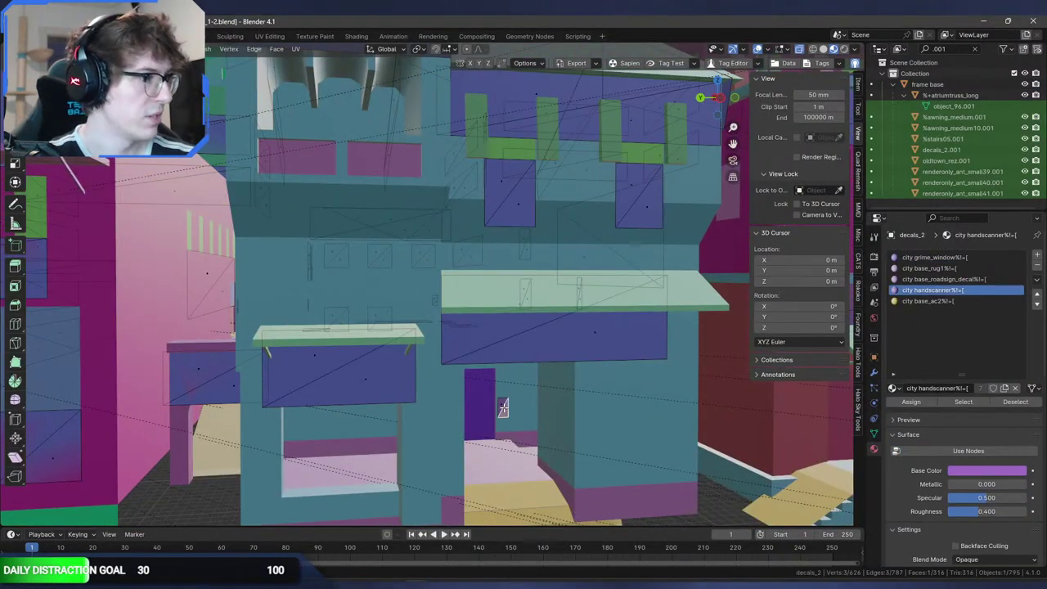
key("alt+Tab")
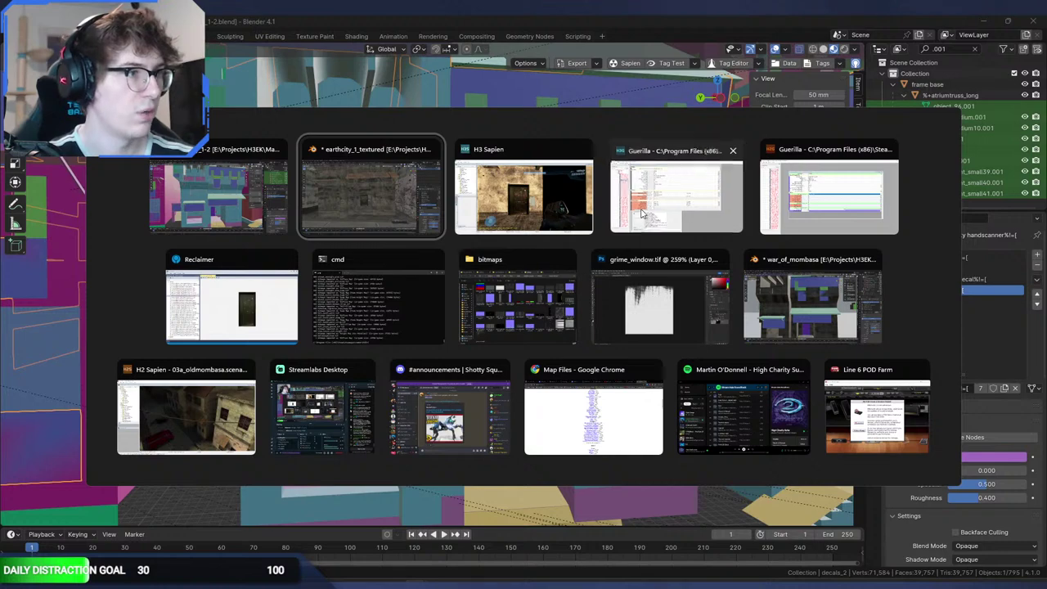
left_click(641, 213)
mouse_move(414, 584)
left_click(301, 547)
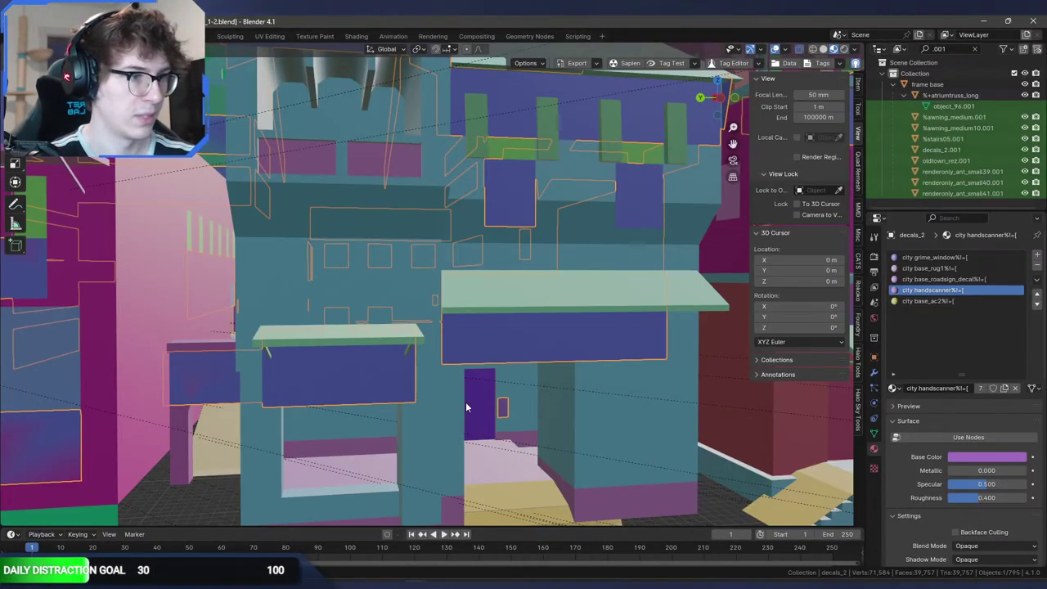
scroll(455, 410, "up", 4)
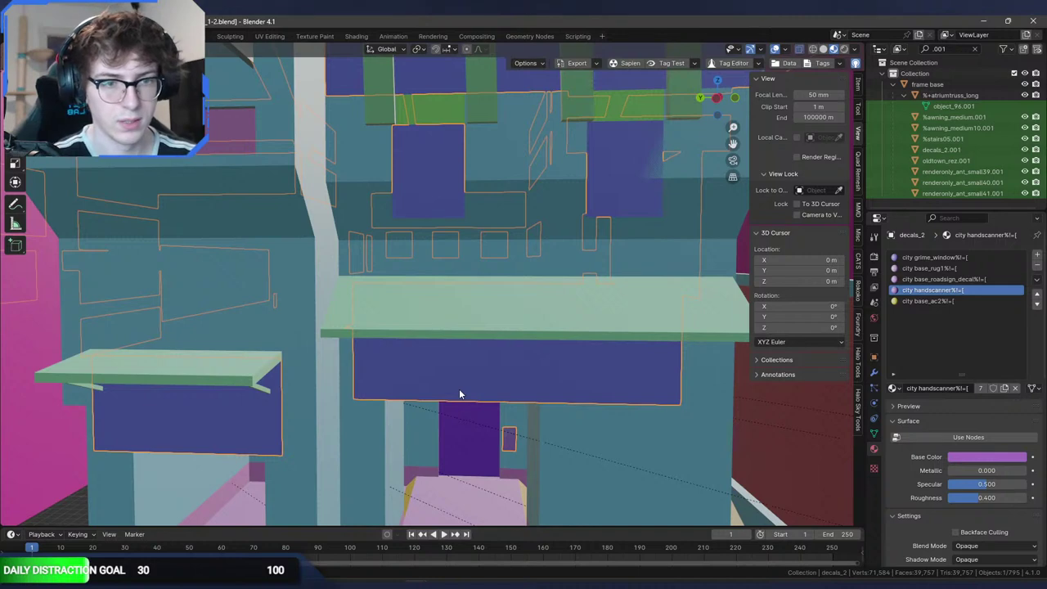
Step: Switch to File Explorer and locate handscanner.tif in the mombasa_bridge bitmaps data folder
left_click(260, 582)
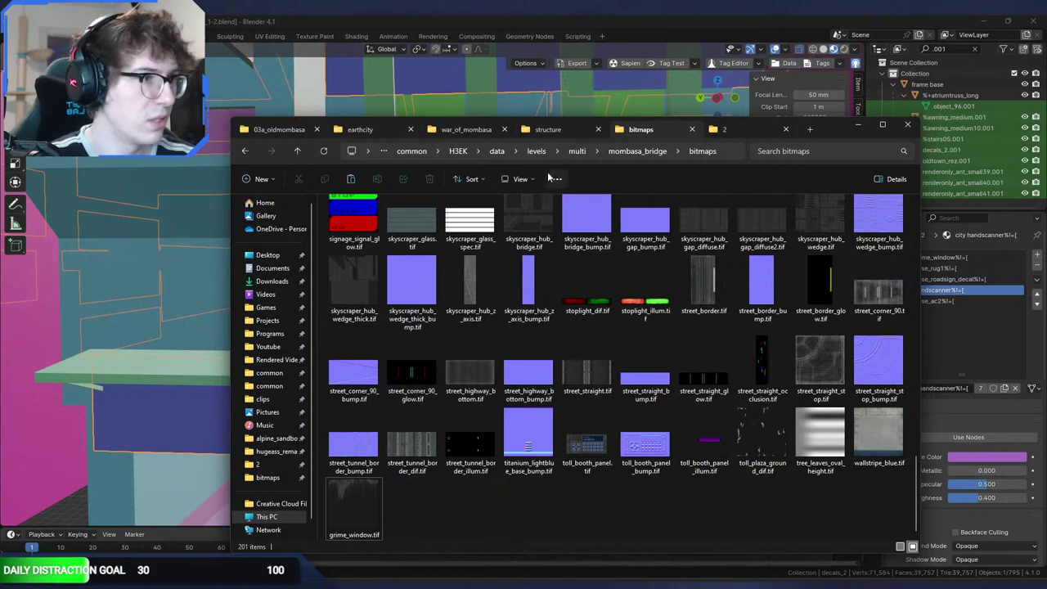
left_click(734, 124)
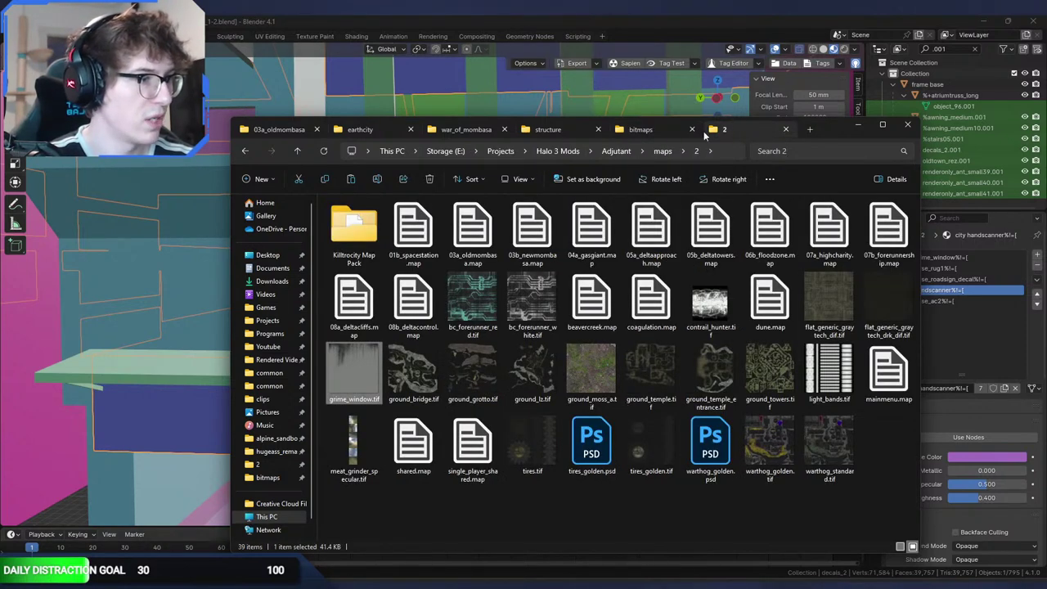
left_click(623, 134)
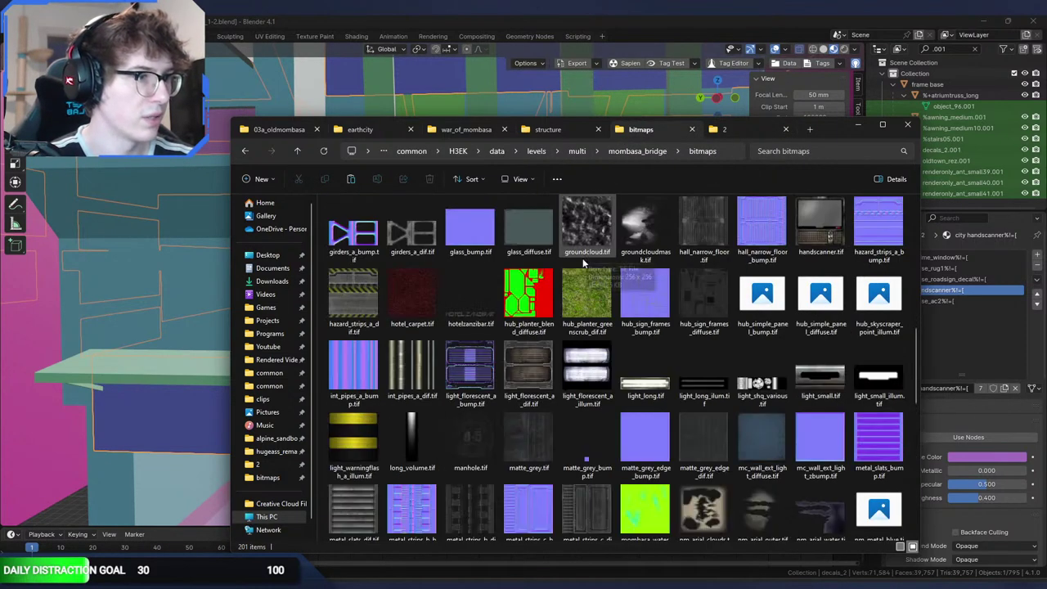
key("h")
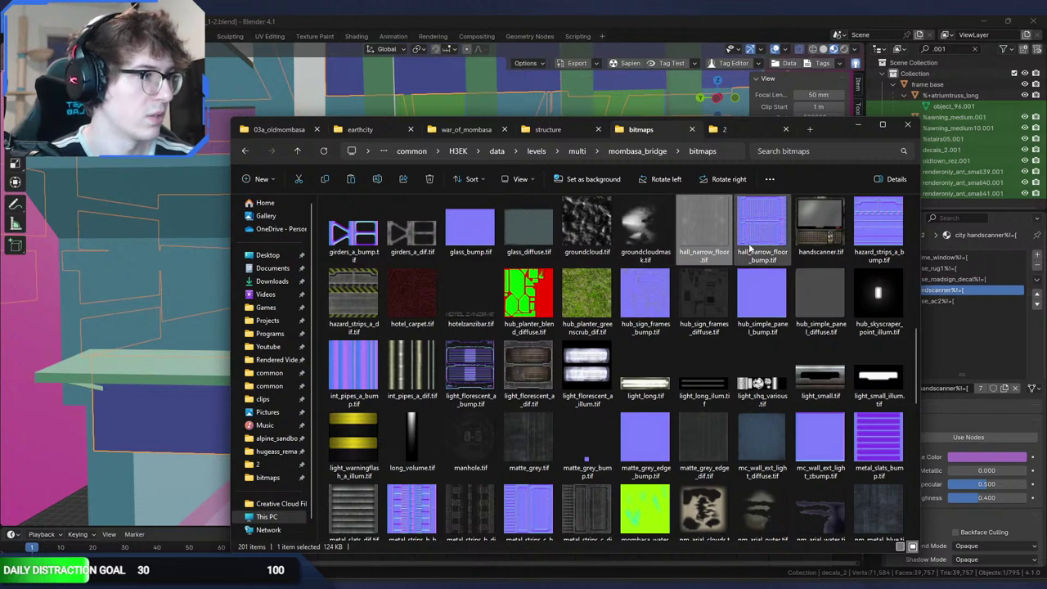
left_click(807, 233)
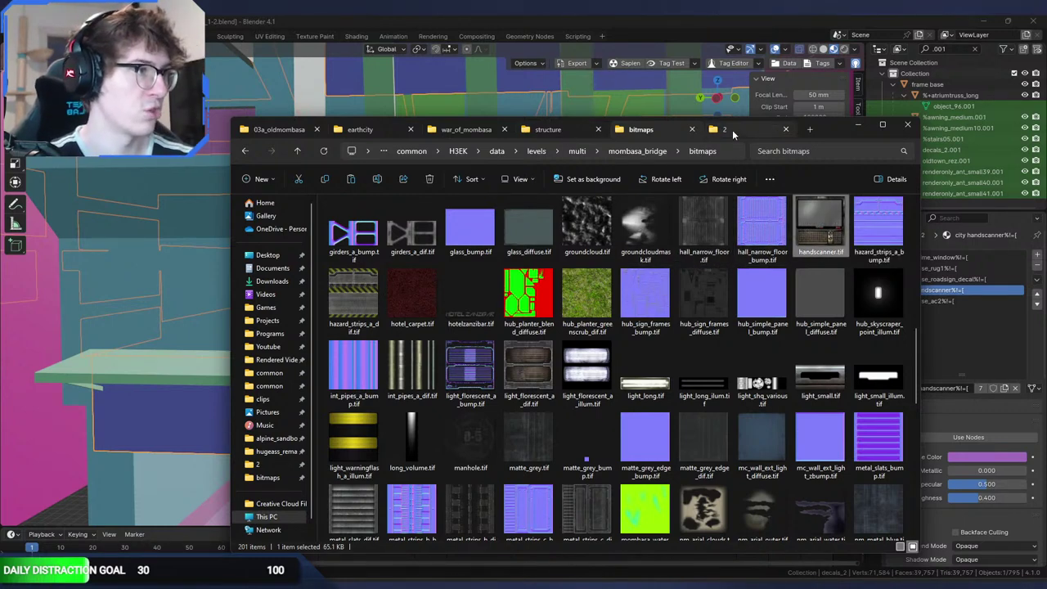
Step: In the mombasa_bridge shaders tags folder, duplicate base_stucco2_door.shader and name the copy handscanner.shader
left_click(243, 151)
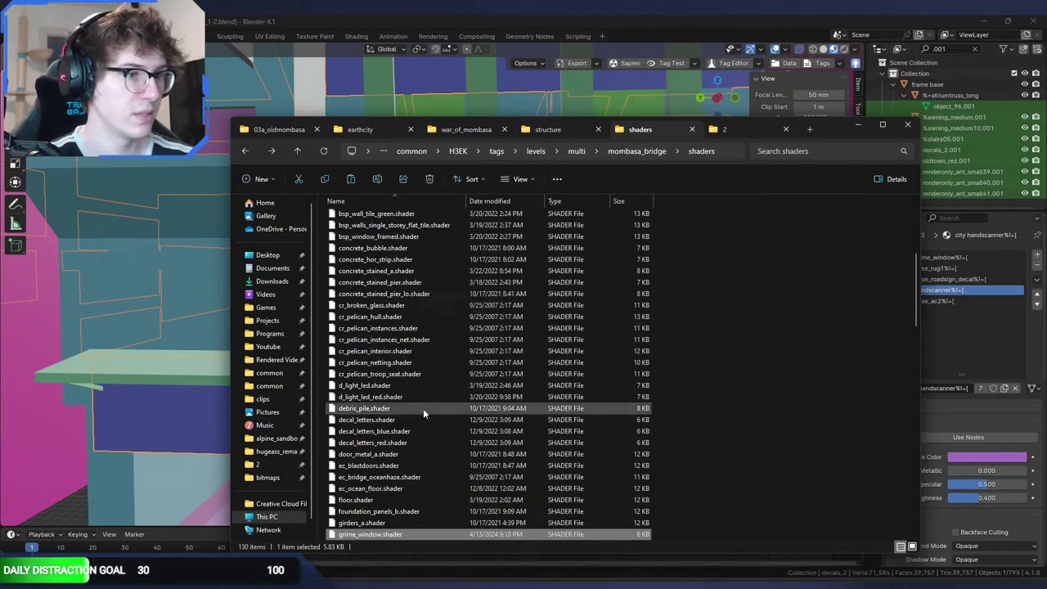
scroll(427, 370, "up", 7)
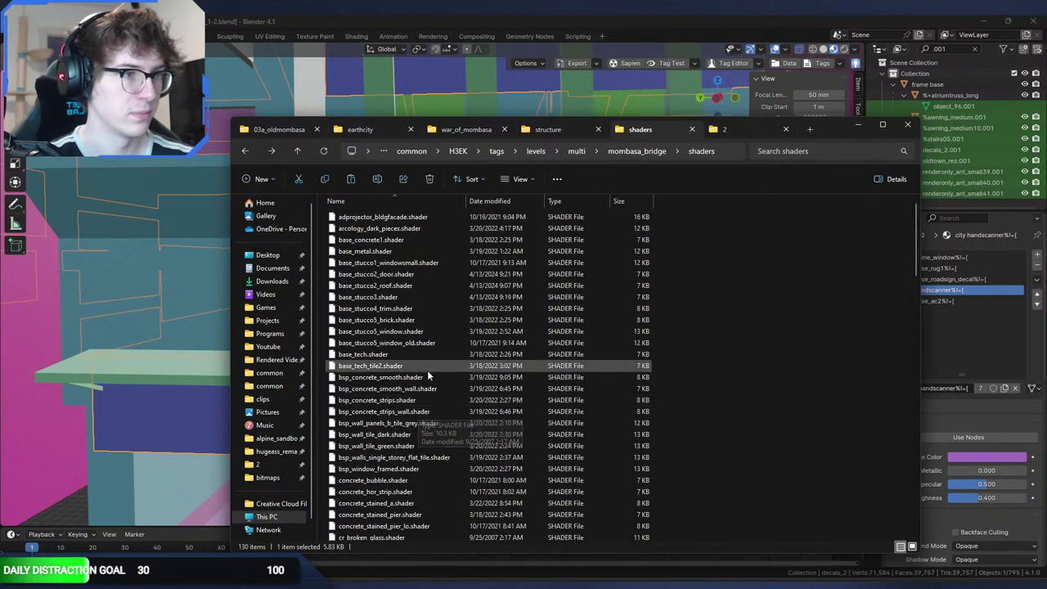
left_click(399, 275)
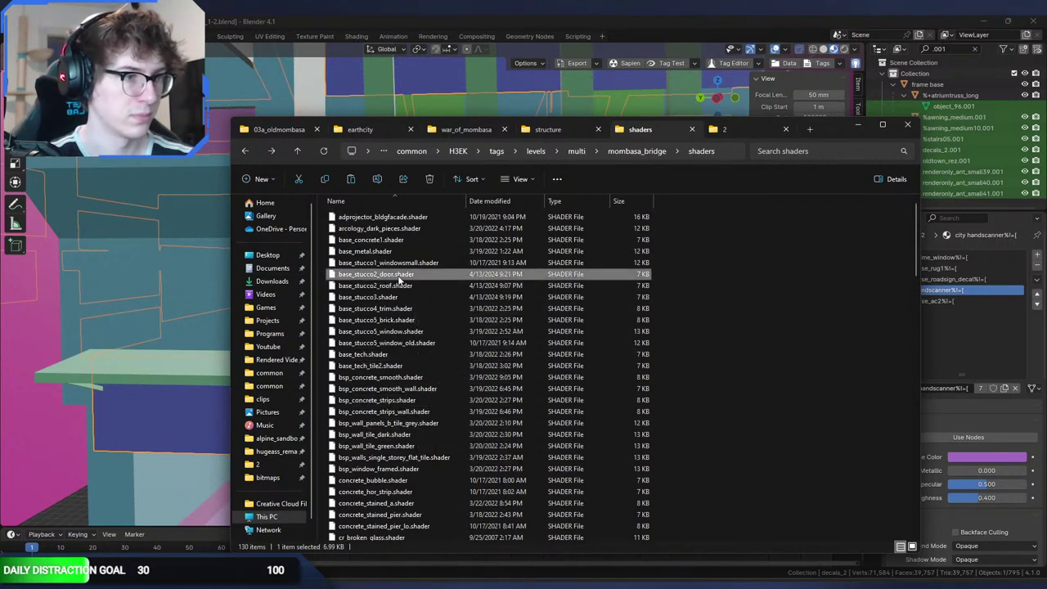
key("ctrl+v")
key("F2")
type("handsc")
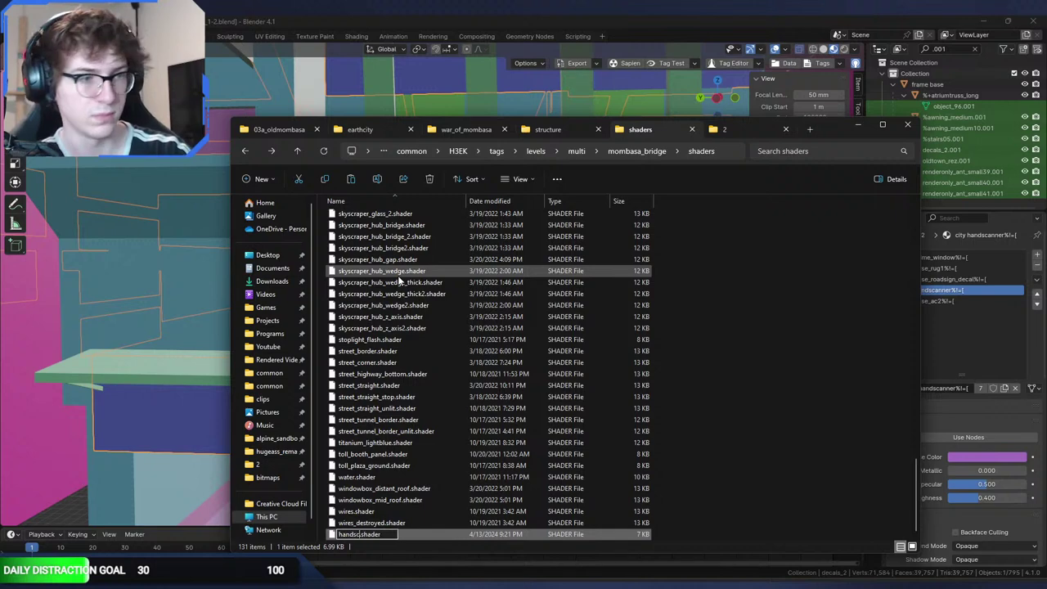
type("anner")
key("Return")
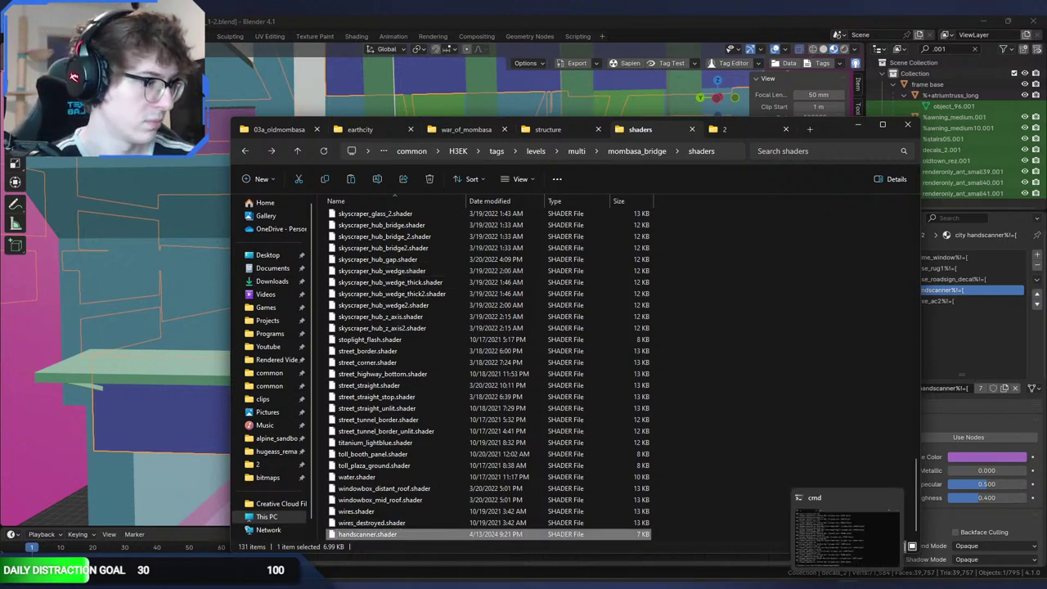
Step: Rerun the earlier structure import command in cmd and return File Explorer to the bitmaps folder
left_click(847, 581)
key("Up")
key("Down")
key("Up")
key("Return")
left_click(730, 458)
left_click(245, 152)
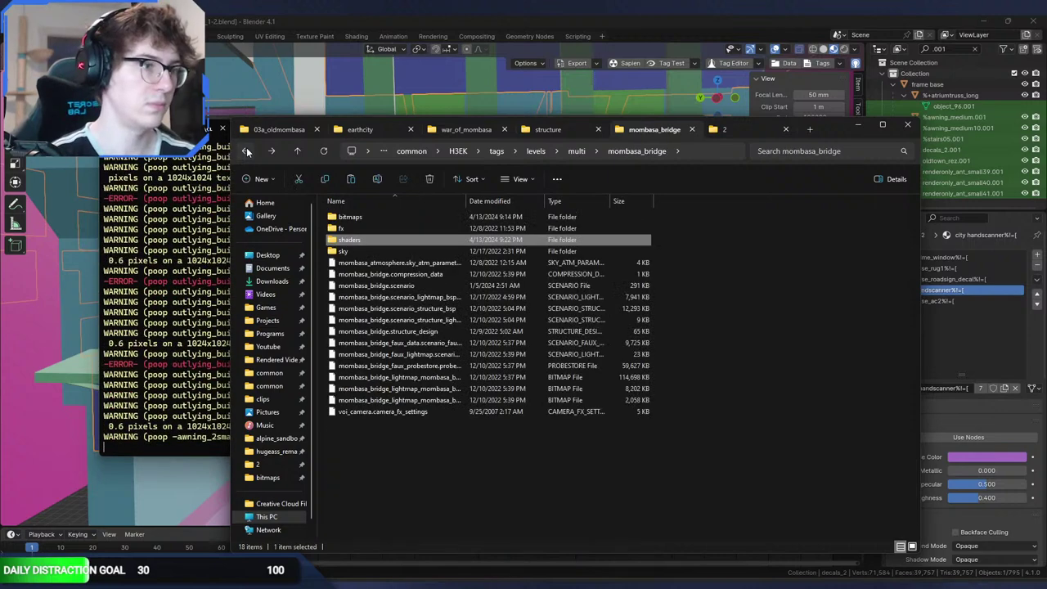
left_click(276, 152)
left_click(277, 151)
Step: Switch to the Halo 3 Guerilla, open handscanner.shader and set its base map to the handscanner bitmap
left_click(733, 578)
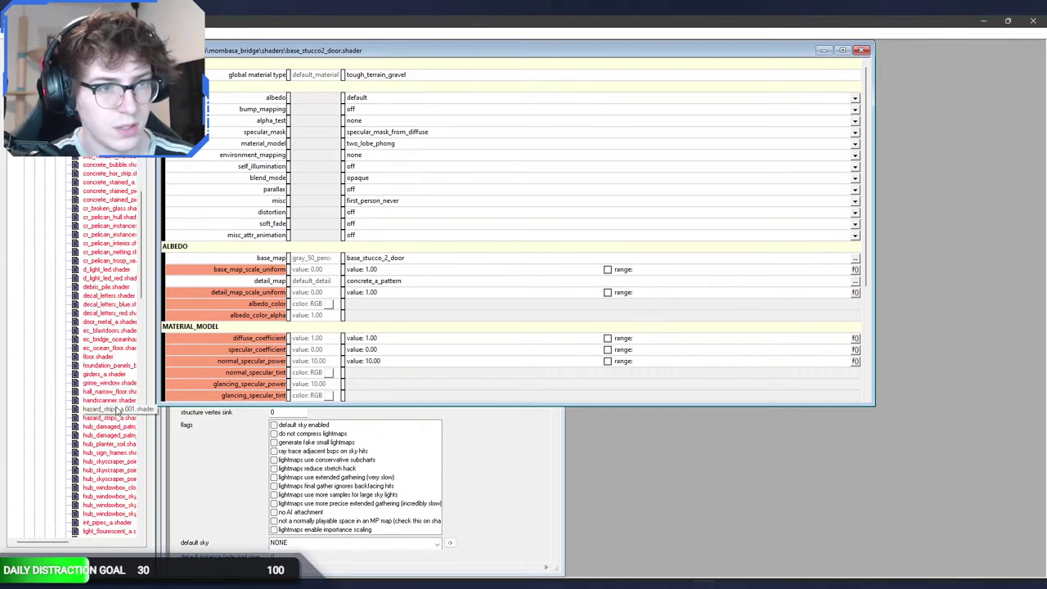
double_click(108, 400)
left_click(869, 273)
left_click(555, 275)
key("h")
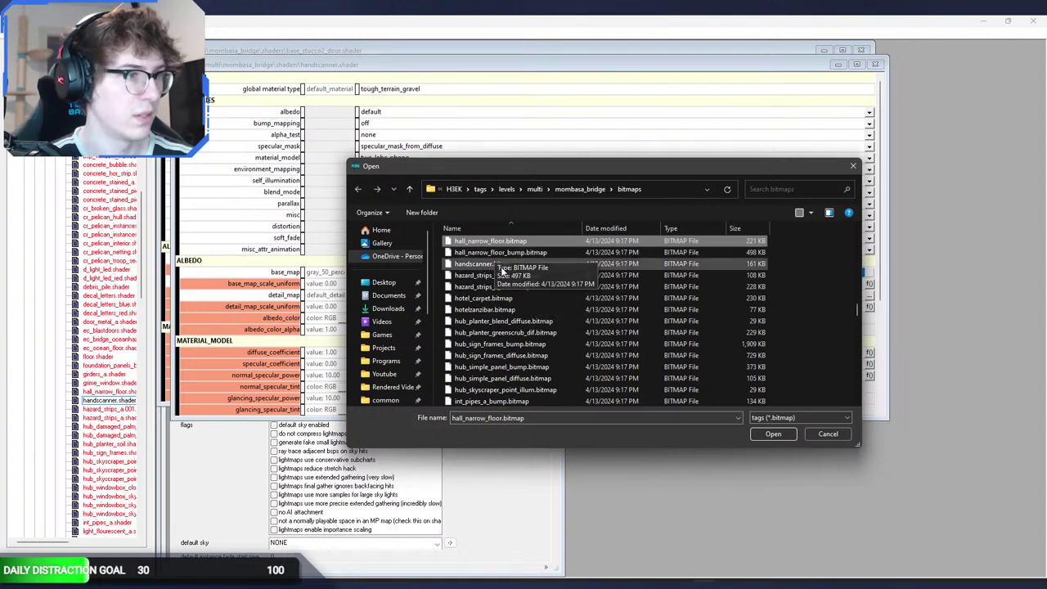
double_click(498, 265)
Step: Switch to H3 Sapien and inspect the hand scanner beside the door and the textured building from several distances
key("alt+Tab")
key("alt+Tab")
key("alt+Tab")
key("alt+Tab")
left_click(233, 299)
key("s")
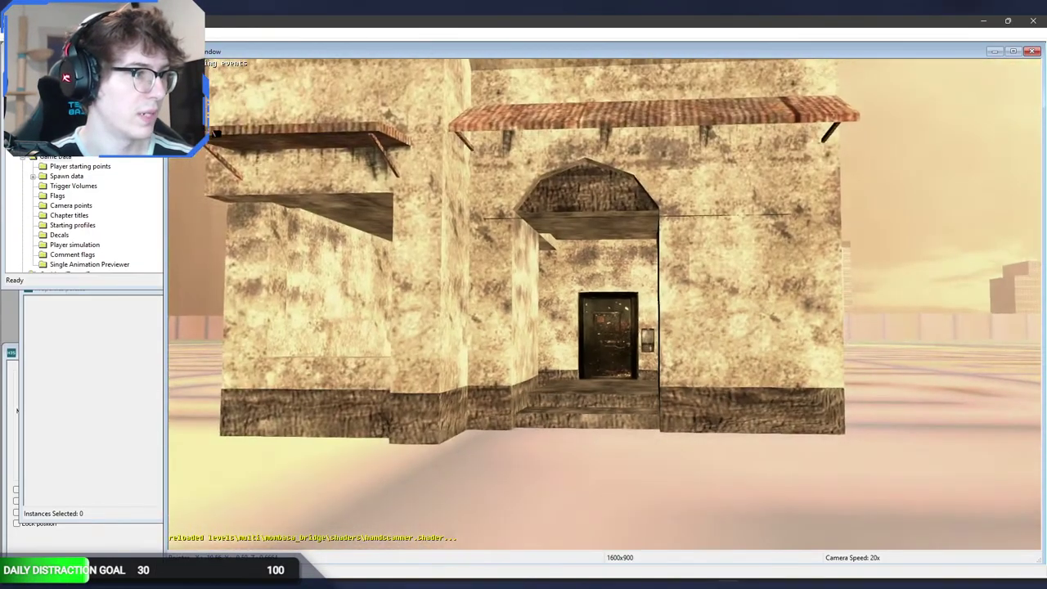
key("s")
key("r")
key("a")
key("d")
key("w")
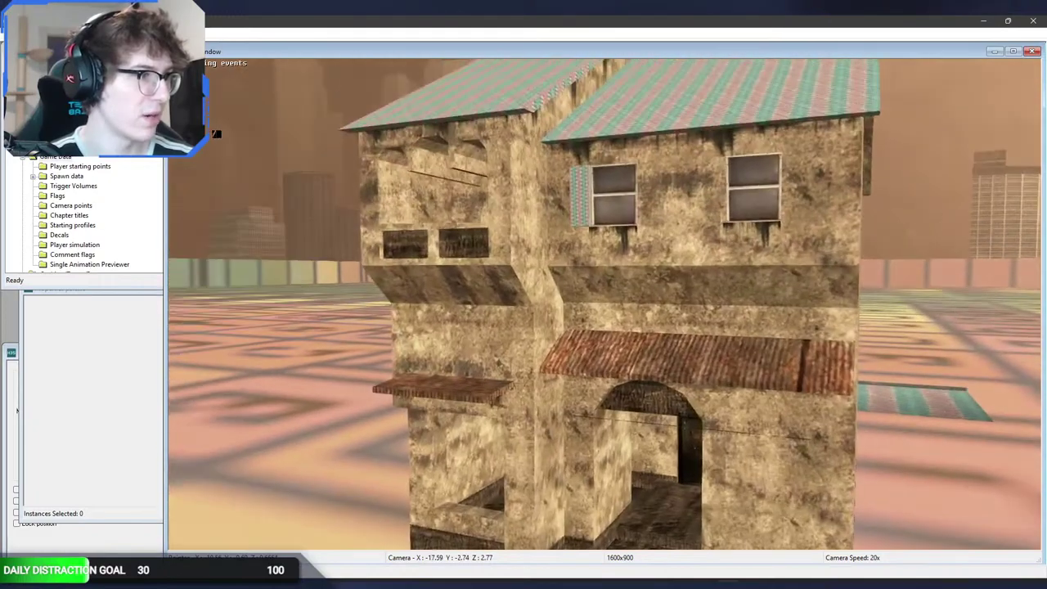
key("s")
key("w")
key("s")
key("a")
key("r")
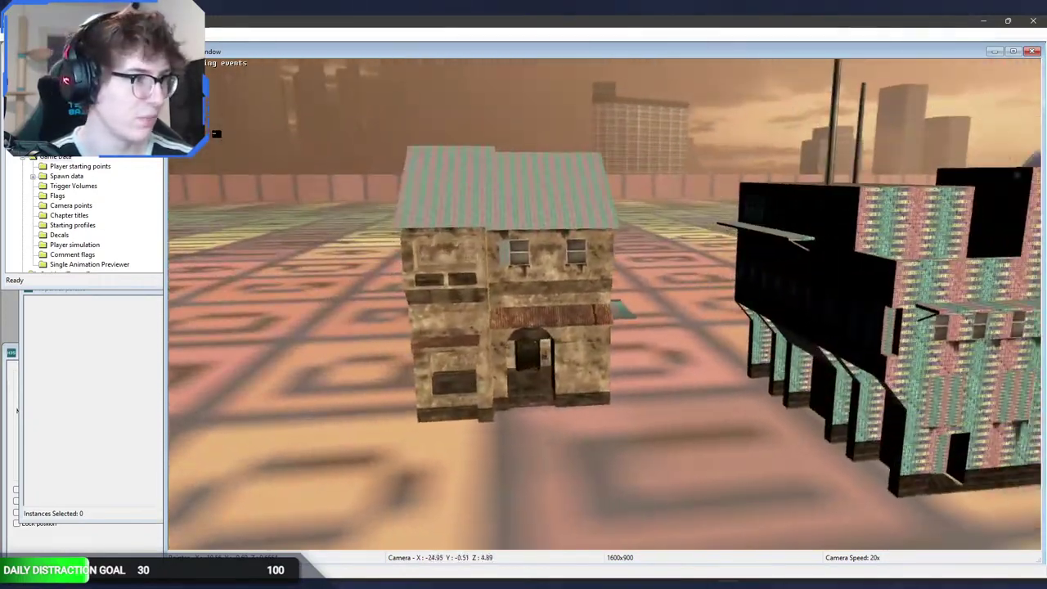
key("w")
key("f")
key("s")
Step: Enter the player's first-person view and examine the building's facade from ground level
key("Tab")
key("w")
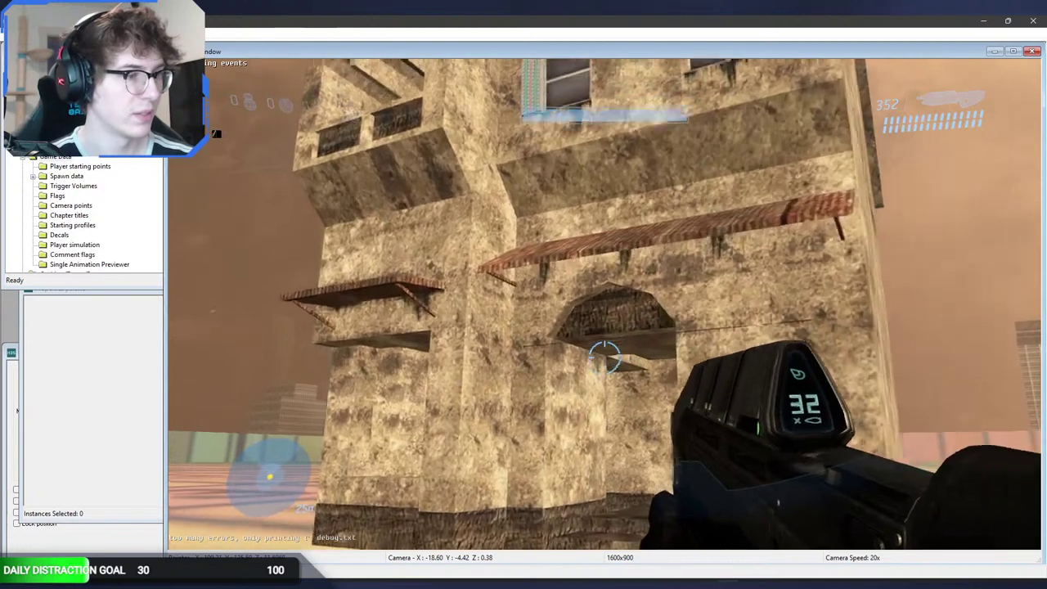
key("w")
key("s")
key("s")
key("s")
key("d")
key("w")
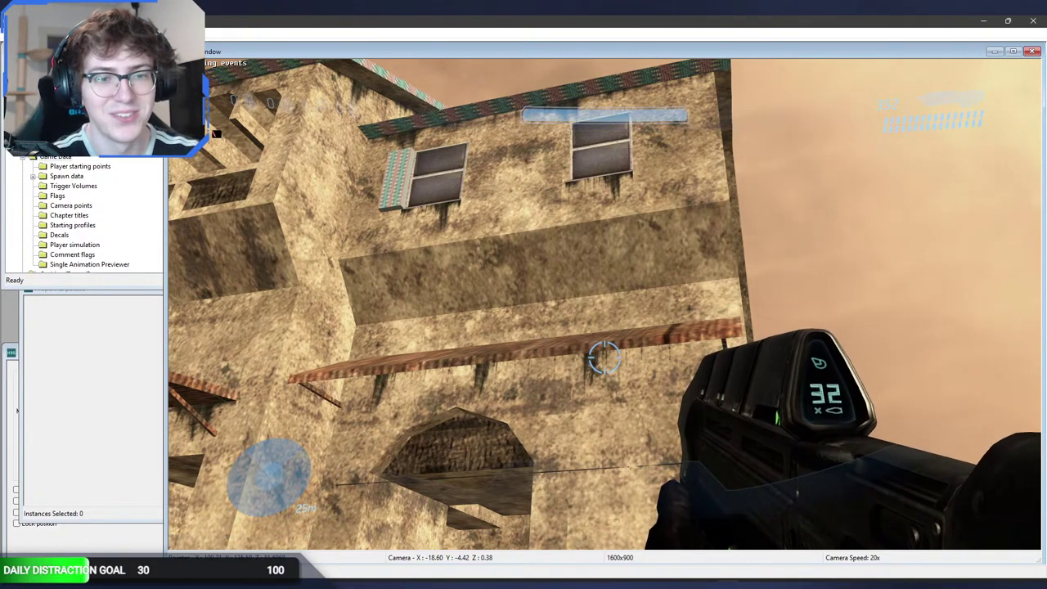
key("s")
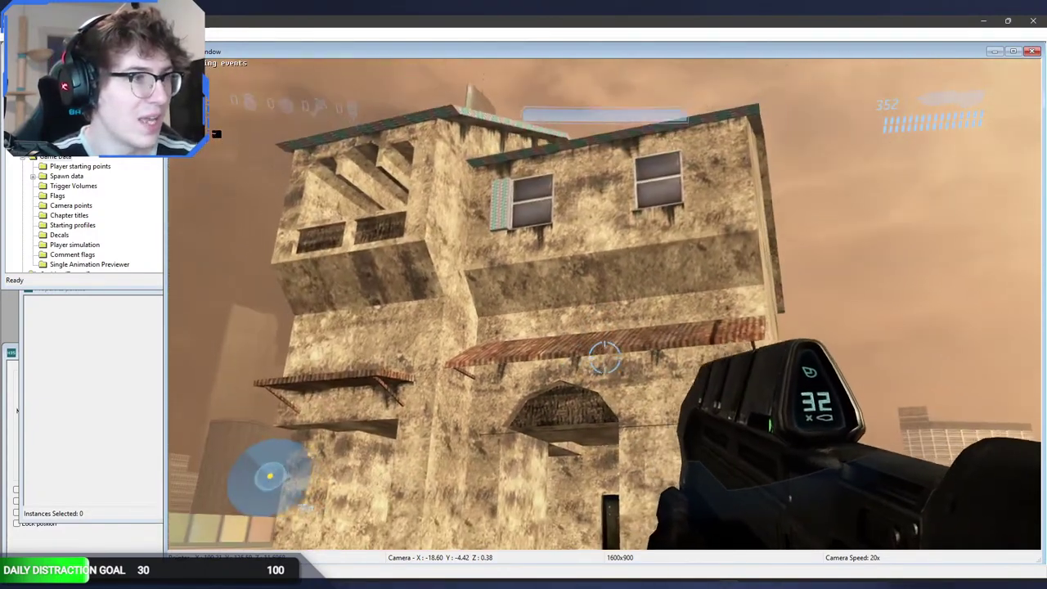
Step: Alternate between the free camera and the player view to compare the facade, windows, awnings and doorway
key("Tab")
key("w")
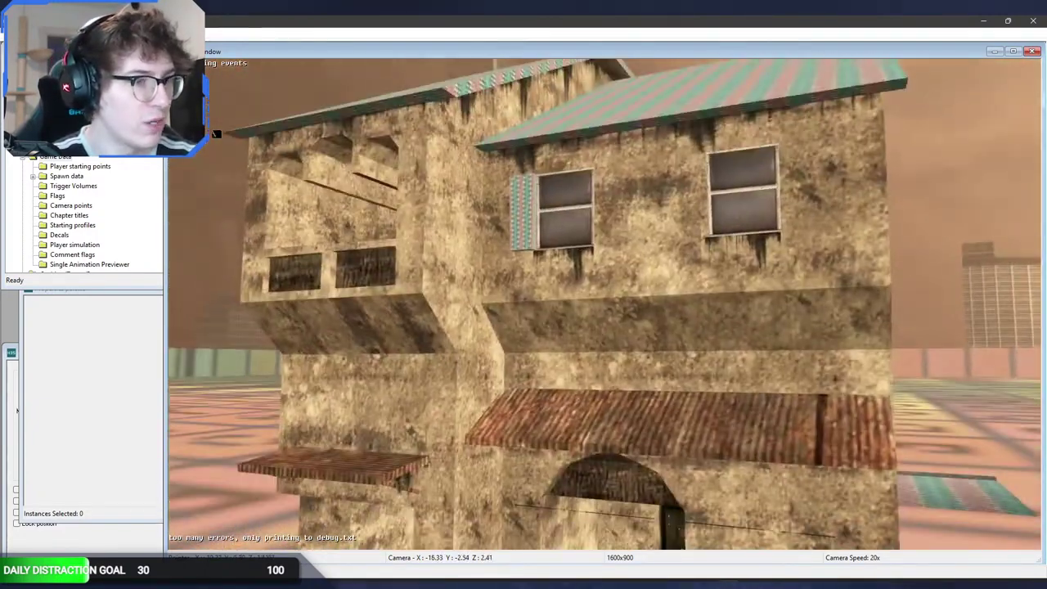
key("s")
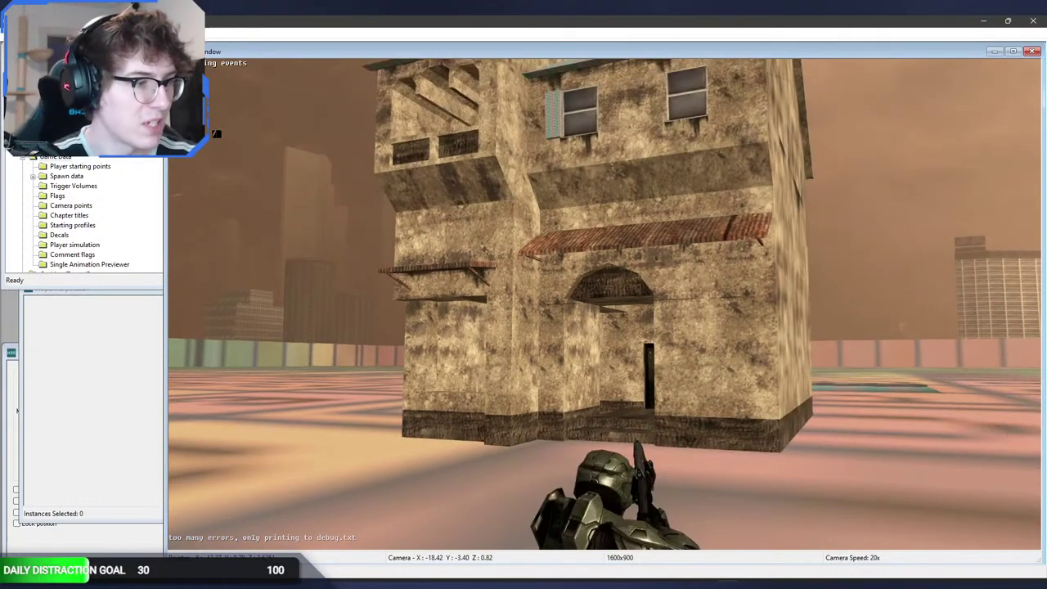
key("Tab")
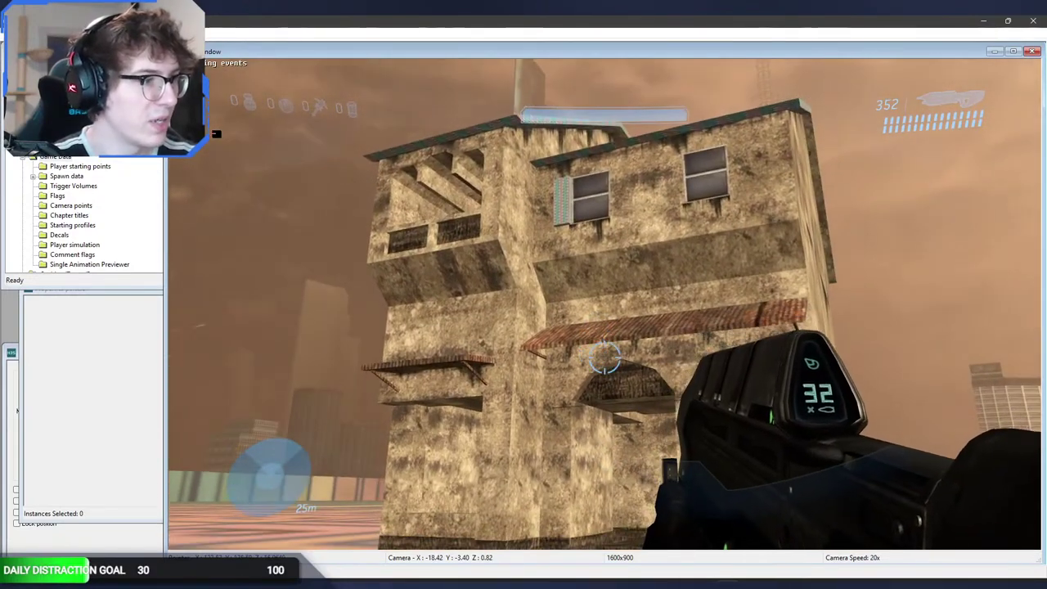
key("w")
key("w")
key("w")
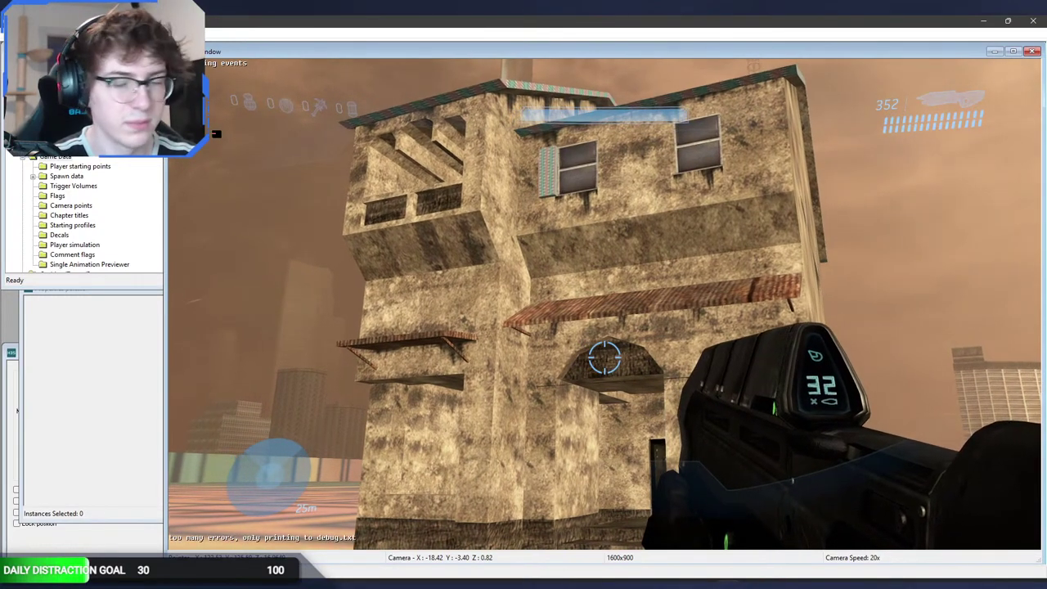
key("BackSpace")
key("s")
mouse_move(356, 308)
middle_mouse_down()
mouse_move(327, 307)
mouse_move(356, 308)
middle_mouse_up()
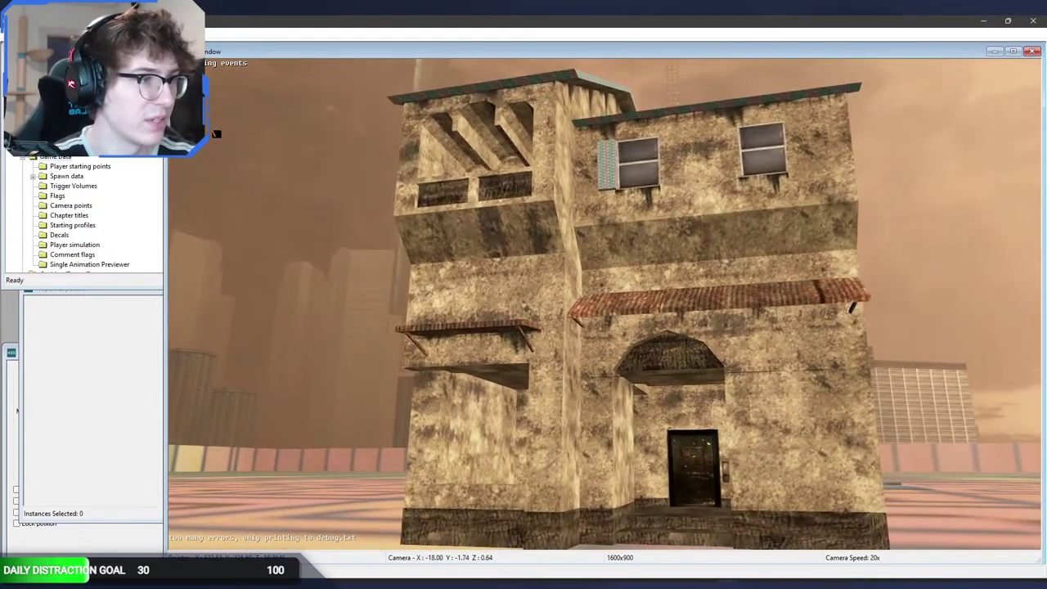
Step: Switch to the Halo 3 Guerilla and close the handscanner and base_stucco2_door shaders
key("alt+Tab")
left_click(365, 286)
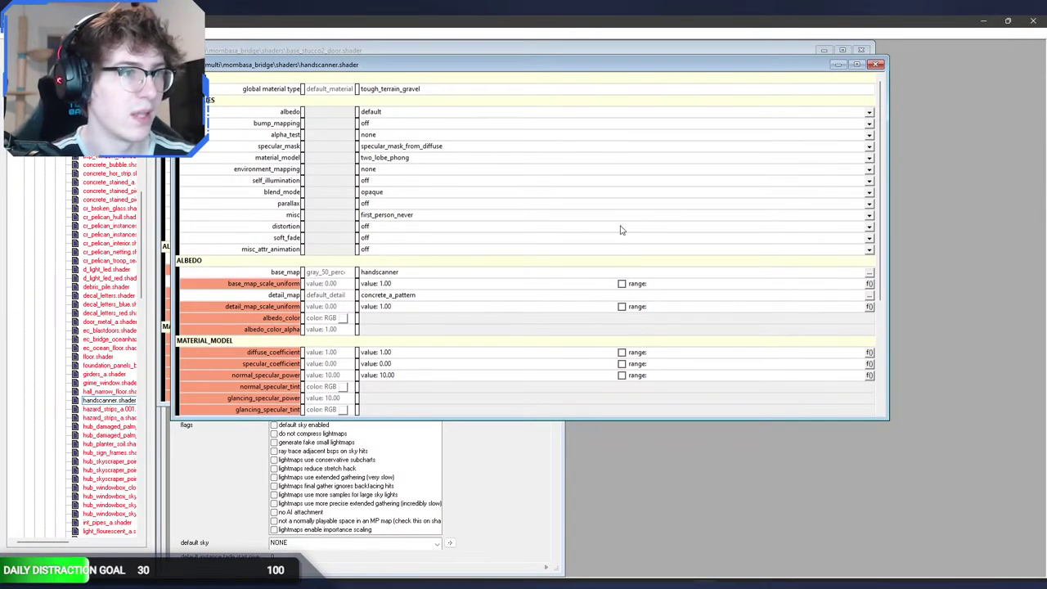
left_click(875, 64)
left_click(861, 51)
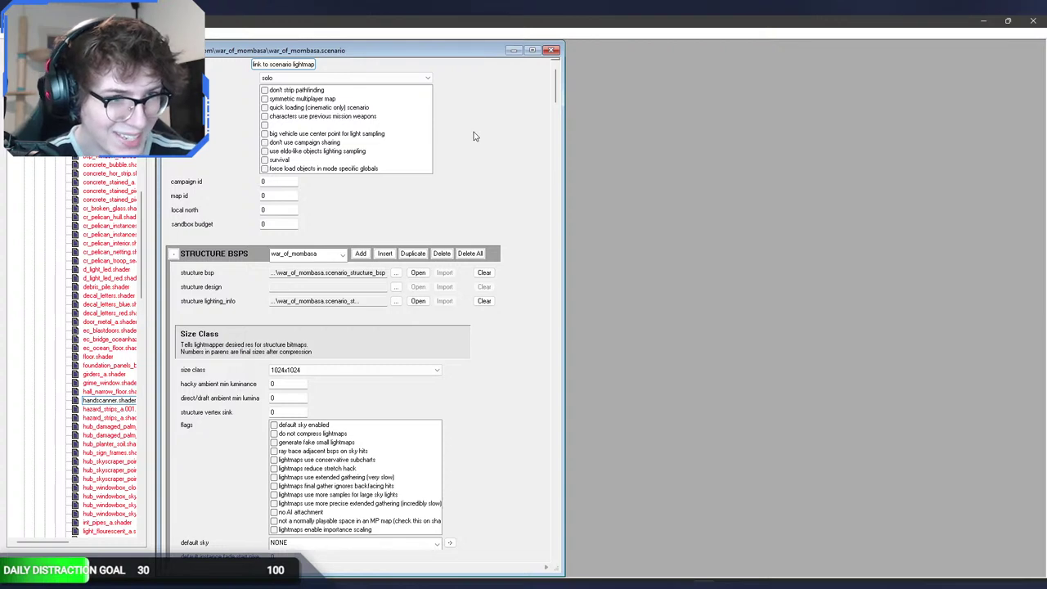
Step: Switch to the earthcity_1_textured model in Blender and identify the material of the building's roof
key("alt+Tab")
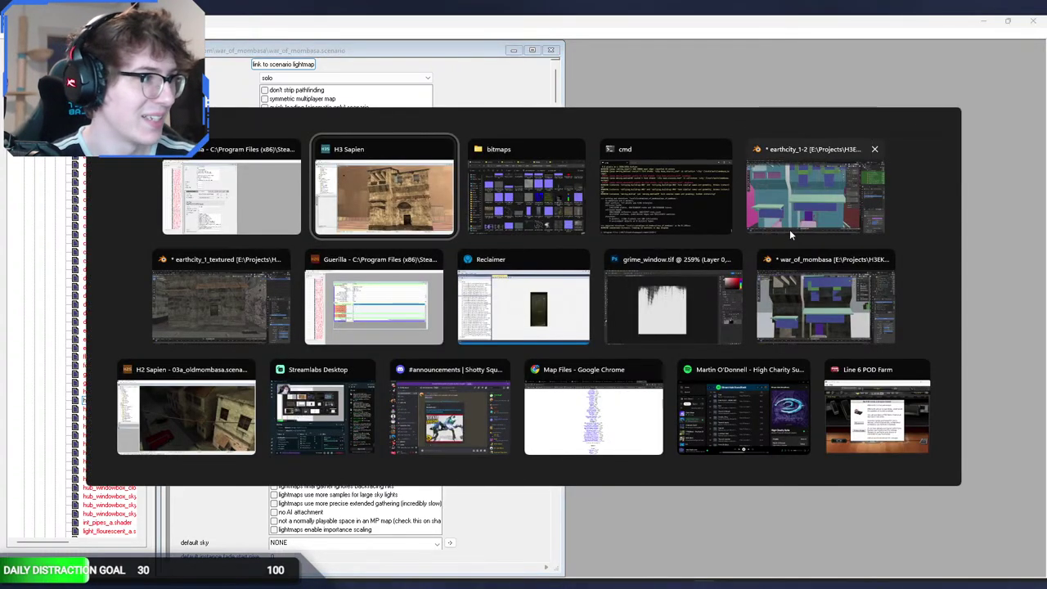
left_click(247, 311)
middle_click_drag(534, 244, 530, 335, "shift")
middle_click_drag(536, 217, 544, 357, "shift")
middle_click_drag(548, 113, 537, 194)
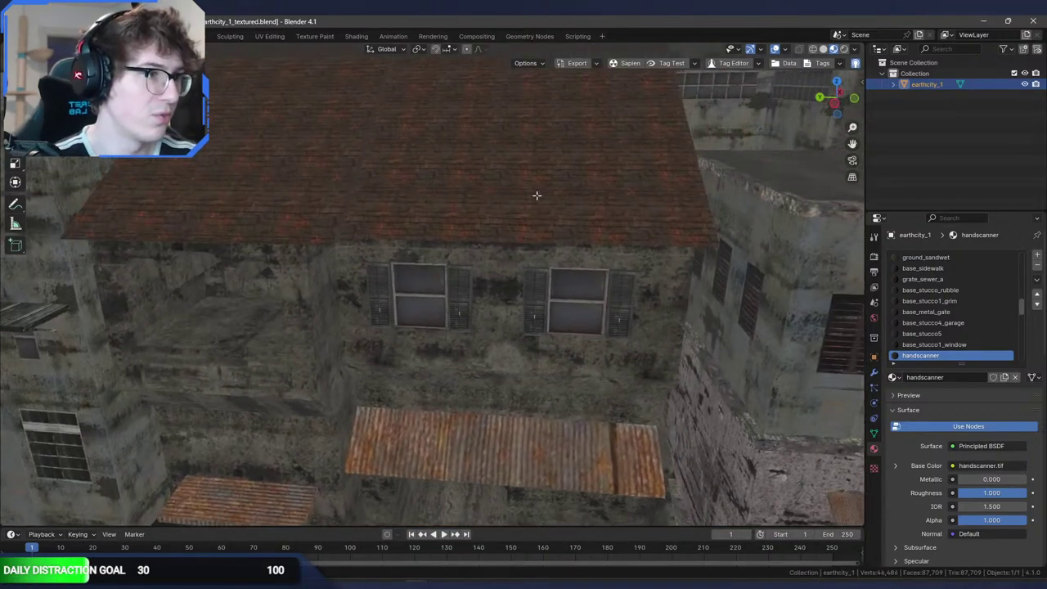
key("Tab")
left_click(529, 164)
key("Tab")
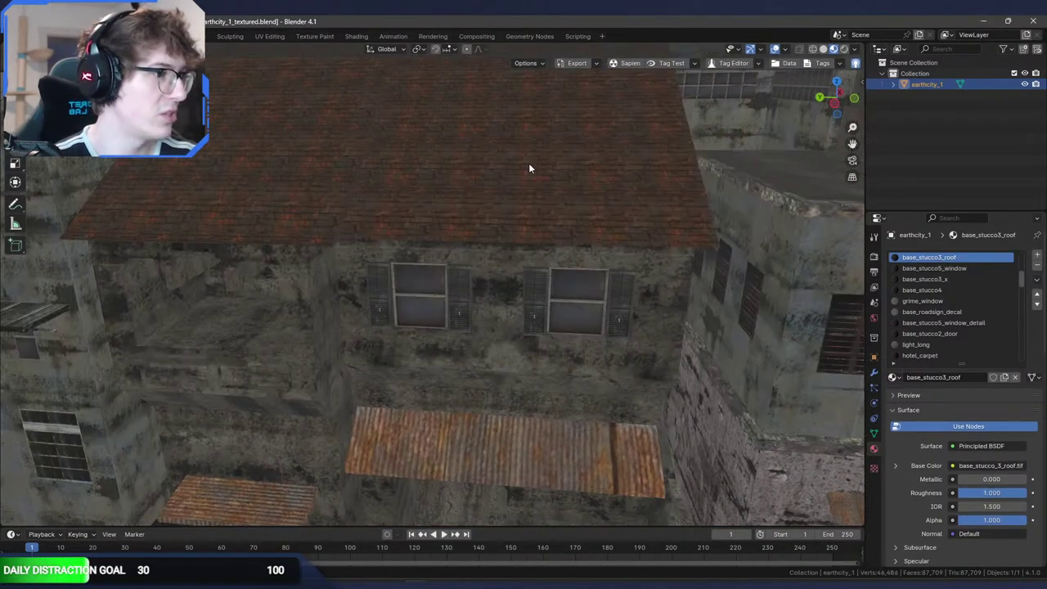
key("alt+Tab")
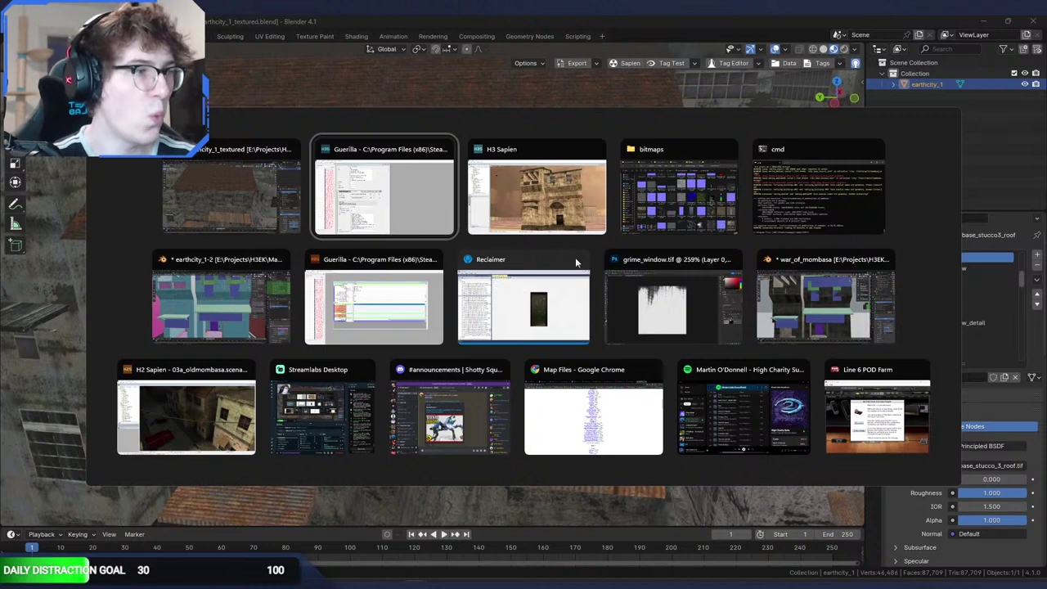
Step: Switch to the mombasa_bridge bitmaps folder in File Explorer and locate the base_stucco_3_roof.tif texture
left_click(552, 196)
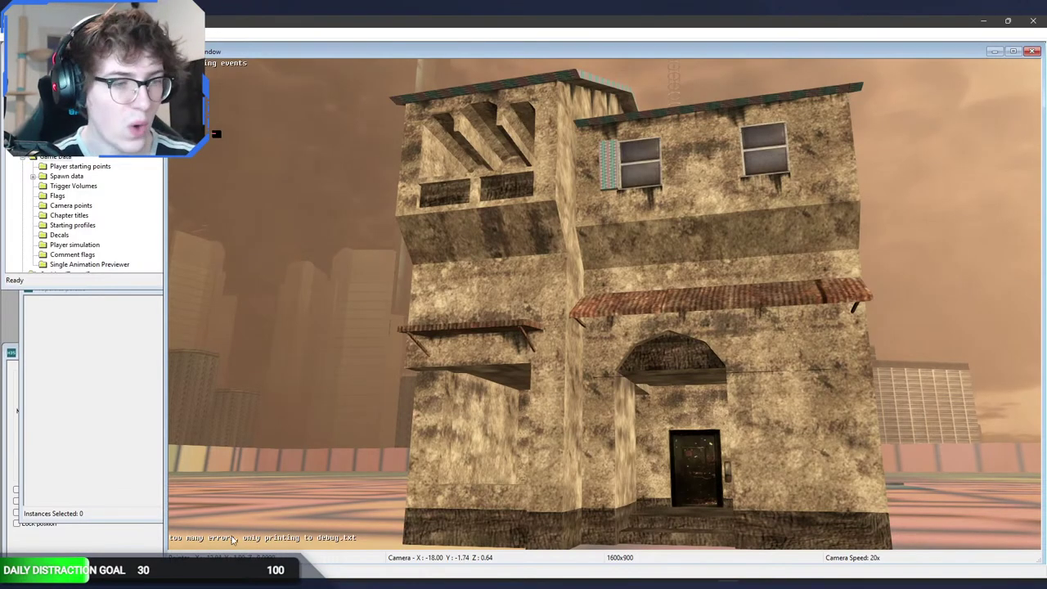
left_click(243, 583)
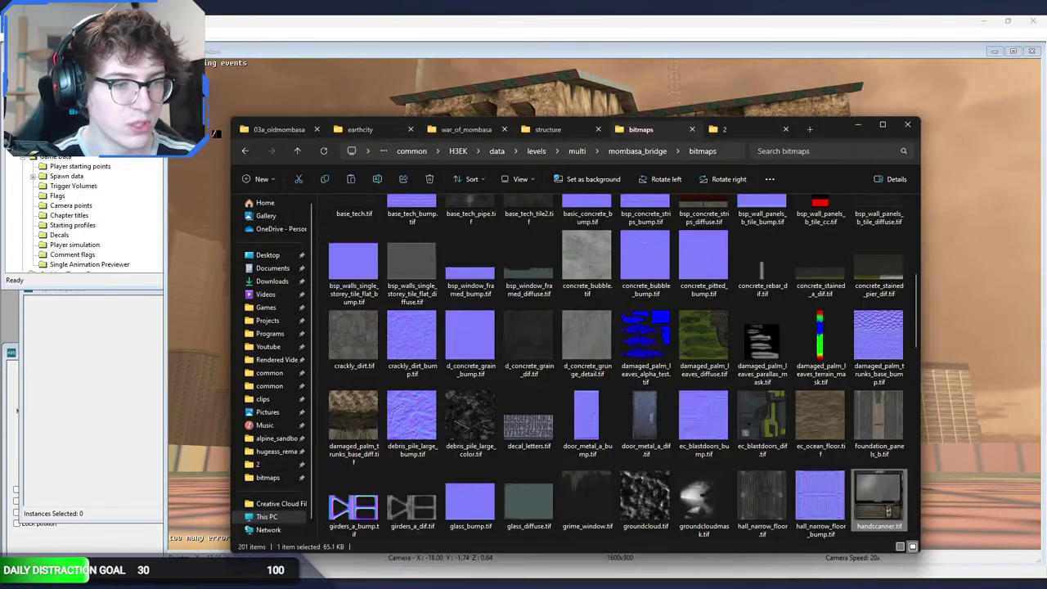
left_click(422, 362)
key("b")
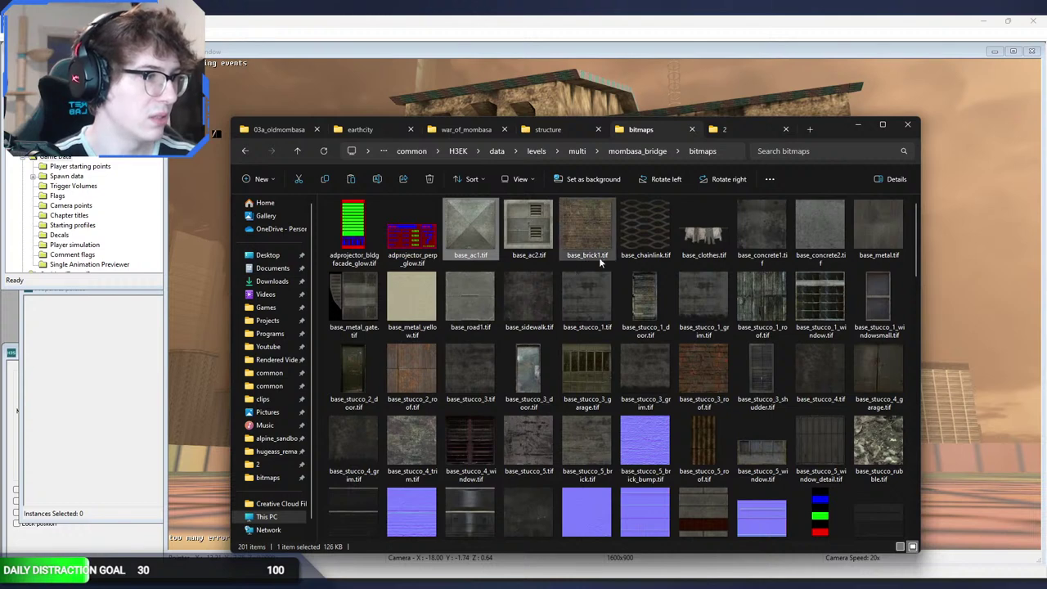
left_click(602, 304)
left_click(705, 299)
left_click(818, 301)
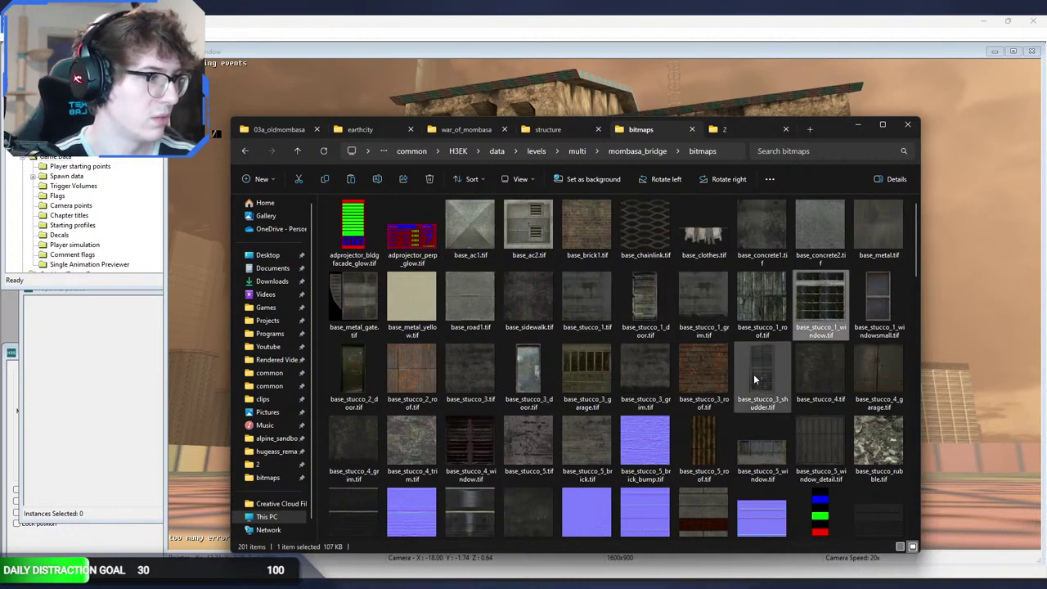
left_click(707, 383)
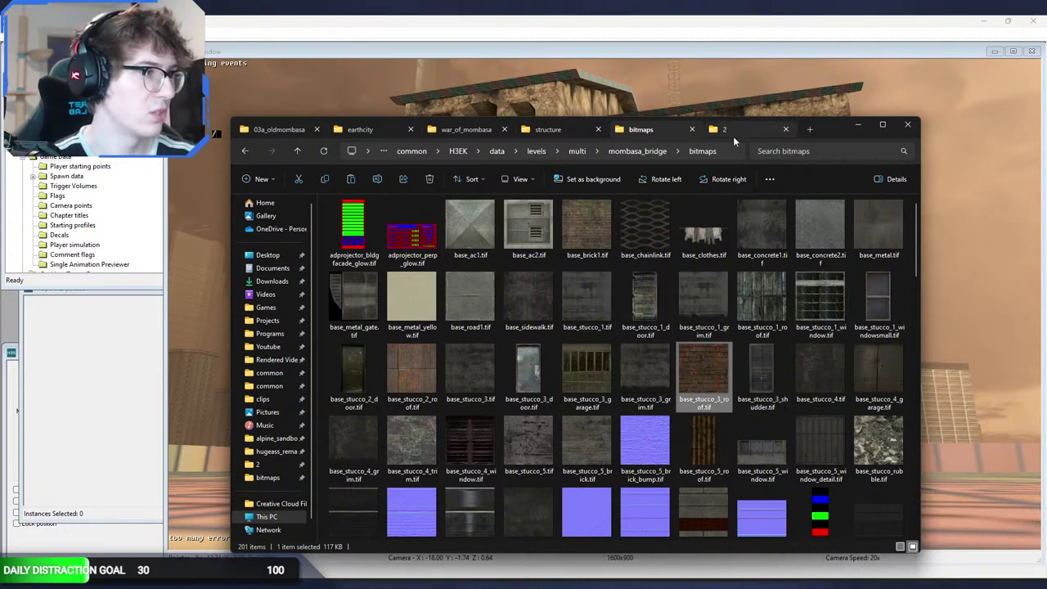
Step: Switch to Reclaimer and preview the original base_stucco_3_roof bitmap from the 03a_oldmombasa map
left_click(730, 134)
left_click(751, 585)
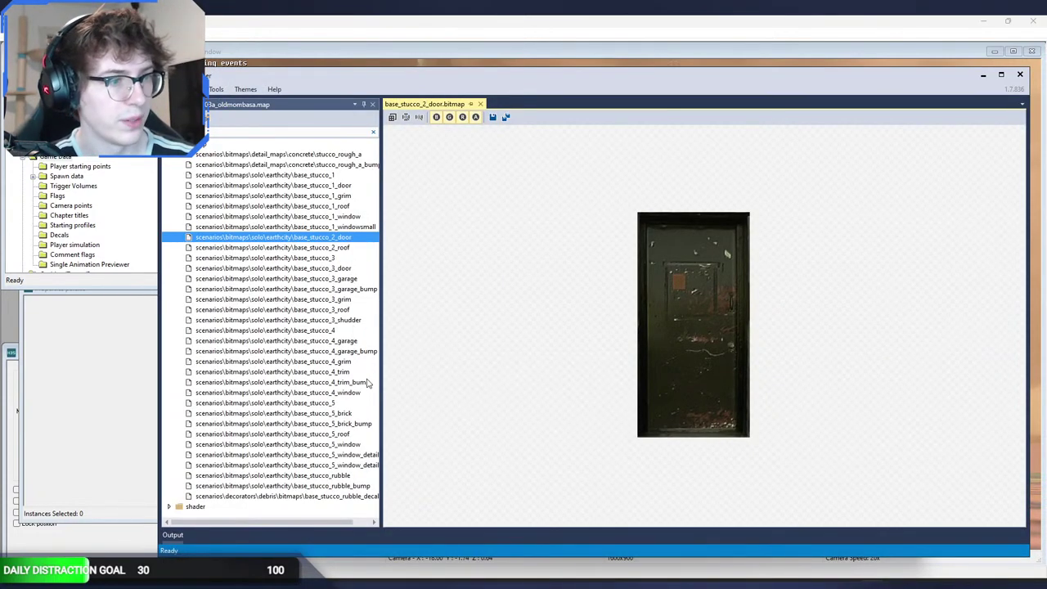
double_click(358, 311)
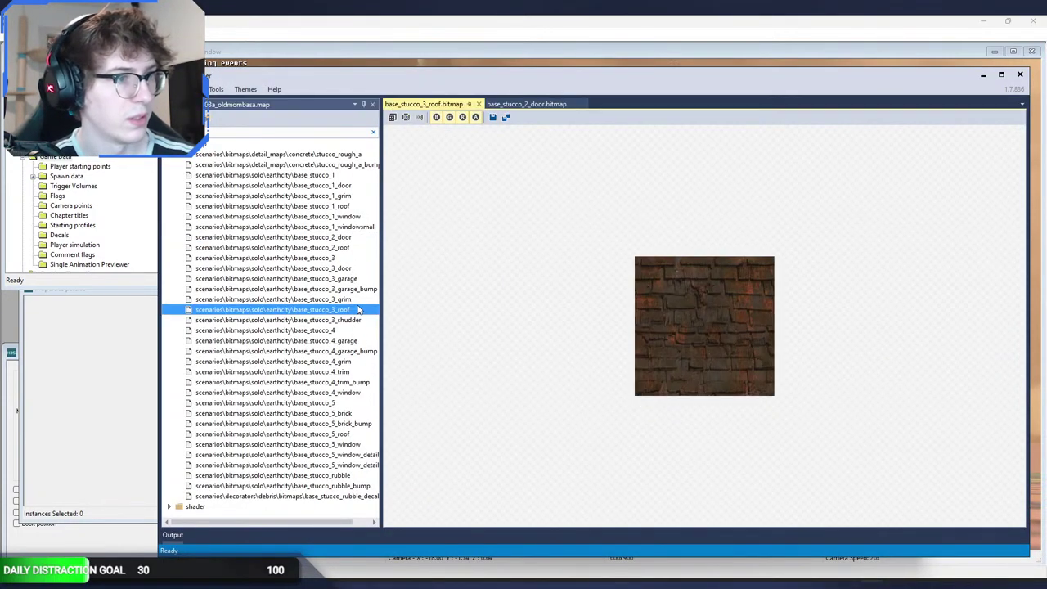
Step: In File Explorer's mombasa_bridge shaders folder, duplicate base_stucco2_roof.shader and name the copy base_stucco3_roof.shader
key("alt+Tab")
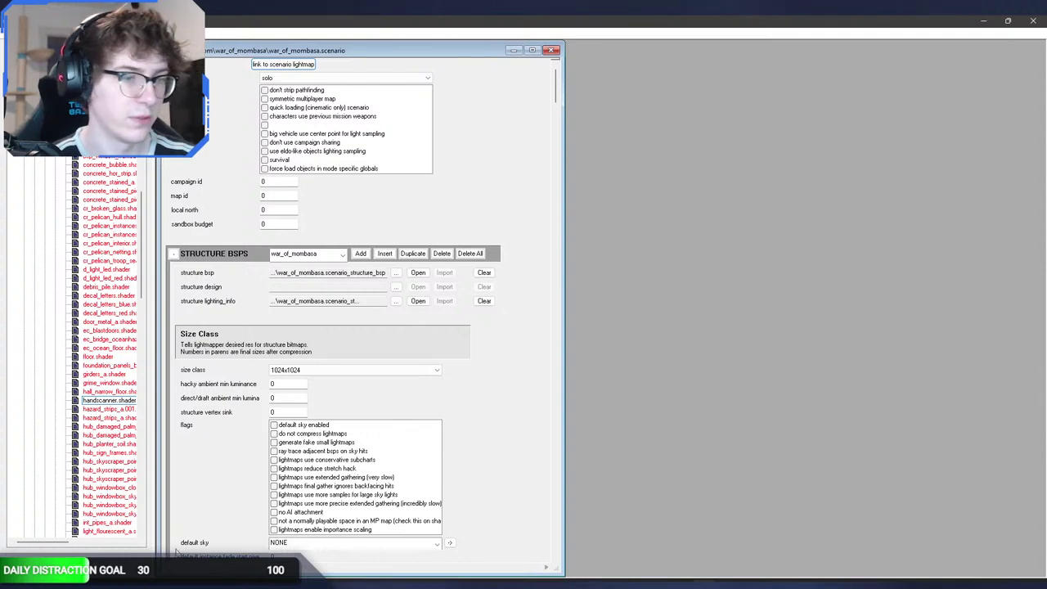
key("alt+Tab")
left_click(640, 129)
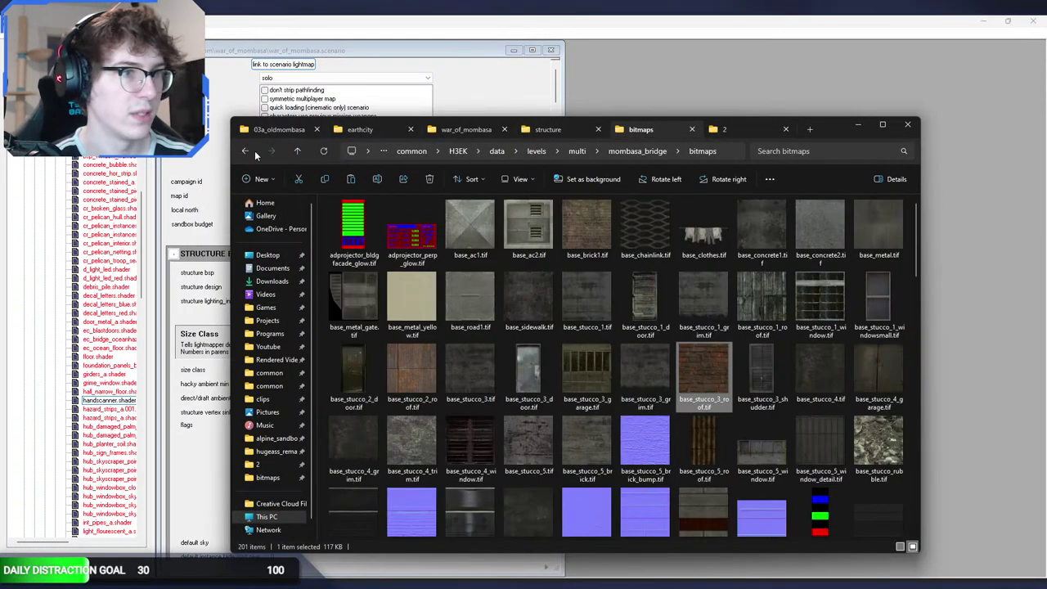
left_click(244, 151)
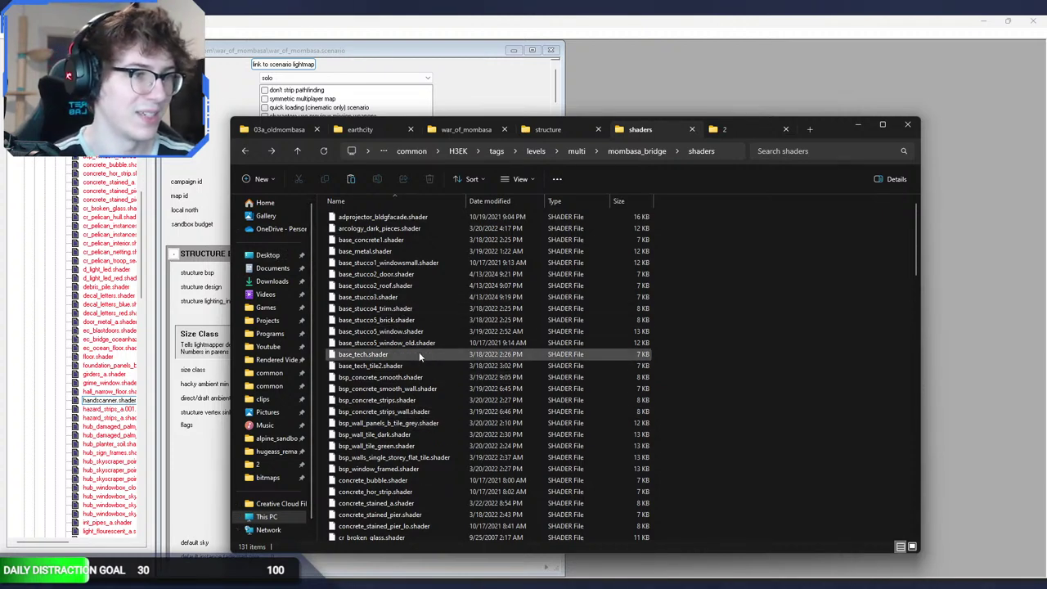
left_click(406, 297)
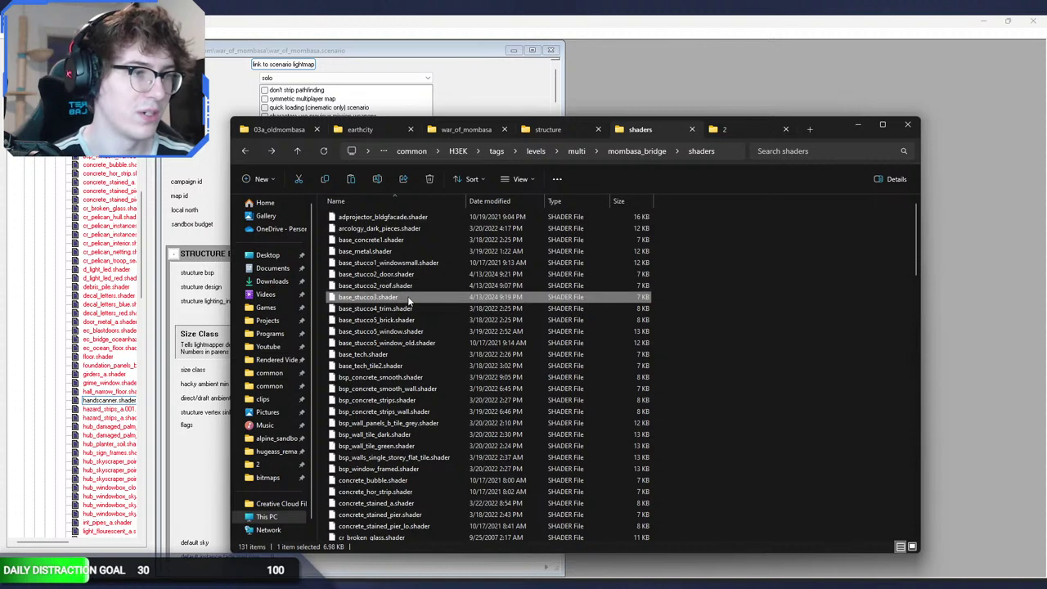
left_click(400, 286)
key("ctrl+c")
key("ctrl+v")
key("F2")
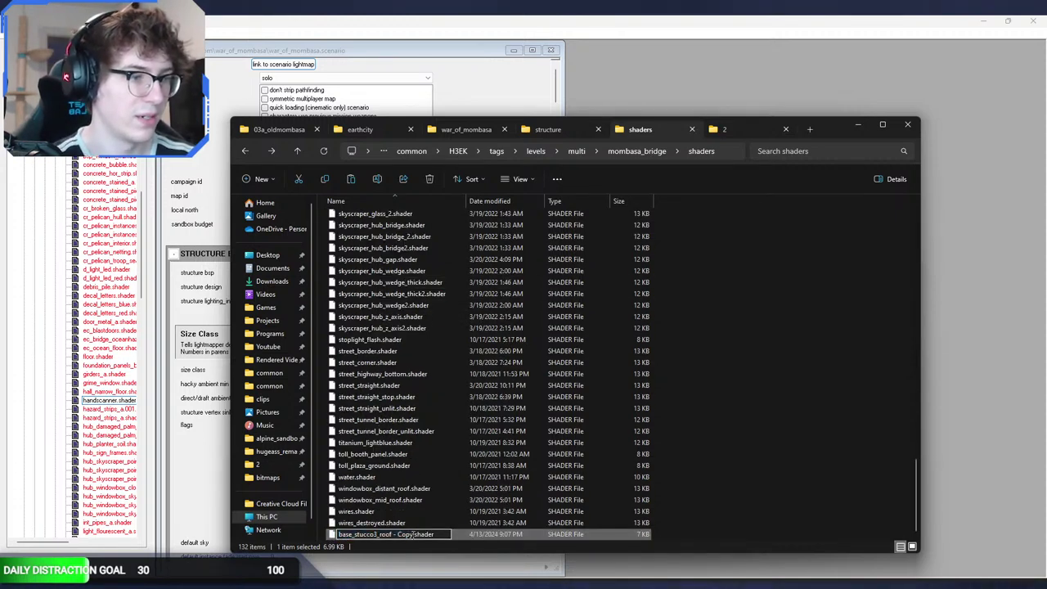
key("BackSpace")
key("Return")
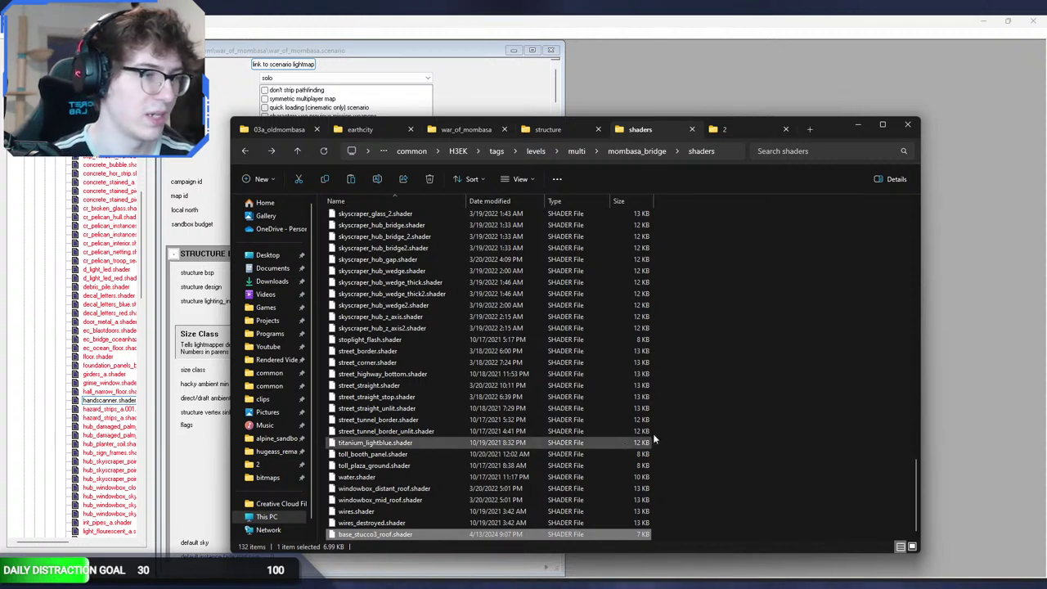
Step: Switch to the Halo 3 Guerilla, set the base_map of the base_stucco3_roof shader to base_stucco_3_roof, and save it
key("alt+Tab")
key("Up")
key("Return")
left_click(1001, 379)
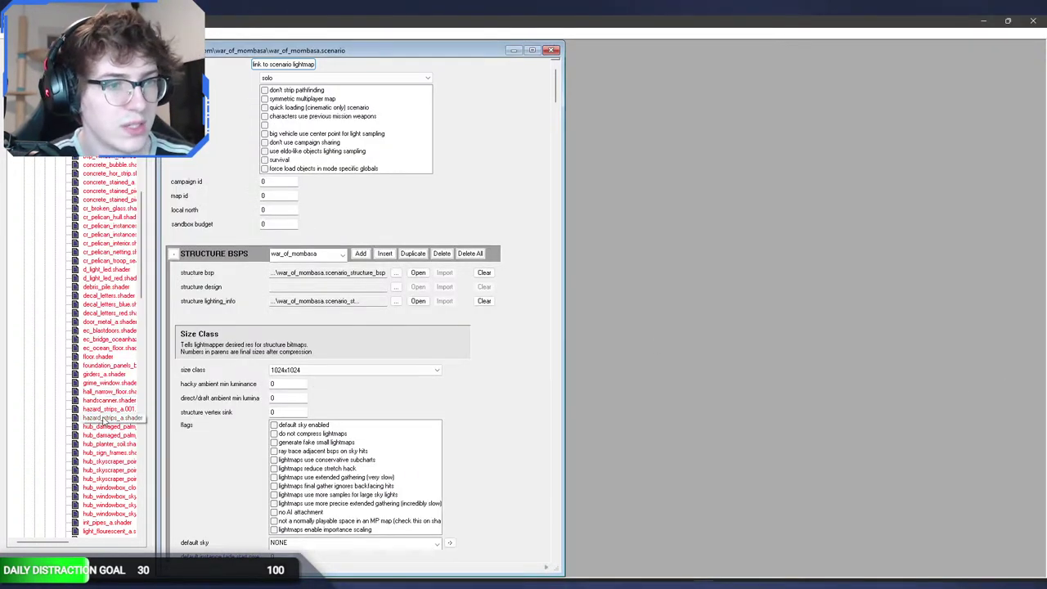
scroll(115, 268, "up", 5)
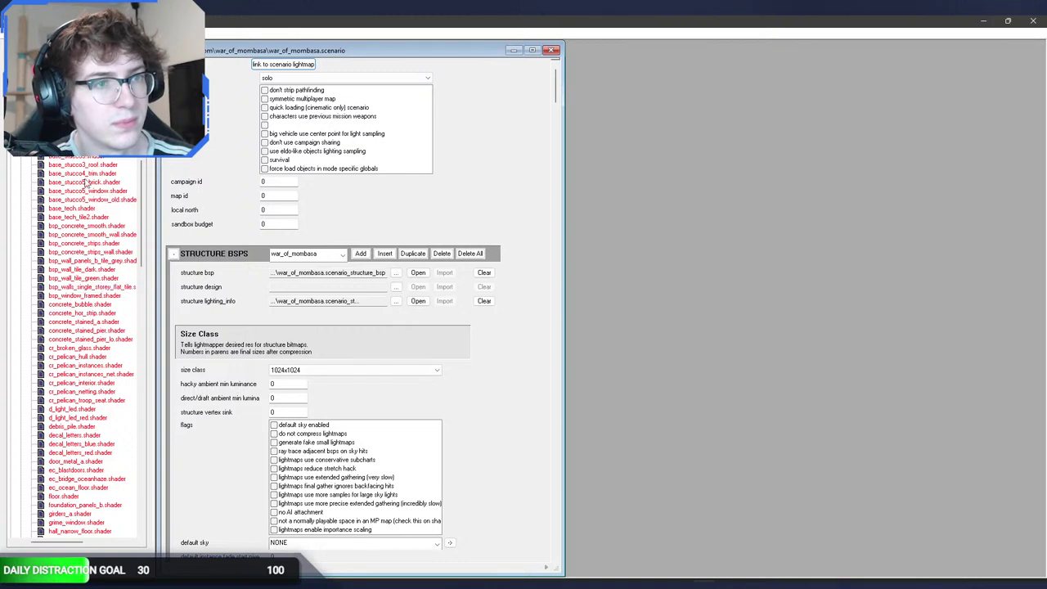
double_click(89, 165)
left_click(882, 287)
scroll(558, 319, "down", 5)
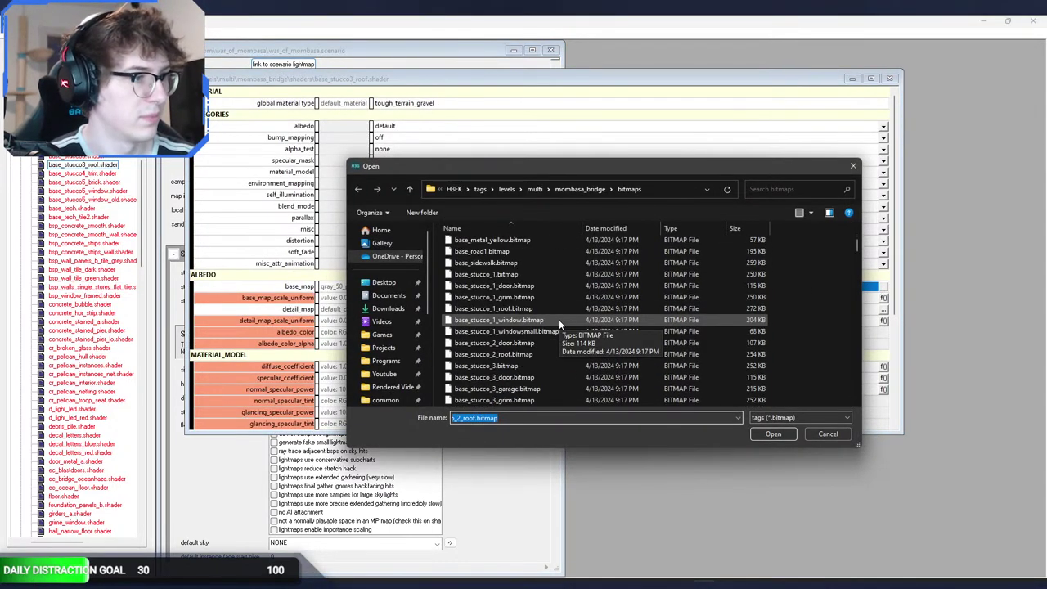
double_click(543, 377)
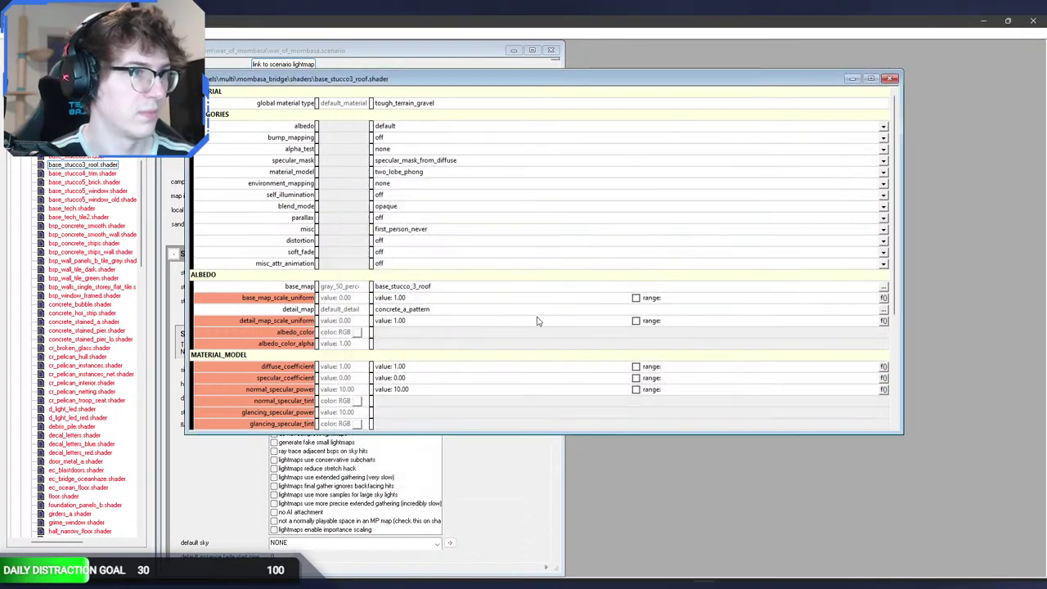
key("ctrl+s")
Step: Switch to H3 Sapien and examine the building's roof and walls from several angles with the free camera
key("alt+Tab")
left_click(790, 216)
mouse_move(790, 216)
middle_mouse_down()
mouse_move(785, 311)
mouse_move(787, 214)
mouse_move(907, 221)
mouse_move(892, 245)
mouse_move(800, 221)
middle_mouse_up()
key("r")
key("f")
key("s")
key("a")
key("d")
key("a")
middle_click_drag(679, 225, 737, 224)
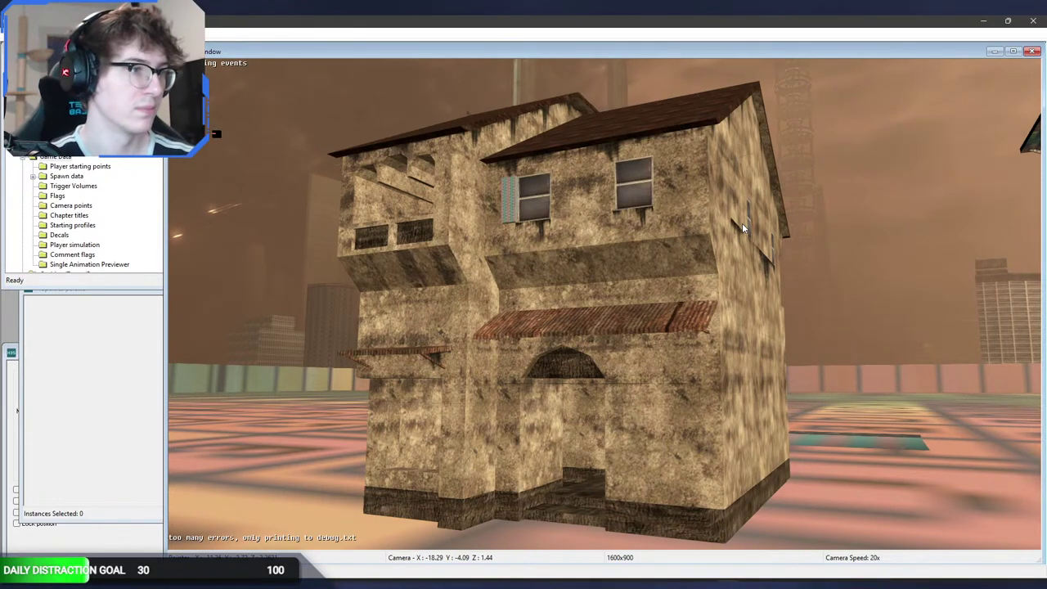
middle_click_drag(736, 201, 628, 204)
key("s")
key("w")
key("s")
key("a")
key("s")
key("d")
key("w")
Step: Enter the player's first-person view and examine the building's facade, awnings and base trim up close
key("shift+Tab")
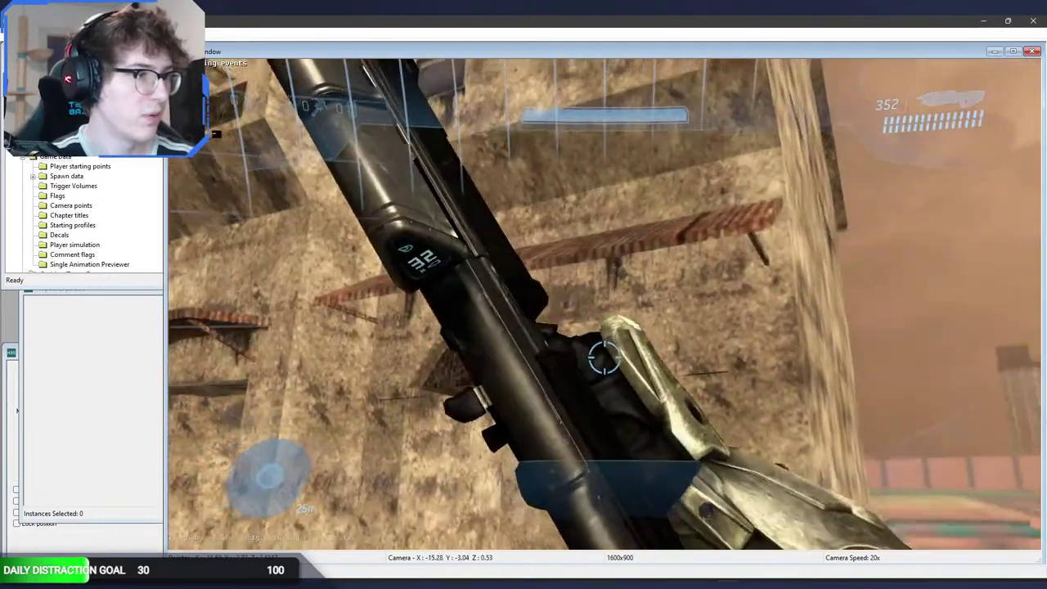
key("s")
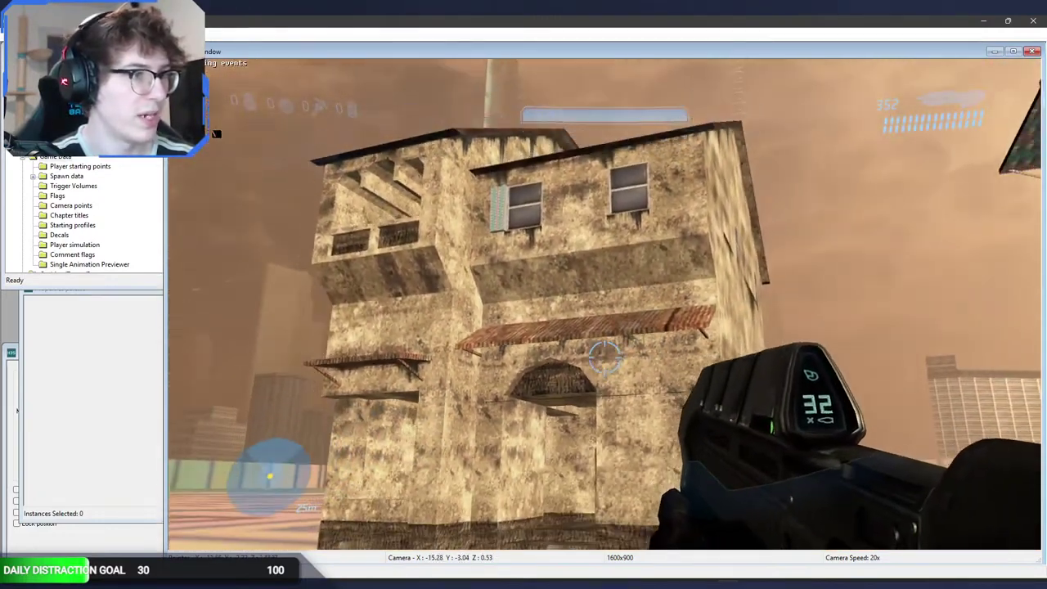
key("shift+Tab")
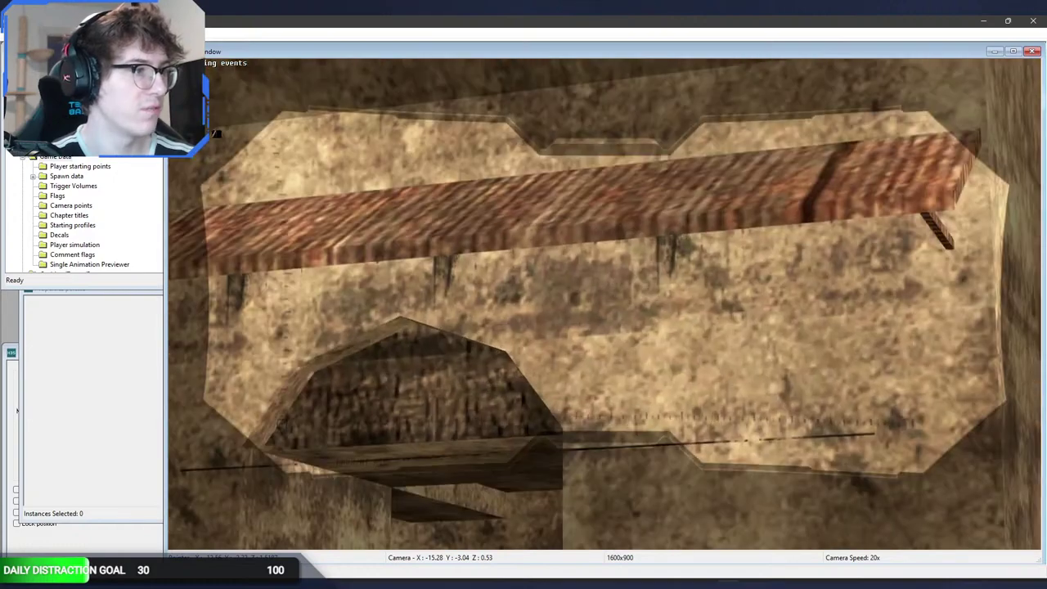
key("z")
key("w")
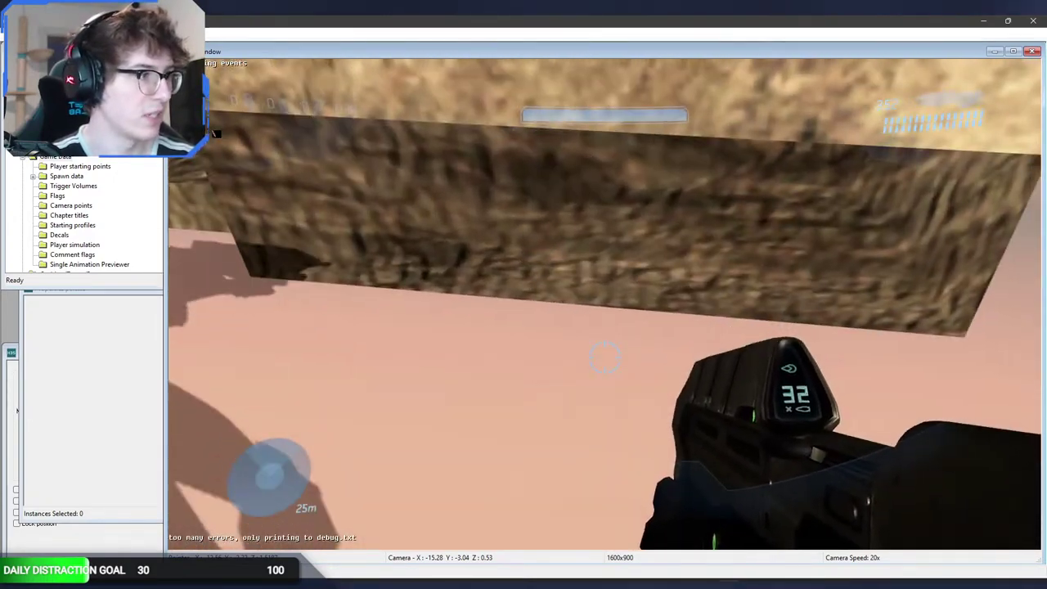
key("d")
key("s")
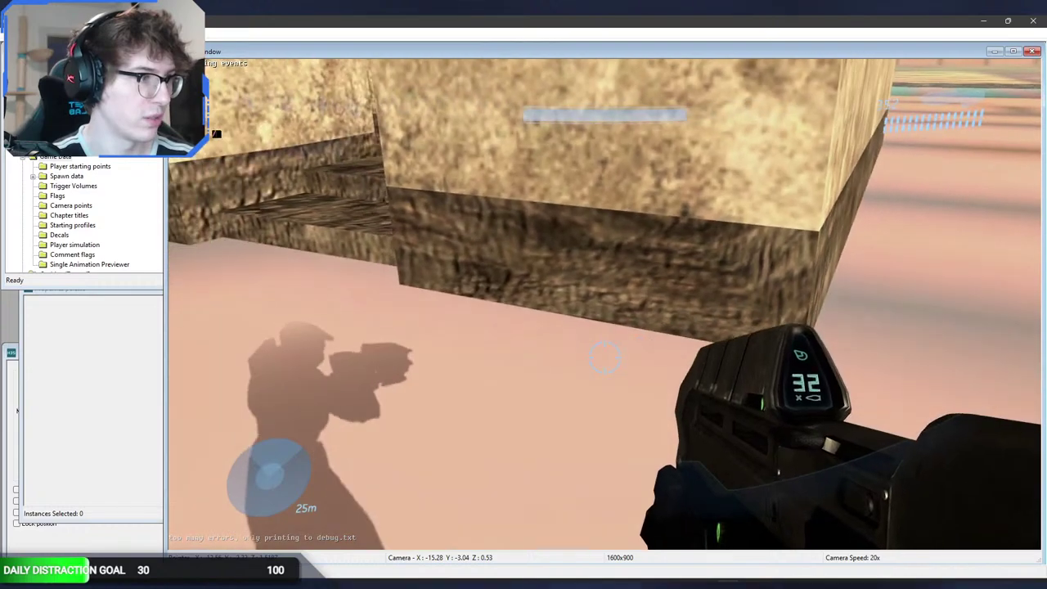
key("a")
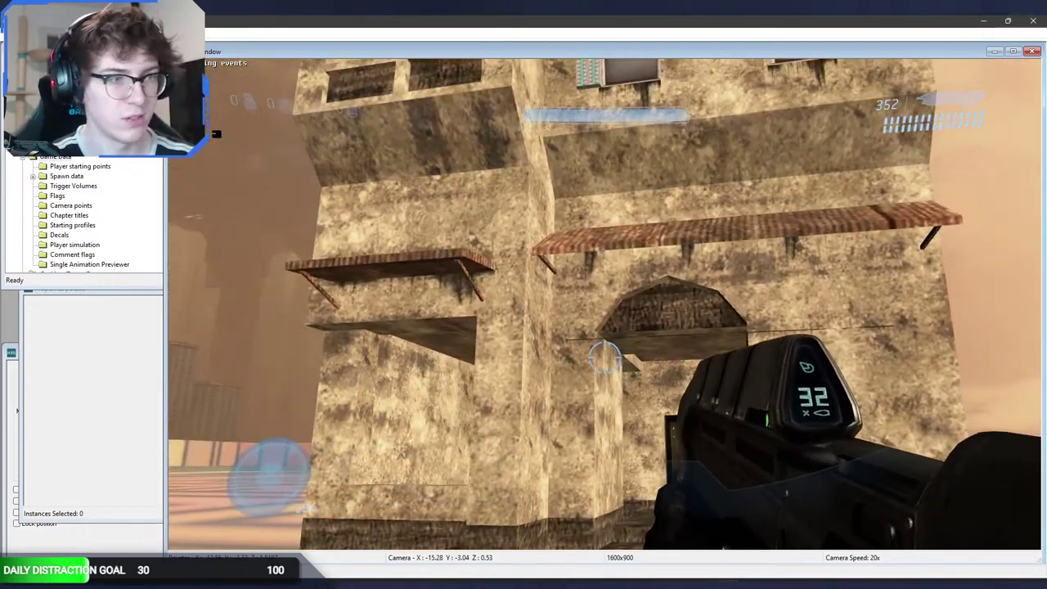
Step: Walk around the building in first person and examine the ground-floor openings, arched doorway and side wall
key("w")
key("w")
key("a")
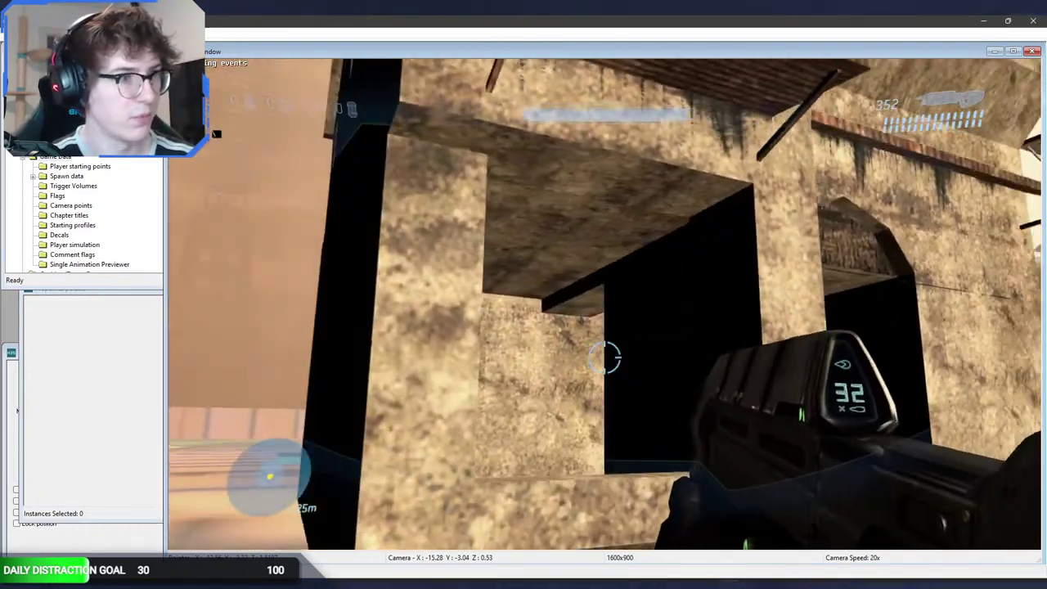
key("s")
key("d")
key("d")
key("s")
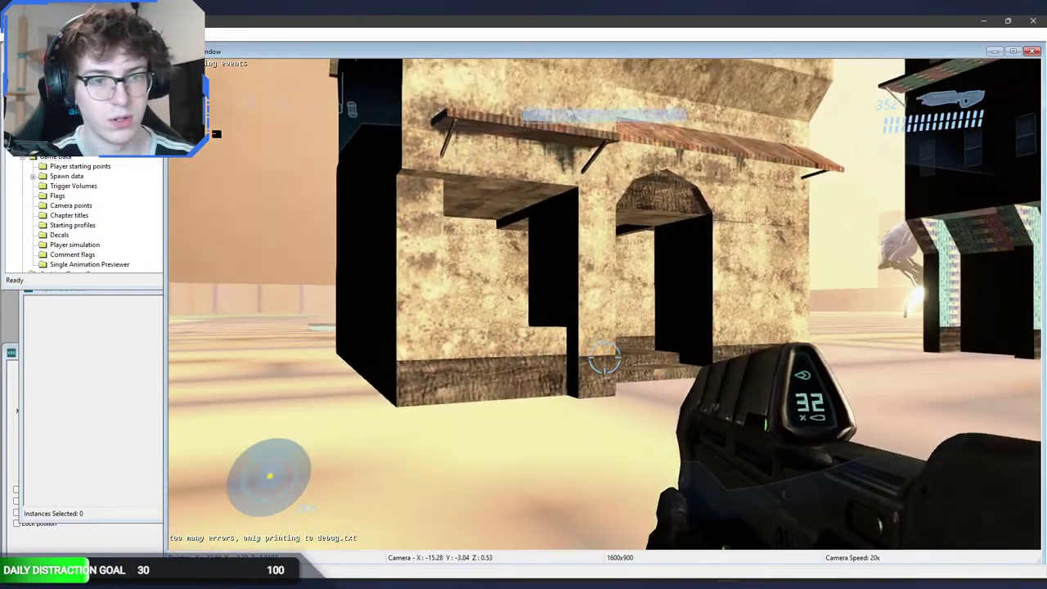
key("w")
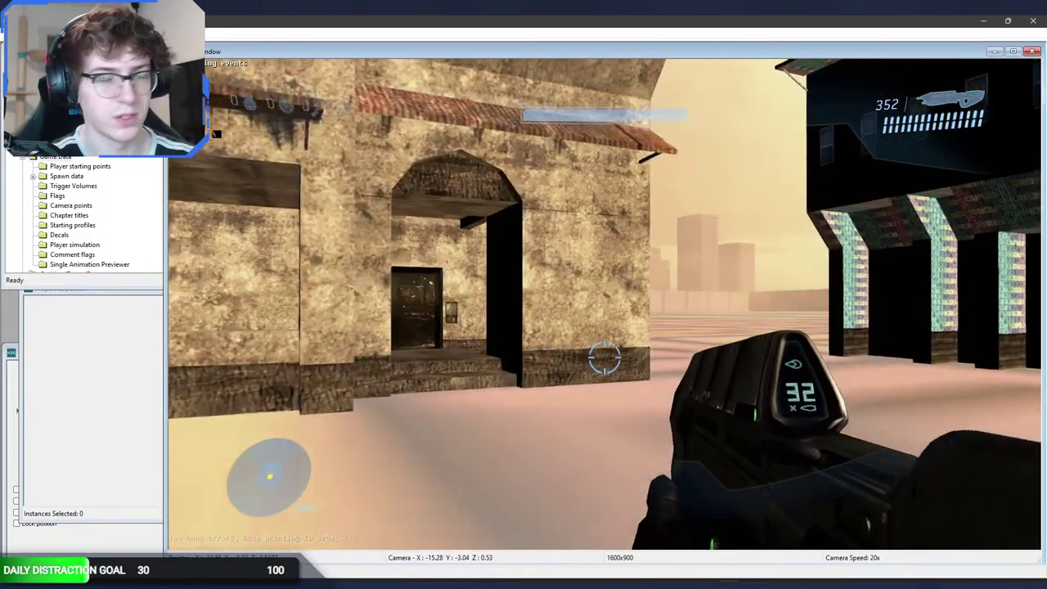
key("w")
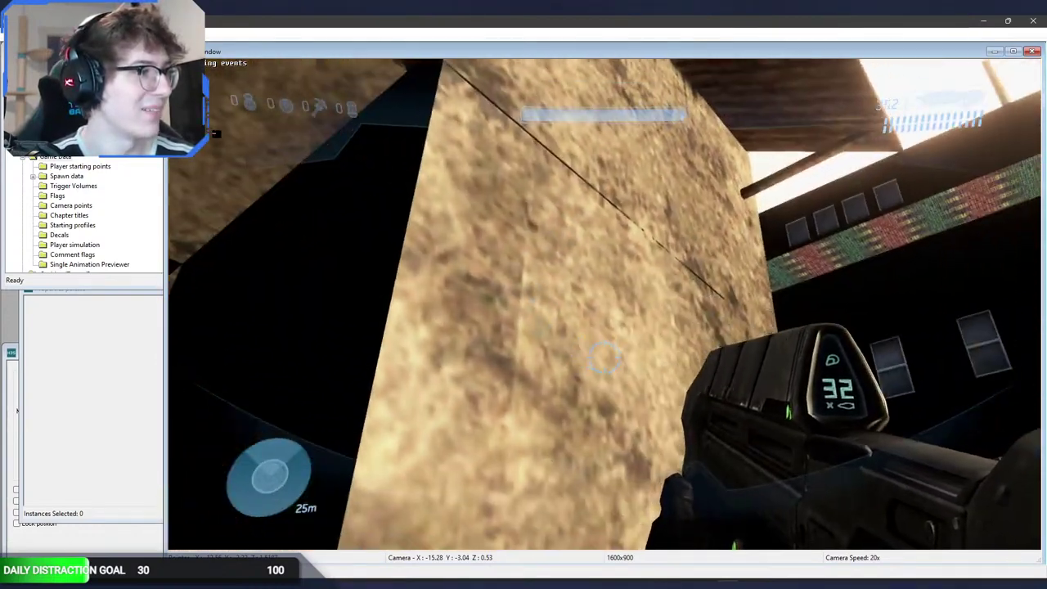
key("w")
key("s")
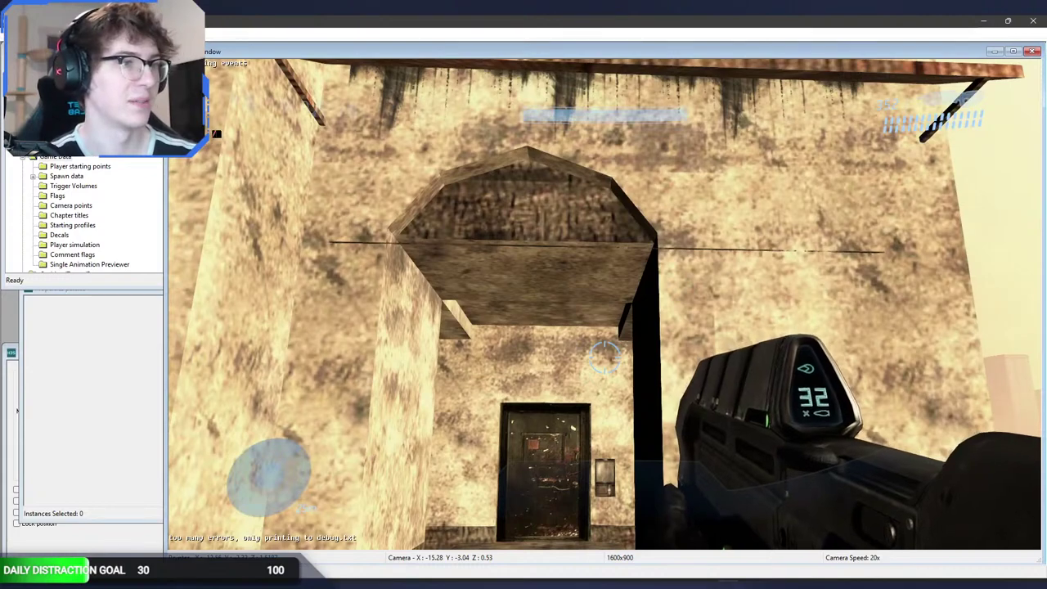
key("d")
key("d")
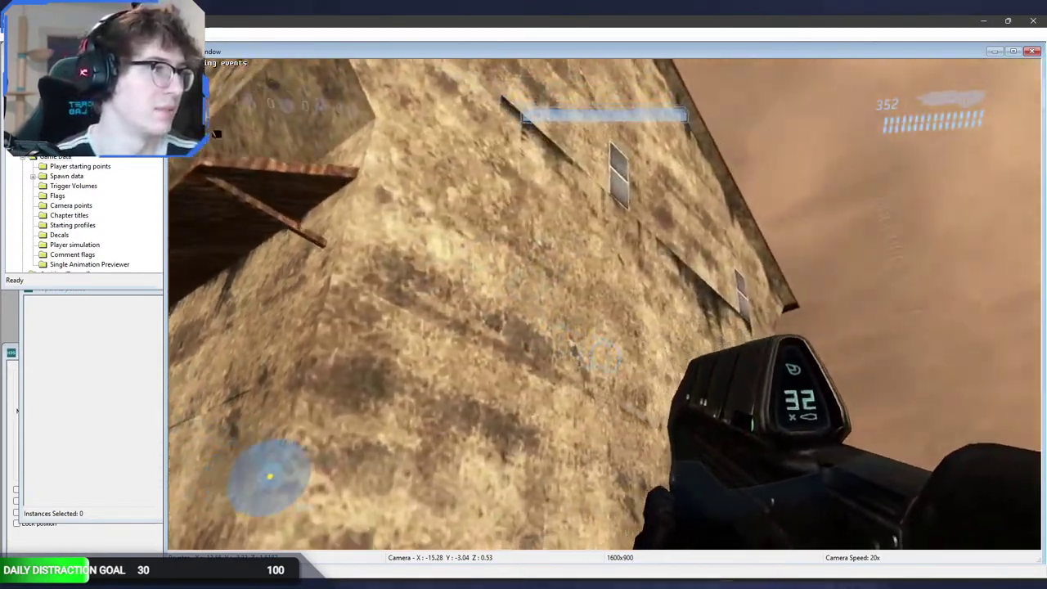
Step: Return to the free camera and examine the building and its roof from above
key("alt+Tab")
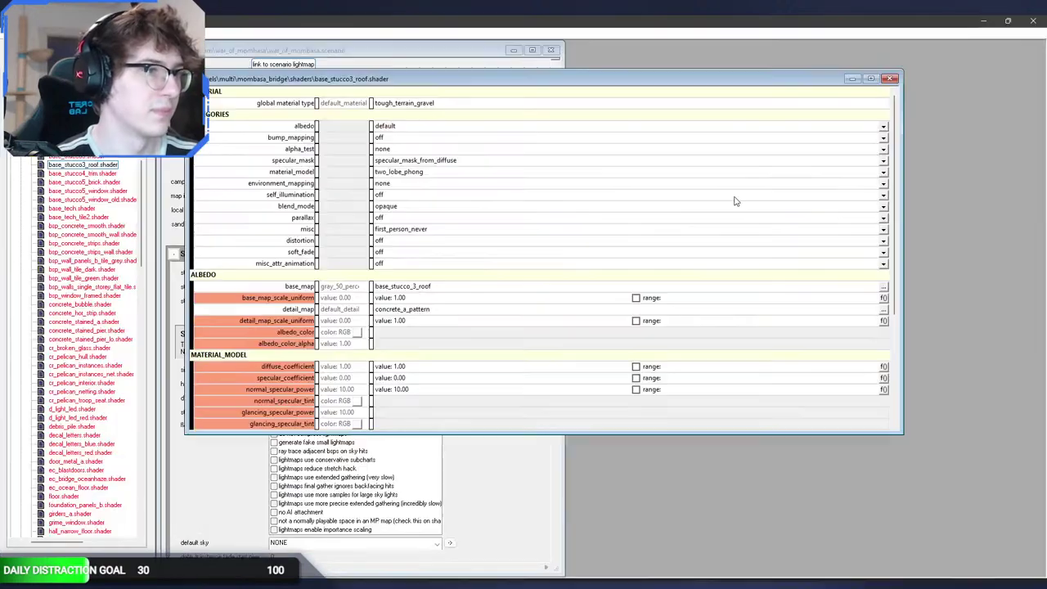
key("alt+Tab")
key("Tab")
middle_click_drag(841, 122, 740, 202)
key("s")
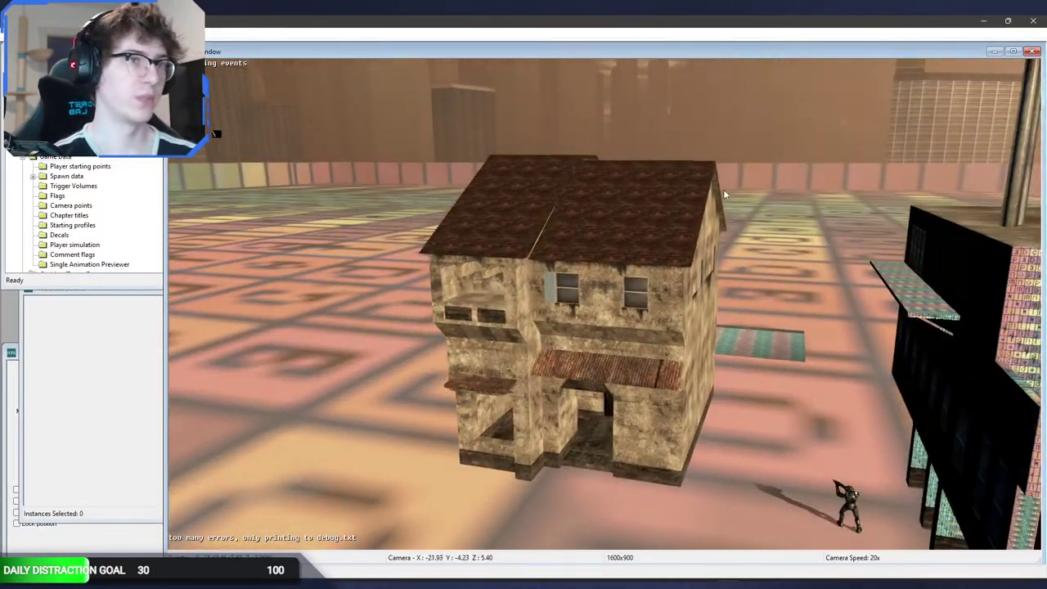
Step: Save the war_of_mombasa scenario and open ghosttown.scenario from its level folder
key("ctrl+s")
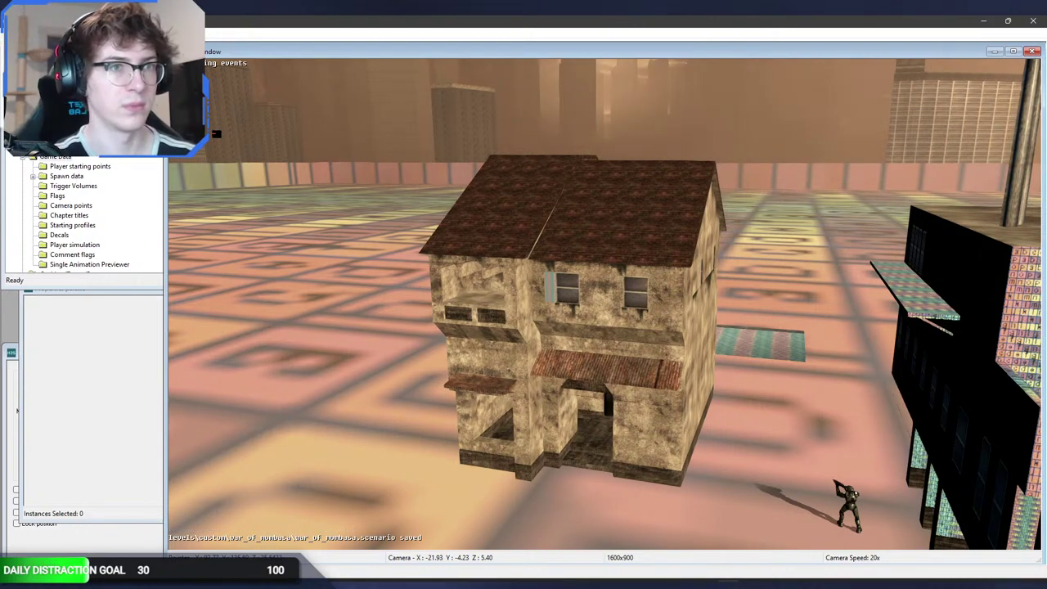
key("ctrl+o")
left_click(446, 106)
left_click(446, 105)
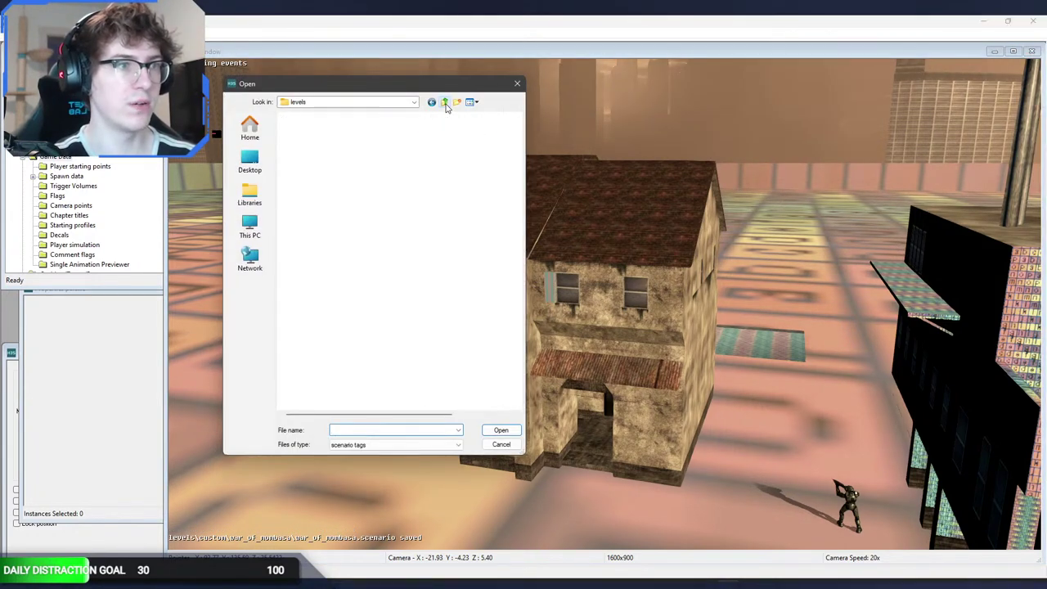
double_click(421, 182)
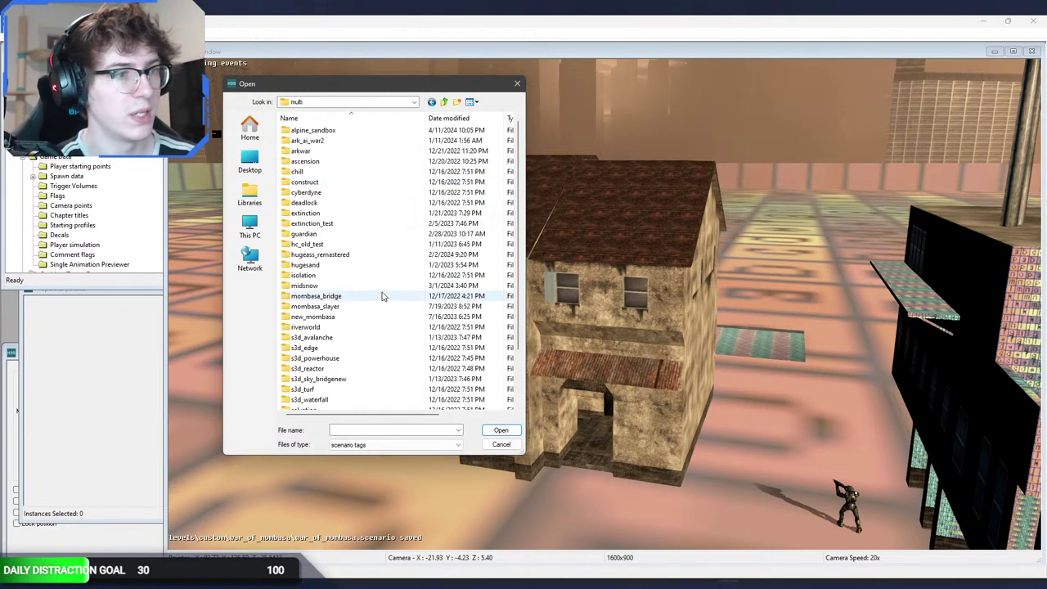
left_click(445, 104)
double_click(329, 163)
double_click(330, 204)
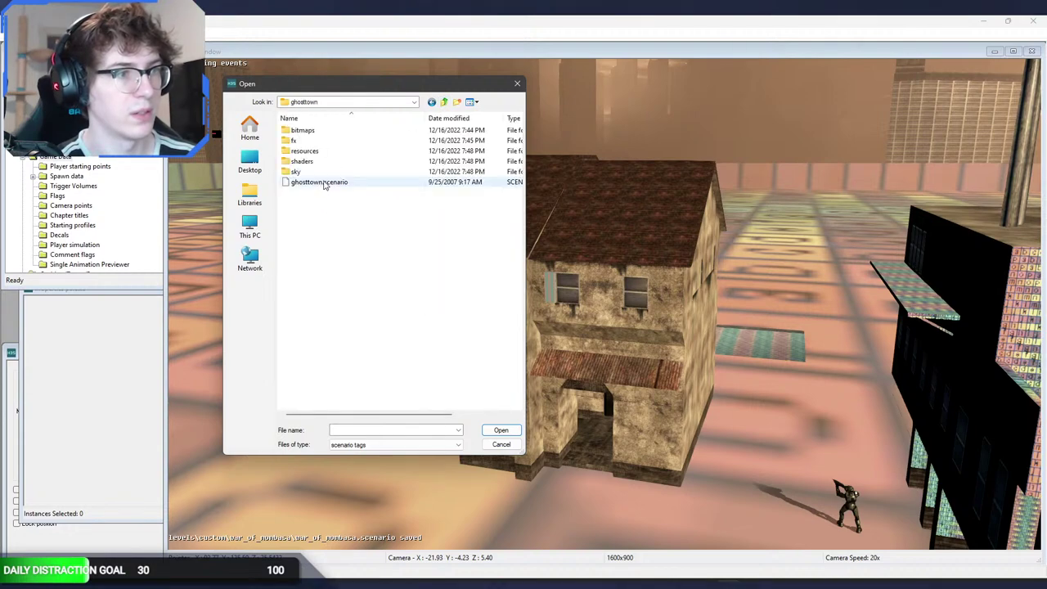
double_click(324, 181)
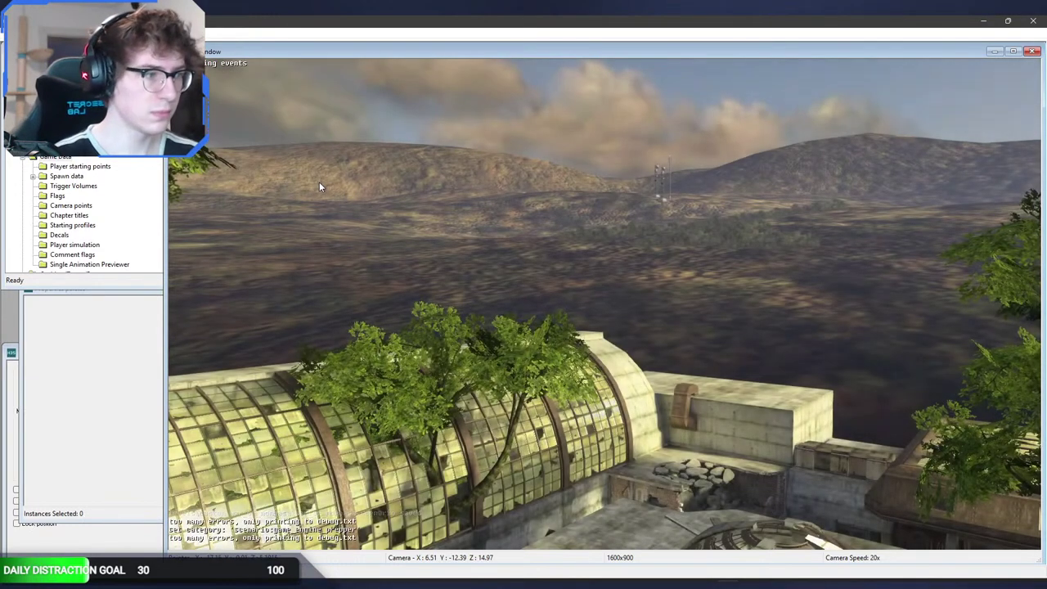
Step: Fly from above the greenhouse down to ground level and examine the concrete walls around the GWC doorway
middle_click_drag(468, 251, 172, 372)
key("w")
key("w")
key("w")
key("w")
key("w")
key("w")
key("d")
middle_click_drag(604, 304, 733, 139)
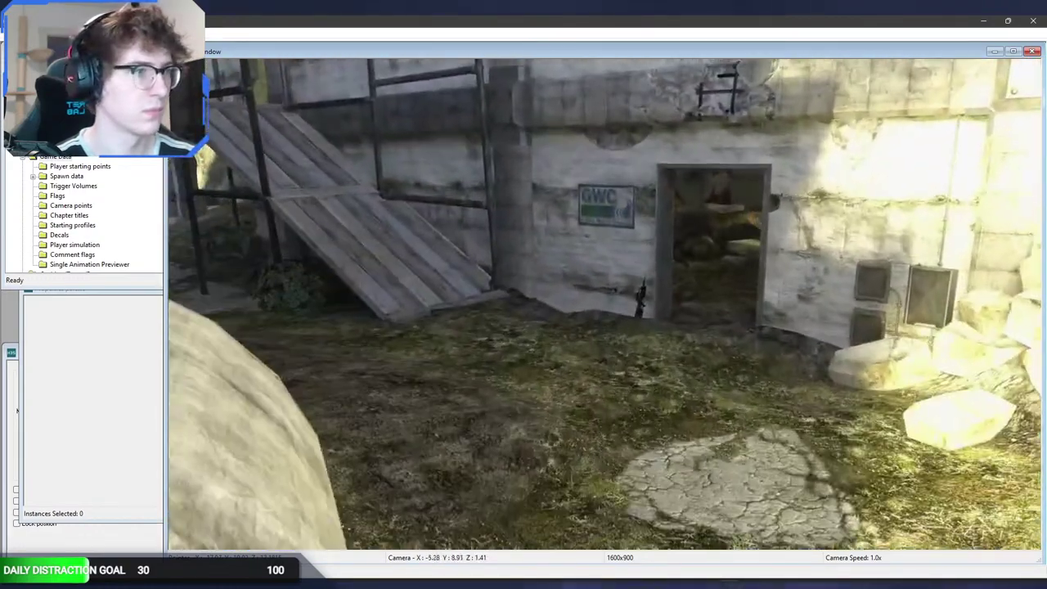
Step: Examine the brick arches, the covered street and the stained concrete walls up close
middle_click_drag(605, 304, 585, 220)
key("w")
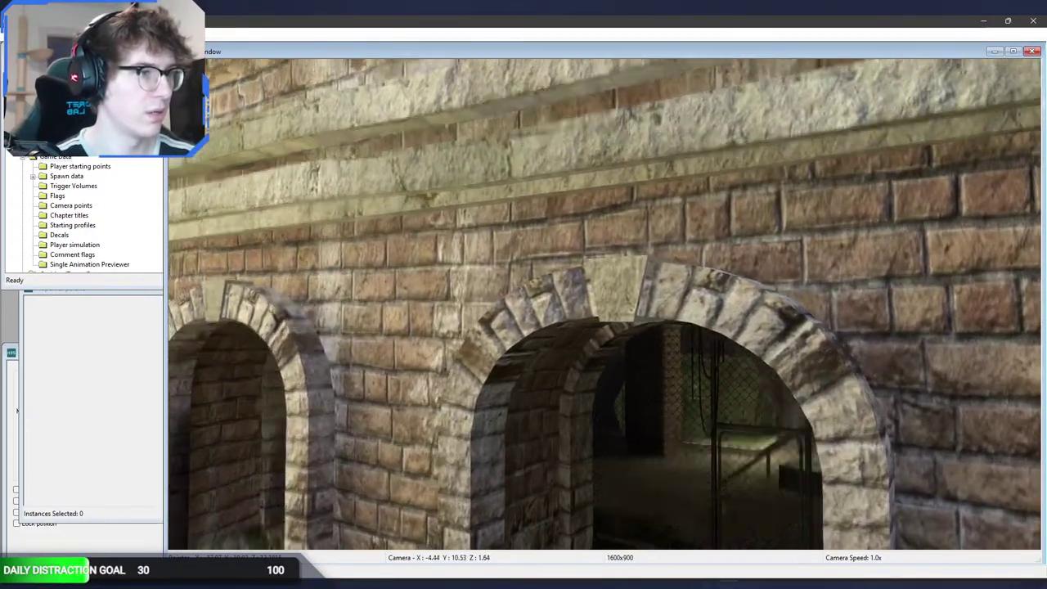
key("w")
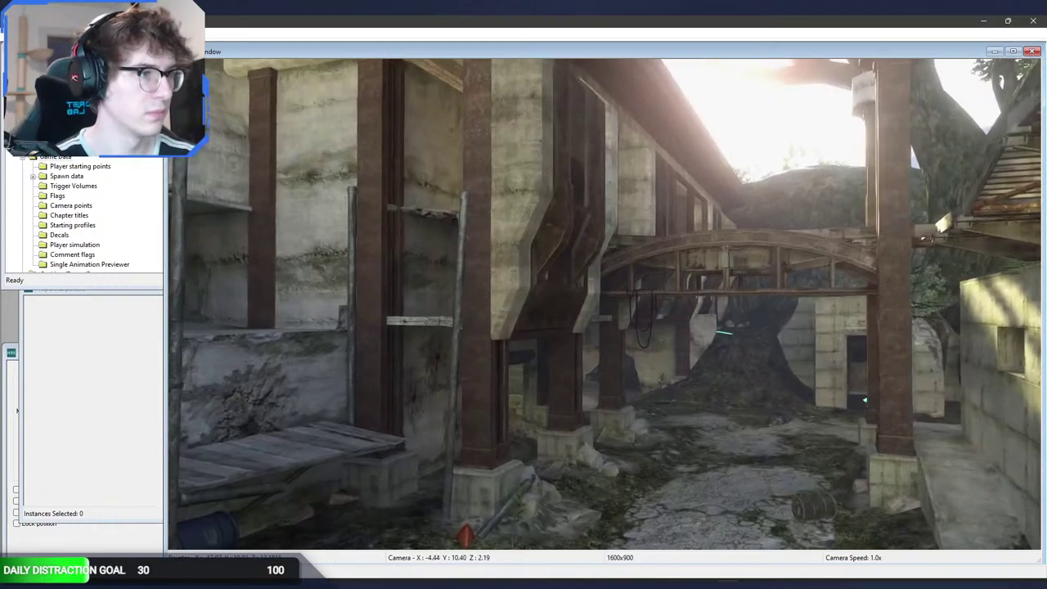
middle_click_drag(605, 304, 891, 368)
key("w")
middle_click_drag(494, 286, 494, 335)
key("s")
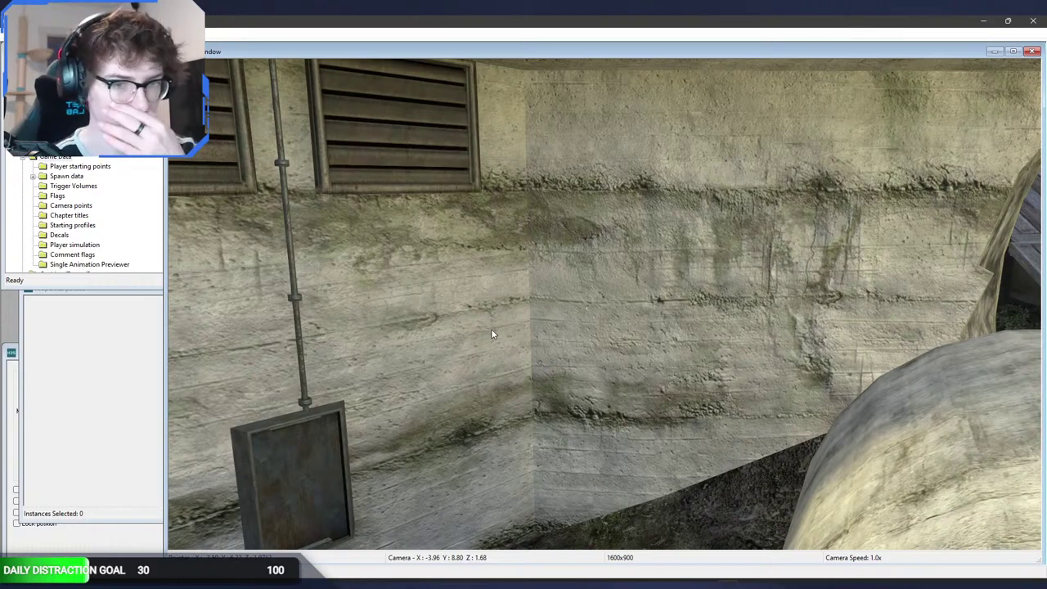
mouse_move(440, 317)
middle_mouse_down()
mouse_move(524, 298)
mouse_move(638, 315)
mouse_move(443, 317)
mouse_move(458, 323)
middle_mouse_up()
key("s")
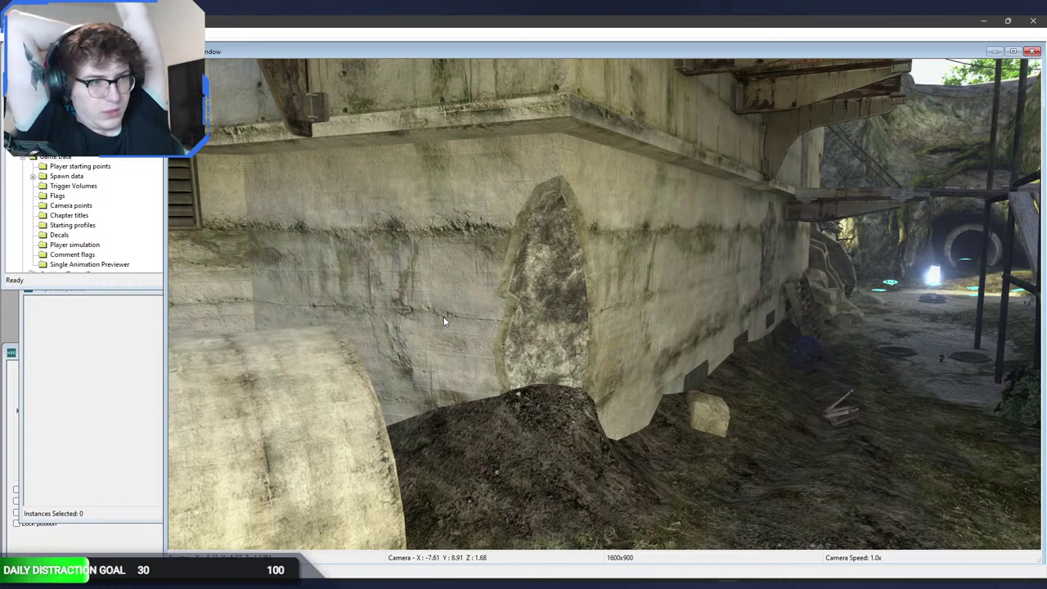
Step: Examine the slatted beams, the upper concrete blocks and the cracked rooftop surface
middle_click_drag(434, 310, 434, 259)
key("w")
key("r")
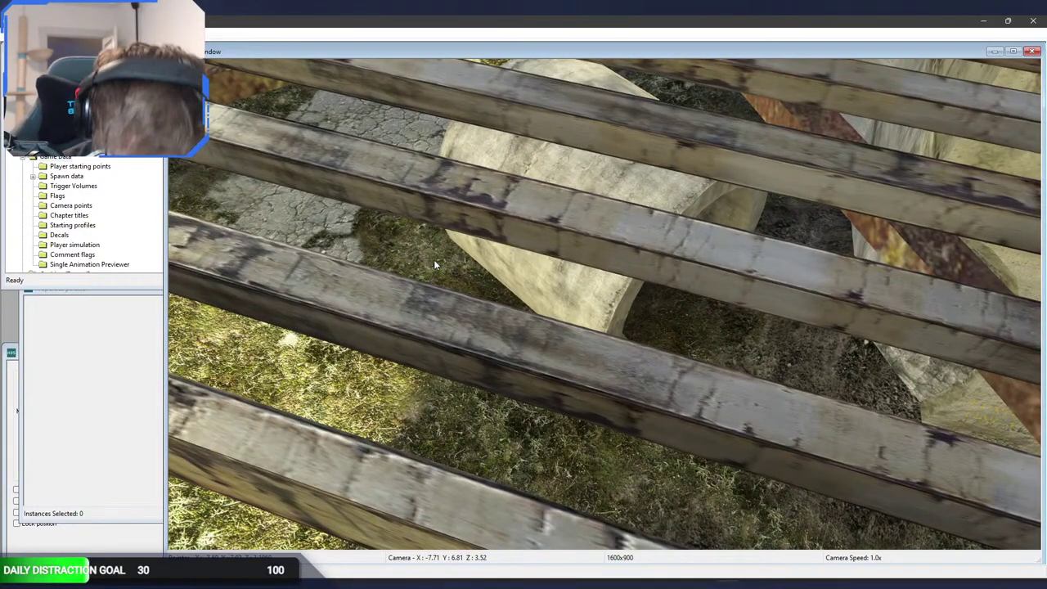
middle_click_drag(425, 221, 785, 135)
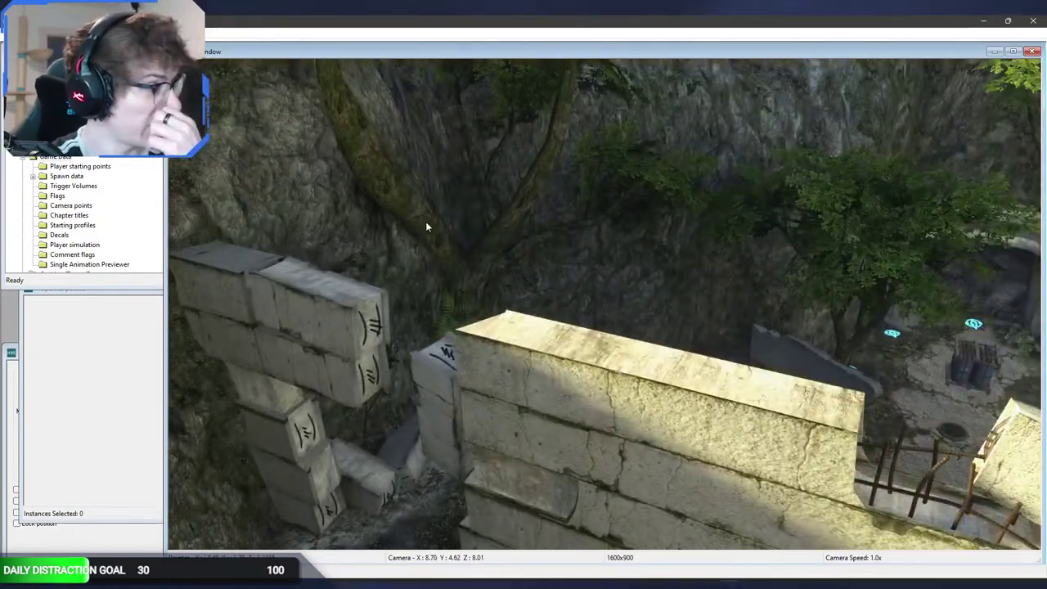
key("d")
mouse_move(426, 227)
middle_mouse_down()
mouse_move(523, 225)
mouse_move(585, 214)
mouse_move(564, 200)
mouse_move(585, 215)
mouse_move(667, 197)
mouse_move(716, 160)
mouse_move(683, 143)
mouse_move(769, 135)
mouse_move(781, 204)
mouse_move(773, 214)
mouse_move(732, 176)
mouse_move(654, 148)
mouse_move(621, 160)
mouse_move(499, 151)
mouse_move(519, 143)
mouse_move(376, 192)
mouse_move(410, 216)
middle_mouse_up()
key("w")
key("w")
key("r")
key("d")
key("w")
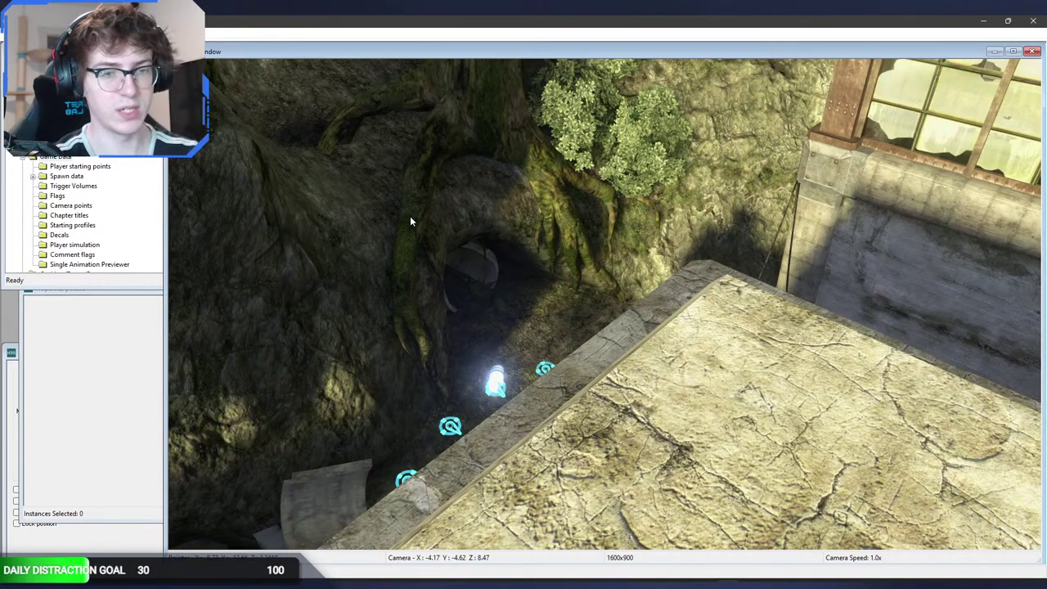
Step: Examine the greenhouse glass and its base walls, then return to the vented concrete wall near the wooden walkway
middle_click_drag(377, 200, 703, 213)
key("w")
key("a")
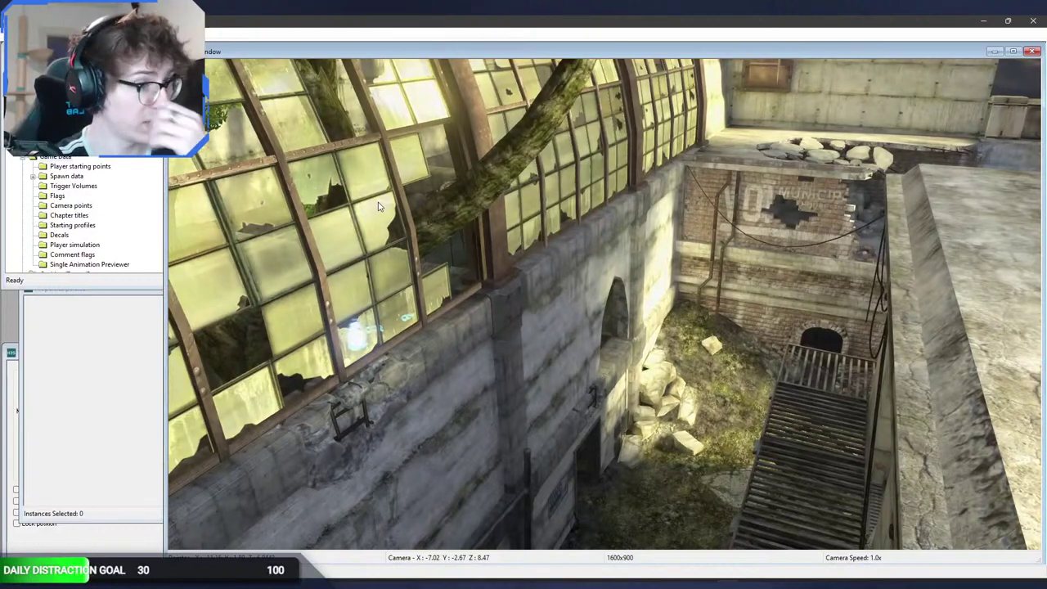
middle_click_drag(379, 205, 539, 180)
key("w")
key("f")
key("w")
key("r")
middle_click_drag(404, 158, 940, 163)
key("w")
key("w")
key("w")
middle_click_drag(429, 193, 459, 182)
key("w")
Step: Reopen war_of_mombasa.scenario from the custom war_of_mombasa level folder
key("ctrl+o")
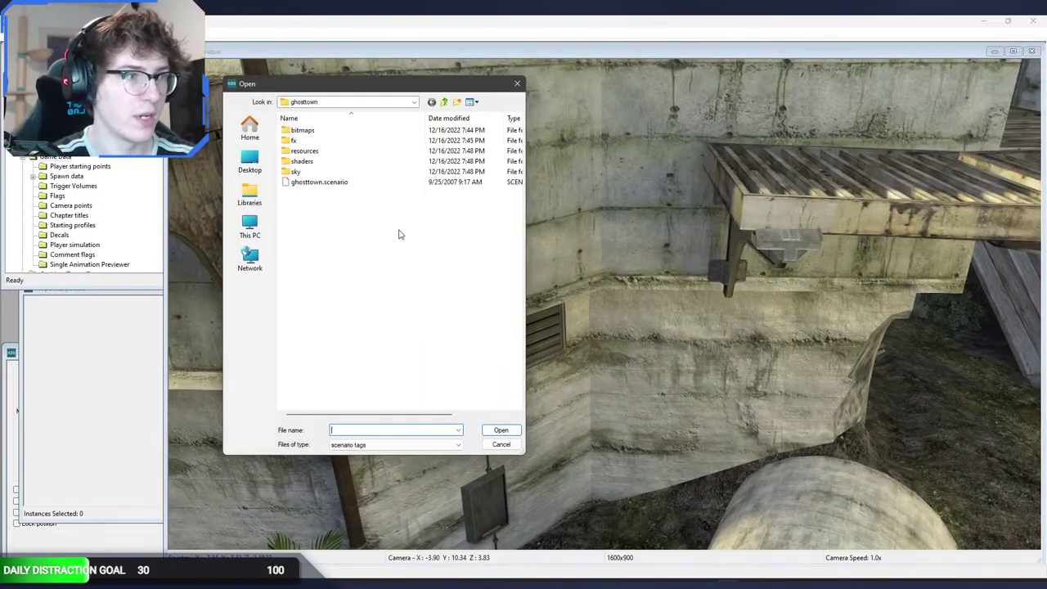
left_click(445, 104)
left_click(445, 104)
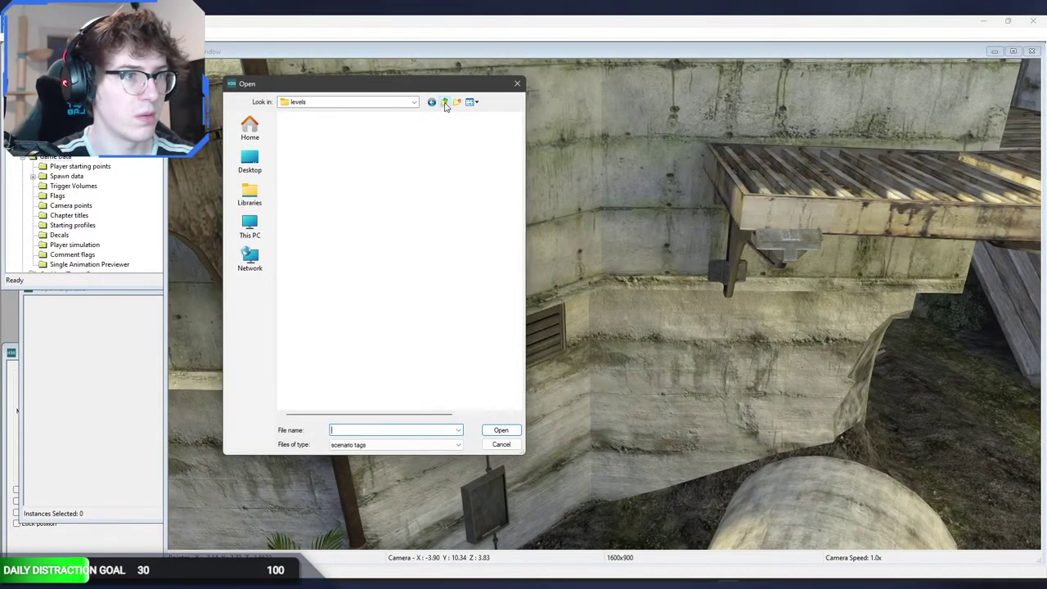
double_click(388, 140)
double_click(335, 129)
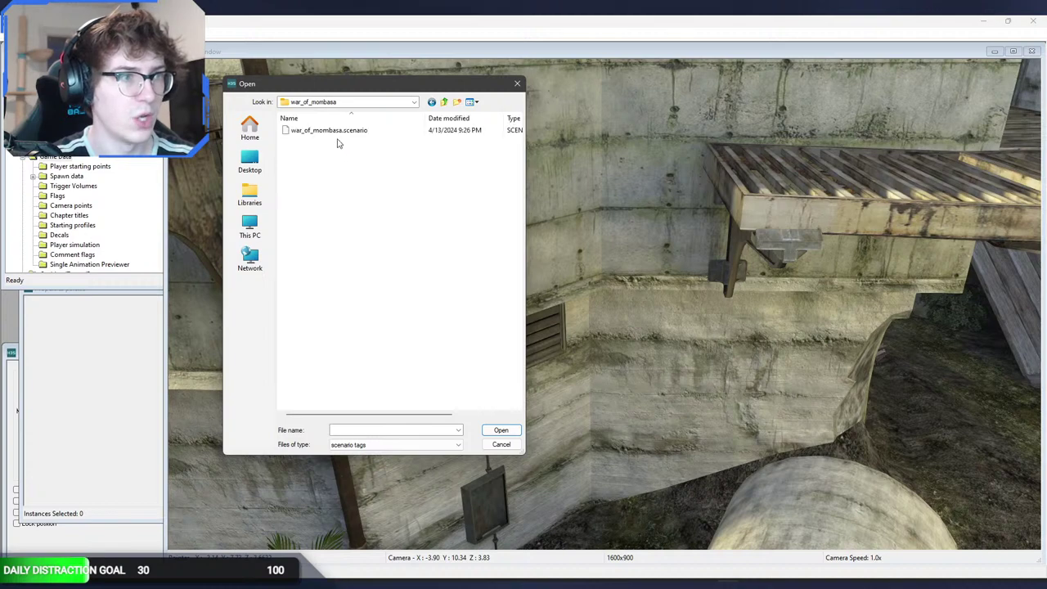
double_click(336, 131)
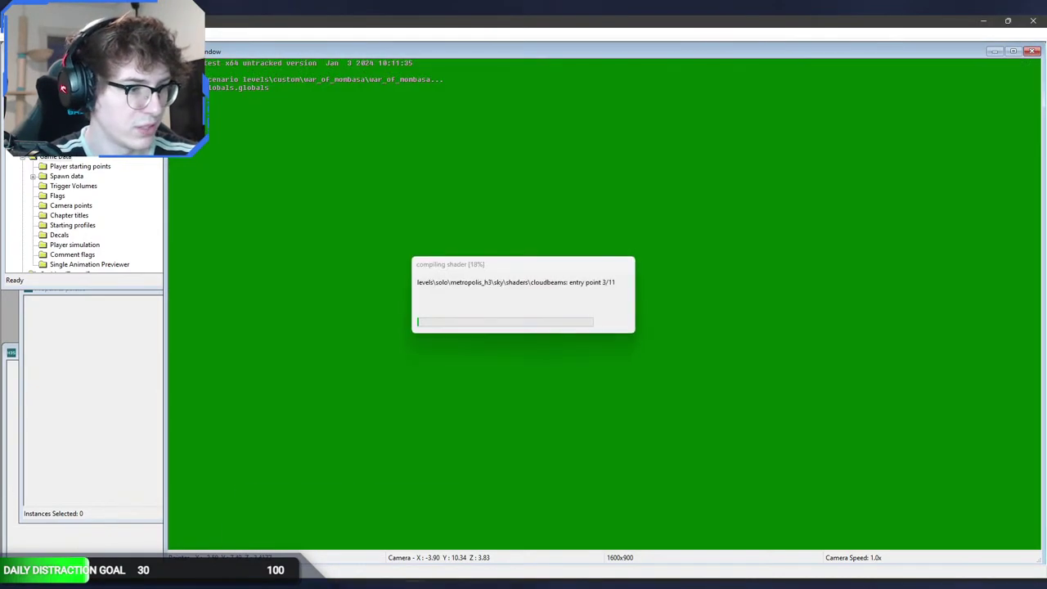
Step: Start a new Blender session and delete all the default objects from the scene
middle_click(413, 581)
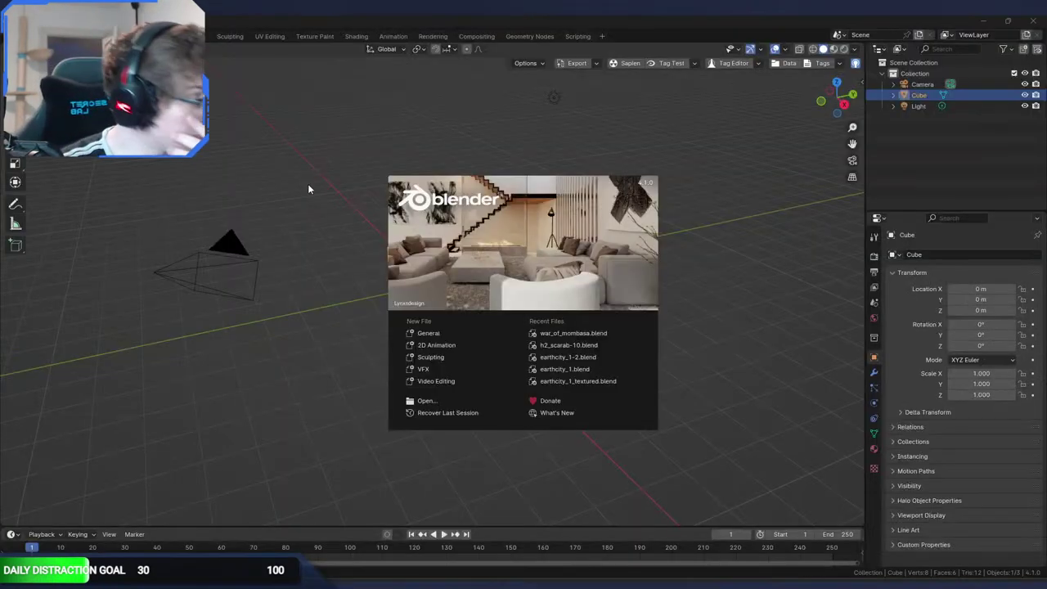
left_click(323, 19)
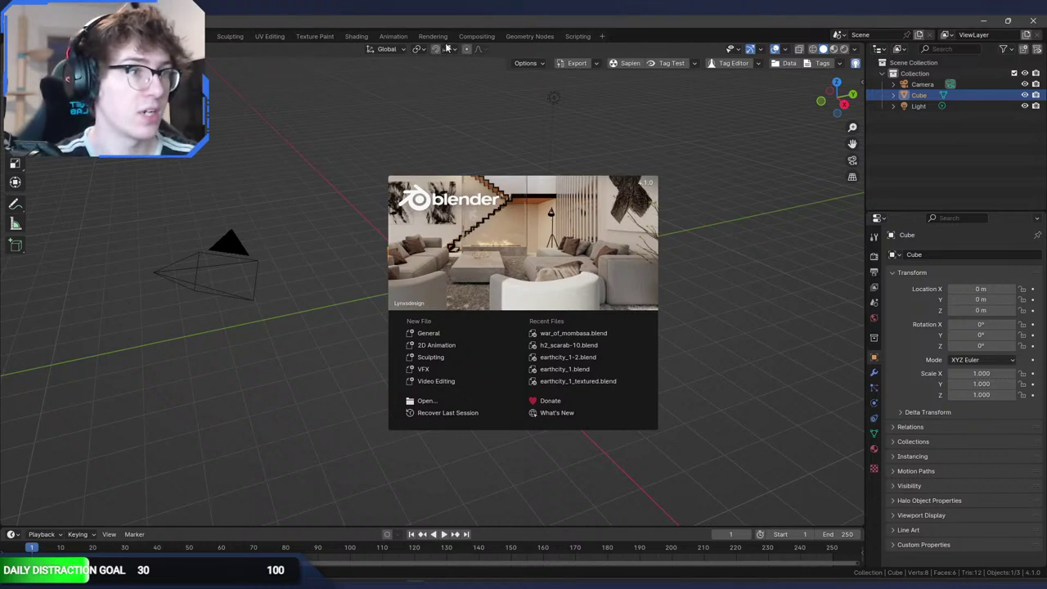
left_click(456, 90)
key("a")
key("Delete")
key("alt+Tab")
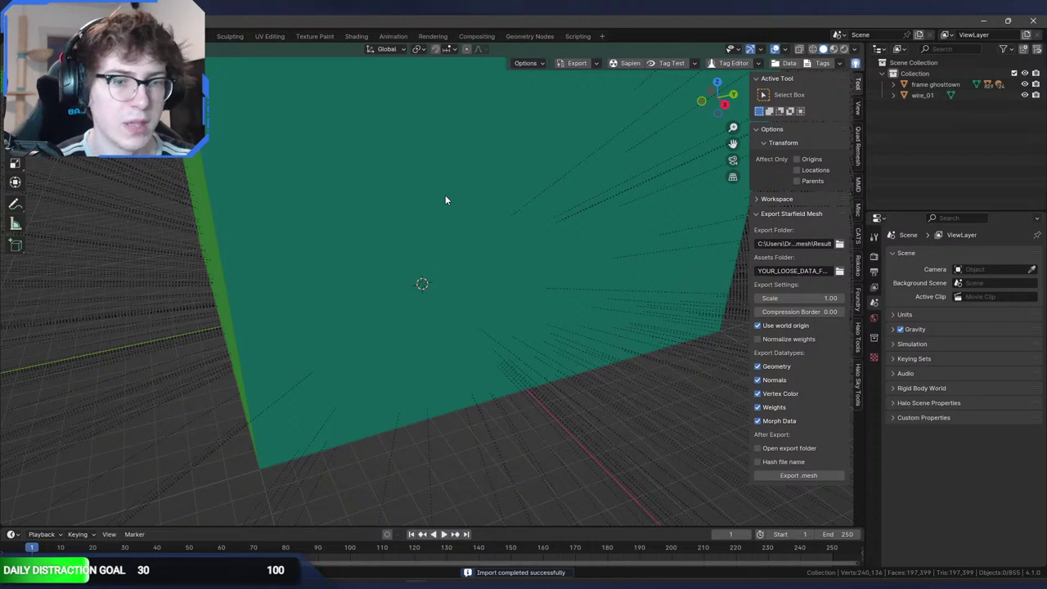
Step: Set the viewport's clip end distance to 100000 m
scroll(428, 189, "down", 10)
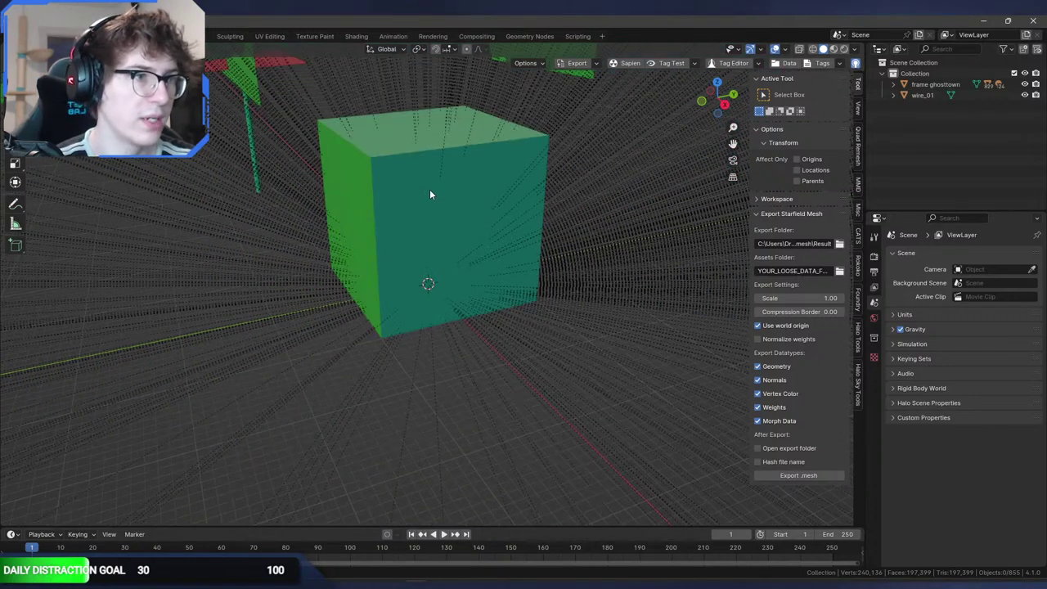
left_click(858, 108)
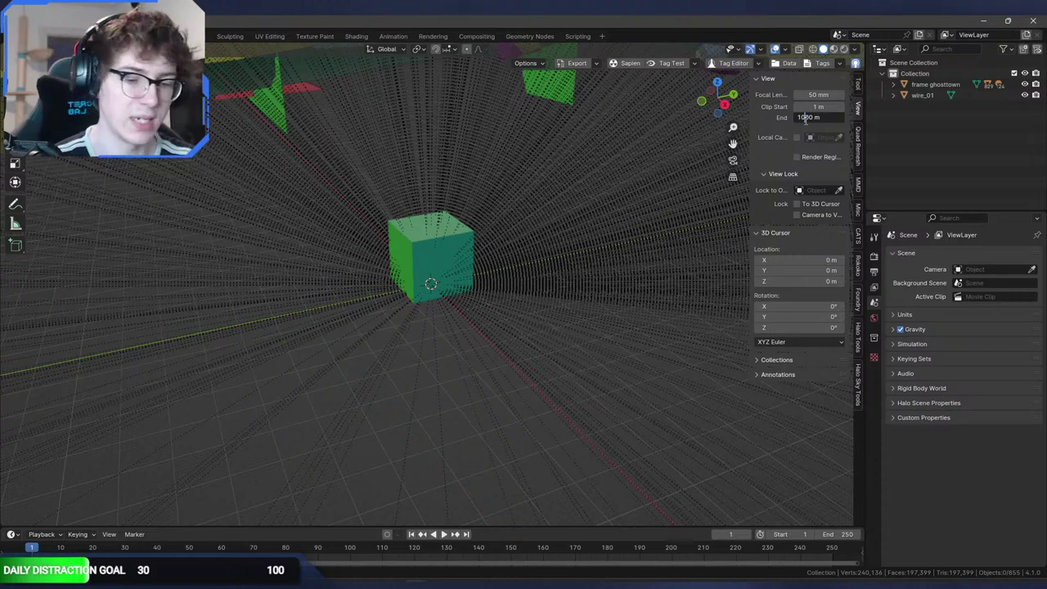
key("Return")
Step: Frame the ghosttown level in view and delete the sky object and the large flat plane surrounding the map
left_click(424, 272)
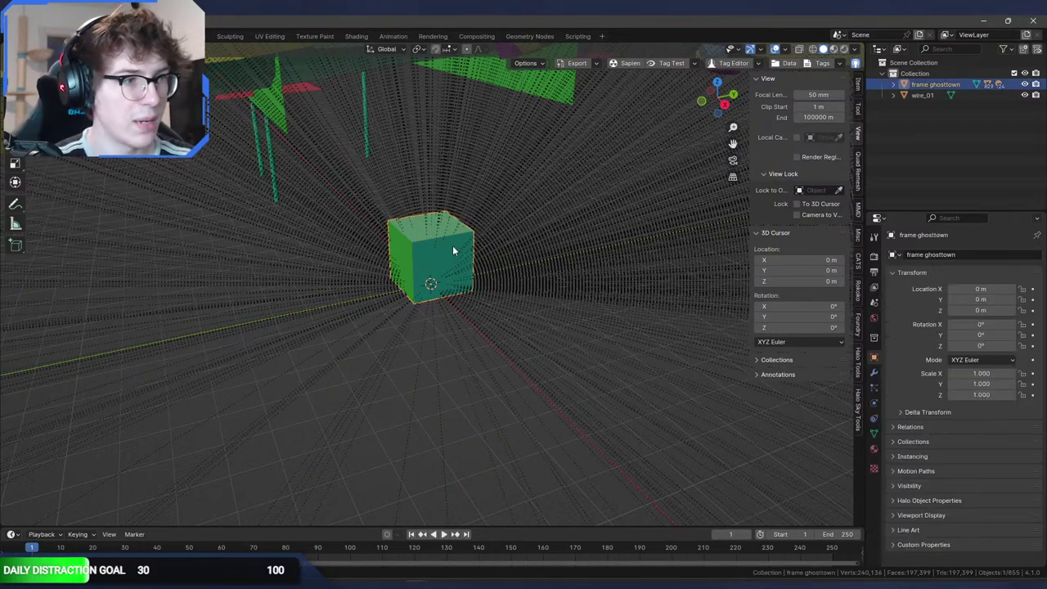
key("KP_Decimal")
left_click(491, 185)
key("Delete")
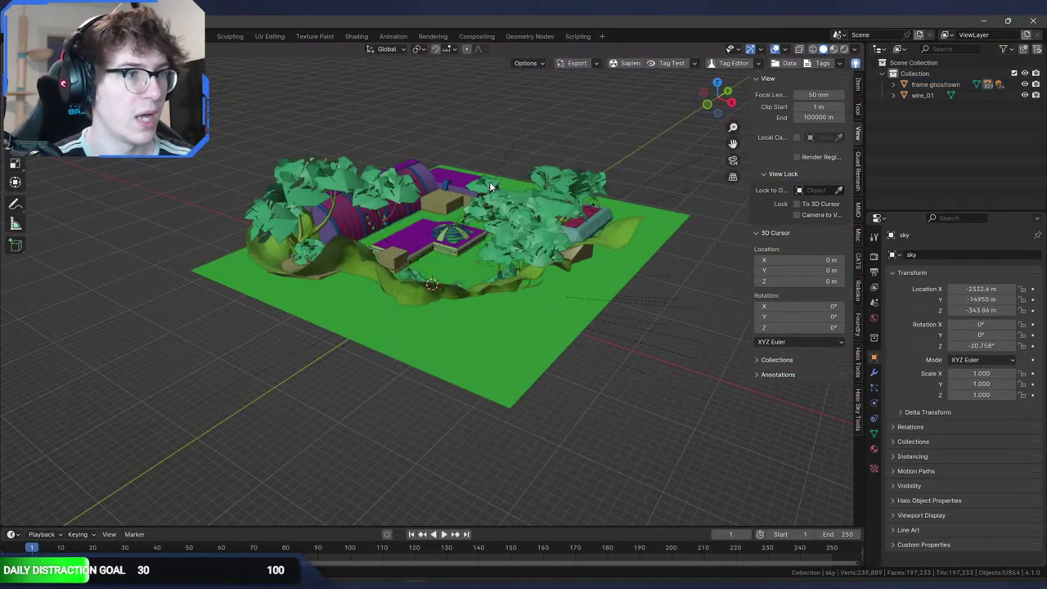
middle_click_drag(490, 182, 485, 221)
left_click(463, 303)
key("Delete")
Step: Inspect which material is assigned to the lower concrete wall face of ground_a beside the vents and pipes
scroll(462, 317, "up", 5)
left_click(463, 412)
middle_click_drag(472, 366, 247, 374)
scroll(362, 398, "up", 5)
middle_click_drag(362, 397, 463, 267, "shift")
scroll(441, 260, "up", 5)
left_click(542, 328)
key("Tab")
left_click(628, 337)
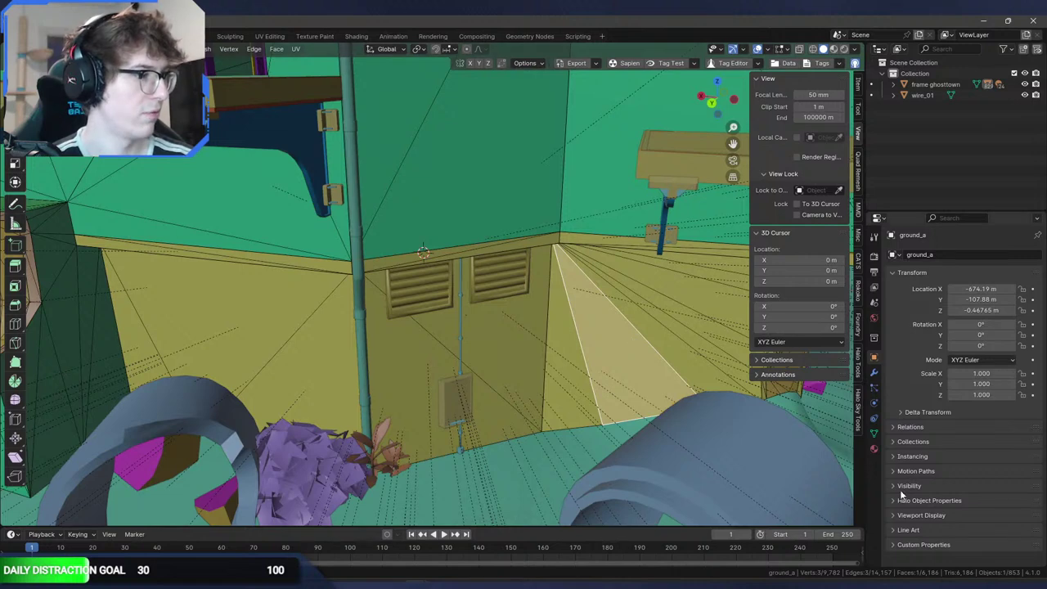
left_click(873, 448)
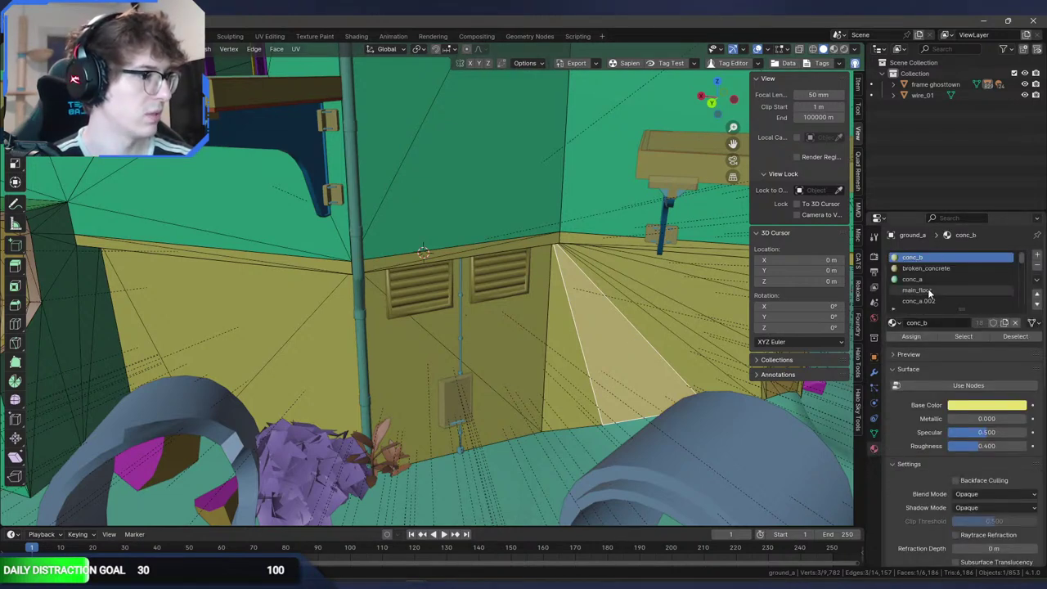
double_click(927, 263)
key("Escape")
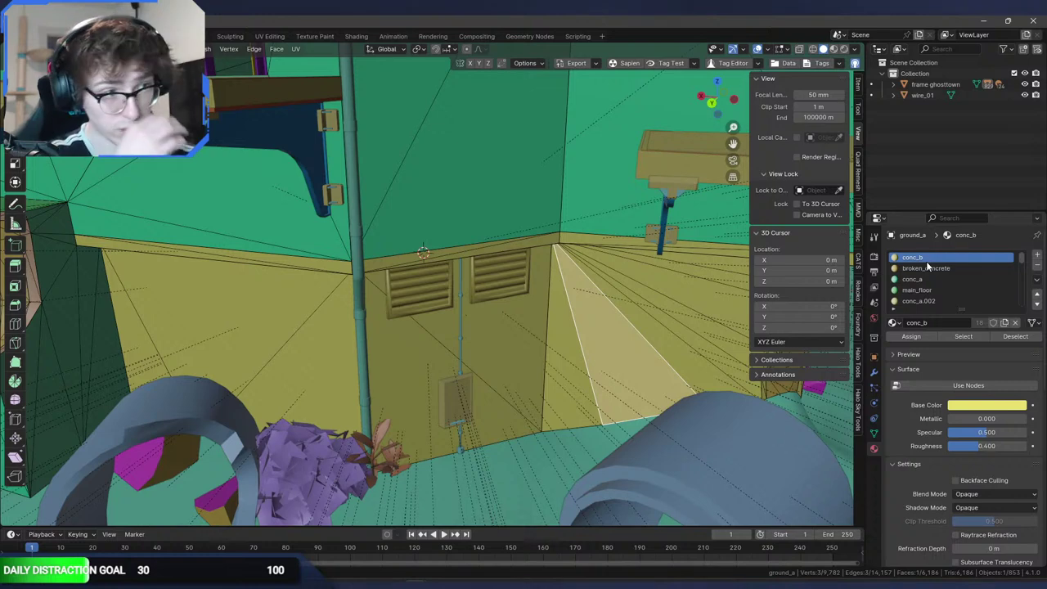
key("Tab")
scroll(444, 318, "down", 6)
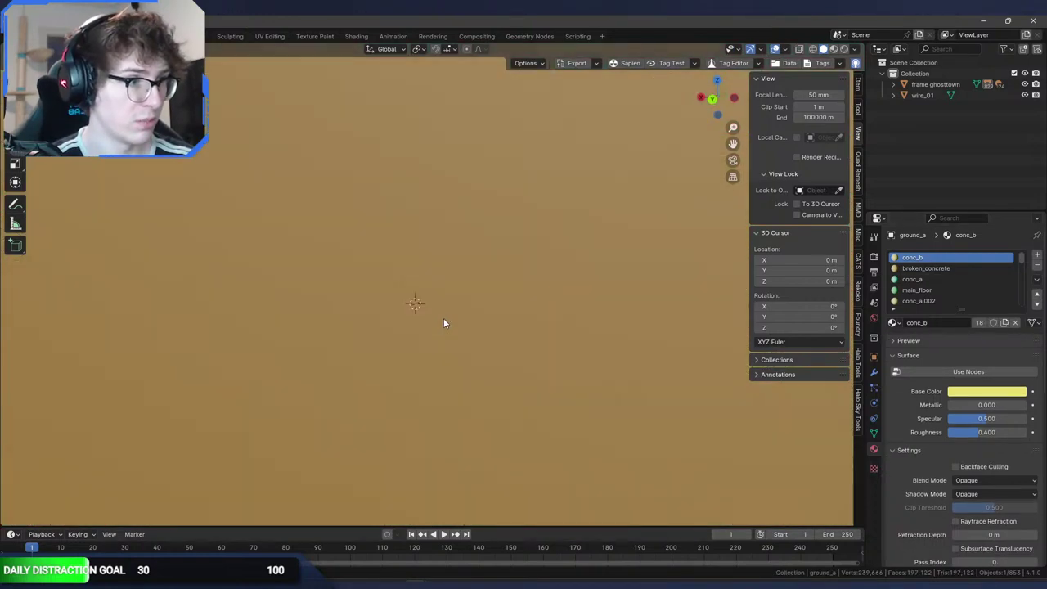
scroll(483, 379, "down", 4)
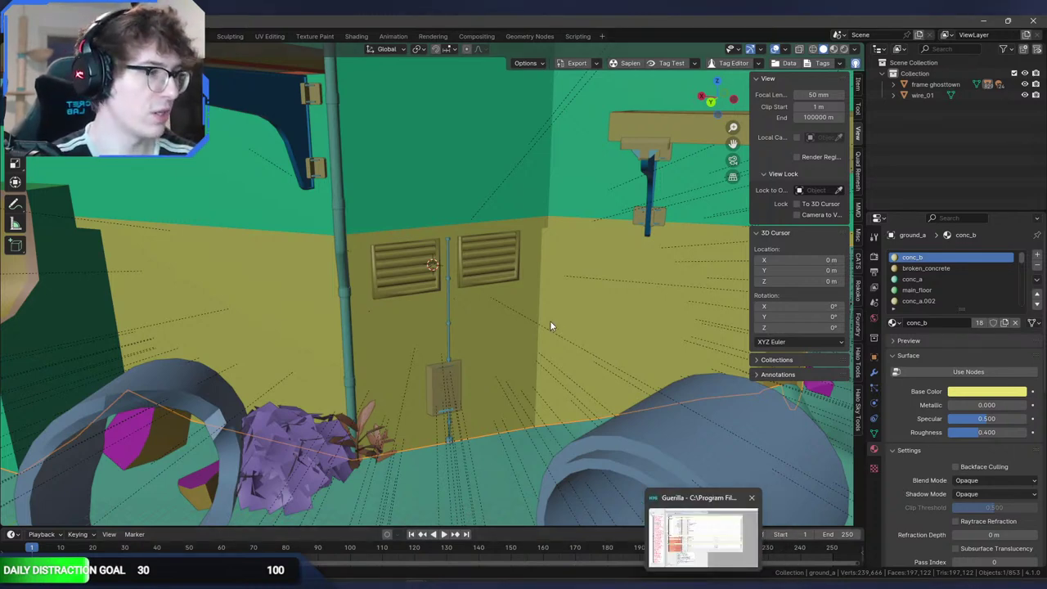
left_click(493, 254)
middle_click_drag(572, 230, 445, 256)
scroll(444, 256, "up", 1)
left_click(461, 356)
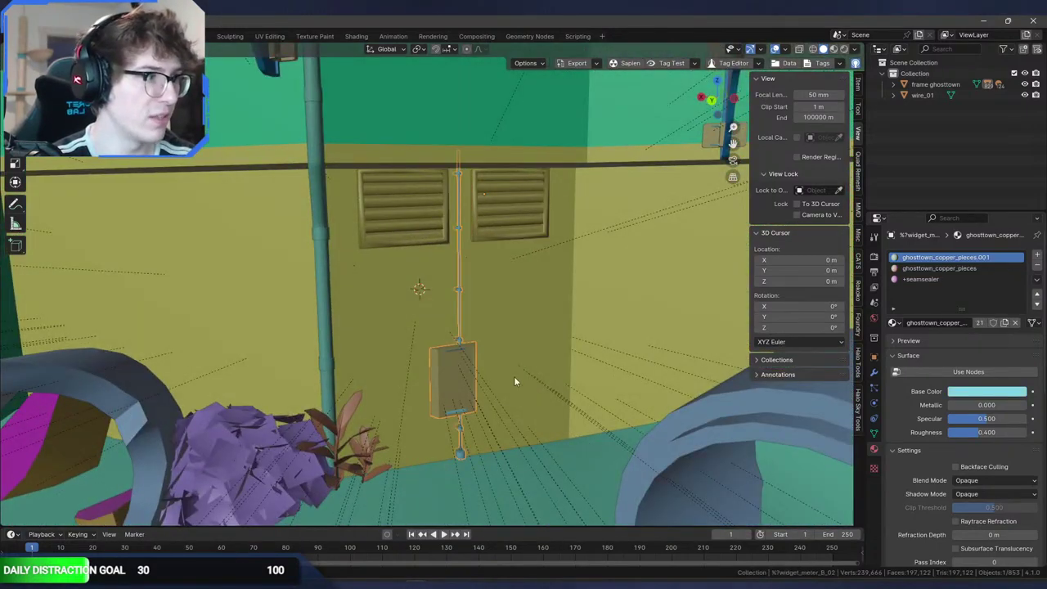
key("g")
right_click(582, 396)
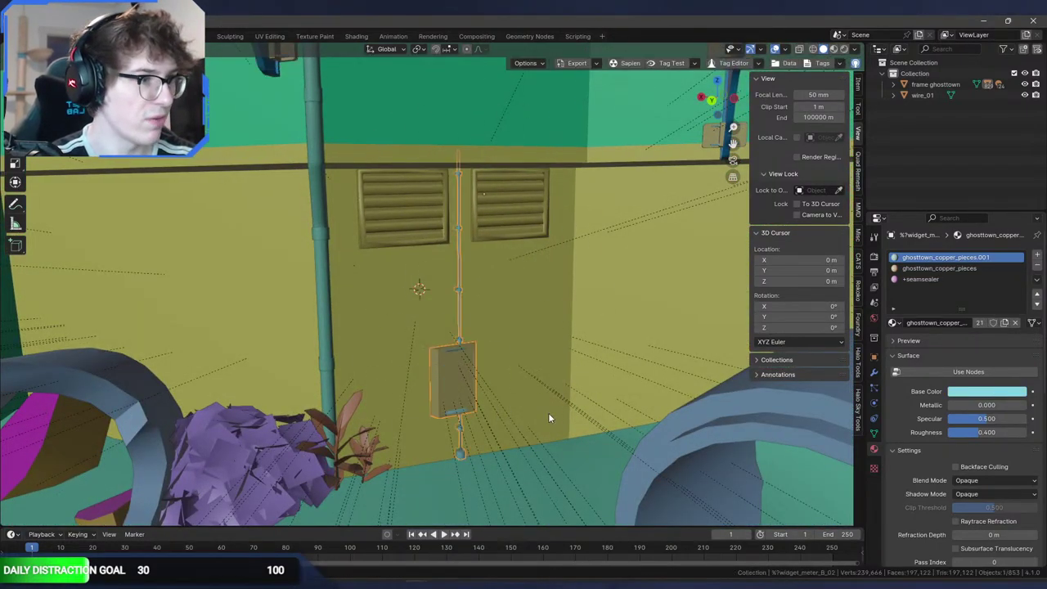
left_click(379, 423)
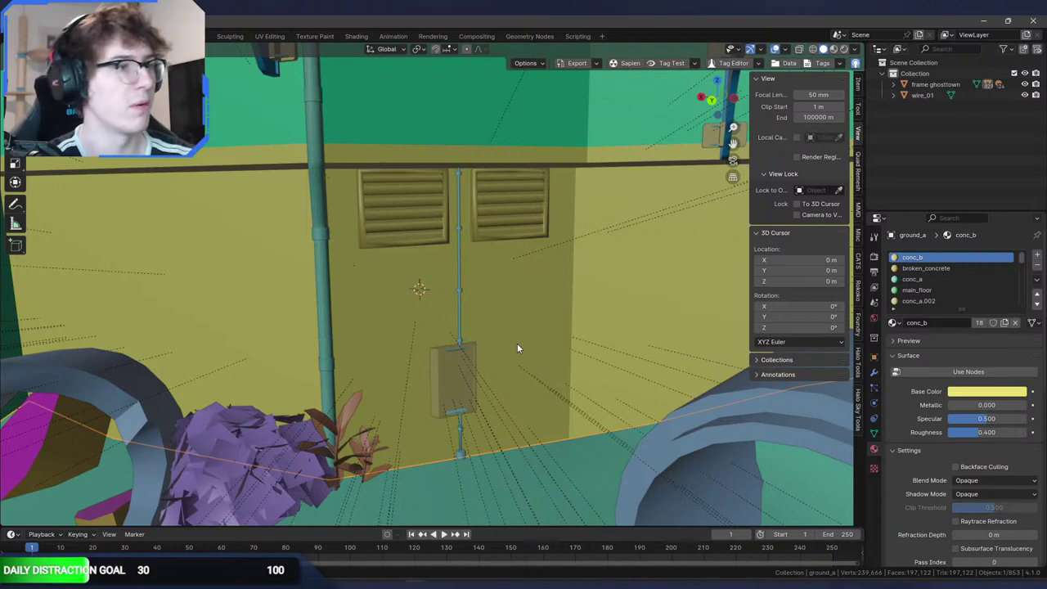
Step: Check the materials assigned to the wall meter's front face and to the lower wall face of ground_a
left_click(464, 360)
key("Tab")
left_click(462, 364)
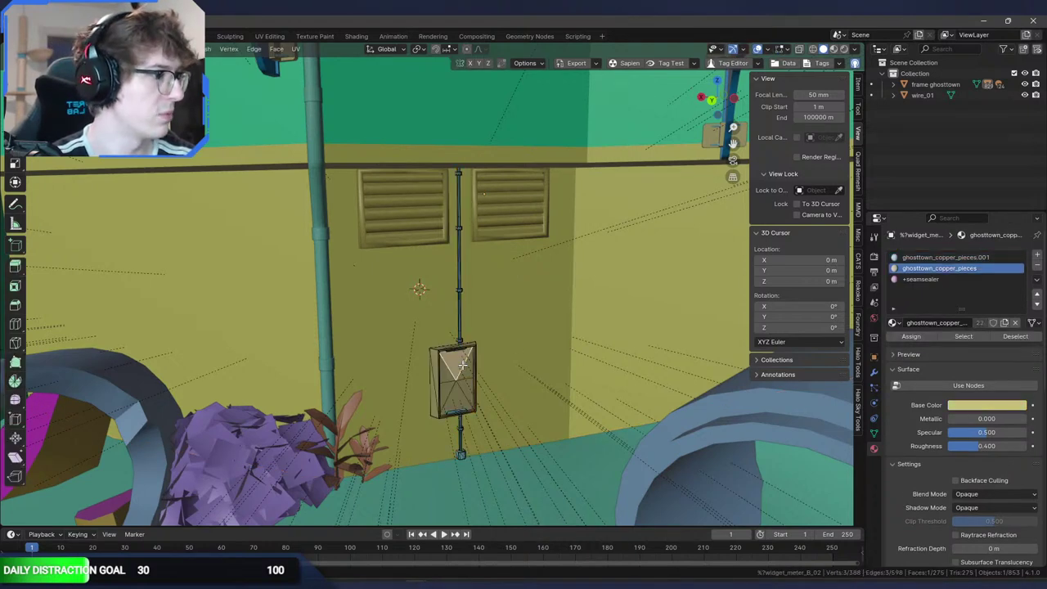
key("Tab")
left_click(541, 318)
key("Tab")
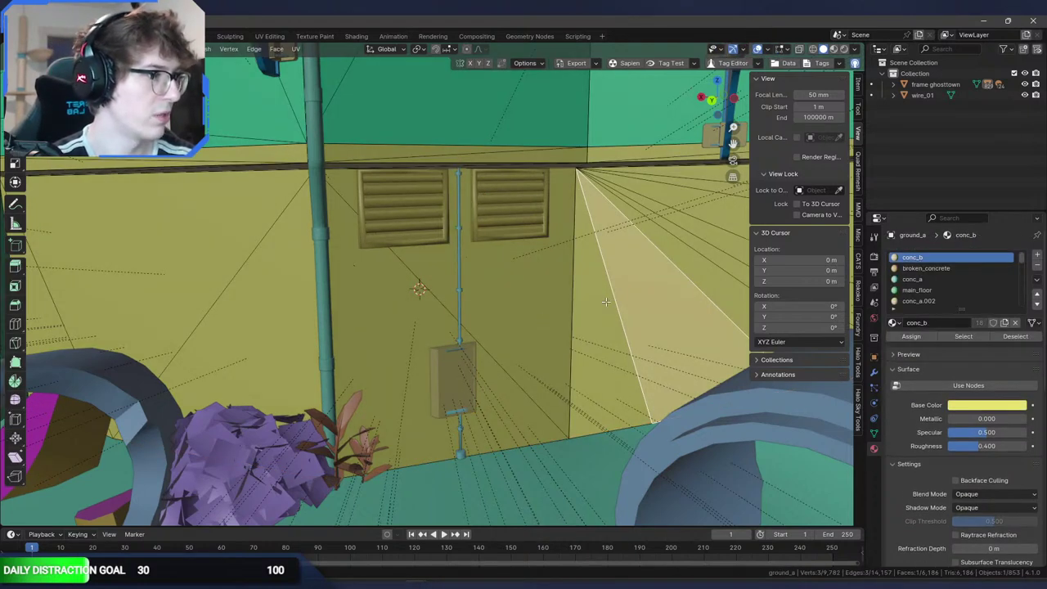
Step: Leave mesh editing in the ghosttown scene and switch to the war_of_mombasa Blender project
key("Tab")
left_click(527, 585)
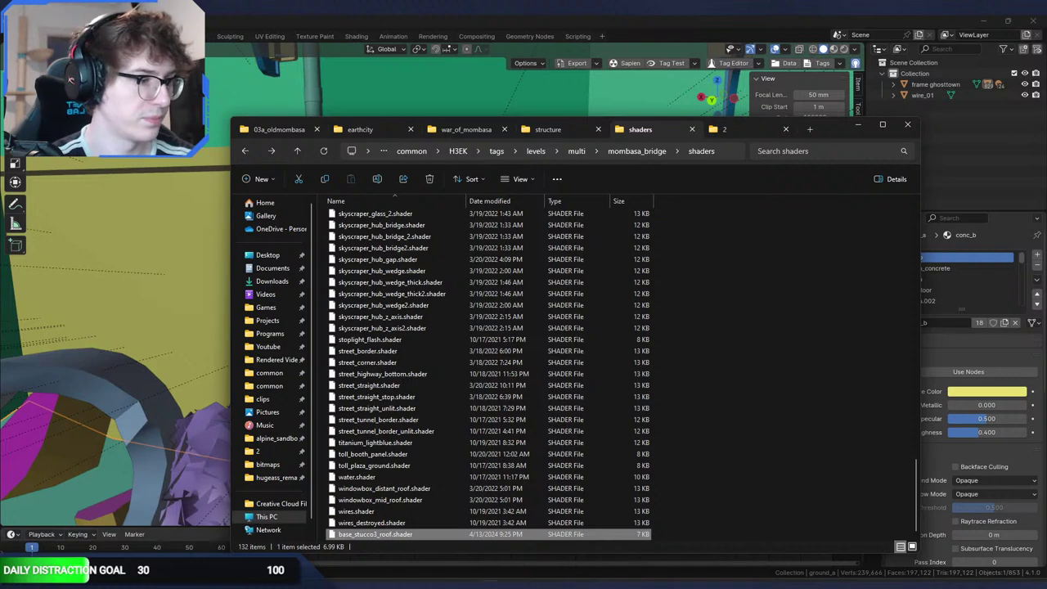
left_click(416, 583)
middle_click_drag(437, 306, 454, 402)
mouse_move(417, 580)
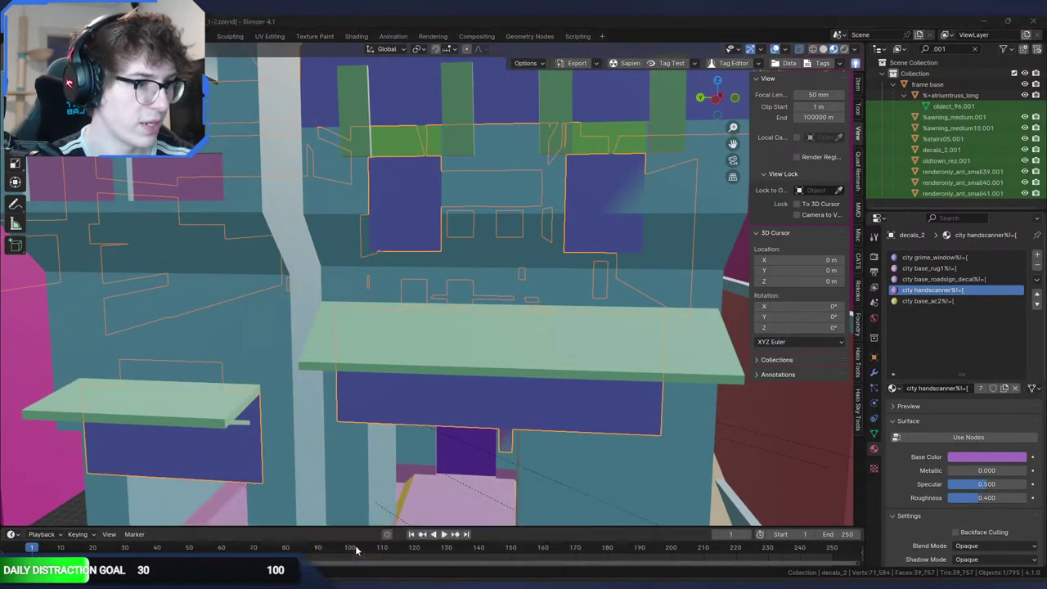
left_click(355, 548)
left_click(497, 553)
Step: Identify the wall material of the oldtown_rez building and rename its city base_stucco3 material to conc_b
scroll(498, 367, "down", 3)
middle_click_drag(497, 366, 535, 368)
left_click(577, 416)
key("Tab")
key("Tab")
left_click(556, 415)
key("Tab")
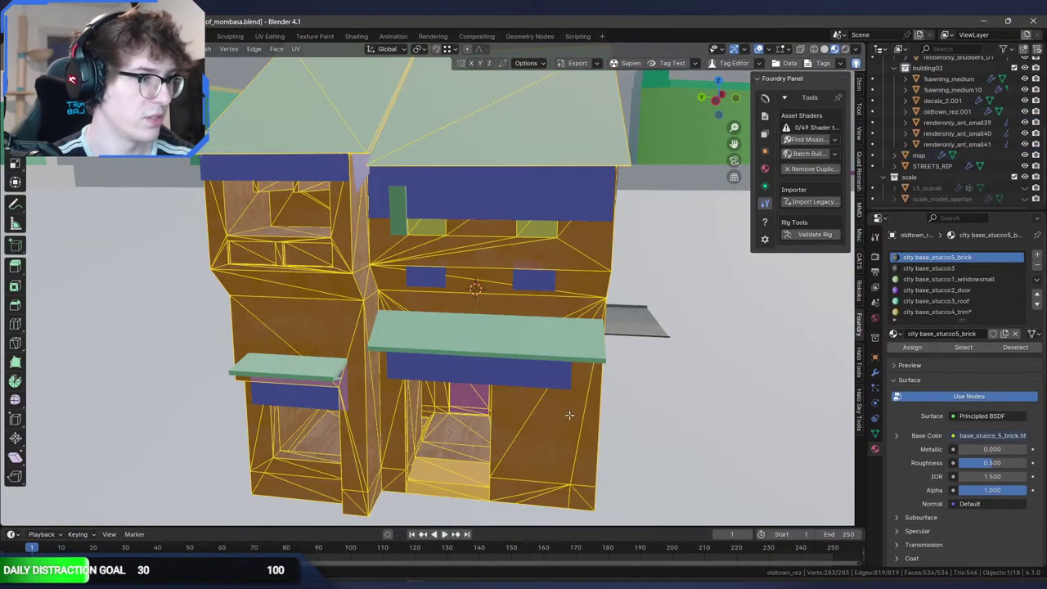
left_click(530, 405)
left_click(976, 347)
middle_click_drag(495, 288, 603, 326)
scroll(638, 330, "up", 2)
key("Tab")
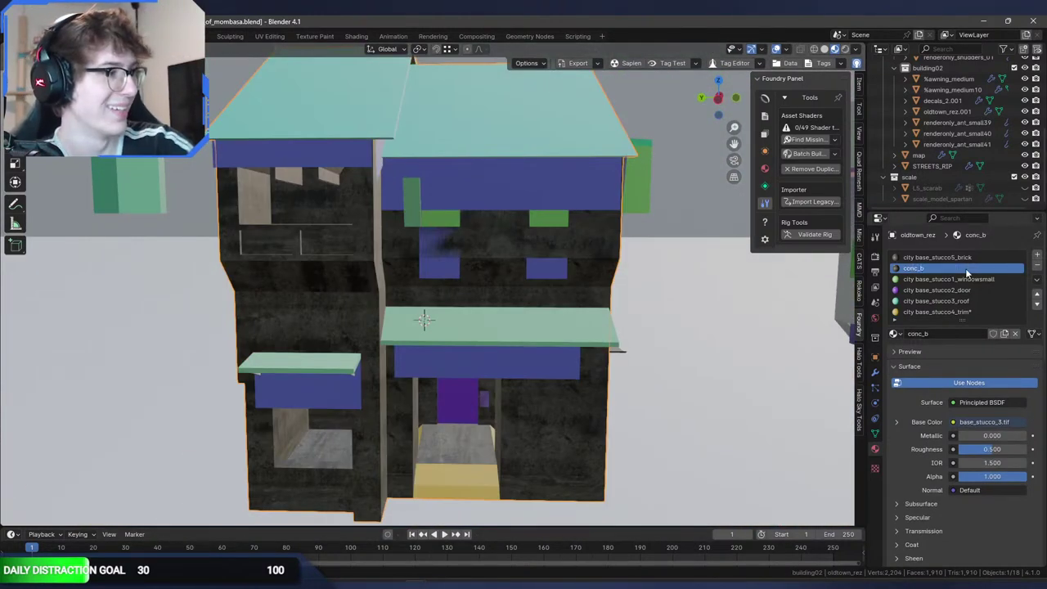
Step: Save war_of_mombasa.blend and export the scene as a Halo Amalgam Scene Specification file, war_of_mombasa.ASS
key("ctrl+s")
left_click(27, 36)
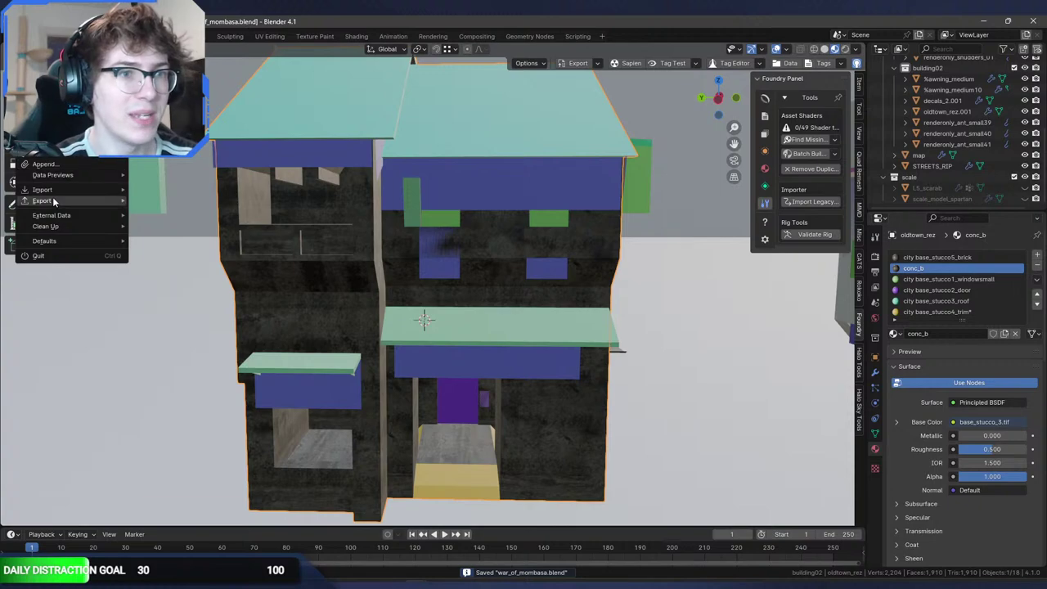
mouse_move(53, 200)
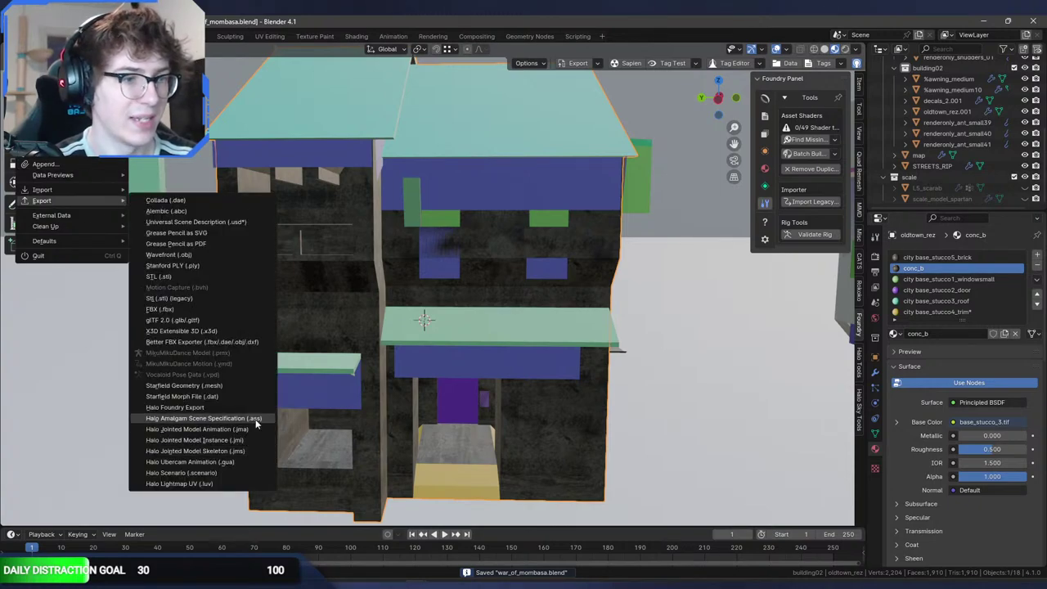
left_click(255, 418)
double_click(479, 202)
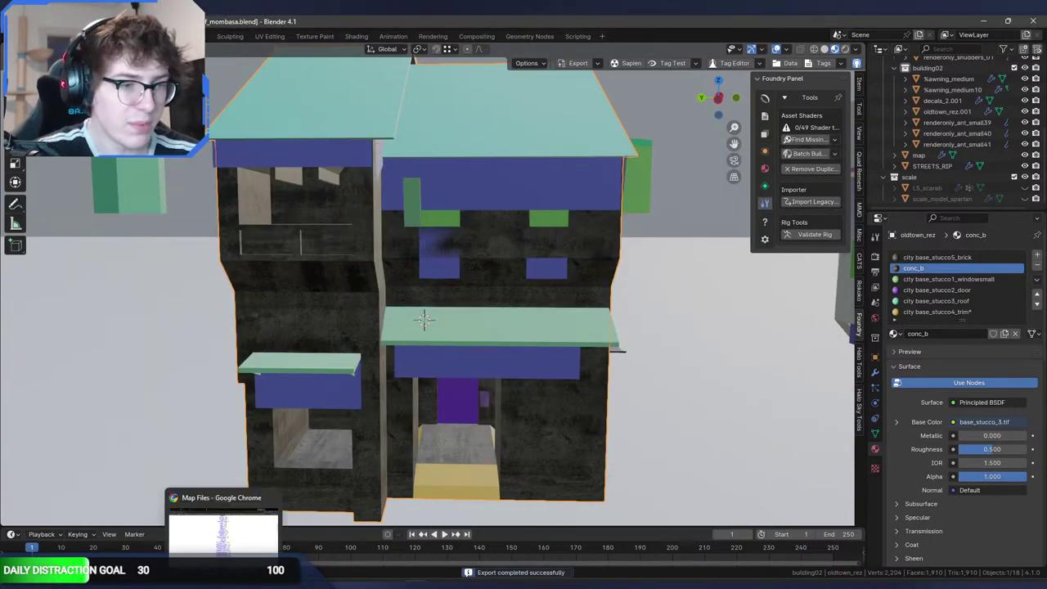
Step: Copy the exported war_of_mombasa.ASS into the level's data structure folder in File Explorer, replacing the existing file
left_click(214, 584)
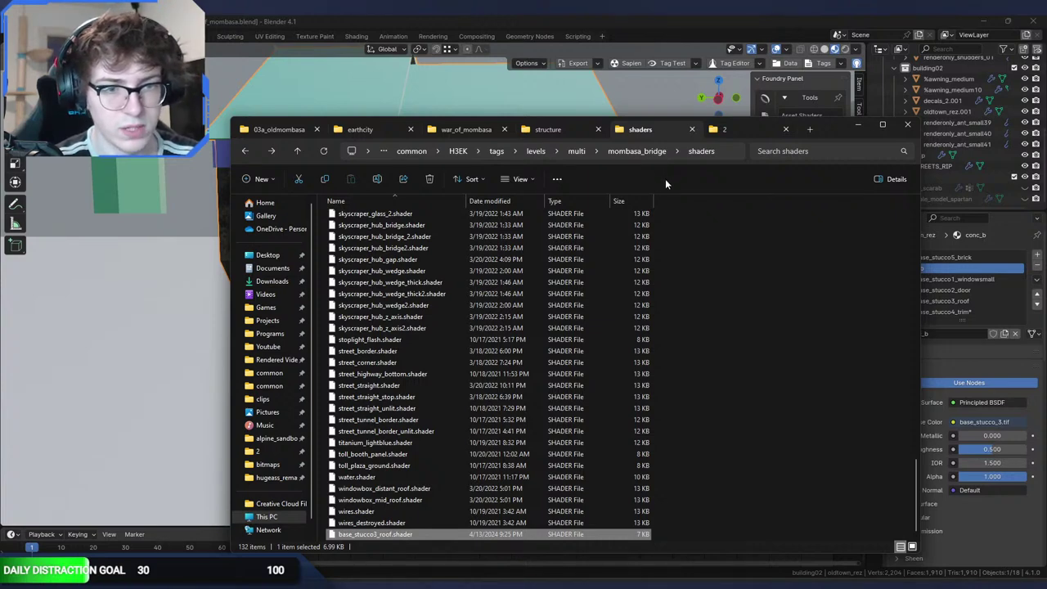
left_click(722, 131)
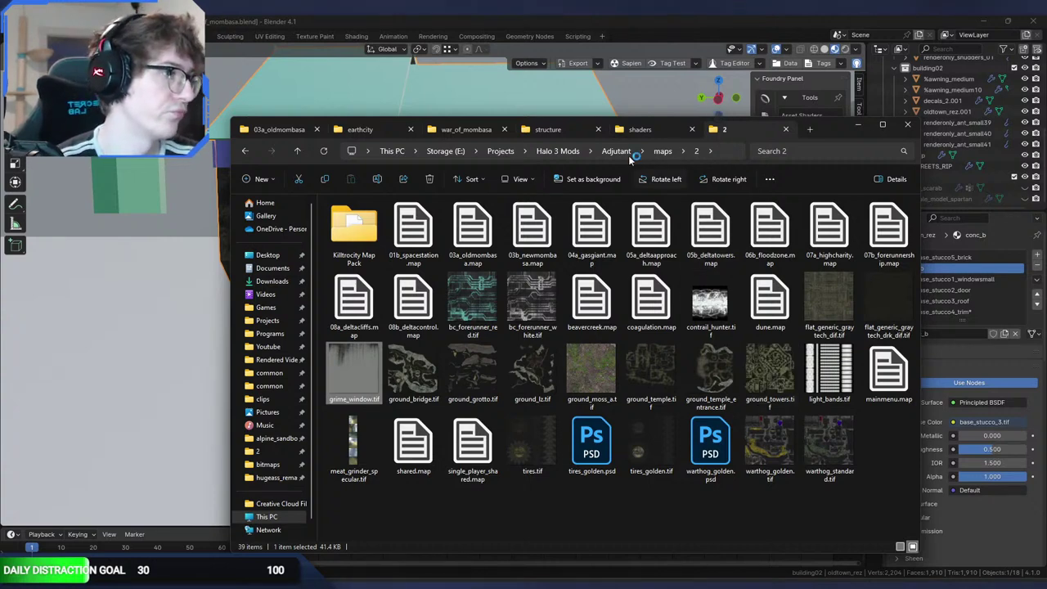
left_click(643, 132)
left_click(544, 134)
left_click_drag(486, 309, 382, 210)
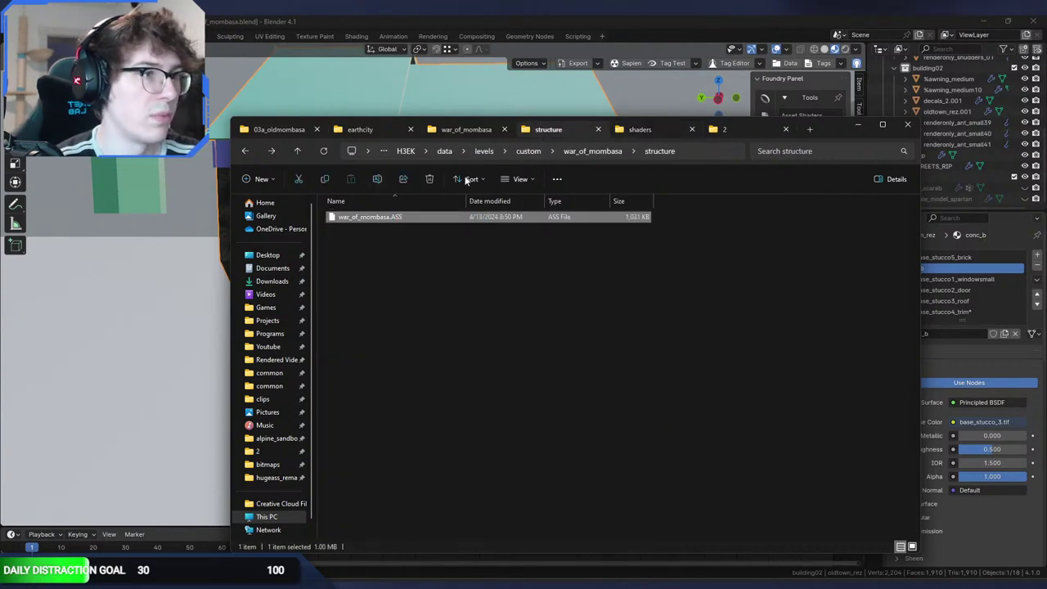
left_click(472, 130)
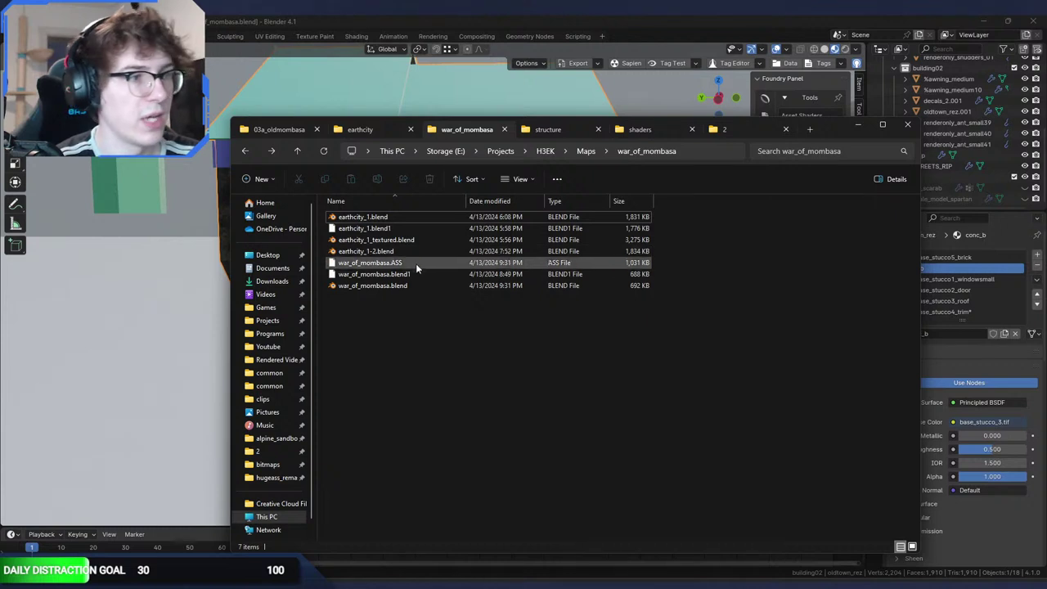
left_click(440, 267)
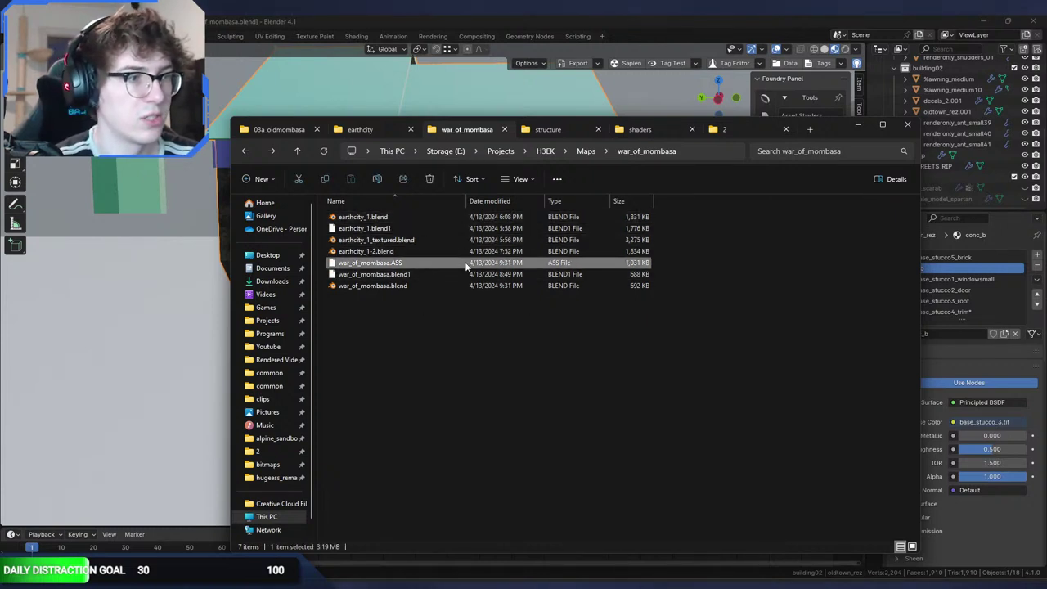
left_click(554, 125)
key("ctrl+v")
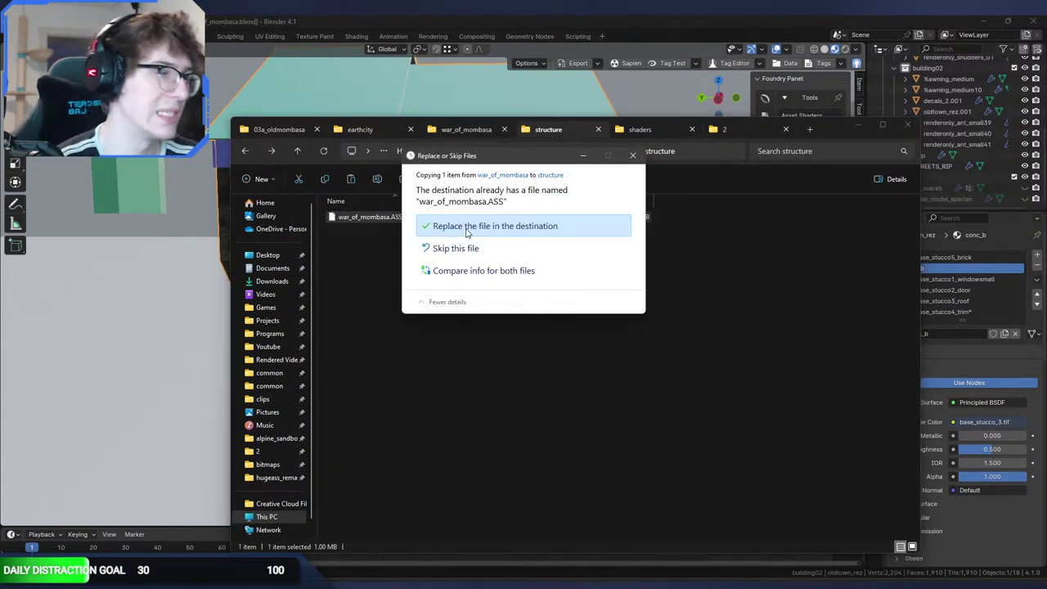
left_click(468, 228)
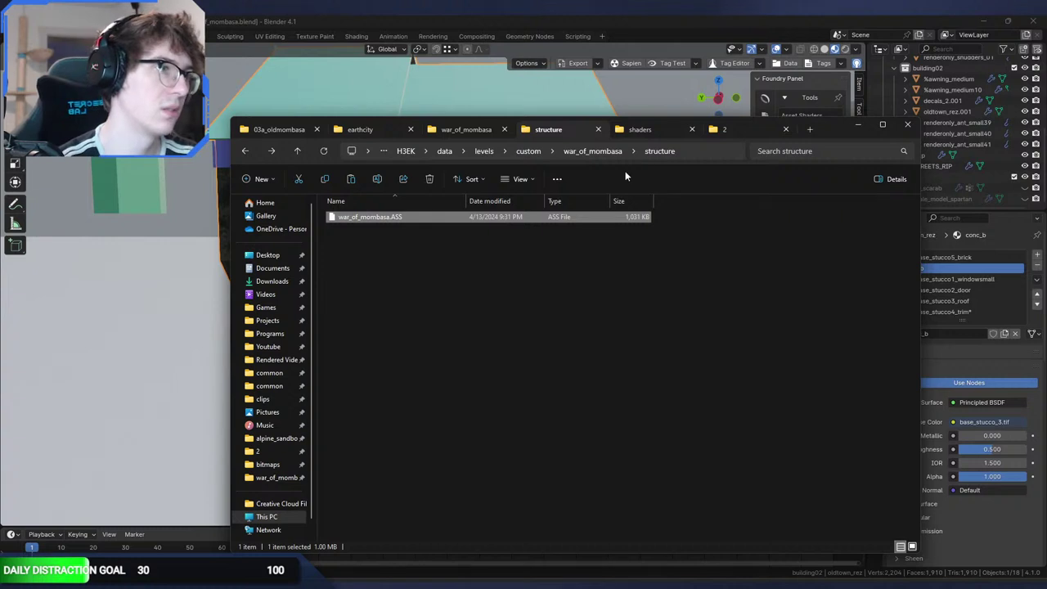
Step: Create a shaders folder inside the H3EK tags\levels\custom\war_of_mombasa folder
left_click(643, 133)
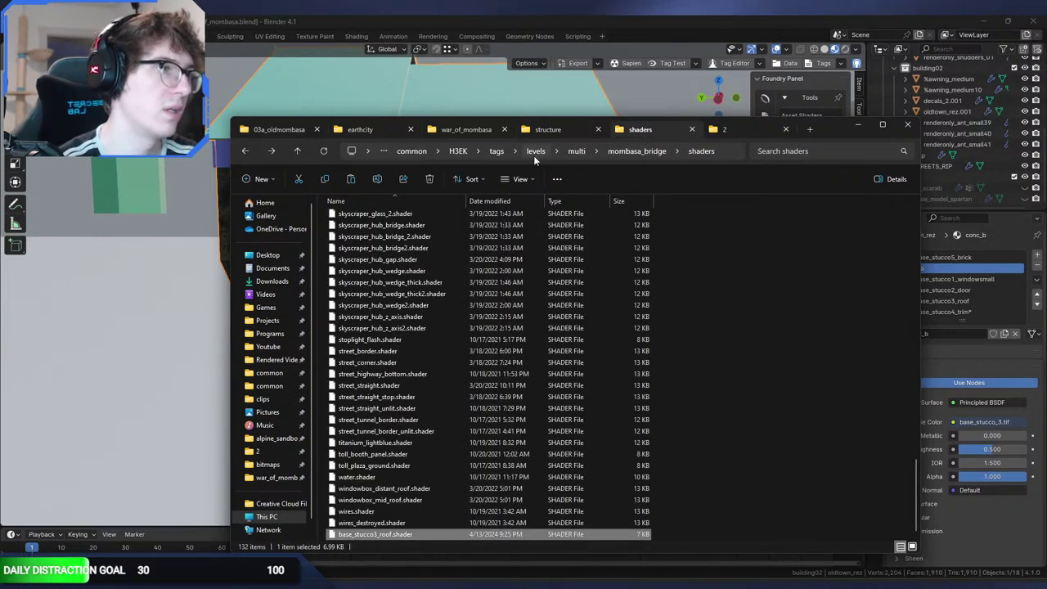
left_click(534, 152)
double_click(388, 230)
double_click(378, 218)
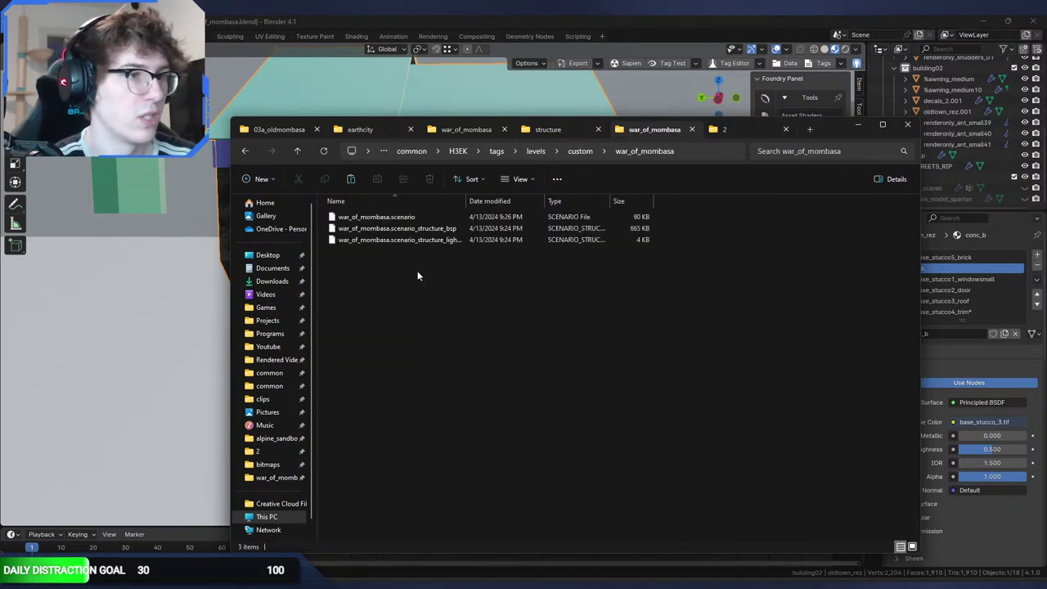
key("ctrl+shift+n")
type("shaders")
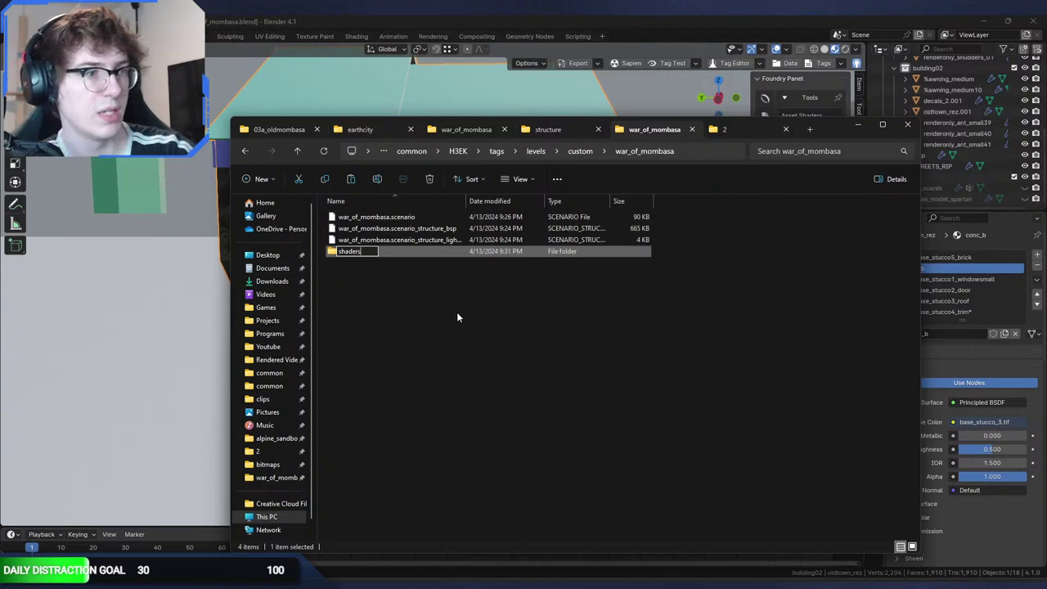
key("Return")
Step: Copy conc_b.shader from the tags\levels\dlc\ghosttown\shaders folder into war_of_mombasa's new shaders folder
left_click(530, 155)
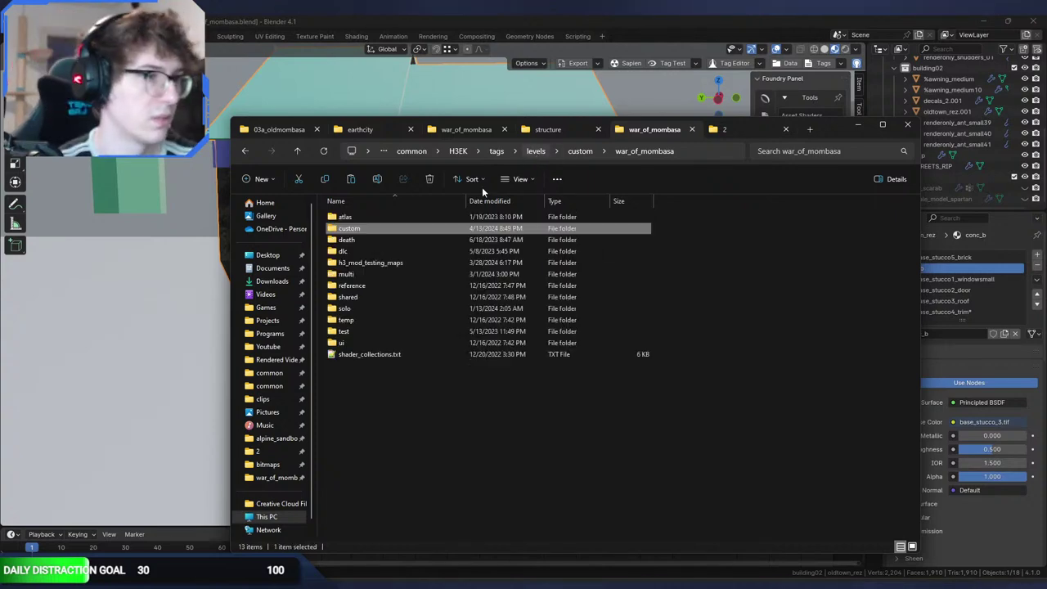
double_click(363, 253)
double_click(374, 297)
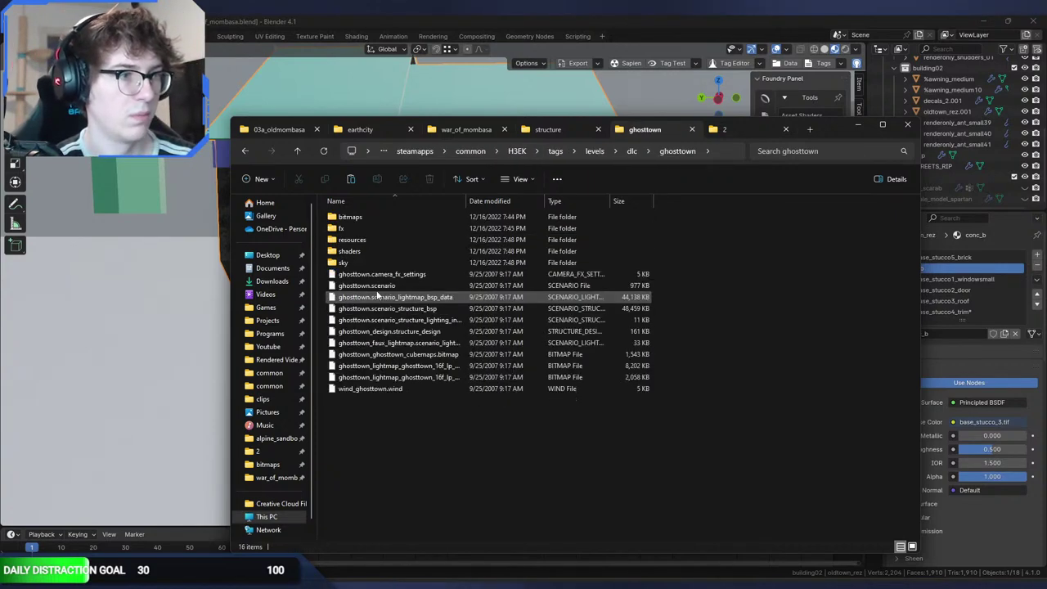
double_click(377, 253)
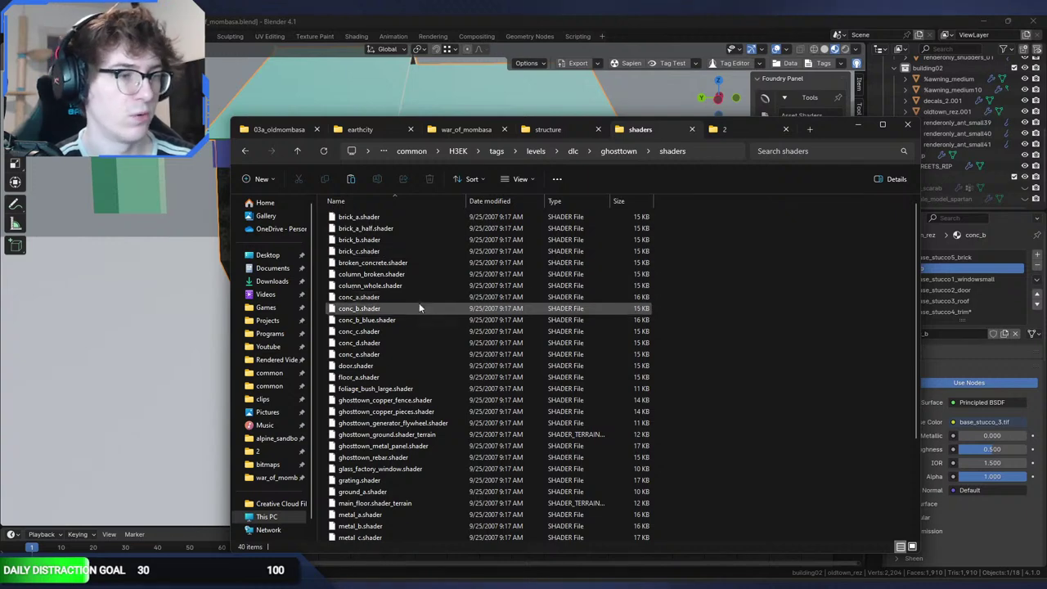
left_click(246, 158)
left_click(246, 158)
left_click(245, 158)
left_click(248, 161)
double_click(365, 219)
key("ctrl+v")
Step: Rerun the tool structure import of levels\custom\war_of_mombasa\structure\war_of_mombasa.ass in the command prompt
left_click(769, 584)
key("Up")
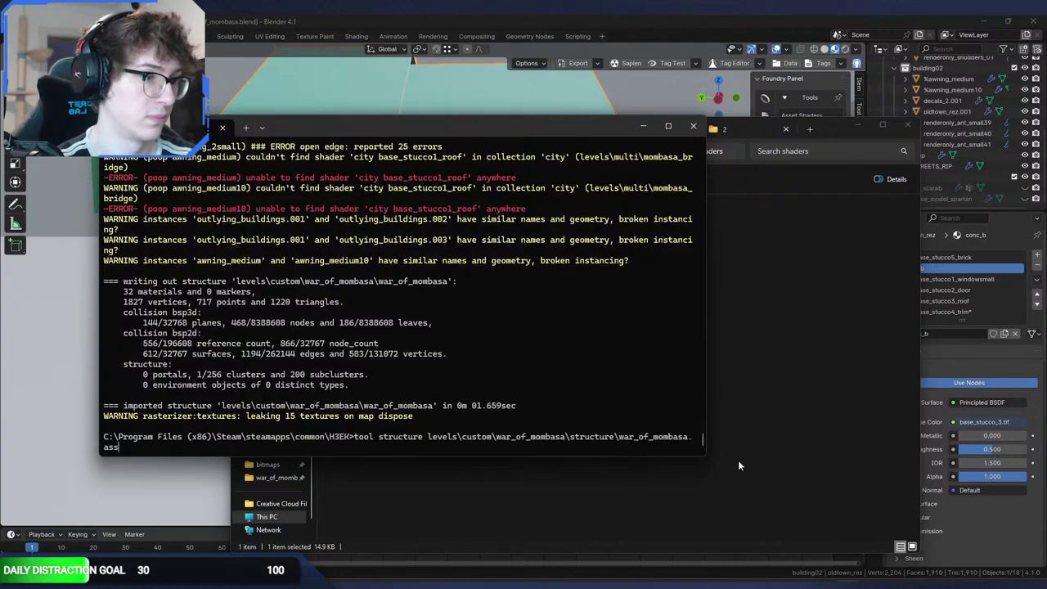
key("Return")
Step: Fly around the building in H3 Sapien to examine the concrete shader on its walls up close and from afar
left_click(733, 580)
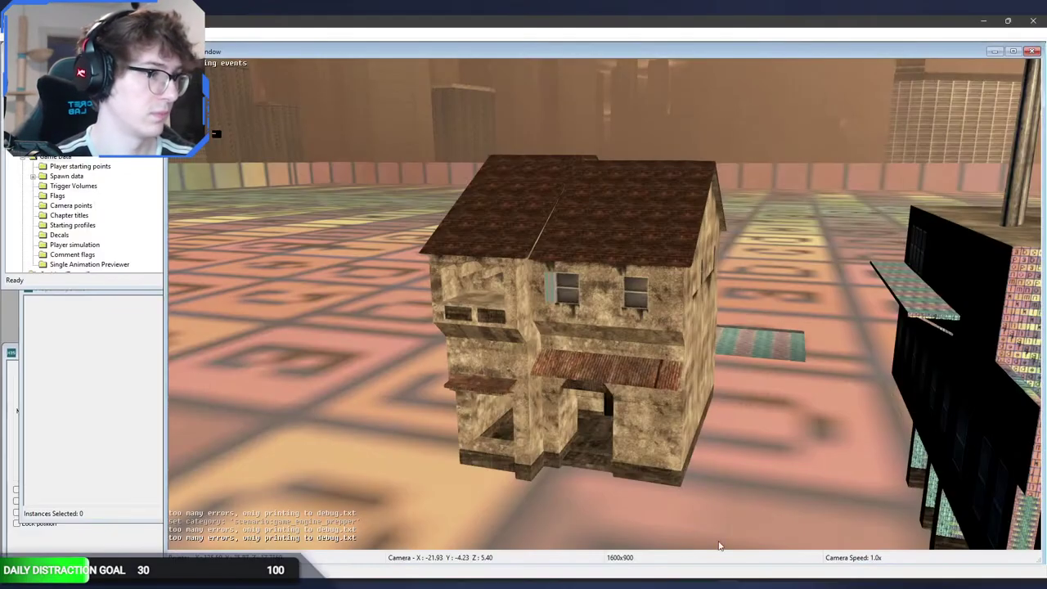
key("w")
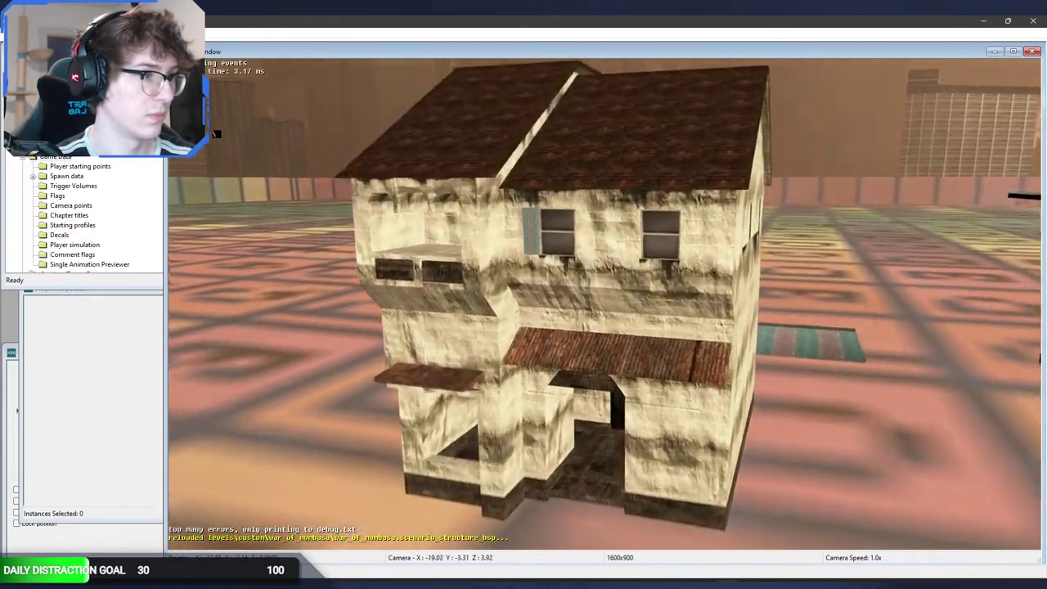
key("w")
key("f")
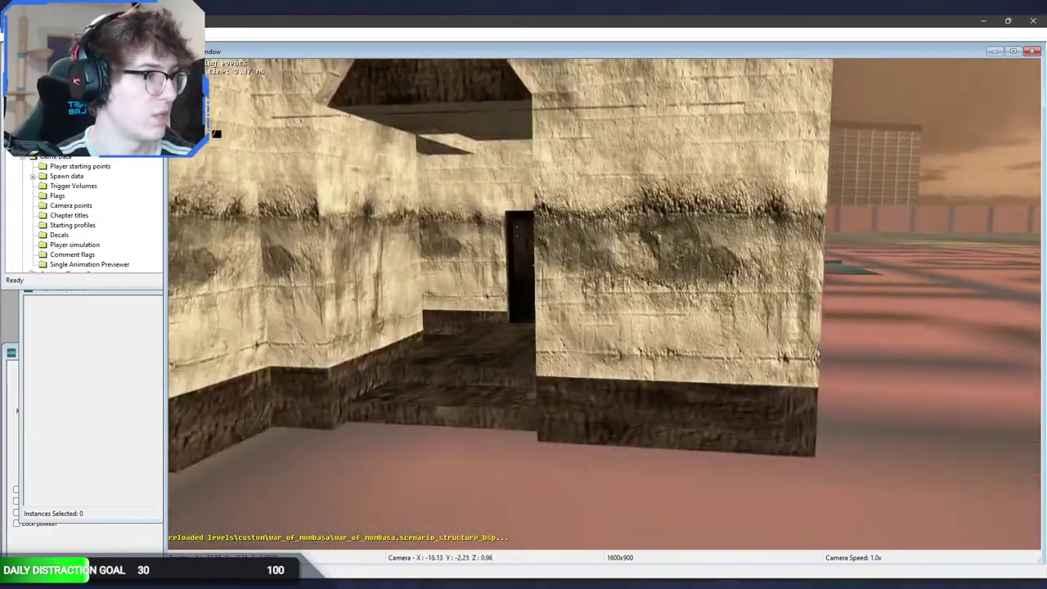
key("s")
key("a")
key("w")
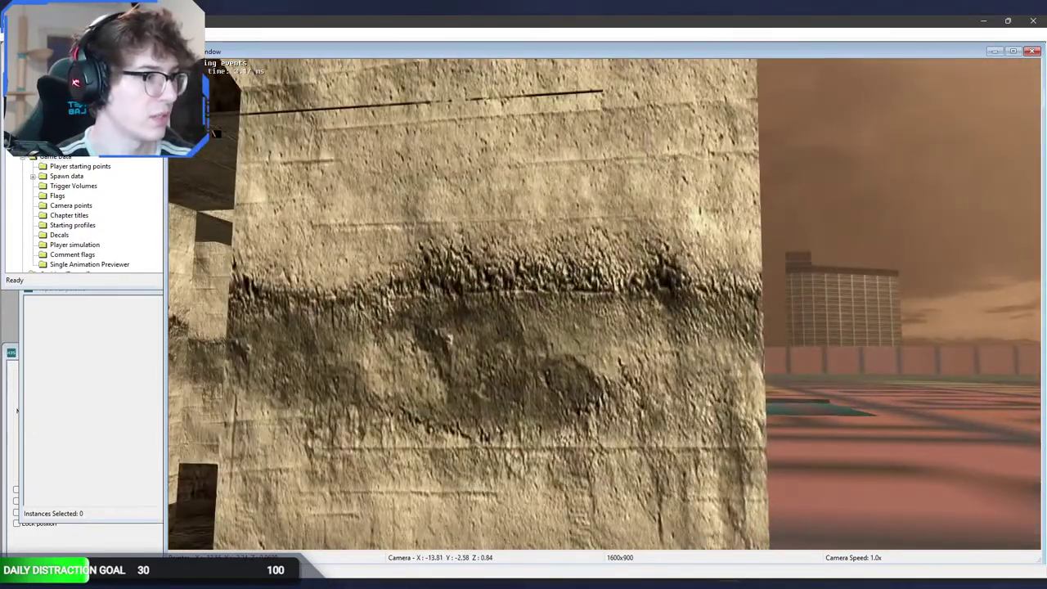
key("s")
key("r")
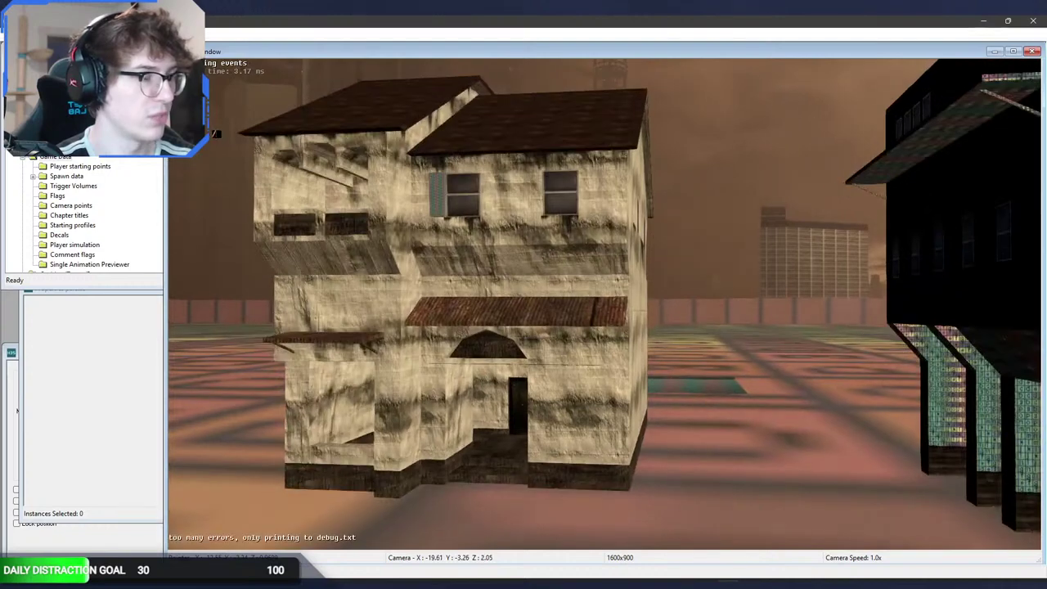
Step: Check the material on the upper wall face above the vents in the ghosttown Blender scene, then return to Sapien
key("alt+Tab")
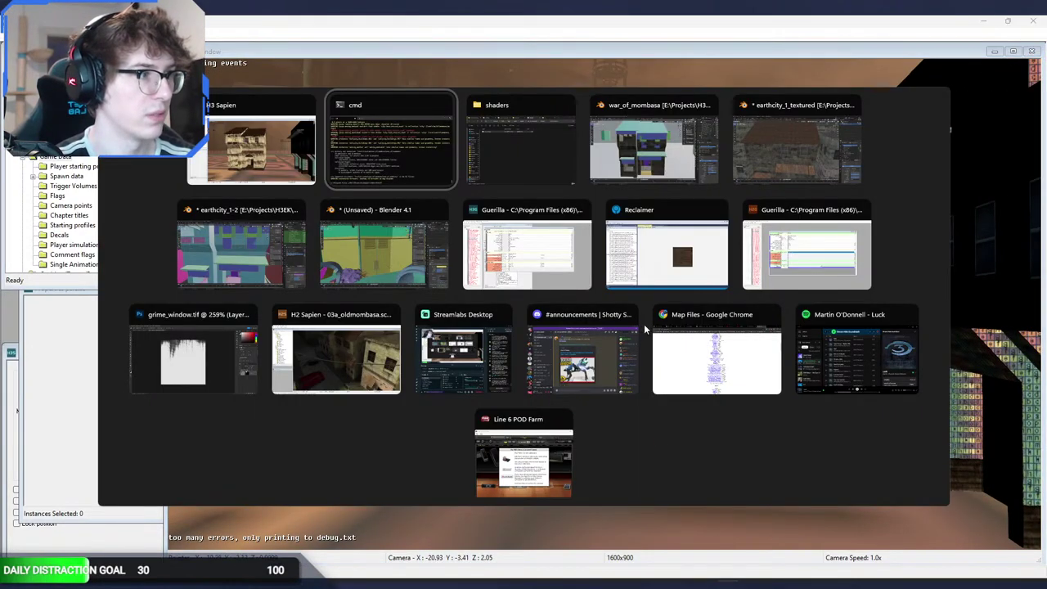
left_click(422, 262)
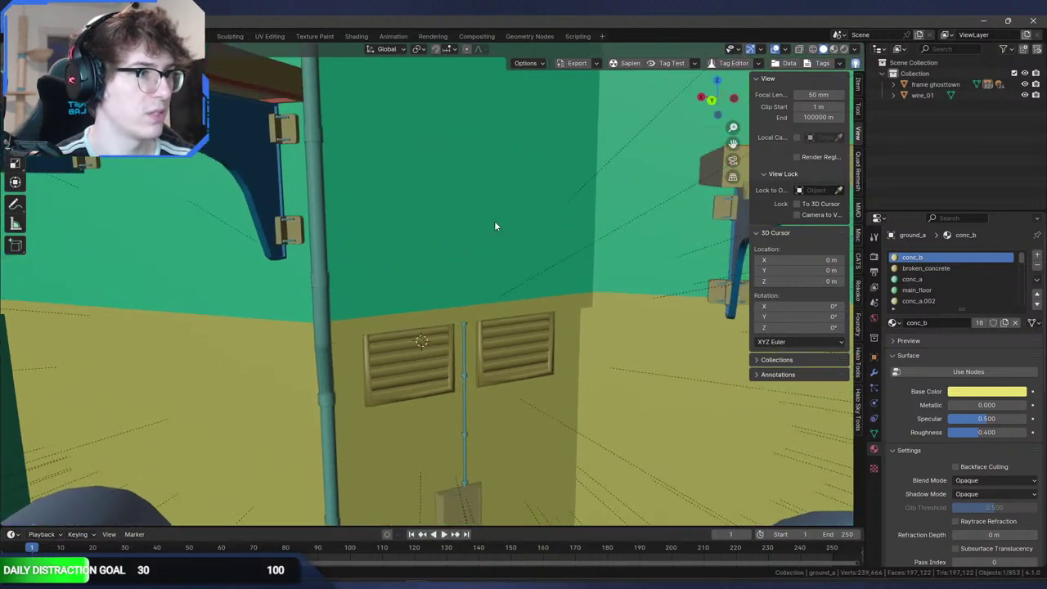
left_click(456, 185)
key("Tab")
key("Tab")
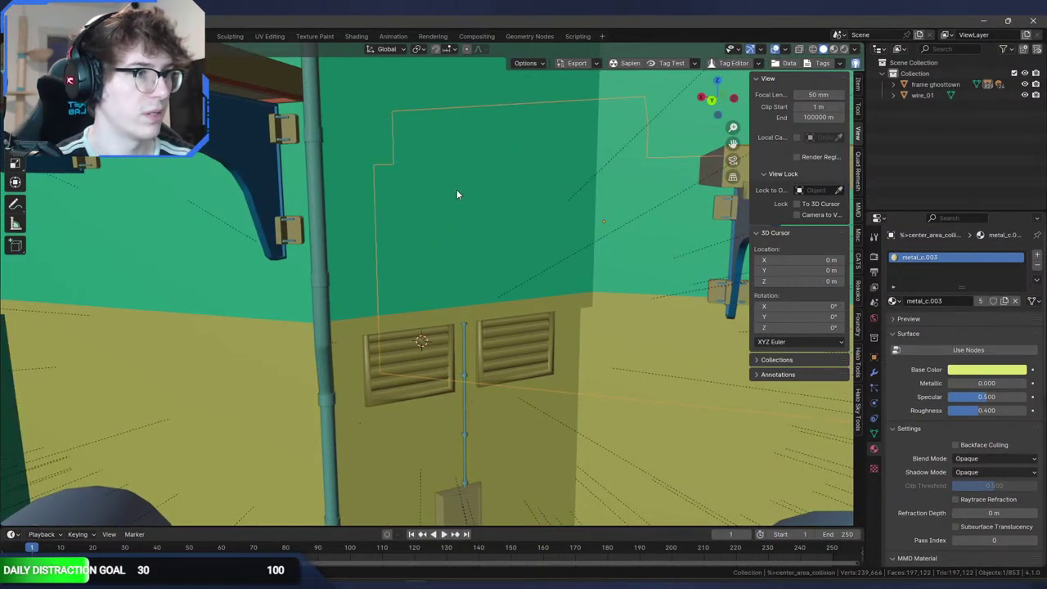
left_click(458, 189)
key("Tab")
left_click(454, 191)
key("alt+Tab")
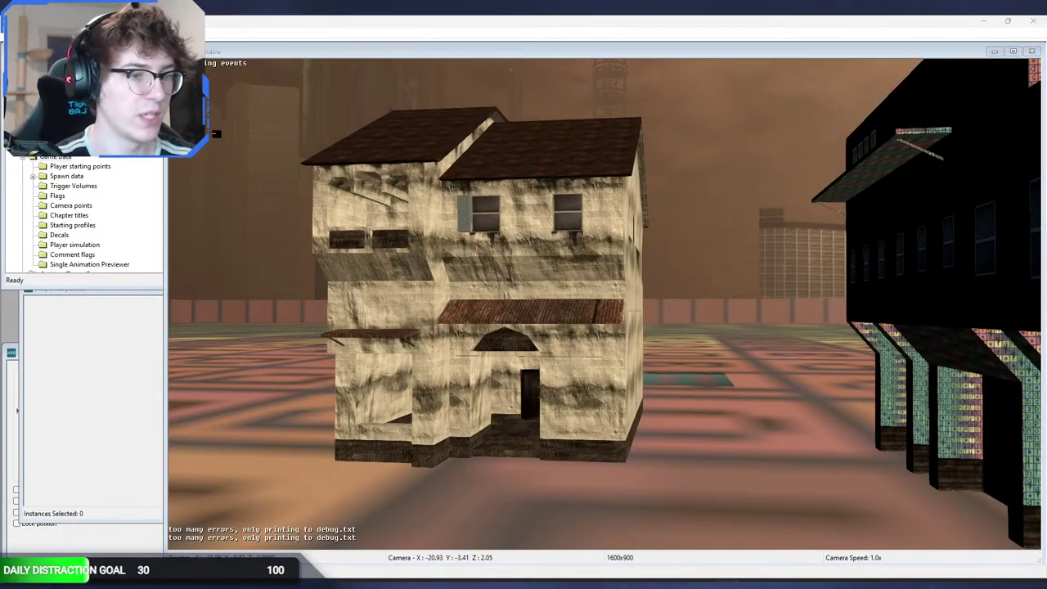
Step: Copy the ghosttown shaders conc_a, conc_b_blue, conc_c, conc_d, conc_e and floor_a into war_of_mombasa's shaders folder
left_click(327, 583)
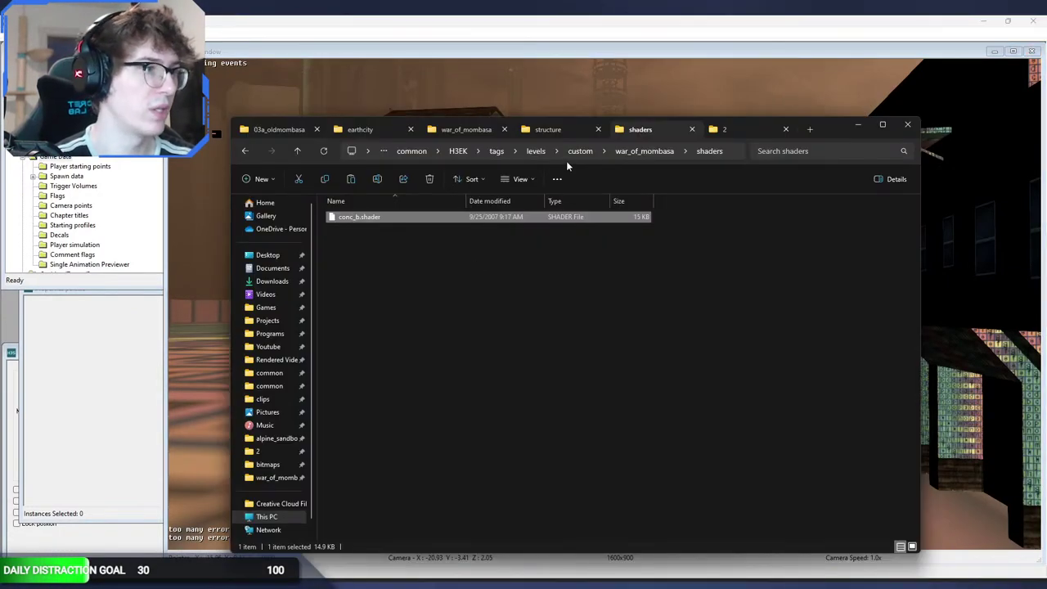
left_click(530, 155)
double_click(376, 252)
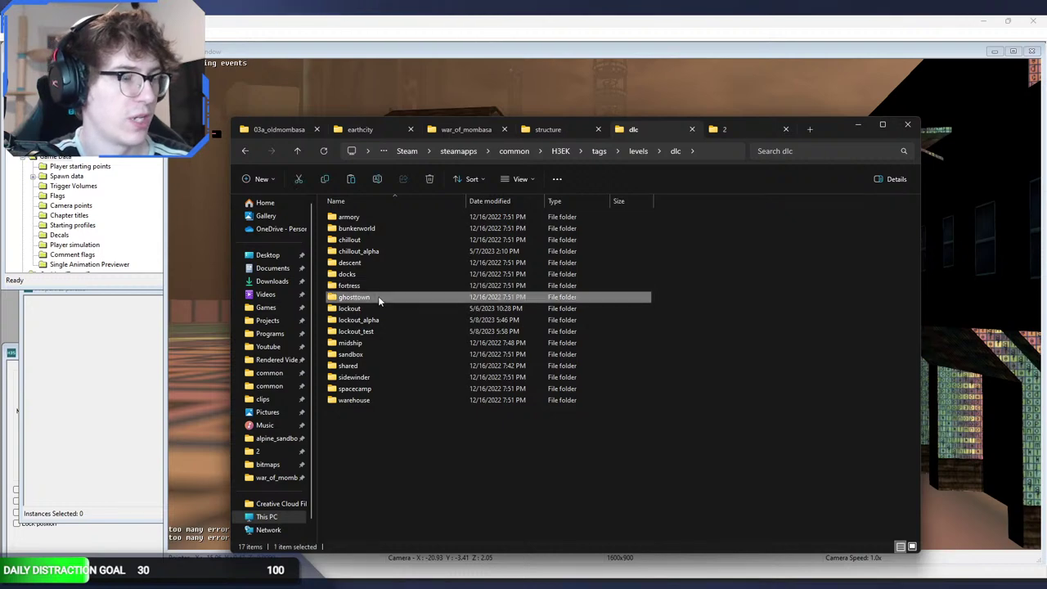
double_click(376, 297)
double_click(371, 249)
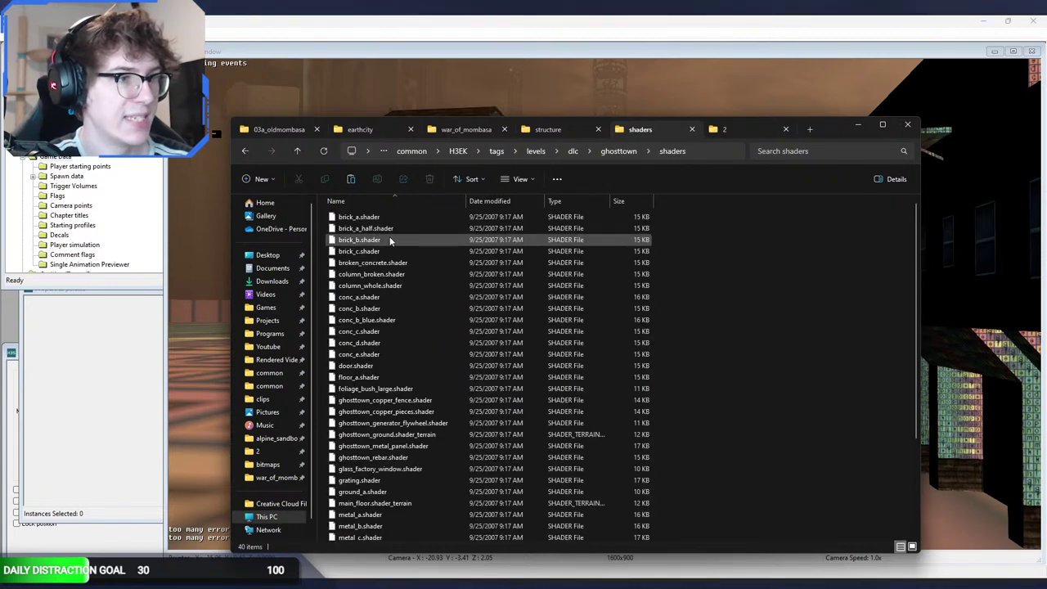
left_click(385, 299)
left_click(384, 320, "ctrl")
left_click(383, 333, "ctrl")
left_click(382, 344, "ctrl")
left_click(380, 355, "ctrl")
left_click(378, 377, "ctrl")
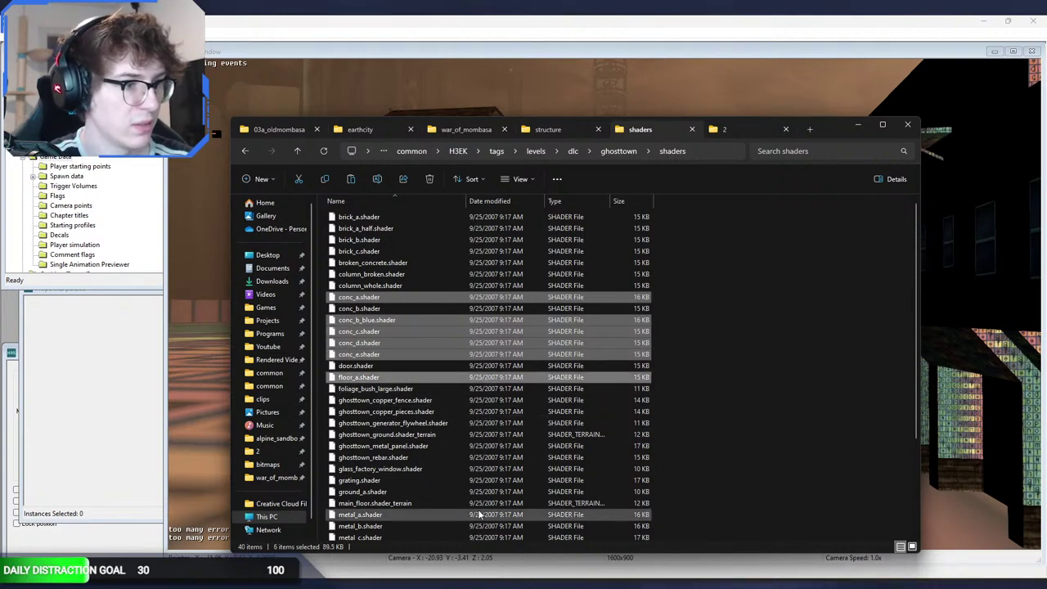
left_click(246, 151)
left_click(246, 151)
left_click(247, 152)
left_click(247, 152)
key("ctrl+v")
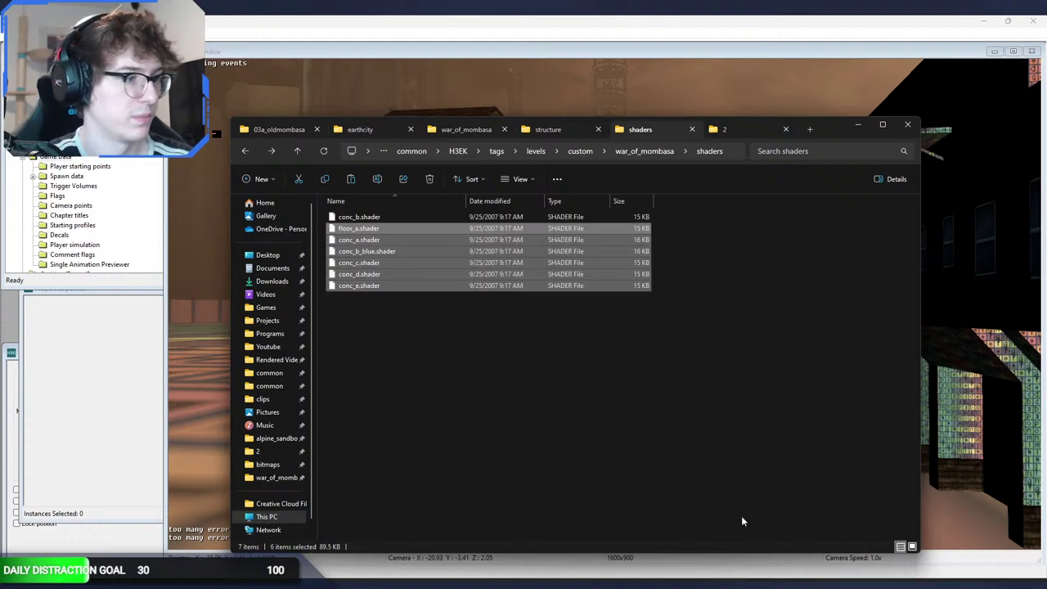
Step: Switch to the war_of_mombasa Blender file and open the oldtown_rez building mesh for editing
left_click(416, 586)
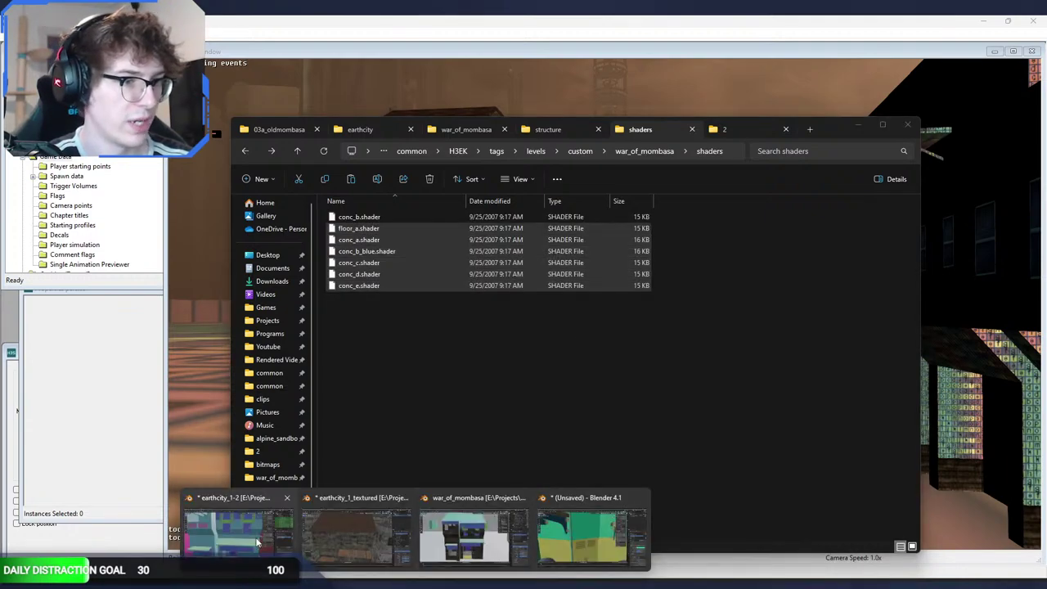
left_click(258, 542)
scroll(535, 336, "down", 8)
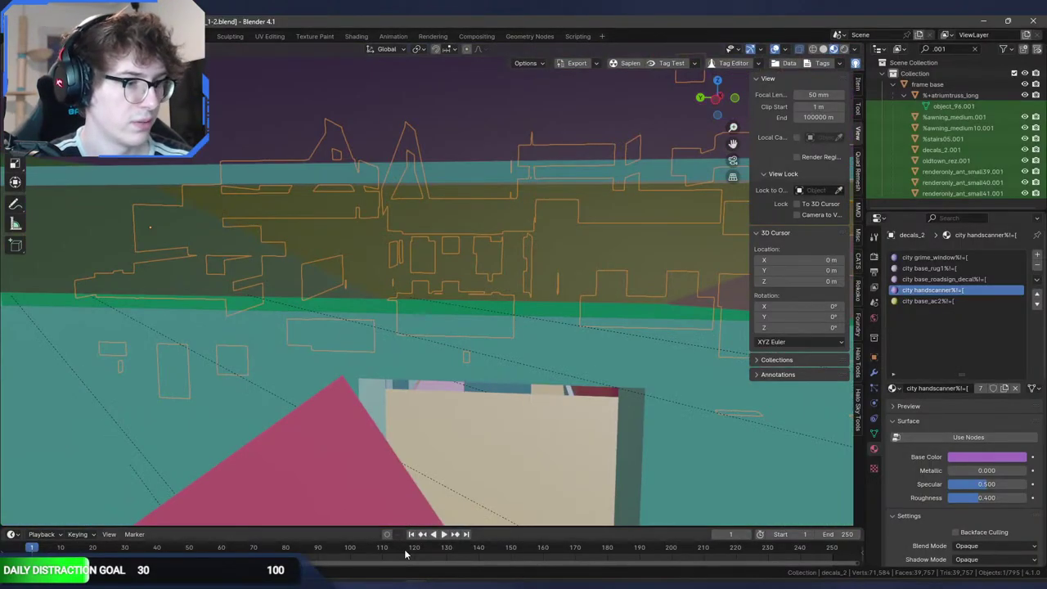
left_click(416, 586)
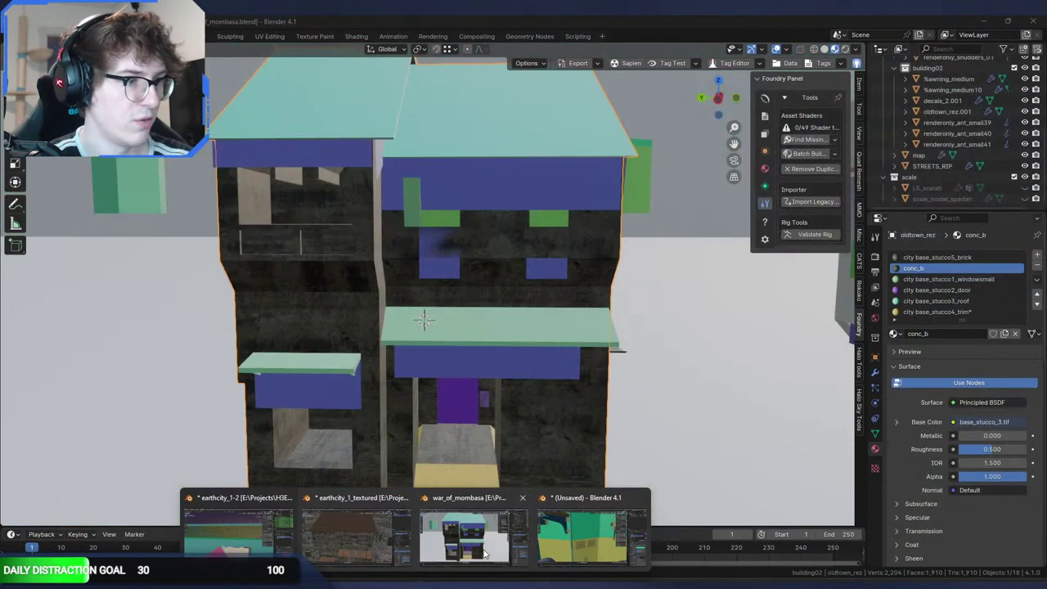
left_click(475, 538)
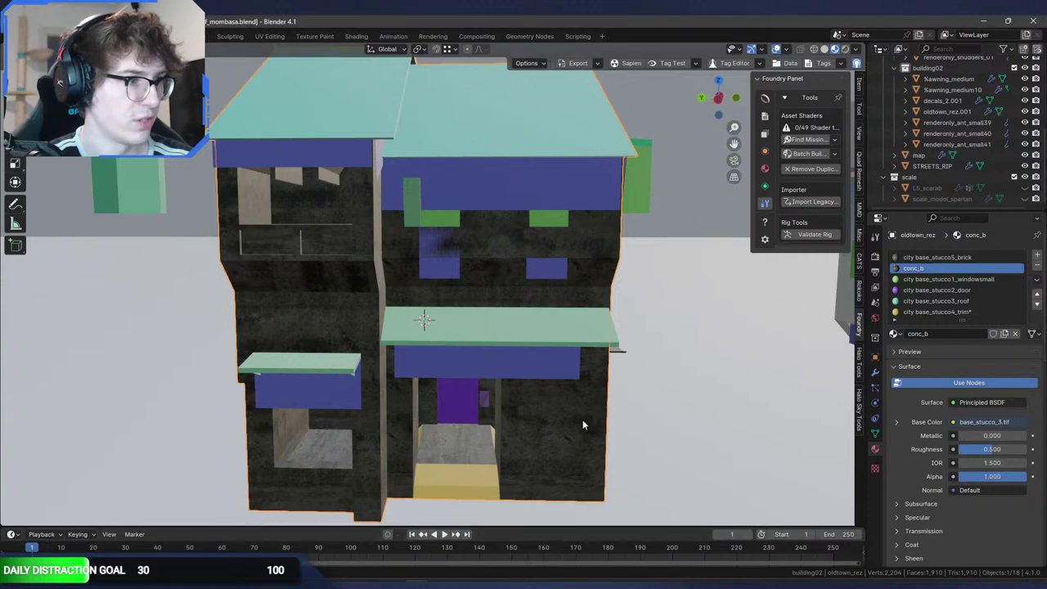
left_click(582, 419)
key("Tab")
key("Tab")
left_click(566, 410)
key("Tab")
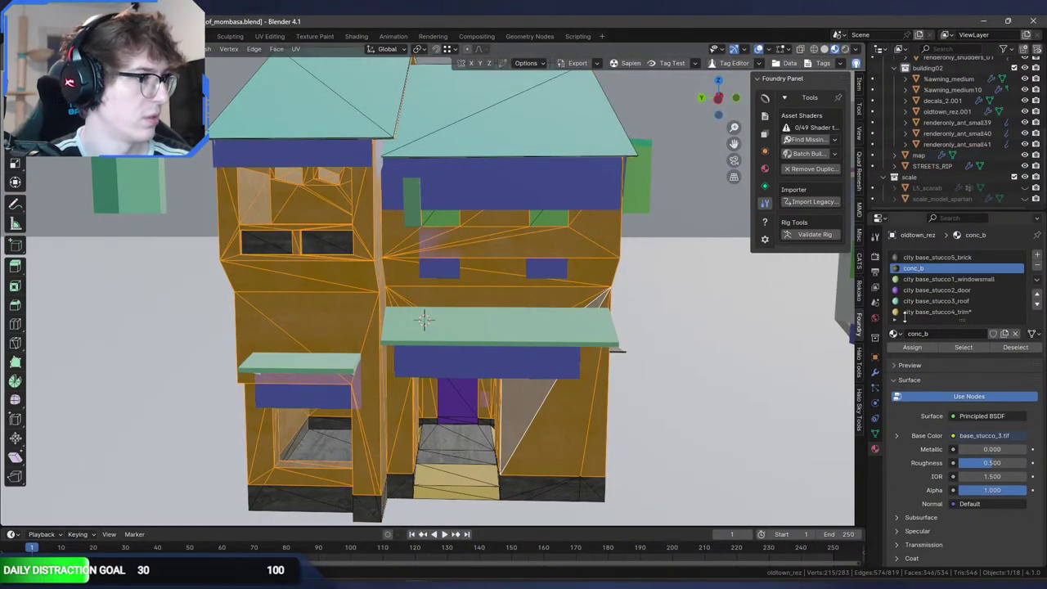
Step: Examine the building walls' UV layout and concrete texture from several sides in the UV Editing workspace
left_click(270, 37)
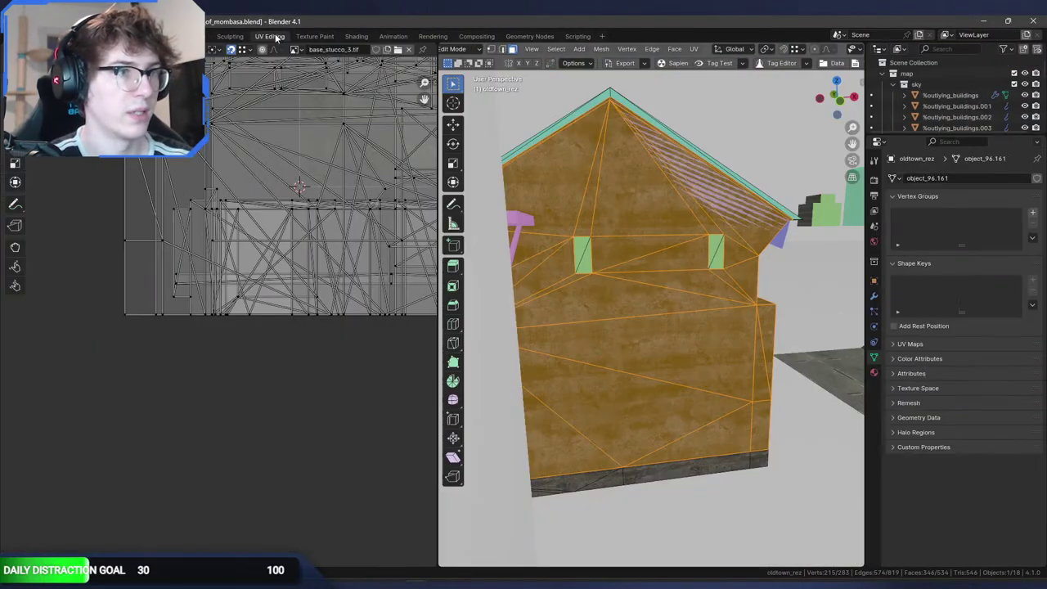
middle_click_drag(597, 353, 589, 344)
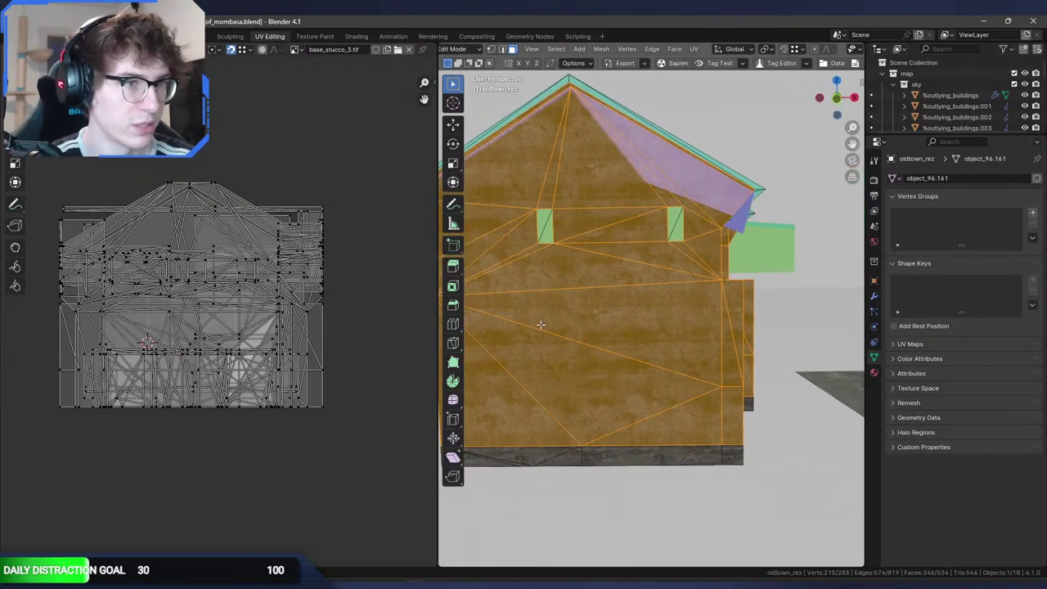
scroll(599, 307, "down", 1)
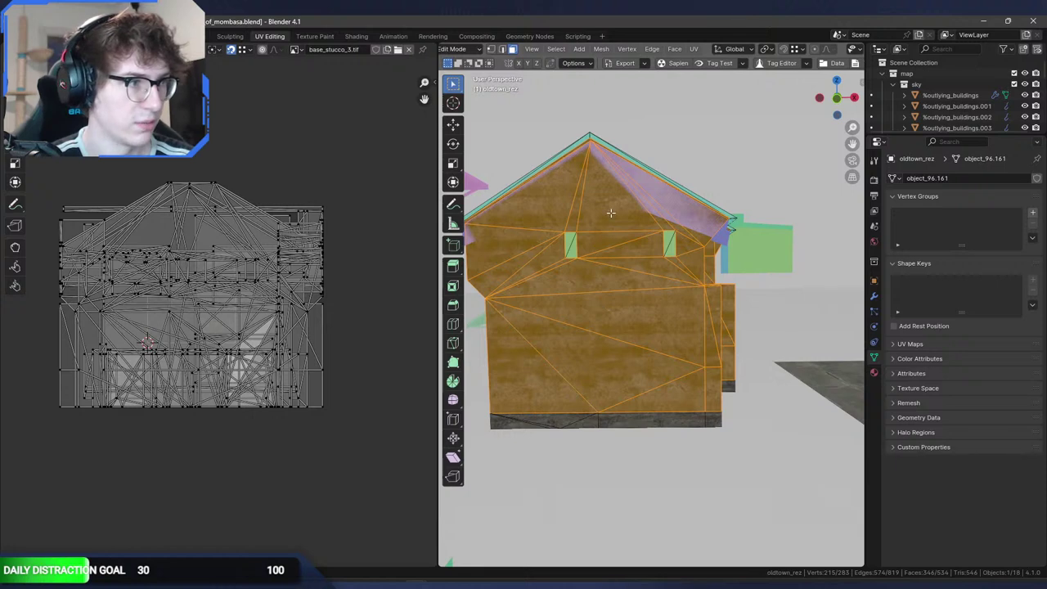
key("KP_1")
key("alt+z")
middle_click_drag(624, 220, 636, 237, "shift")
scroll(644, 266, "up", 2)
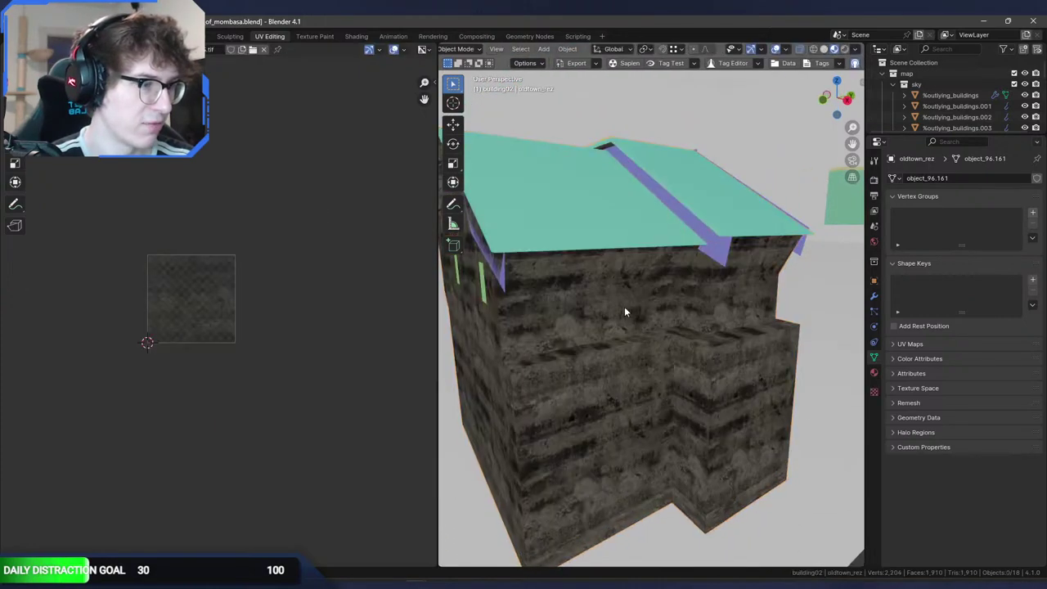
middle_click_drag(624, 305, 748, 301)
Step: Rename the oldtown_rez wall material conc_b to conc_a and save war_of_mombasa.blend
left_click(159, 36)
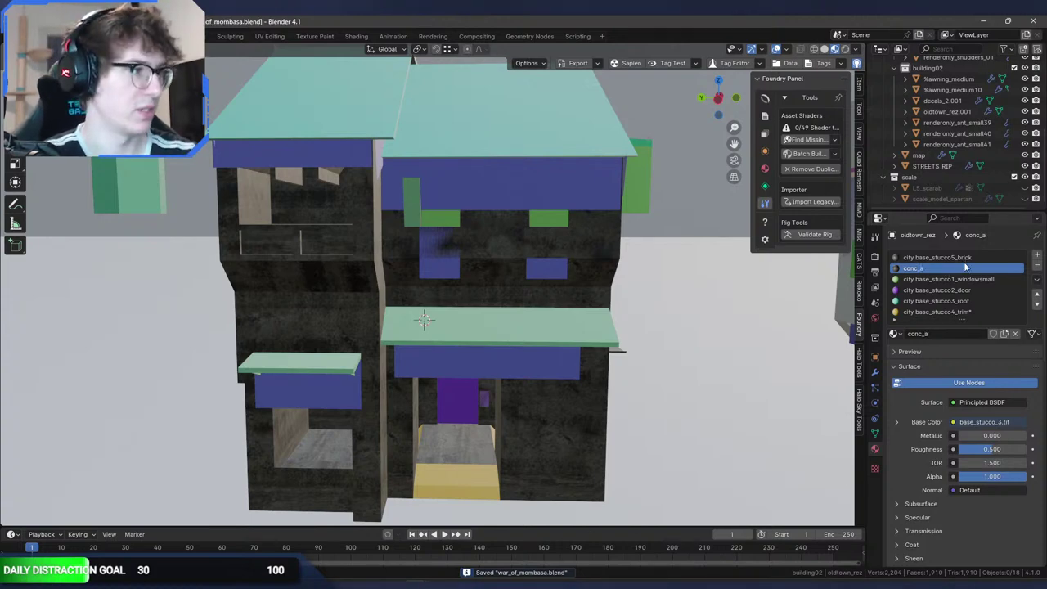
left_click(26, 36)
mouse_move(35, 202)
left_click(237, 350)
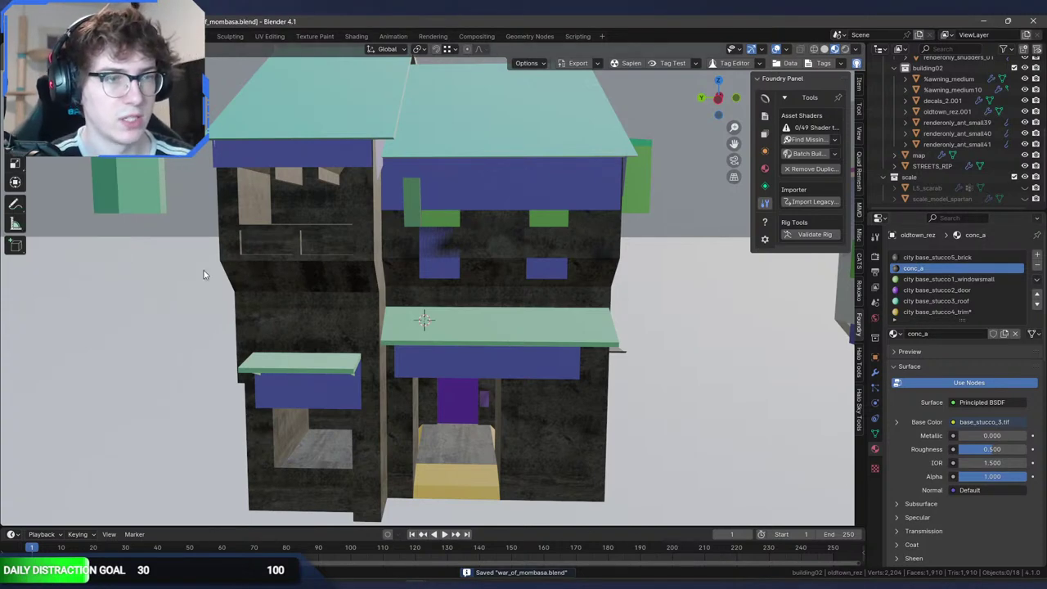
left_click(26, 36)
mouse_move(67, 202)
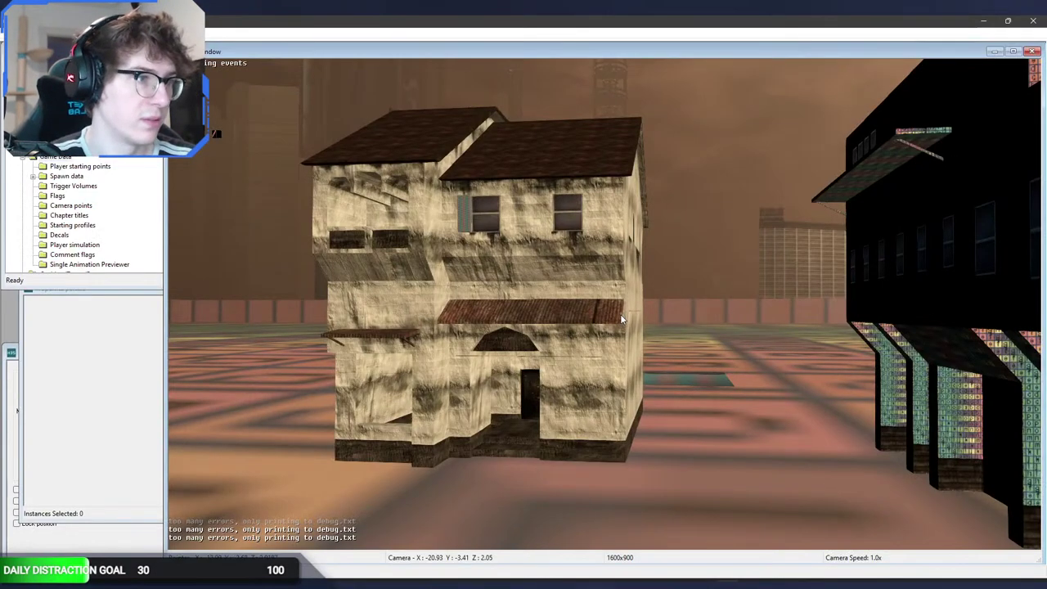
Step: View the building's front up close in Sapien, then switch to the tag editor and close base_stucco3_roof.shader
key("w")
middle_click_drag(621, 319, 591, 305)
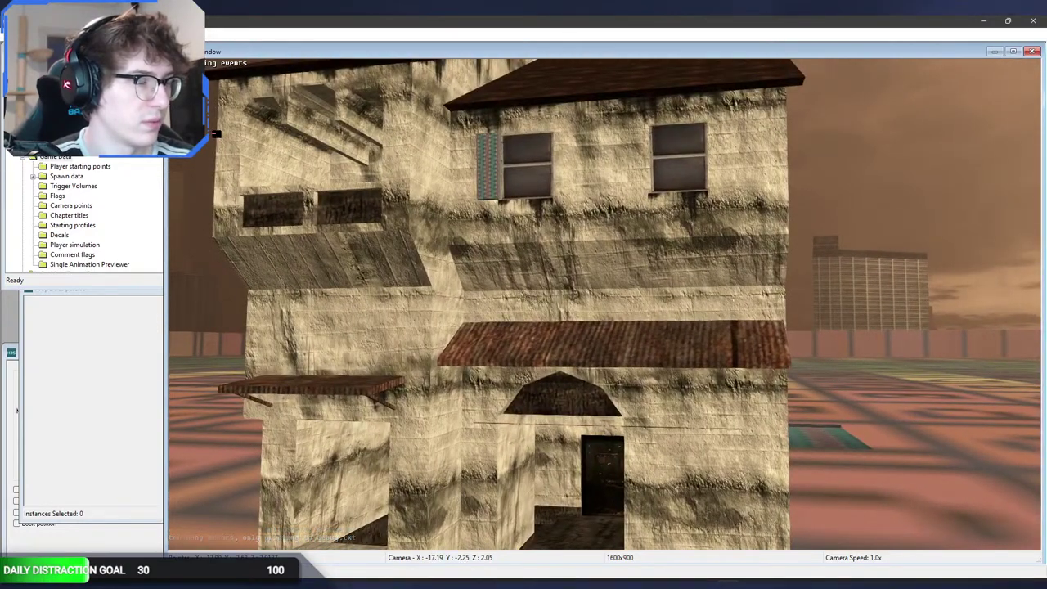
key("alt+Tab")
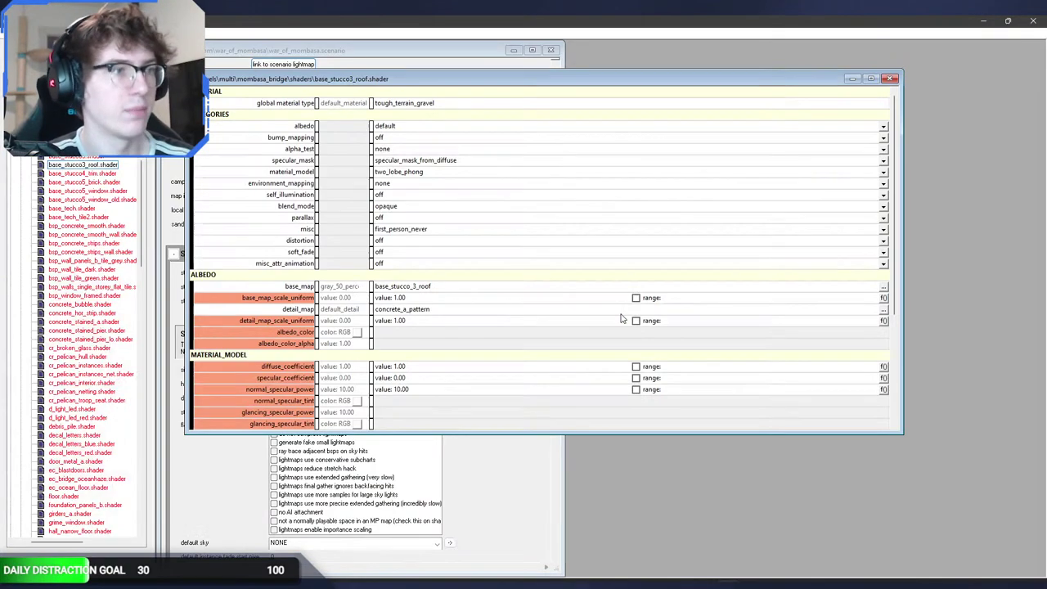
left_click(890, 80)
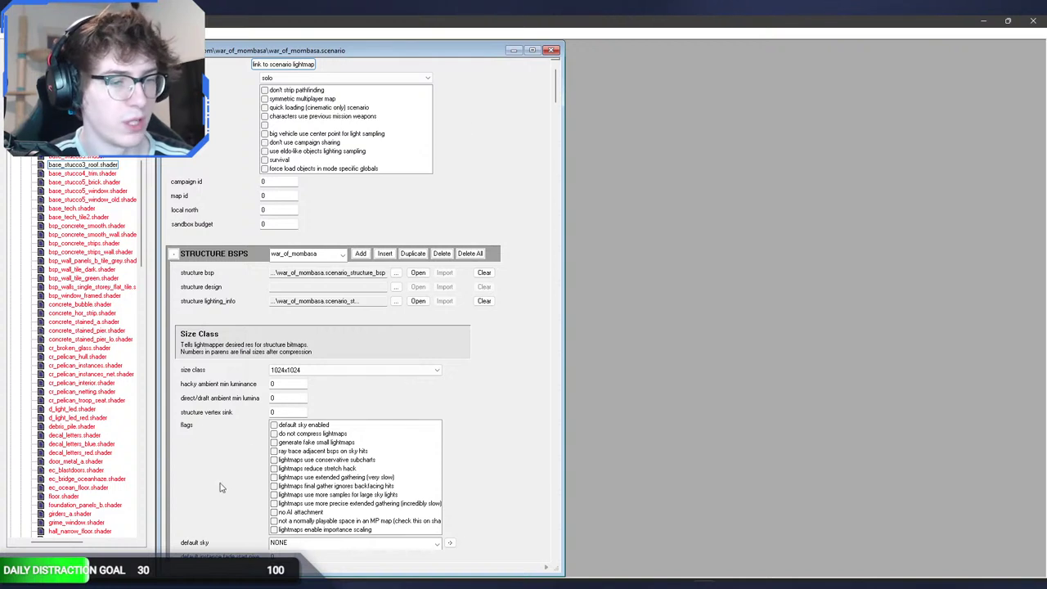
Step: Copy war_of_mombasa.ASS from the project folder into the structure folder, replacing the existing file
mouse_move(199, 582)
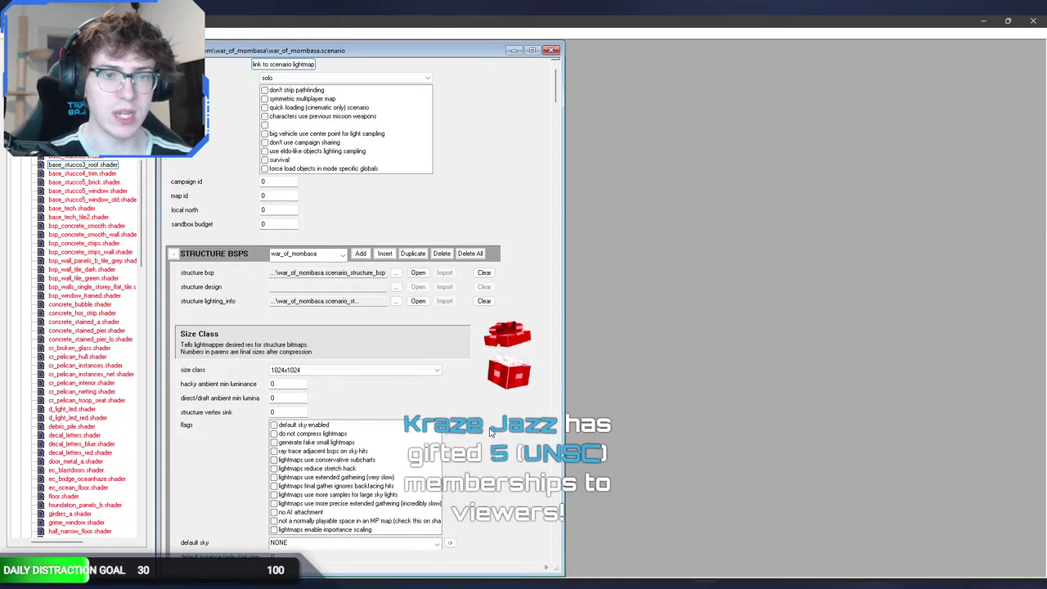
left_click(200, 582)
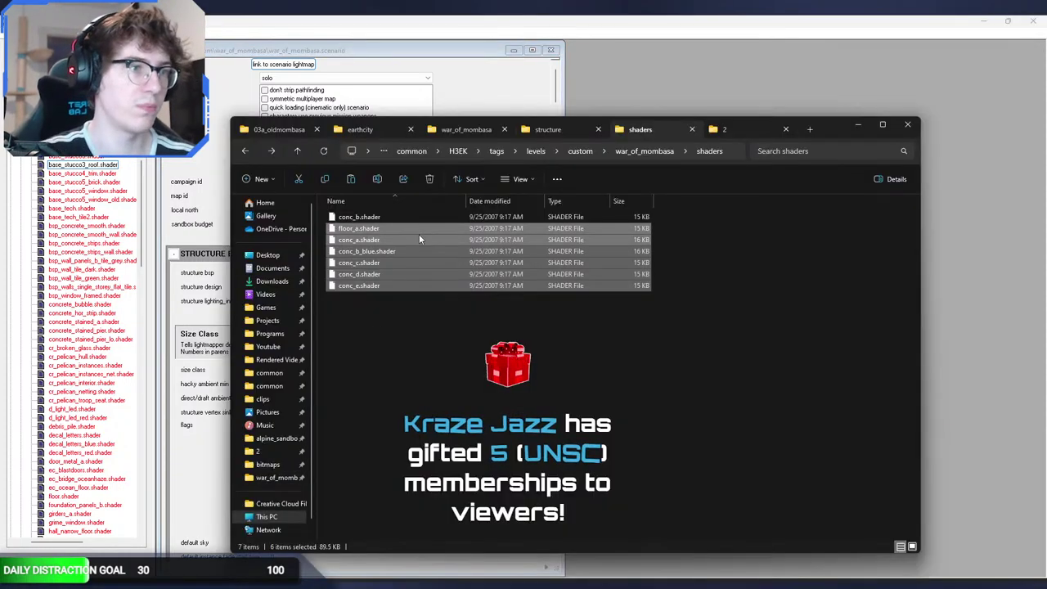
left_click(547, 130)
left_click_drag(421, 332, 357, 173)
left_click(493, 131)
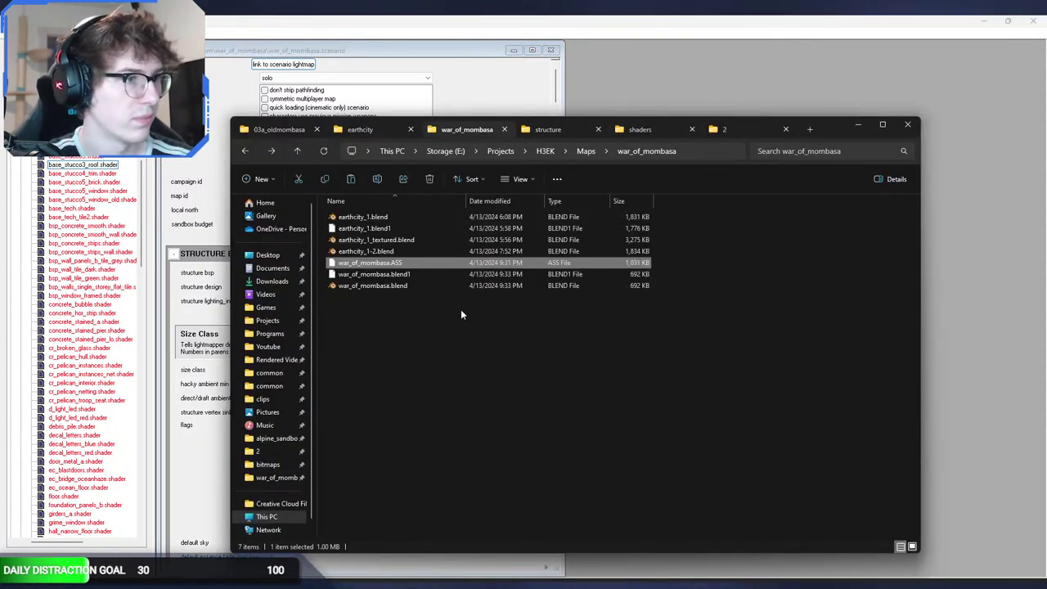
left_click(537, 131)
key("ctrl+v")
left_click(513, 227)
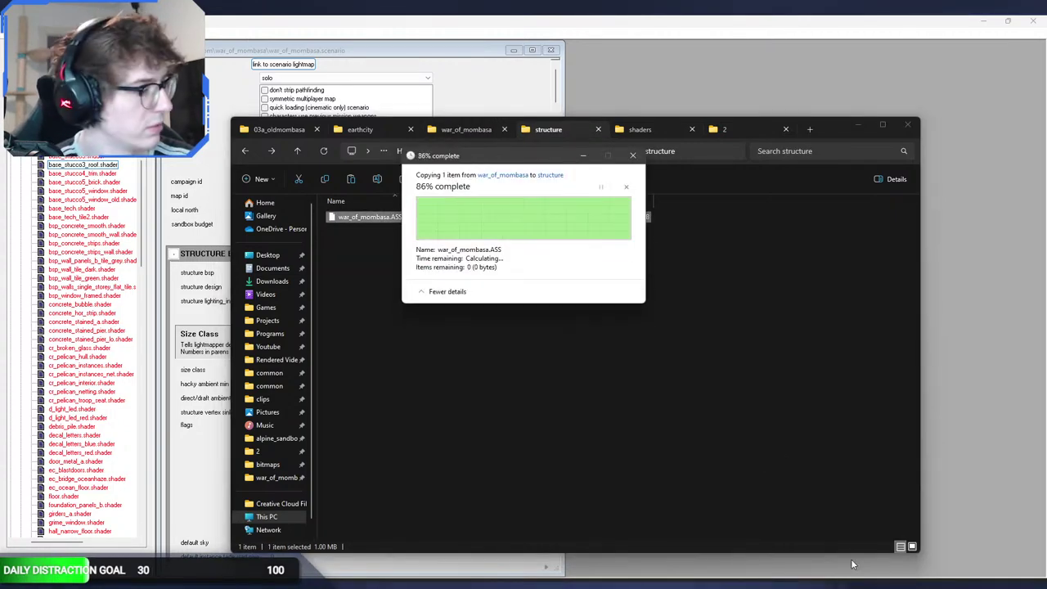
Step: Rerun the structure import in the command prompt and check the building's walls in Sapien
left_click(826, 584)
key("Up")
key("Return")
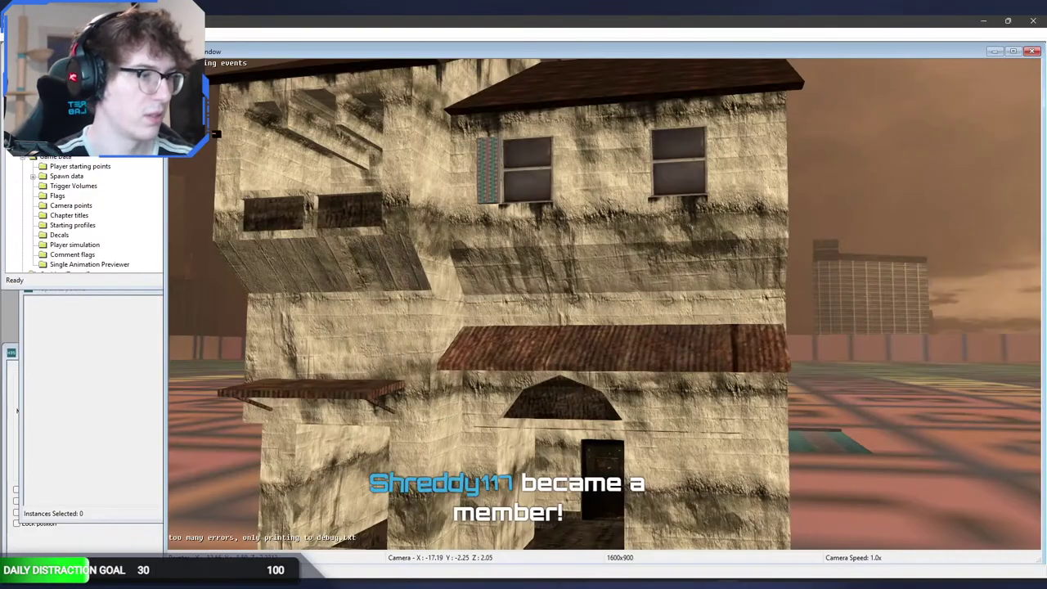
key("s")
middle_click_drag(605, 304, 562, 325)
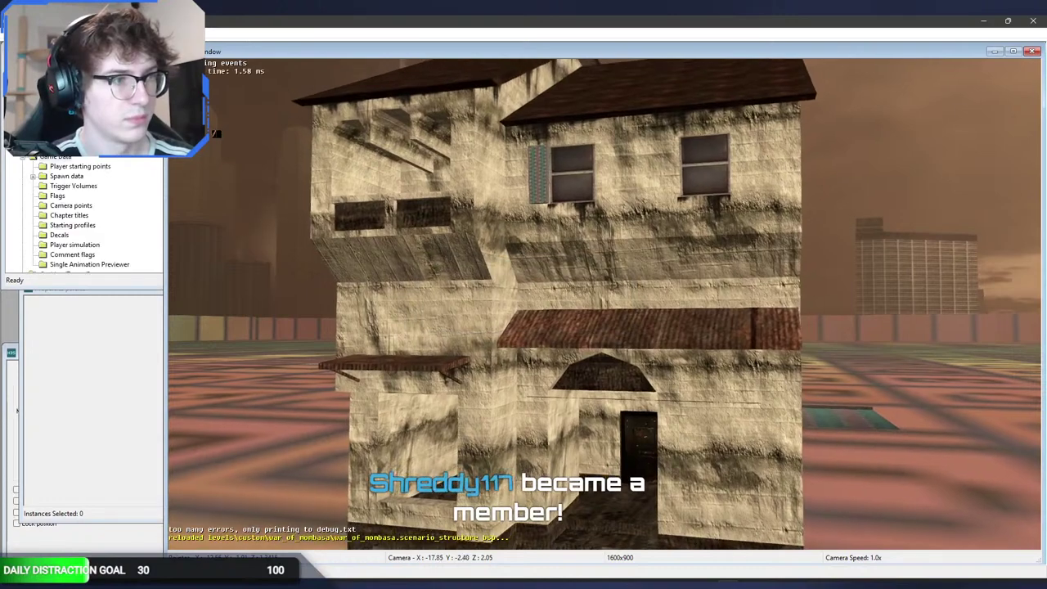
Step: Save war_of_mombasa.blend in Blender and export the scene as Halo Amalgam Scene Specification over war_of_mombasa.ASS
left_click(415, 584)
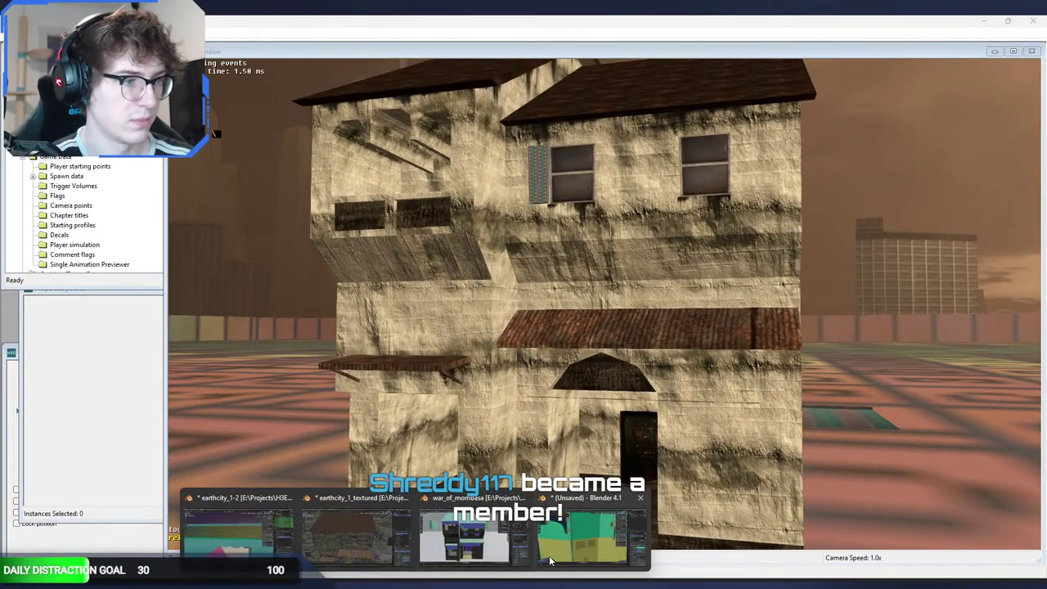
left_click(475, 556)
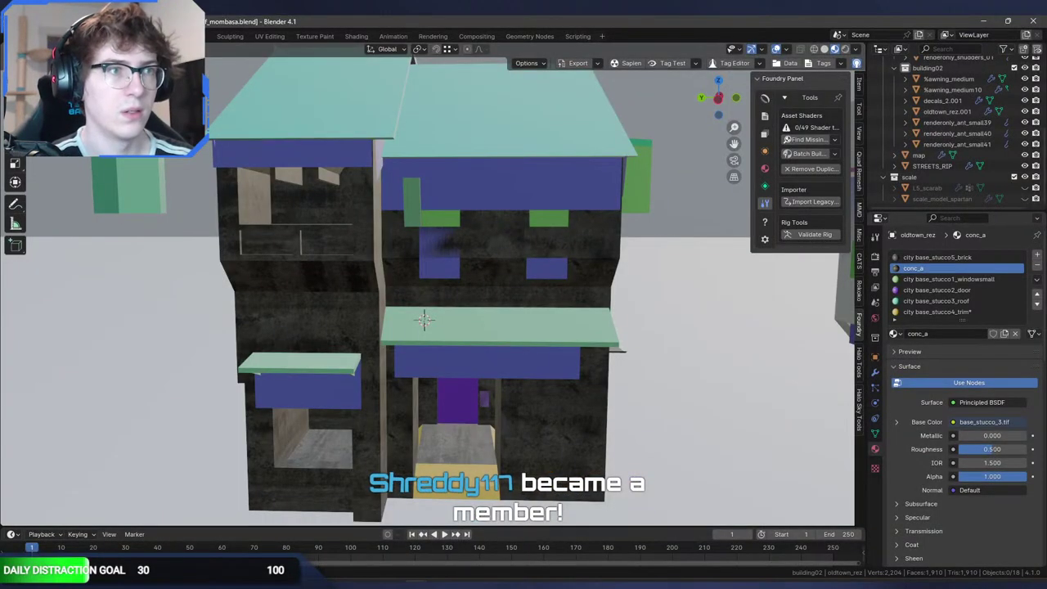
key("ctrl+s")
left_click(26, 36)
mouse_move(83, 203)
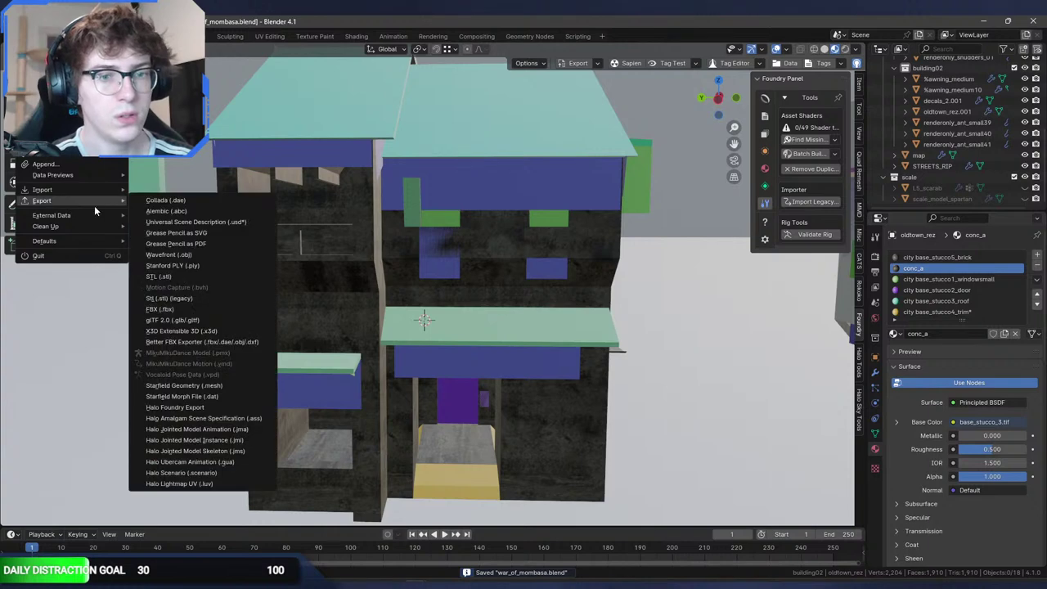
left_click(244, 418)
double_click(421, 200)
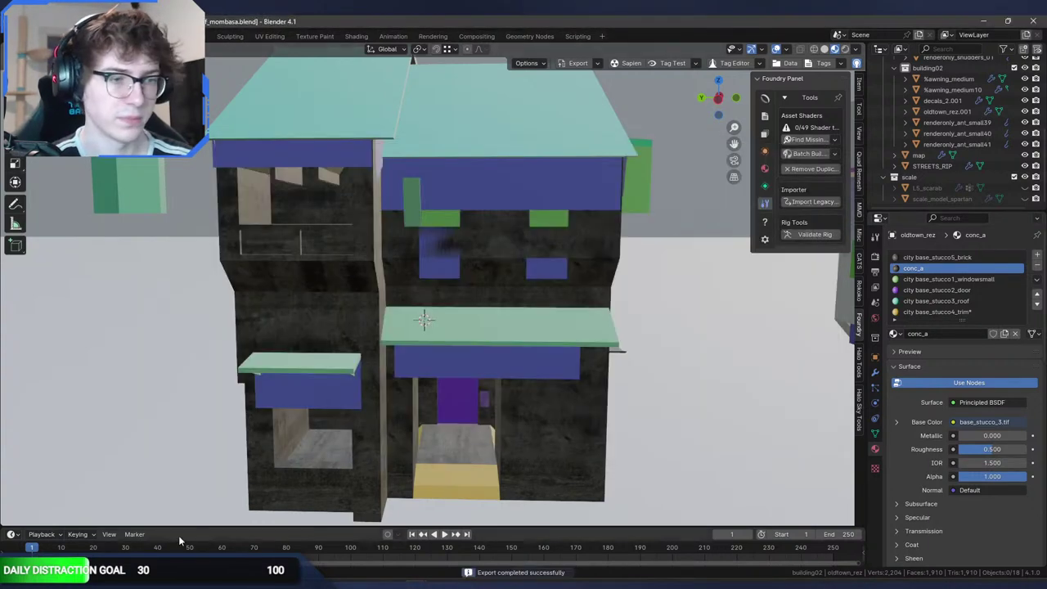
Step: Replace war_of_mombasa.ASS in the structure folder with the new export and rerun the structure import
left_click(201, 576)
left_click(467, 129)
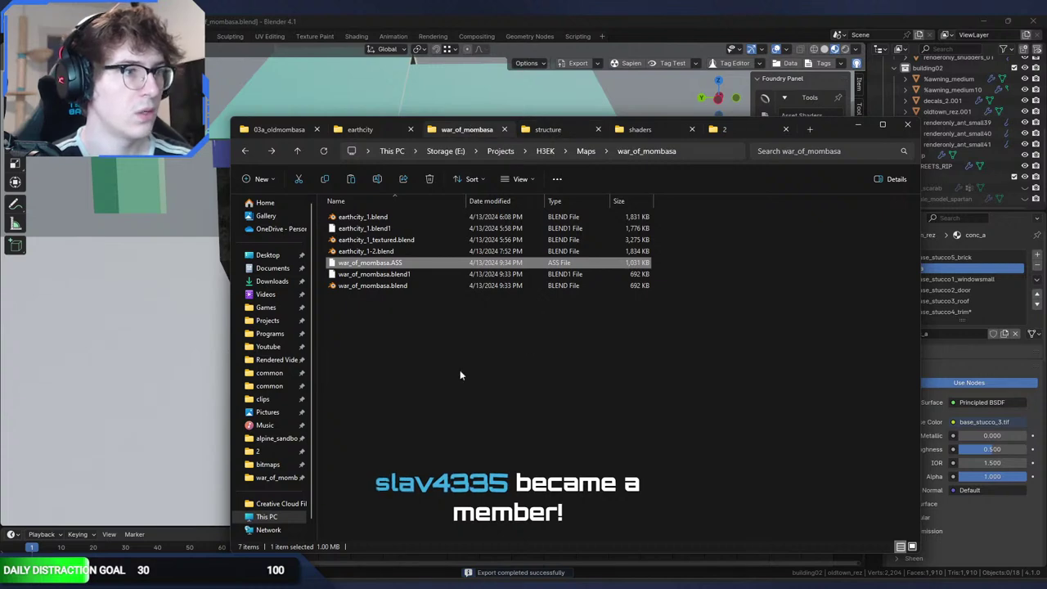
key("ctrl+c")
left_click(564, 130)
key("ctrl+v")
left_click(579, 227)
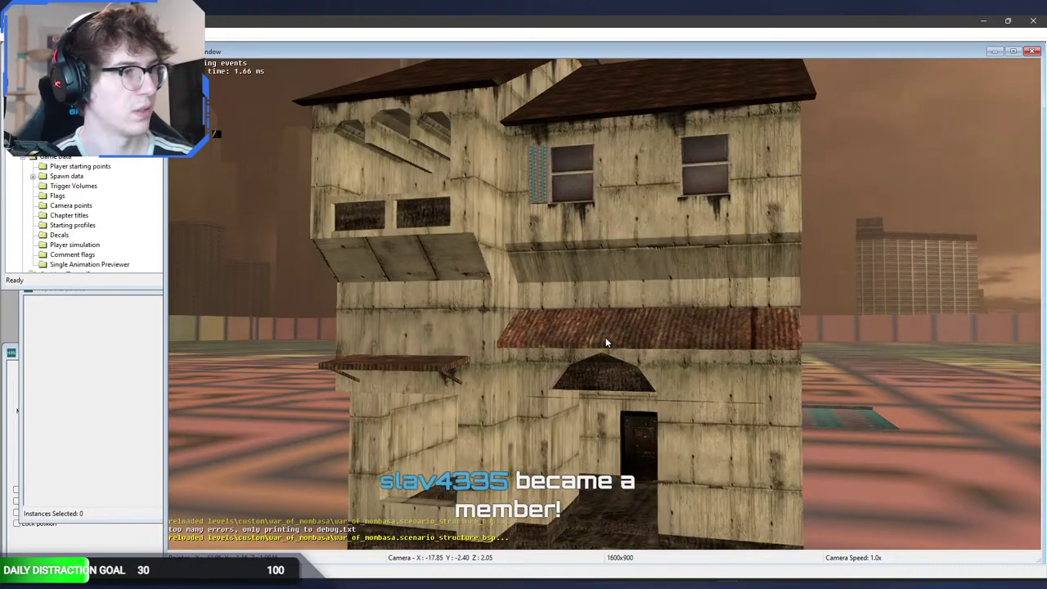
Step: Fly around the building in Sapien to examine the conc_a shader on its walls
key("w")
middle_click_drag(605, 337, 630, 292)
middle_click_drag(565, 348, 610, 391)
key("w")
key("s")
key("a")
key("d")
Step: Switch to first-person play in Sapien and walk around the building to judge the concrete walls at player scale
key("shift+Tab")
key("w")
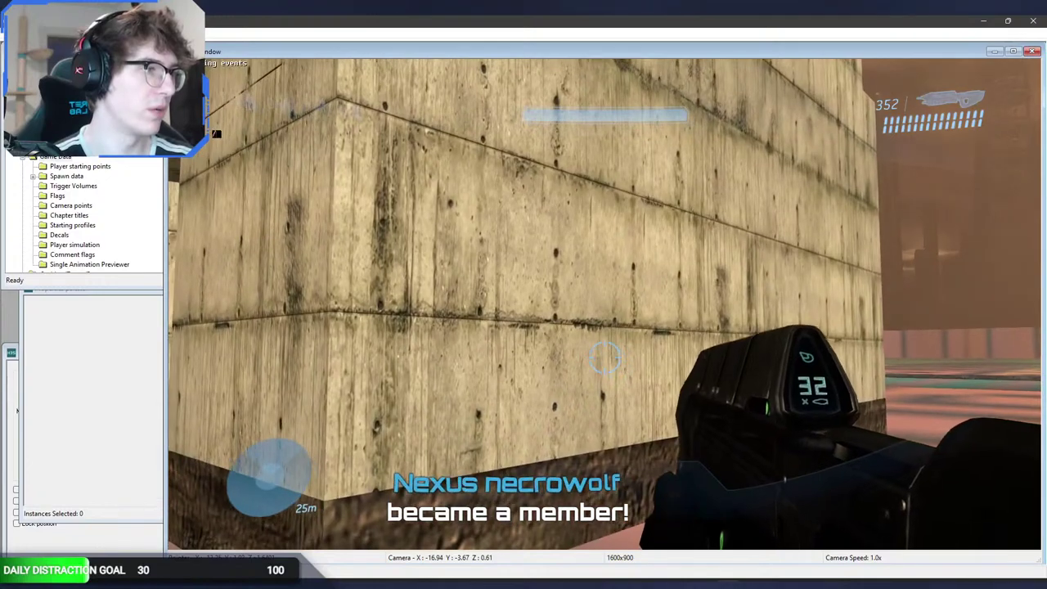
key("w")
key("s")
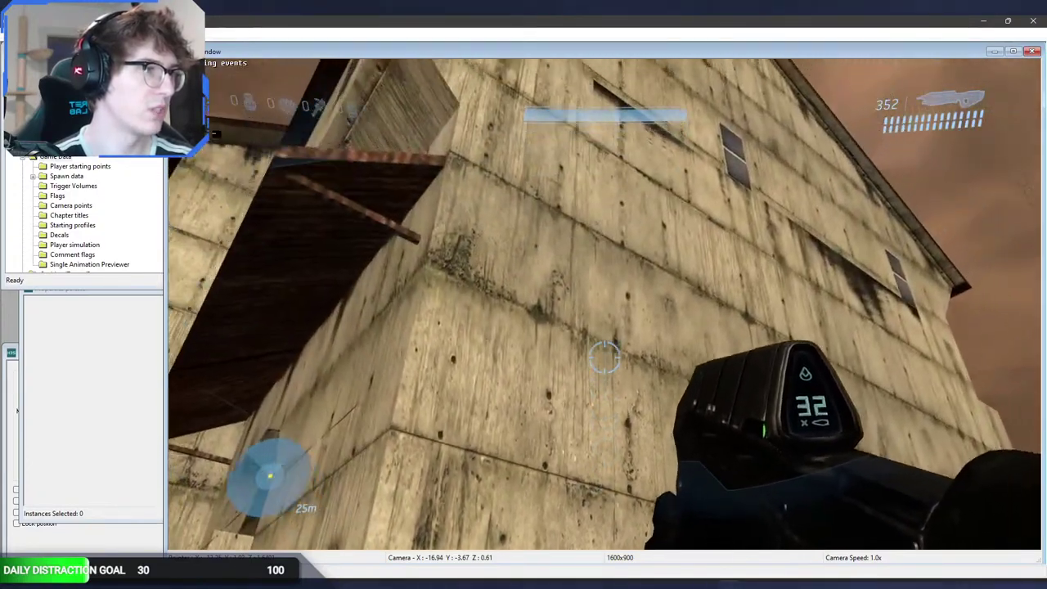
key("s")
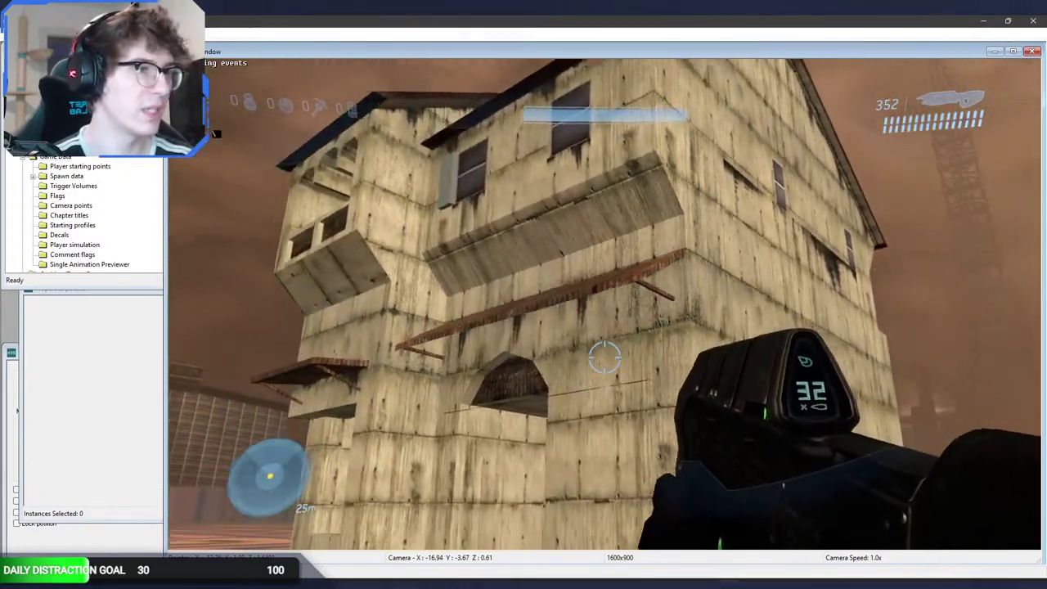
key("s")
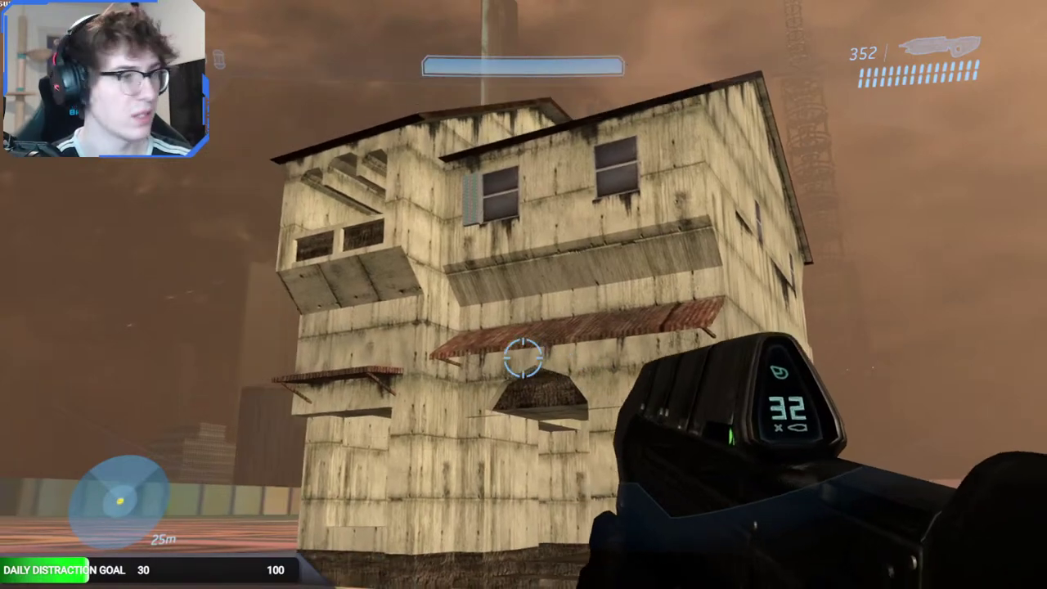
key("w")
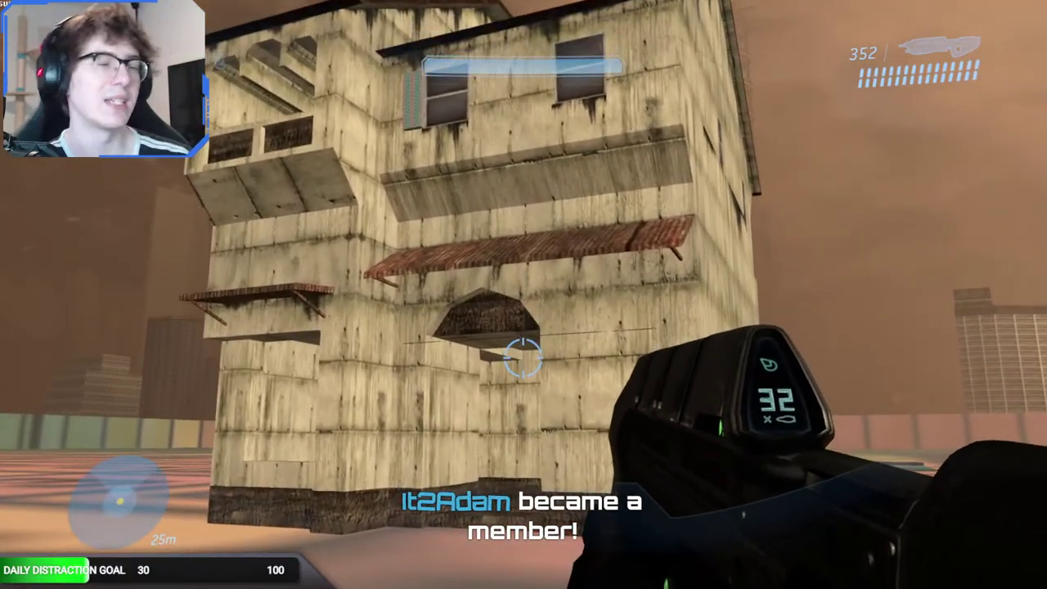
key("w")
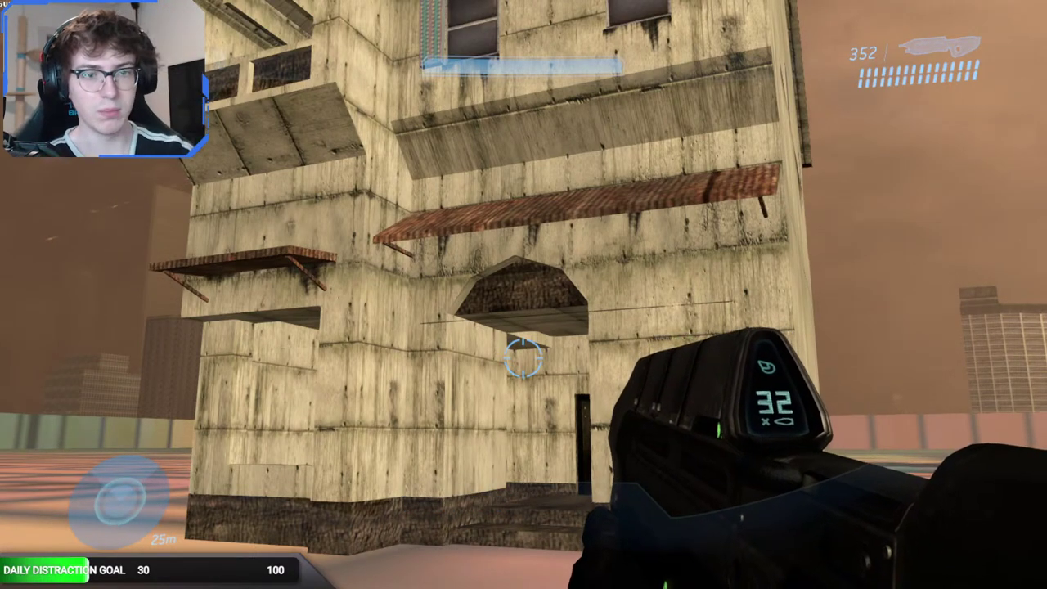
key("w")
key("s")
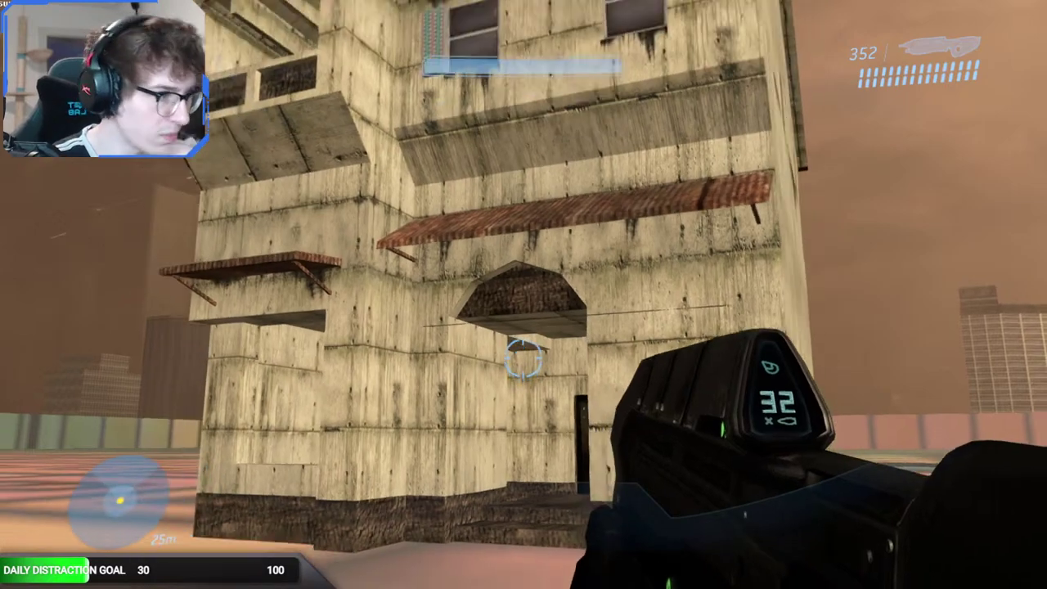
key("w")
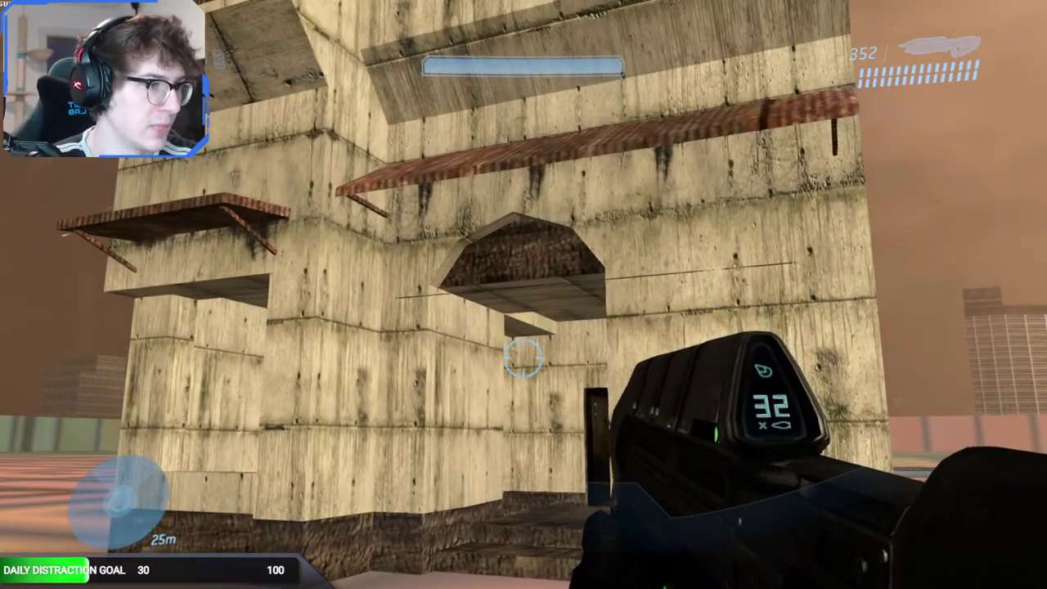
Step: Leave first-person play and fly close to and away from the building to examine its concrete walls
key("BackSpace")
key("w")
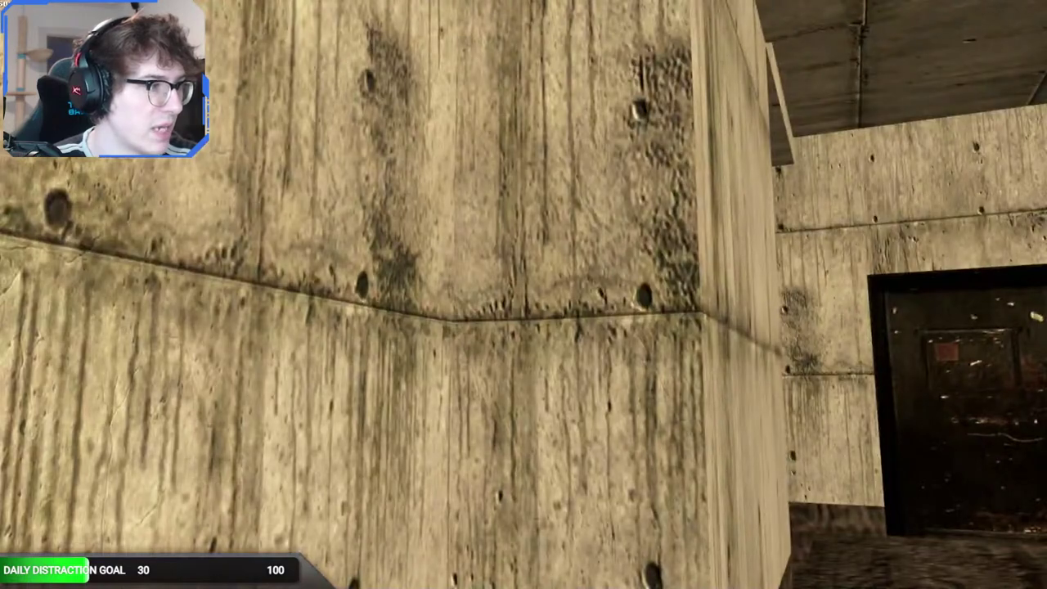
key("s")
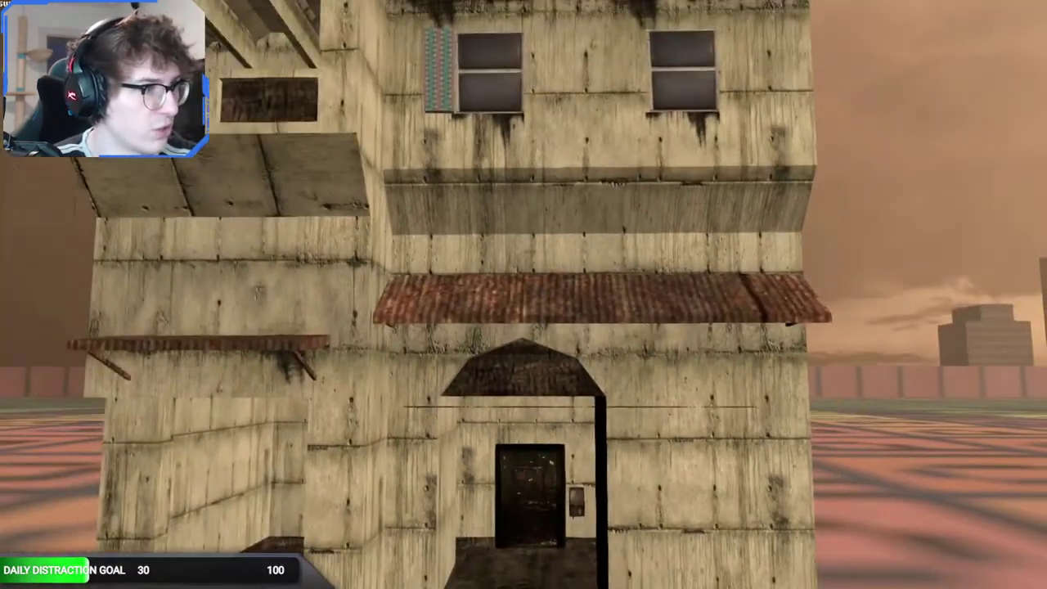
key("w")
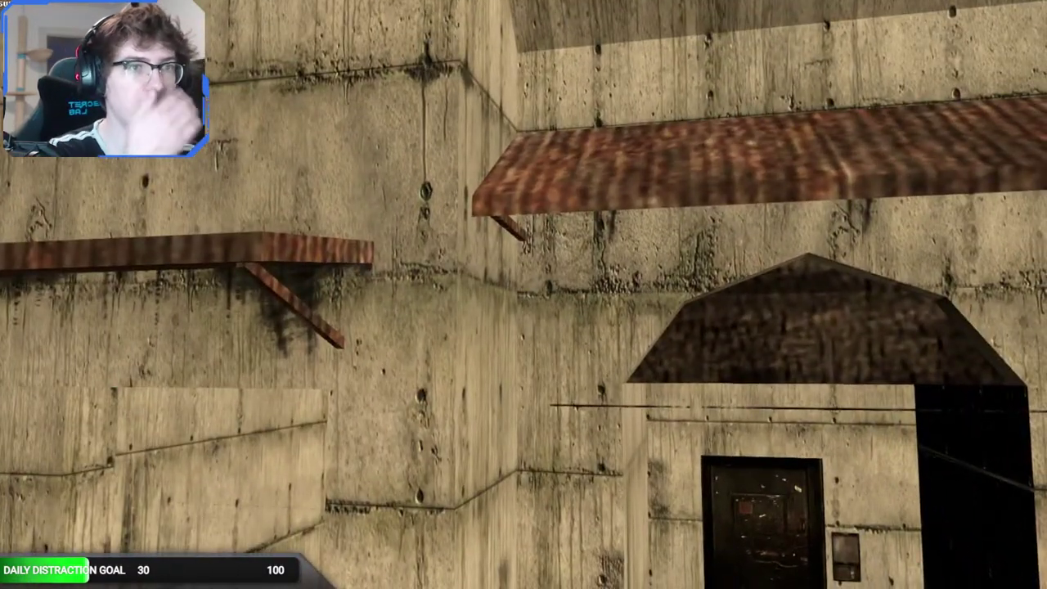
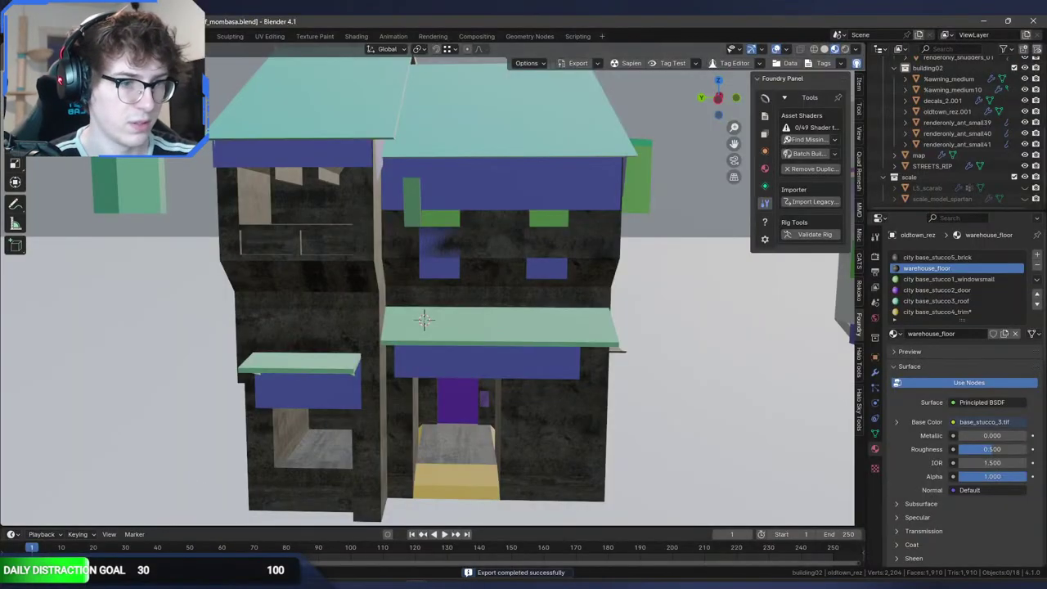
Step: Replace war_of_mombasa.ASS in the structure folder with the latest export and rerun the structure import
left_click(169, 584)
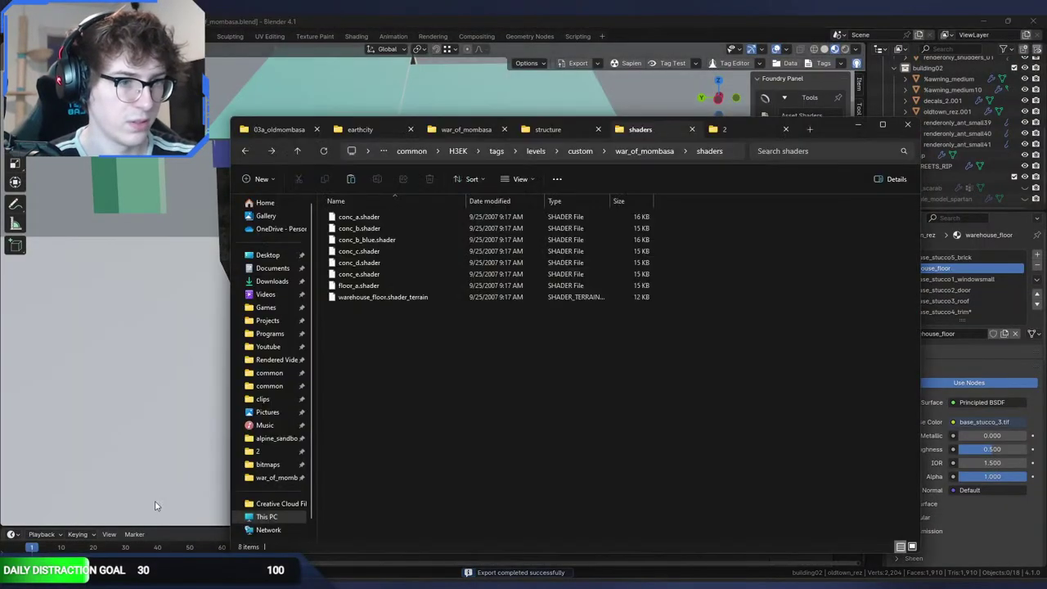
left_click(548, 129)
left_click(466, 130)
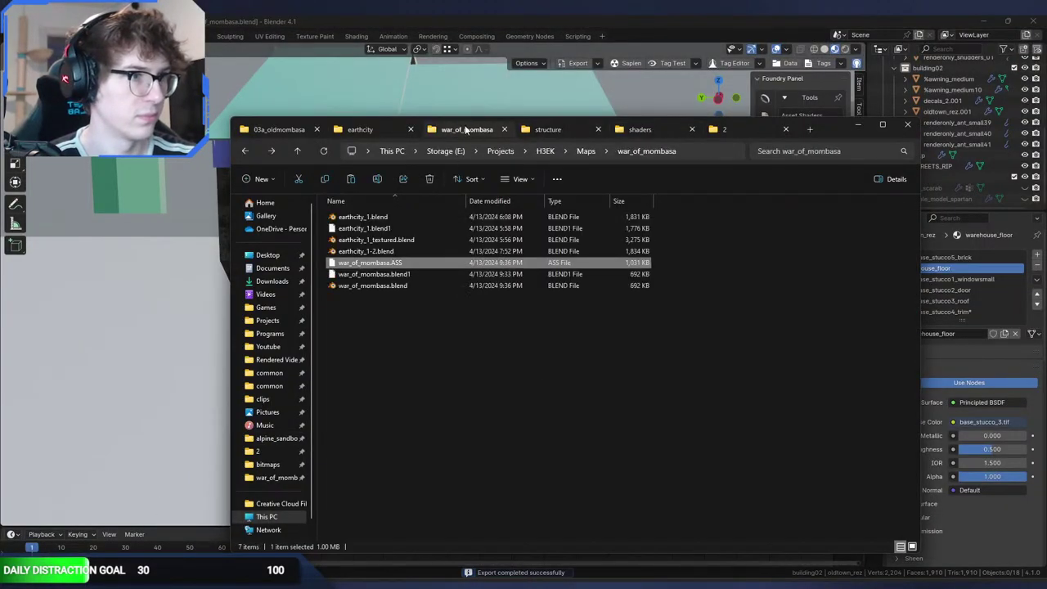
left_click(547, 131)
key("ctrl+v")
left_click(523, 229)
left_click(860, 584)
key("Up")
key("Return")
Step: Switch to Sapien and open the war_of_mombasa scenario from the custom levels folder
left_click(741, 583)
middle_click_drag(357, 344, 353, 246)
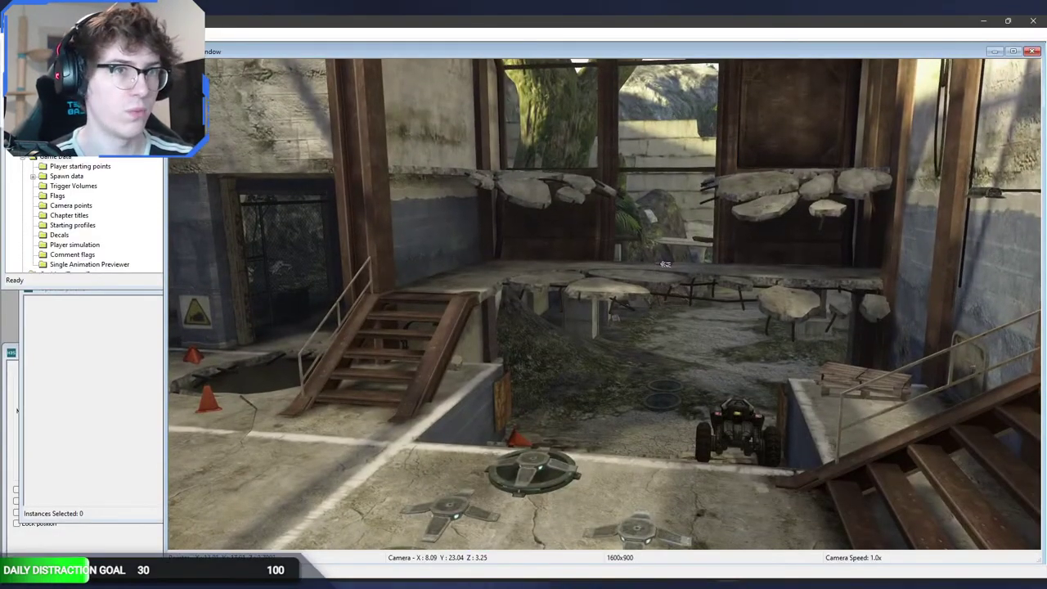
key("ctrl+o")
left_click(445, 102)
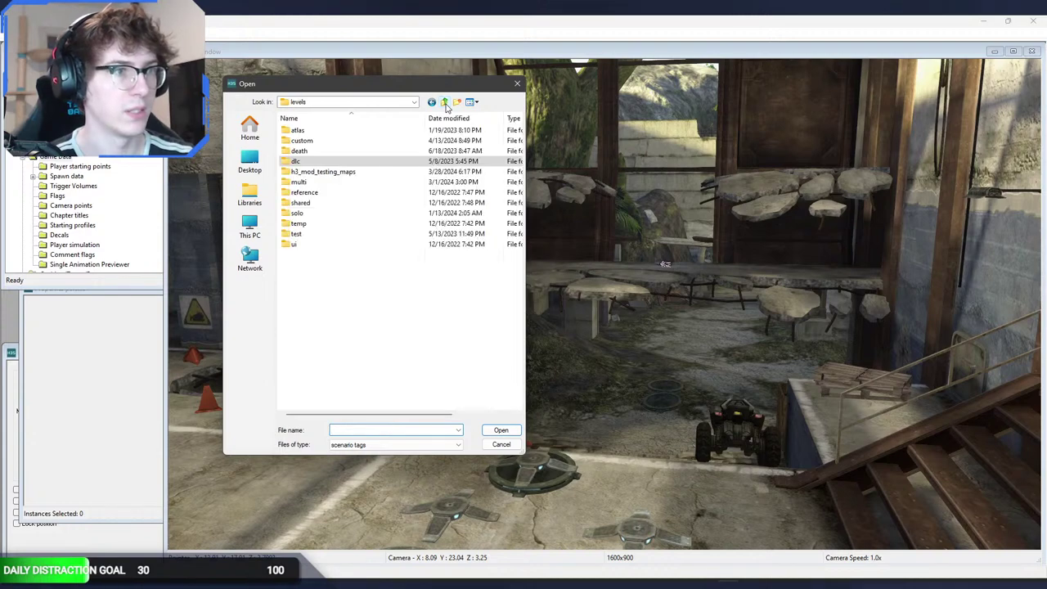
double_click(338, 142)
double_click(338, 131)
double_click(337, 130)
left_click(443, 103)
double_click(300, 141)
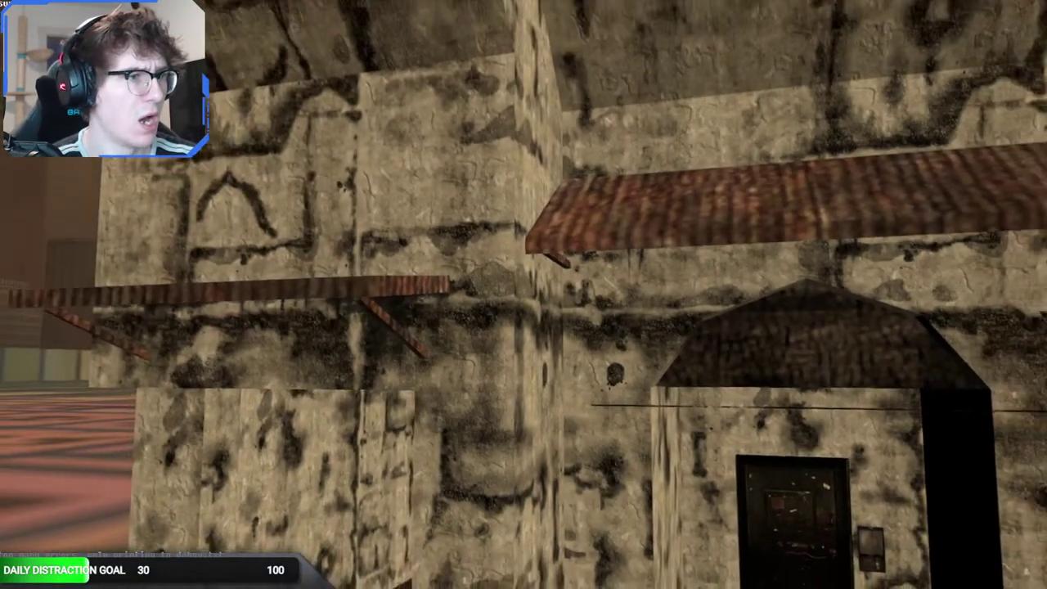
Step: Fly back and forth in front of the building to examine the warehouse_floor terrain shader on its walls
key("s")
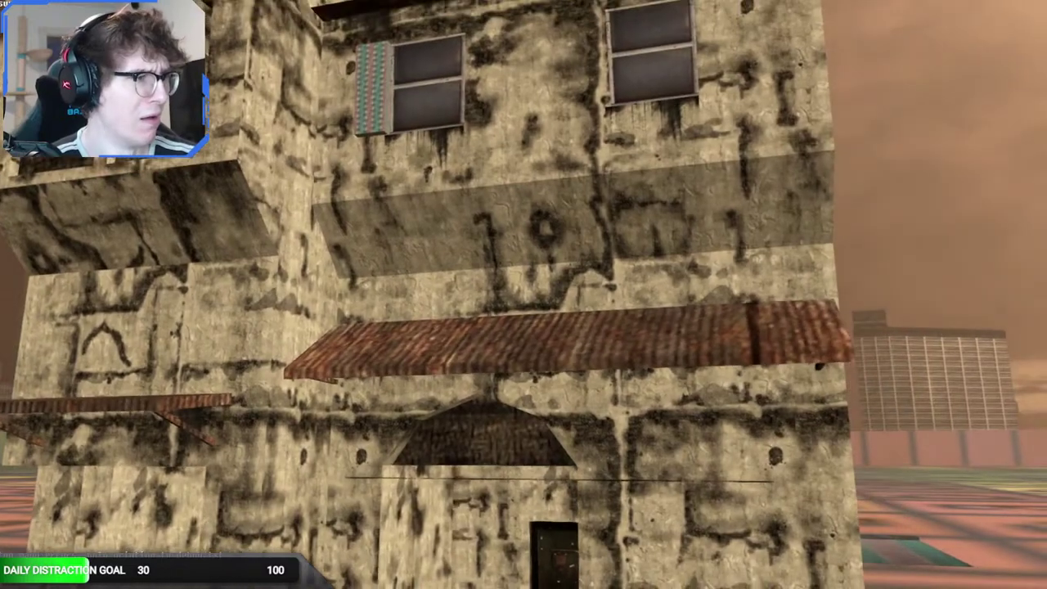
key("w")
key("s")
key("d")
key("s")
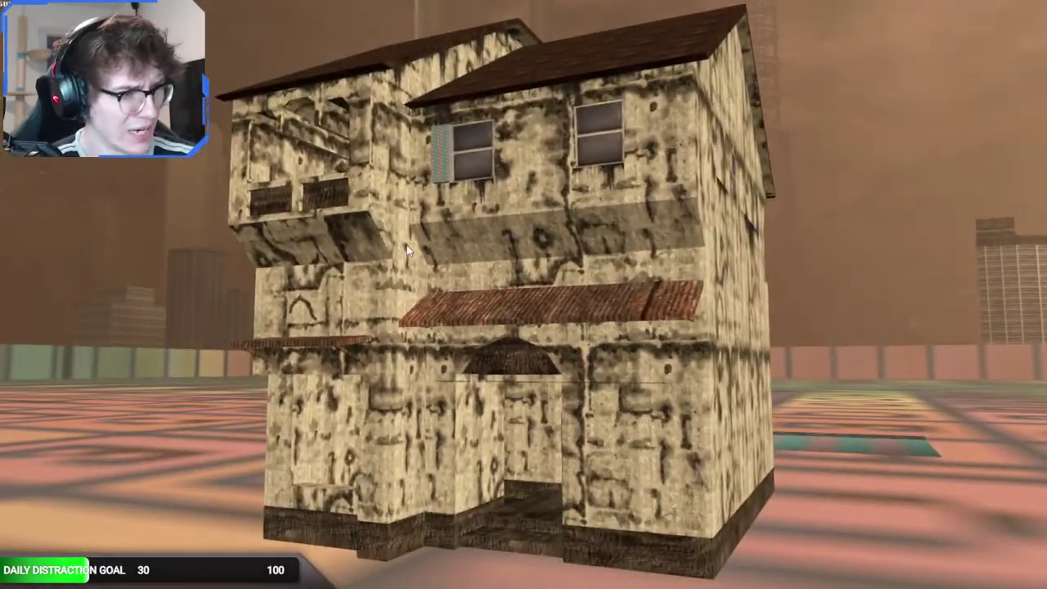
key("w")
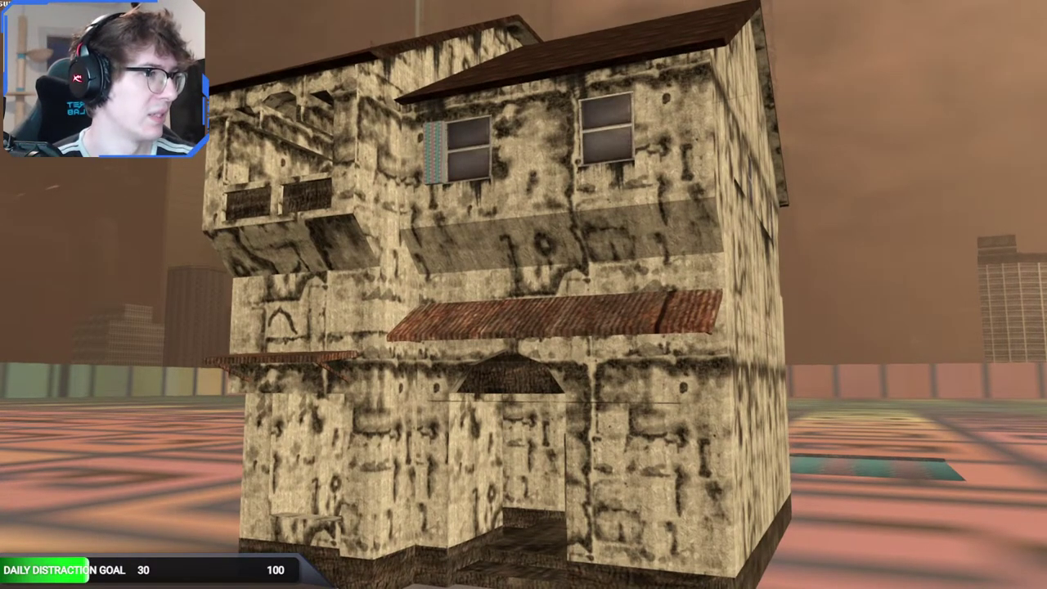
key("w")
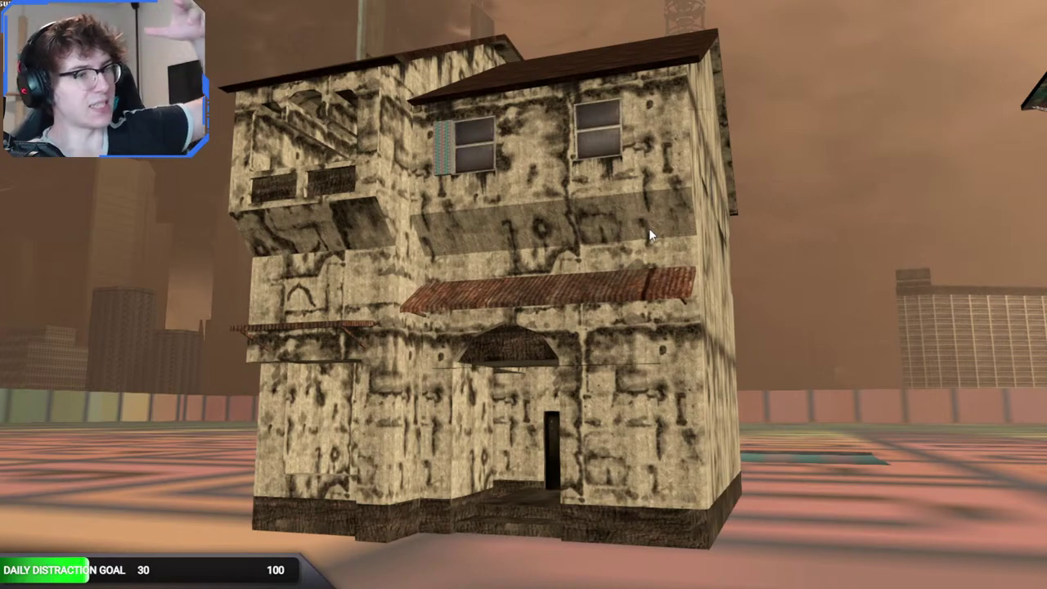
Step: Move up close to the wall beside the arched entrance to examine the warehouse_floor texture's detail and stains
left_click(652, 236)
key("w")
key("w")
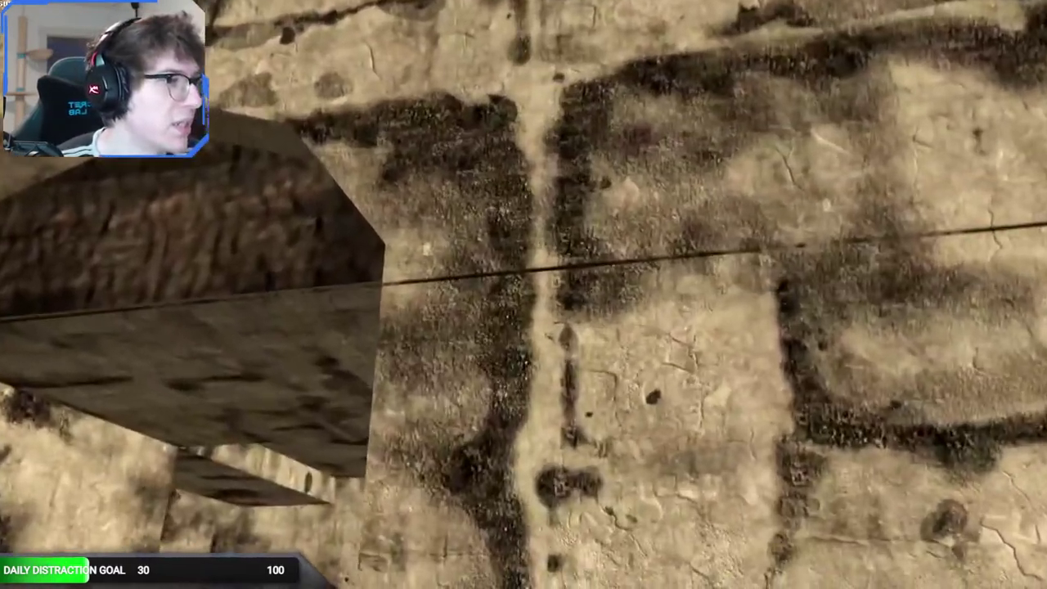
key("s")
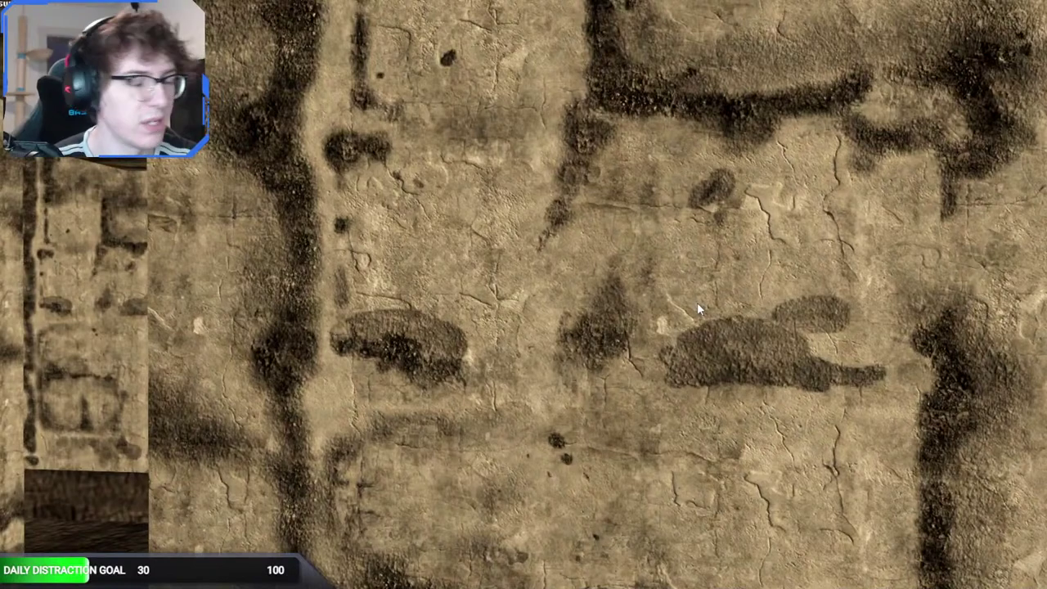
key("s")
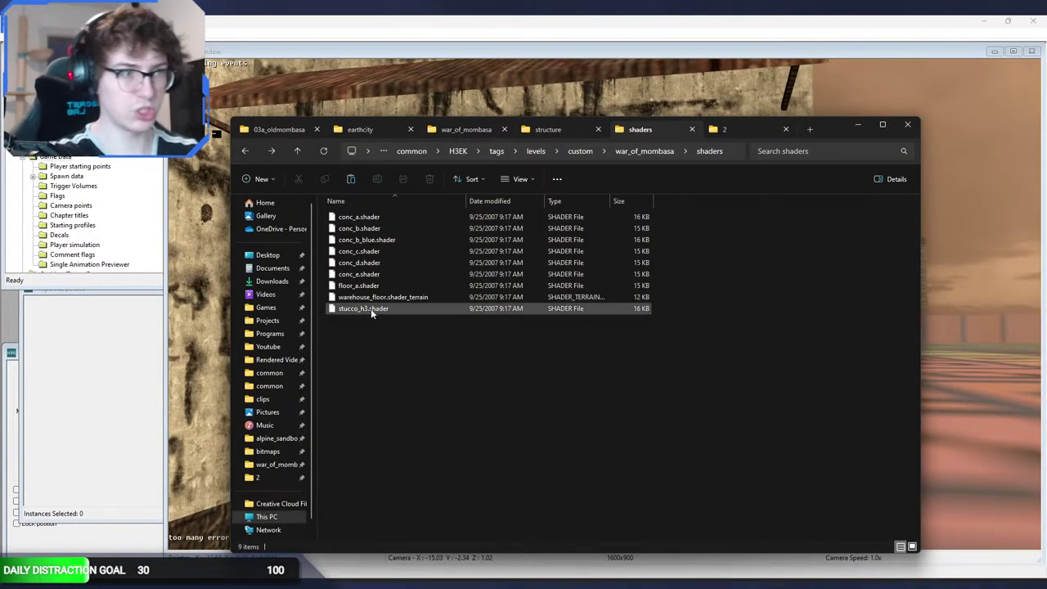
Step: Switch to war_of_mombasa.blend in Blender and rename the warehouse_floor material stucco_h3 to match the stucco_h3.shader file
left_click(368, 308)
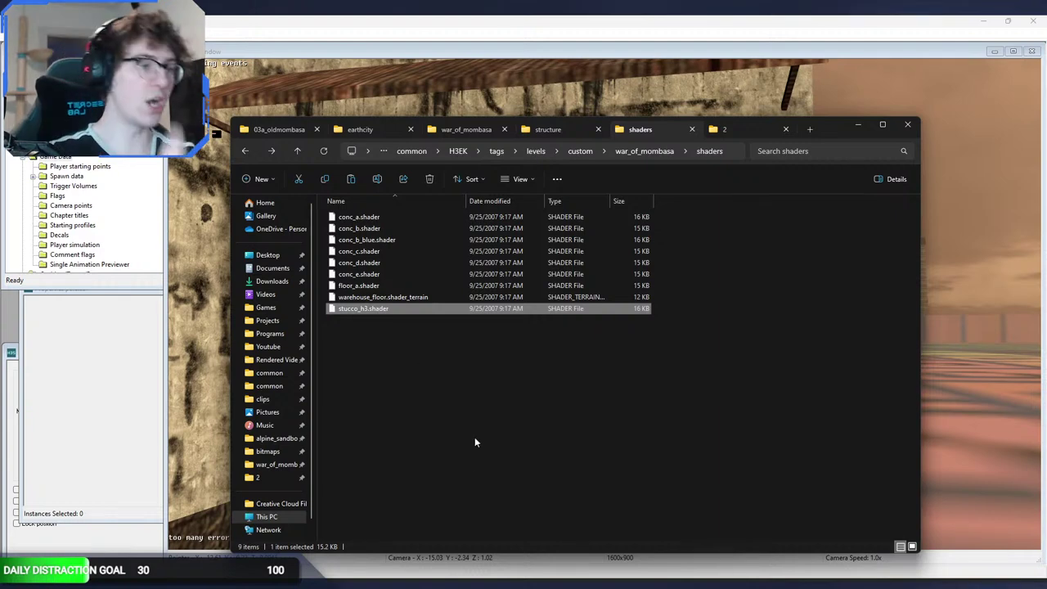
left_click(419, 585)
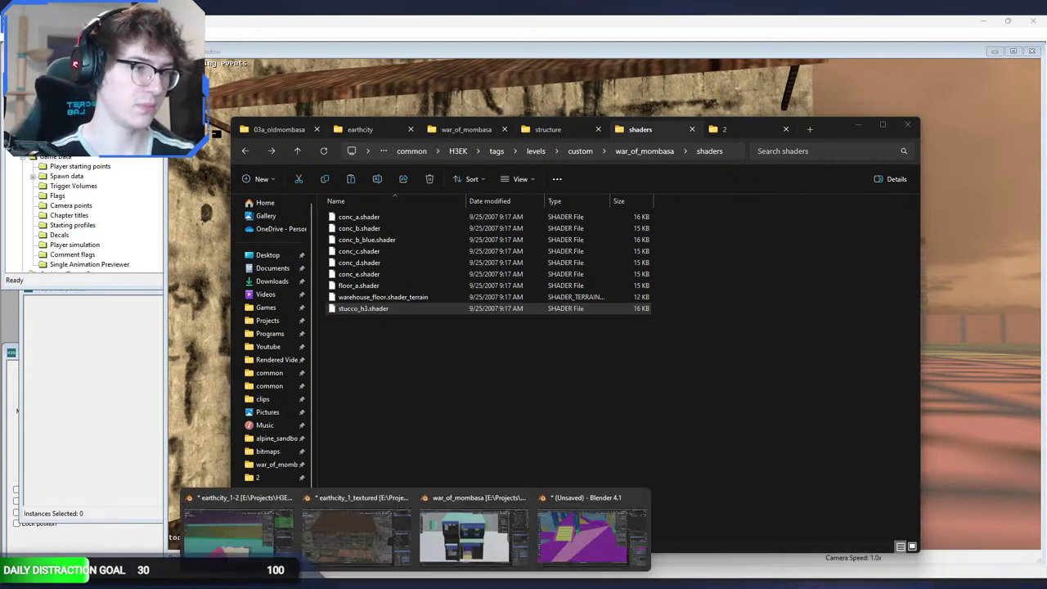
left_click(441, 533)
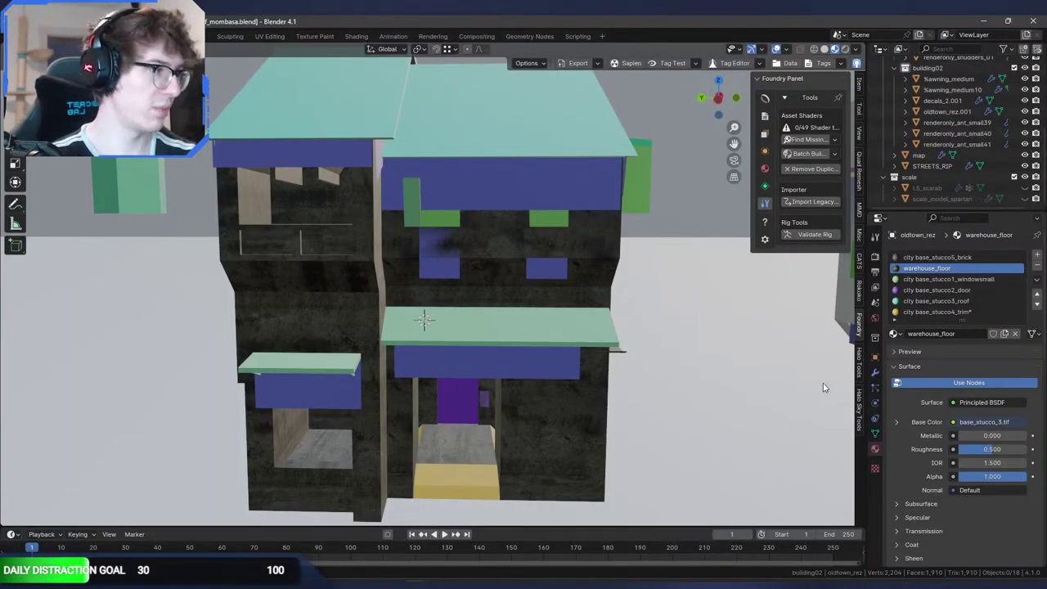
double_click(969, 267)
type("stucco_h3")
key("Return")
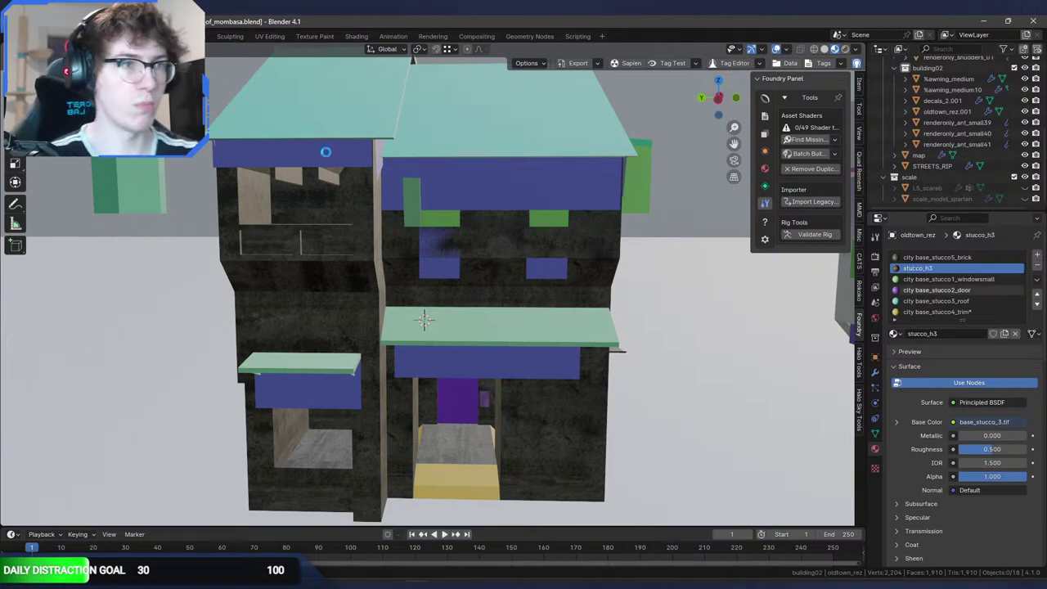
Step: Save war_of_mombasa.blend and export the scene as Halo Amalgam Scene Specification over war_of_mombasa.ASS
key("ctrl+s")
left_click(27, 36)
mouse_move(85, 200)
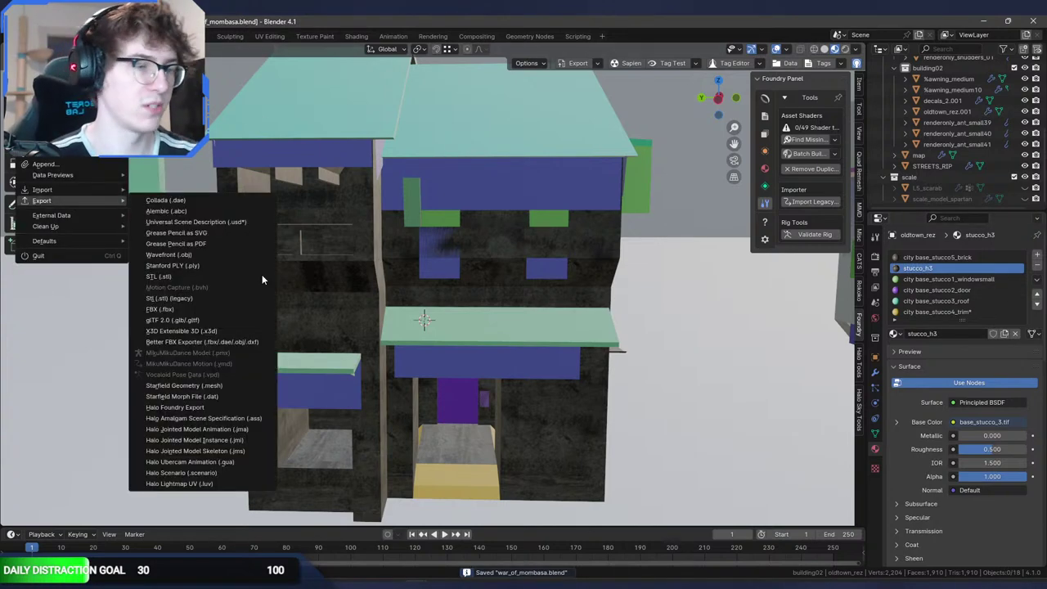
left_click(249, 419)
double_click(450, 204)
Step: Copy the newly exported war_of_mombasa.ASS over the one in the structure folder and run the structure import again
left_click(328, 584)
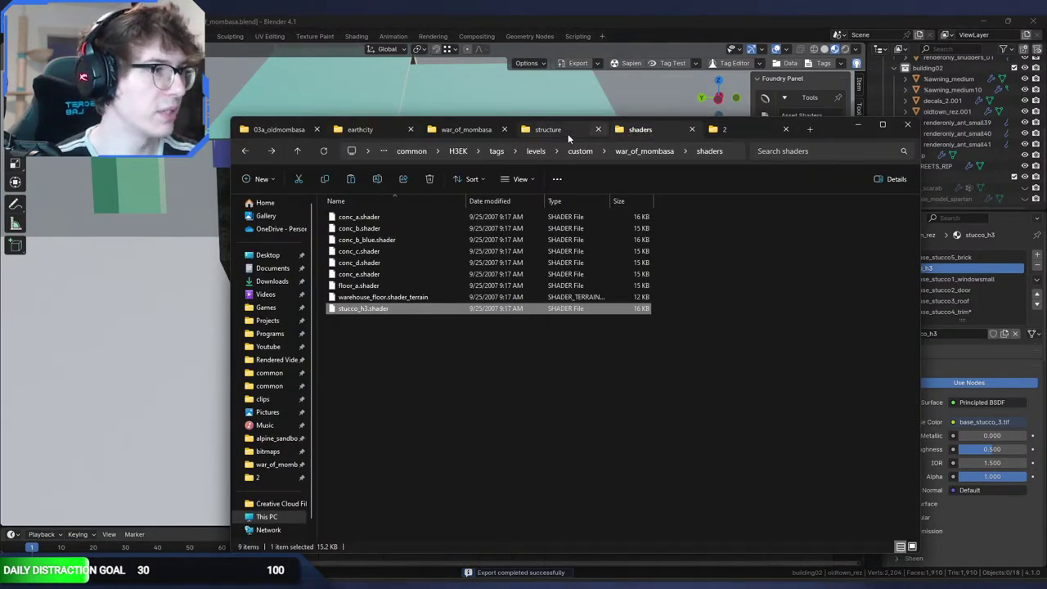
left_click(484, 134)
key("ctrl+c")
left_click(548, 133)
key("ctrl+v")
key("Return")
left_click(722, 583)
key("Up")
key("Return")
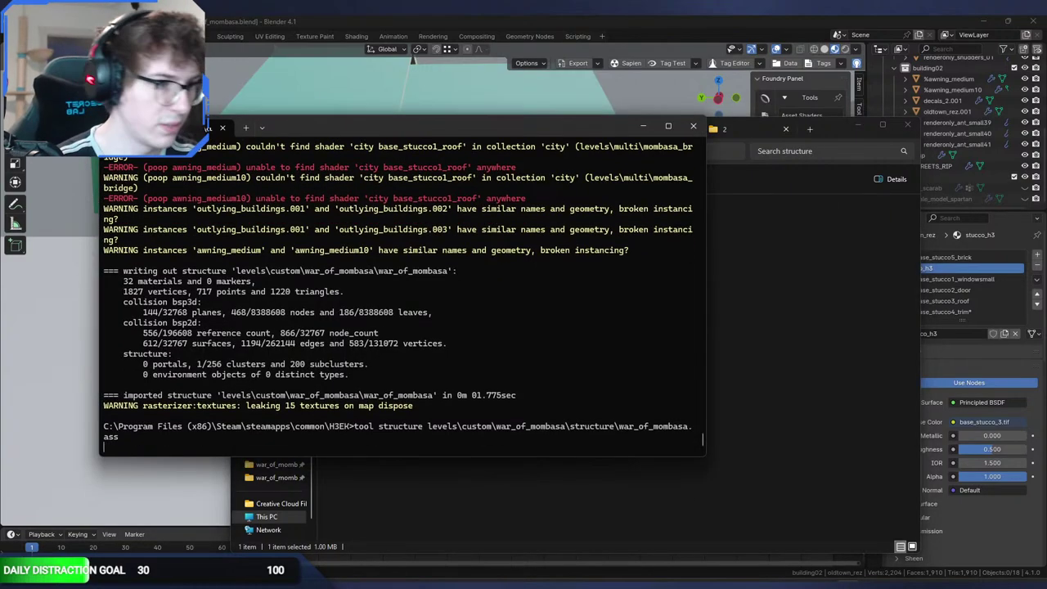
Step: Switch to Guerilla, close the war_of_mombasa scenario tag, and collapse the mombasa_bridge shaders and level folders
left_click(694, 583)
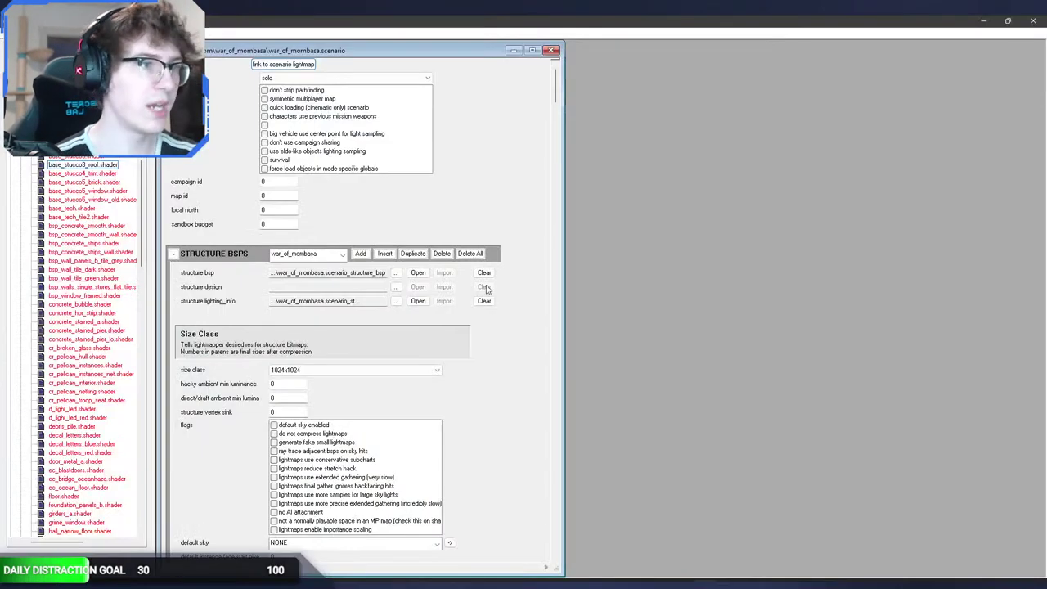
left_click(551, 51)
scroll(77, 180, "up", 3)
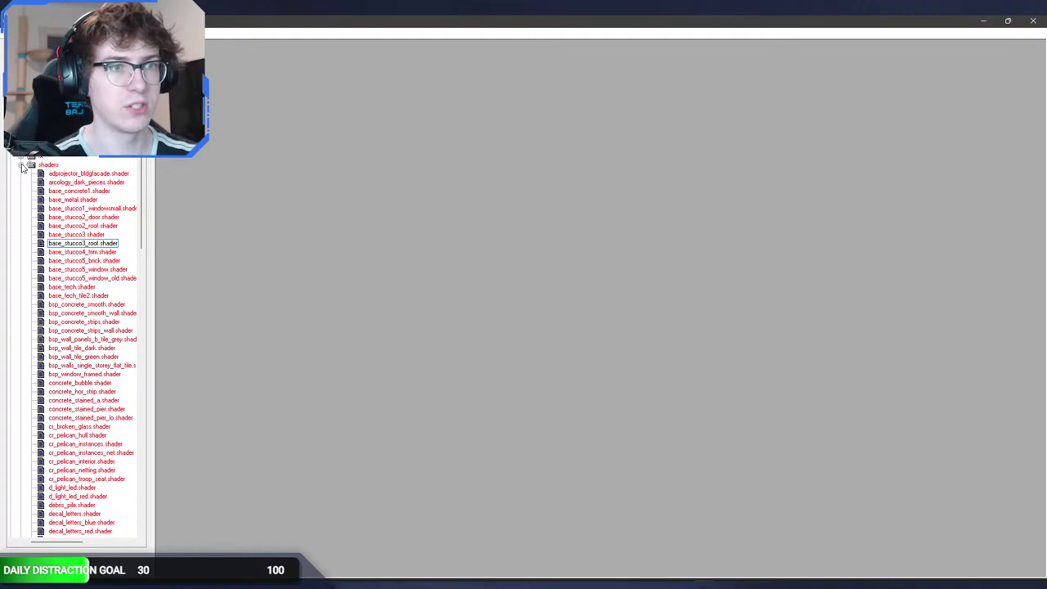
left_click(23, 166)
left_click(12, 147)
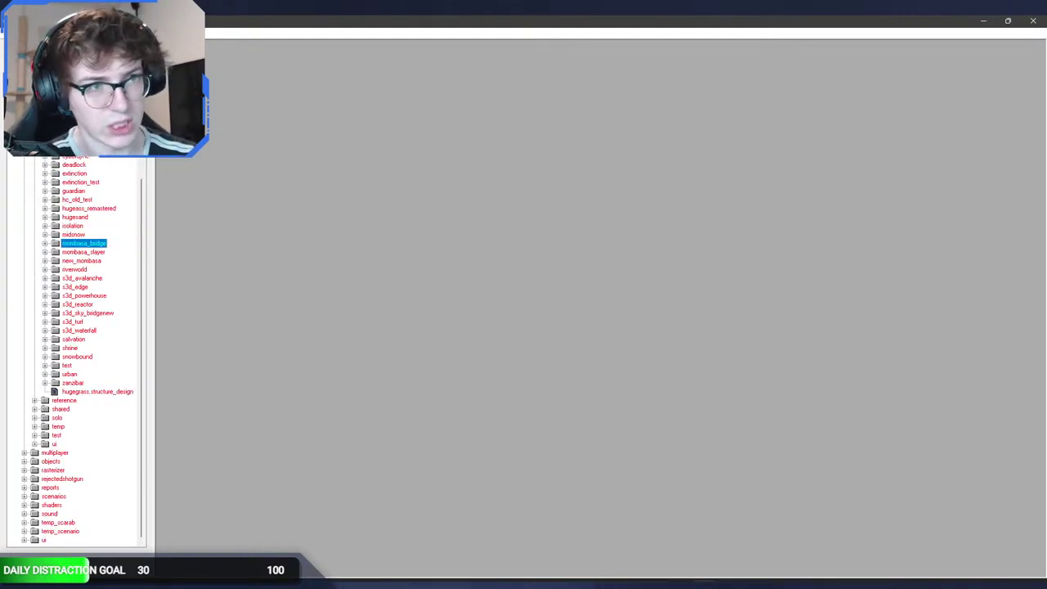
Step: Open stucco_h3.shader and warehouse_floor.shader_terrain from the custom war_of_mombasa shaders folder and arrange them so both can be read
scroll(77, 352, "up", 2)
double_click(54, 138)
scroll(104, 170, "up", 5)
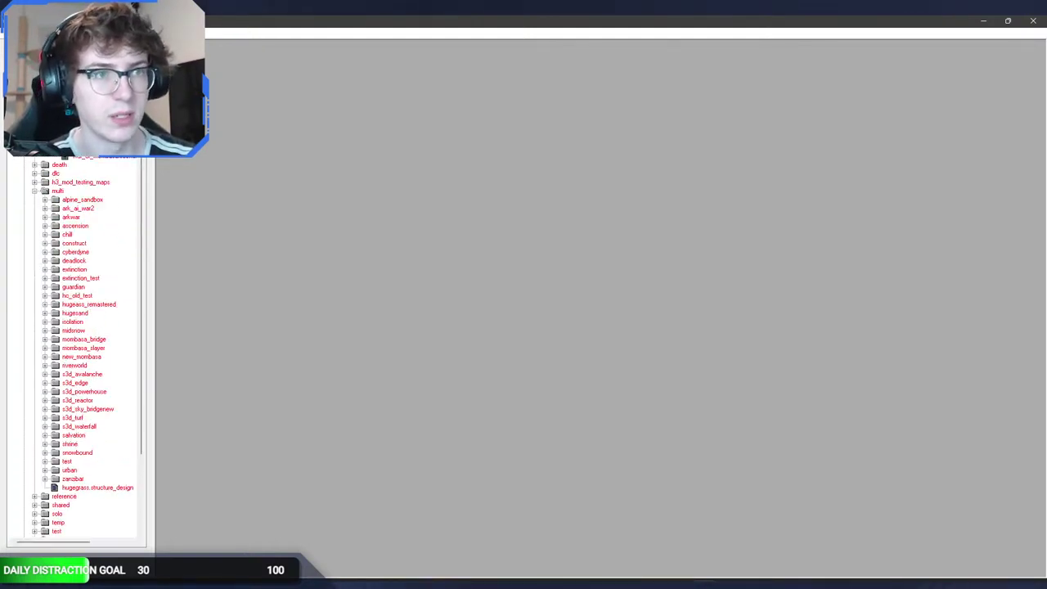
double_click(115, 202)
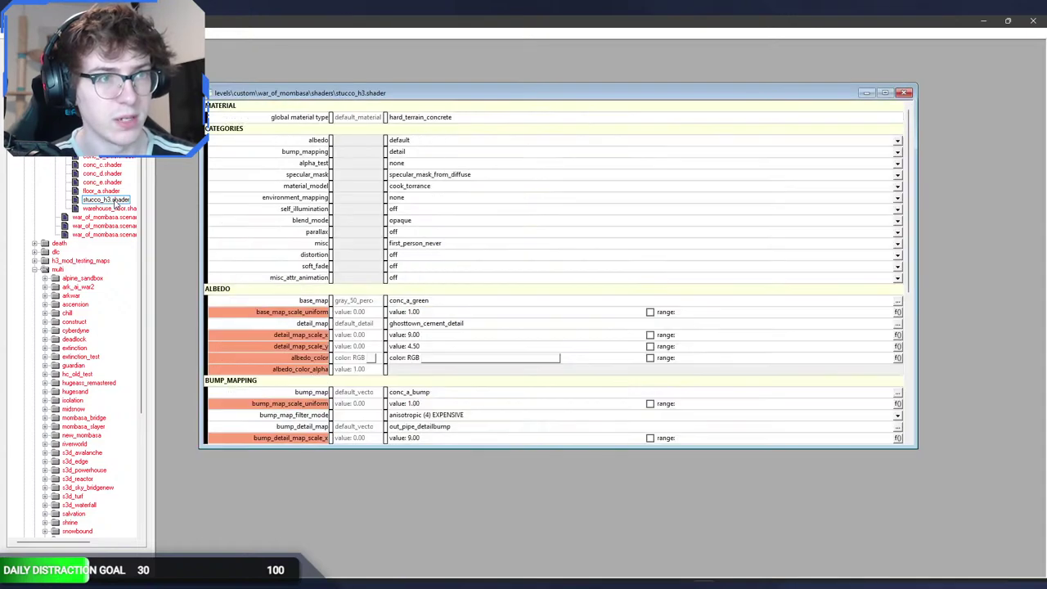
double_click(120, 210)
left_click_drag(396, 108, 648, 166)
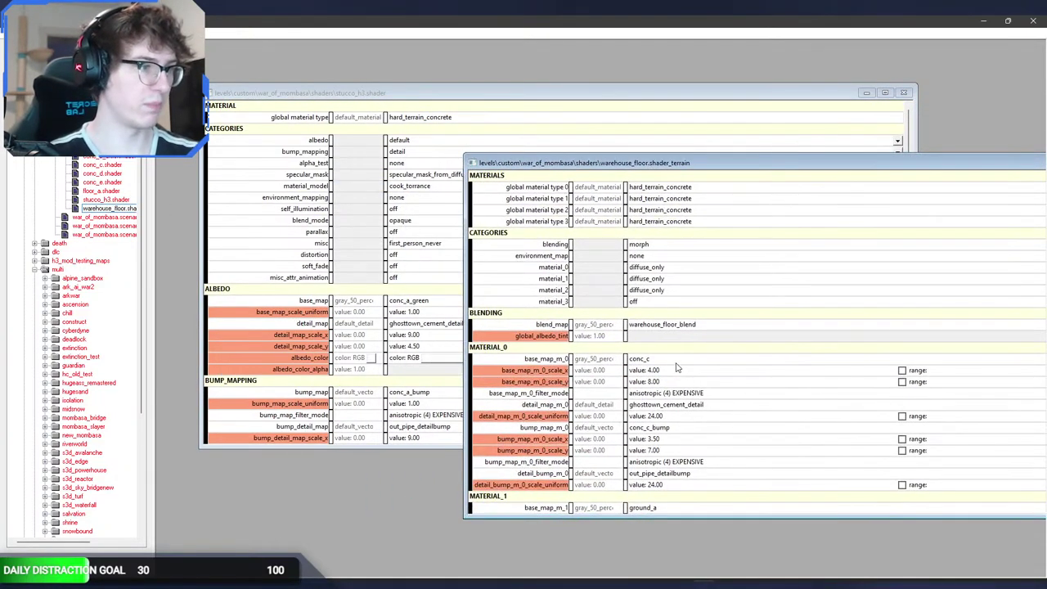
Step: Open the conc_c bitmap used as base_map_m_0 in the warehouse_floor terrain shader and examine its image
left_click(675, 361)
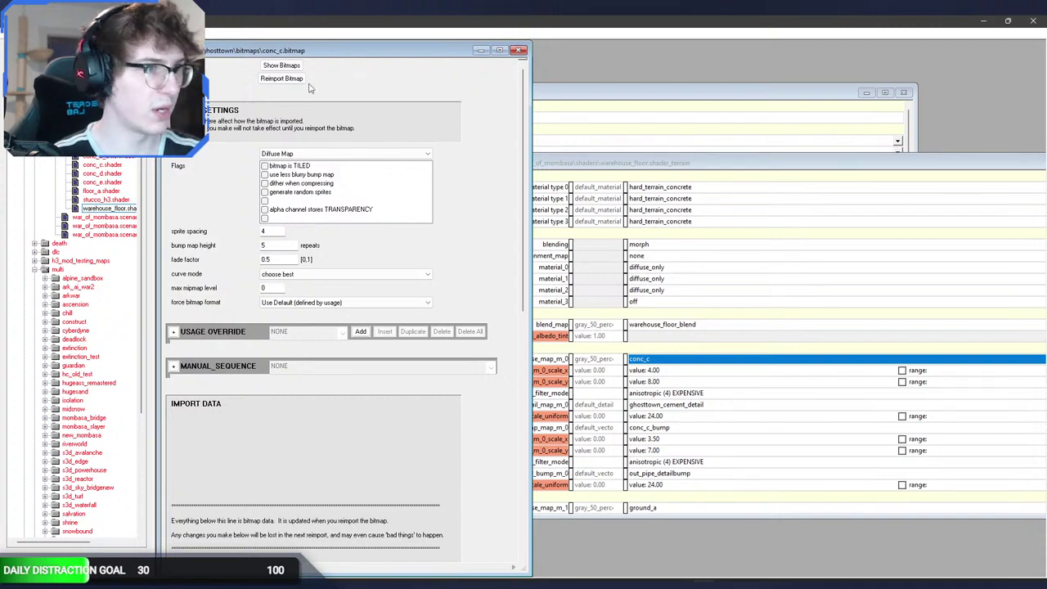
left_click(286, 66)
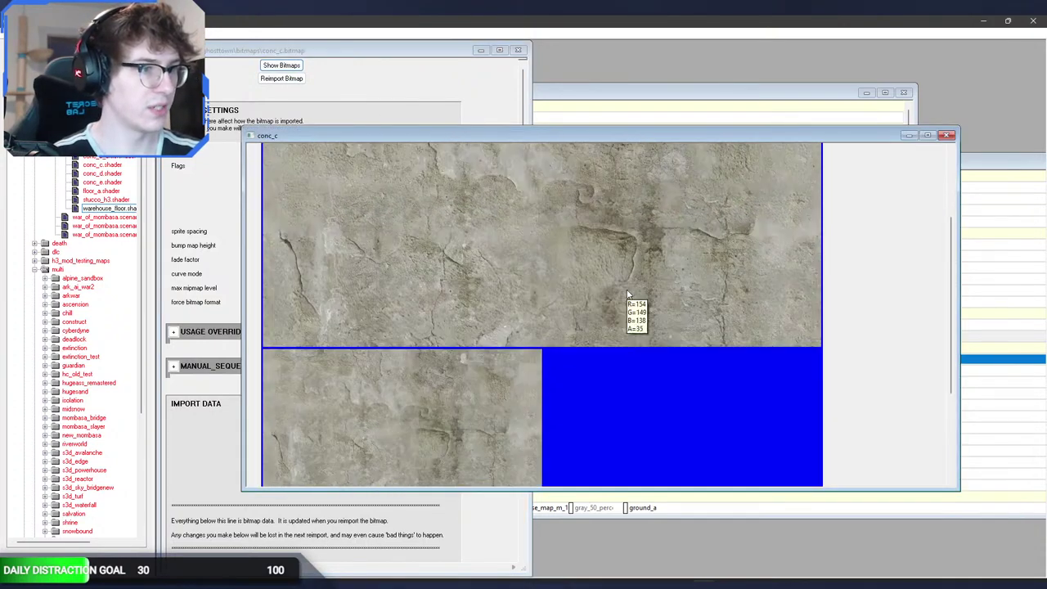
left_click(946, 136)
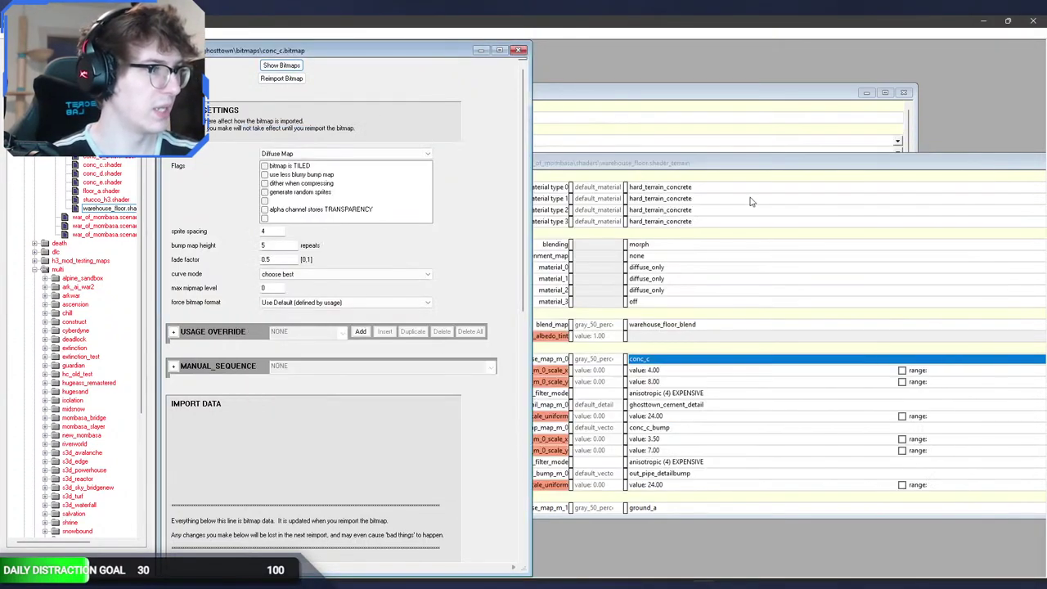
left_click(655, 380)
left_click(656, 361)
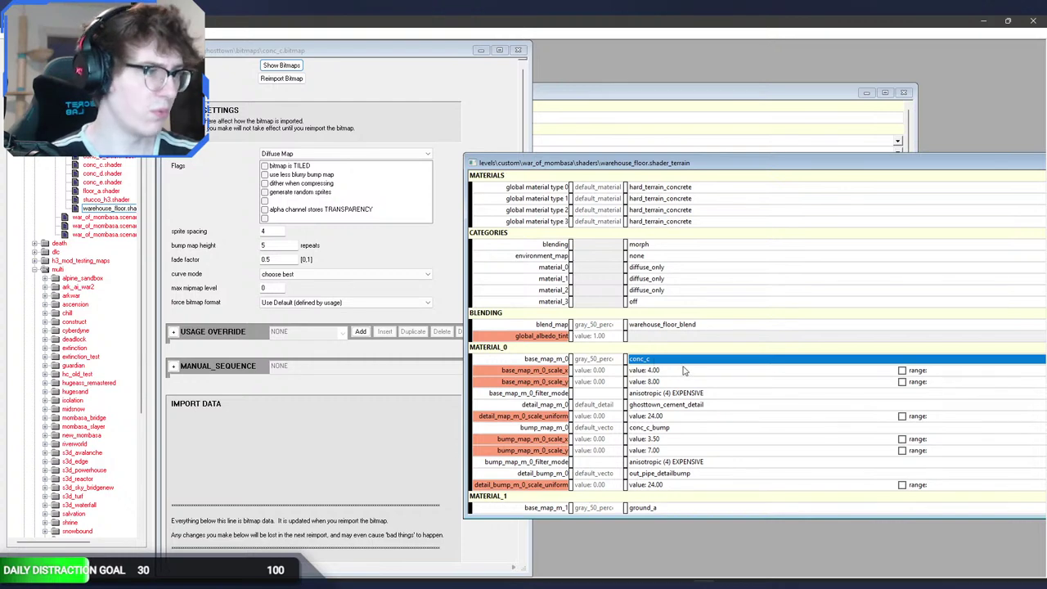
double_click(682, 363)
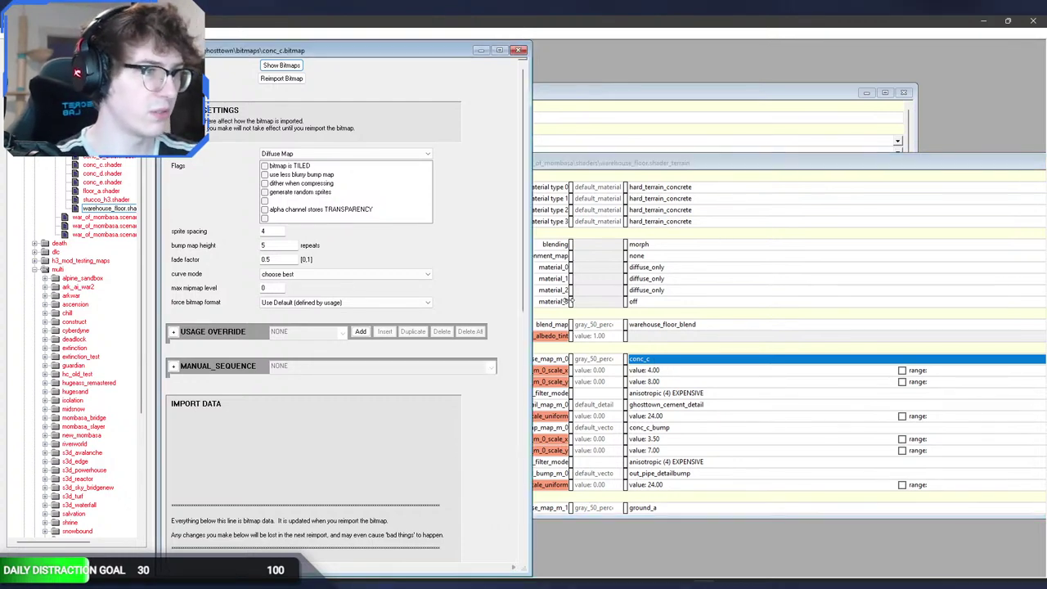
left_click(281, 65)
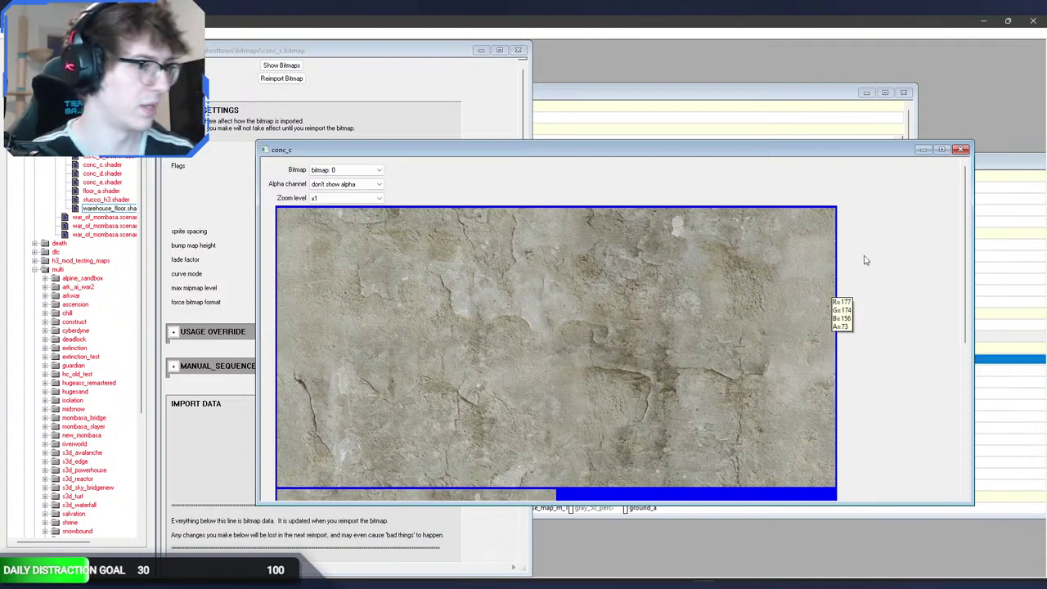
Step: Close the conc_c bitmap windows, then in Blender rename the second material of oldtown_rez to conc_c2 and save the file
left_click(962, 150)
left_click(518, 50)
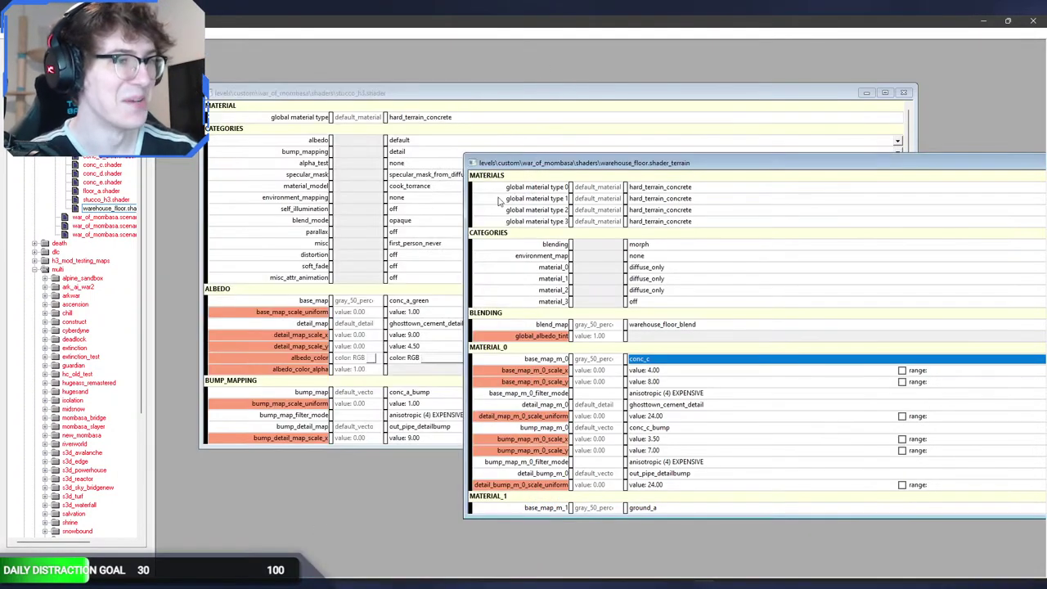
left_click(416, 584)
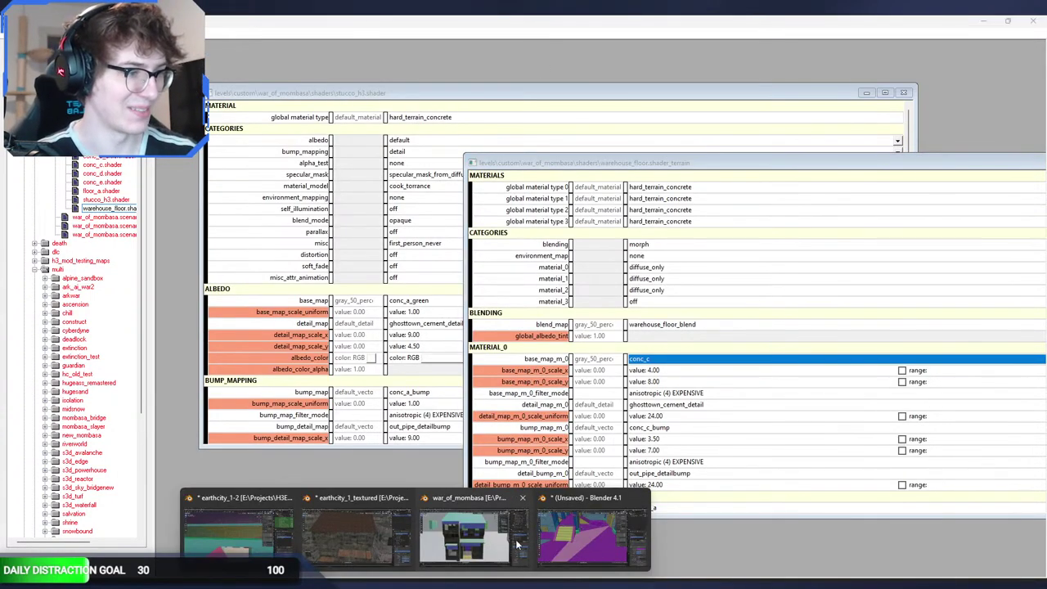
left_click(528, 548)
left_click(950, 270)
type("conc")
key("ctrl+s")
left_click(26, 36)
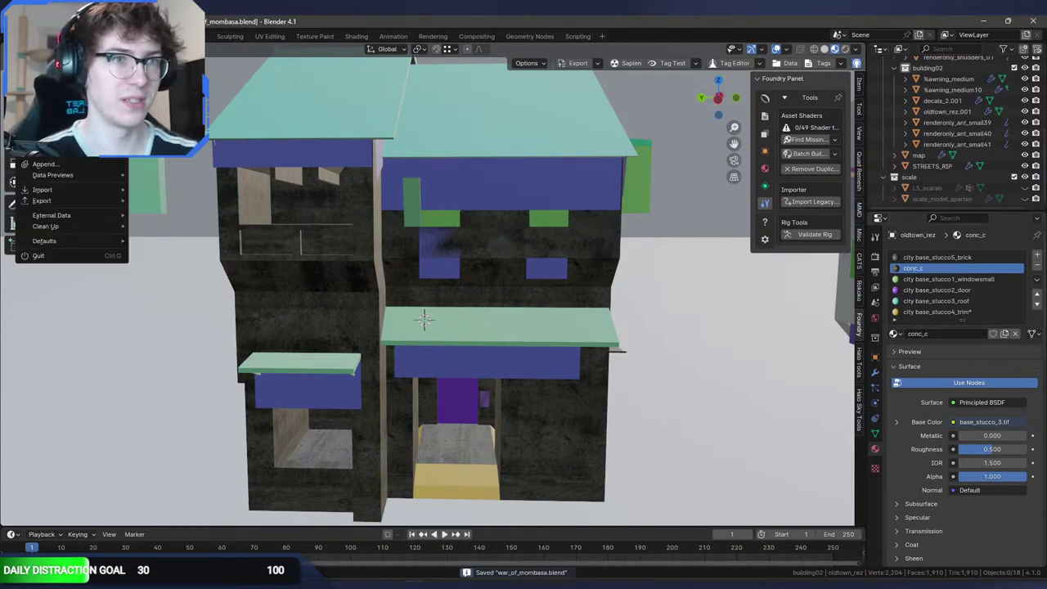
mouse_move(69, 198)
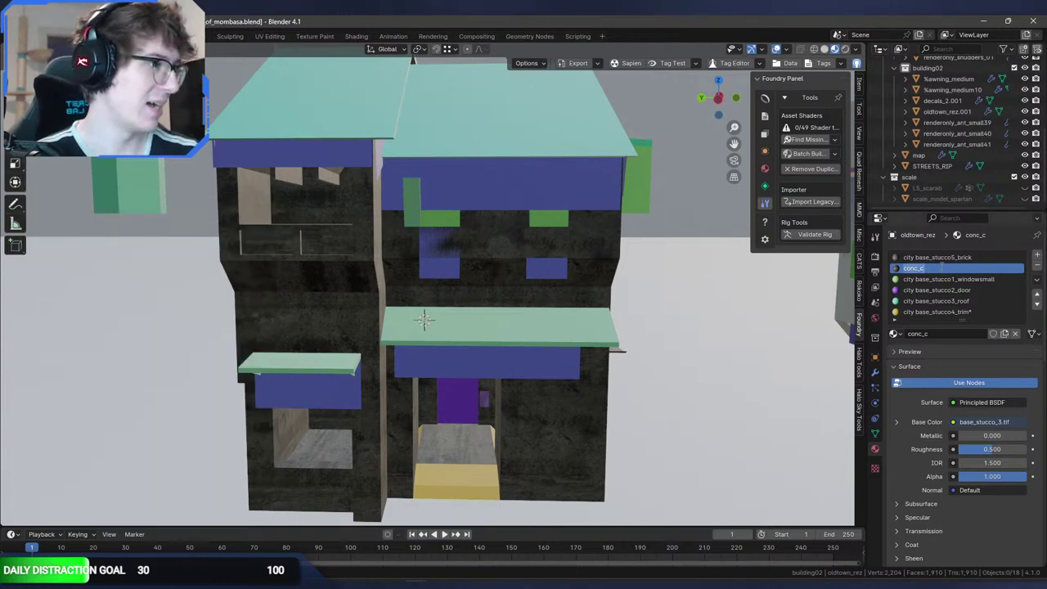
key("ctrl+s")
Step: Export the scene as war_of_mombasa.ASS into the war_of_mombasa project folder, overwriting the existing file
left_click(27, 36)
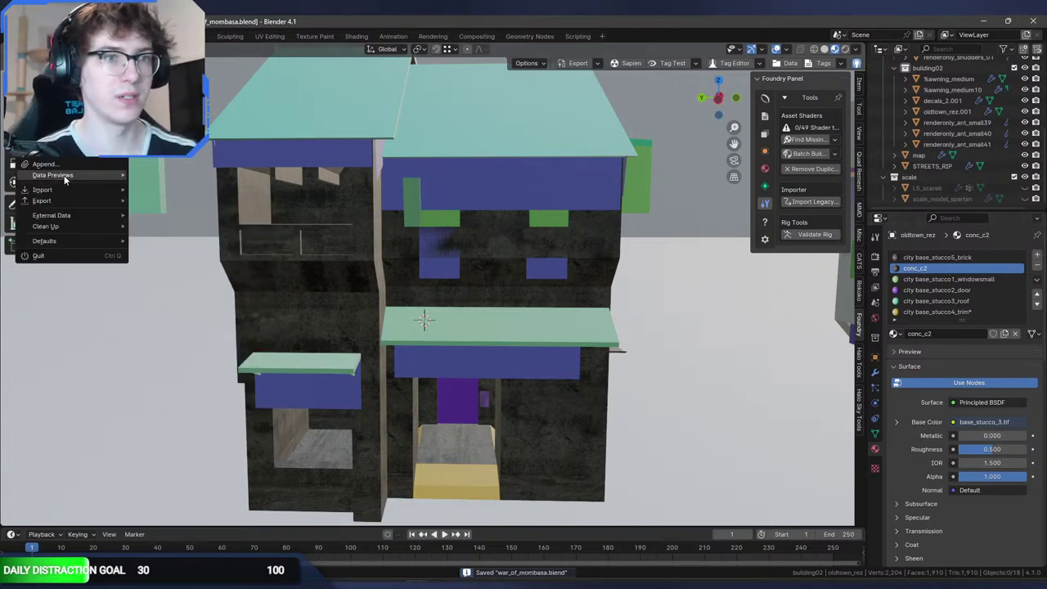
left_click(204, 418)
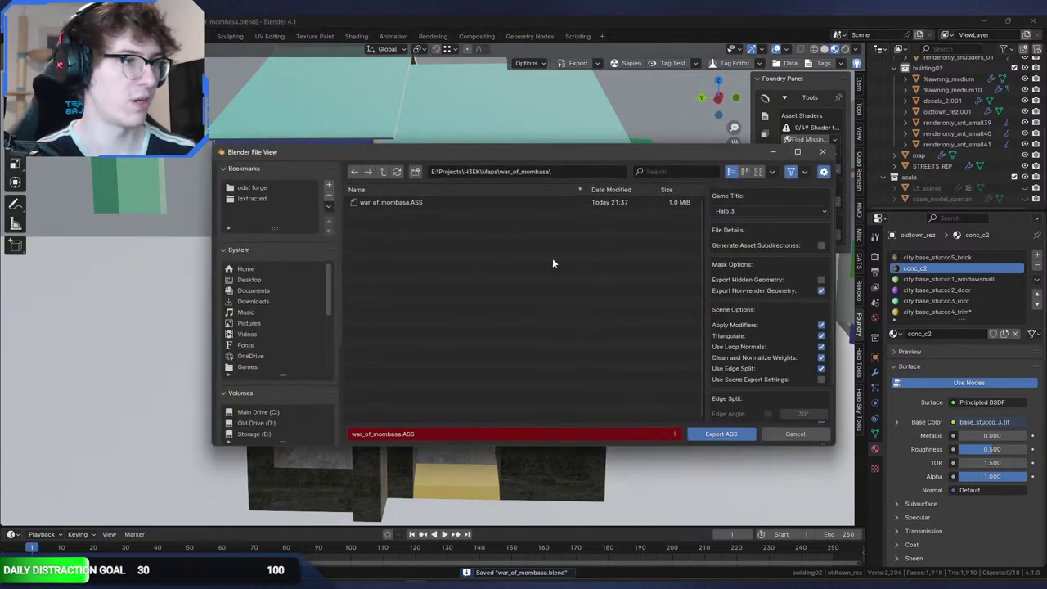
double_click(422, 206)
Step: Copy the exported war_of_mombasa.ASS from the project folder into the structure folder, replacing the old file
left_click(131, 581)
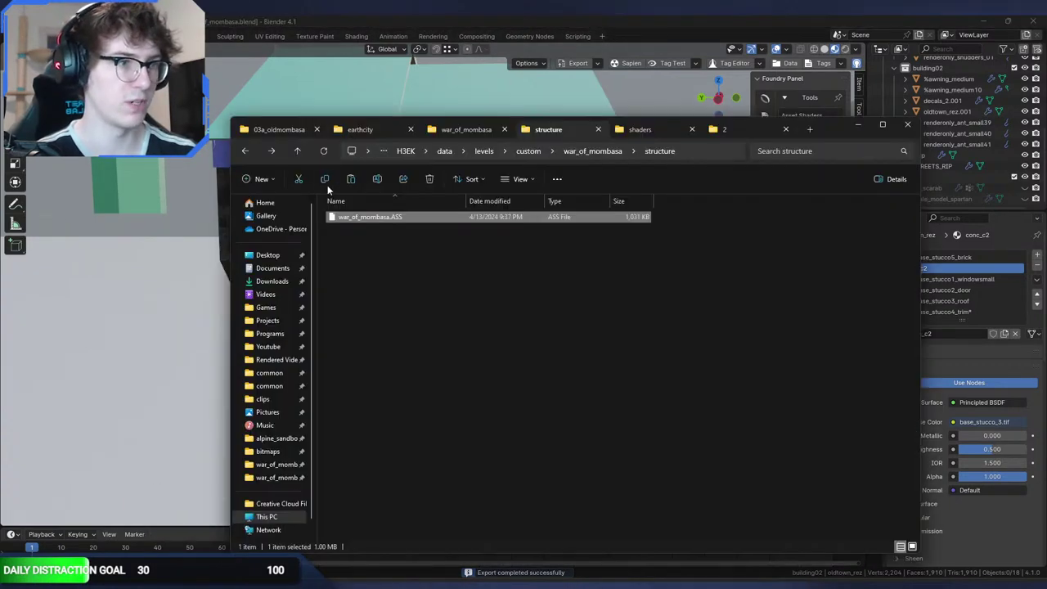
left_click(451, 129)
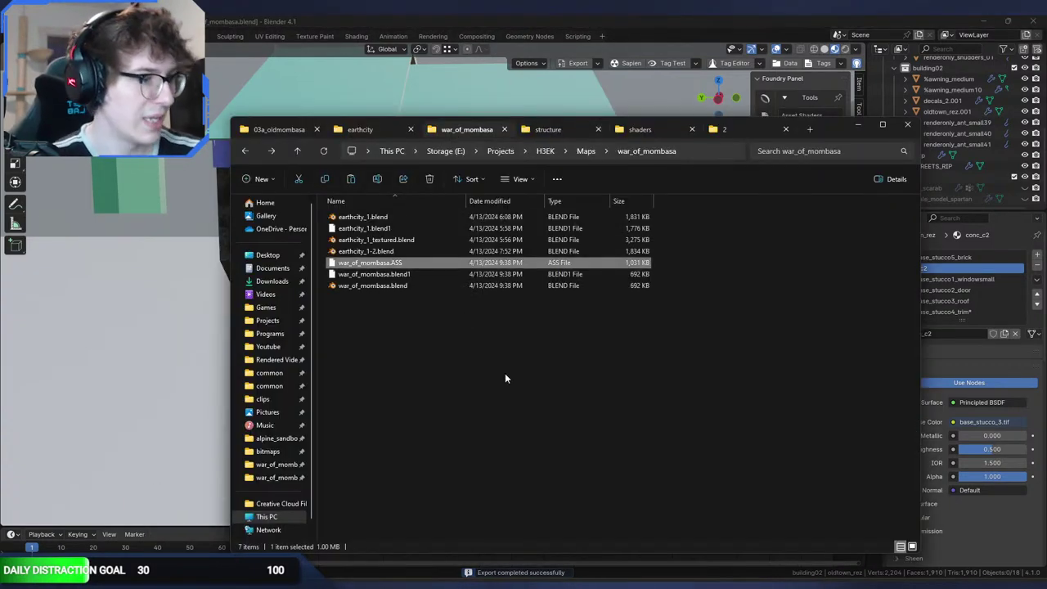
left_click(550, 131)
key("ctrl+v")
left_click(525, 228)
Step: Duplicate conc_c.shader in the war_of_mombasa shaders folder and name the copy conc_c2.shader
left_click(643, 131)
left_click(385, 256)
key("ctrl+c")
key("ctrl+v")
key("F2")
key("Right")
key("BackSpace")
key("BackSpace")
key("BackSpace")
key("BackSpace")
key("BackSpace")
key("BackSpace")
key("BackSpace")
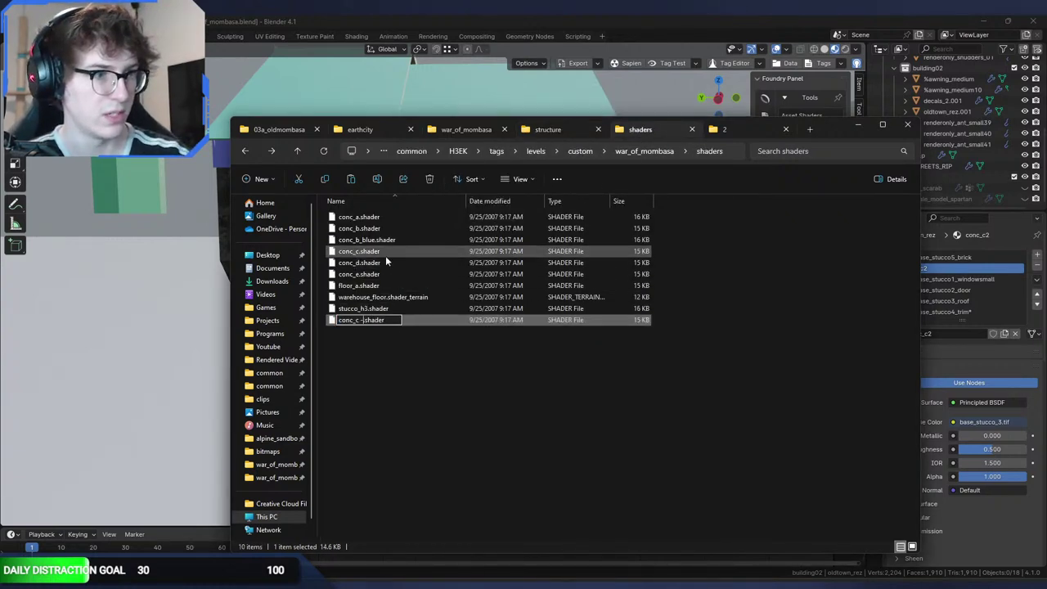
type("2")
key("Return")
Step: Run the tool structure import for war_of_mombasa.ass again in the command prompt
left_click(781, 583)
key("Up")
key("Return")
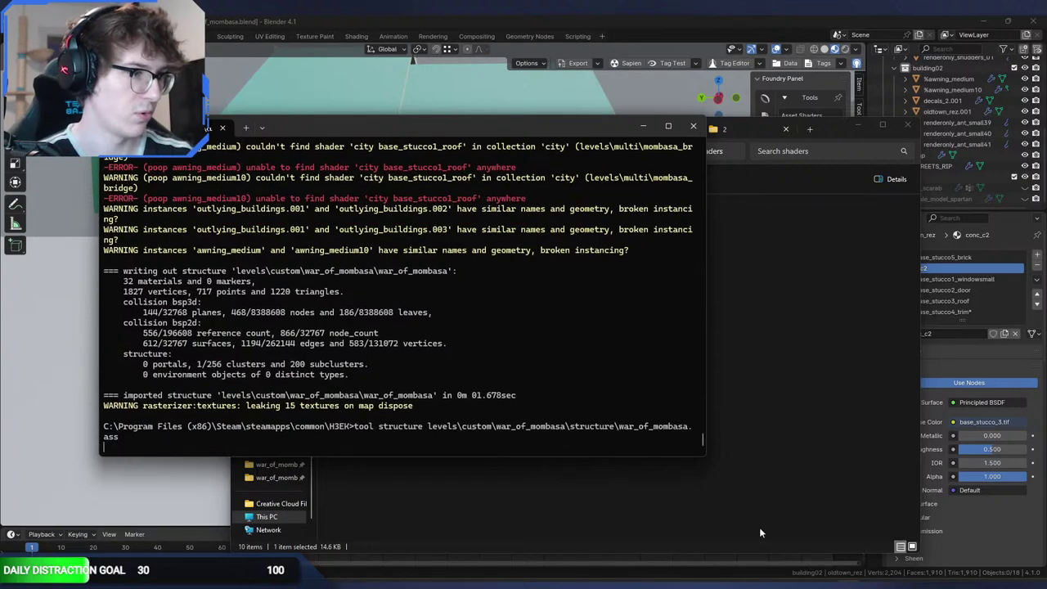
Step: Switch to Sapien and examine the concrete texture on the reimported building's walls
left_click(743, 486)
left_click(751, 583)
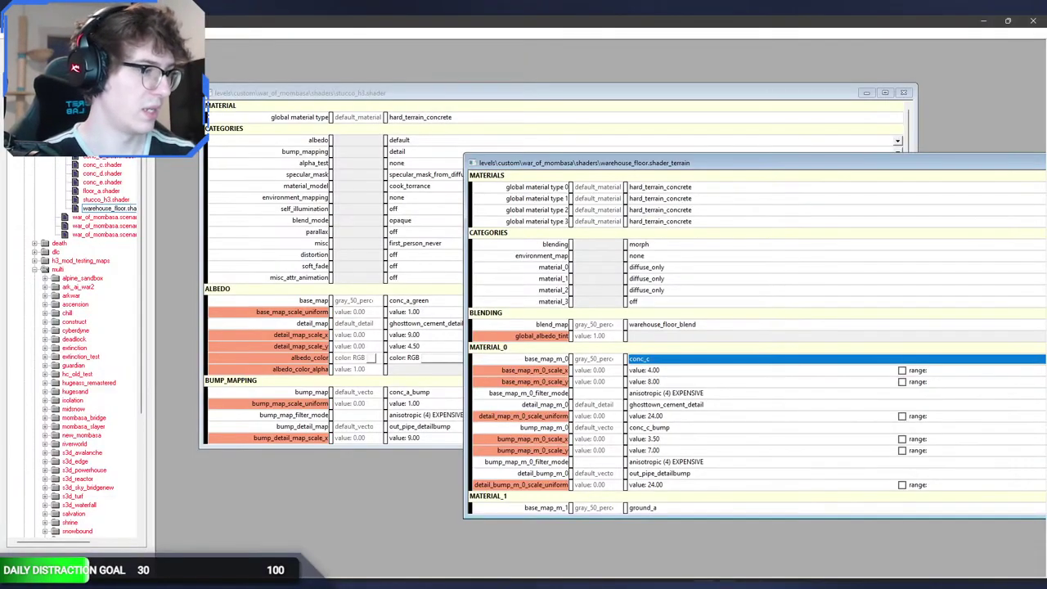
left_click(728, 583)
key("s")
middle_click_drag(654, 351, 610, 250)
key("w")
middle_click_drag(639, 440, 638, 378)
key("s")
Step: Return to Guerilla, close warehouse_floor.shader_terrain without saving, and close stucco_h3.shader
key("alt+Tab")
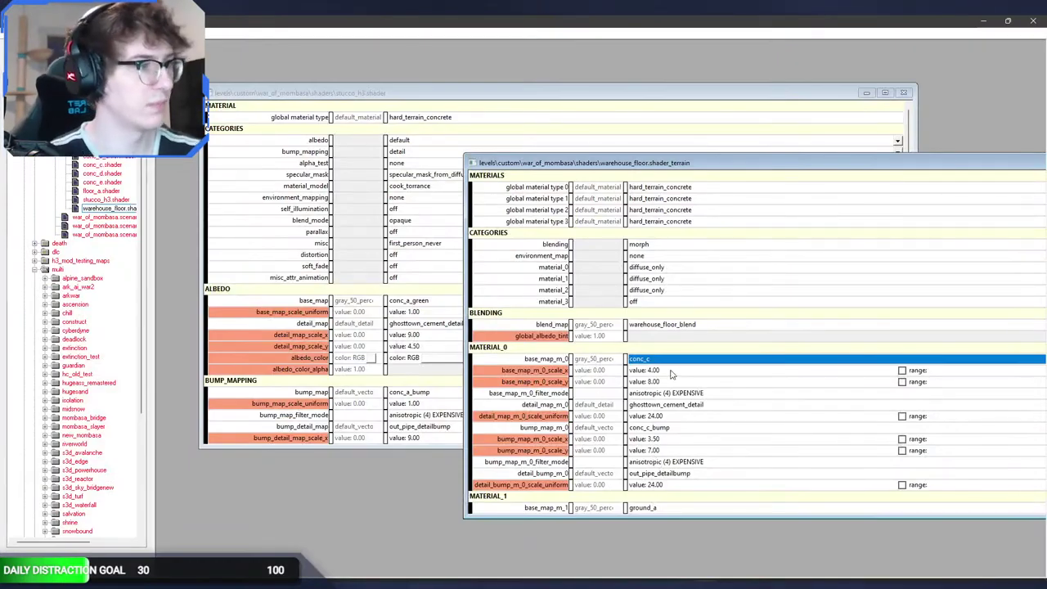
double_click(661, 381)
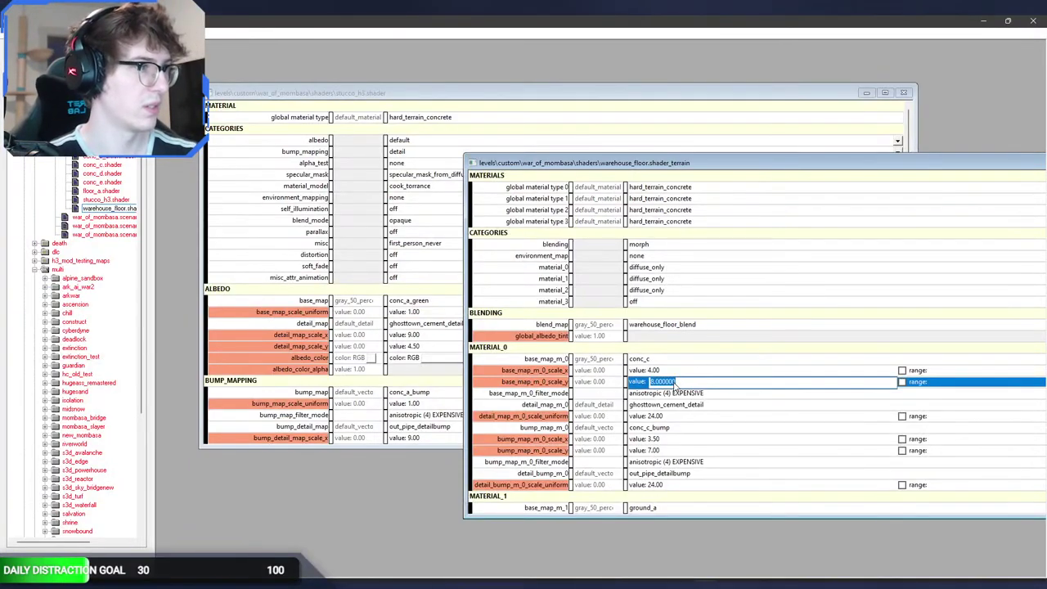
left_click_drag(769, 163, 580, 170)
left_click(979, 169)
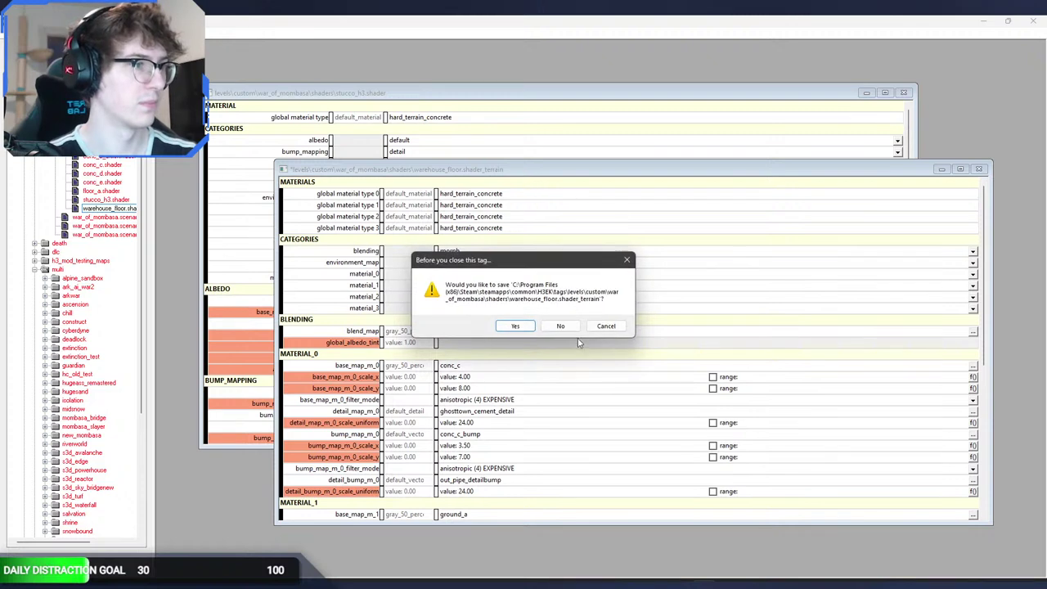
left_click(562, 326)
left_click(904, 96)
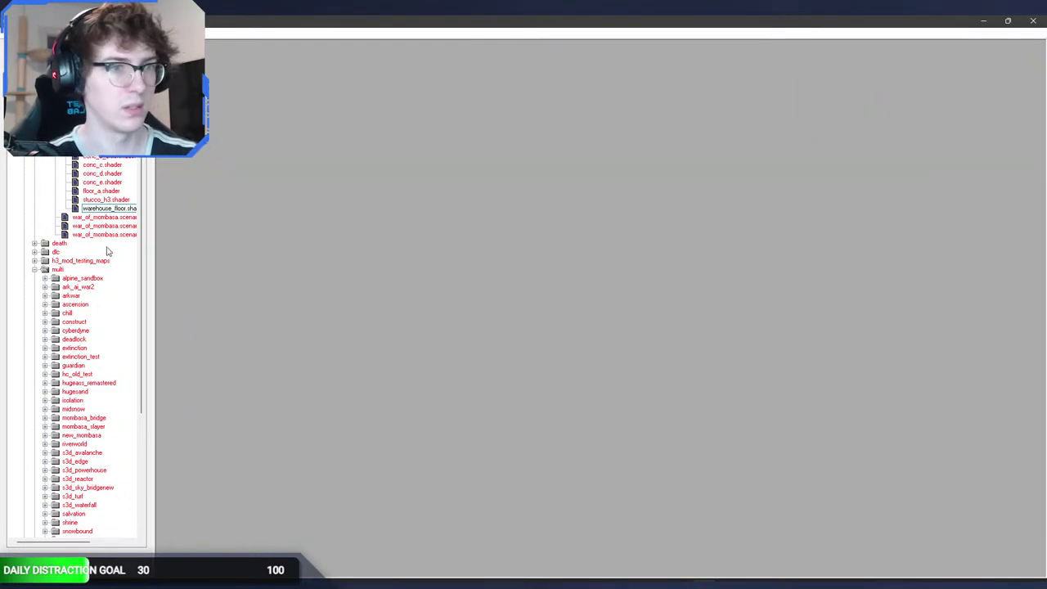
Step: Open conc_c2.shader, set detail_map_scale_y and bump_detail_map_scale_y to 2, save, and check the walls in Sapien
double_click(106, 174)
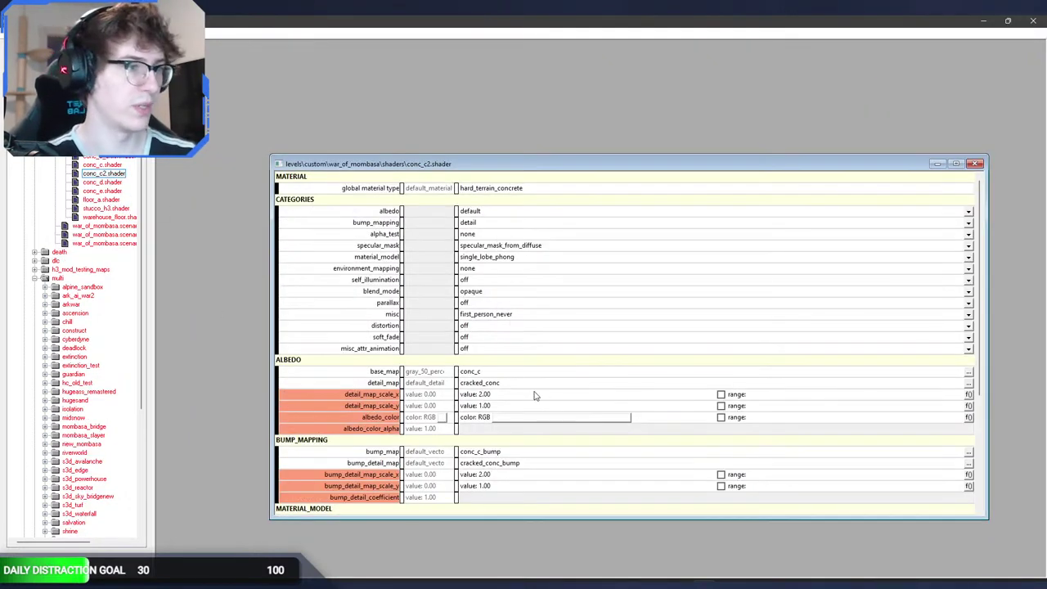
left_click(499, 407)
type("2")
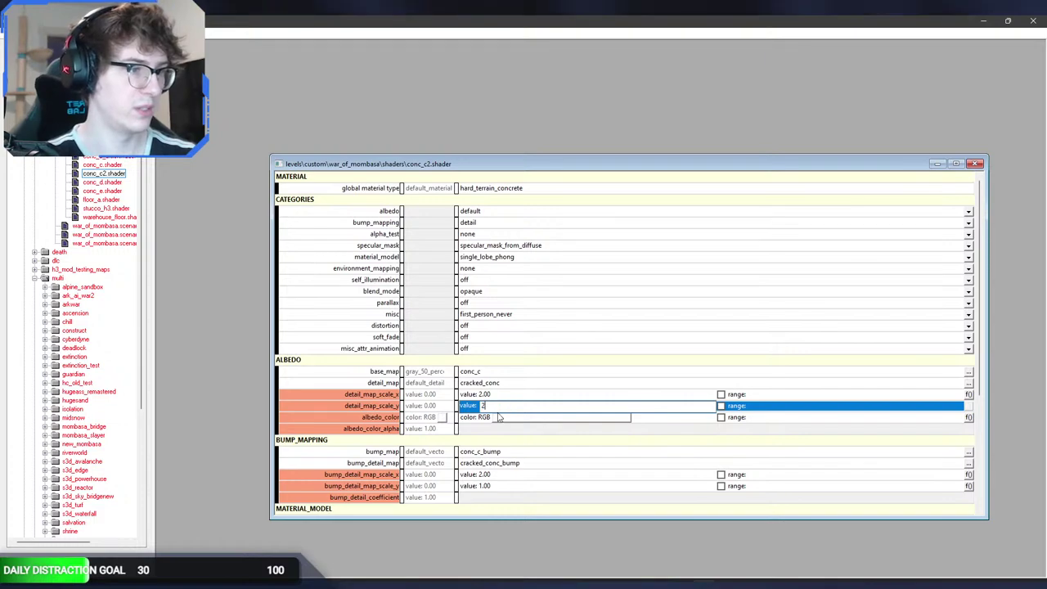
left_click(503, 486)
type("2")
scroll(548, 432, "down", 4)
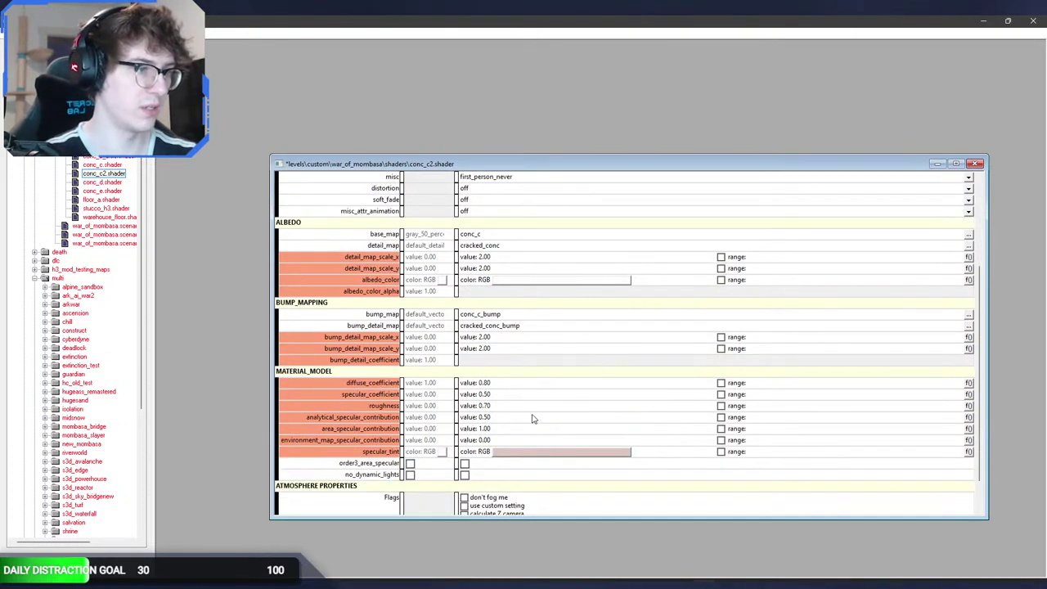
key("ctrl+s")
key("alt+Tab")
middle_click_drag(533, 418, 542, 470)
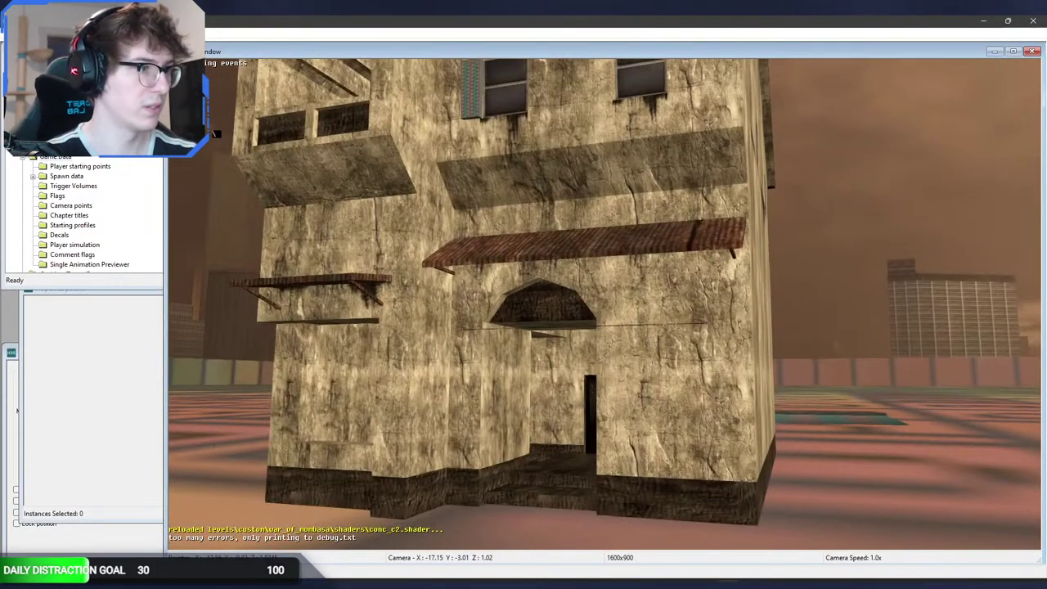
Step: Set the x and y scales of both detail_map and bump_detail_map in conc_c2.shader to 4, save, and inspect the building in Sapien
key("alt+Tab")
left_click(492, 258)
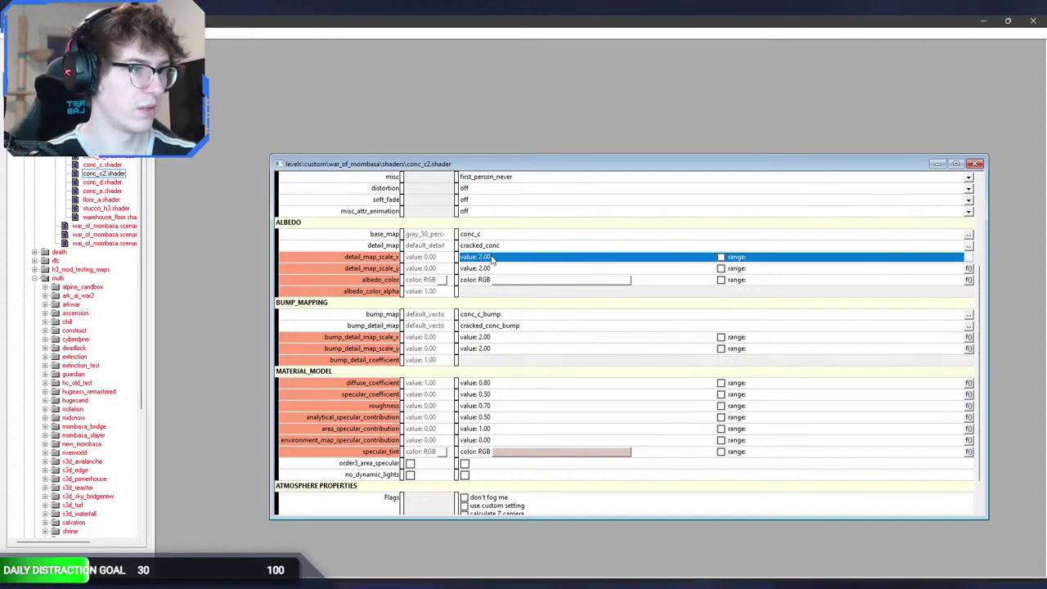
type("4")
left_click(492, 269)
type("4")
left_click(502, 338)
type("4")
left_click(501, 350)
type("4")
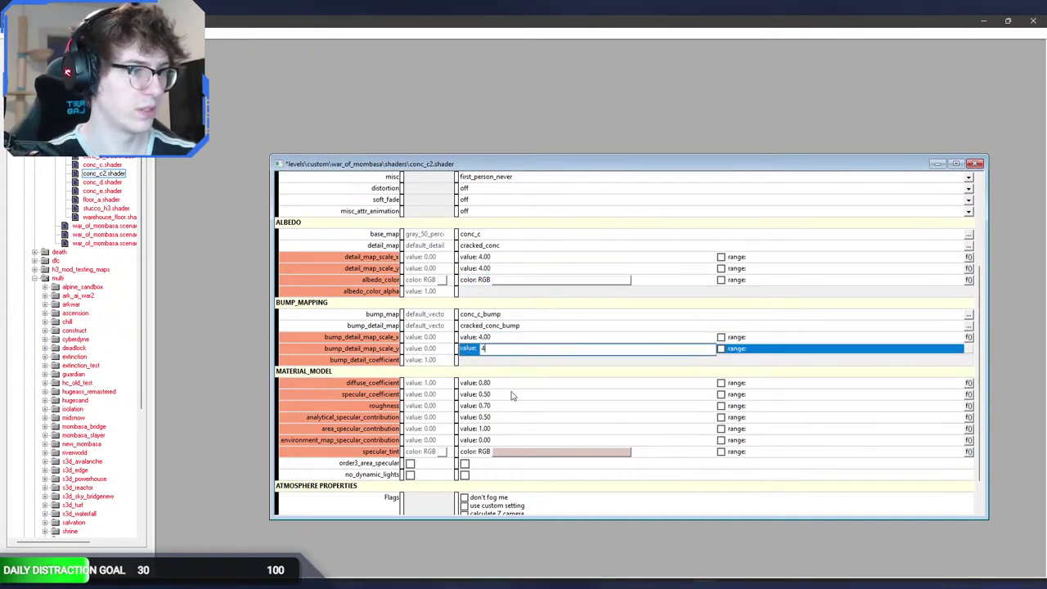
left_click(559, 367)
key("ctrl+s")
key("alt+Tab")
mouse_move(558, 363)
middle_mouse_down()
mouse_move(543, 363)
mouse_move(532, 315)
mouse_move(557, 363)
middle_mouse_up()
key("w")
key("s")
Step: Try detail_map_scale_x and bump_detail_map_scale_x at 3 in conc_c2.shader, save, and view the walls in Sapien
key("alt+Tab")
left_click(496, 257)
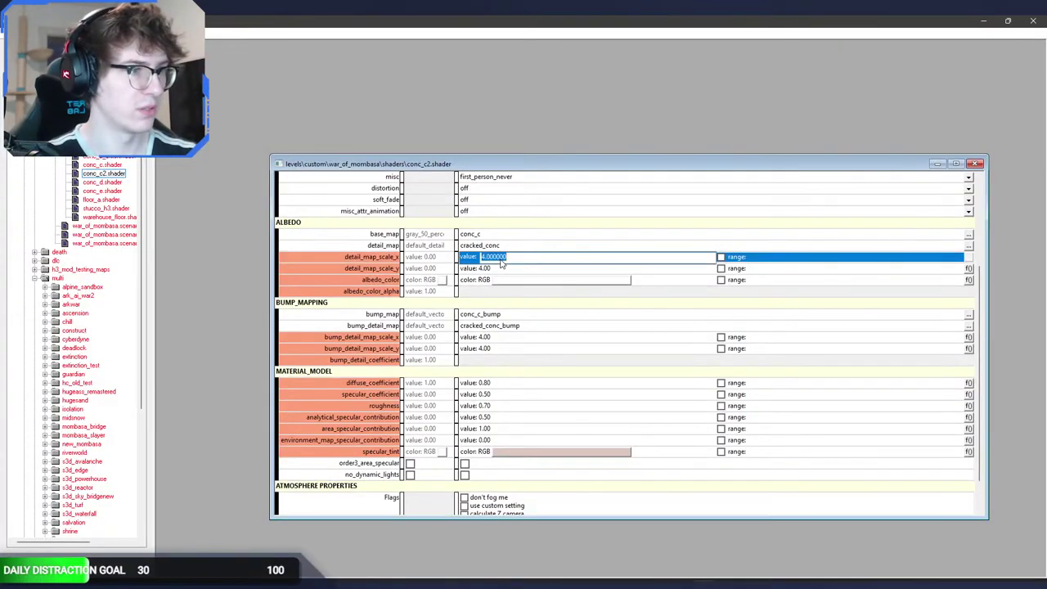
left_click(499, 341)
type("3")
key("Return")
key("ctrl+s")
key("alt+Tab")
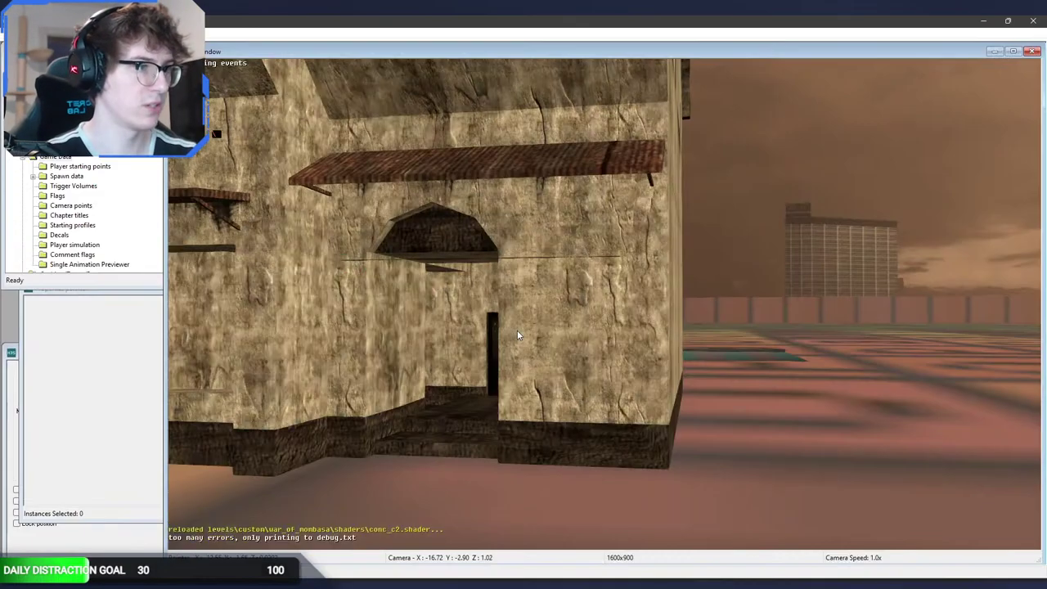
Step: Try x scales of 4 and y scales of 3 for detail_map and bump_detail_map, save, and compare in Sapien
key("alt+Tab")
left_click(499, 339)
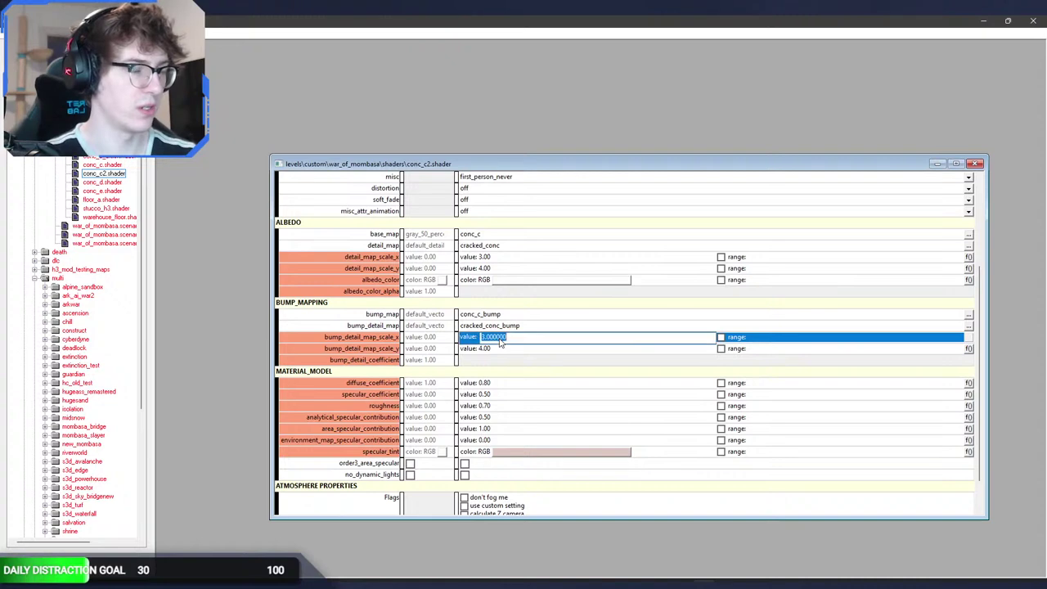
left_click(499, 351)
type("3")
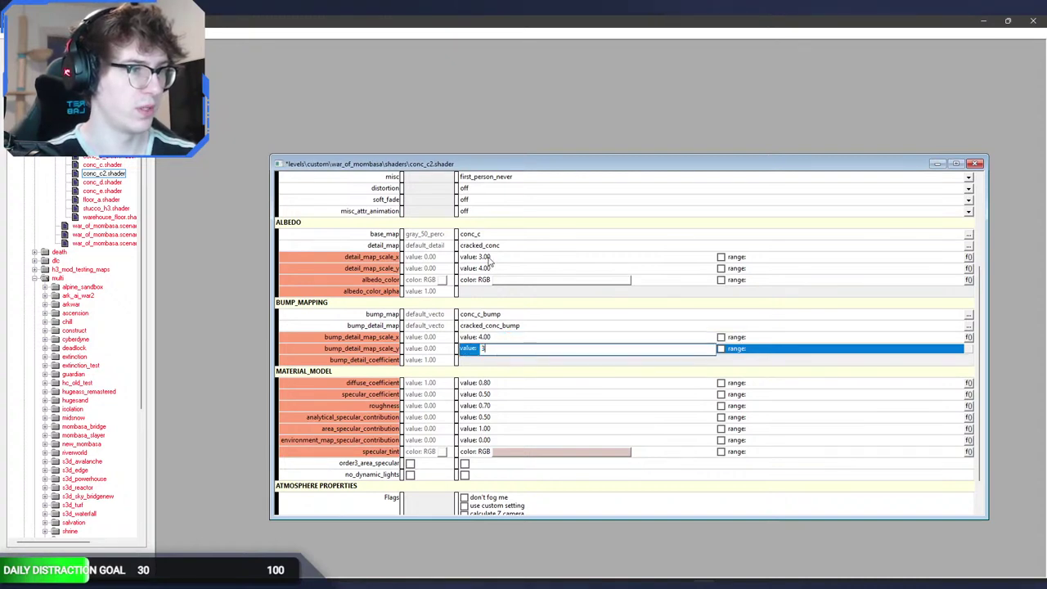
left_click(489, 260)
type("4")
left_click(498, 271)
type("3")
key("Return")
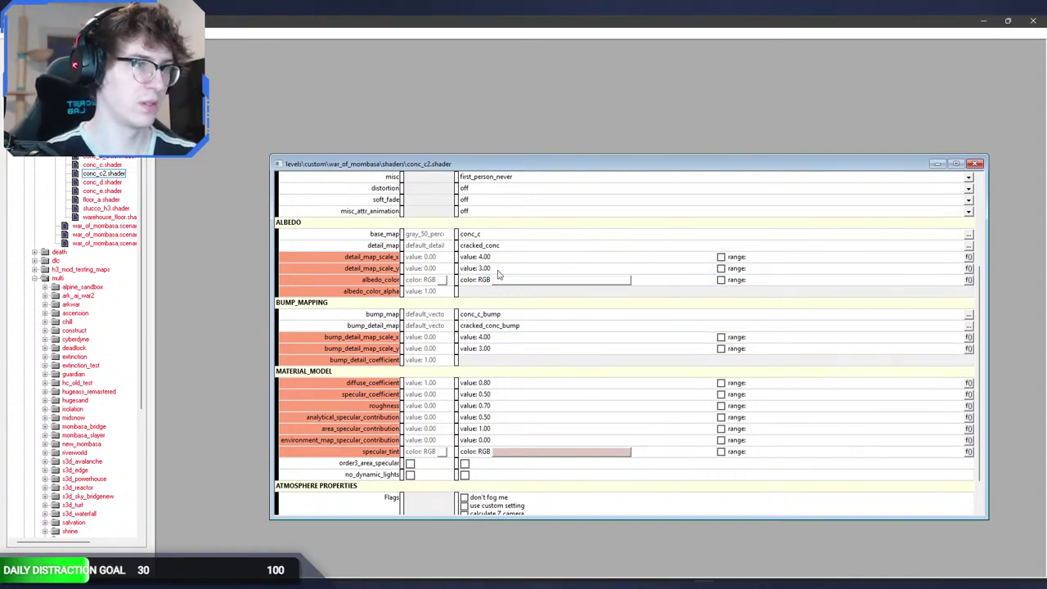
key("alt+Tab")
Step: Try detail_map_scale_y and bump_detail_map_scale_y at 6, save the shader, and inspect the building in Sapien
key("alt+Tab")
left_click(492, 260)
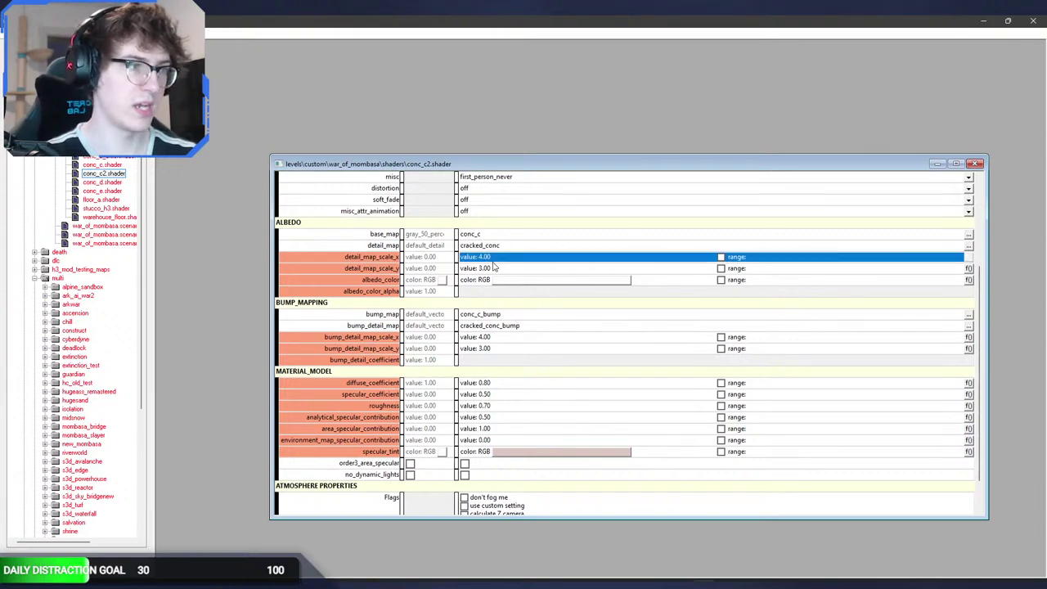
left_click(495, 268)
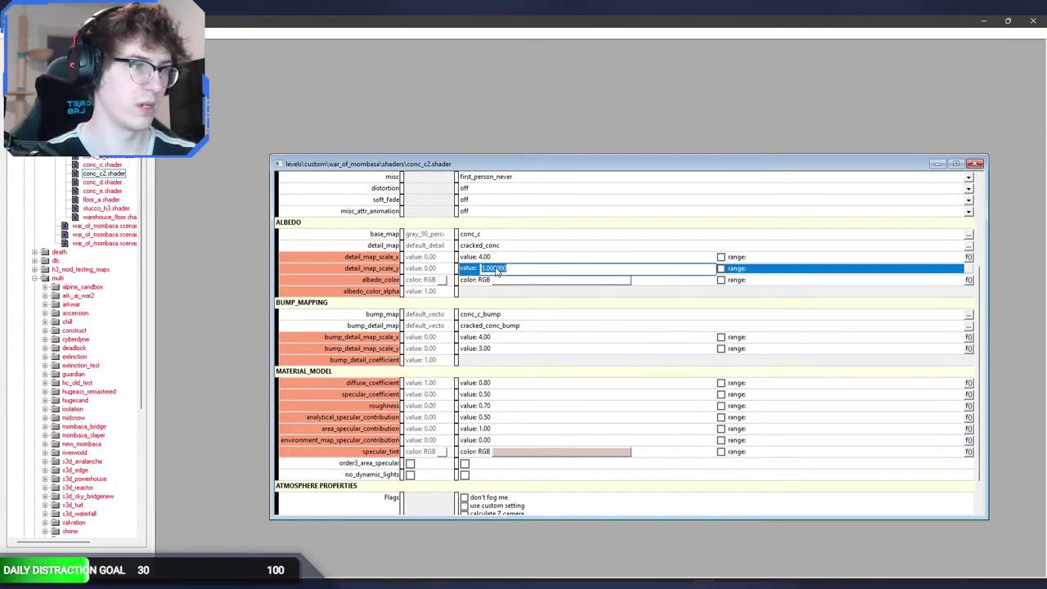
left_click(500, 349)
type("6")
key("Return")
key("ctrl+s")
key("alt+Tab")
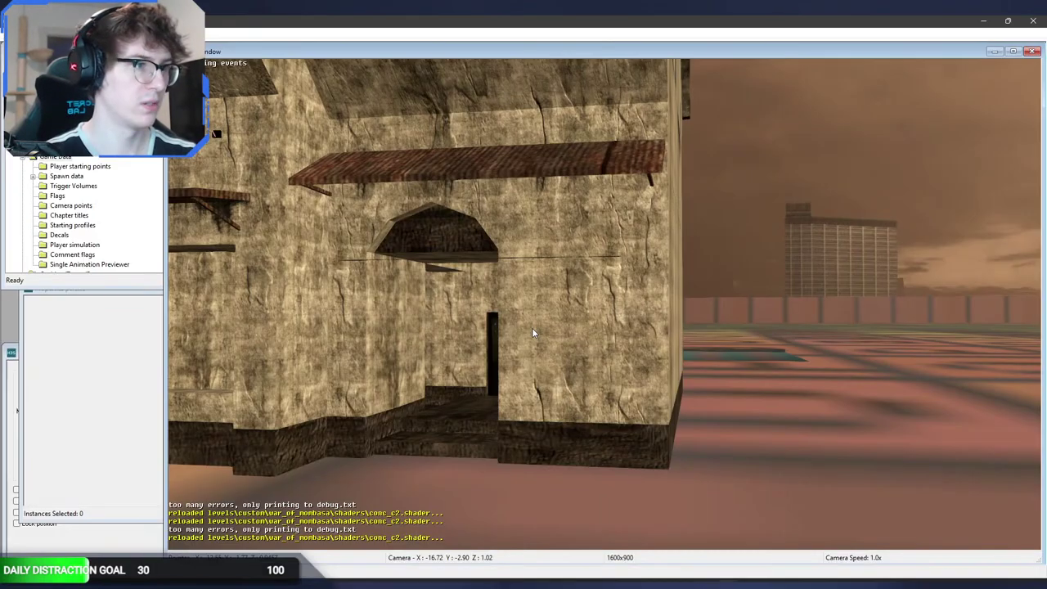
key("s")
mouse_move(531, 328)
middle_mouse_down()
mouse_move(519, 245)
mouse_move(517, 315)
mouse_move(523, 262)
mouse_move(498, 183)
mouse_move(531, 328)
middle_mouse_up()
key("w")
Step: Try detail_map_scale_y and bump_detail_map_scale_y at 8, save the shader, and look over the walls in Sapien
key("alt+Tab")
left_click(494, 270)
type("5")
key("Return")
left_click(495, 350)
type("5")
key("Return")
key("ctrl+s")
key("alt+Tab")
middle_click_drag(536, 320, 528, 264)
key("s")
Step: Try detail_map_scale_y and bump_detail_map_scale_y at 16, save the shader, and check the facade in Sapien
key("alt+Tab")
left_click(513, 354)
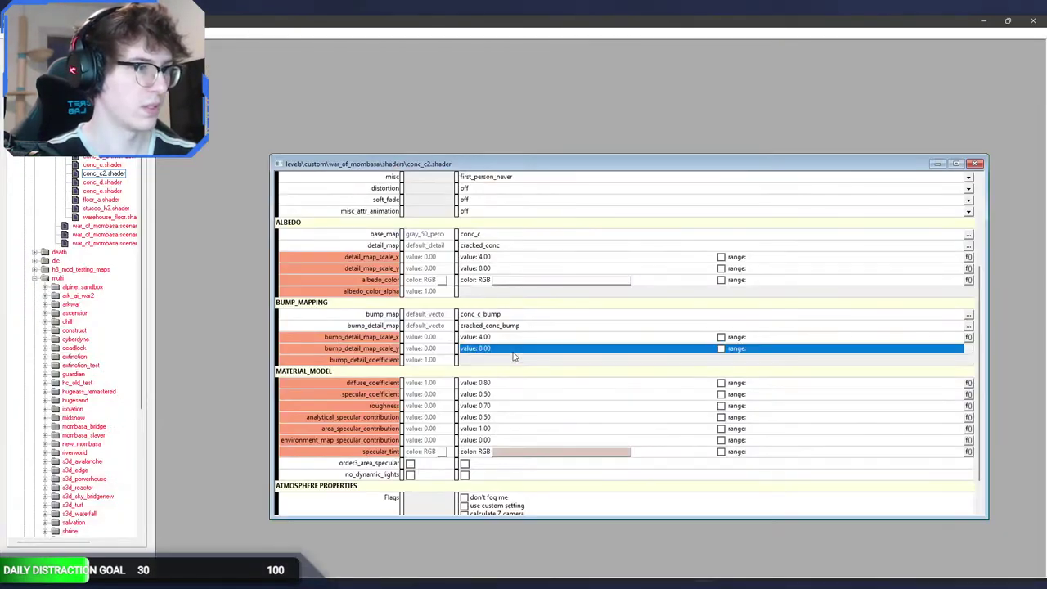
left_click(491, 269)
type("16")
key("Return")
key("ctrl+s")
key("alt+Tab")
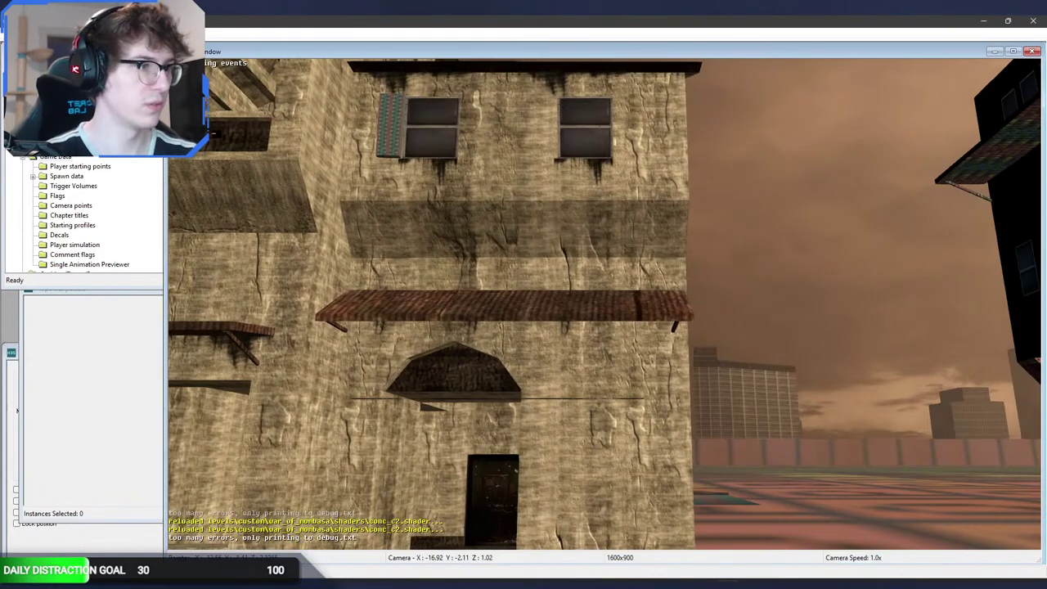
Step: Set detail_map_scale_y and bump_detail_map_scale_y in conc_c2.shader to 4
key("alt+Tab")
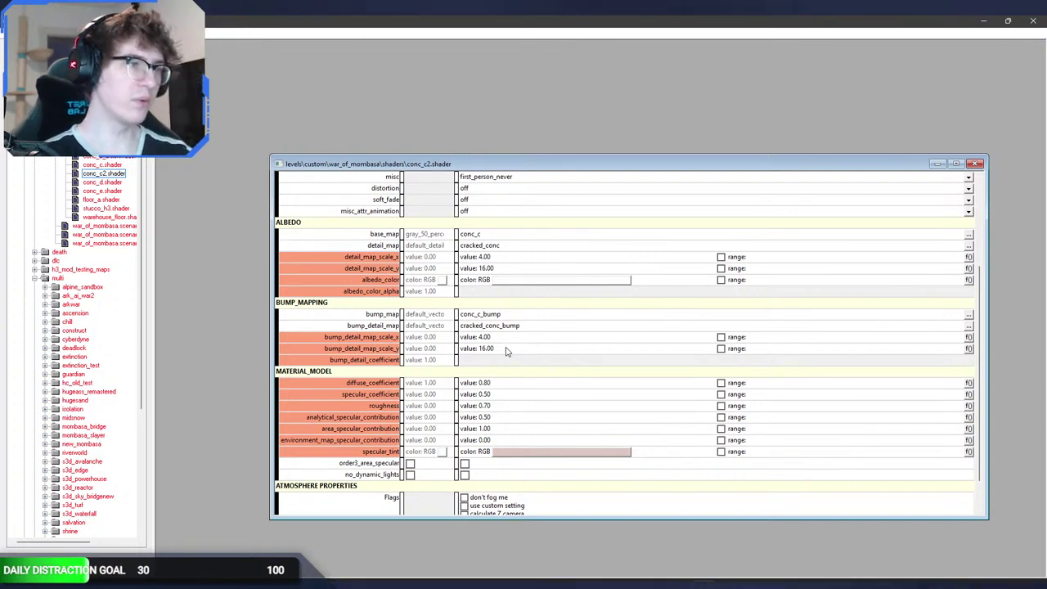
left_click(500, 270)
type("4")
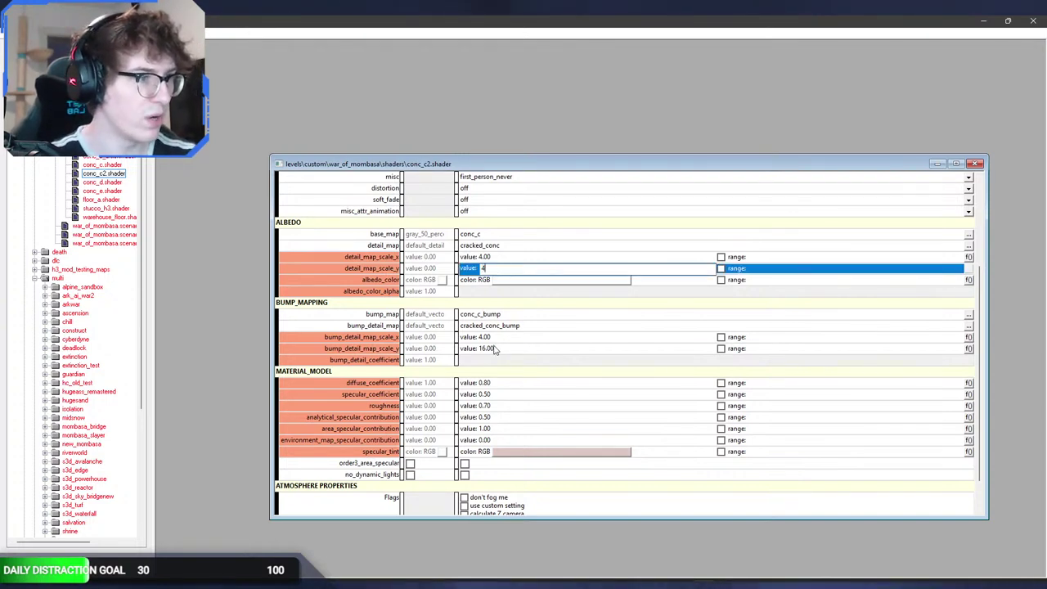
left_click(497, 349)
type("4")
key("Return")
Step: Add a scale x parameter to bump_map in conc_c2.shader and bring up its addable parameters again
right_click(503, 318)
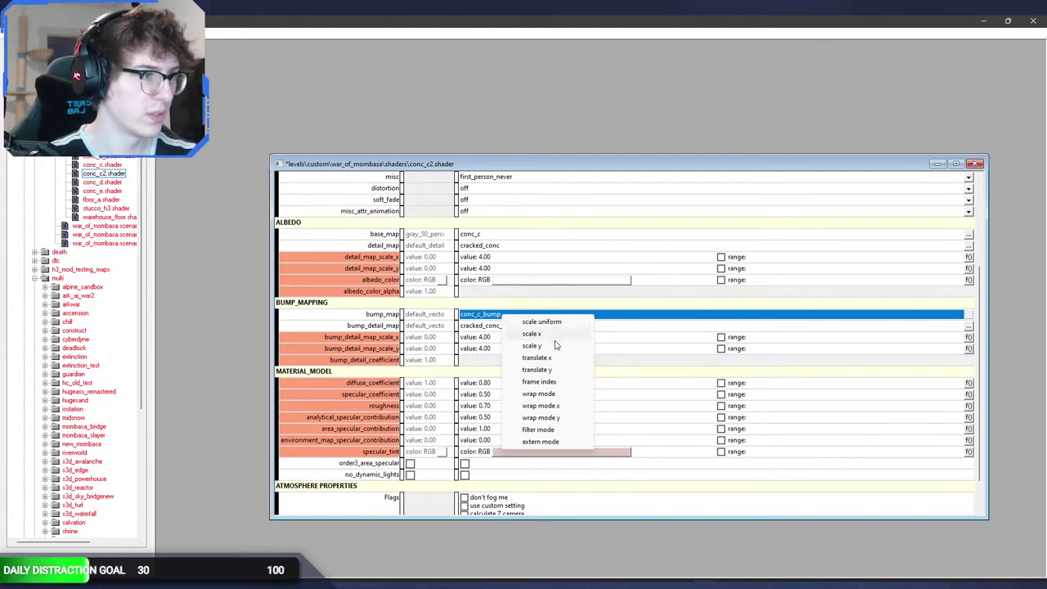
left_click(540, 335)
right_click(489, 314)
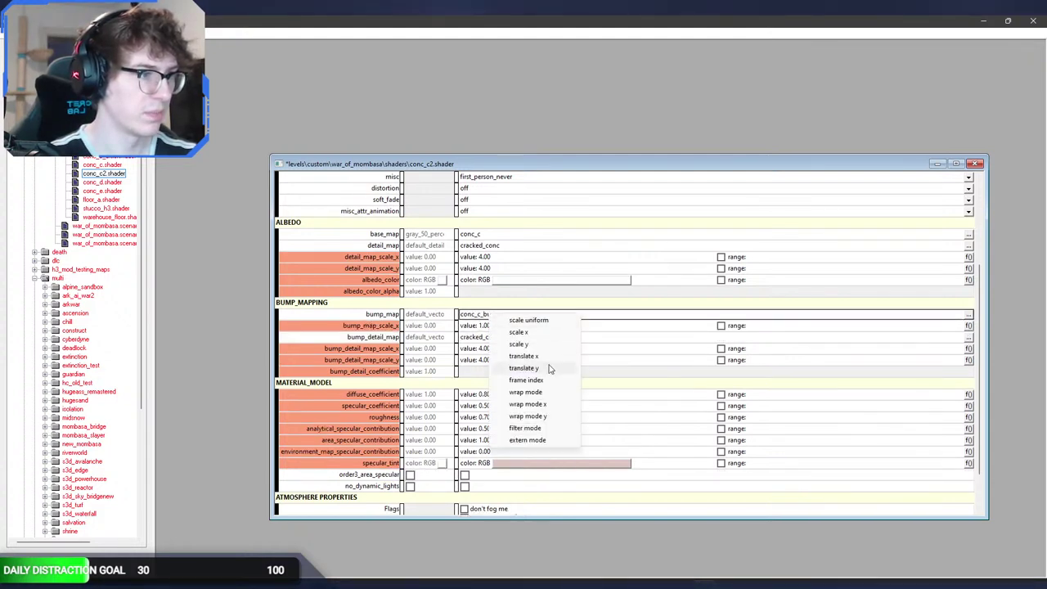
Step: Add a y-scale parameter to the bump map of conc_c2.shader, save it, and check the building walls in the level viewport
left_click(545, 346)
key("ctrl+s")
key("alt+Tab")
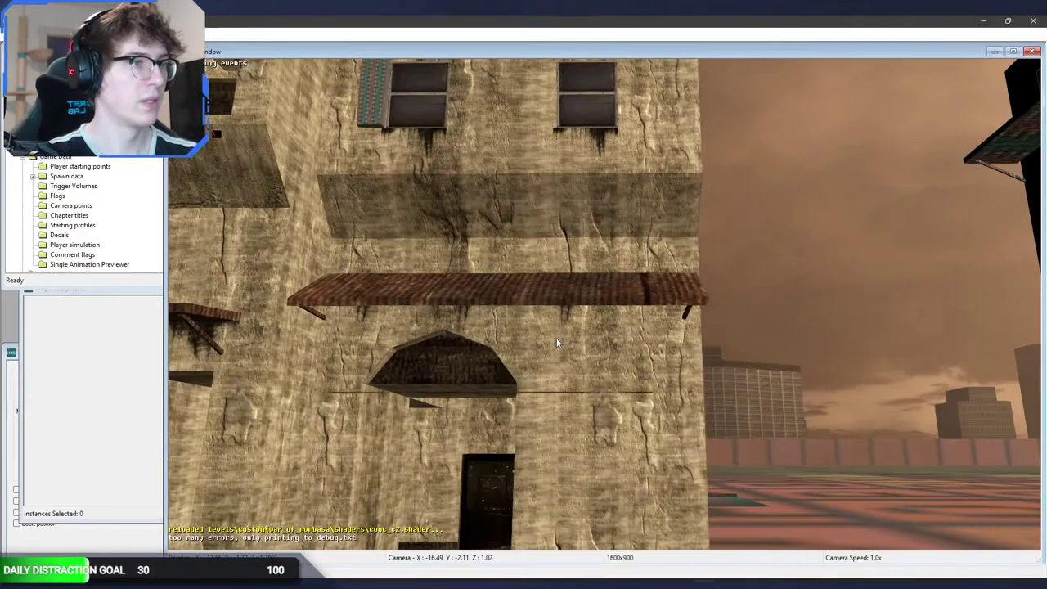
key("w")
middle_click_drag(555, 338, 563, 303)
key("alt+Tab")
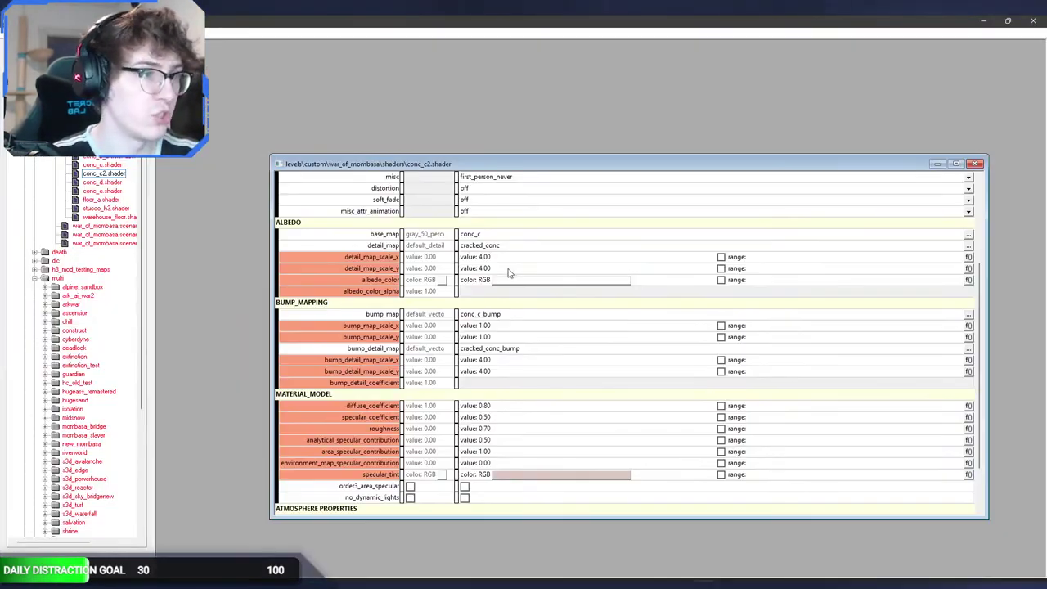
Step: Set the detail map's y scale to 2, and the bump map's scale to 4 in x and 2 in y
left_click(507, 269)
type("2")
left_click(501, 337)
key("Return")
left_click(498, 325)
type("4")
left_click(499, 337)
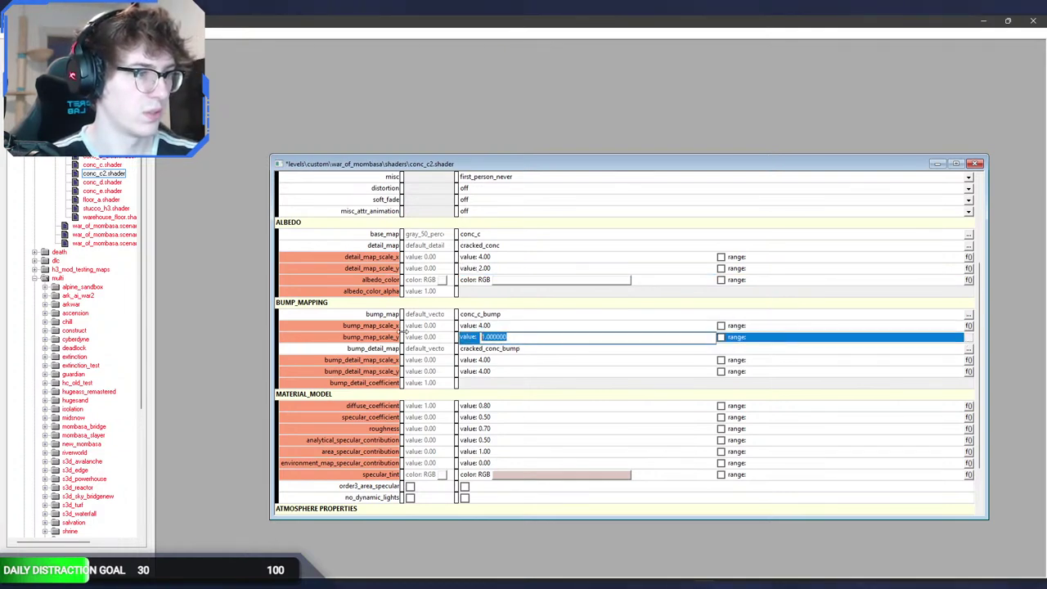
type("2")
Step: Set the bump detail map's y scale to 2, save the shader, and check the walls in the level viewport
left_click(487, 360)
left_click(499, 374)
type("2")
key("Return")
key("ctrl+s")
key("alt+Tab")
middle_click_drag(521, 352, 497, 394)
key("alt+Tab")
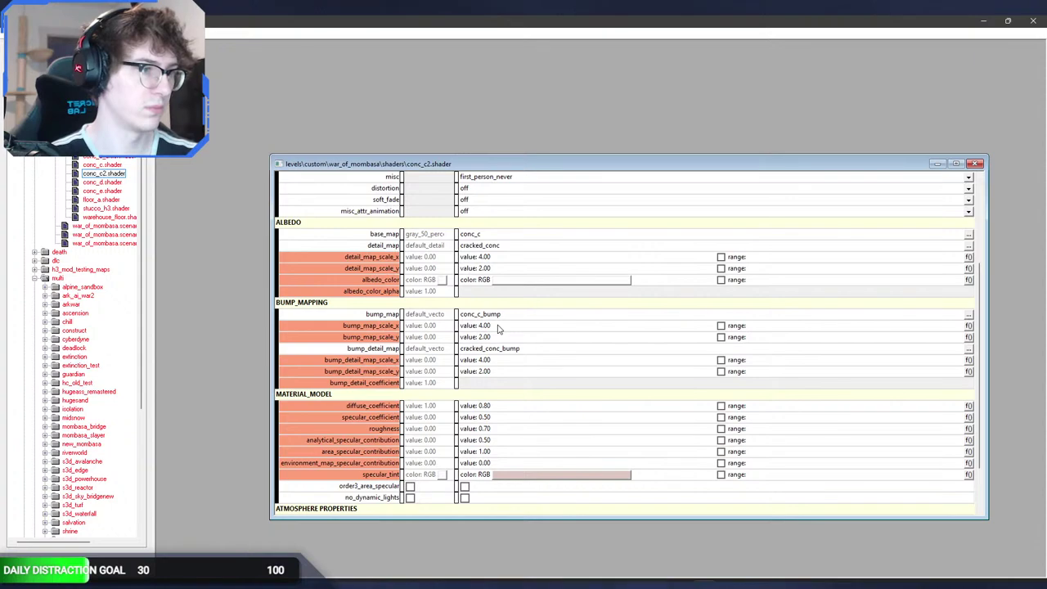
key("alt+Tab")
middle_click_drag(510, 332, 493, 342)
key("alt+Tab")
Step: Set both the bump map and the bump detail map to a scale of 2 in x and 4 in y
double_click(495, 325)
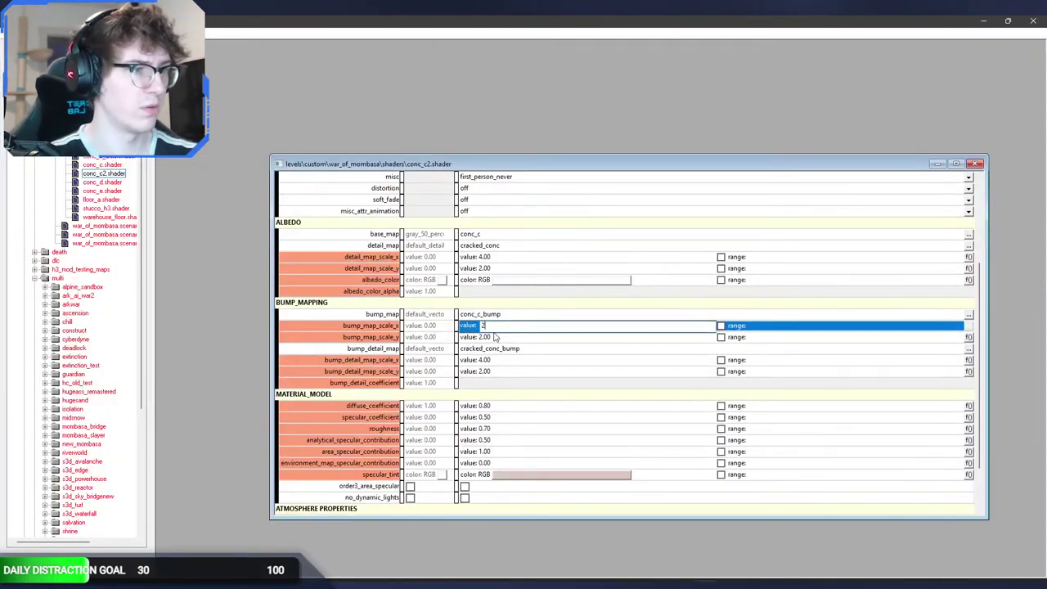
type("2")
double_click(496, 337)
type("4")
left_click(498, 361)
type("2")
left_click(498, 370)
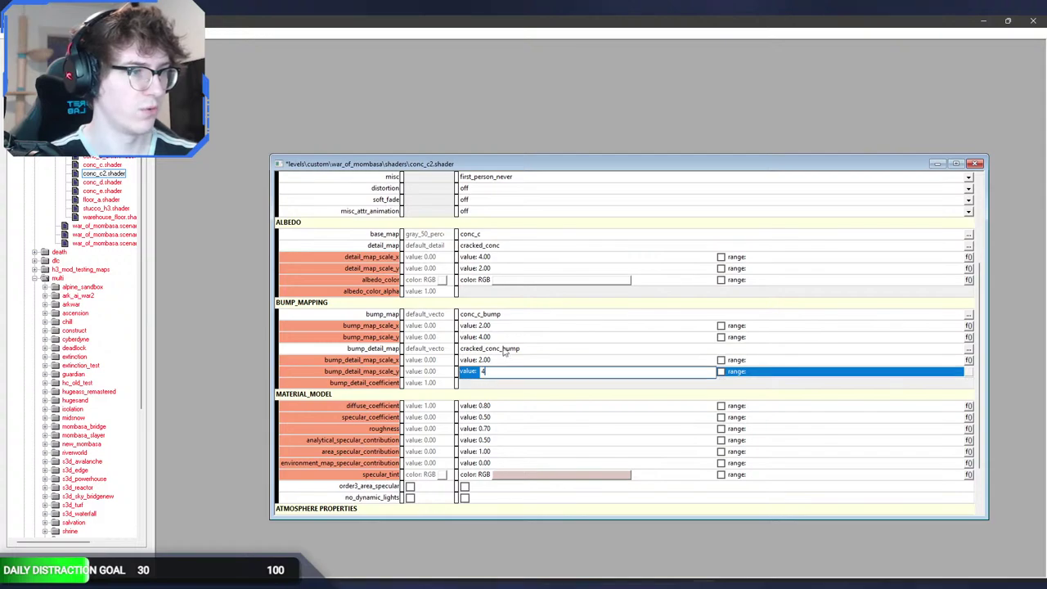
type("4")
Step: Set the detail map's scale to 2 in x and 4 in y, and save the conc_c2 shader
left_click(498, 256)
type("2")
left_click(499, 268)
type("4")
key("Return")
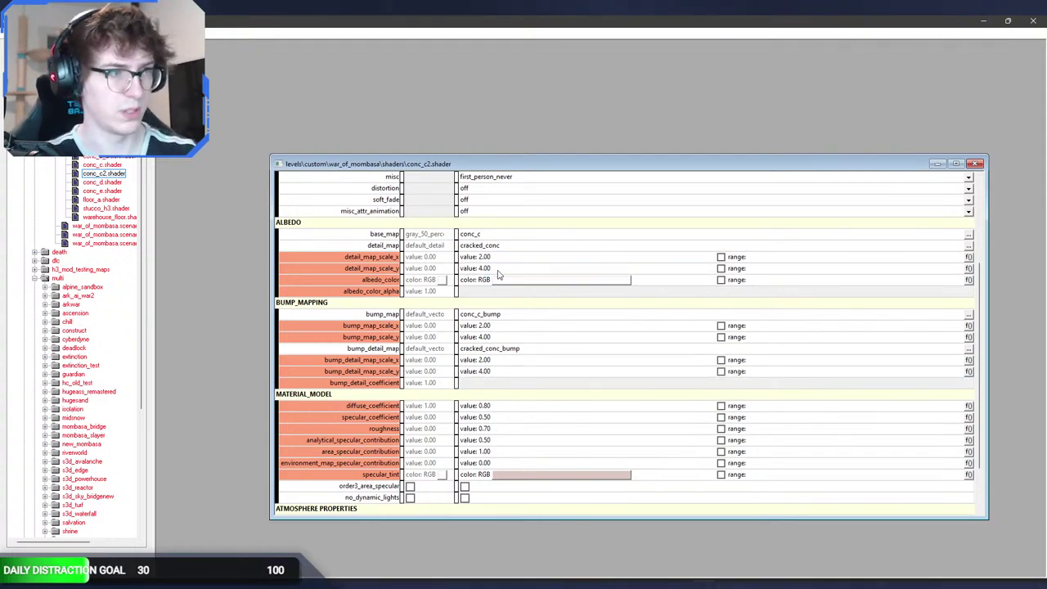
key("ctrl+s")
Step: Examine the concrete walls of the building up close and from a distance in the level viewport
key("alt+Tab")
middle_click_drag(497, 271, 341, 319)
key("s")
key("w")
key("a")
key("d")
key("s")
key("w")
key("d")
key("w")
key("w")
key("w")
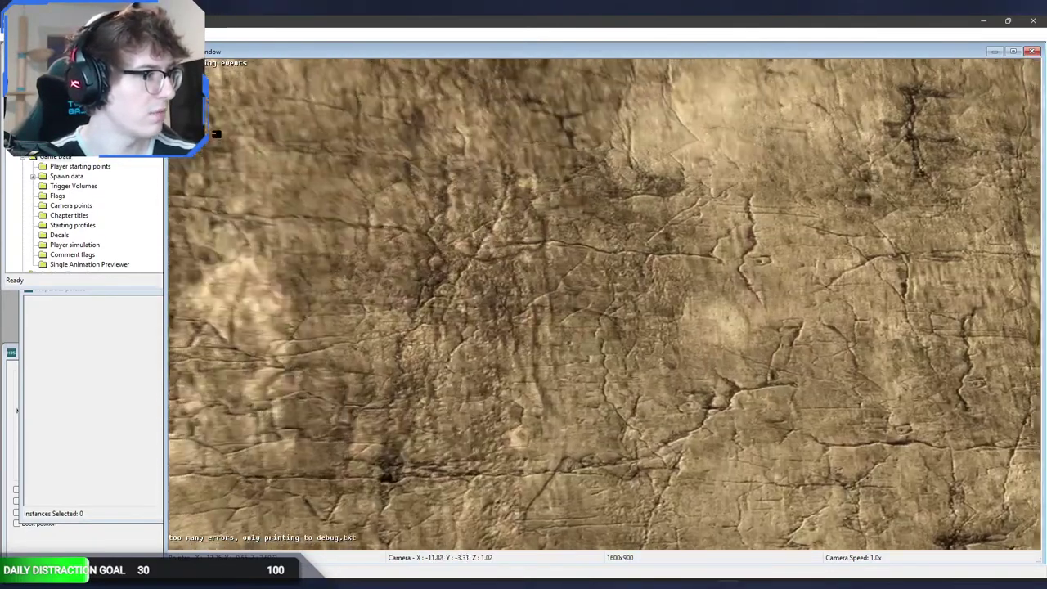
key("s")
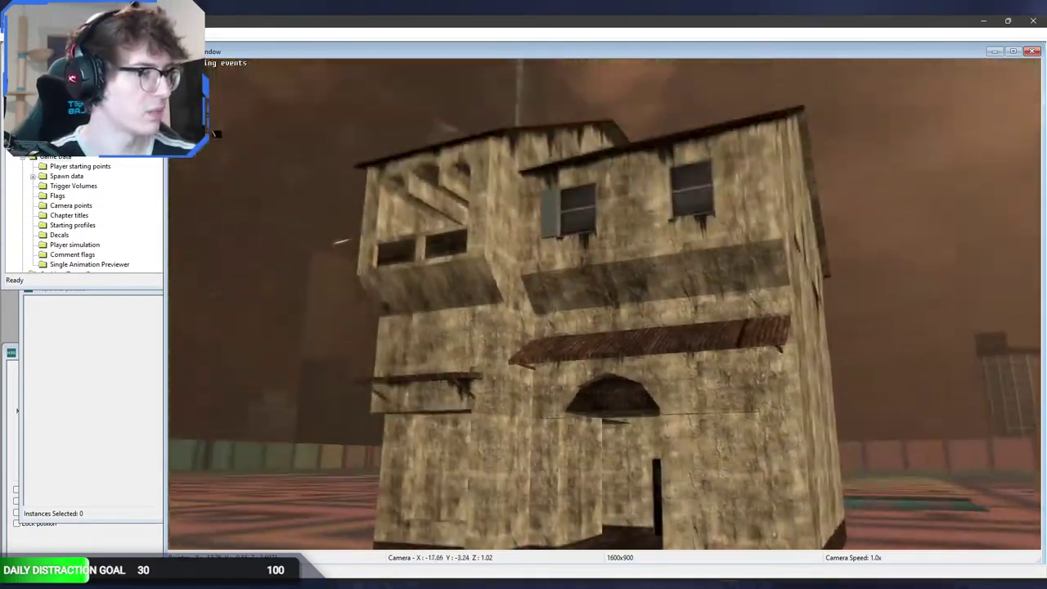
Step: Switch to the first-person player view and examine the building's concrete walls from near, far and the side
key("Tab")
key("w")
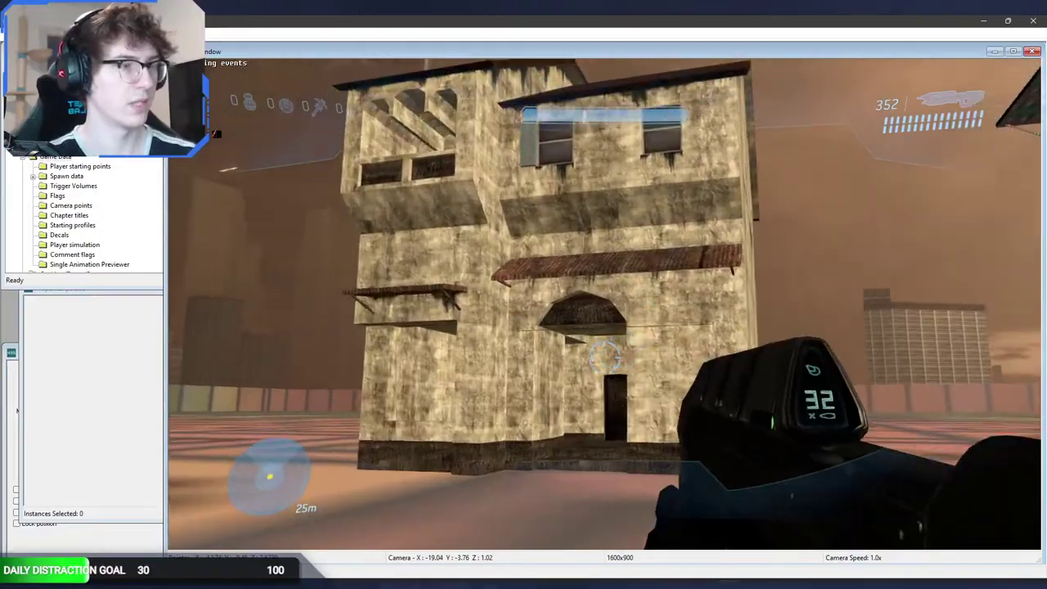
key("w")
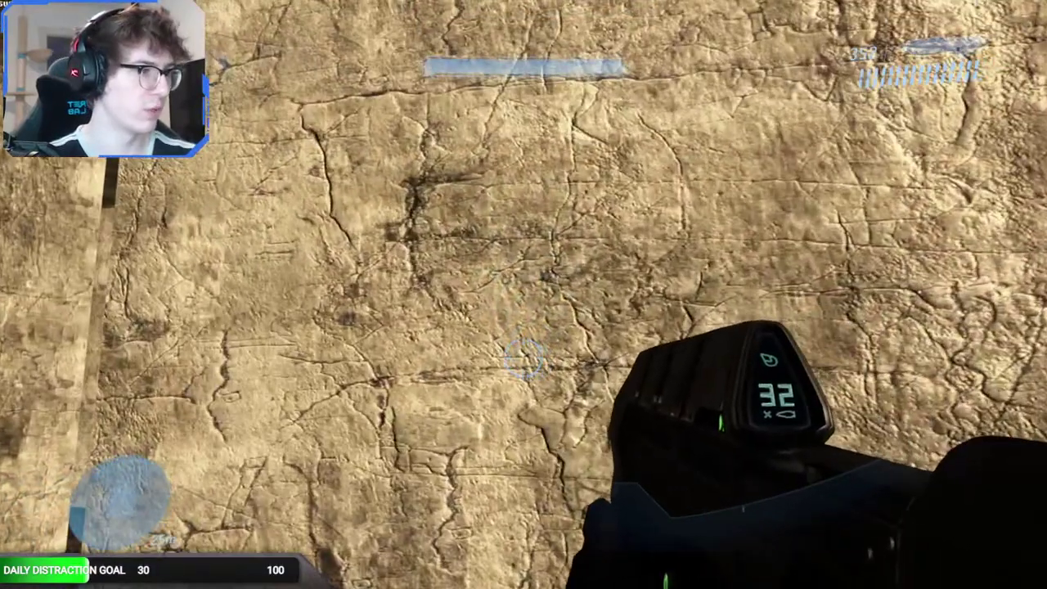
key("s")
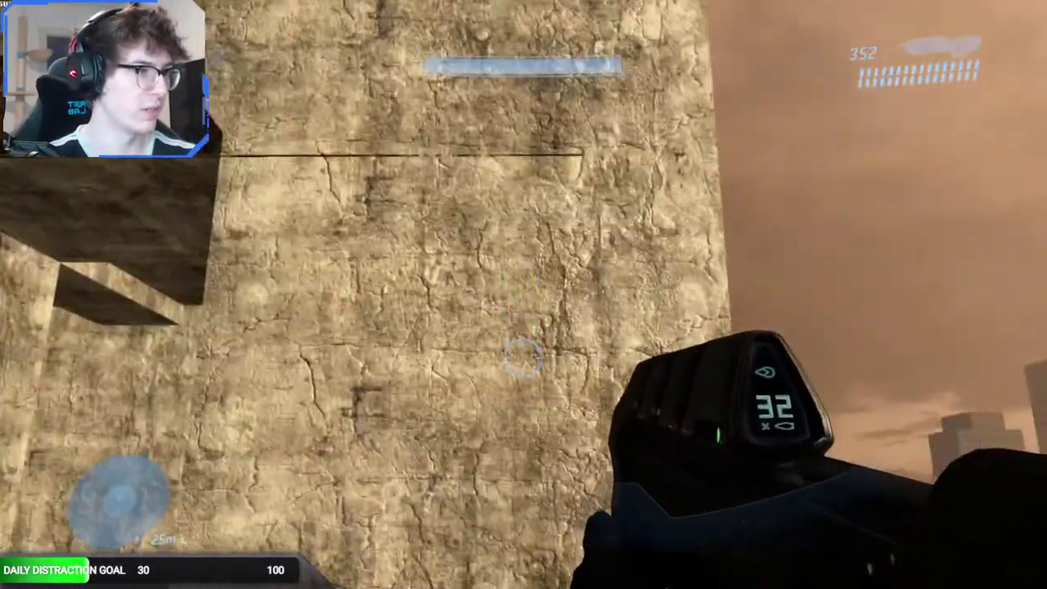
key("s")
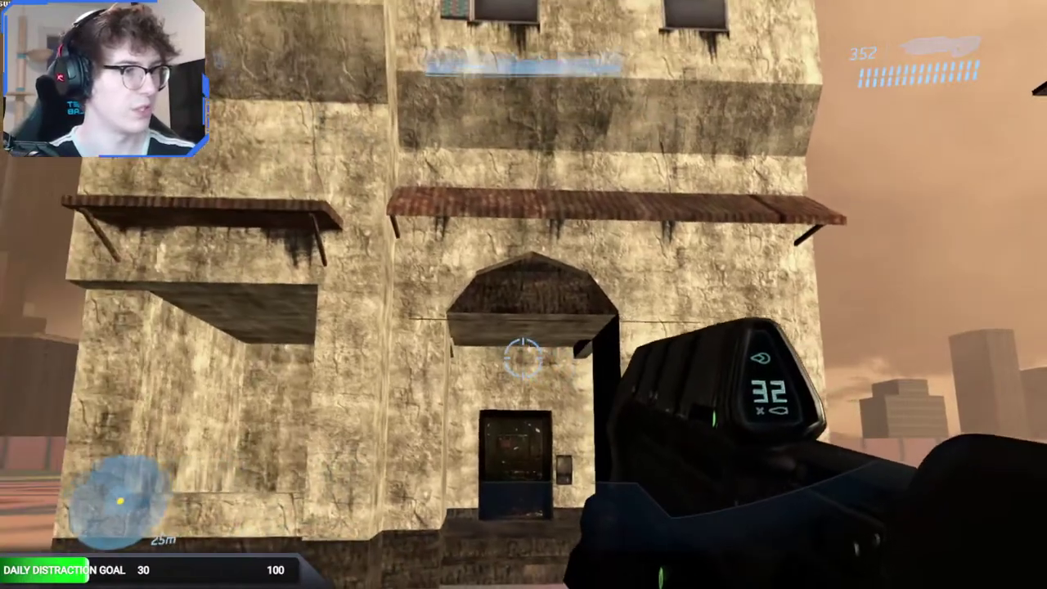
key("s")
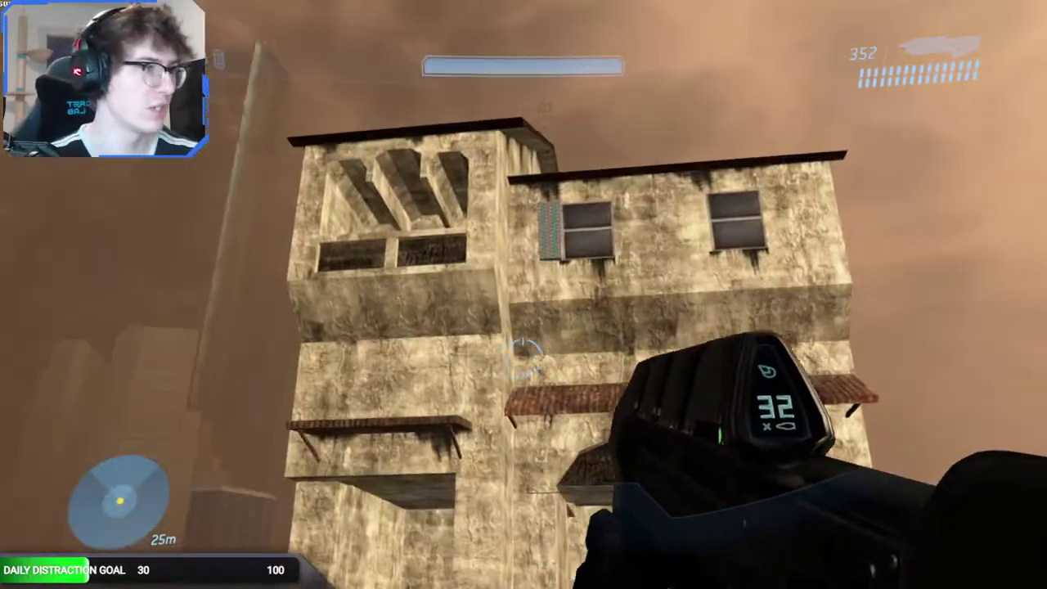
key("d")
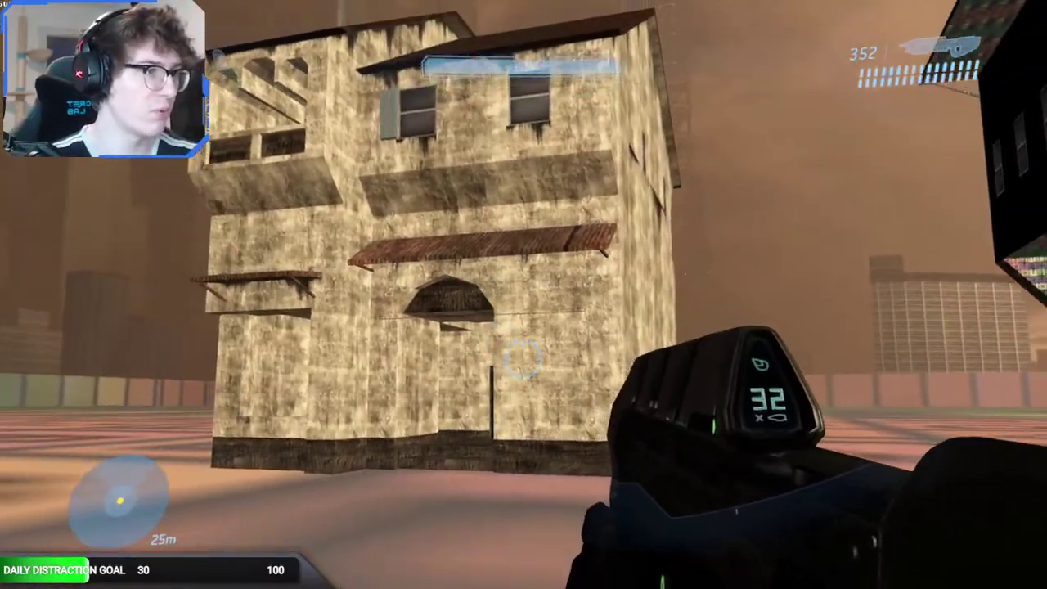
key("d")
Step: Walk up to the building's entrance and examine the texture on the base and the steps
key("w")
key("a")
key("w")
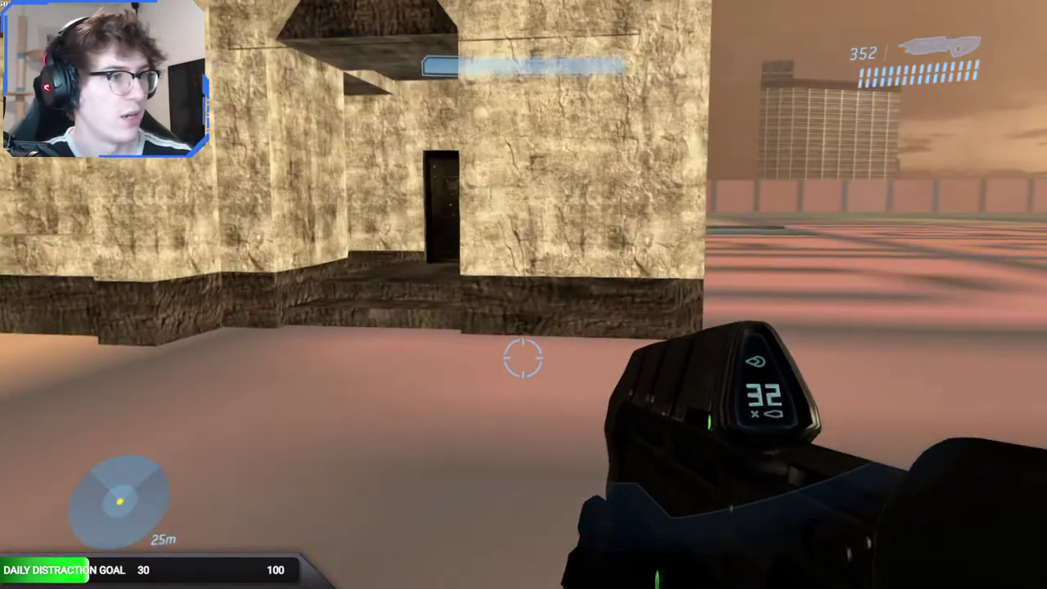
right_click(523, 357)
right_click(523, 357)
key("w")
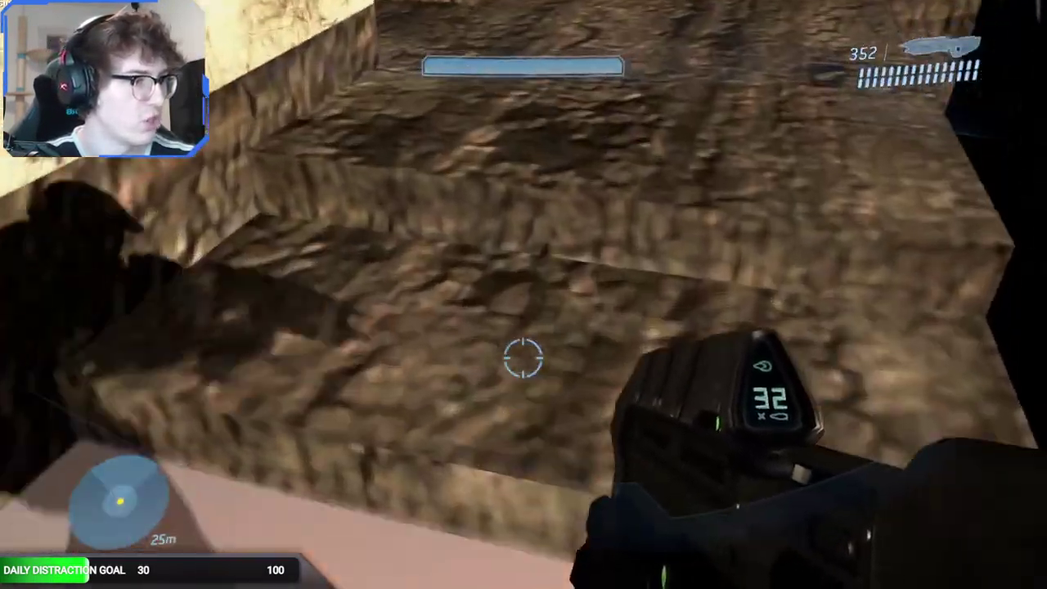
key("w")
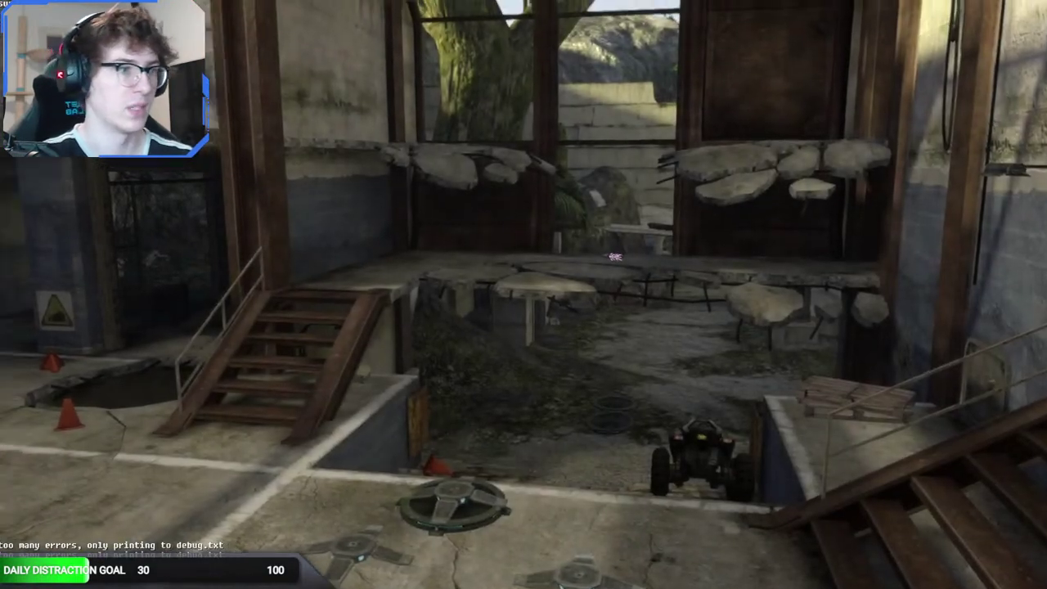
Step: Fly through the warehouse level and examine the blended concrete, dirt and crack details on its floor
key("w")
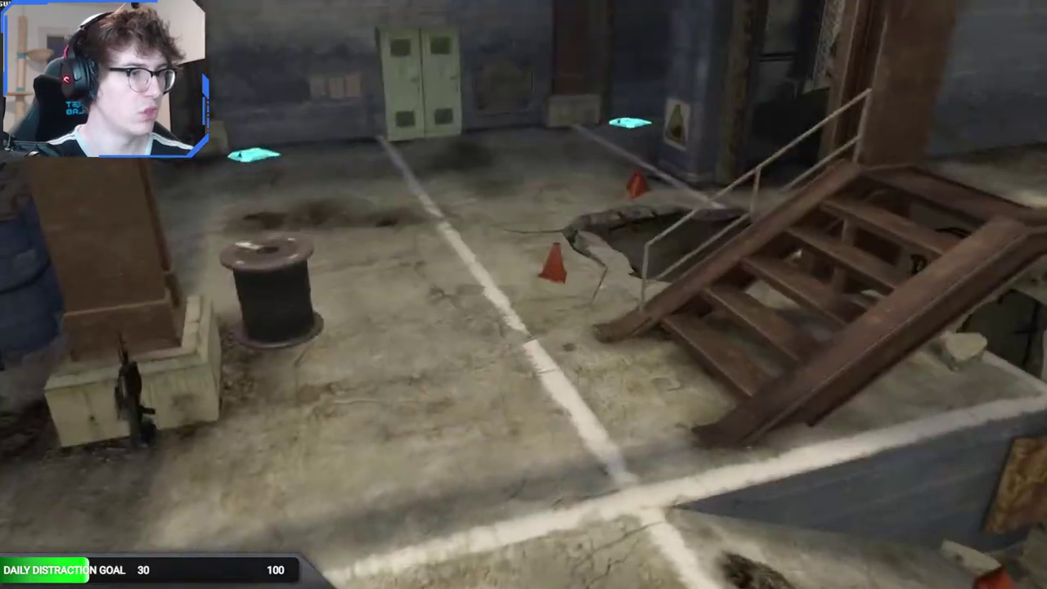
key("w")
key("w")
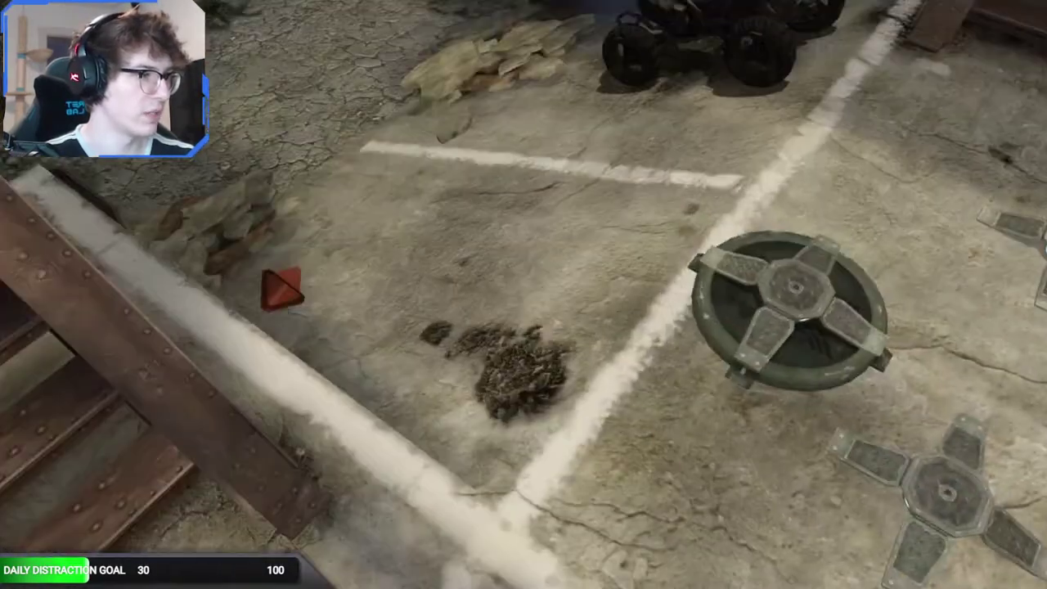
key("w")
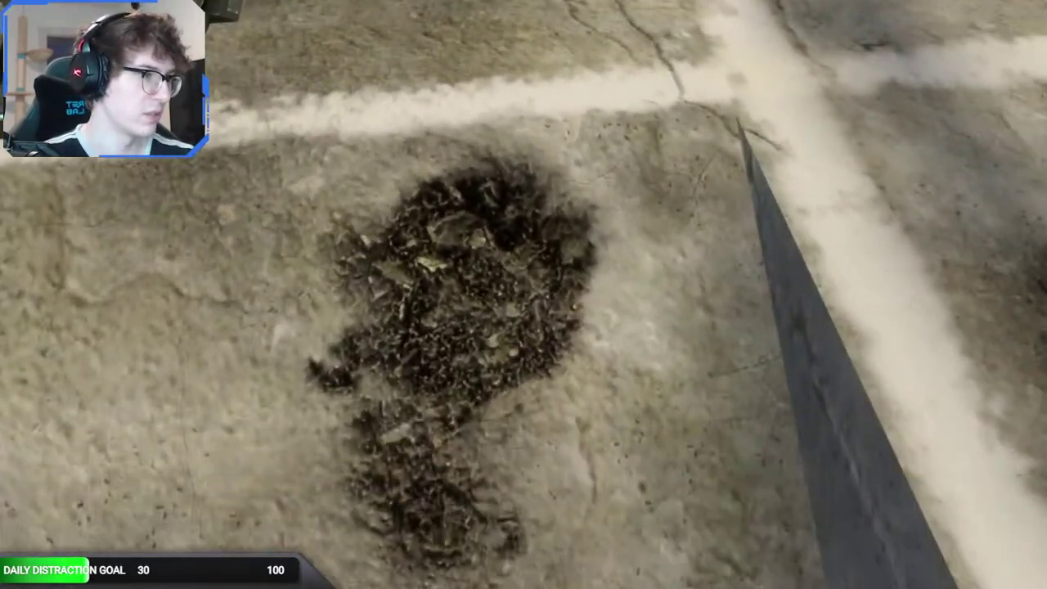
key("w")
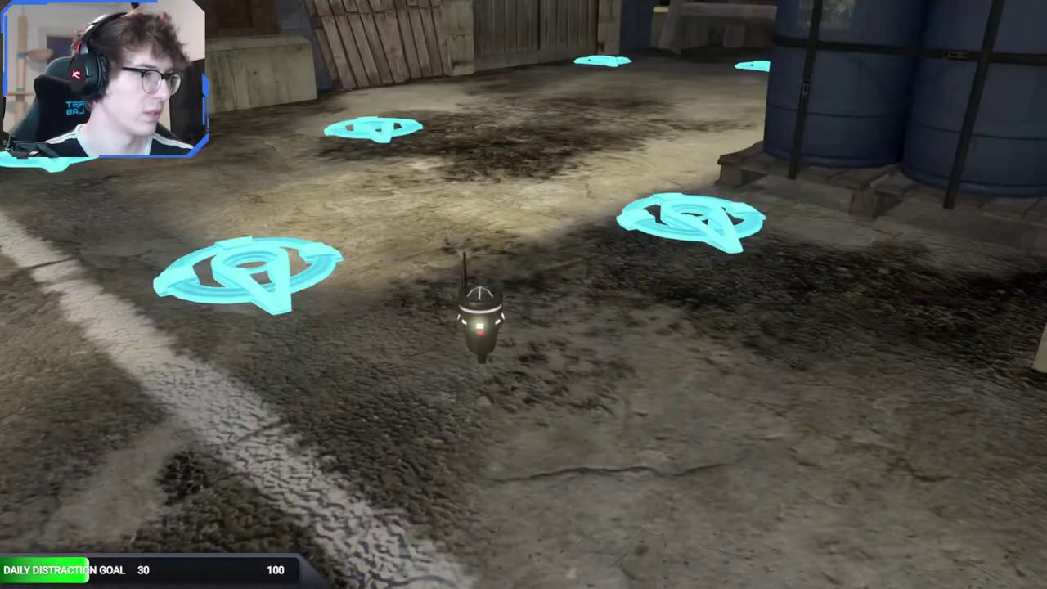
key("w")
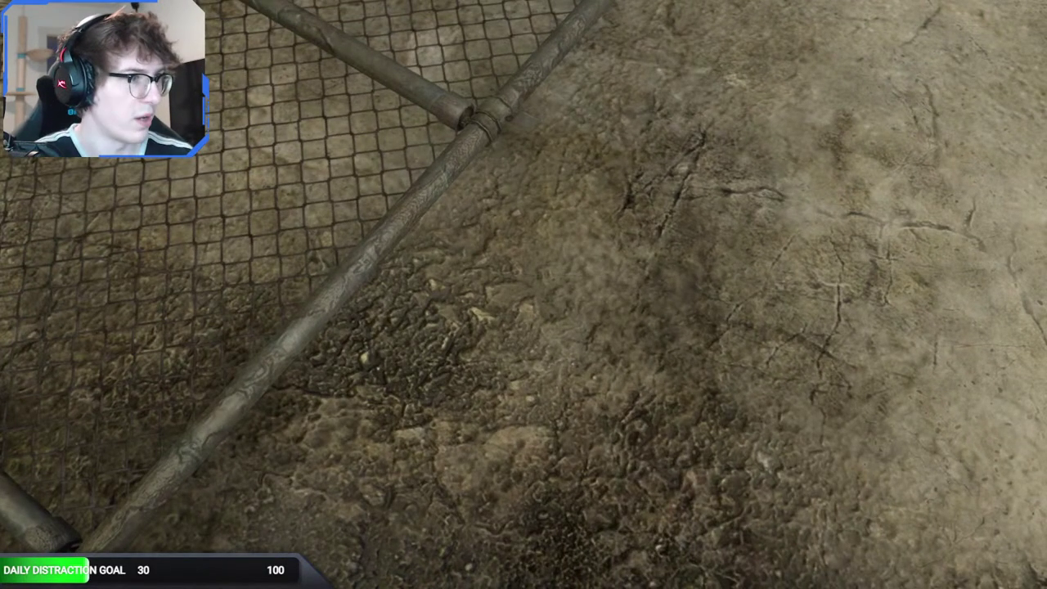
Step: Open warehouse_floor.shader_terrain and view the conc_c bitmap used as the base map of material 0
key("alt+Tab")
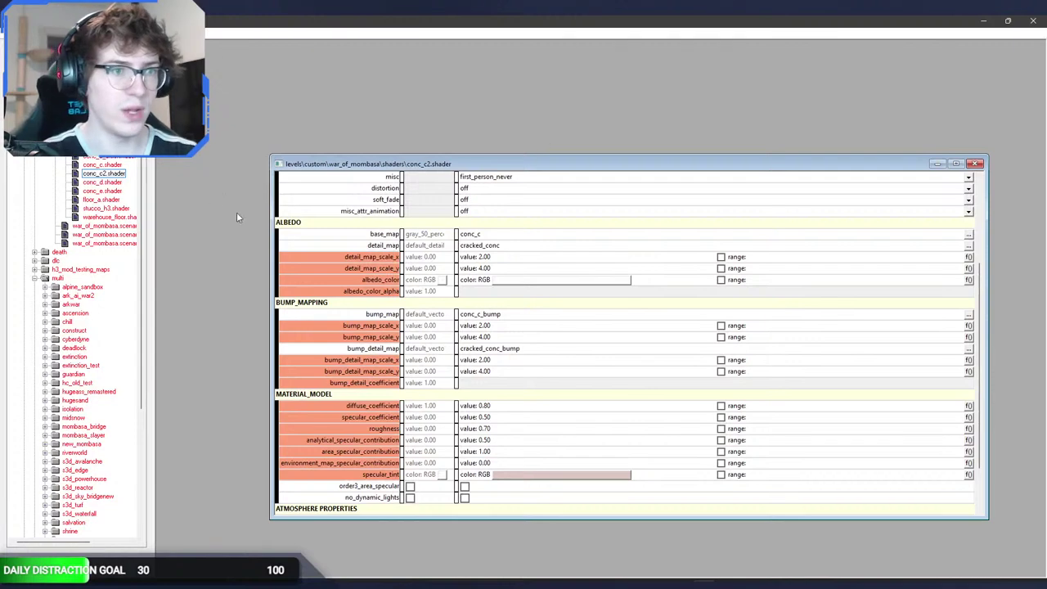
double_click(120, 218)
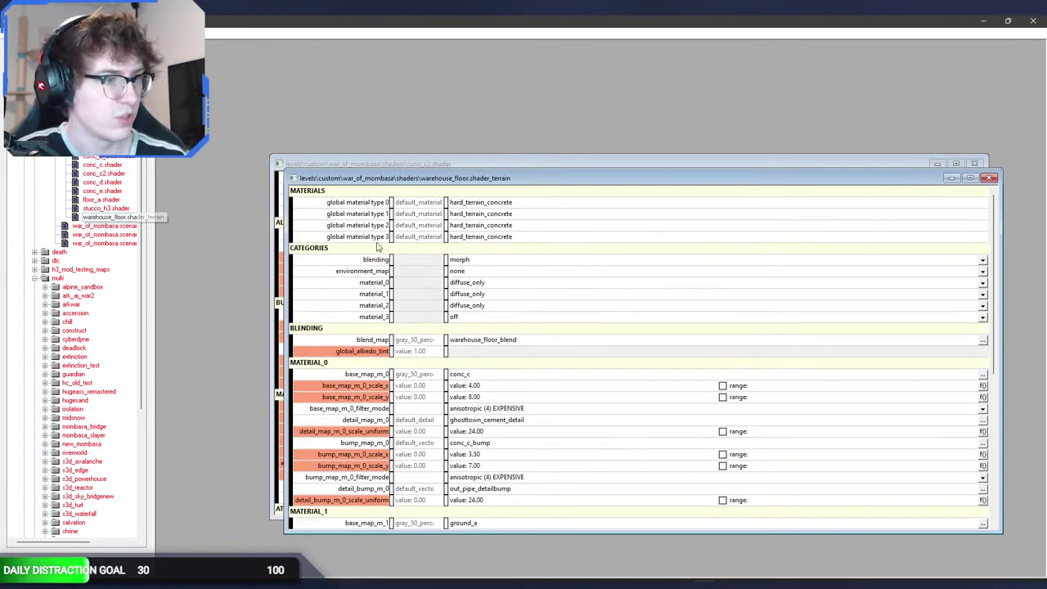
scroll(559, 354, "down", 1)
scroll(487, 350, "down", 1)
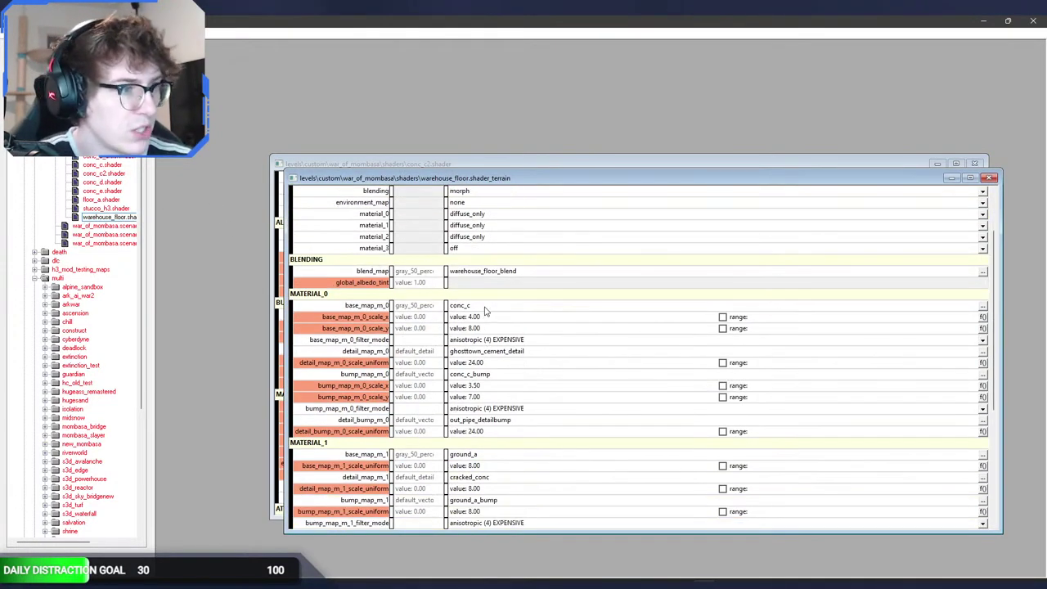
double_click(484, 307)
left_click(270, 68)
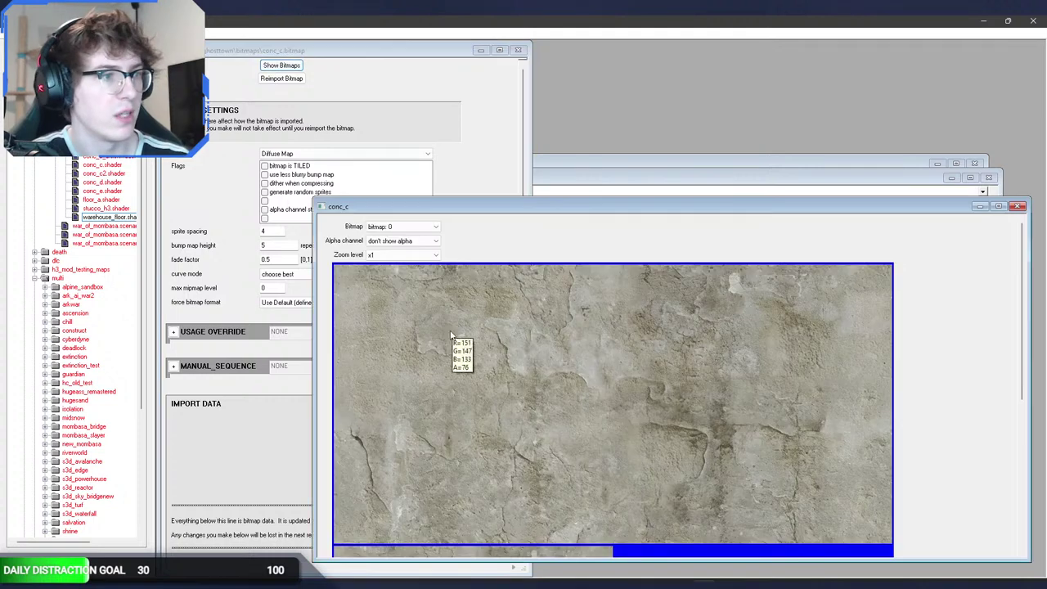
scroll(557, 346, "down", 1)
left_click(1015, 209)
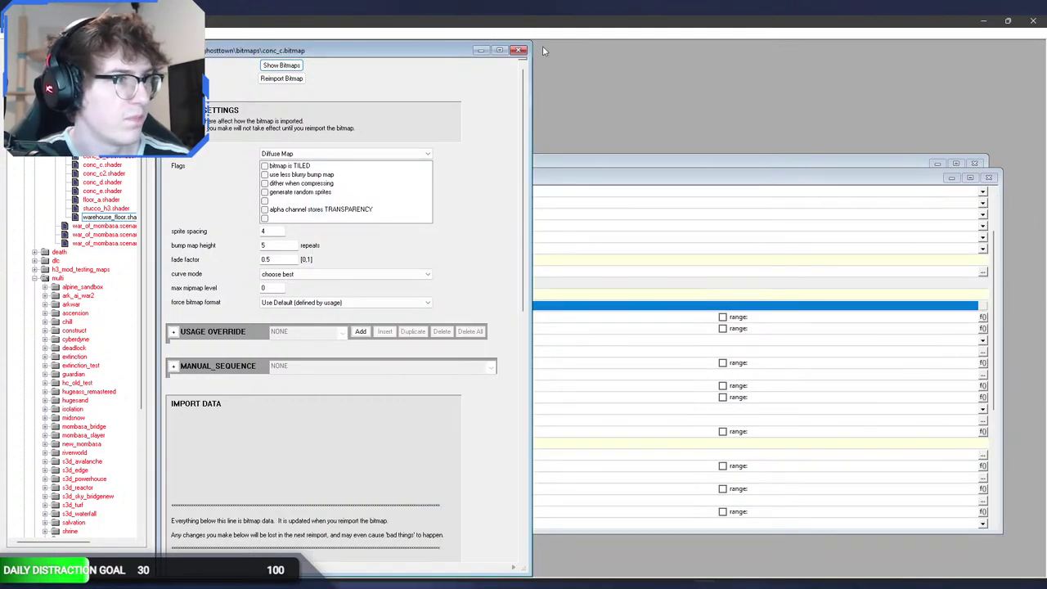
left_click(518, 50)
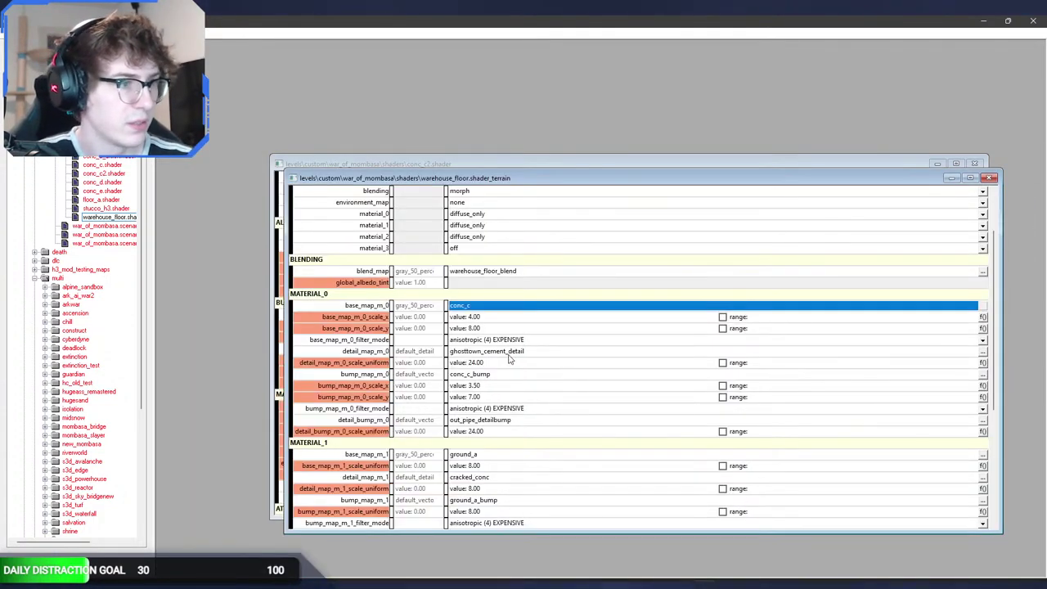
Step: View the ground_a bitmap used as the base map of material 1 in the warehouse floor shader
scroll(499, 372, "down", 2)
left_click(490, 387)
double_click(495, 384)
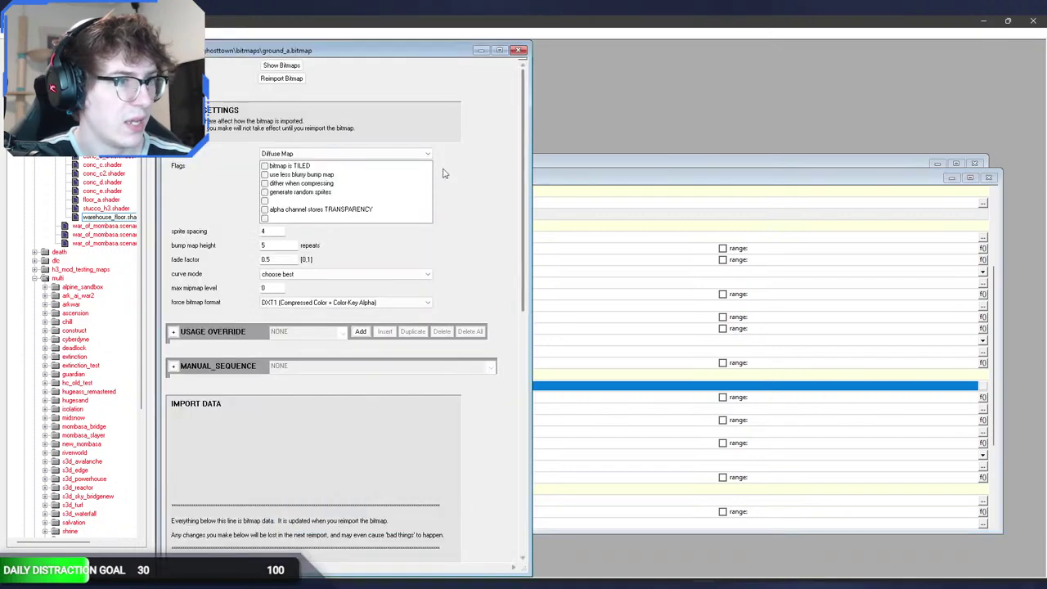
left_click(279, 66)
scroll(494, 243, "down", 12)
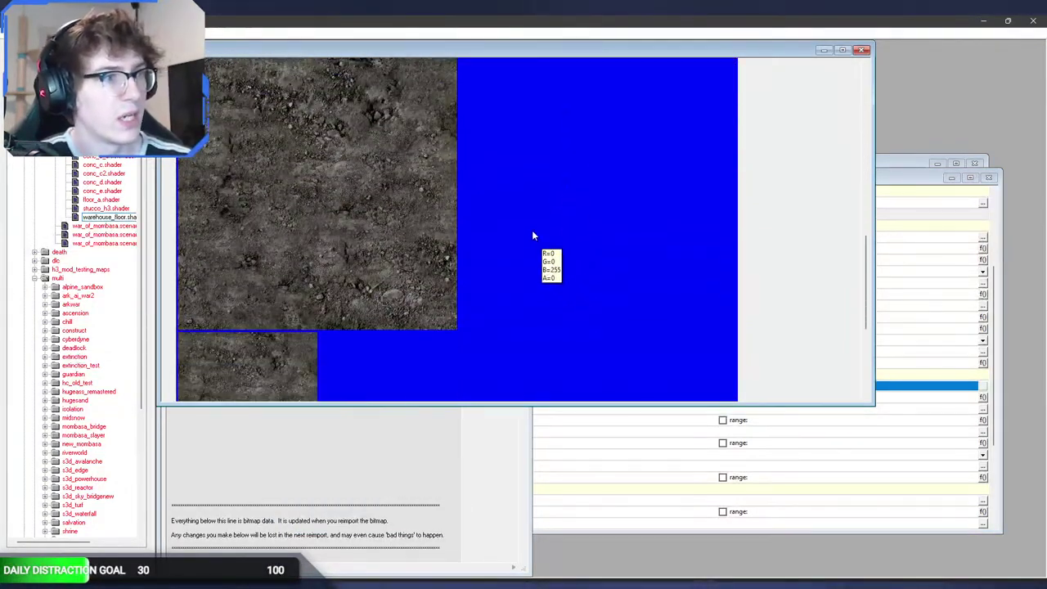
scroll(383, 148, "up", 1)
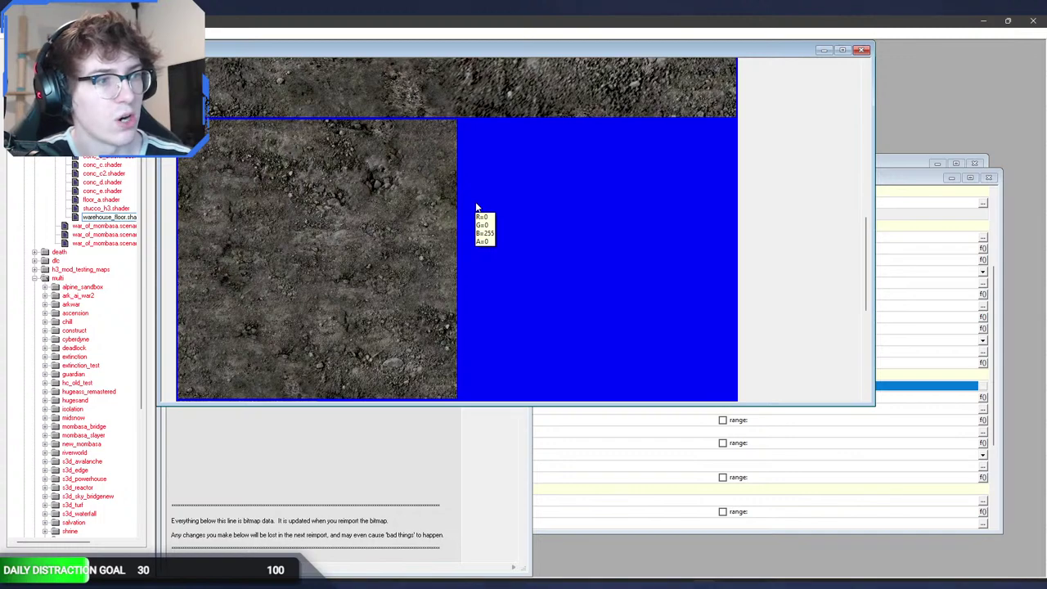
scroll(476, 208, "up", 5)
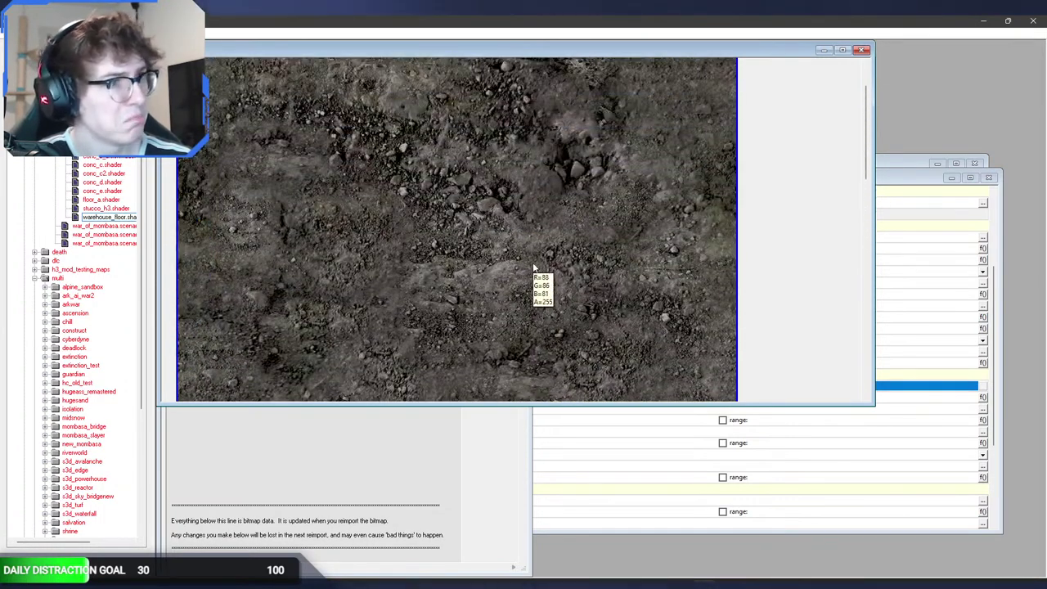
scroll(536, 266, "down", 3)
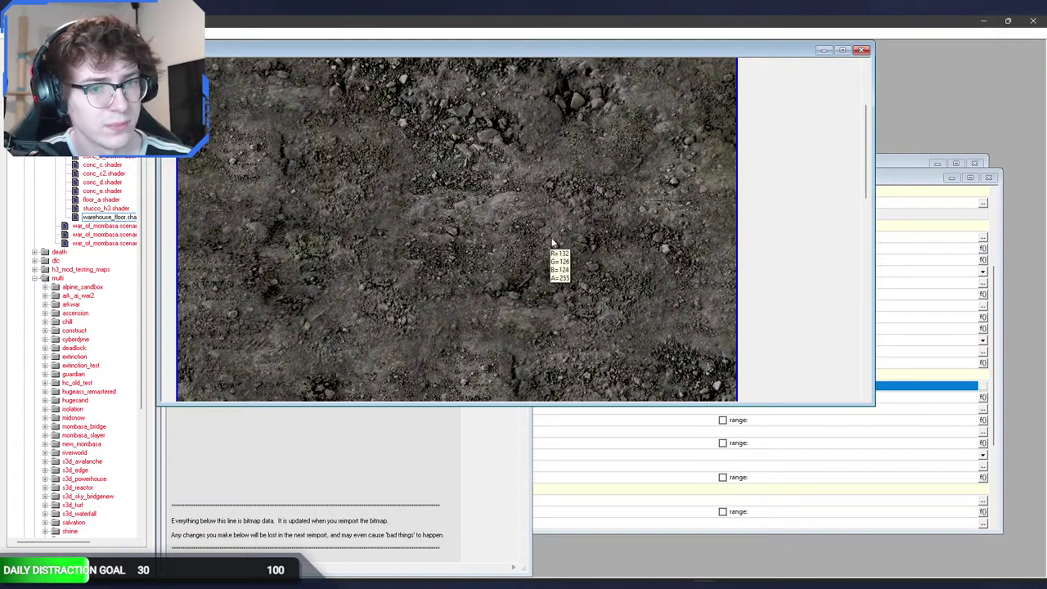
left_click(862, 51)
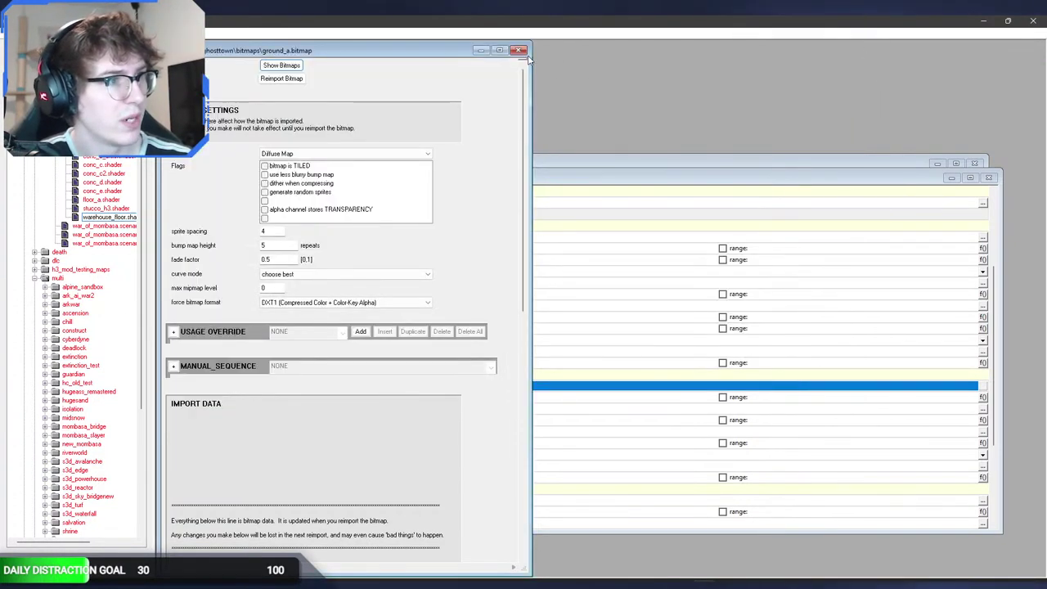
Step: View the cracked_conc bitmap used as the base map of material 2 in the warehouse floor shader
left_click(518, 50)
left_click(496, 501)
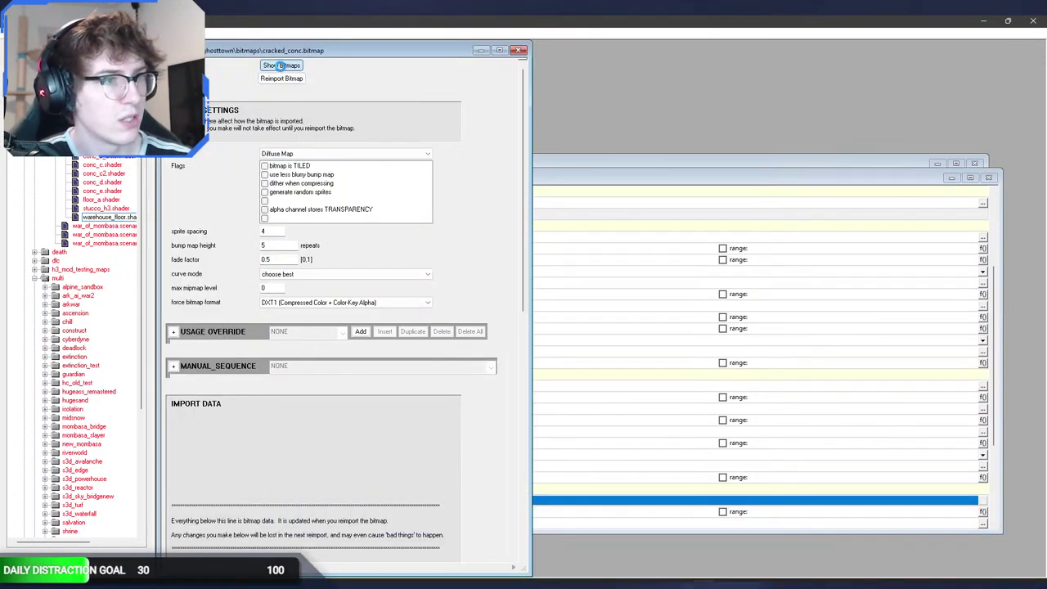
left_click(280, 66)
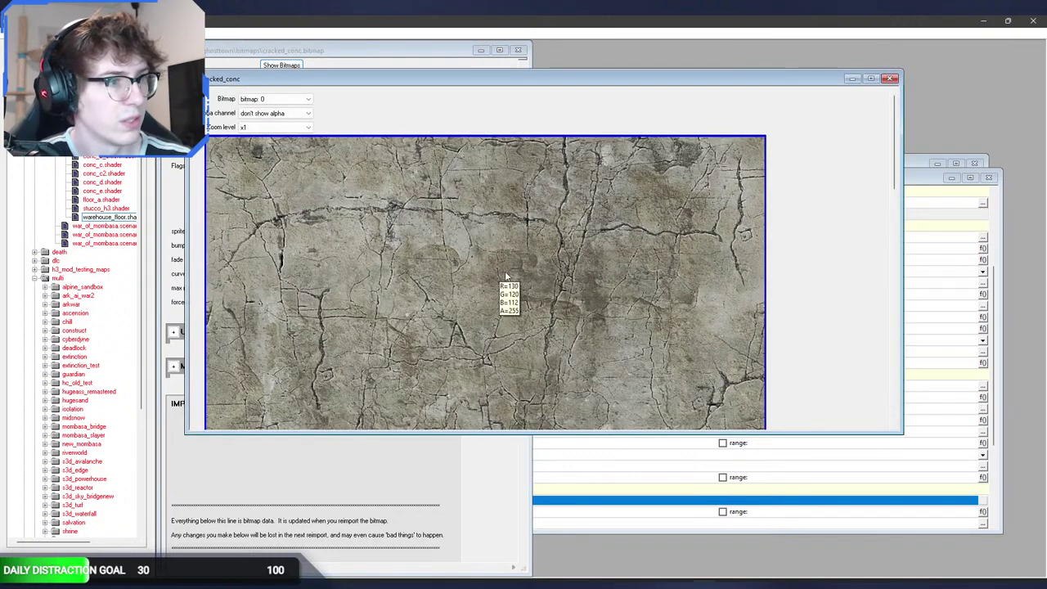
scroll(585, 288, "down", 8)
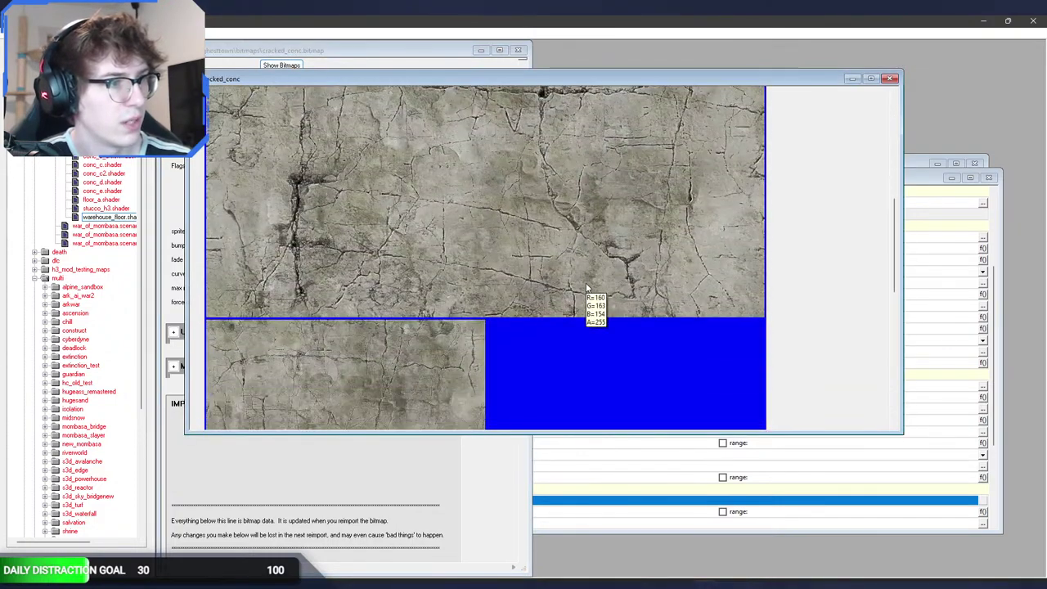
scroll(586, 288, "up", 2)
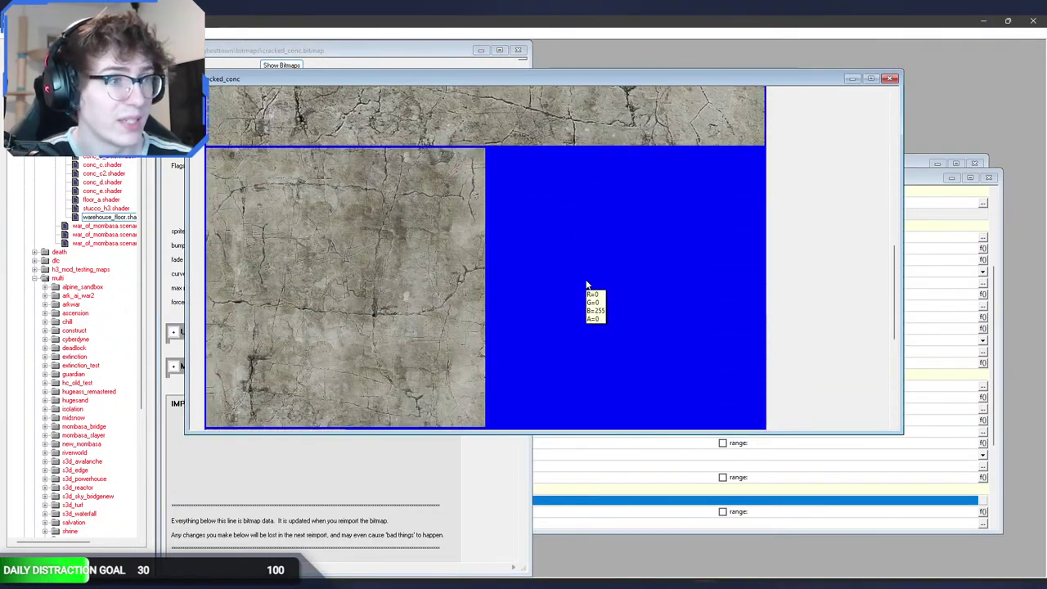
scroll(586, 284, "up", 1)
scroll(586, 284, "down", 8)
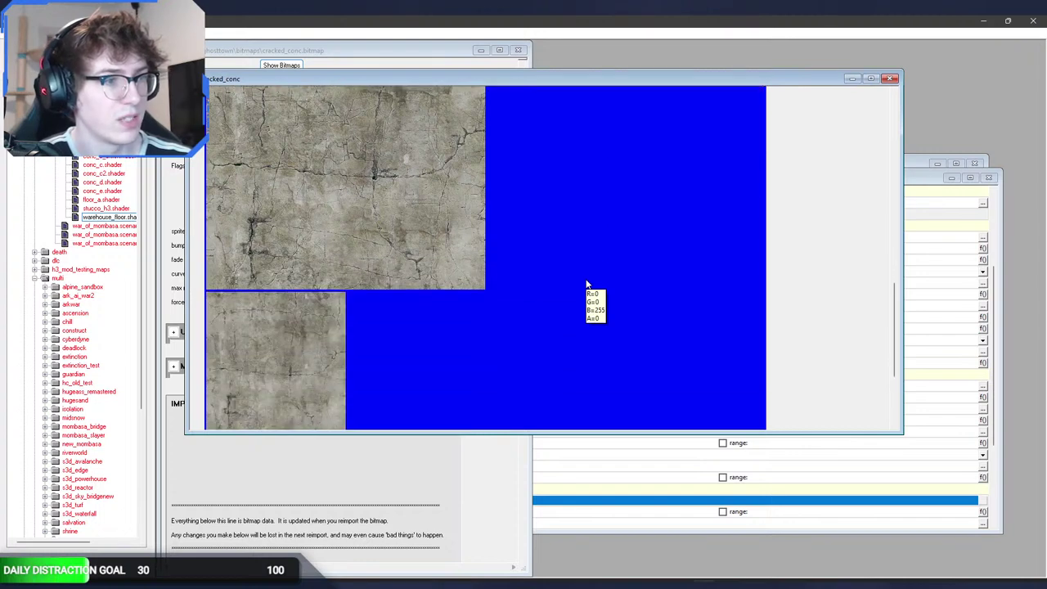
scroll(585, 284, "down", 1)
scroll(585, 284, "up", 5)
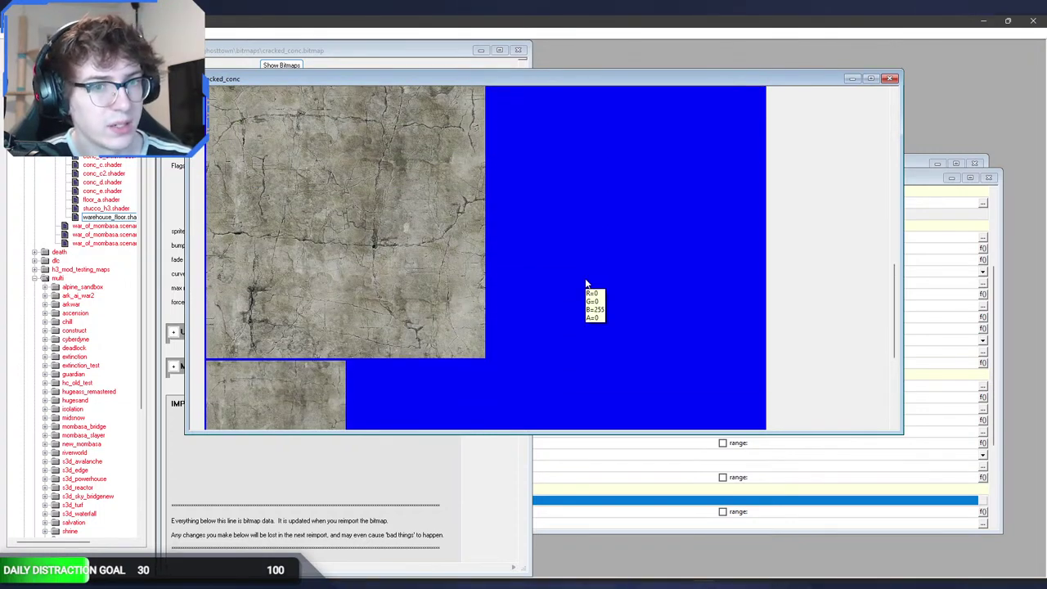
scroll(586, 284, "down", 7)
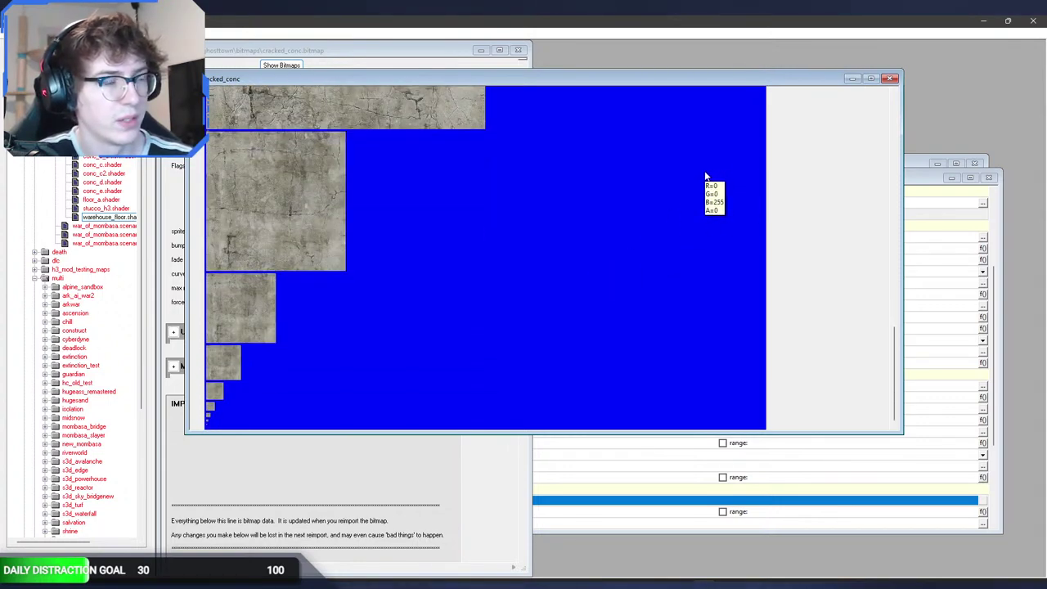
scroll(728, 180, "up", 7)
left_click(890, 78)
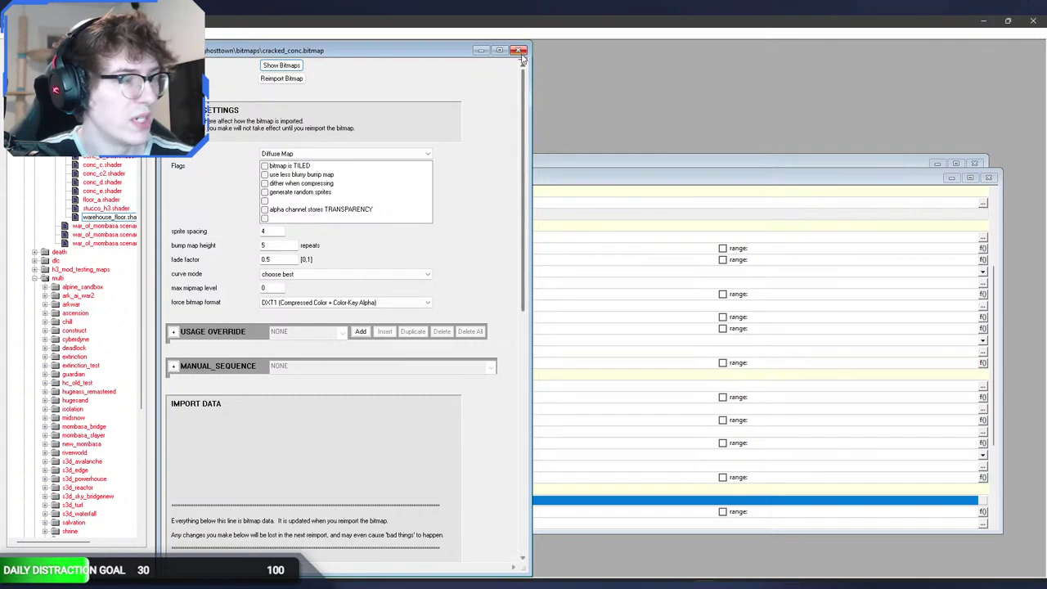
left_click(519, 50)
left_click(568, 354)
scroll(569, 354, "up", 3)
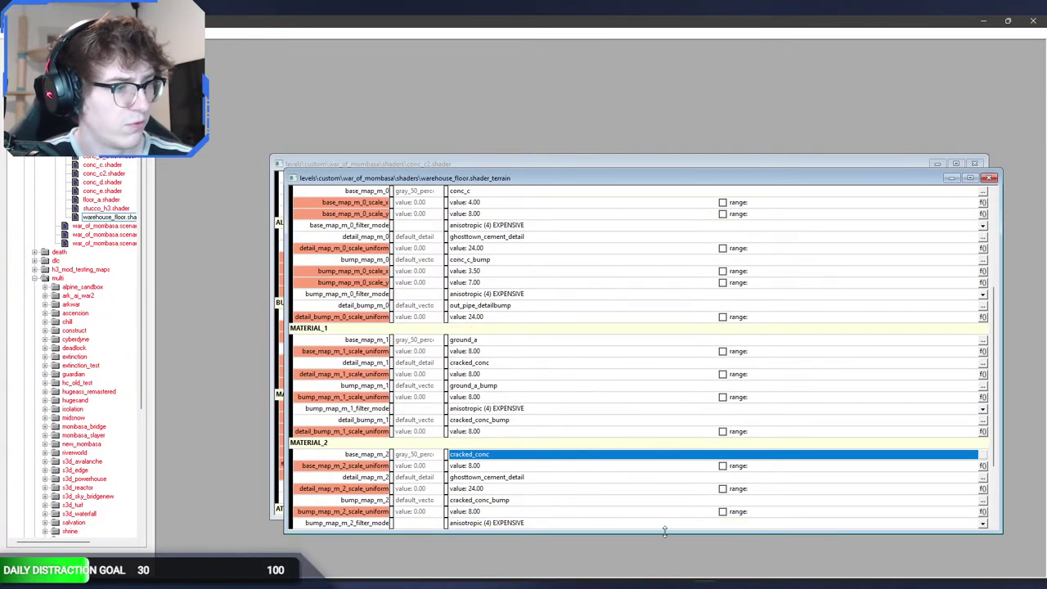
Step: Switch to the level editor and examine the warehouse floor's concrete, stains and painted lines around the staircase
left_click(704, 585)
mouse_move(704, 525)
middle_mouse_down()
mouse_move(785, 499)
mouse_move(982, 507)
mouse_move(835, 509)
mouse_move(998, 450)
mouse_move(982, 466)
mouse_move(867, 454)
mouse_move(785, 417)
mouse_move(768, 492)
mouse_move(888, 527)
mouse_move(932, 430)
mouse_move(1031, 434)
middle_mouse_up()
key("s")
key("s")
key("w")
key("w")
key("a")
middle_click_drag(643, 425, 675, 433)
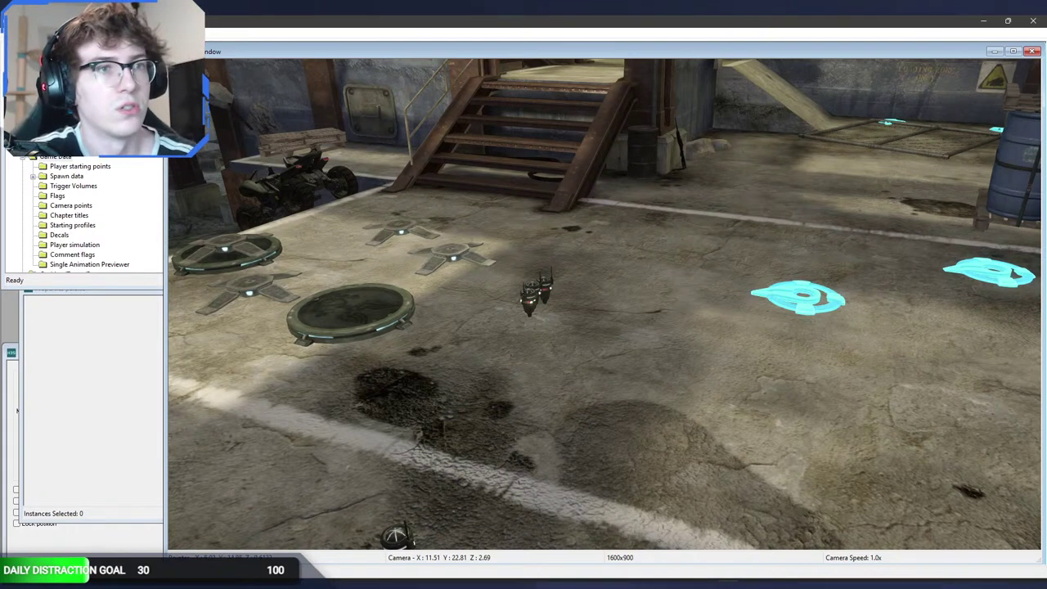
Step: Open the docks level's scenario
key("ctrl+o")
left_click(446, 103)
double_click(324, 181)
double_click(324, 182)
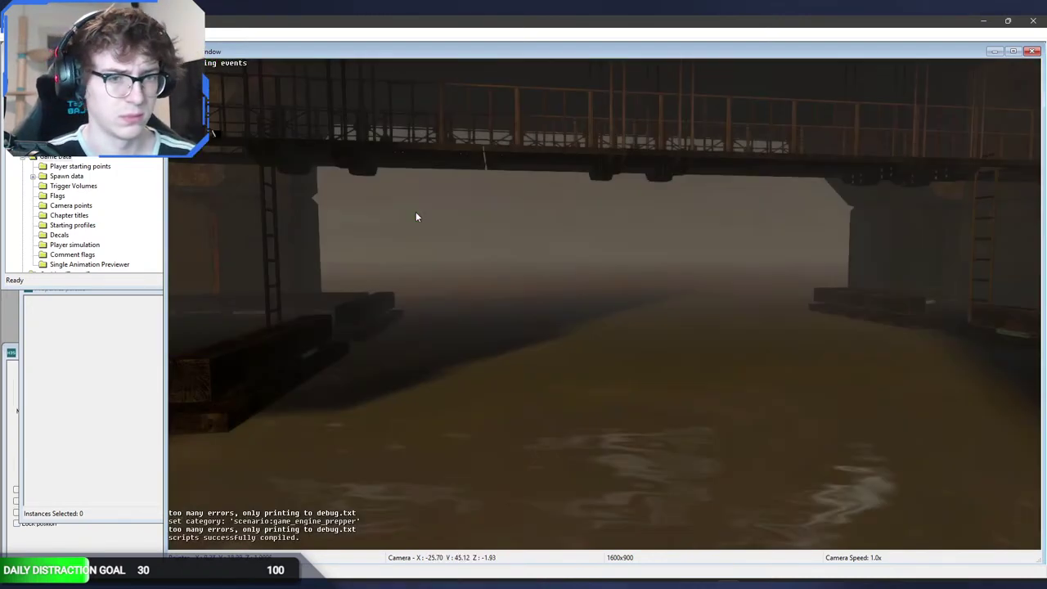
Step: Fly through the docks level from beneath the bridge, past the factory yard, to the rusty round structure on the water
middle_click_drag(415, 213, 1020, 78)
key("w")
key("s")
key("w")
key("w")
key("w")
key("r")
key("w")
middle_click_drag(605, 304, 369, 351)
key("w")
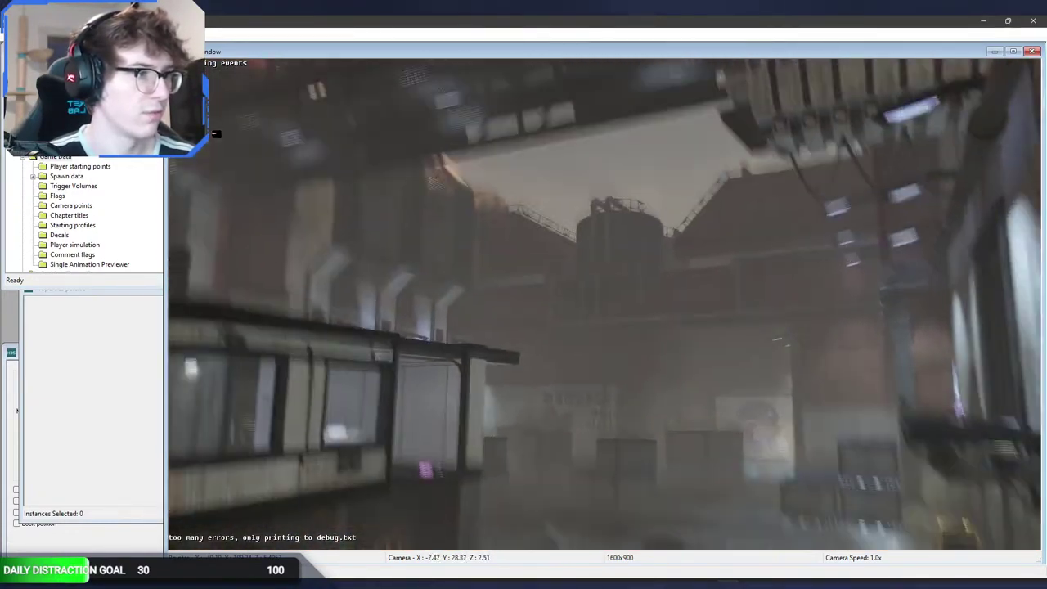
key("w")
middle_click_drag(605, 304, 900, 315)
key("w")
key("w")
key("w")
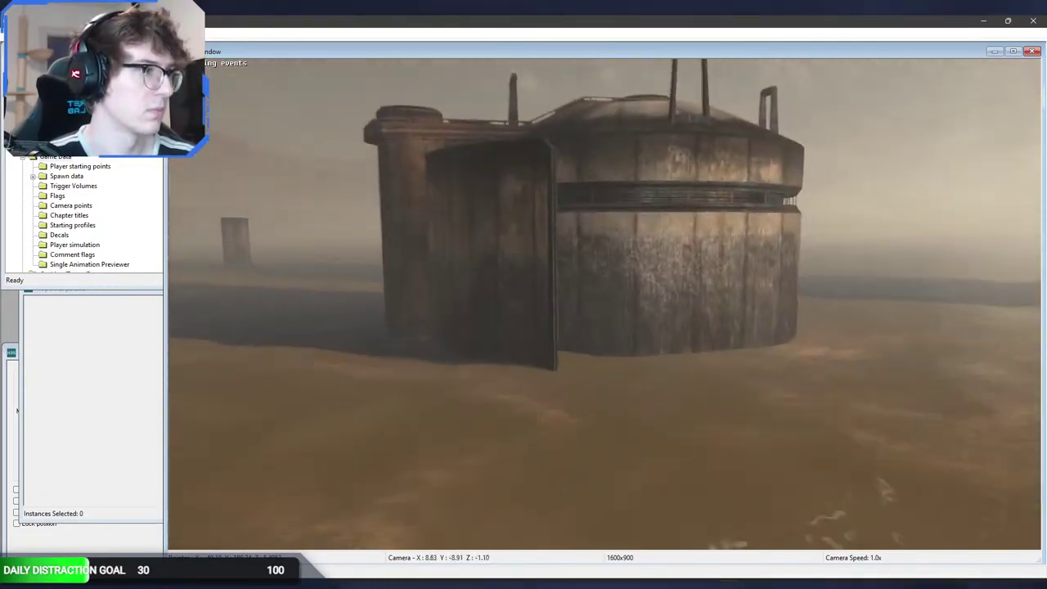
key("w")
Step: Fly low over the docks' ground and examine the wet concrete, puddles and painted markings
middle_click_drag(605, 304, 433, 434)
key("s")
key("w")
key("w")
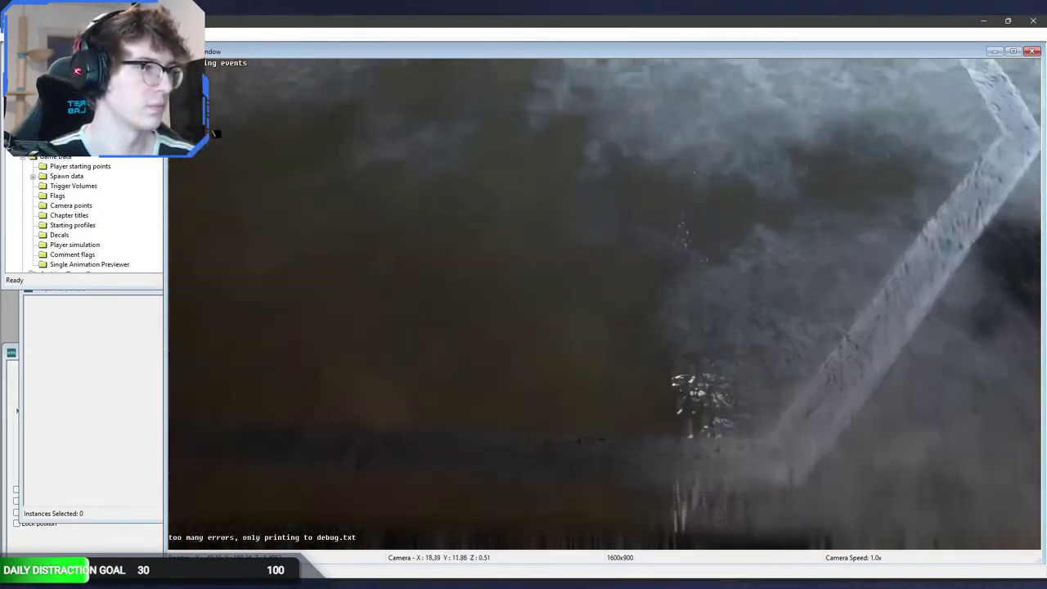
mouse_move(605, 305)
middle_mouse_down()
mouse_move(761, 302)
mouse_move(748, 299)
mouse_move(740, 237)
mouse_move(540, 261)
mouse_move(442, 327)
mouse_move(417, 307)
mouse_move(531, 303)
mouse_move(564, 274)
mouse_move(392, 282)
mouse_move(491, 319)
mouse_move(499, 307)
middle_mouse_up()
key("w")
key("w")
key("w")
key("w")
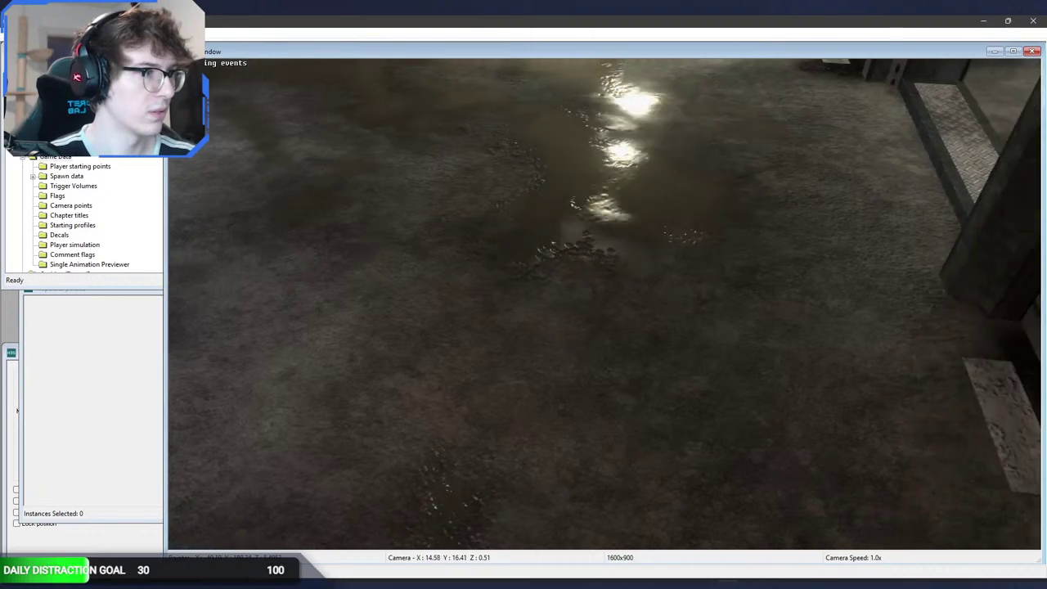
key("a")
key("w")
middle_click_drag(606, 304, 871, 376)
key("w")
key("w")
key("w")
middle_click_drag(606, 304, 593, 385)
key("w")
middle_click_drag(605, 304, 764, 364)
key("w")
key("w")
key("s")
key("s")
key("w")
key("d")
key("a")
key("d")
key("w")
key("w")
key("w")
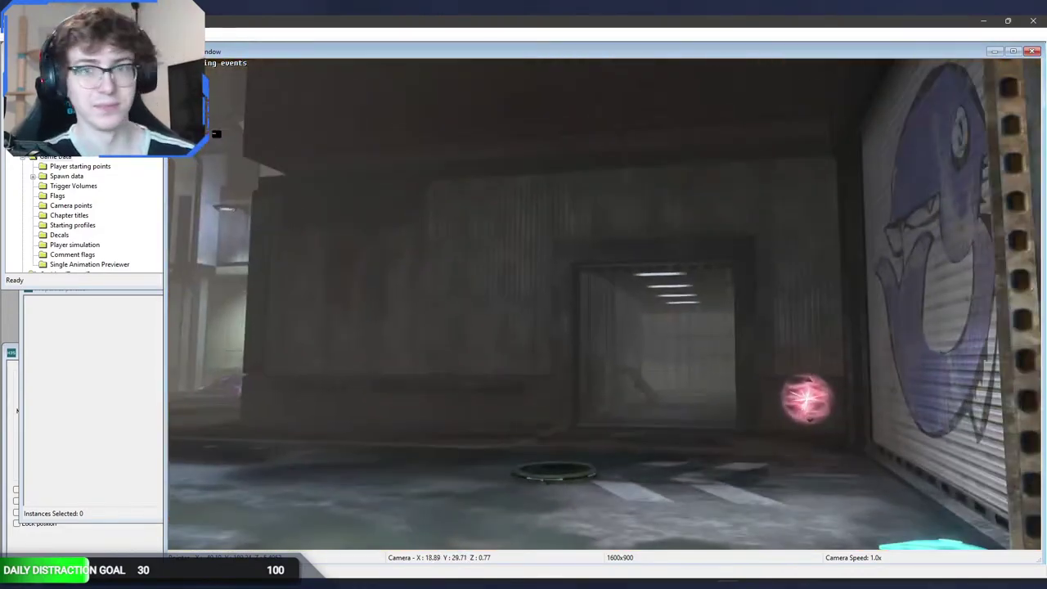
Step: Go through the dark interior corridor and past the storage crates, examining the floor and corrugated wall textures
key("w")
middle_click_drag(435, 227, 642, 221)
key("w")
middle_click_drag(606, 304, 405, 315)
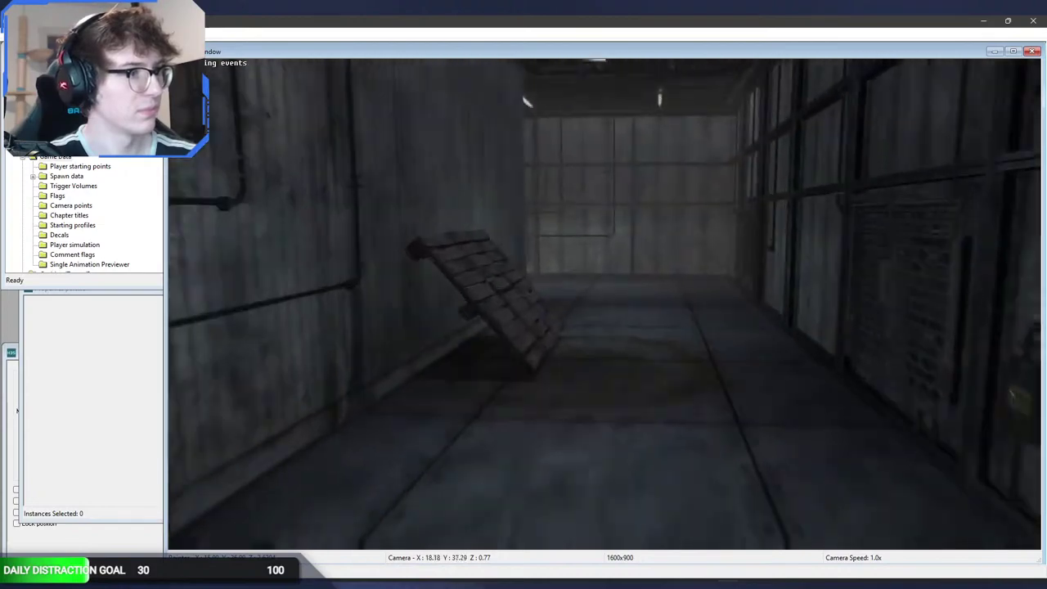
key("w")
middle_click_drag(605, 304, 434, 299)
key("w")
key("w")
key("w")
key("w")
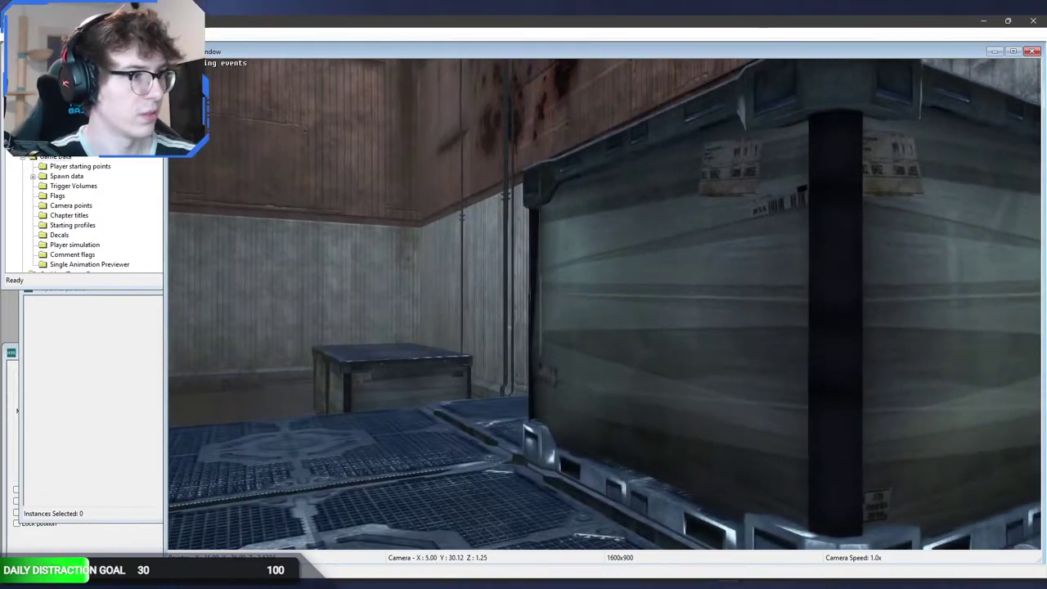
key("w")
middle_click_drag(605, 304, 396, 266)
key("w")
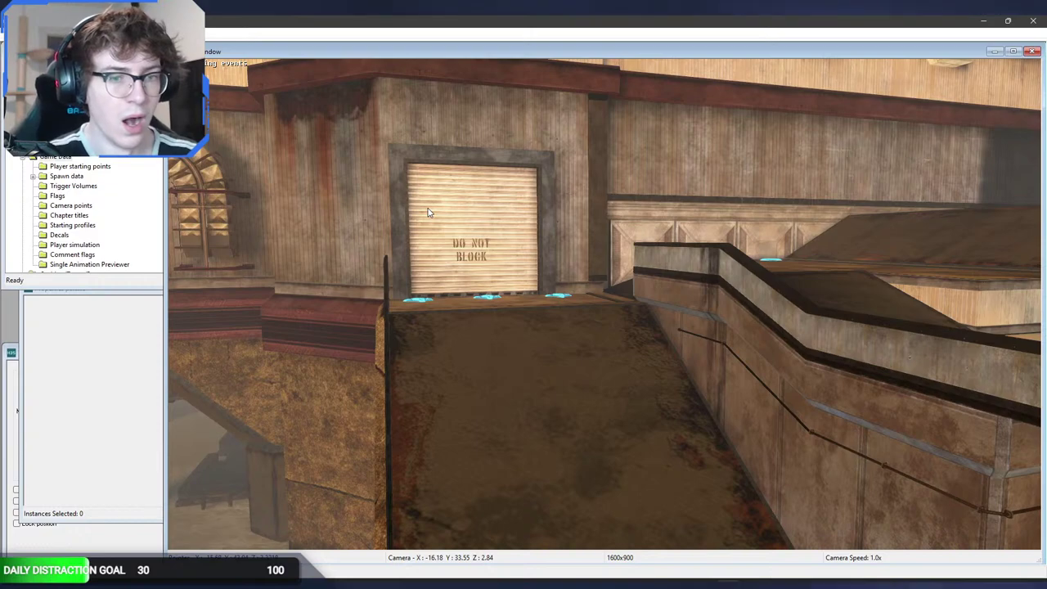
Step: Examine the building exterior around the loading ramp, the shutter door and the red corrugated roof with its pipes
key("w")
middle_click_drag(430, 213, 785, 180)
key("w")
middle_click_drag(605, 304, 360, 168)
key("w")
key("a")
middle_click_drag(606, 304, 867, 305)
key("s")
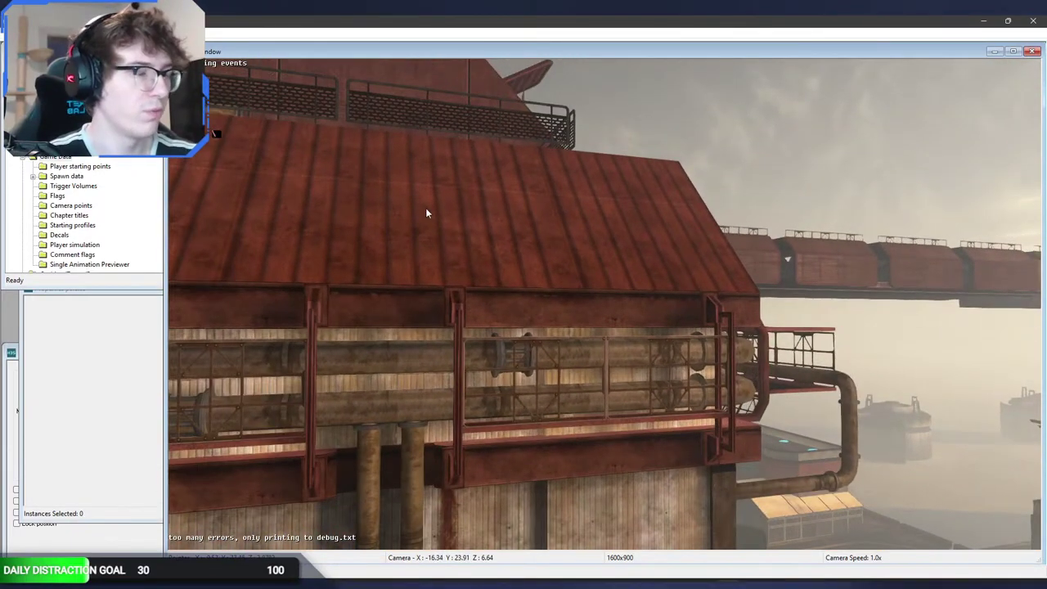
Step: Fly around to the Fronk's sign and examine the corrugated wall and concrete base around it
key("a")
middle_click_drag(605, 304, 180, 200)
key("w")
key("a")
key("w")
key("w")
key("a")
middle_click_drag(524, 294, 422, 270)
key("s")
key("f")
key("w")
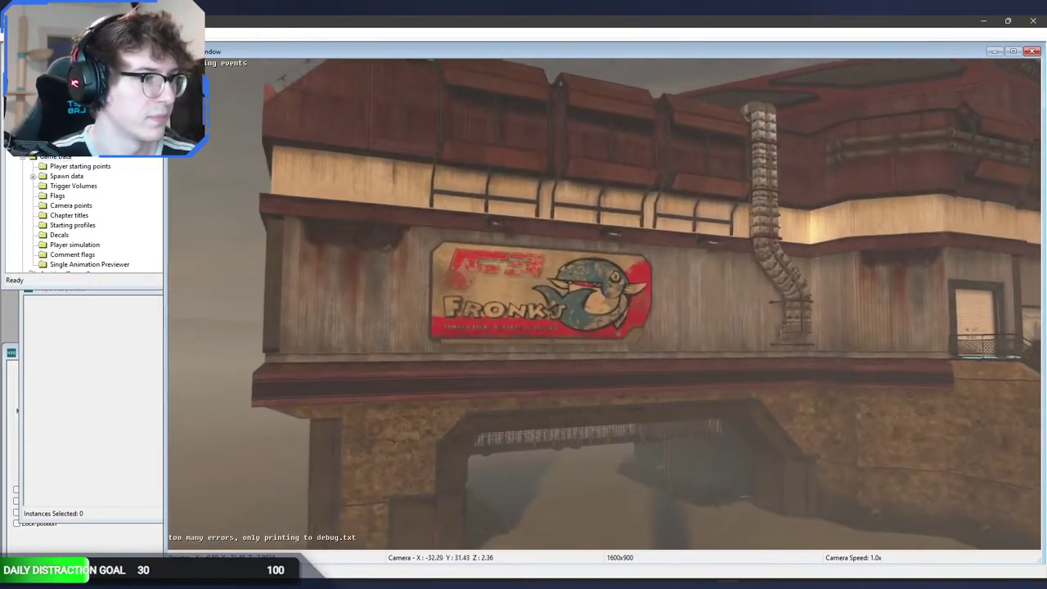
key("w")
middle_click_drag(421, 270, 429, 272)
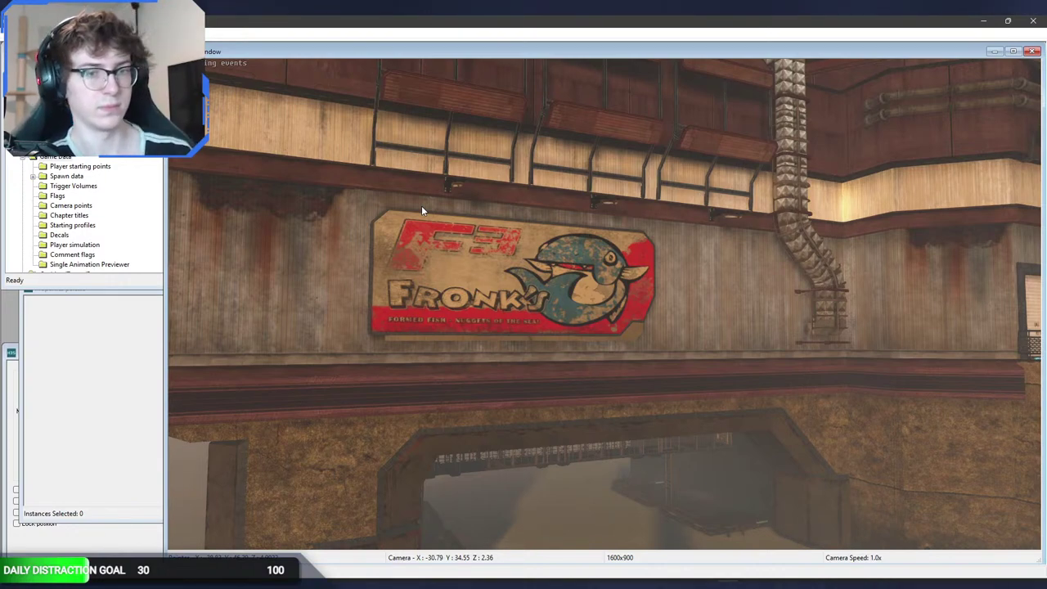
Step: Fly over the docks building and examine its red corrugated roof up close
middle_click_drag(444, 197, 826, 287)
key("s")
key("w")
key("w")
key("w")
key("w")
key("w")
key("w")
key("s")
key("w")
key("w")
key("r")
left_click_drag(826, 287, 859, 343)
key("w")
mouse_move(859, 343)
middle_mouse_down()
mouse_move(879, 368)
mouse_move(957, 393)
mouse_move(908, 344)
mouse_move(895, 303)
mouse_move(826, 323)
mouse_move(834, 246)
mouse_move(892, 311)
mouse_move(1031, 339)
middle_mouse_up()
key("w")
key("s")
key("w")
key("w")
middle_click_drag(507, 172, 459, 216)
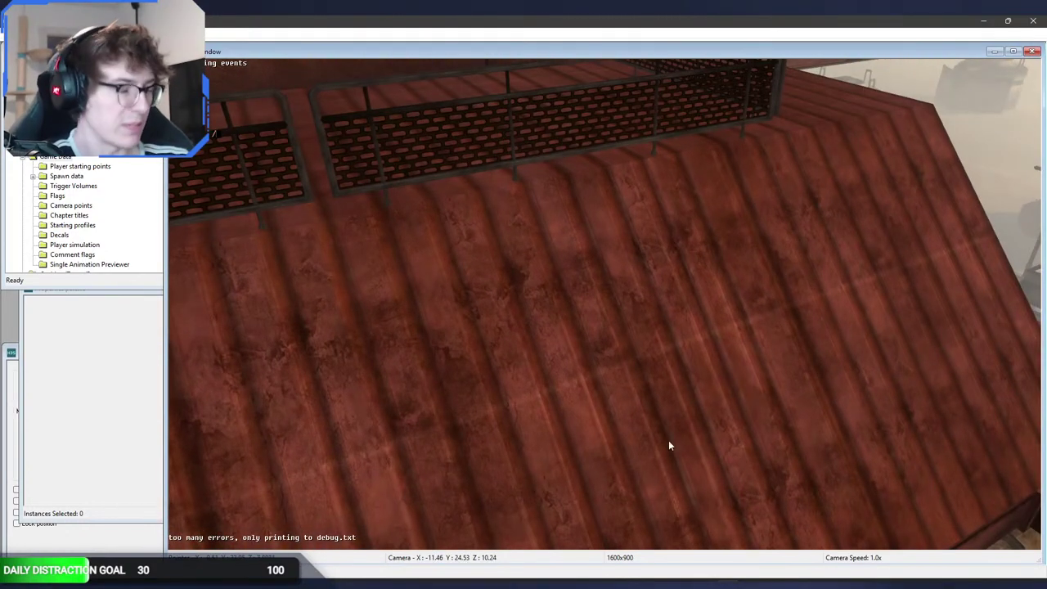
Step: Switch to the tag editor and browse the shaders folder of the docks level under dlc
left_click(686, 584)
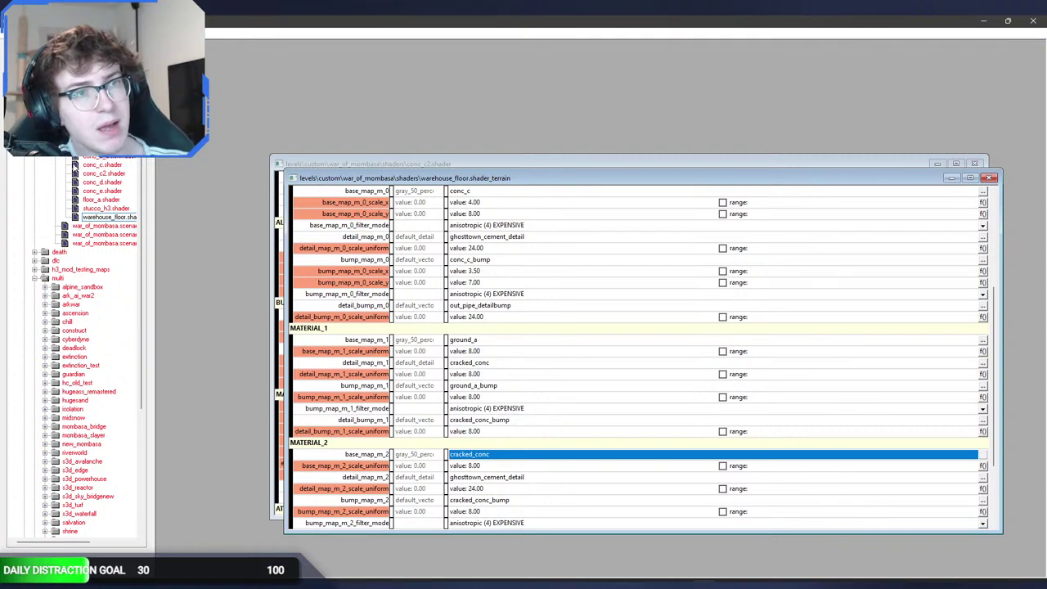
left_click(36, 278)
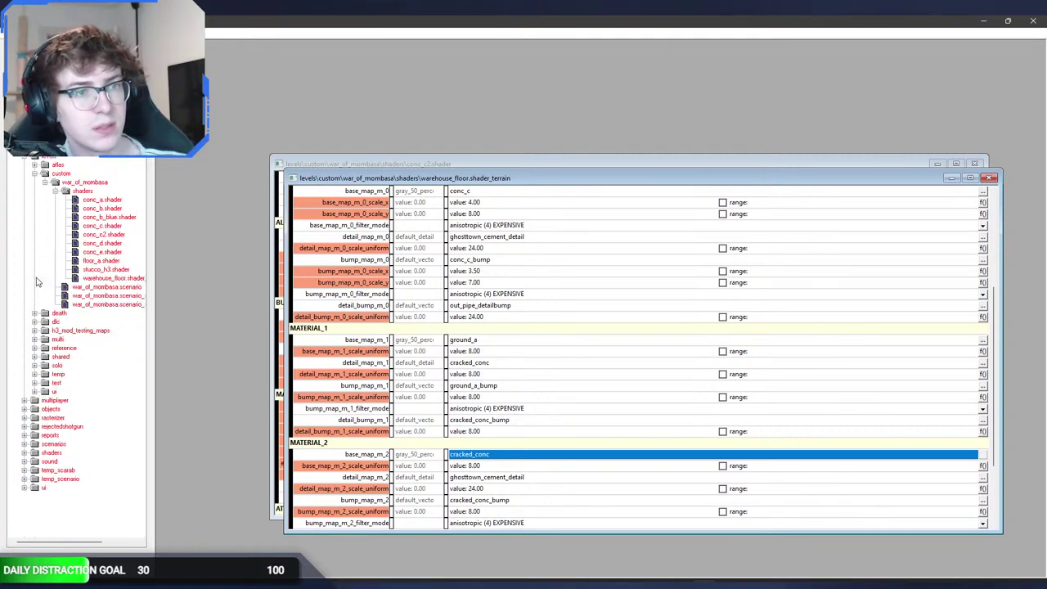
left_click(34, 324)
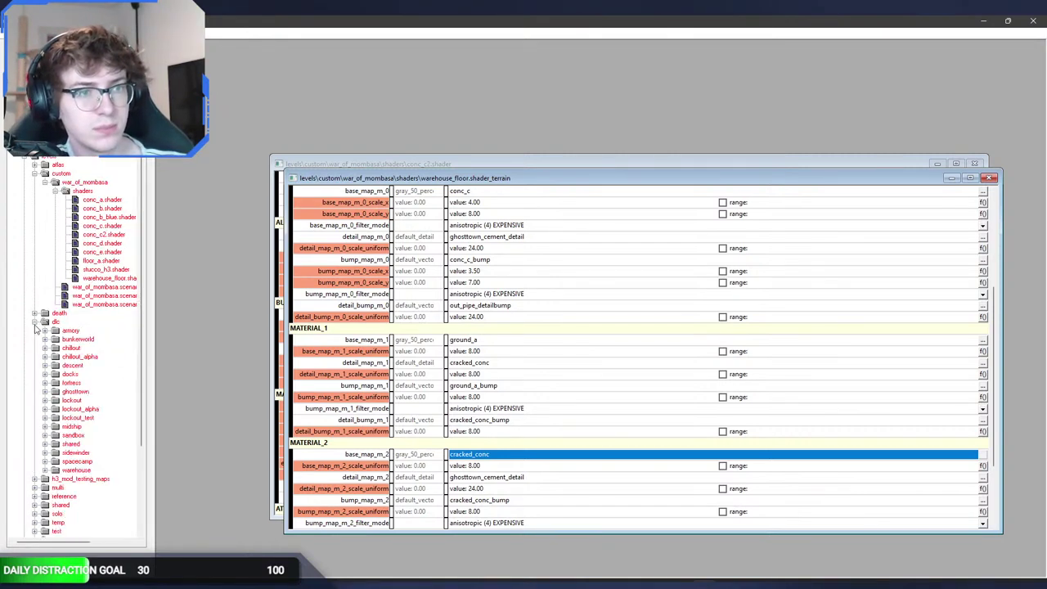
left_click(45, 373)
left_click(55, 407)
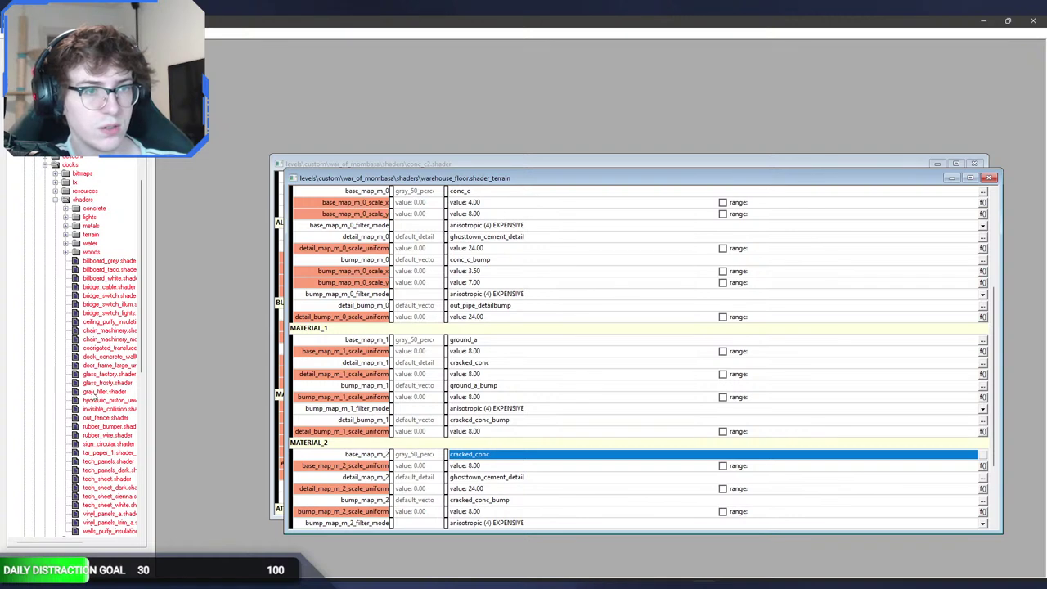
scroll(144, 310, "down", 2)
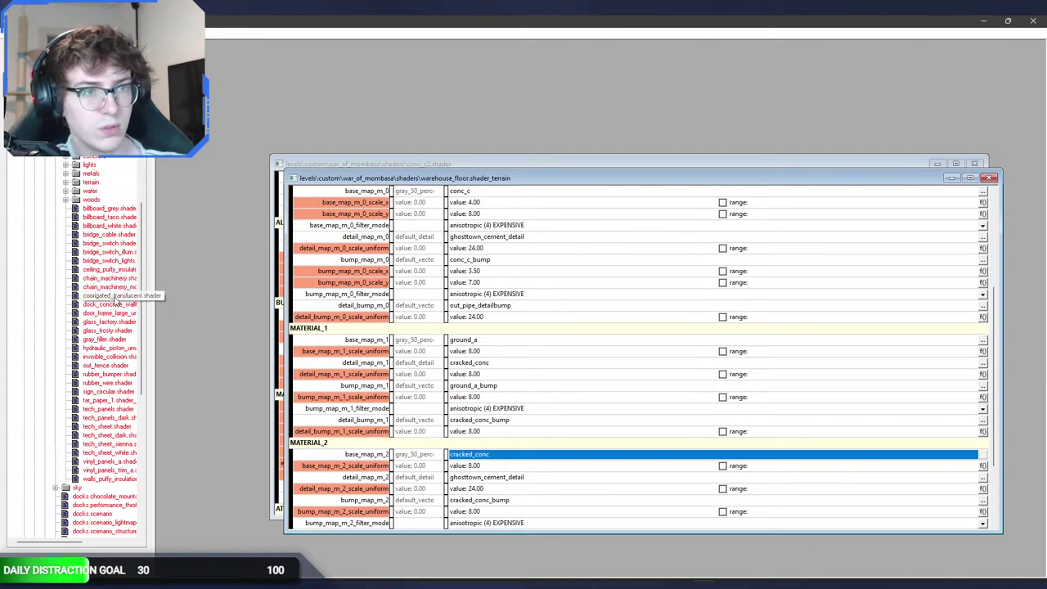
Step: Open coorigated_translucent.shader, view its coorigated_translucent_dif base map bitmap, and close both
double_click(114, 297)
double_click(463, 301)
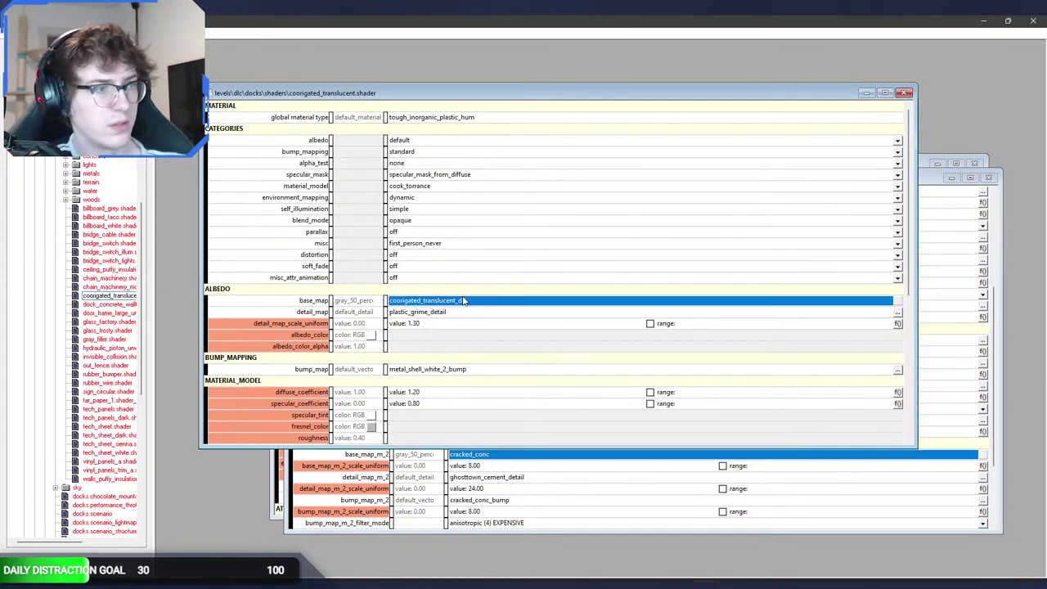
left_click(293, 65)
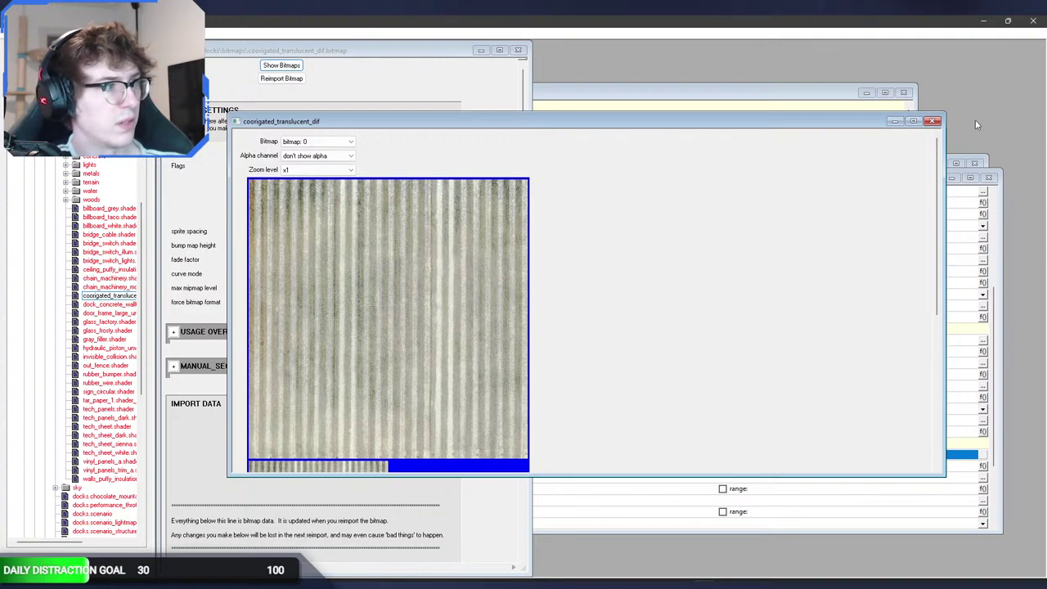
left_click(933, 122)
left_click(518, 52)
left_click(904, 93)
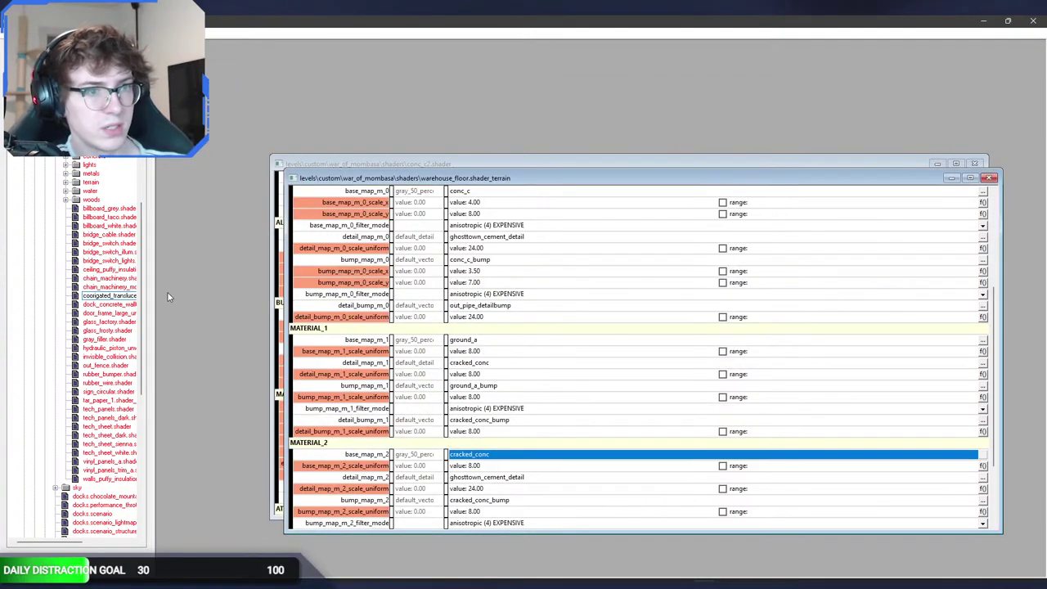
Step: Open dock_concrete_wall01.shader and view the docks_concrete_wall01 bitmap used as its base map
double_click(114, 304)
left_click(455, 344)
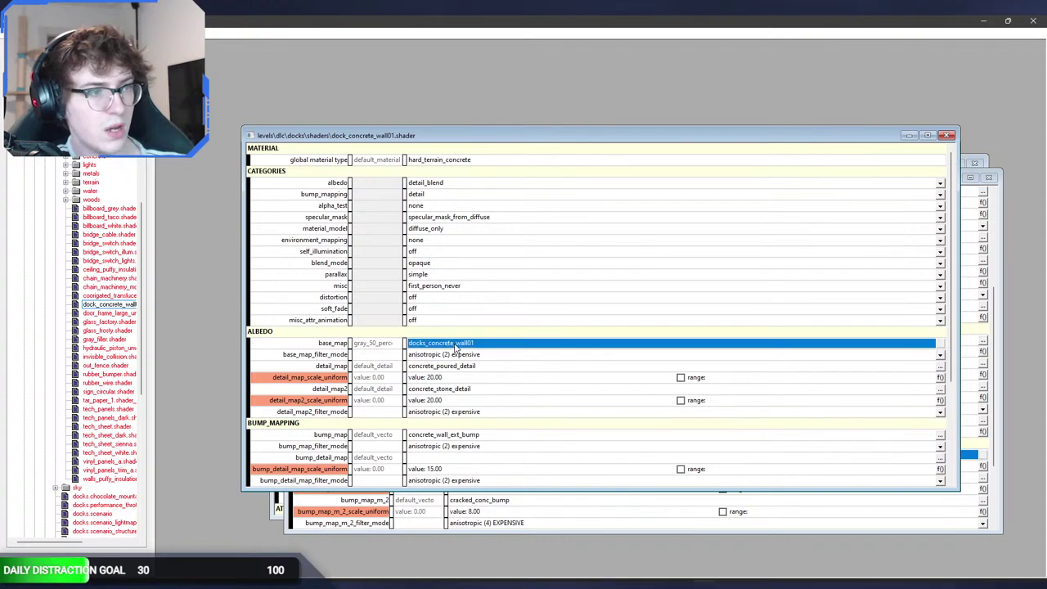
left_click(286, 65)
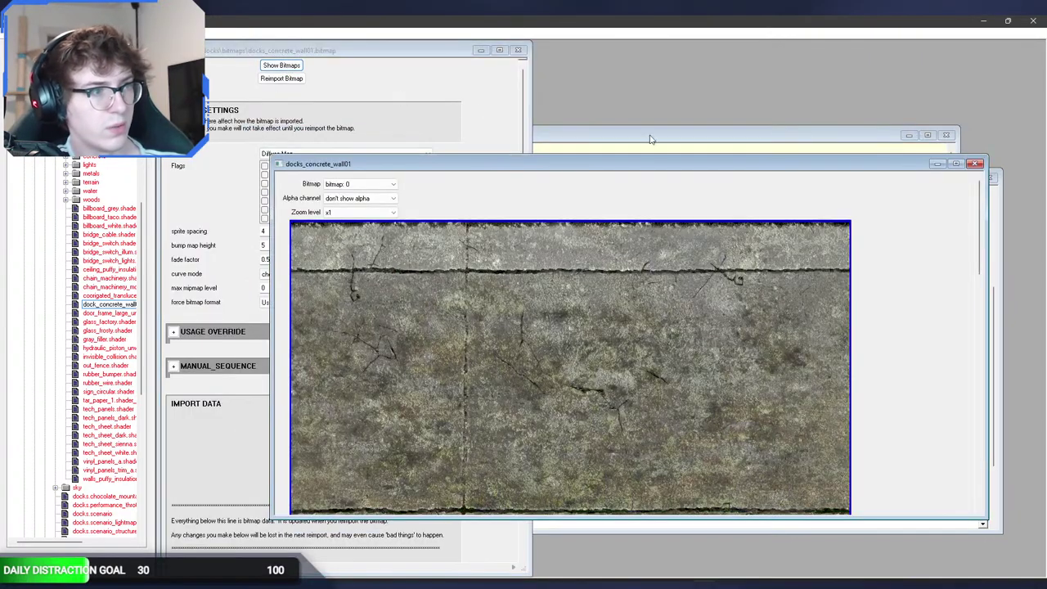
scroll(923, 229, "up", 1)
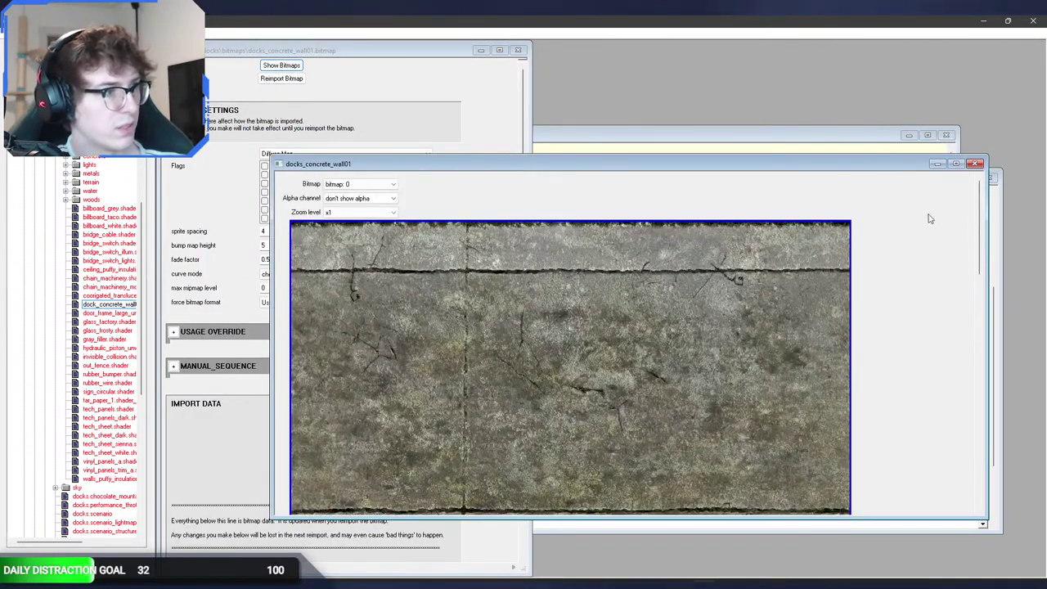
left_click(972, 164)
left_click(518, 51)
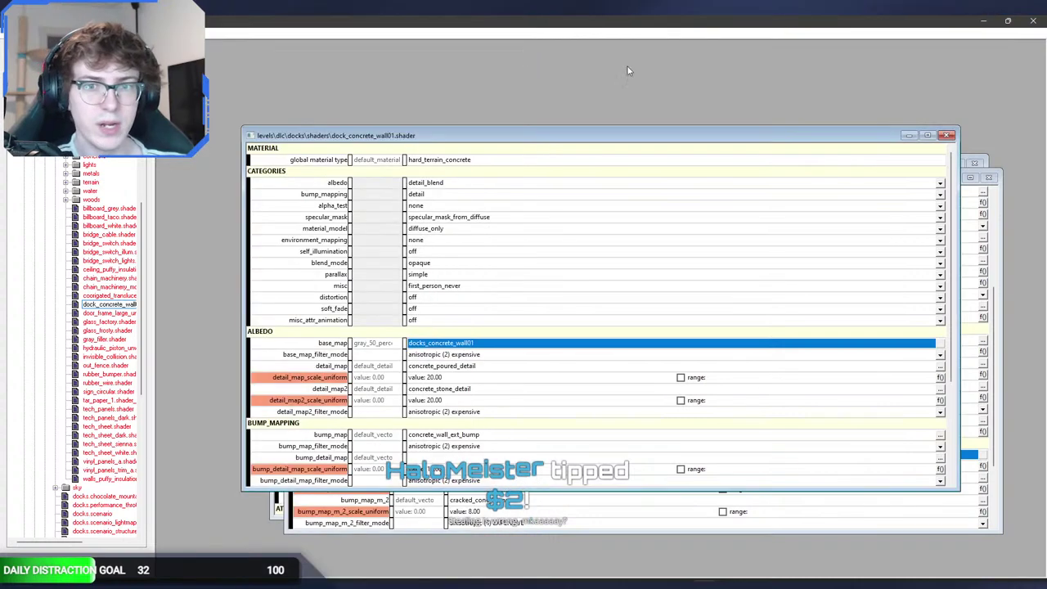
Step: Close dock_concrete_wall01.shader, then open door_frame_large_unwrap.shader to check its maps and close it
left_click(947, 136)
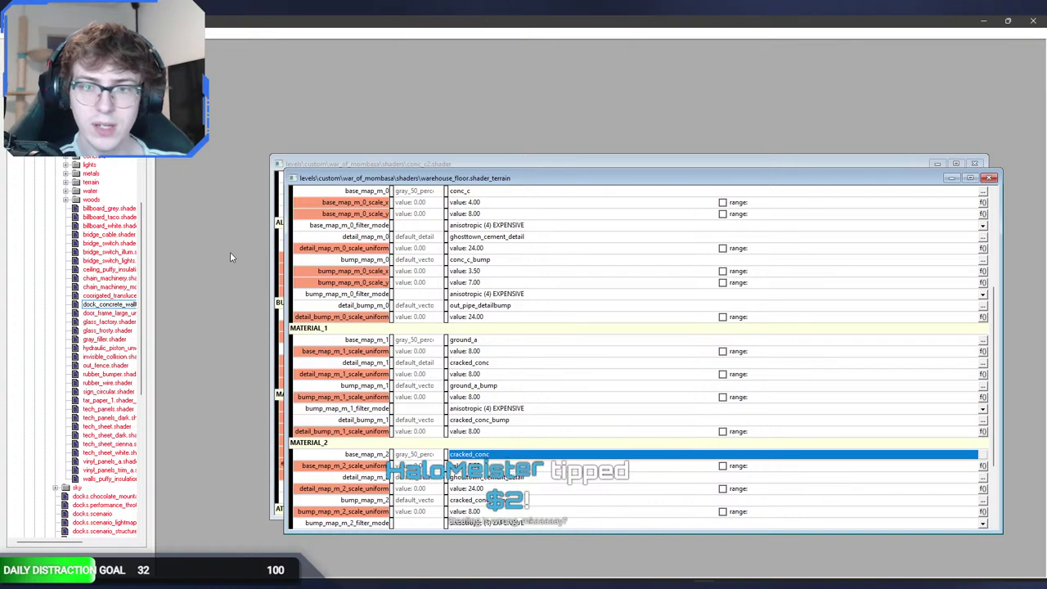
double_click(114, 315)
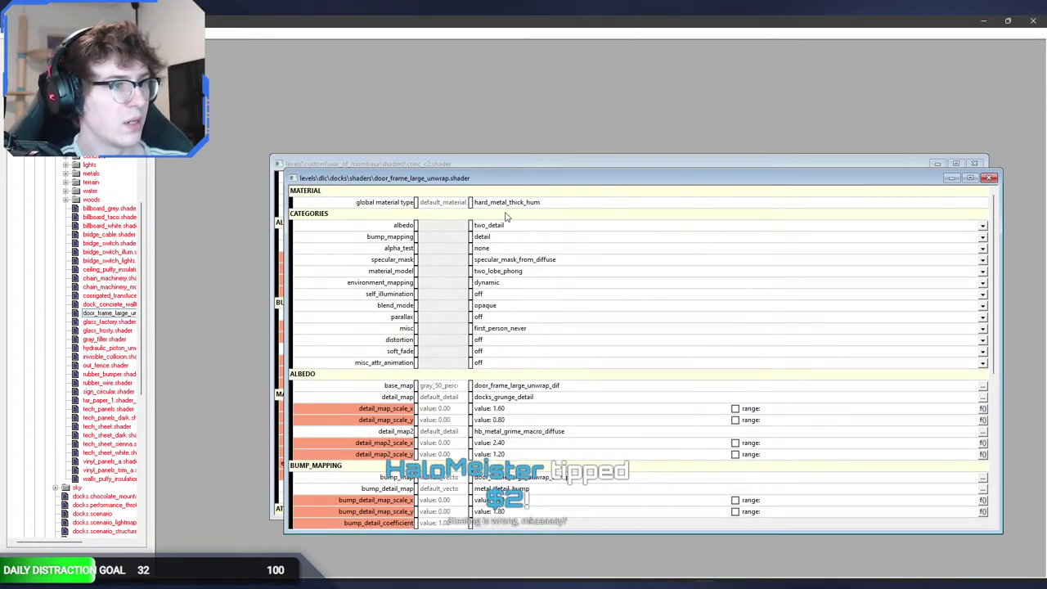
left_click(991, 180)
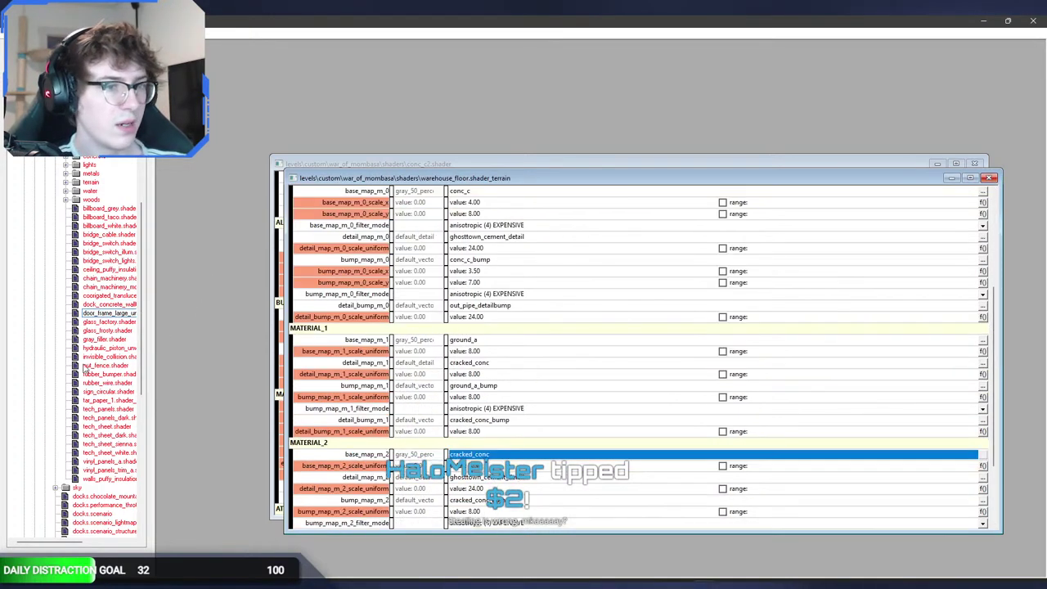
Step: Open glass_factory.shader, view its glass_factory_dif base map bitmap with the alpha channel shown, and close everything opened
double_click(123, 326)
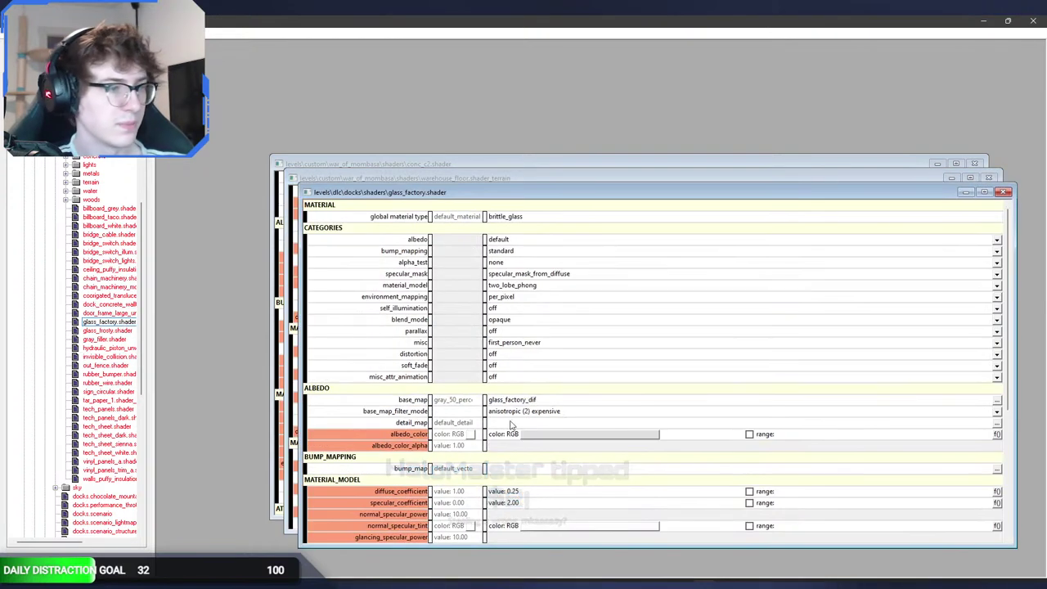
double_click(528, 399)
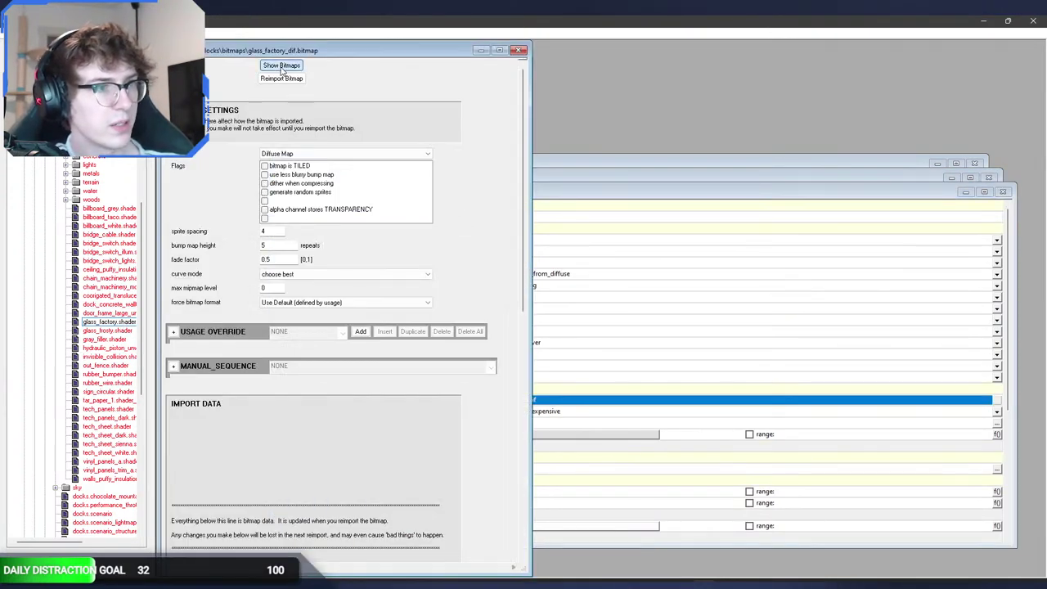
left_click(282, 67)
scroll(908, 298, "down", 3)
scroll(892, 309, "up", 3)
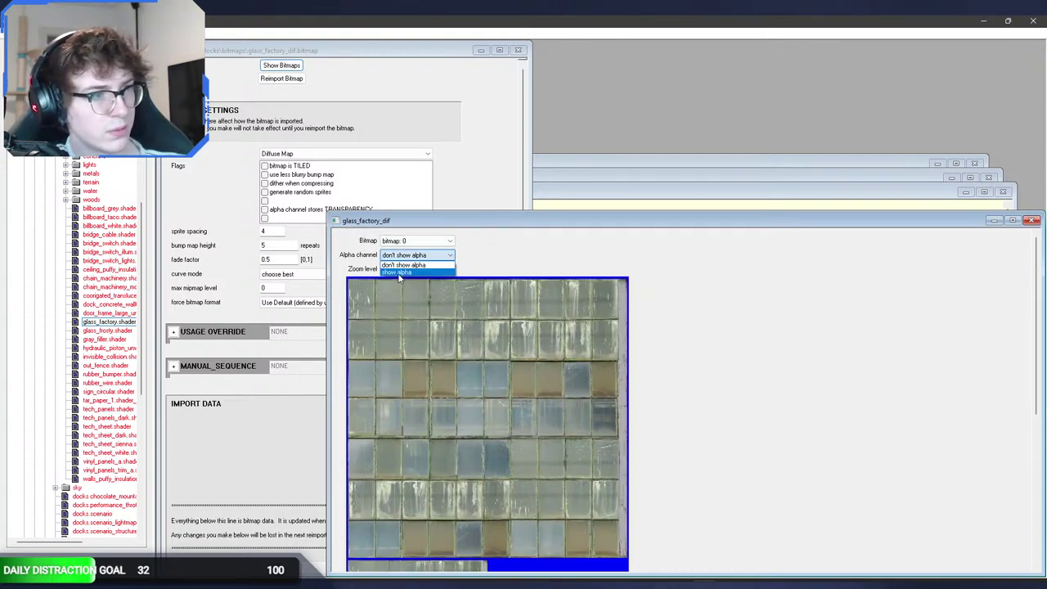
left_click(399, 273)
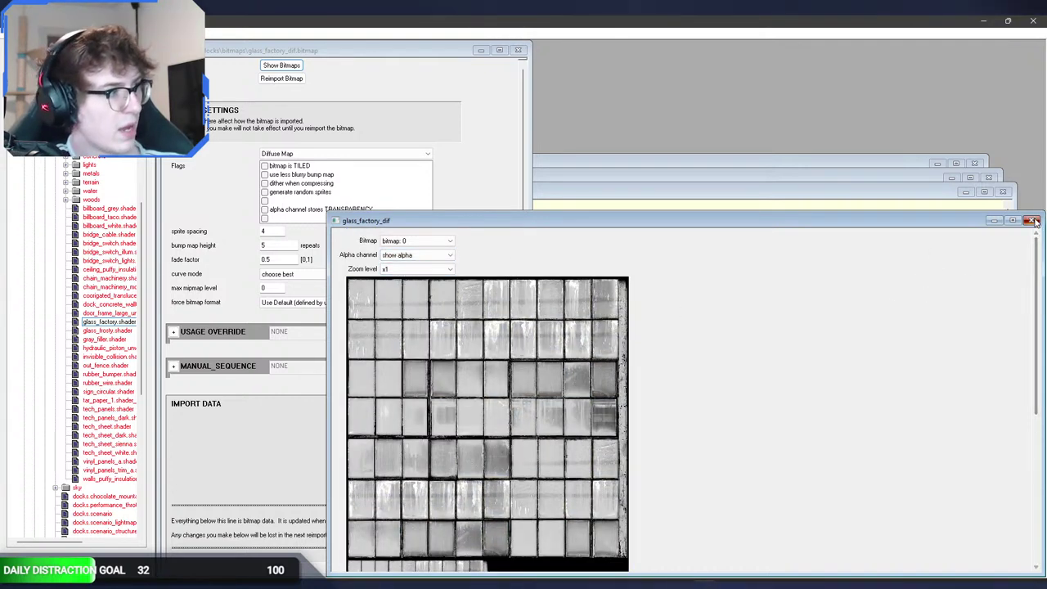
left_click(1032, 221)
left_click(519, 49)
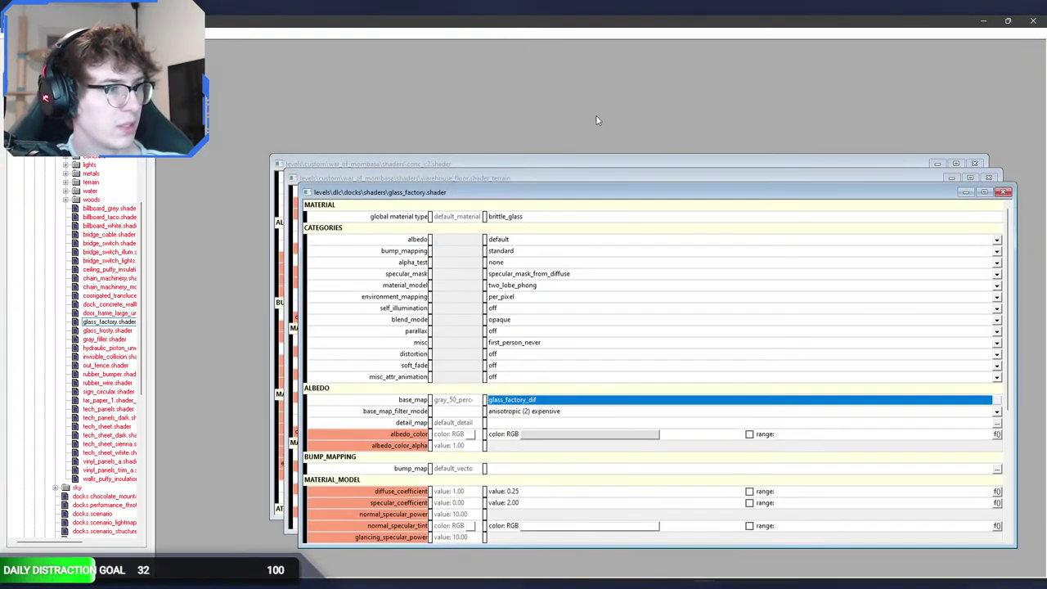
left_click(1004, 192)
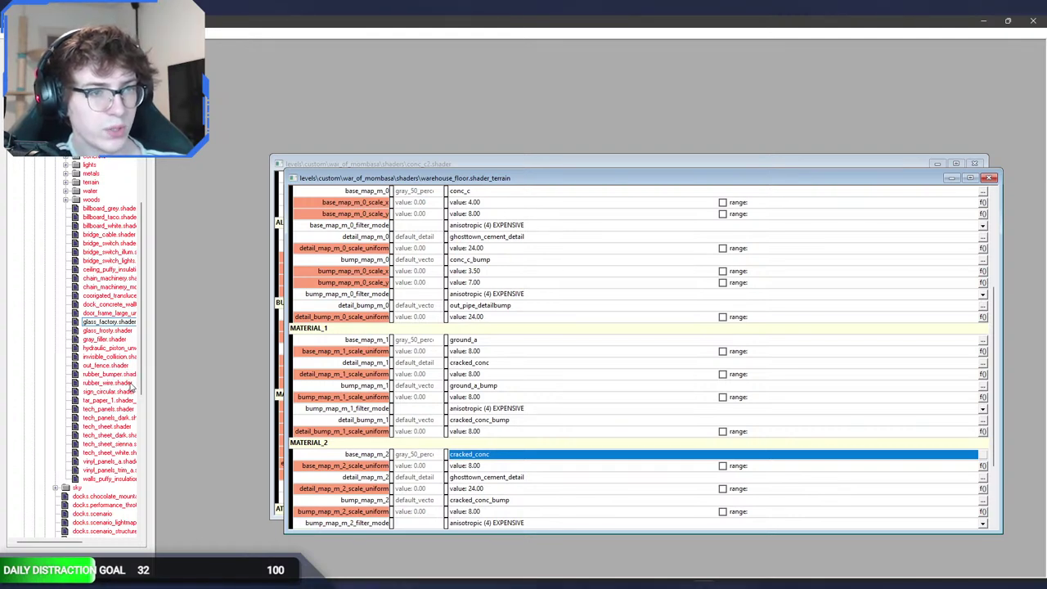
Step: Open tech_sheet.shader, inspect its tech_sheet_dif base map bitmap, and close the bitmap and shader
double_click(116, 427)
double_click(365, 260)
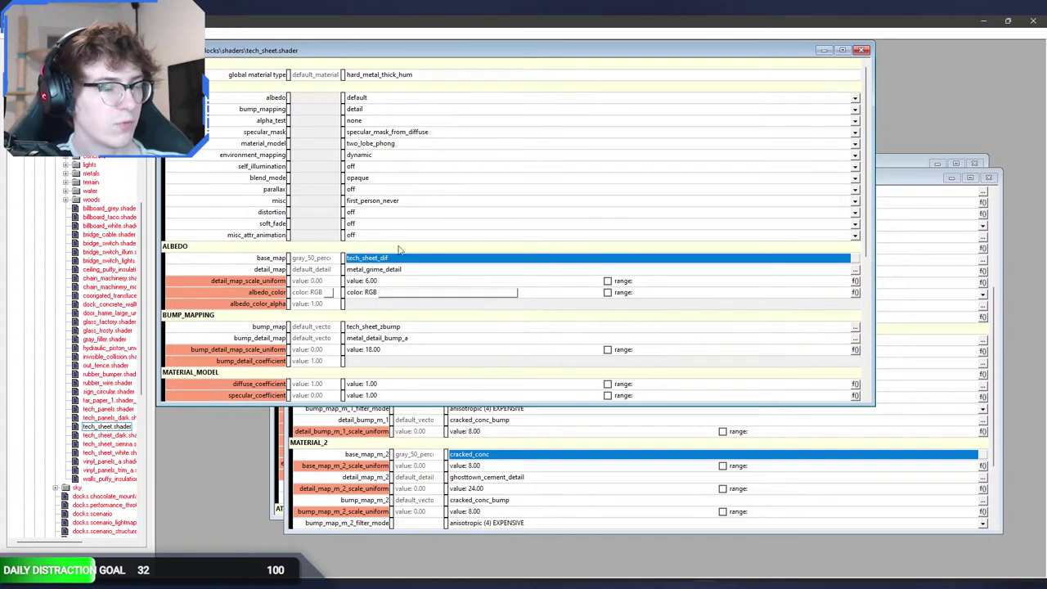
left_click(276, 67)
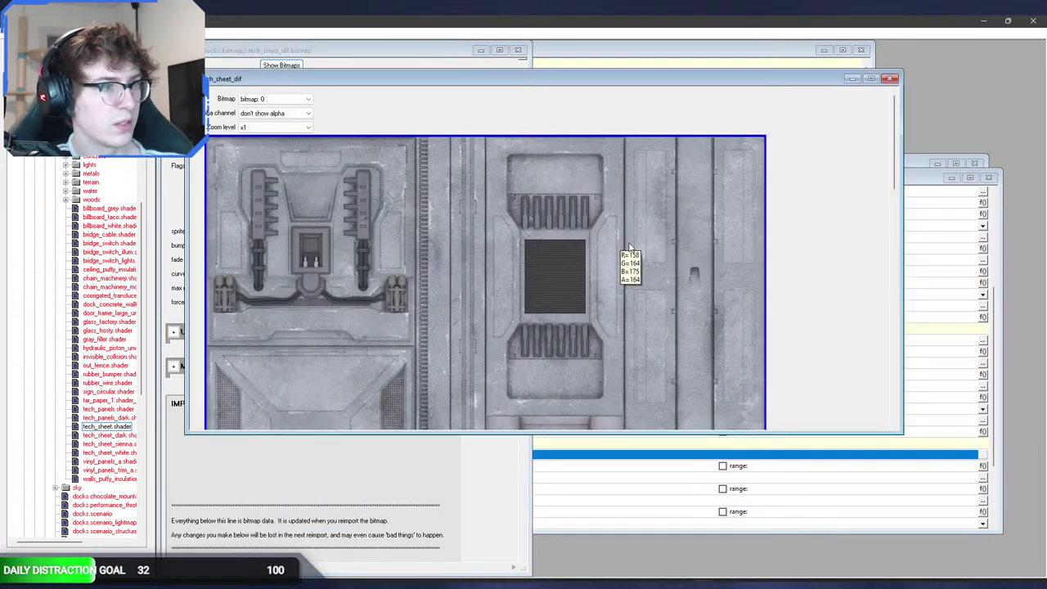
scroll(659, 254, "down", 8)
scroll(657, 254, "down", 3)
scroll(661, 250, "up", 2)
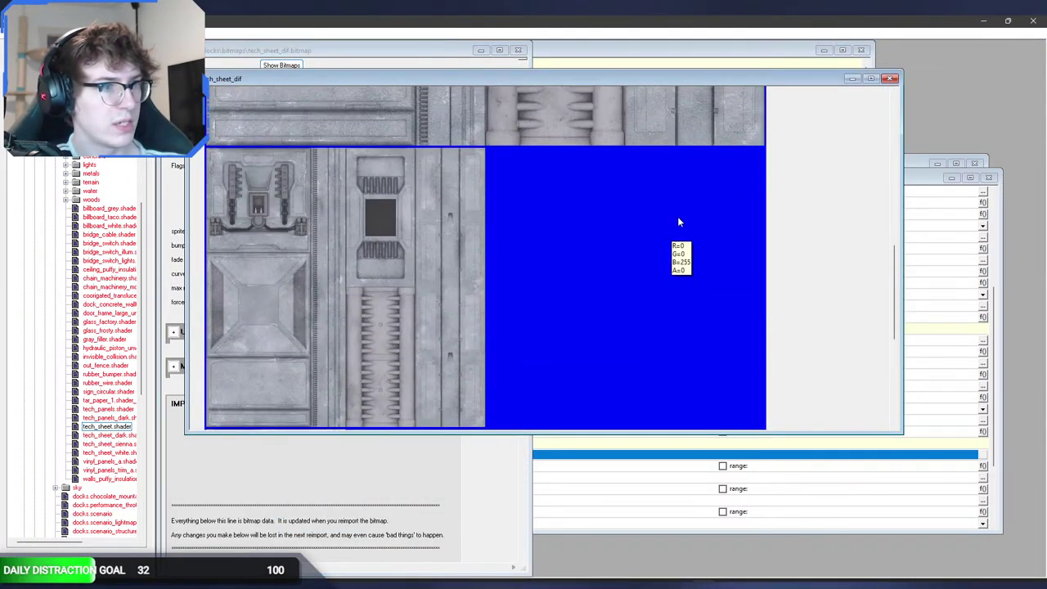
left_click(890, 79)
left_click(519, 50)
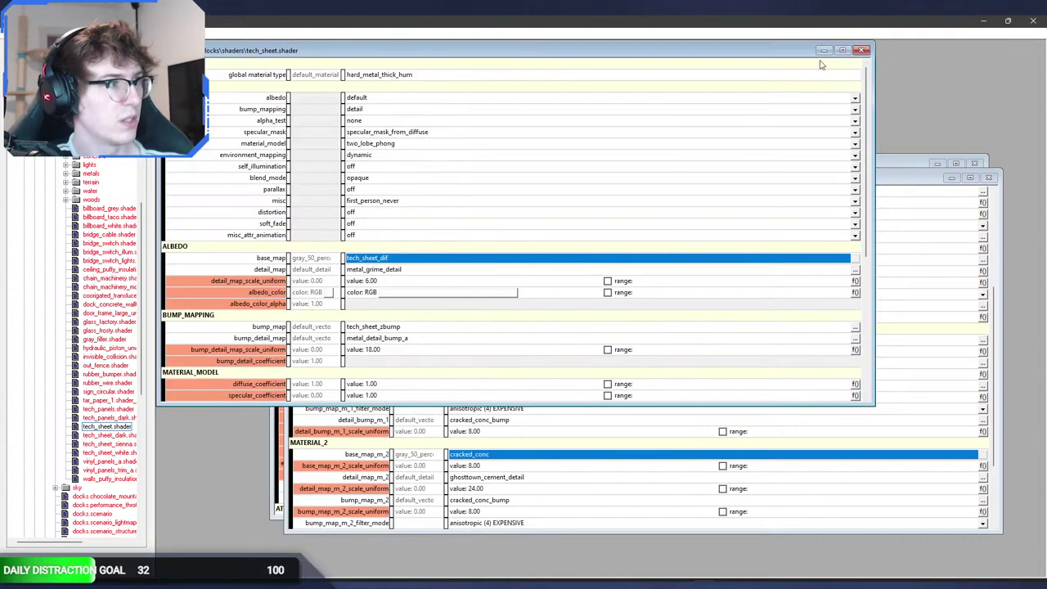
left_click(860, 50)
Step: Open vinyl_panels_a.shader, inspect its vinyl_panels_a_dif base map bitmap, and close the bitmap and shader
double_click(131, 462)
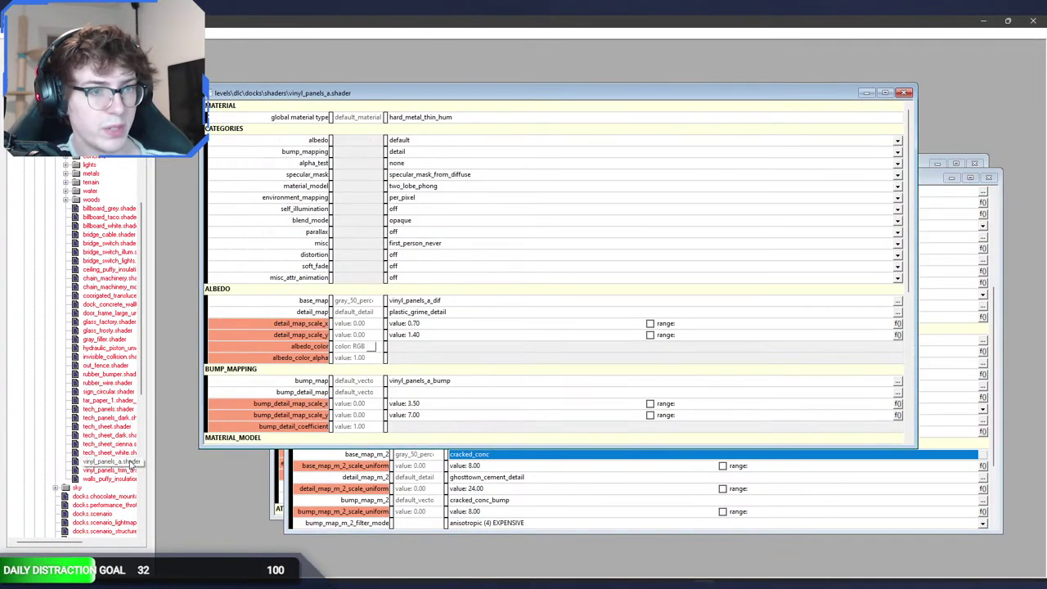
left_click(413, 301)
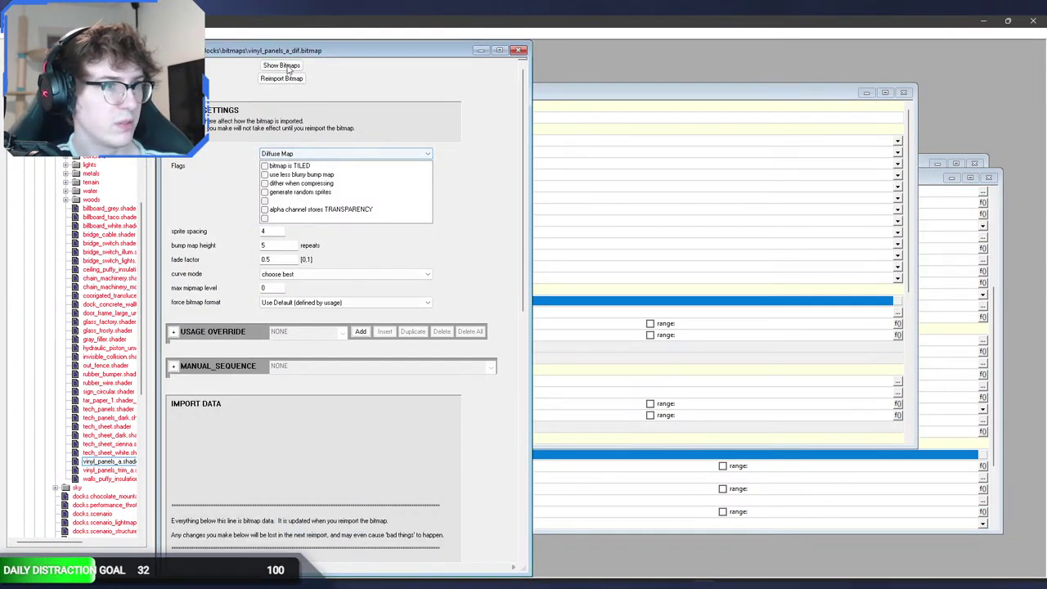
left_click(284, 65)
scroll(526, 292, "down", 4)
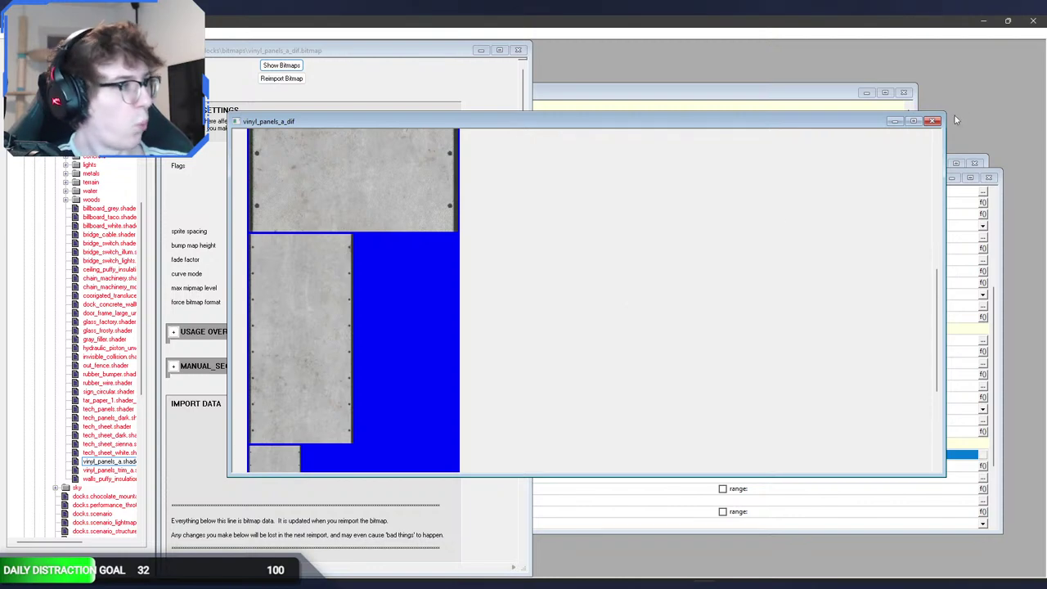
left_click(932, 121)
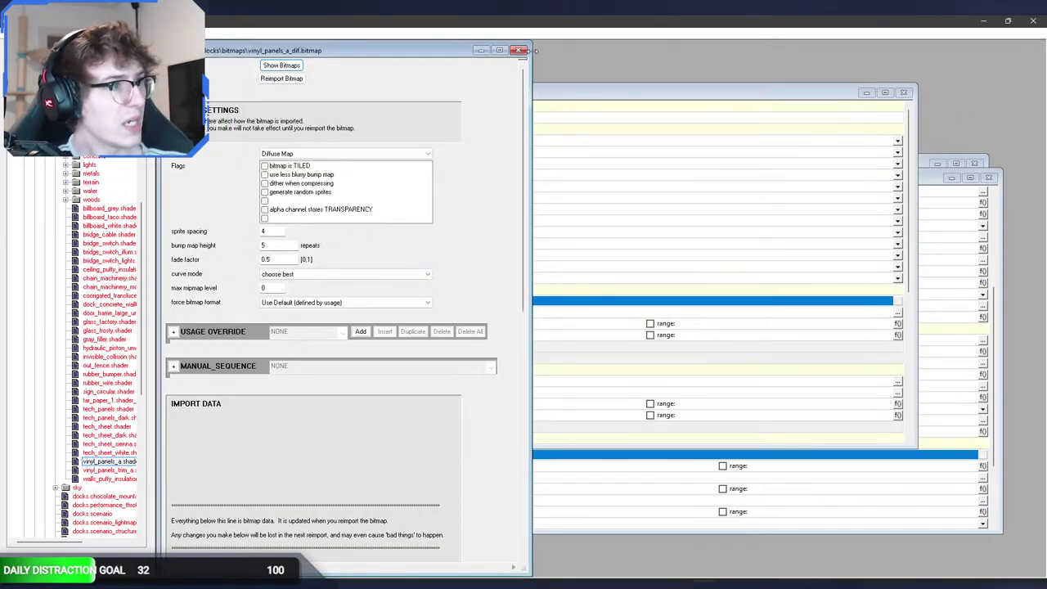
left_click(520, 51)
left_click(905, 93)
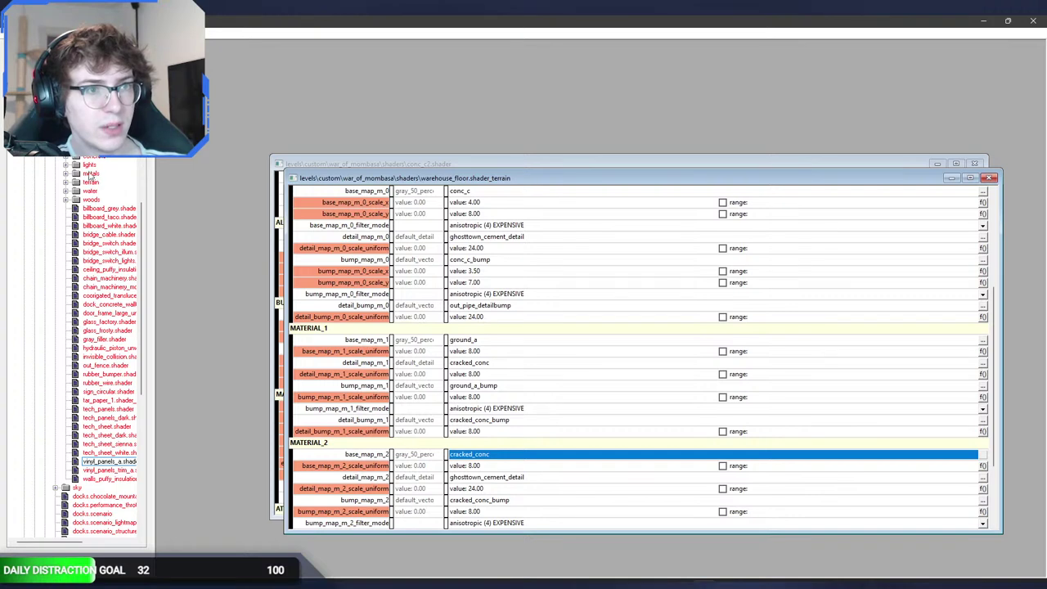
Step: Open metal_shell_sienna_large_default.shader from the docks metals folder, view its metal_shell_sienna_large_default_diffuse base map, and close both
left_click(66, 174)
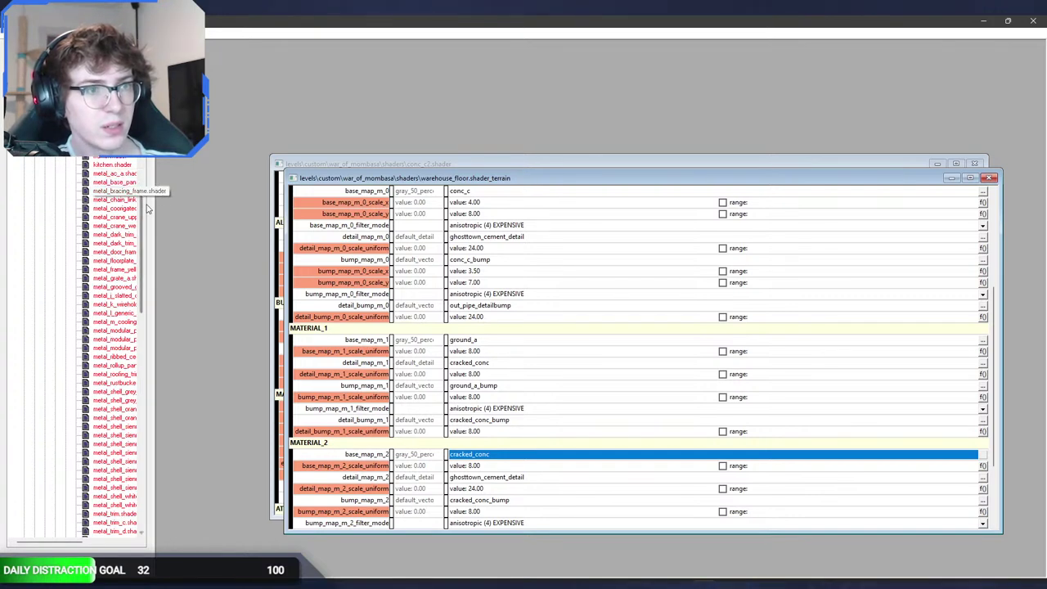
left_click_drag(143, 222, 141, 264)
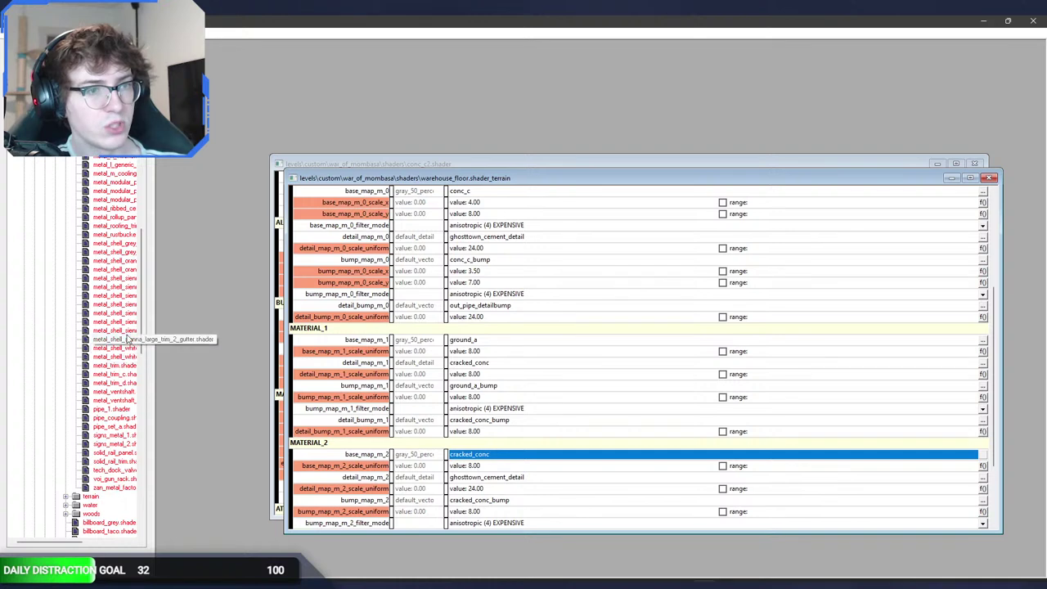
double_click(127, 297)
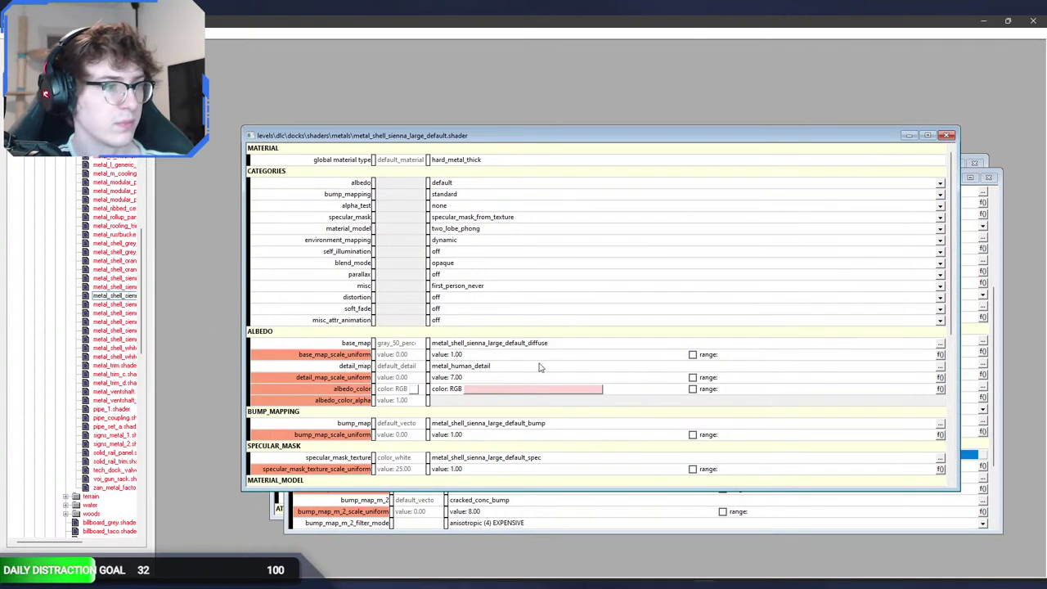
left_click(510, 345)
left_click(278, 66)
scroll(584, 274, "down", 3)
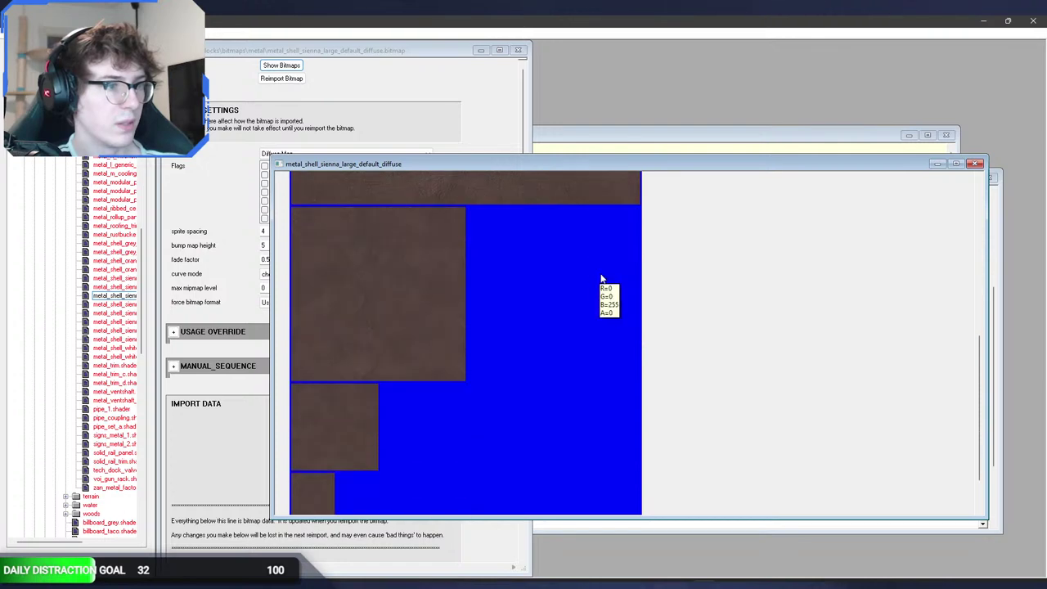
left_click(975, 163)
left_click(521, 51)
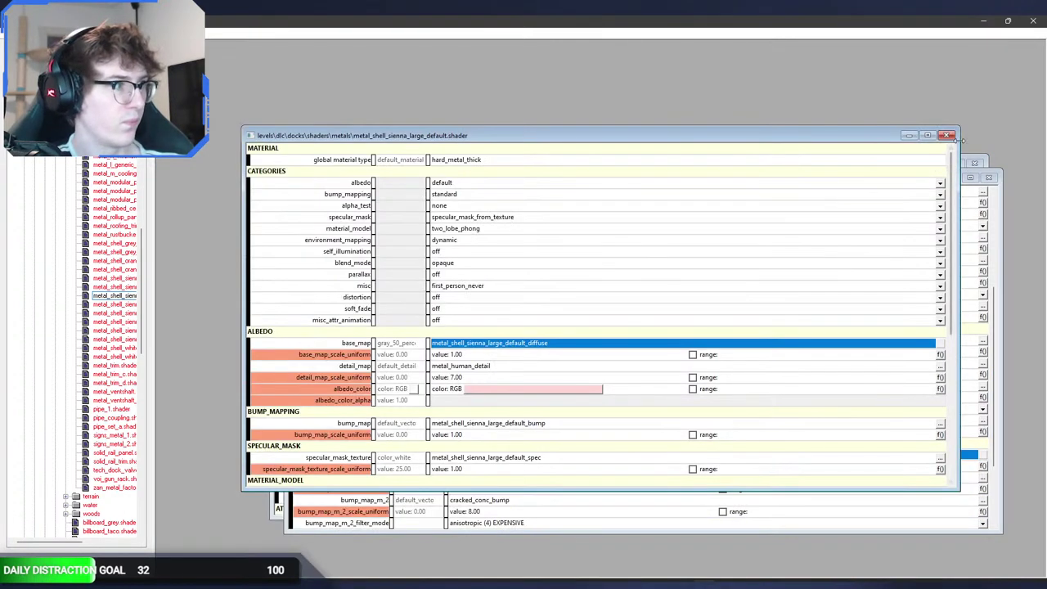
left_click(946, 135)
Step: Open metal_shell_sienna_large_ribbed.shader and view the metal_shell_sienna_large_default_diffuse bitmap used as its base map
left_click_drag(76, 542, 111, 542)
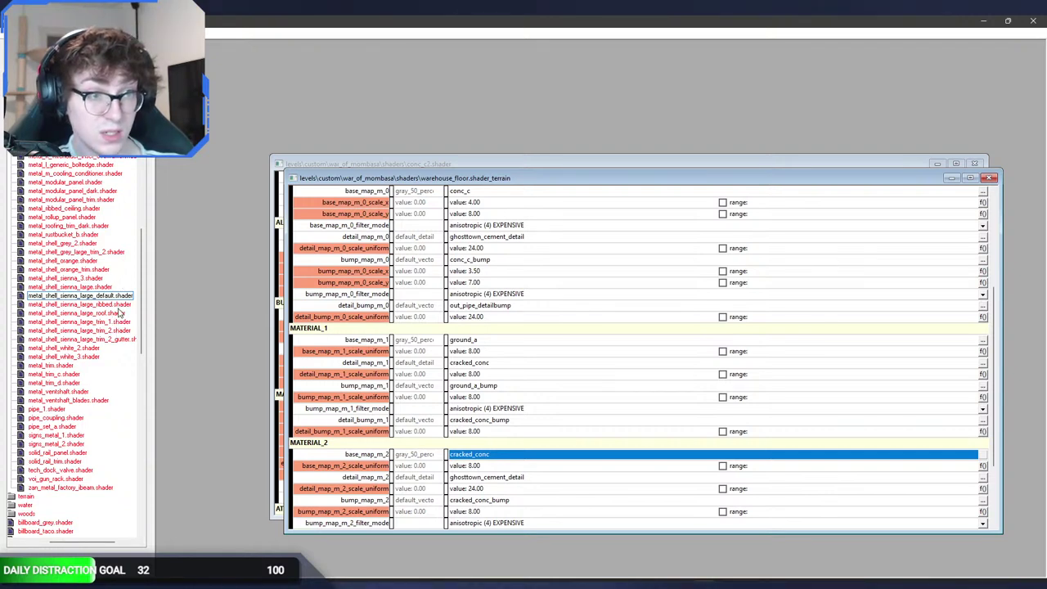
double_click(114, 305)
double_click(556, 390)
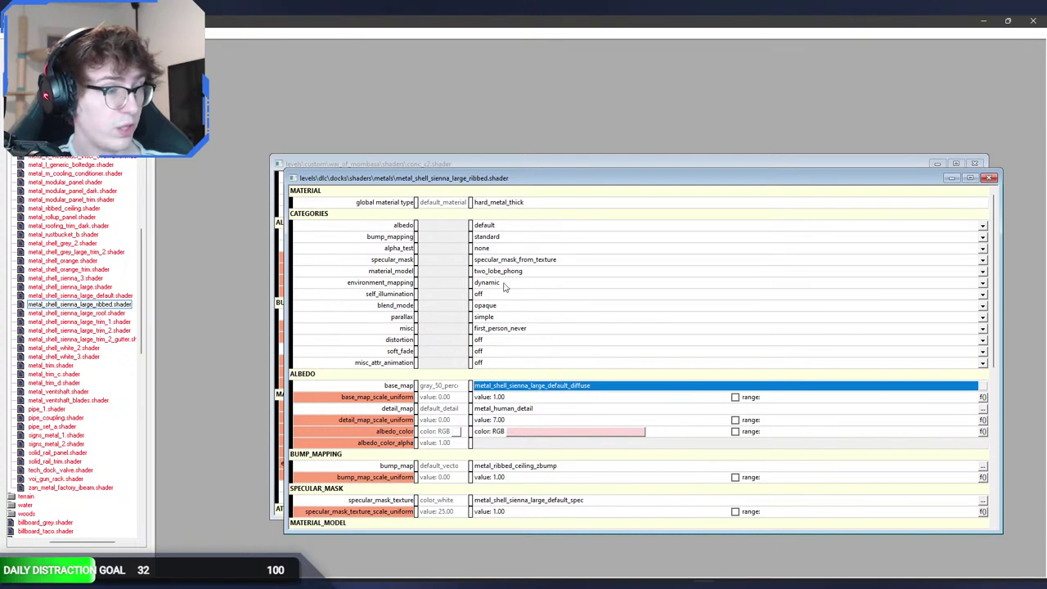
left_click(281, 66)
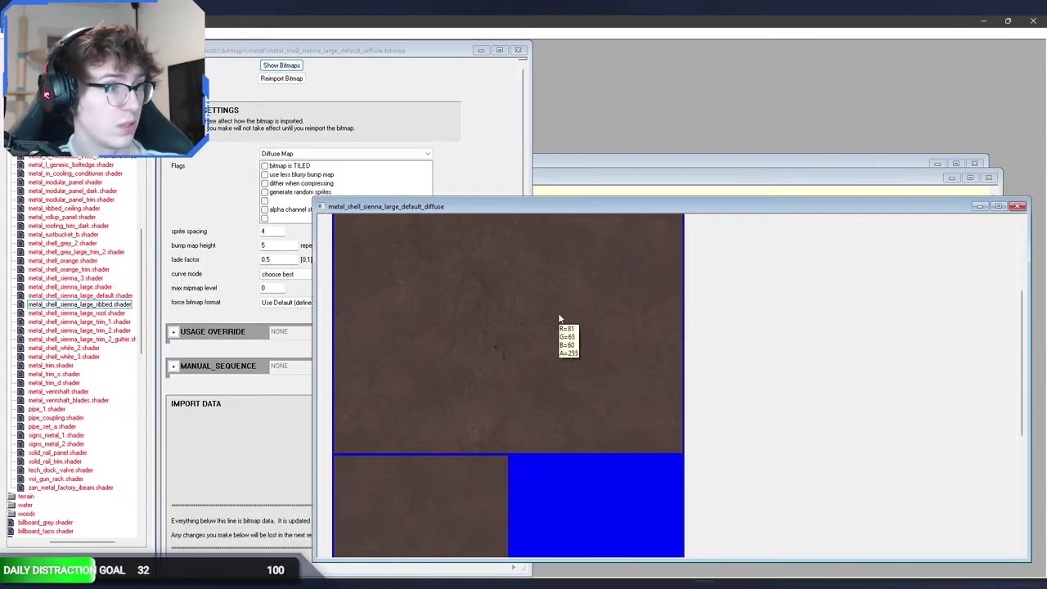
left_click(1017, 206)
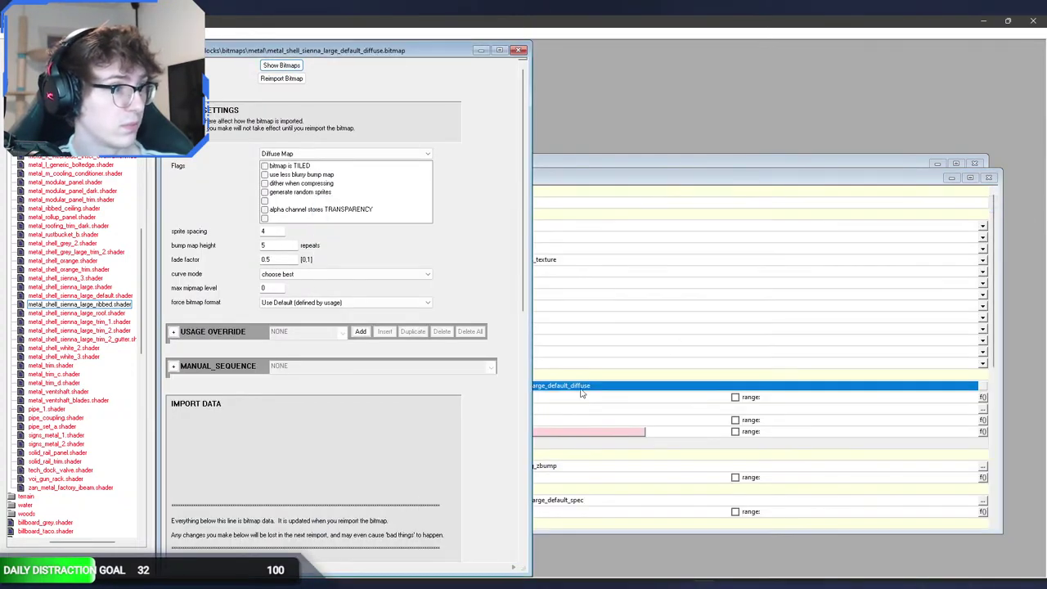
Step: View the ribbed shader's metal_ribbed_ceiling_zbump bump map, and close the bump bitmap and the shader
left_click(568, 465)
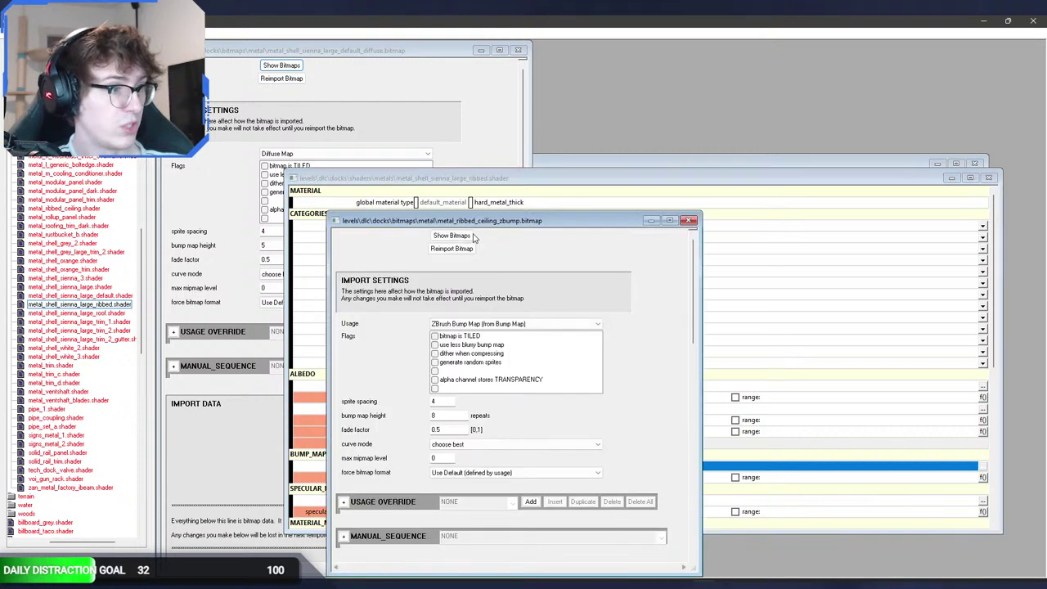
left_click(463, 237)
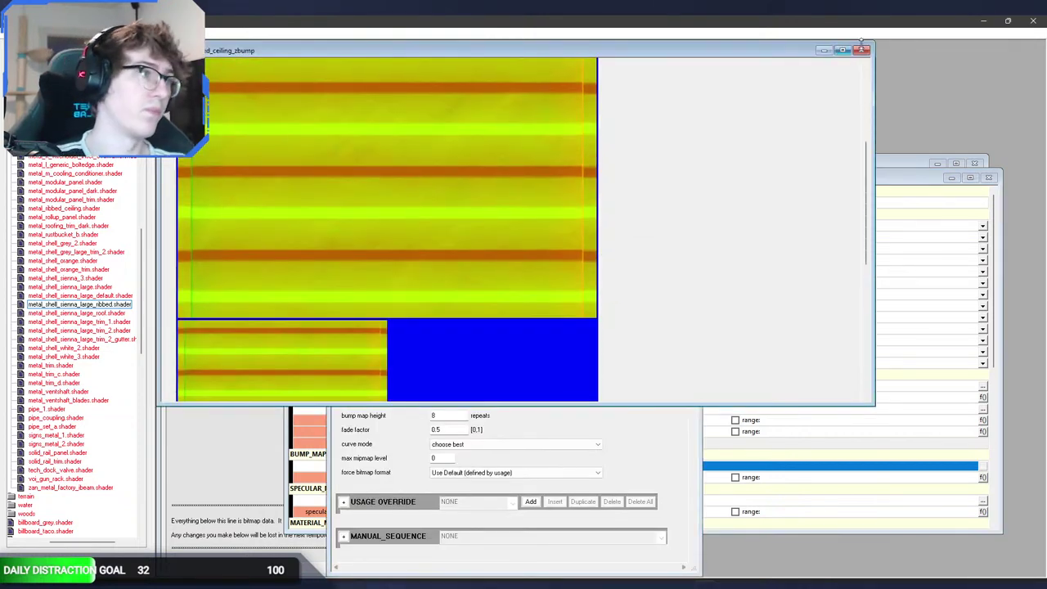
left_click(864, 50)
left_click(689, 221)
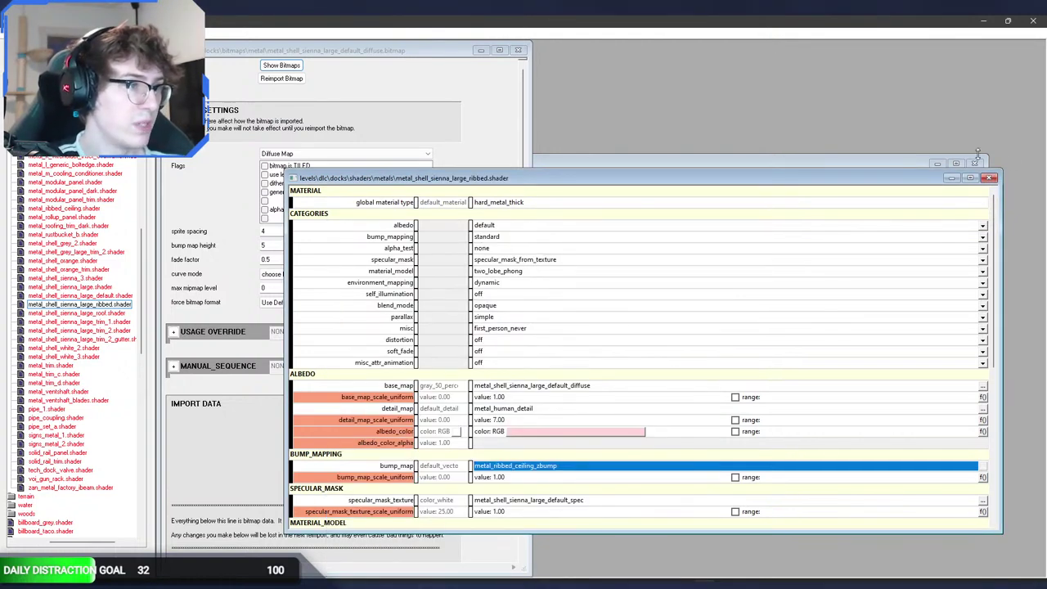
left_click(989, 178)
Step: Copy metal_shell_sienna_large_ribbed.shader from the docks metals folder in File Explorer, and close that folder
right_click(100, 305)
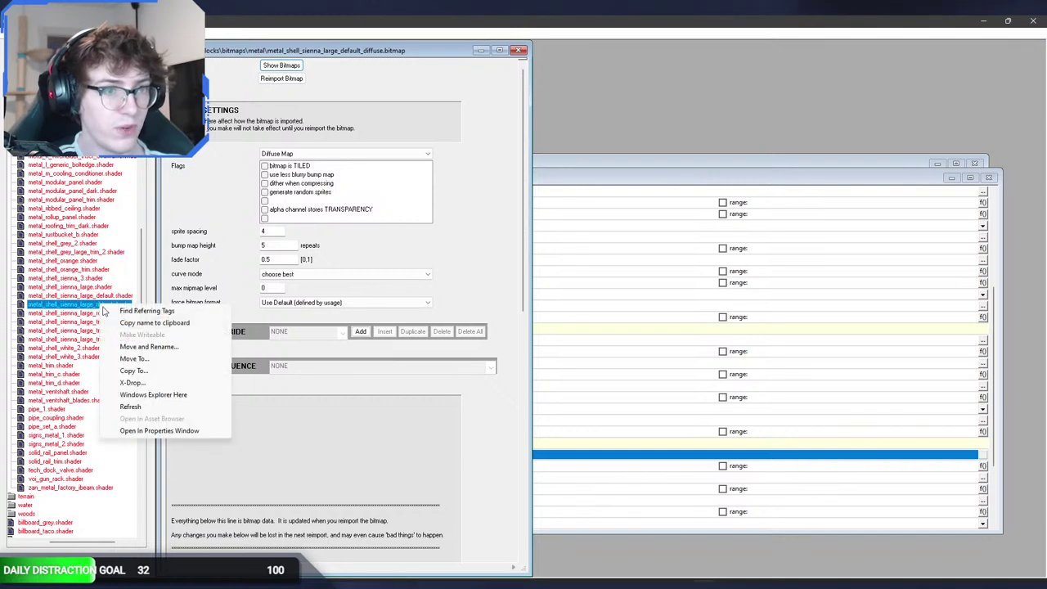
left_click(188, 396)
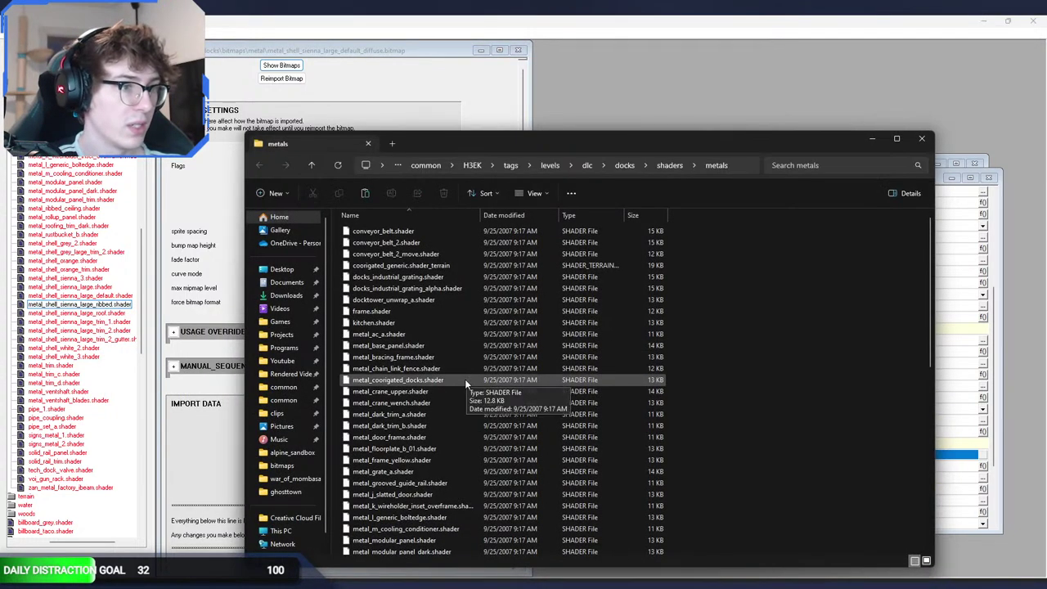
scroll(466, 377, "down", 8)
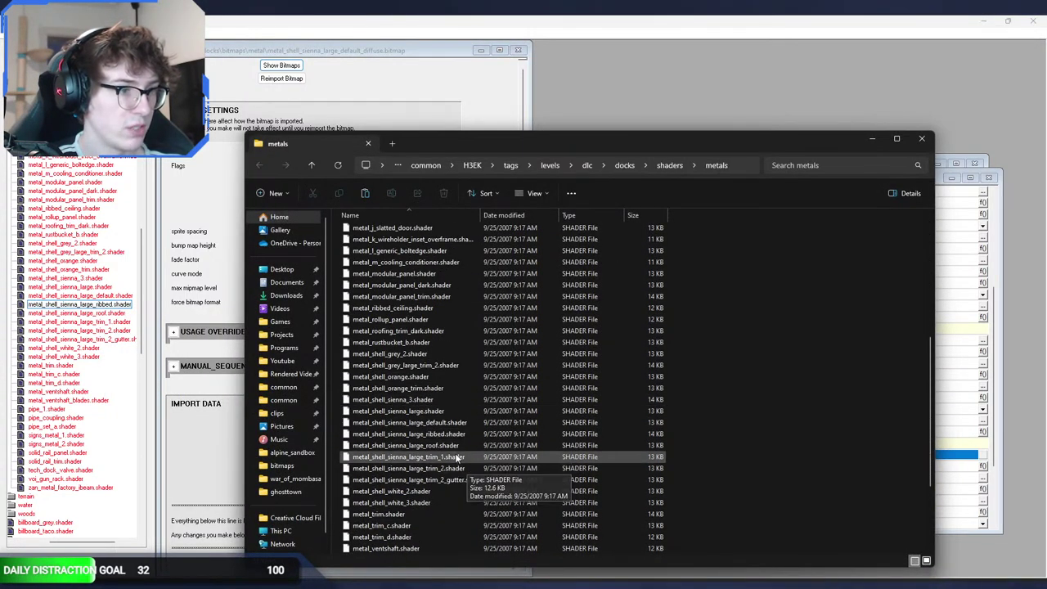
left_click(449, 432)
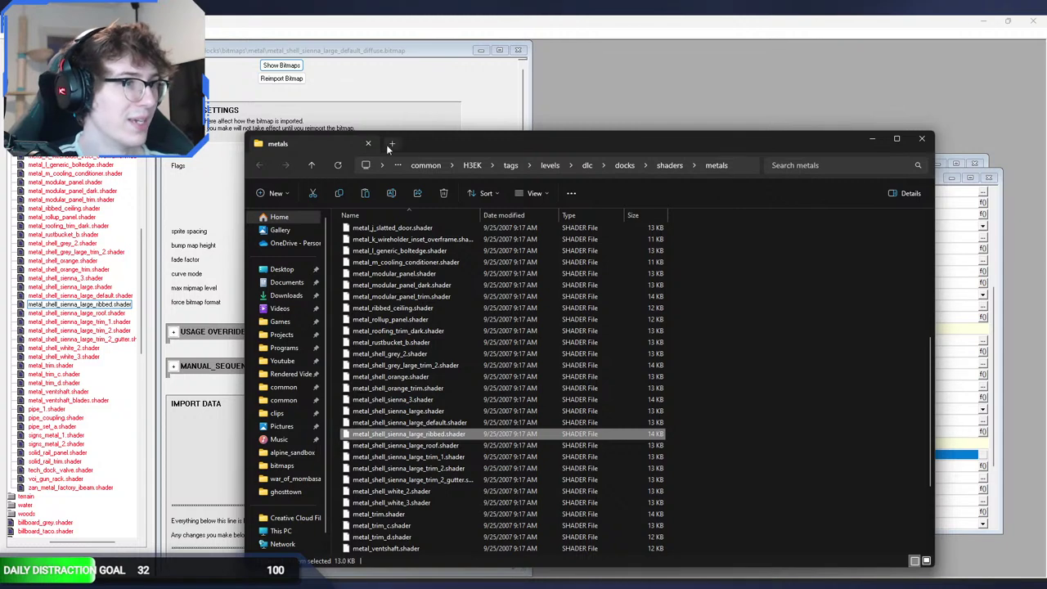
left_click(368, 143)
Step: Paste the copied shader into the war_of_mombasa shaders folder and rename it metal_roof.shader
left_click(294, 581)
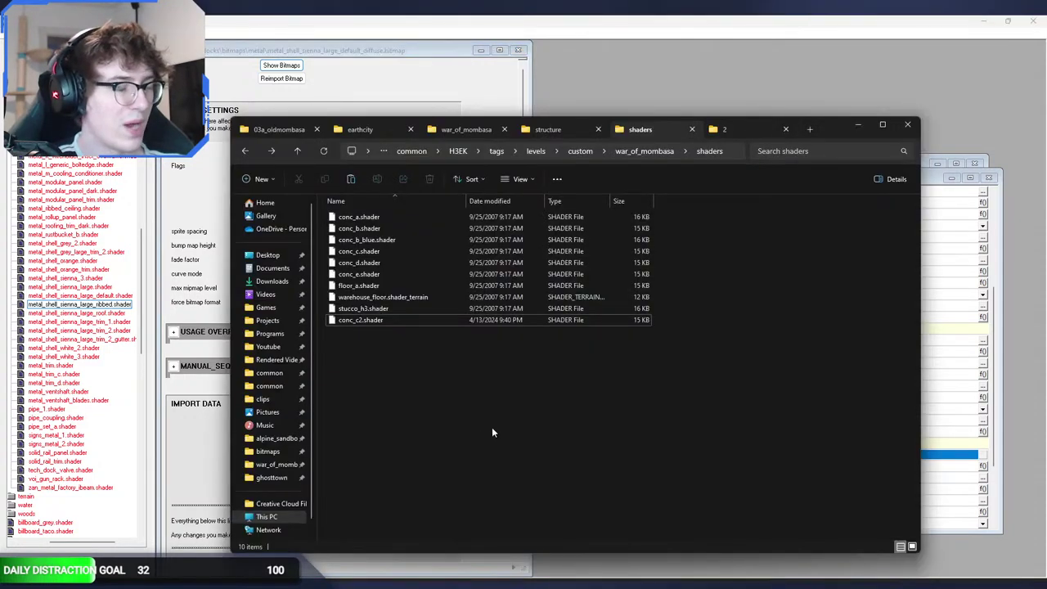
key("ctrl+v")
key("F2")
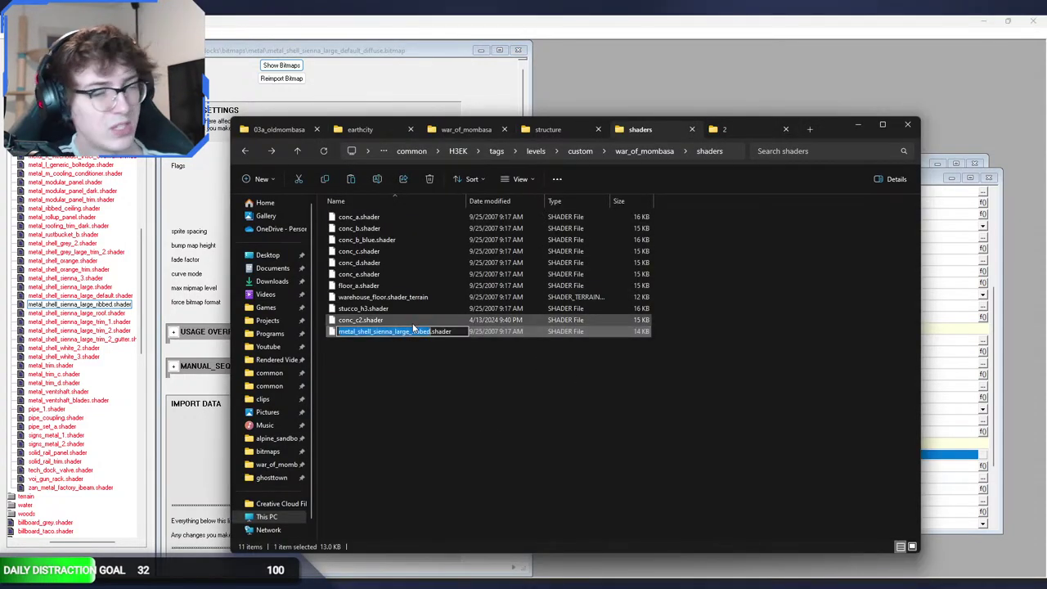
type("metal_roof")
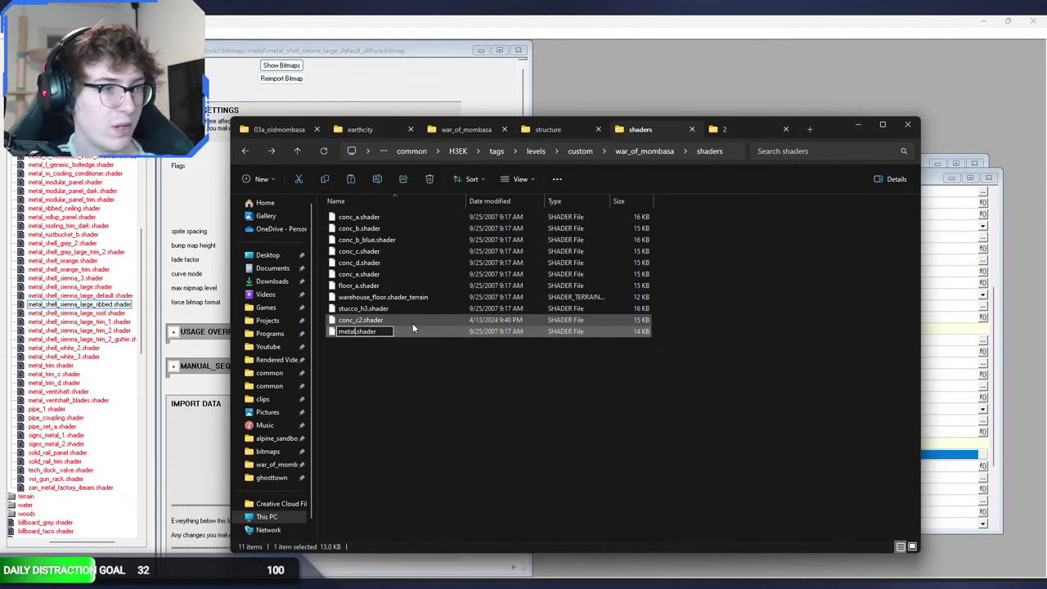
key("Return")
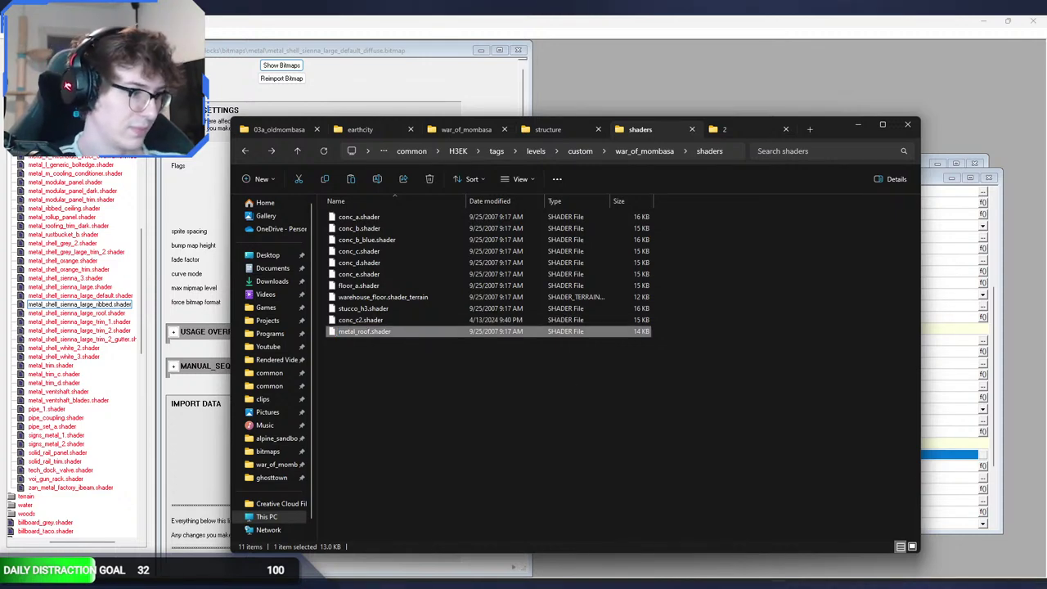
Step: In Blender, rename the oldtown_rez roof material from city base_stucco3_roof to metal_roof and save the scene
left_click(704, 573)
left_click(416, 585)
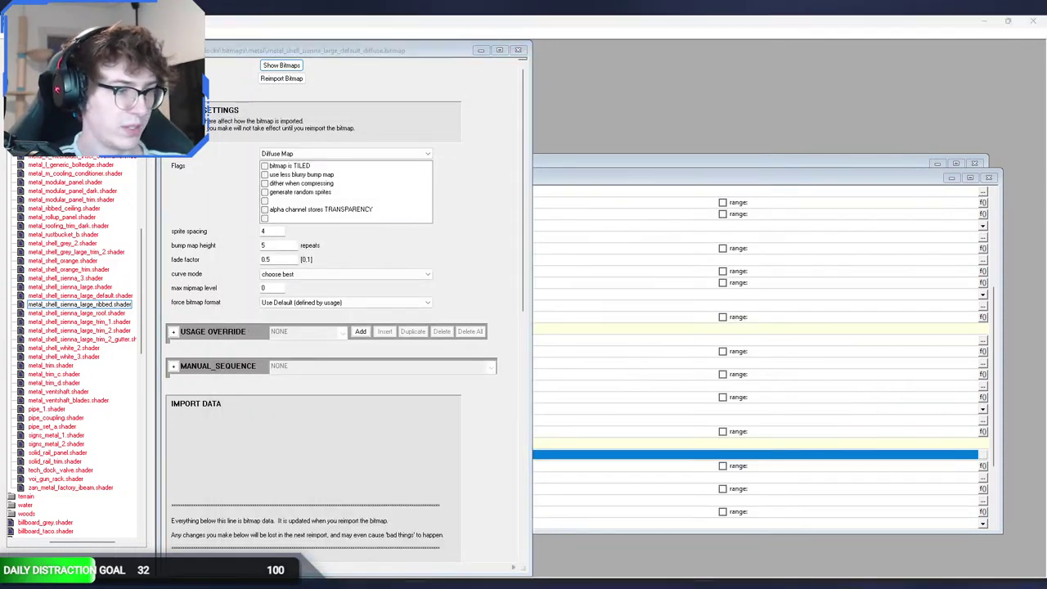
left_click(466, 542)
middle_click_drag(659, 257, 640, 288)
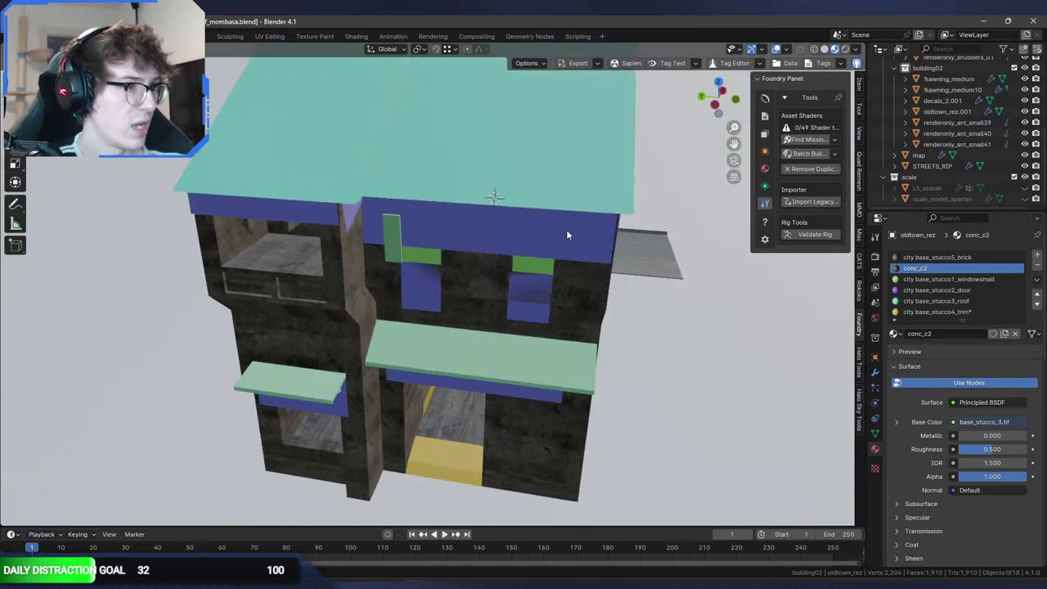
key("Tab")
left_click(601, 178)
double_click(970, 301)
type("me")
key("Return")
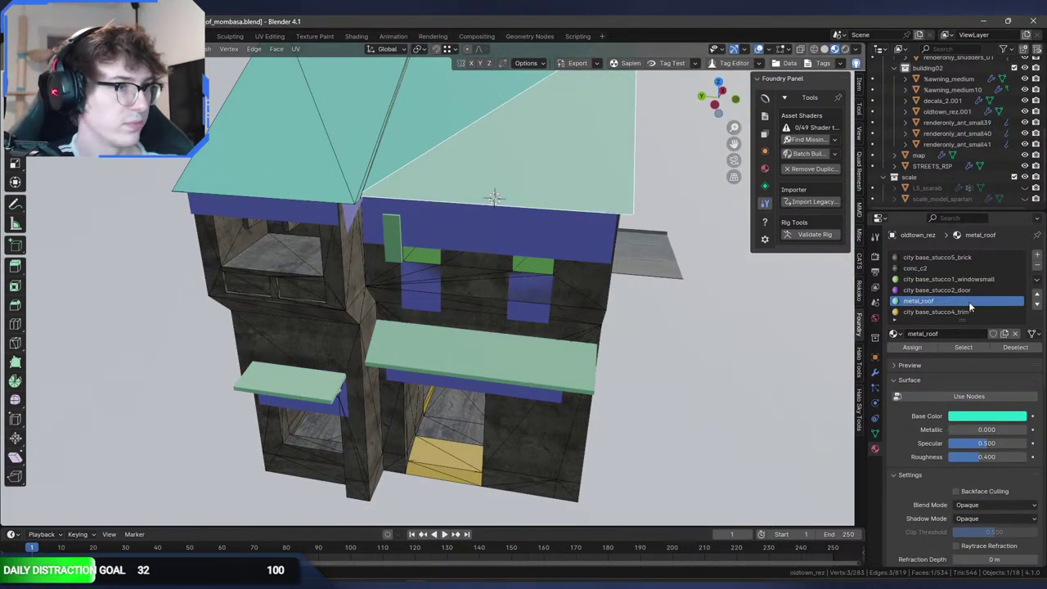
key("ctrl+s")
left_click(26, 36)
mouse_move(56, 201)
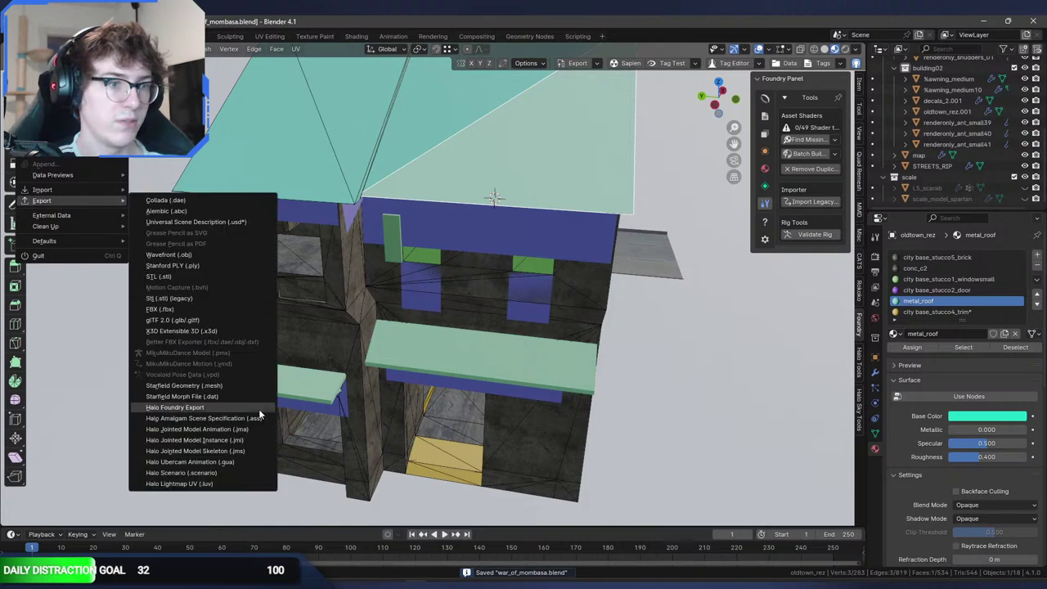
left_click(262, 453)
left_click(723, 434)
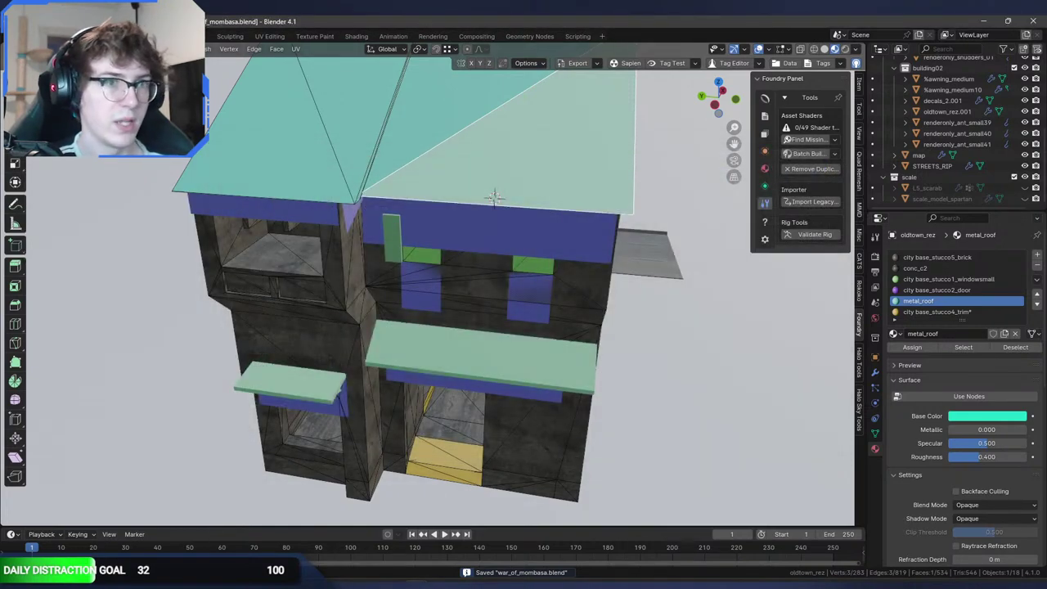
left_click(27, 36)
key("ctrl+shift+s")
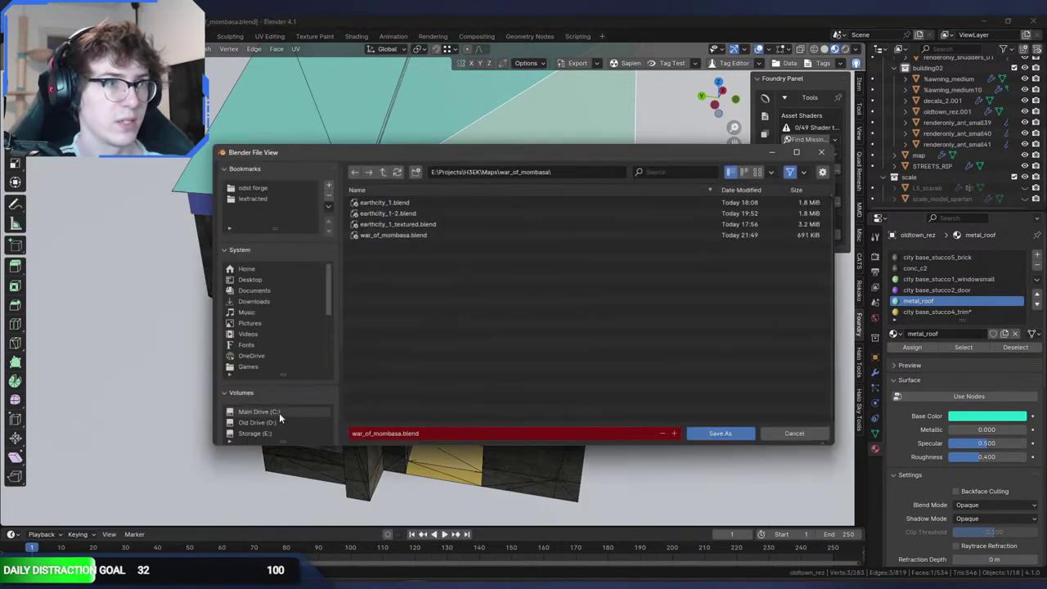
left_click(405, 433)
left_click(402, 434)
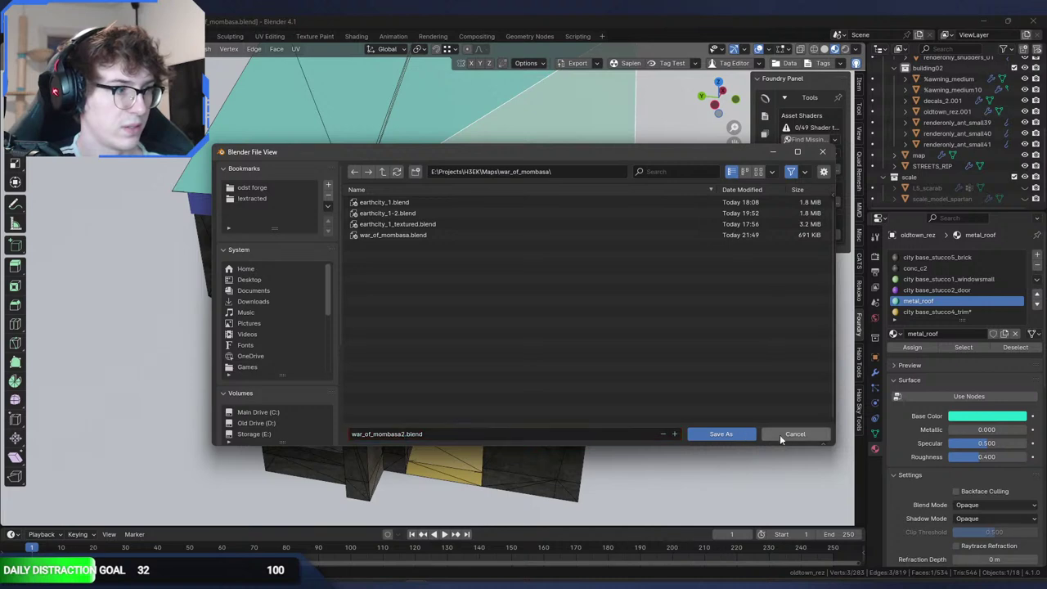
key("Return")
Step: Leave mesh editing and save the scene as a new file named war_of_mombasa2.blend
key("Tab")
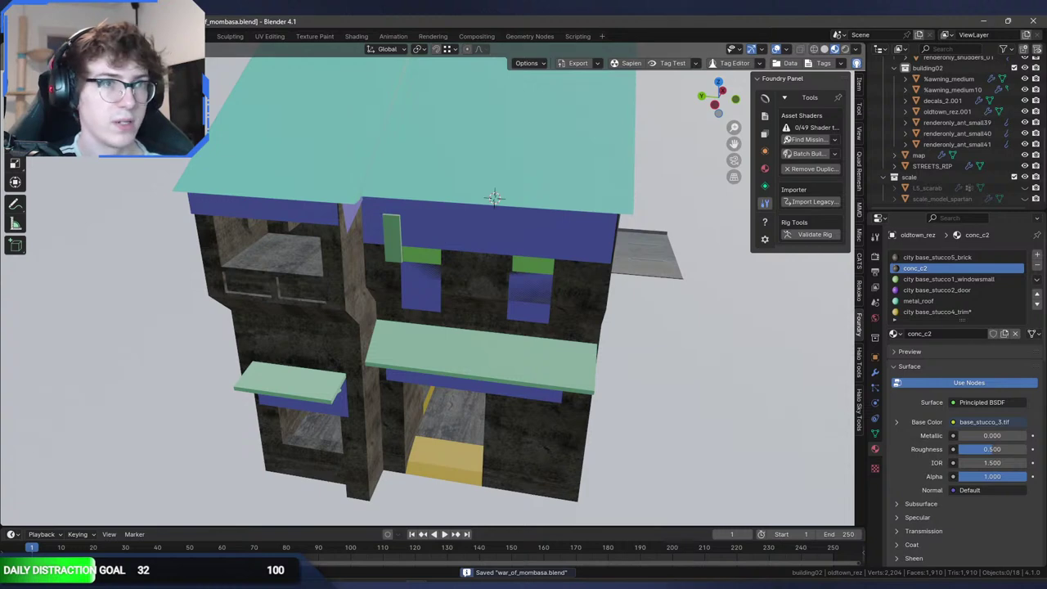
key("ctrl+shift+s")
left_click(401, 433)
type("2")
left_click(709, 434)
Step: Export the scene as a Halo Amalgam Scene Specification, overwriting war_of_mombasa.ASS
left_click(26, 36)
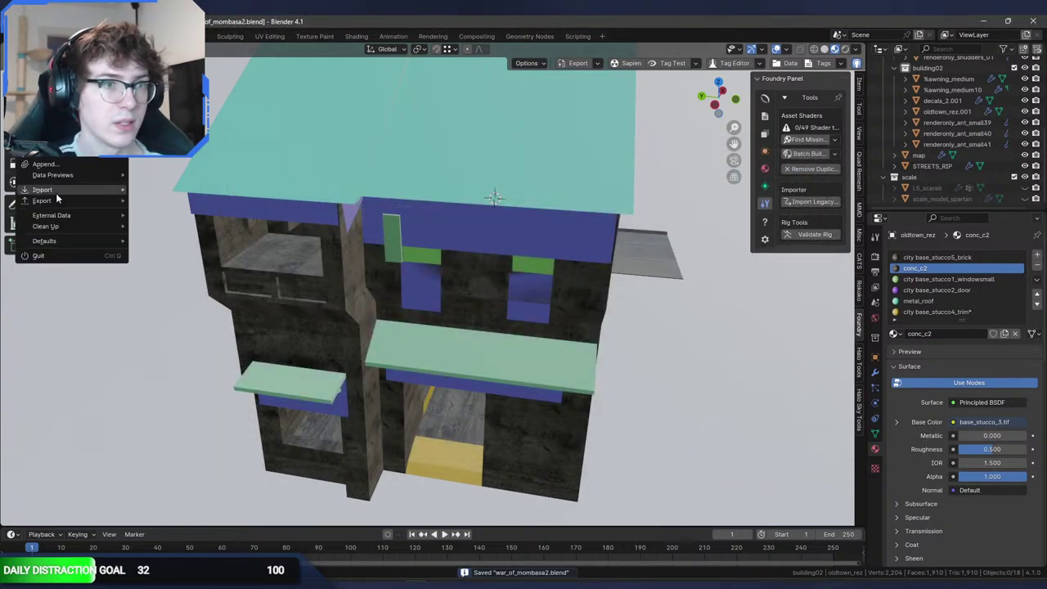
mouse_move(56, 200)
left_click(244, 418)
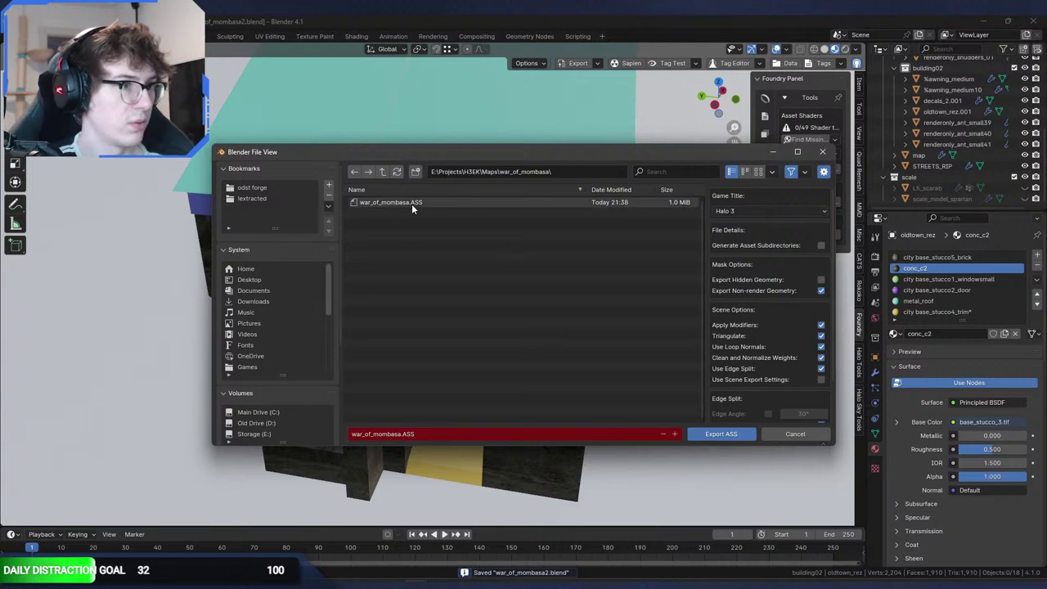
double_click(412, 204)
Step: Copy the exported war_of_mombasa.ASS into the level's structure folder, replacing the existing file
left_click(200, 575)
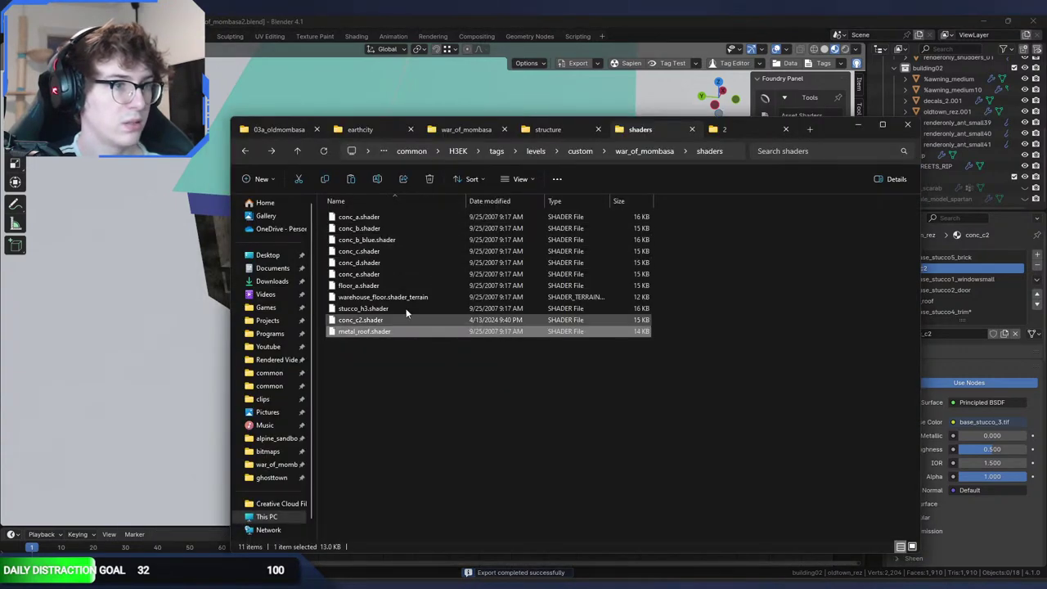
left_click(463, 131)
left_click(548, 129)
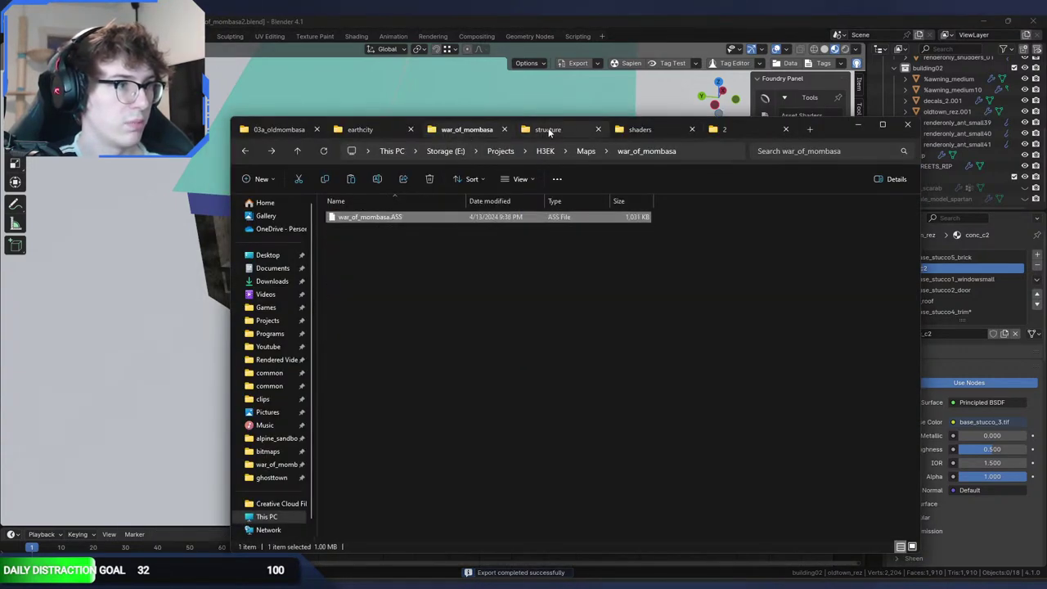
key("ctrl+v")
left_click(604, 232)
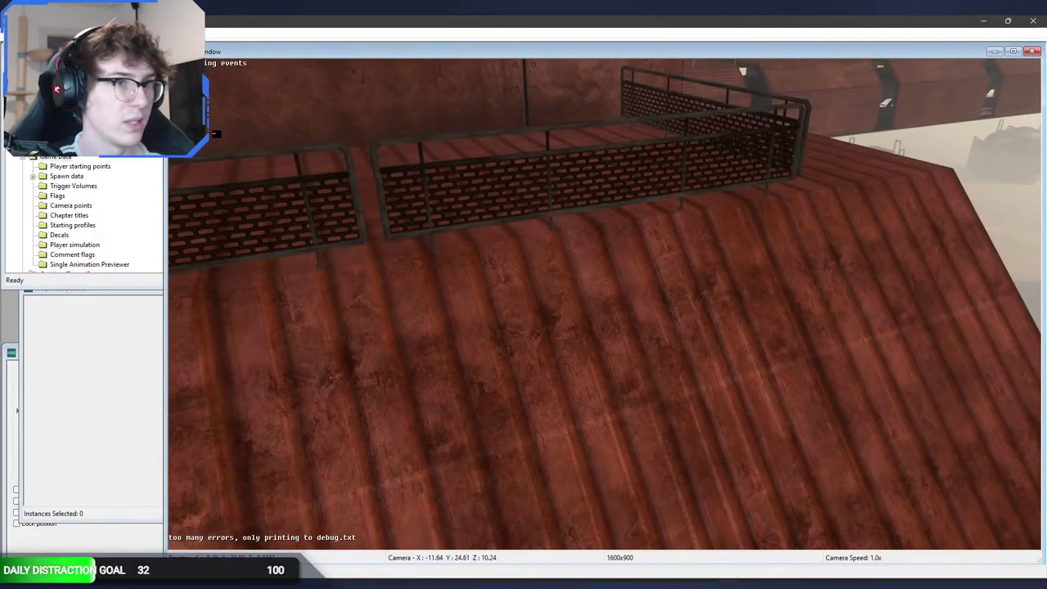
Step: In Sapien, load the war_of_mombasa scenario from the custom levels folder
key("ctrl+o")
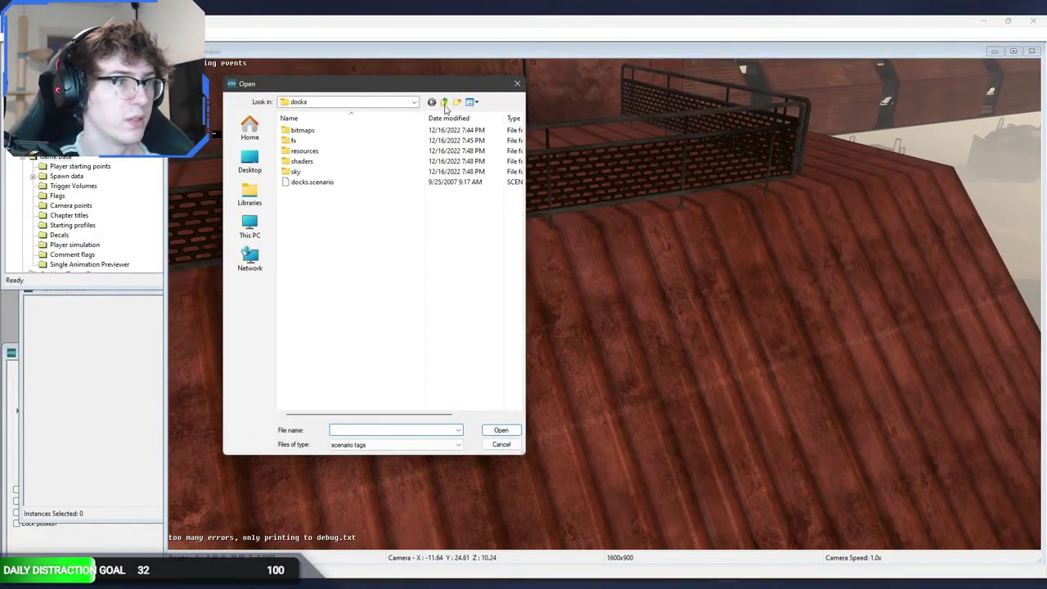
left_click(445, 103)
left_click(445, 103)
double_click(339, 141)
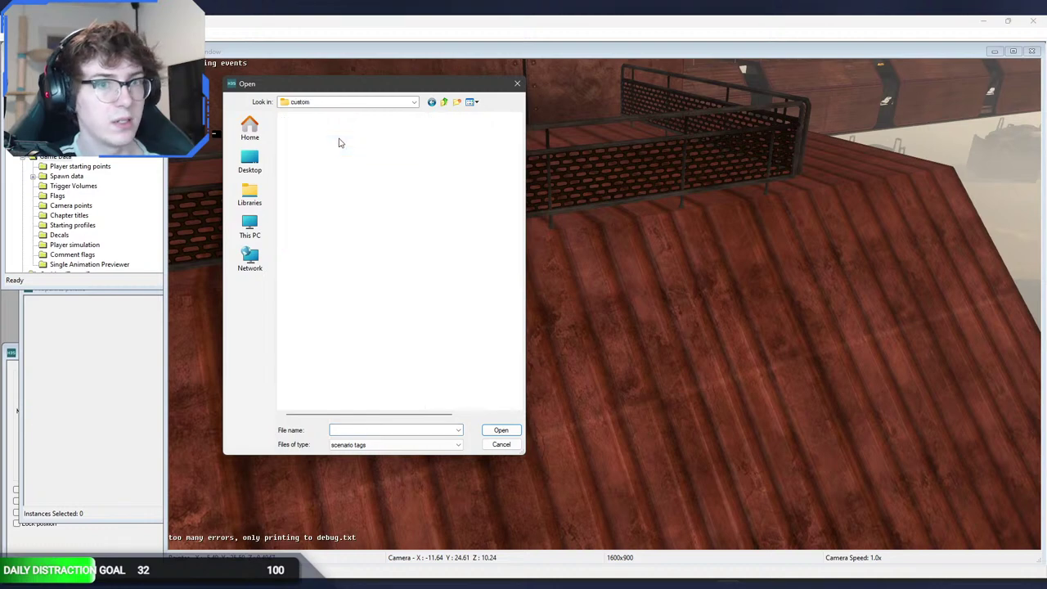
double_click(337, 135)
double_click(339, 141)
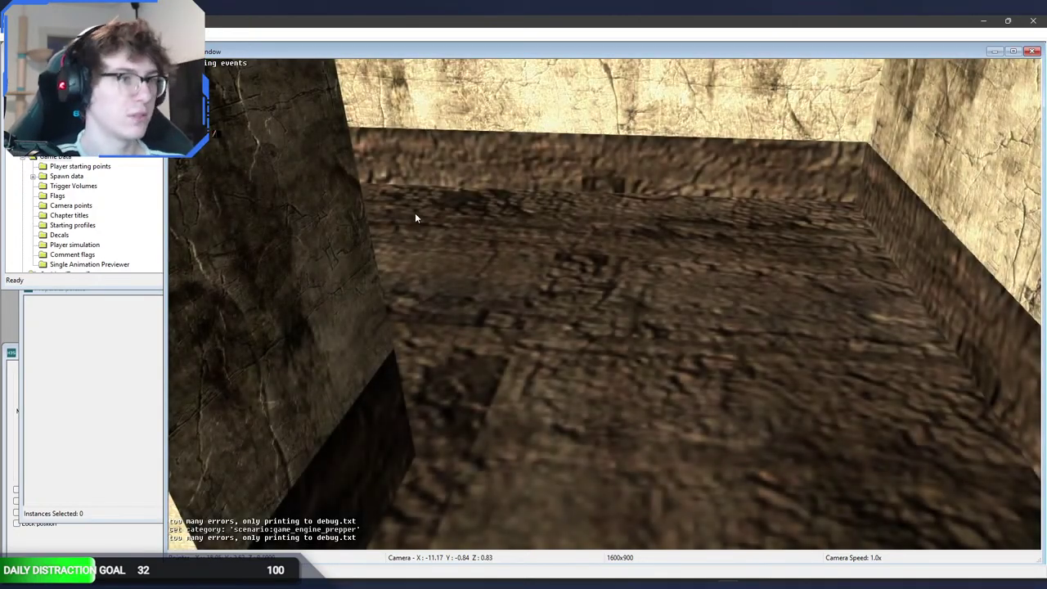
Step: Fly the camera out of the building and around its front to examine the roof's metal shader
key("s")
middle_click_drag(415, 217, 566, 218)
key("w")
key("w")
key("s")
key("s")
key("d")
key("d")
key("d")
key("s")
key("w")
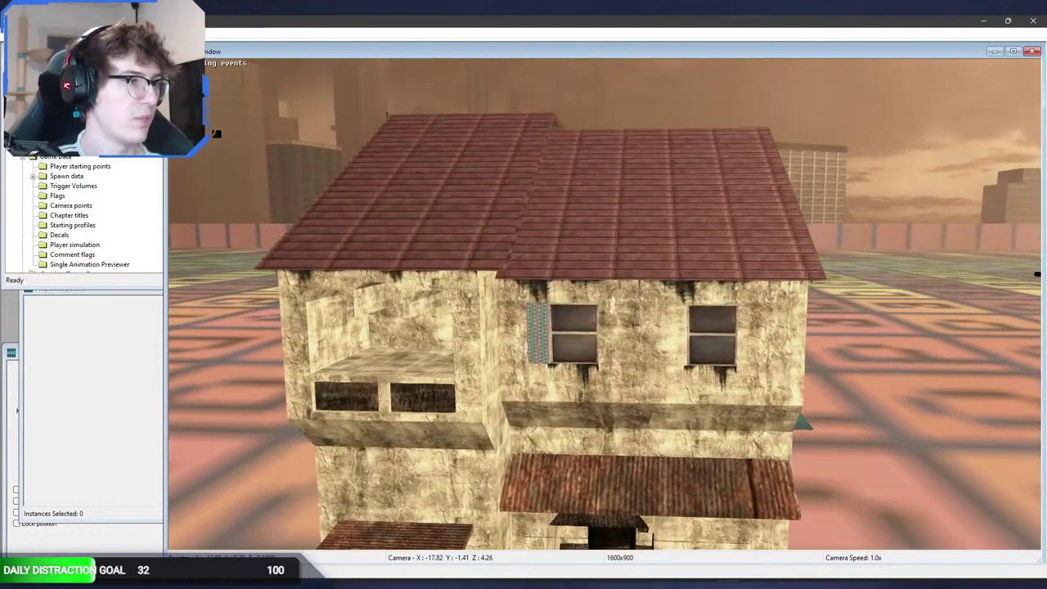
Step: In Guerilla, close the metal_shell_sienna_large_default_diffuse bitmap and open metal_roof.shader from the war_of_mombasa shaders folder to review its maps
left_click(683, 581)
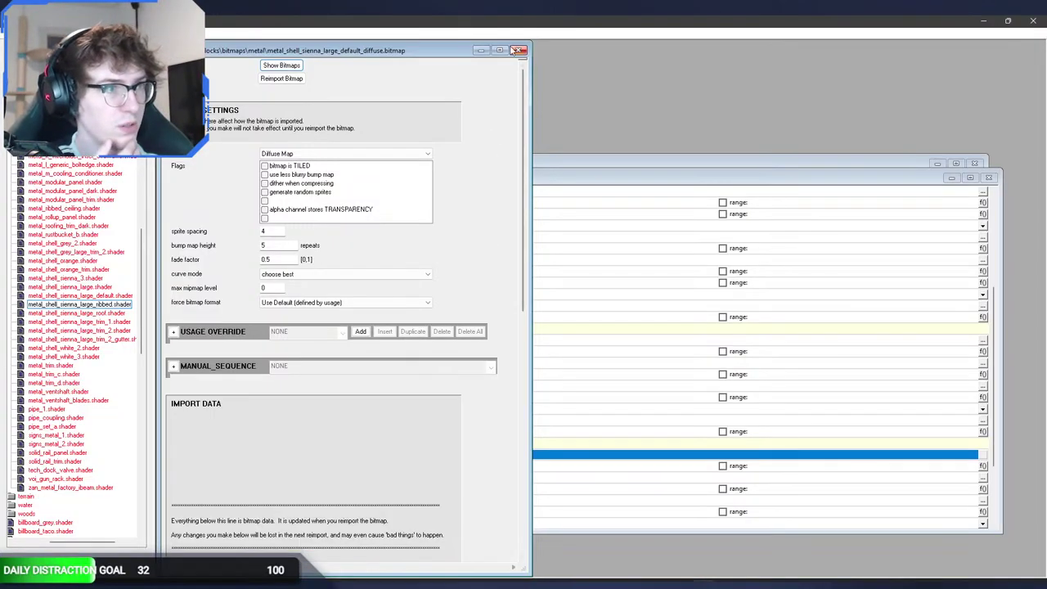
left_click(516, 49)
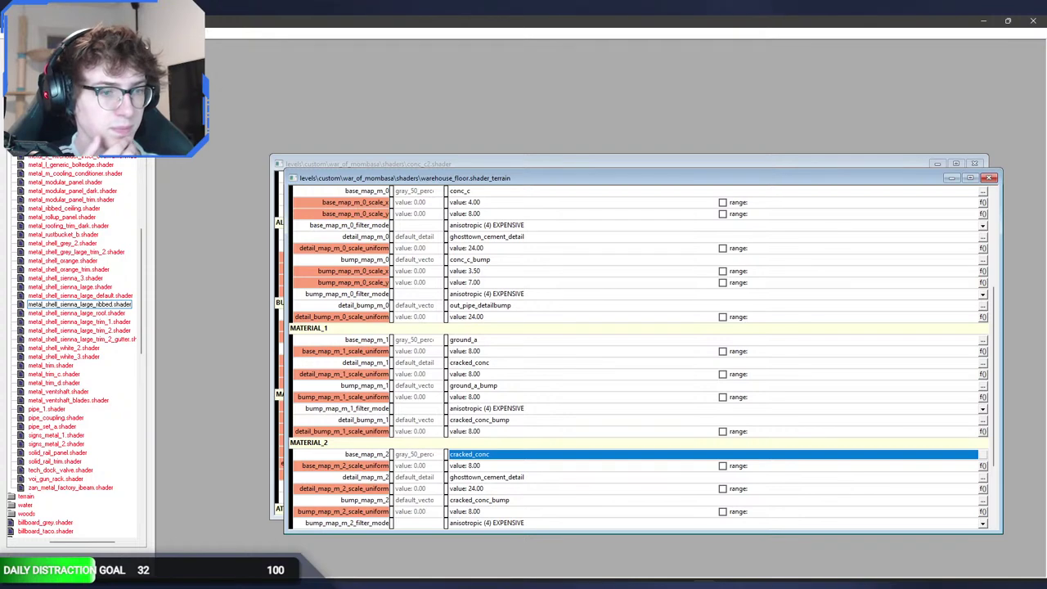
key("alt+Tab")
left_click(641, 129)
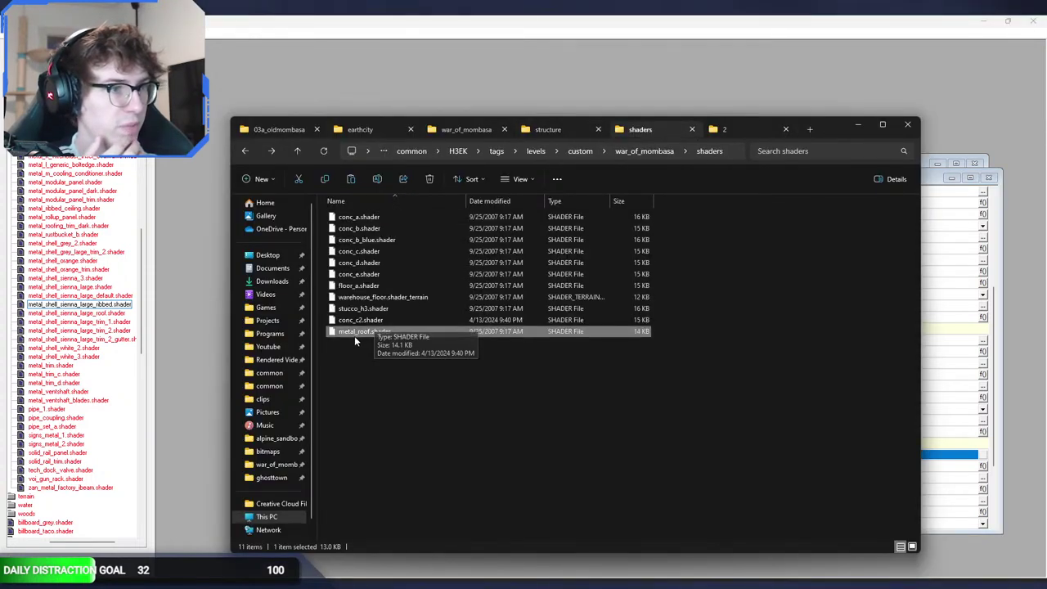
left_click_drag(366, 333, 179, 295)
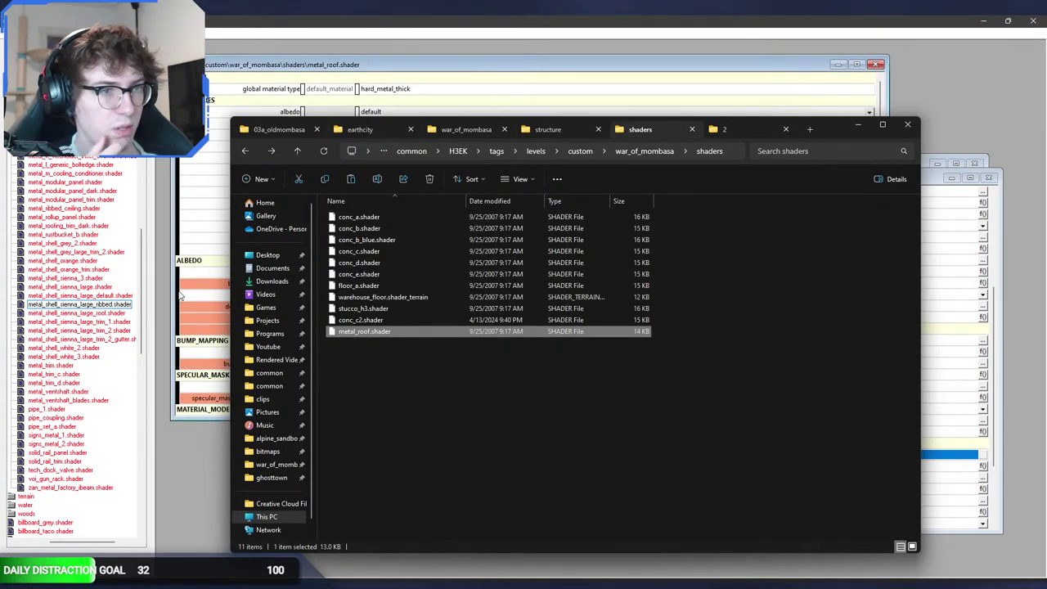
left_click(181, 296)
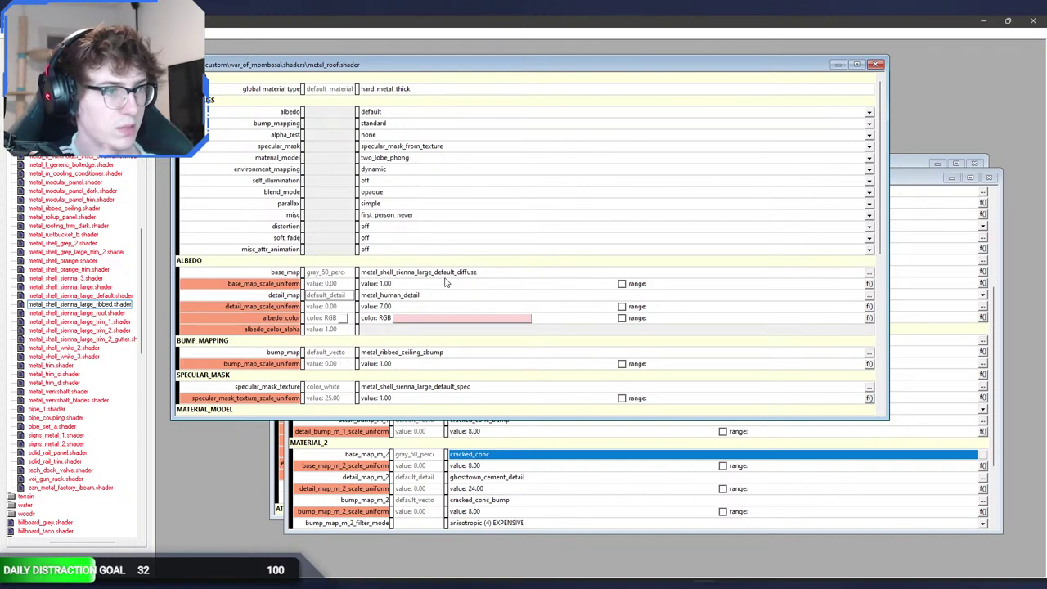
right_click(422, 355)
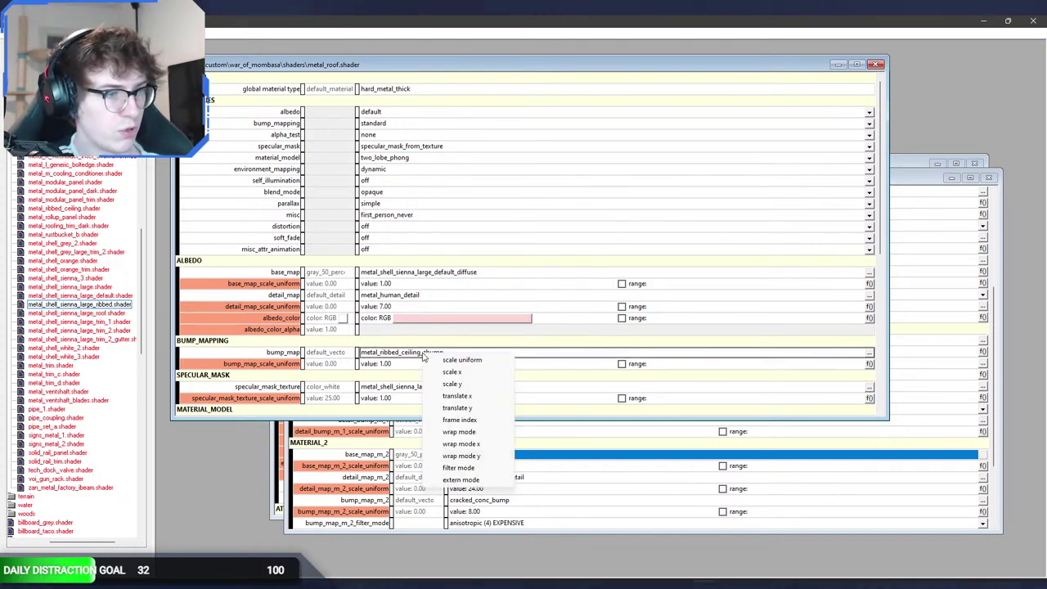
left_click(425, 65)
Step: Return to Sapien and examine the building's metal roof from farther back and from different angles
key("alt+Tab")
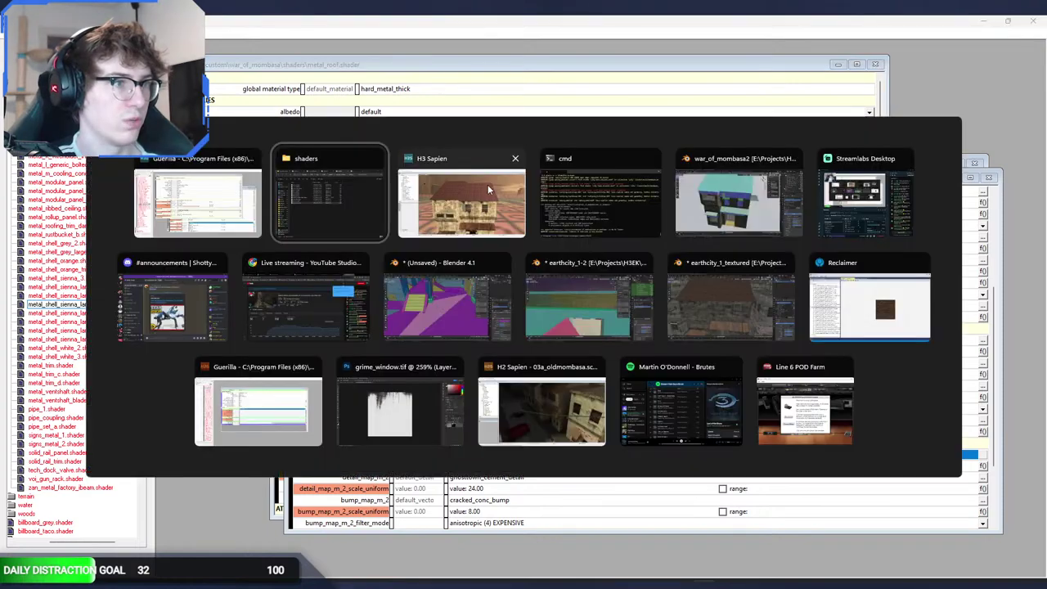
left_click(486, 185, "alt")
middle_click_drag(486, 185, 485, 139)
key("s")
middle_click_drag(524, 294, 498, 264)
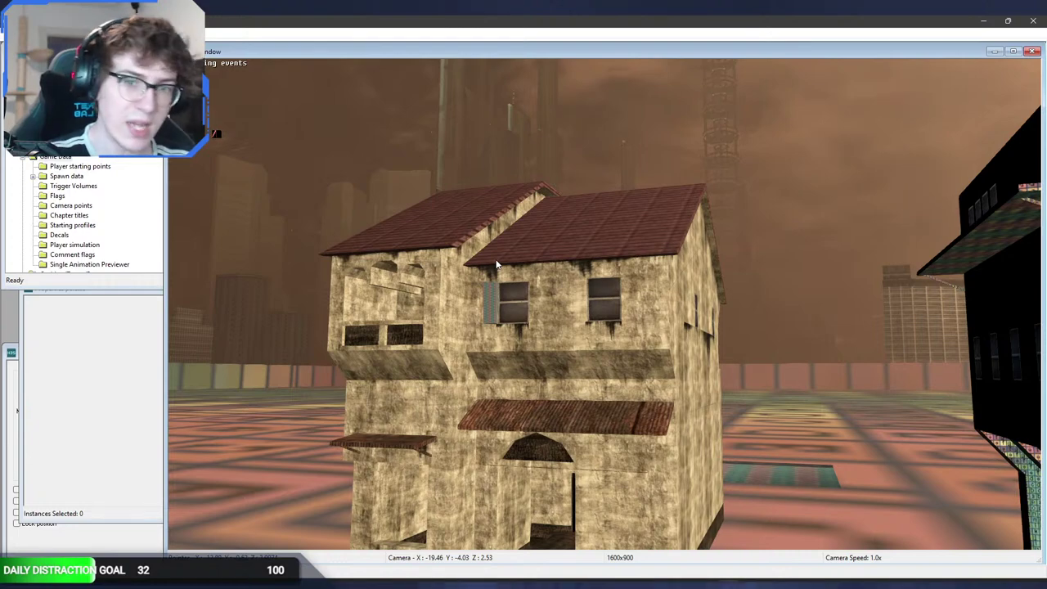
mouse_move(534, 268)
middle_mouse_down()
mouse_move(535, 319)
mouse_move(534, 253)
middle_mouse_up()
Step: Switch to the war_of_mombasa2 file in Blender and select all building faces that use the metal_roof material
key("alt+Tab")
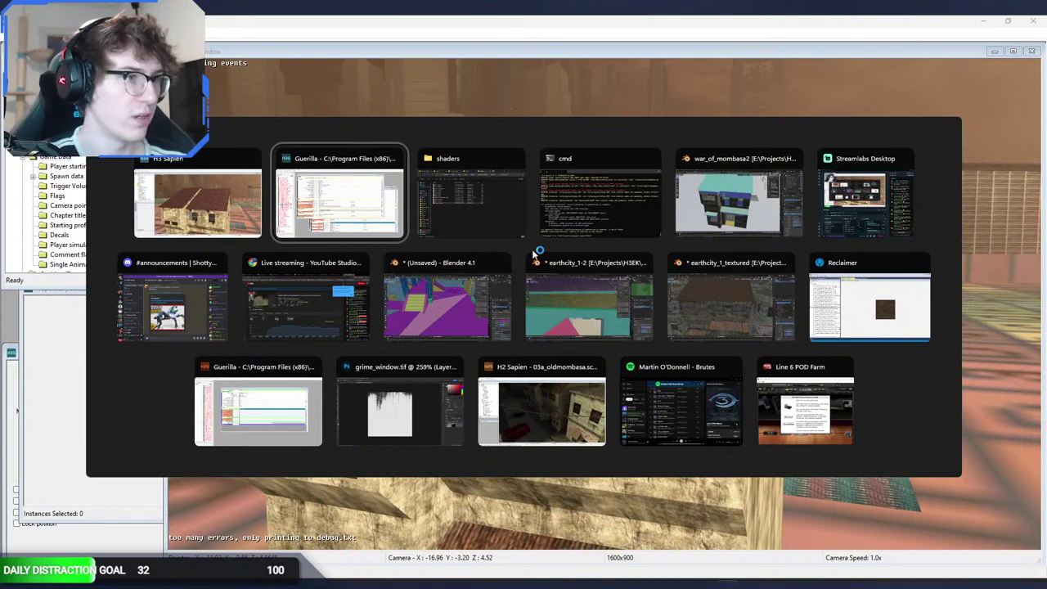
left_click(725, 207)
key("Tab")
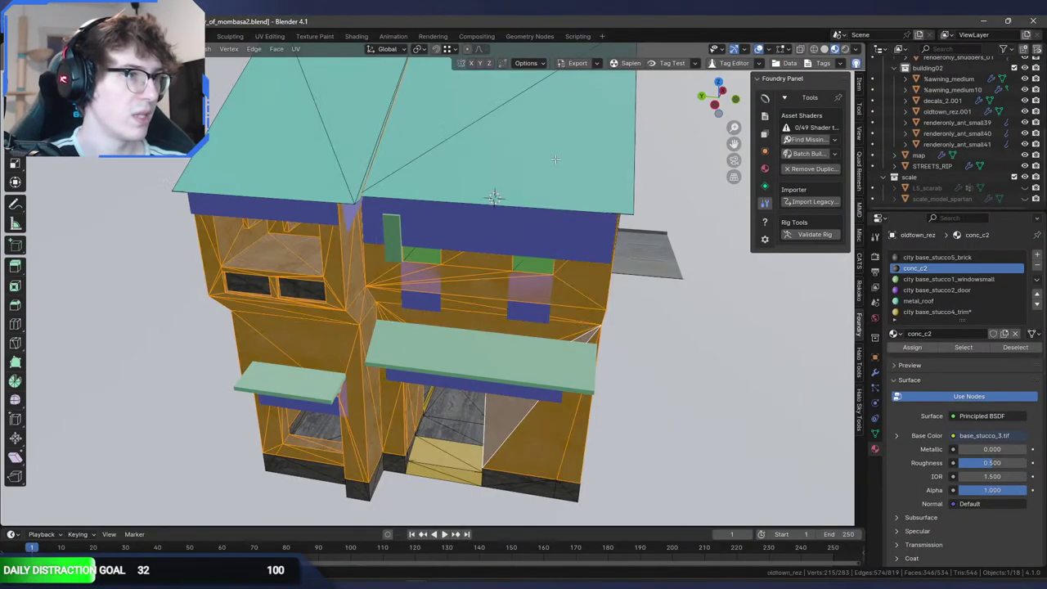
middle_click_drag(574, 182, 536, 260)
left_click(536, 260)
left_click(959, 348)
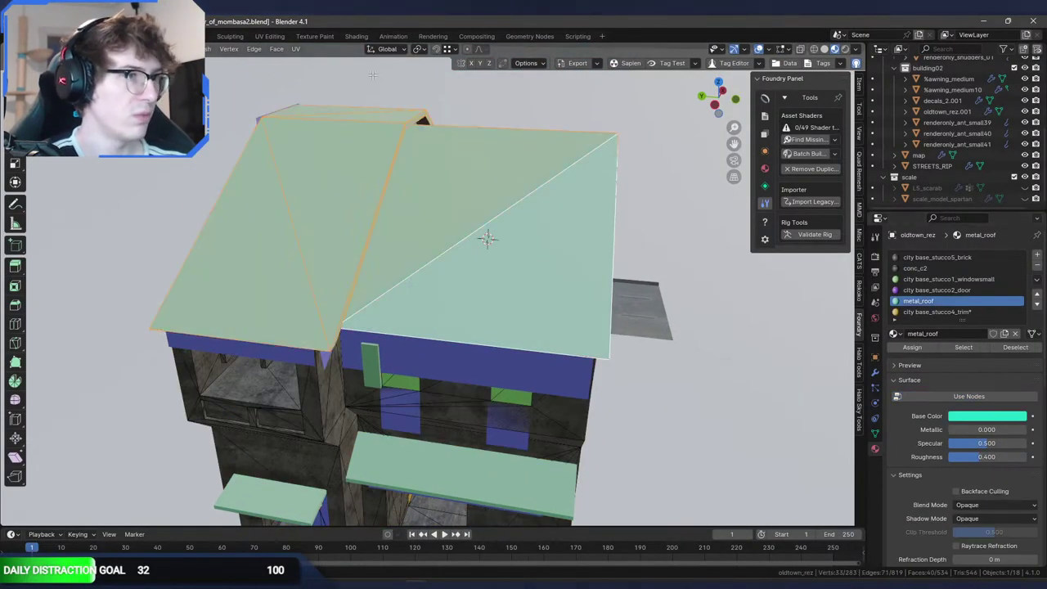
Step: Rotate the UVs of all selected roof faces by 90 degrees in the UV editor, and return to the layout view
left_click(271, 36)
scroll(296, 247, "down", 6)
key("a")
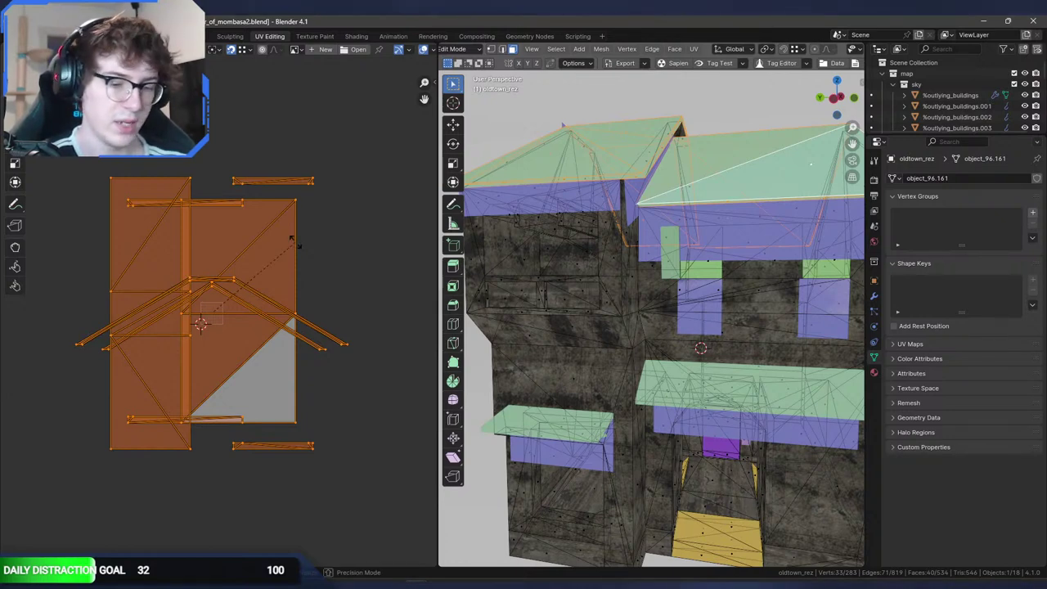
type("90")
key("Return")
left_click(159, 36)
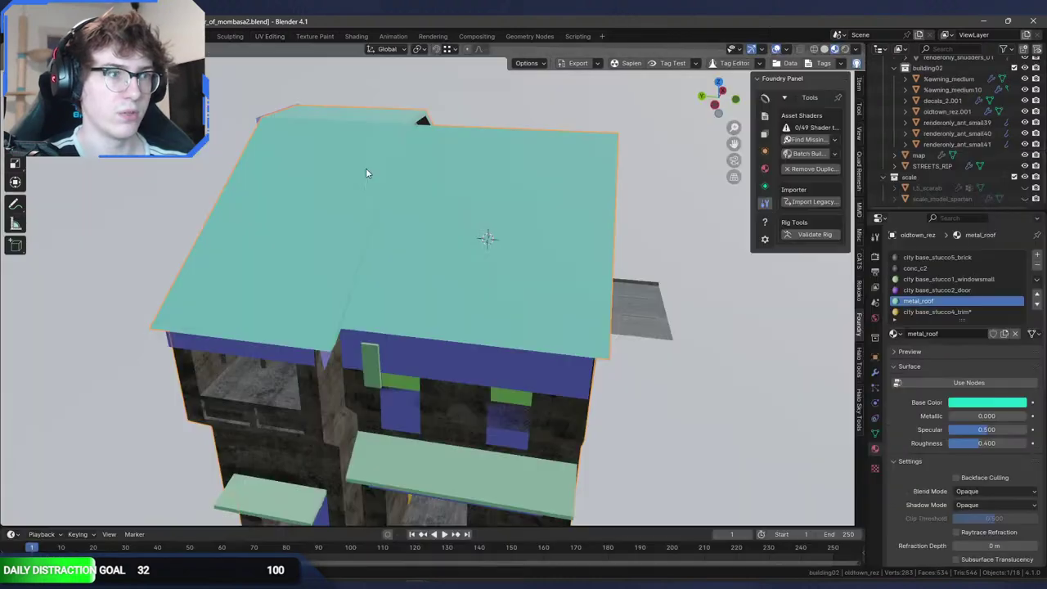
Step: Save the blend file and export the scene as Halo Amalgam Scene Specification, overwriting war_of_mombasa.ASS
left_click(210, 132)
key("ctrl+s")
left_click(26, 36)
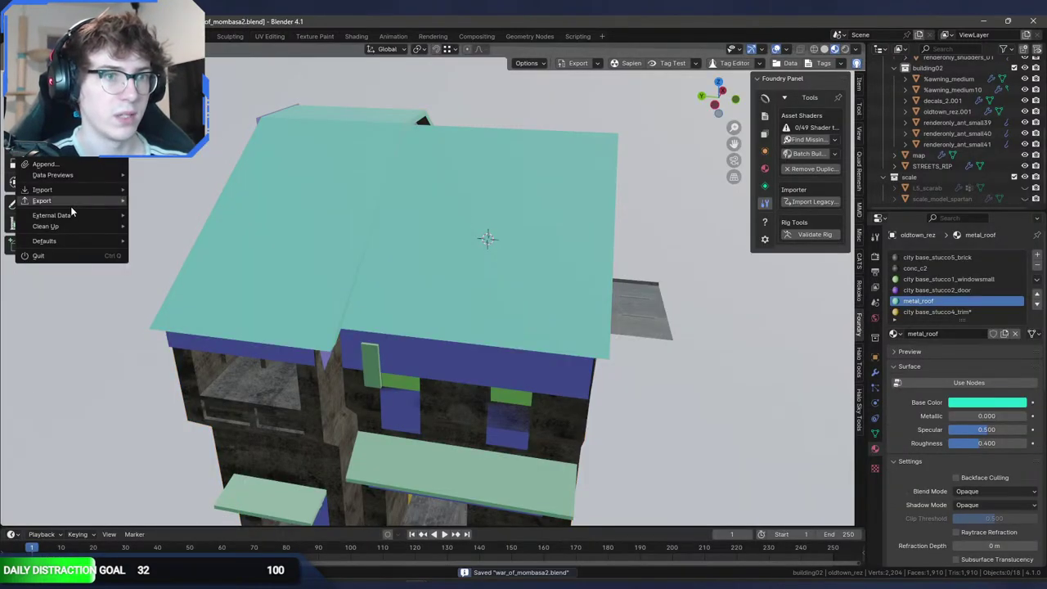
left_click(26, 36)
mouse_move(47, 202)
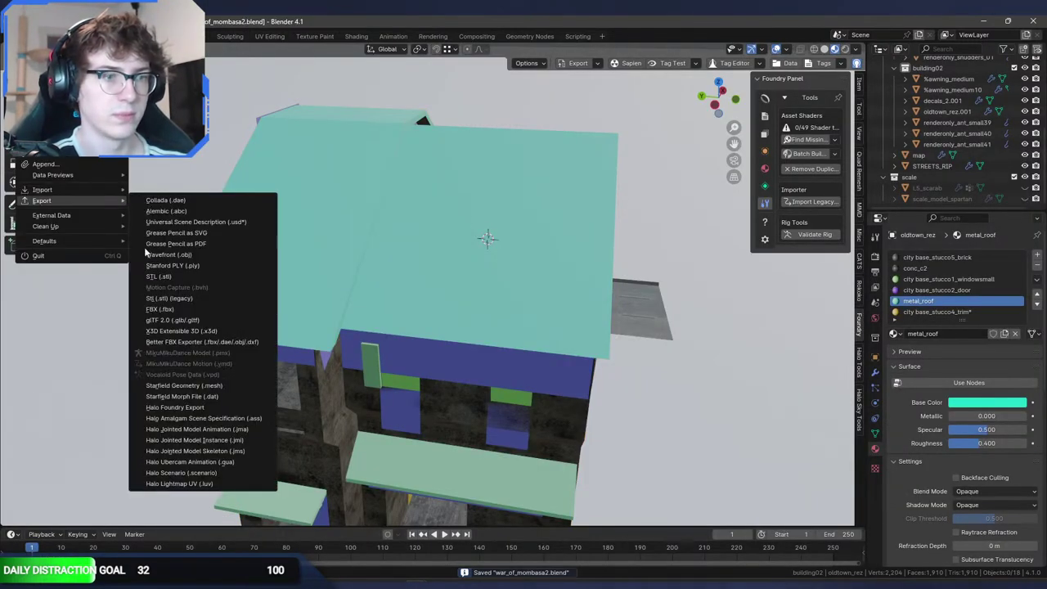
left_click(258, 420)
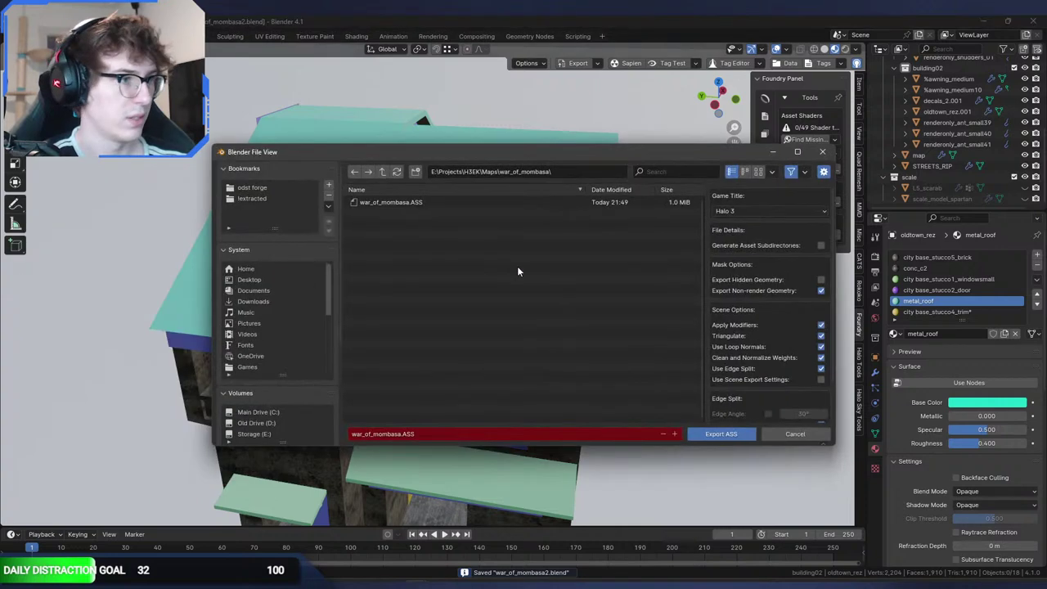
double_click(492, 204)
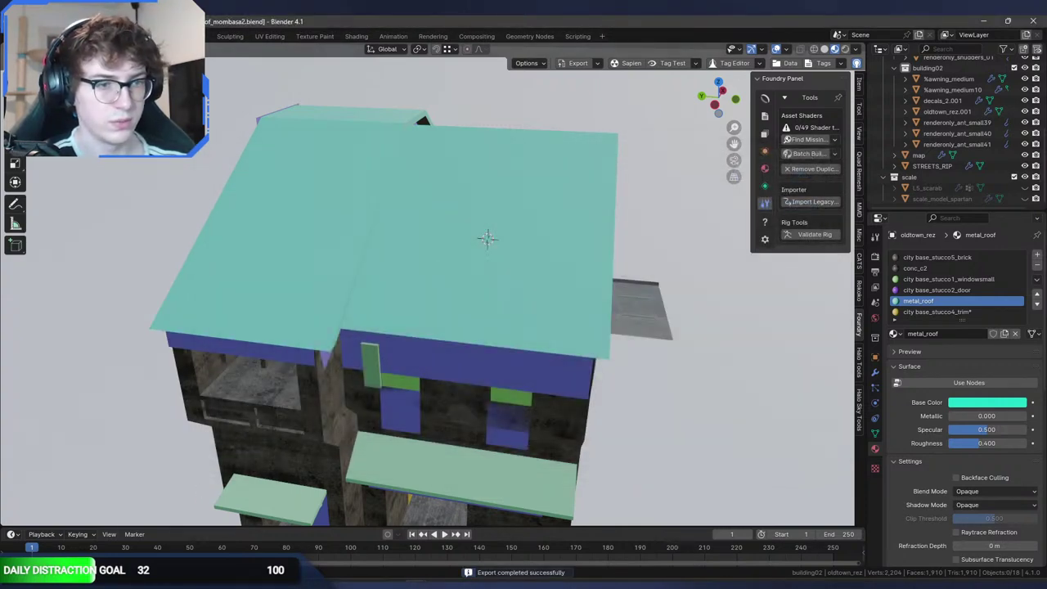
Step: Copy war_of_mombasa.ASS from the war_of_mombasa project folder into the level's structure folder, replacing the existing file
left_click(317, 584)
left_click(451, 130)
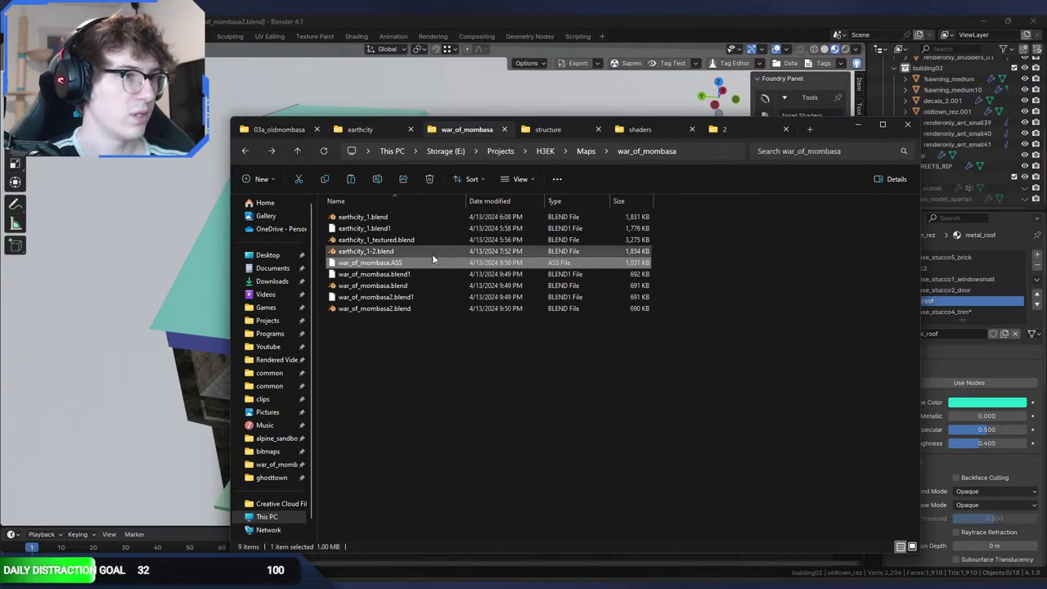
left_click(558, 131)
left_click(504, 225)
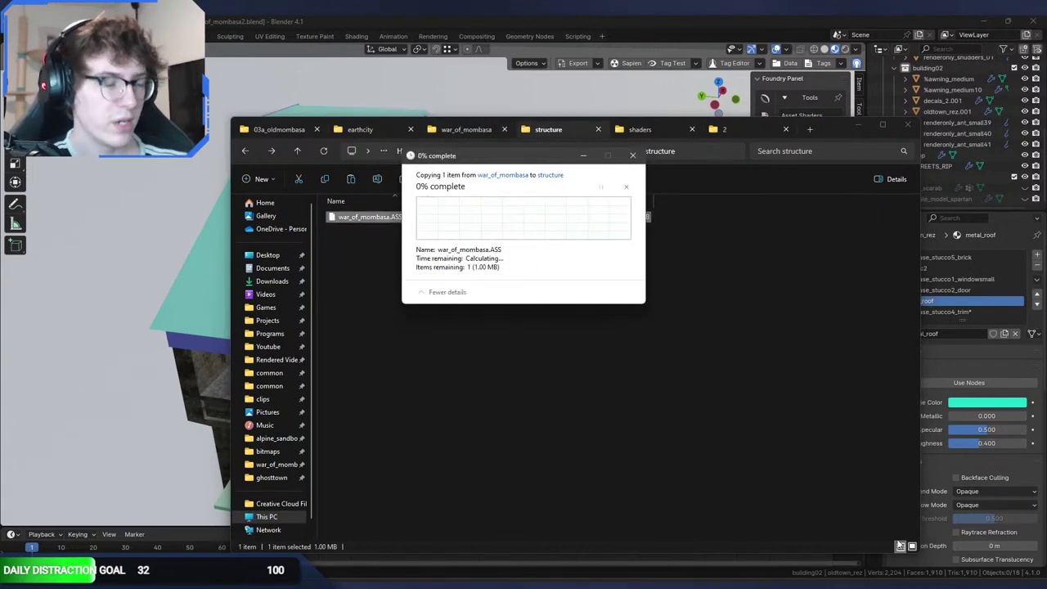
Step: Rerun the tool structure import for war_of_mombasa in the command prompt and switch to Sapien
key("alt+Tab")
key("Up")
key("Return")
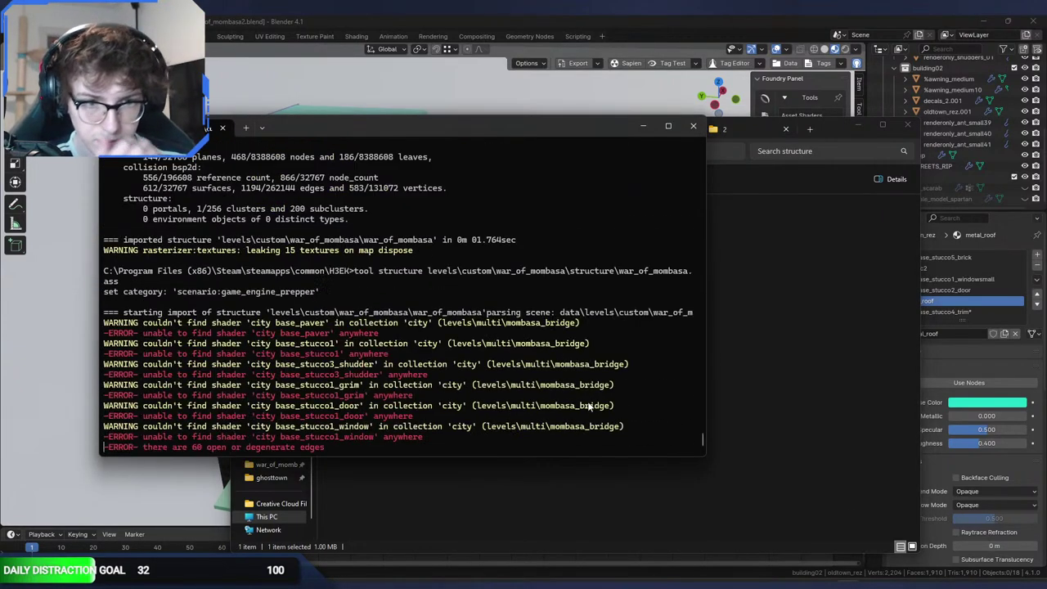
left_click(761, 578)
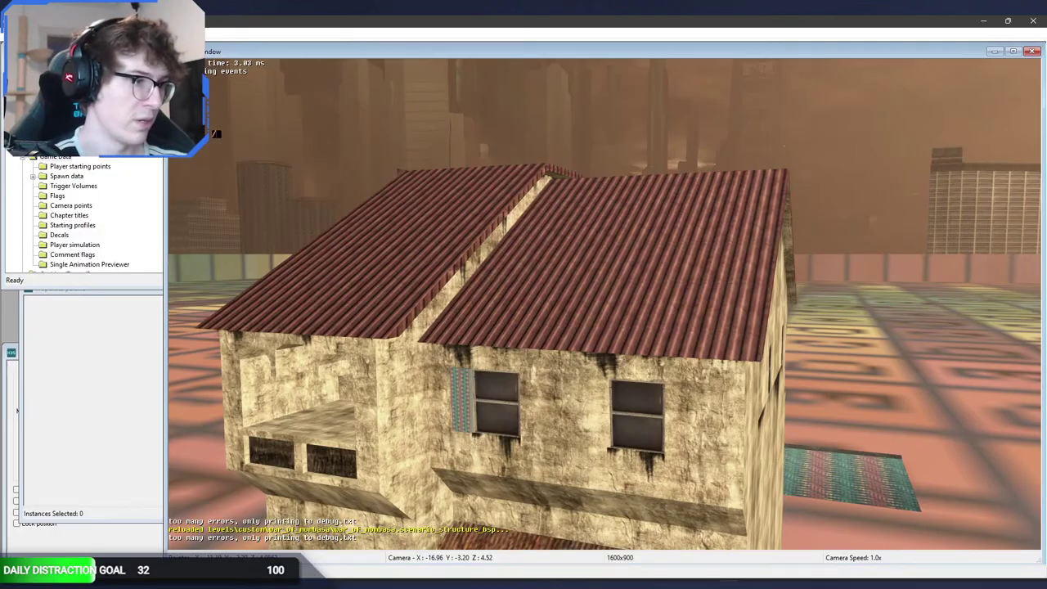
Step: Fly the camera around the reimported metal roof to examine its rib direction and enter player mode on the roof
mouse_move(640, 437)
middle_mouse_down()
mouse_move(657, 450)
mouse_move(601, 450)
mouse_move(655, 425)
mouse_move(659, 403)
mouse_move(663, 491)
mouse_move(746, 464)
mouse_move(746, 491)
mouse_move(634, 492)
mouse_move(601, 478)
mouse_move(641, 437)
middle_mouse_up()
key("w")
key("w")
key("a")
key("s")
key("w")
key("r")
key("w")
key("d")
key("w")
key("Tab")
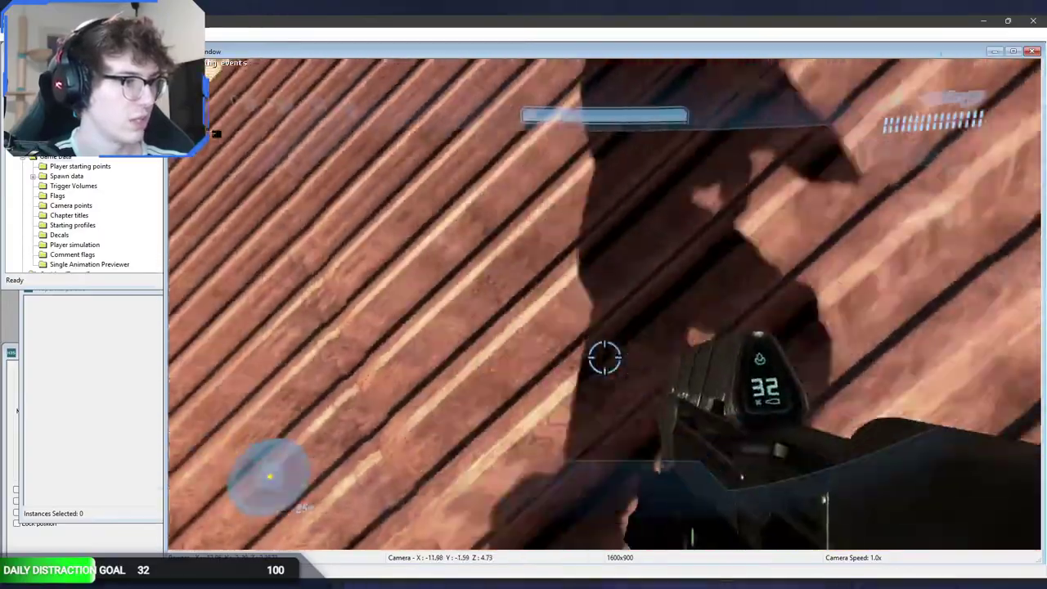
Step: Enlarge the game view to full screen and walk off the roof to view the building's front from the ground
key("w")
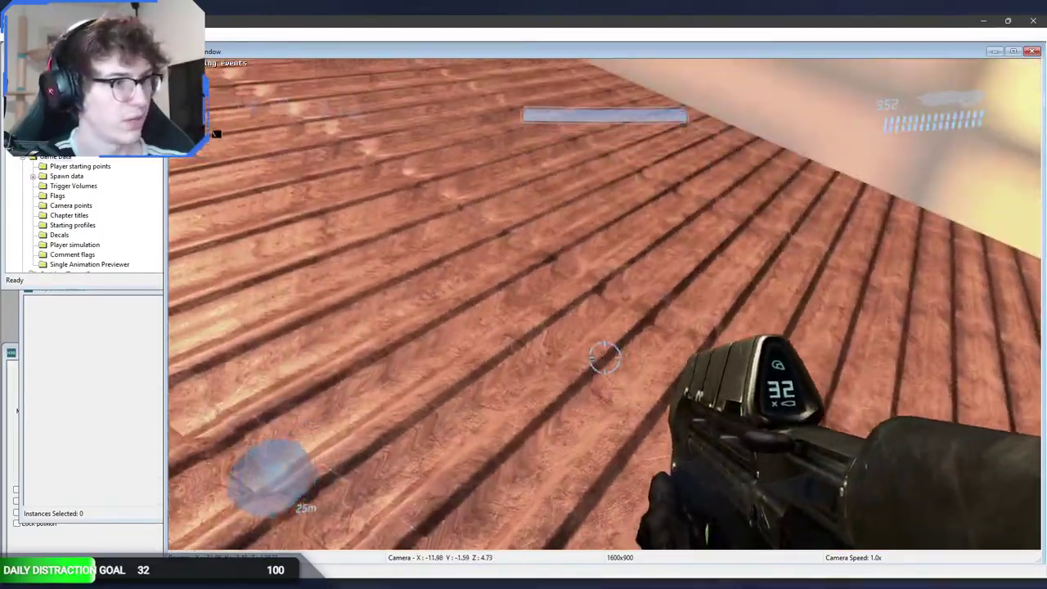
key("alt+Return")
key("w")
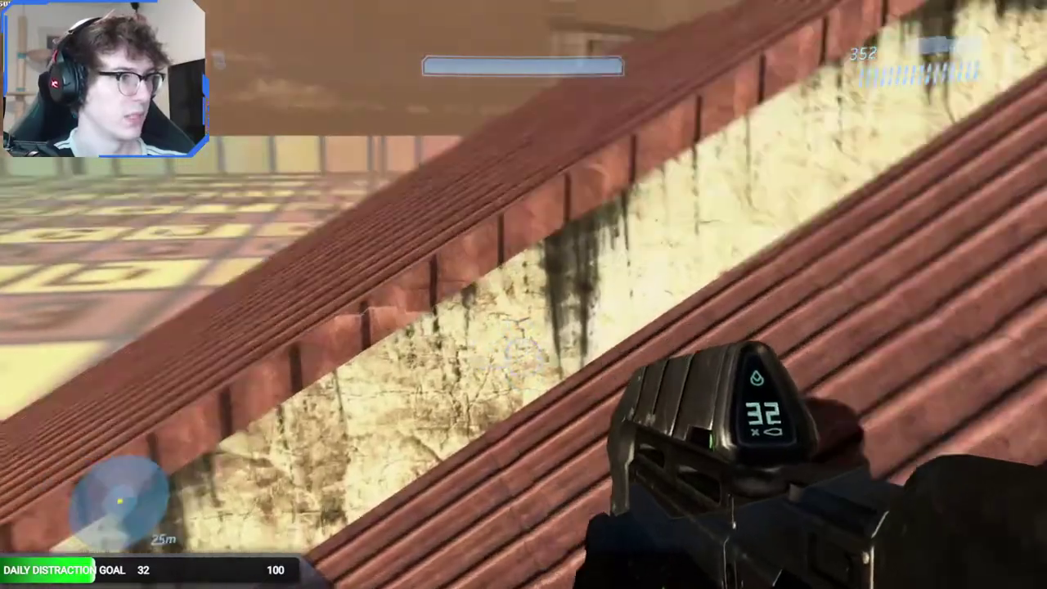
key("s")
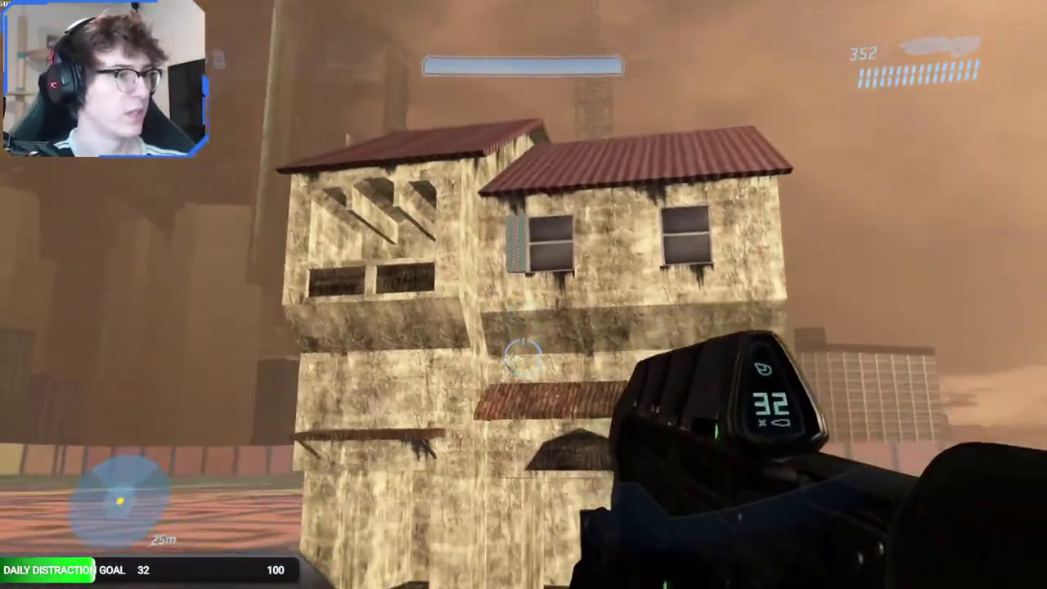
key("w")
key("d")
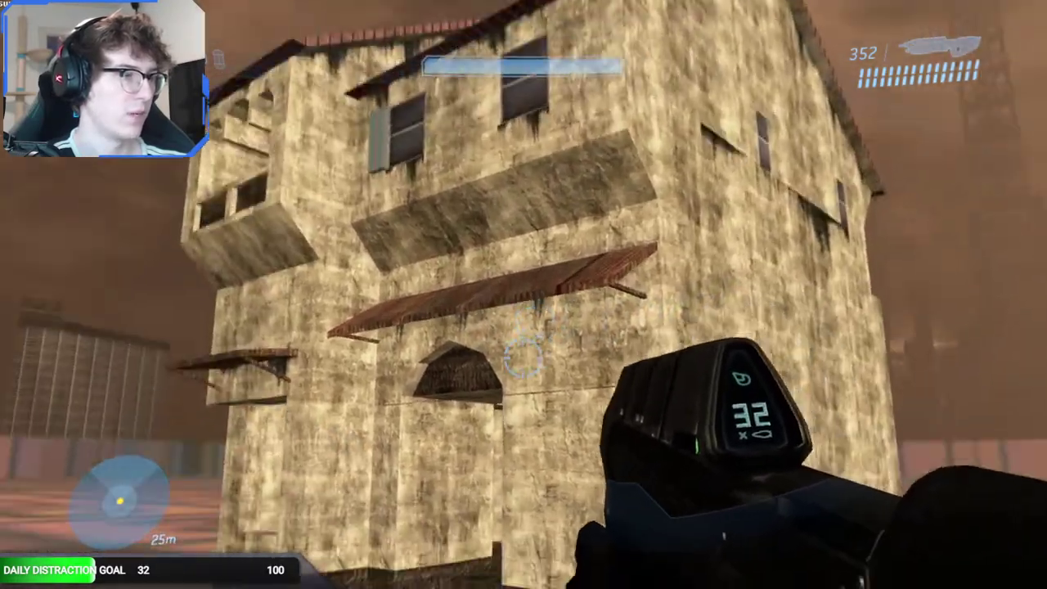
Step: Zoom in on the front awning's corrugated metal and examine the facade and doorway up close as the player
key("w")
key("space")
right_click(524, 357)
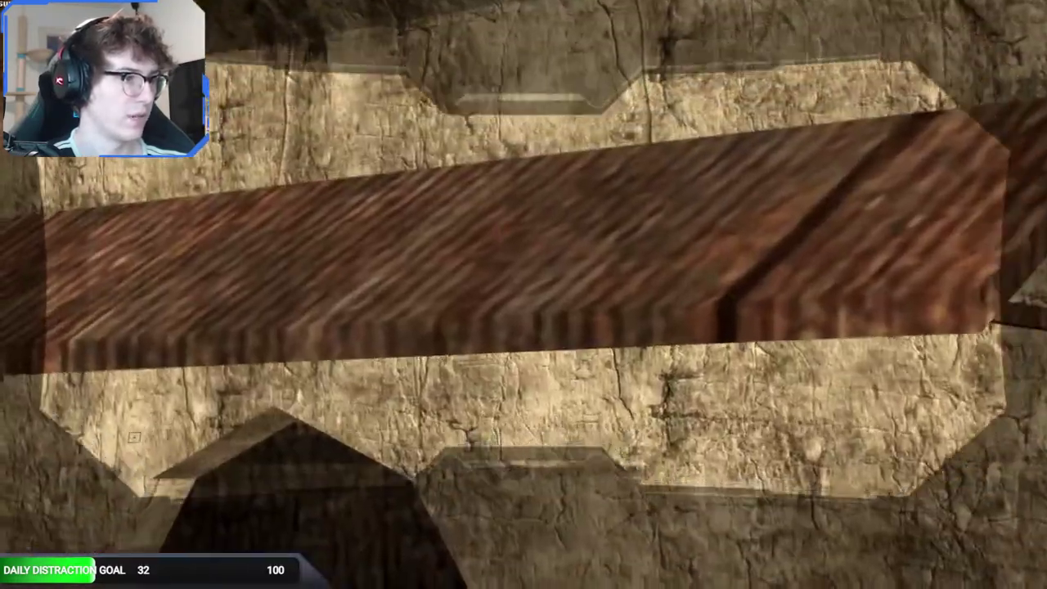
key("s")
key("w")
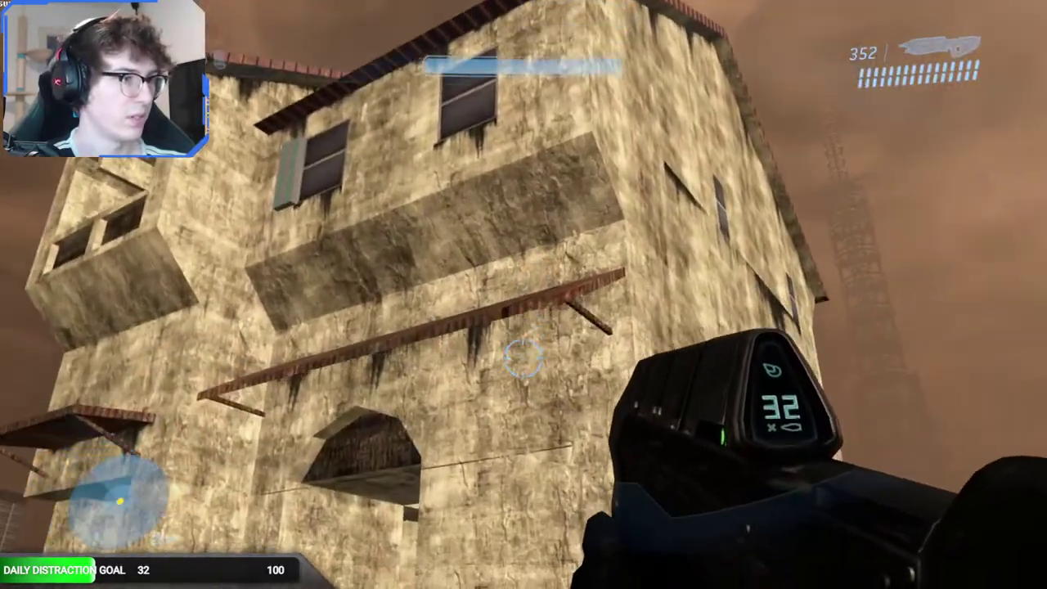
right_click(524, 357)
right_click(524, 358)
key("space")
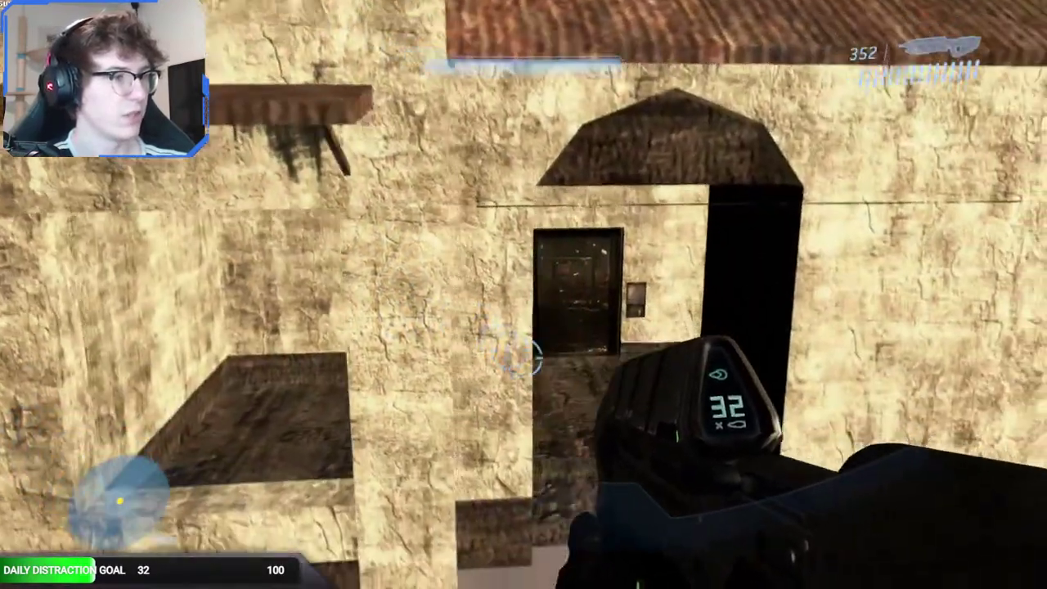
key("s")
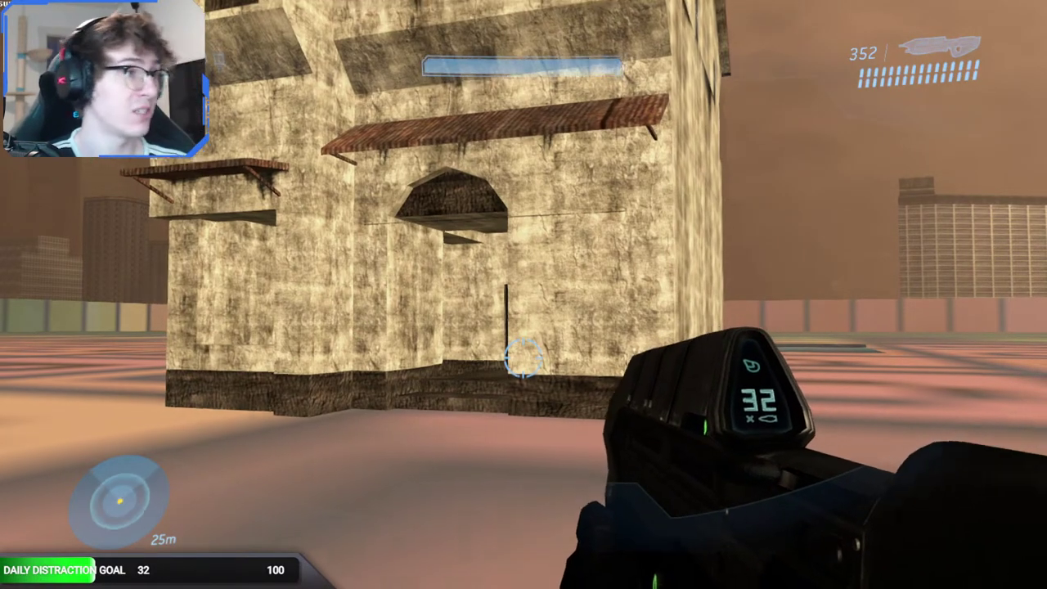
Step: Return to the free camera and fly over the roof and around the back of the building
key("Up")
key("w")
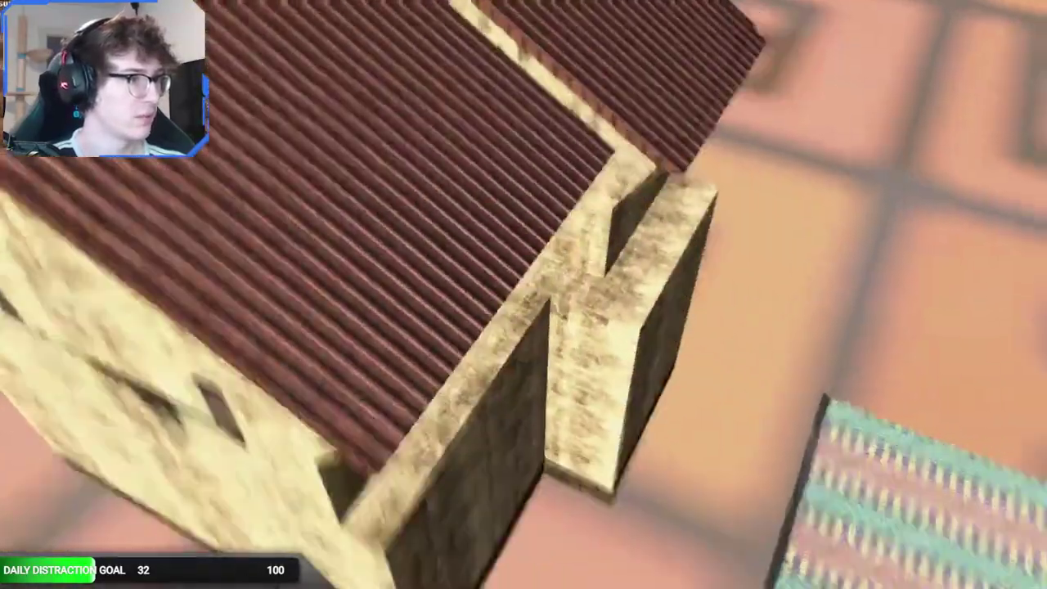
key("w")
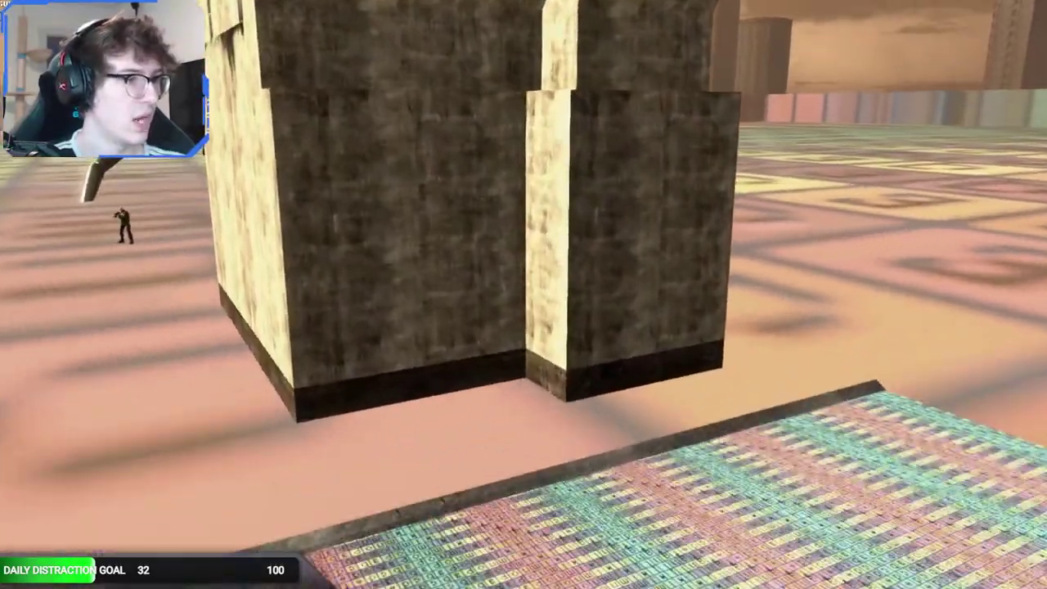
key("s")
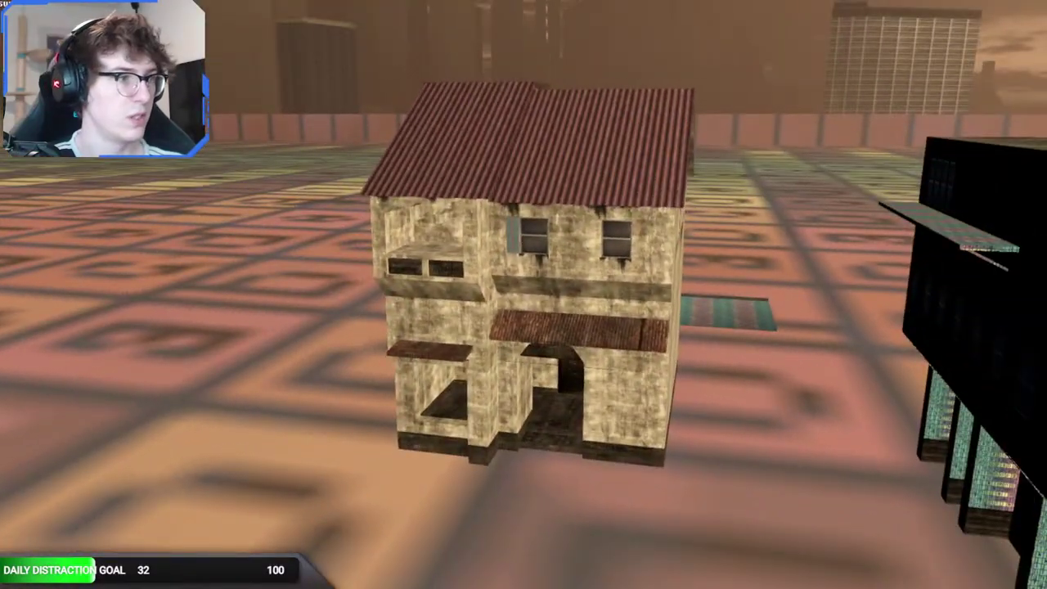
Step: Fly the camera around the neighbouring untextured building to examine its walls and windows
key("w")
key("a")
key("d")
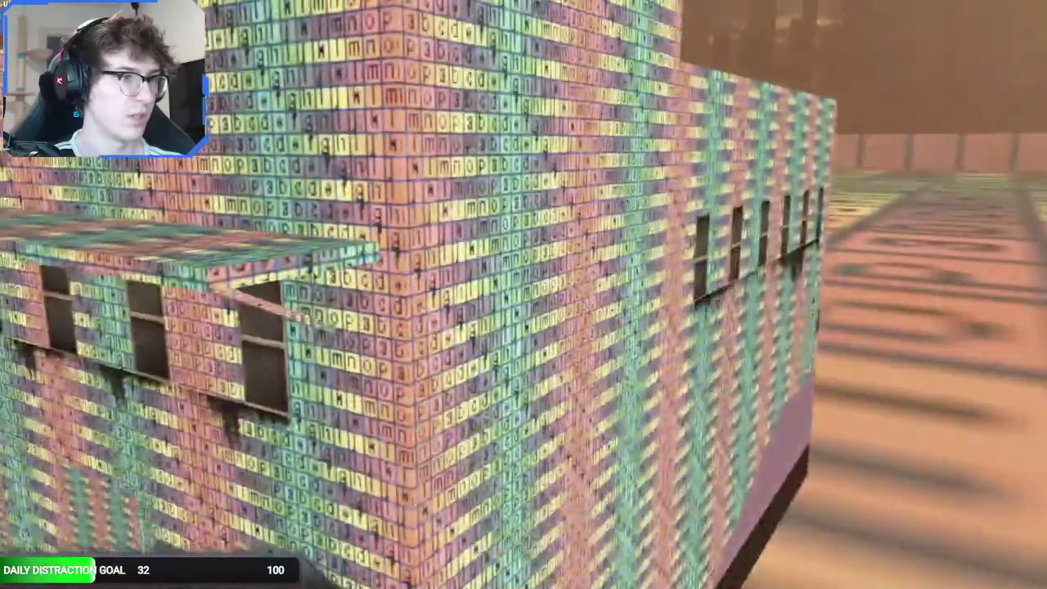
key("d")
key("q")
key("a")
key("w")
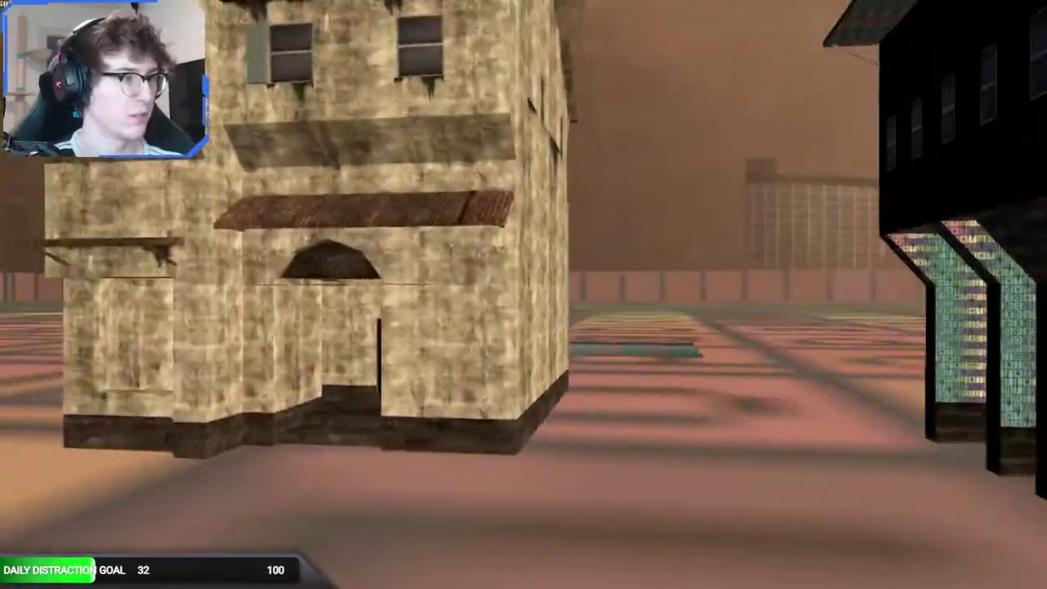
Step: Examine the textured building's front again, from the doorway up to the metal roof
key("a")
key("a")
key("d")
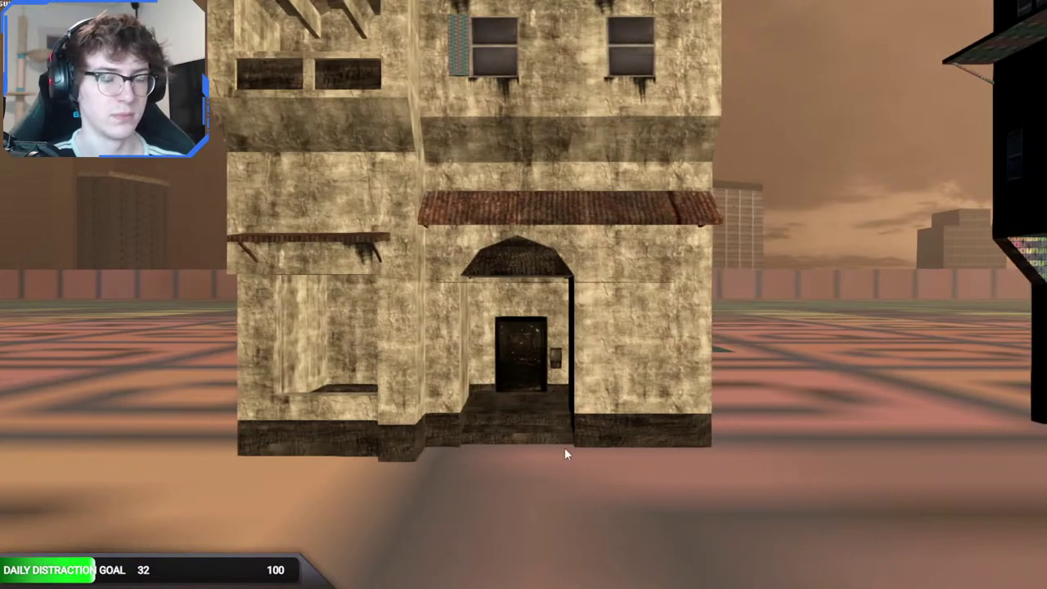
right_click_drag(560, 445, 531, 444)
key("s")
key("d")
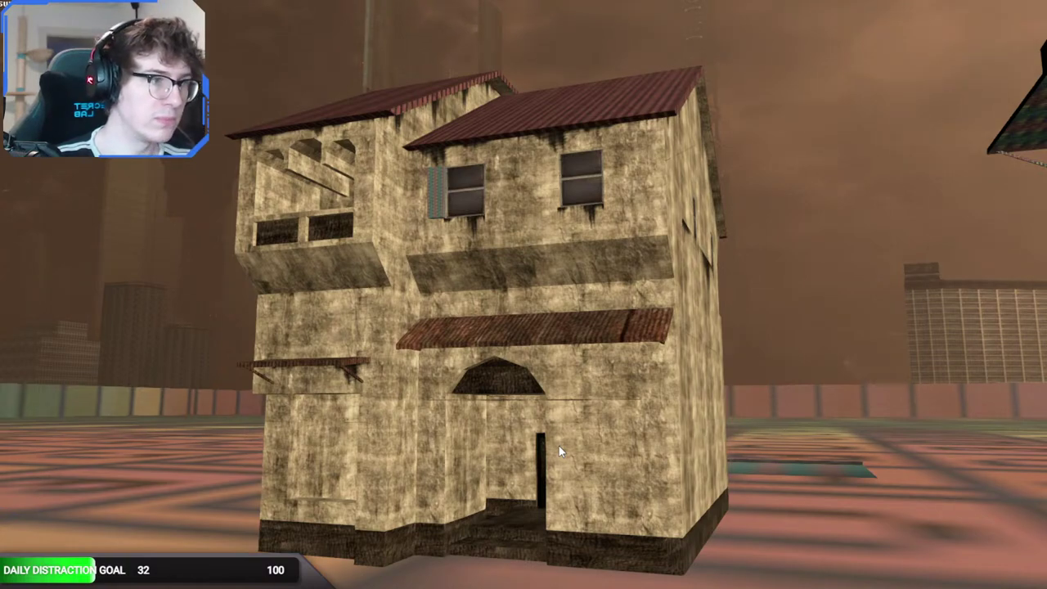
right_click_drag(559, 446, 550, 579)
key("w")
key("w")
key("e")
key("w")
key("w")
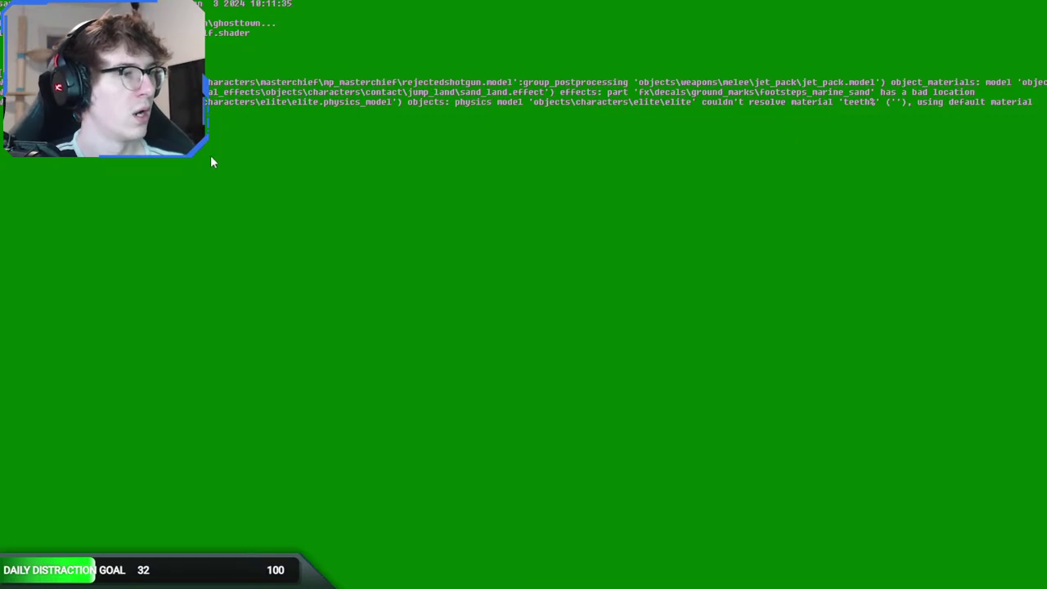
Step: Fly through the ghosttown level and examine the broken concrete patch on the wall up close
key("w")
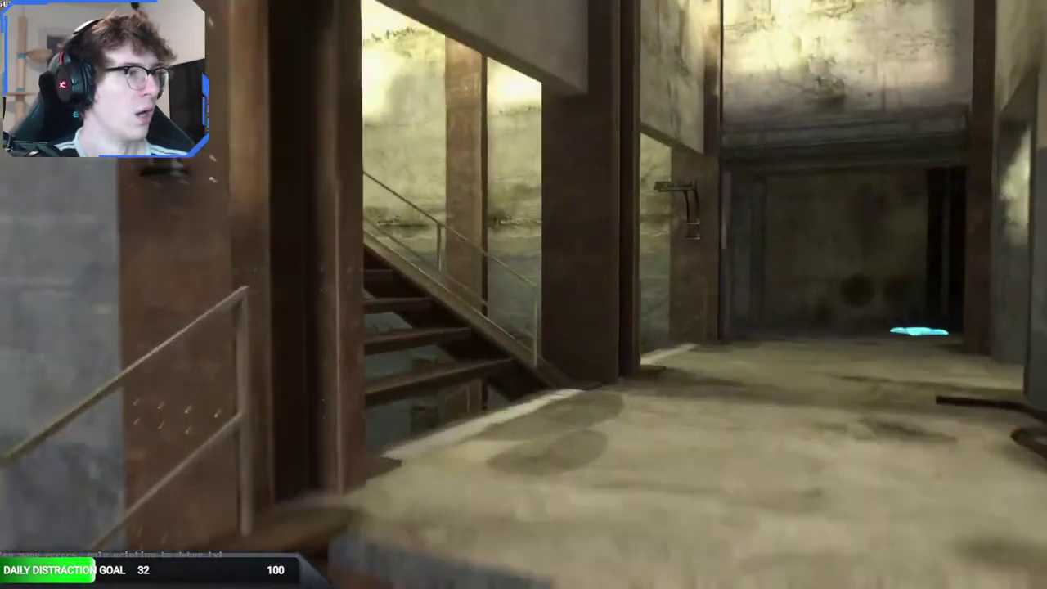
key("s")
key("w")
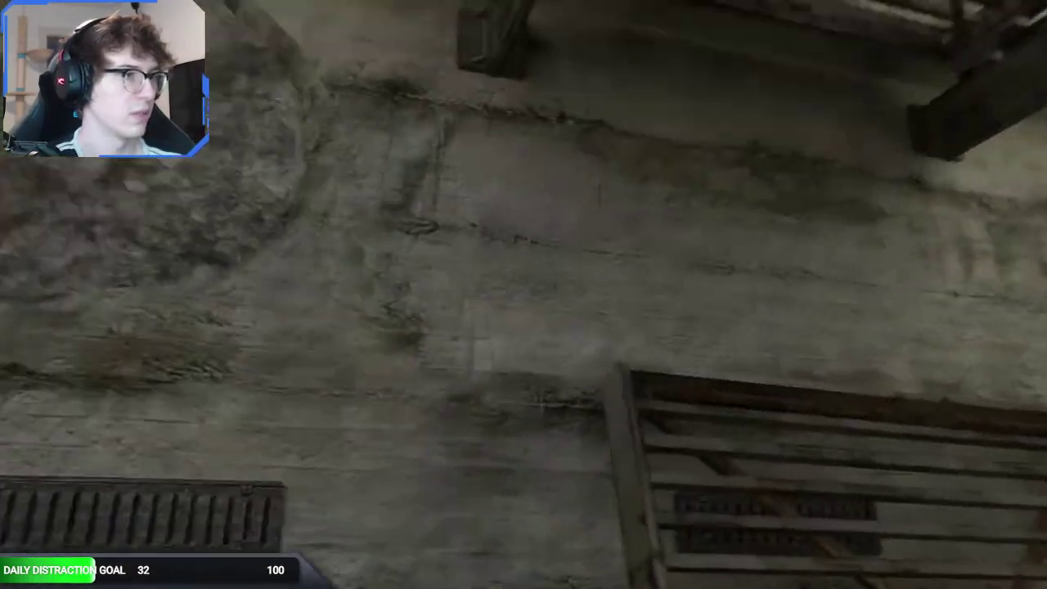
key("w")
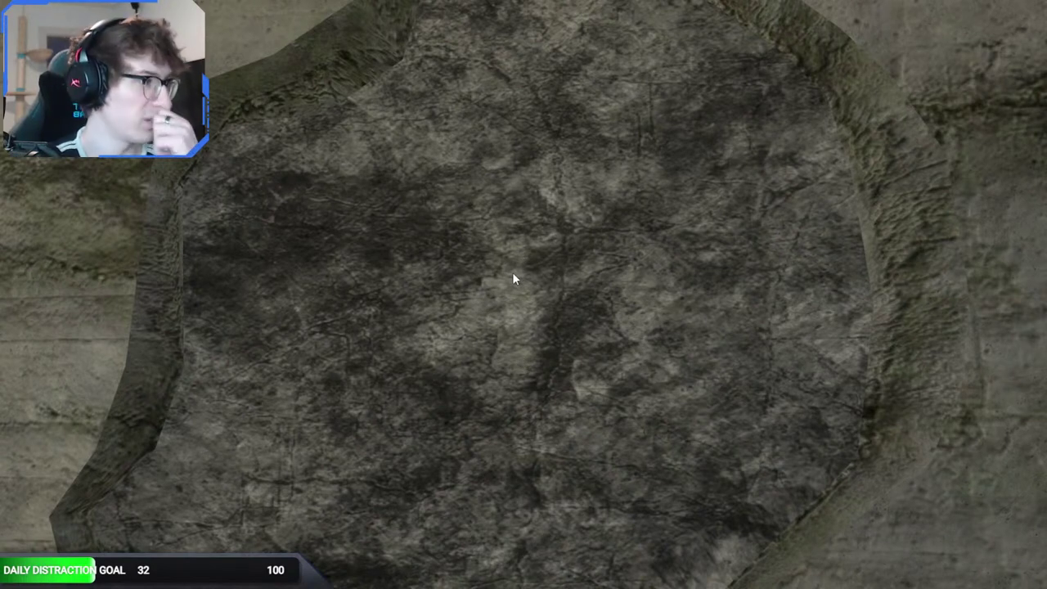
key("s")
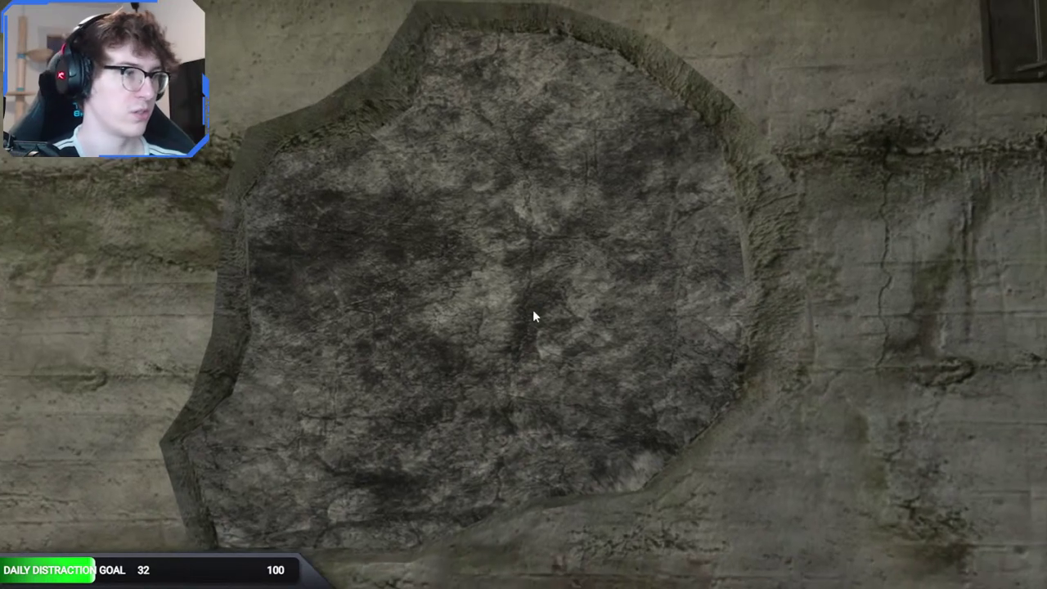
right_click_drag(512, 359, 539, 352)
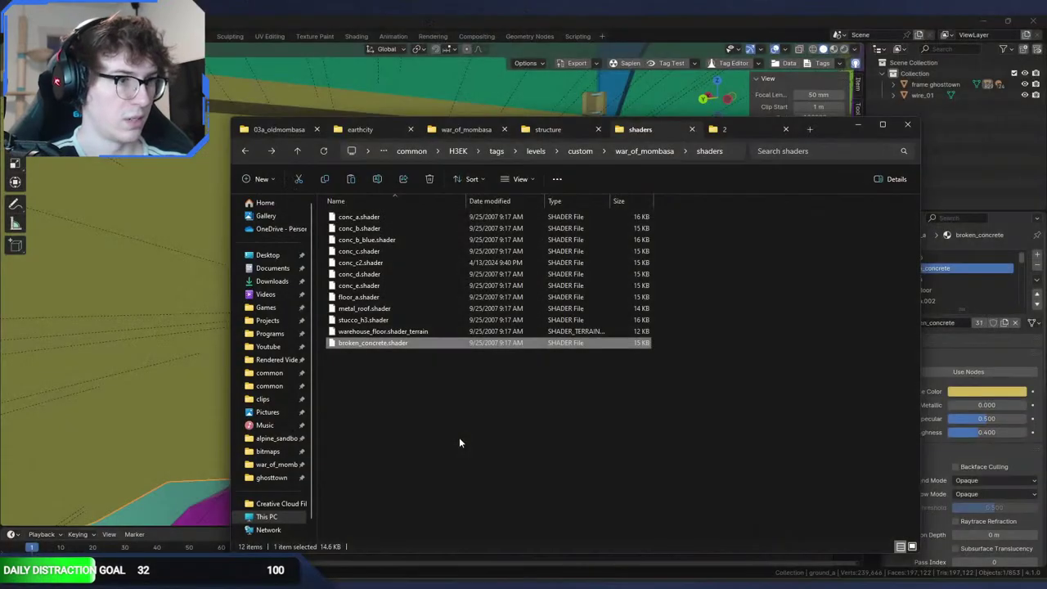
Step: Switch to the war_of_mombasa2 Blender file and rename the building's lower-wall material city base_stucco5_brick to broken_concrete
left_click(420, 582)
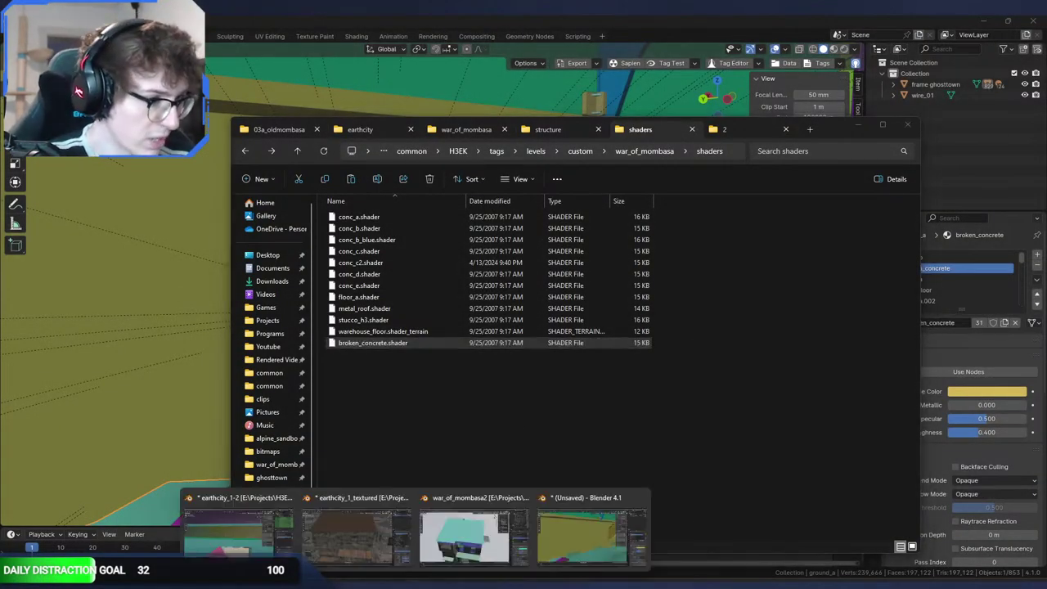
left_click(412, 515)
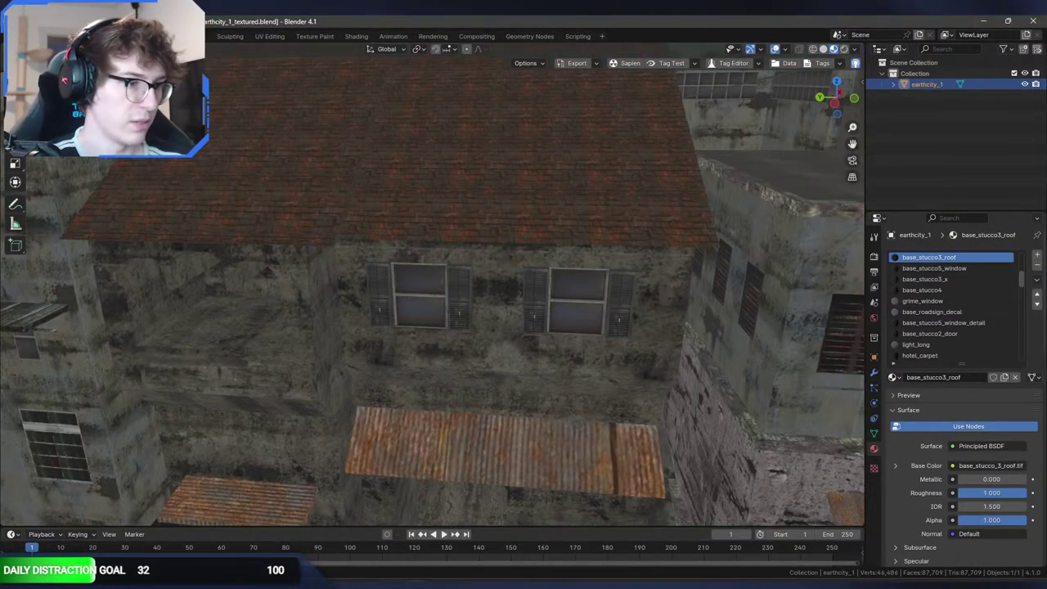
left_click(421, 582)
left_click(533, 513)
middle_click_drag(537, 401, 543, 324)
middle_click_drag(547, 426, 549, 247, "shift")
key("Tab")
left_click(529, 421)
double_click(941, 258)
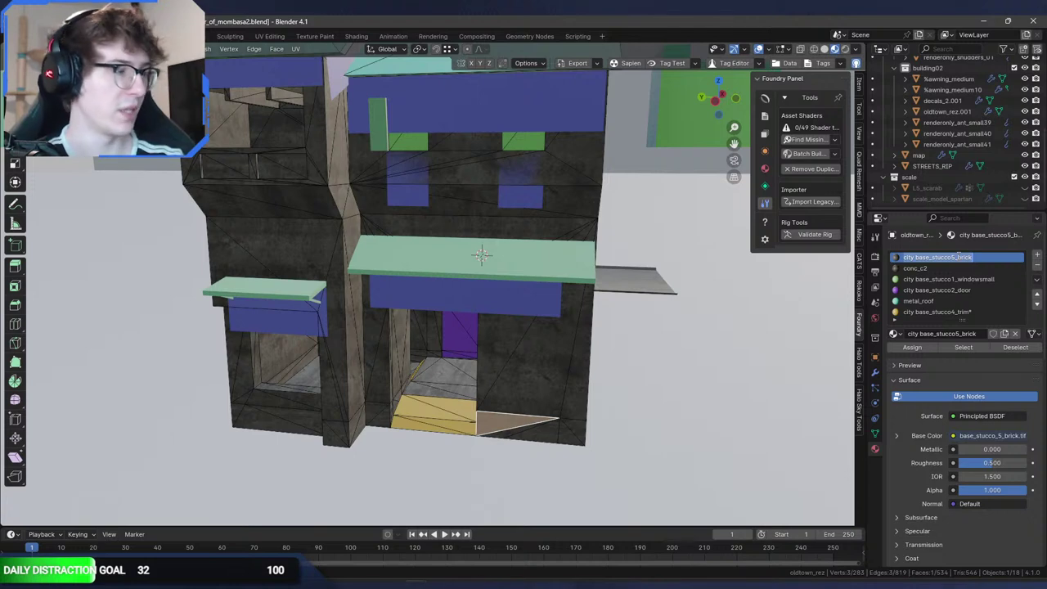
type("broken_concrete")
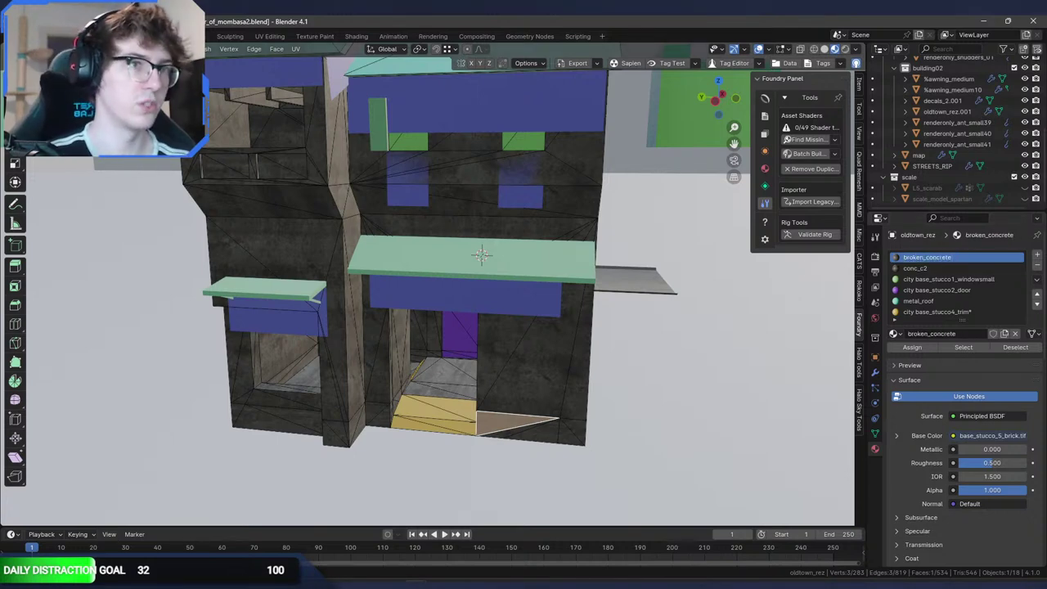
Step: Export the scene as a Halo ASS file and replace war_of_mombasa.ASS in the level's structure data folder with it
left_click(26, 36)
mouse_move(65, 202)
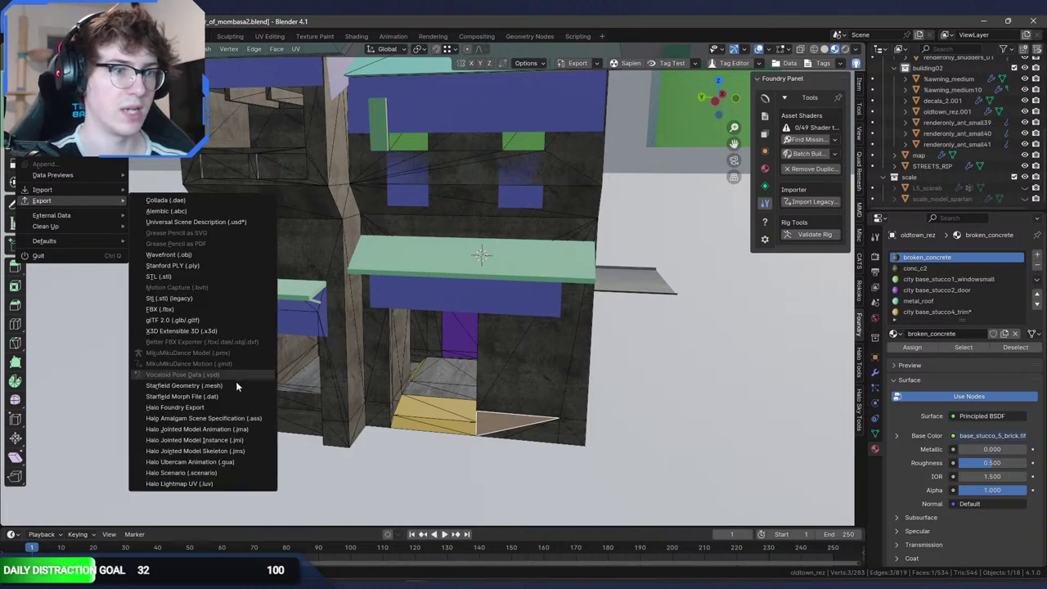
left_click(245, 417)
double_click(492, 202)
left_click(262, 584)
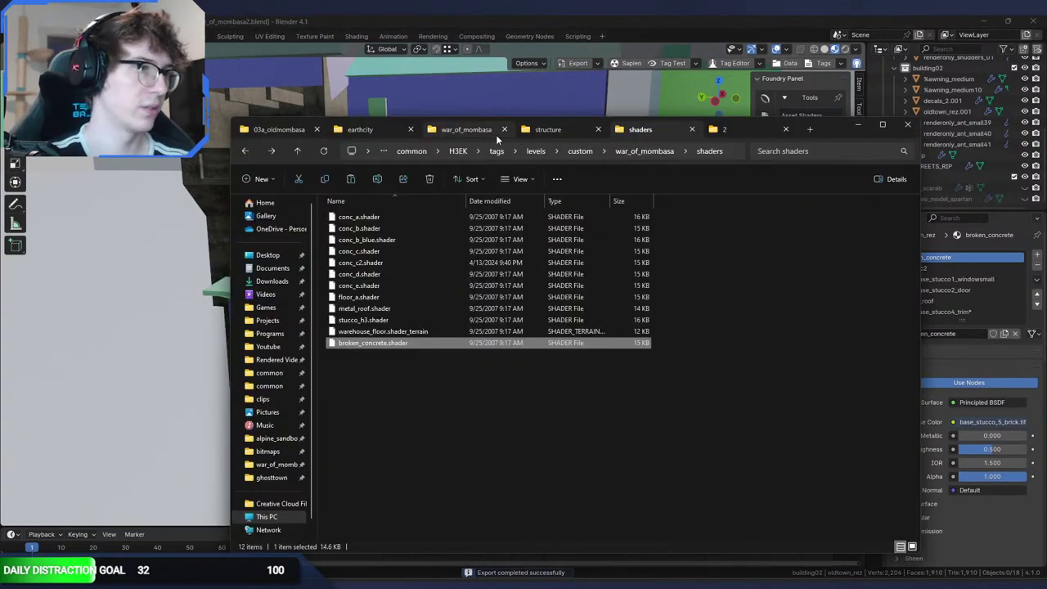
left_click(481, 132)
left_click(571, 136)
key("ctrl+v")
left_click(566, 225)
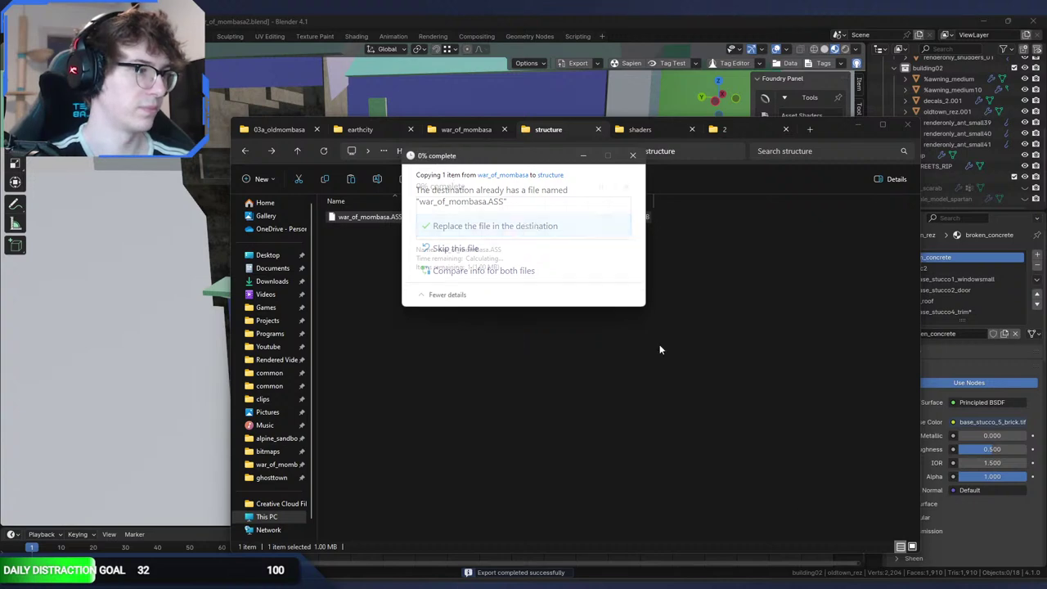
Step: Rerun the previous command in the command prompt to process the updated level structure
left_click(621, 583)
key("Up")
key("Return")
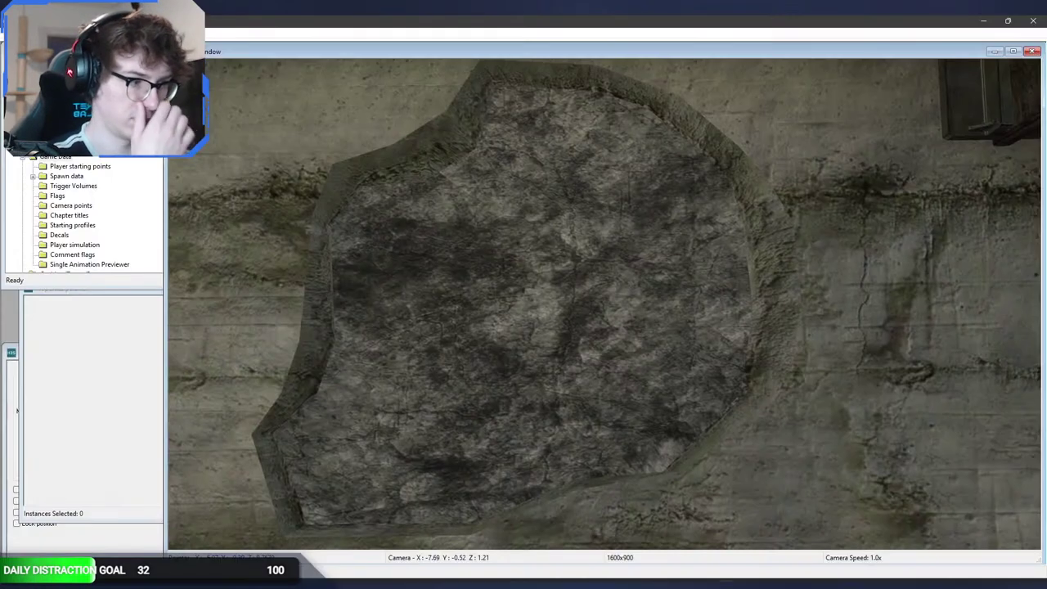
Step: Open the war_of_mombasa scenario from the custom levels folder in Sapien
key("ctrl+o")
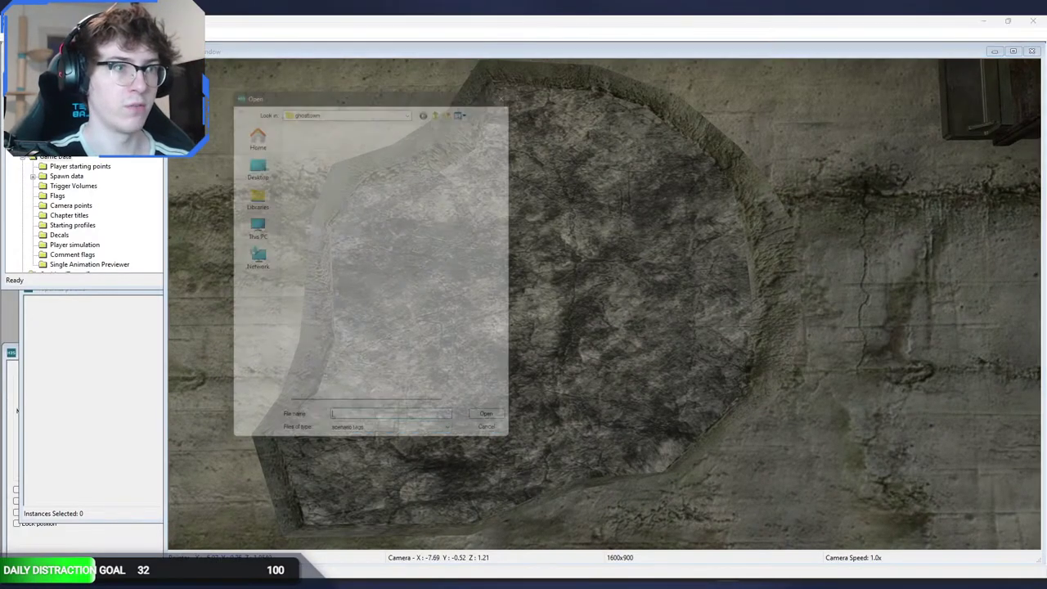
left_click(445, 103)
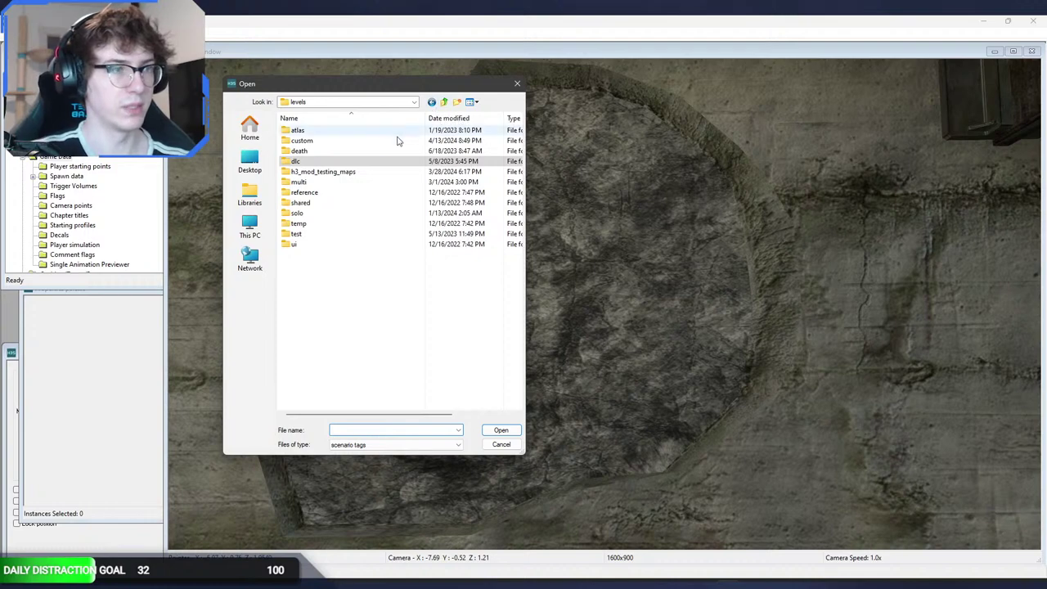
double_click(378, 150)
double_click(360, 131)
left_click(354, 141)
double_click(354, 141)
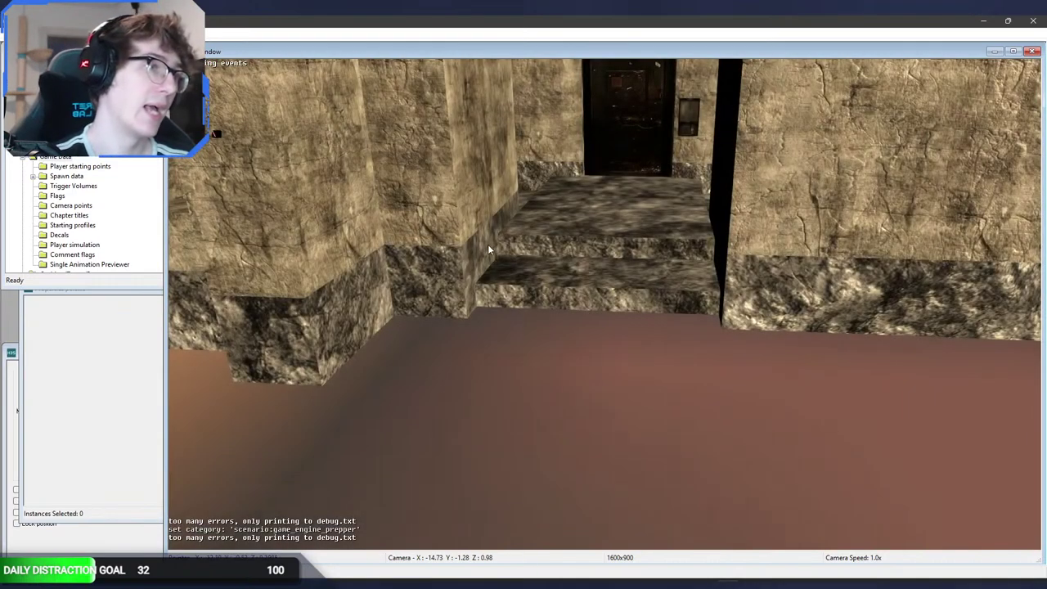
Step: Fly around the building's doorway to examine the broken concrete on the base and steps
middle_click_drag(488, 250, 450, 160)
key("s")
key("w")
key("f")
key("w")
key("a")
key("a")
key("r")
key("s")
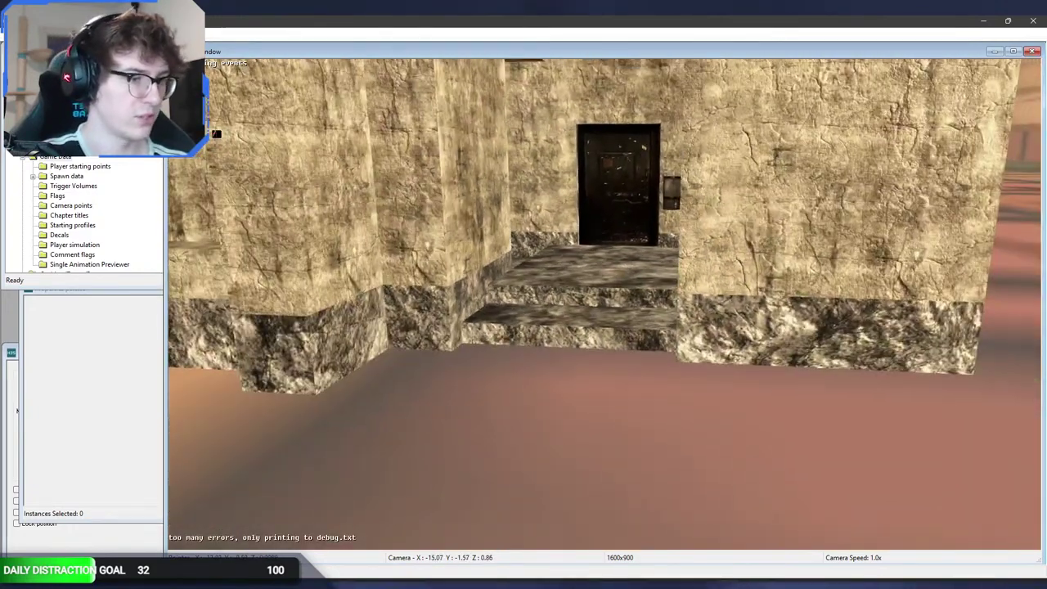
Step: Close the shaders open in Guerilla and open broken_concrete.shader from the war_of_mombasa shaders folder
left_click(491, 586)
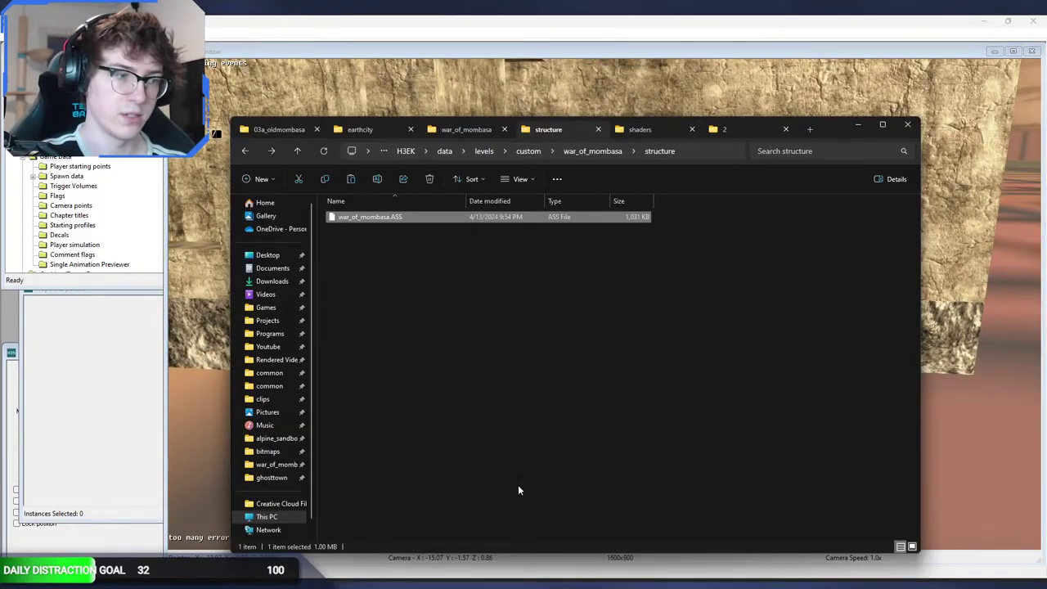
left_click(626, 587)
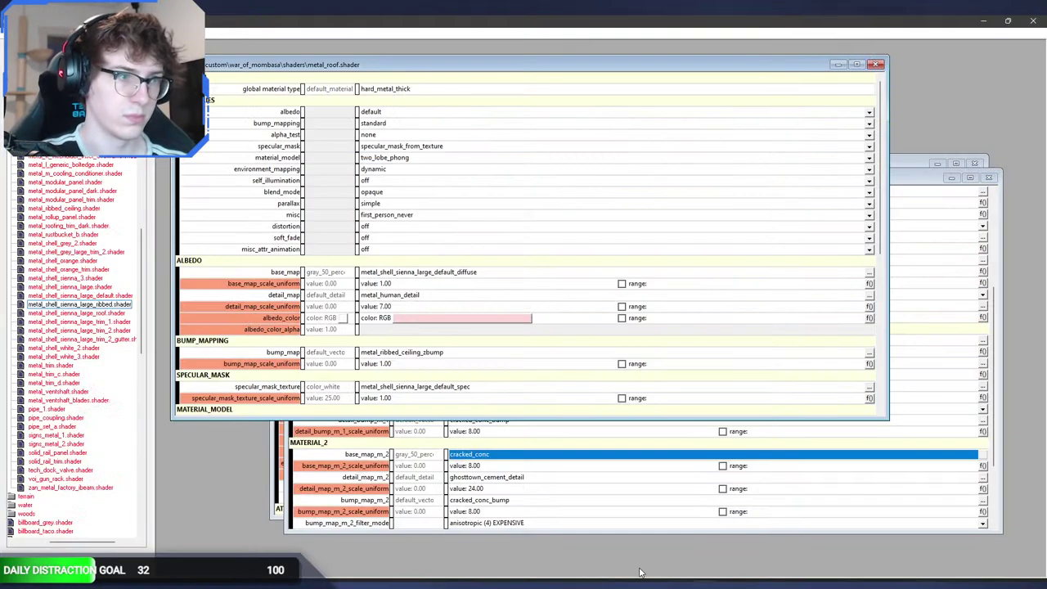
left_click(876, 64)
left_click(992, 179)
left_click(976, 164)
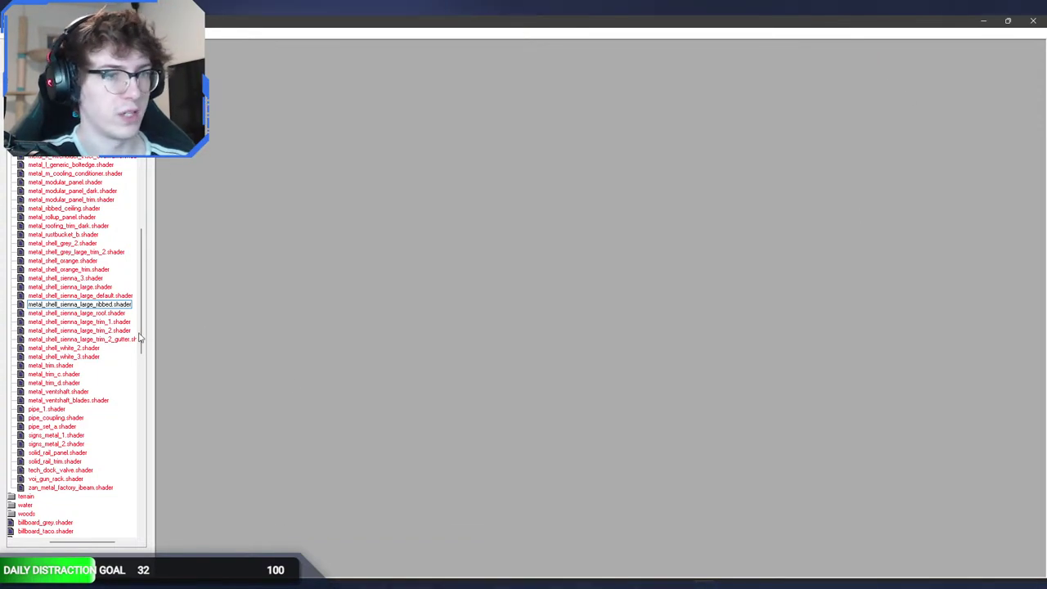
left_click(491, 587)
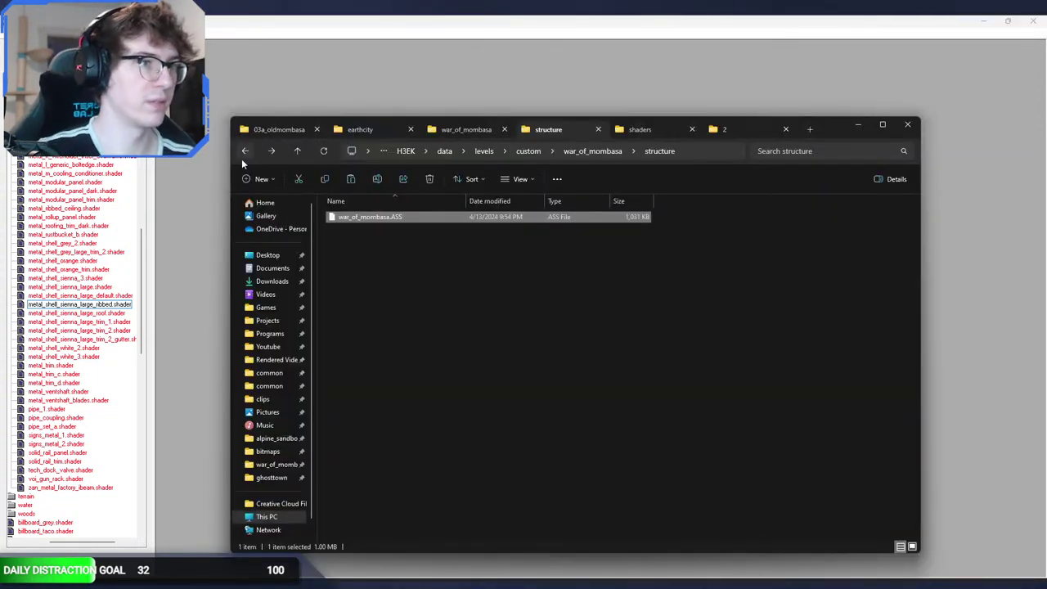
left_click(631, 130)
double_click(385, 343)
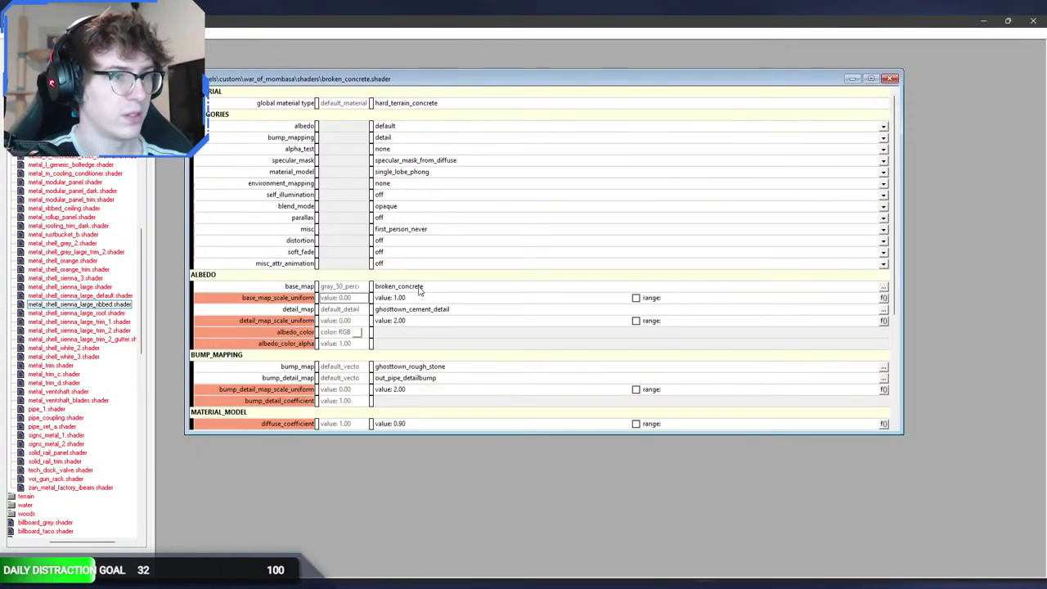
Step: Give the broken_concrete shader a light reddish-brown albedo_color and check the building's base in Sapien
right_click(420, 290)
left_click(410, 289)
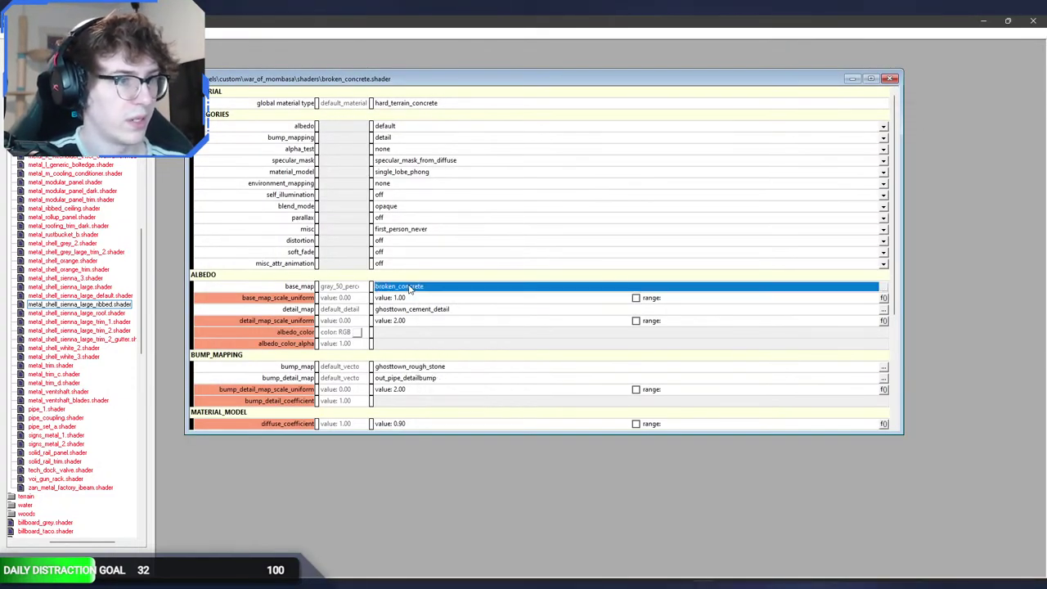
left_click(397, 335)
left_click_drag(565, 338, 565, 334)
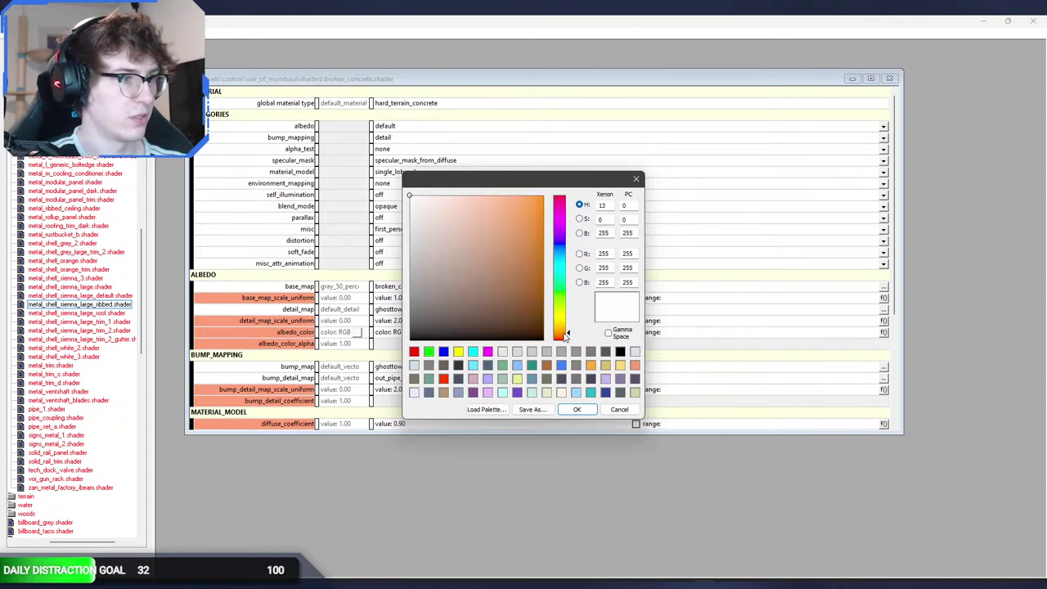
left_click_drag(497, 275, 484, 264)
left_click(577, 409)
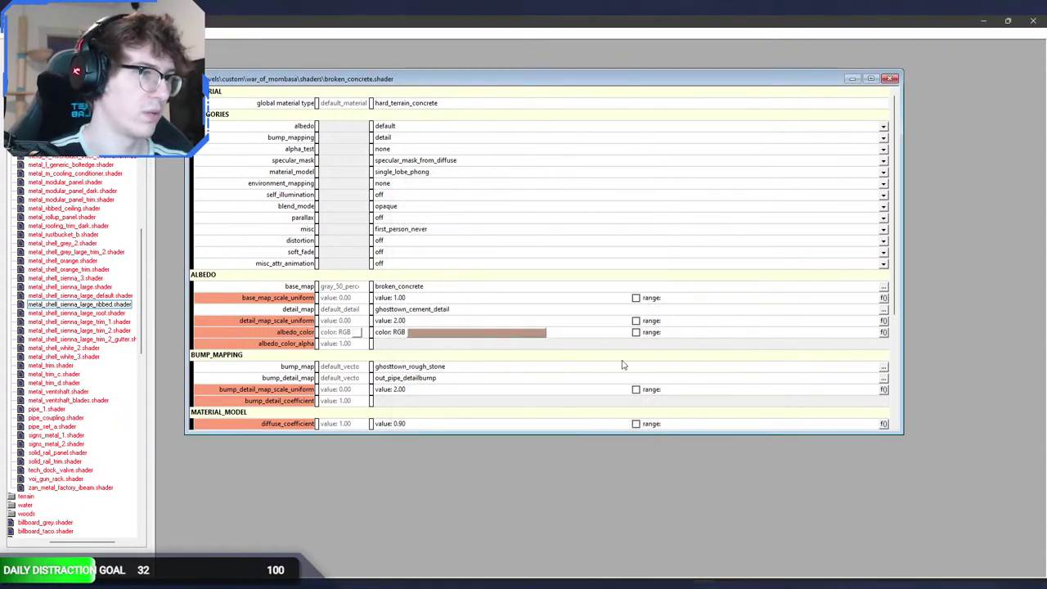
key("alt+Tab")
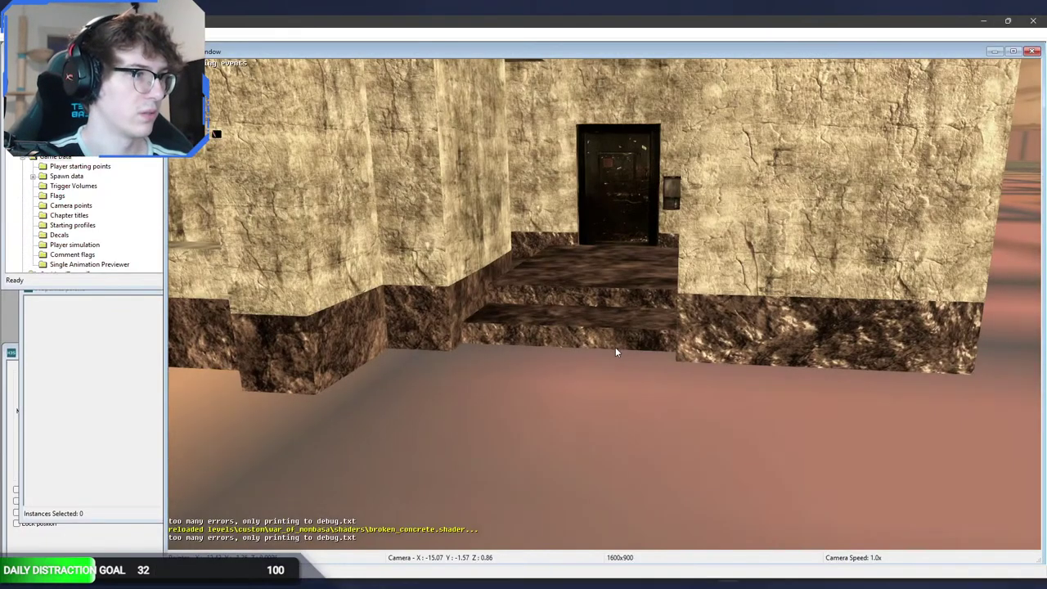
middle_click_drag(616, 348, 597, 307)
key("s")
Step: Darken albedo_color to a dull grey-brown, save the shader and check the building in Sapien
key("alt+Tab")
double_click(496, 334)
left_click(463, 296)
left_click_drag(463, 296, 459, 304)
left_click(564, 407)
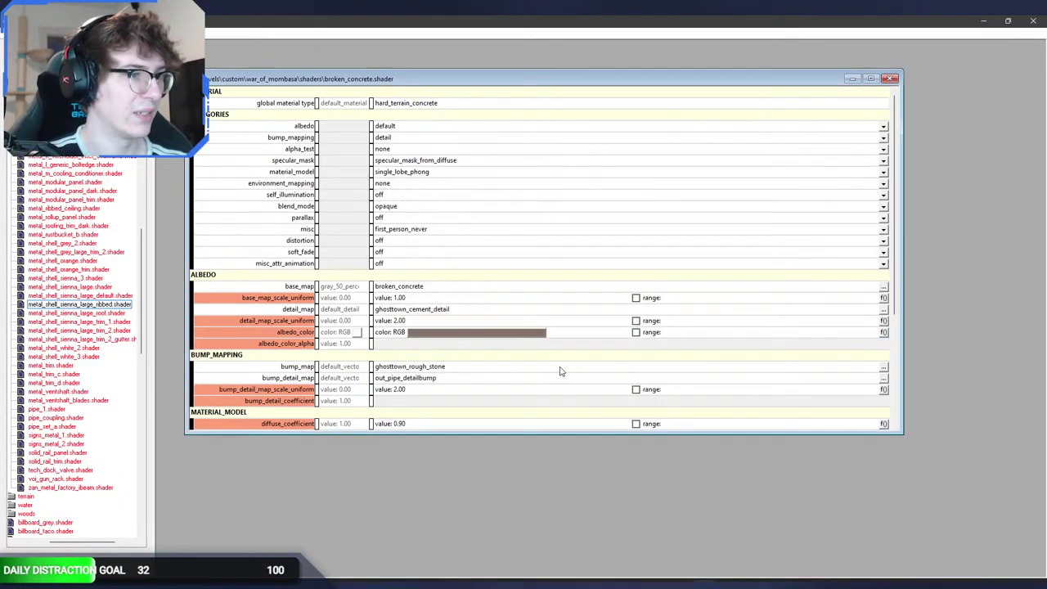
key("ctrl+s")
key("alt+Tab")
middle_click_drag(559, 368, 559, 397)
key("w")
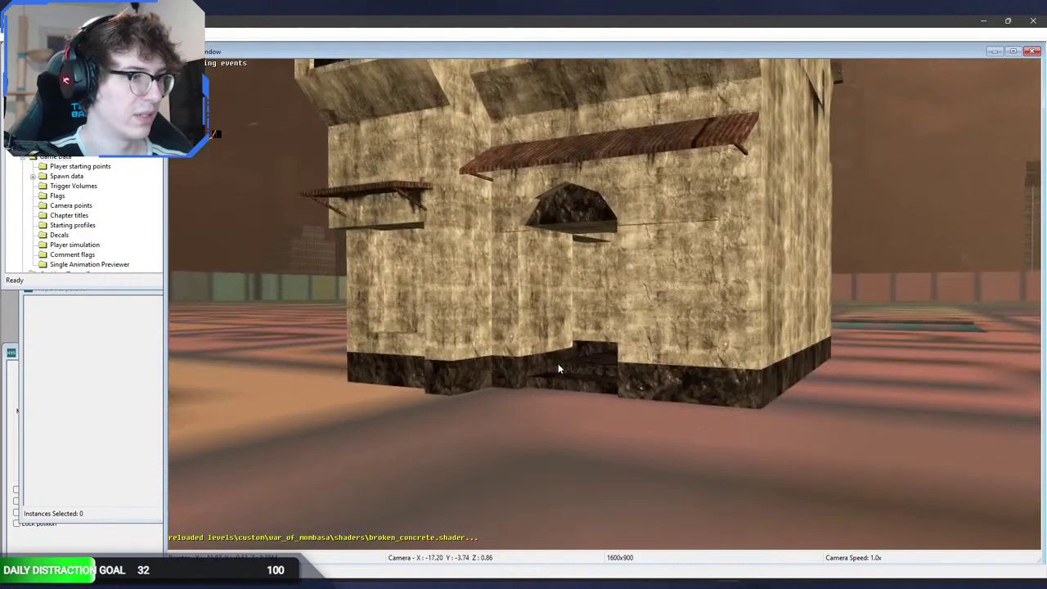
Step: Set albedo_color to a lighter grey-brown of RGB 164, 149, 143, save the shader and check the doorway in Sapien
key("alt+Tab")
left_click(501, 334)
left_click(446, 285)
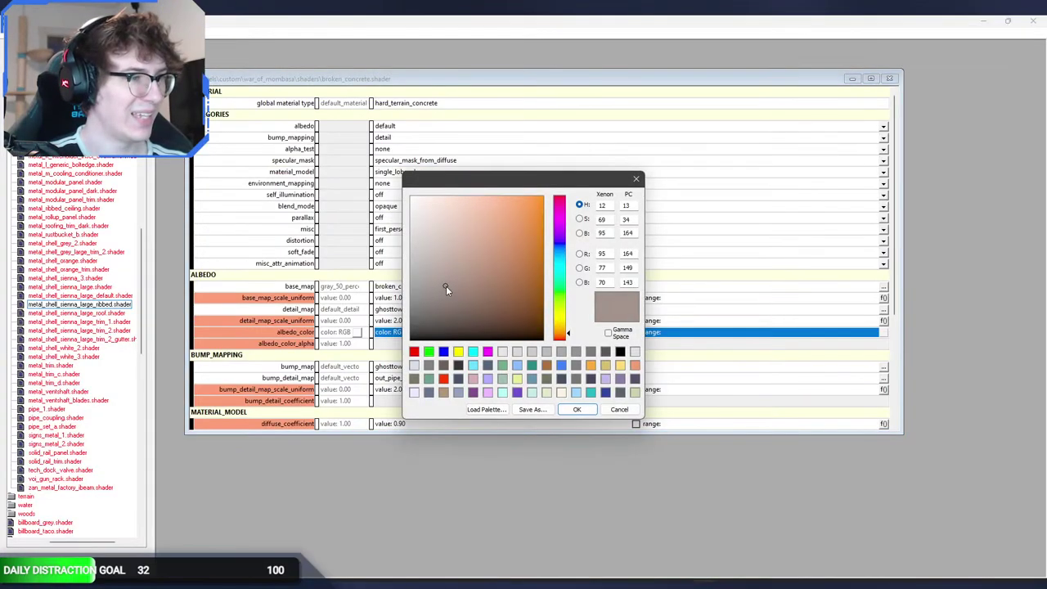
left_click(564, 411)
key("ctrl+s")
key("alt+Tab")
mouse_move(571, 378)
middle_mouse_down()
mouse_move(568, 347)
mouse_move(553, 346)
mouse_move(570, 367)
middle_mouse_up()
key("s")
key("w")
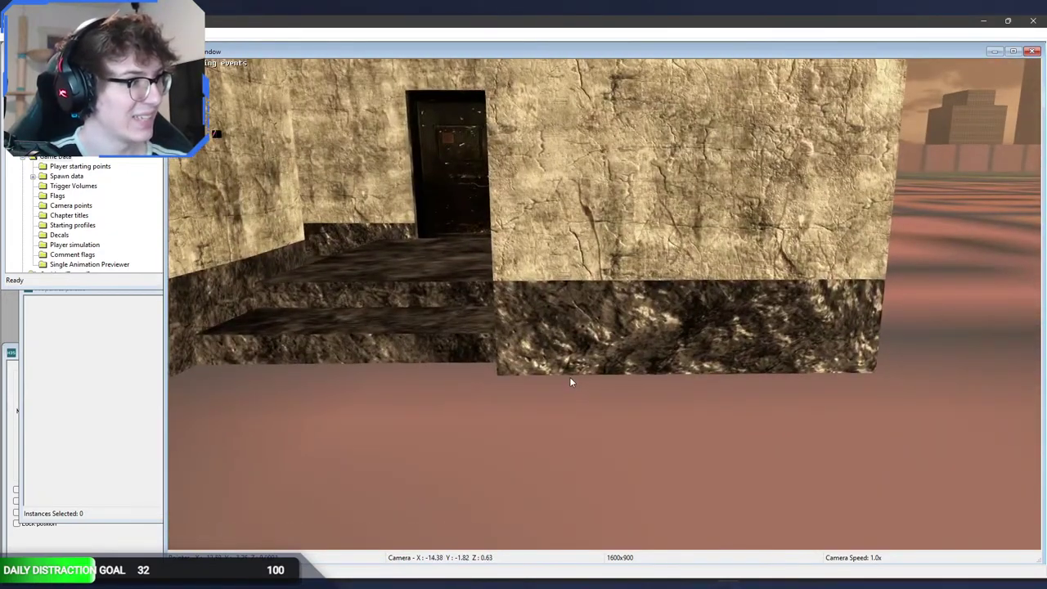
Step: Set the broken_concrete shader's base_map_scale_uniform to 2
key("alt+Tab")
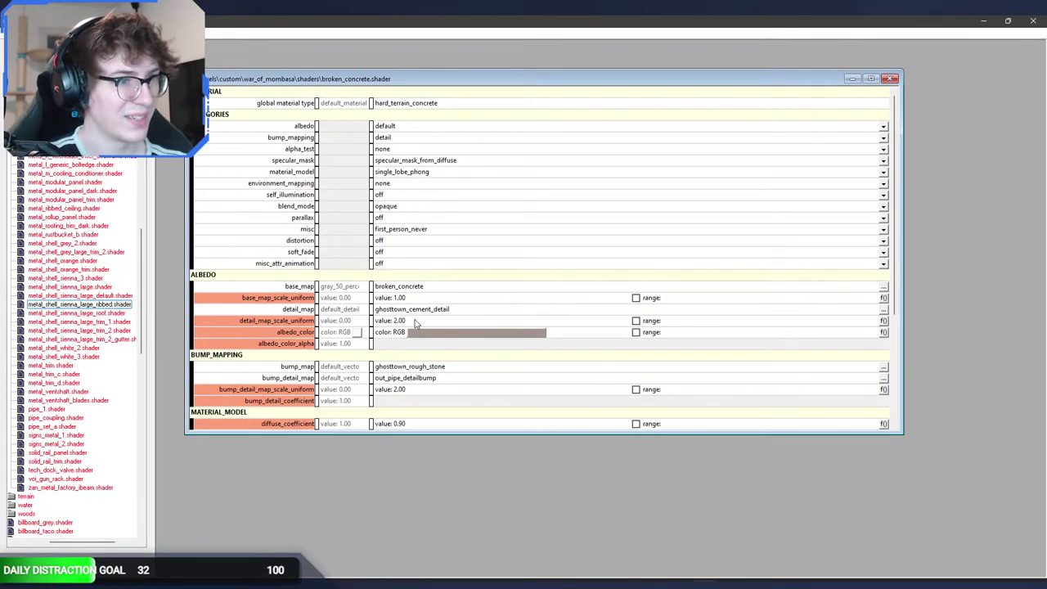
left_click(414, 321)
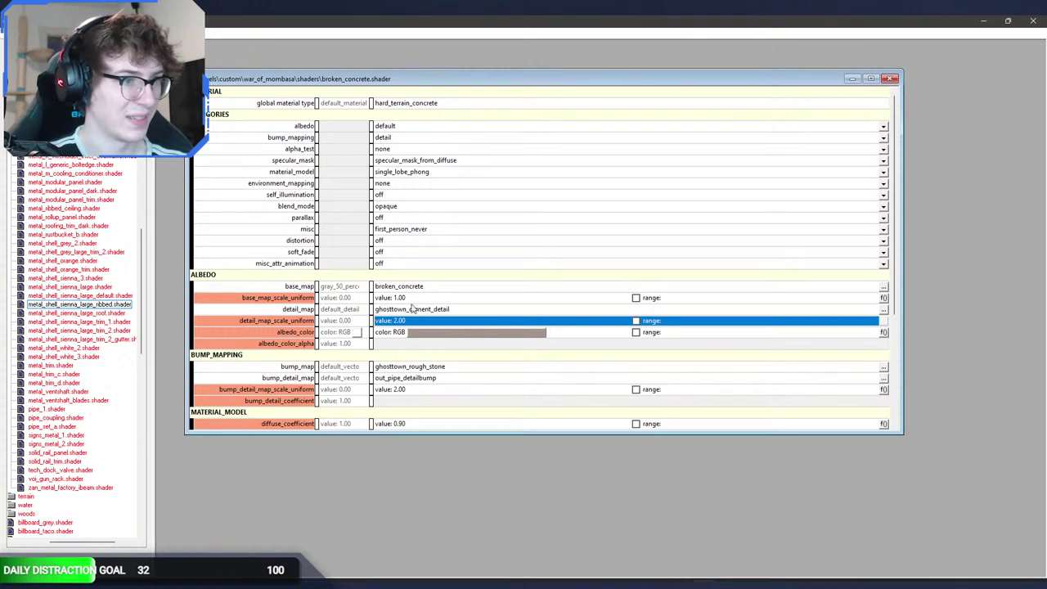
double_click(412, 300)
type("1")
key("BackSpace")
type("2")
key("Return")
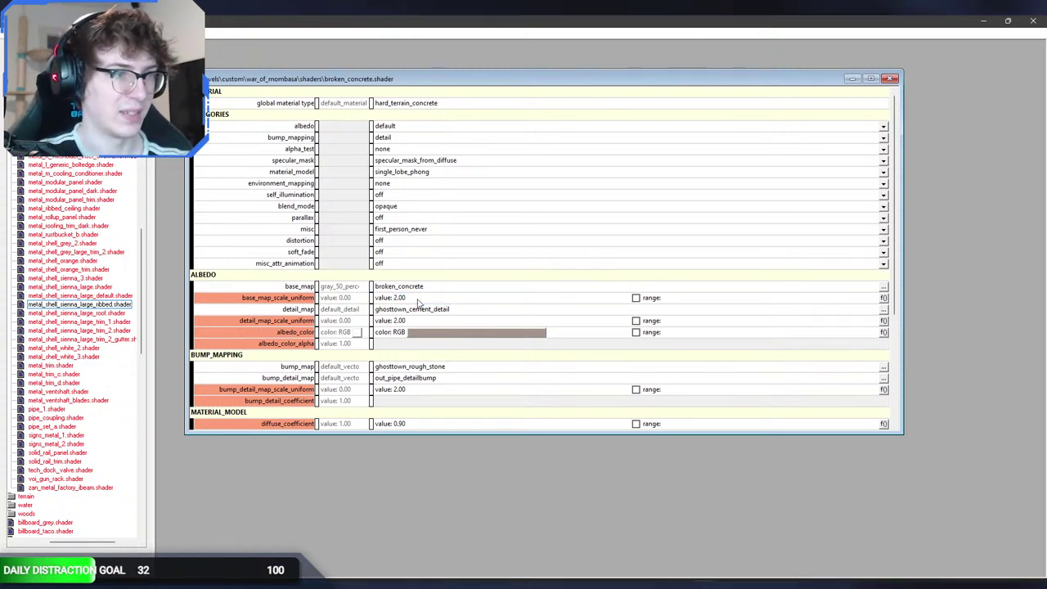
Step: Add a uniform scale of 2 to bump_map, save the shader and check the building's base in Sapien
right_click(421, 382)
left_click(444, 386)
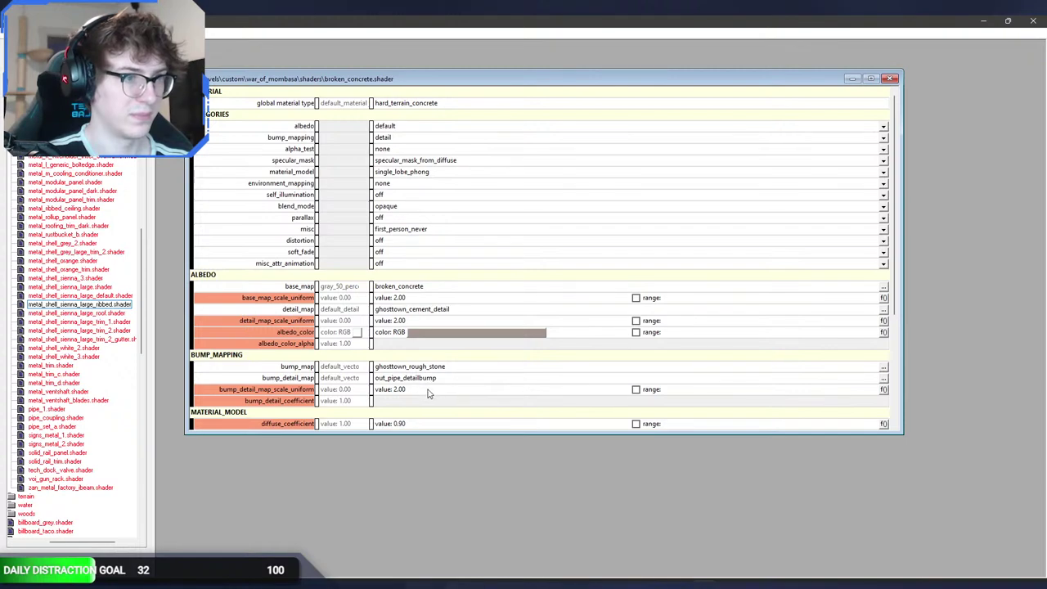
right_click(429, 368)
left_click(440, 378)
double_click(415, 382)
type("2")
key("Return")
key("ctrl+s")
key("alt+Tab")
mouse_move(462, 357)
middle_mouse_down()
mouse_move(442, 326)
mouse_move(458, 344)
middle_mouse_up()
key("s")
key("w")
key("w")
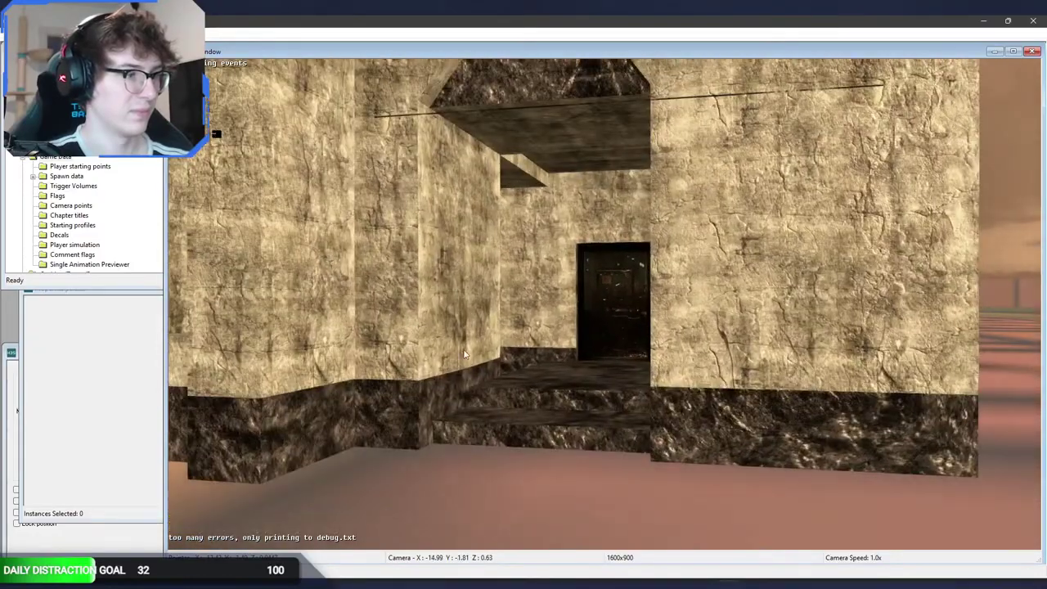
Step: Enter fullscreen play mode and walk around the building's front to examine the broken concrete from player height
key("Tab")
key("alt+Return")
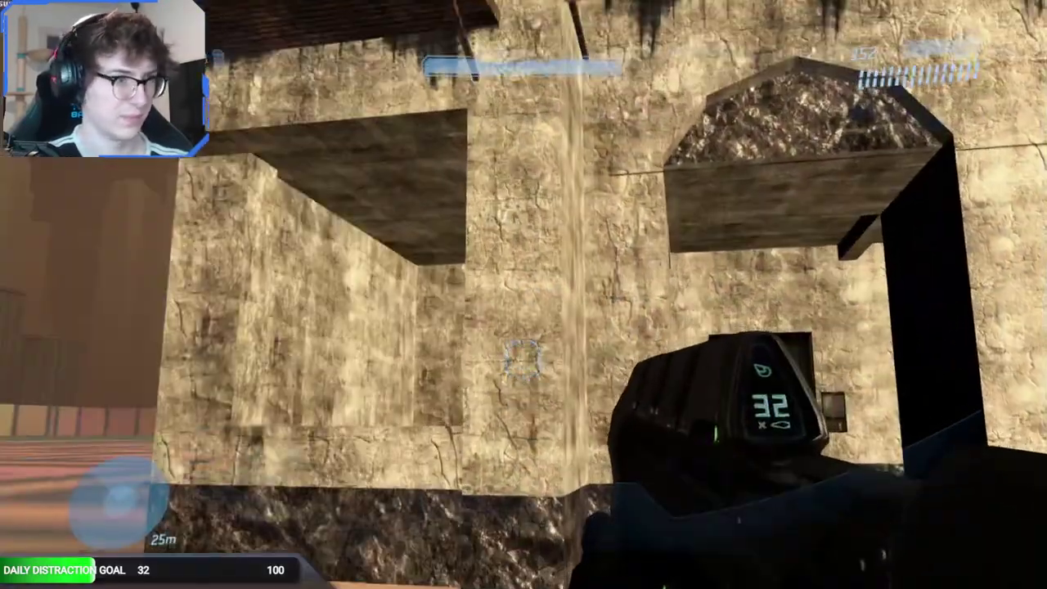
key("s")
key("d")
key("w")
key("d")
key("w")
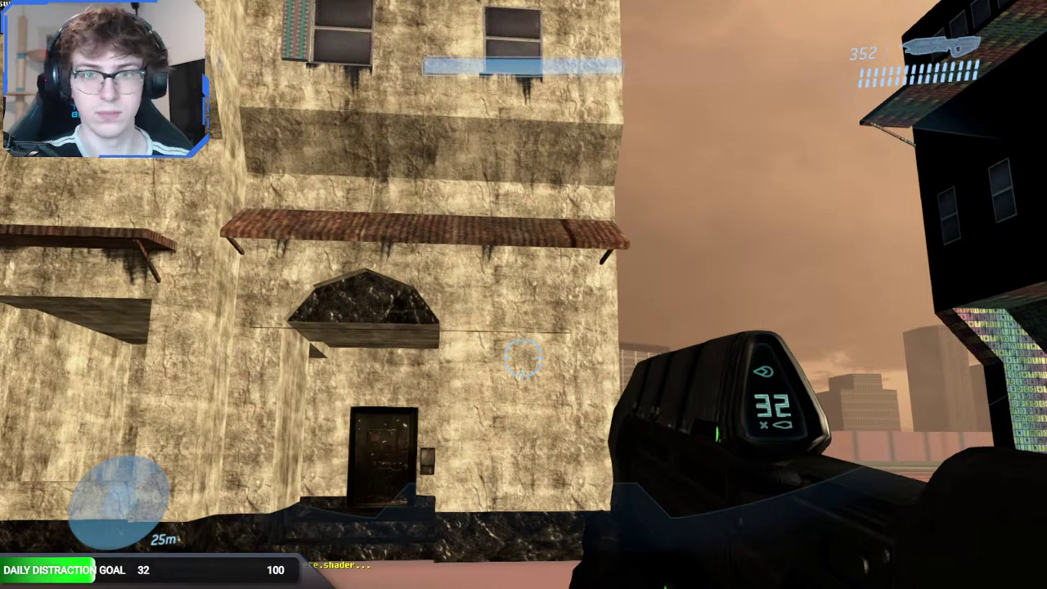
key("d")
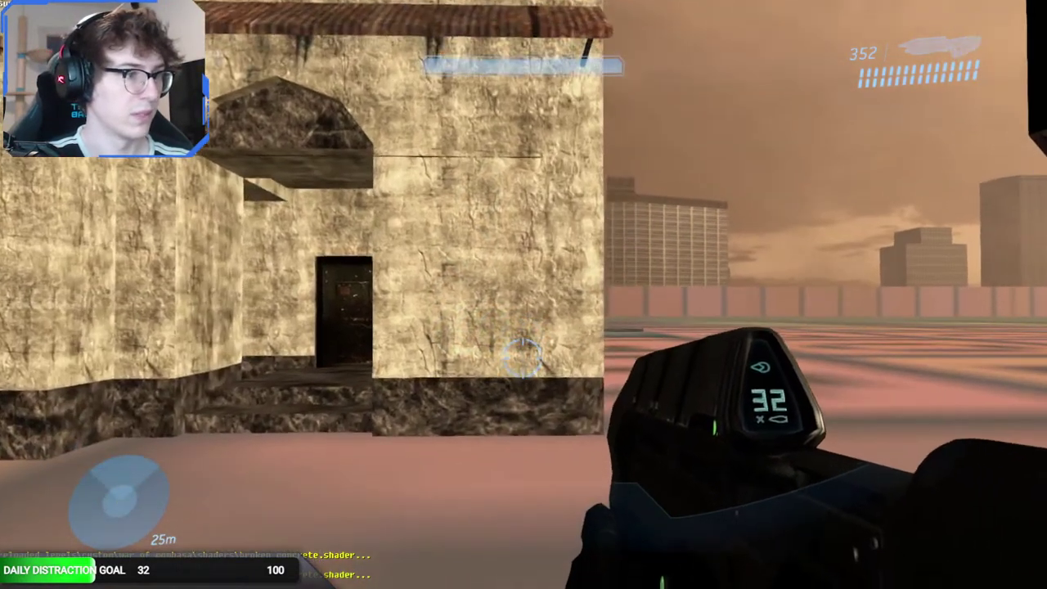
key("s")
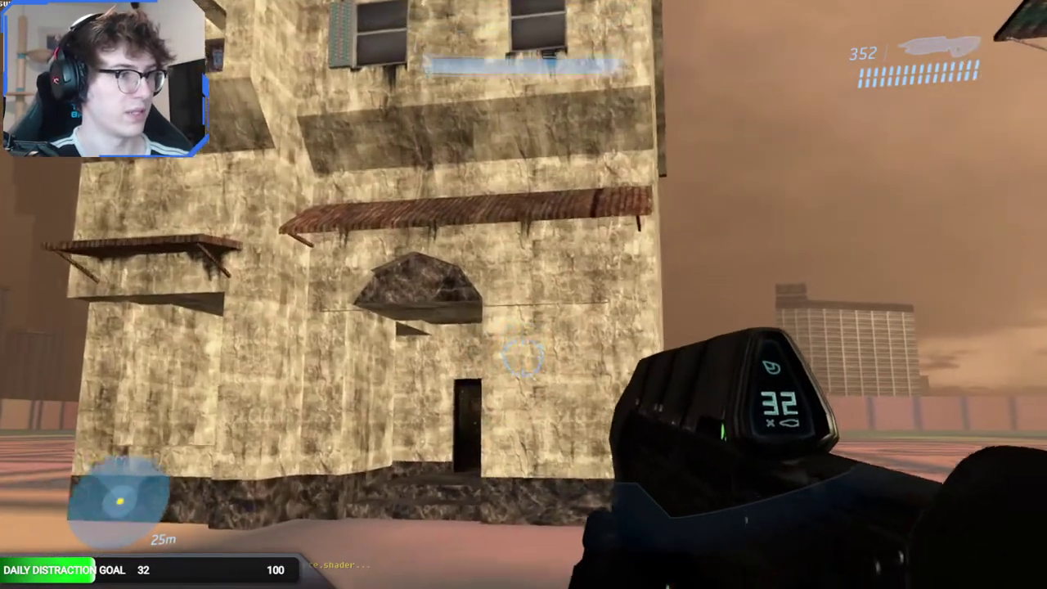
key("w")
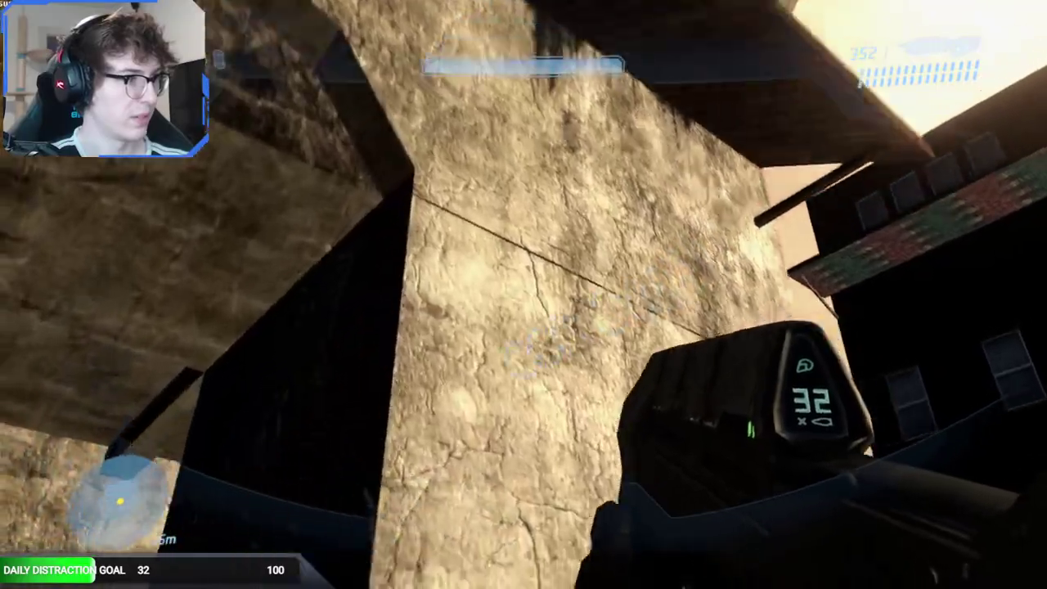
Step: Examine the broken concrete up close and the whole building front from a distance at player height, and leave play mode
key("w")
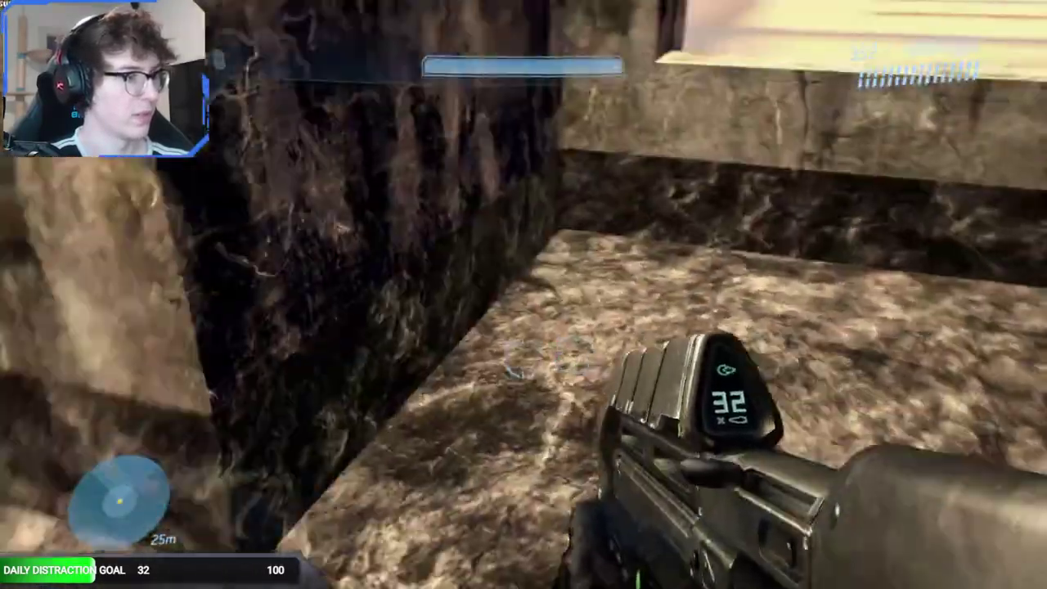
key("s")
key("w")
key("w")
key("w")
key("s")
key("s")
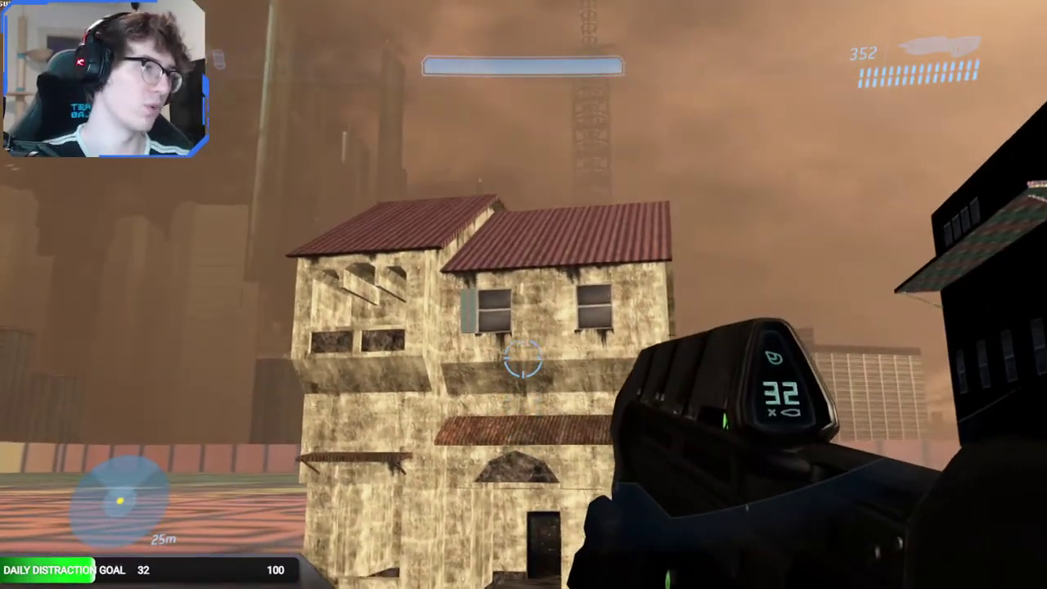
key("s")
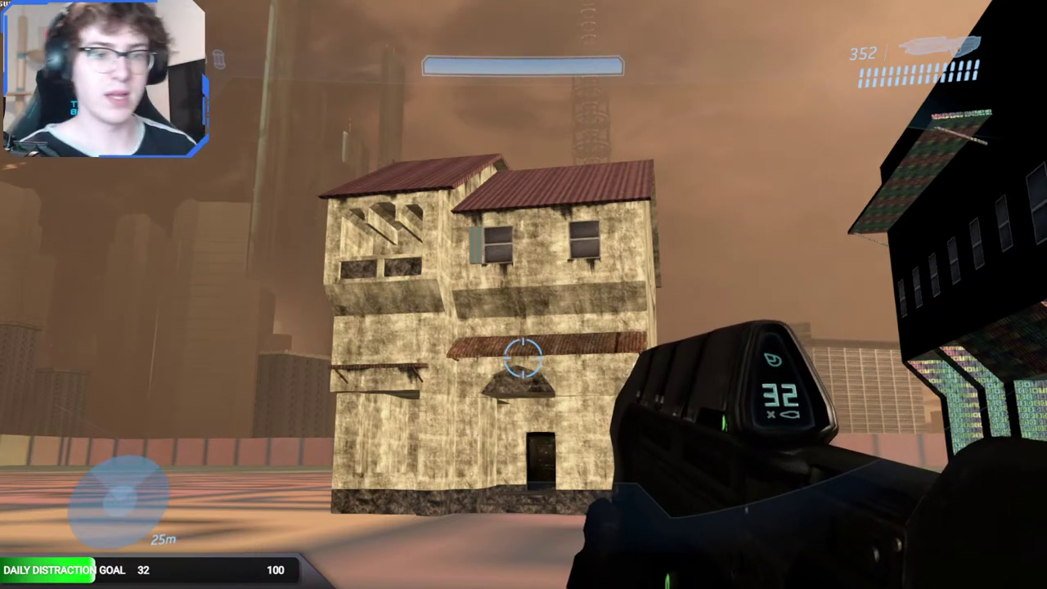
key("w")
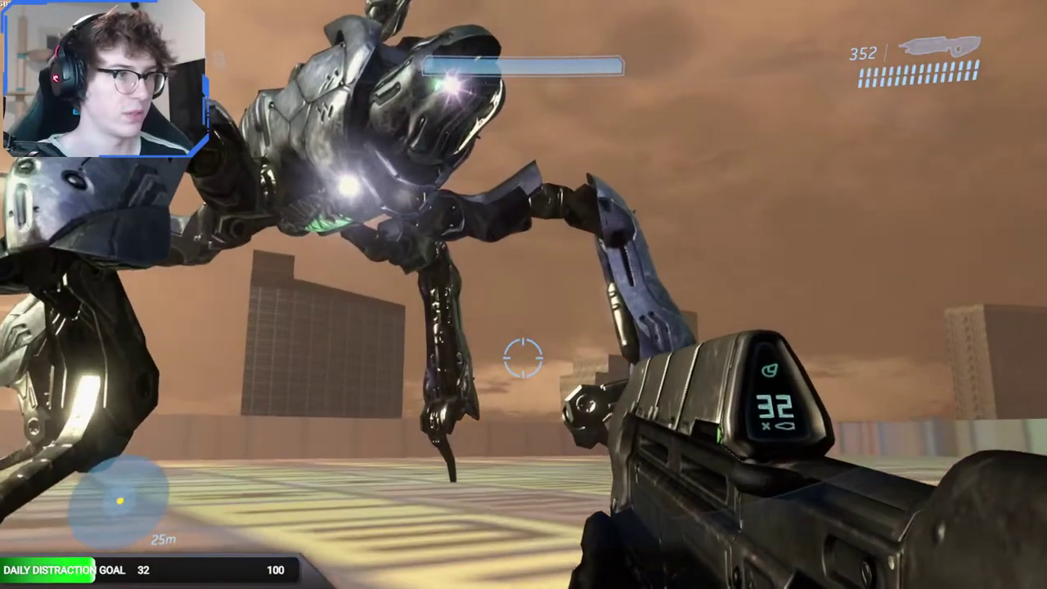
key("Escape")
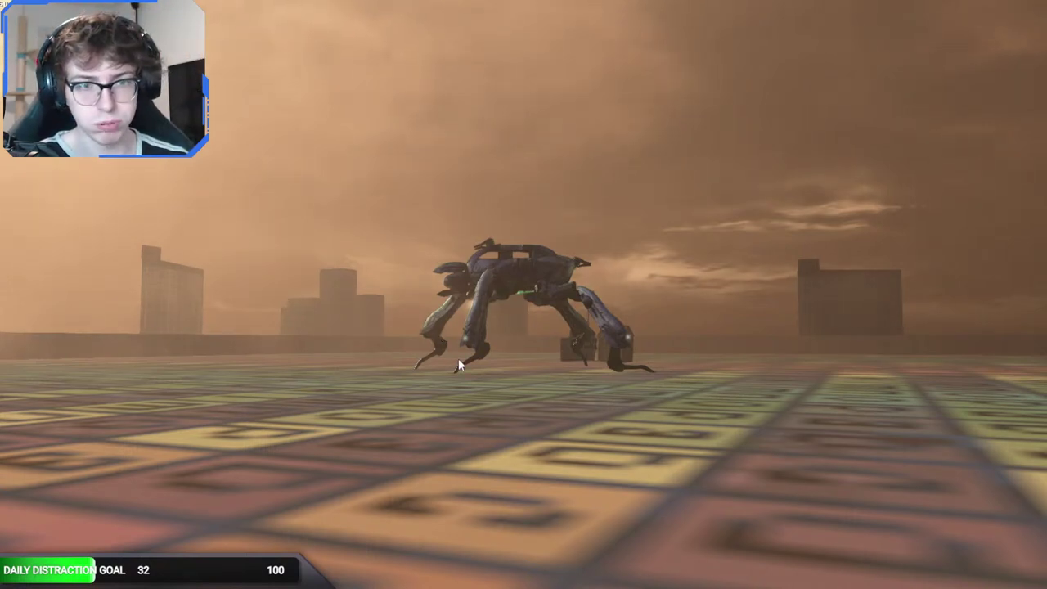
Step: Fly the editor camera back to the building and examine its front, side walls and concrete base from outside
middle_click_drag(458, 359, 470, 455)
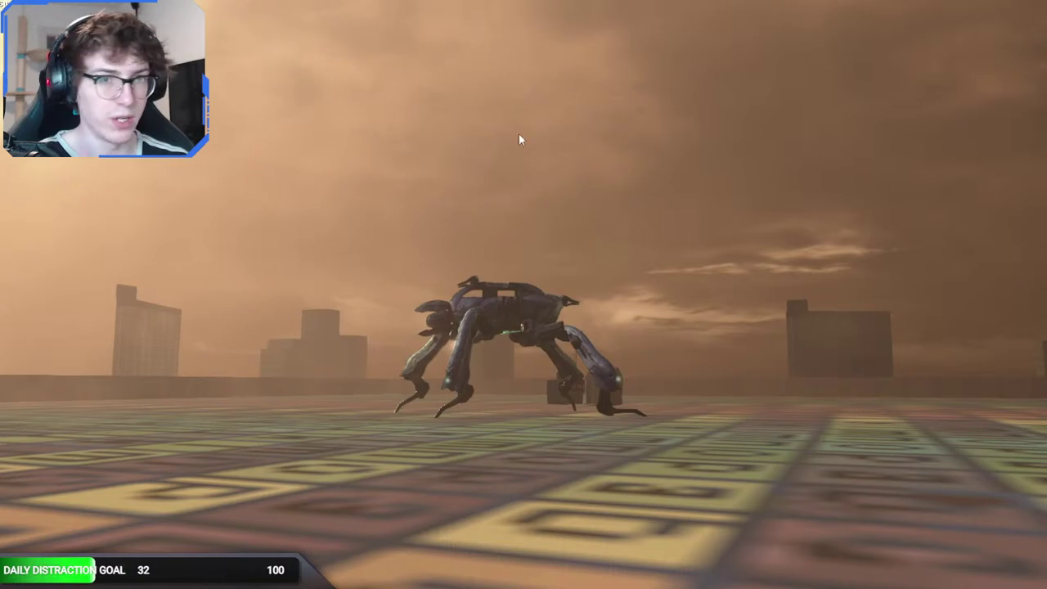
right_click_drag(618, 378, 259, 553)
key("w")
key("d")
key("a")
key("e")
key("s")
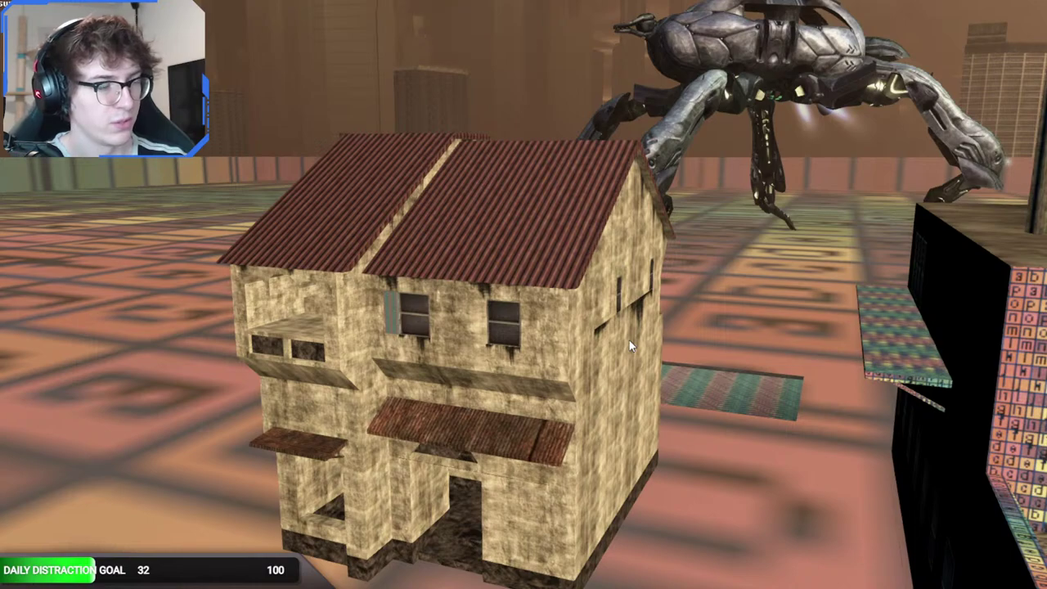
right_click_drag(628, 339, 619, 211)
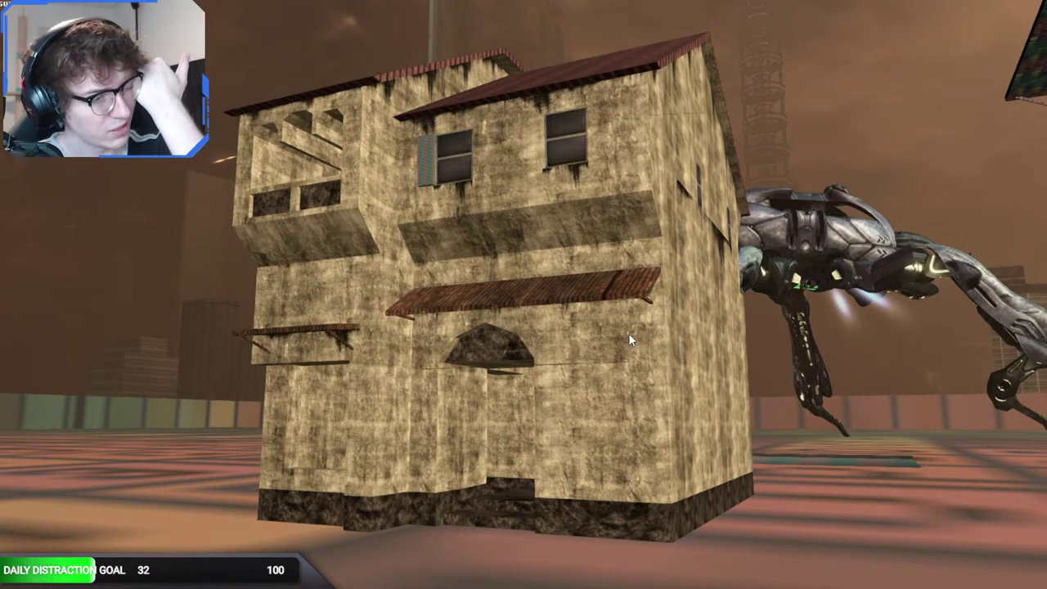
right_click_drag(629, 336, 644, 312)
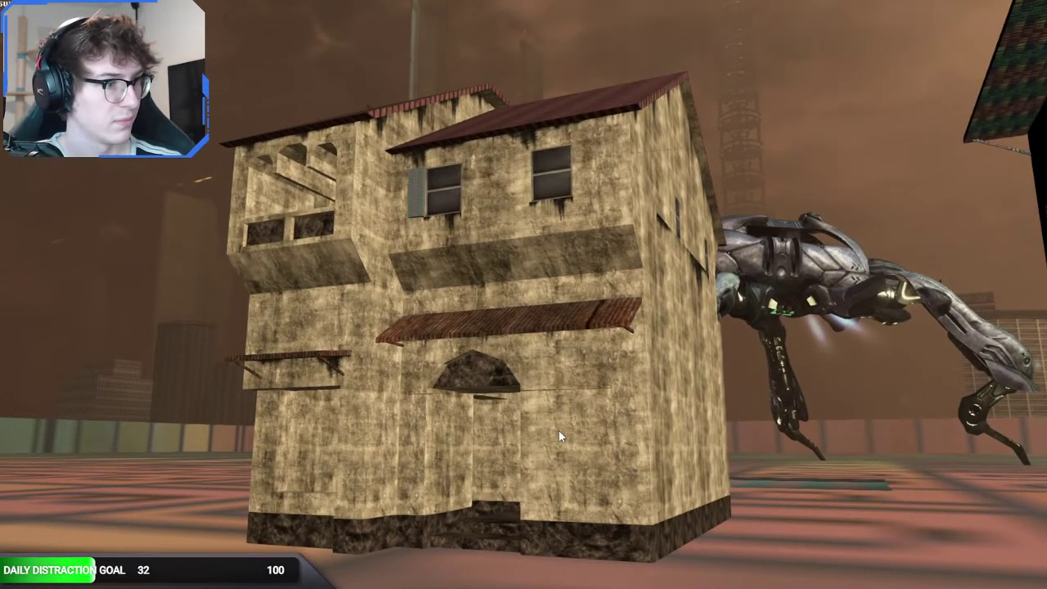
mouse_move(483, 459)
right_mouse_down()
mouse_move(605, 454)
mouse_move(483, 459)
right_mouse_up()
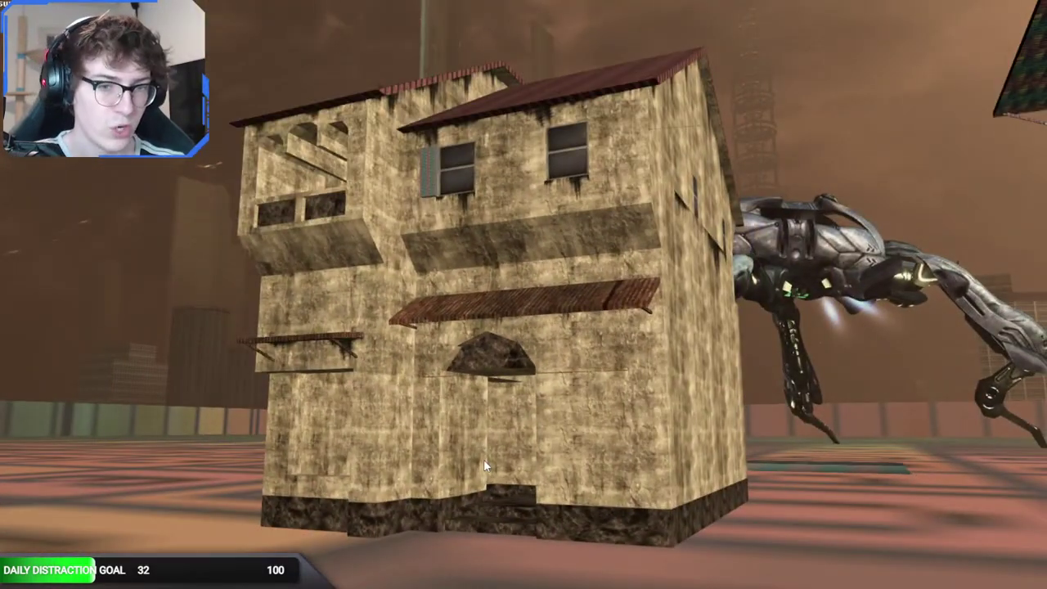
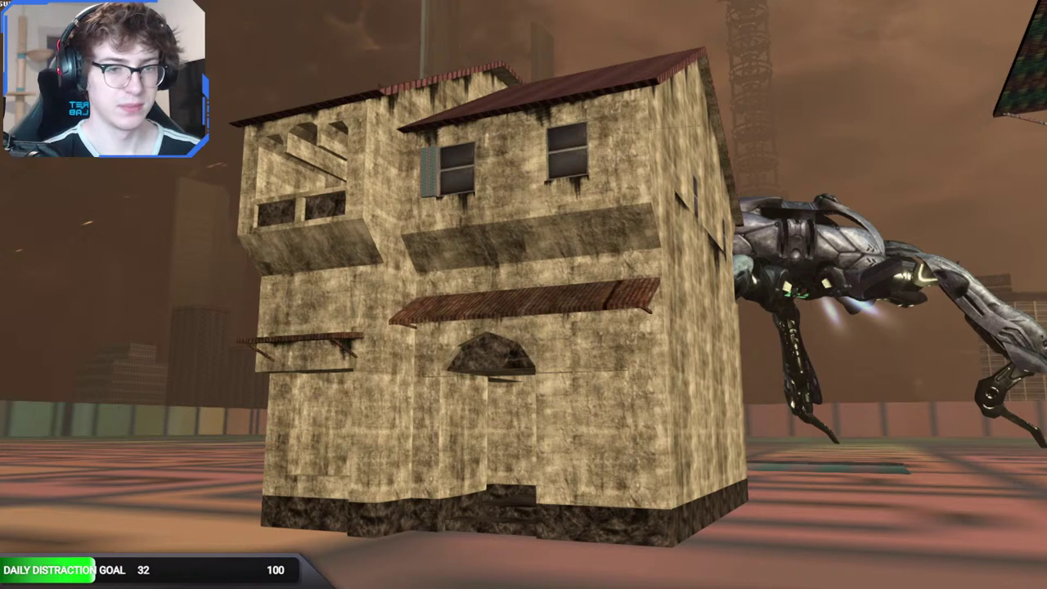
left_click_drag(452, 346, 512, 358)
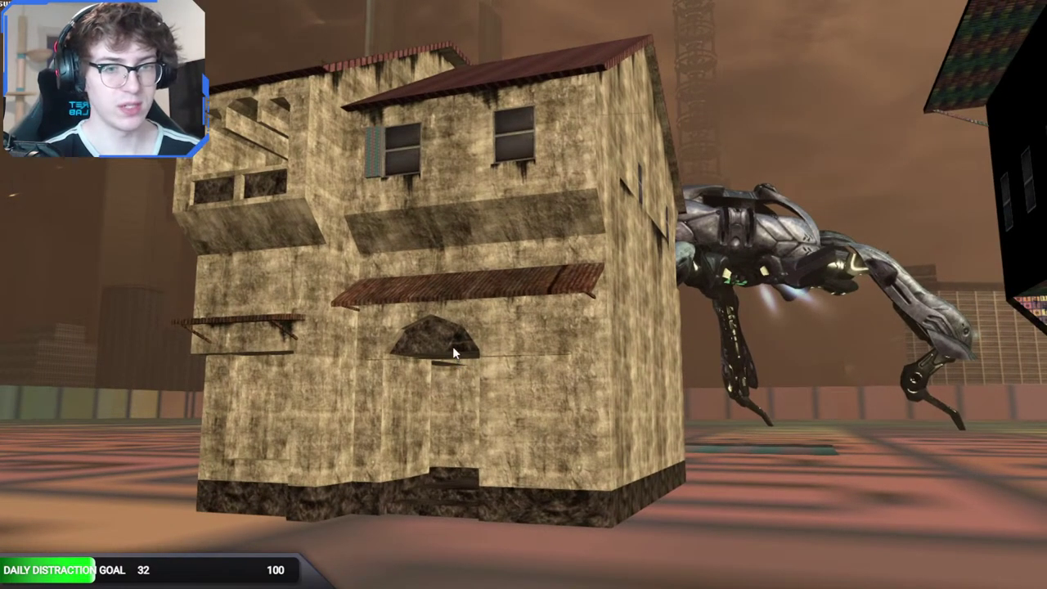
right_click_drag(451, 343, 429, 325)
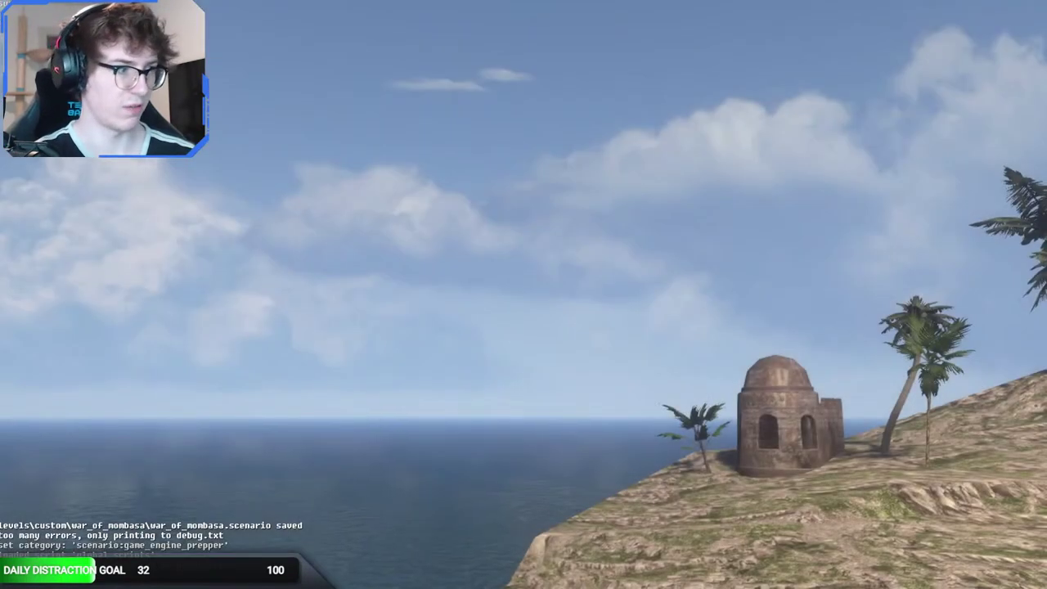
Step: Fly through the ruins of the beach level to examine the stone arches, broken wall edges and brick textures
key("w")
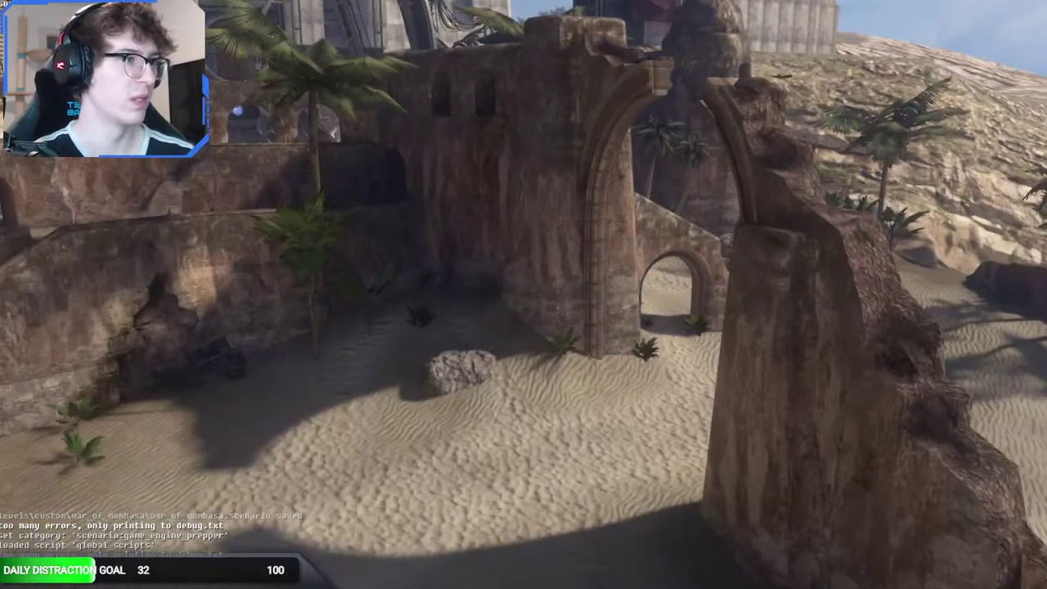
key("w")
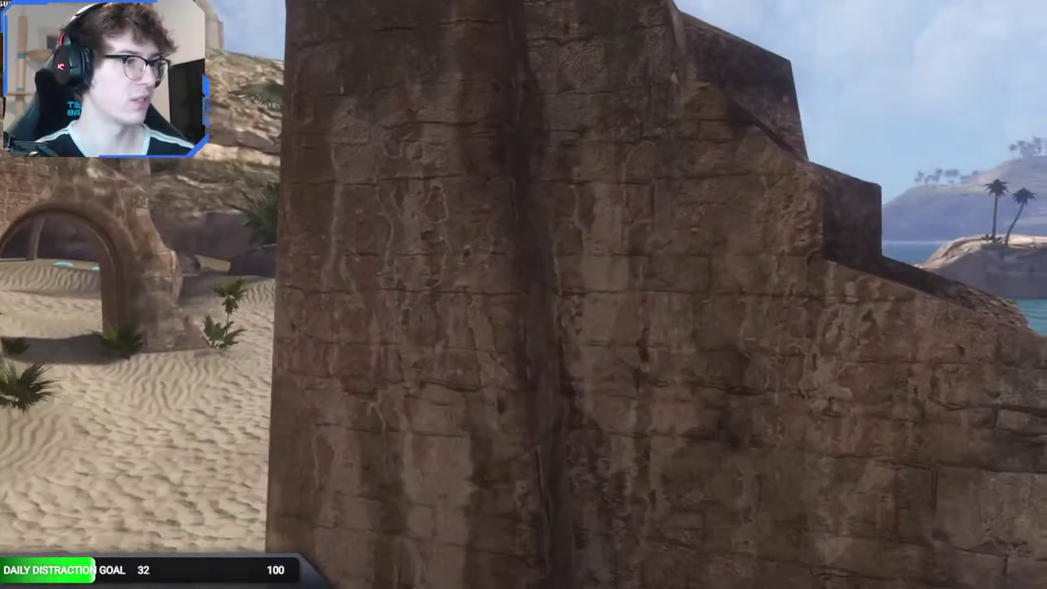
key("d")
key("w")
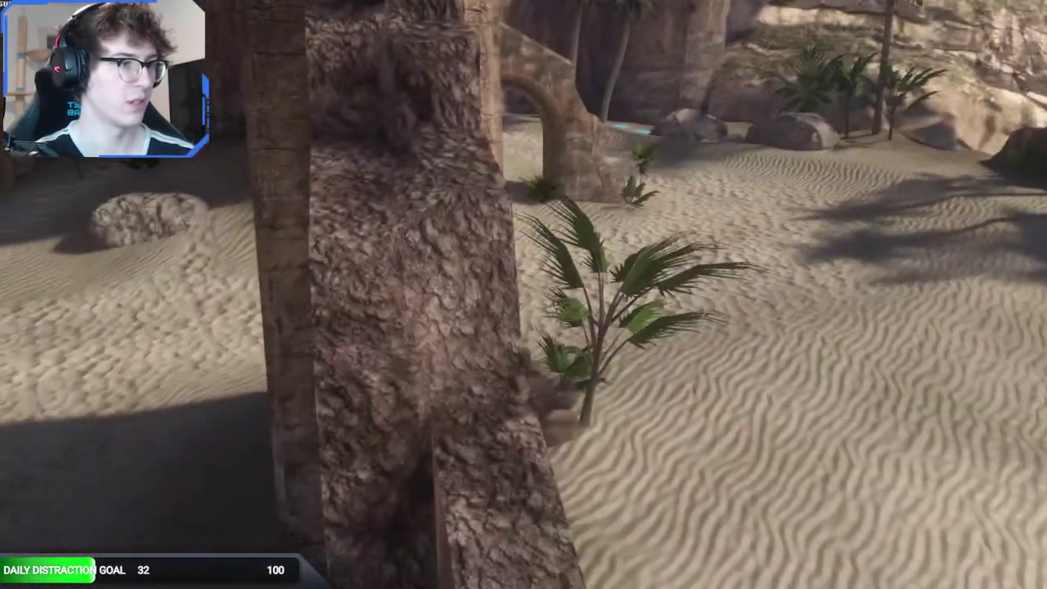
key("w")
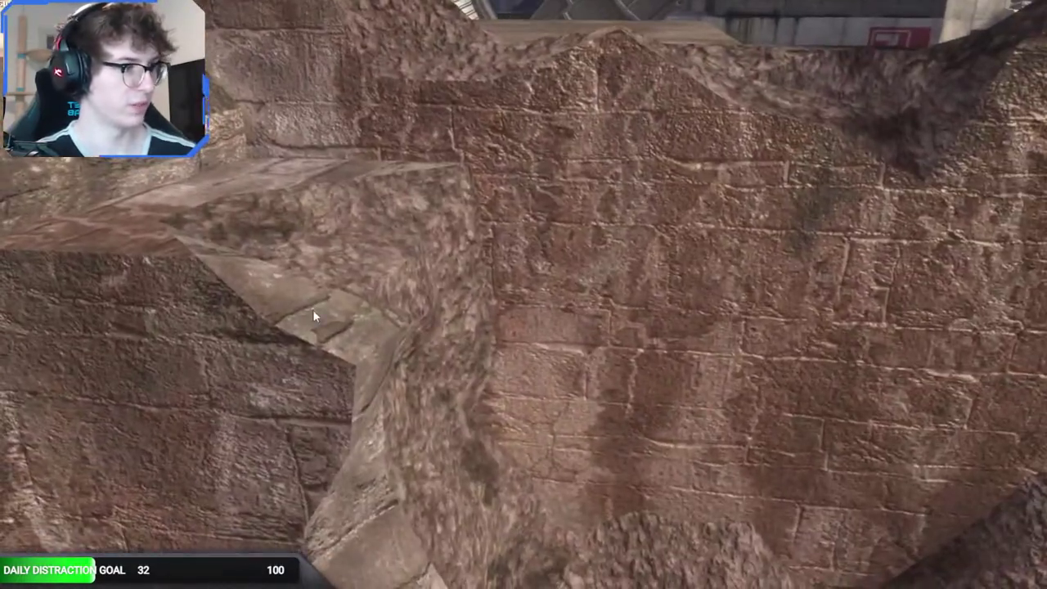
middle_click_drag(313, 310, 368, 409)
key("s")
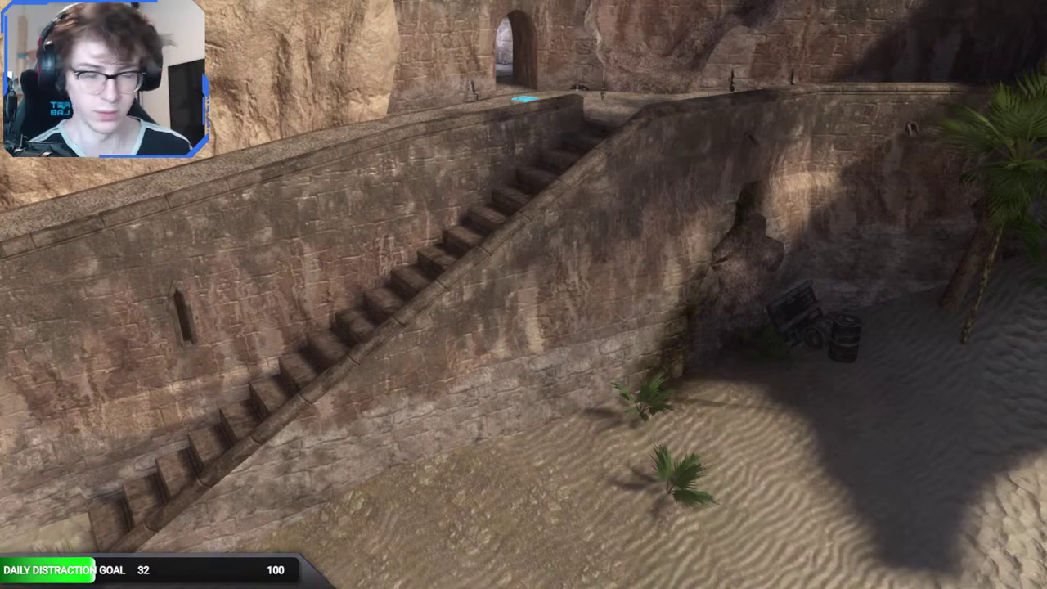
Step: Examine the wall below the stone staircase and the broken hole beside it, checking how the brick and rock surfaces meet
left_click(386, 278)
key("w")
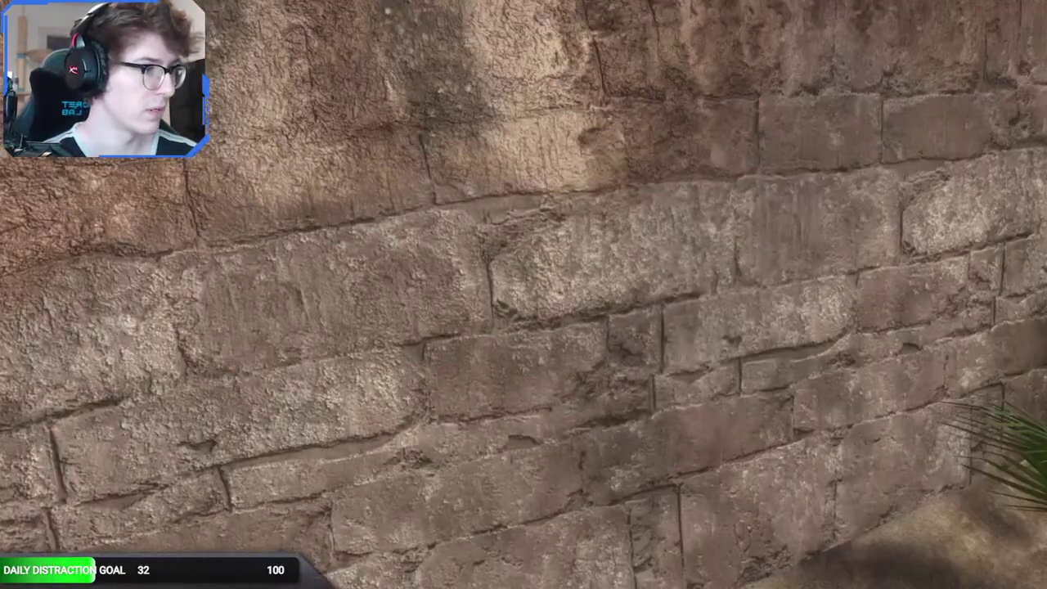
key("s")
key("s")
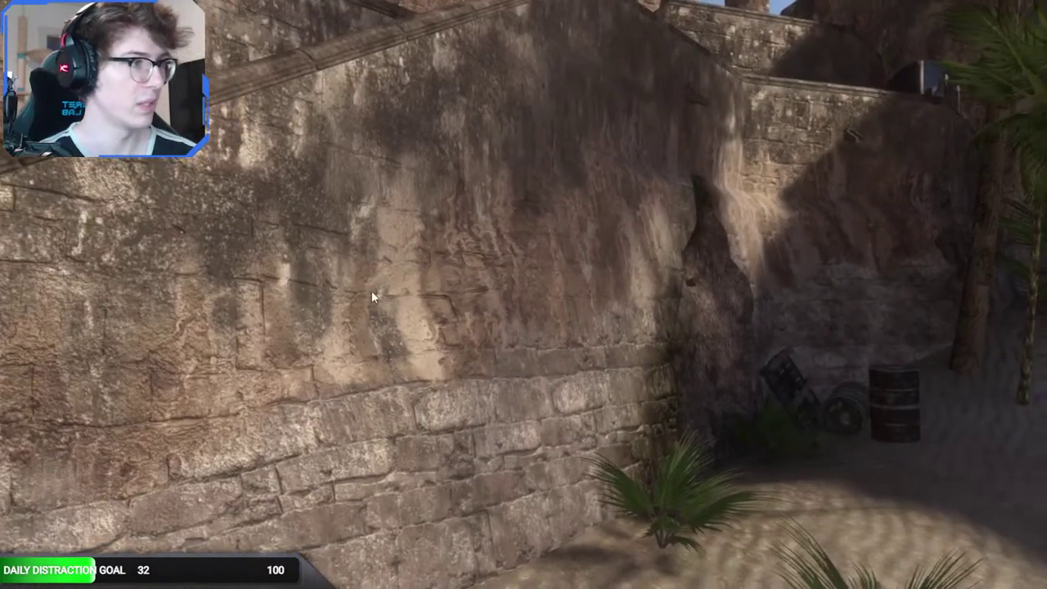
key("w")
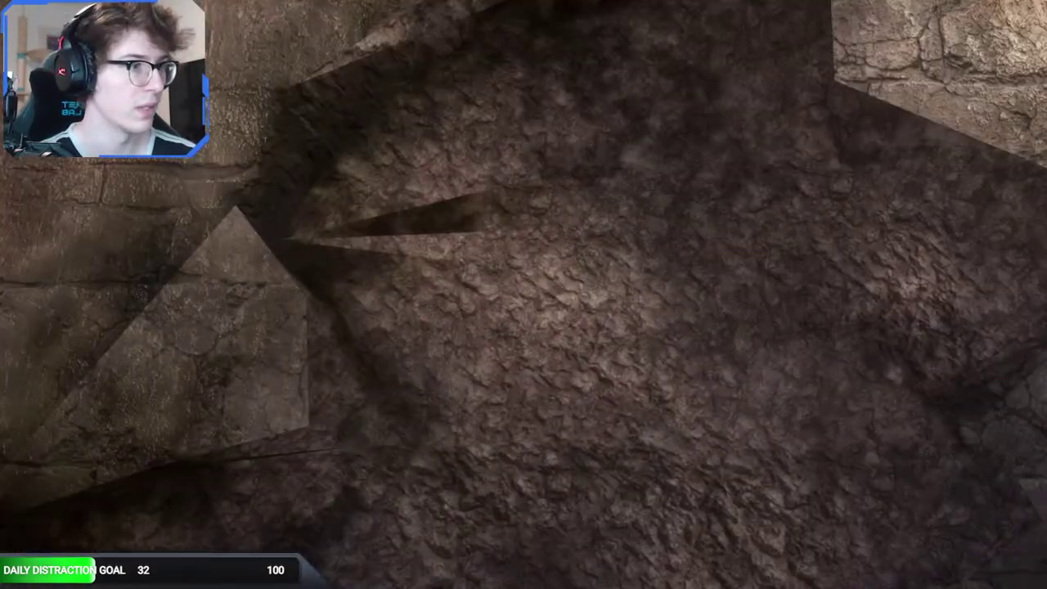
mouse_move(450, 235)
right_mouse_down()
mouse_move(483, 294)
mouse_move(450, 310)
mouse_move(605, 299)
mouse_move(433, 287)
mouse_move(454, 290)
mouse_move(368, 344)
mouse_move(385, 409)
mouse_move(327, 327)
mouse_move(337, 335)
mouse_move(319, 356)
mouse_move(283, 357)
mouse_move(385, 344)
mouse_move(452, 230)
right_mouse_up()
key("w")
key("w")
key("w")
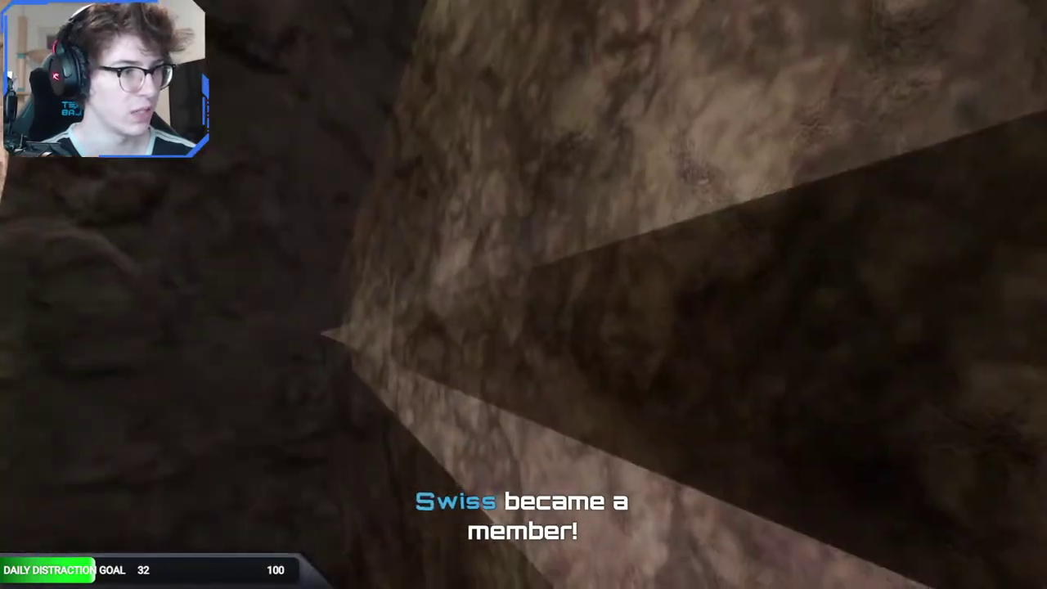
key("s")
key("s")
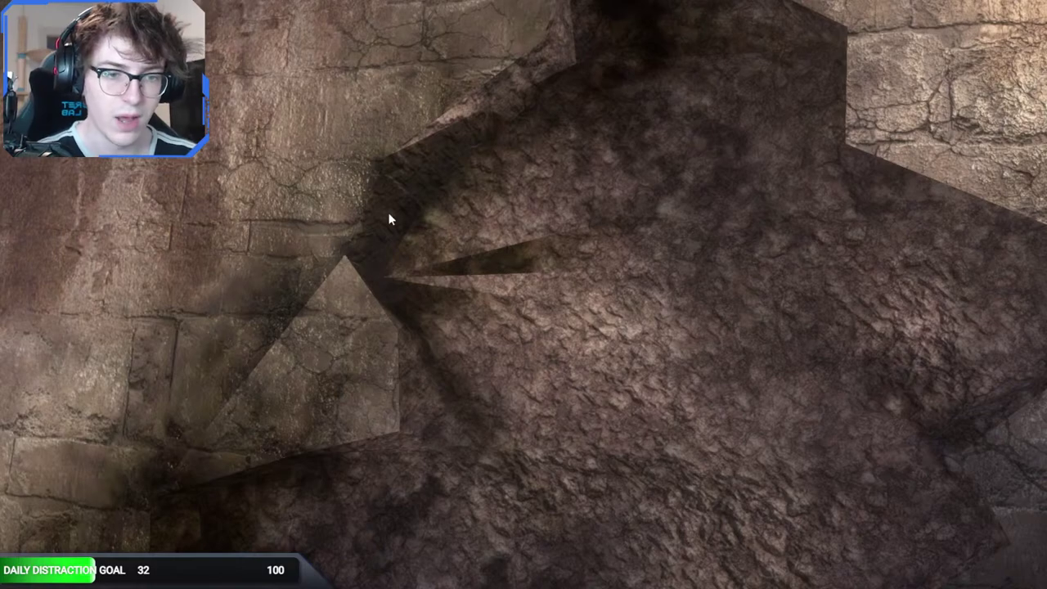
Step: Leave the broken wall and fly along the sandy shore to examine how the beach terrain slopes into the water
right_click_drag(390, 206, 979, 225)
key("s")
key("w")
key("w")
key("a")
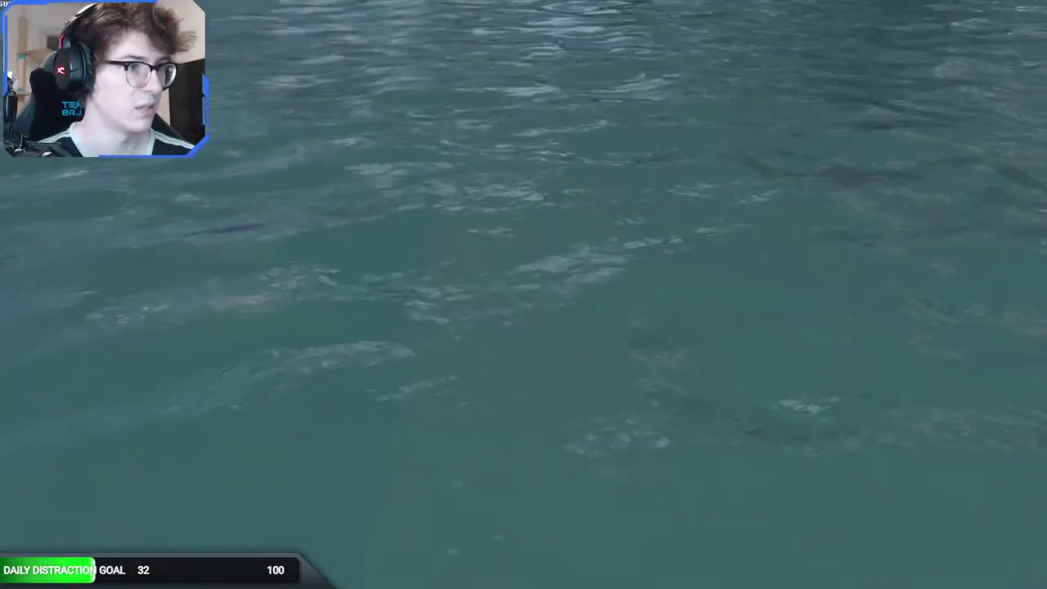
key("w")
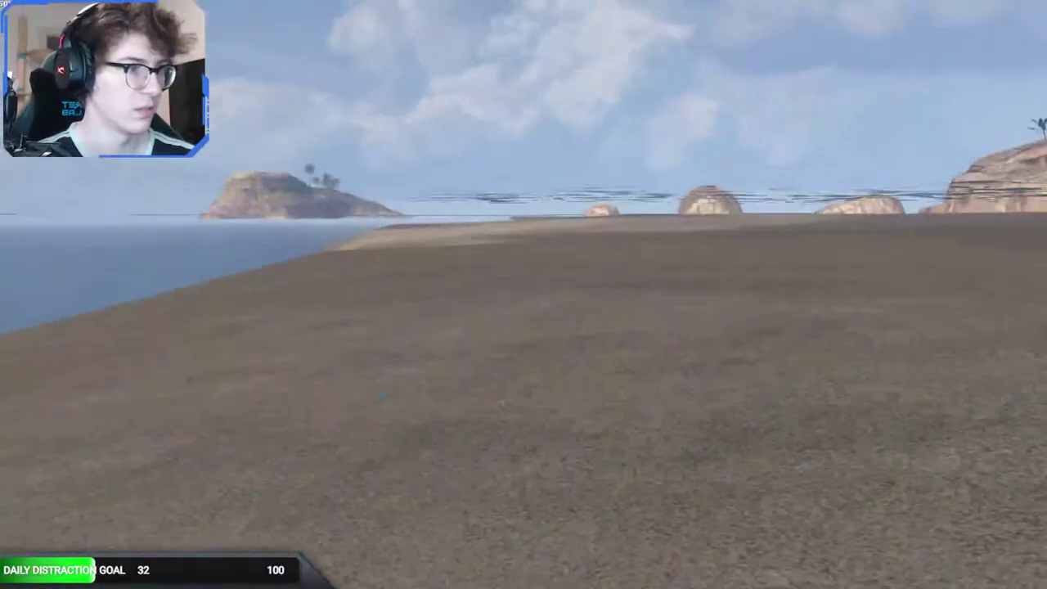
key("w")
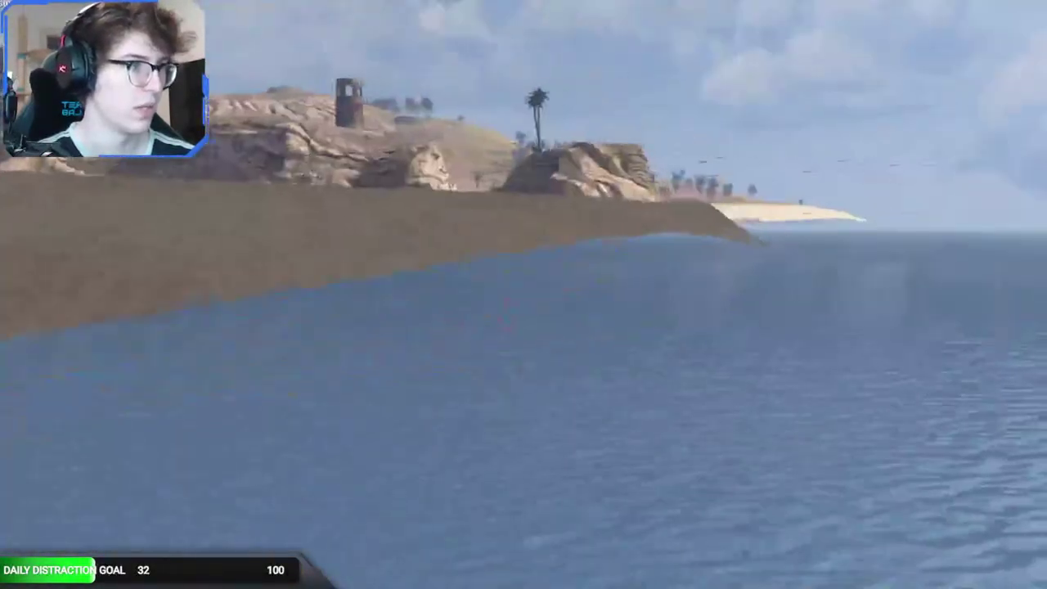
key("w")
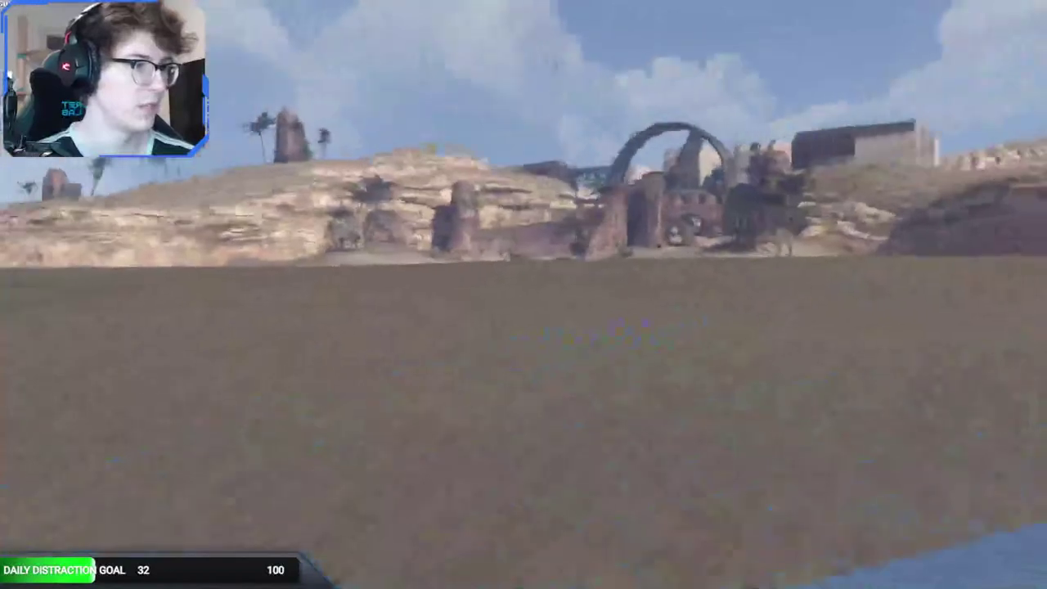
key("a")
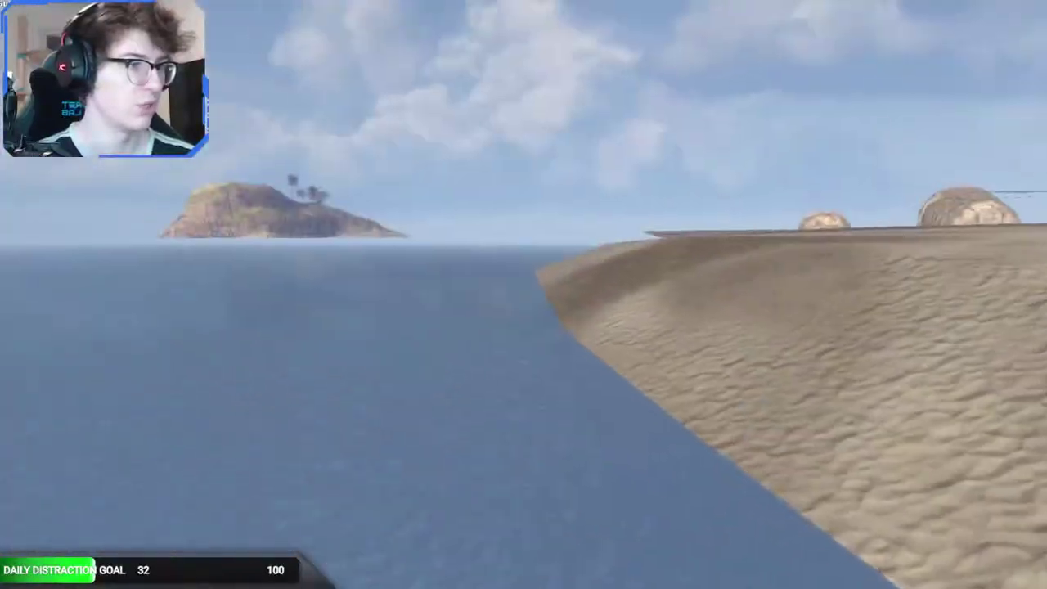
key("w")
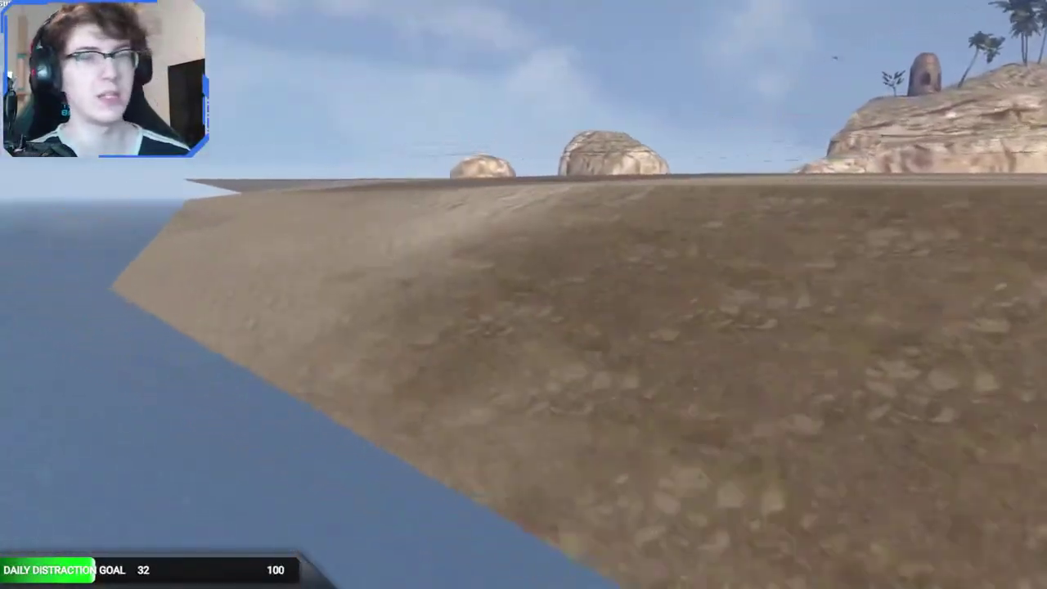
key("w")
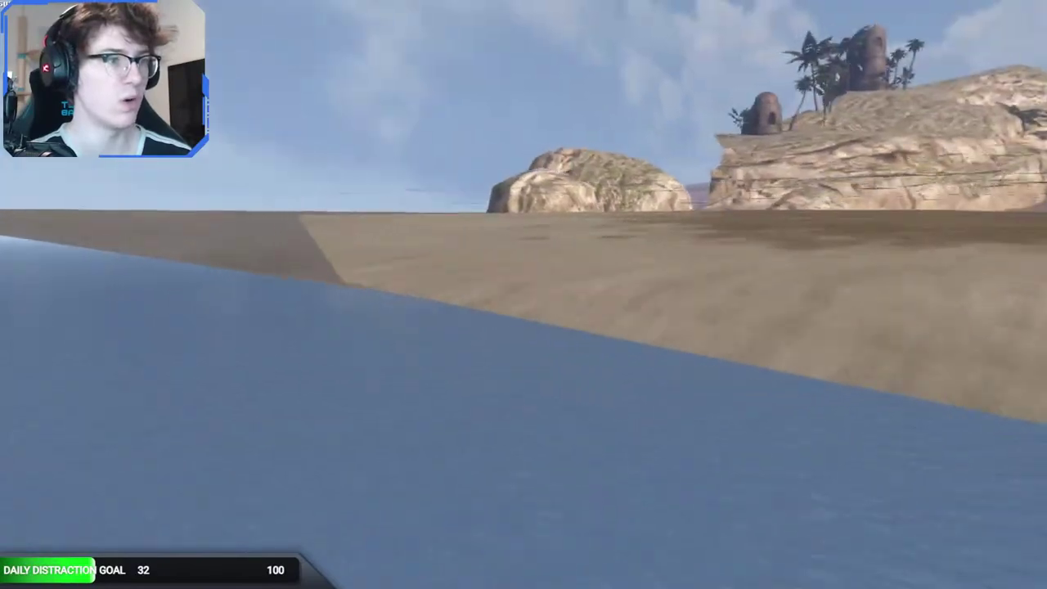
key("w")
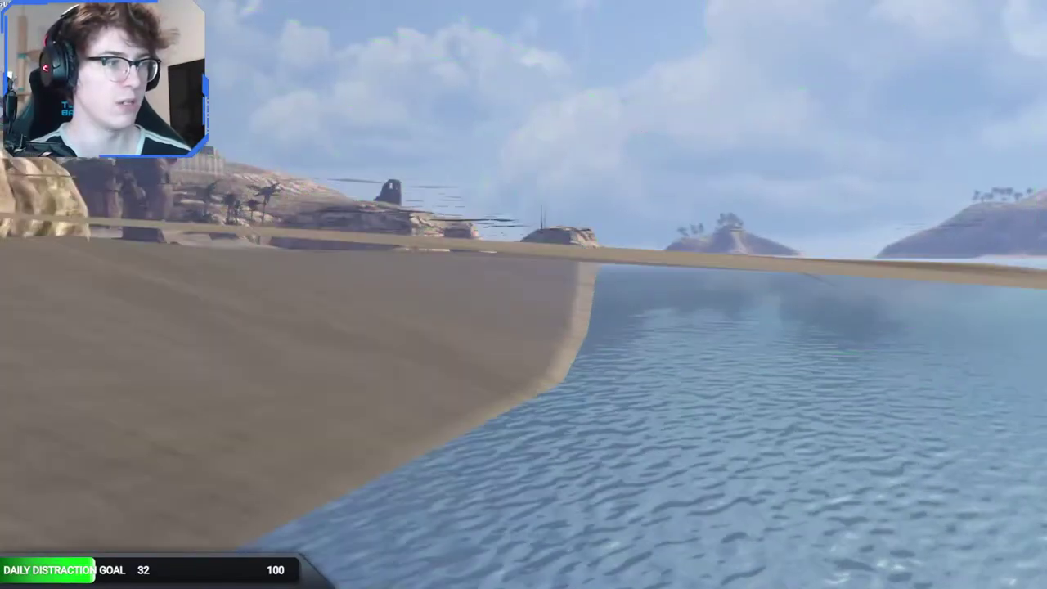
key("w")
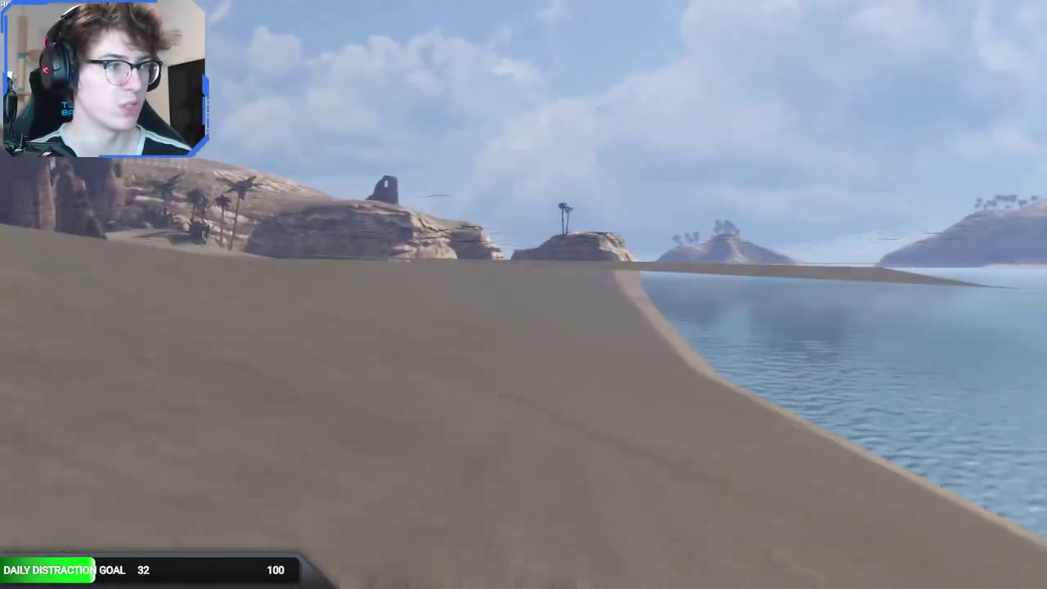
Step: Examine the shallow seabed below the surface and the outer edge of the beach terrain over open water
key("w")
key("w")
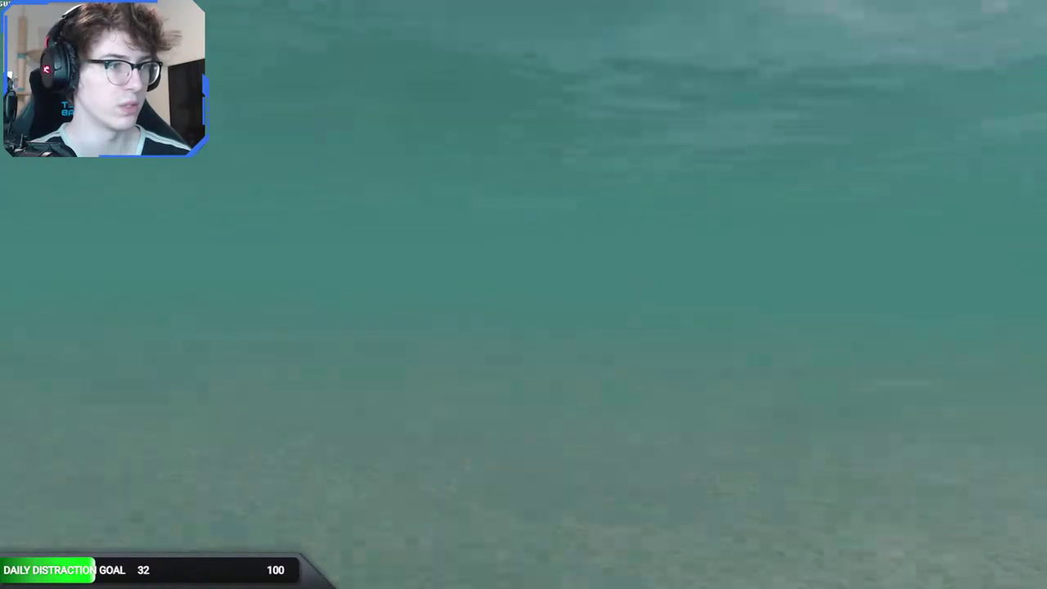
key("w")
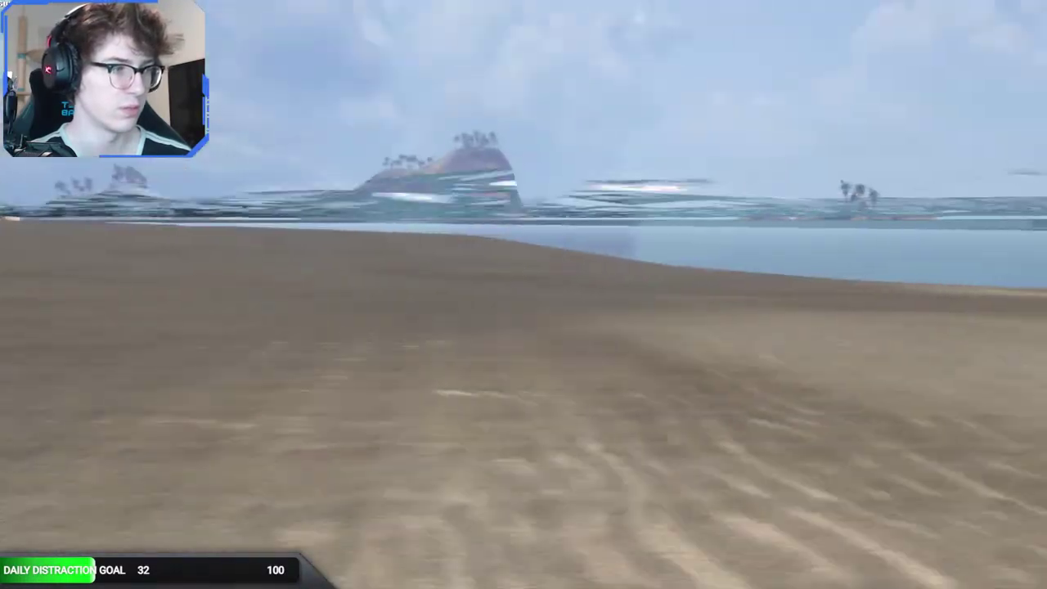
key("w")
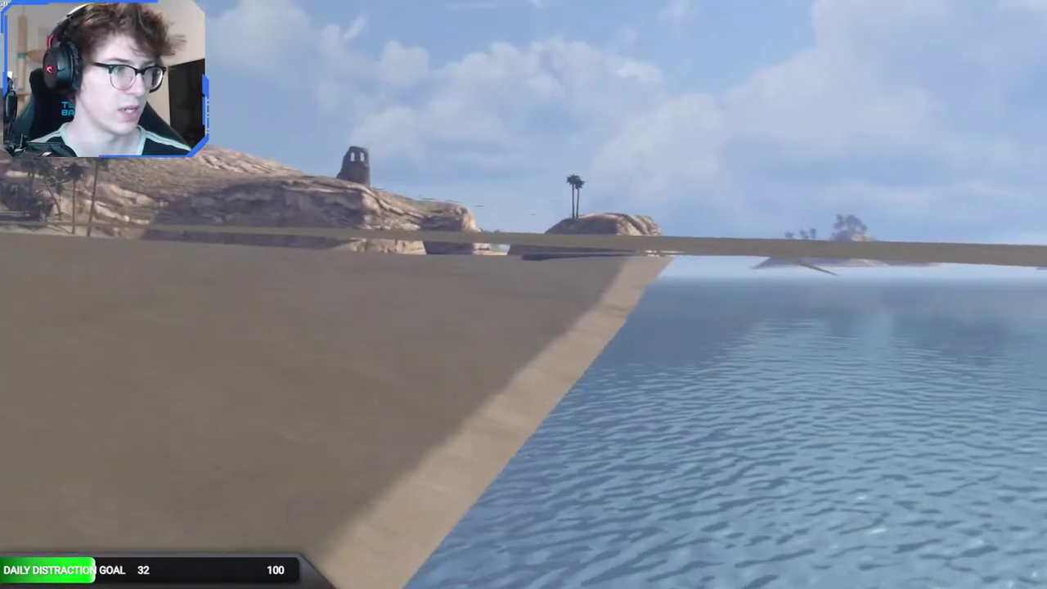
key("w")
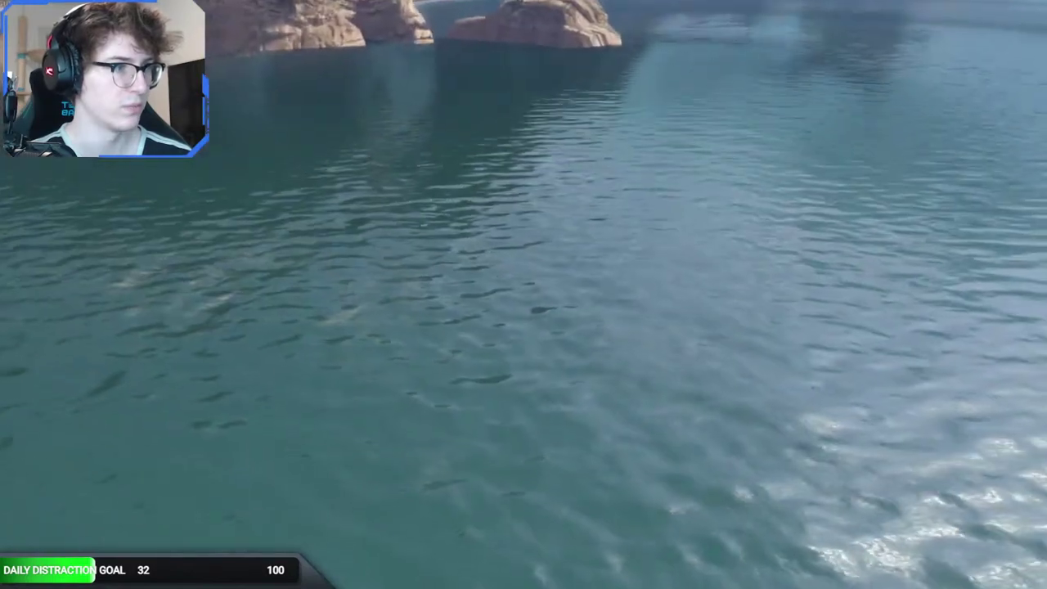
key("w")
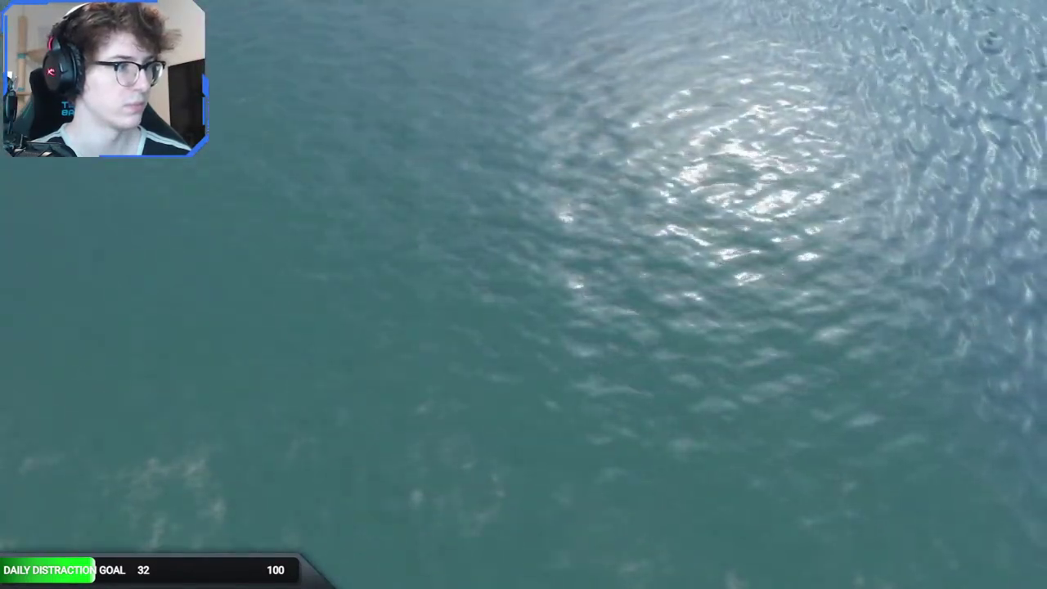
key("w")
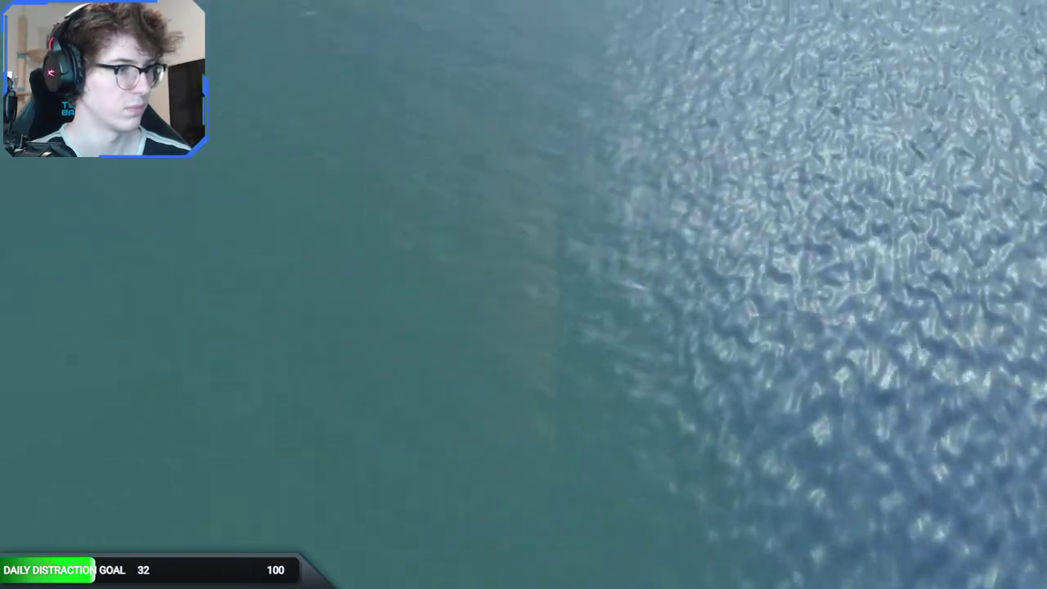
Step: Examine the rock cliffs' geometry edges at the waterline from outside the level, including where the mesh ends below the water
right_click_drag(391, 199, 391, 199)
key("w")
key("w")
key("s")
key("w")
key("s")
middle_click_drag(391, 199, 391, 199)
key("d")
right_click_drag(391, 199, 391, 199)
middle_click_drag(391, 199, 391, 198)
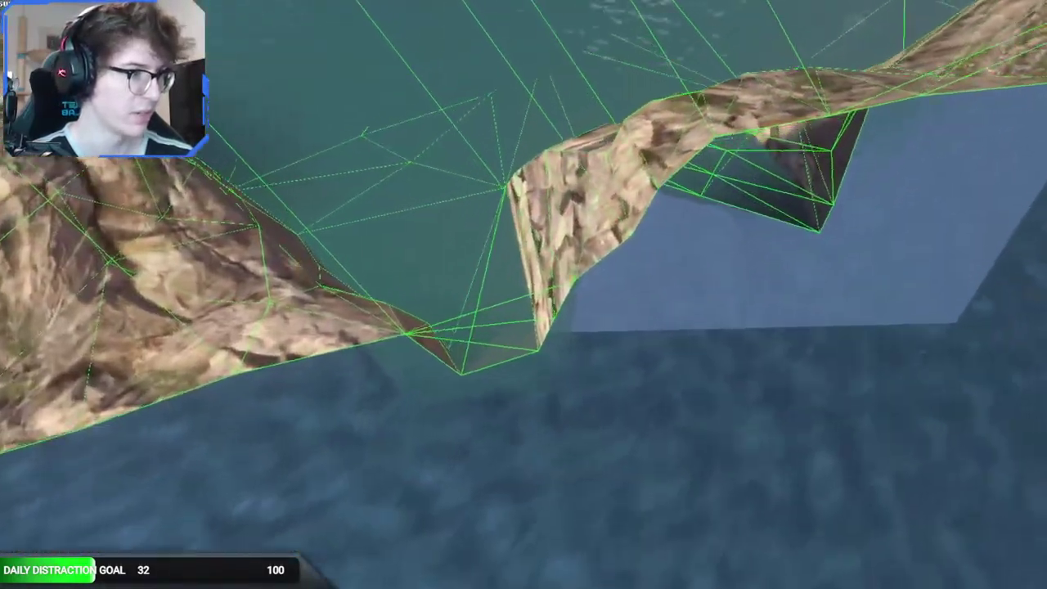
key("w")
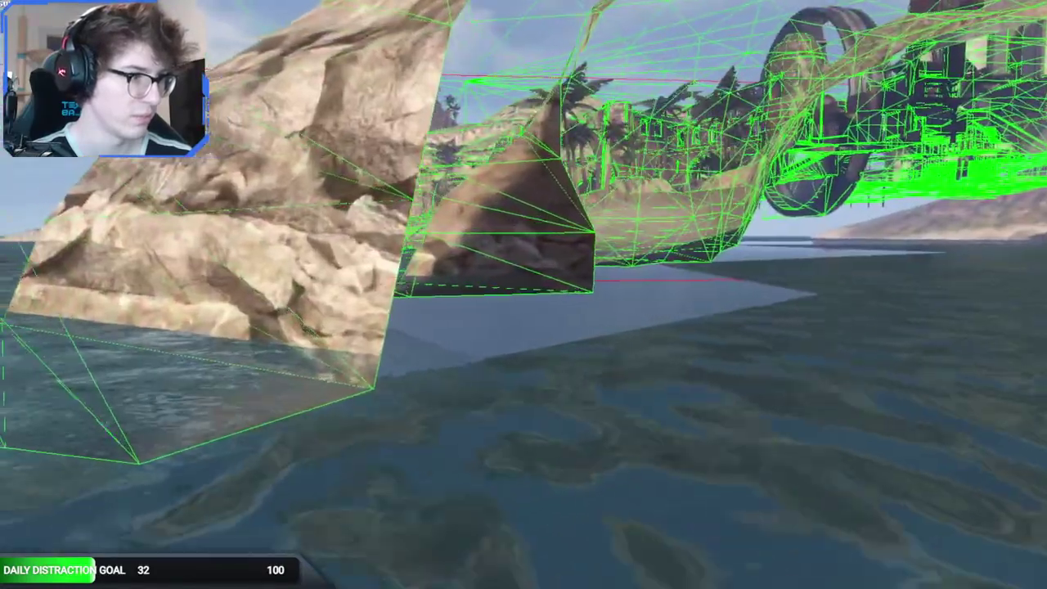
key("a")
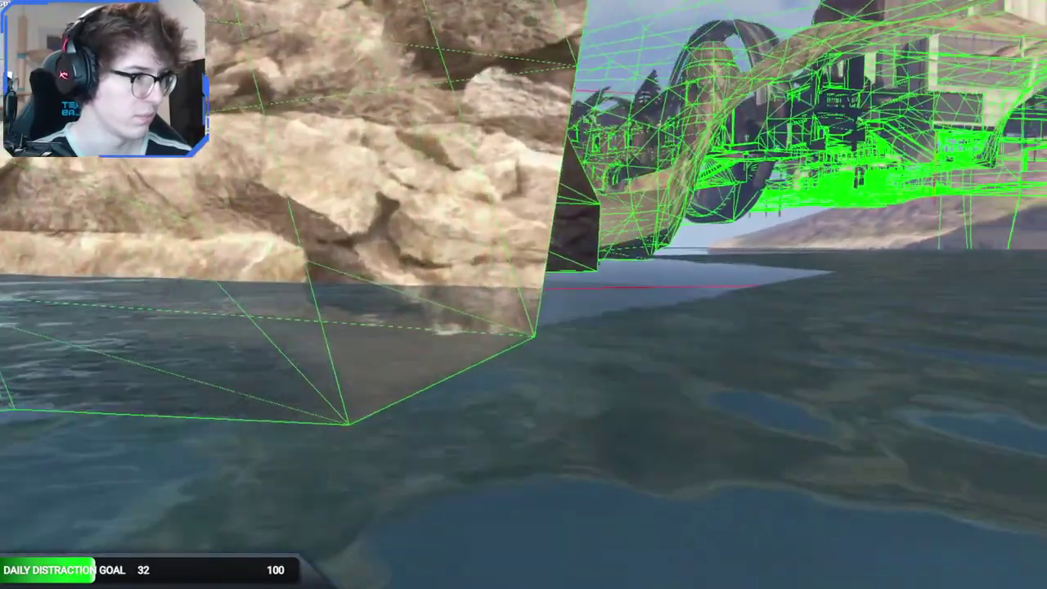
key("d")
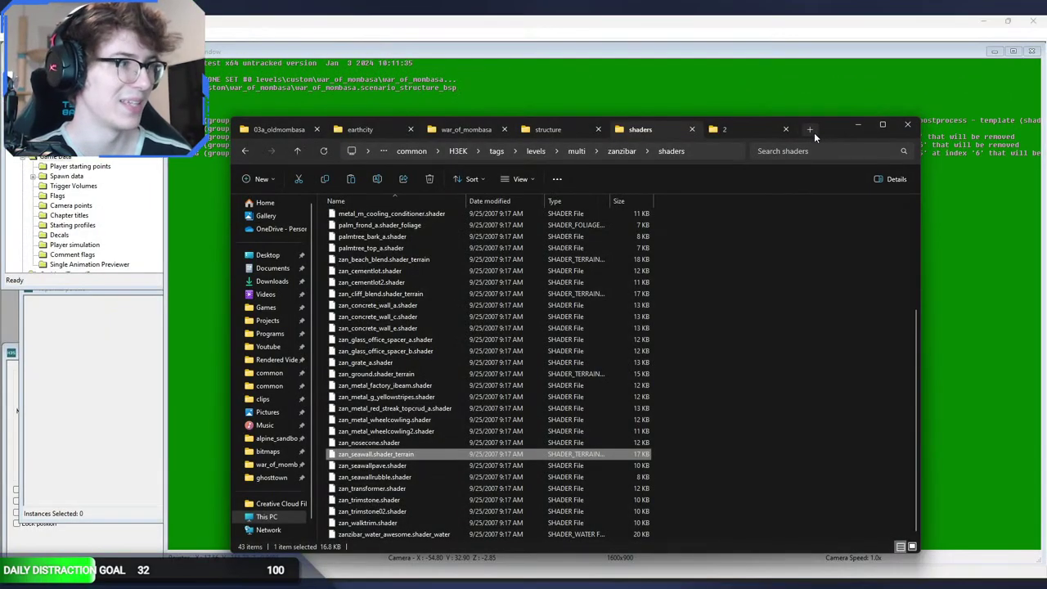
Step: Close the broken_concrete shader in Guerilla and open zan_seawall.shader_terrain from the zanzibar shaders folder
left_click_drag(813, 132, 827, 88)
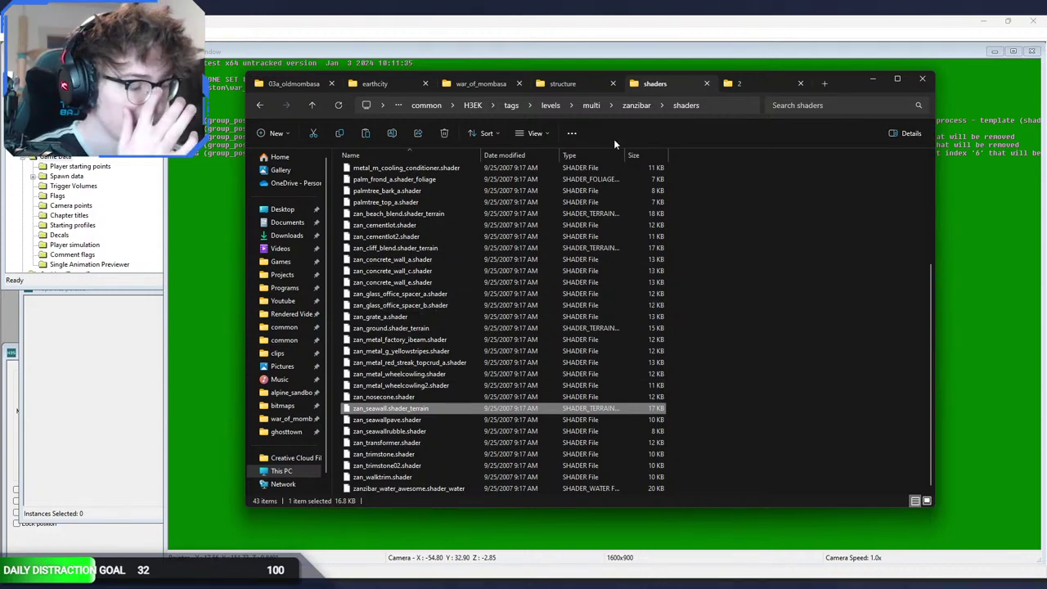
left_click(656, 585)
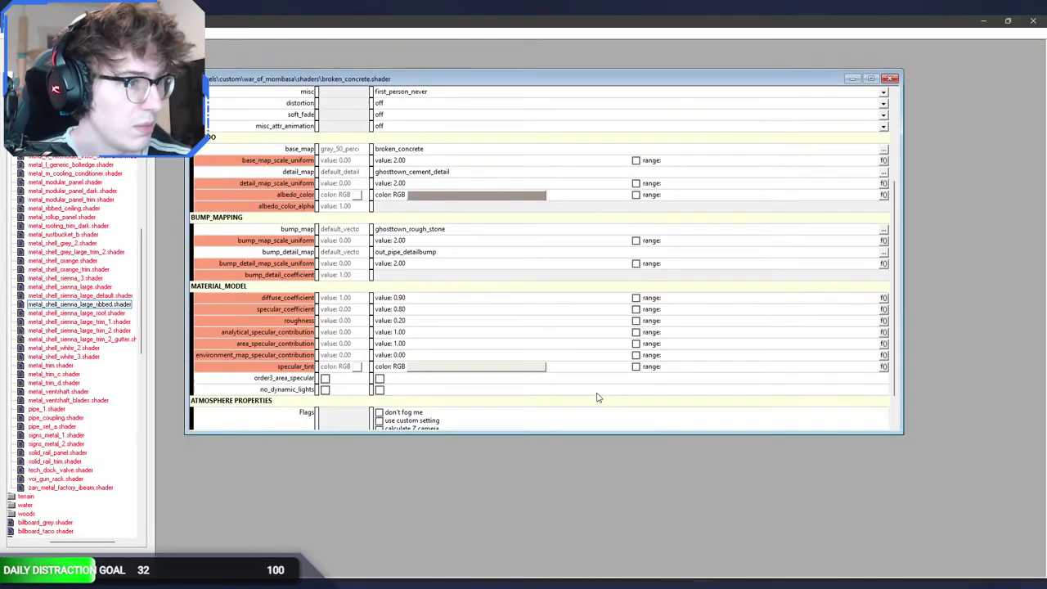
left_click(889, 80)
left_click(703, 584)
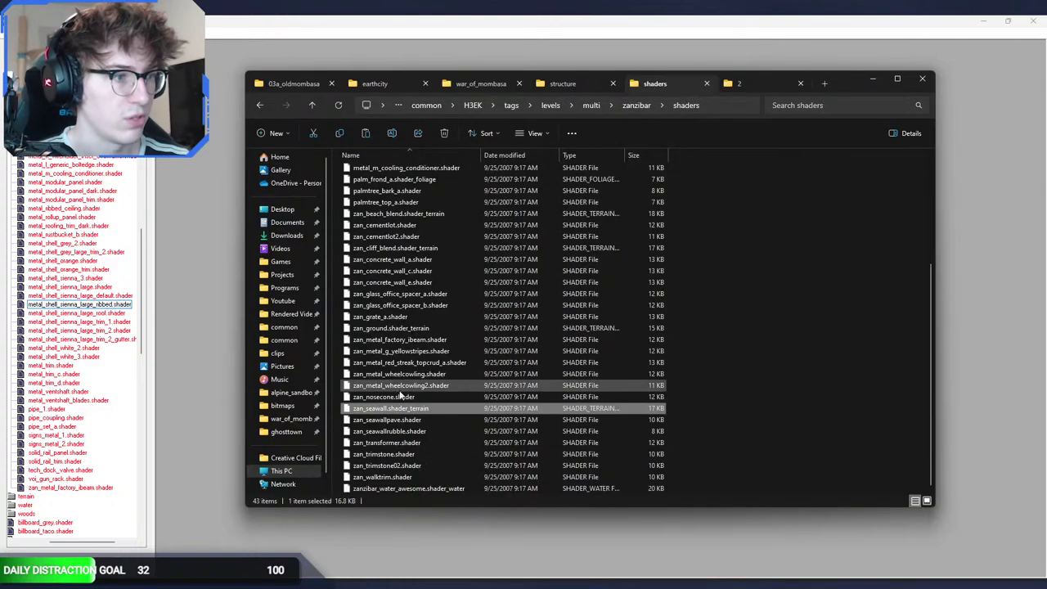
left_click_drag(392, 408, 201, 332)
left_click(199, 328)
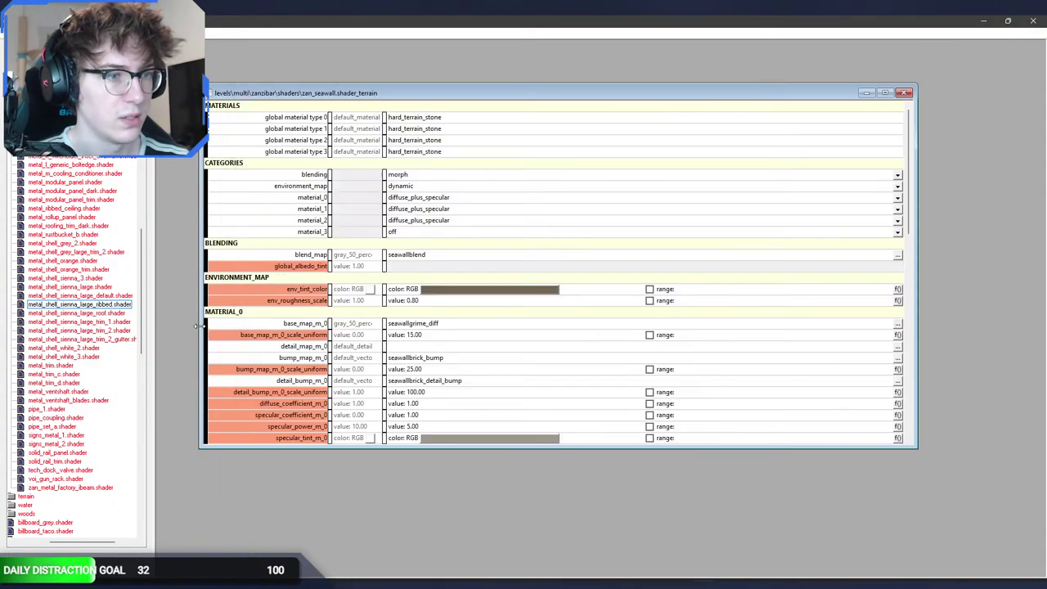
Step: View the seawallgrime_diff bitmap used as material 0's base map, and close it
left_click(454, 324)
double_click(454, 323)
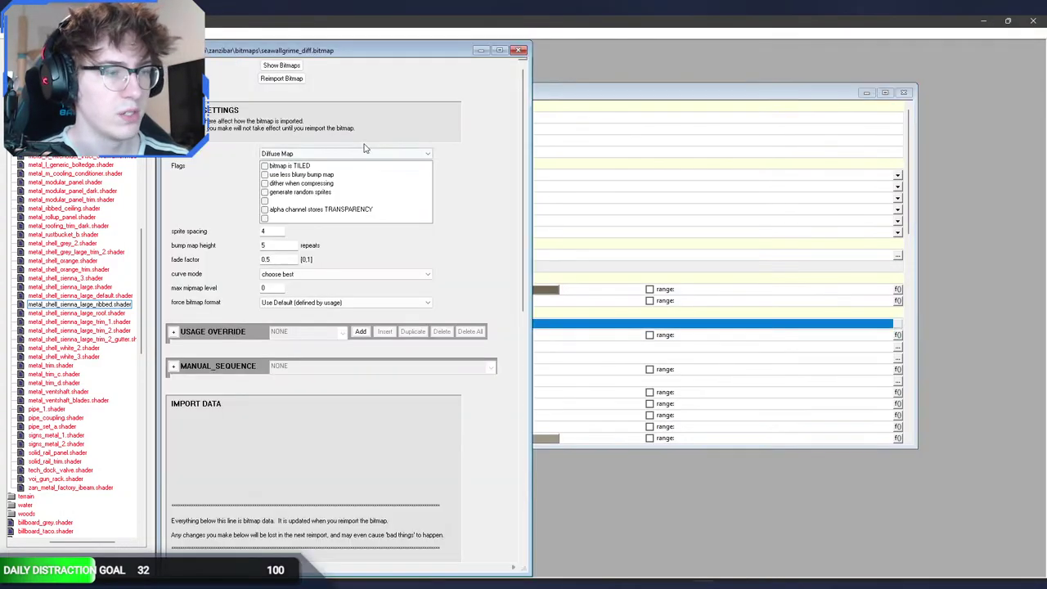
left_click(288, 67)
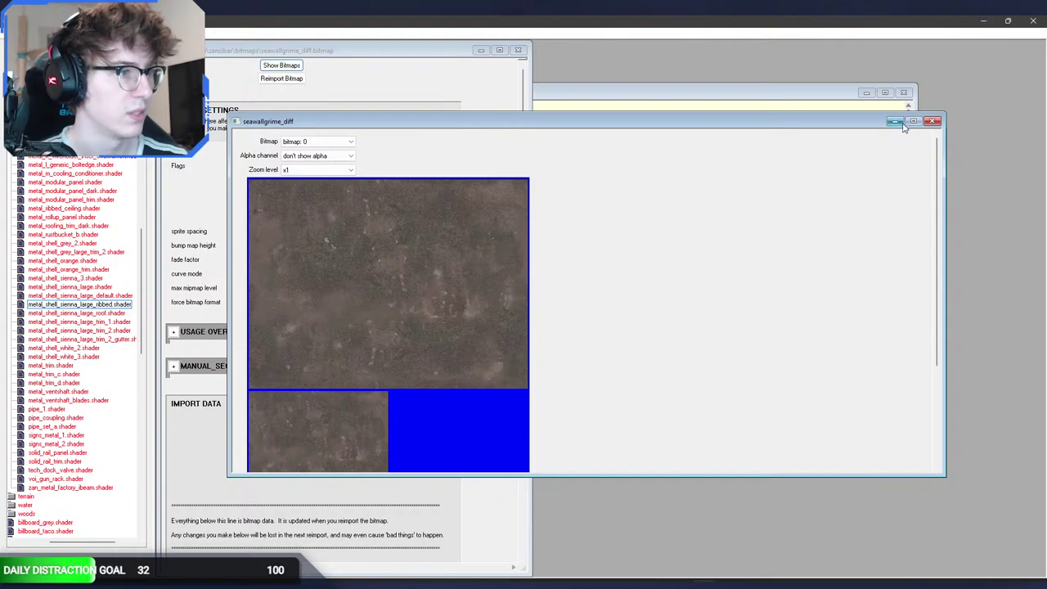
left_click(931, 121)
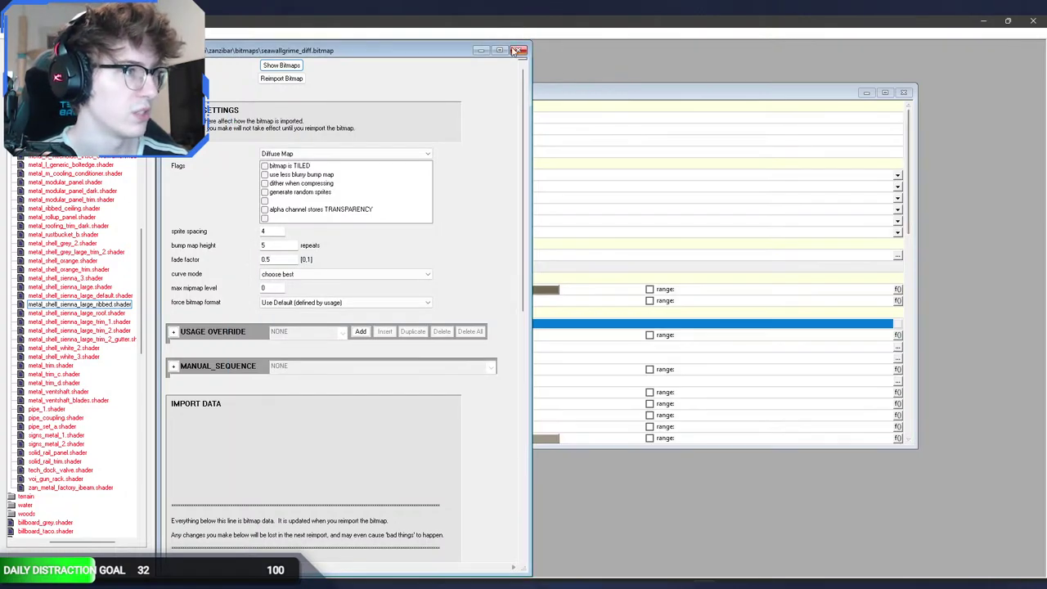
left_click(518, 50)
Step: View the seawallbrick_bump bitmap used as material 0's bump map, and close it
scroll(546, 261, "down", 1)
left_click(448, 324)
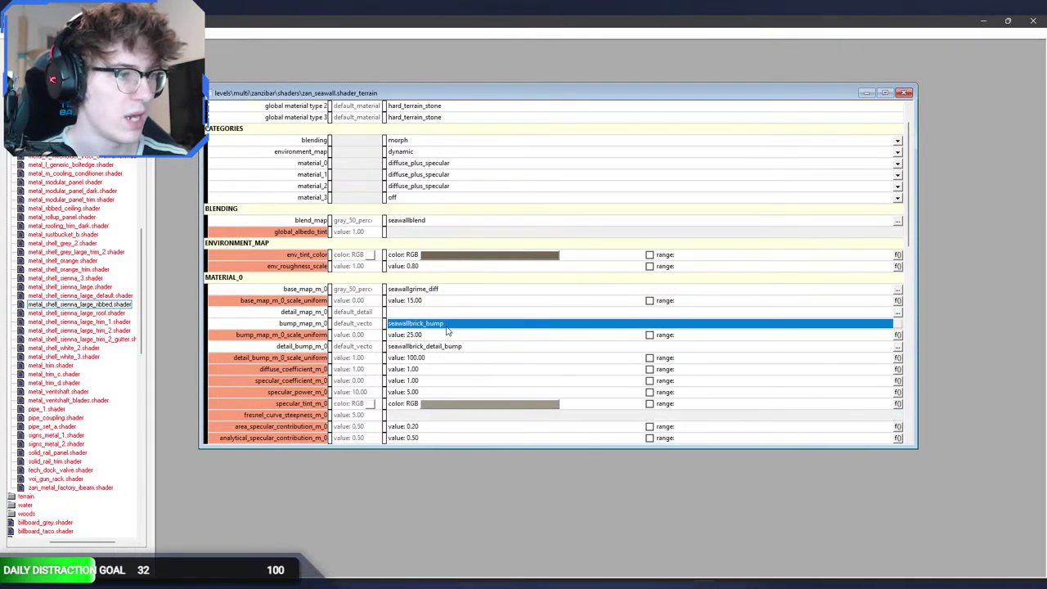
double_click(447, 327)
left_click(290, 66)
scroll(826, 253, "down", 3)
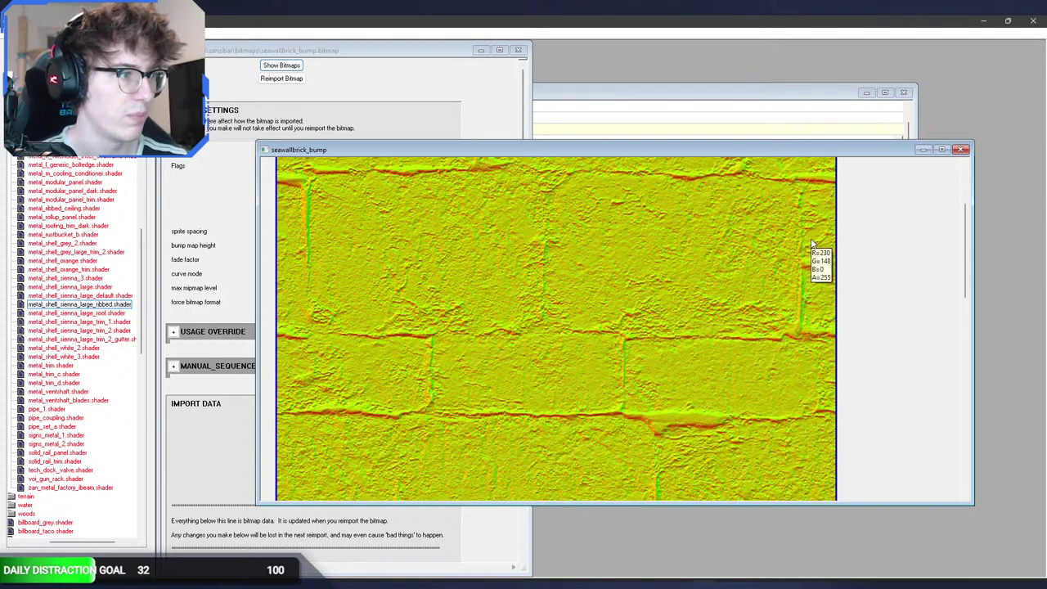
left_click(962, 149)
left_click(517, 50)
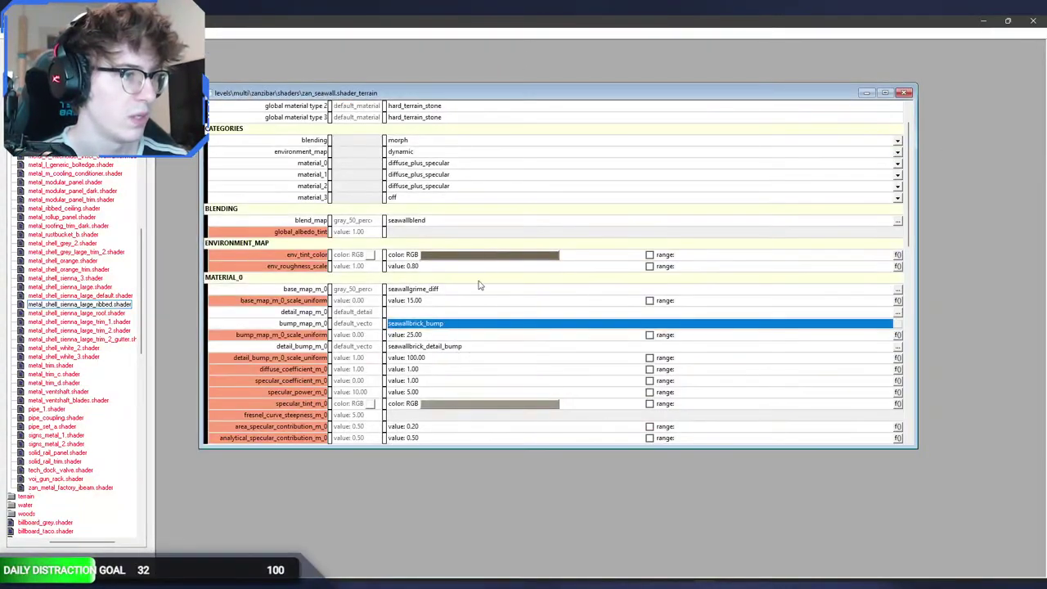
Step: View the seawallbrick_detail_bump bitmap used as material 0's detail bump, and close it
left_click(454, 347)
double_click(454, 347)
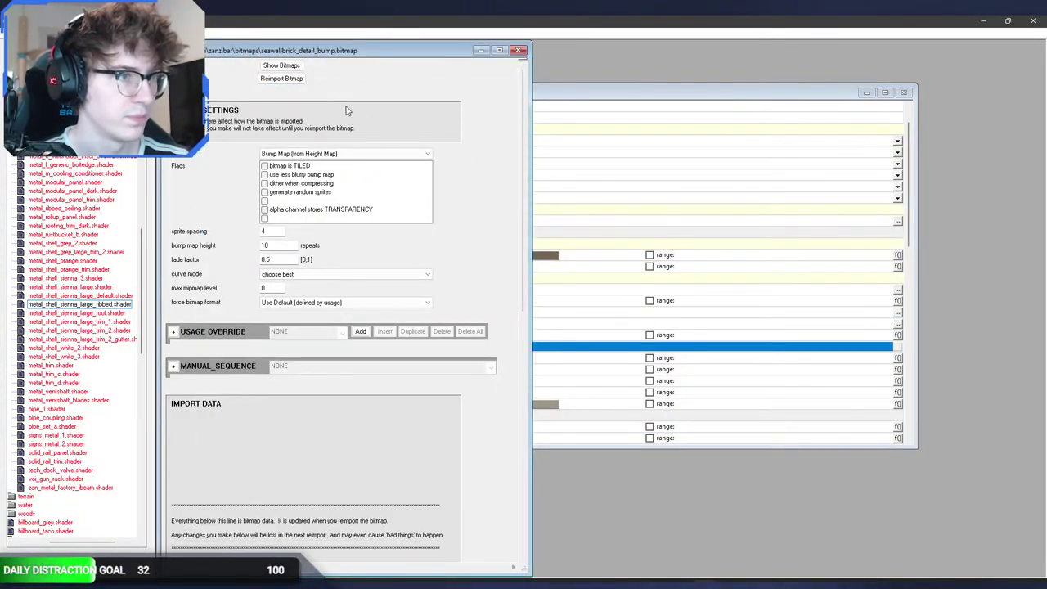
left_click(282, 65)
left_click(989, 178)
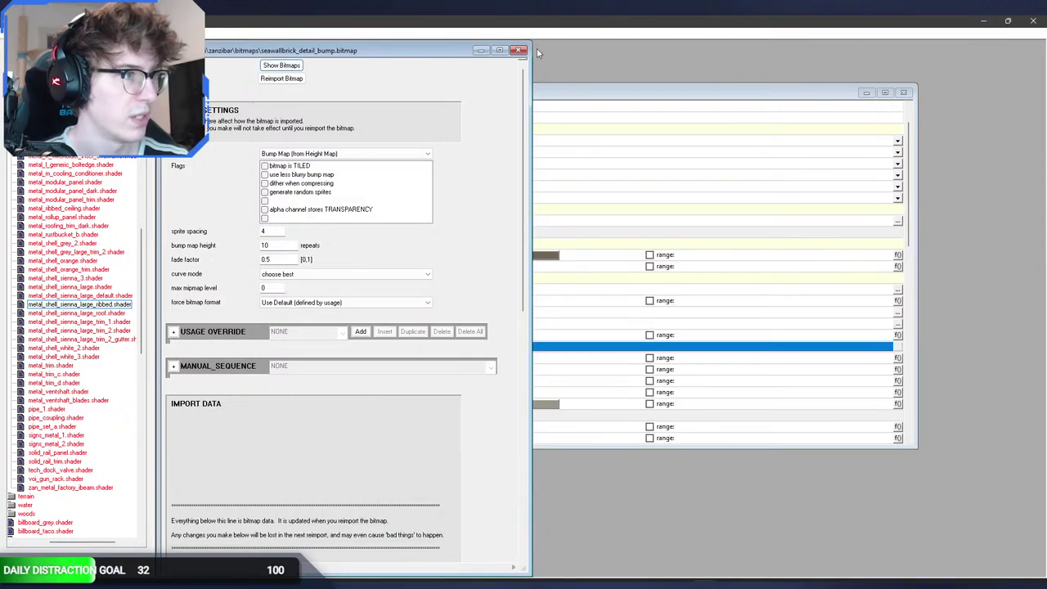
left_click(518, 50)
Step: View the seawallplaster2_dif bitmap used as material 1's base map, close it, and review material 1's remaining maps
scroll(539, 320, "down", 4)
double_click(458, 350)
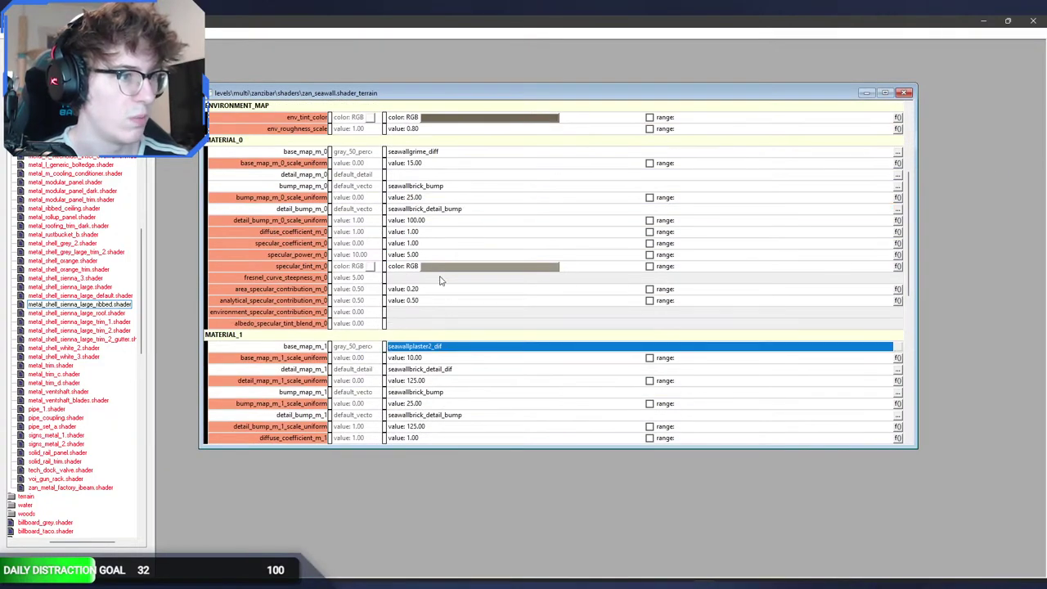
left_click(282, 65)
scroll(842, 304, "down", 10)
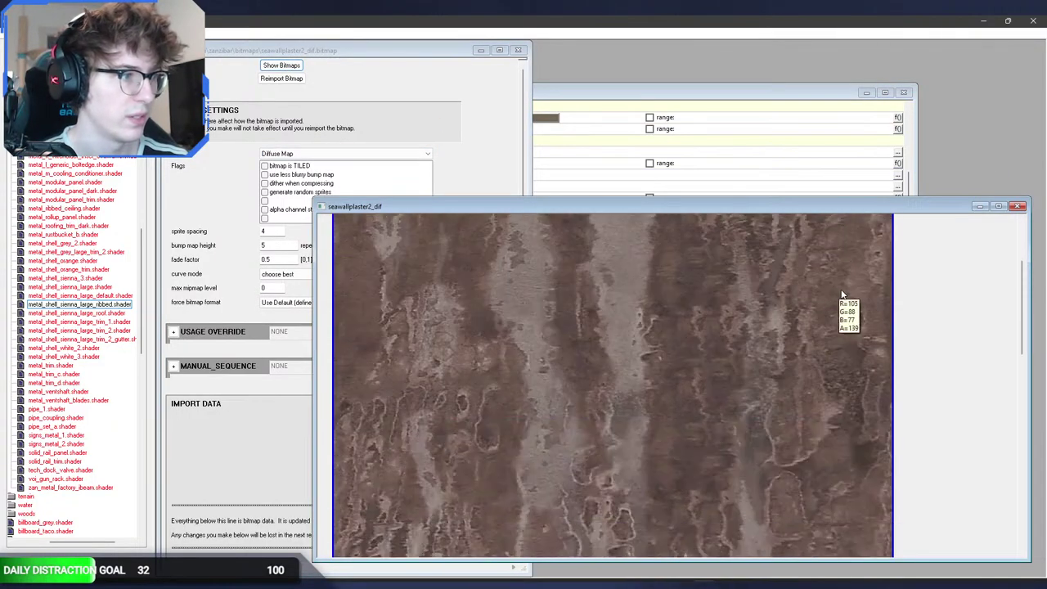
scroll(896, 292, "down", 2)
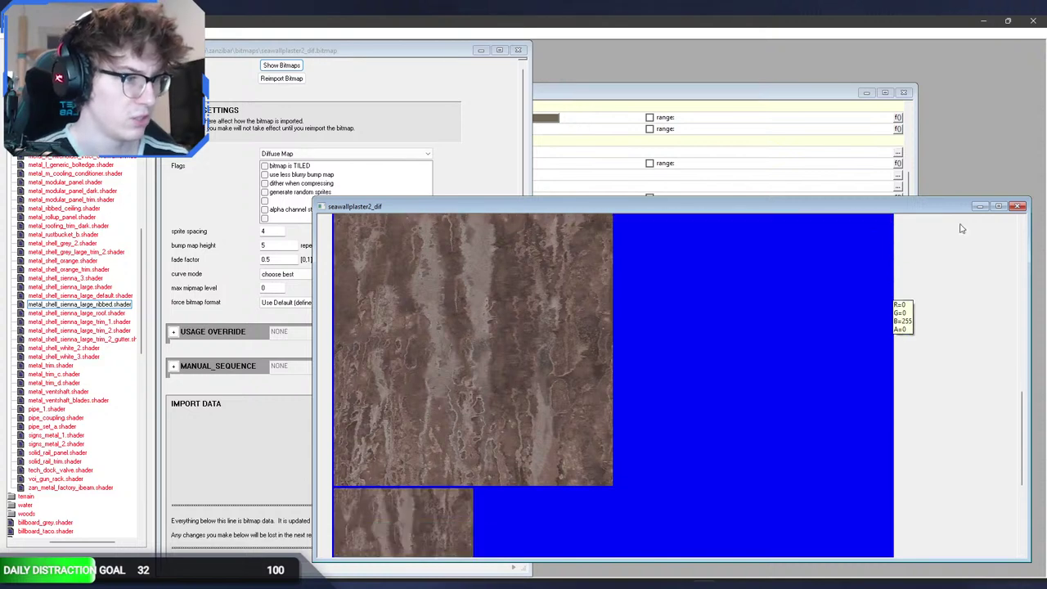
left_click(1017, 206)
left_click(518, 49)
scroll(558, 297, "down", 2)
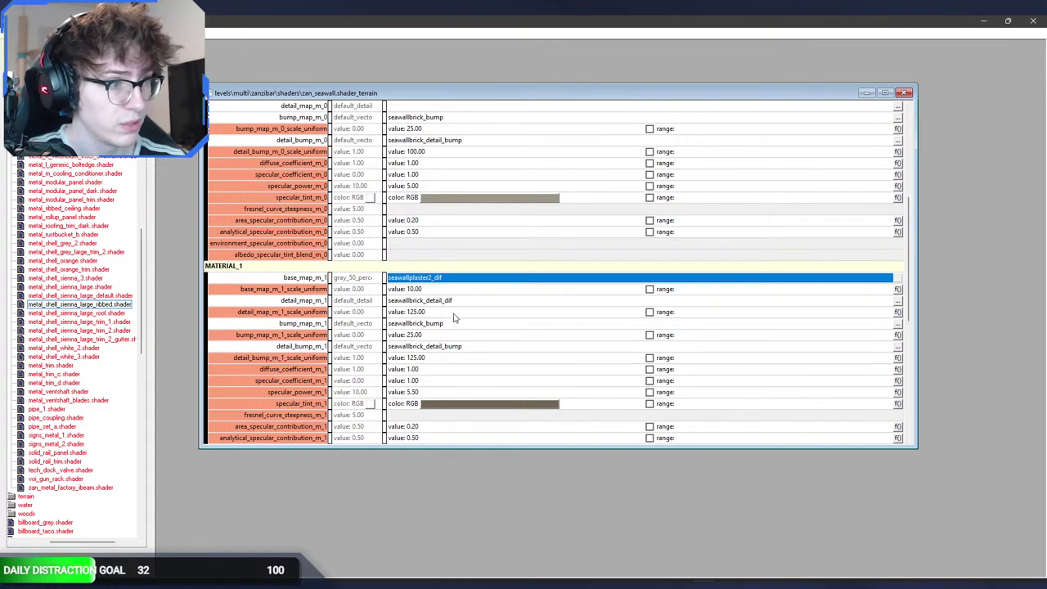
Step: View the seawallbrick_diff bitmap used as material 2's base map, and close it
left_click(455, 305)
scroll(456, 306, "down", 6)
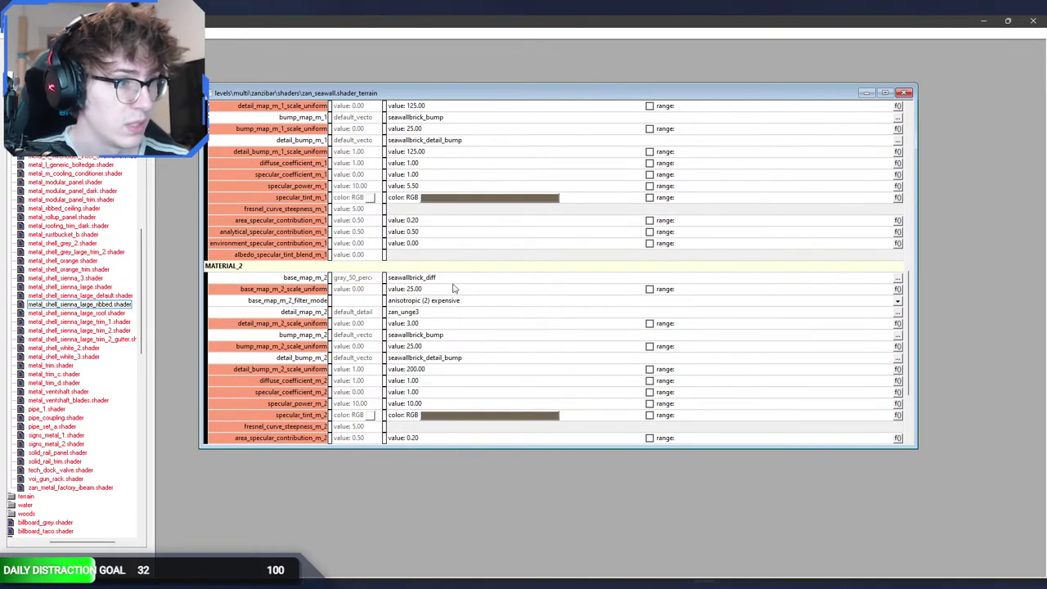
double_click(450, 280)
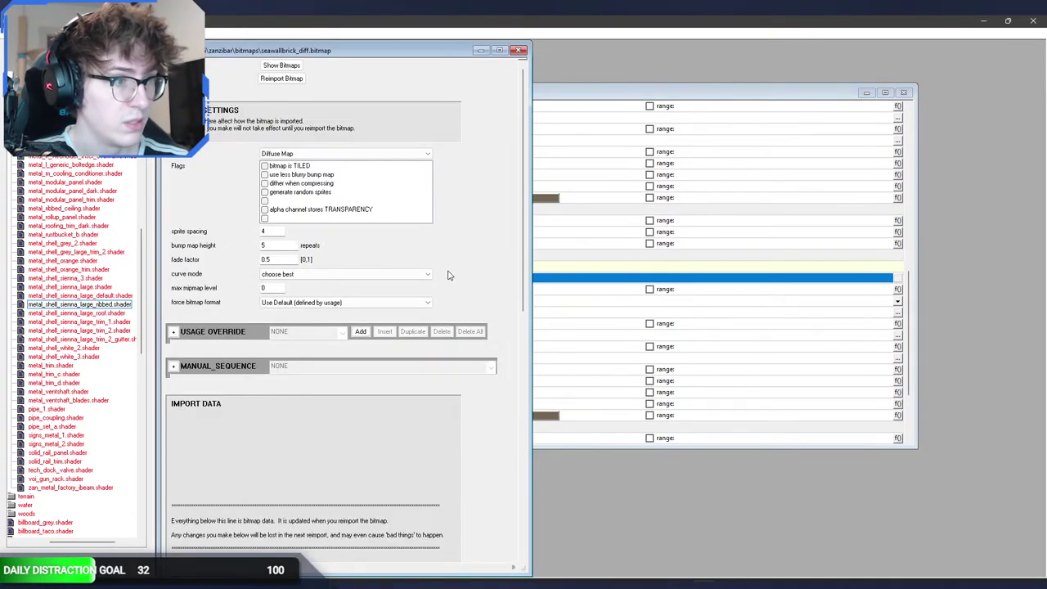
left_click(279, 67)
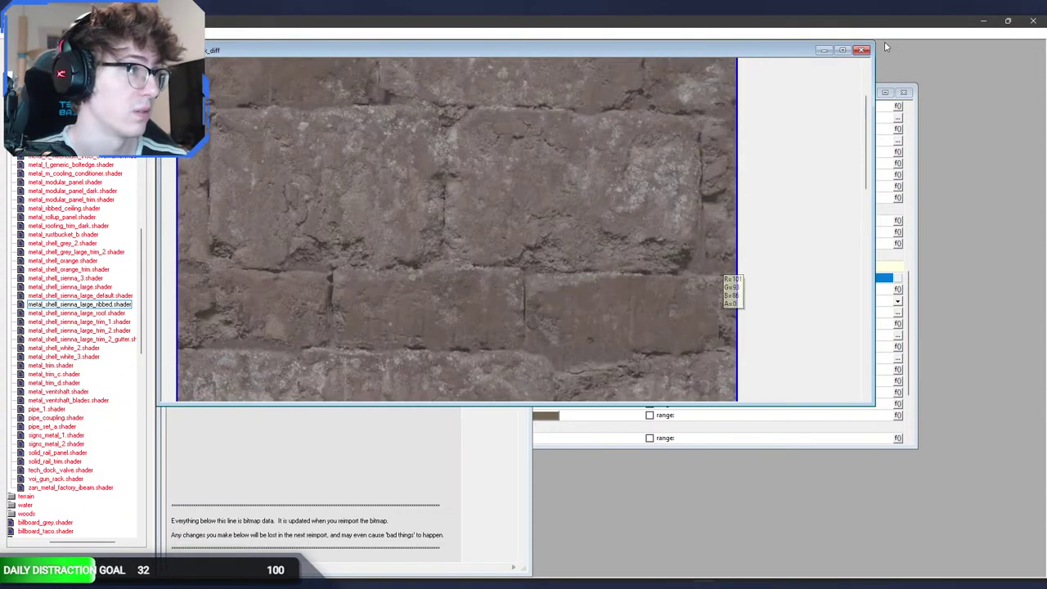
left_click(861, 50)
left_click(518, 50)
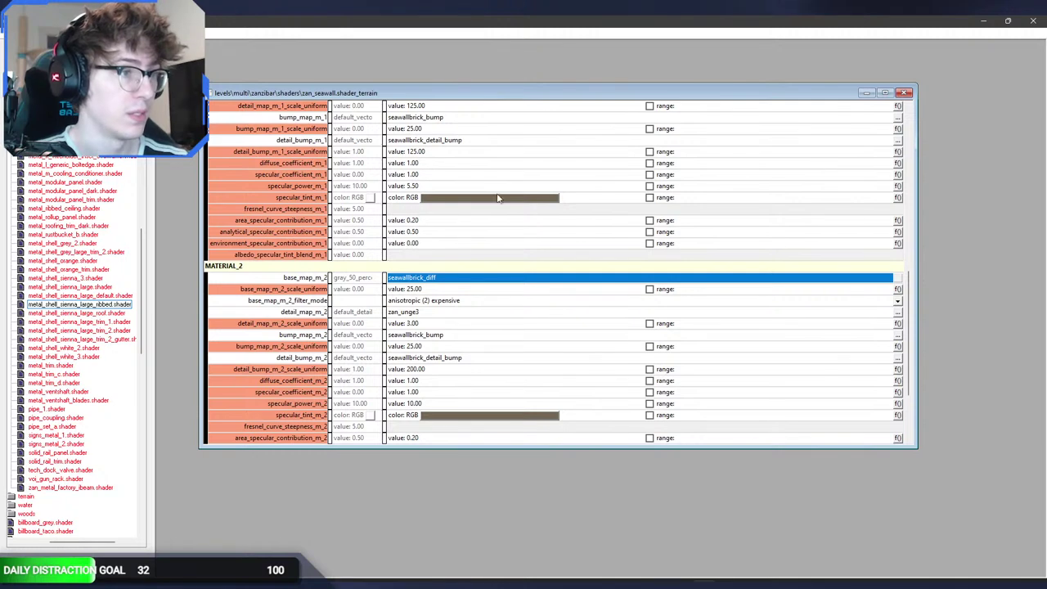
double_click(460, 279)
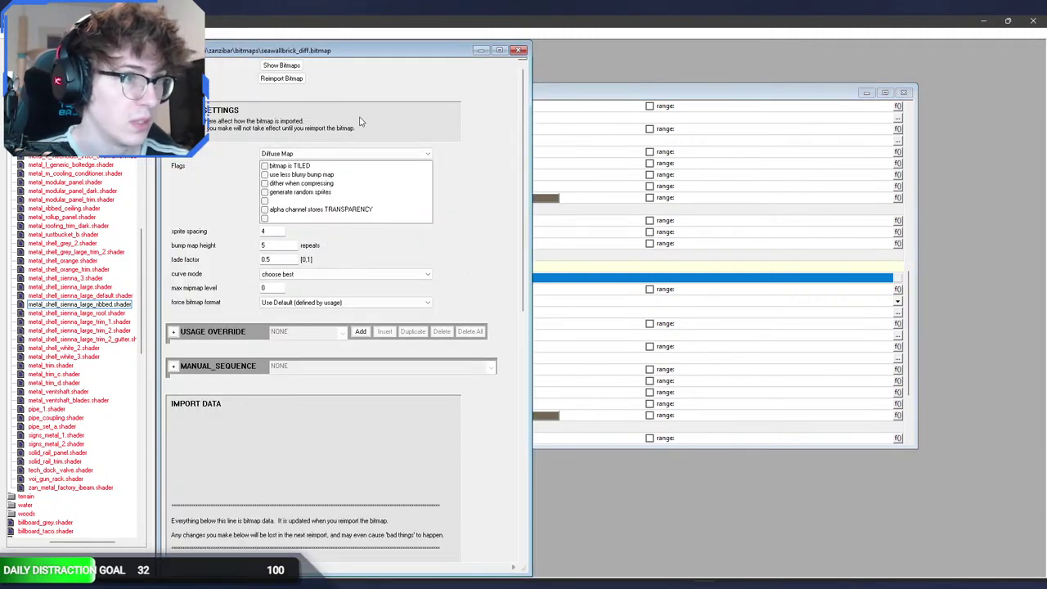
left_click(517, 50)
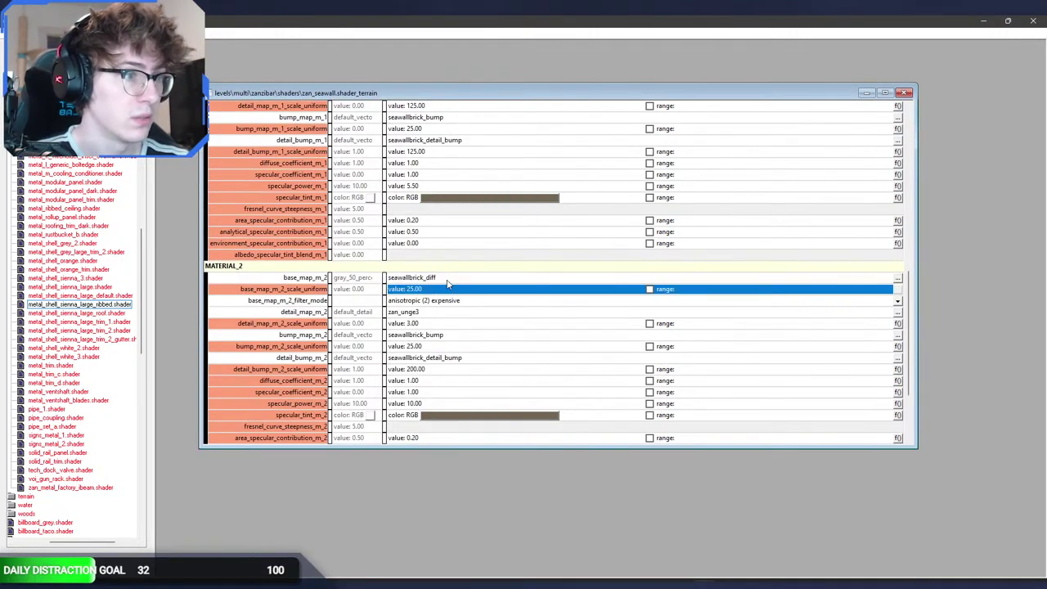
Step: Browse the war_of_mombasa shaders folder, check the building's material assignments in Blender, and return to Guerilla's zan_seawall terrain shader
left_click(303, 583)
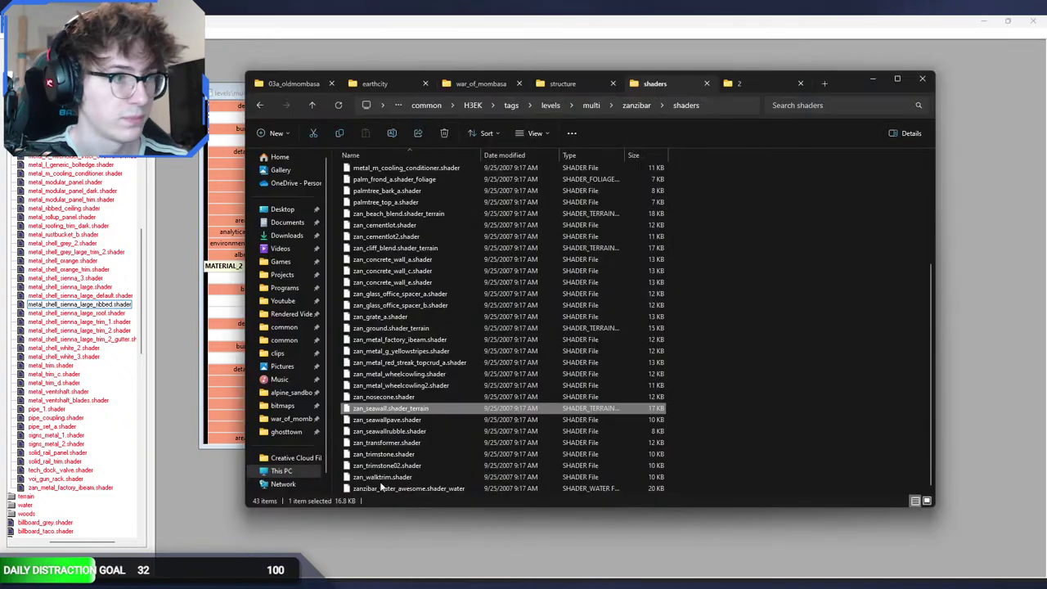
left_click(261, 109)
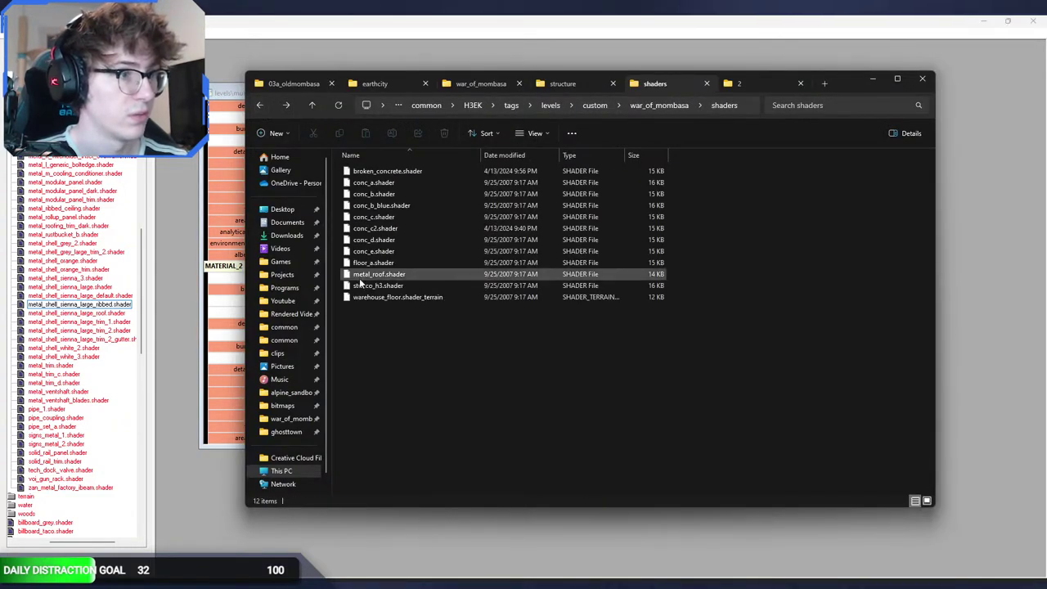
left_click(399, 286)
left_click(373, 275)
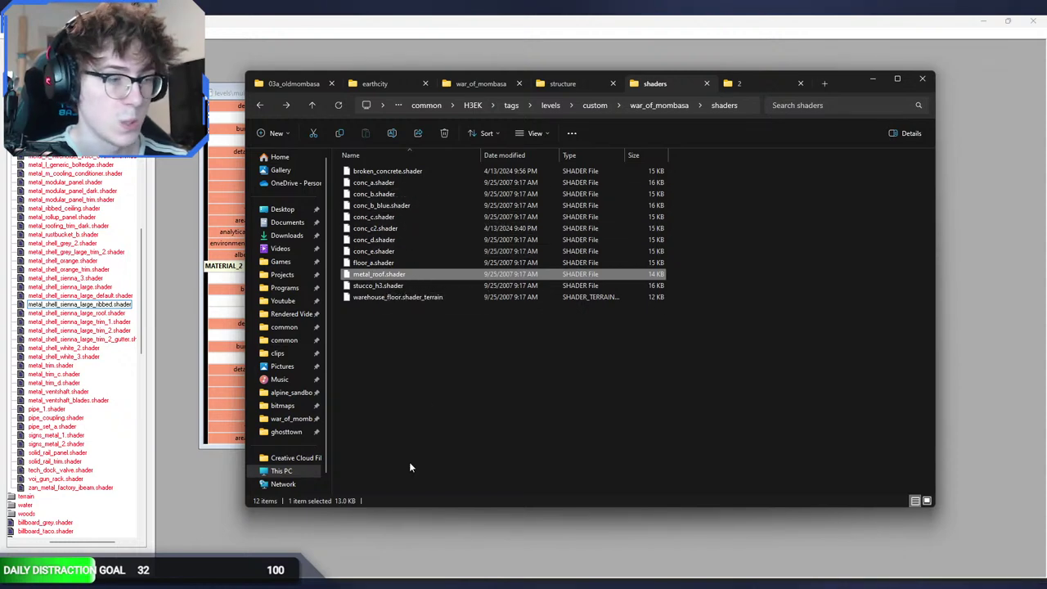
left_click(416, 583)
left_click(513, 522)
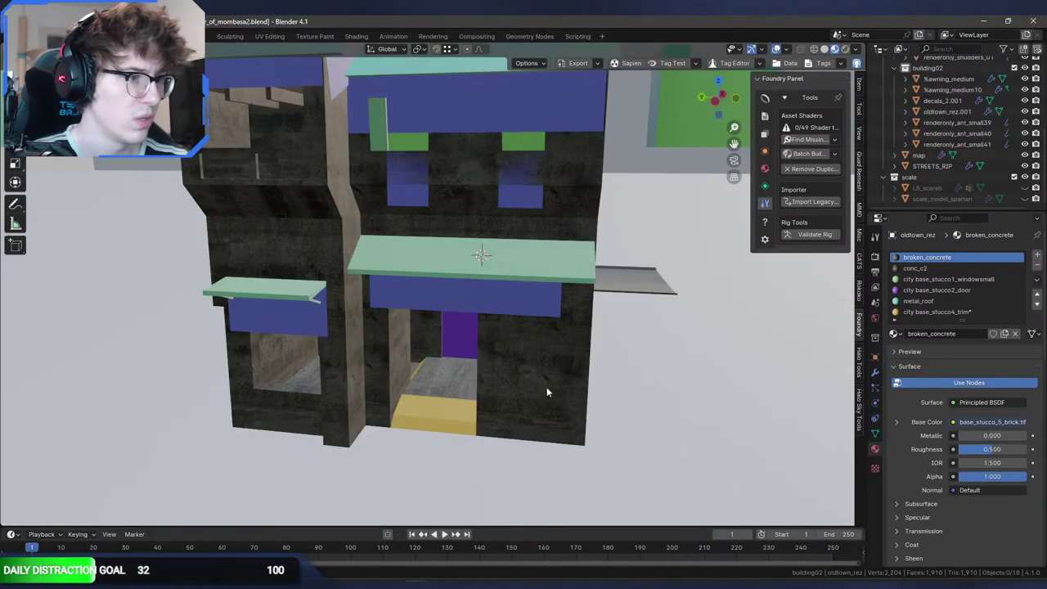
key("Tab")
left_click(530, 430)
key("alt+Tab")
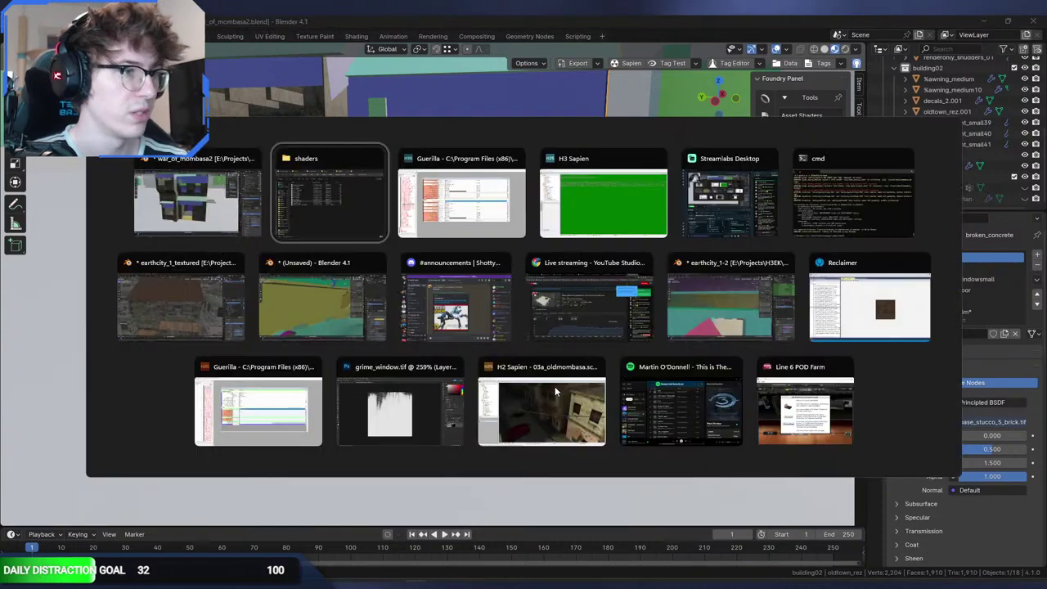
key("alt+Tab")
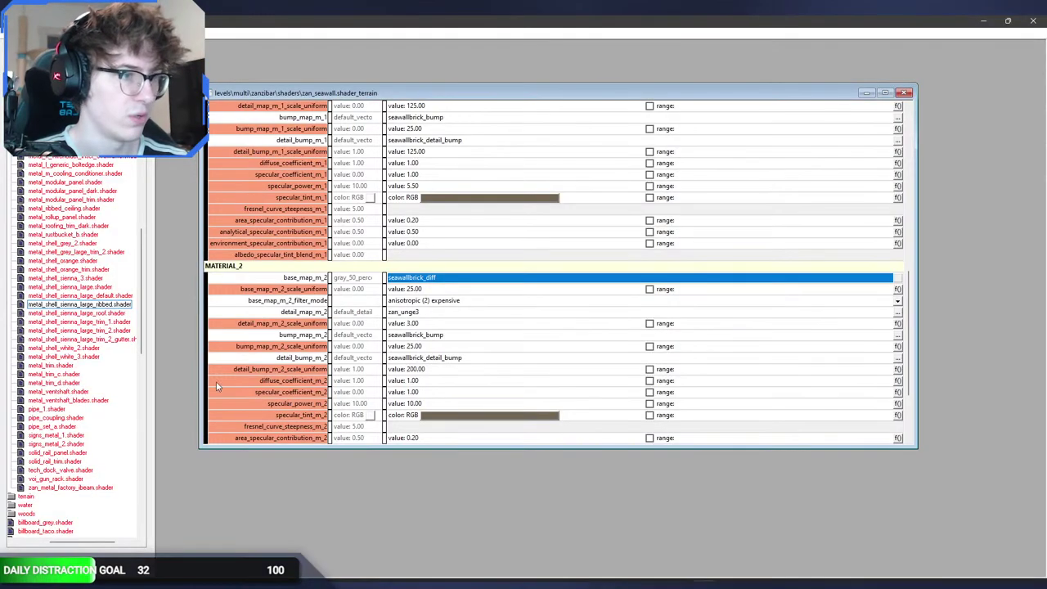
Step: Open broken_concrete.shader in Guerilla, set its base map to seawallbrick_diff, and place its window beside the zan_seawall shader
key("alt+Tab")
left_click_drag(393, 170, 315, 544)
left_click(420, 290)
type("seawallbrick_diff")
left_click_drag(439, 79, 802, 74)
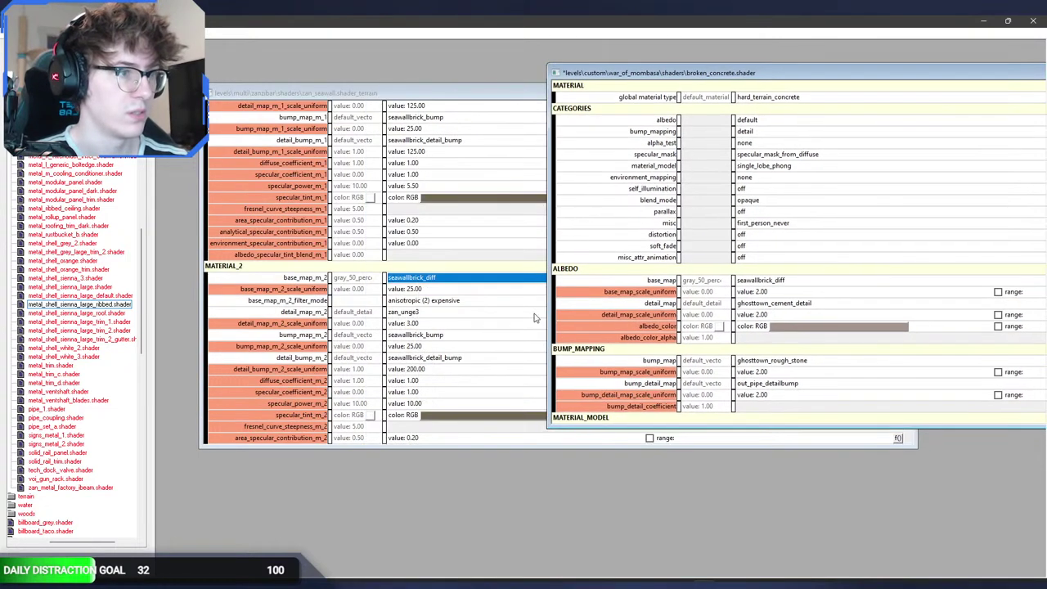
Step: Copy seawallbrick_bump to broken_concrete's bump map and seawallbrick_detail_bump to its bump detail map, and save the shader
left_click(474, 339)
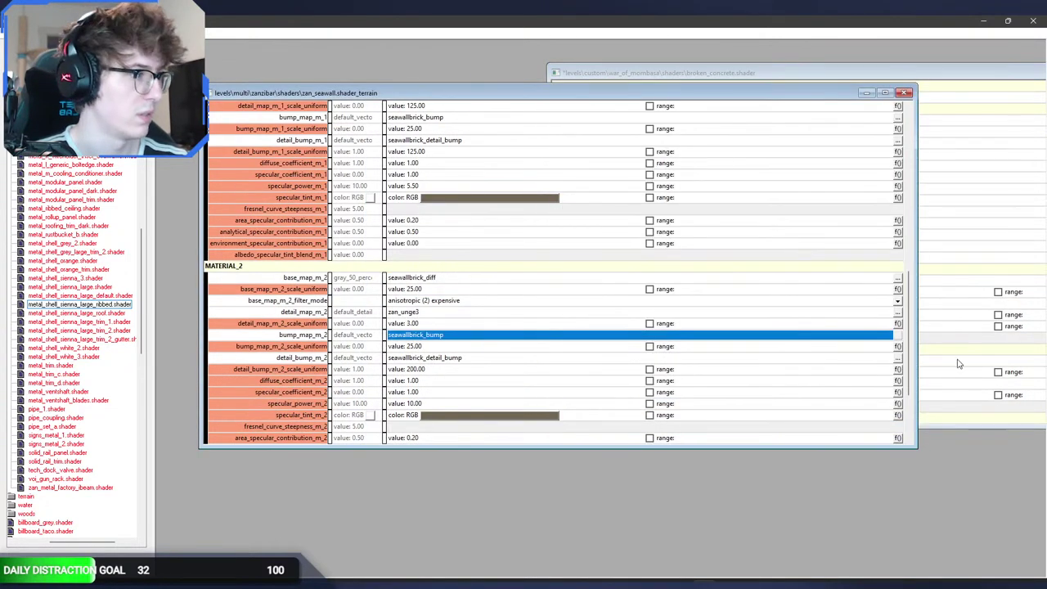
left_click(946, 360)
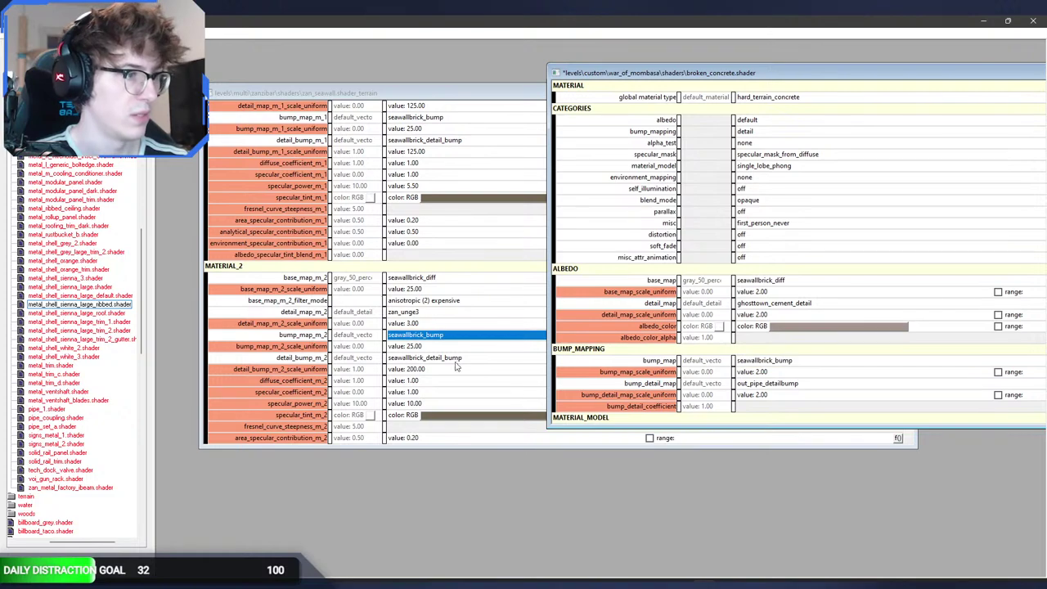
left_click(441, 360)
left_click(954, 365)
left_click(803, 385)
type("seawallbrick_detail_bump")
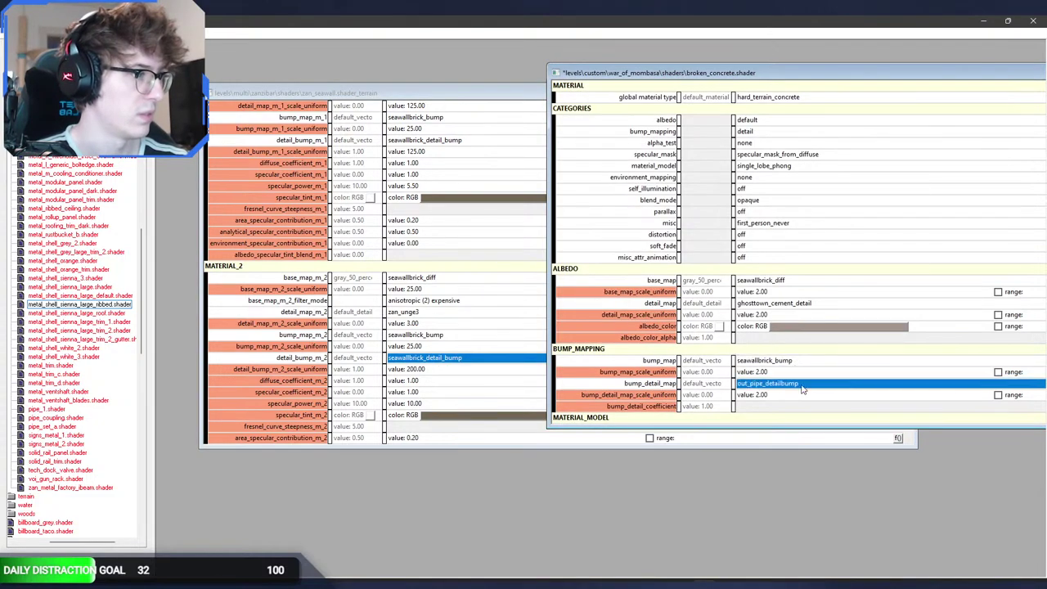
key("ctrl+s")
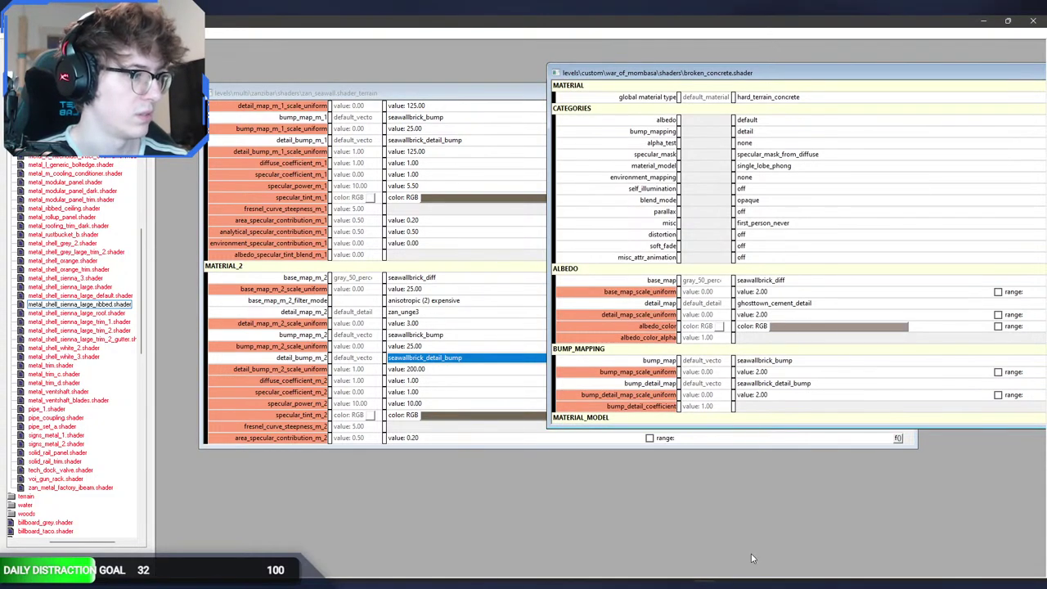
Step: Switch to Sapien and inspect the brick texture along the building's base and entrance steps
left_click(728, 584)
middle_click_drag(486, 320, 487, 490)
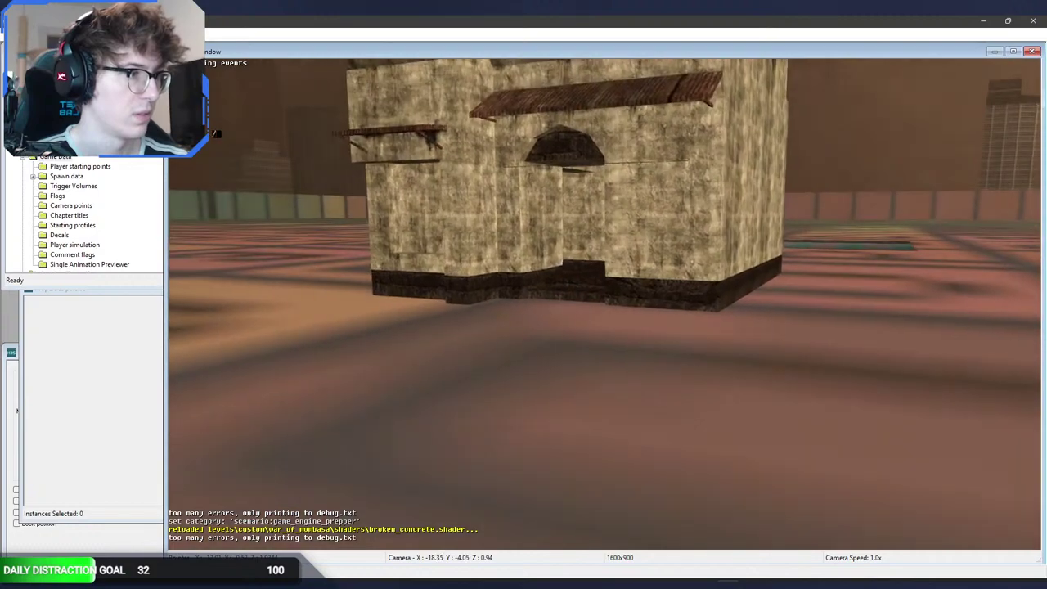
key("w")
key("a")
key("r")
key("s")
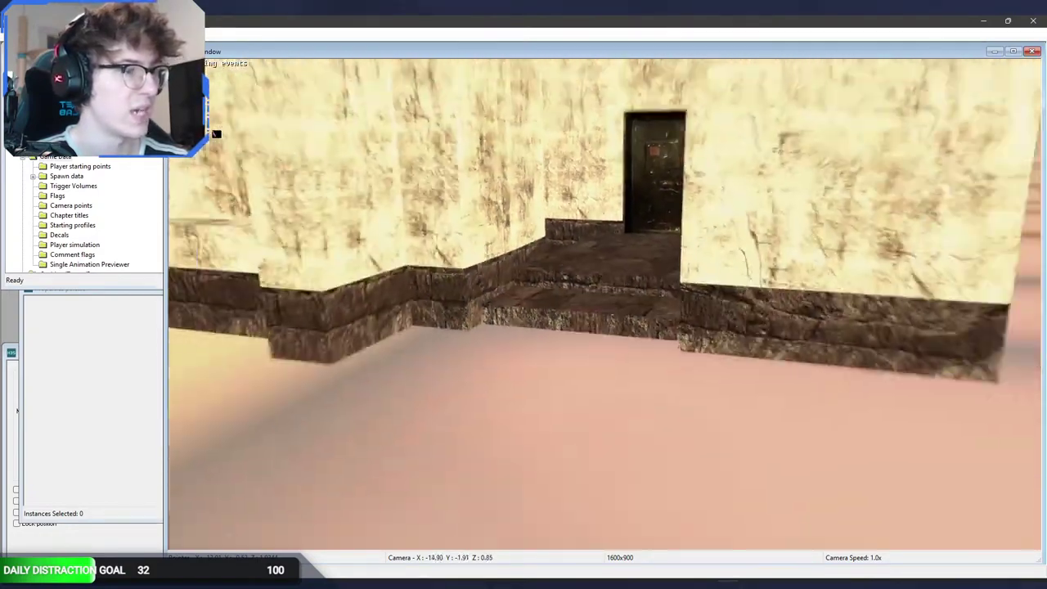
key("s")
Step: Return to Guerilla, set broken_concrete's albedo color to PC RGB 218, 199, 191, and save the shader
key("alt+Tab")
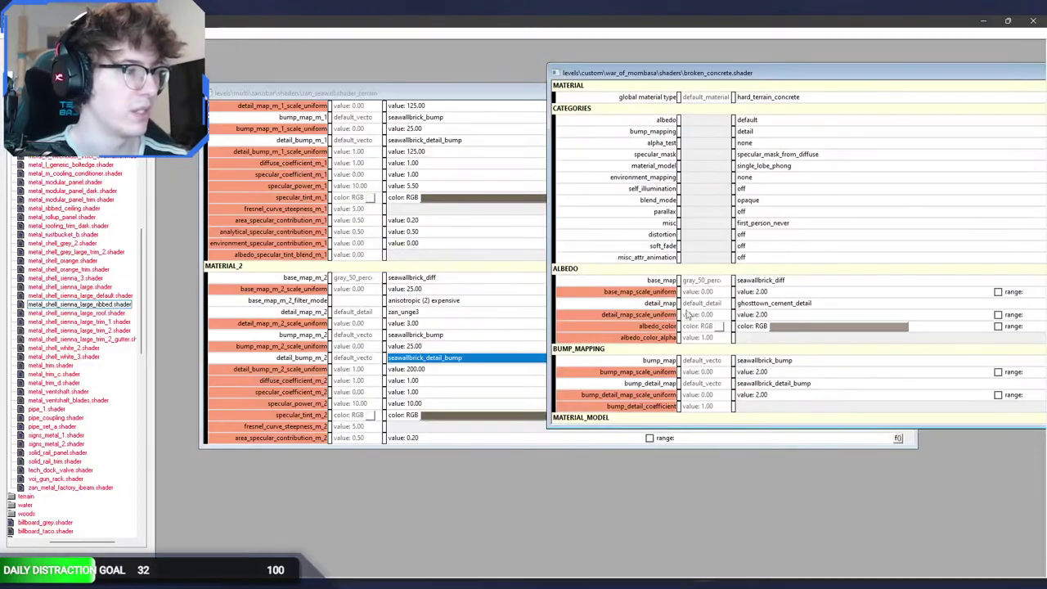
left_click(806, 328)
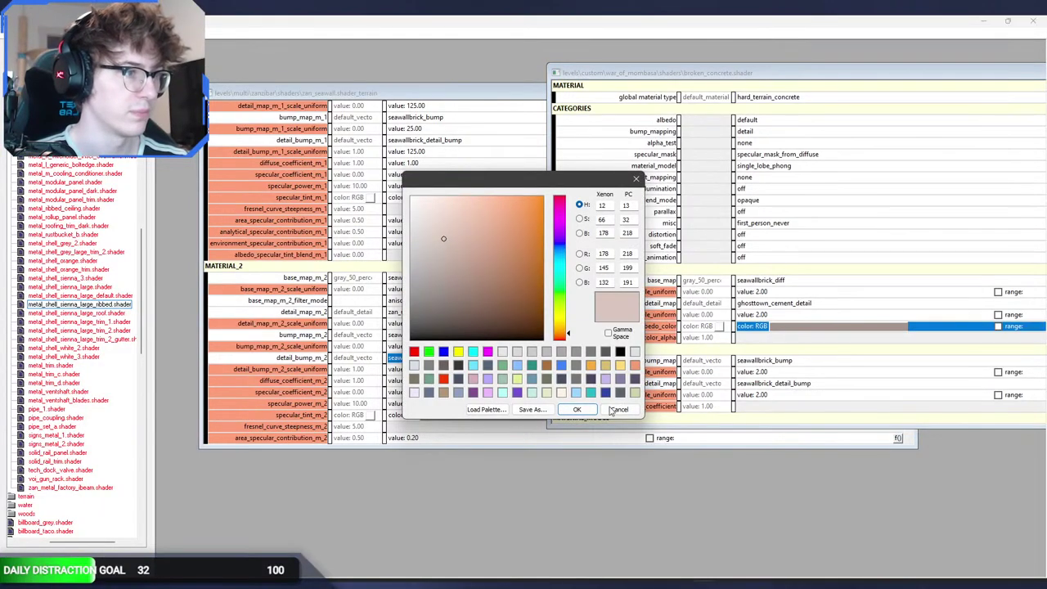
left_click(577, 409)
key("ctrl+s")
Step: Inspect the recolored brick base in Sapien, from the whole facade to a close-up of the lower wall
key("alt+Tab")
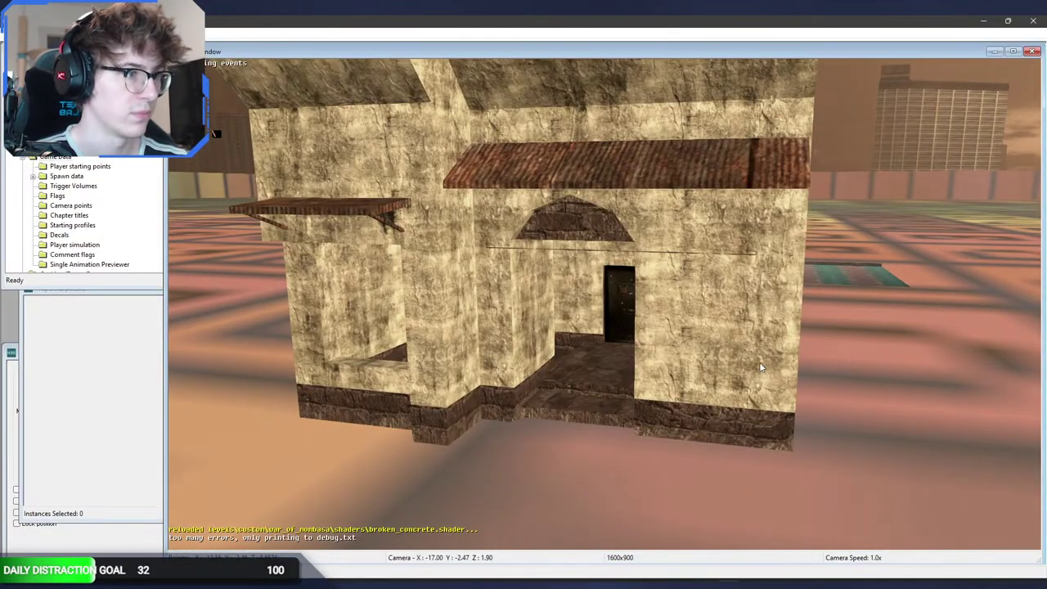
key("s")
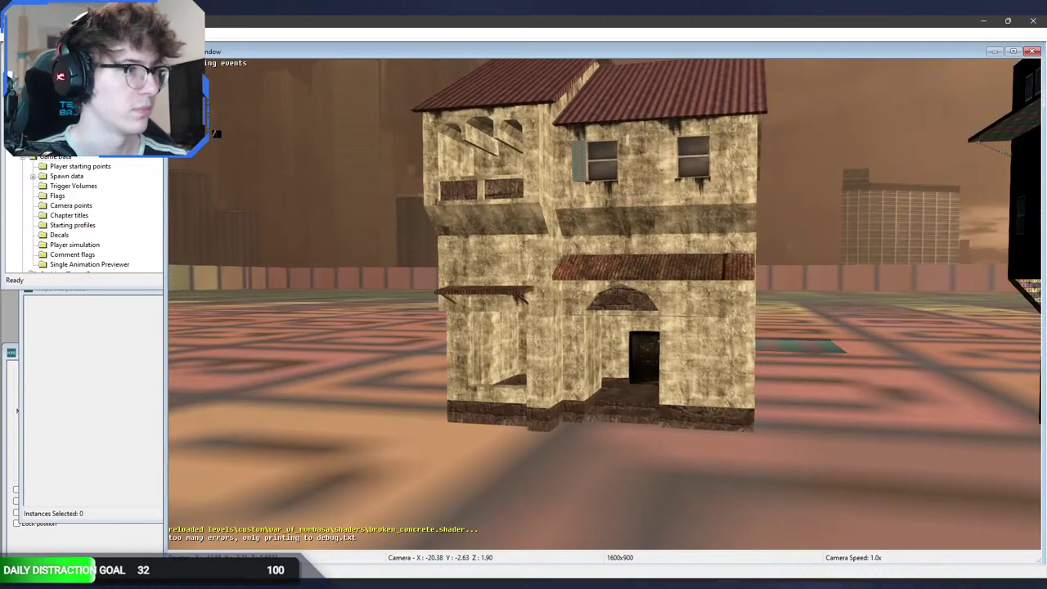
key("w")
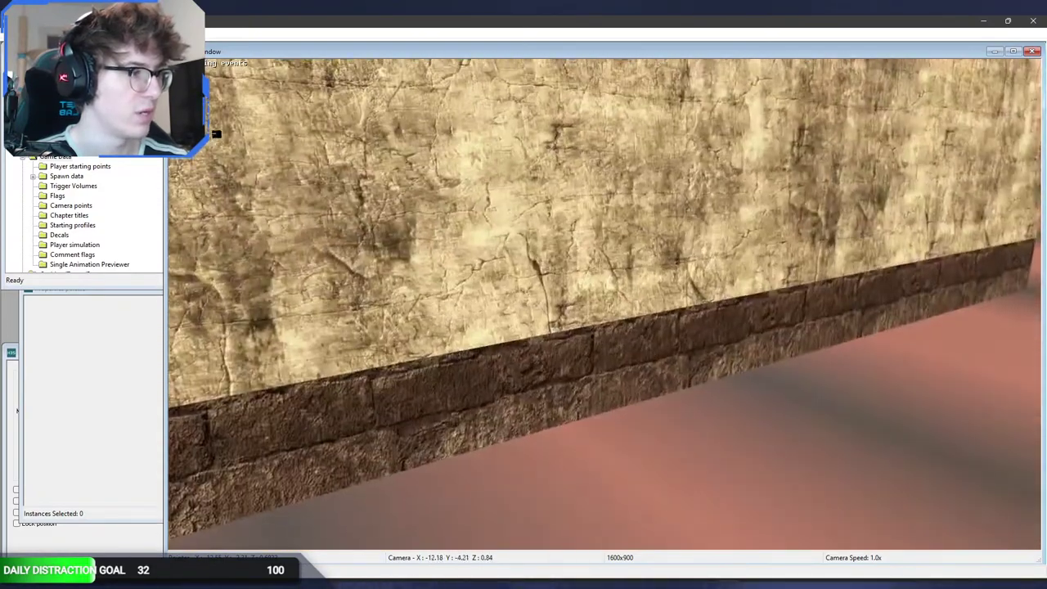
key("s")
key("a")
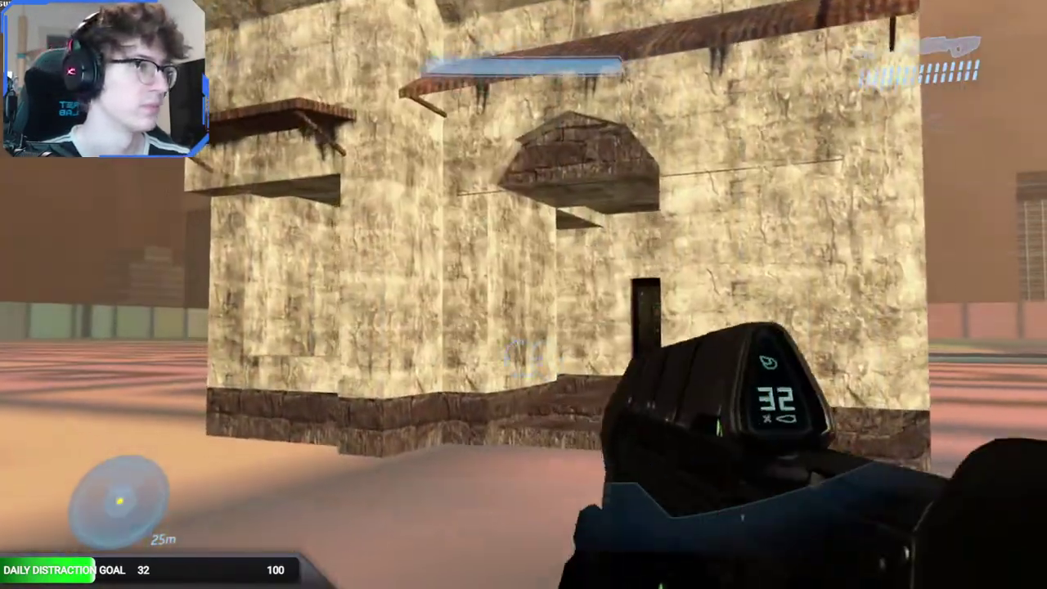
Step: Walk around the building in first-person play and examine the brick arch, awnings, balcony and side wall
key("w")
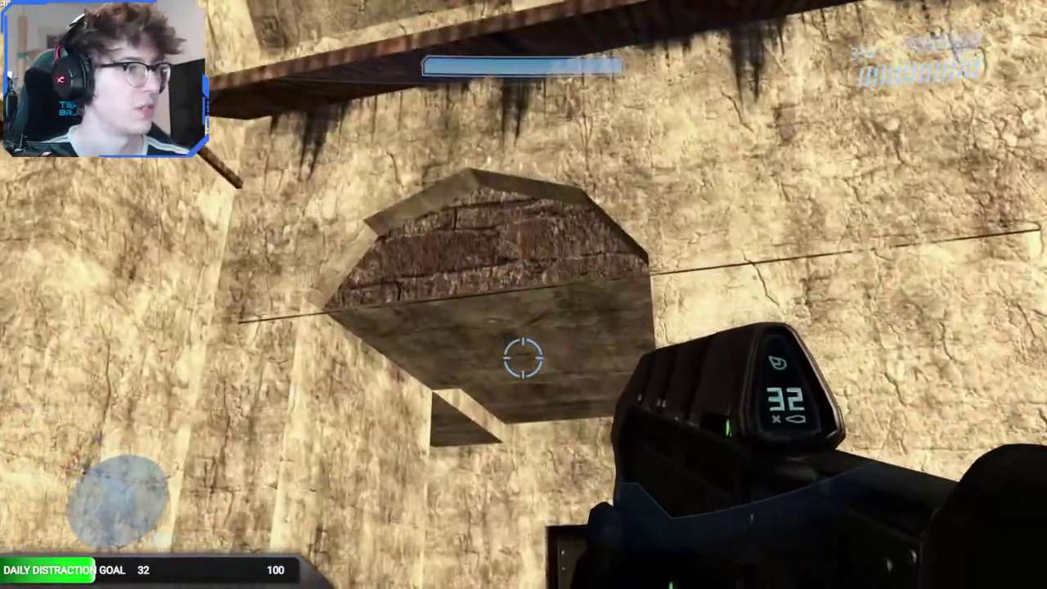
key("s")
key("a")
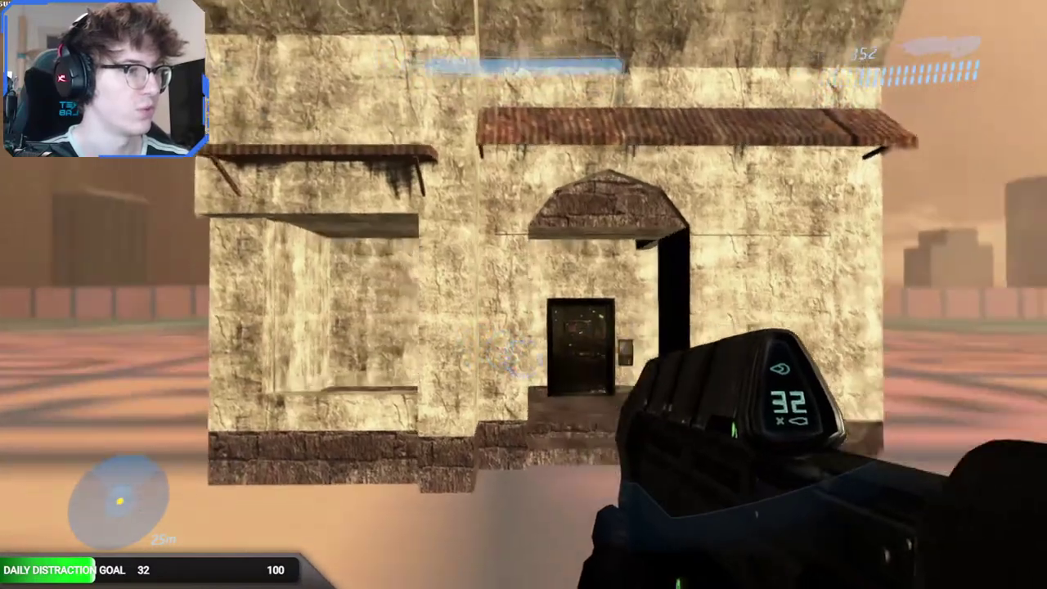
key("a")
key("w")
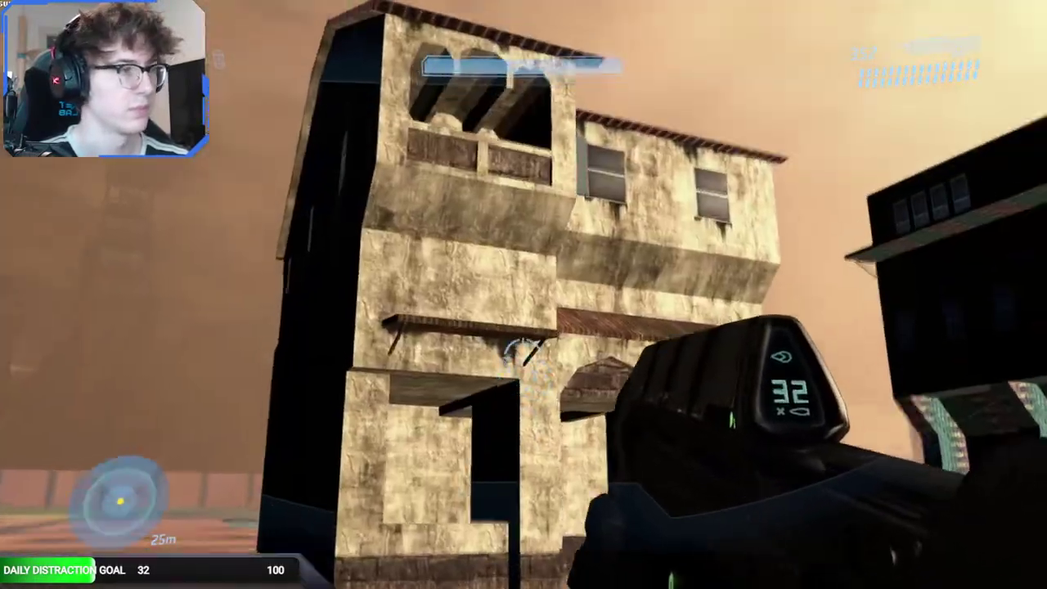
key("d")
key("w")
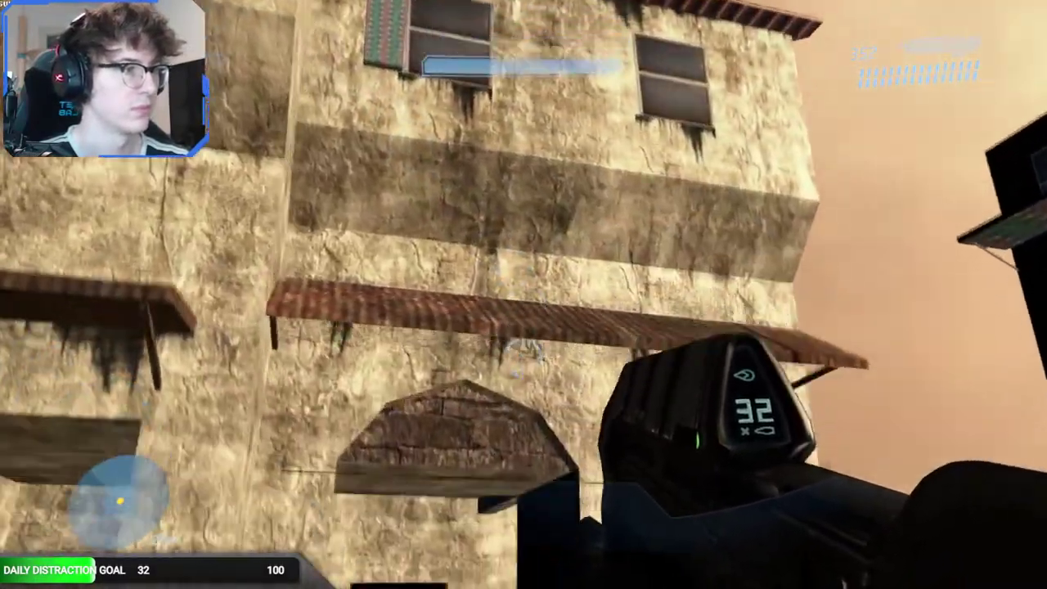
key("d")
key("s")
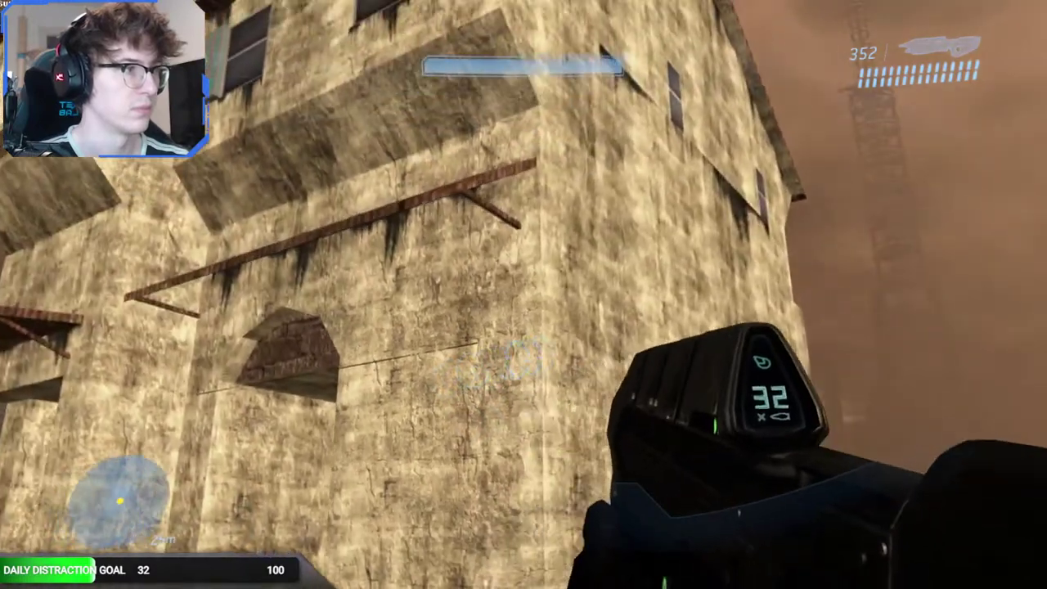
Step: Approach the building's entrance in first-person play and examine the brick base, steps and doorway up close
key("a")
key("w")
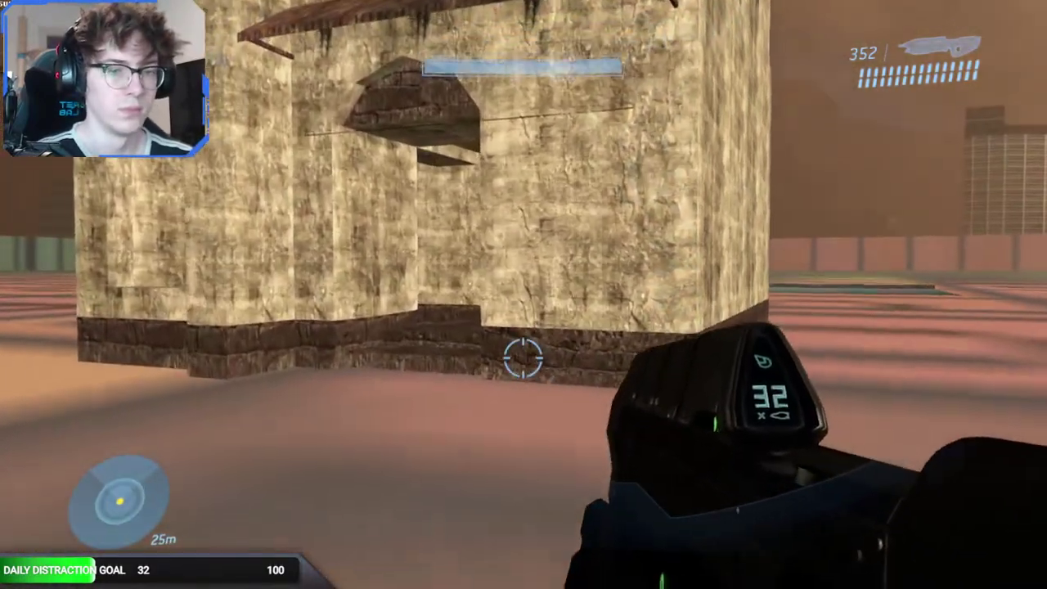
key("w")
key("a")
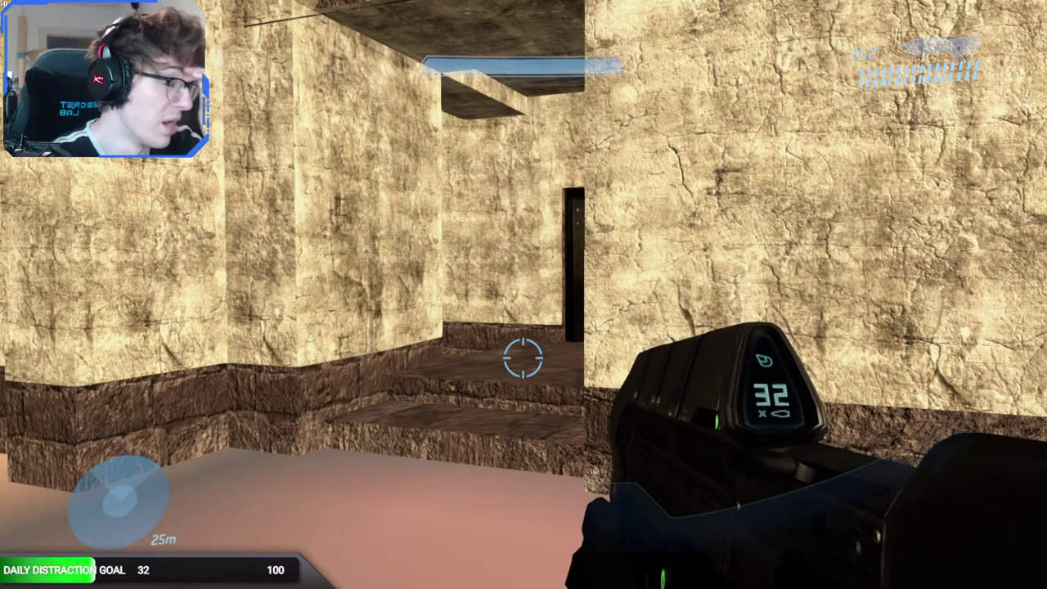
key("w")
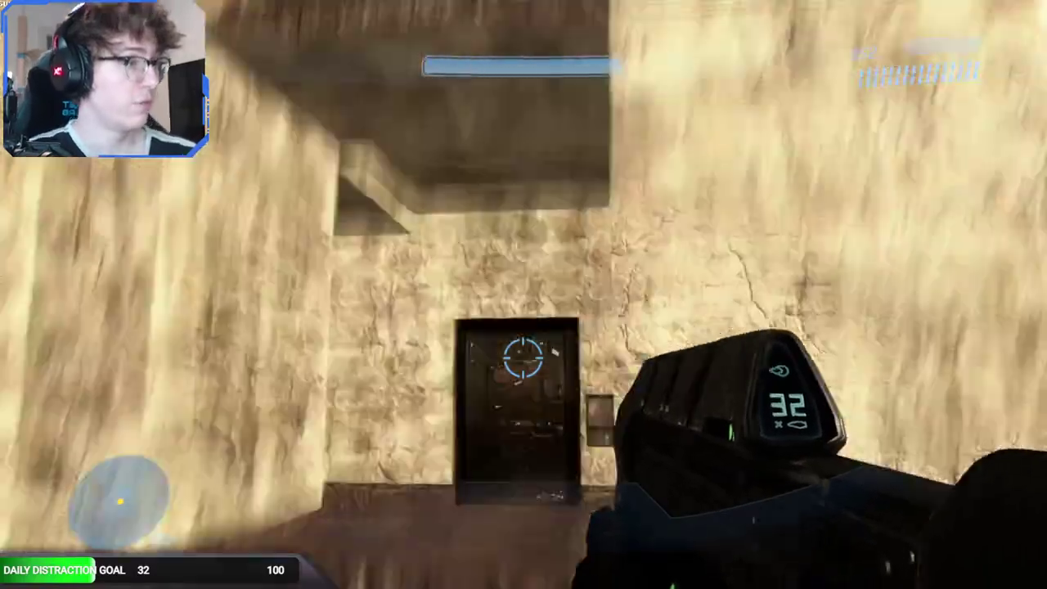
key("w")
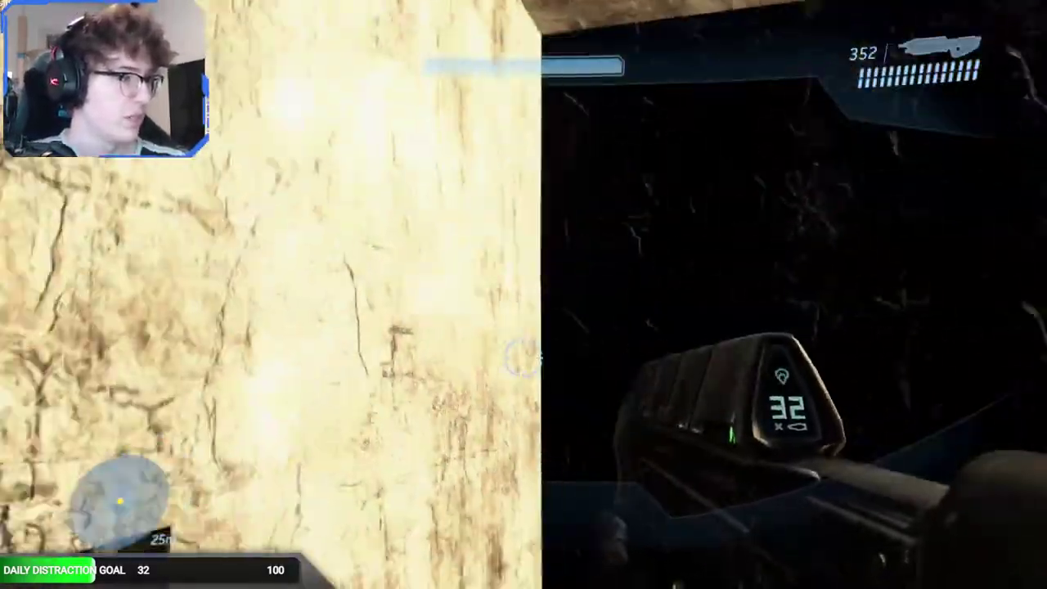
key("w")
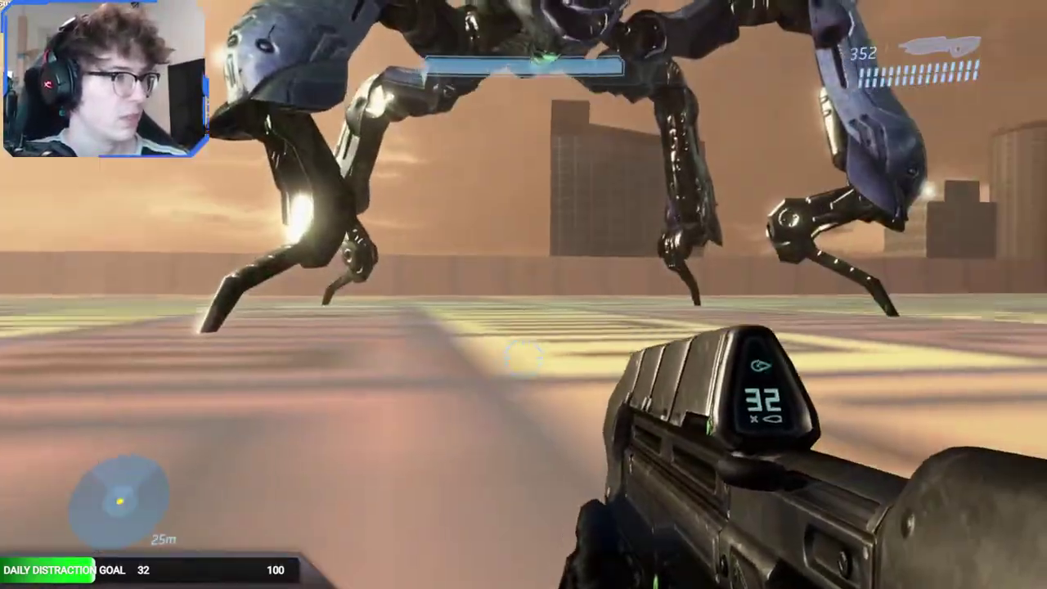
Step: Approach the building's facade in first-person play and zoom in on the grime stains on the wall below the awning
key("s")
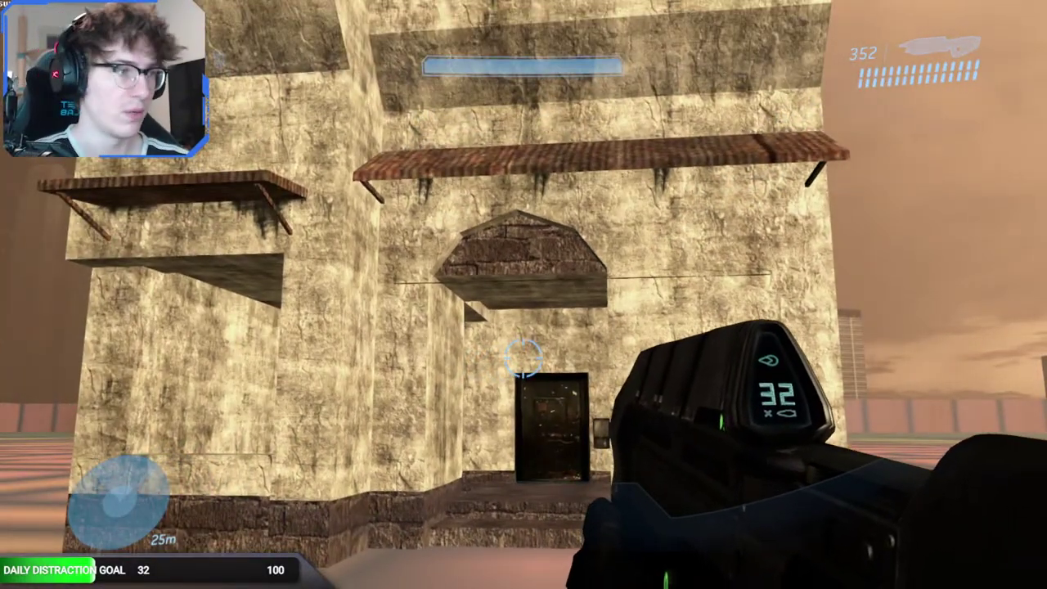
key("w")
right_click(523, 359)
right_click(523, 359)
key("w")
right_click(523, 359)
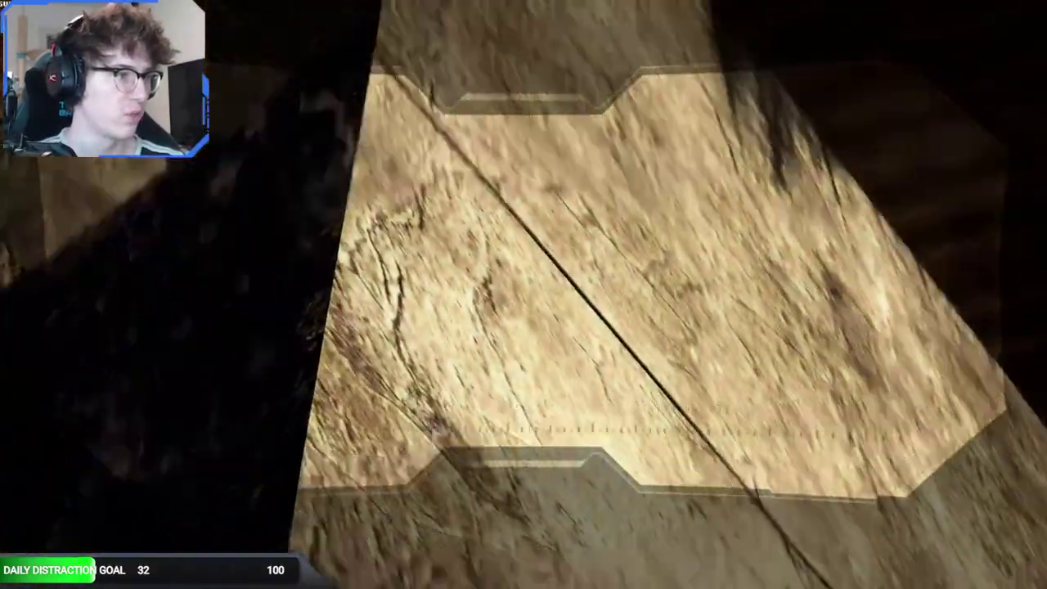
right_click(523, 357)
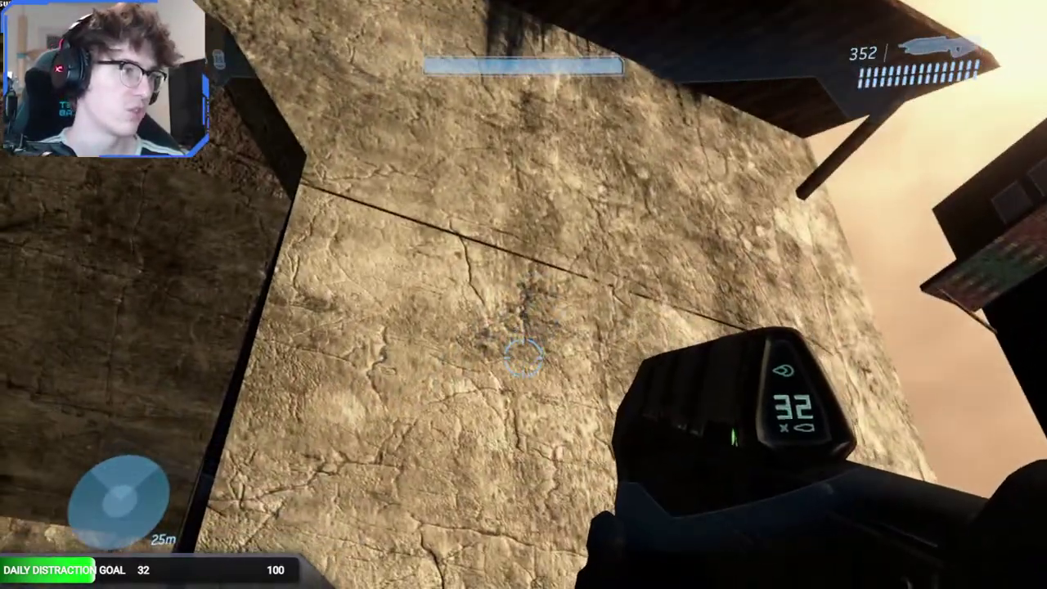
right_click(523, 357)
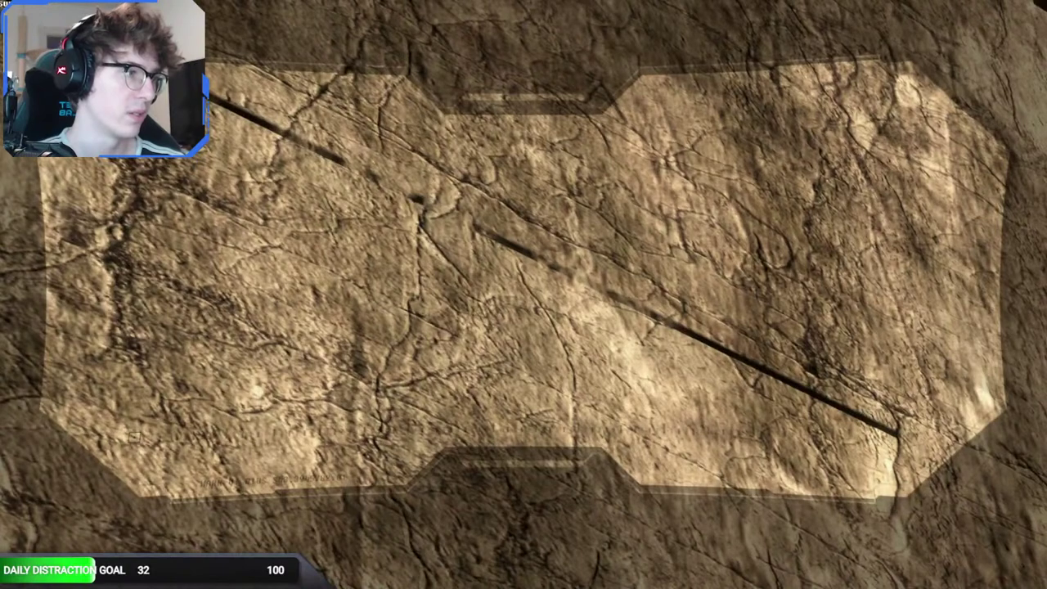
right_click(524, 357)
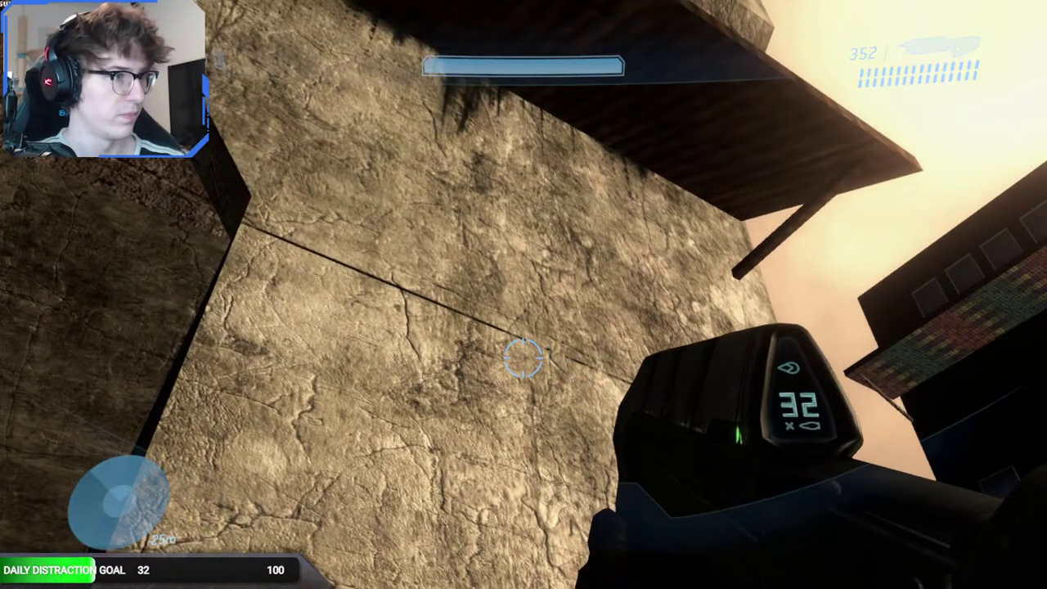
Step: Switch to Guerilla and collapse the dlc docks folder in the tag tree
key("alt+Tab")
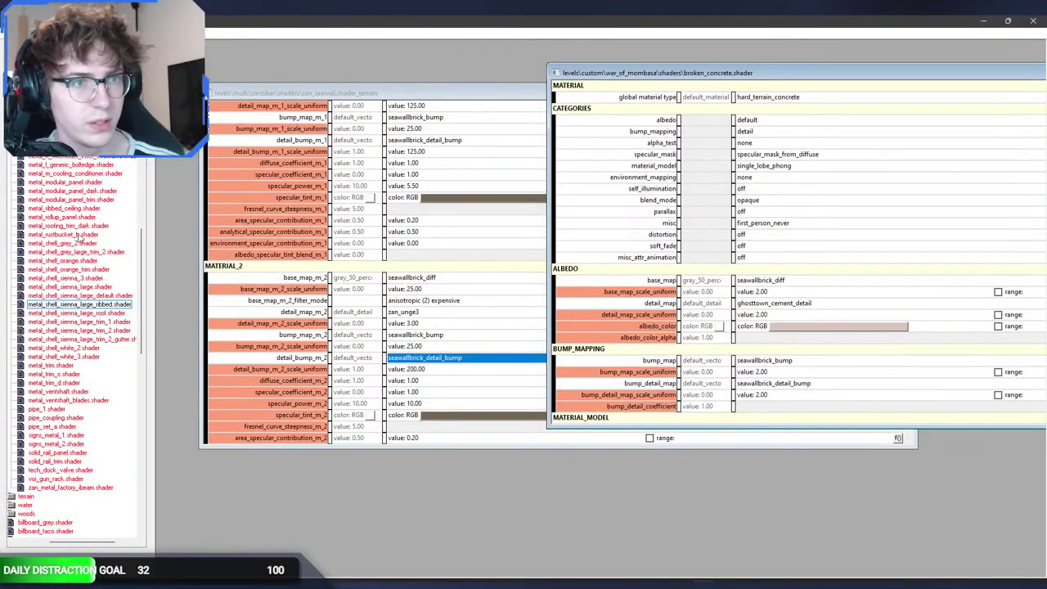
scroll(83, 254, "up", 5)
scroll(82, 264, "up", 7)
left_click_drag(89, 542, 56, 542)
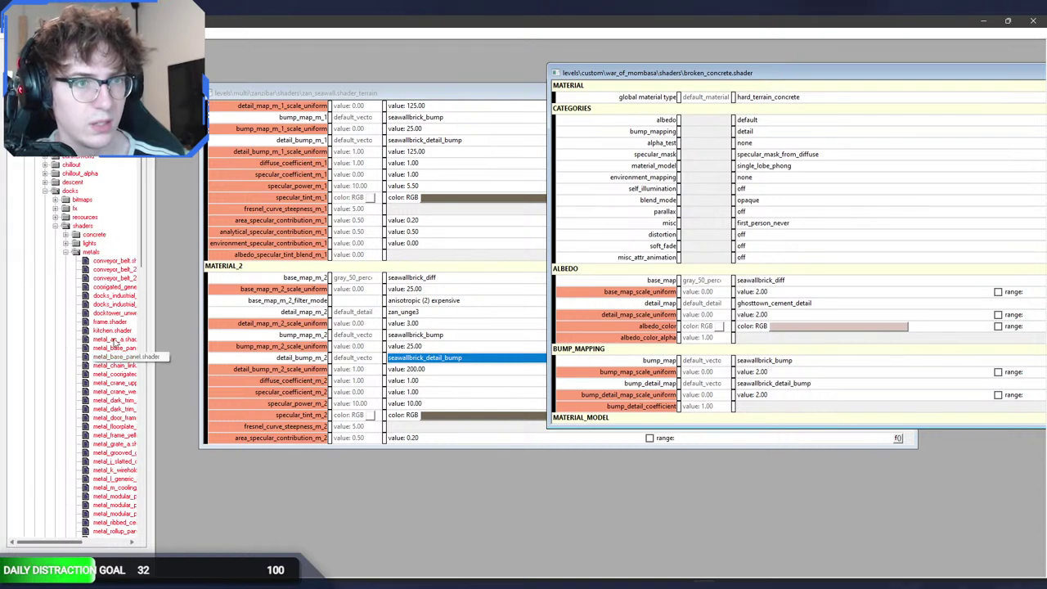
scroll(56, 287, "up", 4)
left_click(46, 295)
scroll(59, 256, "up", 3)
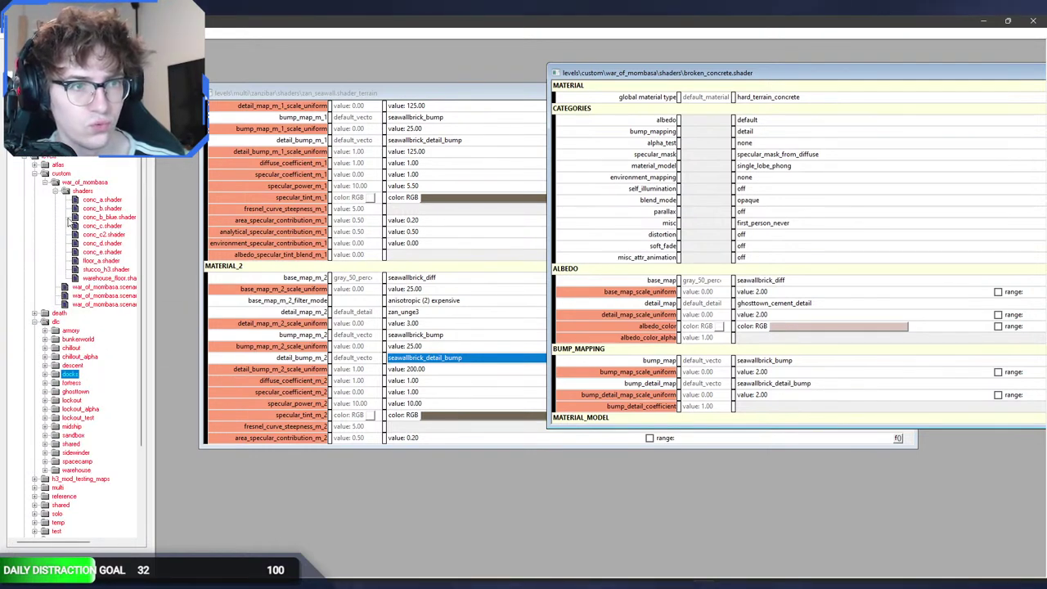
scroll(51, 321, "down", 4)
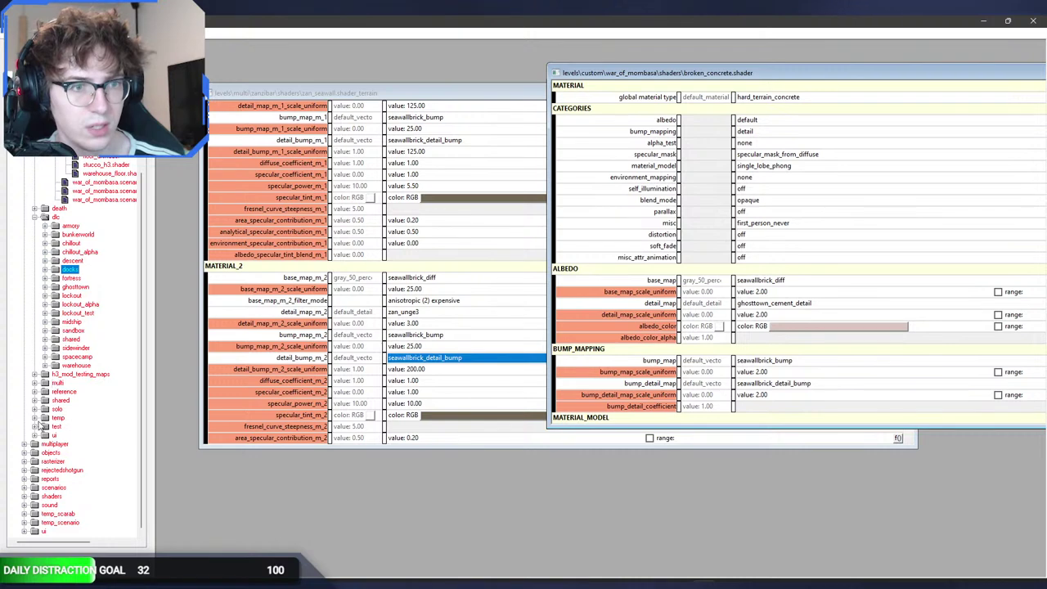
Step: Open grime_window.shader from levels\multi\mombasa_bridge\shaders
left_click(34, 384)
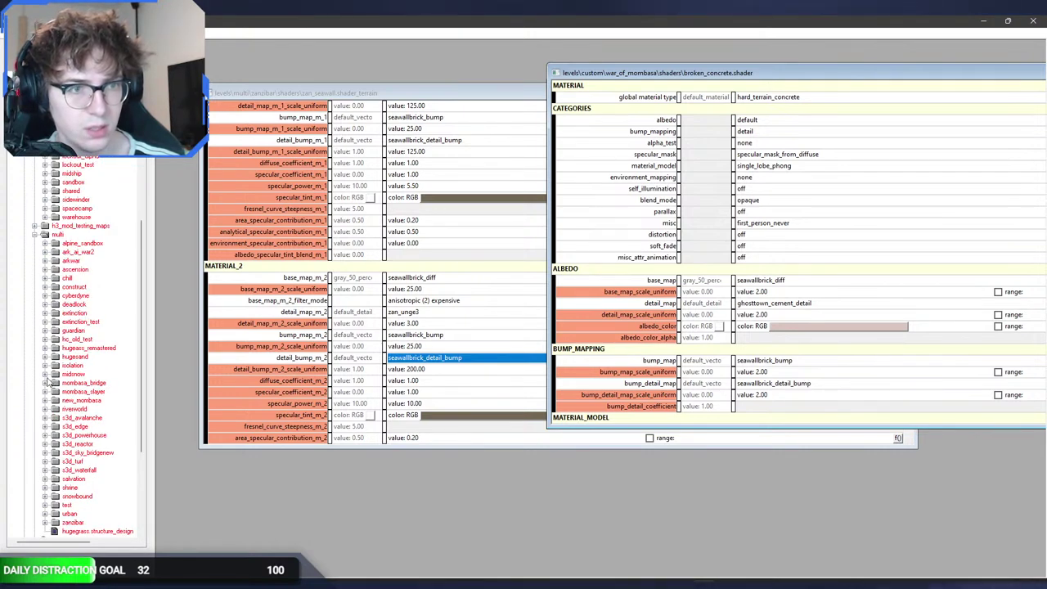
left_click(45, 383)
left_click(56, 410)
left_click(100, 243)
scroll(103, 376, "down", 2)
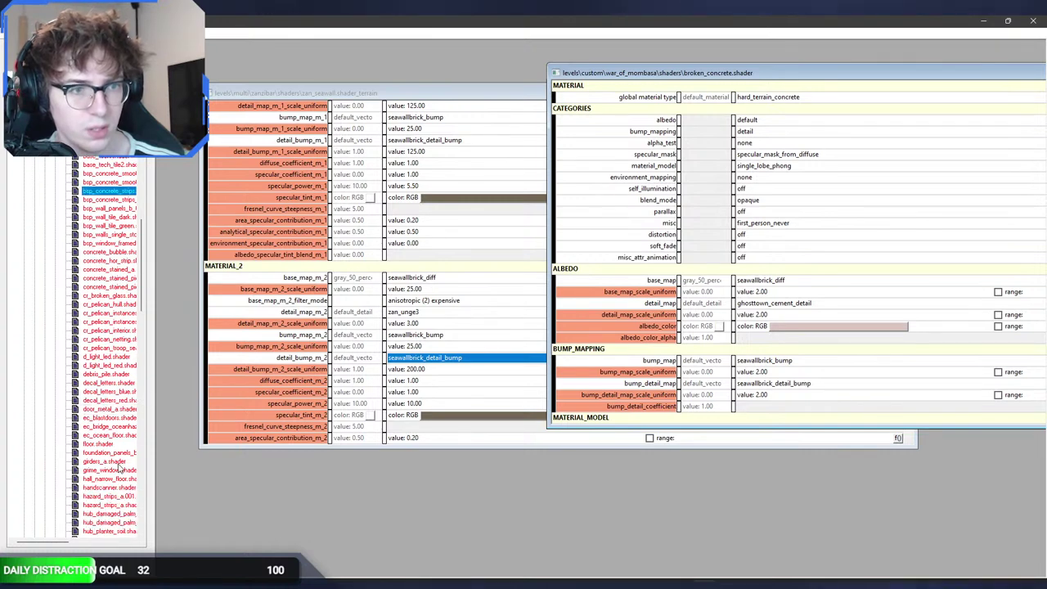
double_click(114, 470)
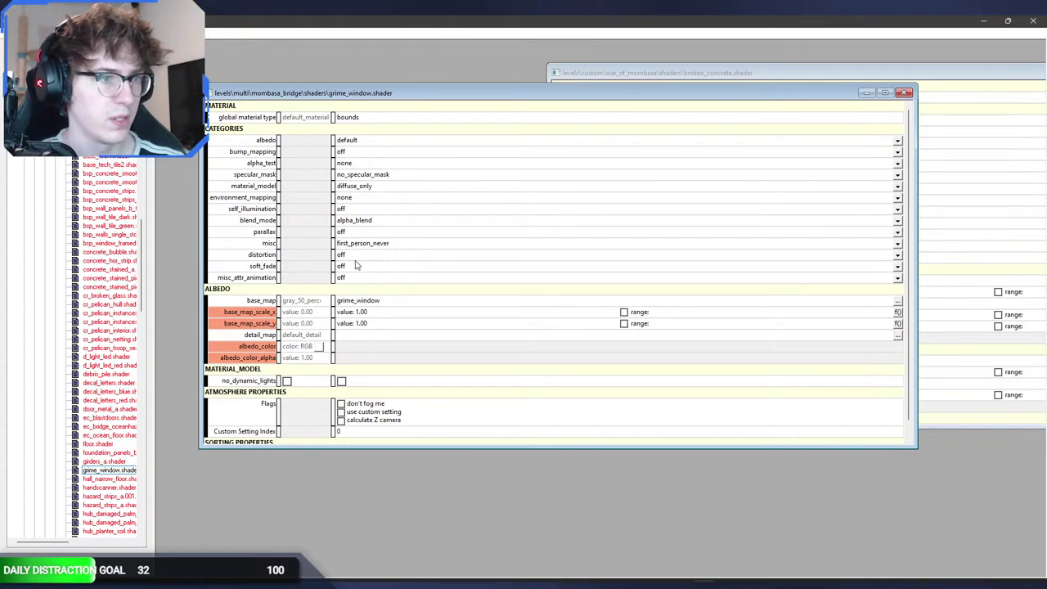
Step: Add a wrap mode parameter to grime_window's base_map, set it to clamp, and save the shader
right_click(366, 302)
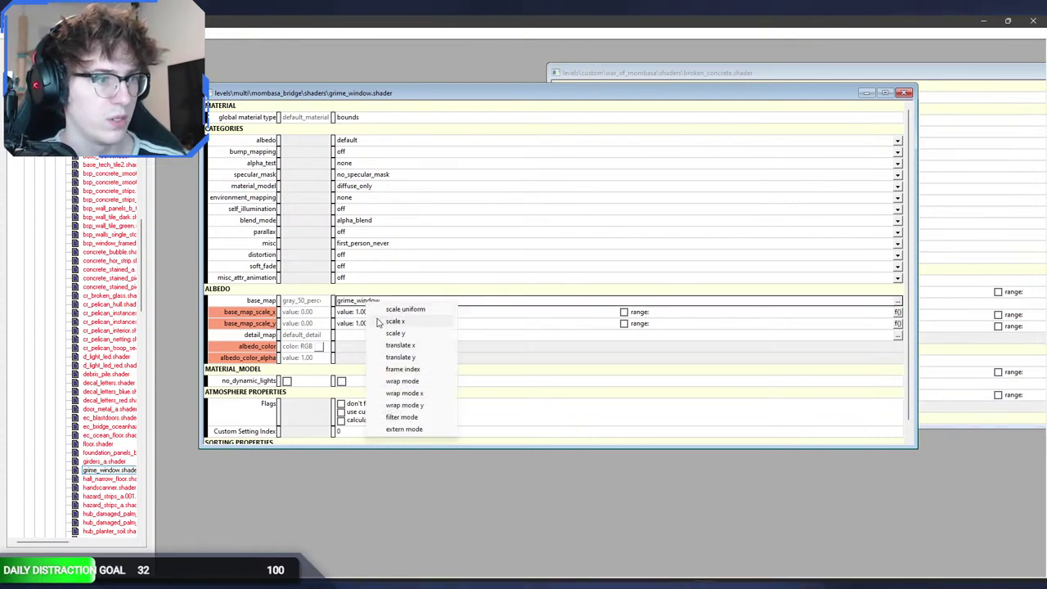
left_click(404, 378)
left_click(357, 337)
left_click(358, 357)
key("ctrl+s")
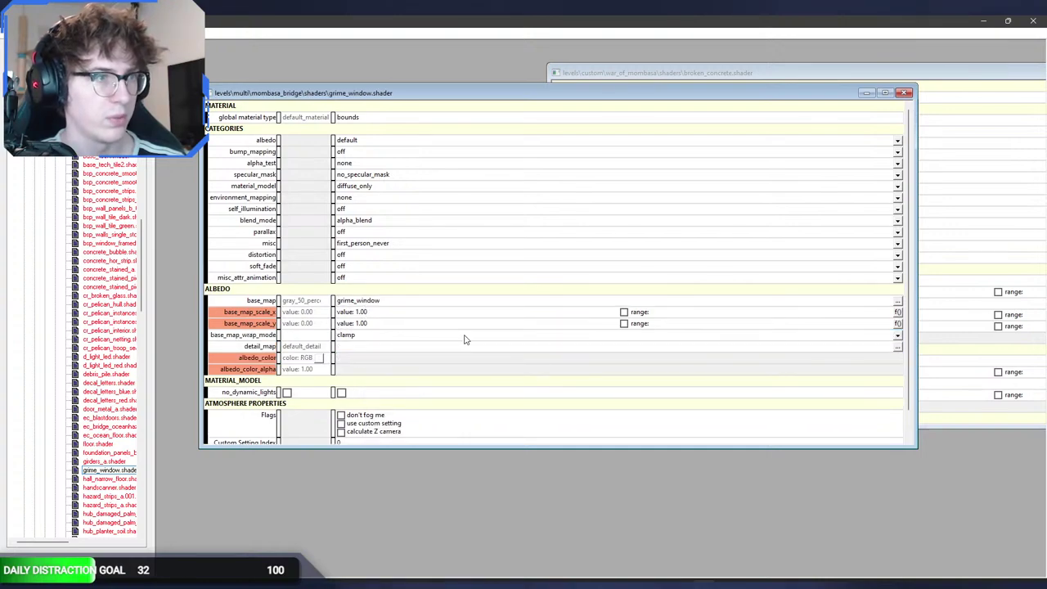
Step: Return to Sapien and inspect the wall stains, entrance steps and building interior in first-person play
key("alt+Tab")
key("alt+Tab")
left_click(348, 197)
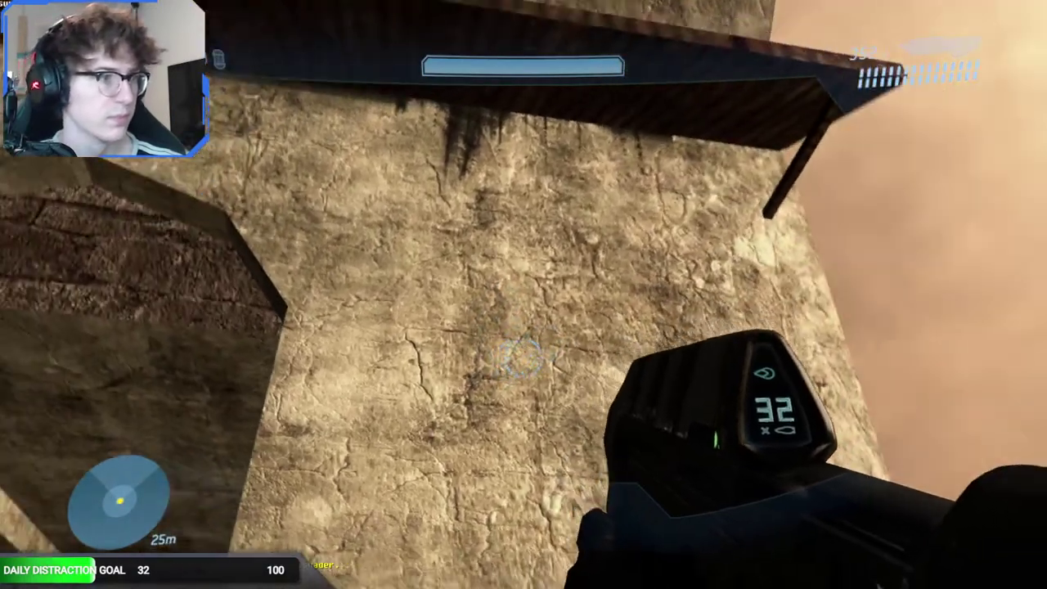
key("s")
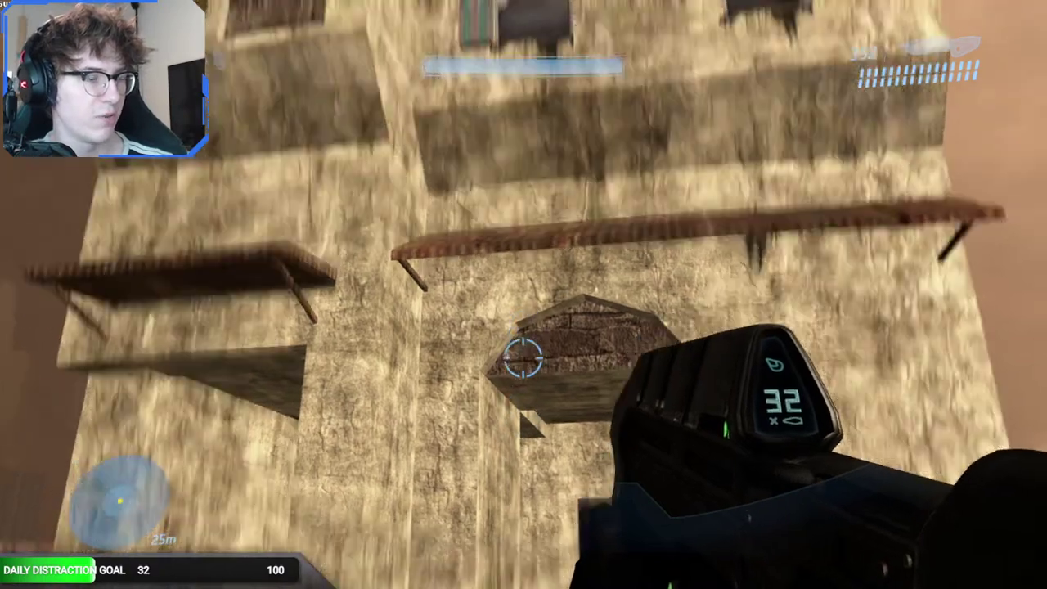
key("a")
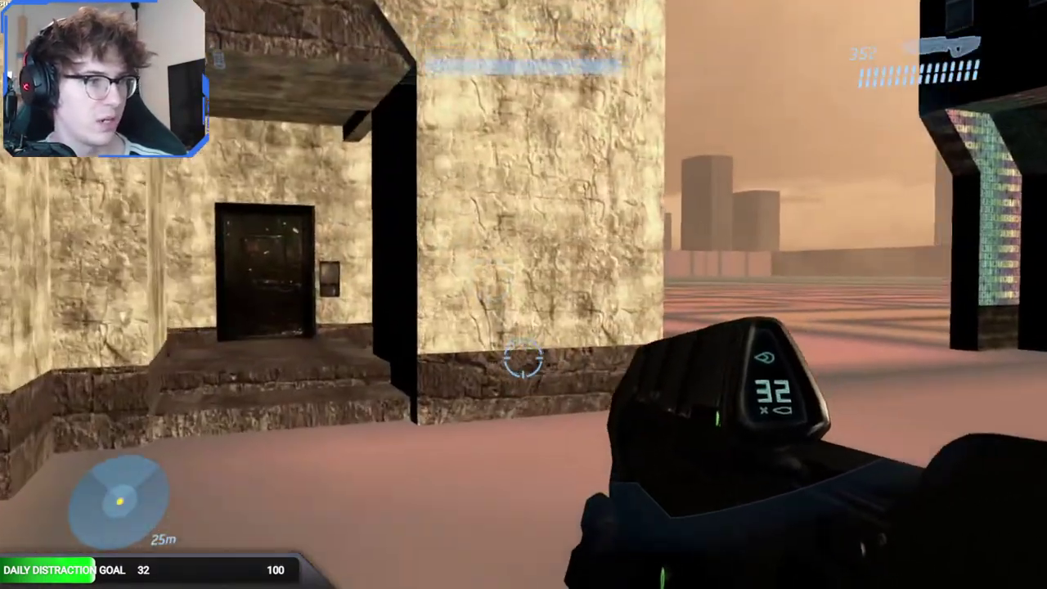
key("w")
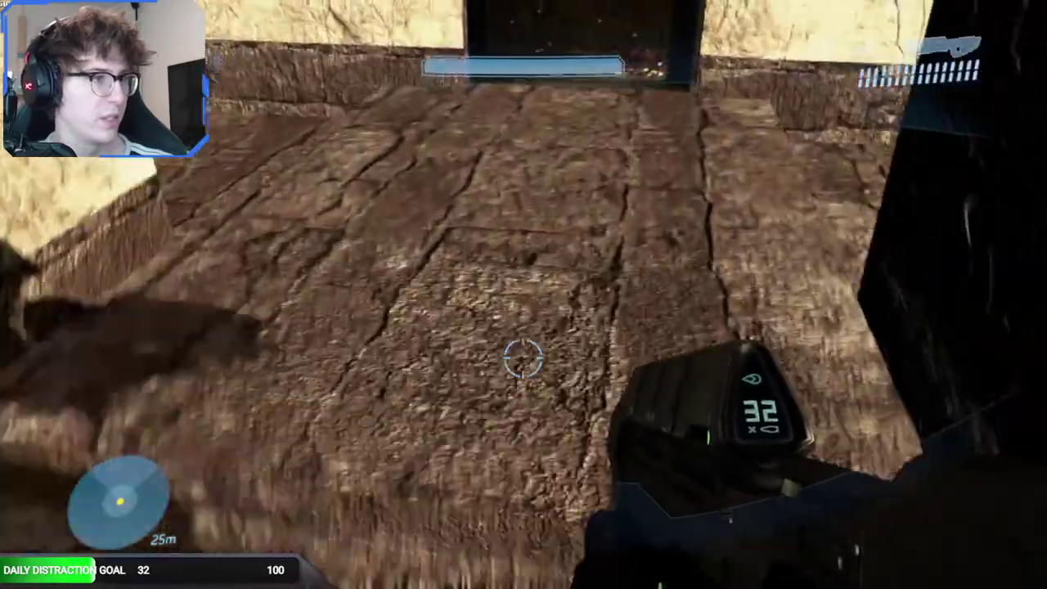
key("w")
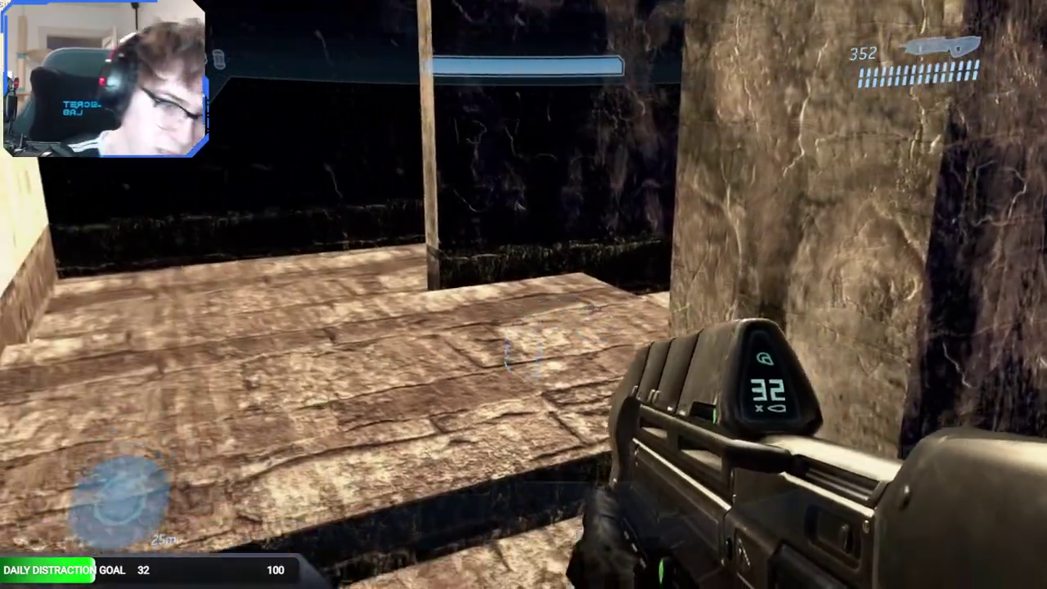
key("w")
key("w")
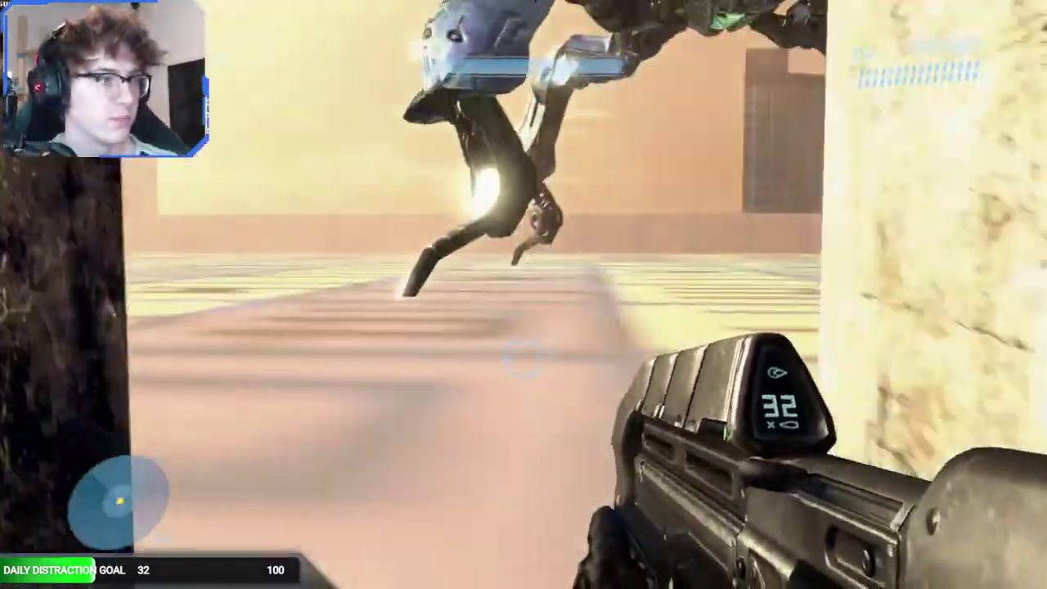
Step: Back away from the building to examine its whole facade, and switch from first-person play to the free camera
key("s")
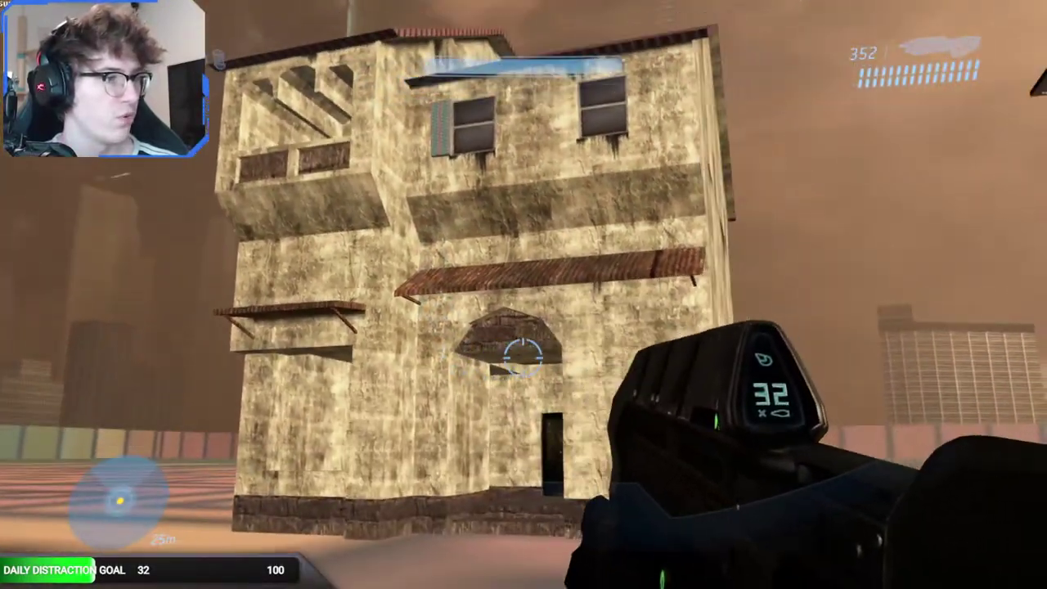
key("w")
key("s")
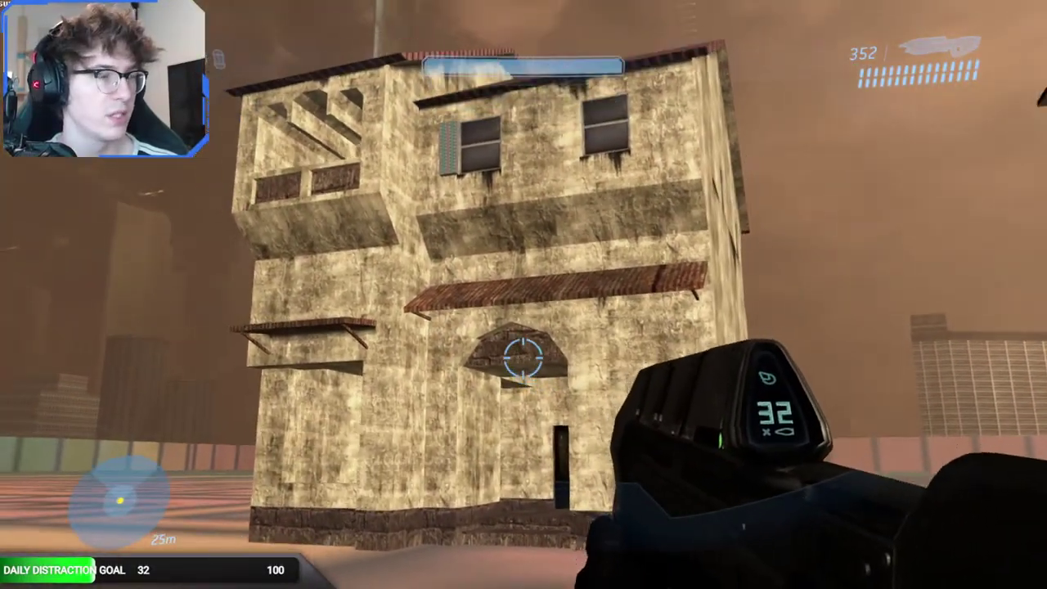
key("w")
key("space")
key("a")
key("d")
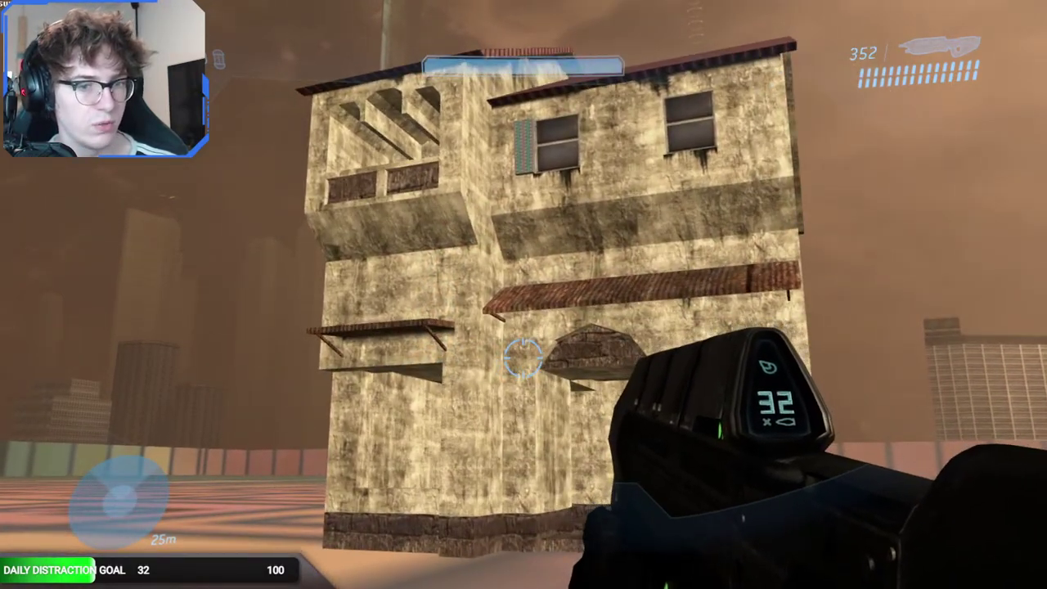
key("s")
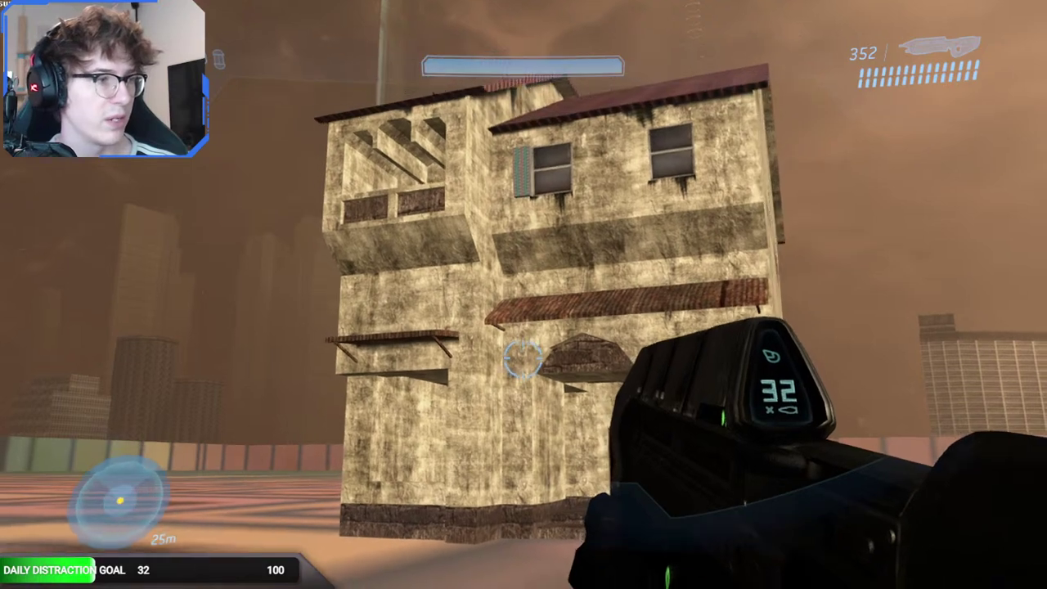
key("BackSpace")
key("s")
key("s")
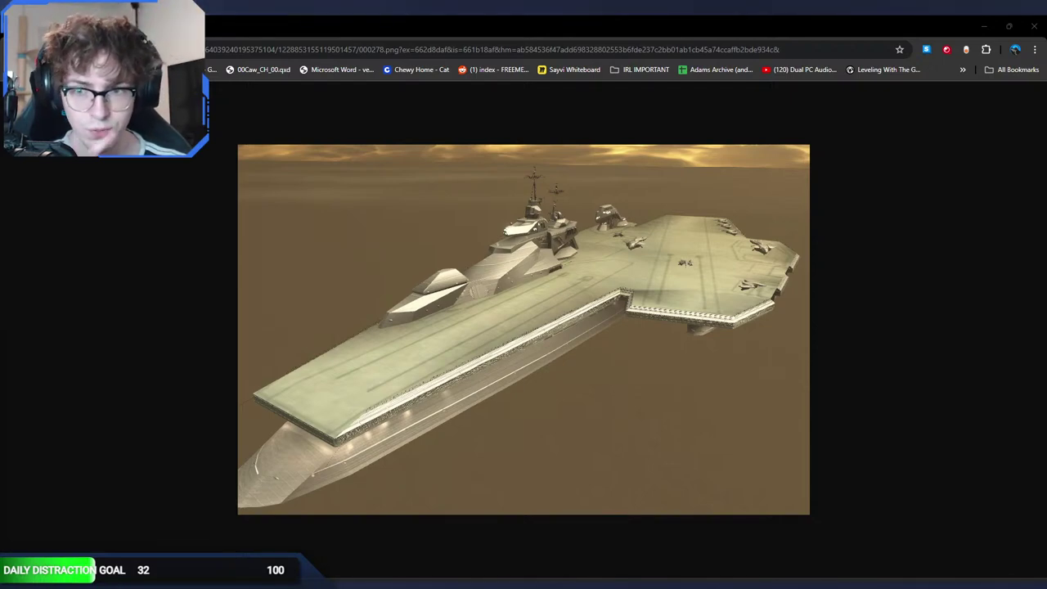
Step: Review the carrier and aircraft reference images in the browser, close their tabs, and return to Sapien
left_click_drag(0, 72, 422, 16)
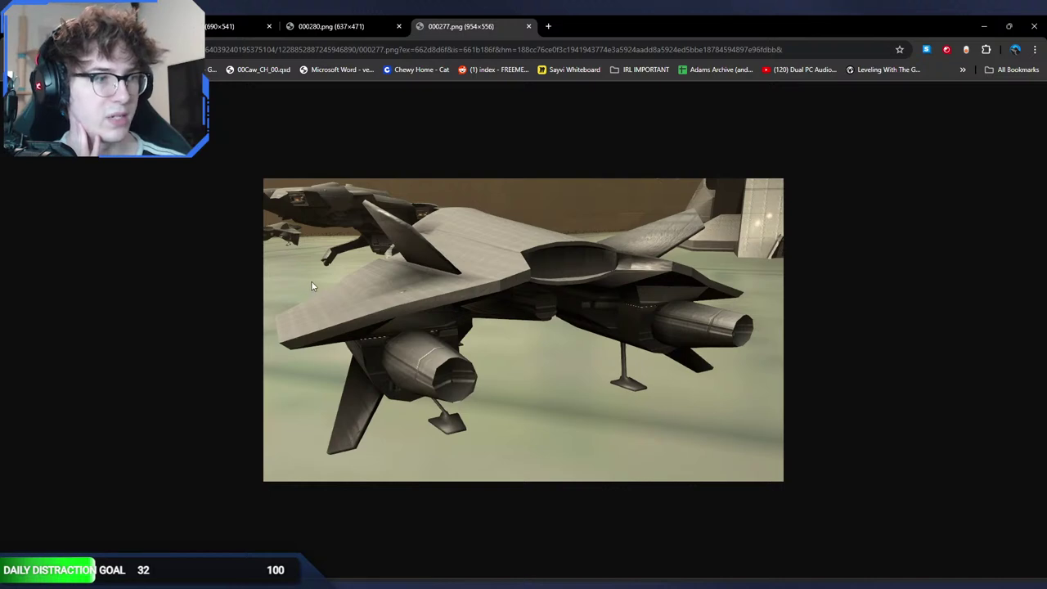
left_click(373, 28)
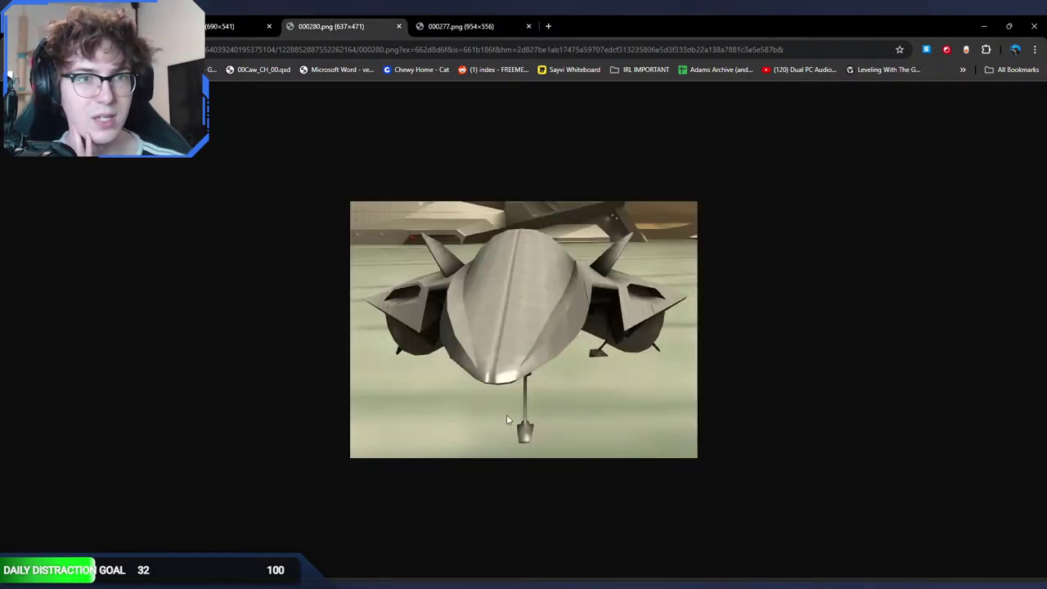
left_click(481, 25)
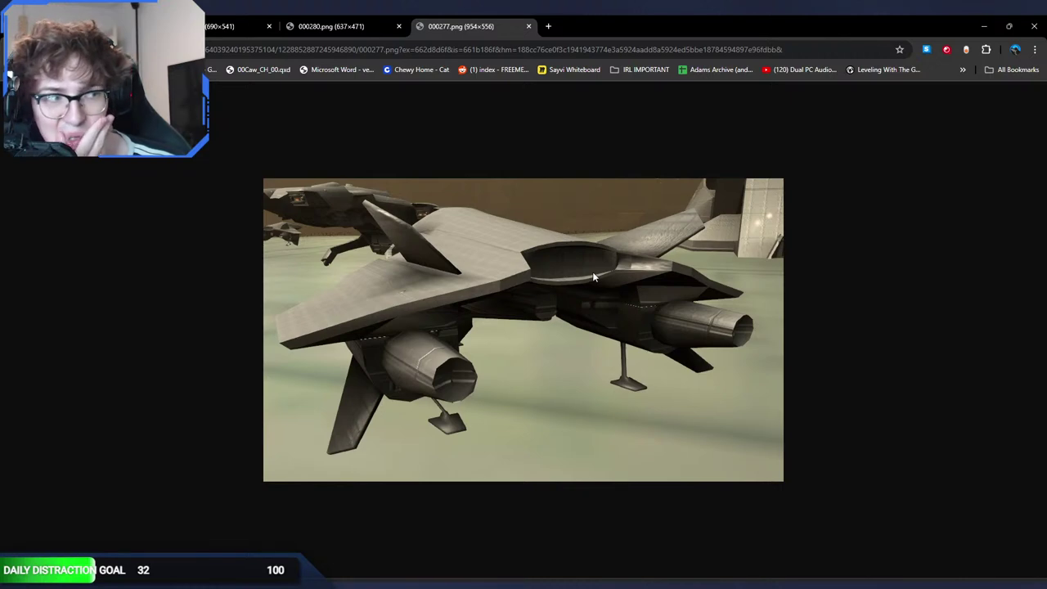
key("ctrl+shift+Tab")
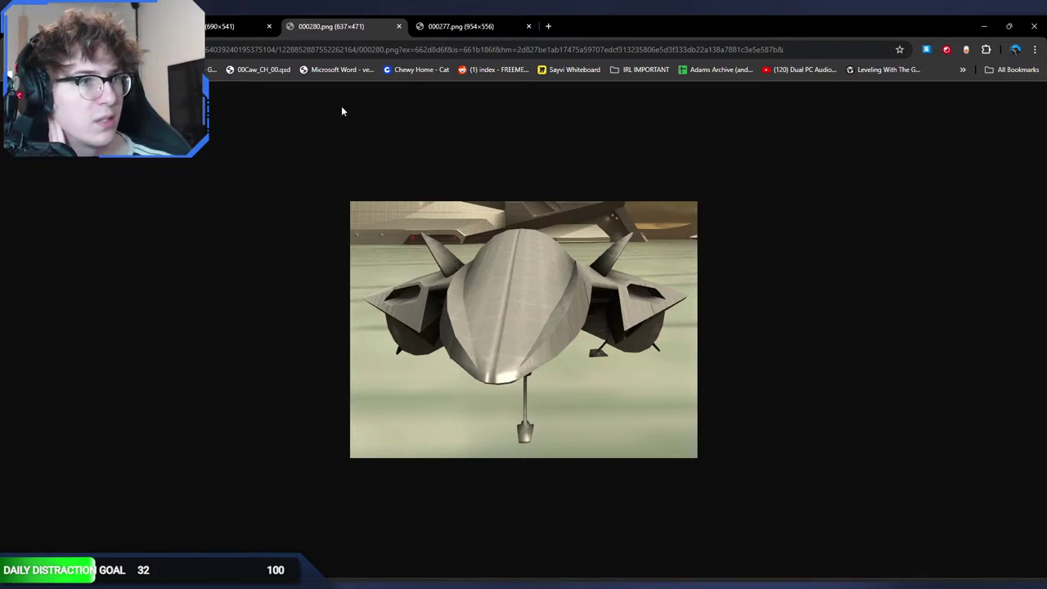
left_click(237, 21)
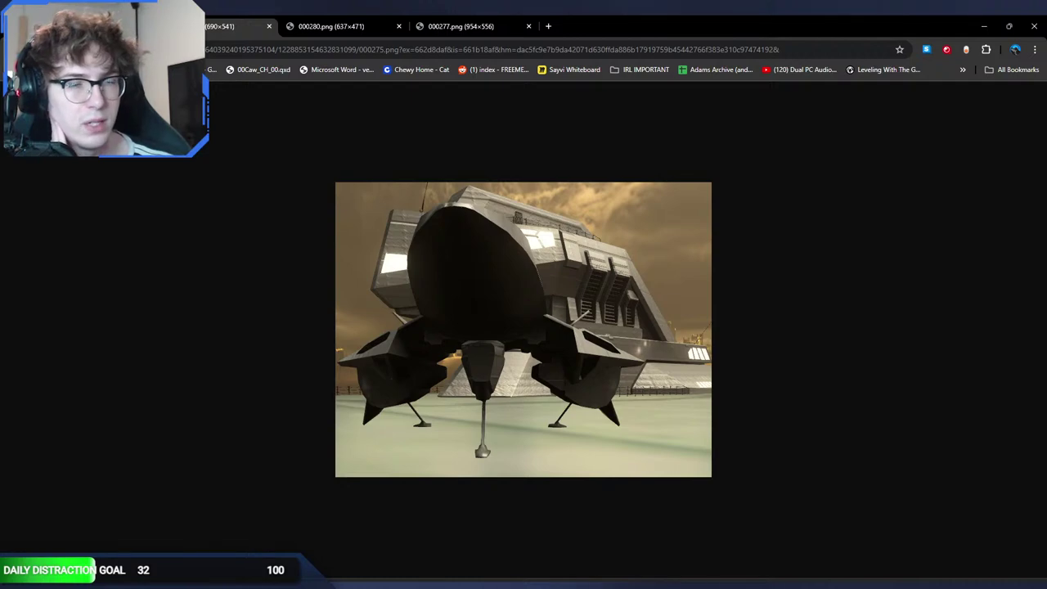
key("ctrl+w")
key("ctrl+w")
key("ctrl+w")
left_click(324, 219)
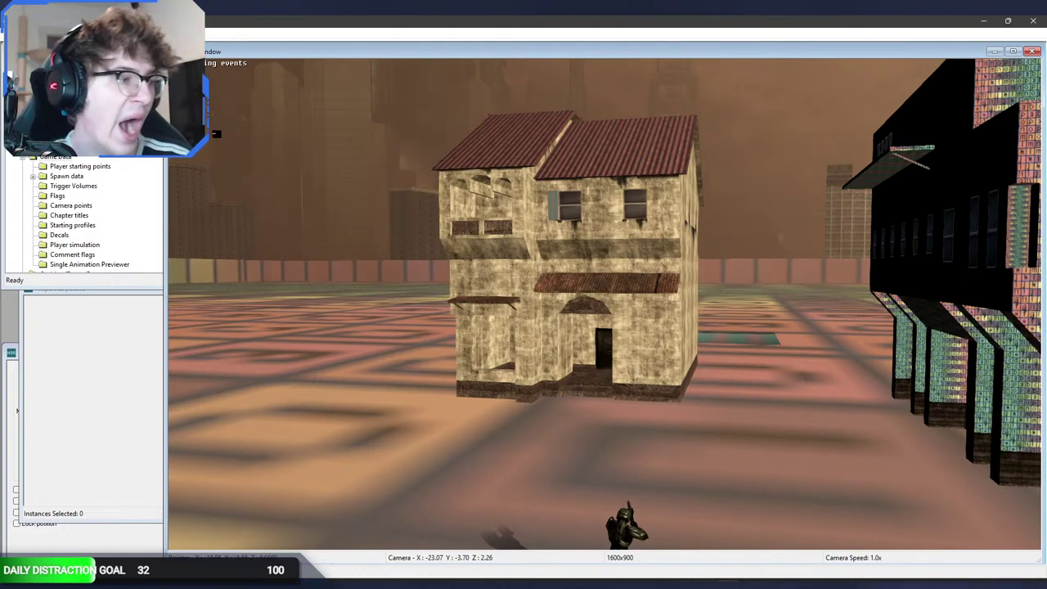
Step: Switch to Guerilla, close the grime_window, broken_concrete and zan_seawall shaders, and return to the war_of_mombasa shaders folder in the tag tree
left_click(724, 583)
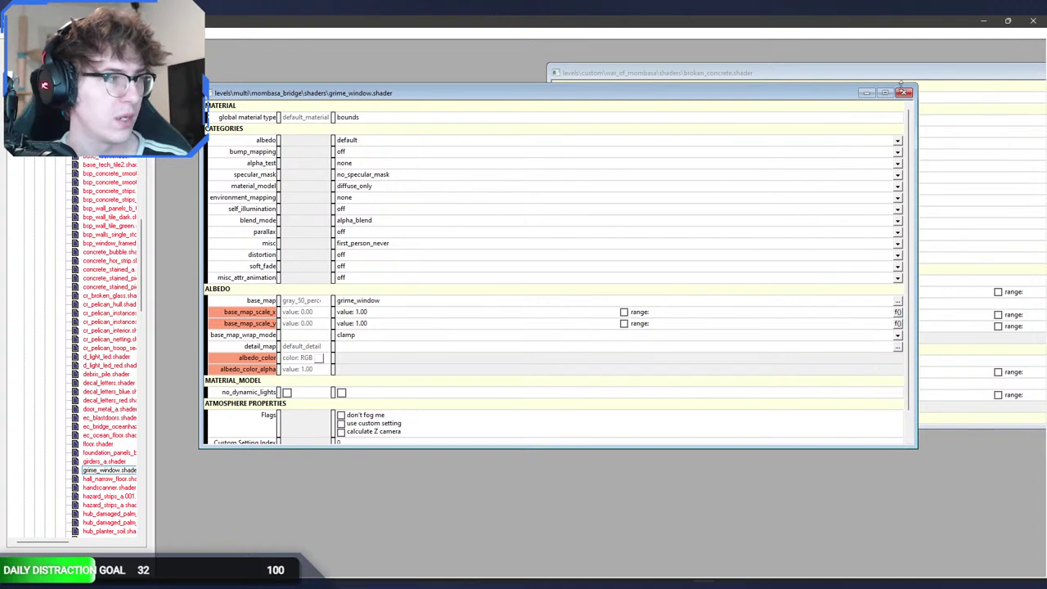
left_click(904, 92)
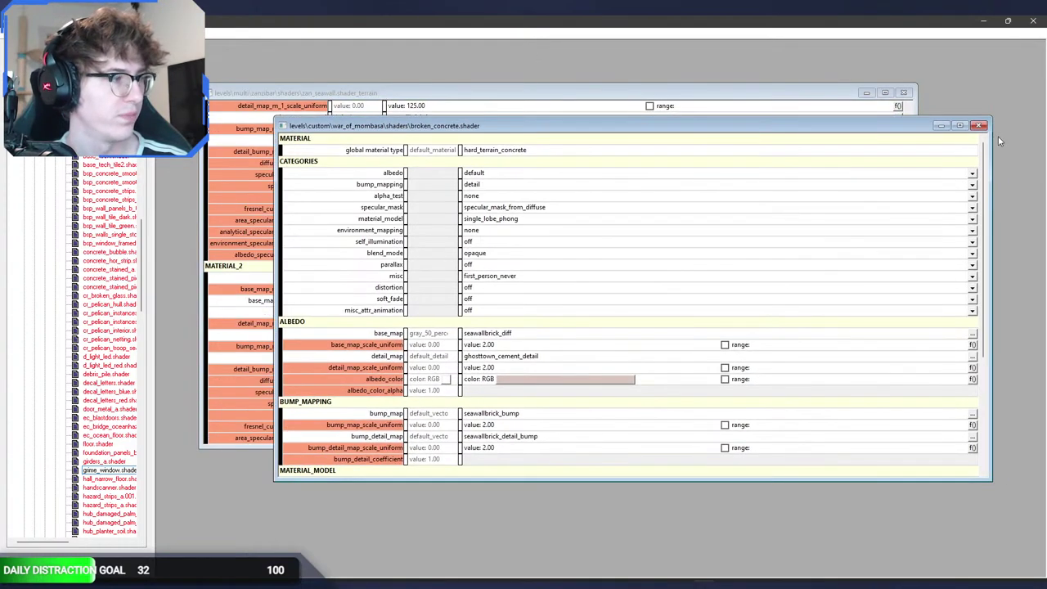
left_click(981, 125)
left_click(904, 92)
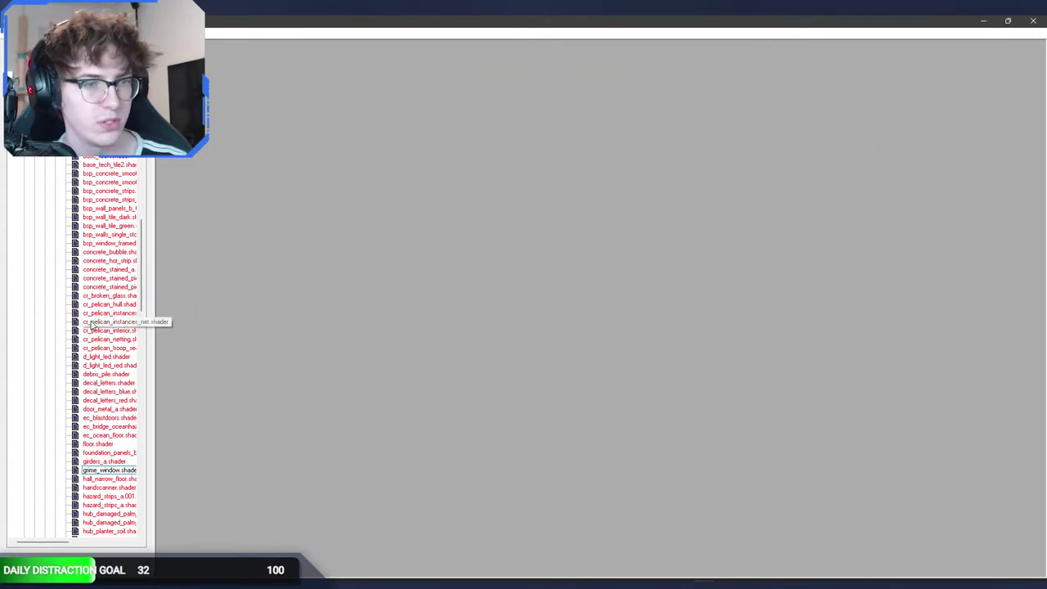
scroll(92, 325, "up", 15)
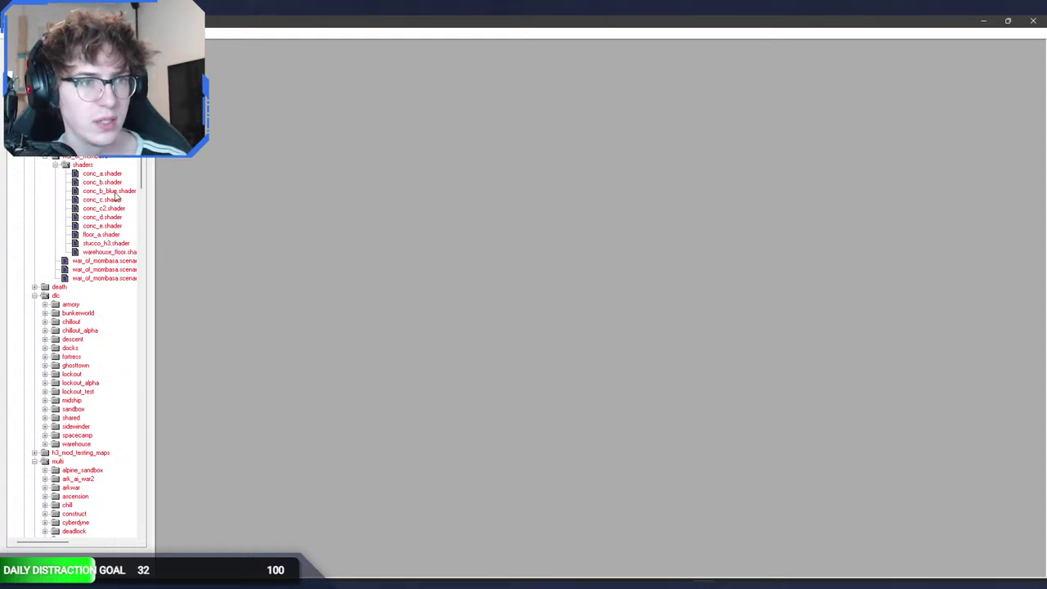
Step: Refresh the tag tree and open metal_roof.shader from the war_of_mombasa shaders folder
left_click(111, 235)
left_click(111, 225)
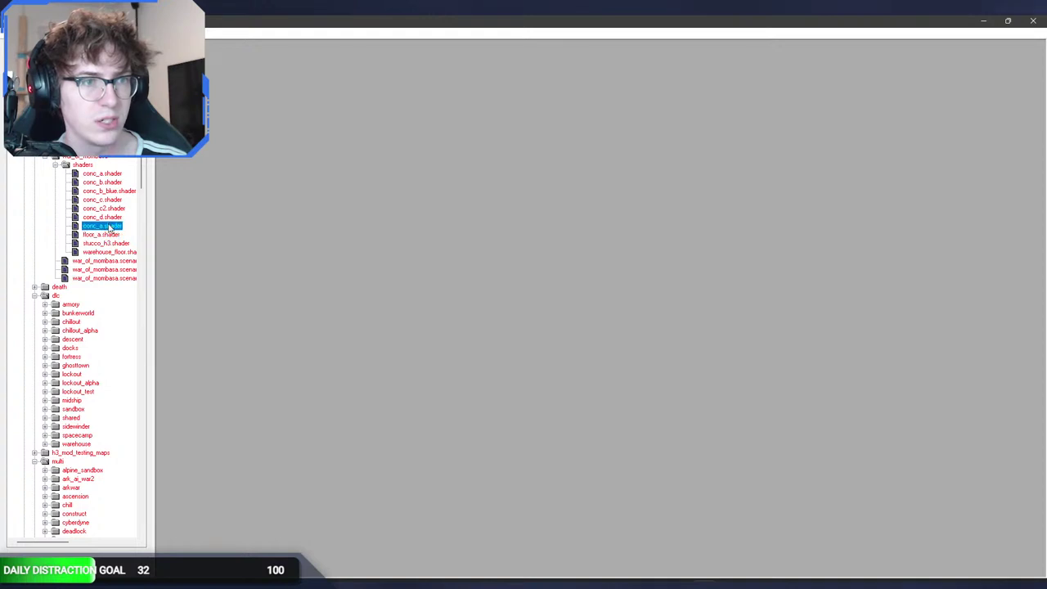
key("F5")
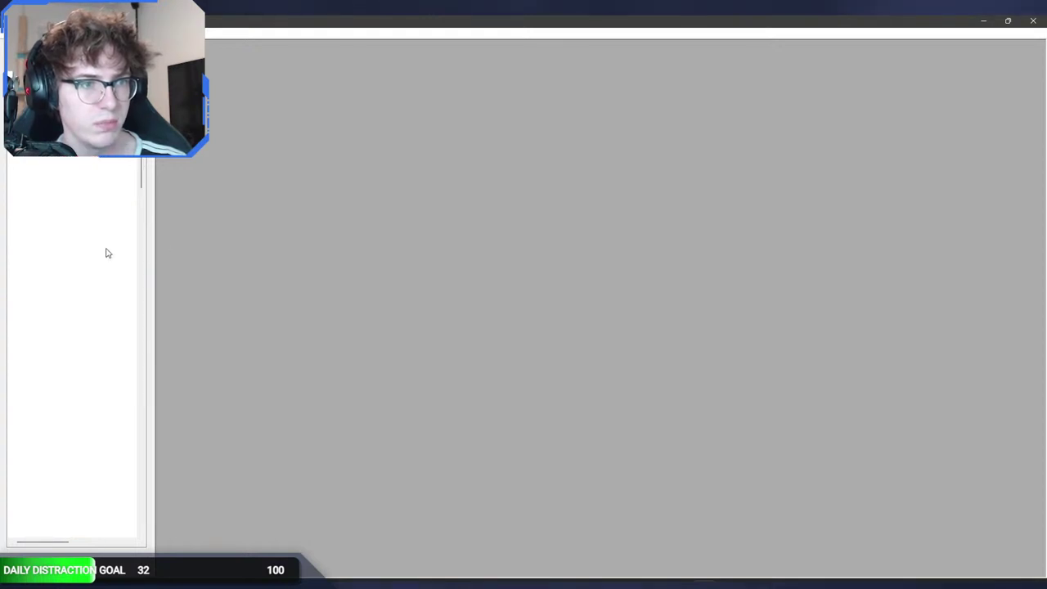
double_click(109, 251)
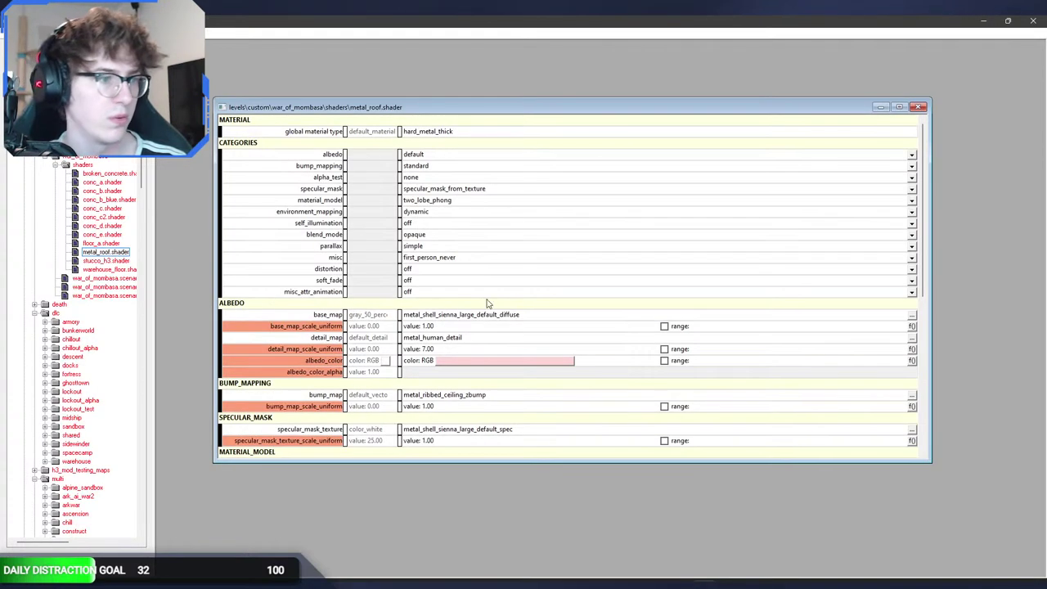
Step: Shift the metal_roof albedo_color to a warmer hue, save the shader, and check the roof in Sapien
left_click(472, 360)
left_click_drag(563, 334, 563, 330)
left_click(575, 408)
key("ctrl+s")
key("alt+Tab")
mouse_move(557, 342)
middle_mouse_down()
mouse_move(557, 327)
mouse_move(559, 346)
middle_mouse_up()
key("w")
key("r")
Step: Change the metal_roof albedo_color to a stronger peach-orange tone and view the building's roof in Sapien
key("alt+Tab")
left_click(523, 360)
left_click_drag(562, 330, 563, 334)
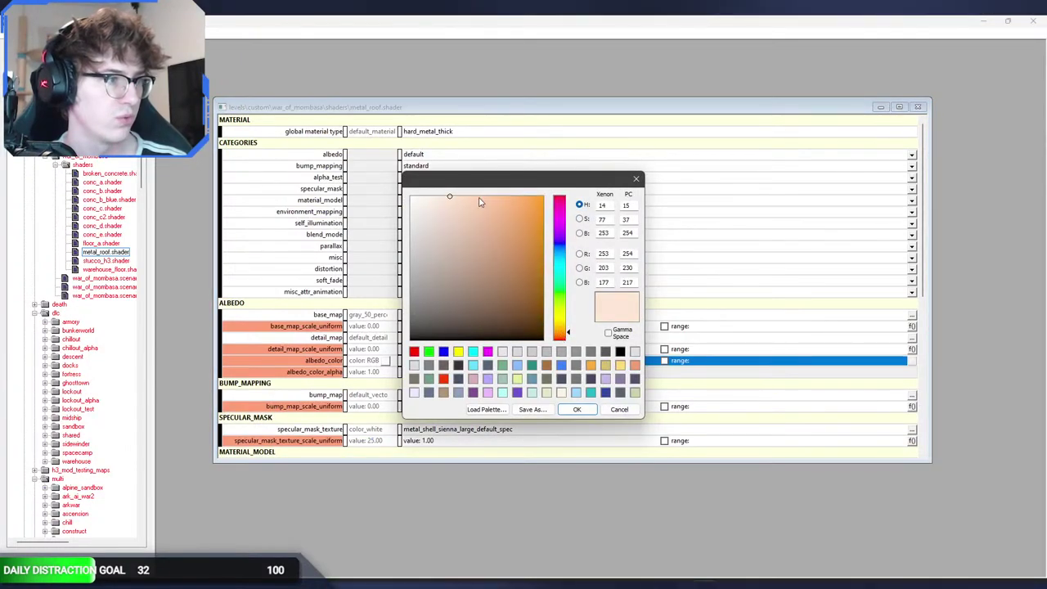
left_click(577, 408)
key("alt+Tab")
mouse_move(577, 348)
middle_mouse_down()
mouse_move(571, 334)
mouse_move(578, 346)
middle_mouse_up()
key("s")
key("f")
key("s")
key("w")
Step: Shift the metal_roof albedo_color hue to yellow-orange, save the shader, and examine the roof in Sapien
key("alt+Tab")
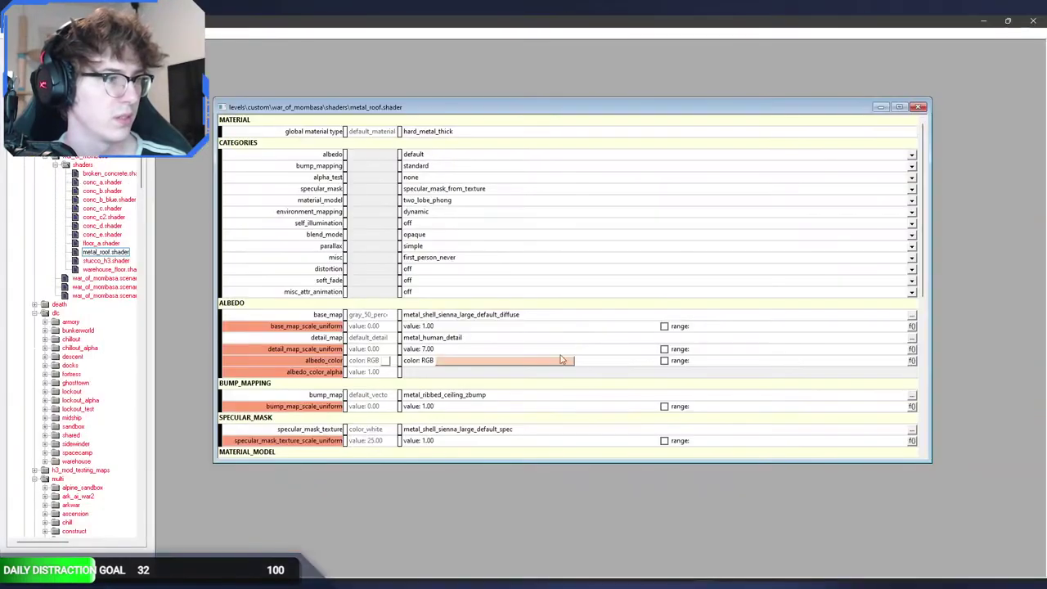
left_click(565, 360)
left_click(562, 326)
left_click(586, 406)
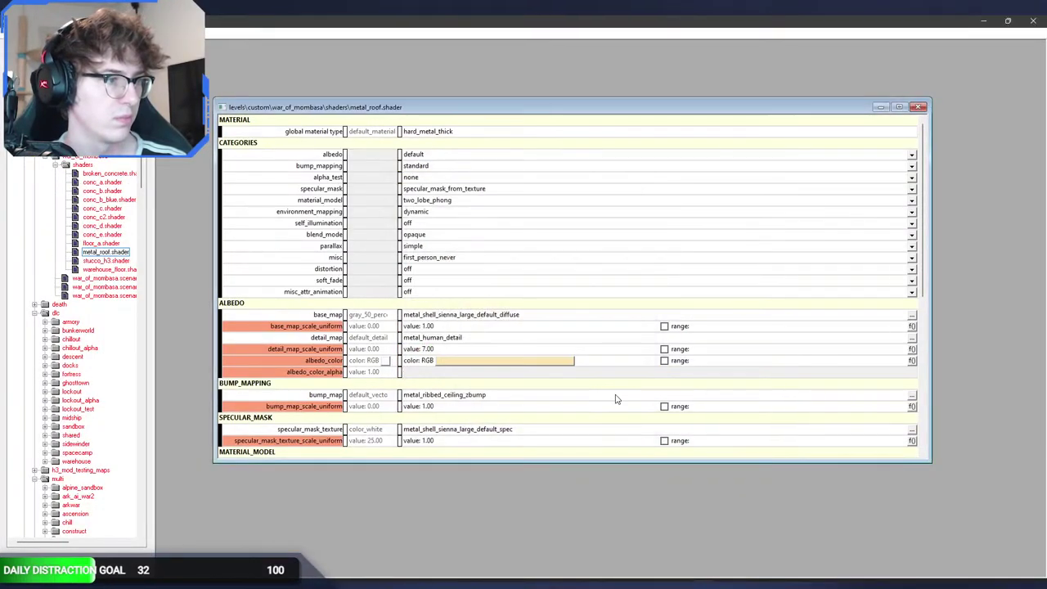
key("ctrl+s")
key("alt+Tab")
key("w")
mouse_move(608, 373)
middle_mouse_down()
mouse_move(612, 403)
mouse_move(619, 396)
mouse_move(595, 409)
mouse_move(610, 401)
mouse_move(610, 357)
middle_mouse_up()
key("r")
key("w")
key("s")
key("f")
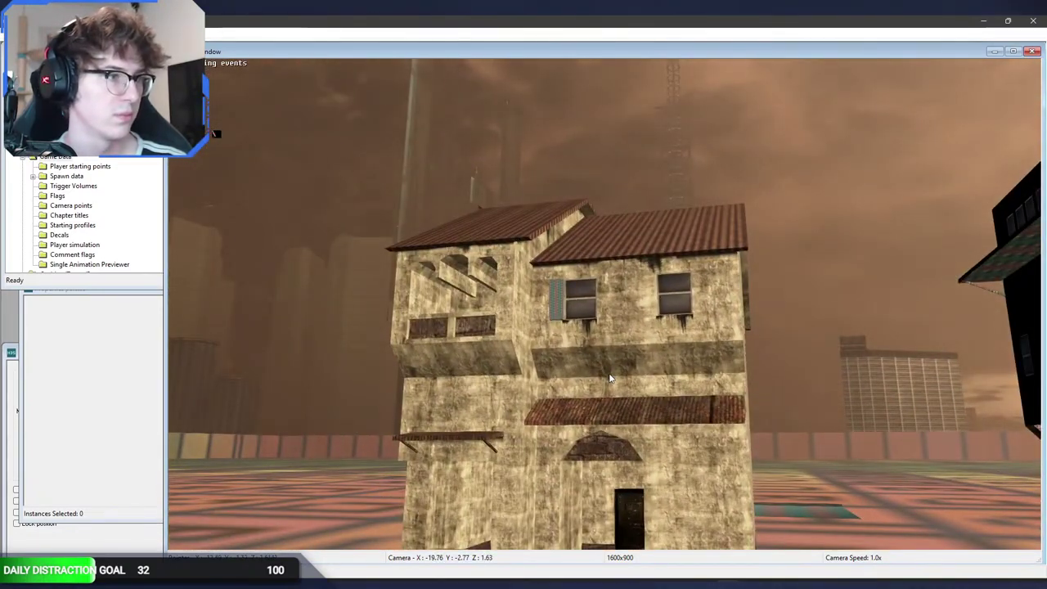
Step: Darken the metal_roof albedo_color, save the shader, and return to Sapien to reload it
key("alt+Tab")
double_click(520, 362)
left_click(481, 230)
left_click(589, 408)
key("ctrl+s")
key("alt+Tab")
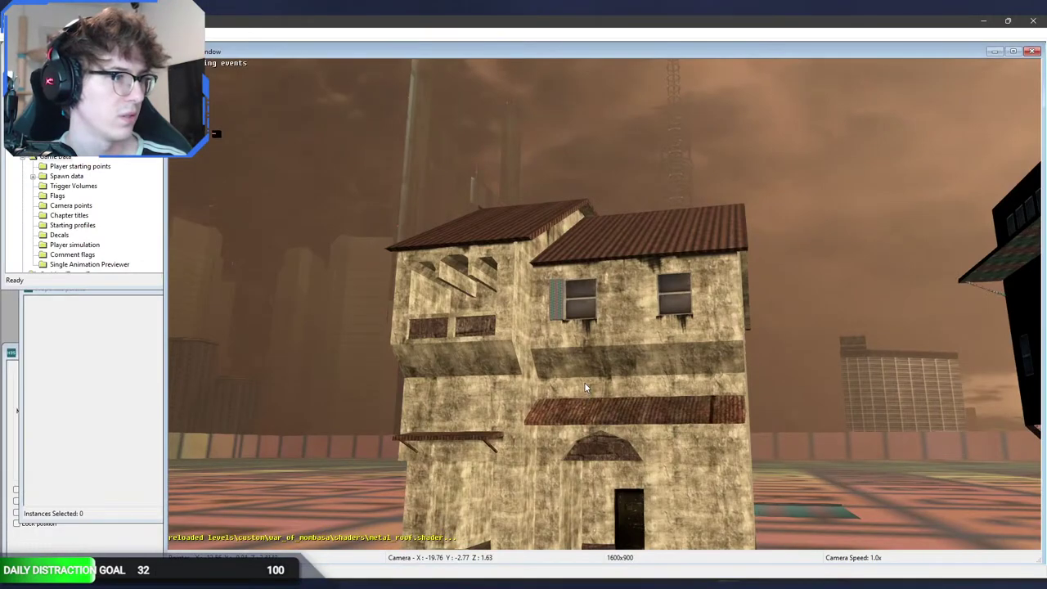
Step: Fly the camera around the building to examine the recoloured roof, awnings and facade from close up and above
key("w")
key("r")
middle_click_drag(584, 384, 620, 414)
key("s")
key("f")
key("w")
key("w")
key("a")
key("s")
key("s")
key("a")
key("d")
key("w")
key("s")
key("d")
key("r")
key("s")
key("w")
key("a")
key("f")
key("w")
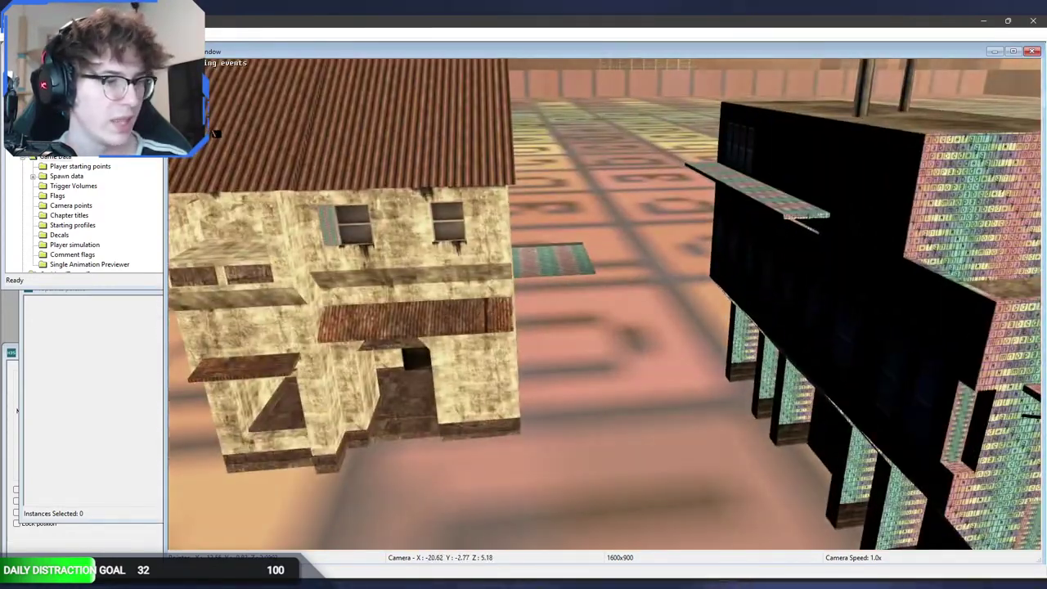
Step: Go to the H3EK folder in File Explorer, launch Osoyoos.exe, and set the level task to Light Only
key("alt+Tab")
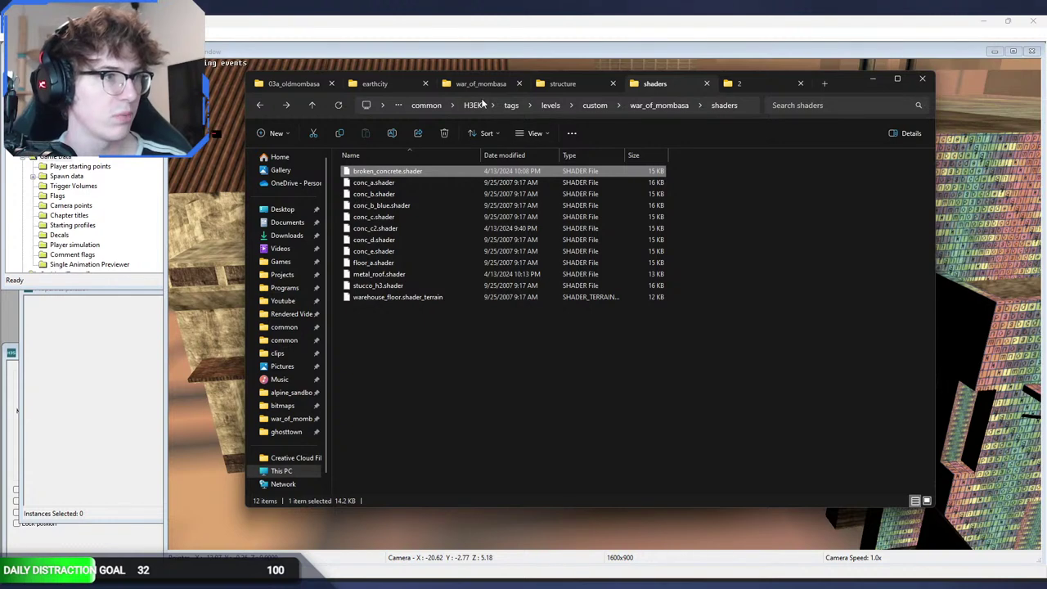
left_click(473, 105)
scroll(405, 442, "down", 8)
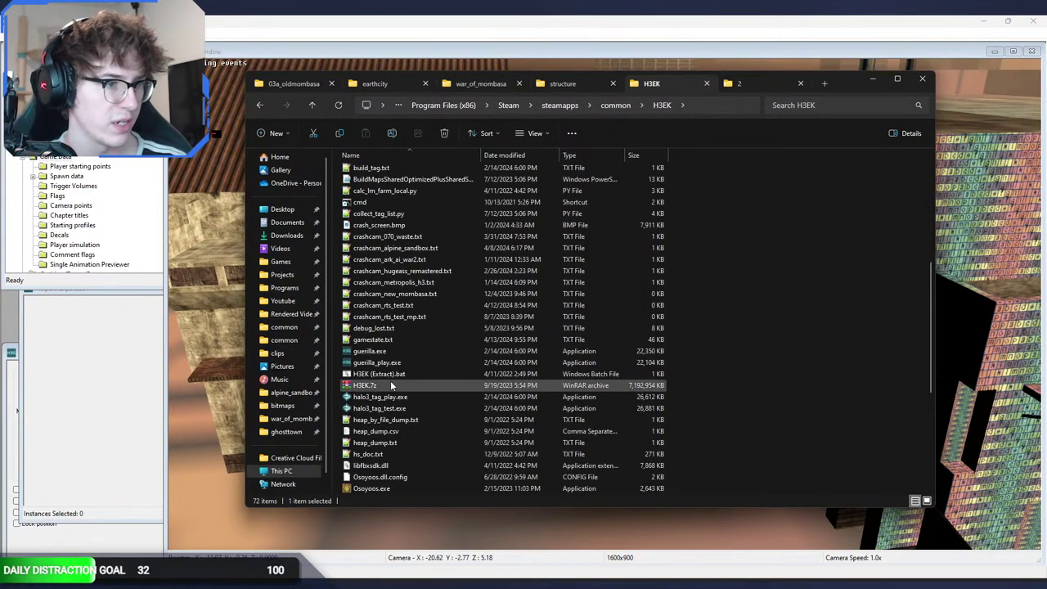
double_click(401, 488)
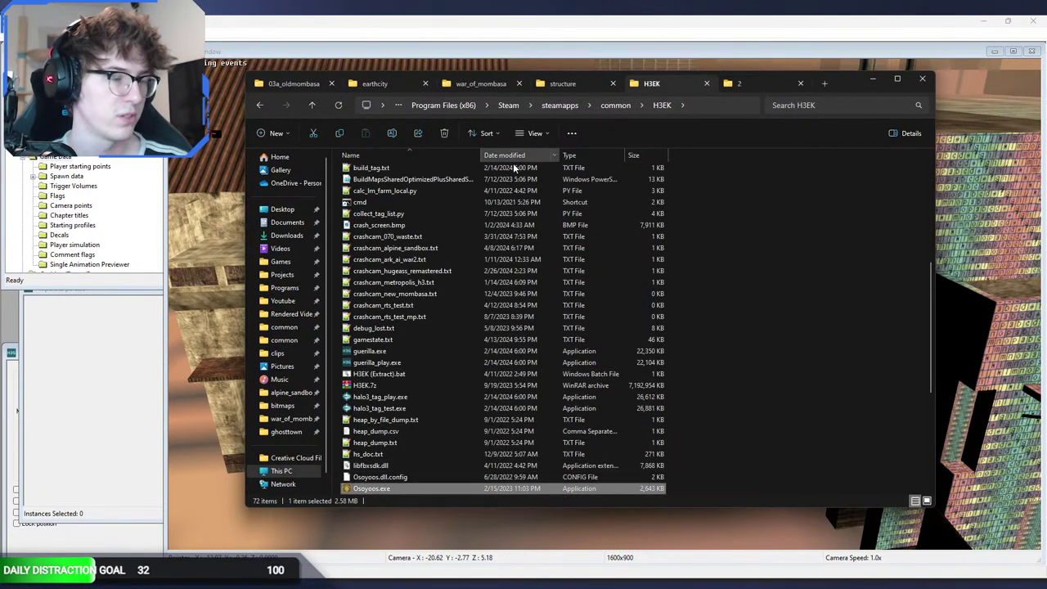
left_click(299, 234)
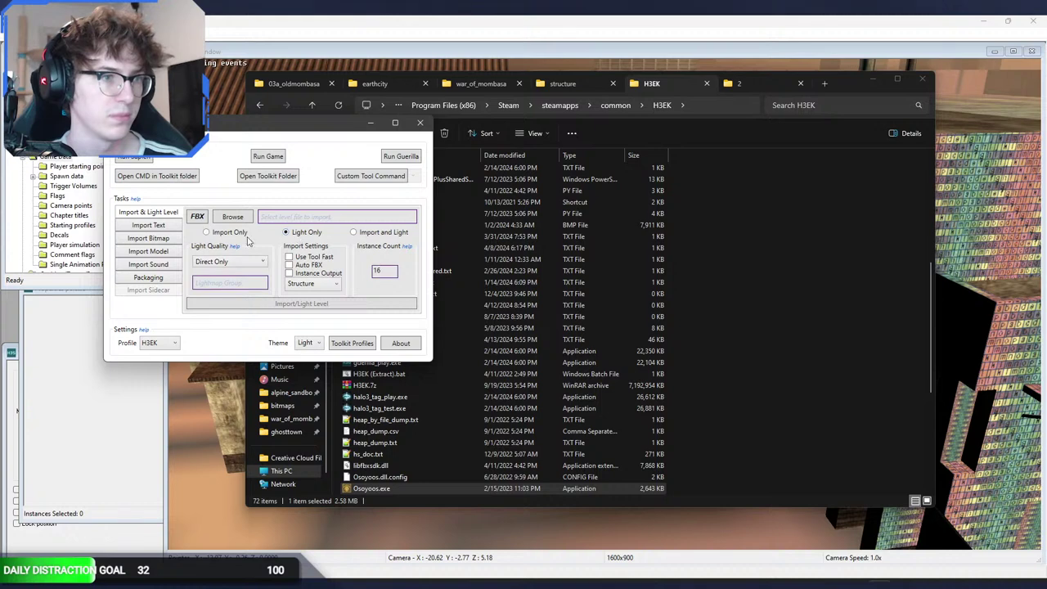
left_click(239, 232)
left_click(308, 231)
Step: Choose levels\custom\war_of_mombasa\structure\war_of_mombasa.ASS as the level file for lighting
left_click(239, 220)
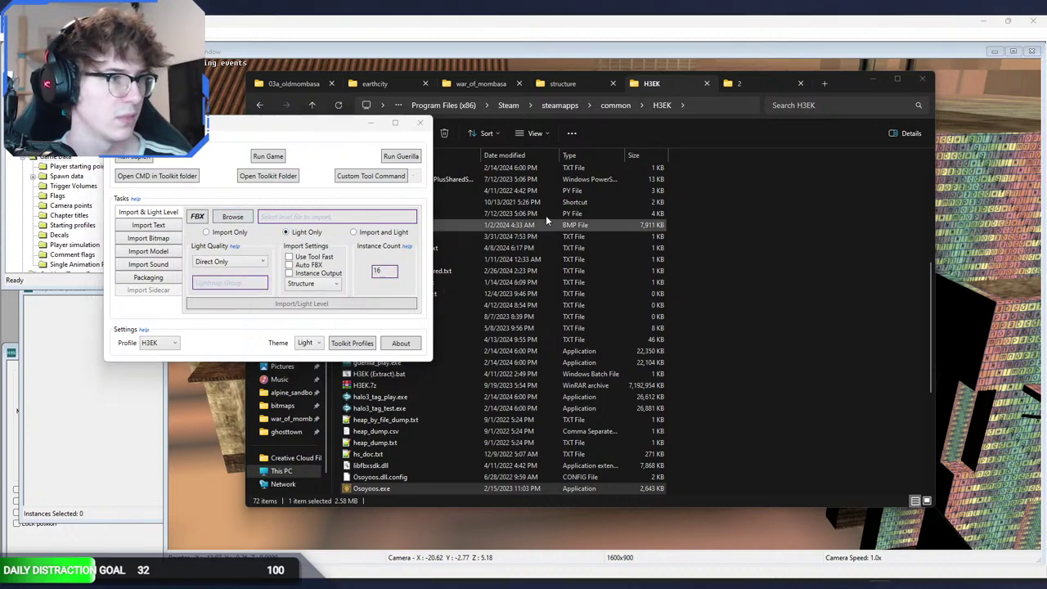
double_click(233, 286)
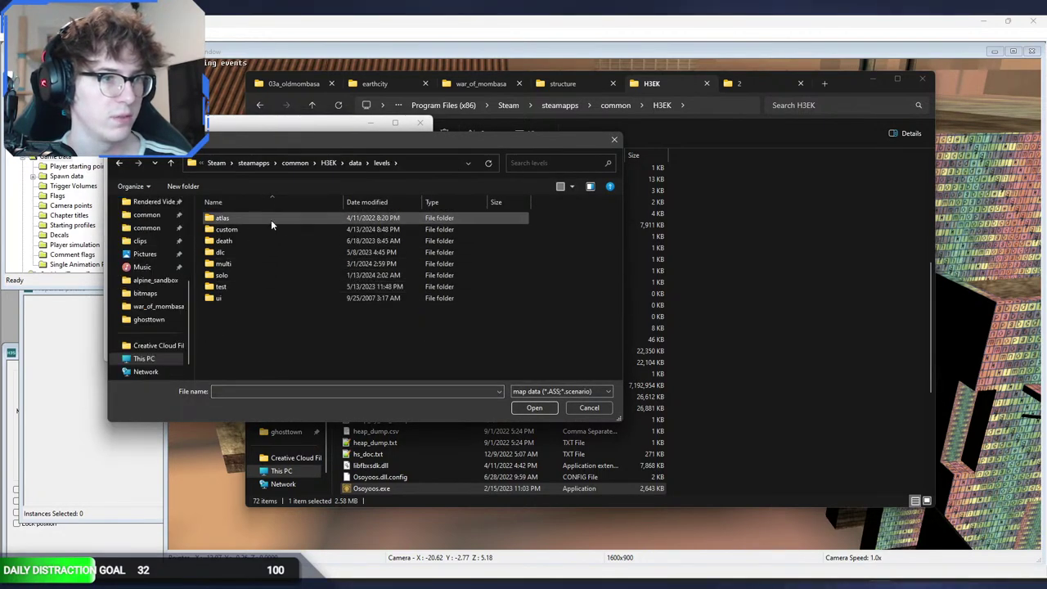
left_click(254, 264)
double_click(253, 229)
double_click(252, 221)
double_click(252, 222)
left_click(251, 223)
double_click(252, 223)
Step: Set the light quality to Low with Use Tool Fast enabled and start lighting the level
left_click(275, 260)
left_click(247, 307)
left_click(347, 306)
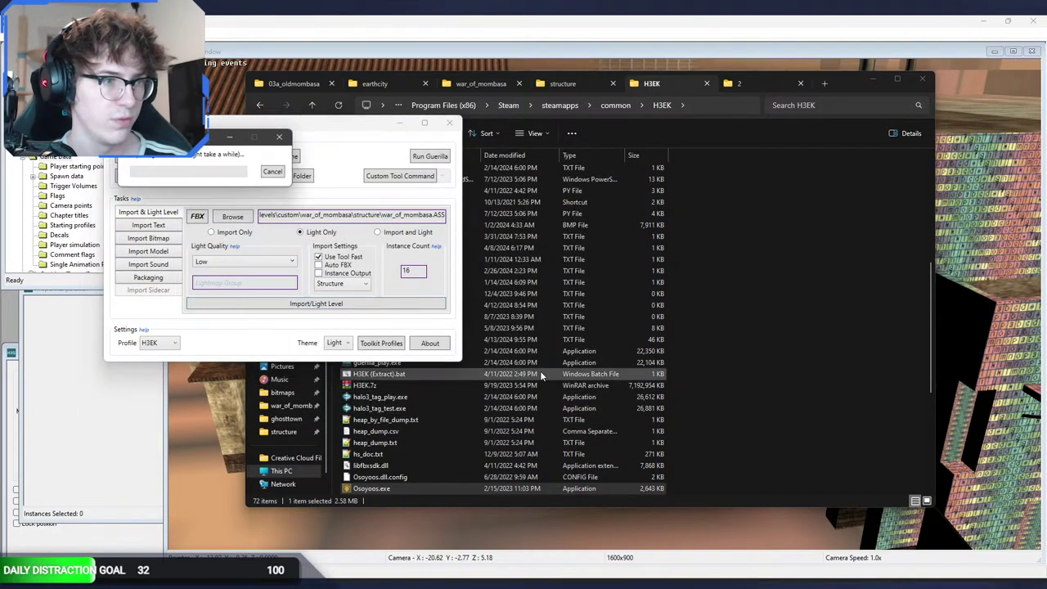